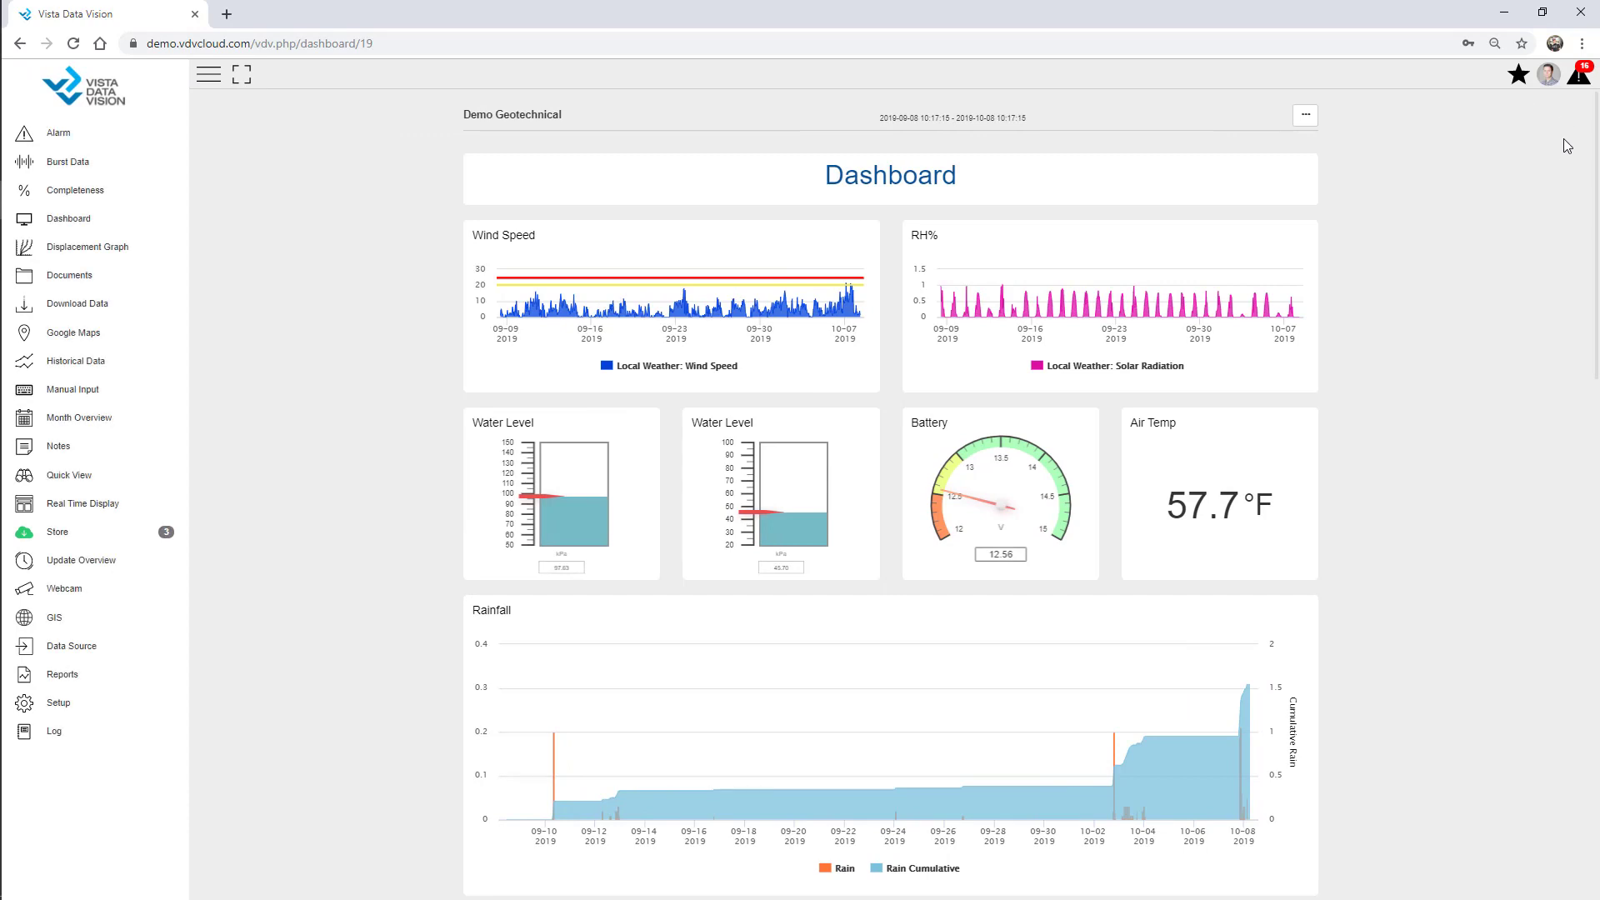
Browse the alarms, user profile and favourites lists, and try the dashboard's full-screen view.
click(1581, 77)
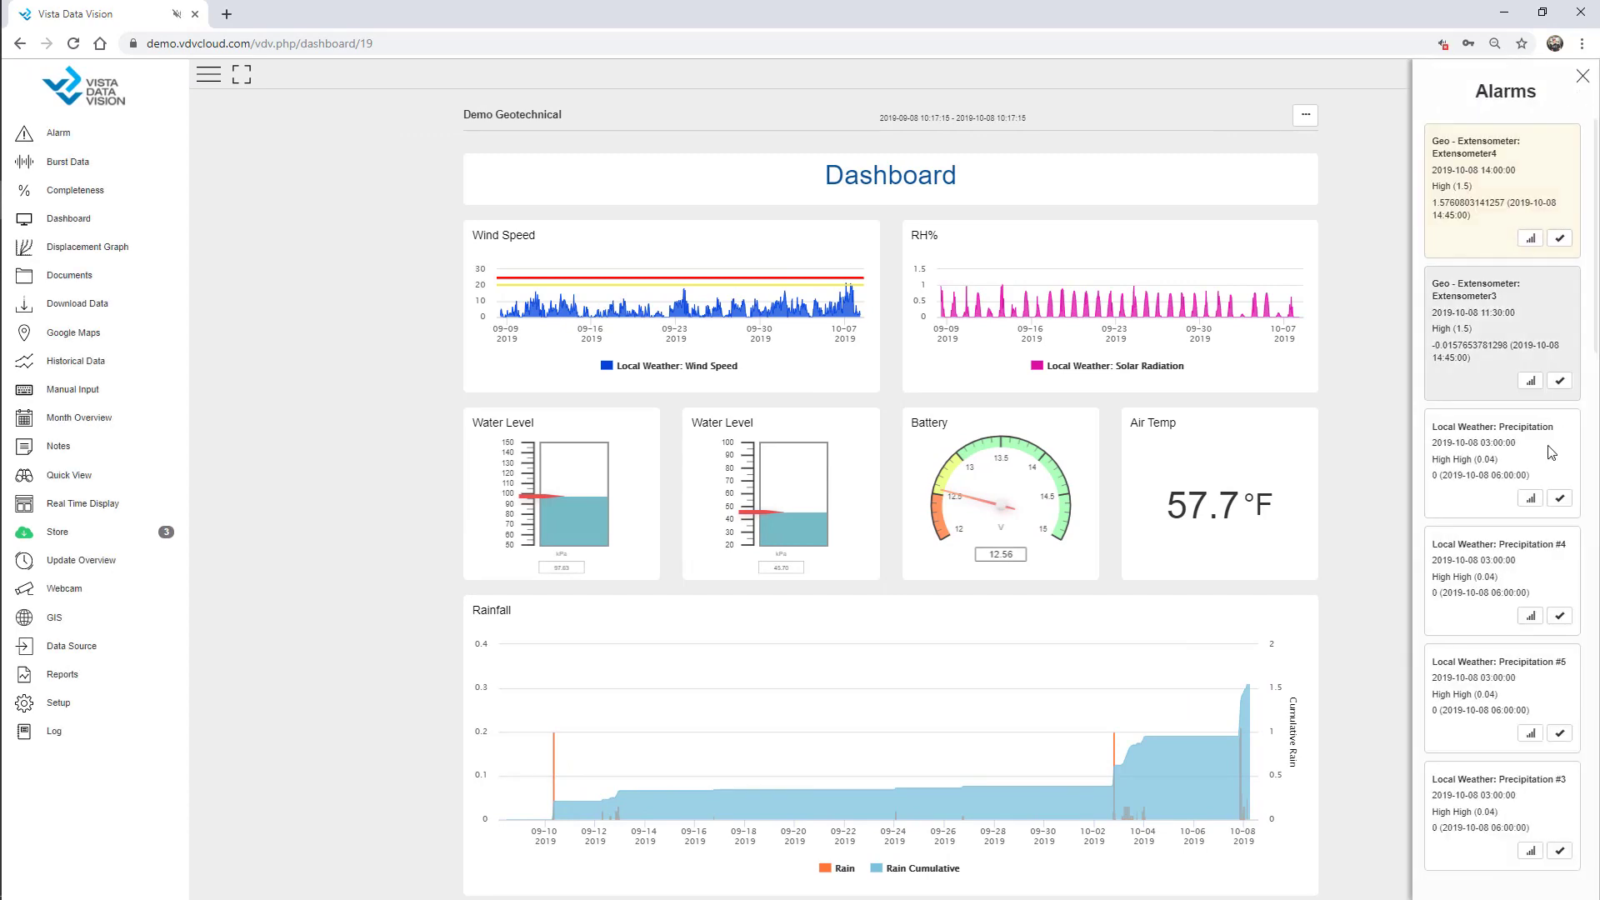
click(1580, 77)
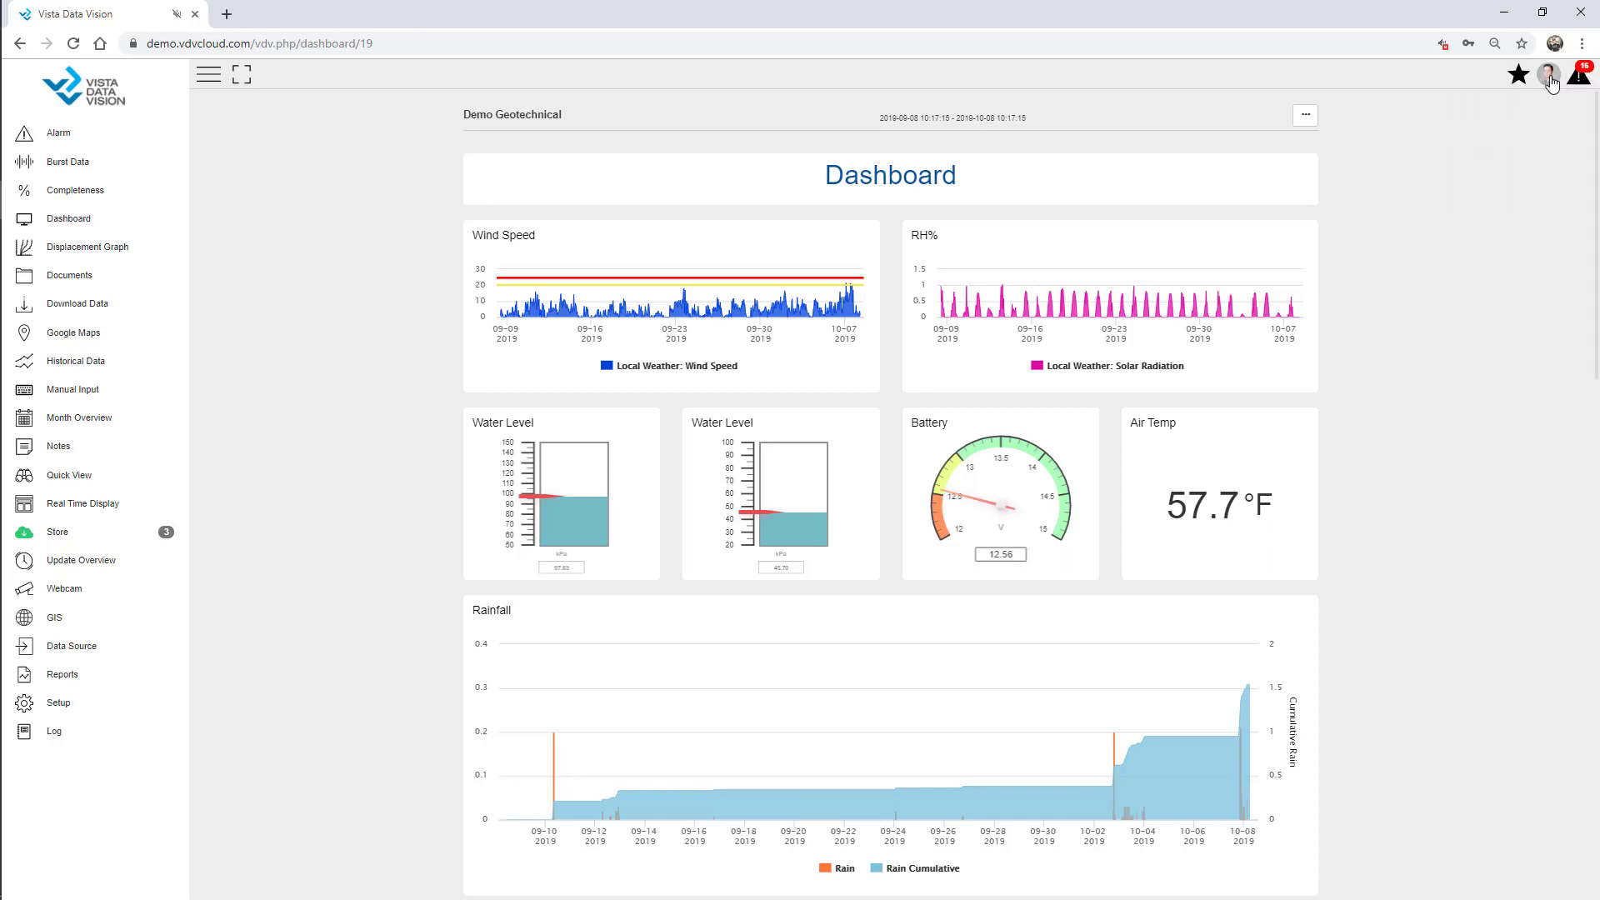
click(1548, 74)
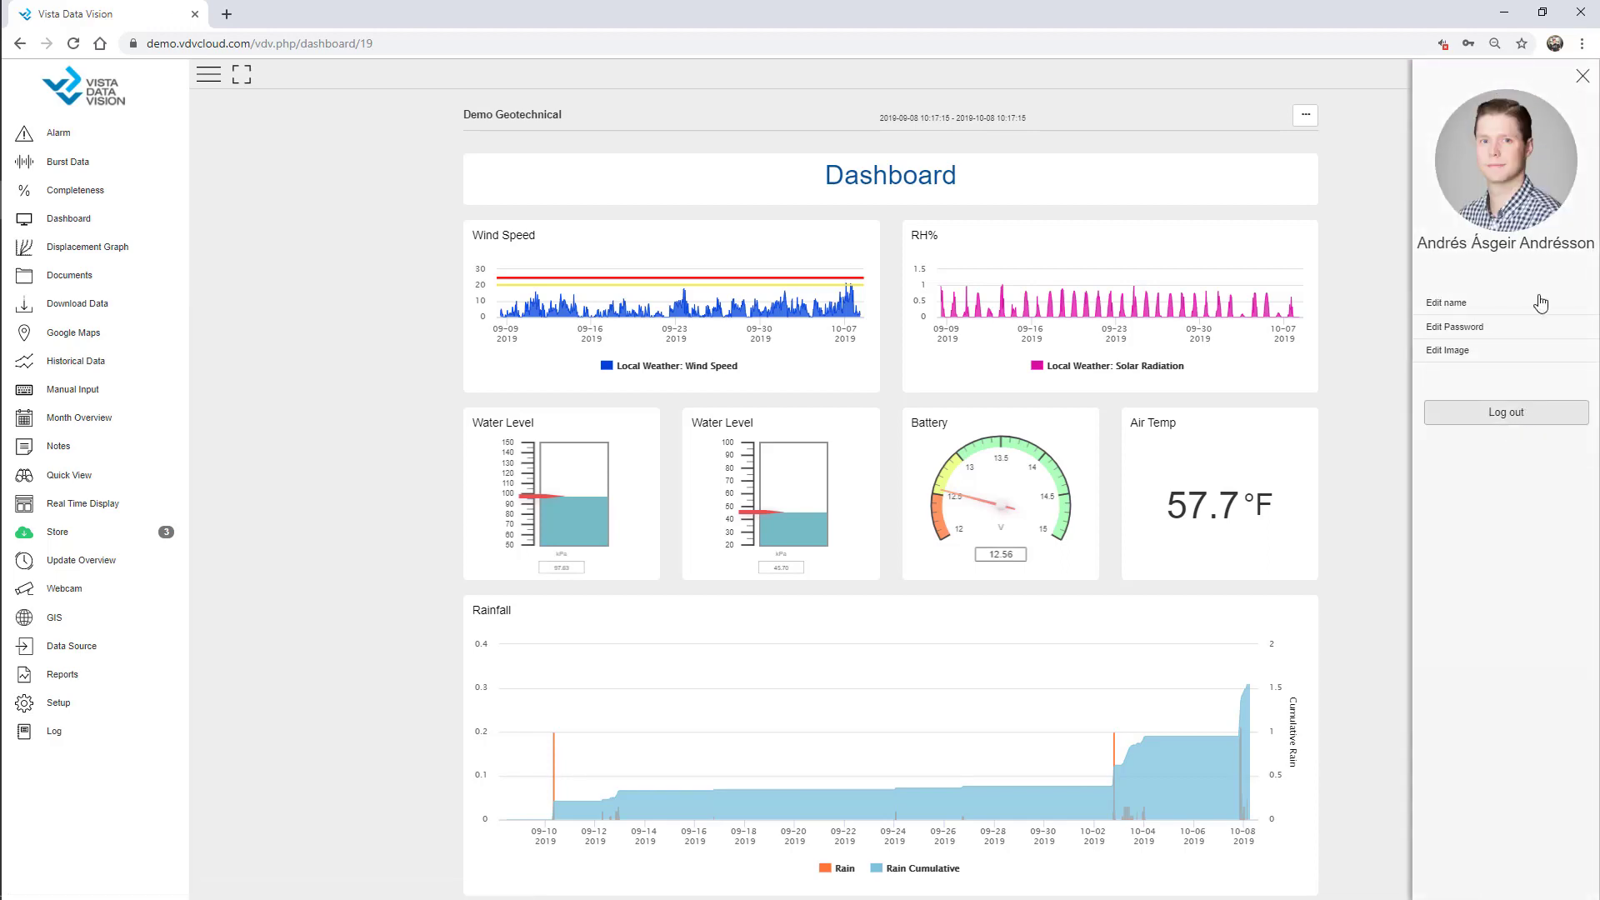
click(1583, 80)
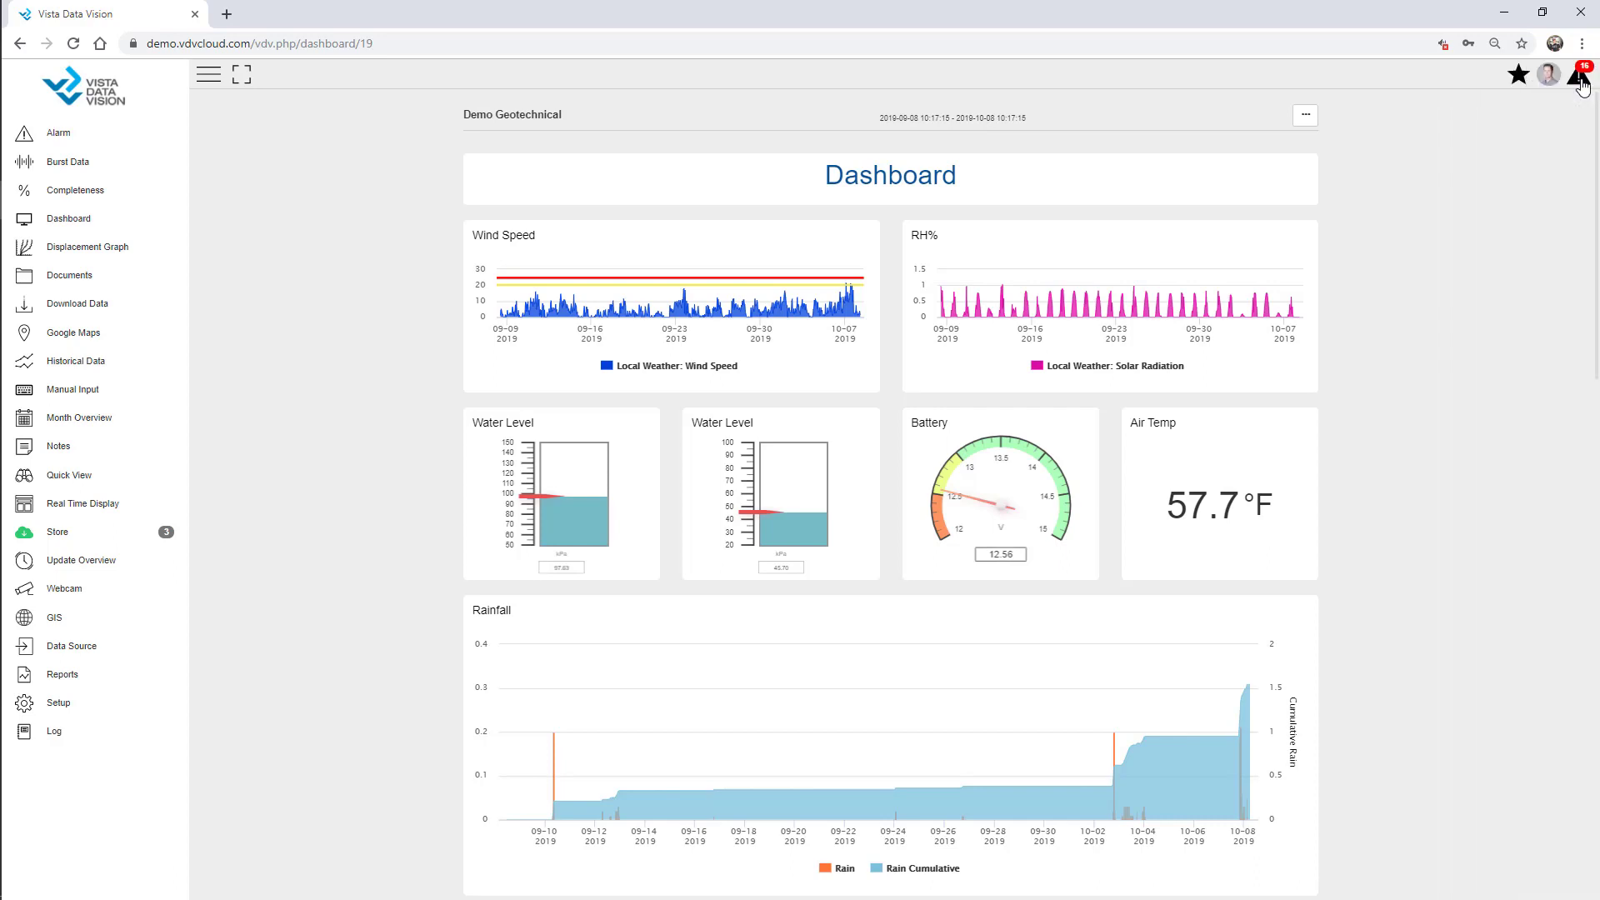
click(1518, 74)
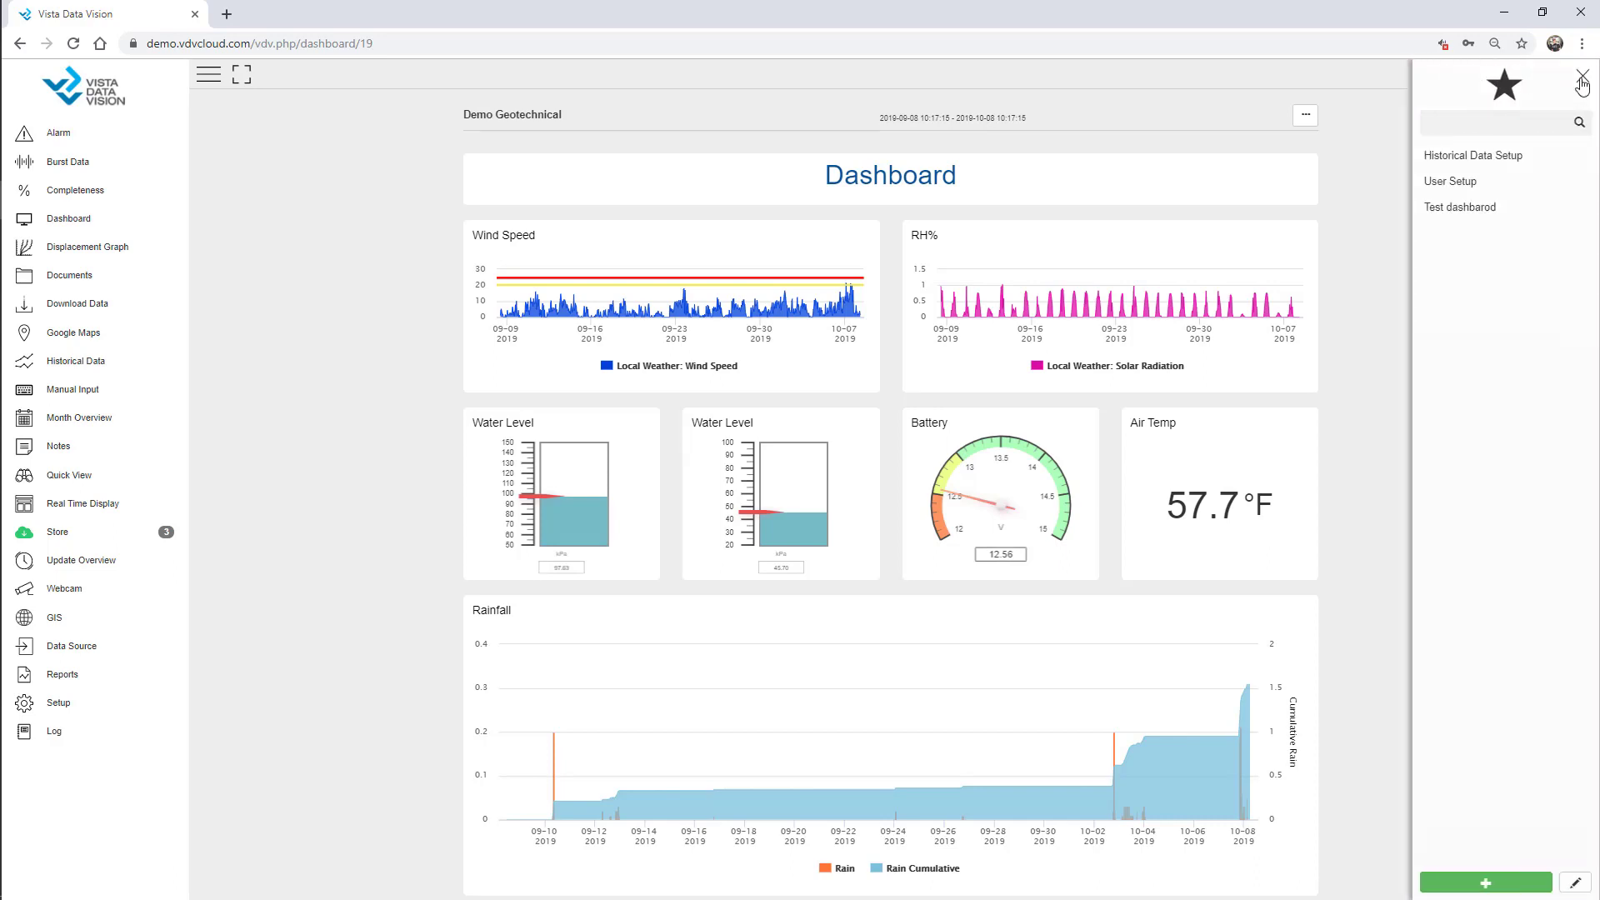
click(1583, 80)
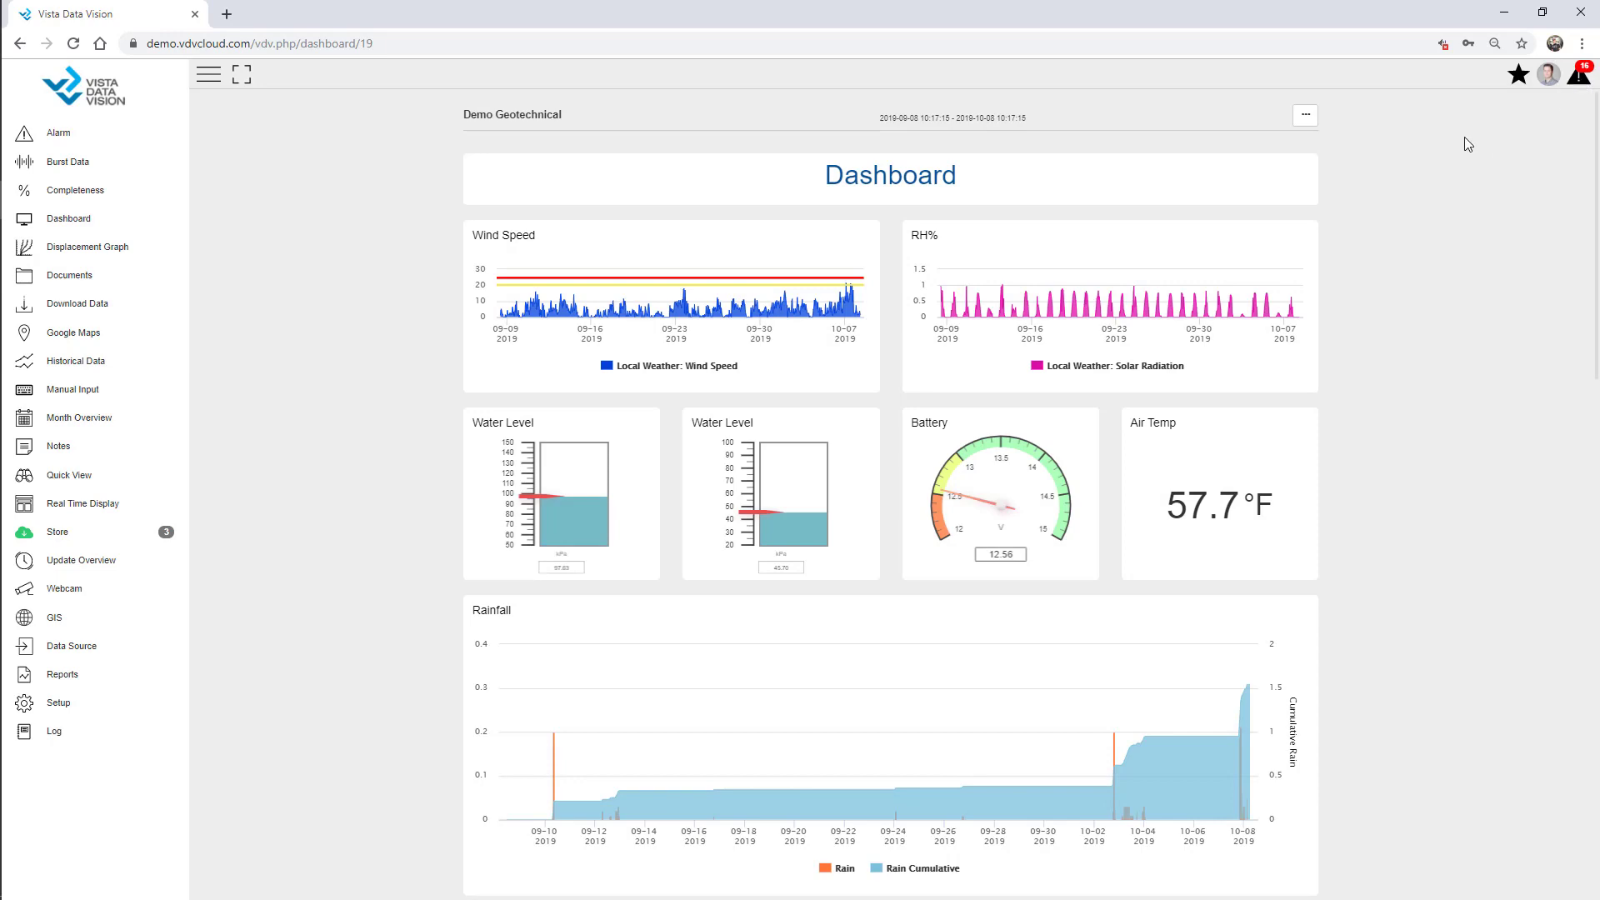
click(239, 79)
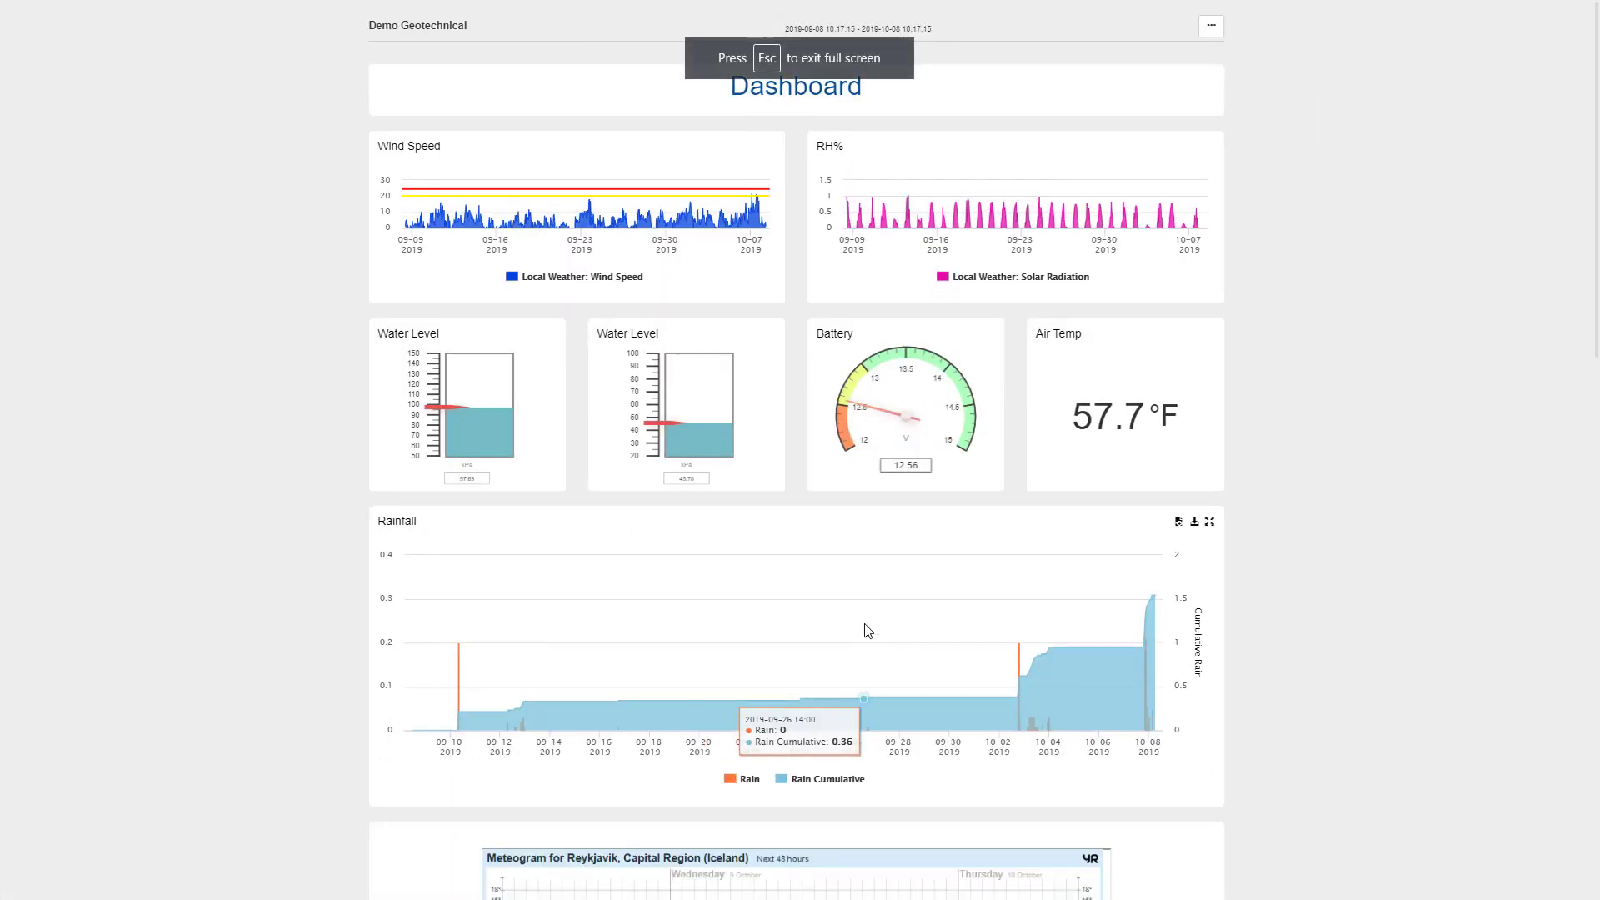
key(Escape)
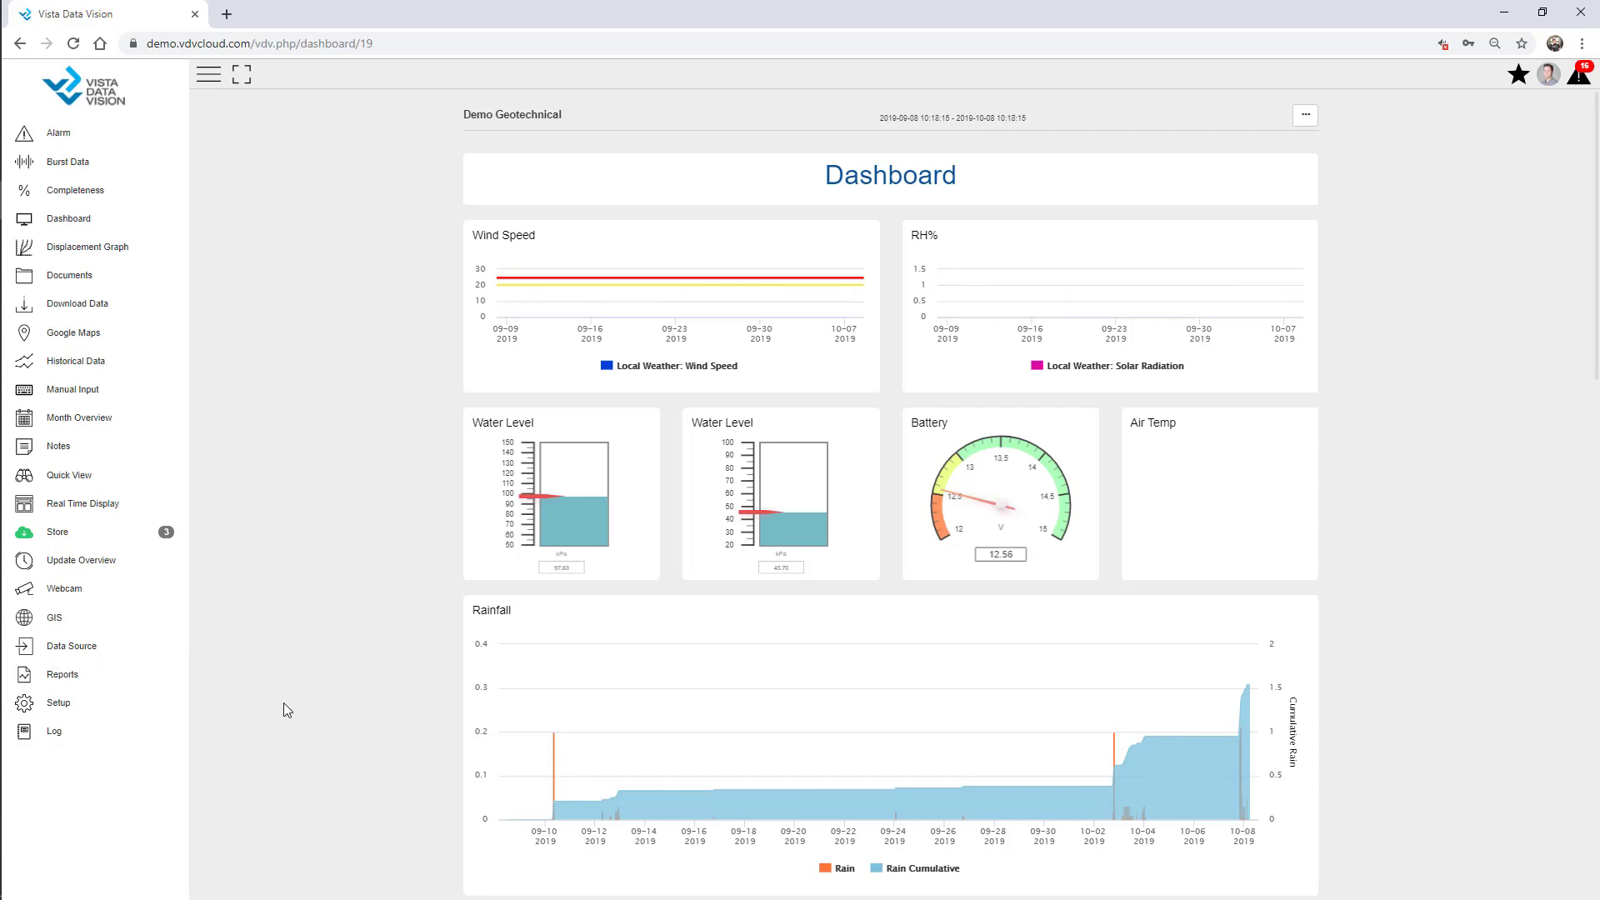
Filter the setup pages for 'Owner', open the Owner page and begin a new owner entry.
click(100, 705)
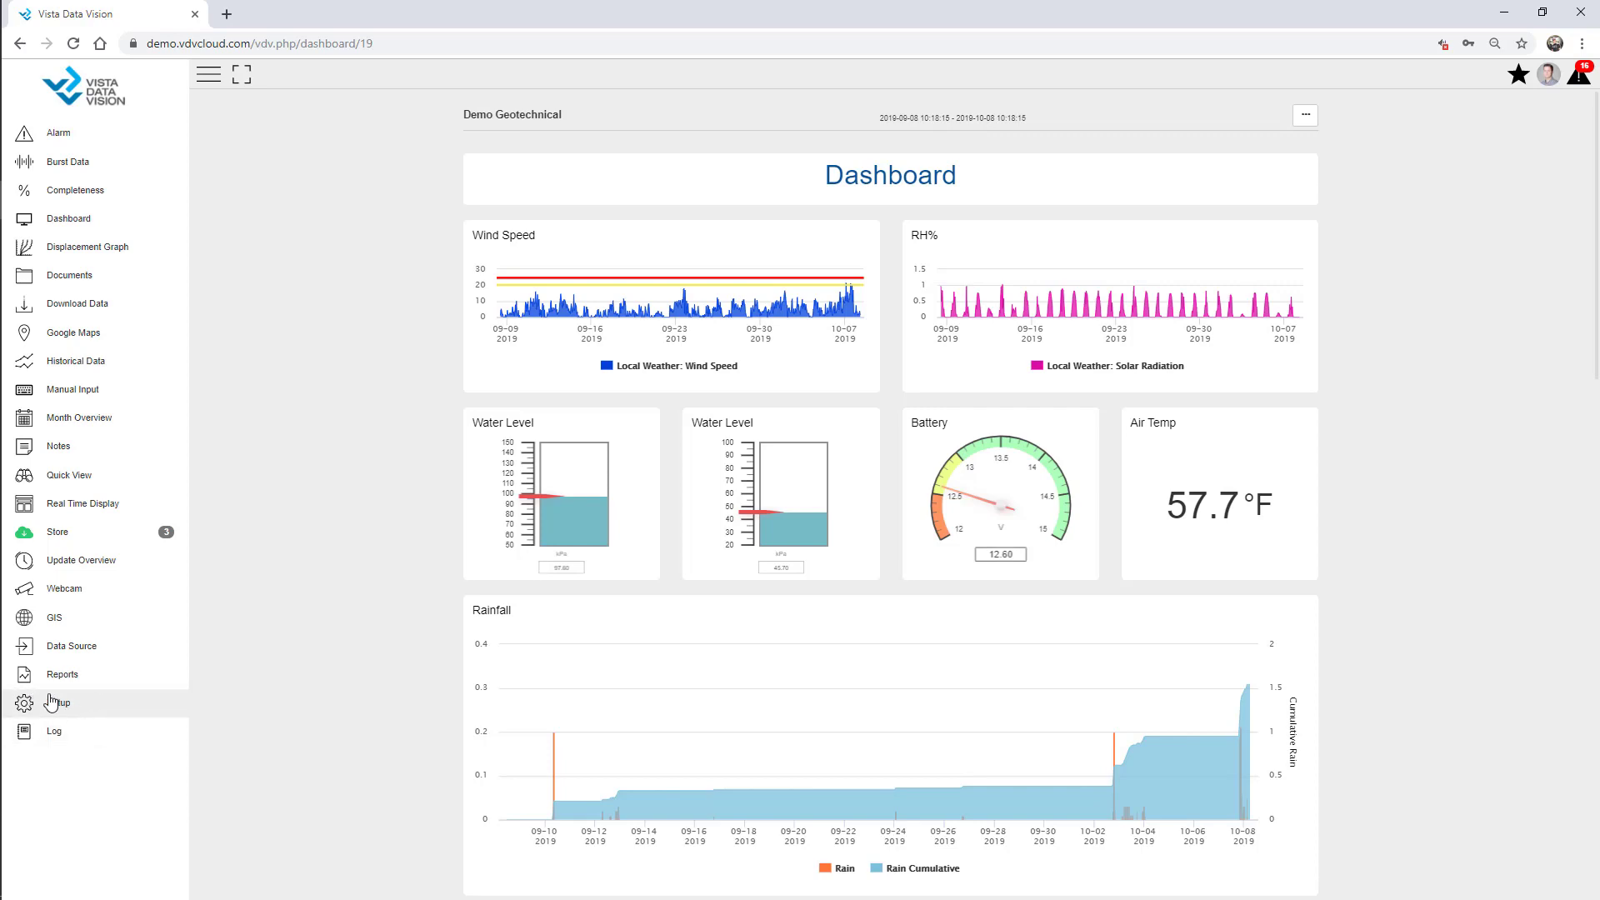
click(58, 706)
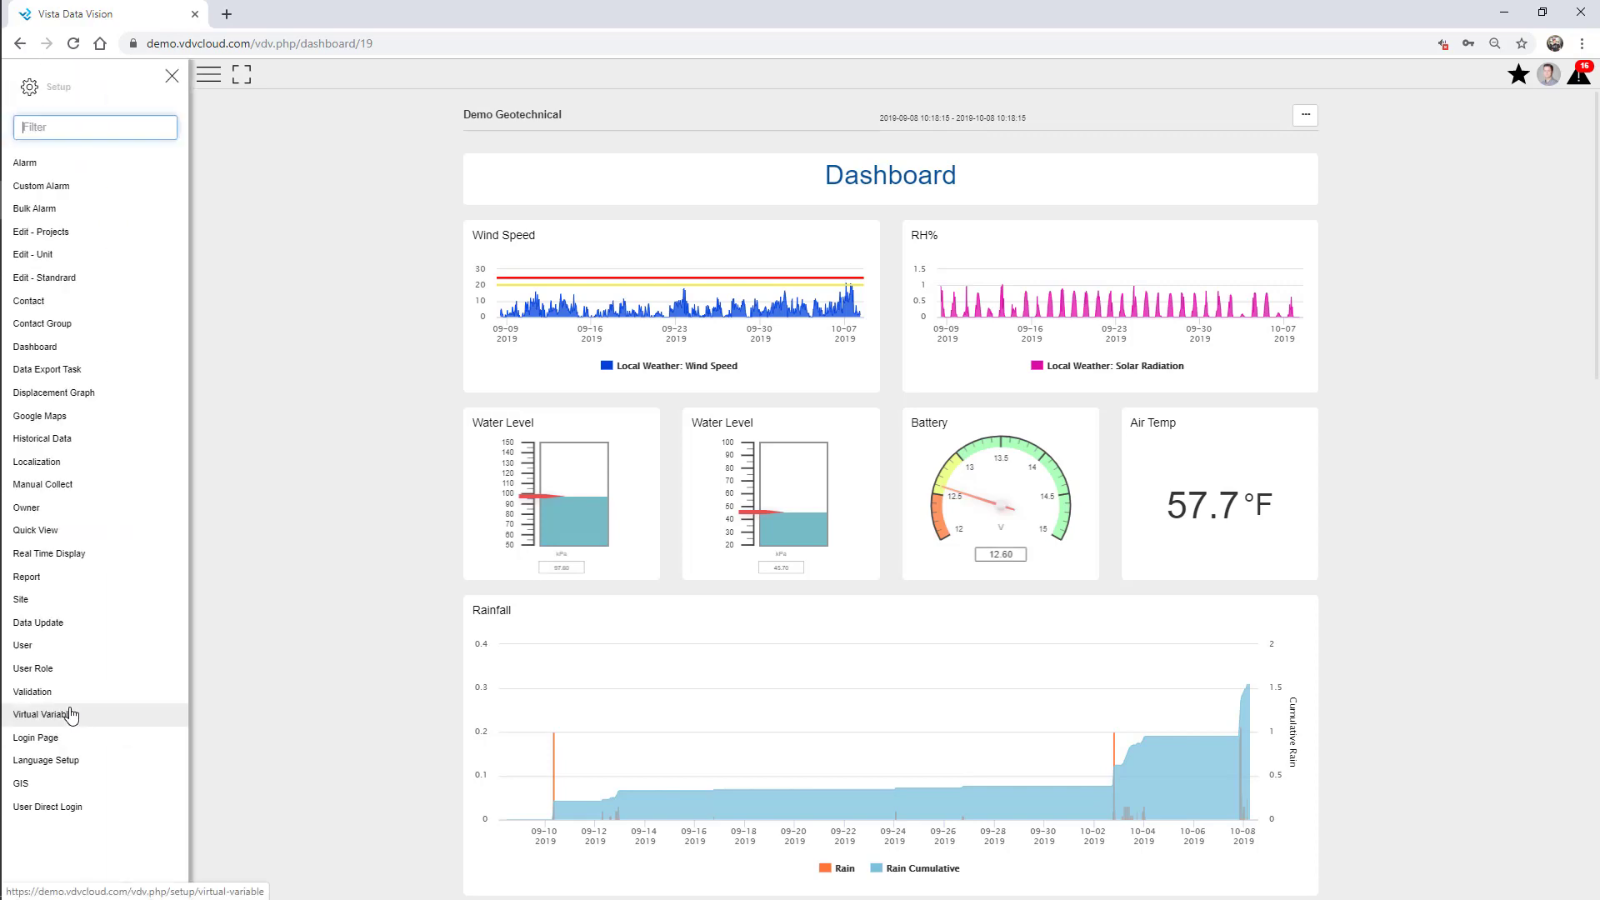
click(90, 127)
text(Owner)
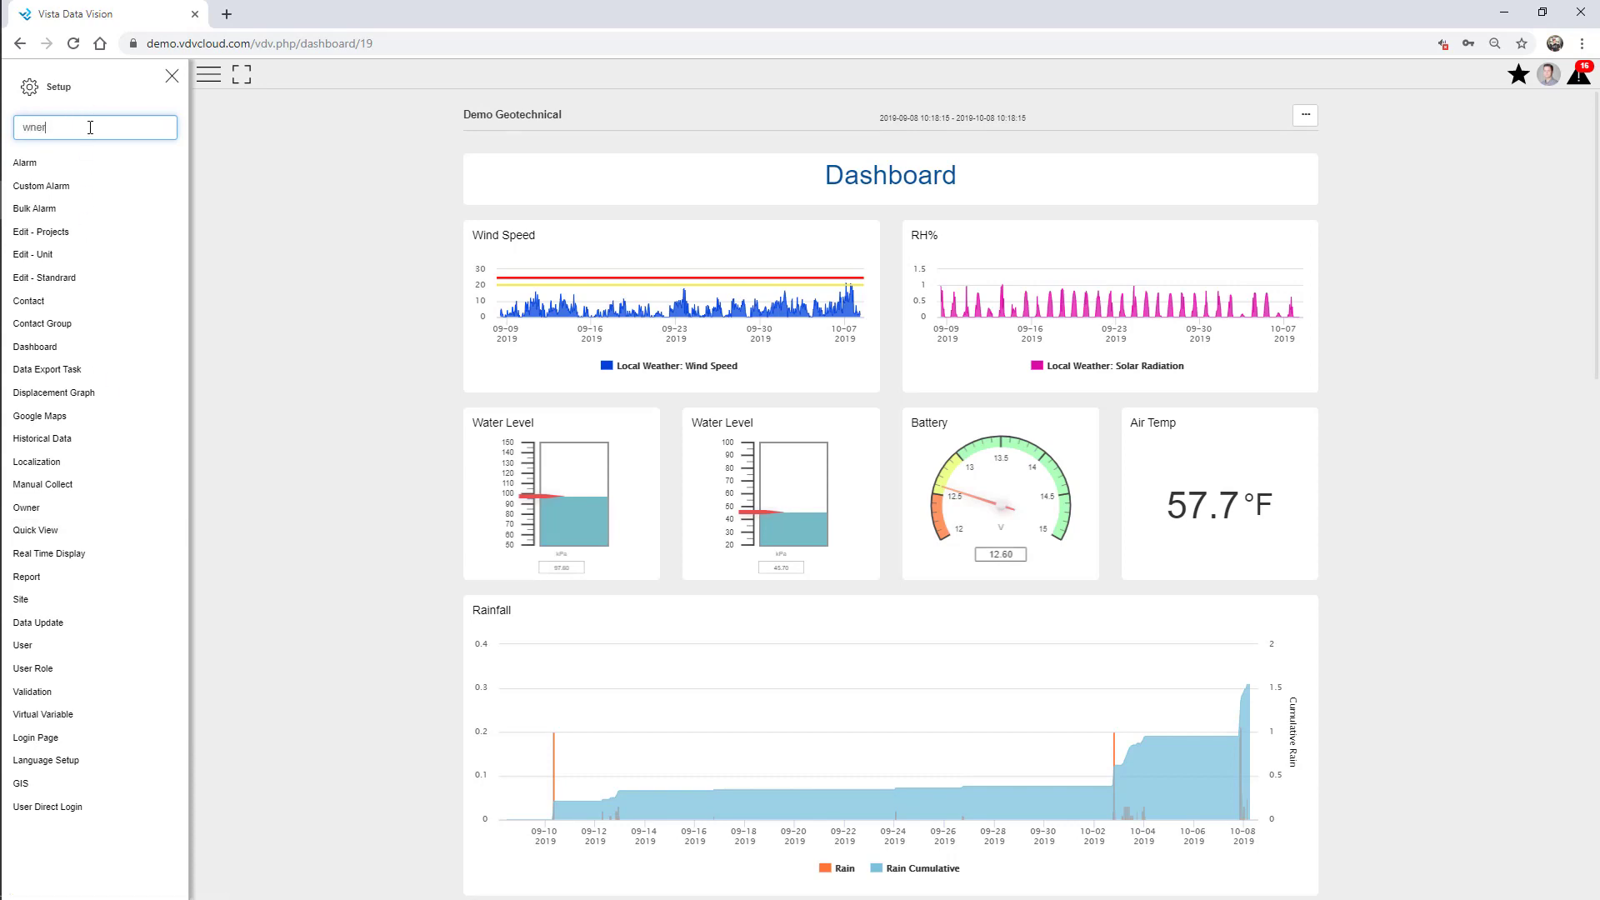
drag(79, 128, 4, 117)
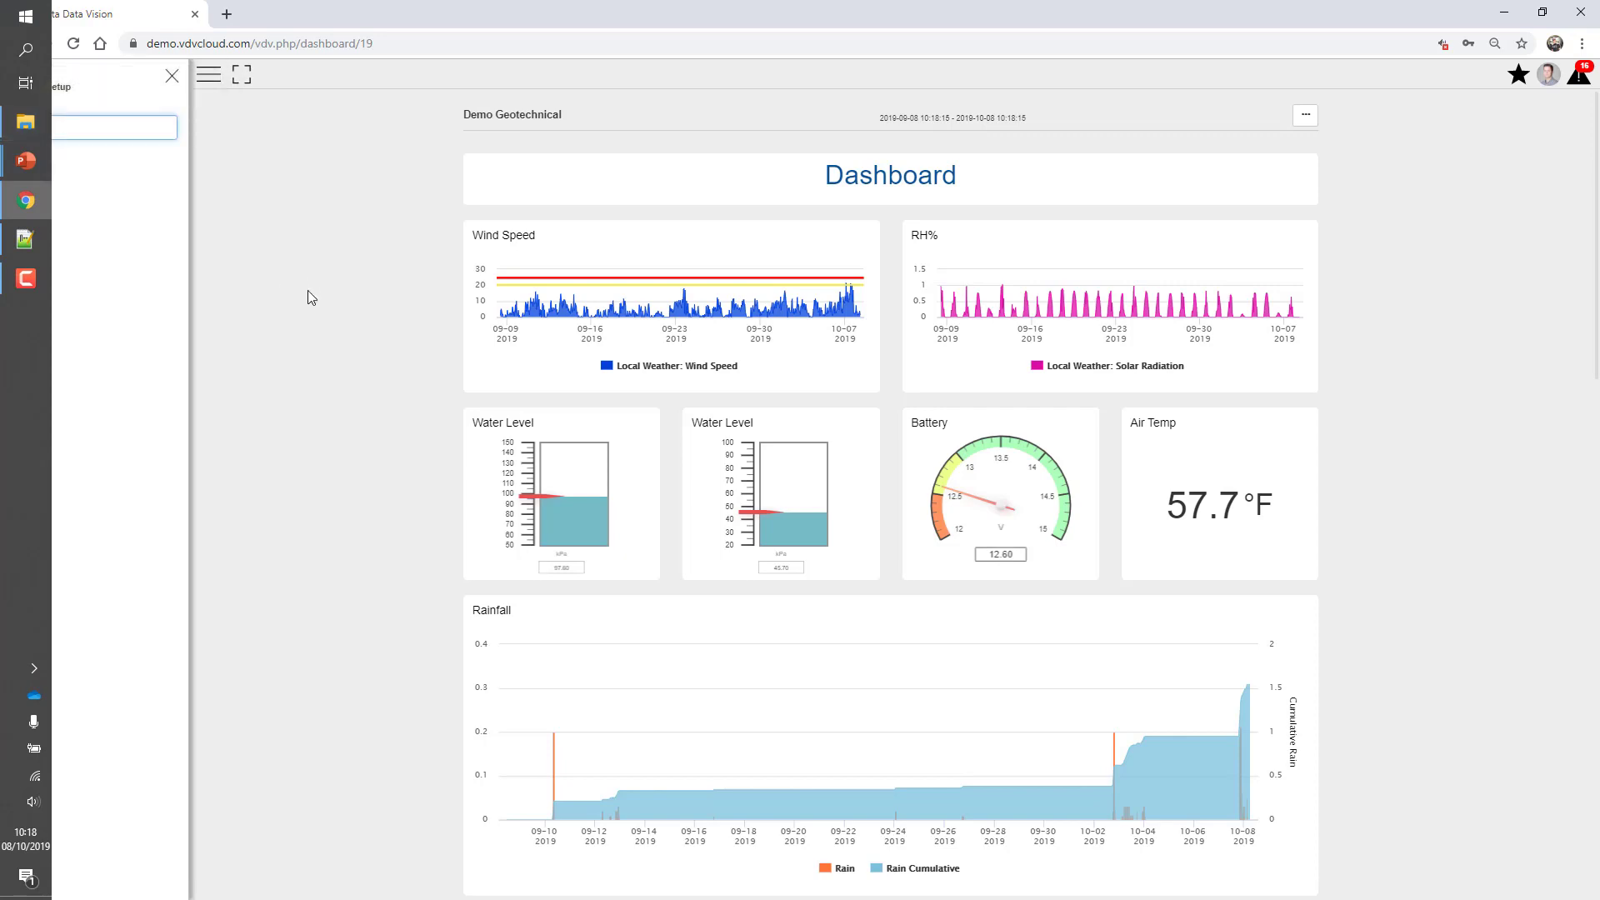
click(46, 165)
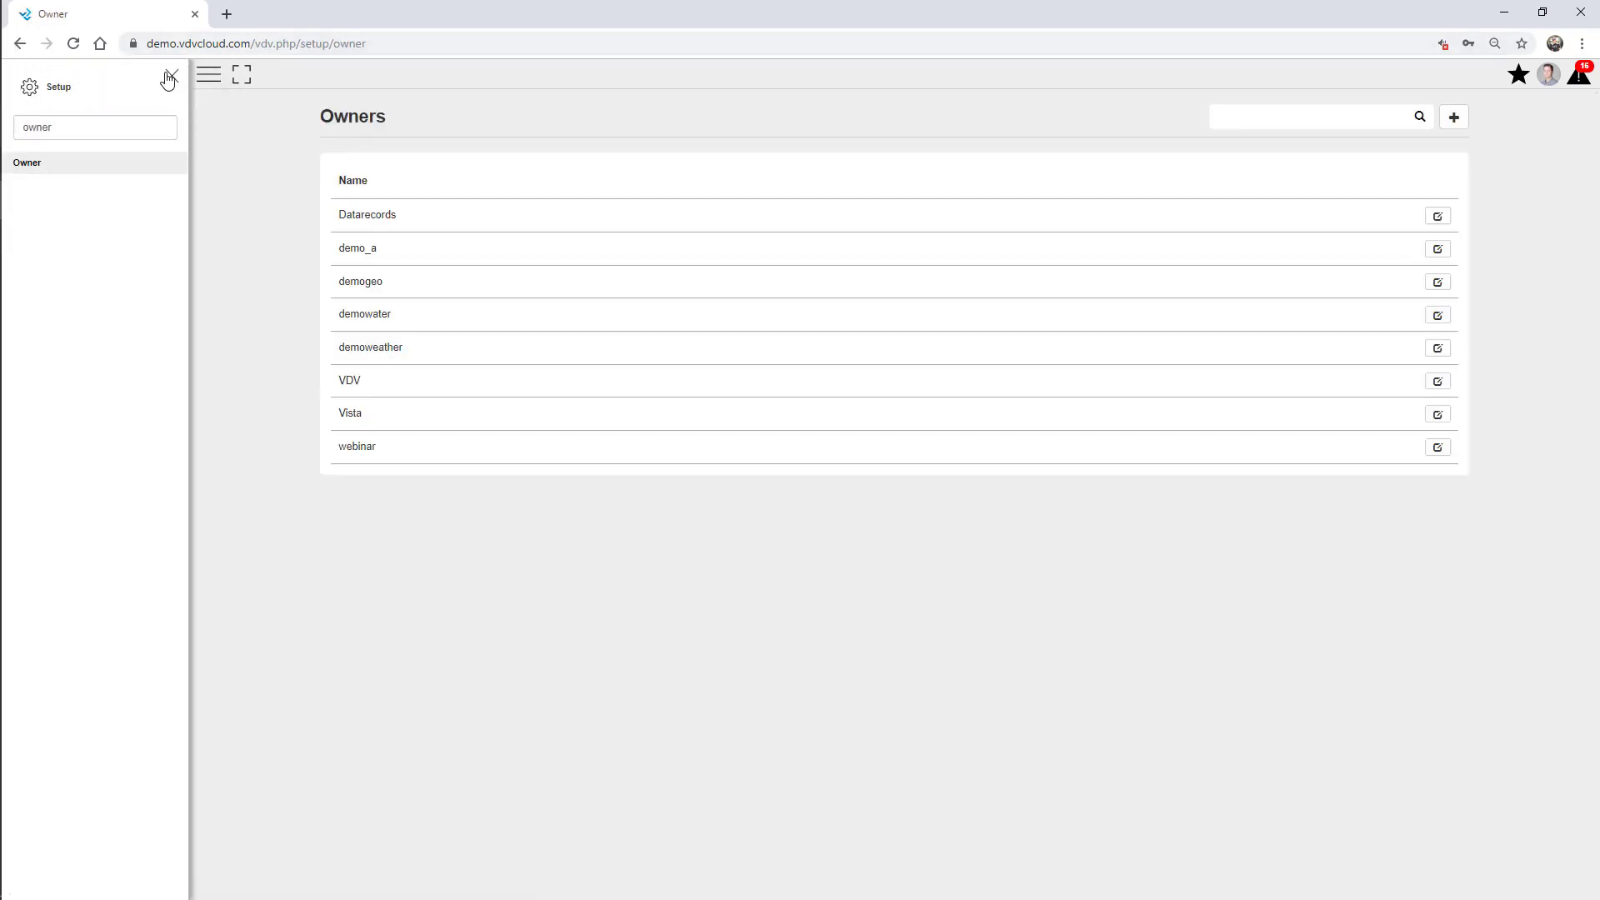
click(172, 76)
click(1454, 117)
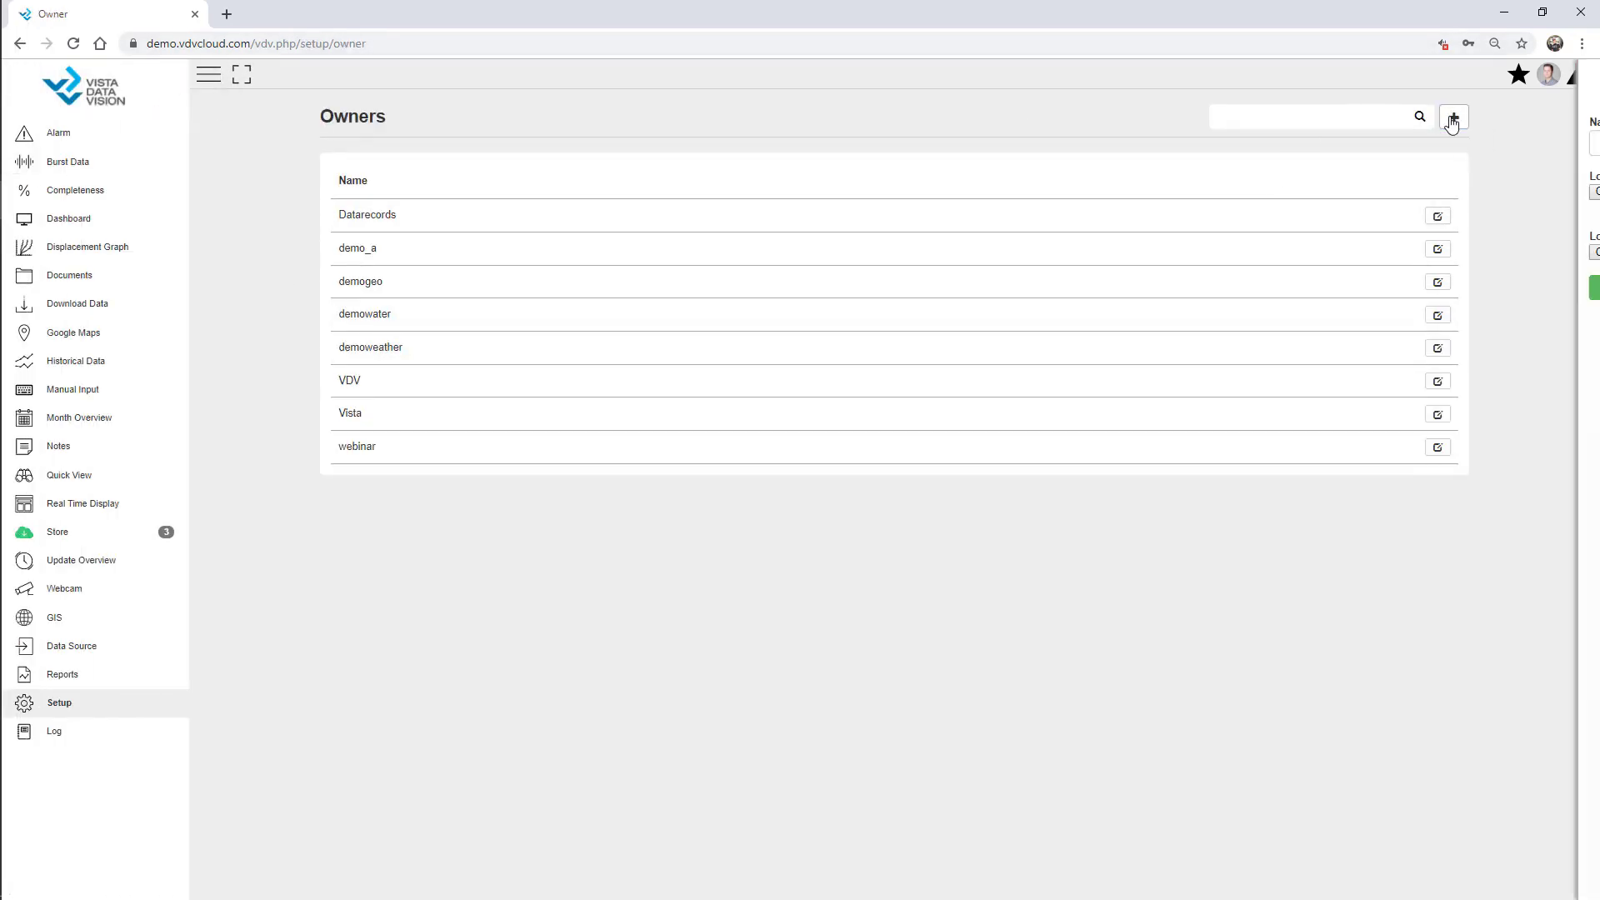
click(1476, 139)
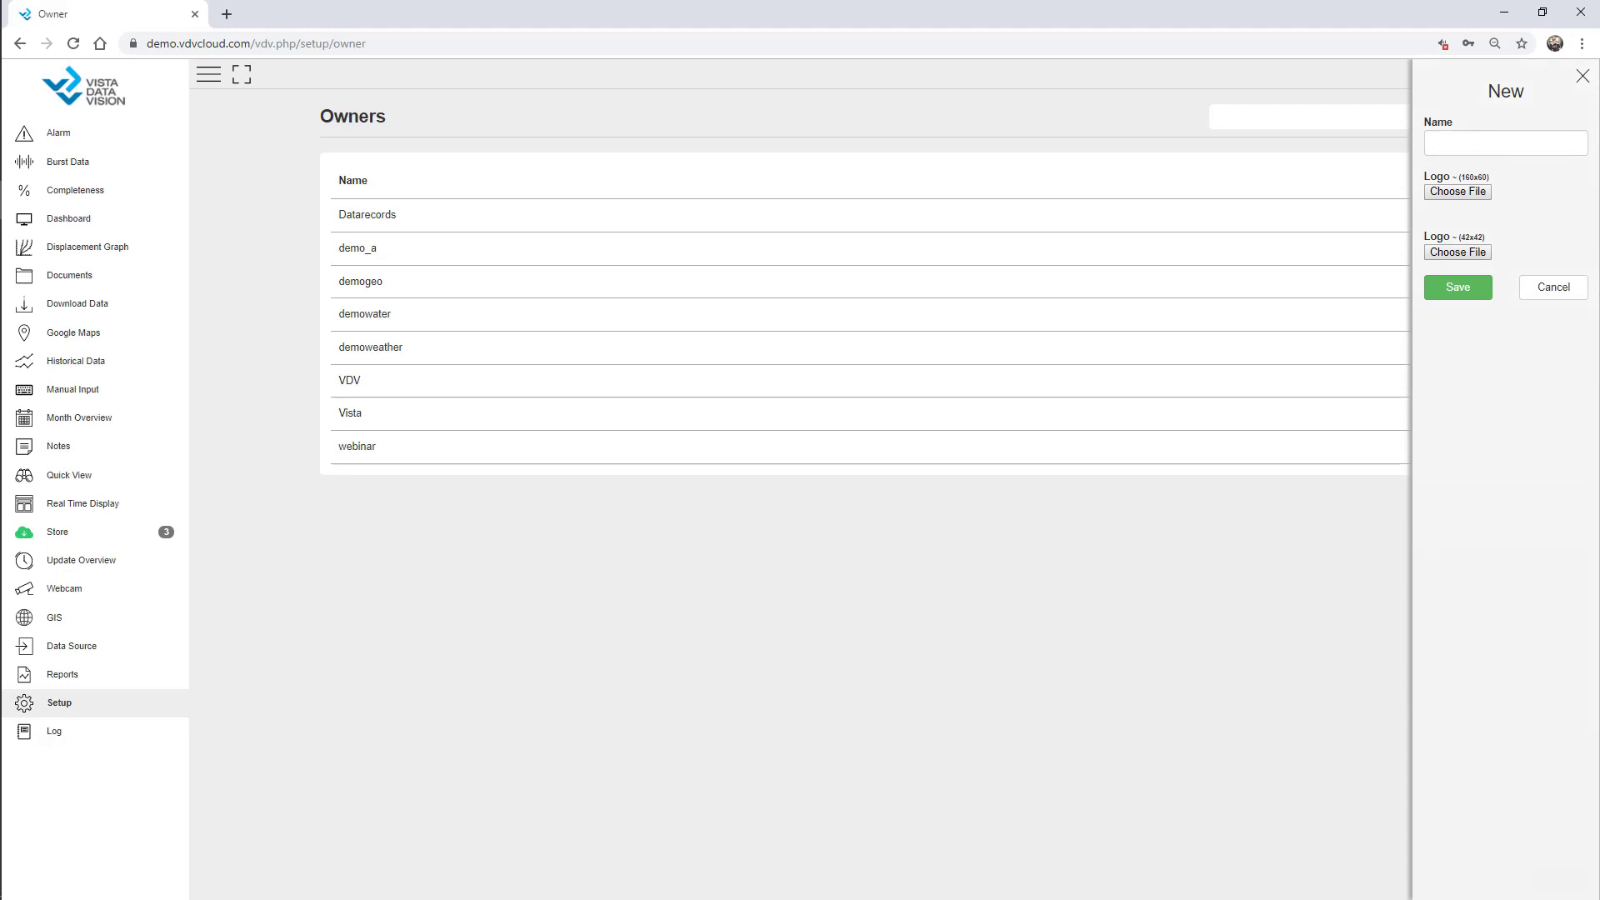
click(26, 278)
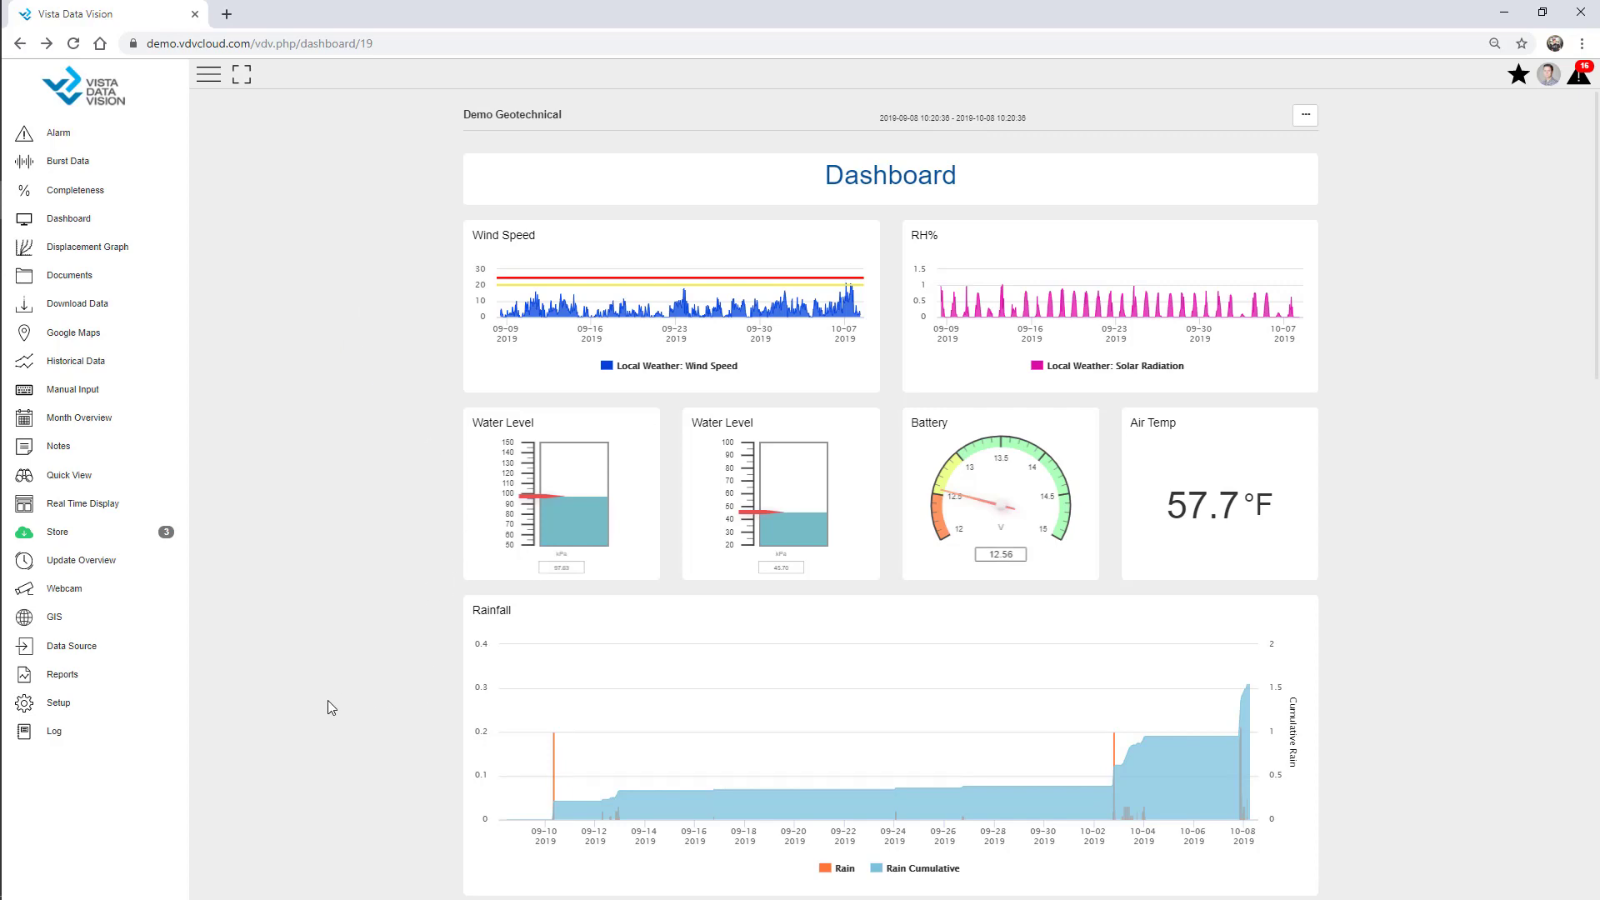
Reopen the Owner setup page and save a new owner named '01 Webinar'.
click(58, 704)
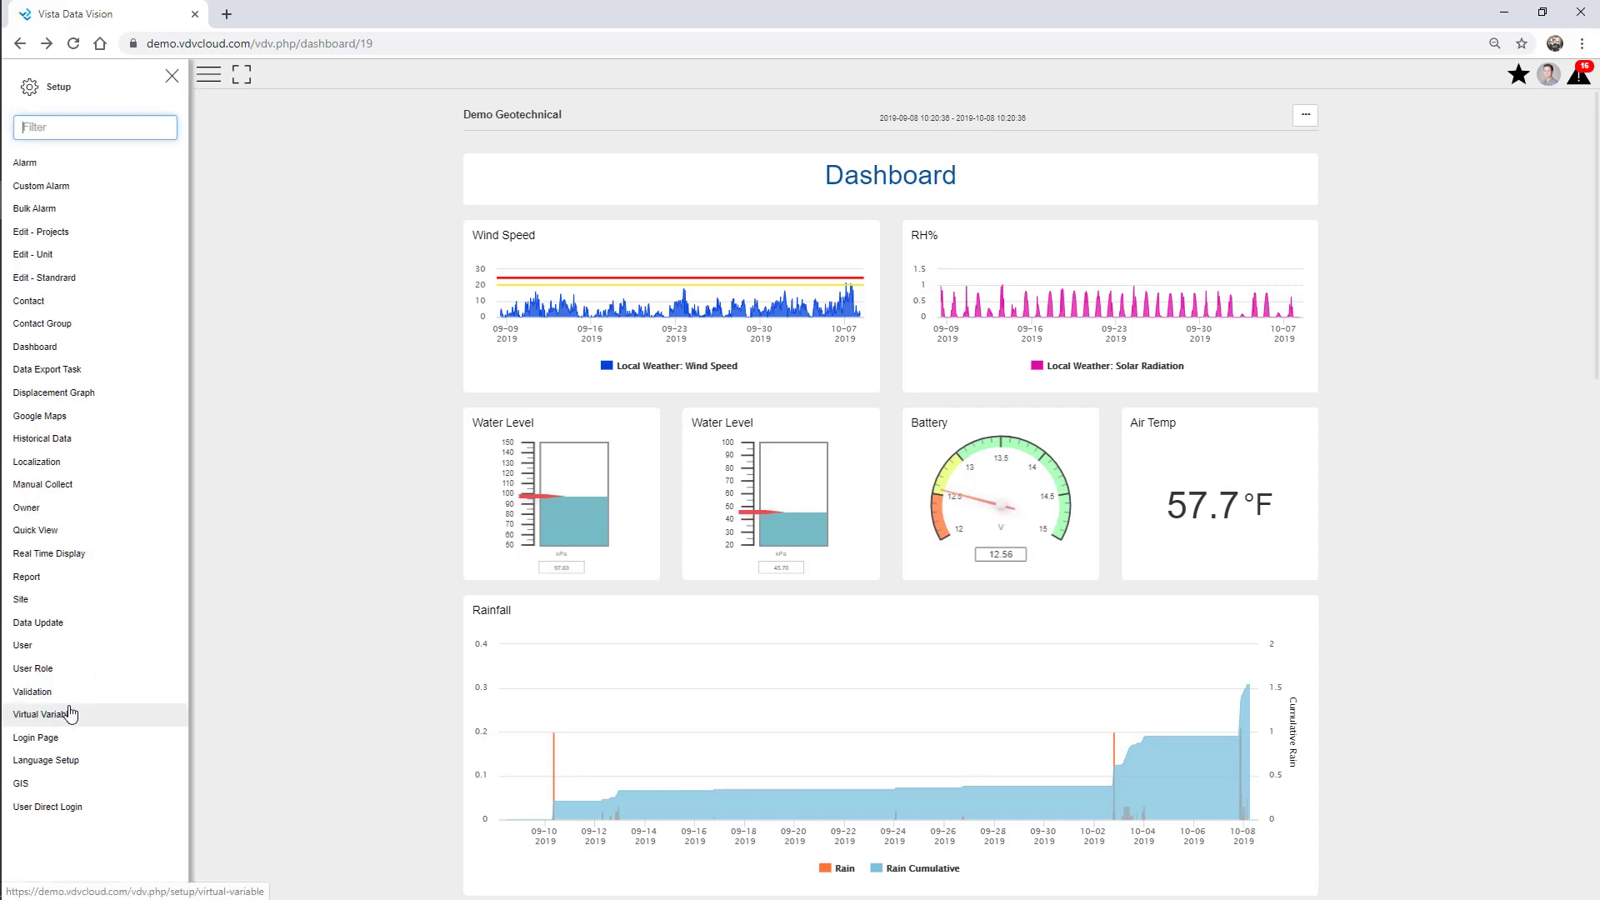
click(60, 130)
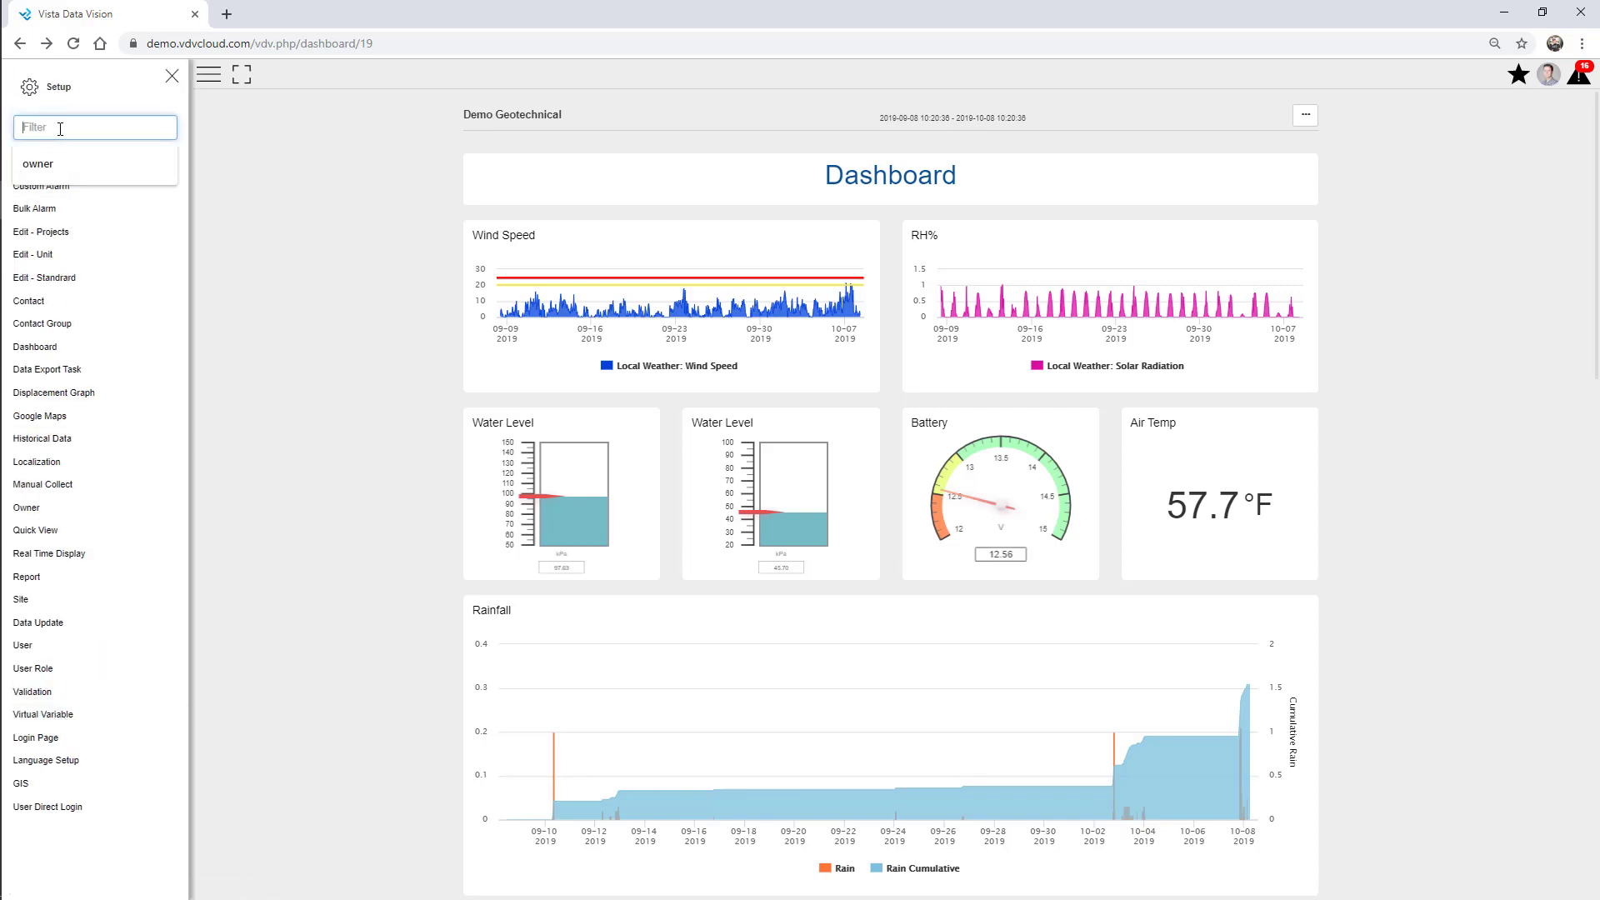
text(owner)
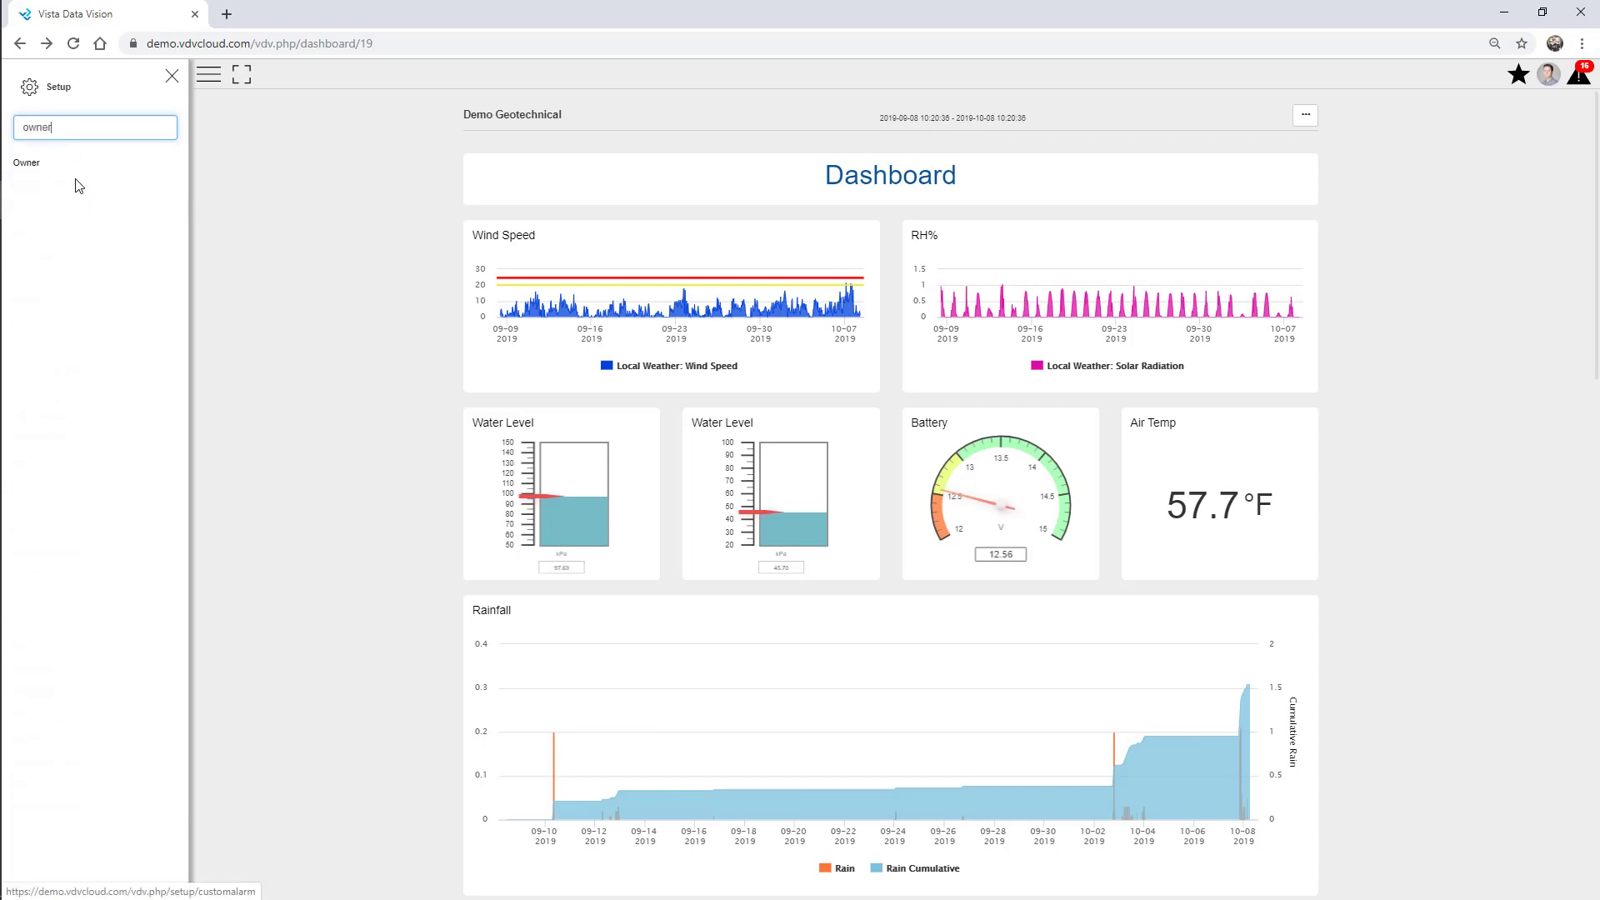
click(60, 164)
click(171, 78)
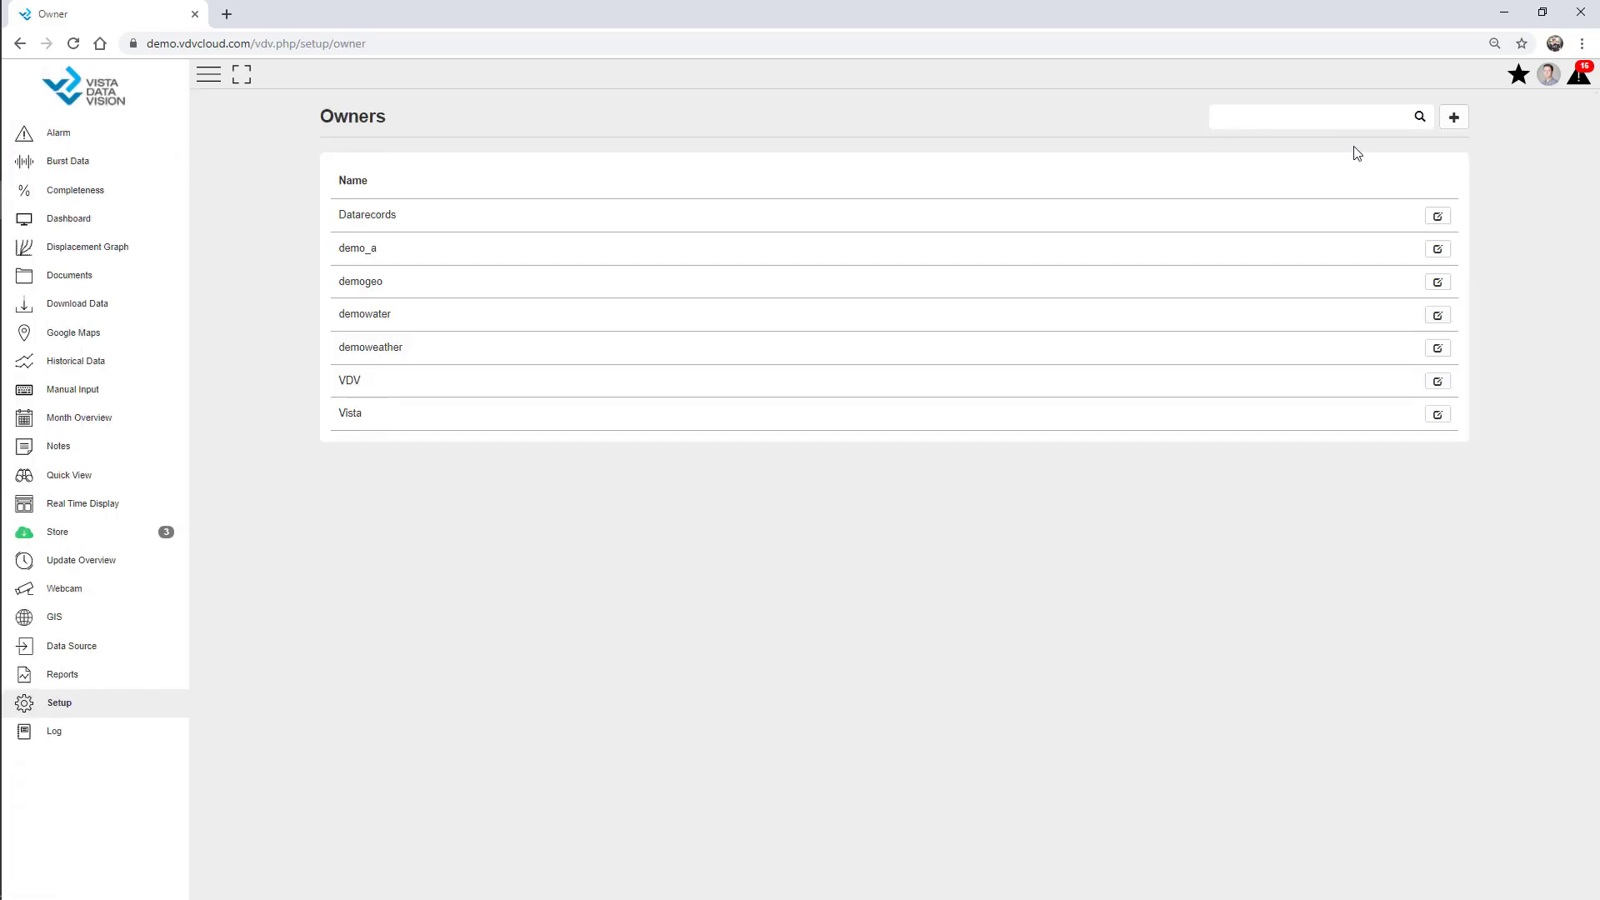
click(1457, 121)
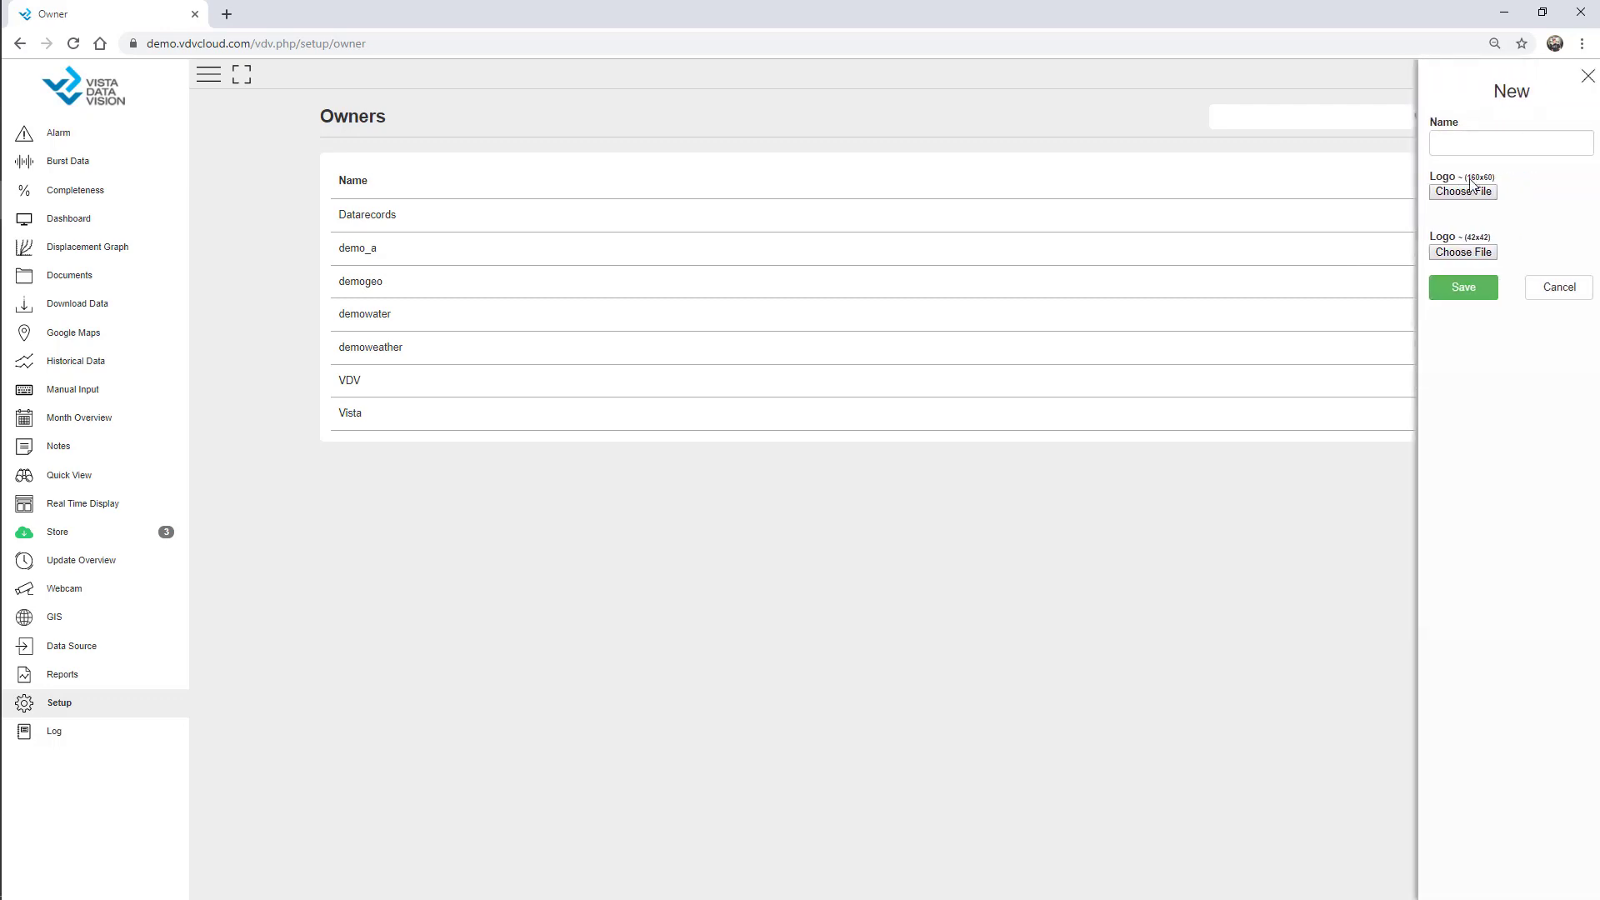
text(01)
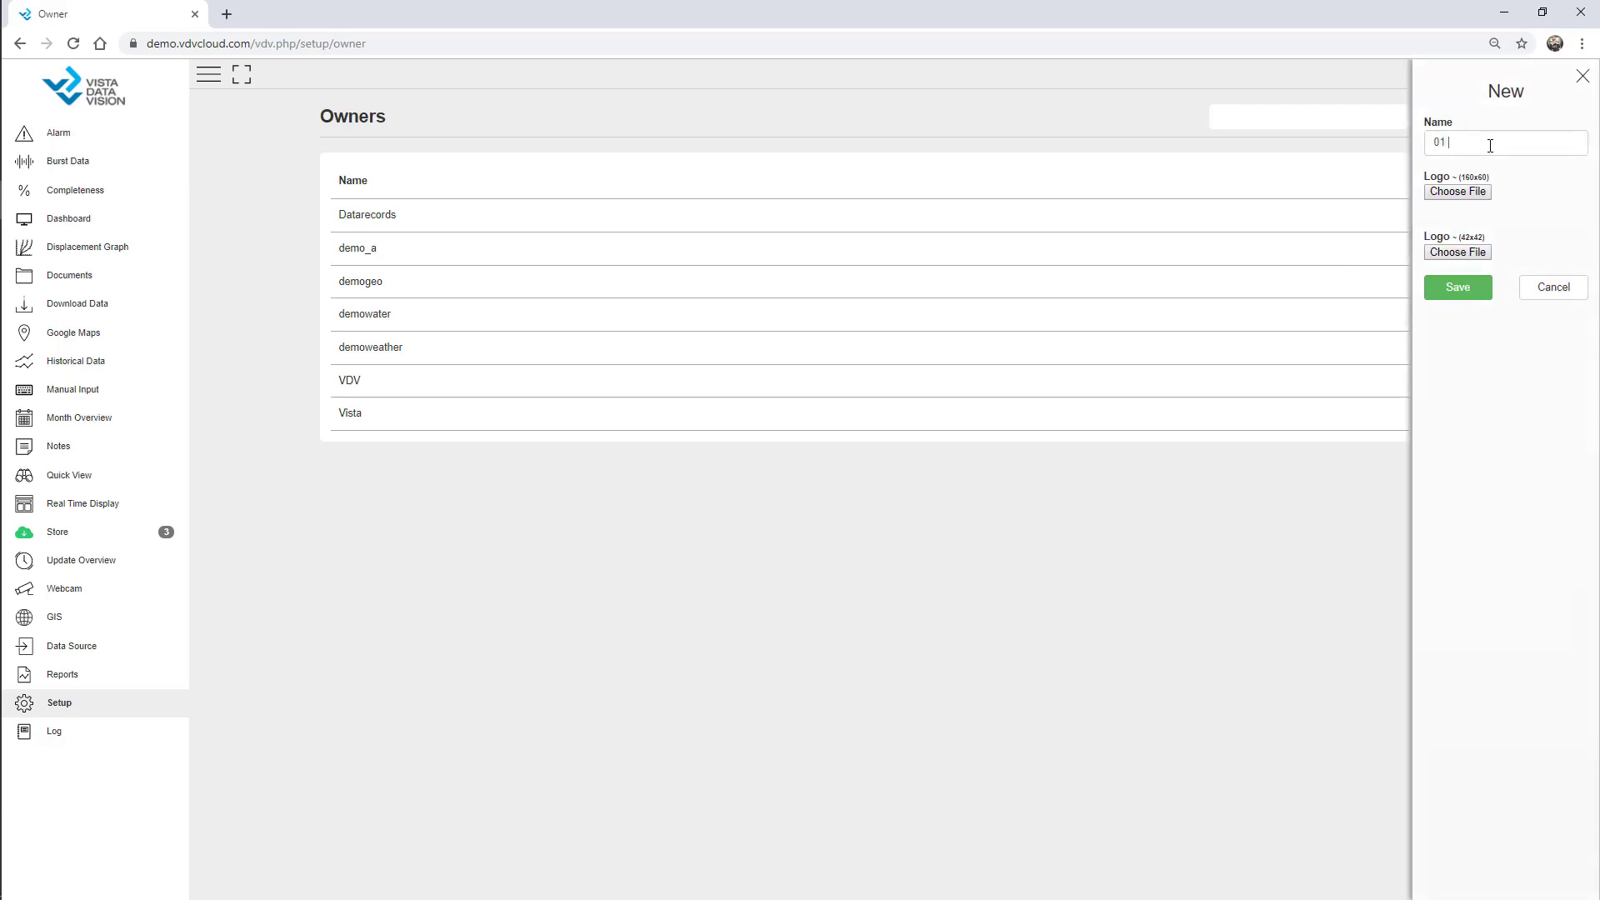
text( Webinar)
click(1467, 295)
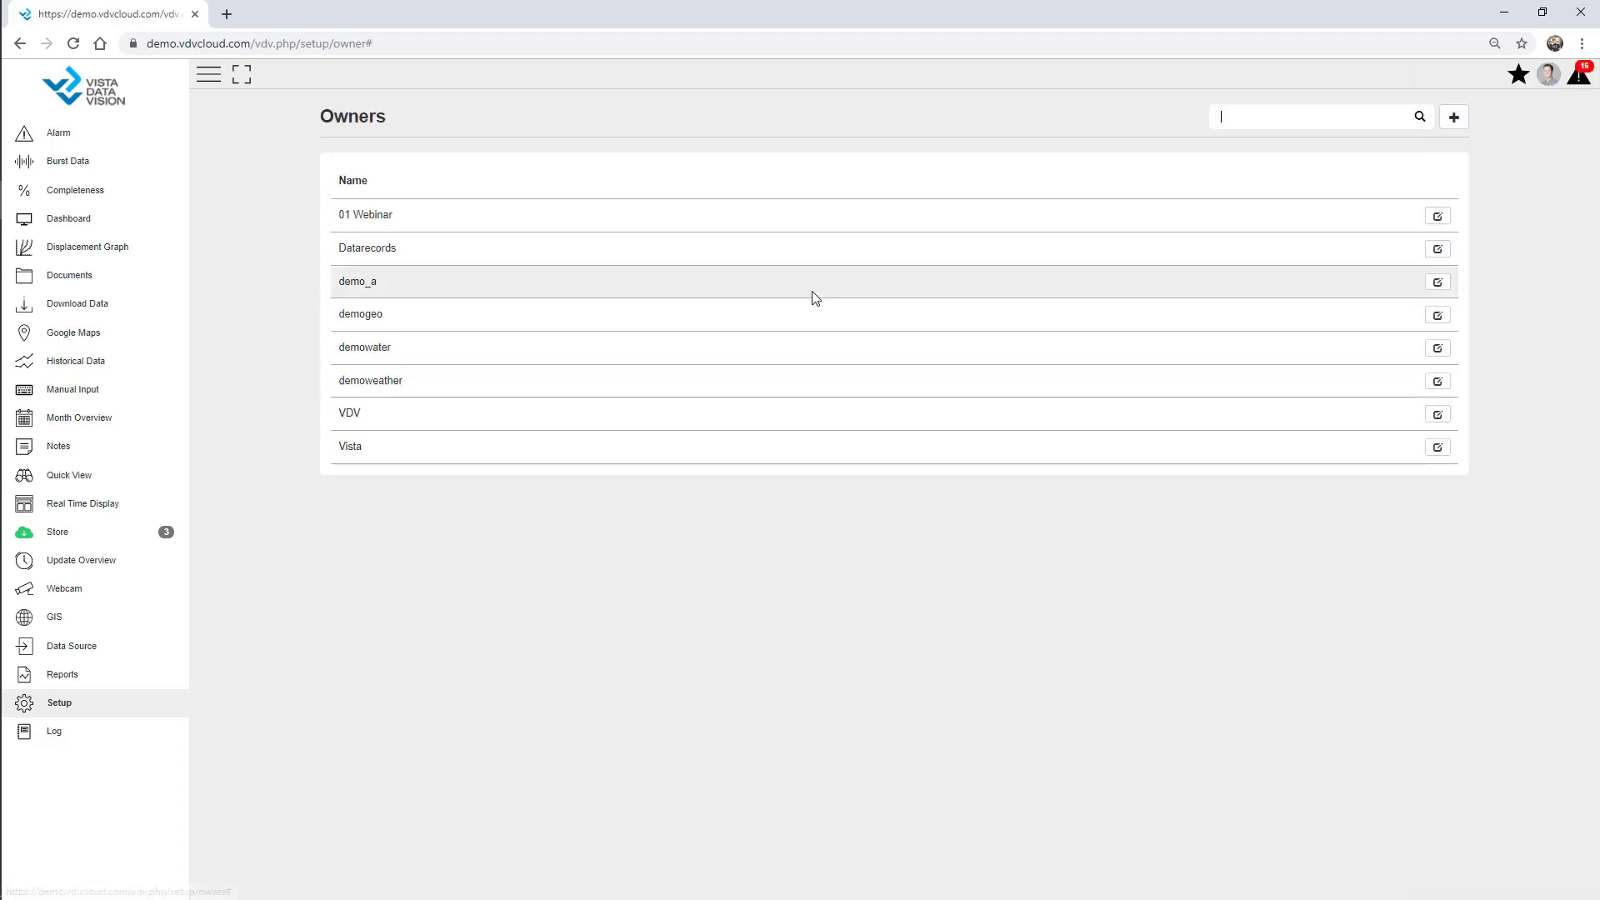
drag(338, 214, 425, 239)
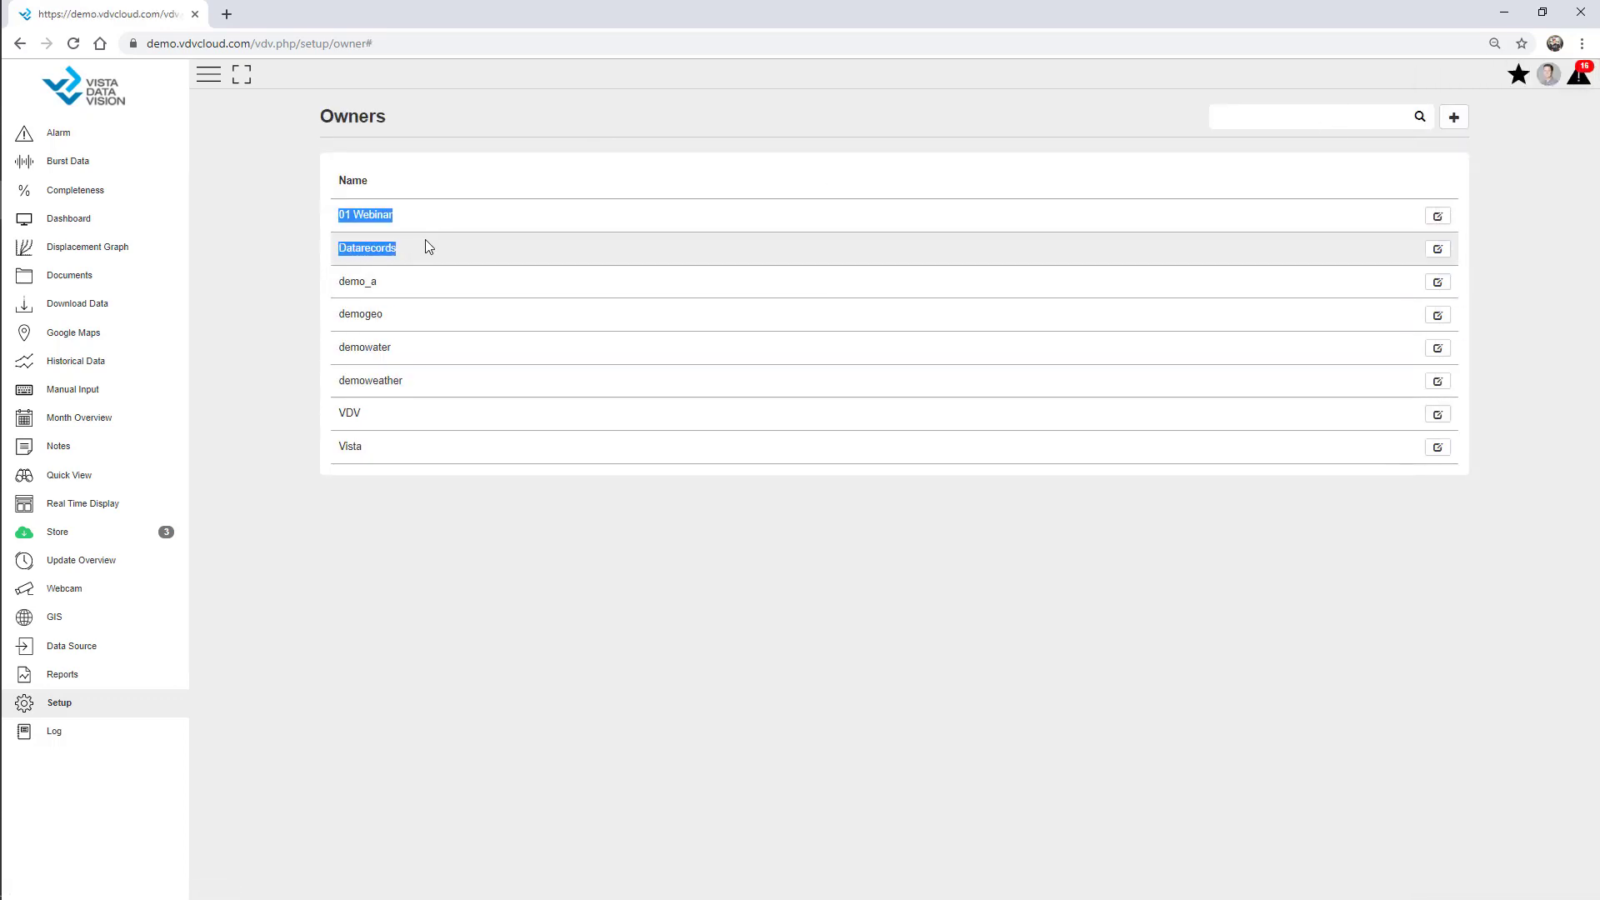
click(387, 216)
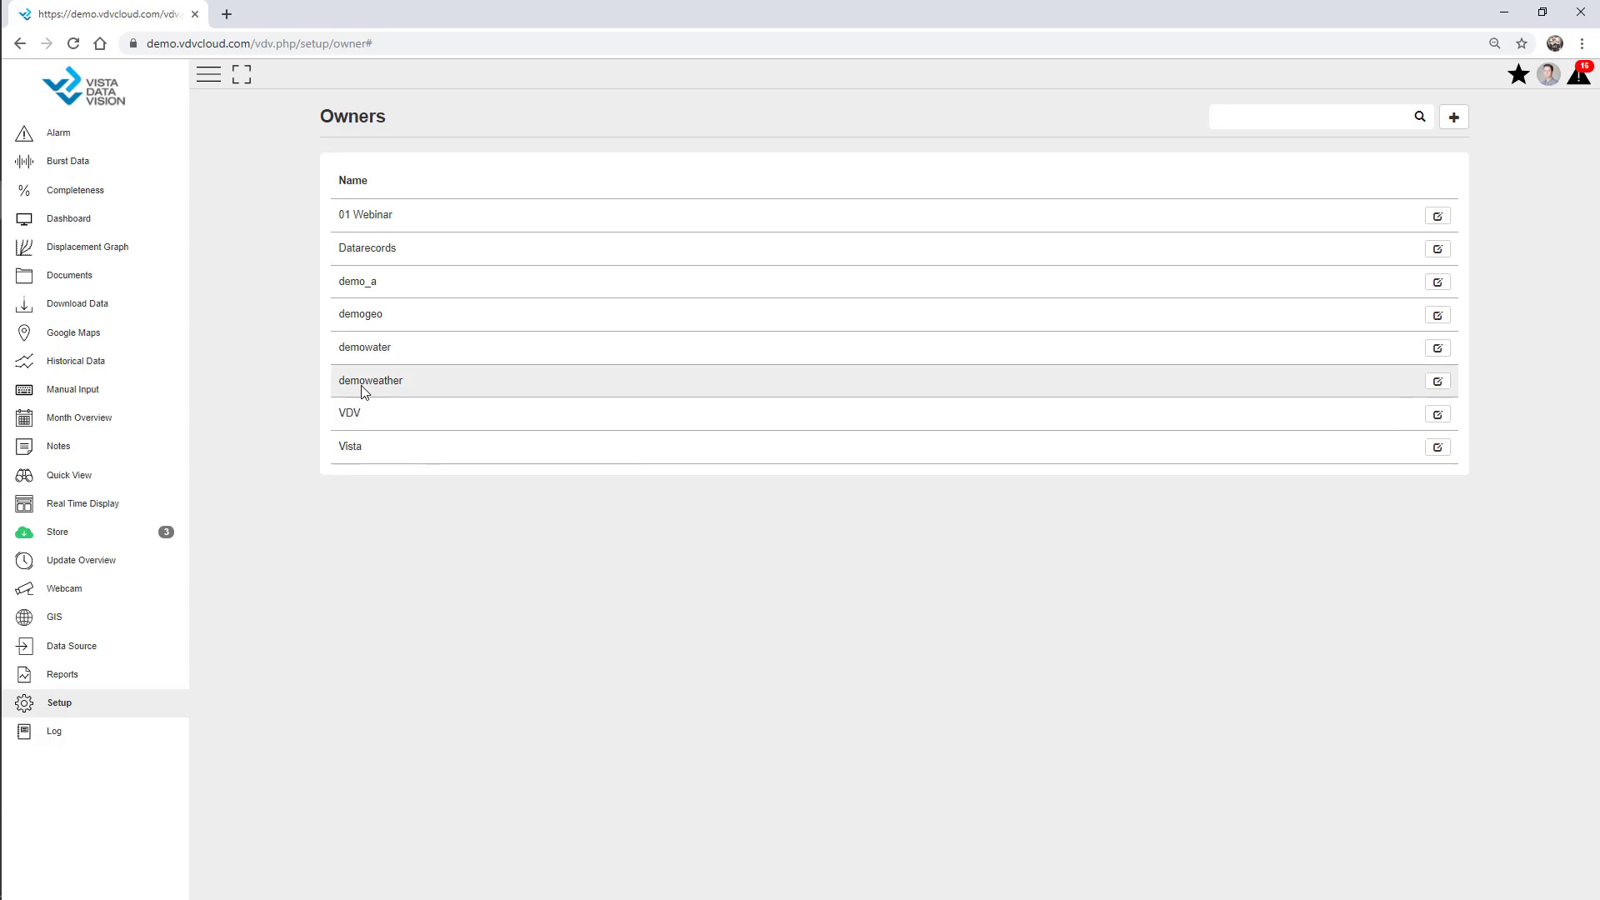
Review the data source file location and file format settings, opening the Logger CSI format.
click(85, 652)
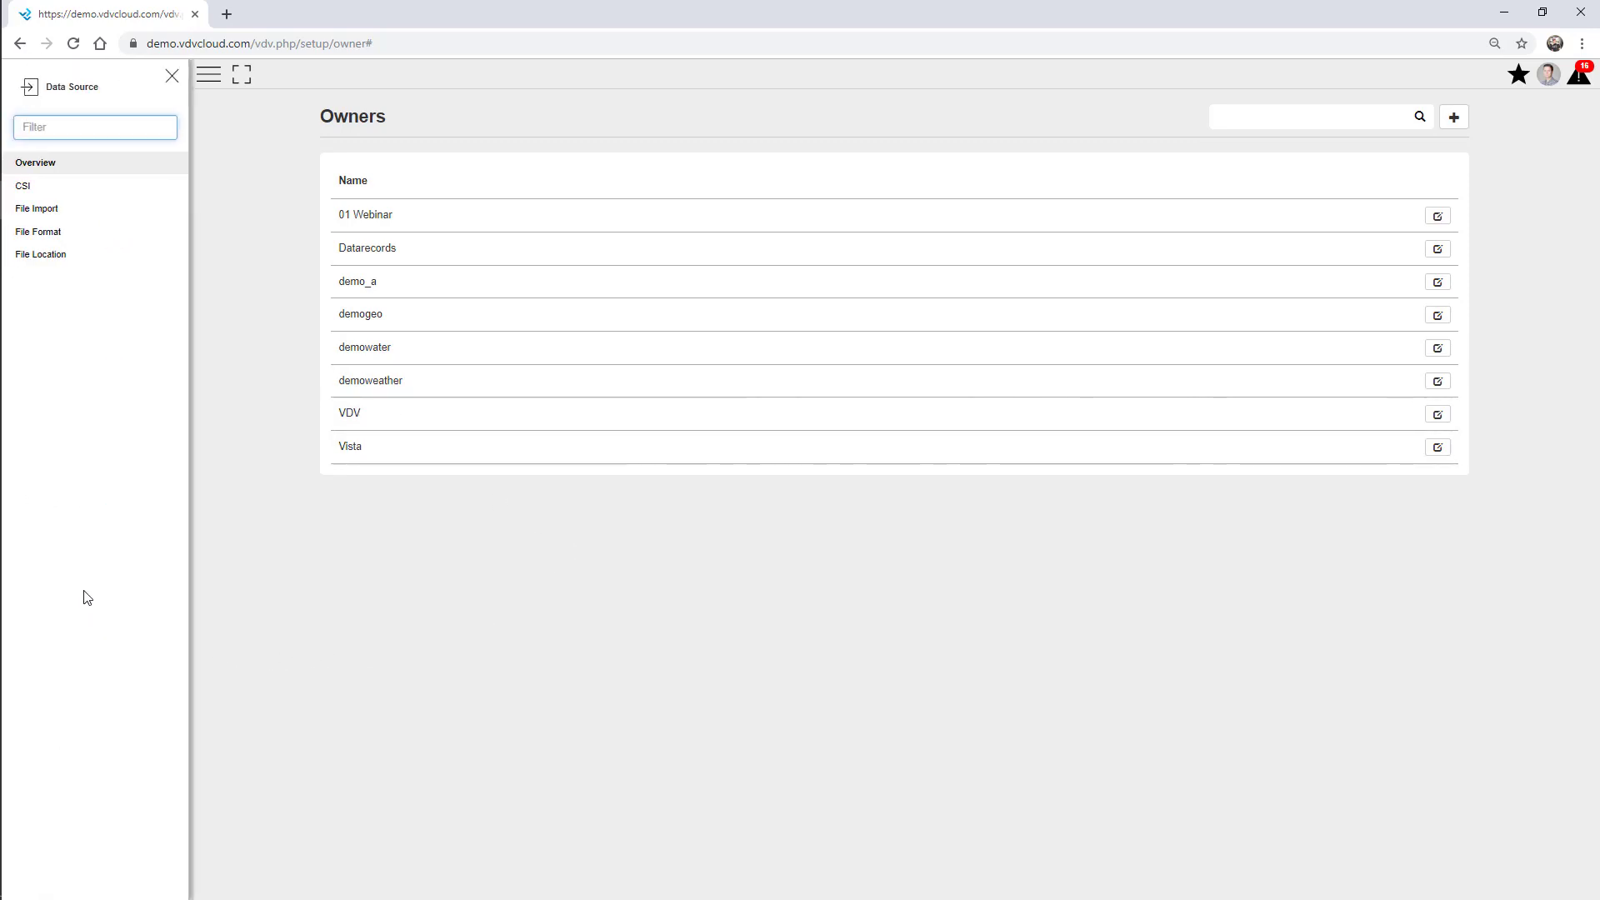
click(54, 265)
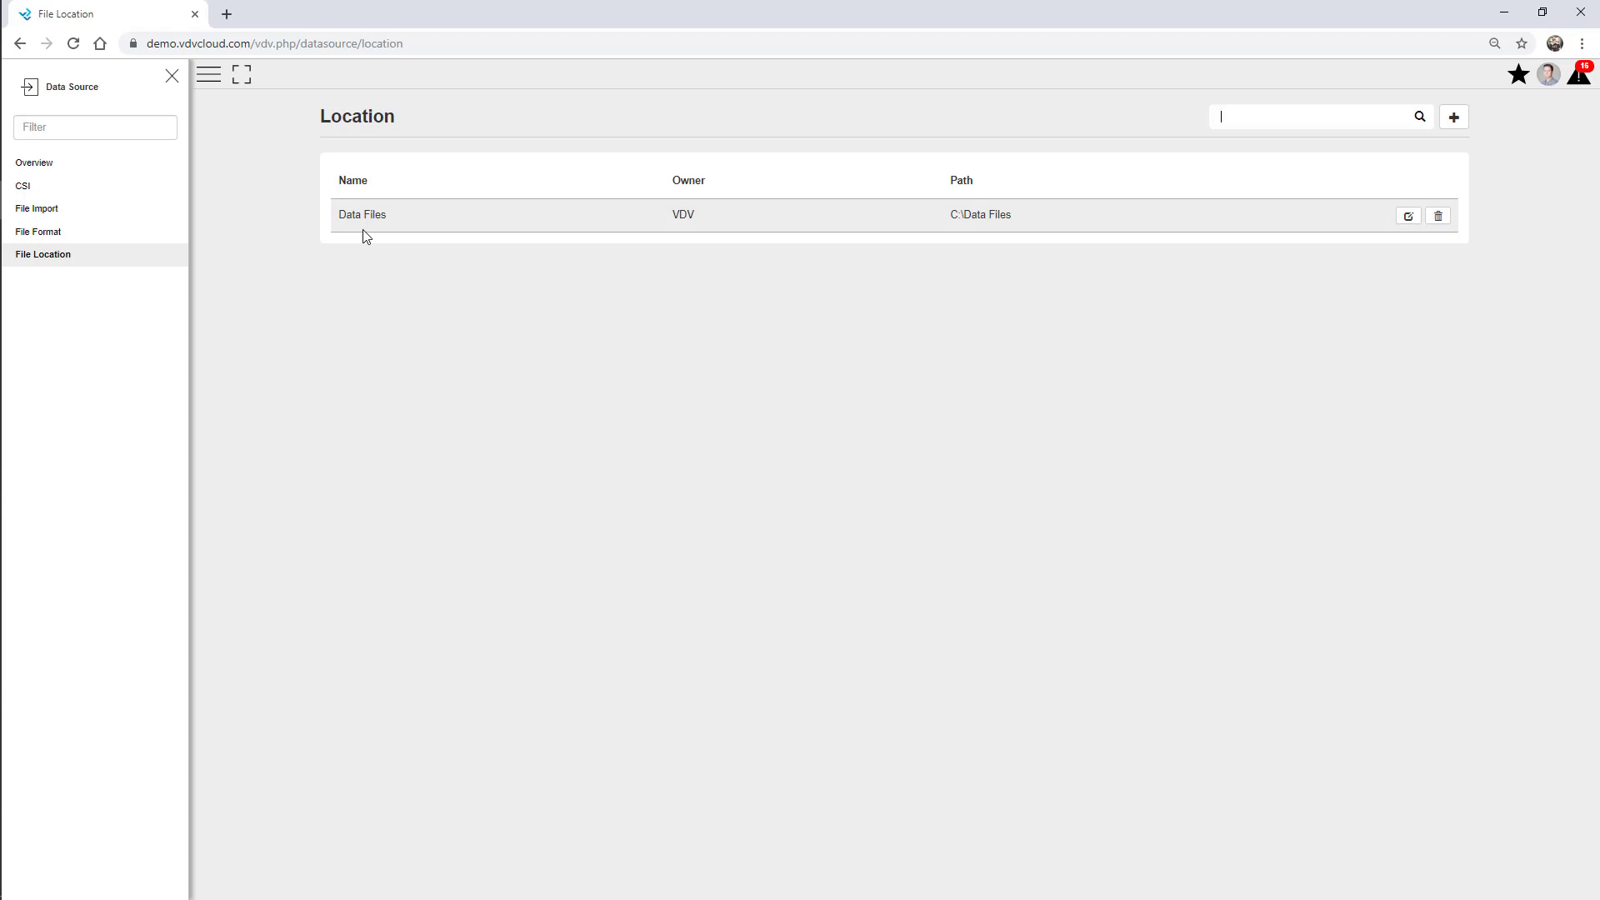
click(57, 241)
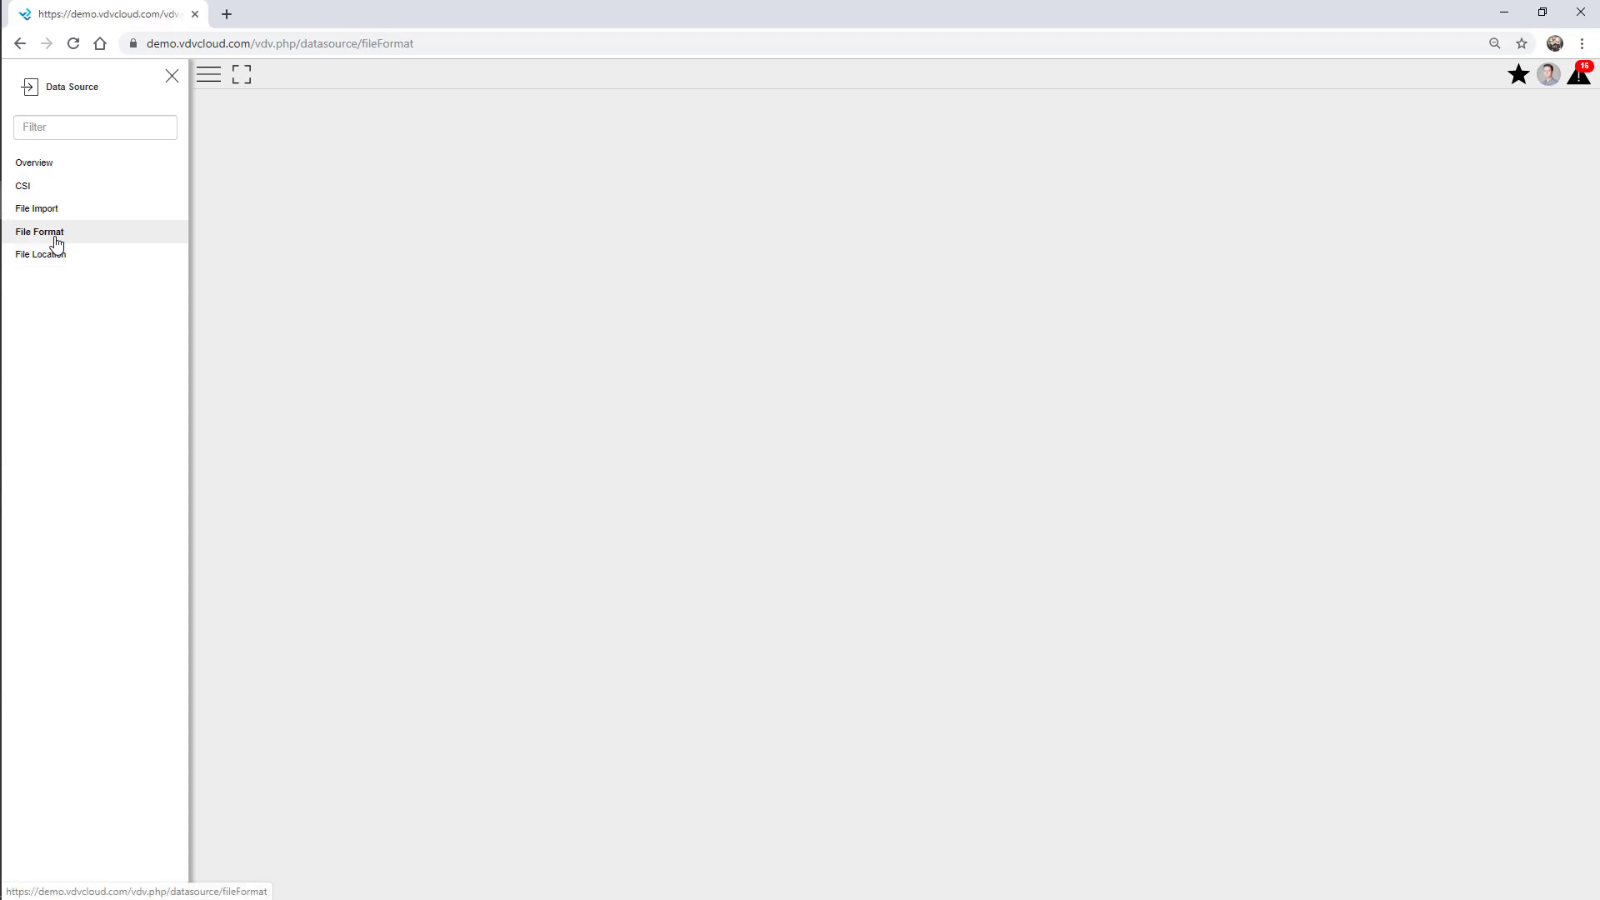
click(173, 79)
click(1408, 217)
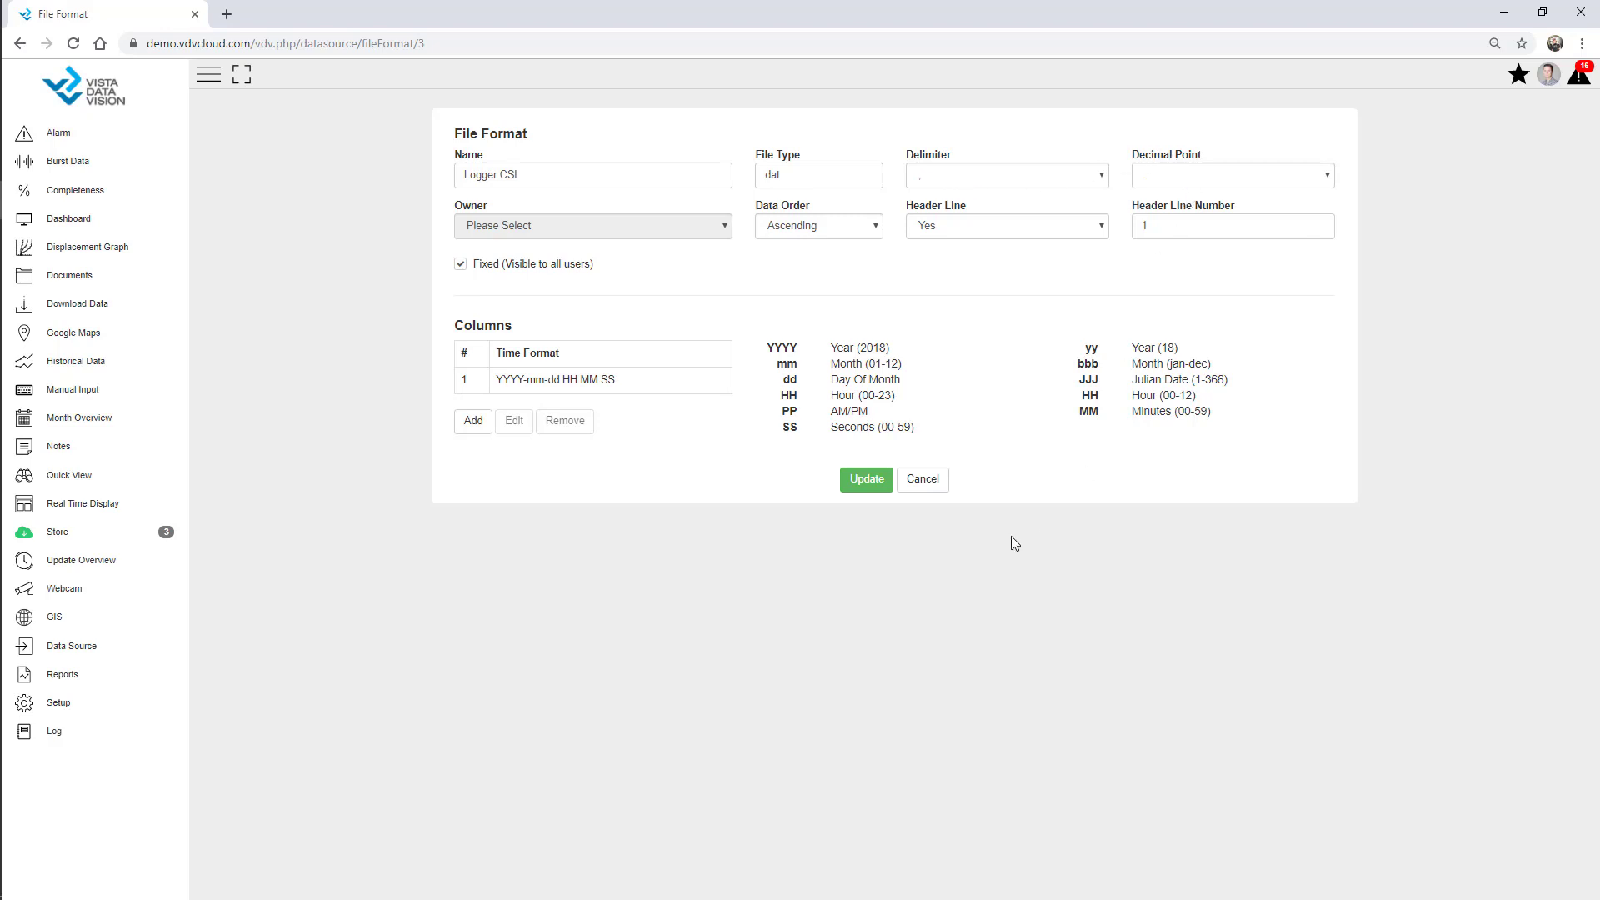
Go to the Data Source File Import page.
click(160, 647)
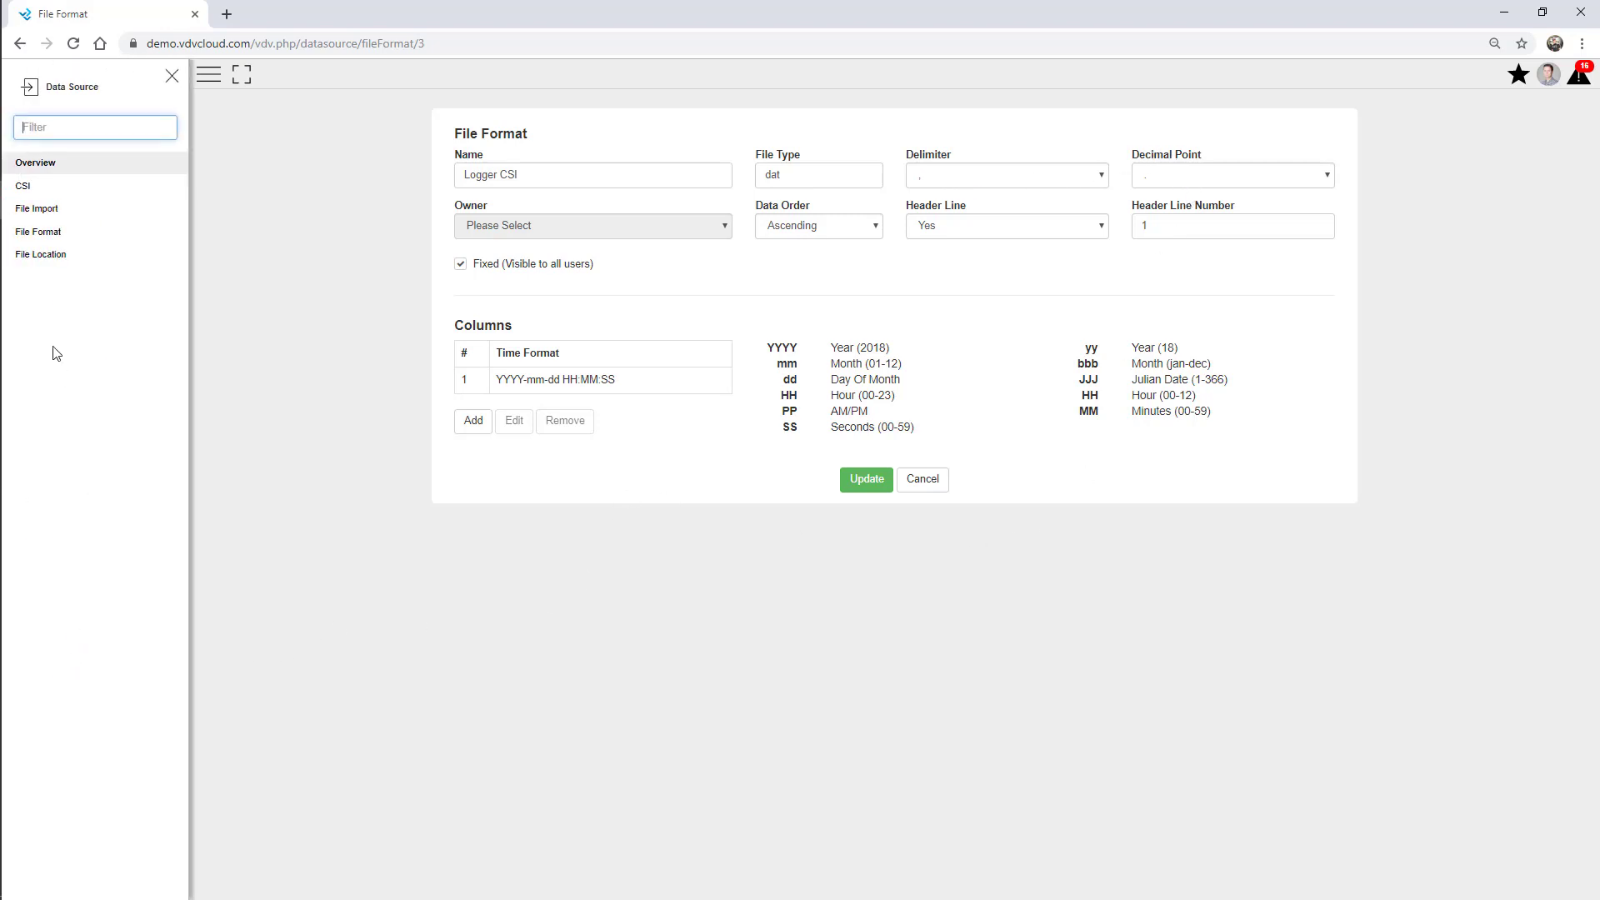
click(27, 210)
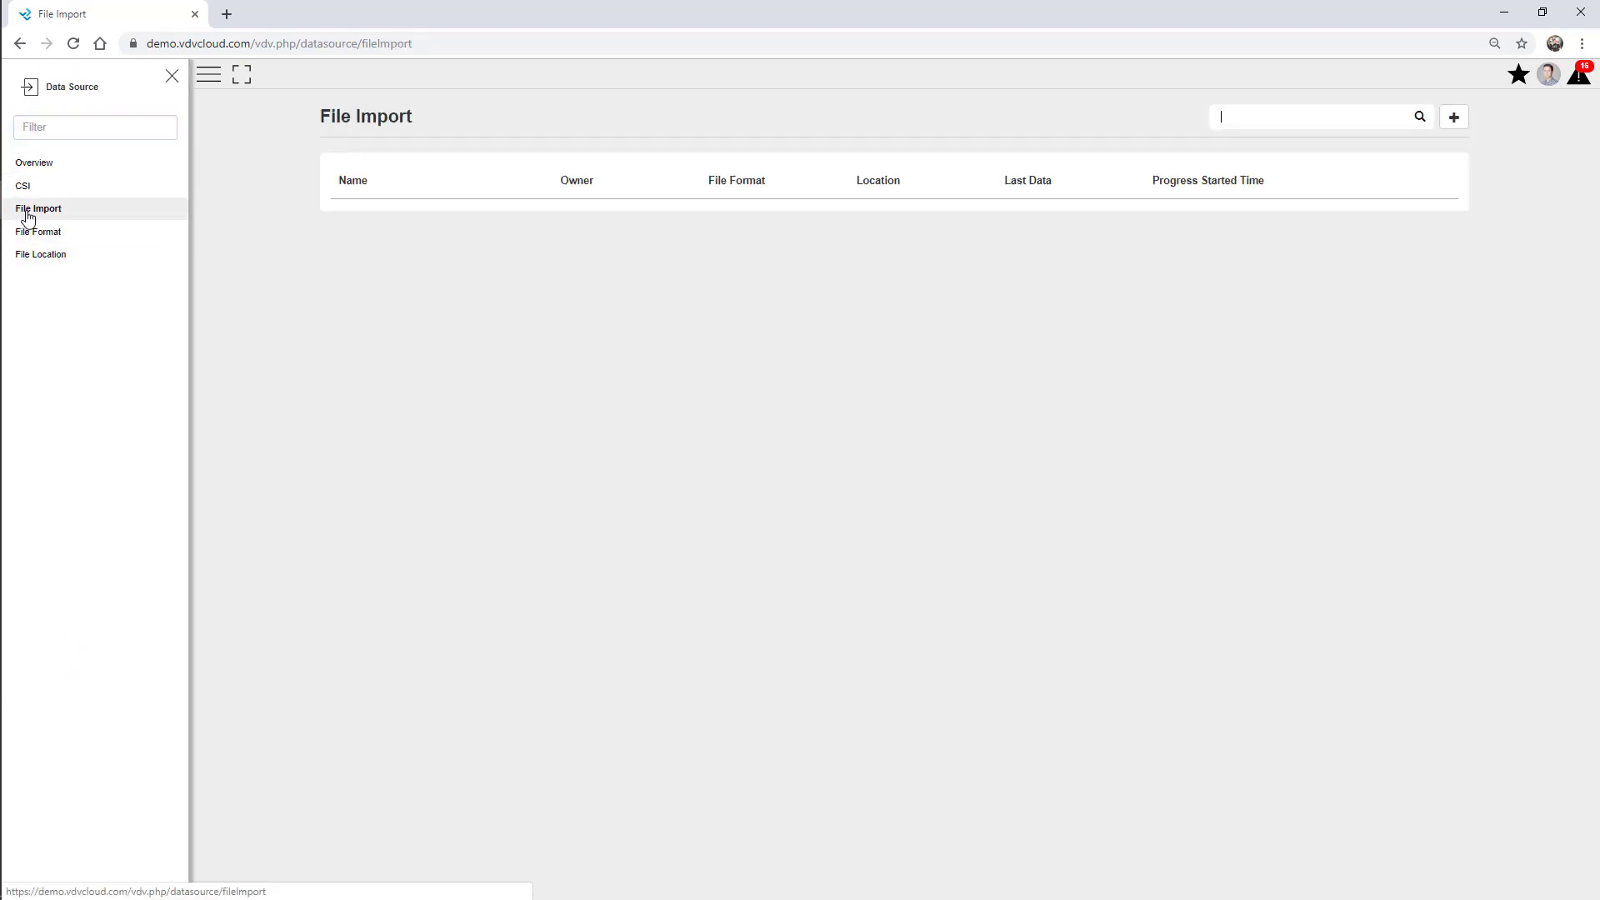
click(172, 78)
Start a Single File import of AWS-Data.dat as site 'AWS - Webinar', owned by 01 Webinar.
click(1454, 117)
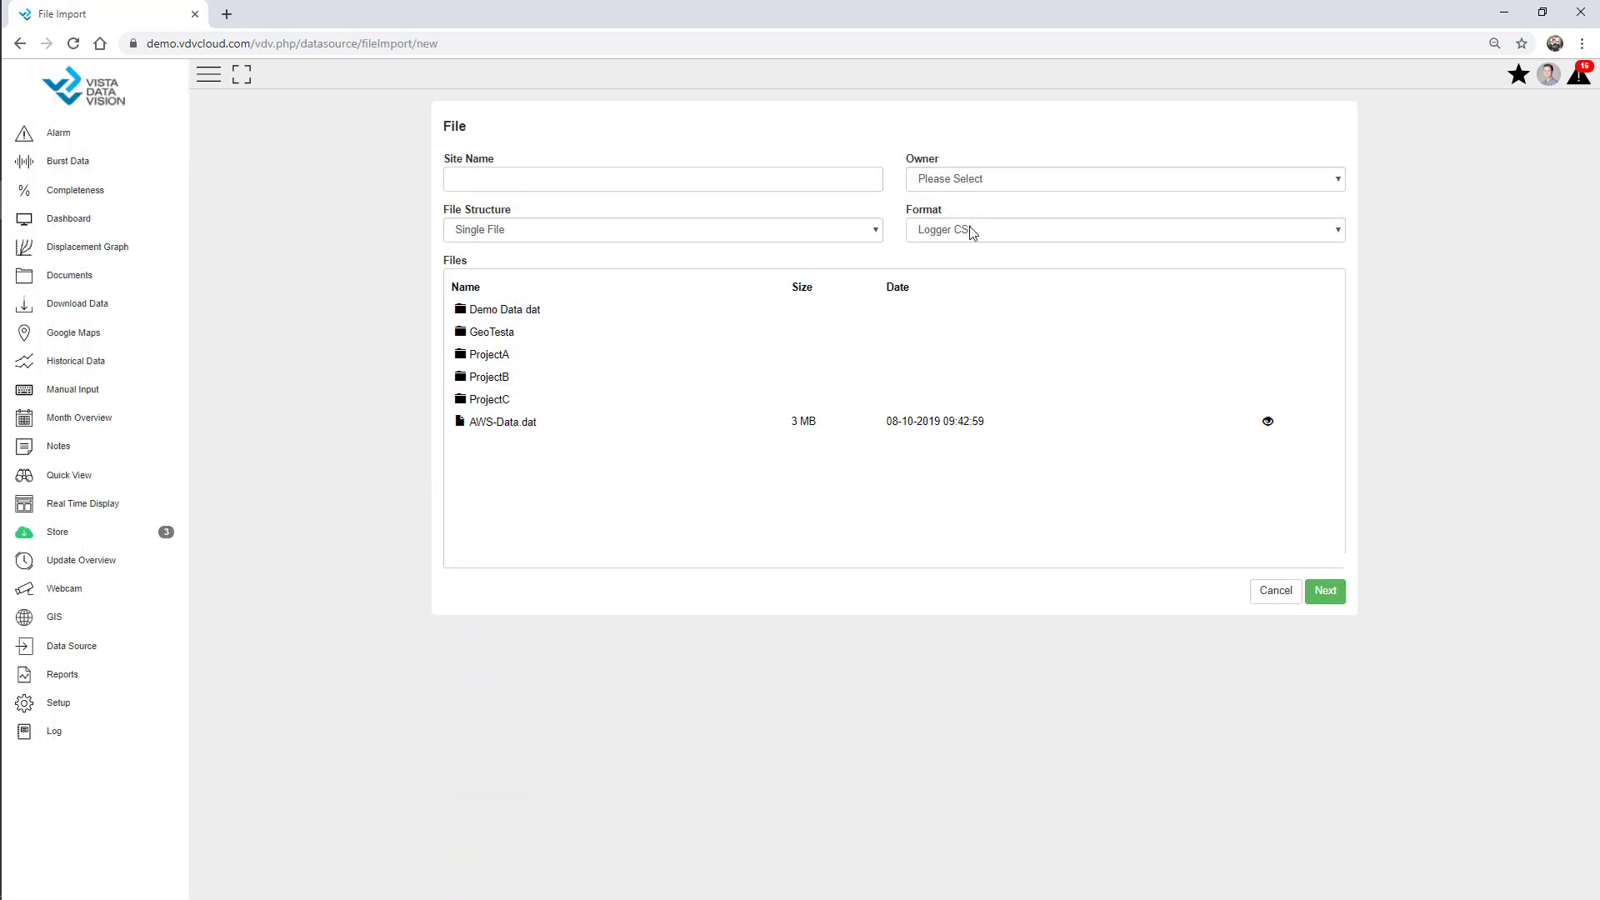
click(963, 178)
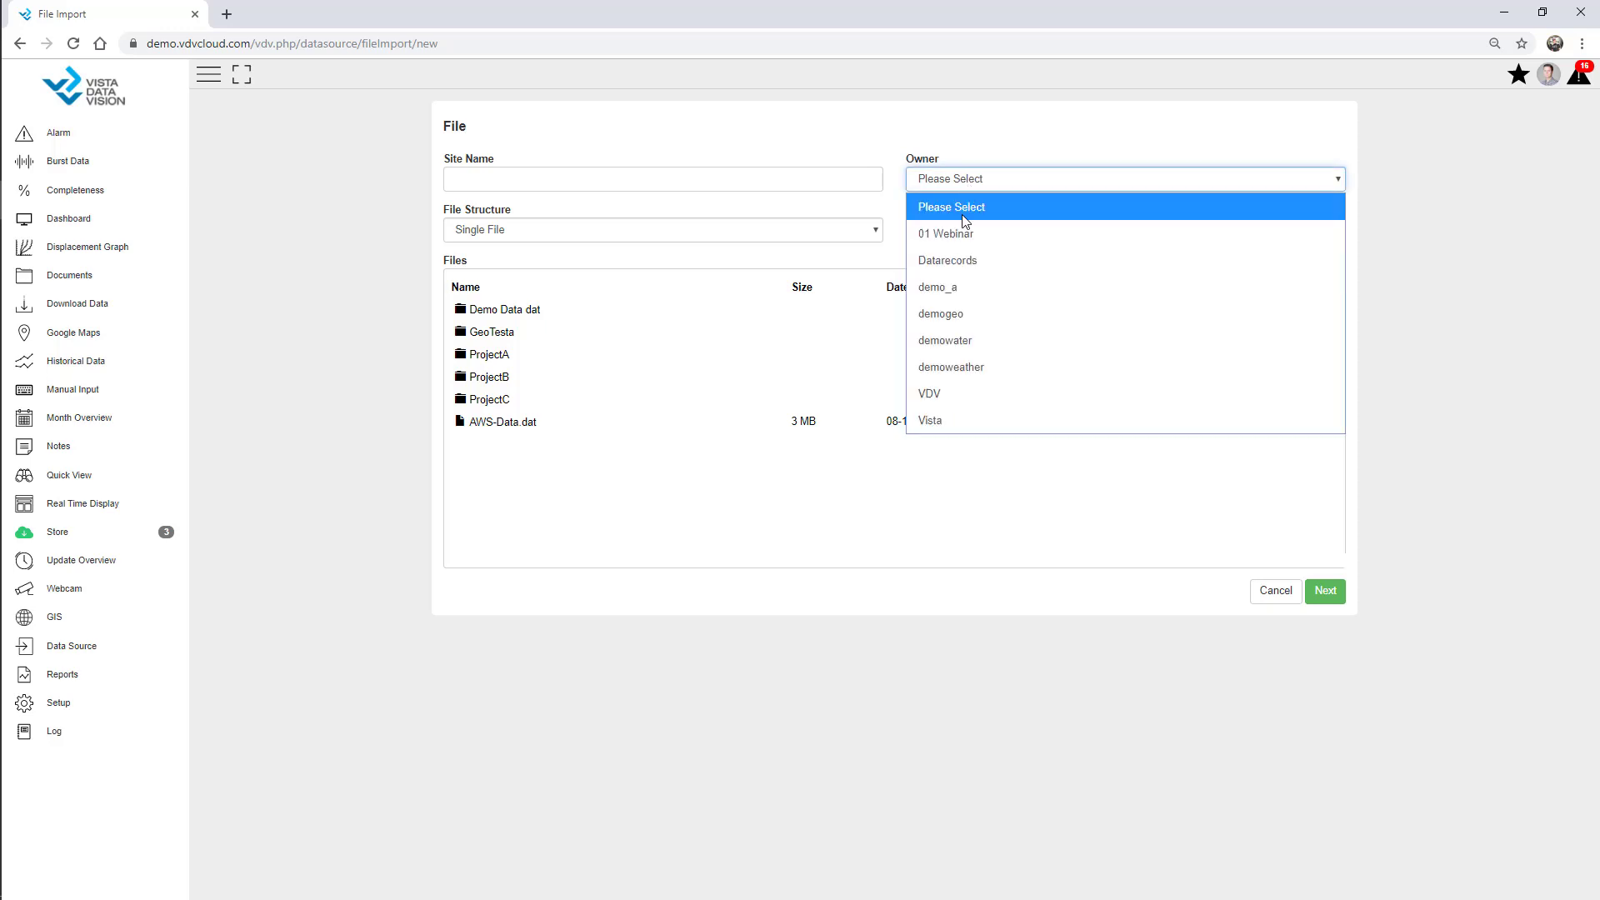
click(968, 236)
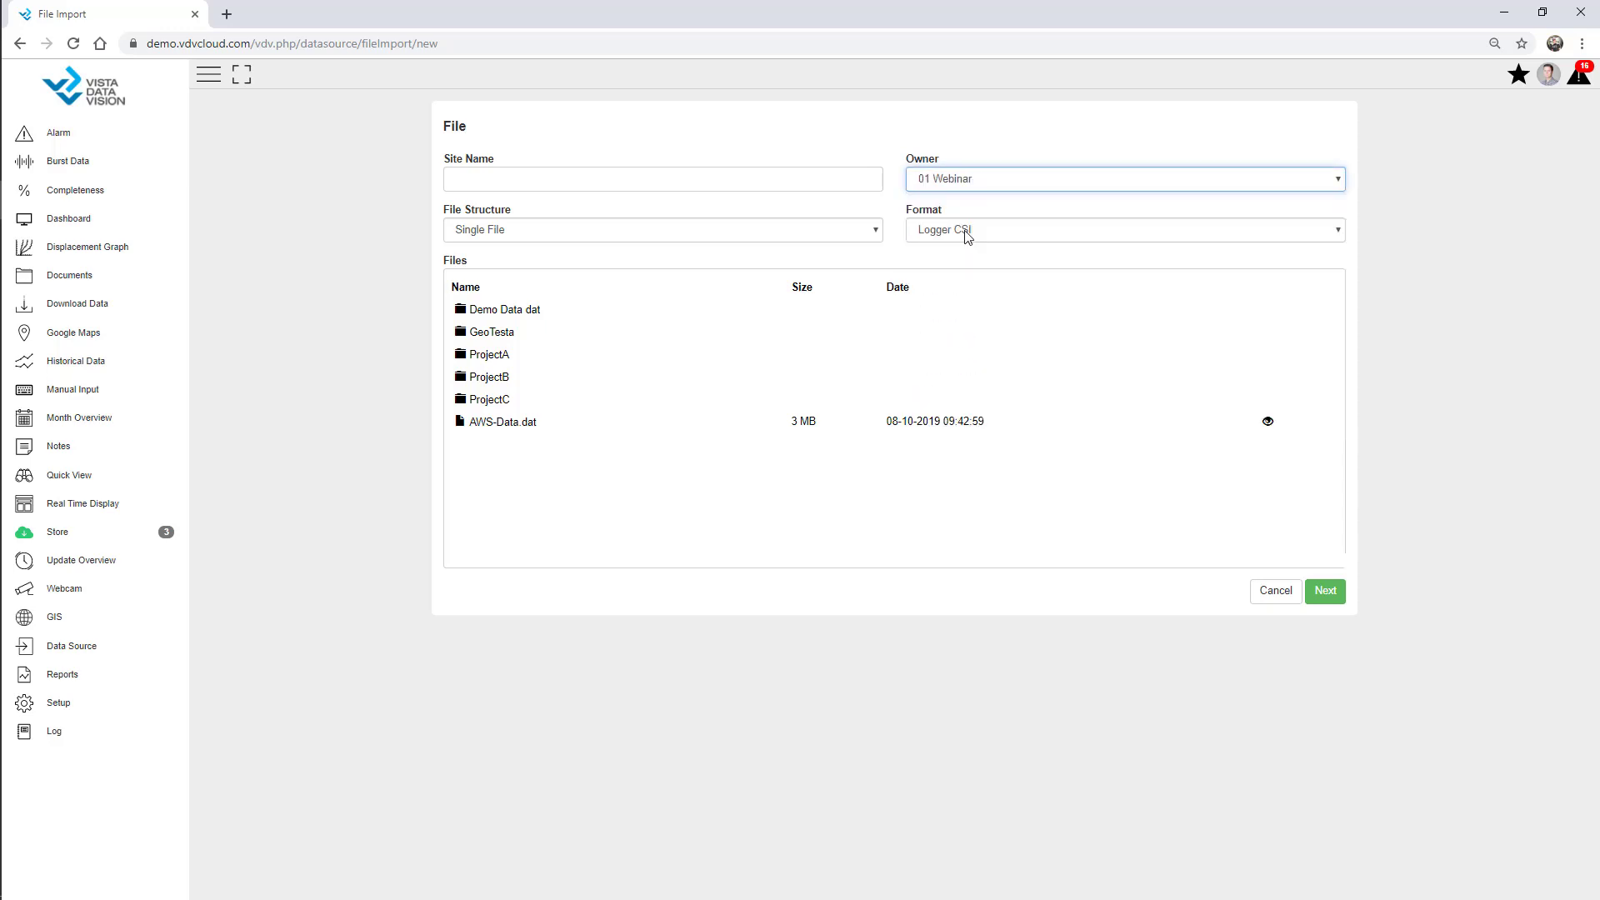
click(500, 429)
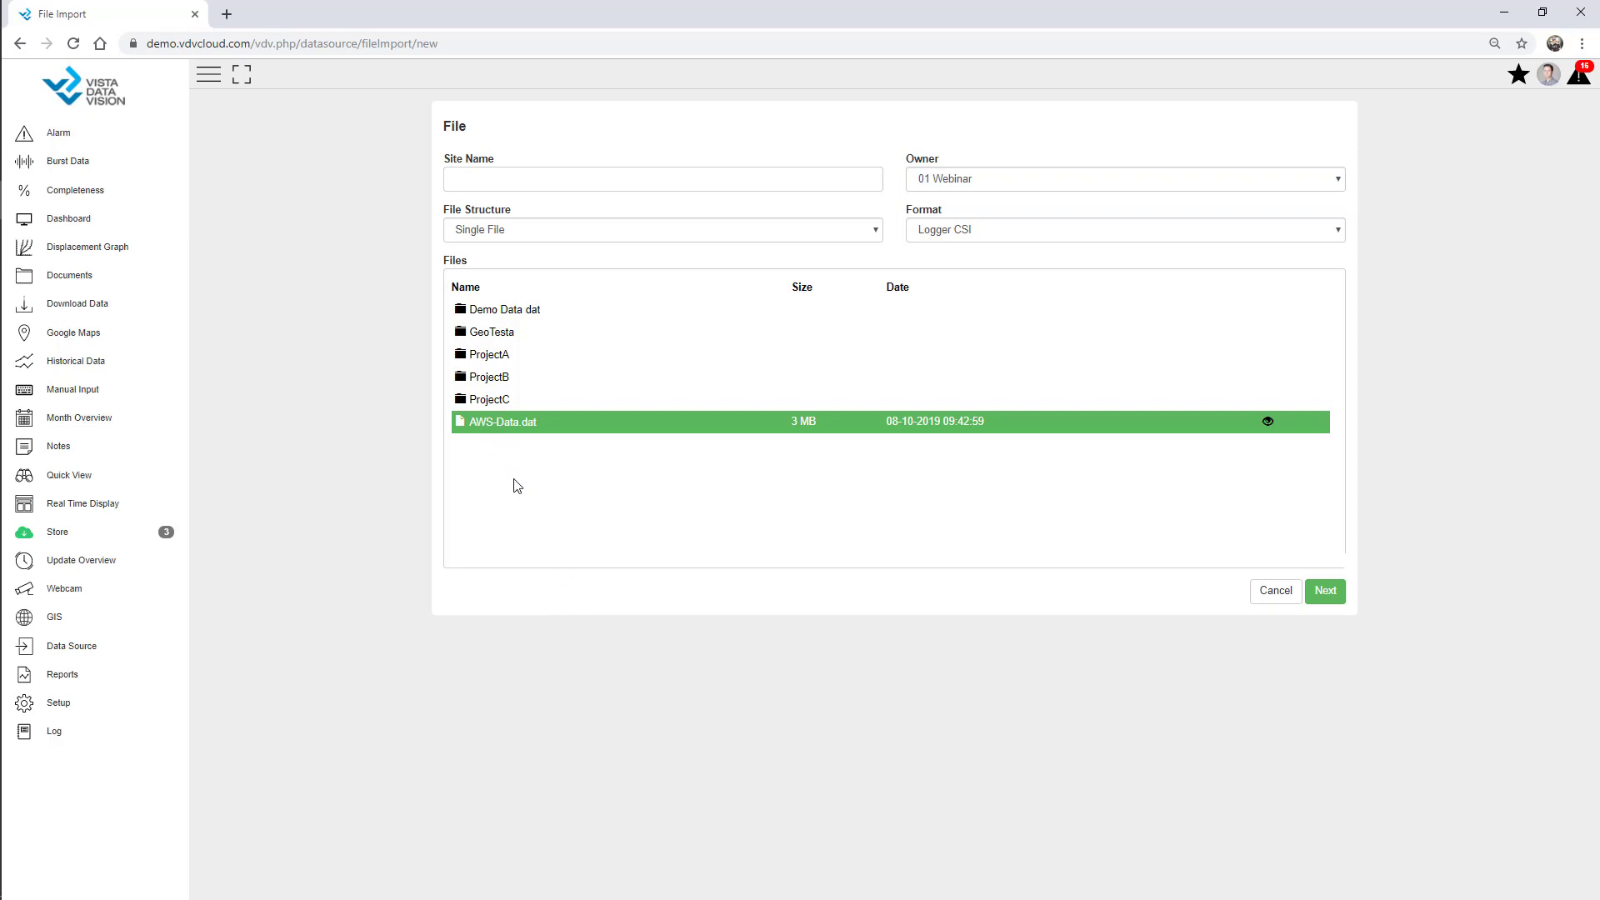
click(495, 174)
text(AWS - Webinar)
click(543, 231)
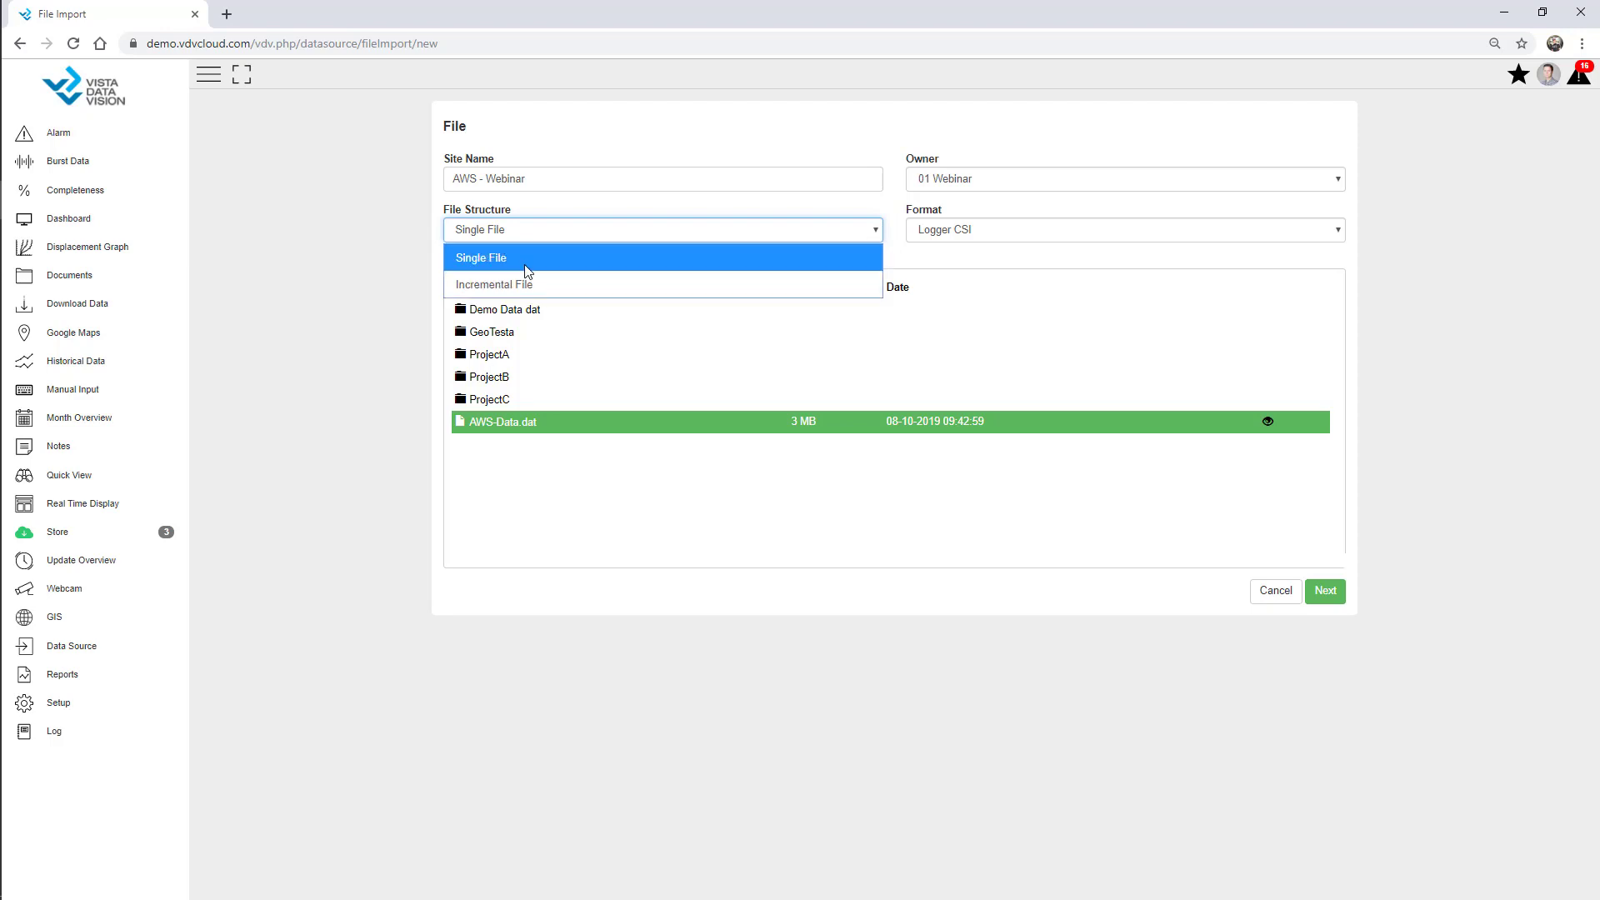
click(372, 267)
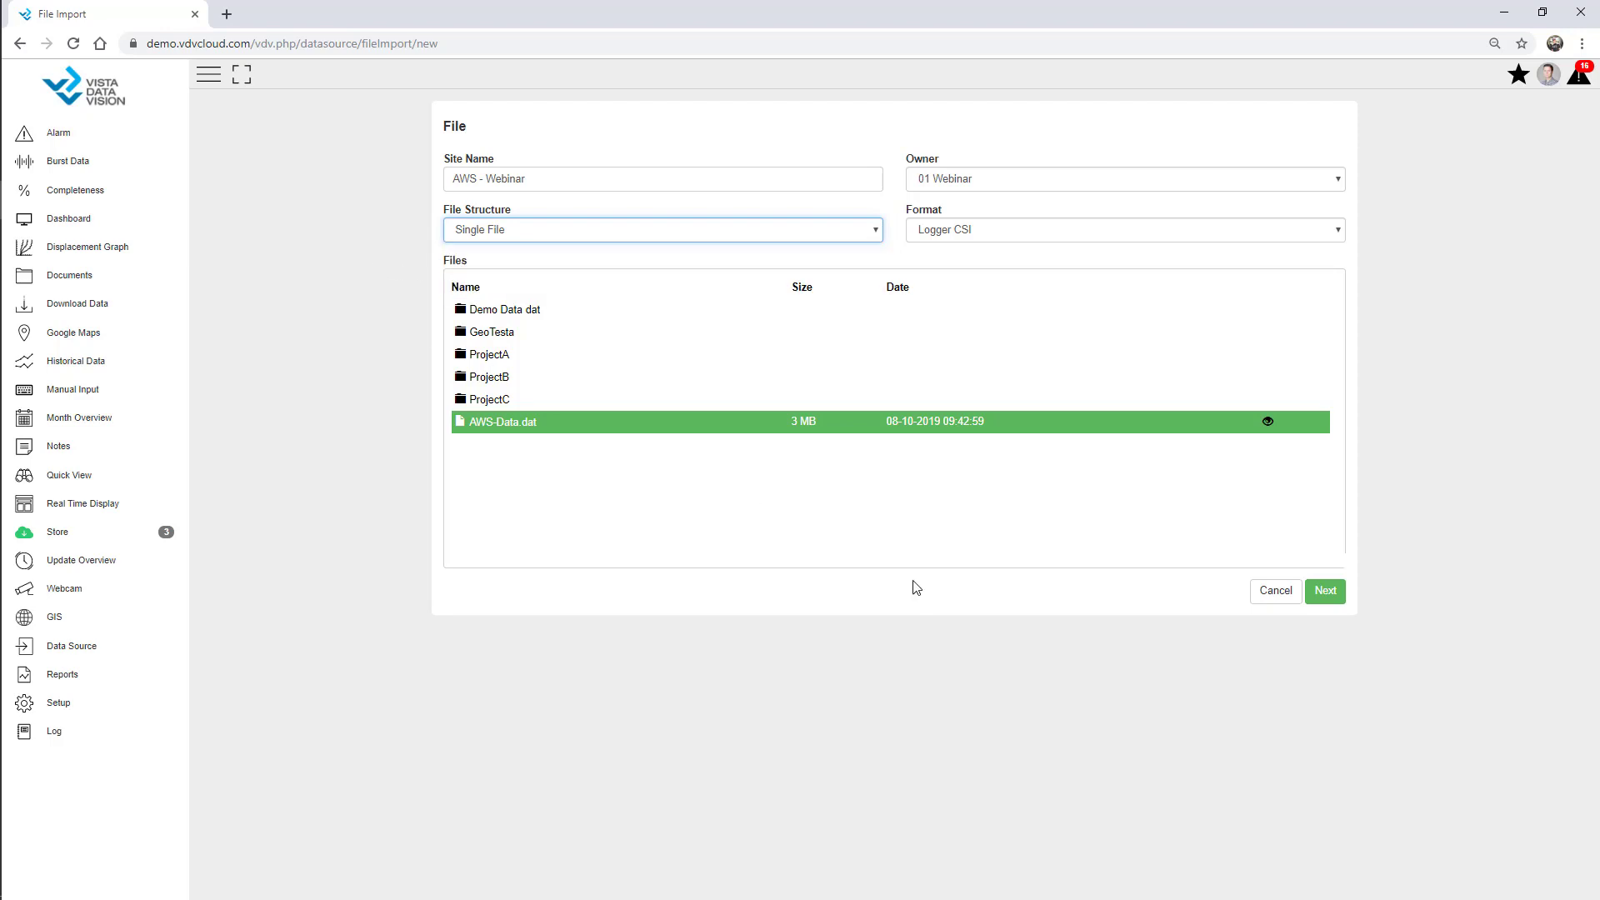
click(1325, 591)
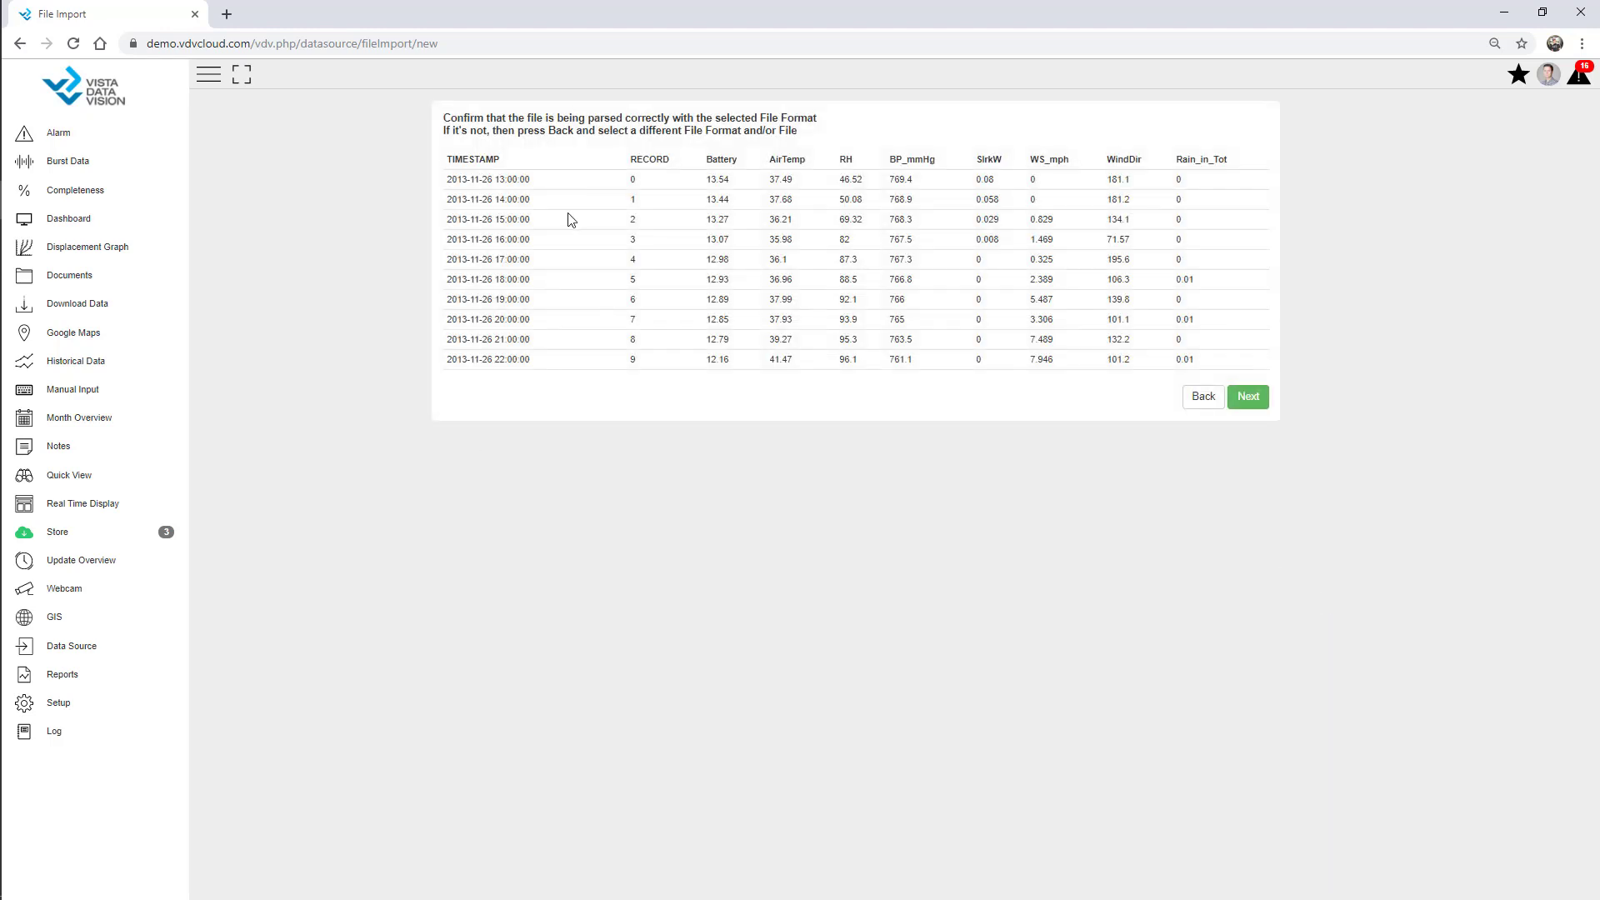
click(1255, 398)
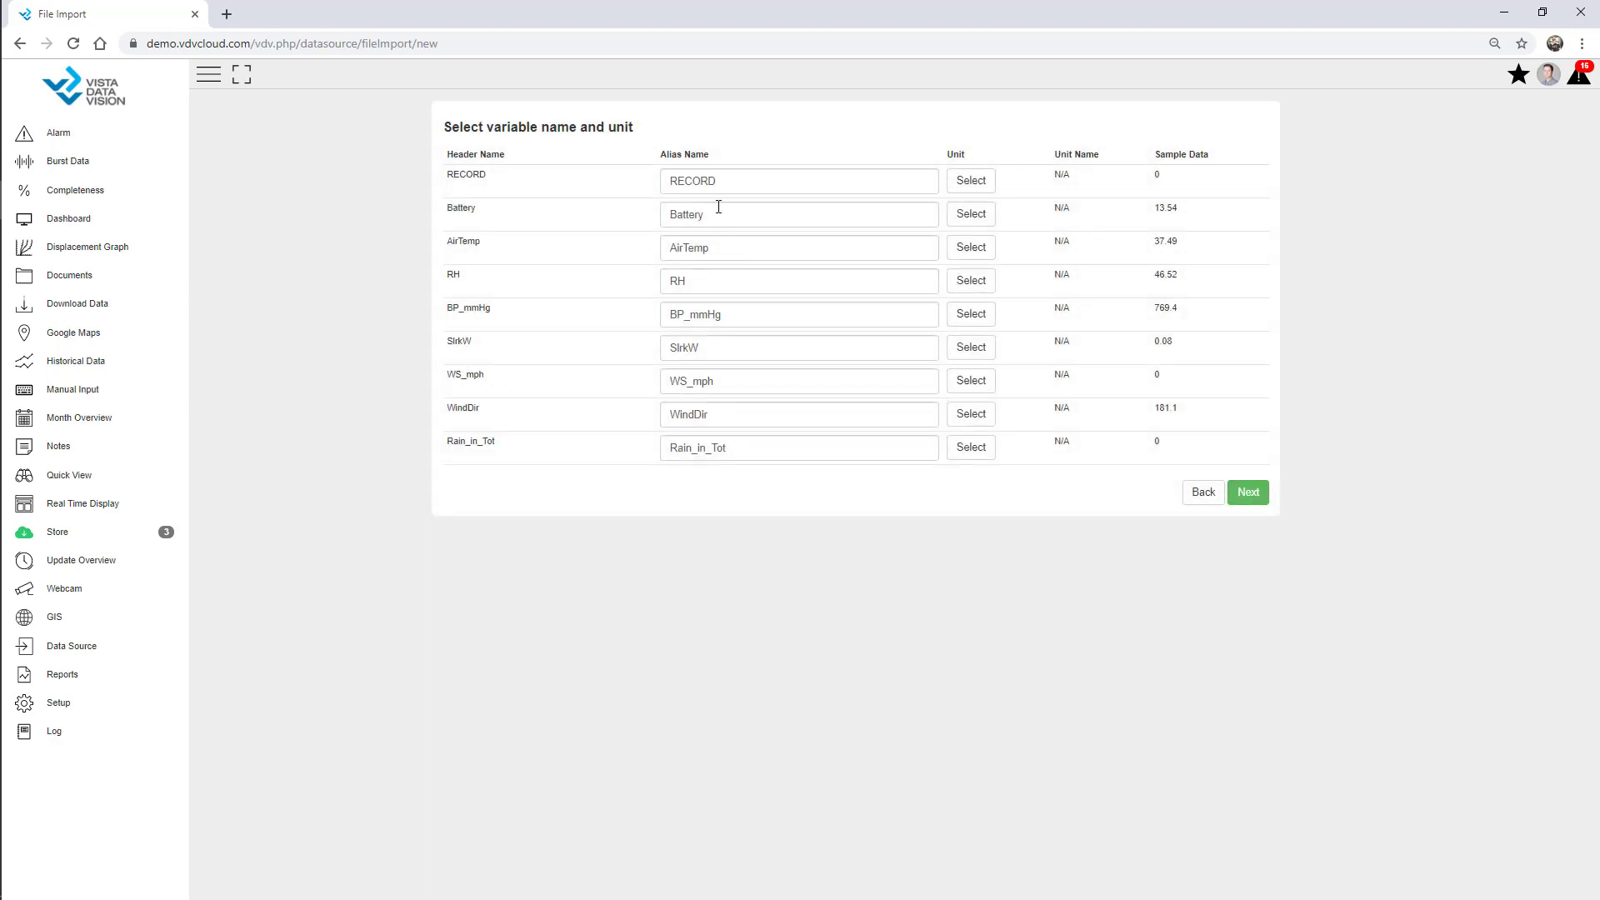
Rename RH to RH%, set Battery to V and WS_mph to mph, and save the import.
click(728, 283)
text($)
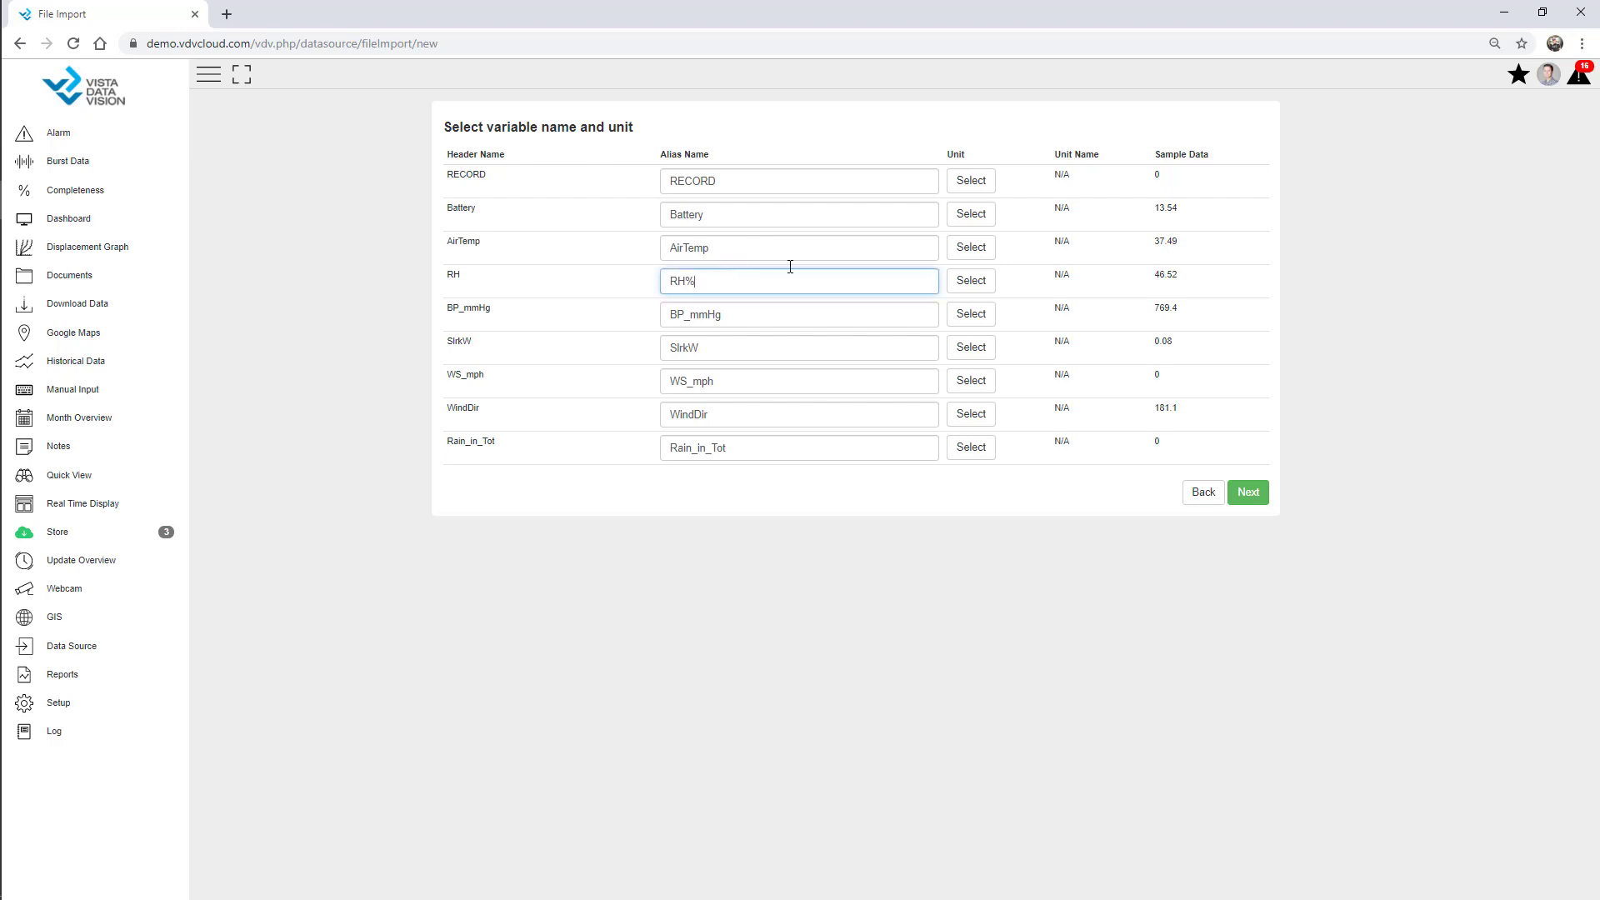
click(971, 214)
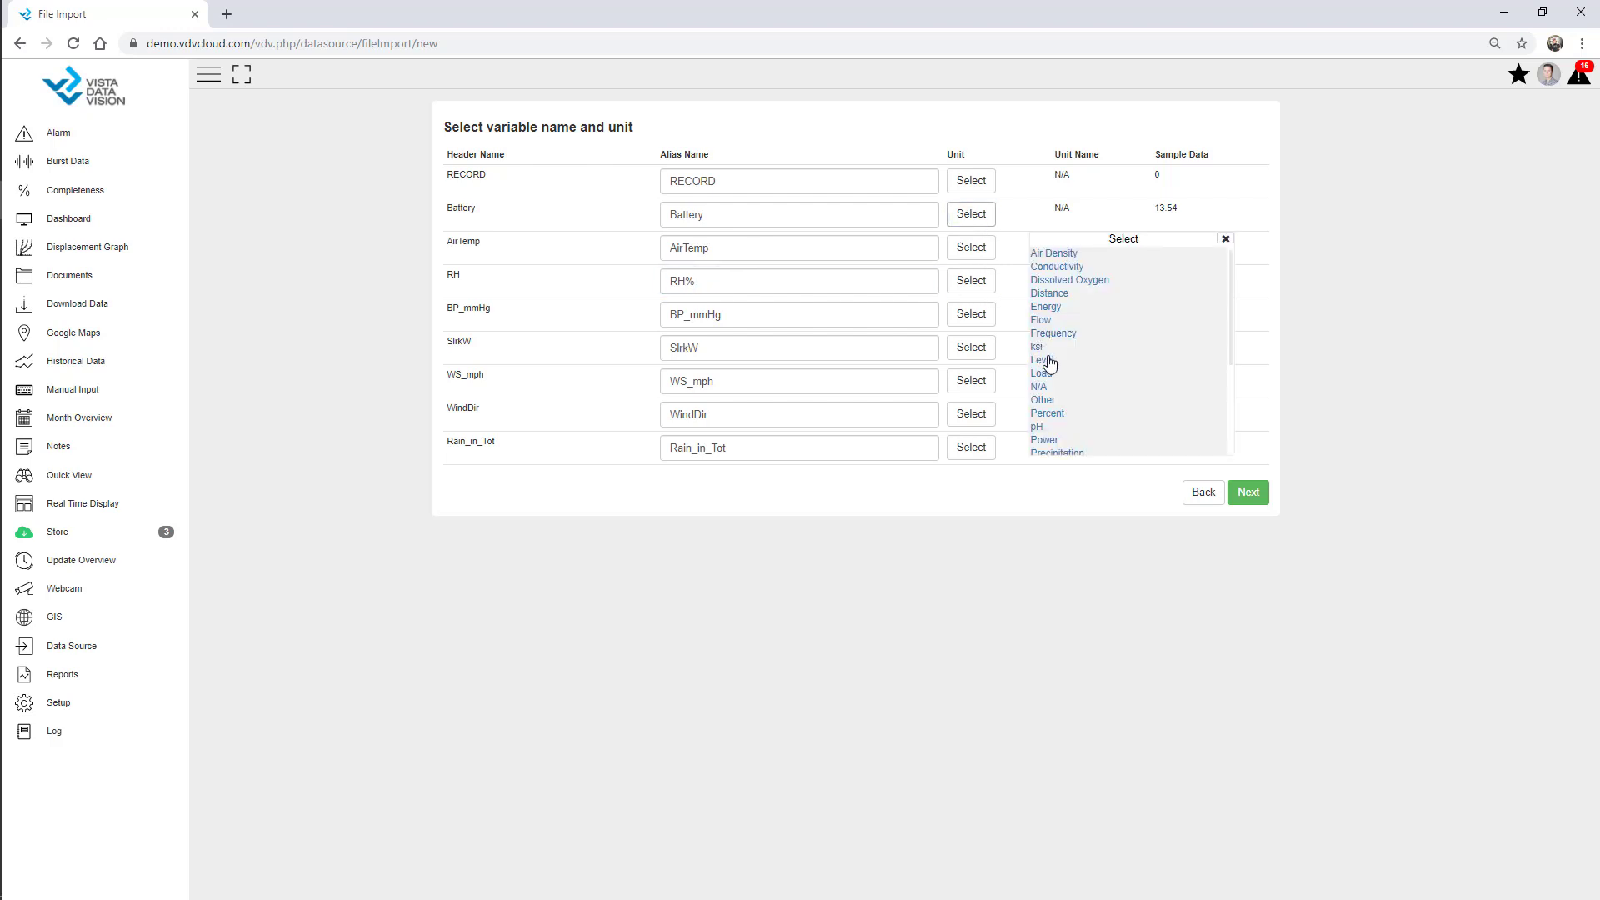
scroll(1062, 400, down, 3)
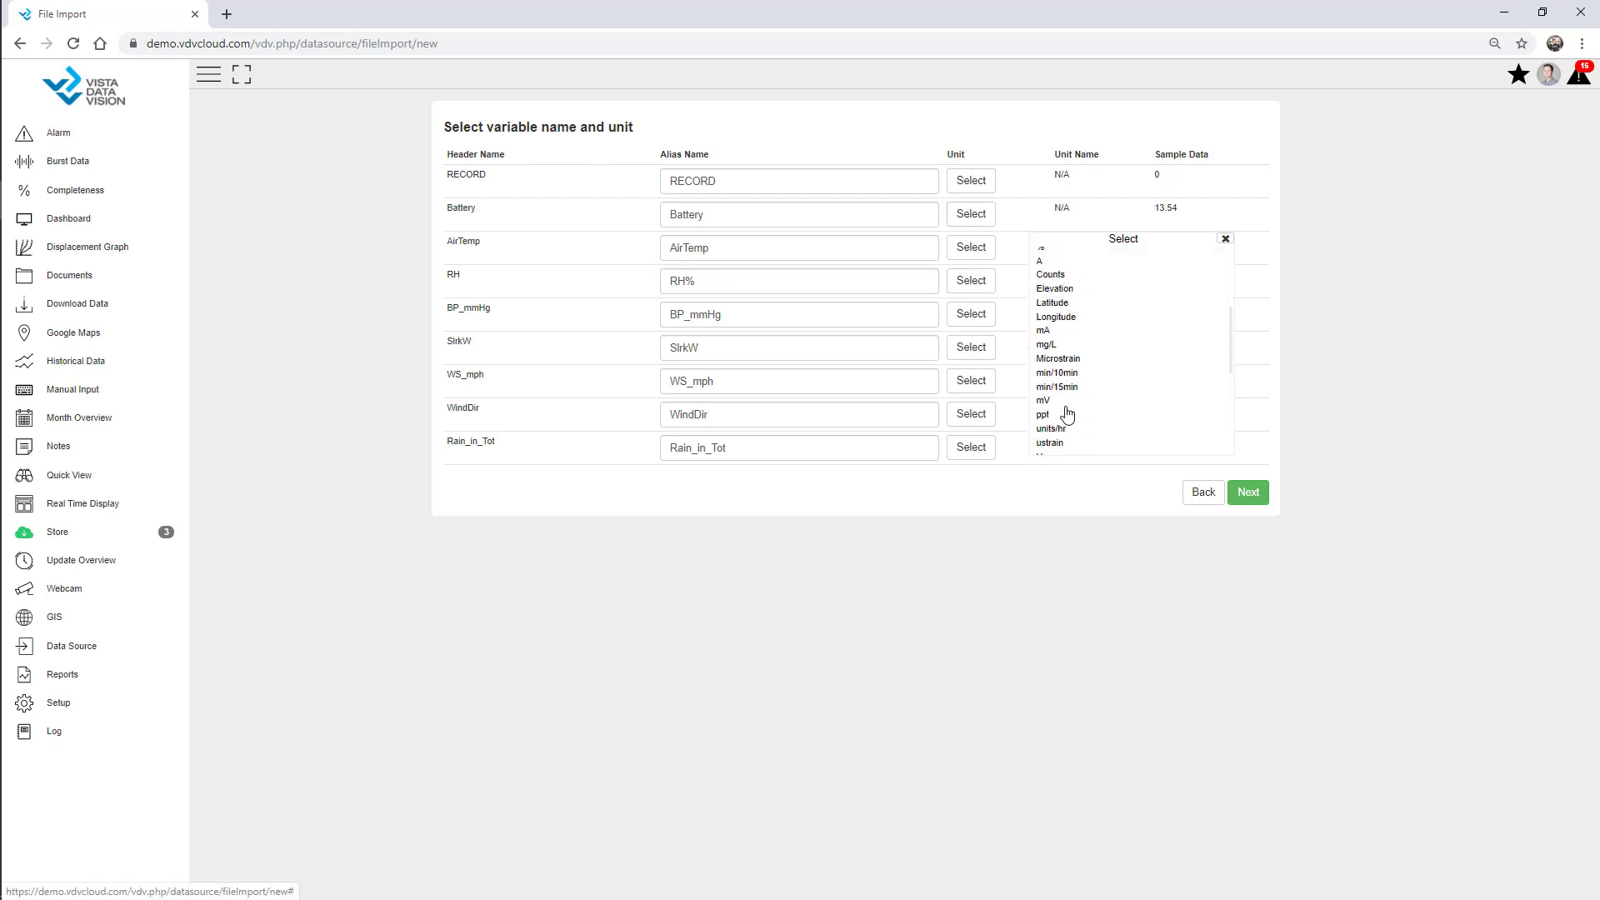
scroll(1052, 427, down, 2)
click(1047, 389)
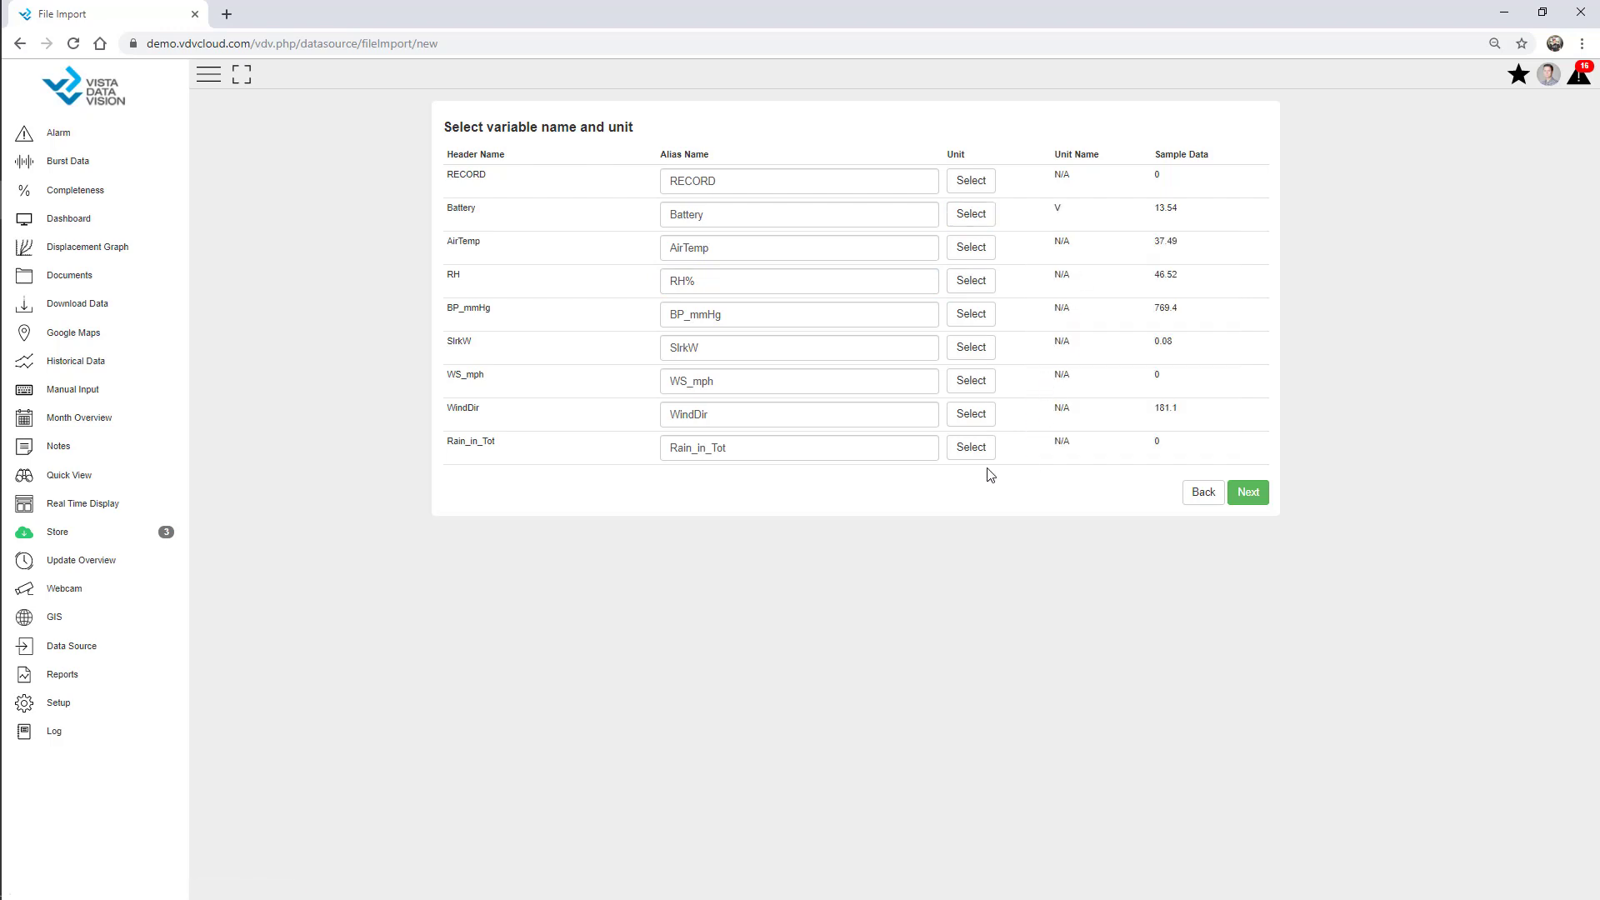
click(970, 380)
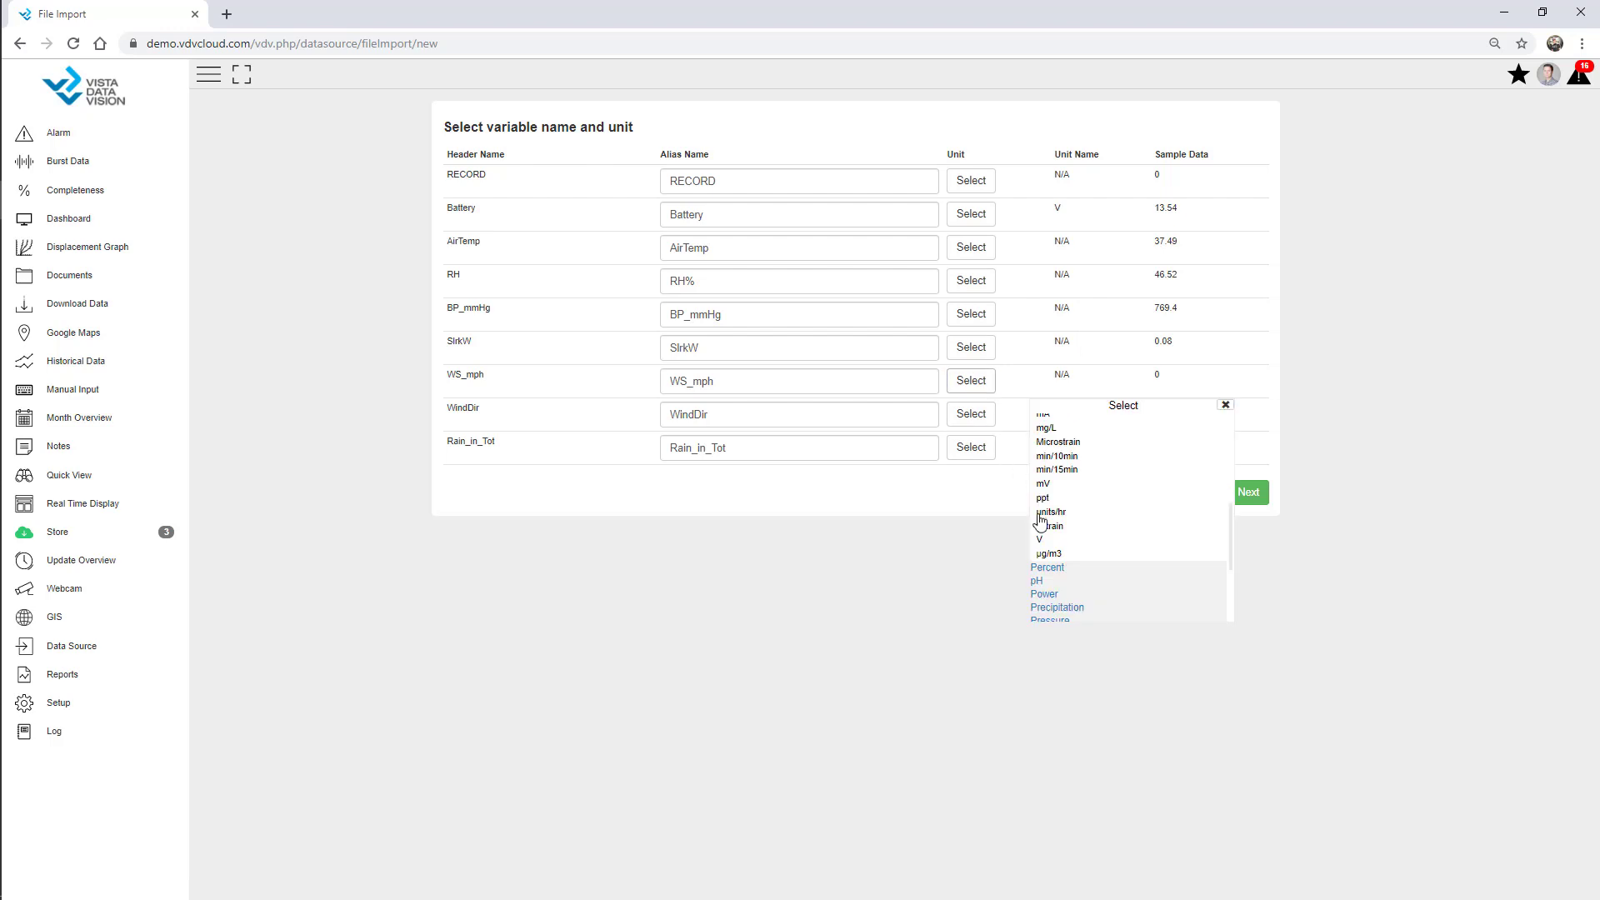
scroll(1088, 550, down, 2)
click(1073, 615)
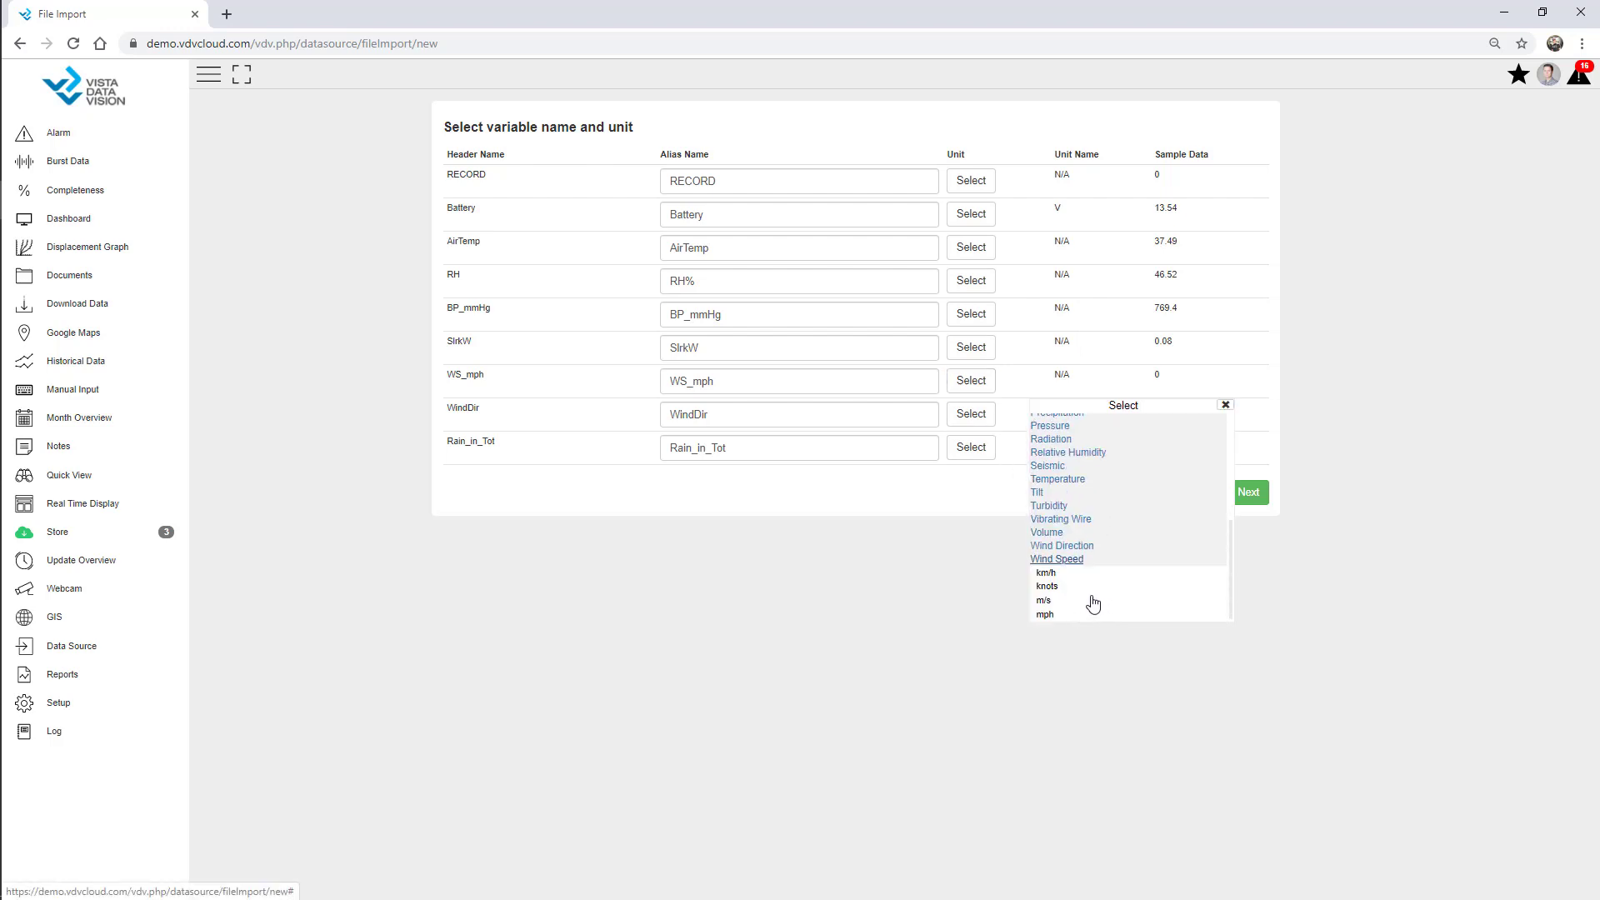
click(1052, 615)
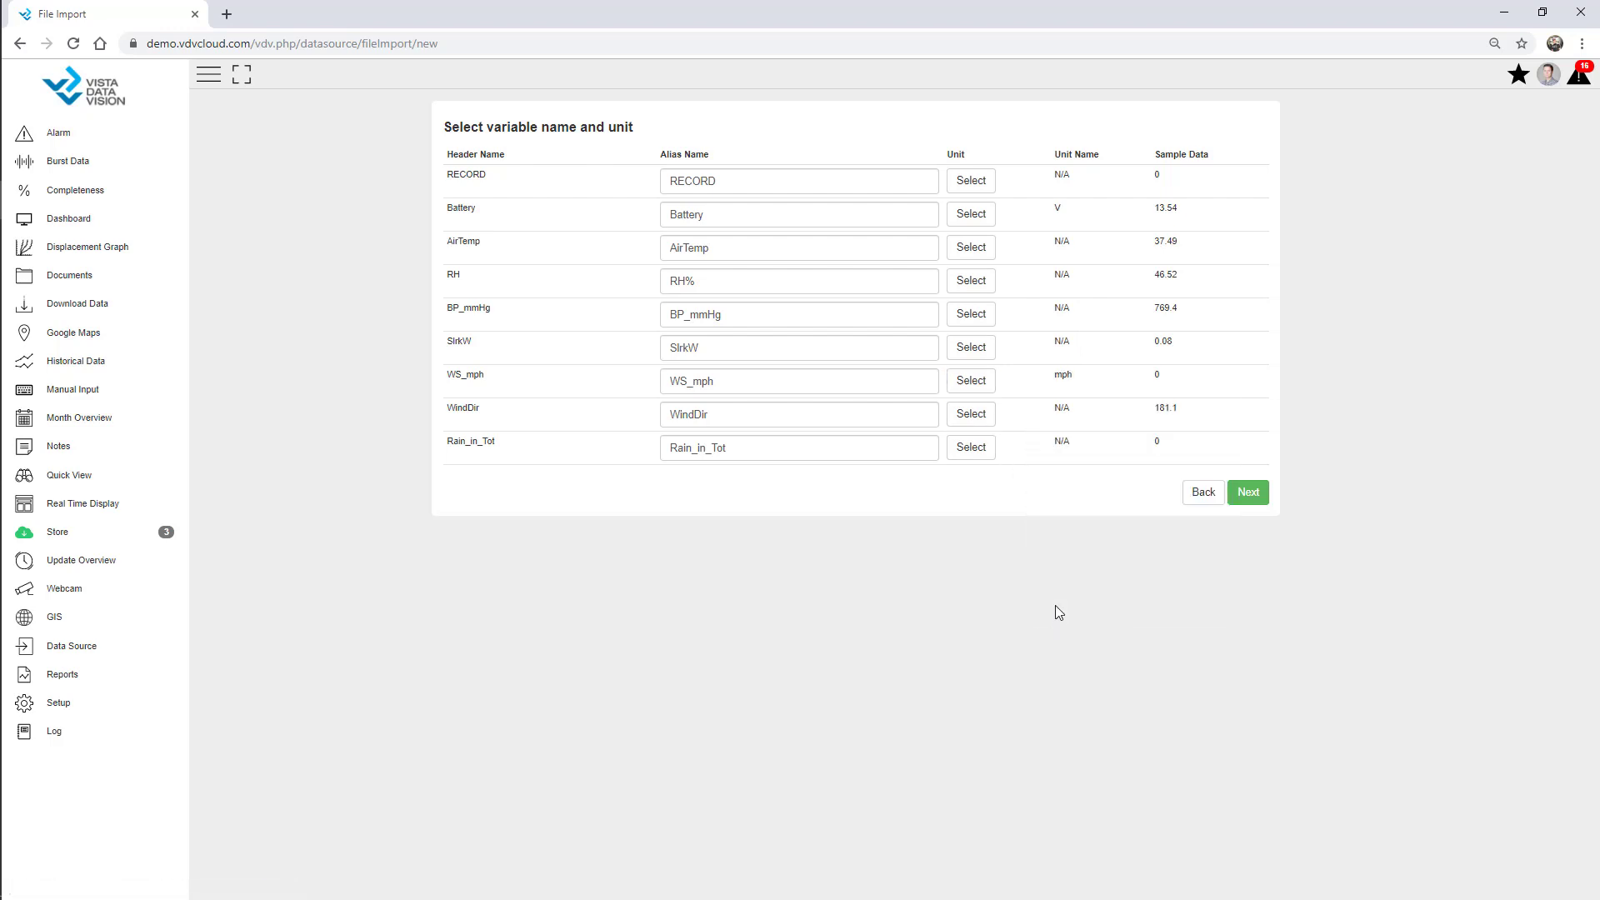
click(1250, 497)
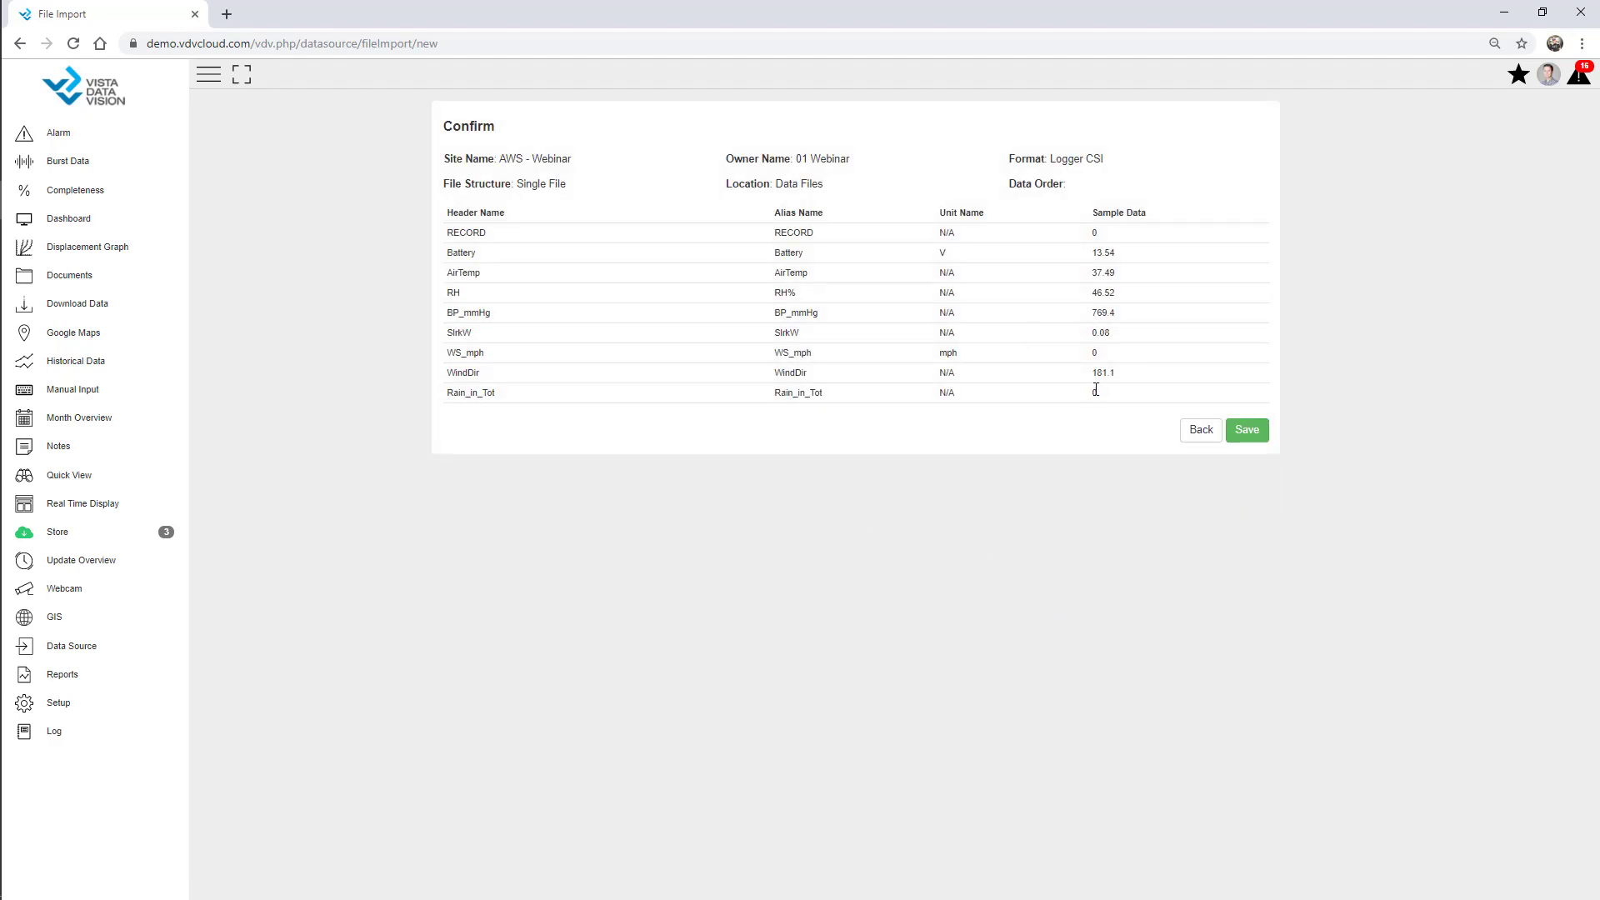
click(1250, 435)
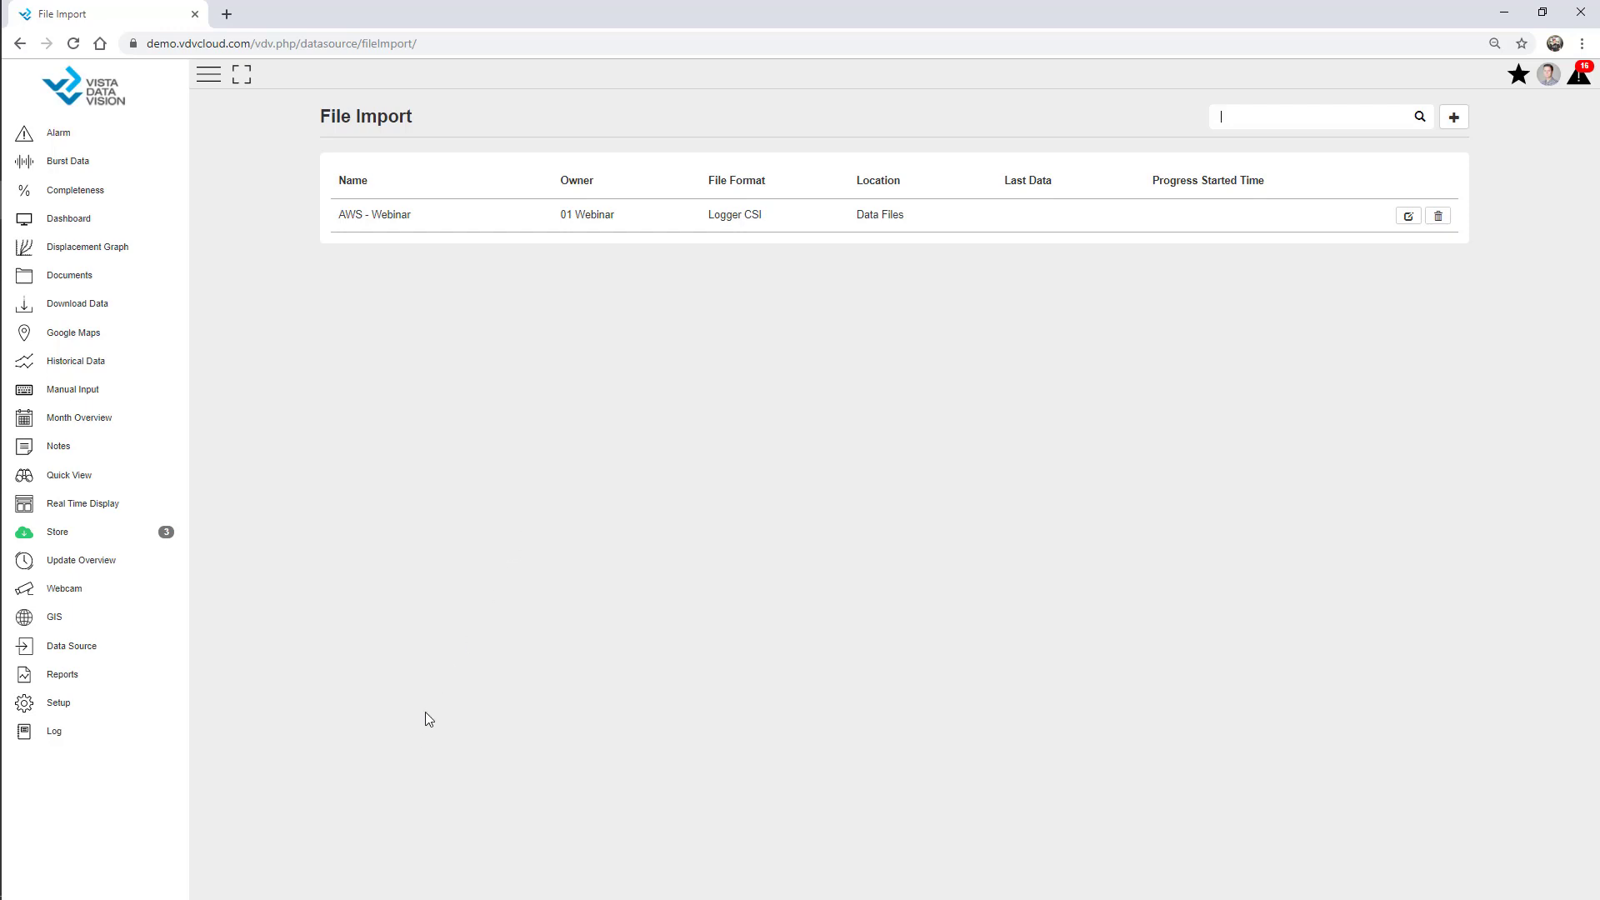
From Dashboard setup, create a new dashboard named Webinar with owner 01 Webinar.
click(111, 711)
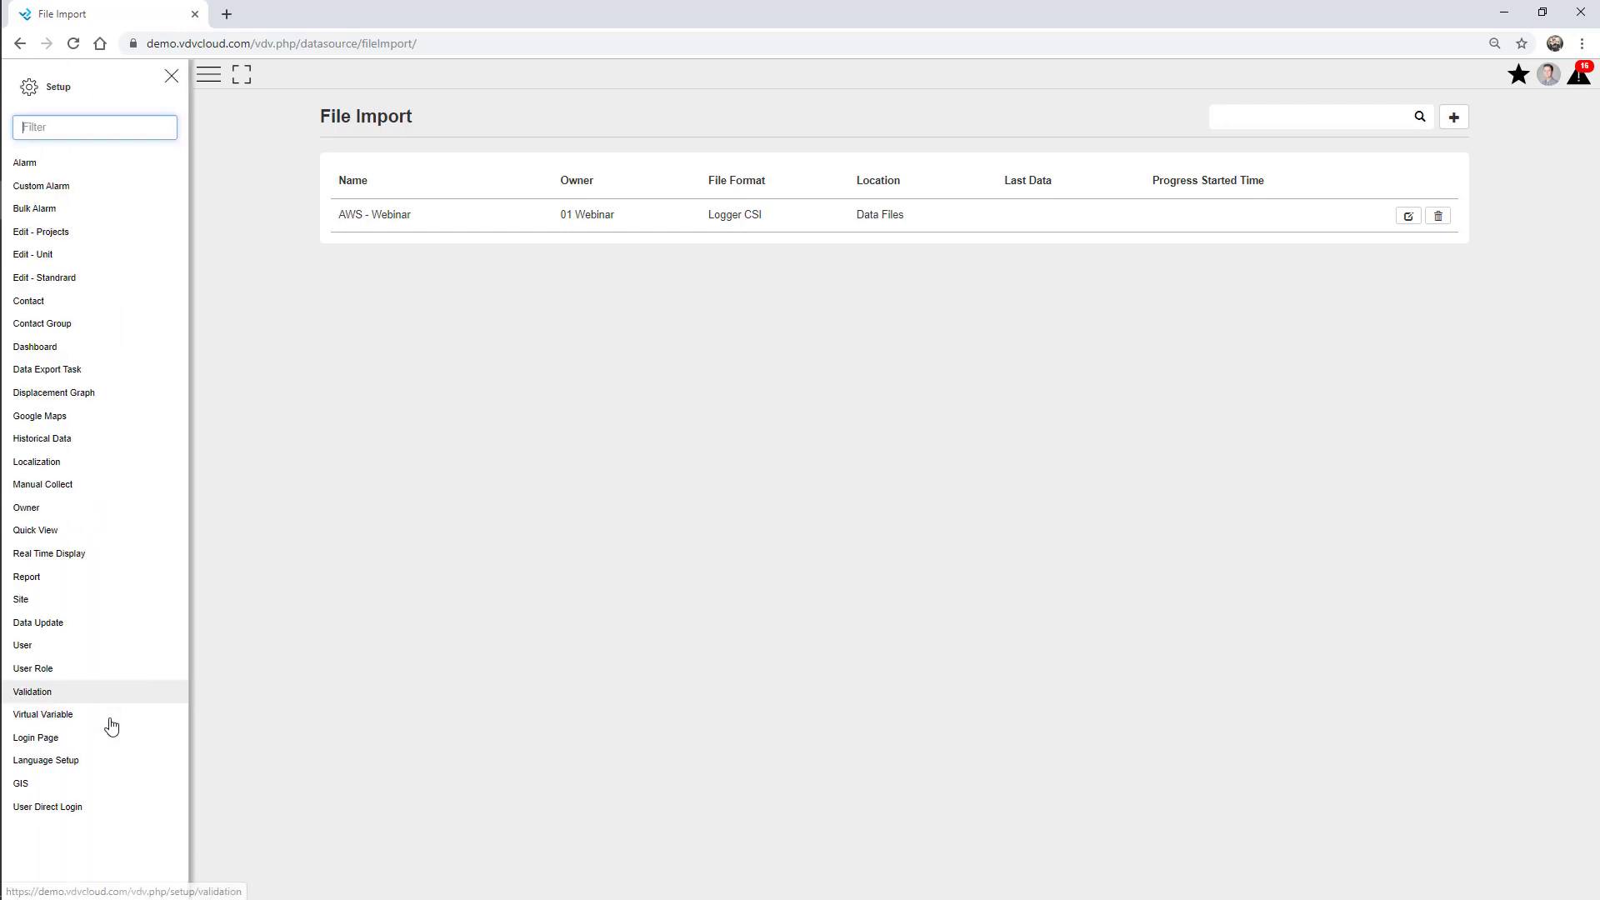
click(42, 348)
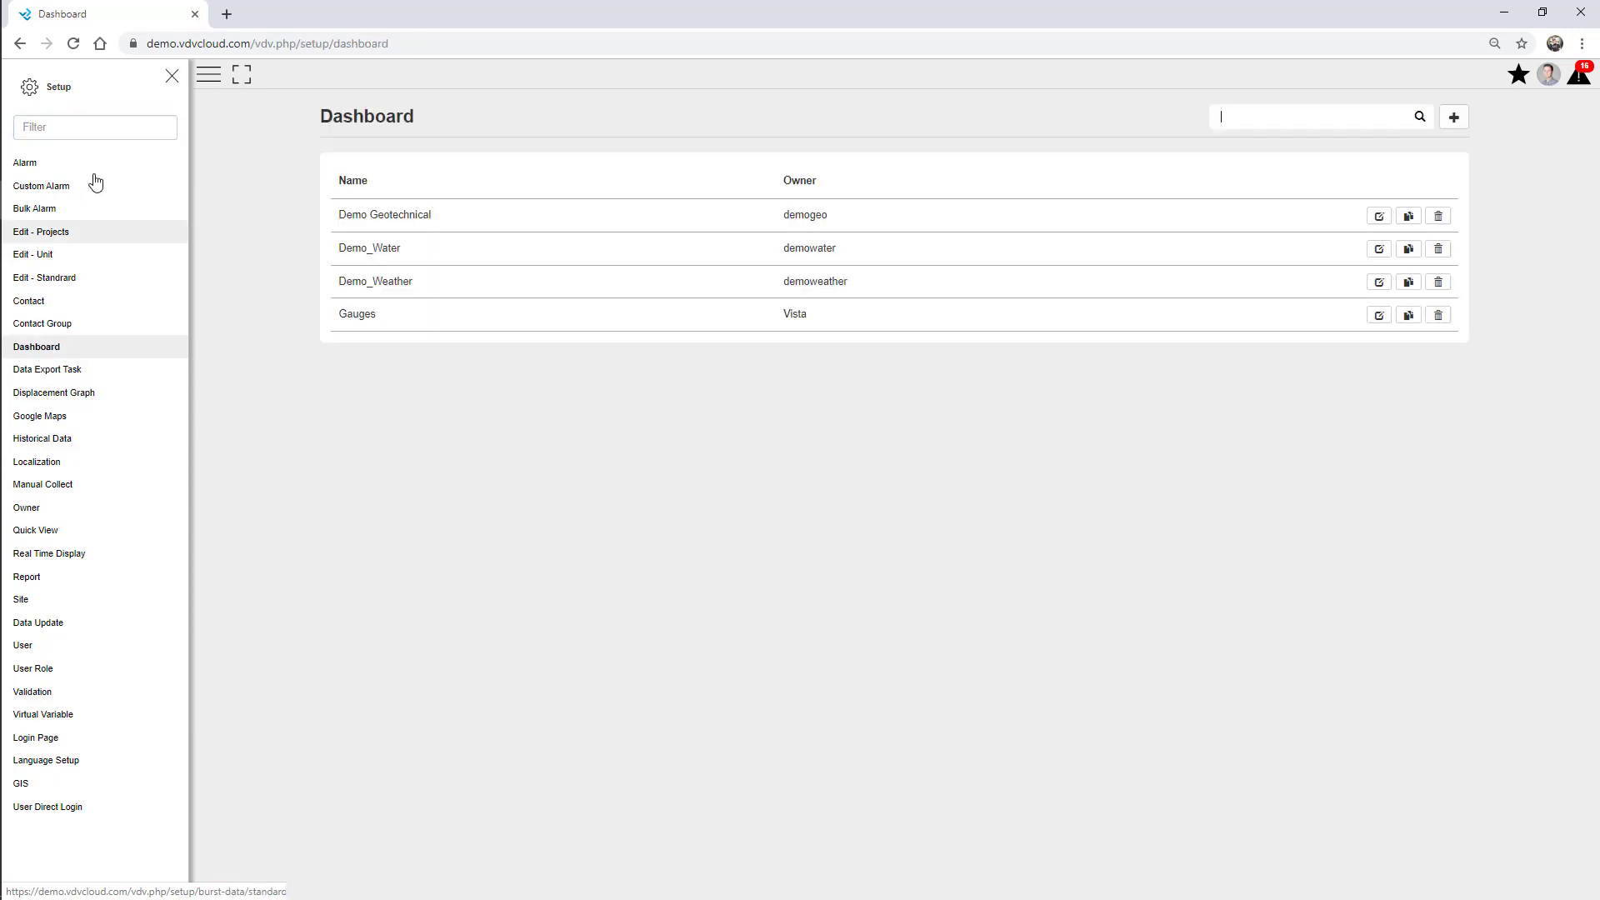
click(171, 77)
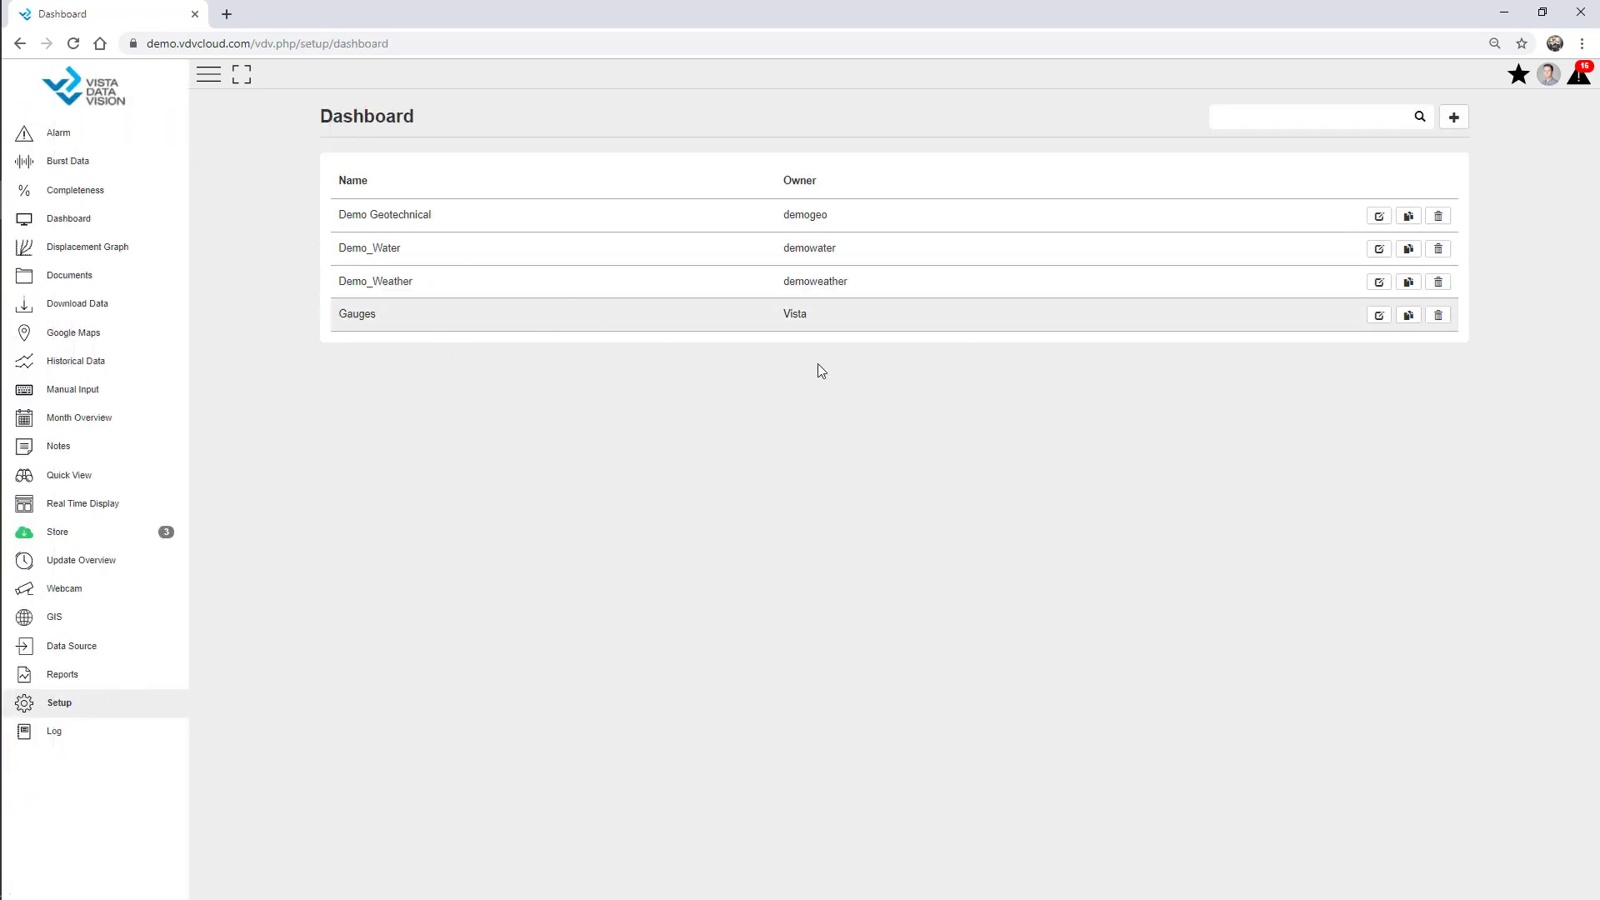
click(1455, 124)
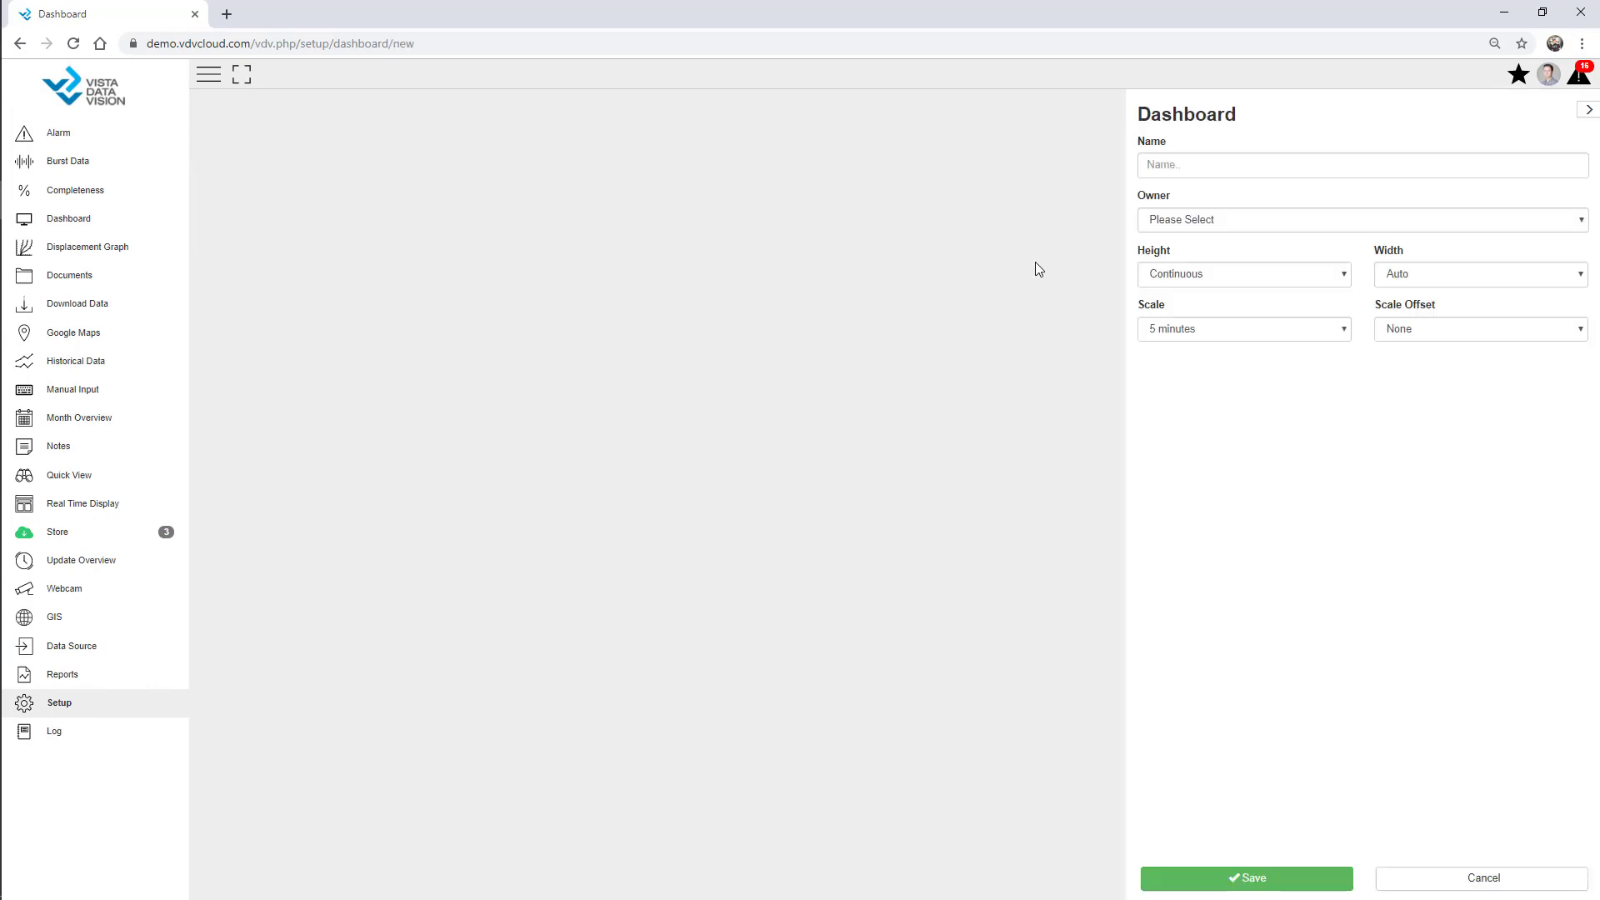
click(1182, 163)
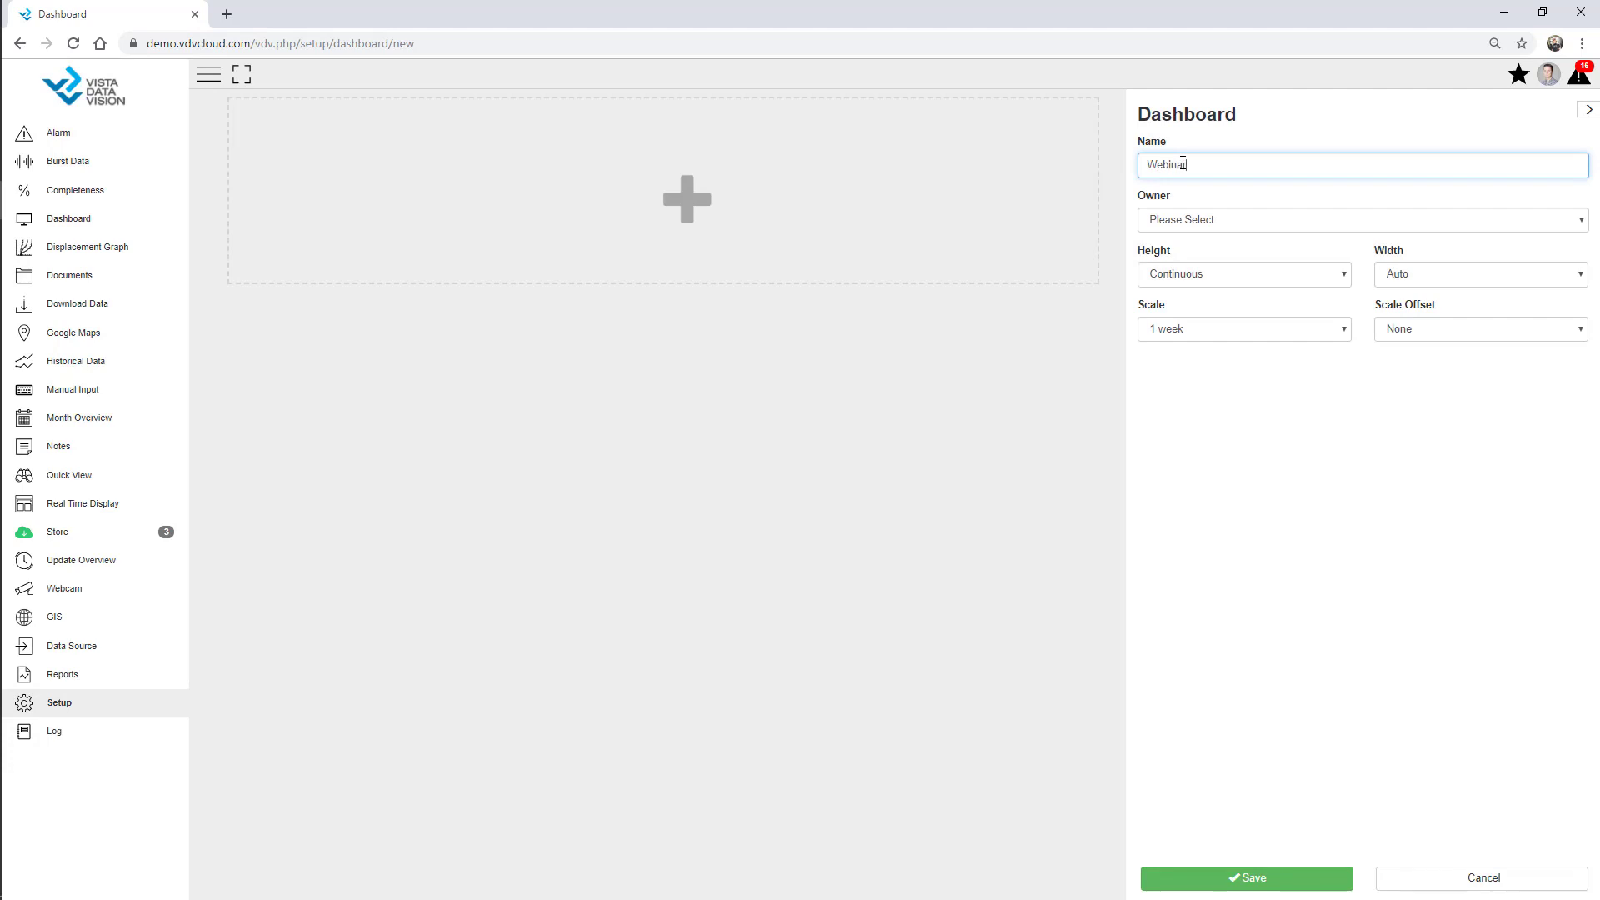
click(1198, 225)
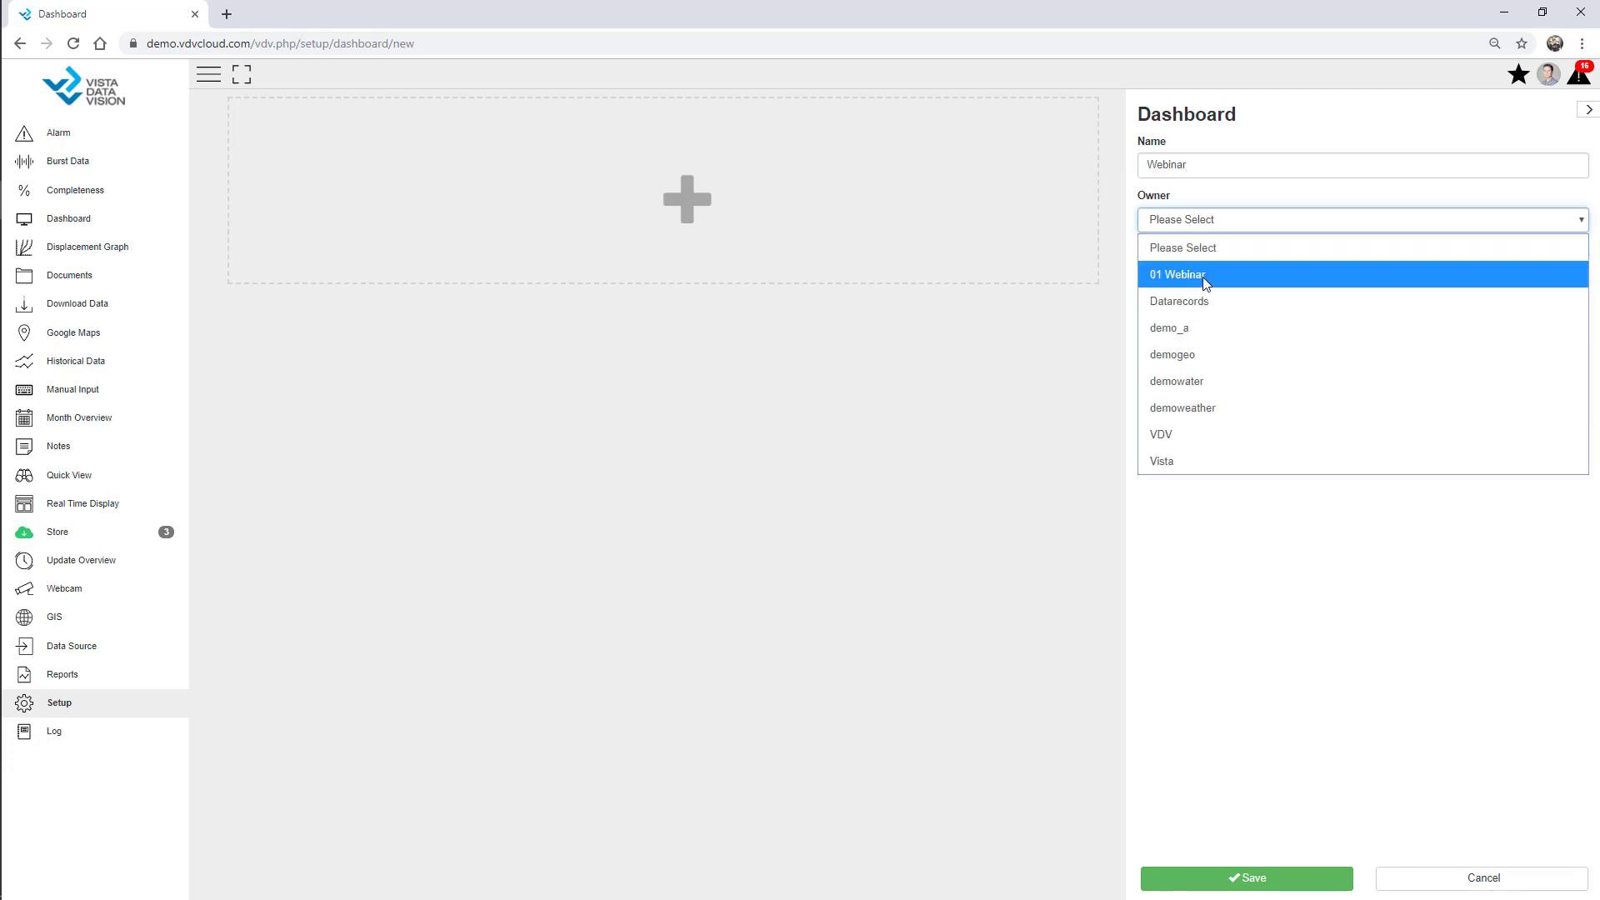
click(1205, 279)
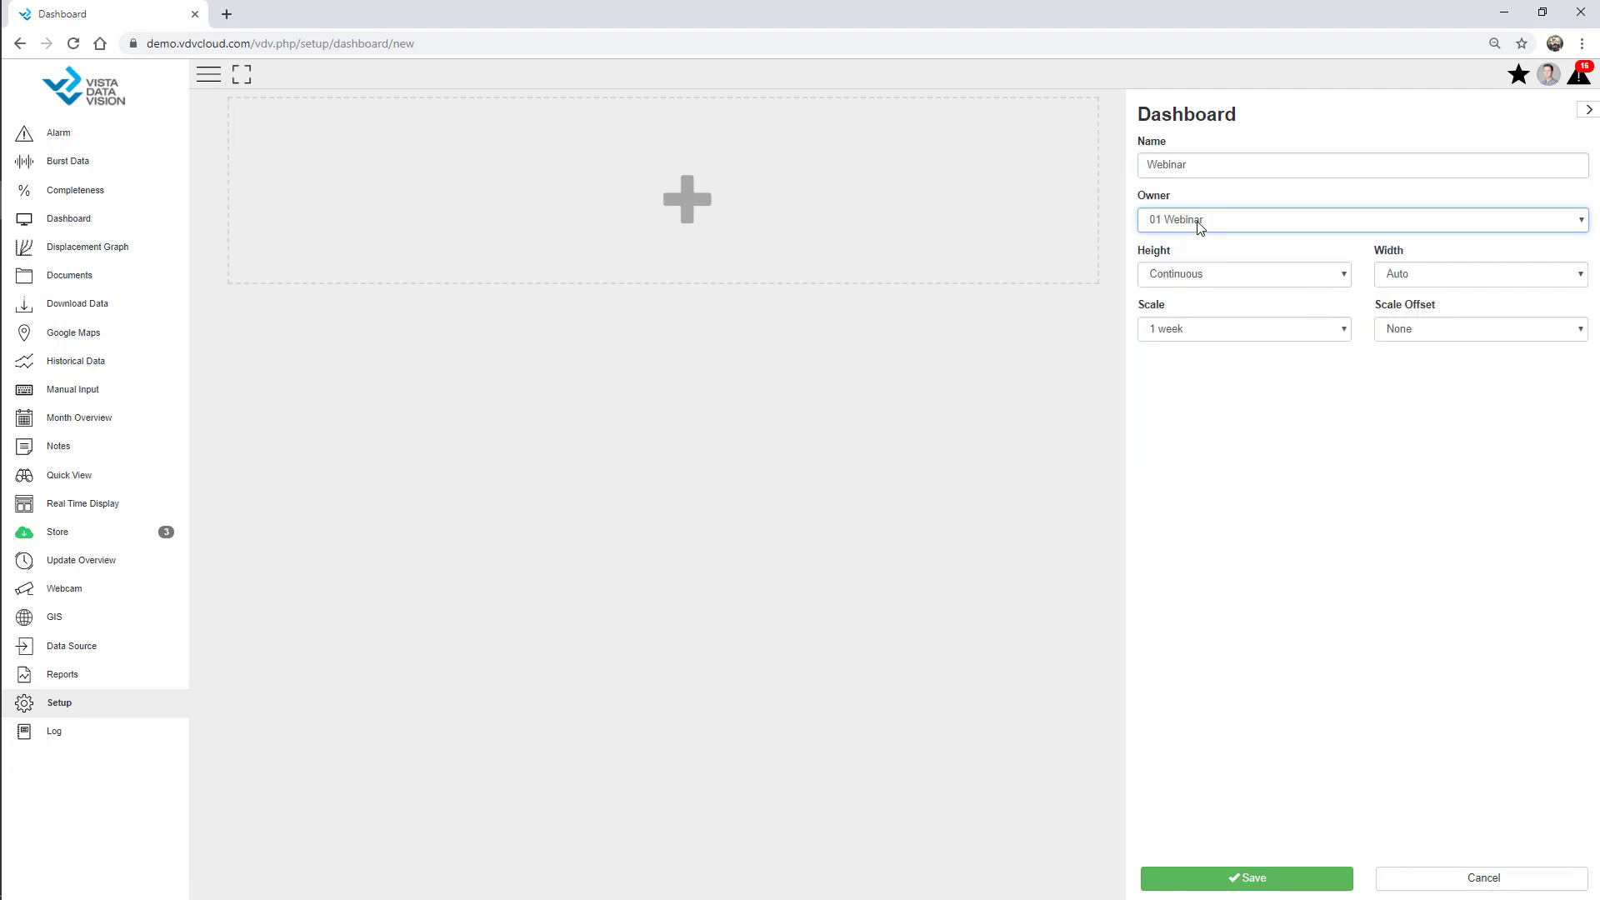
click(210, 79)
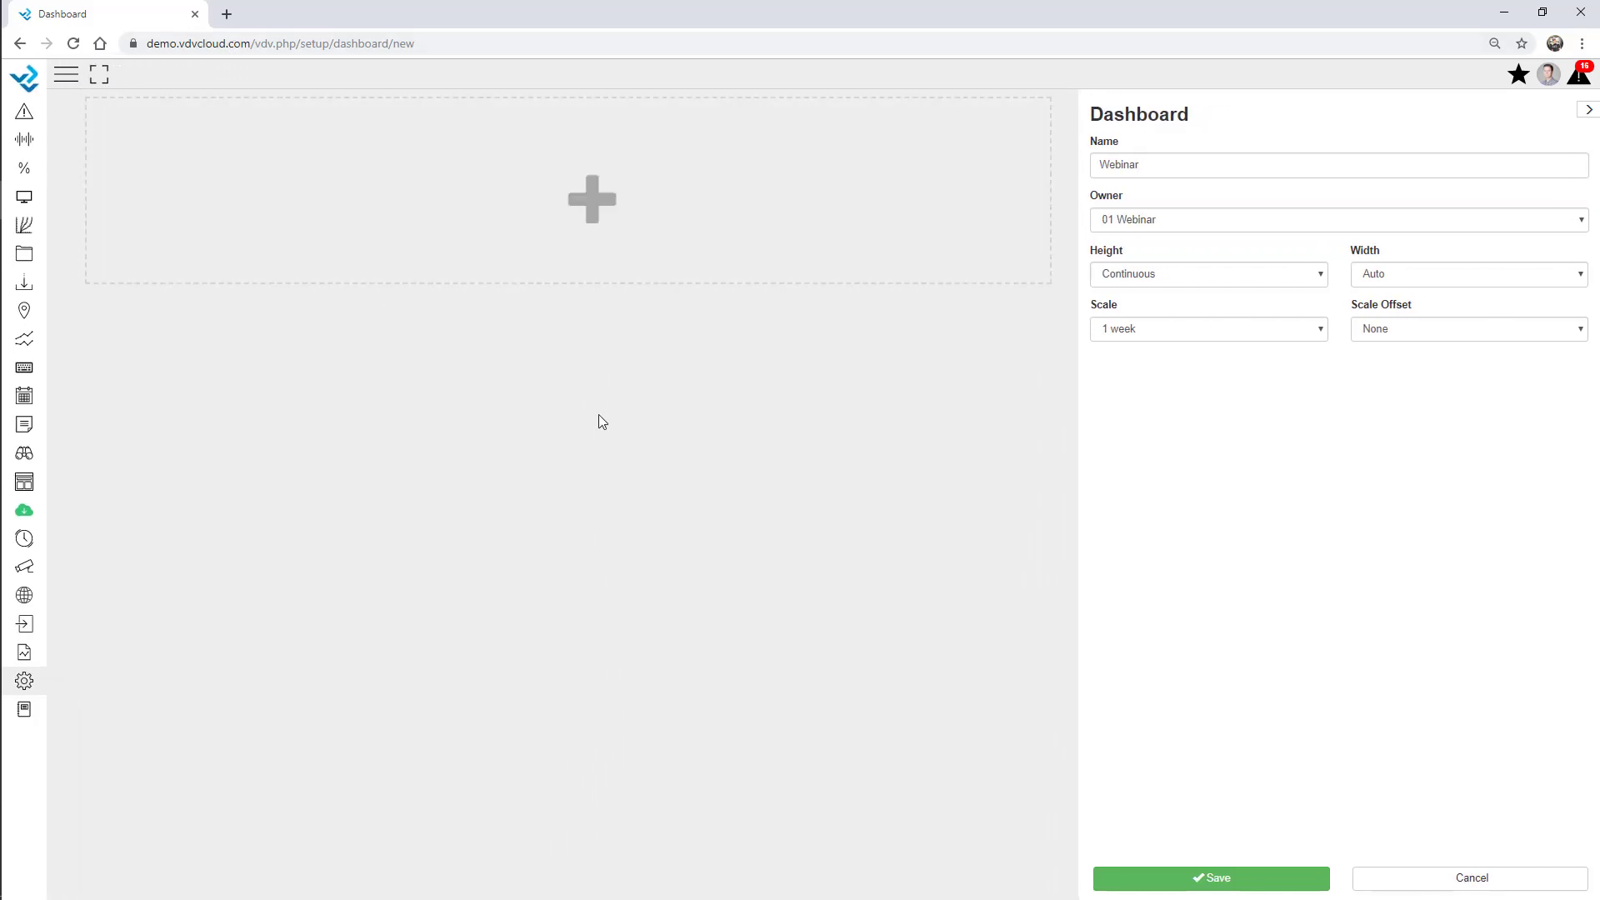
Add a Text column reading 'Webinar Project Demo' in size 36.
click(520, 207)
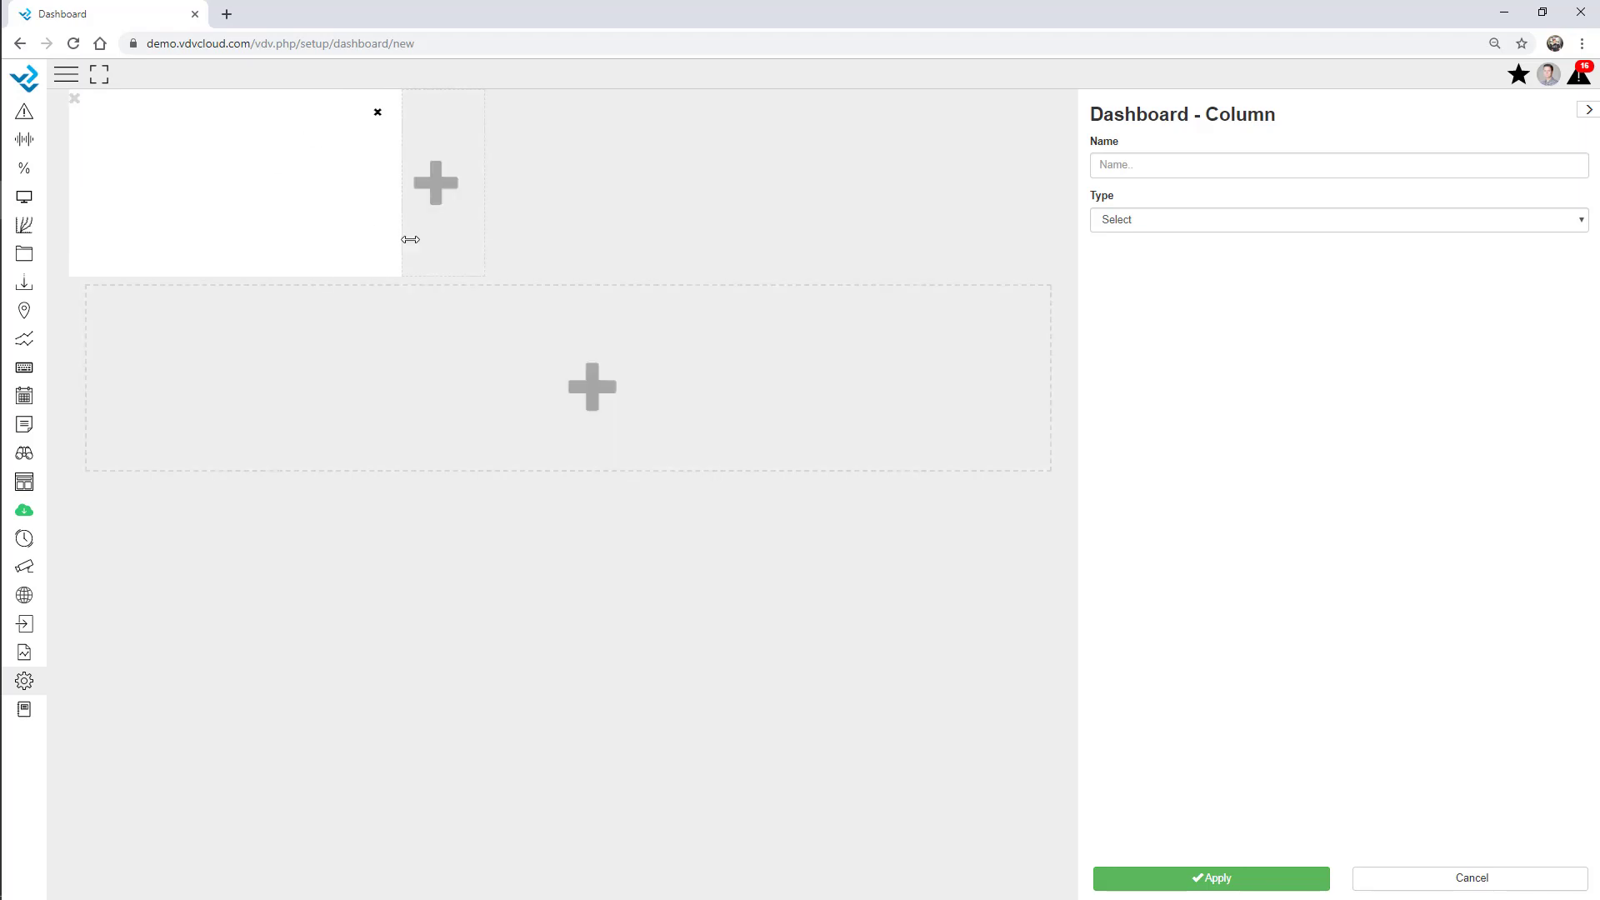
click(1153, 219)
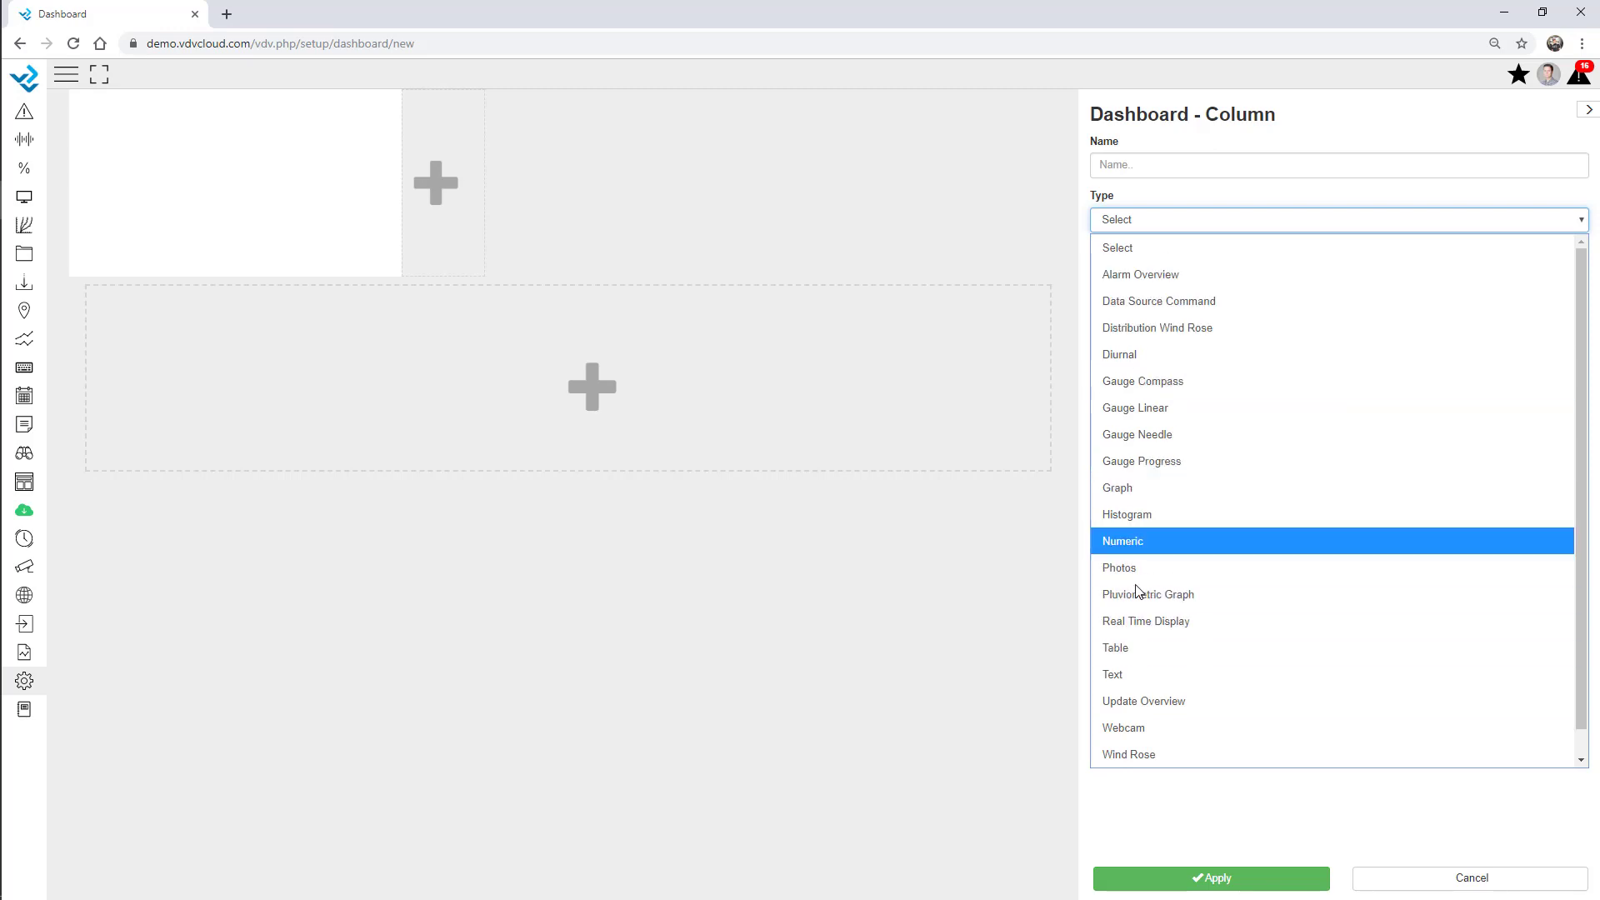
click(1138, 674)
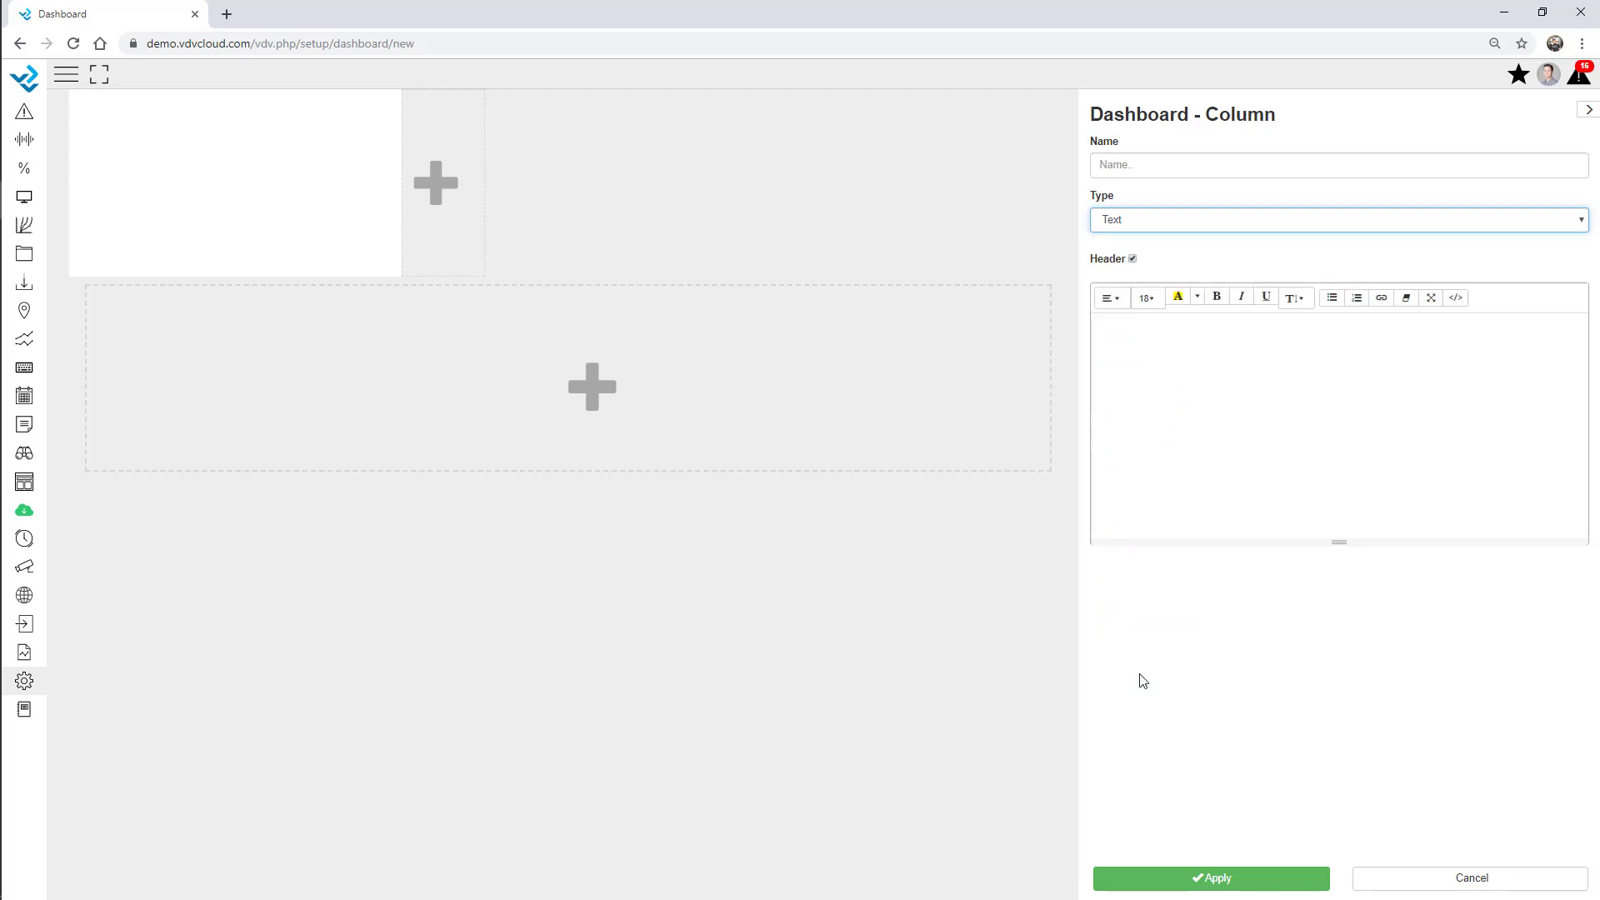
click(1198, 392)
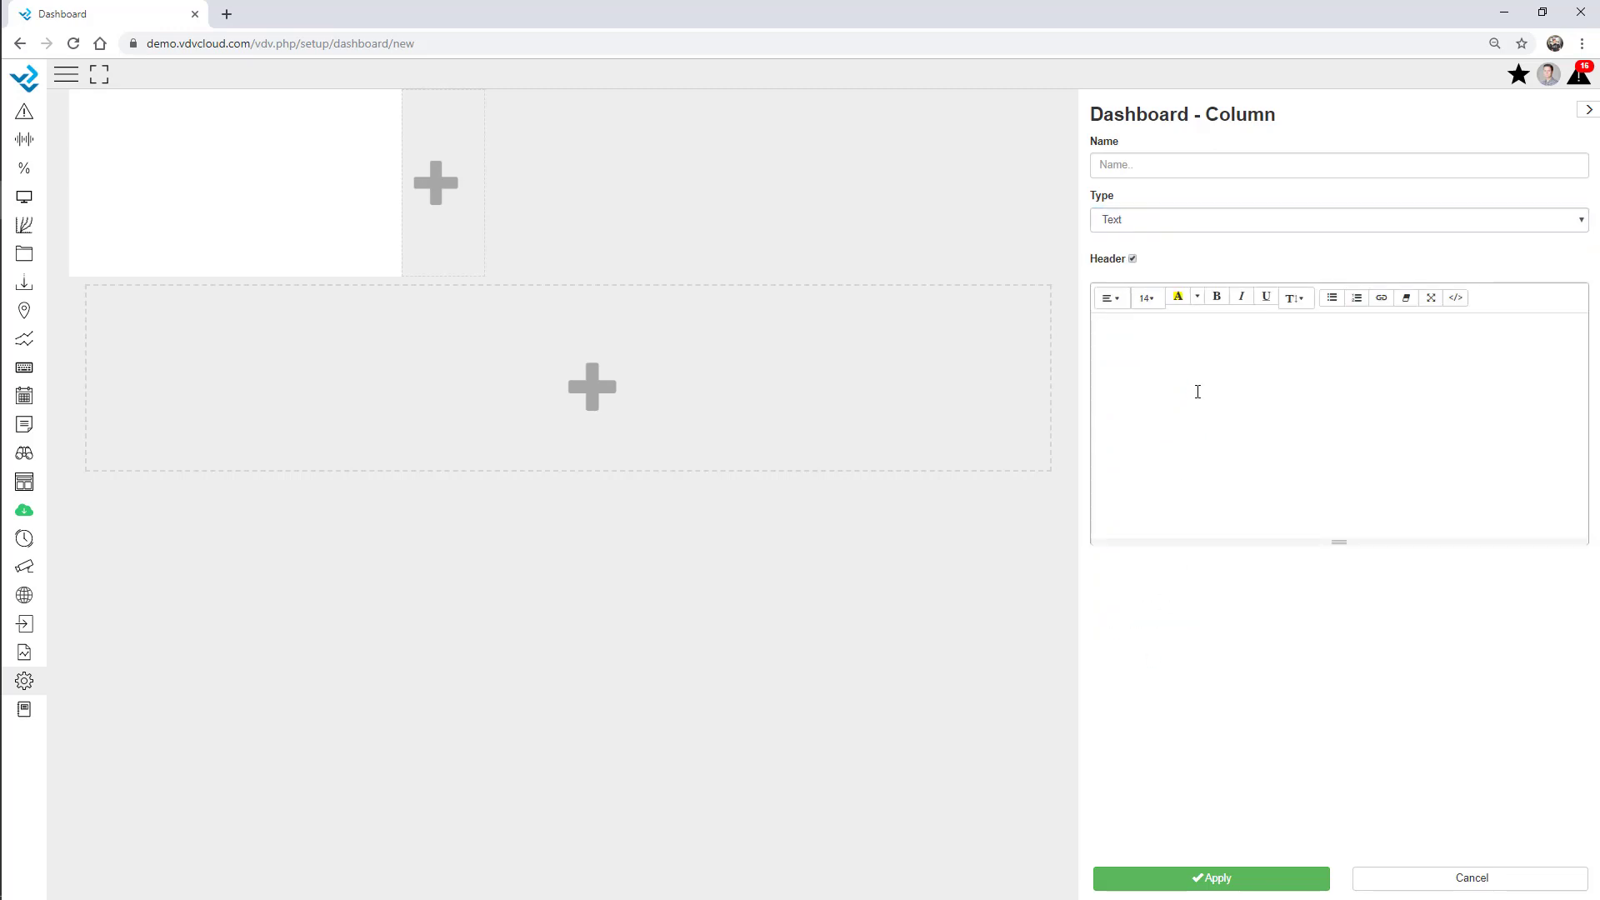
text(Webinar Project Demo)
key(ctrl+a)
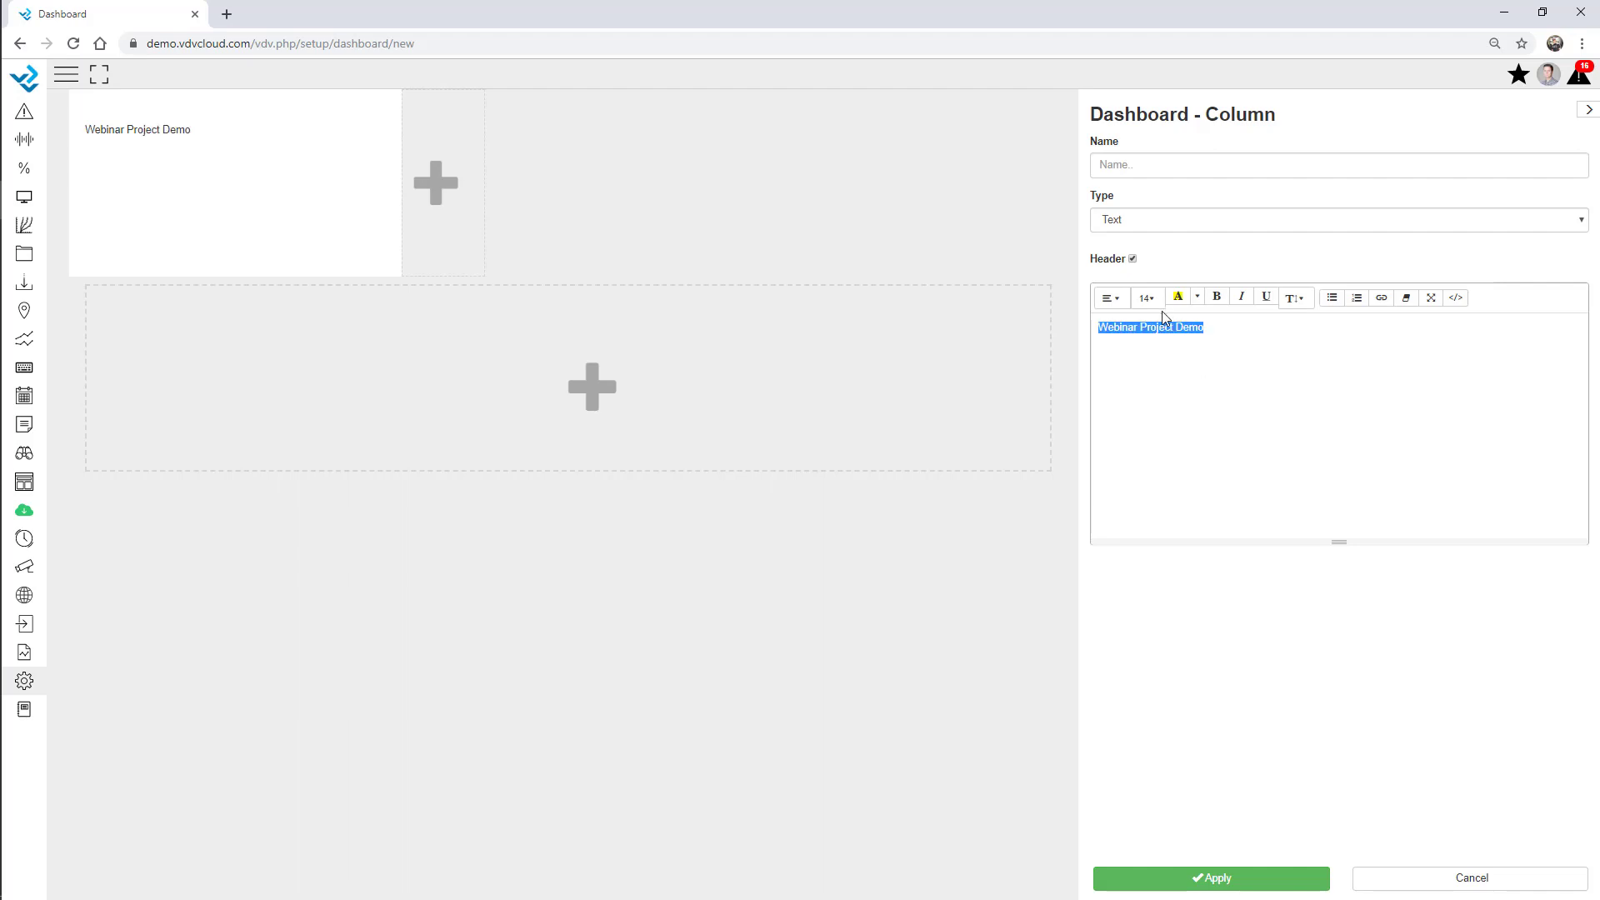
click(1146, 297)
click(1161, 472)
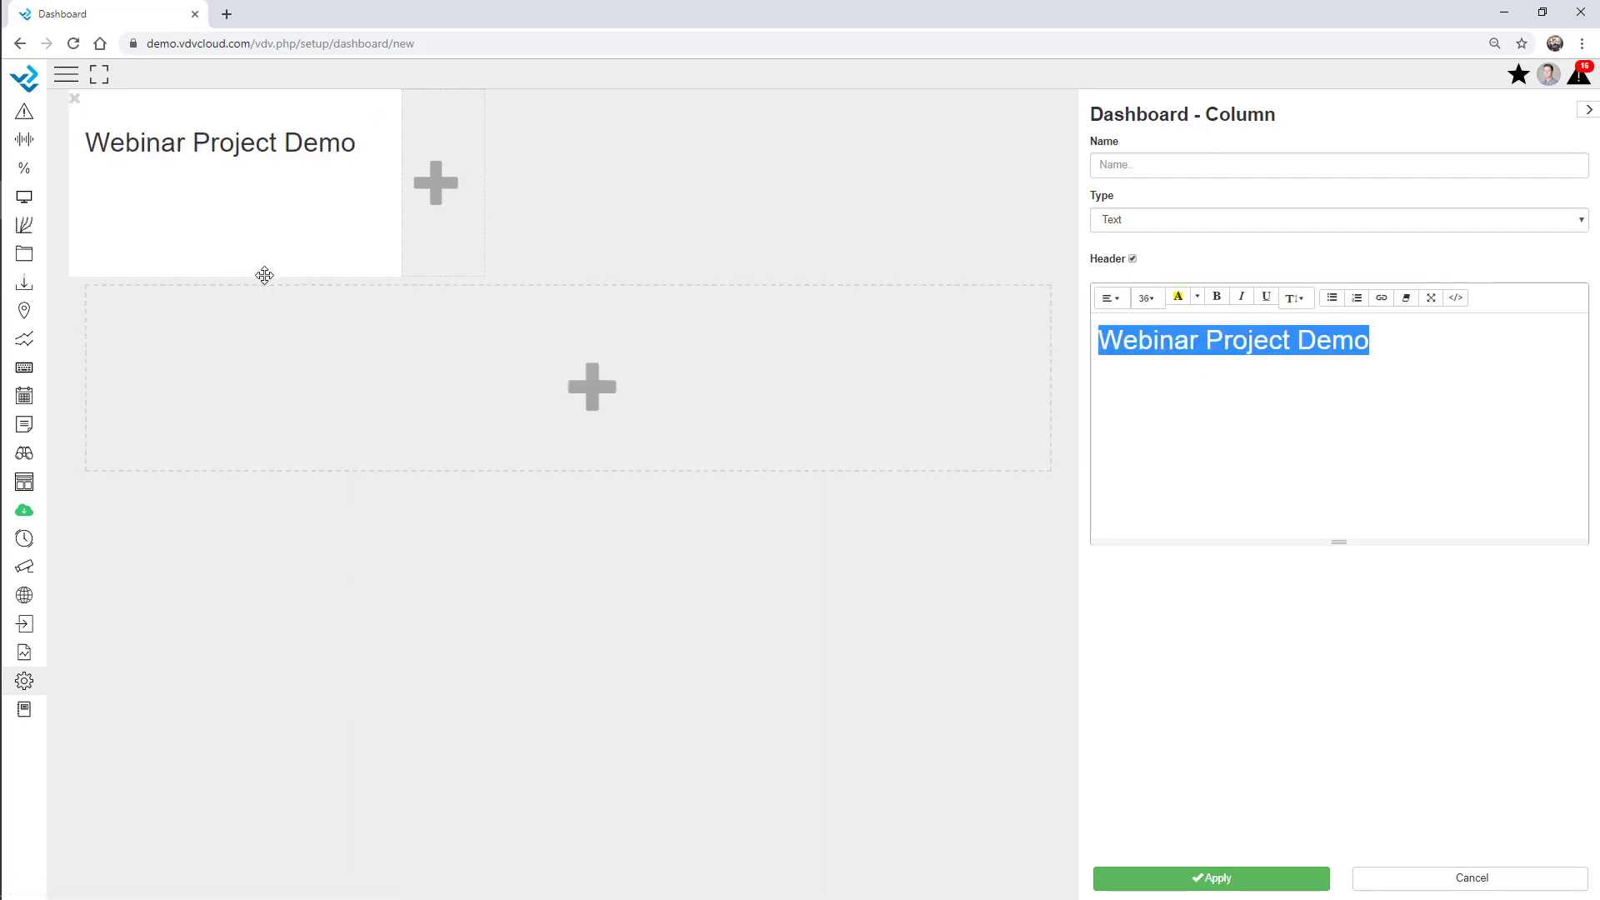
Make the header column 146 px tall and full width, and centre the title.
drag(264, 271, 350, 210)
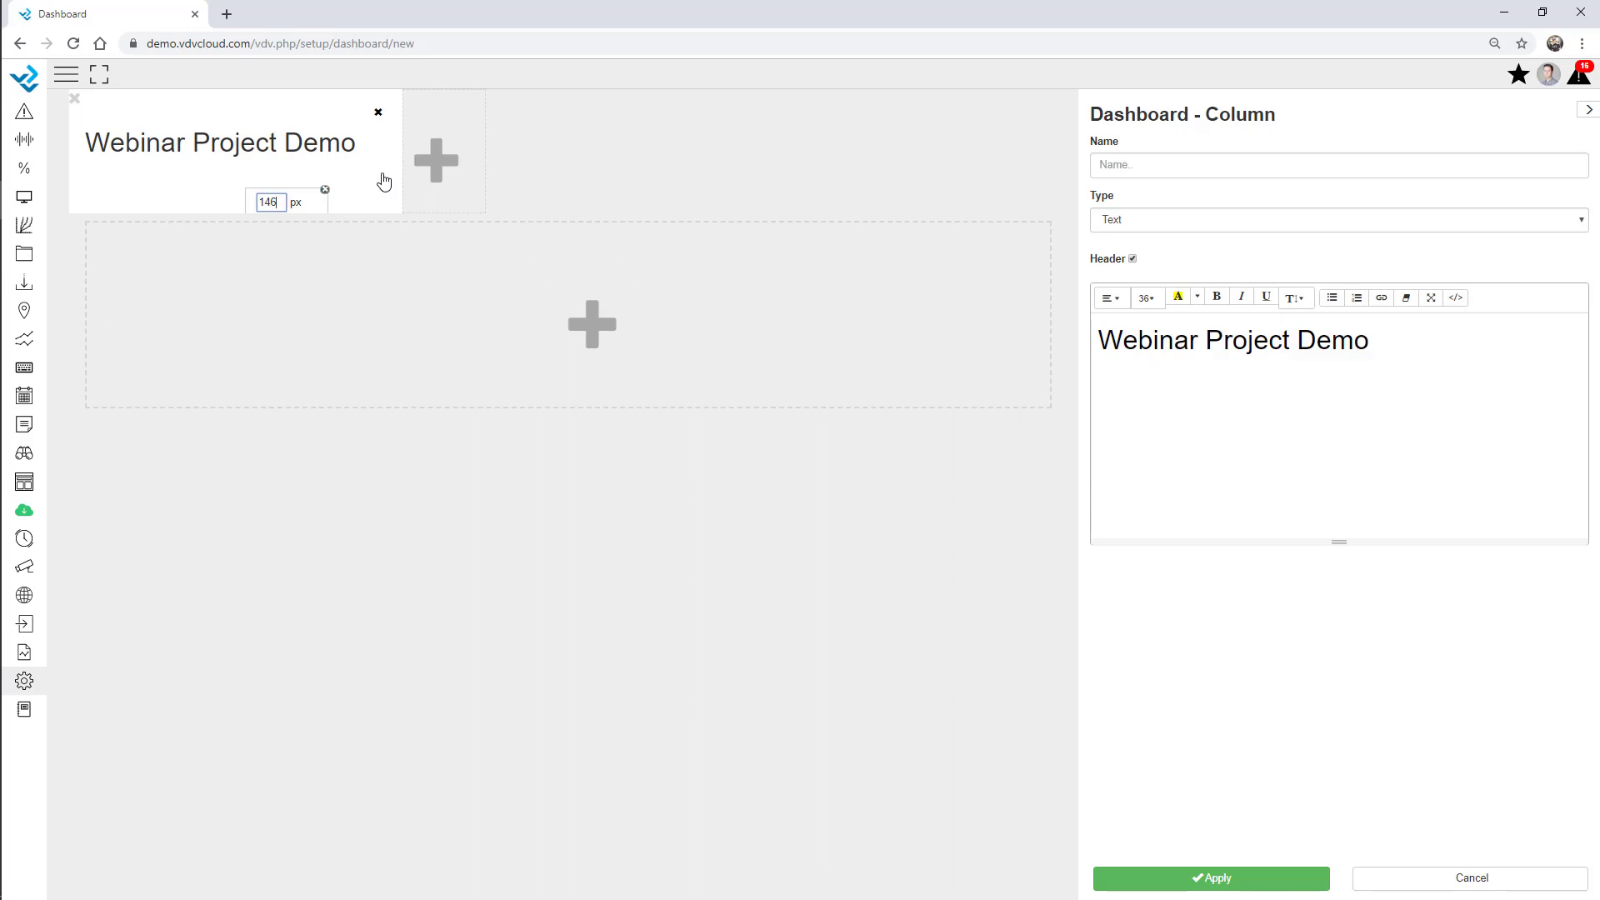
double_click(321, 109)
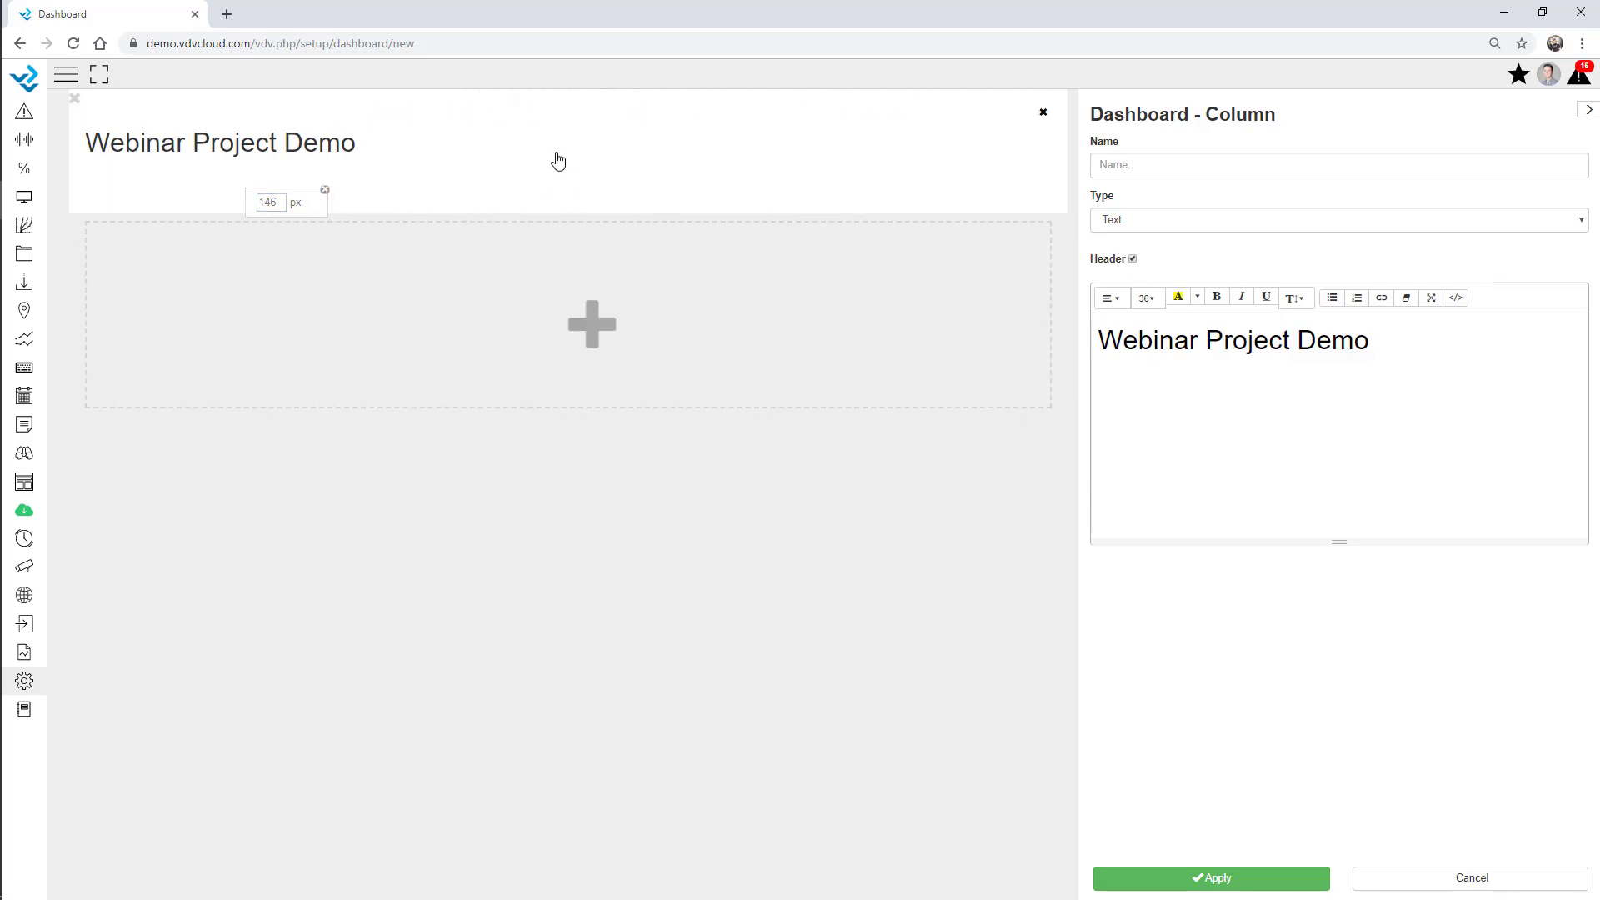
triple_click(1351, 329)
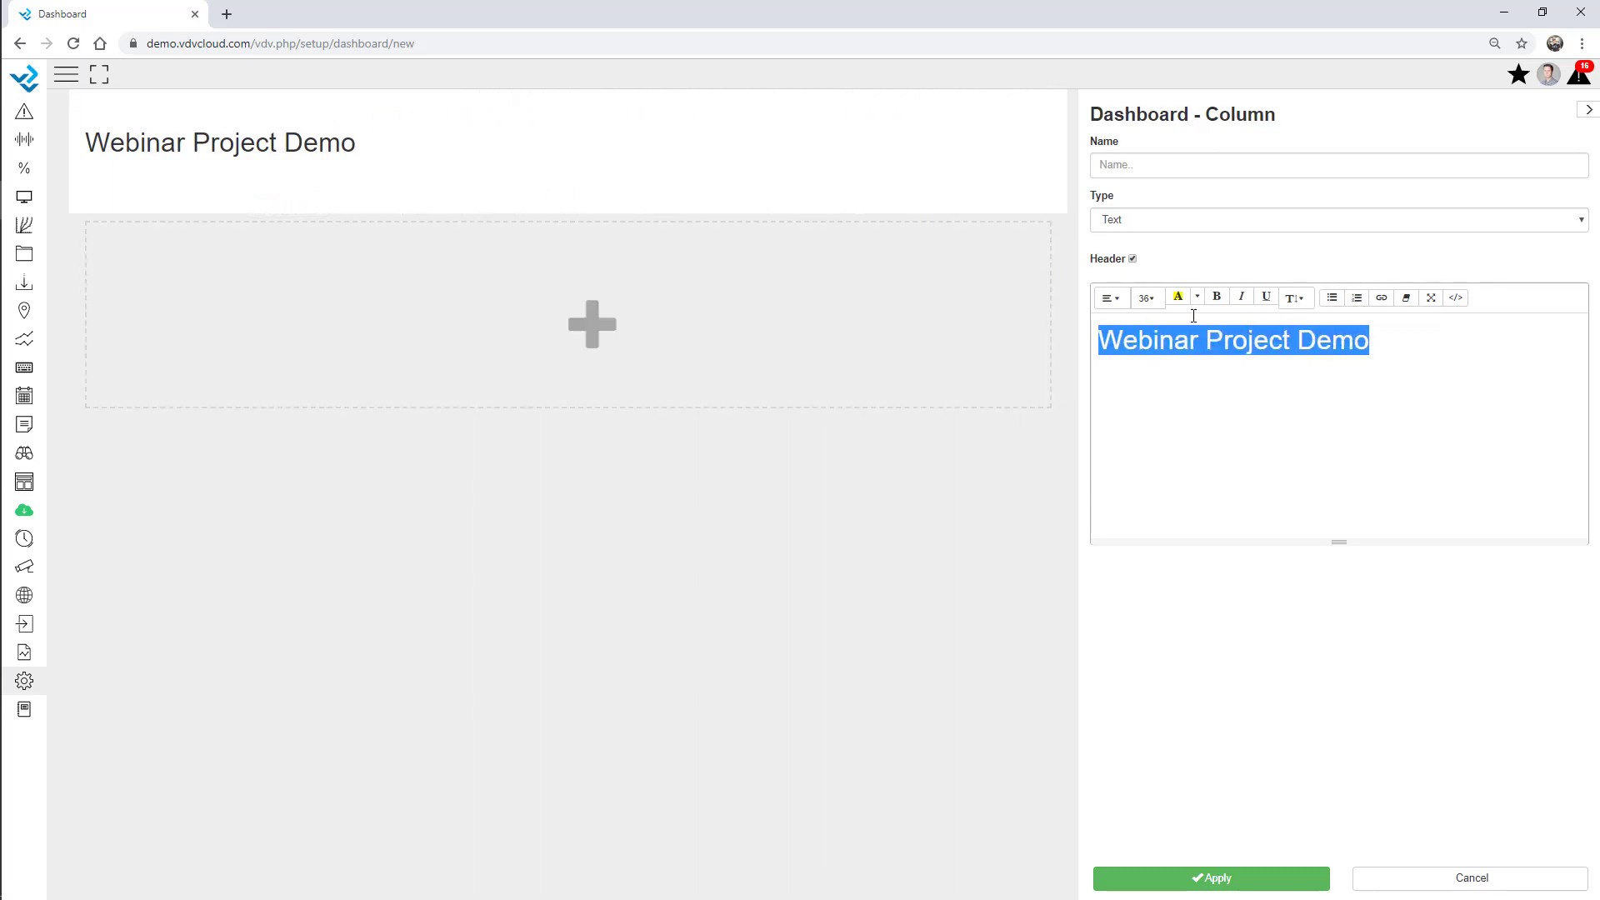
click(1112, 300)
click(1136, 322)
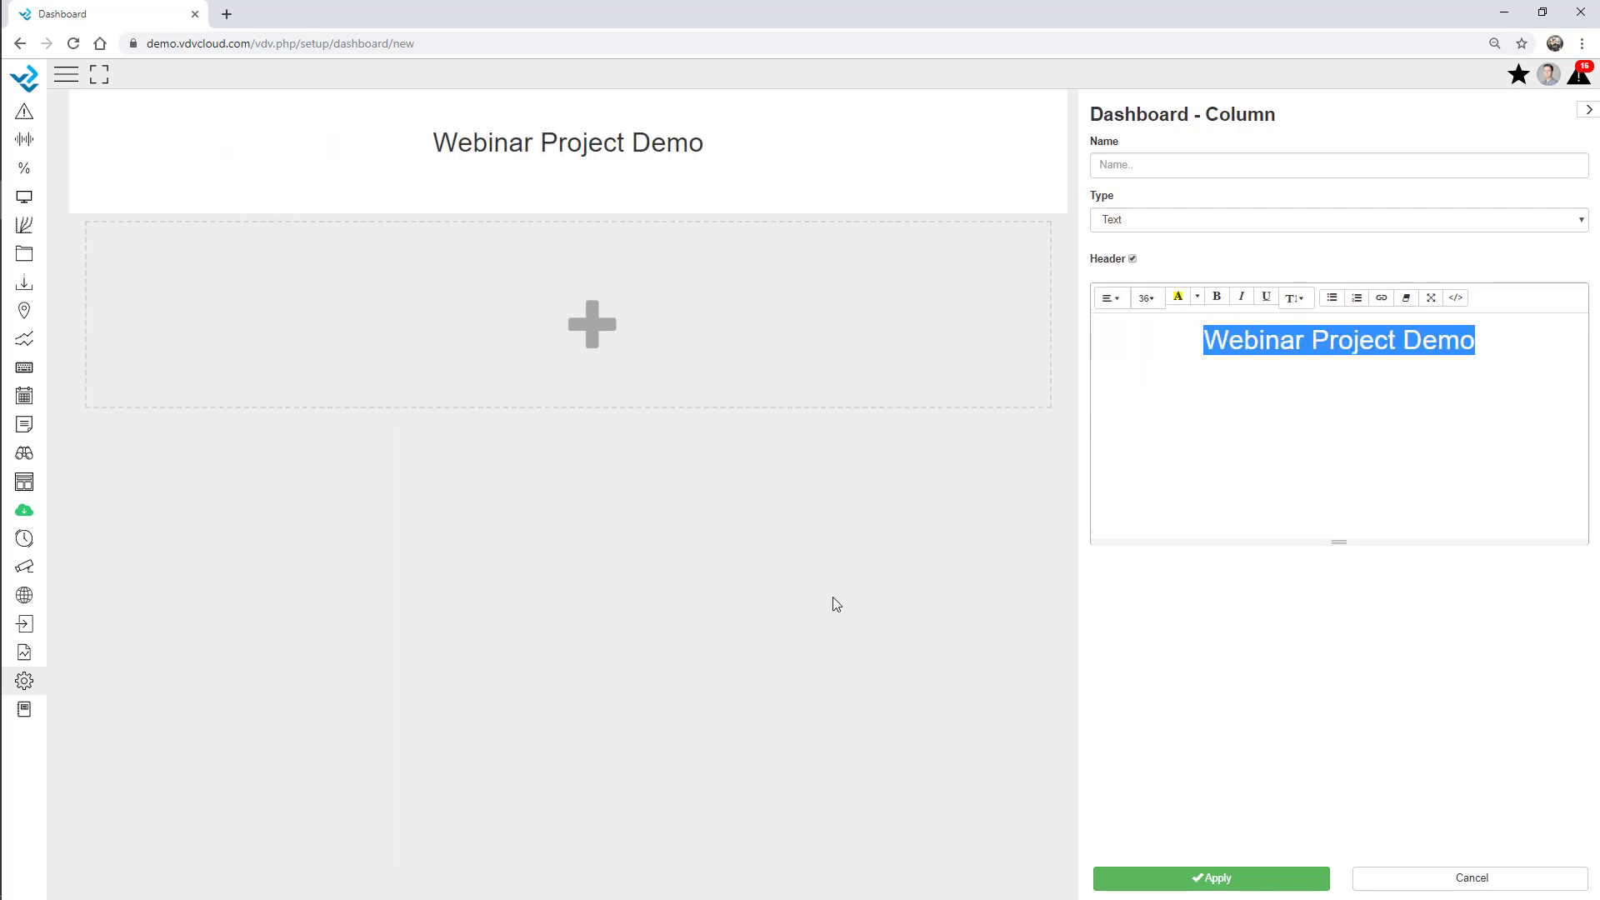
click(916, 559)
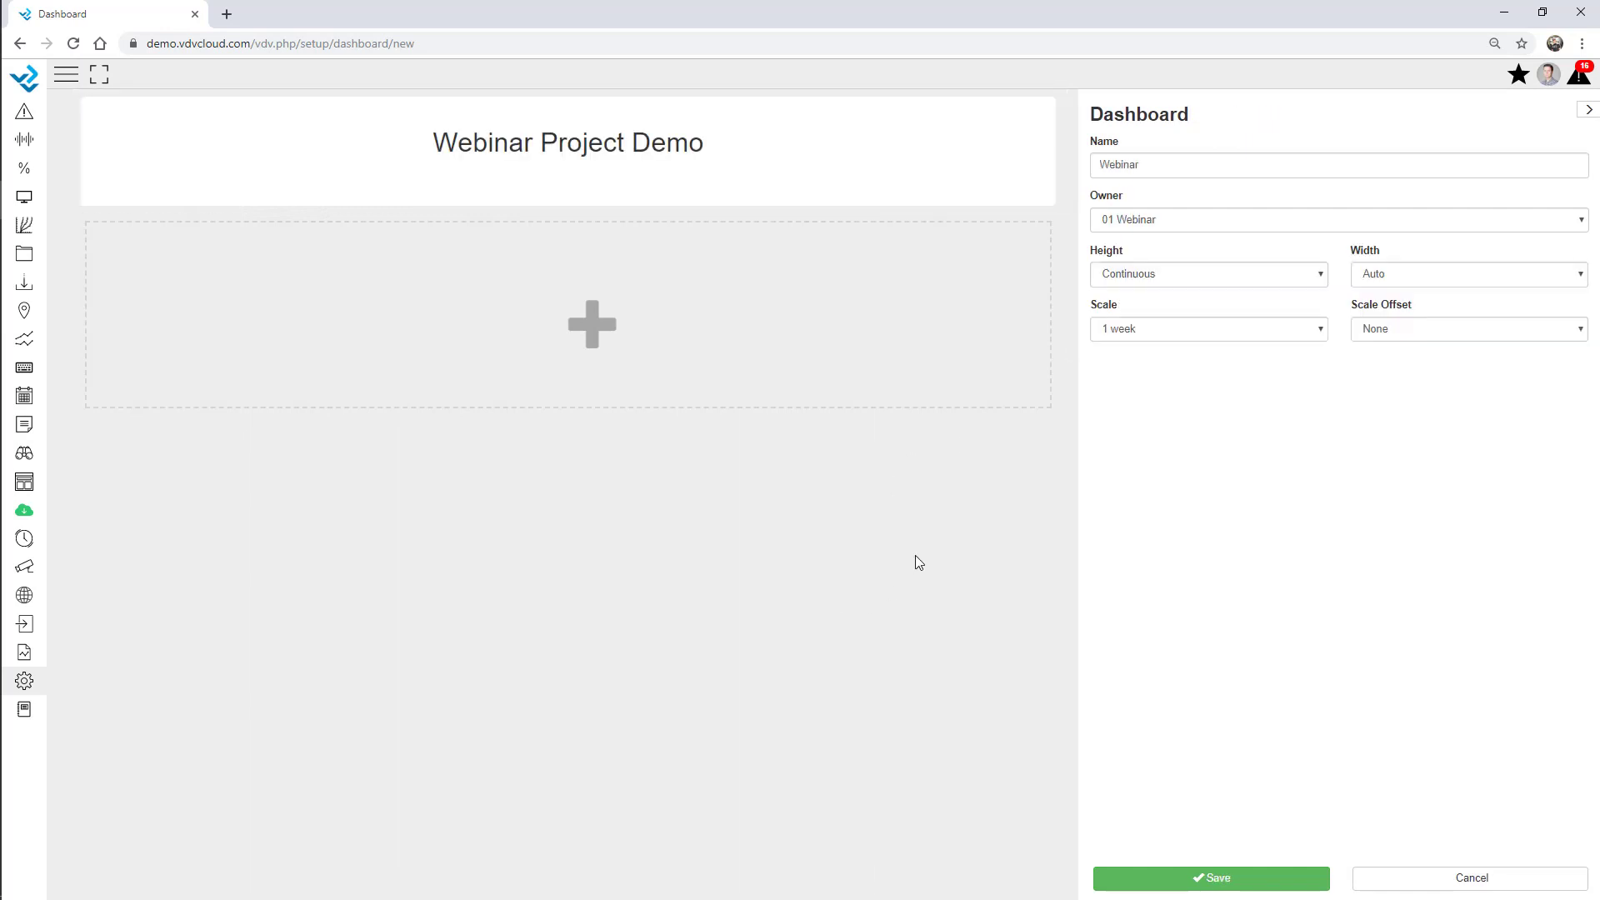
Add a two-thirds-width graph column plotting AWS - Webinar Battery, named 'Battery V'.
click(555, 359)
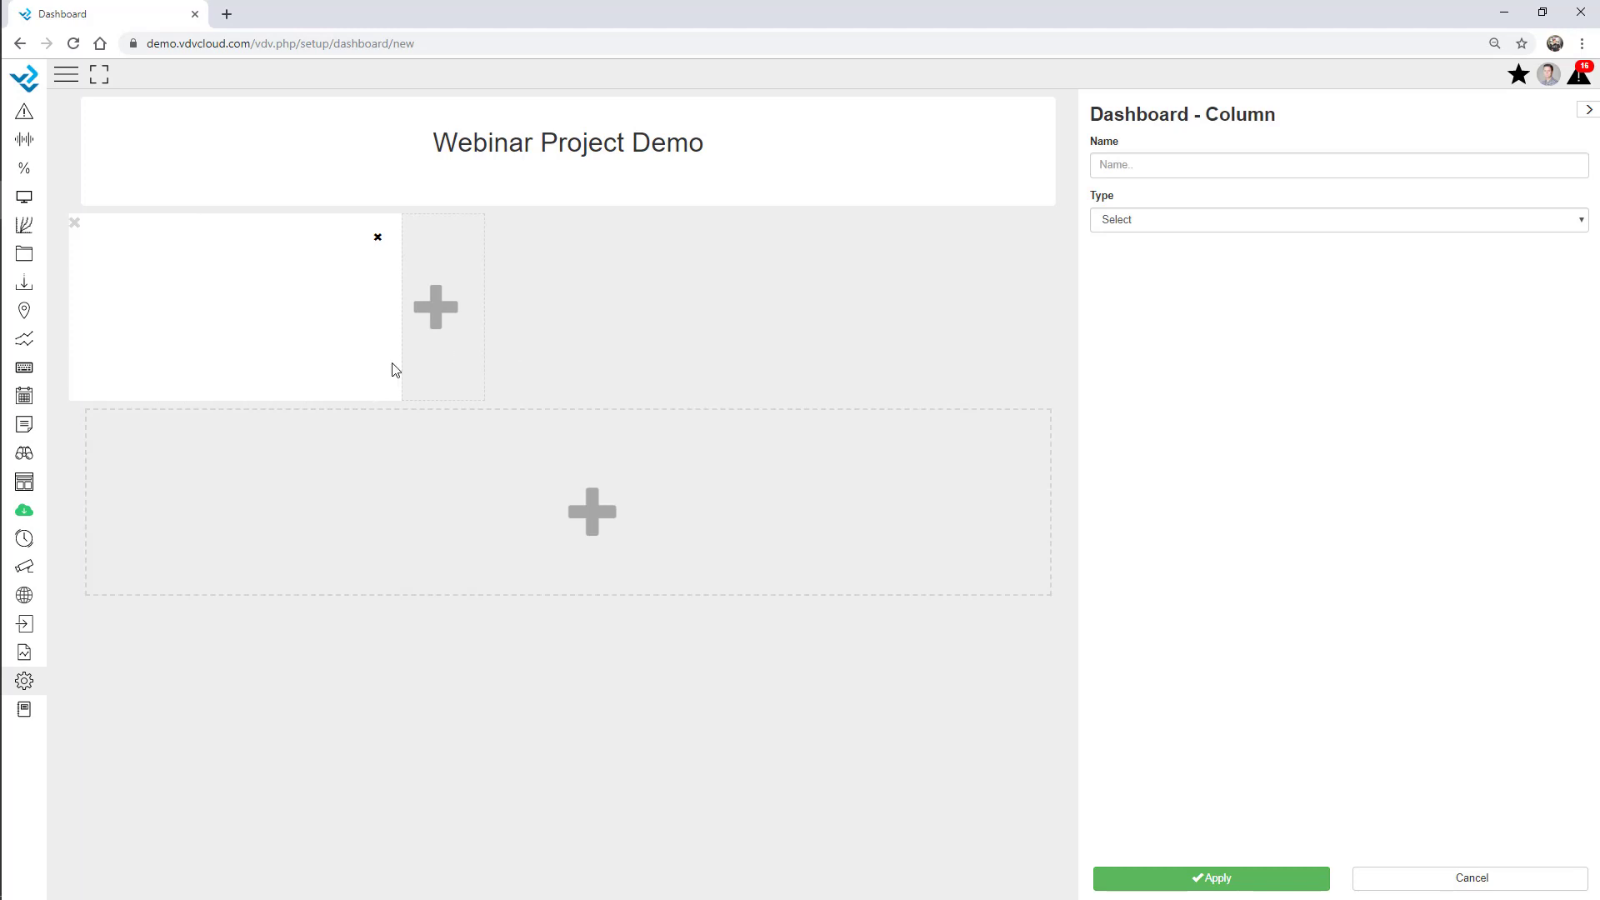
drag(401, 363, 785, 364)
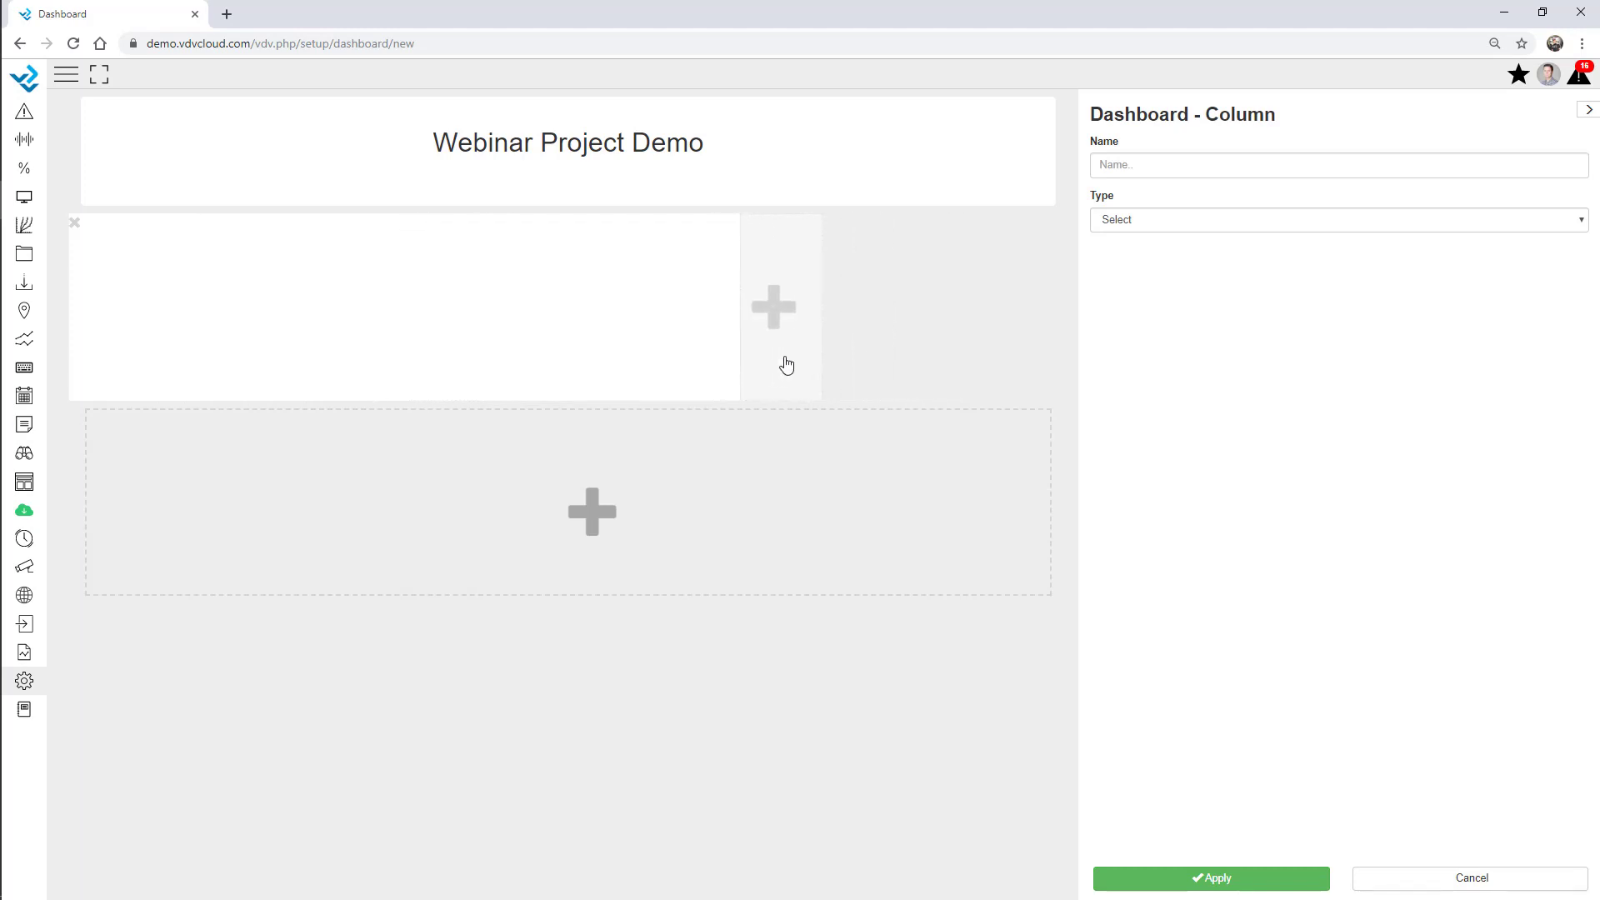
click(1229, 219)
click(1150, 490)
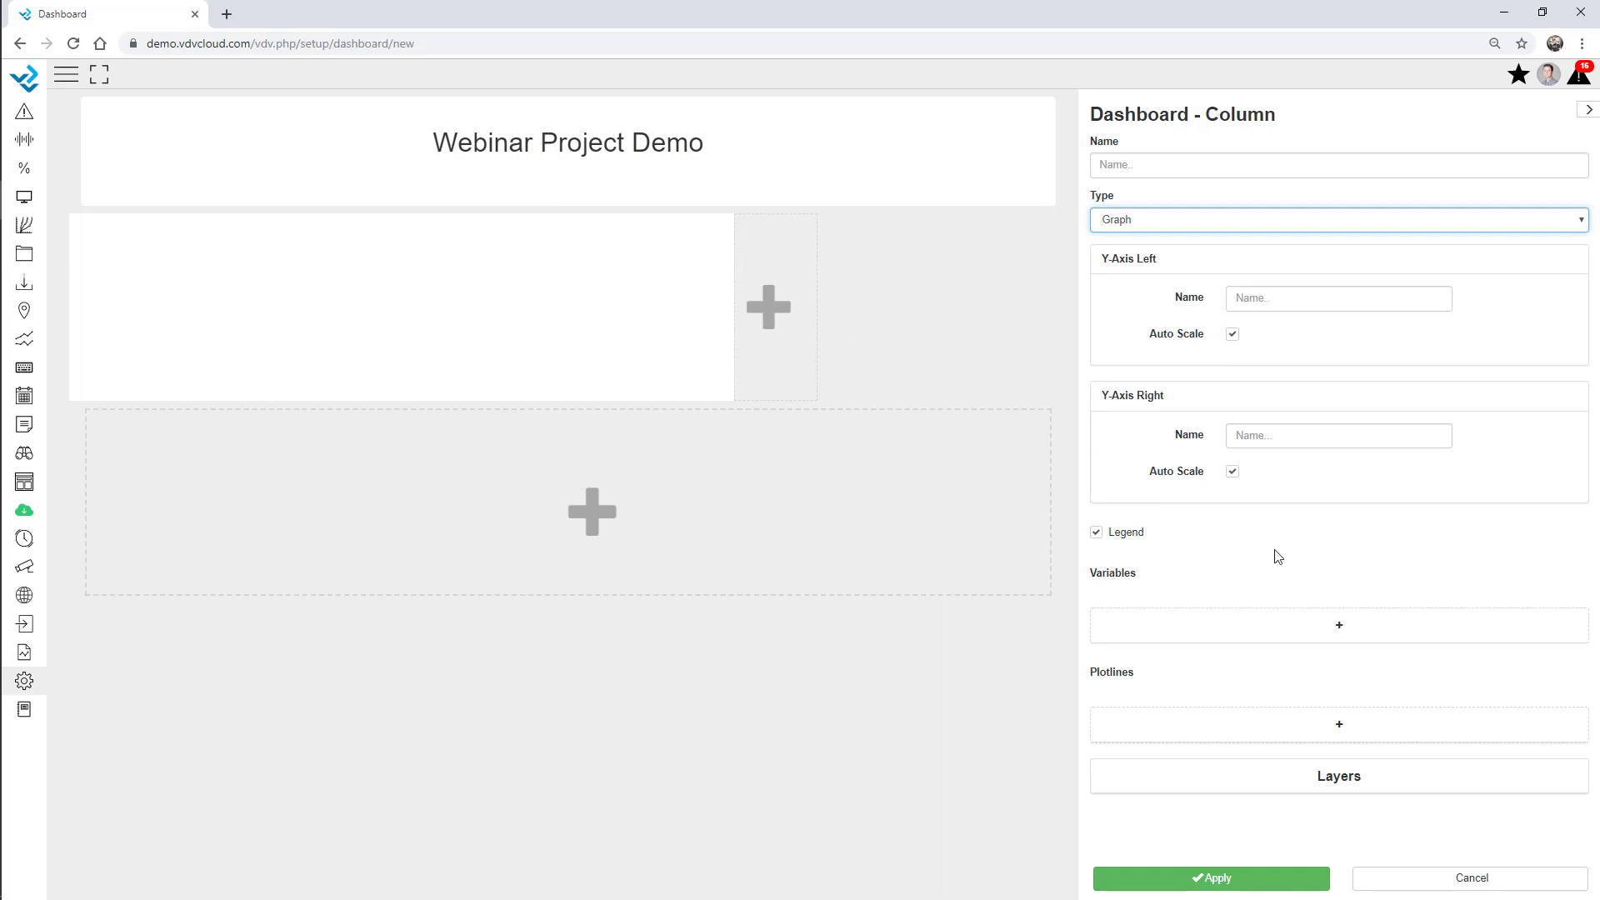
click(1304, 632)
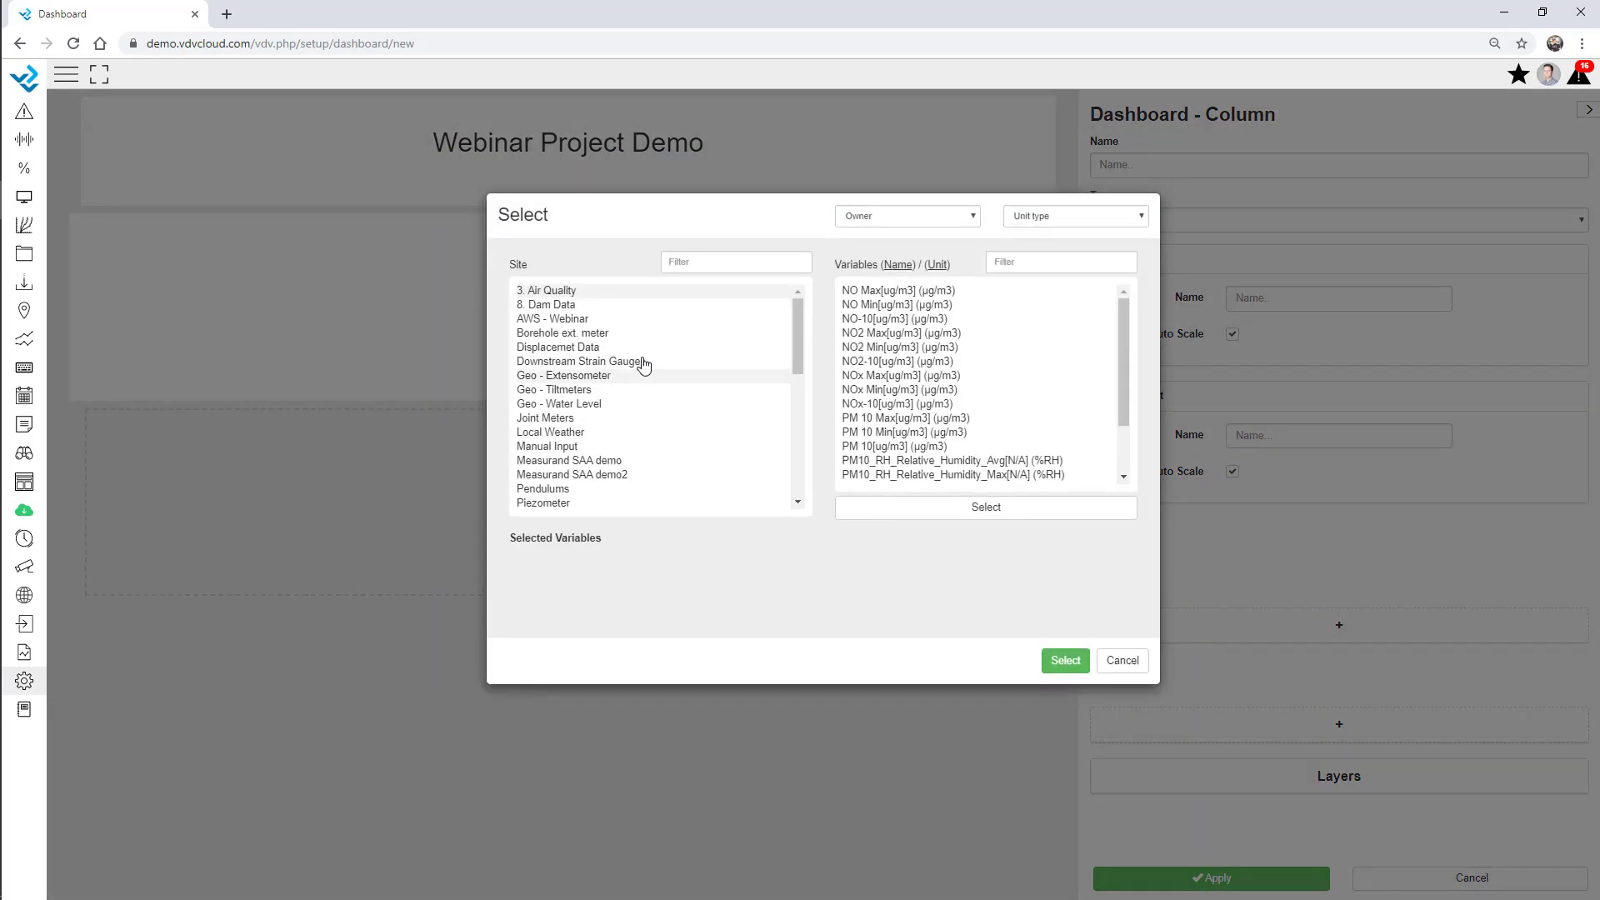
click(570, 320)
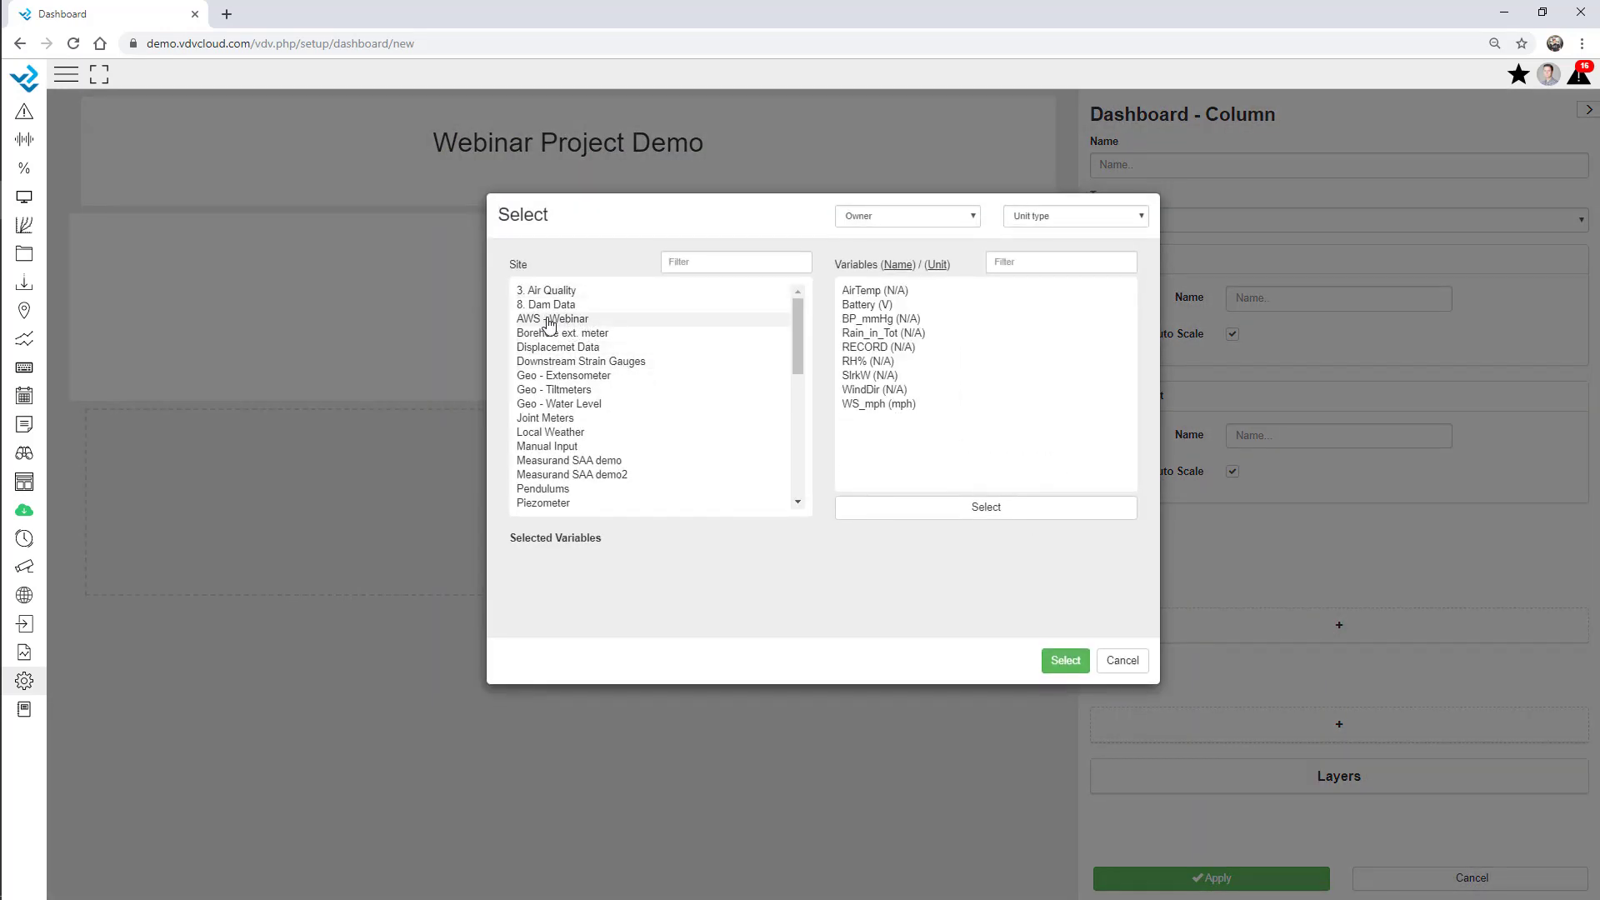
click(876, 310)
click(1067, 661)
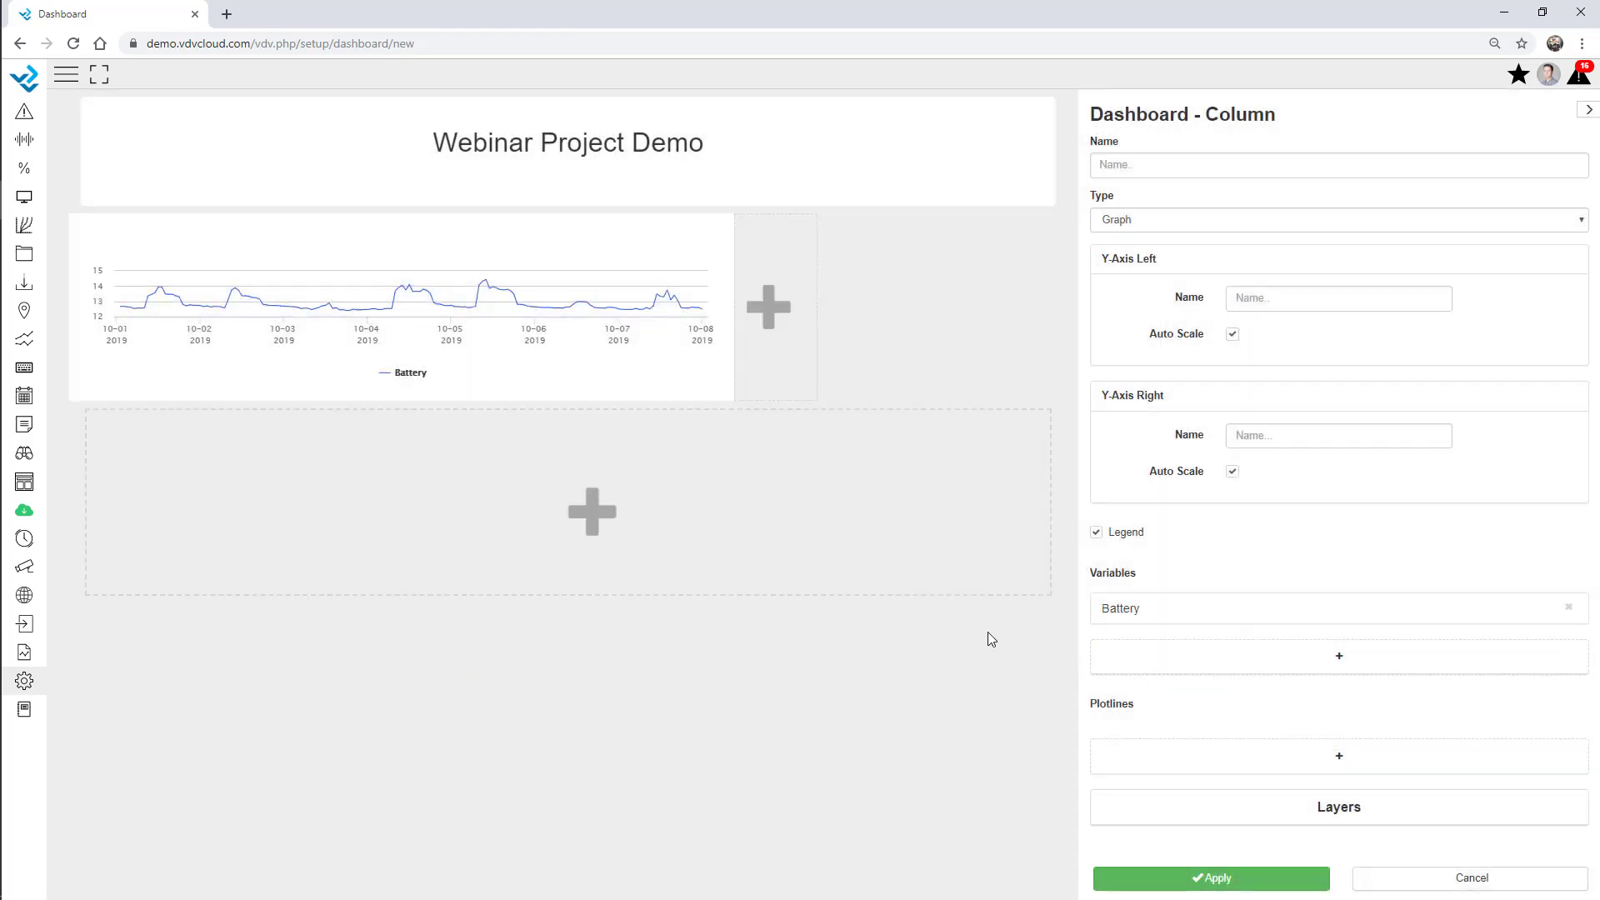
click(1155, 160)
text(Battery V)
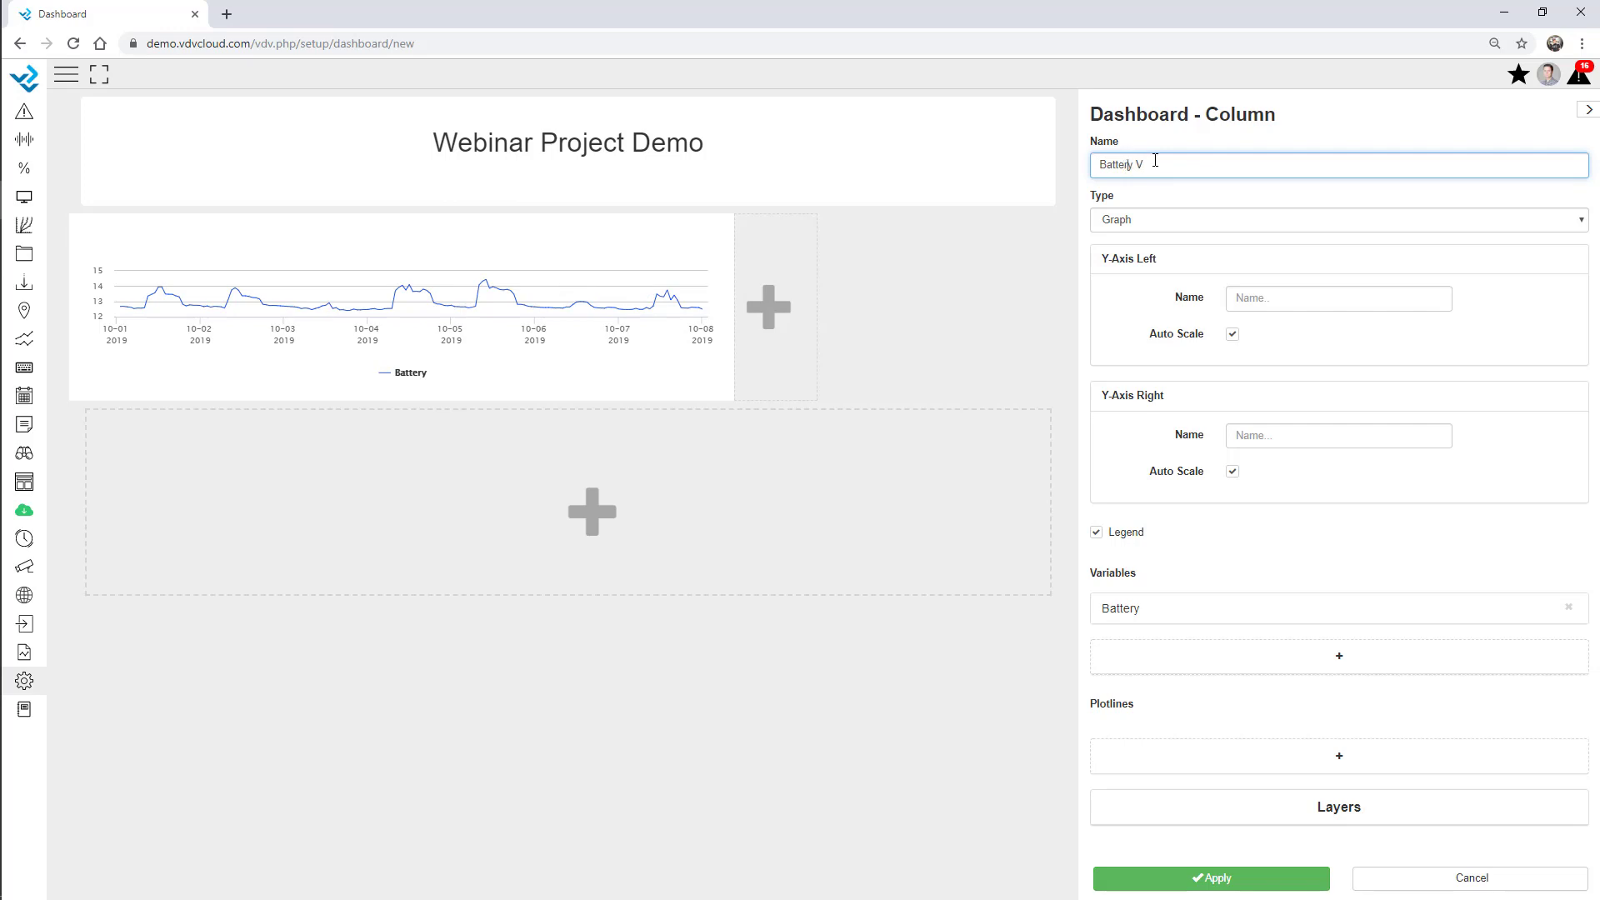
click(1324, 131)
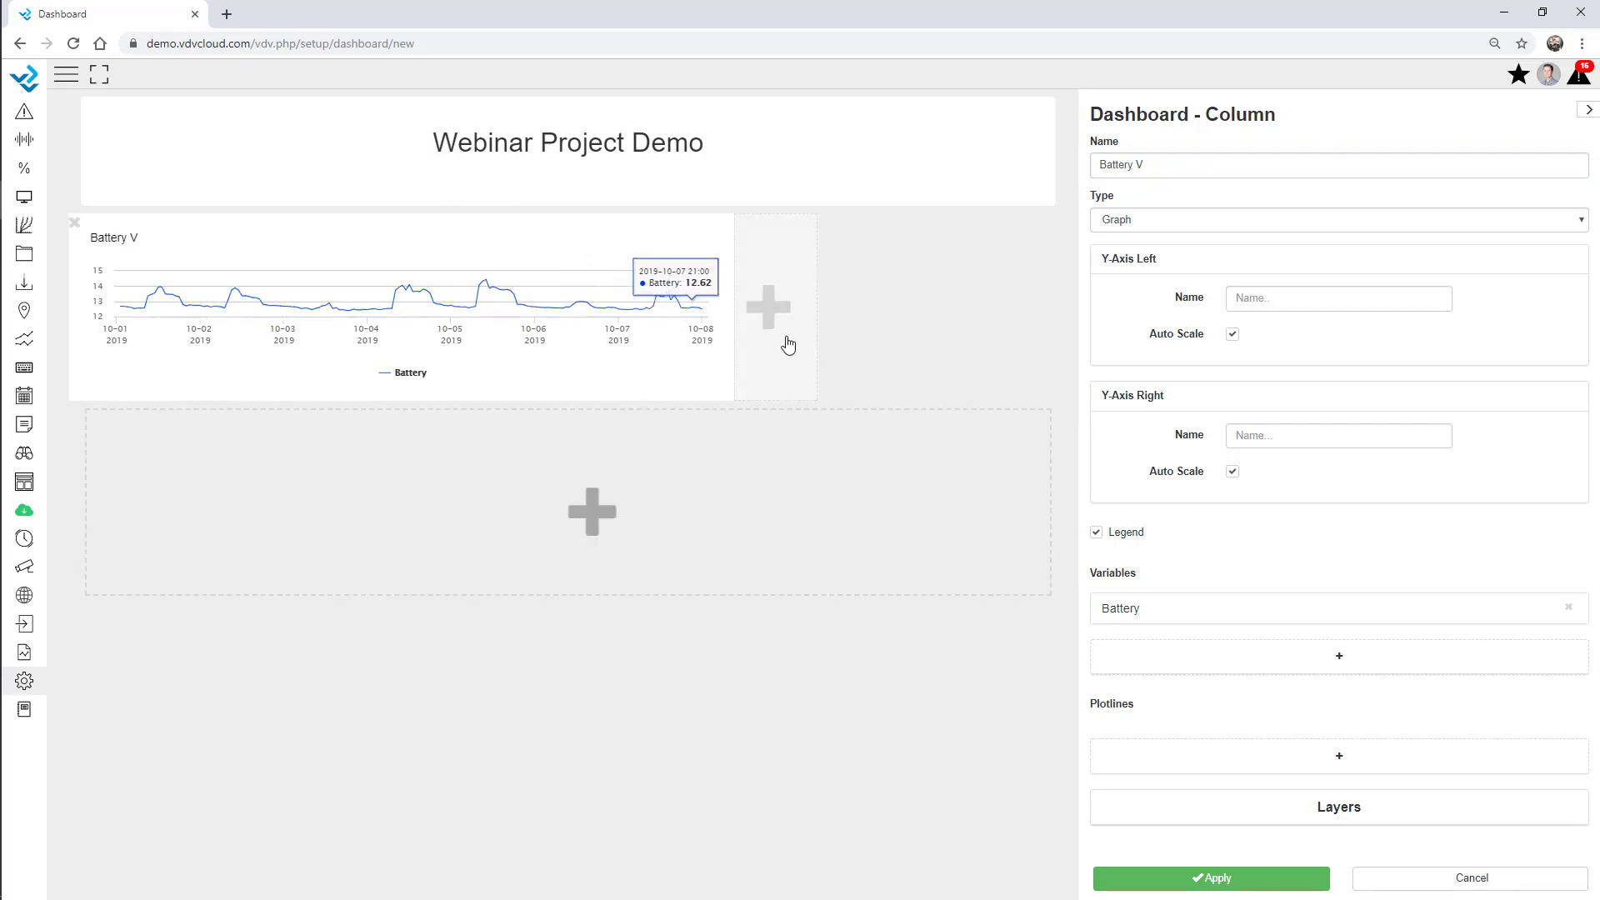
Make the battery graph 333 px tall with its left axis fixed from 10 to 15.
drag(676, 403, 764, 497)
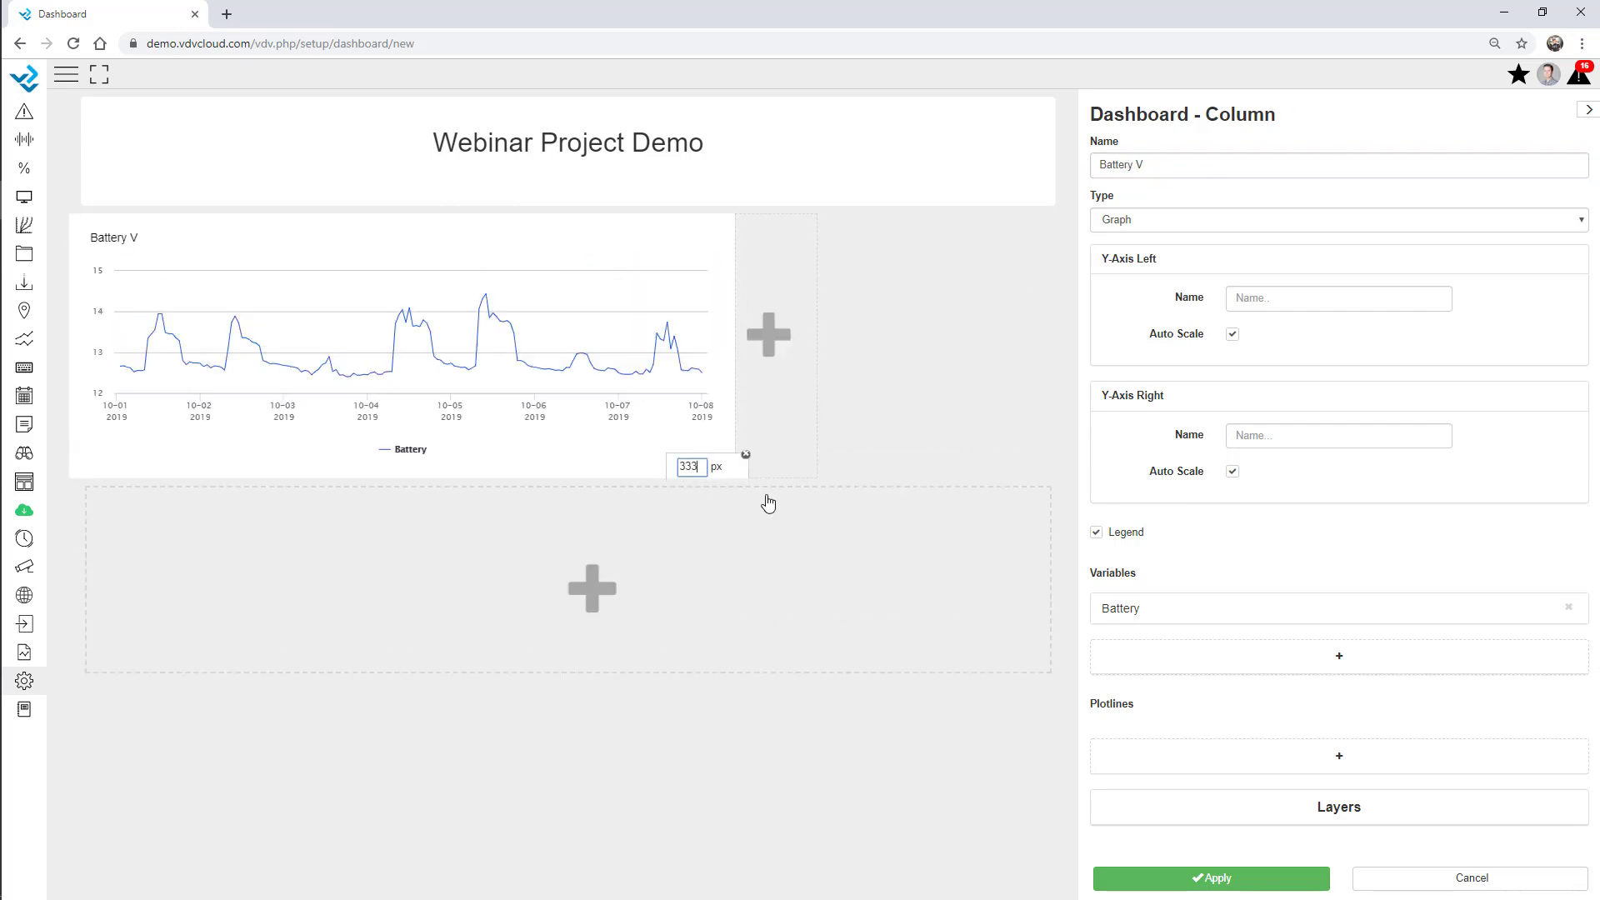
click(1233, 336)
click(1251, 364)
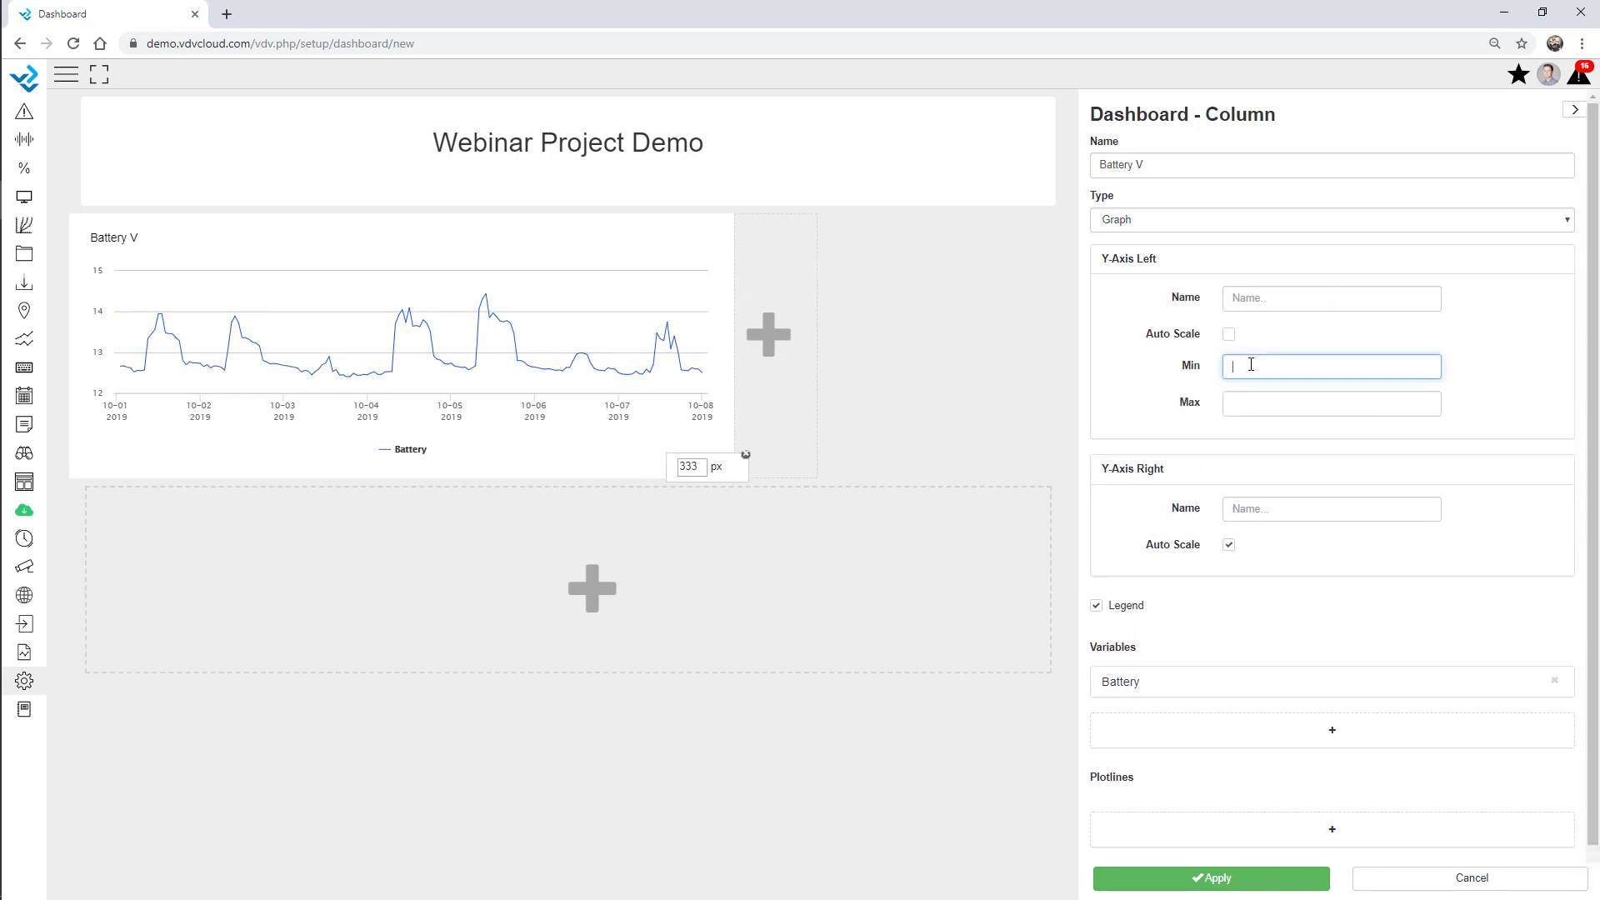
key(Tab)
text(1)
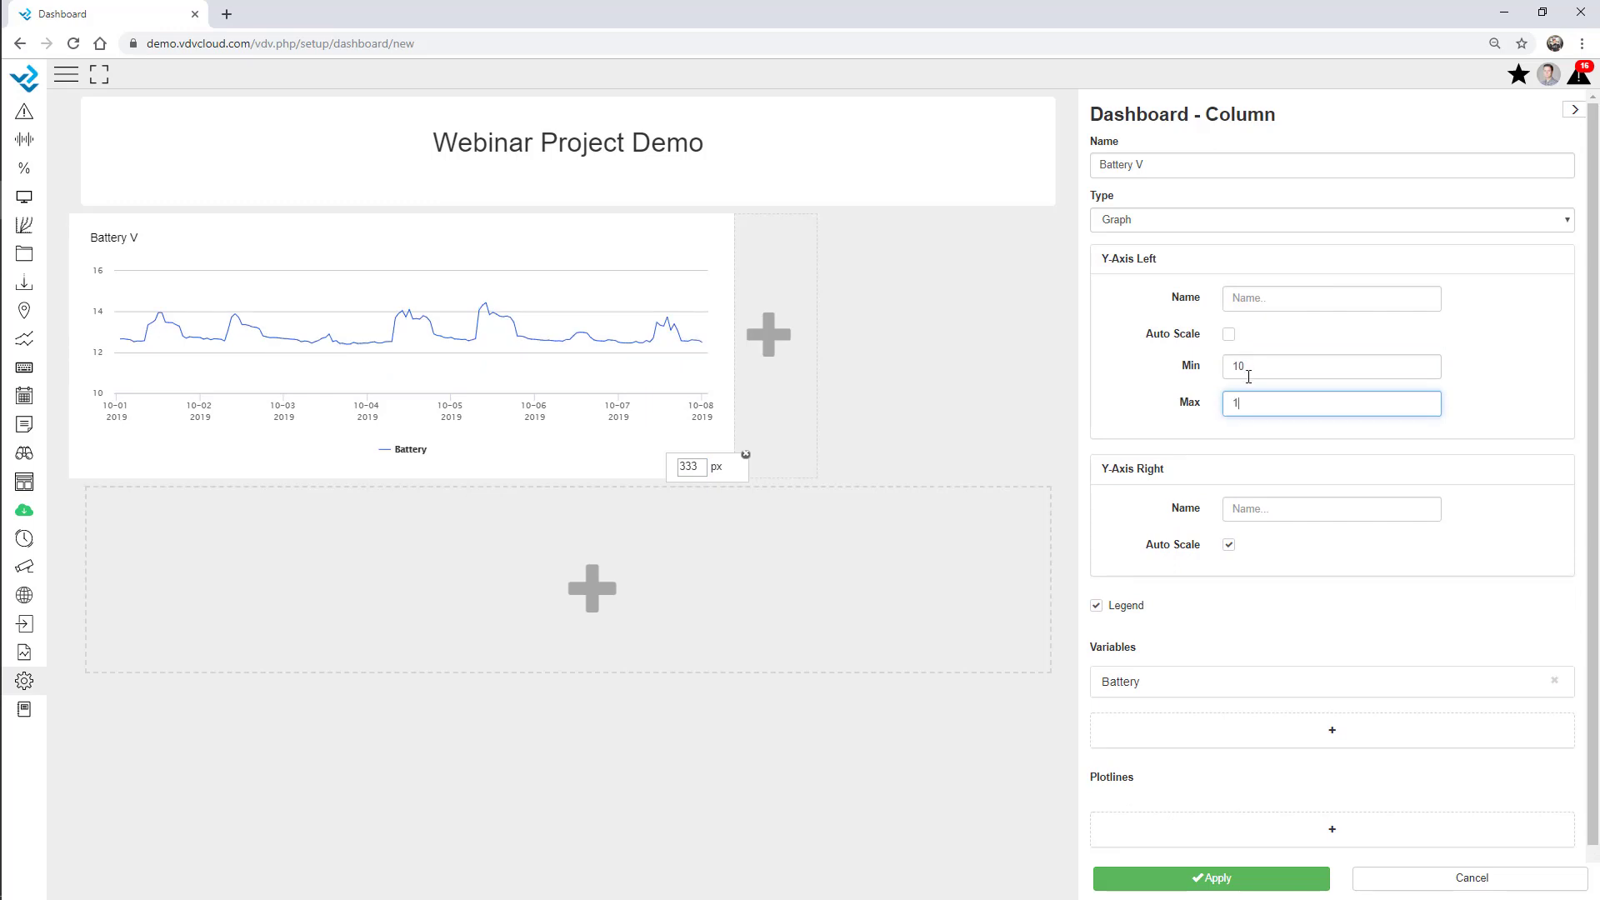
click(1478, 368)
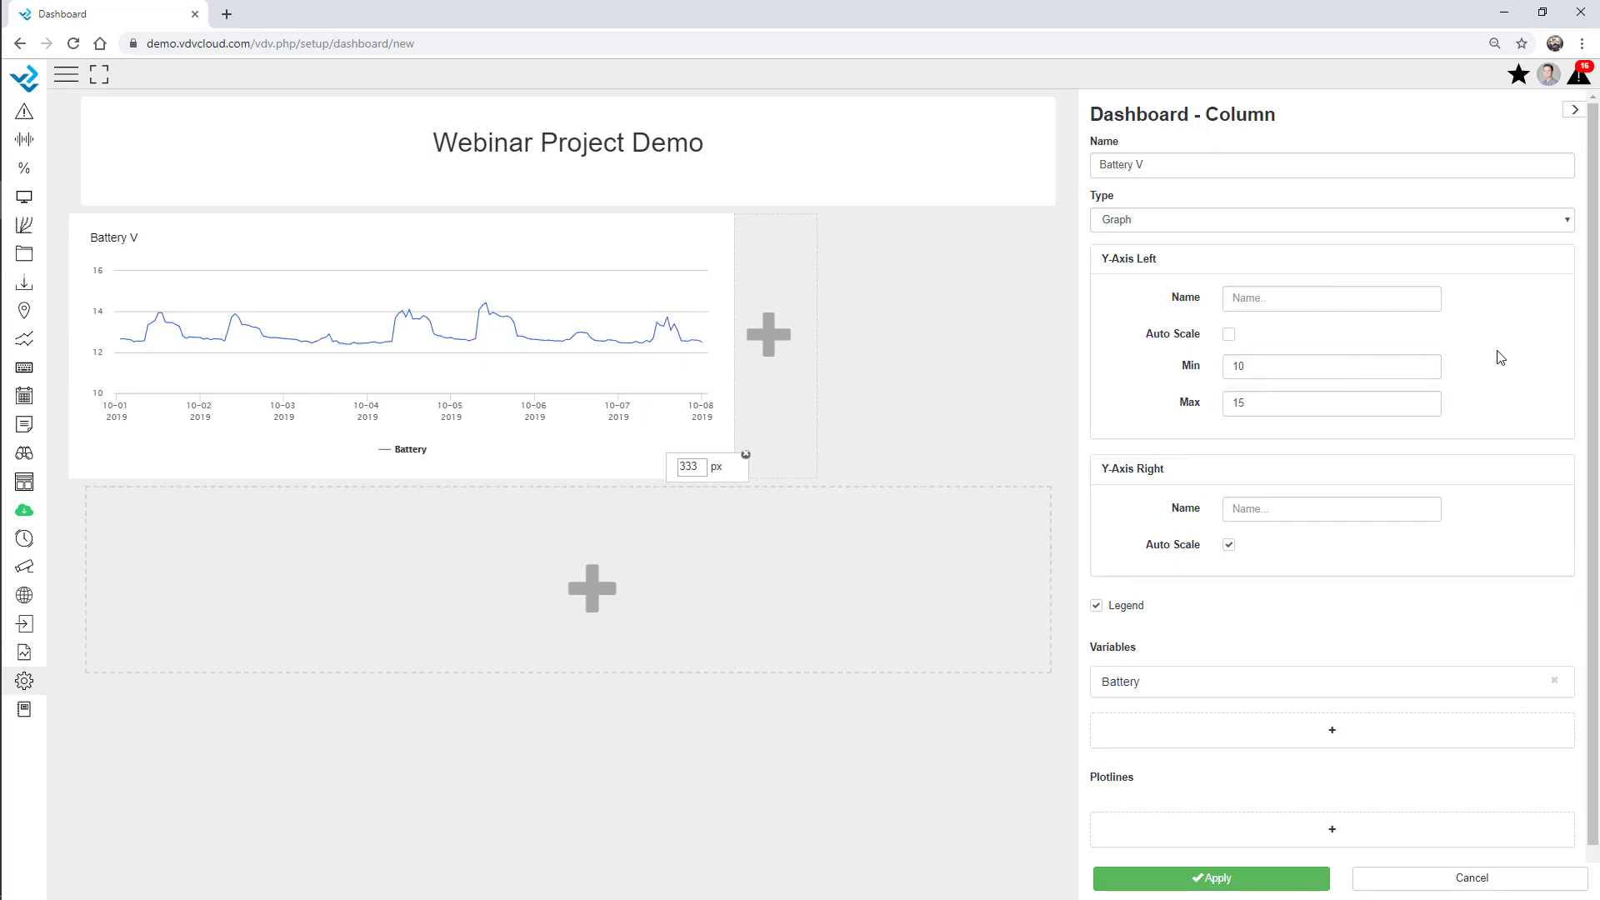
click(772, 363)
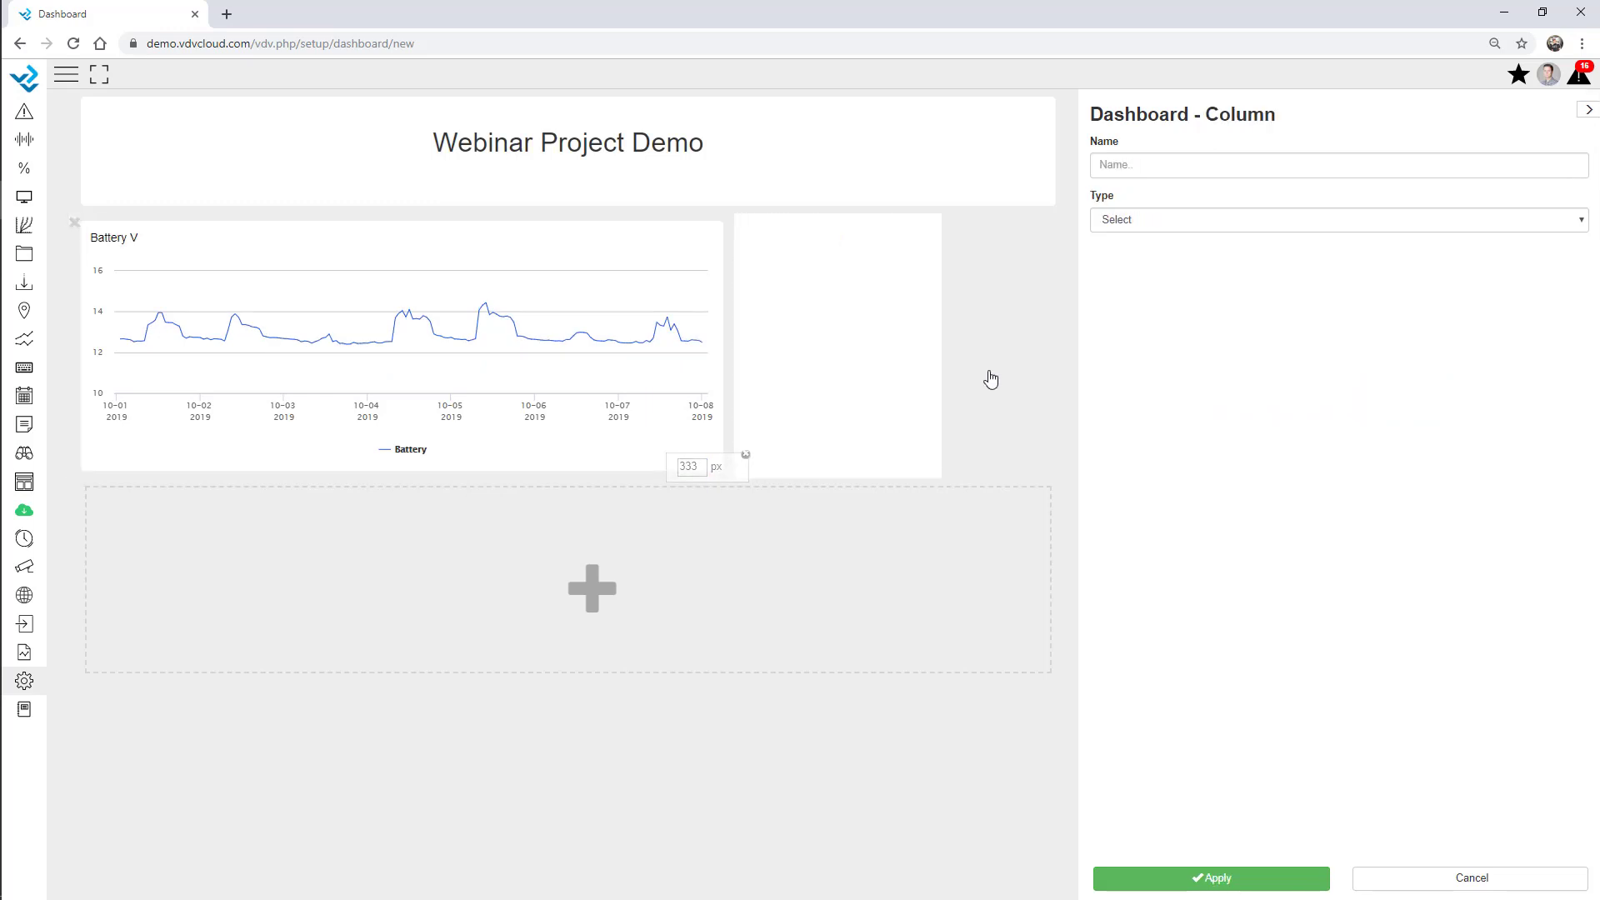
Make the new column a Numeric display of AWS - Webinar Battery (12.6 V), then add another column below.
click(1127, 223)
click(1166, 533)
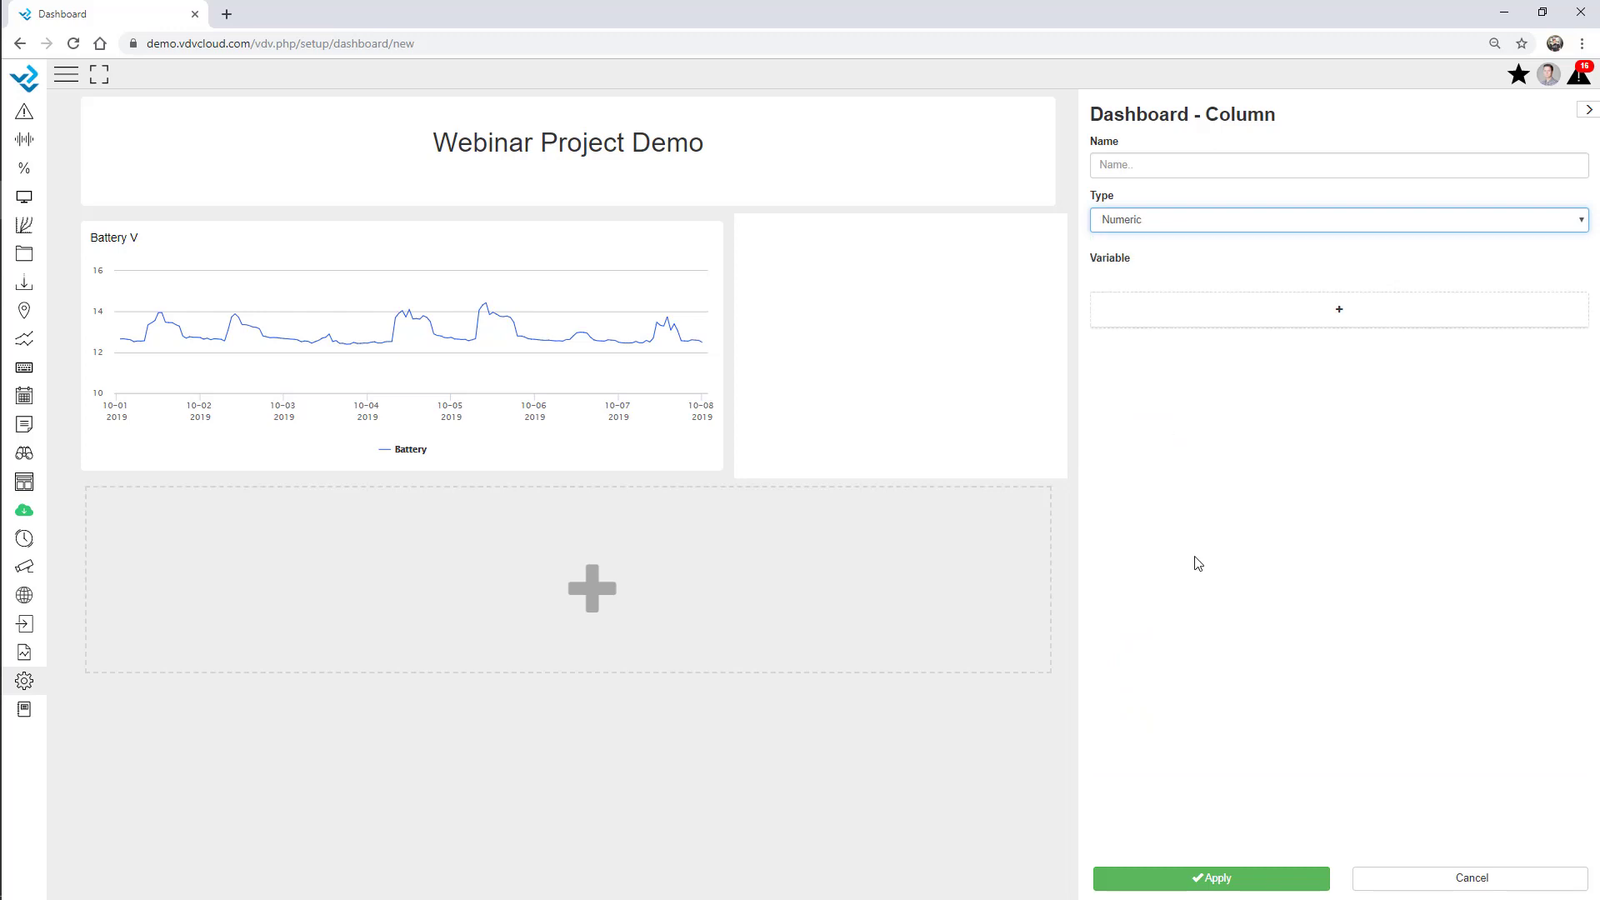
click(1273, 309)
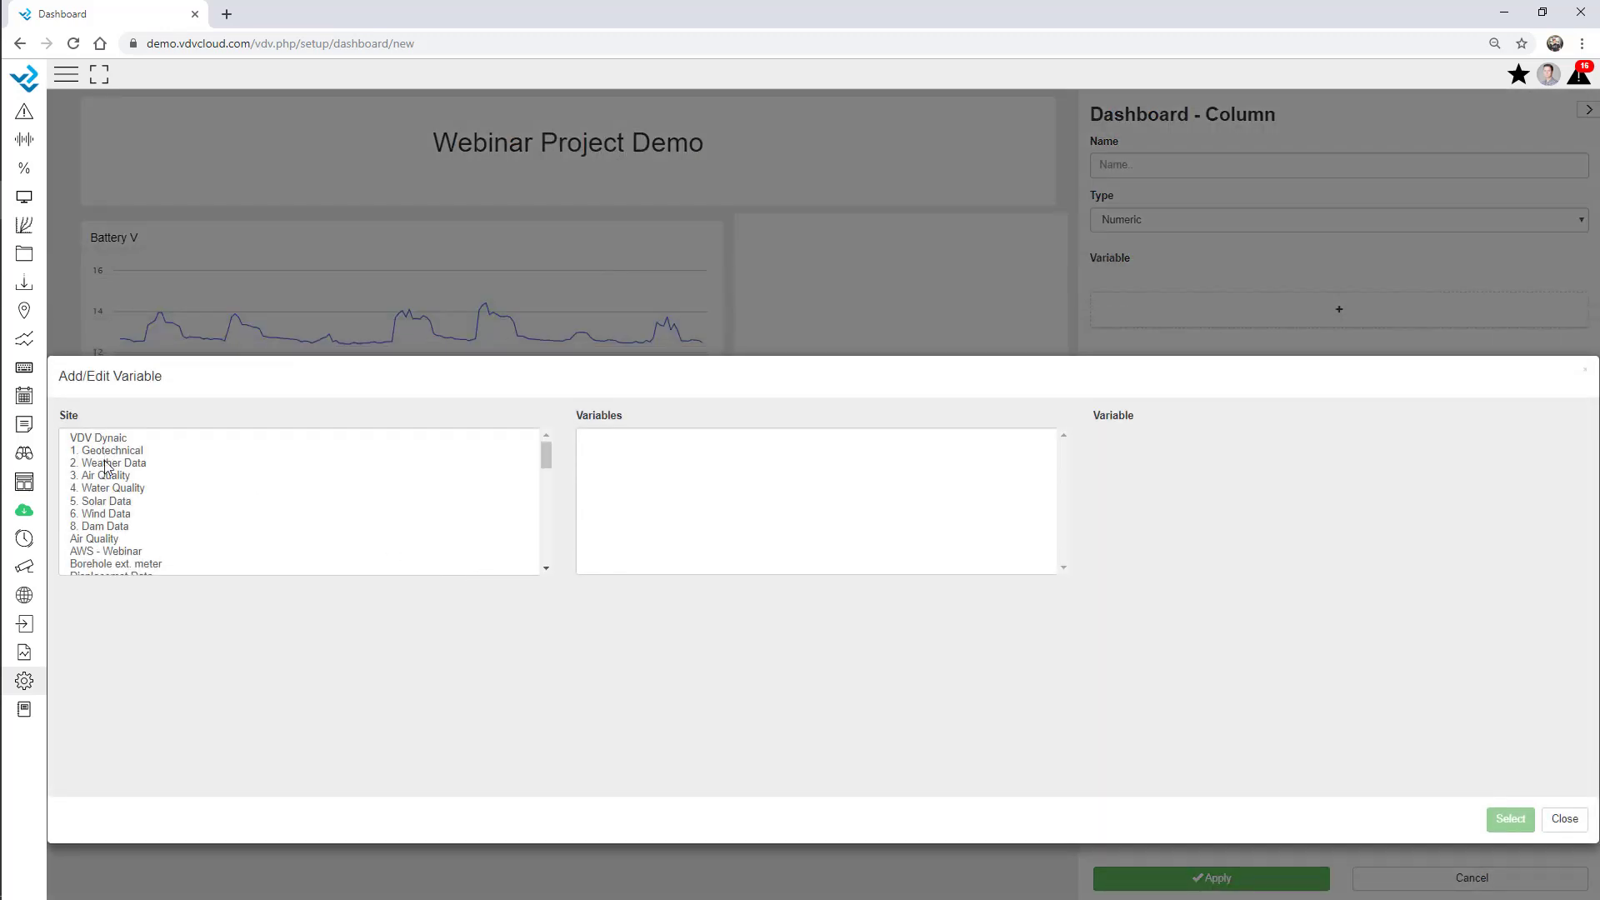
click(112, 489)
click(113, 452)
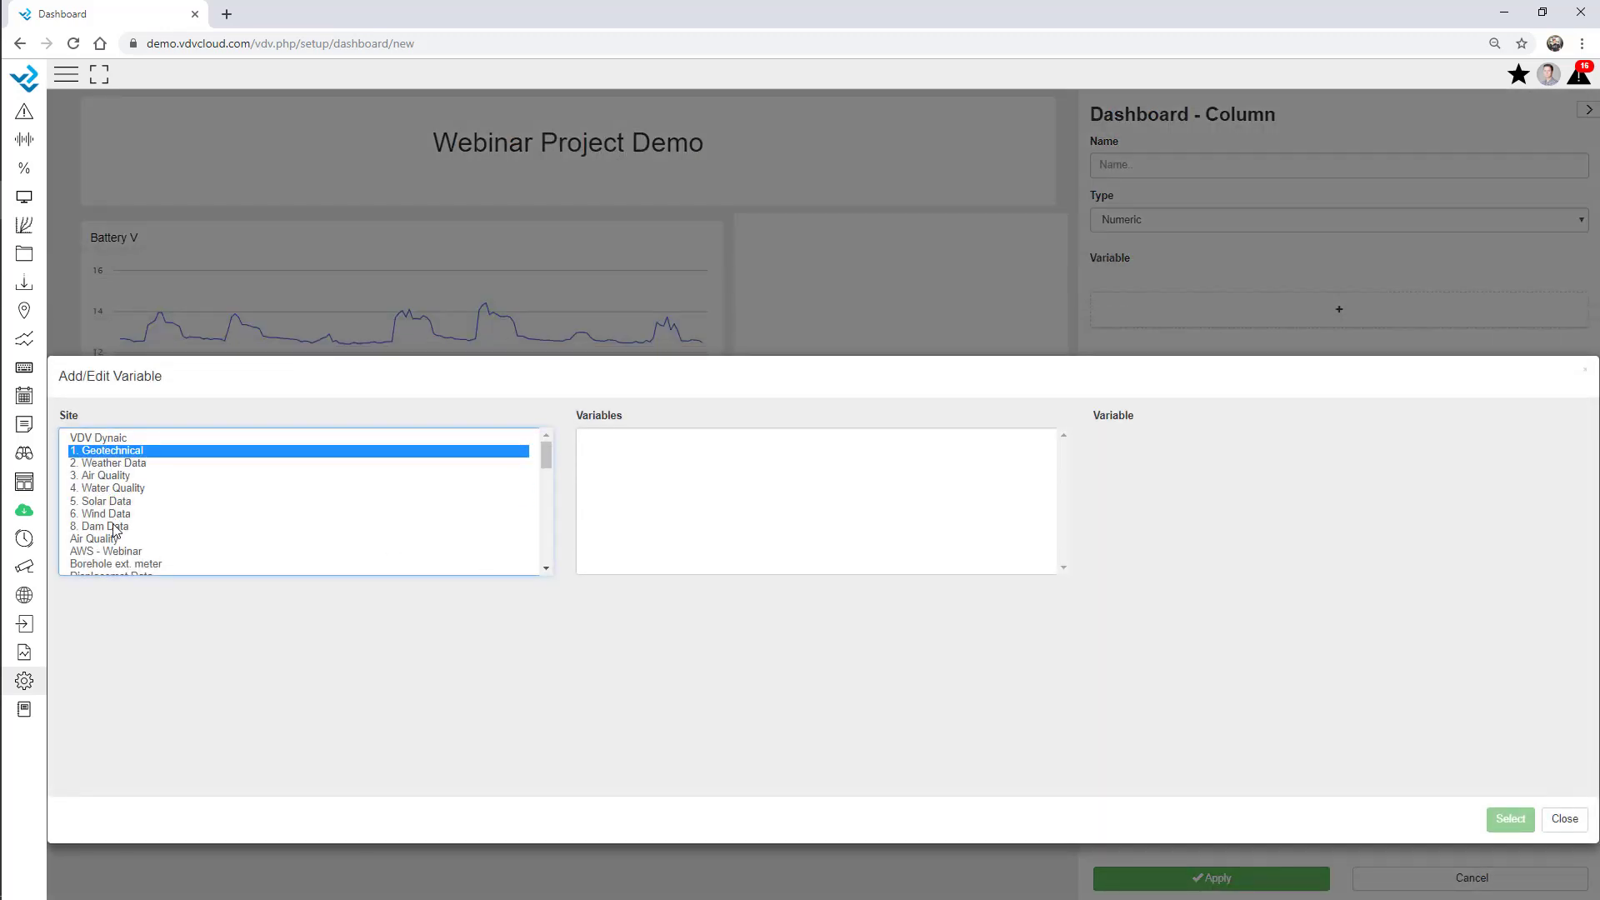
scroll(114, 534, down, 1)
click(107, 469)
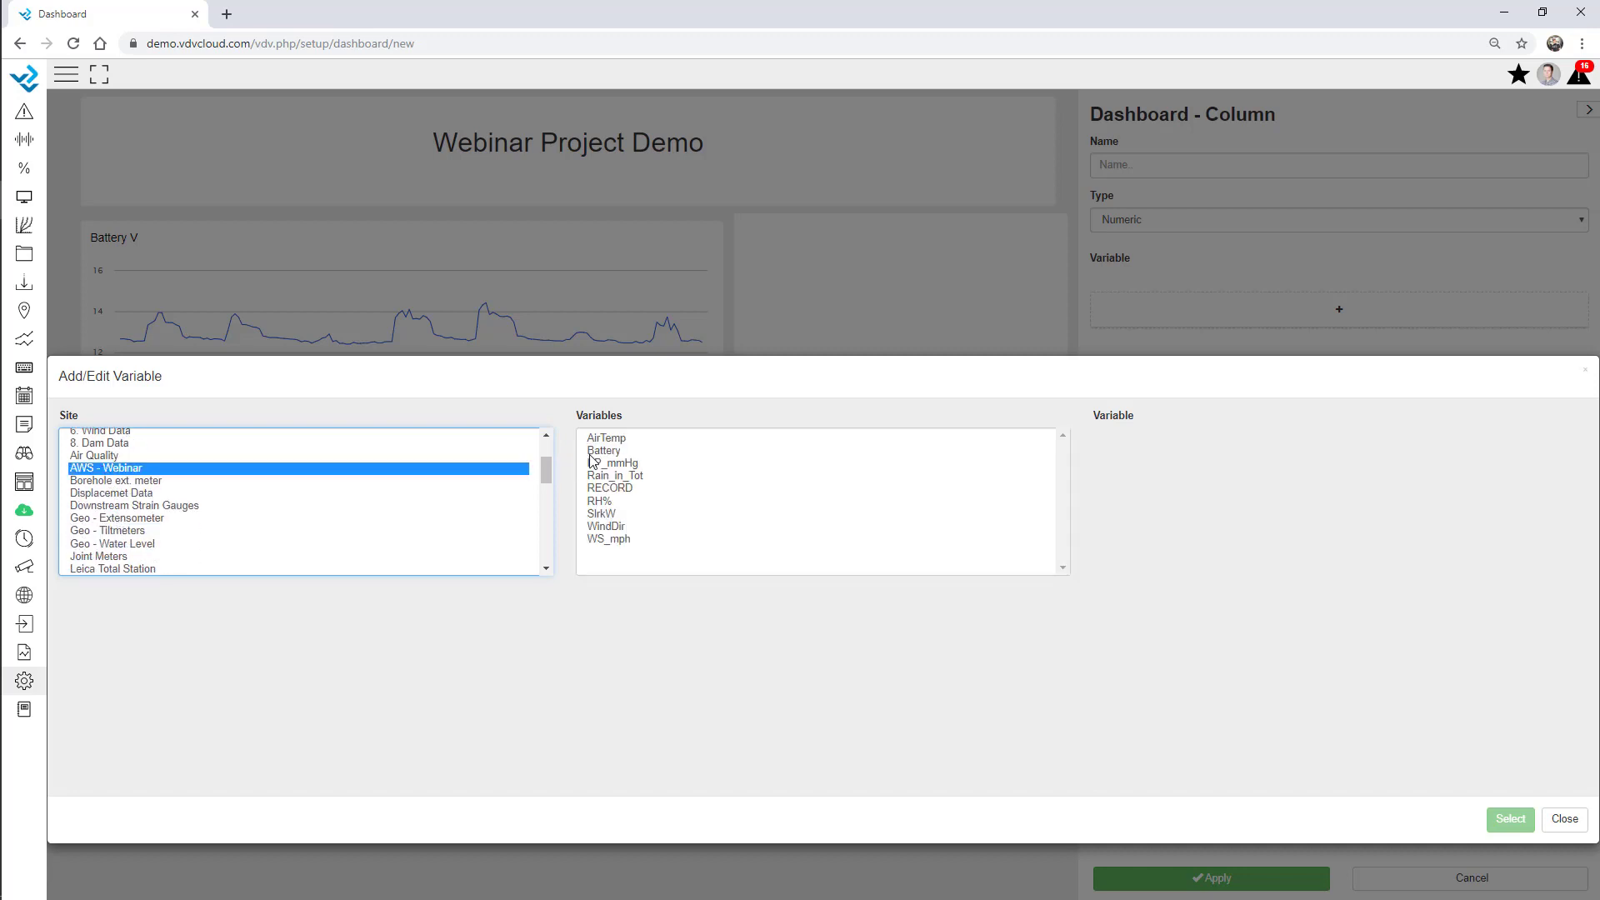
double_click(604, 455)
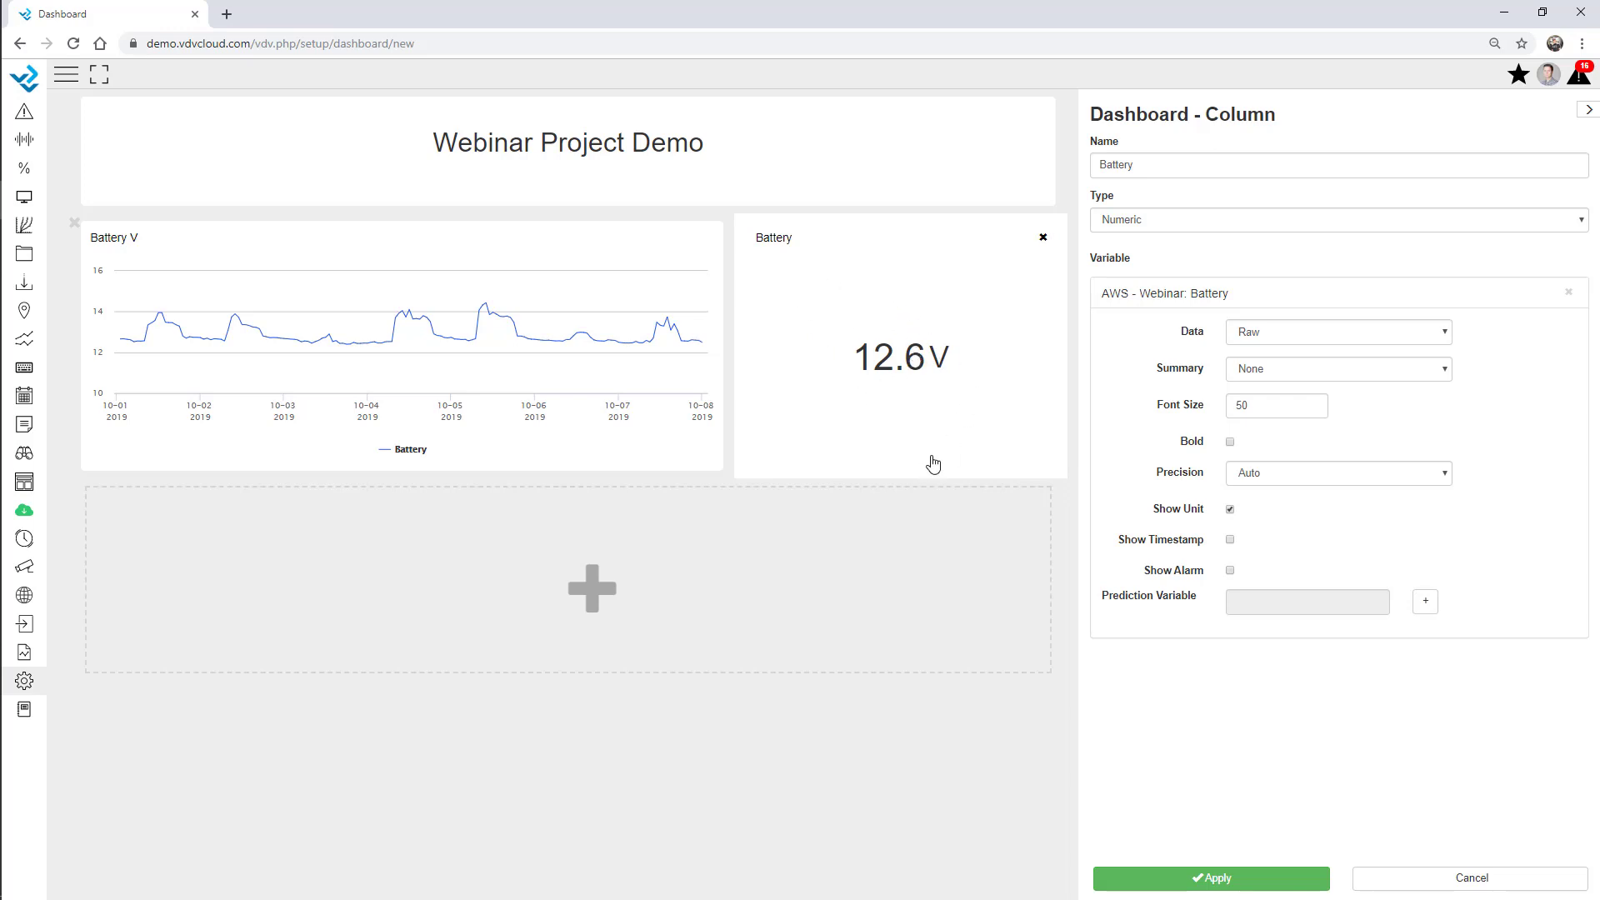
click(528, 606)
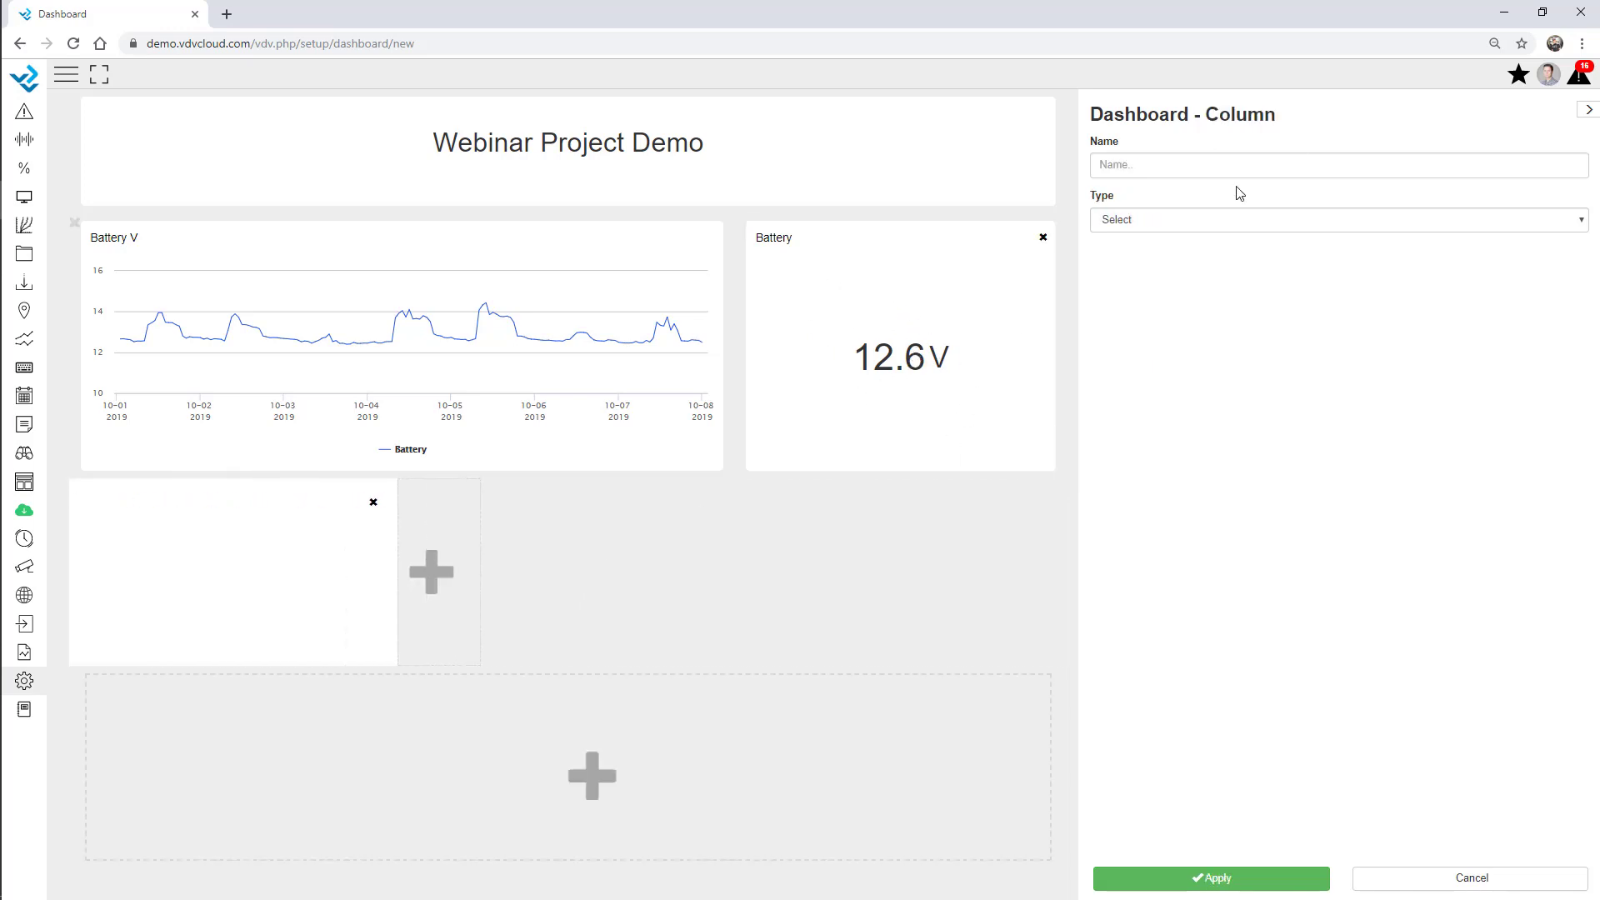
click(1212, 222)
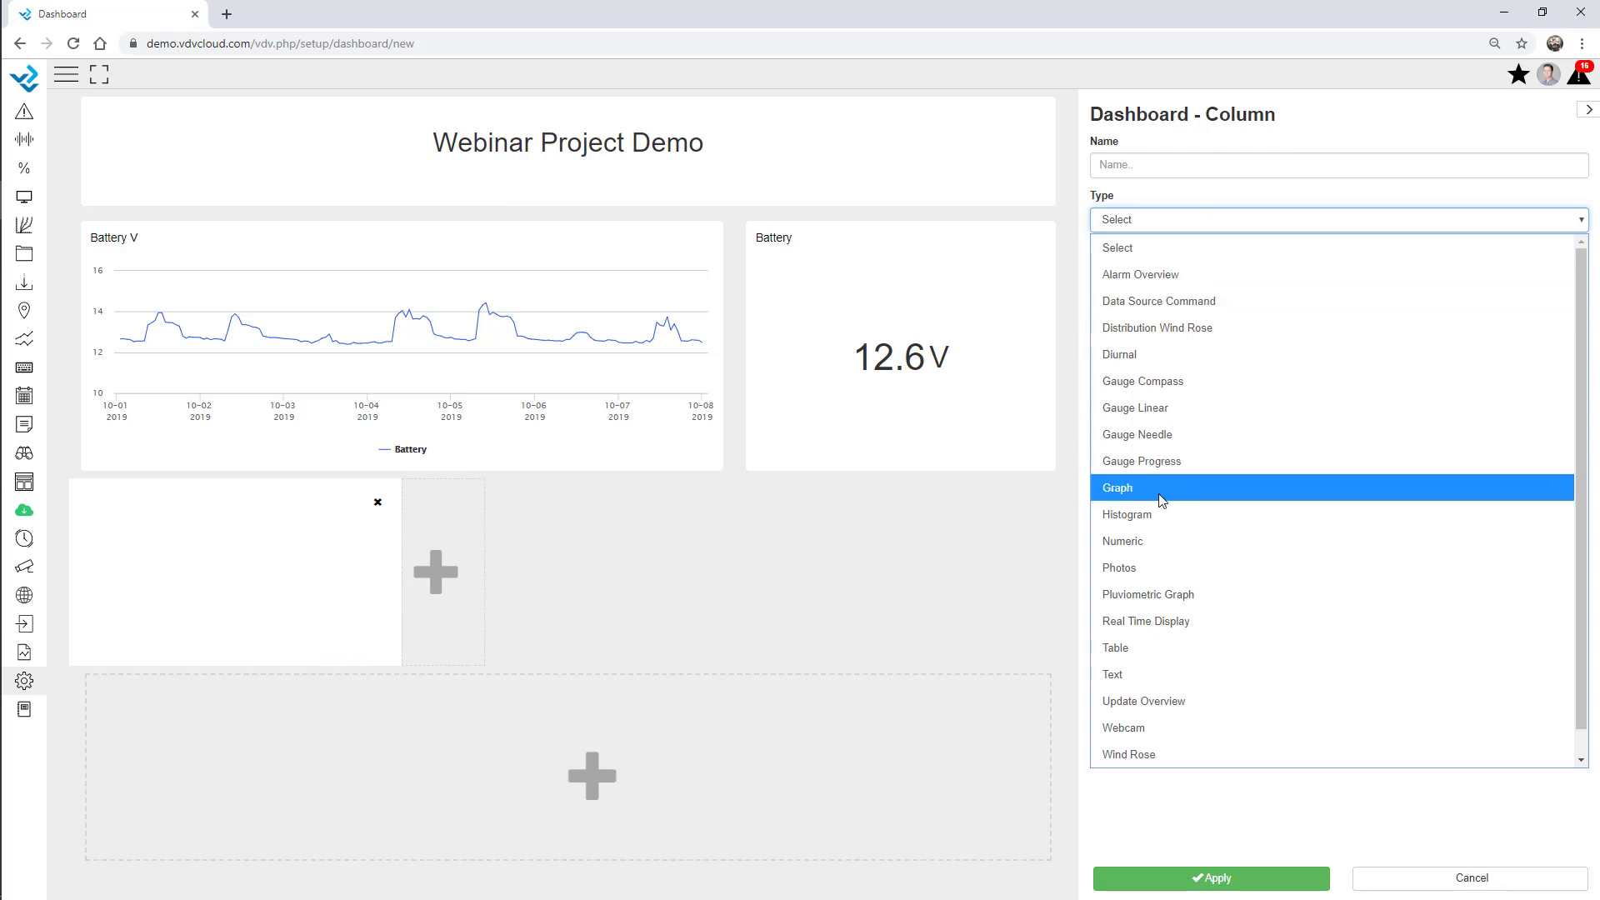
Make the new column a compass gauge showing WindDir.
click(1153, 382)
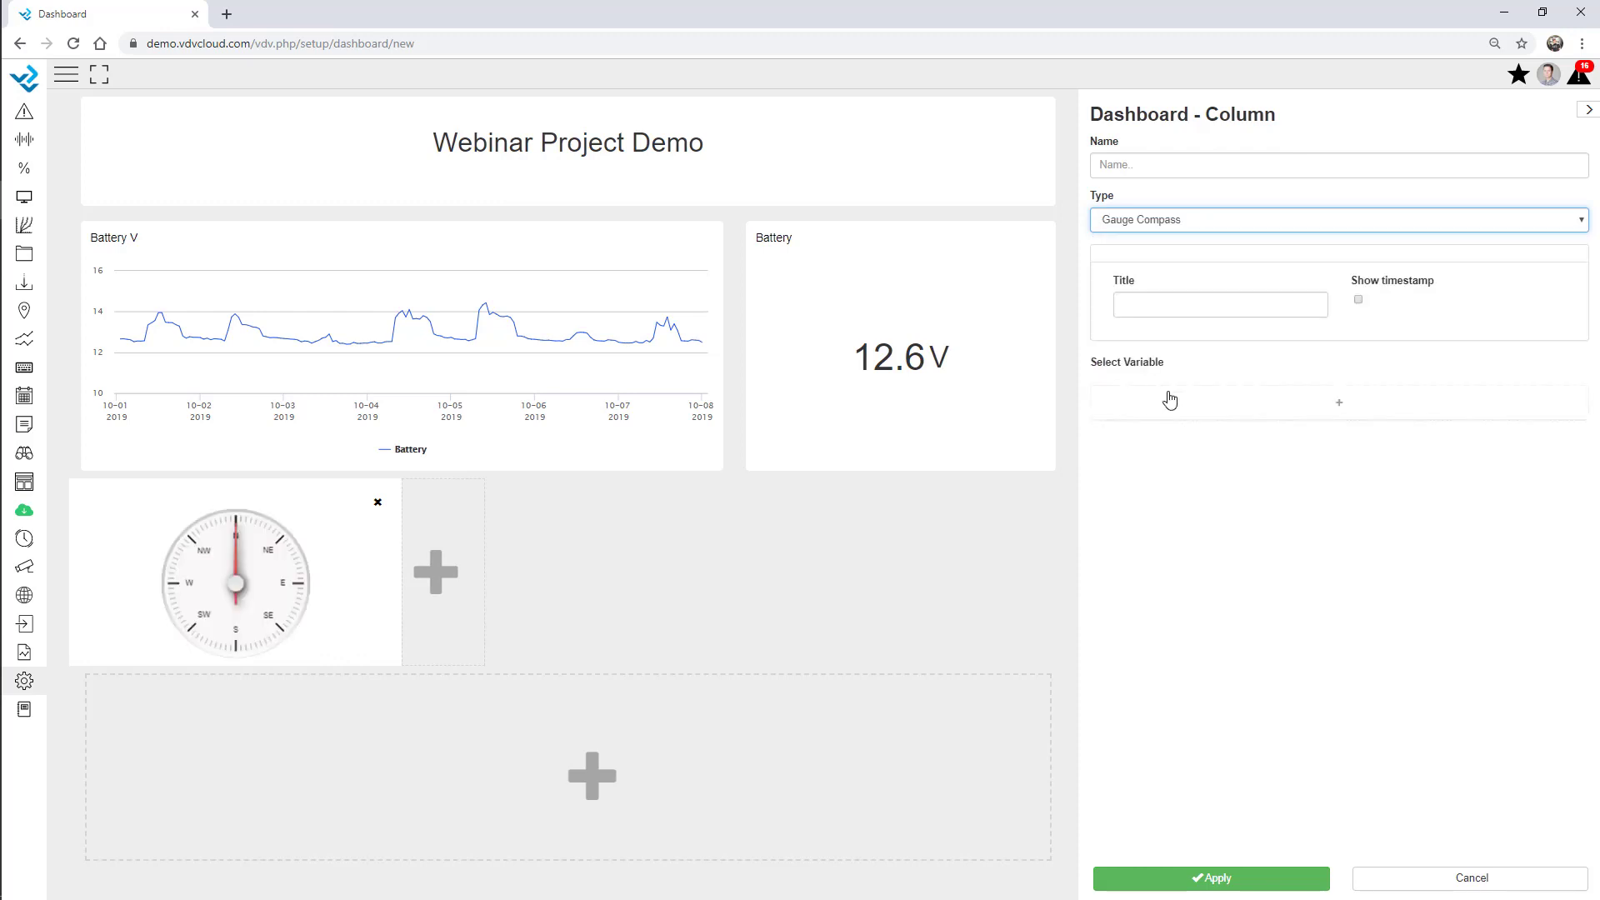
click(1268, 407)
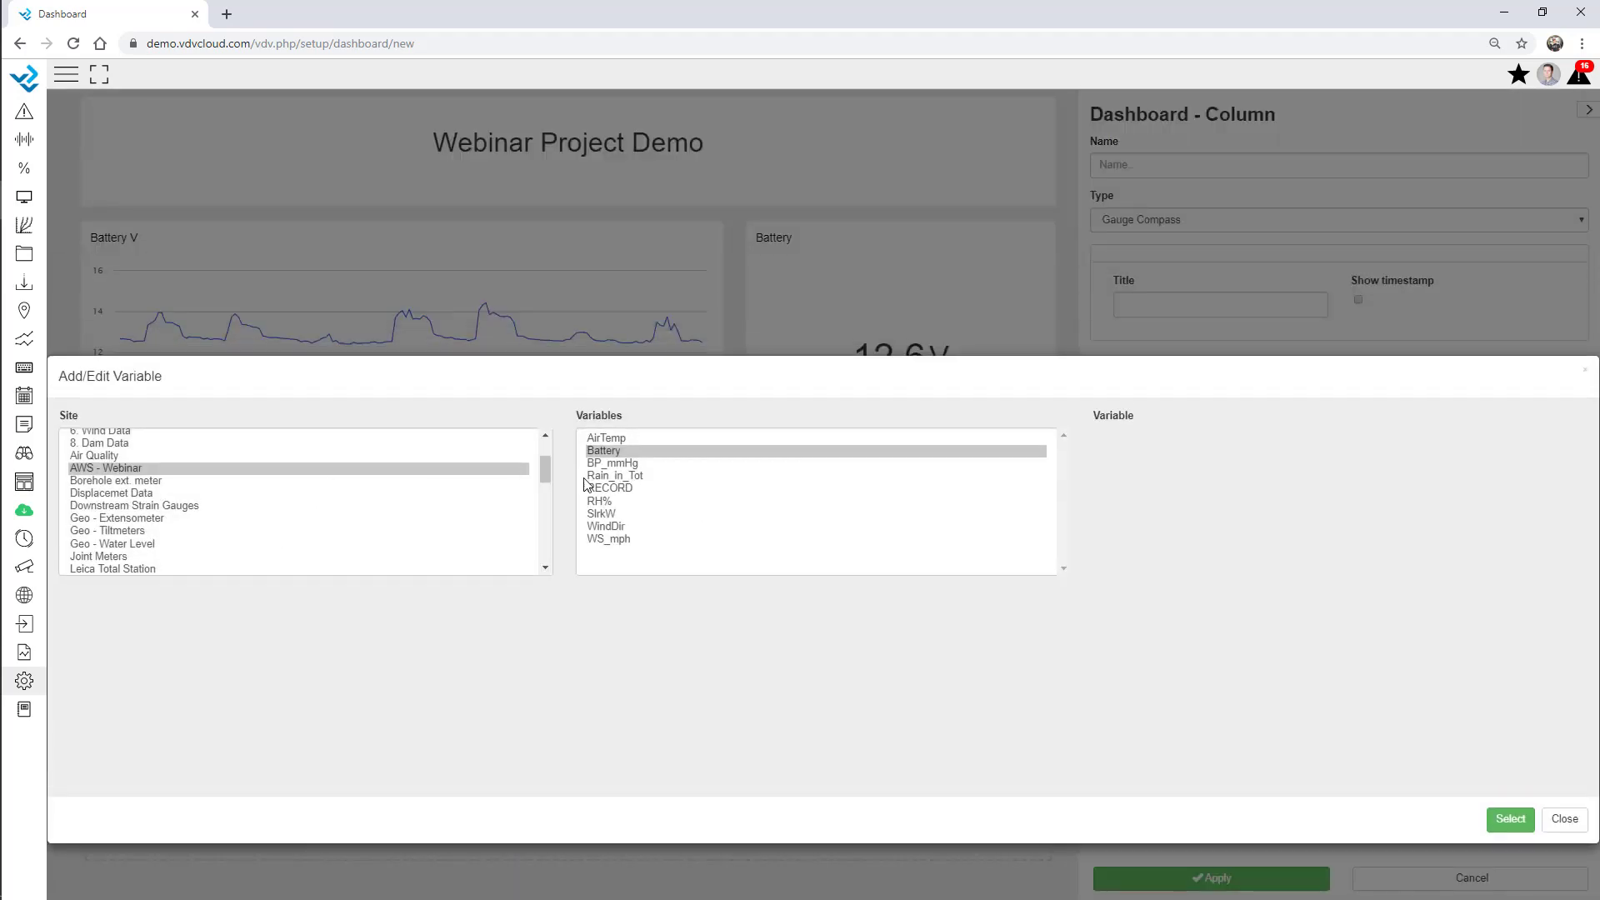
double_click(617, 527)
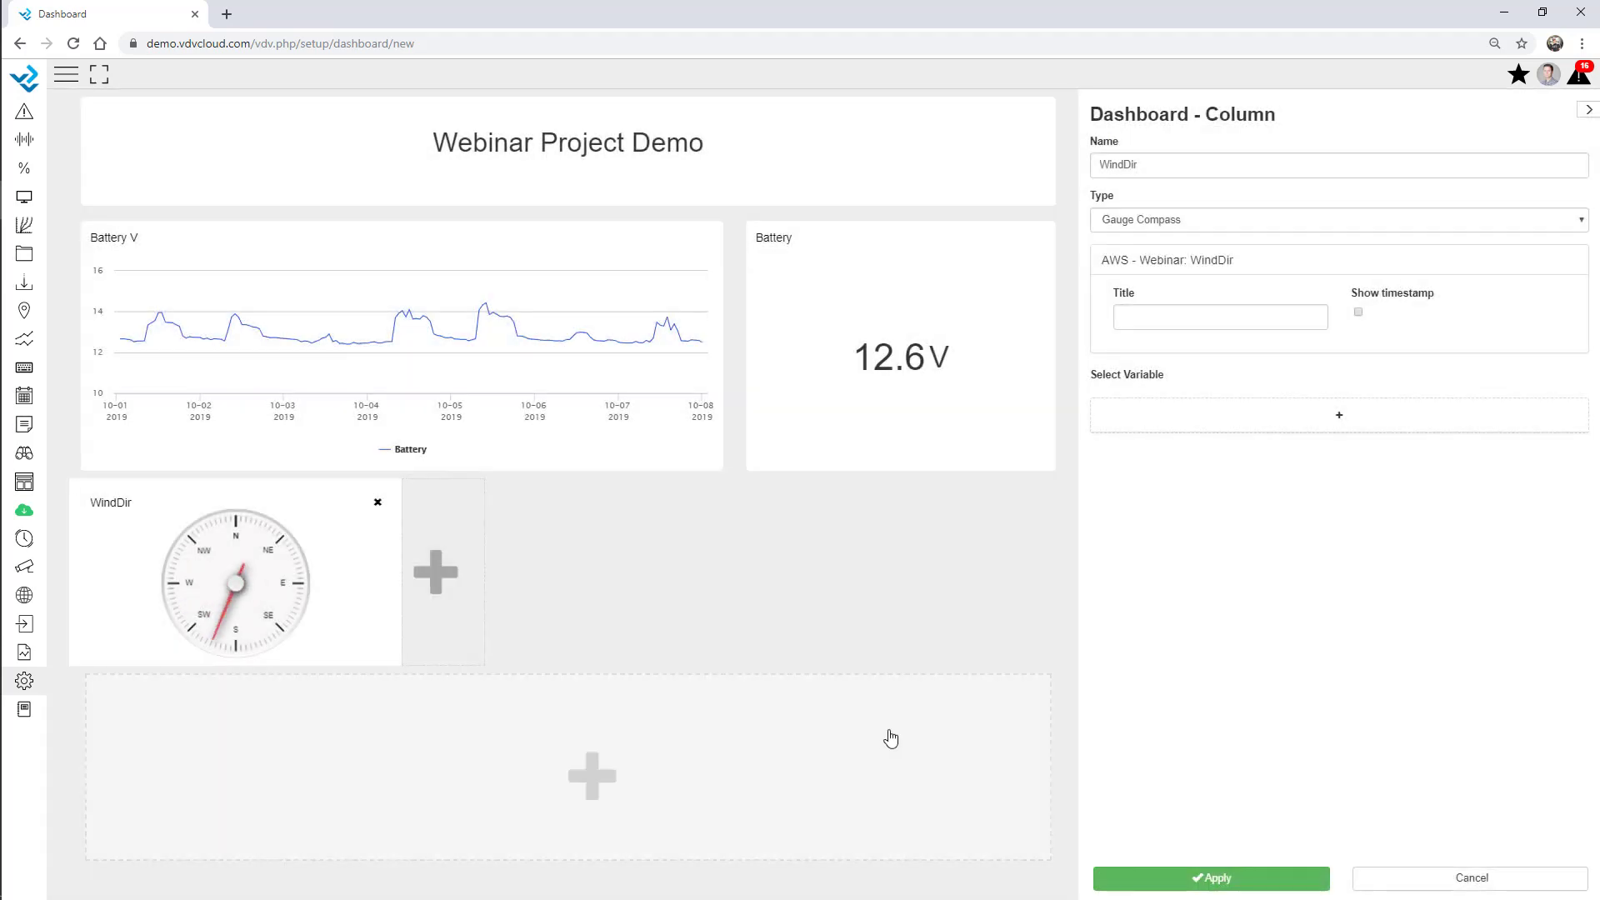
click(469, 593)
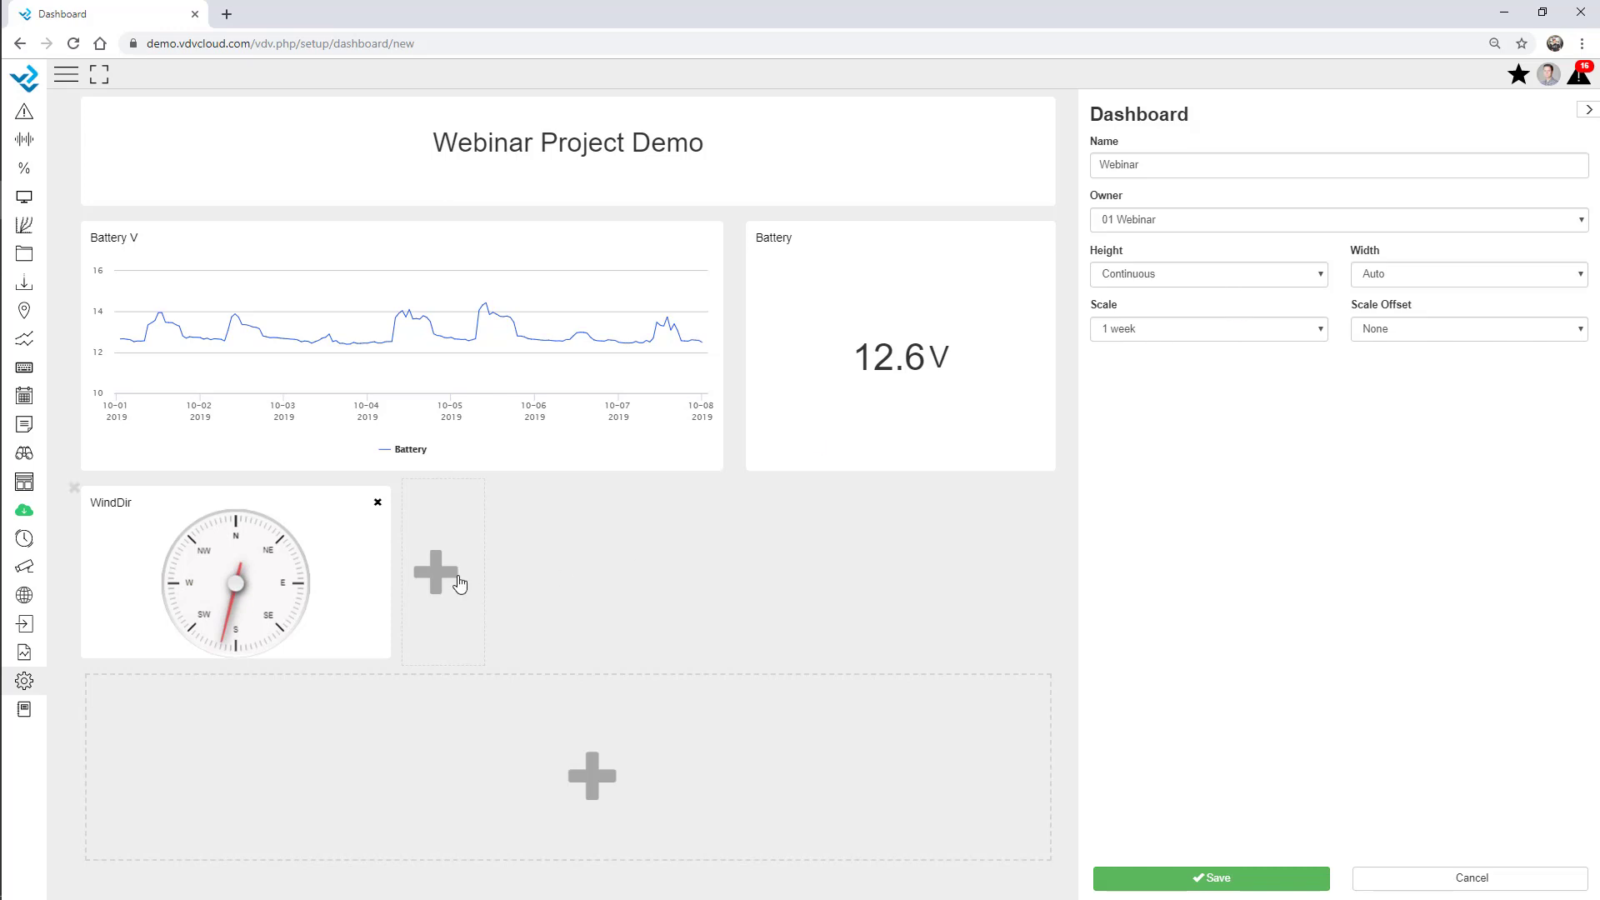
Add a needle gauge column for WS_mph wind speed and select its maximum value.
click(419, 568)
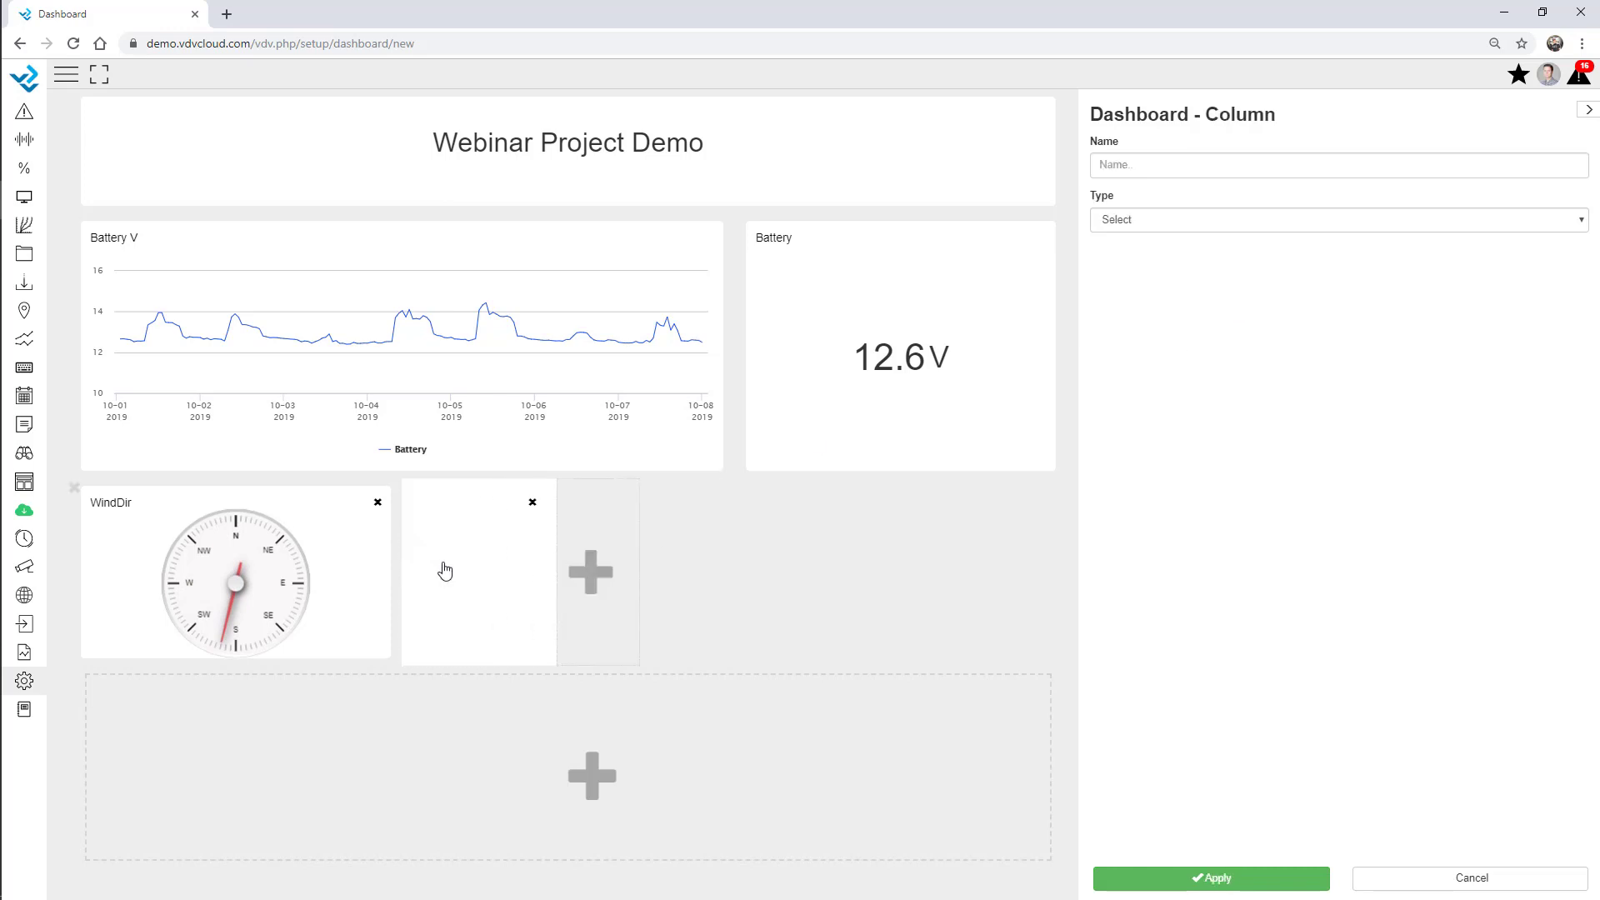
click(1144, 223)
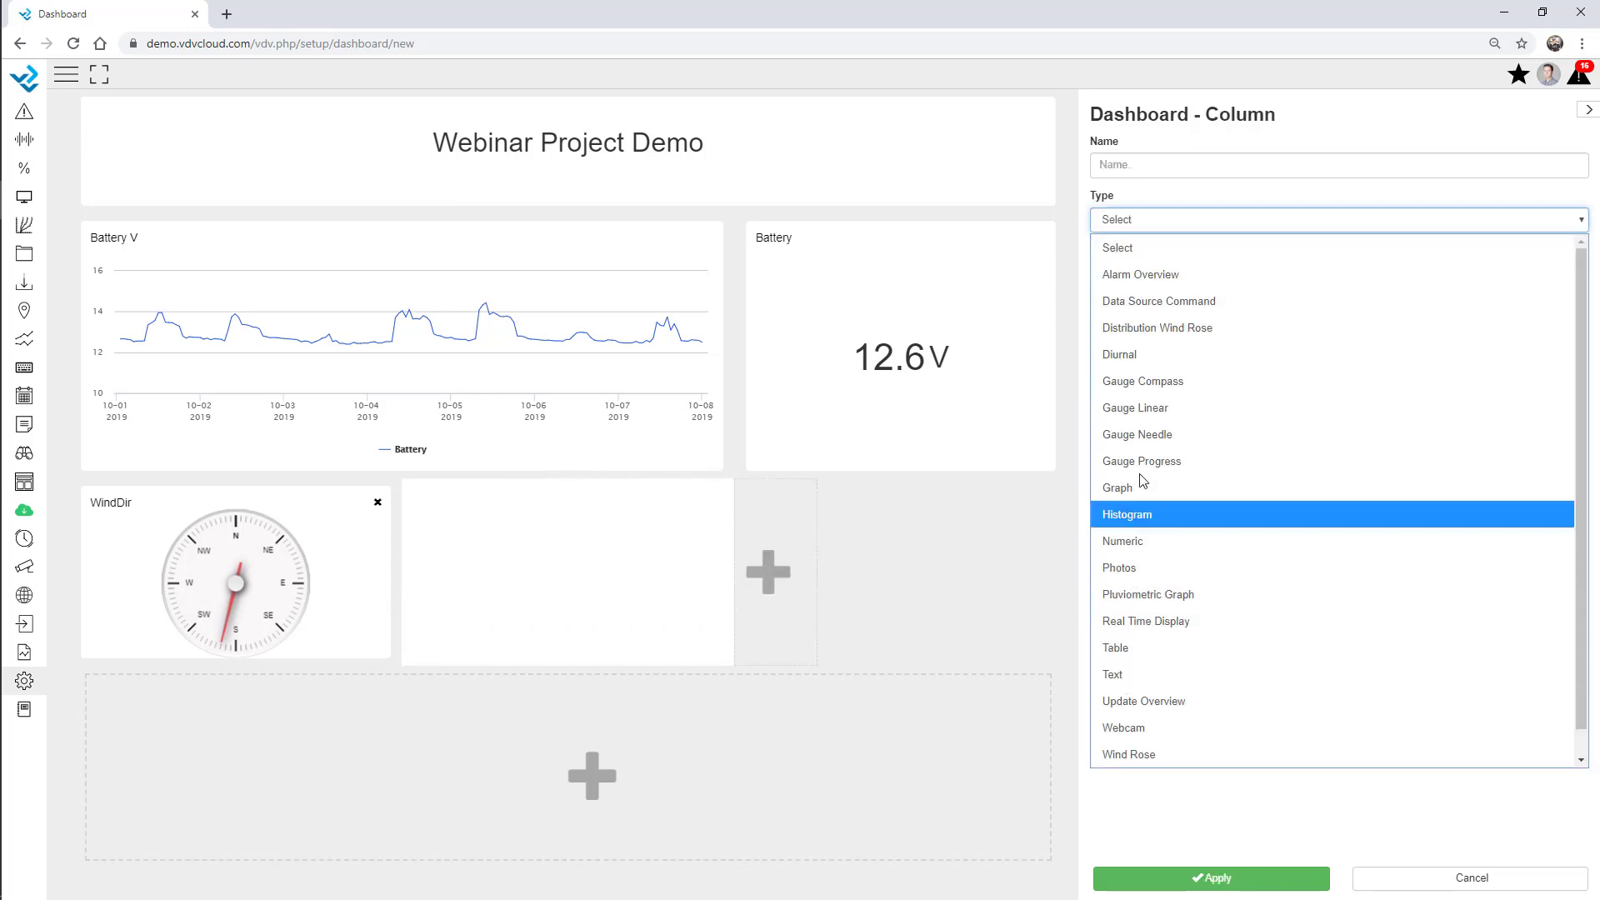
click(1167, 435)
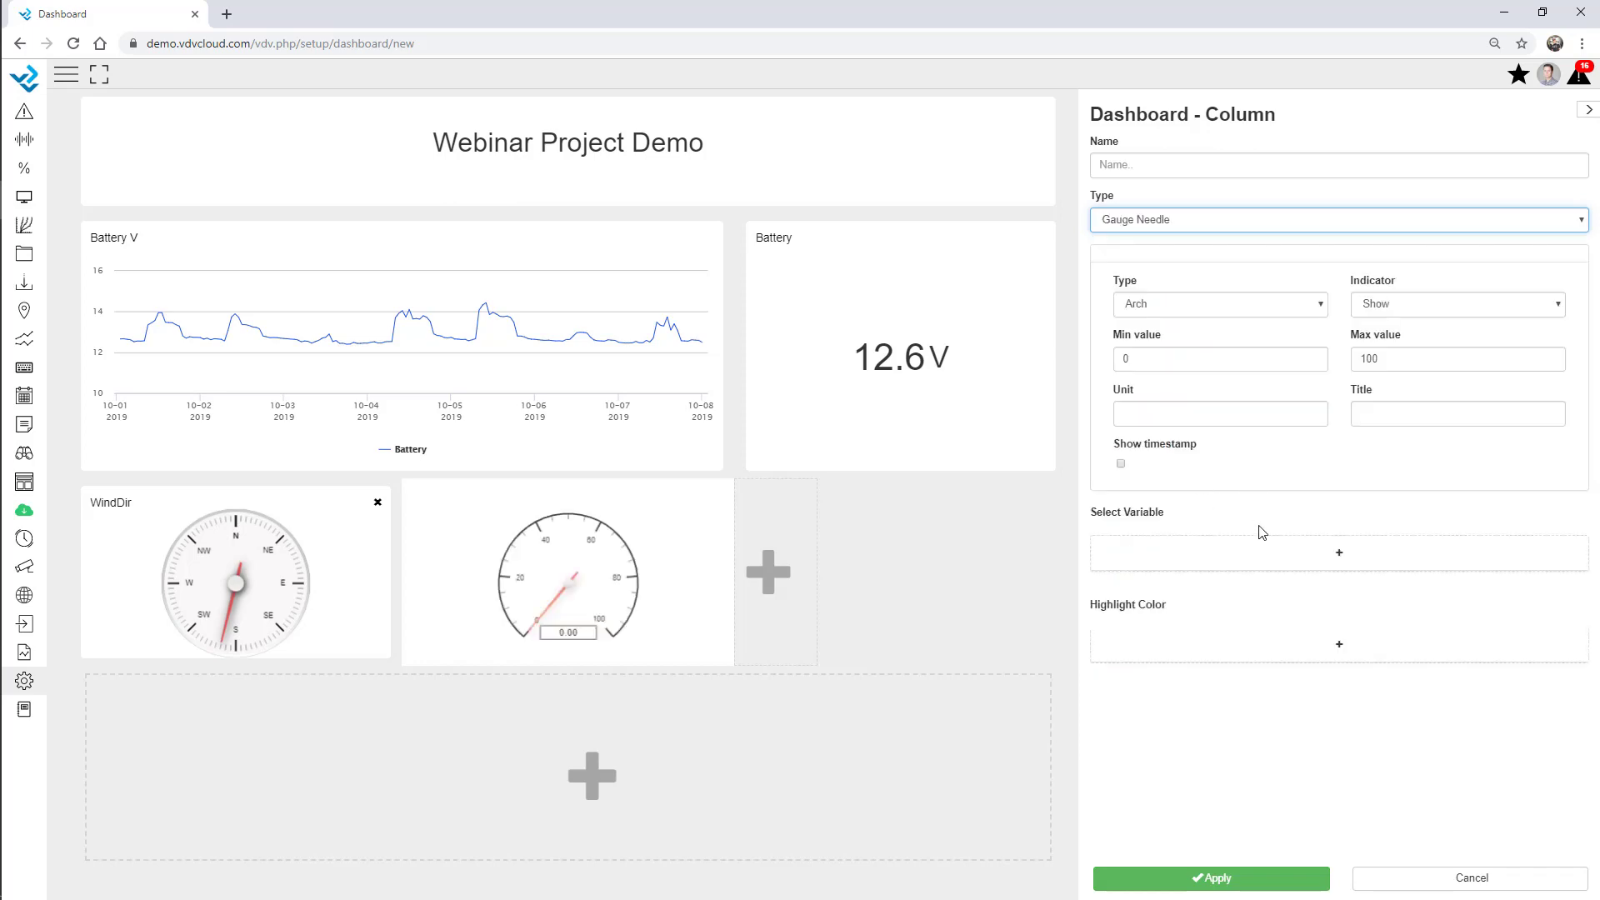
click(1098, 558)
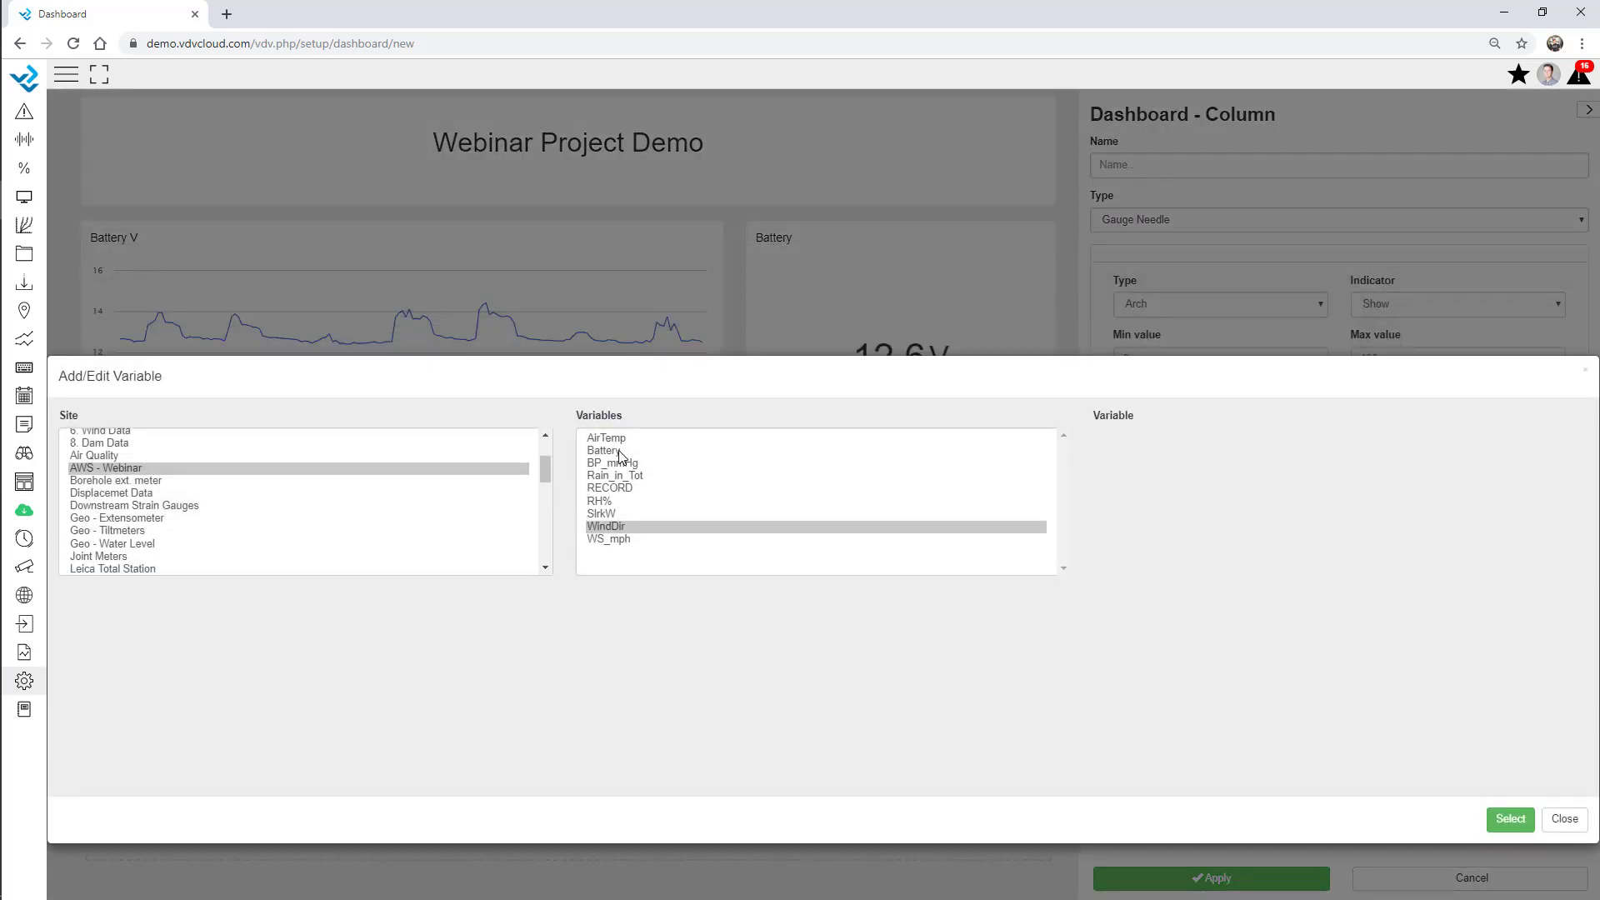
double_click(620, 540)
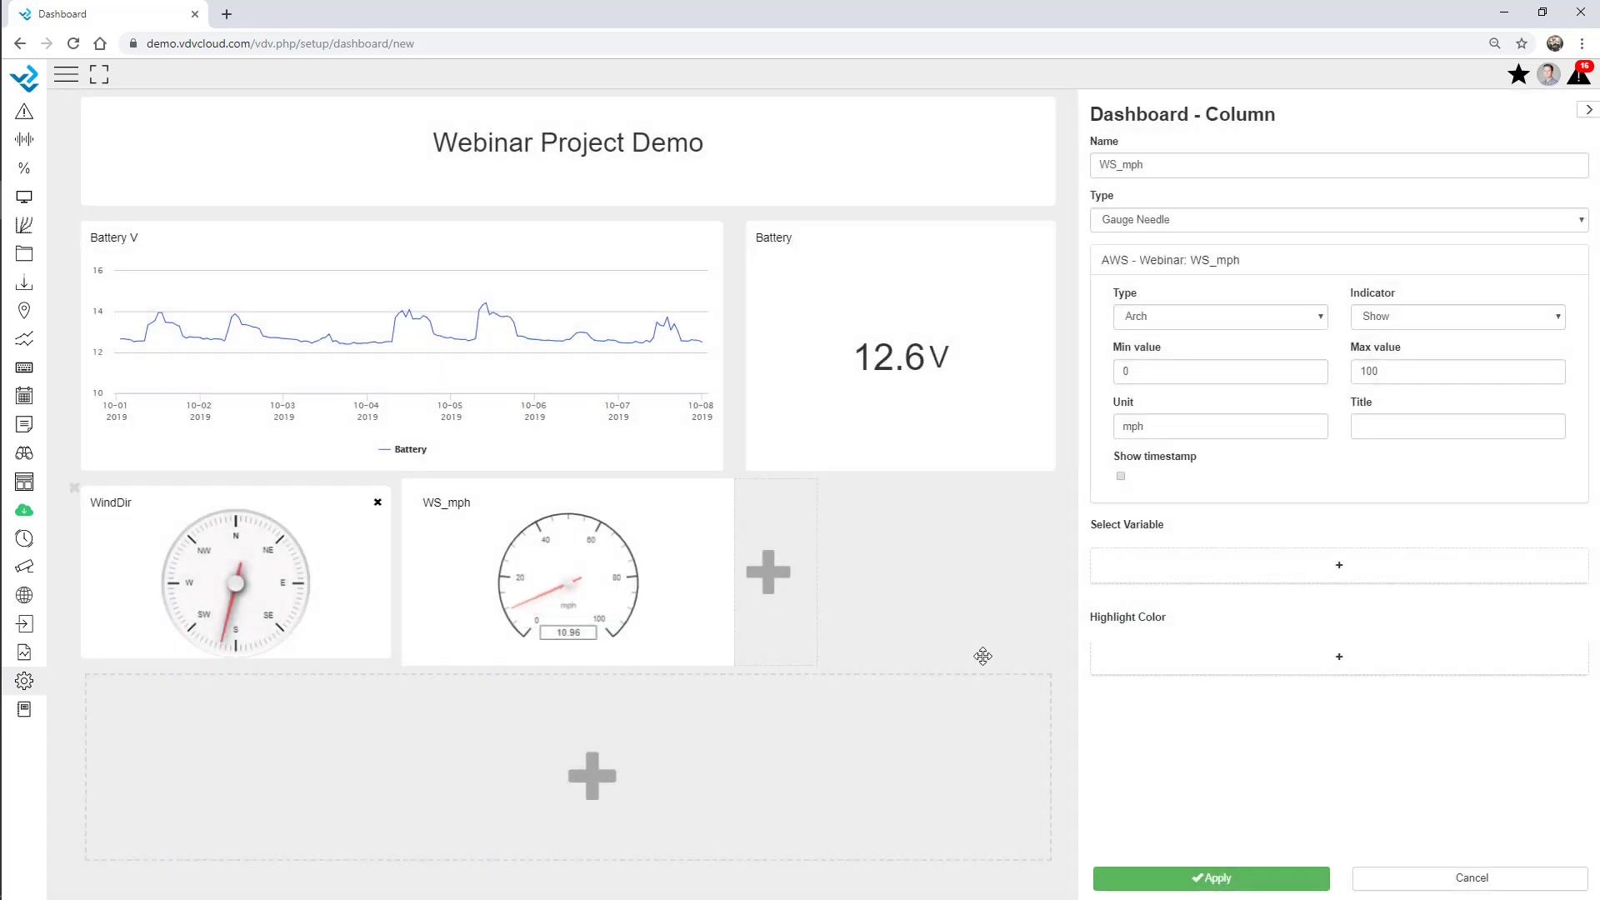
double_click(1387, 369)
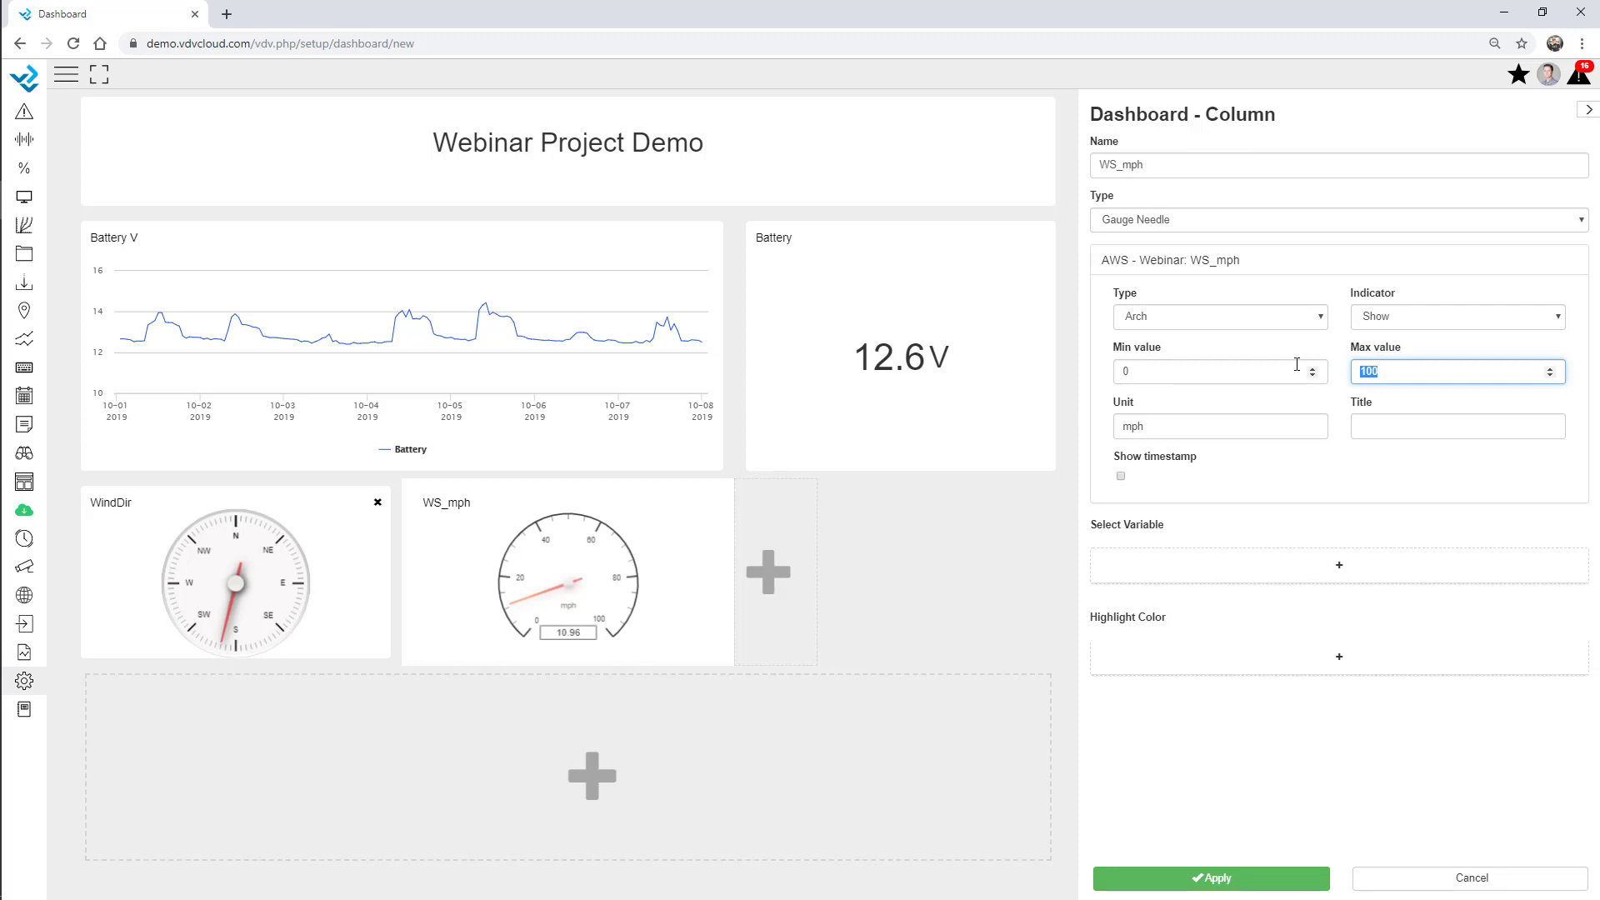
Set the WS_mph gauge maximum to 25 and add a green 0–5 highlight band.
text(25)
click(1336, 304)
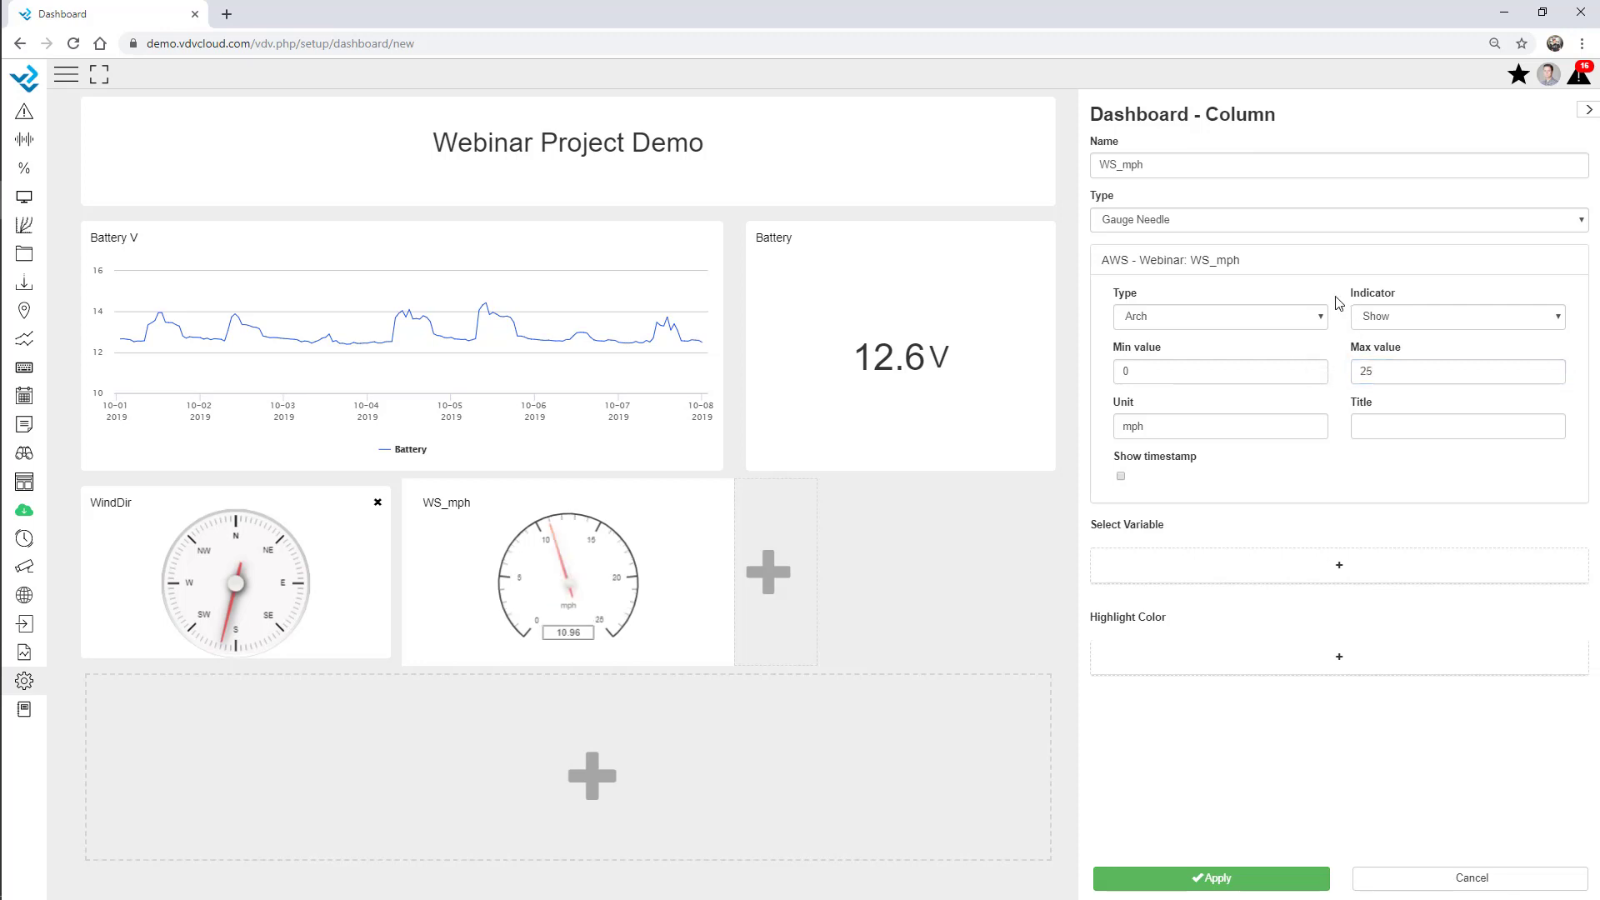
click(1284, 670)
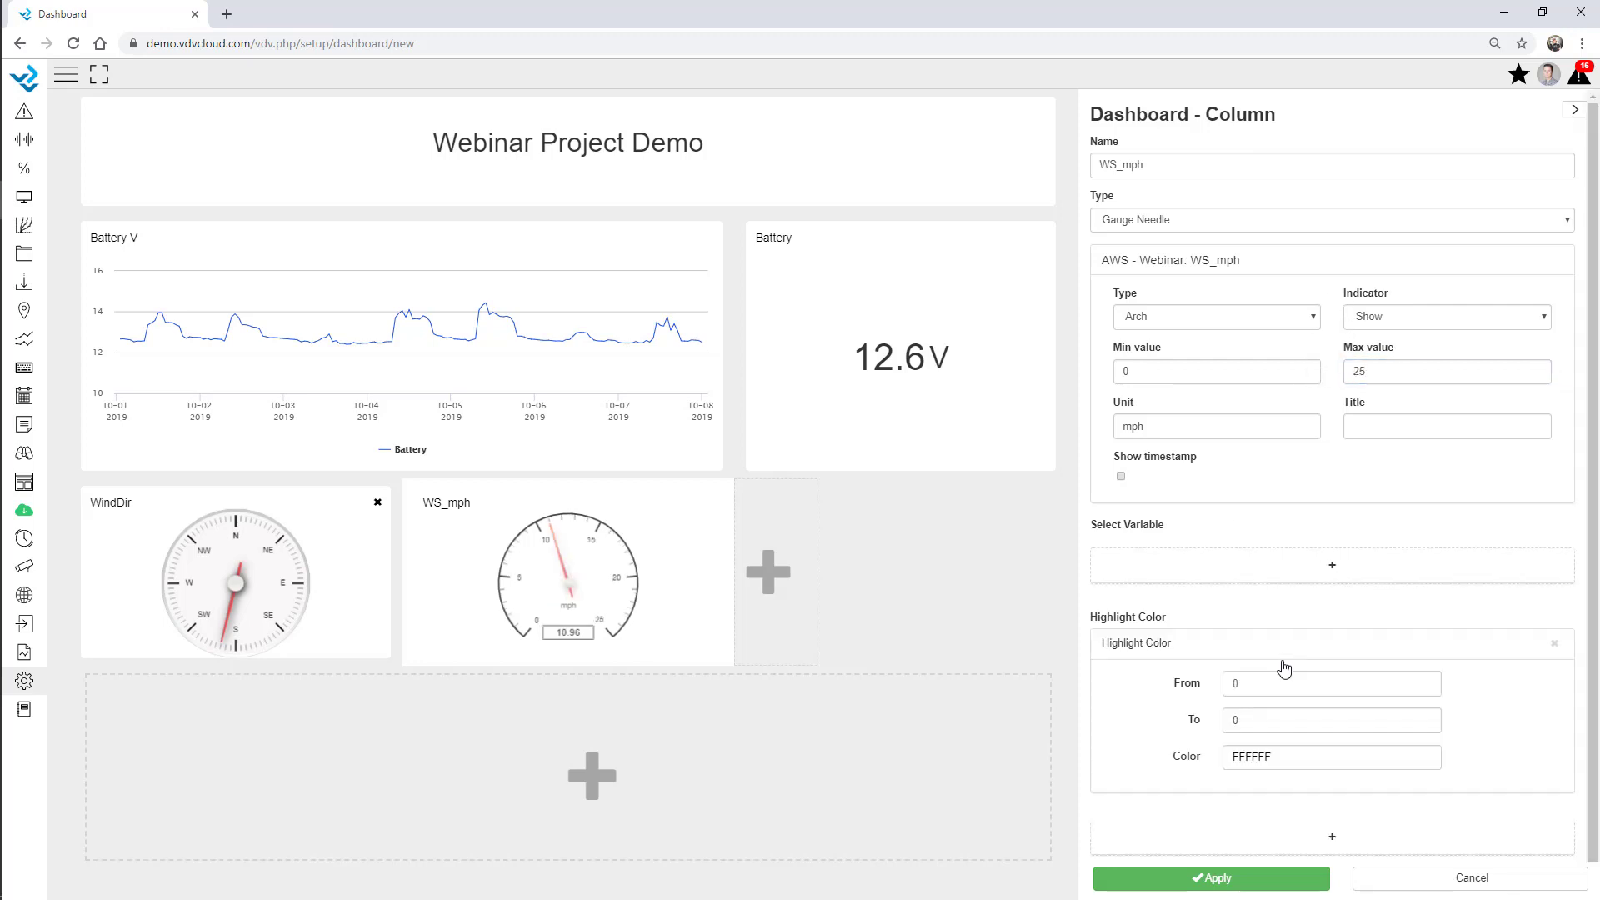
double_click(1235, 671)
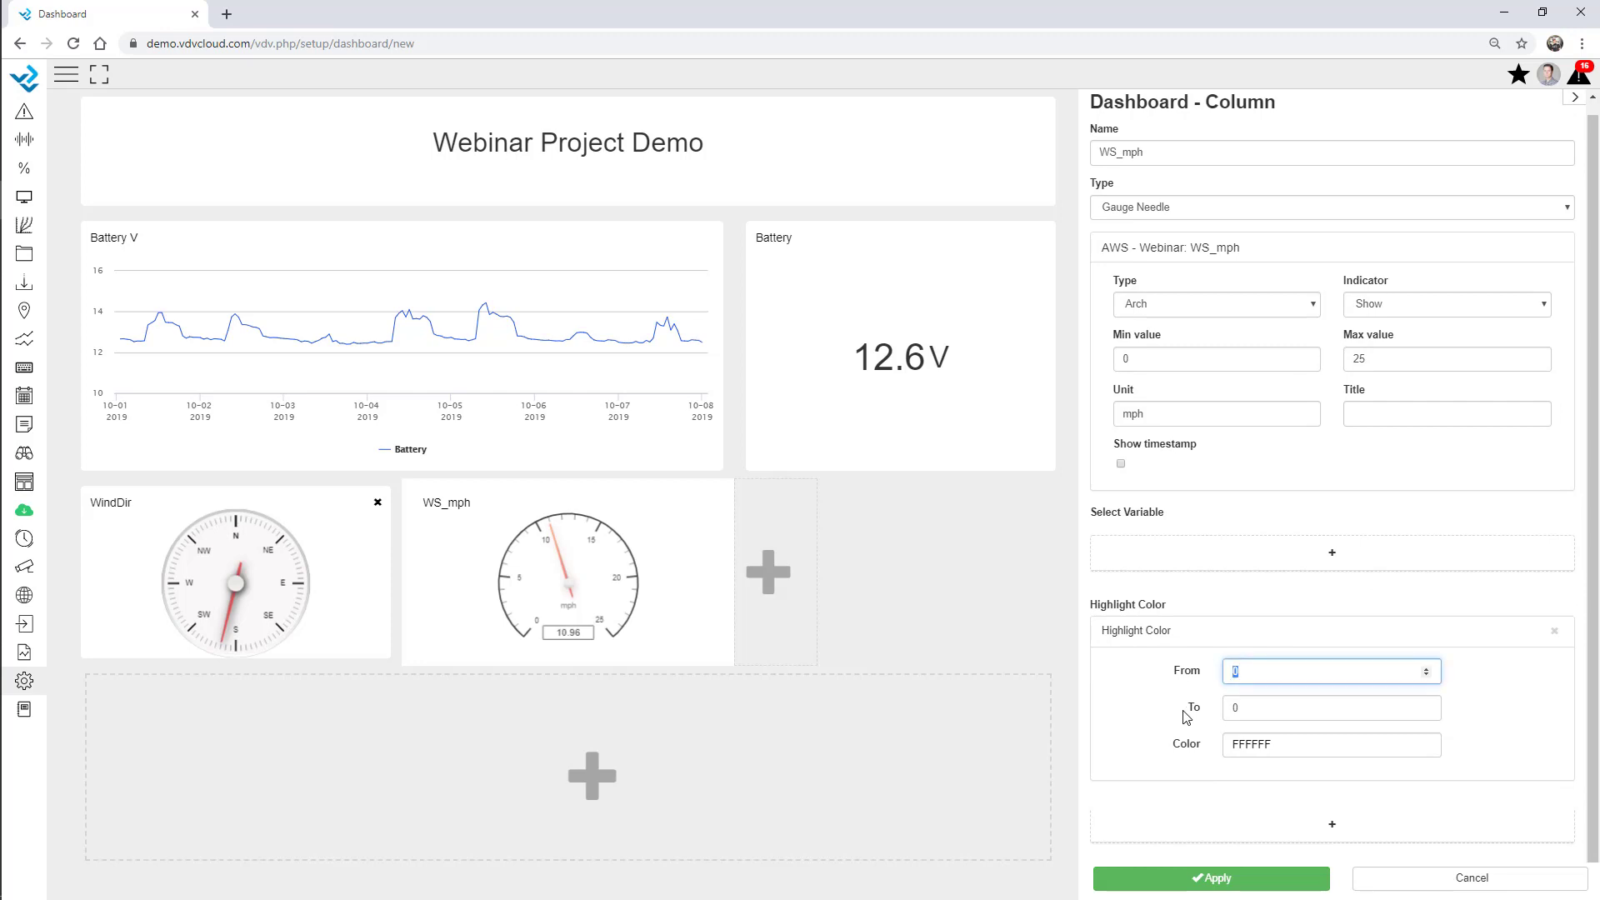
double_click(1249, 707)
click(1279, 744)
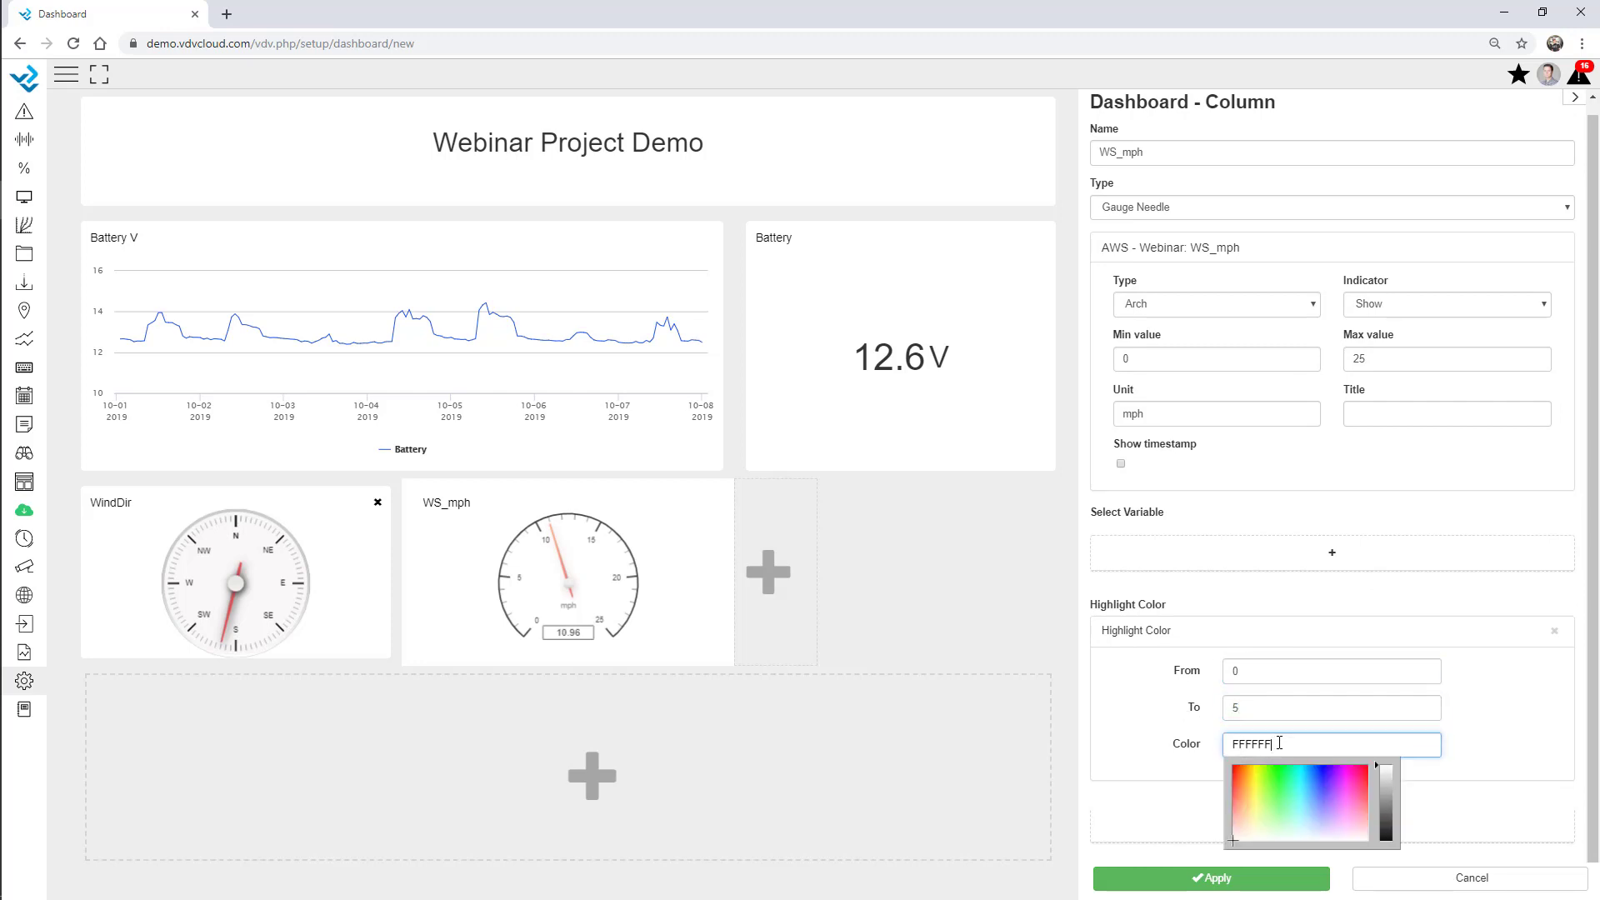
click(1278, 807)
click(1492, 706)
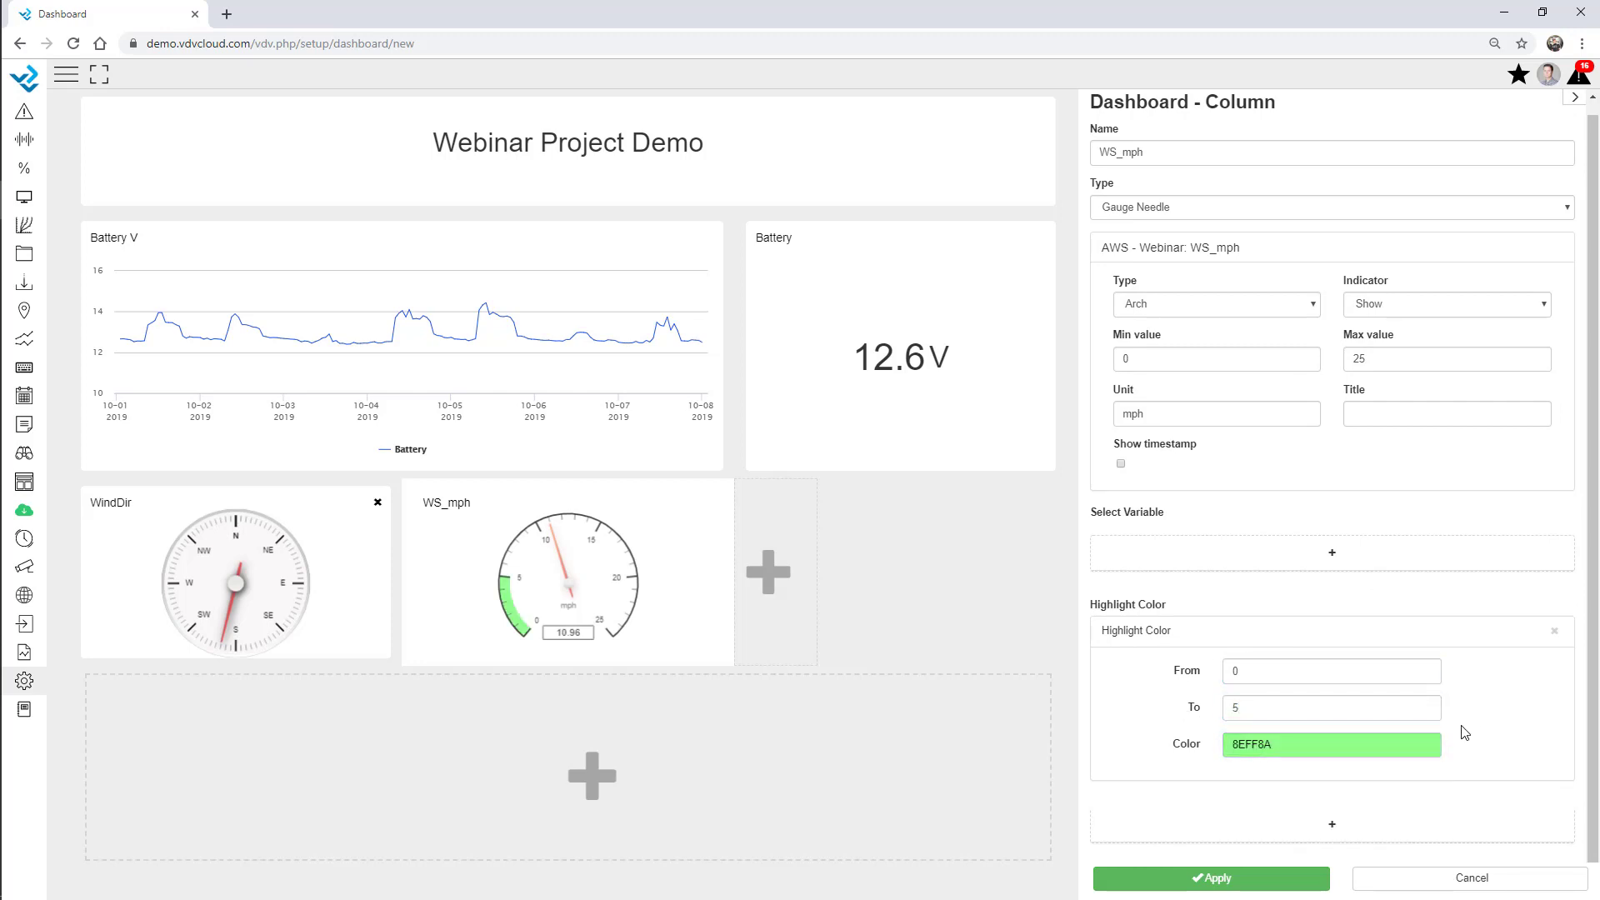
Add a yellow 5–10 highlight band to the gauge.
click(1331, 827)
scroll(1375, 784, down, 2)
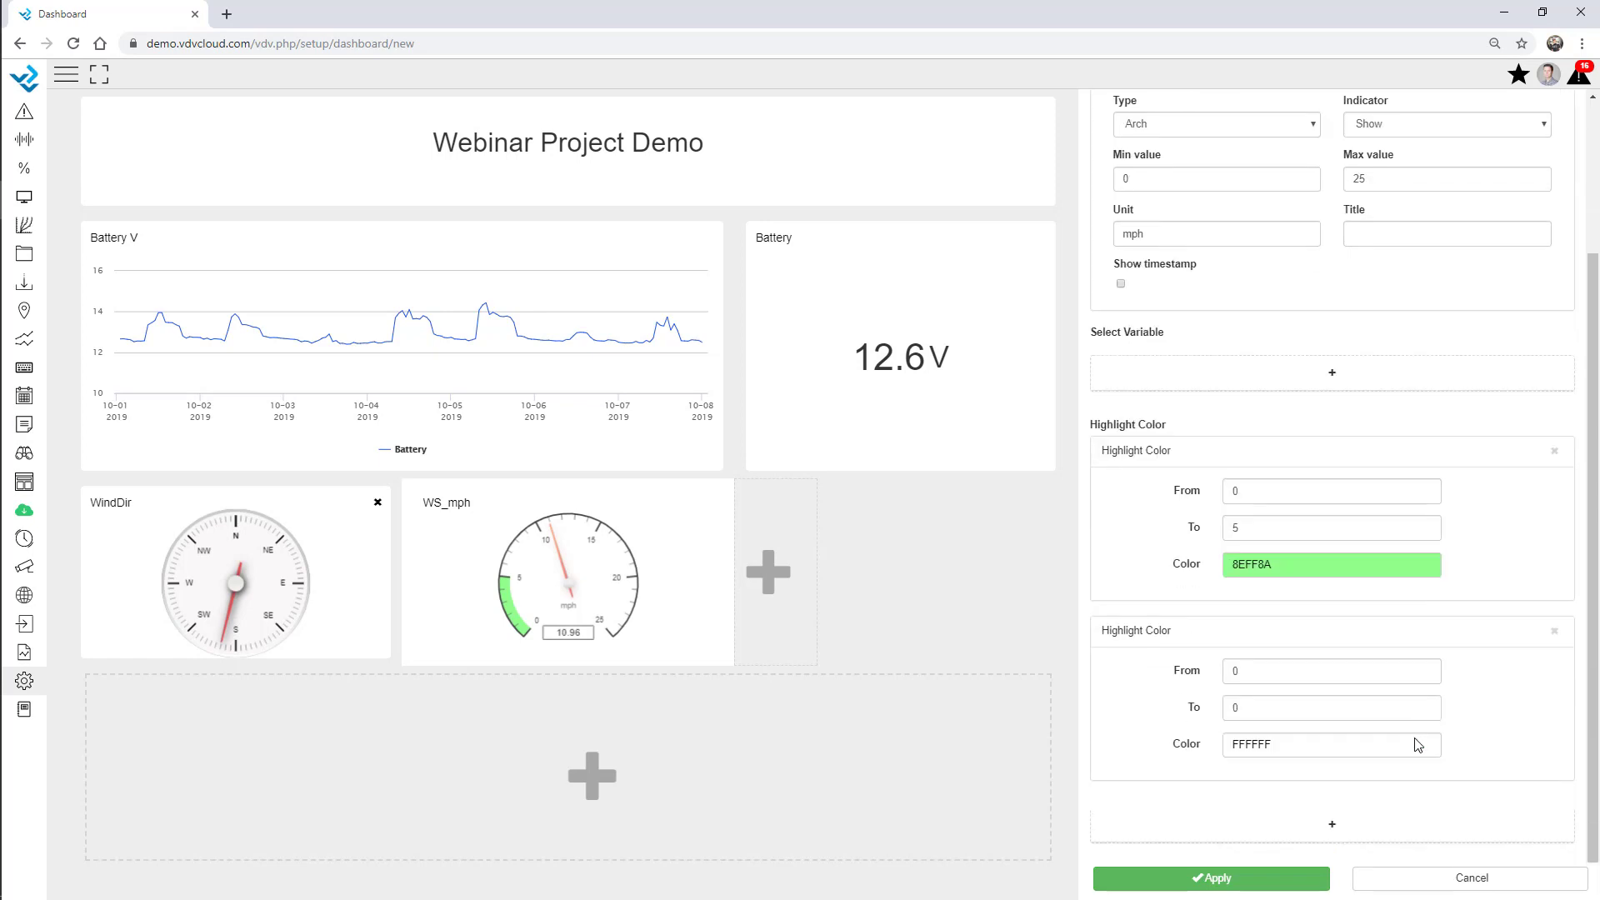
double_click(1254, 672)
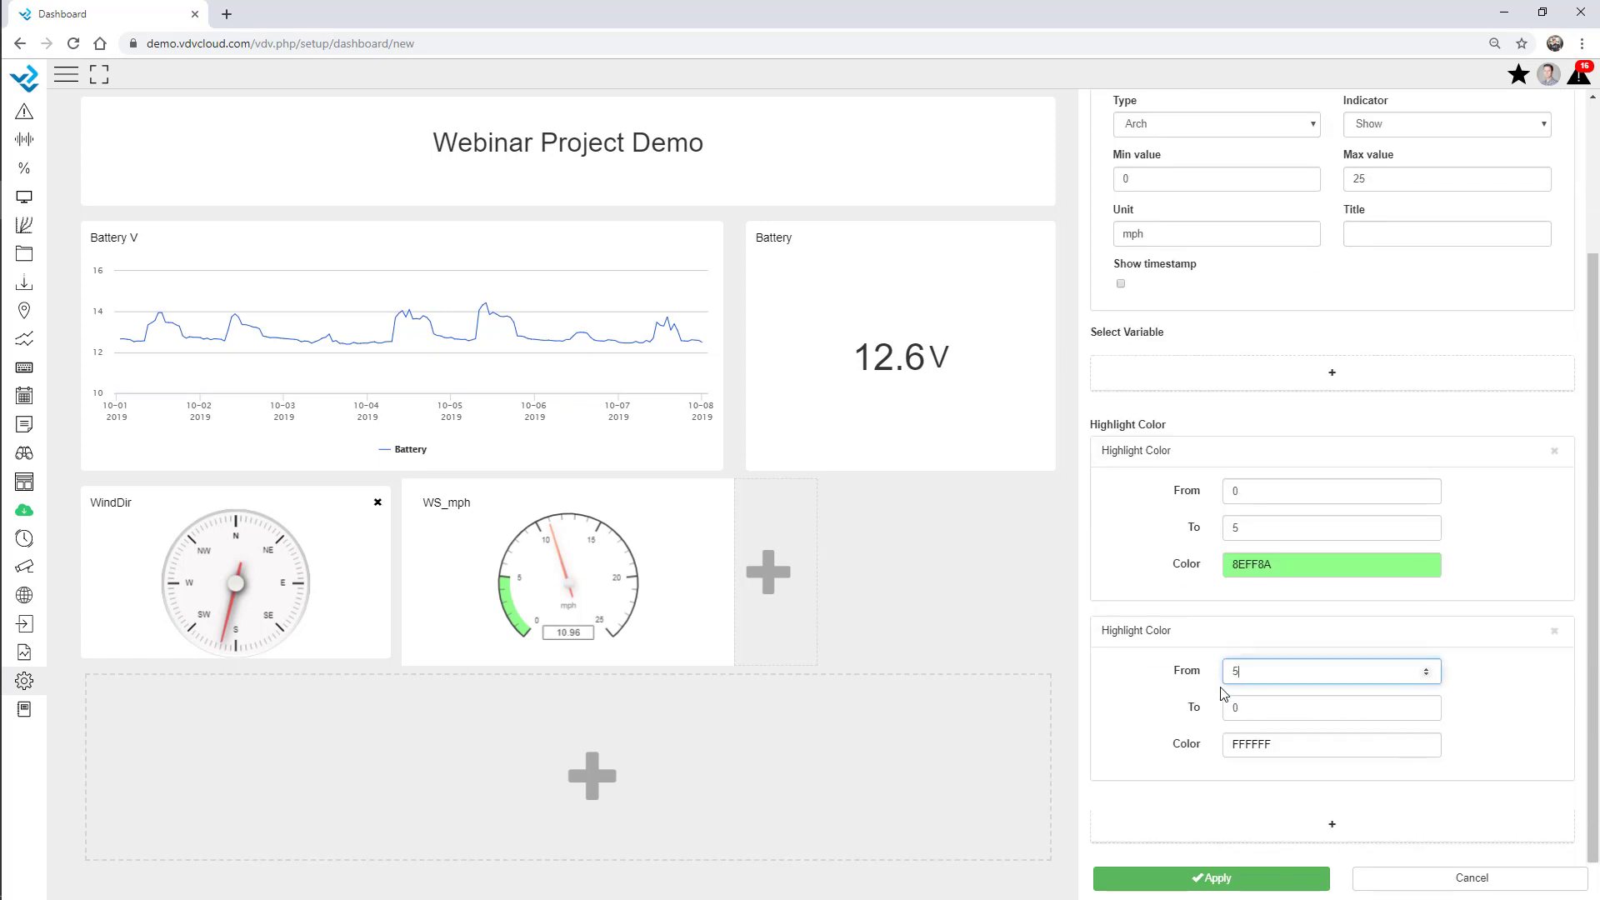
text(5)
key(Tab)
text(1)
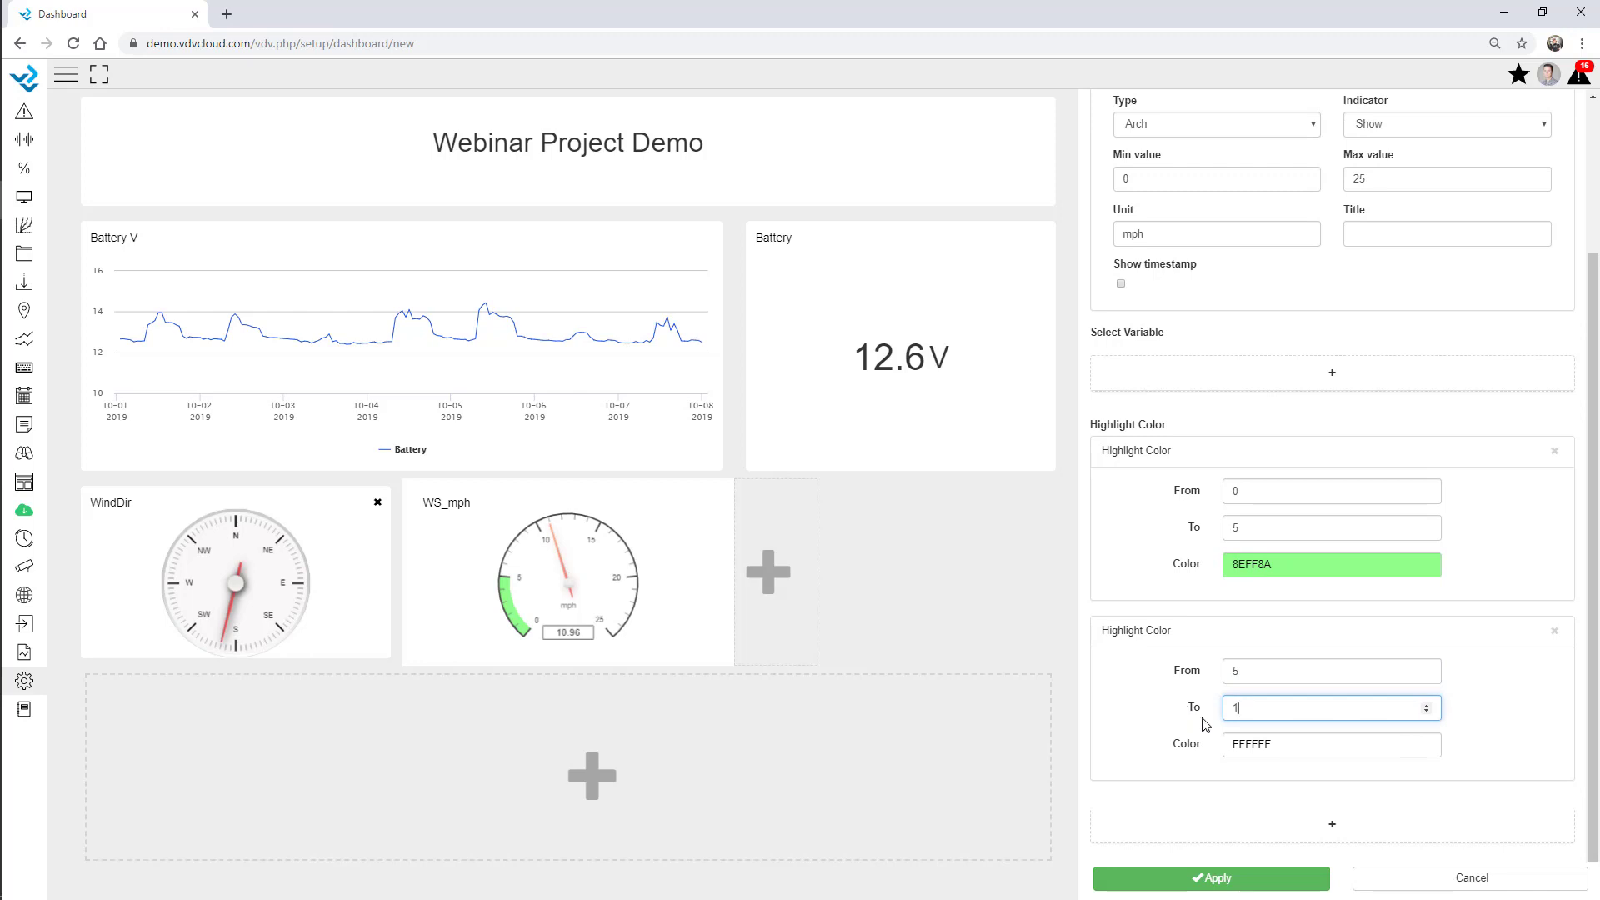
click(1264, 747)
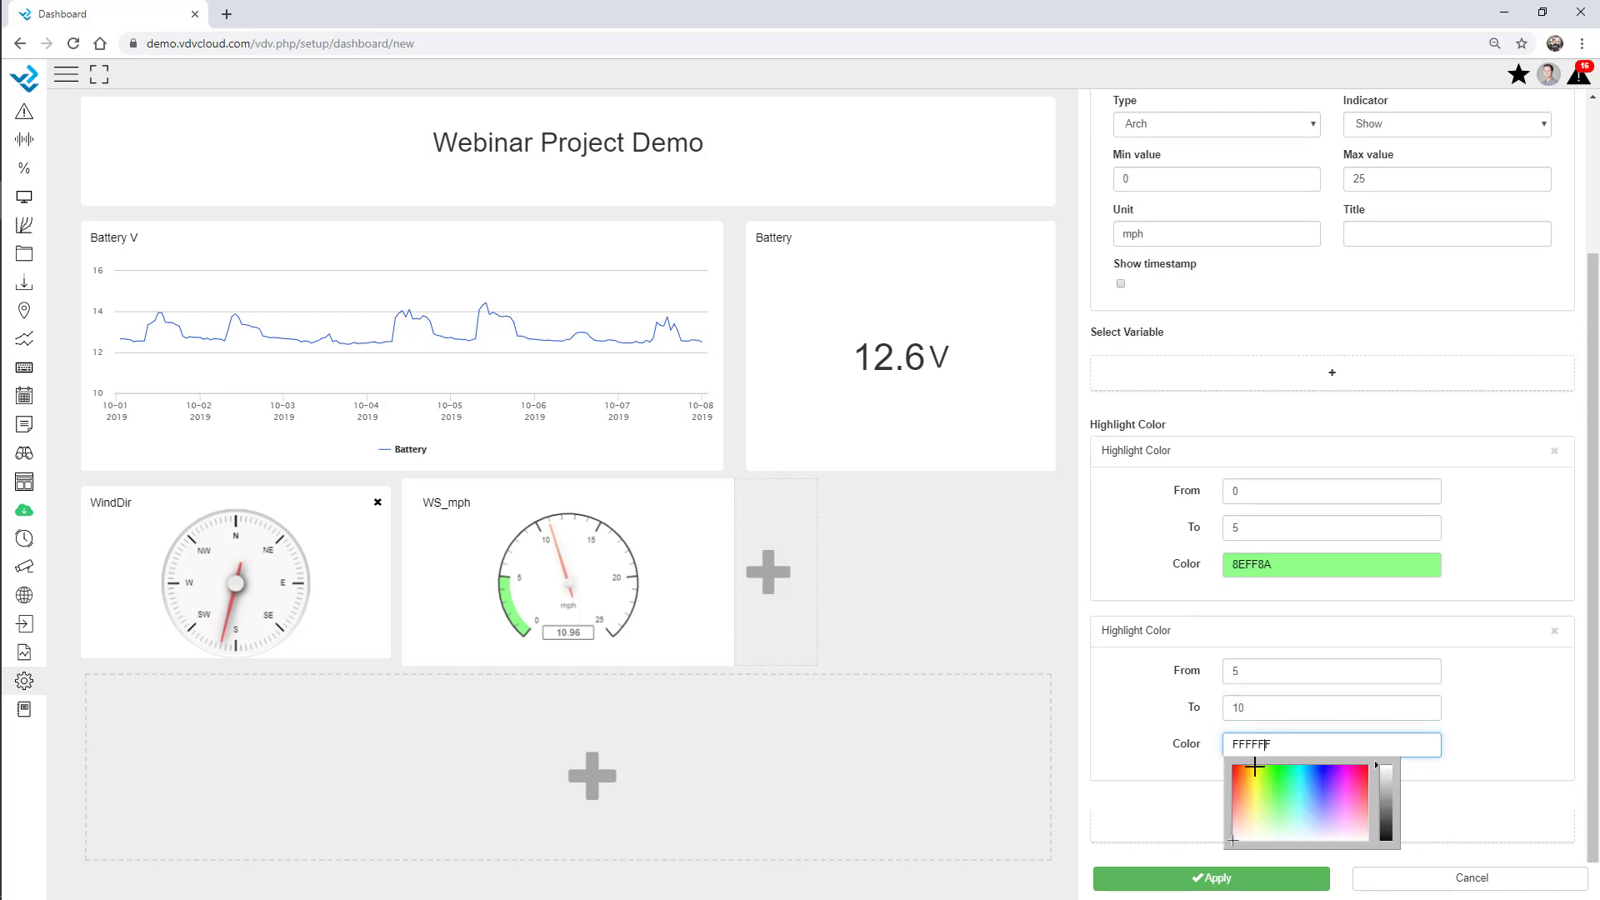
click(1258, 806)
click(1487, 717)
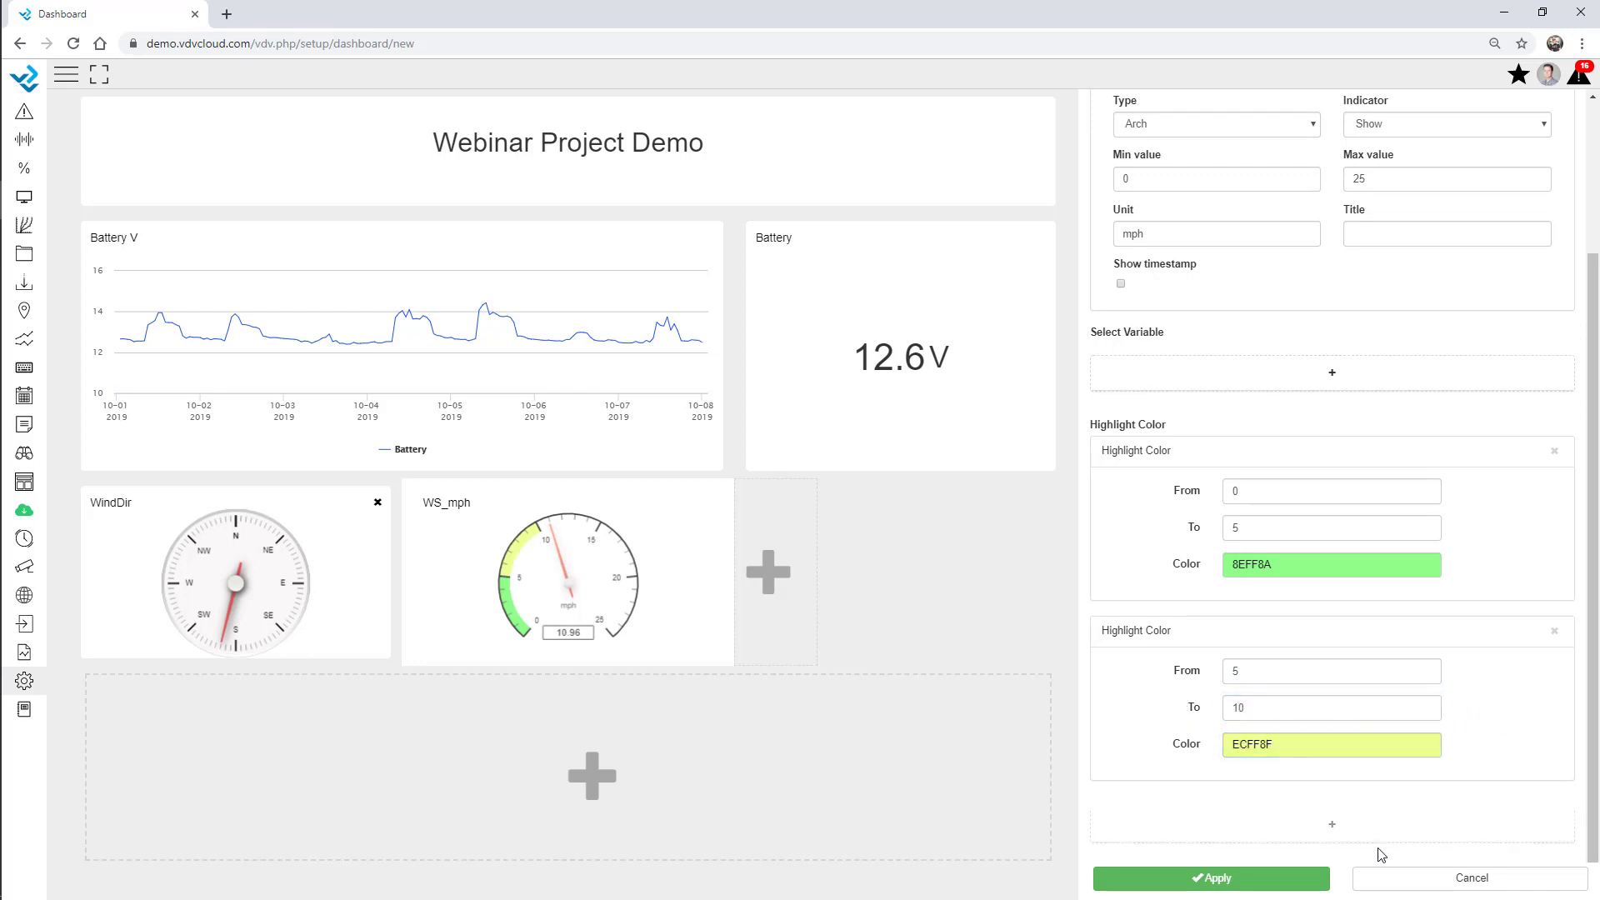
Add a red 10–25 highlight band to the gauge.
click(1328, 823)
scroll(1300, 810, down, 3)
drag(1252, 674, 1150, 694)
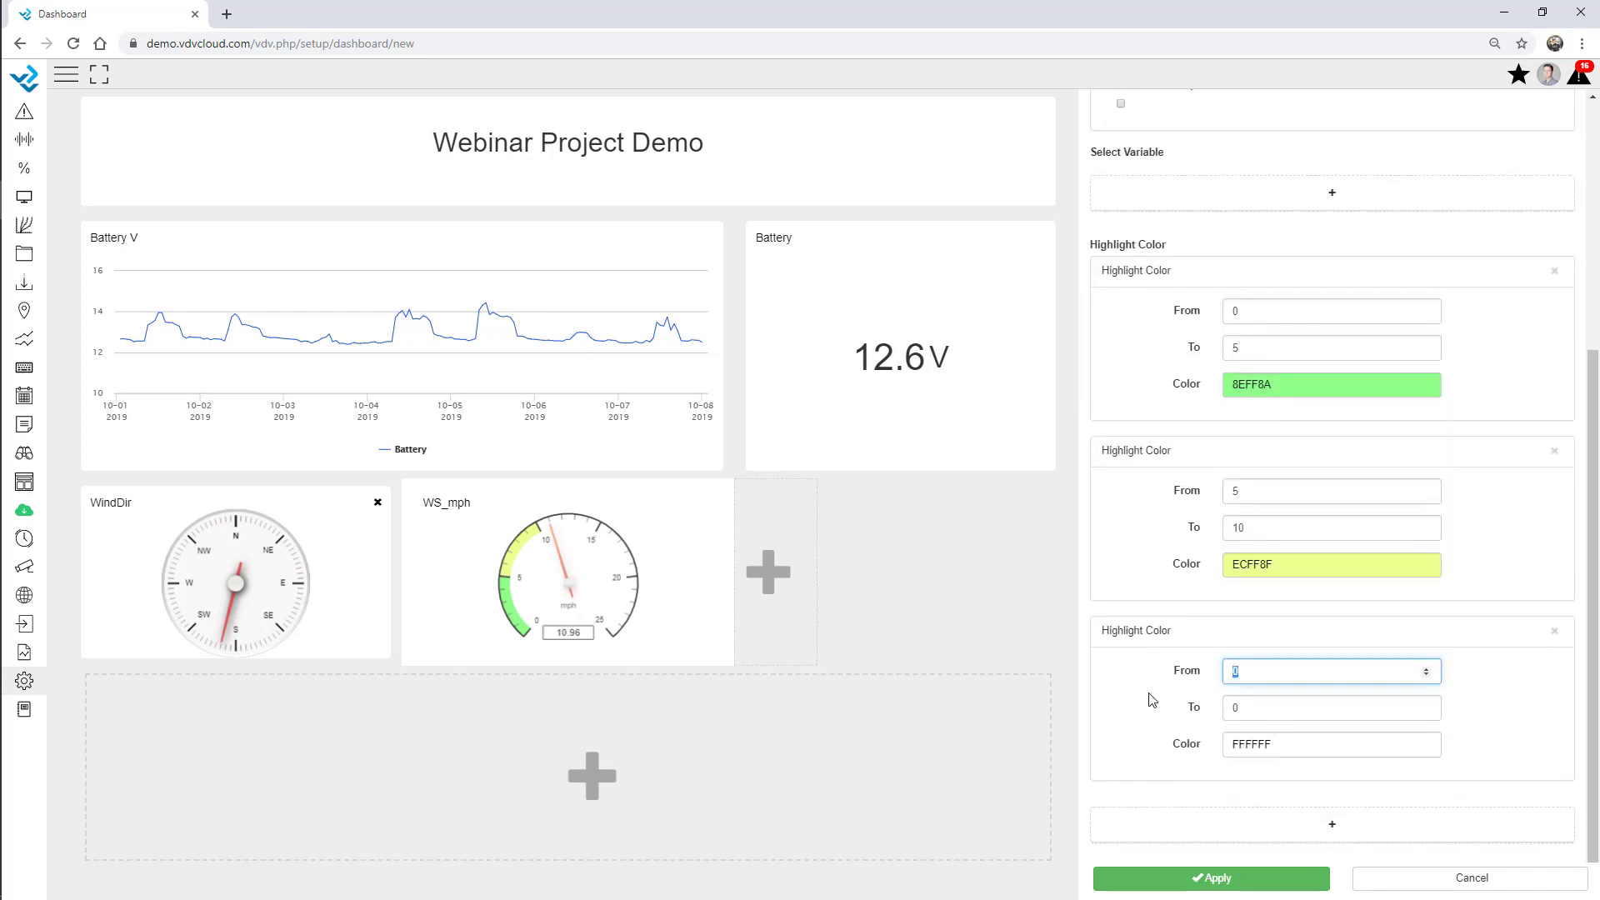
key(Tab)
text(2)
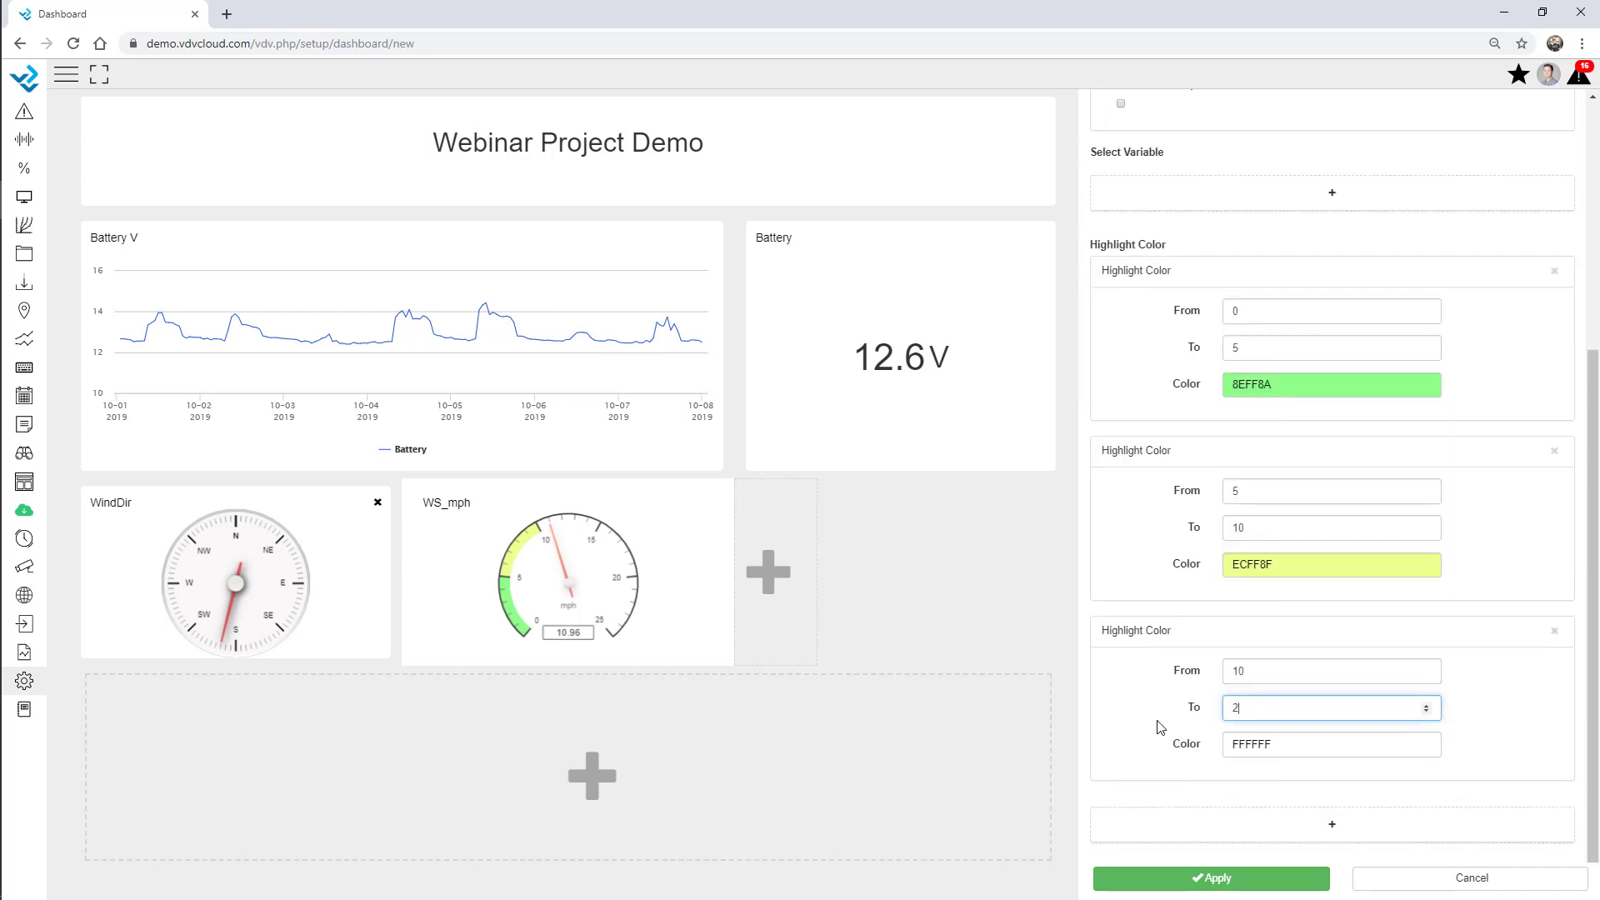
text(5)
click(1265, 741)
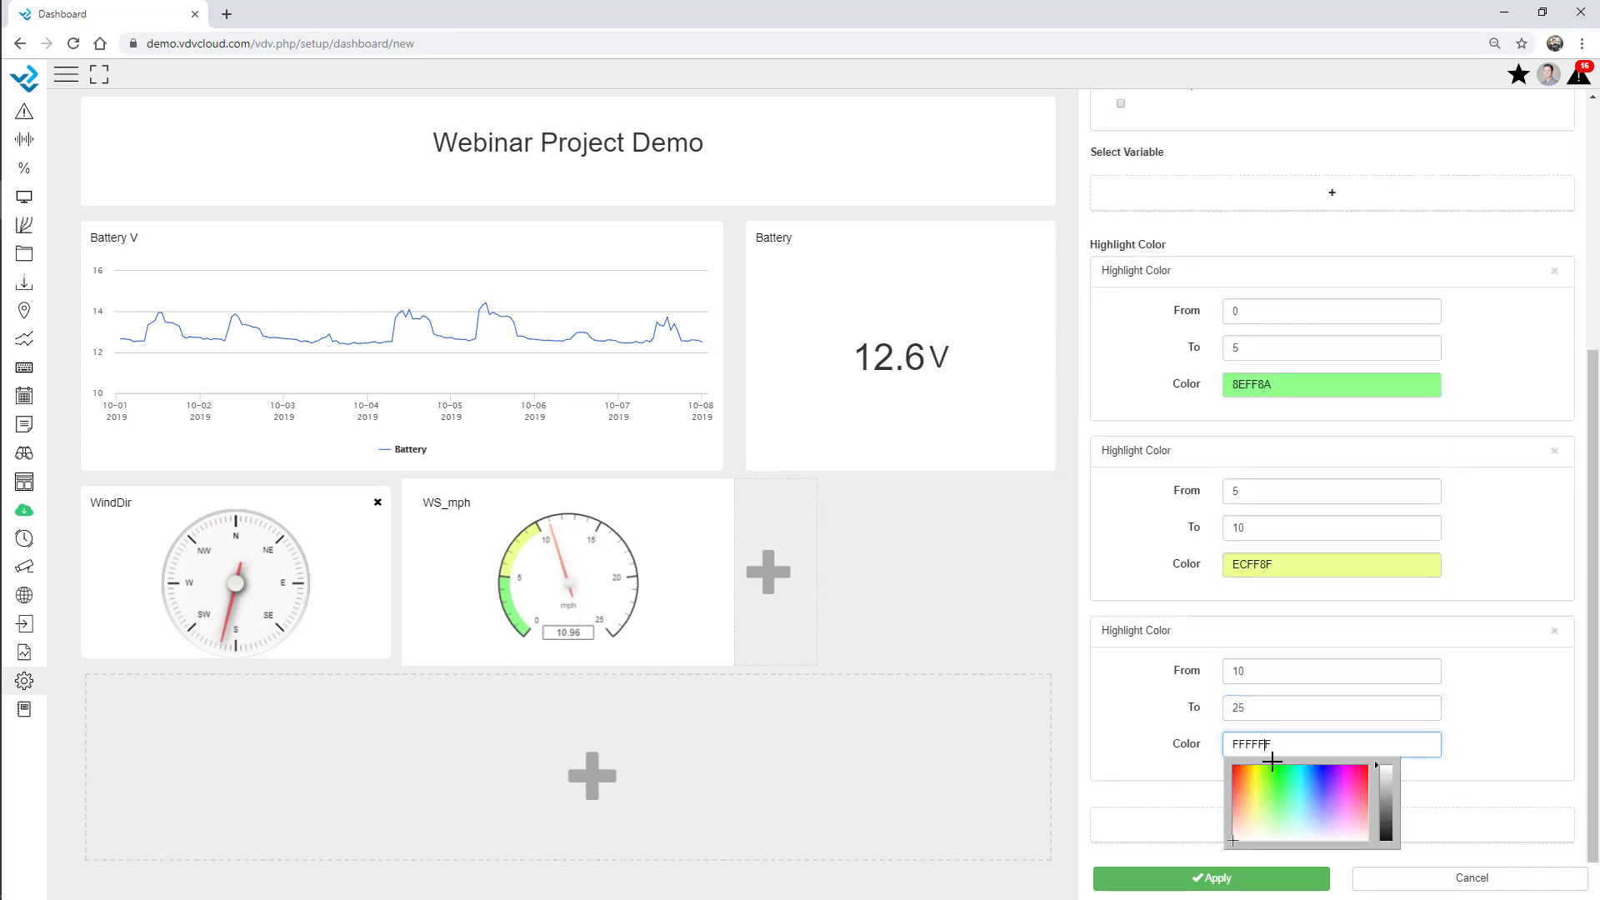
click(1237, 796)
click(1499, 707)
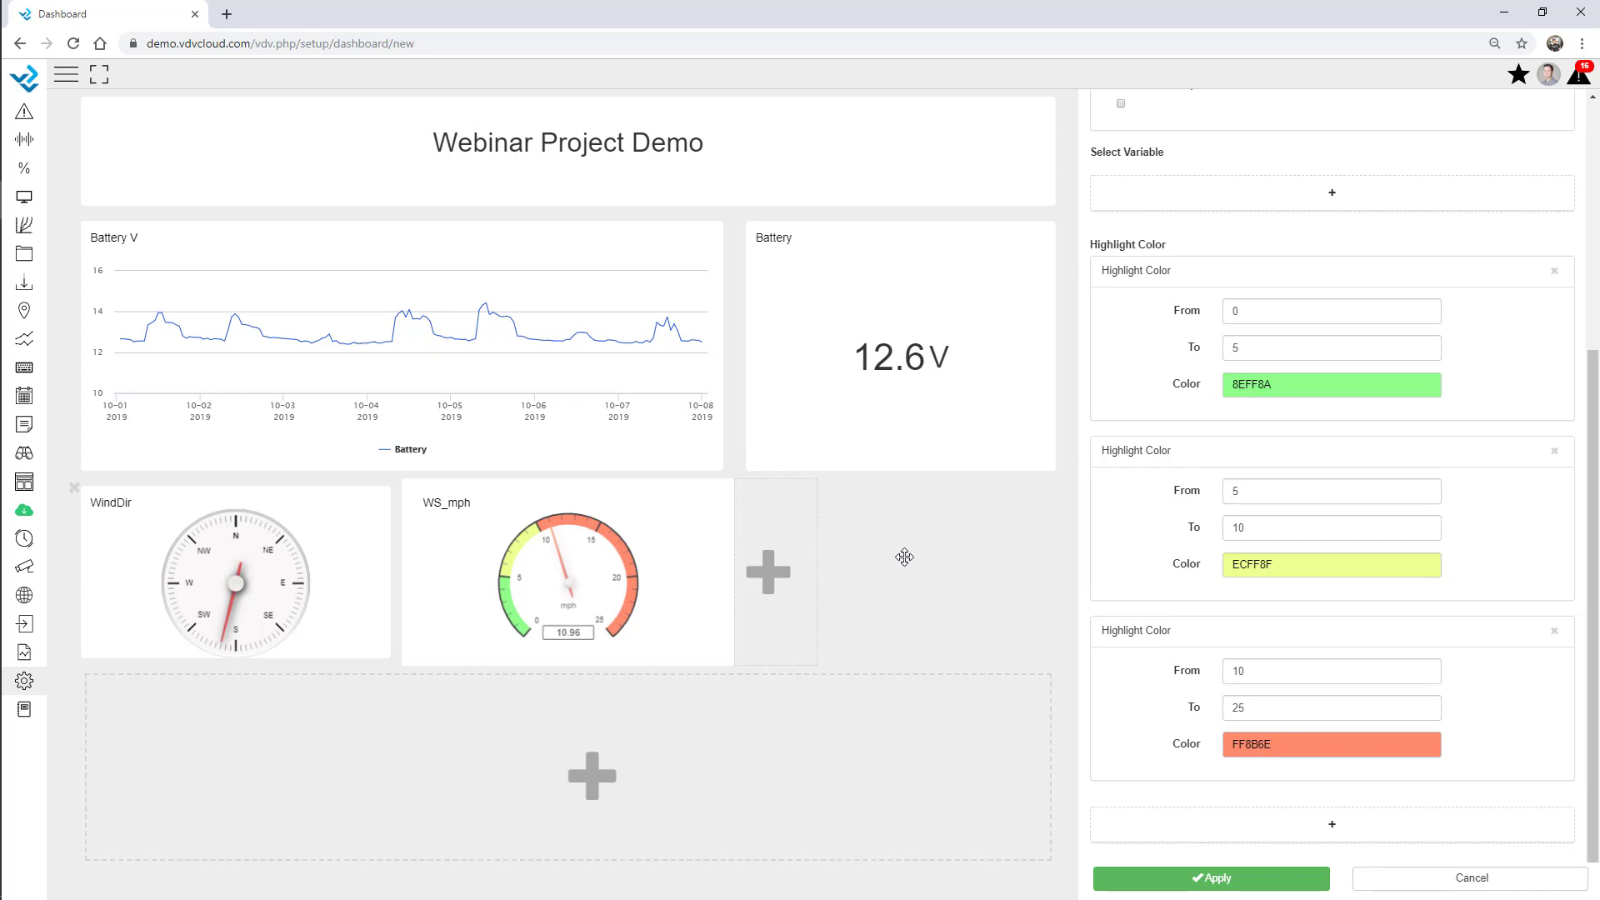
click(789, 581)
Make the new column a Photos slideshow of AWS-1.jpg, AWS-2.jpg and Tunnel.jpg, 346 px tall, and apply.
click(1182, 230)
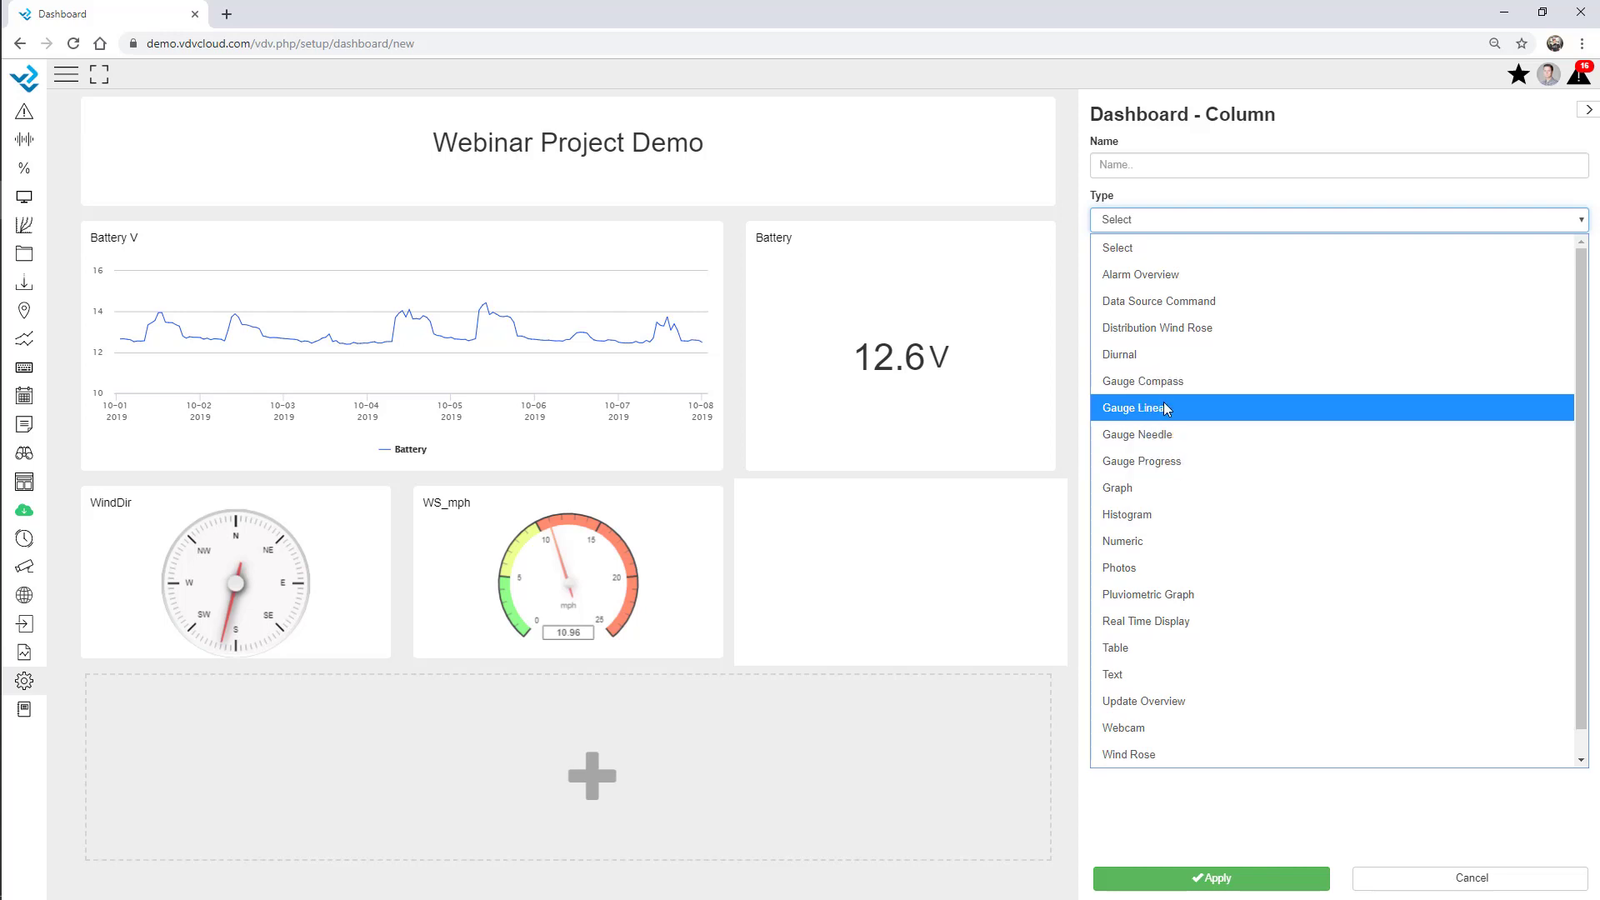
click(1150, 567)
click(1282, 422)
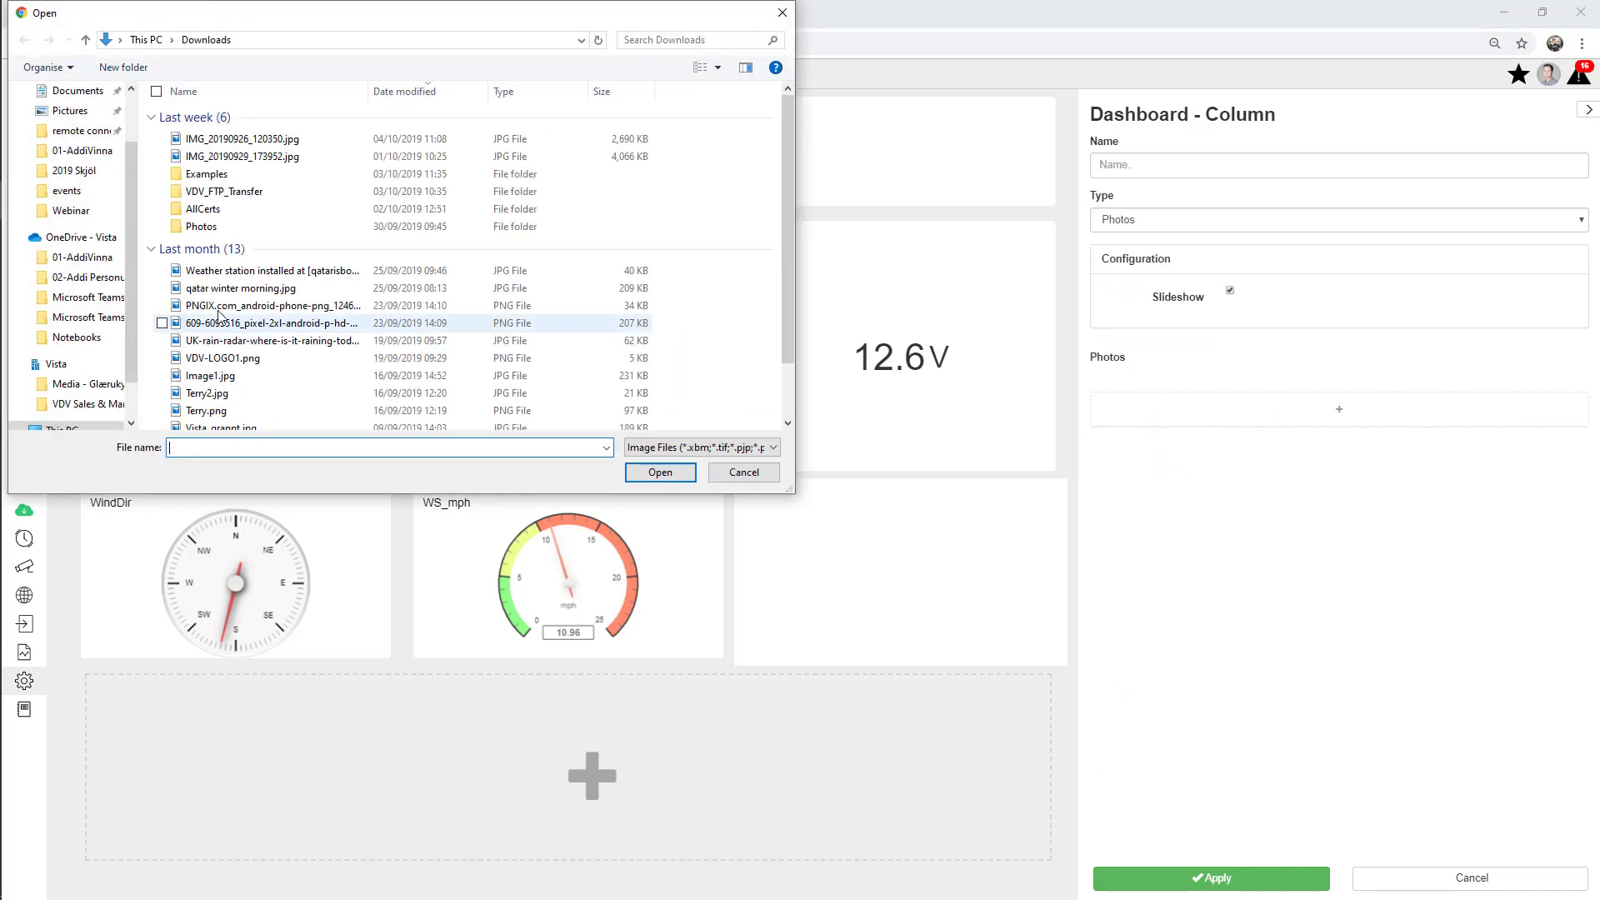
scroll(75, 150, up, 2)
click(70, 124)
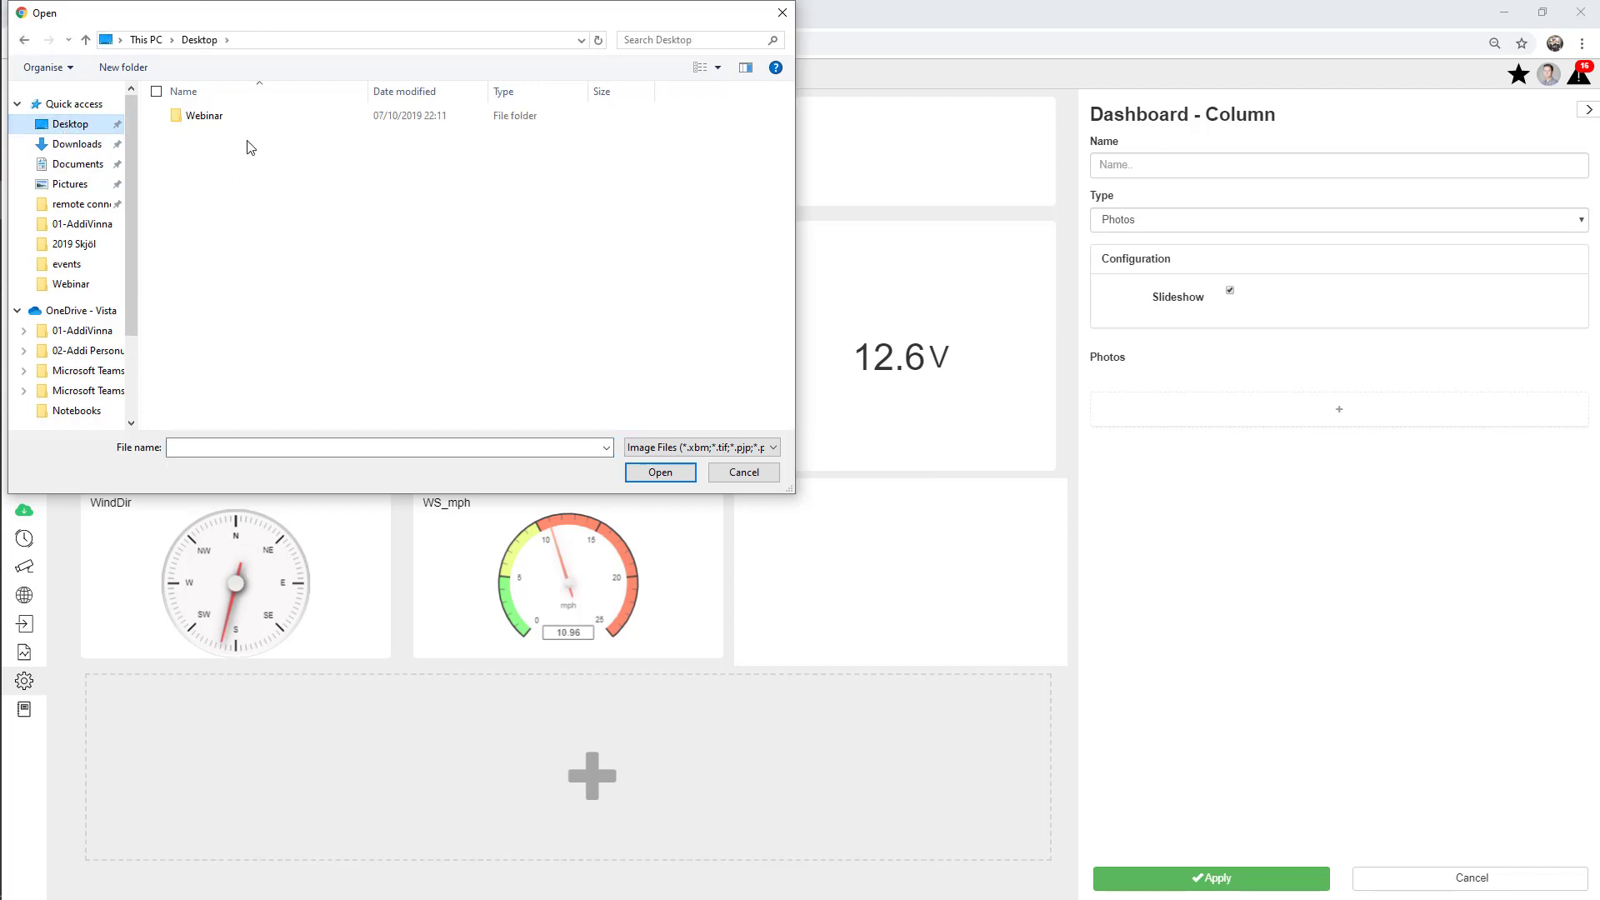
double_click(204, 116)
double_click(200, 140)
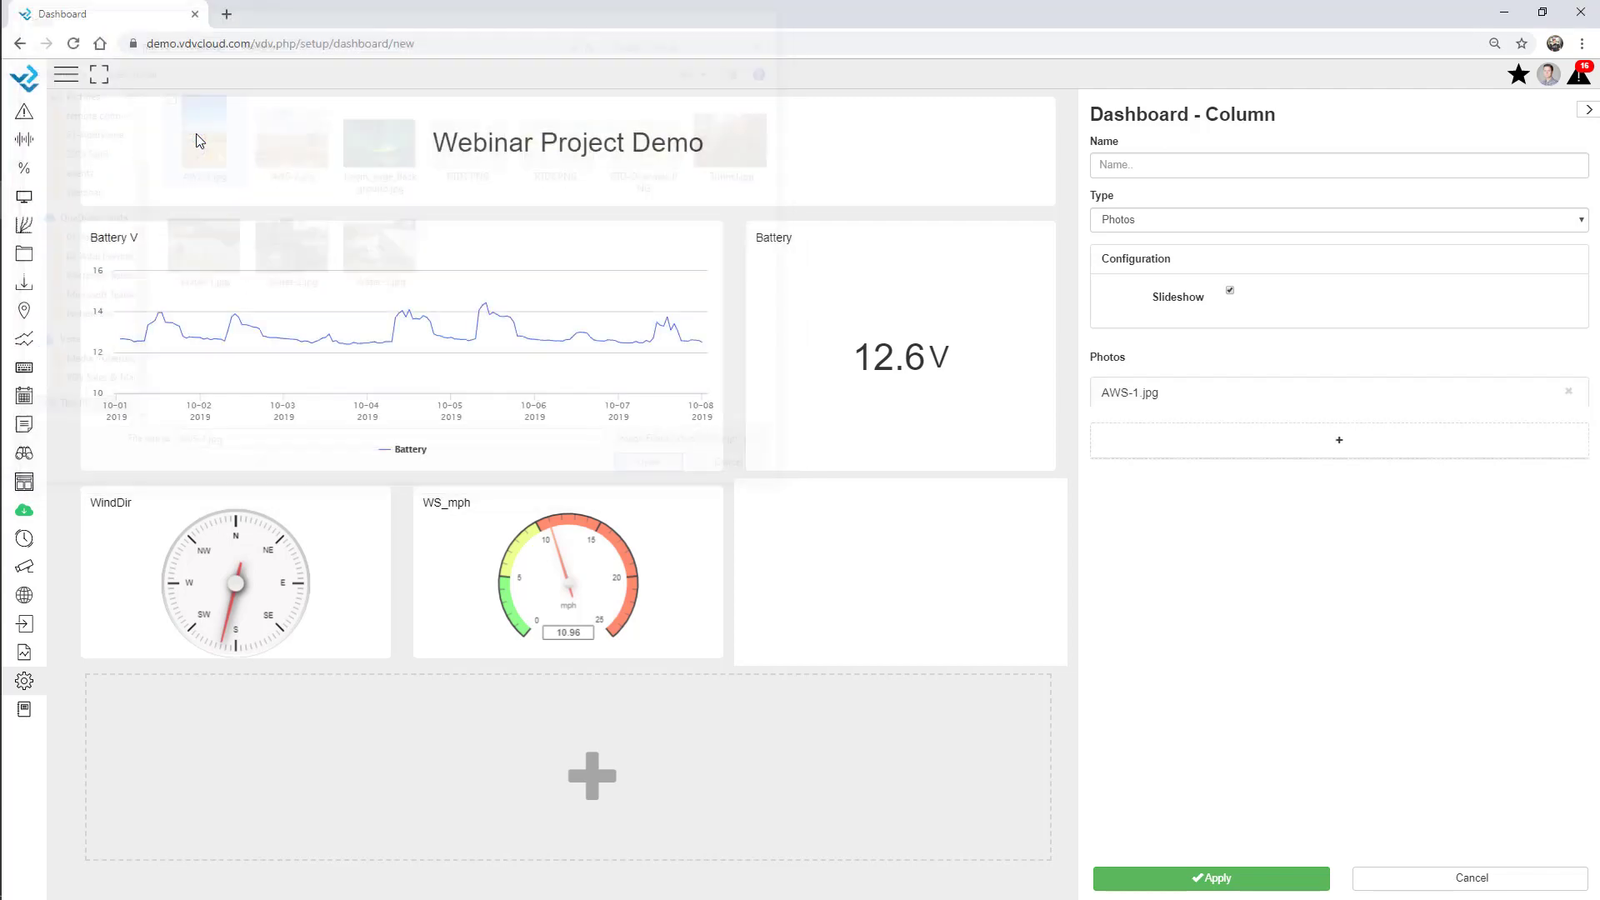
click(1220, 450)
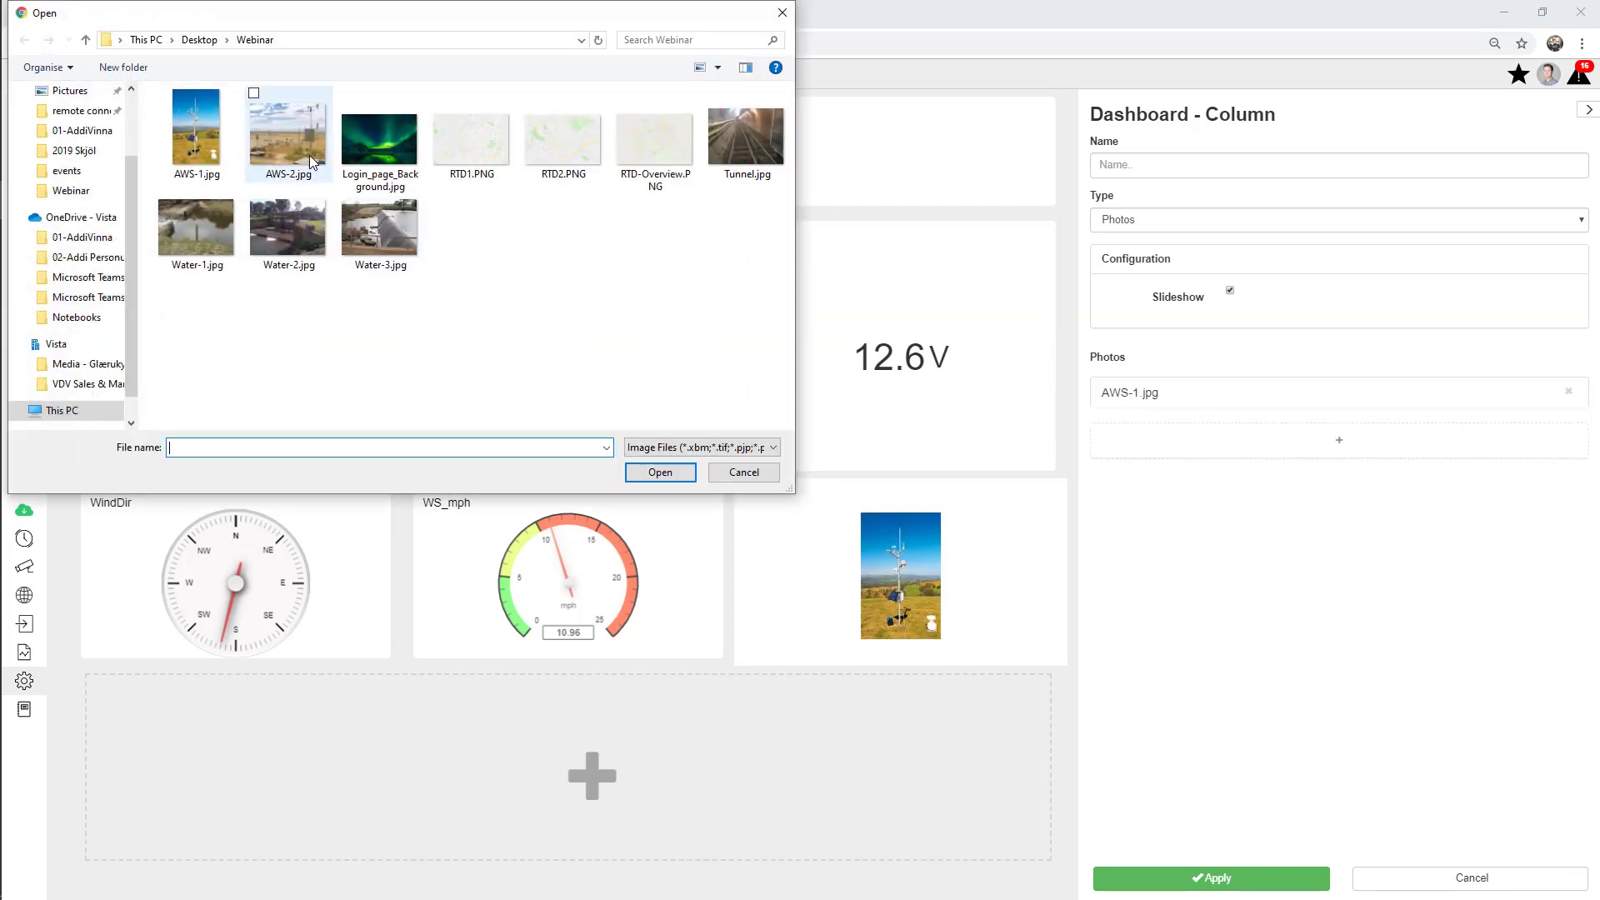
double_click(310, 156)
click(1268, 481)
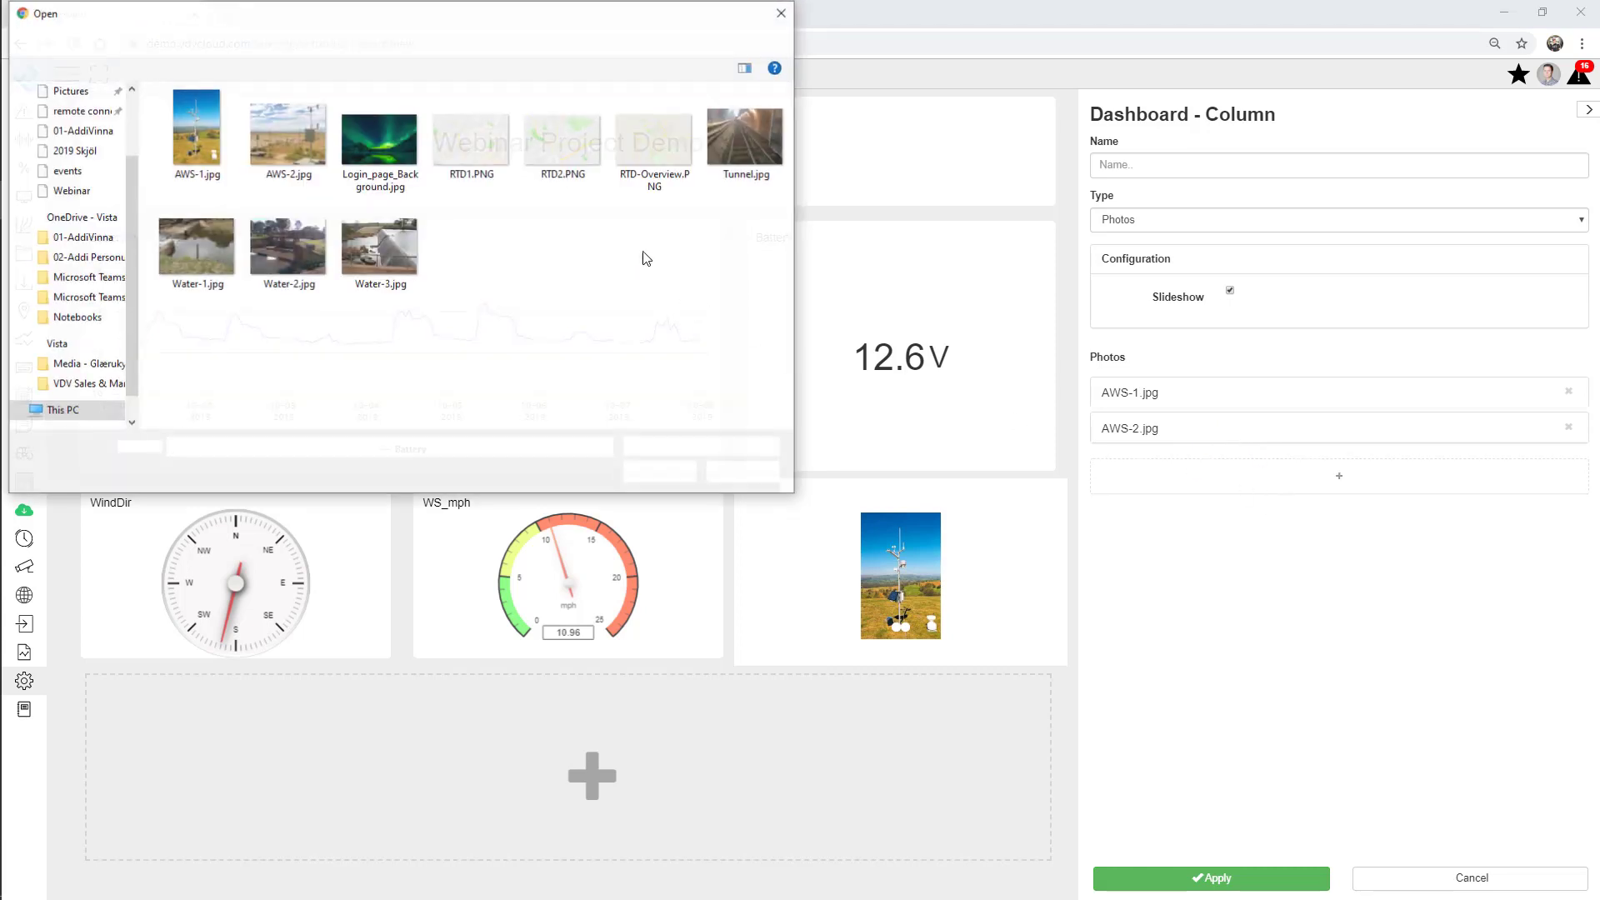
double_click(746, 135)
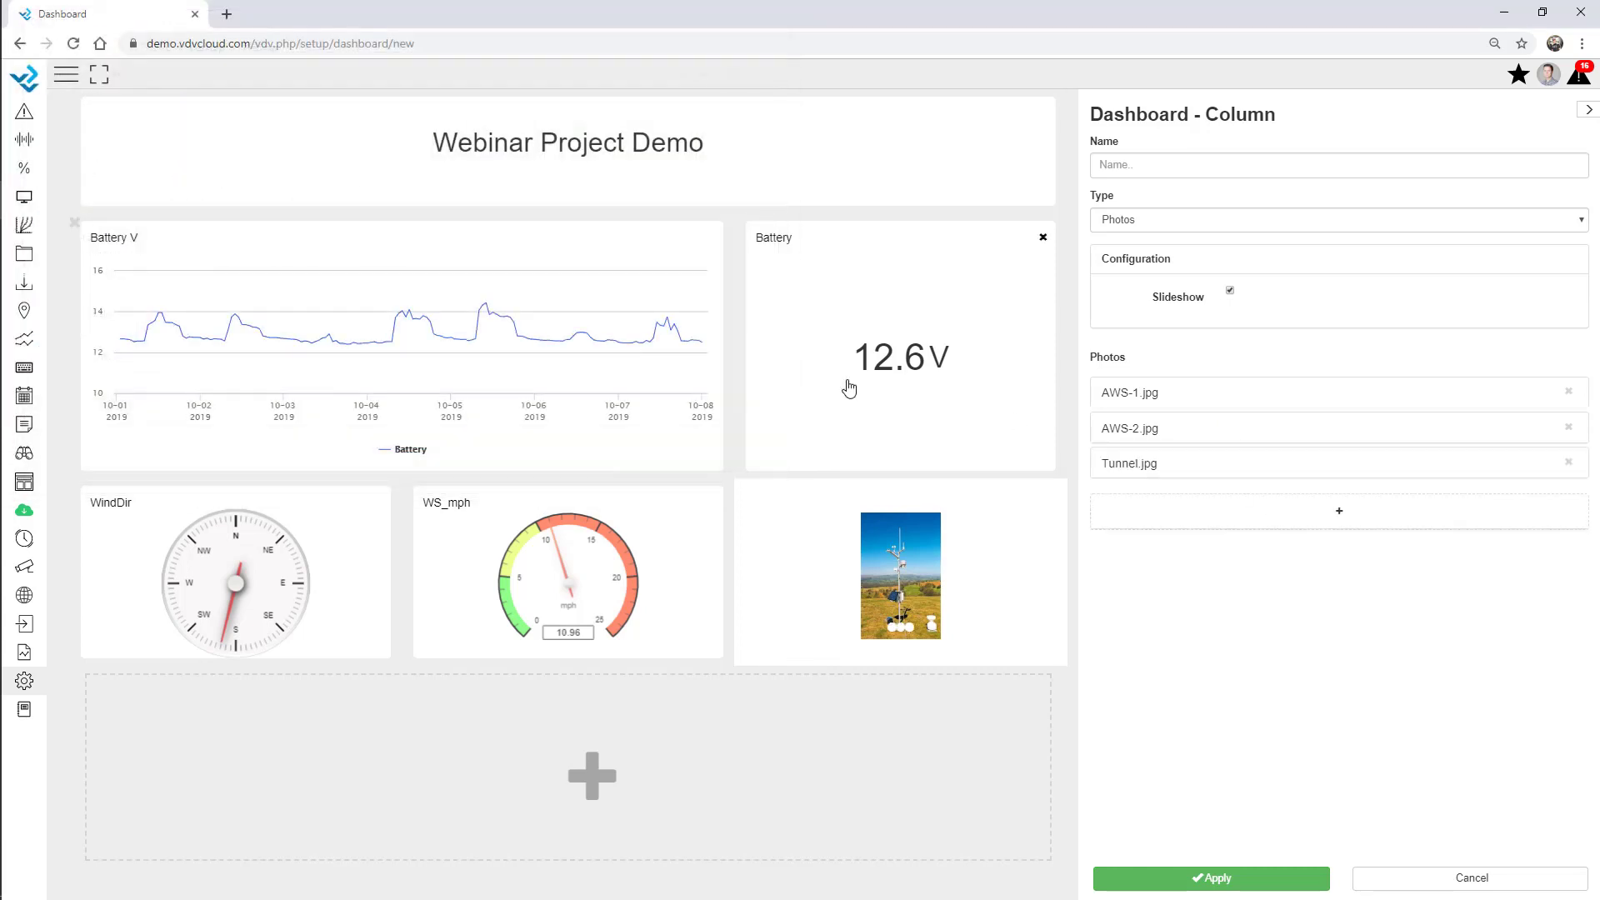
drag(686, 668, 702, 755)
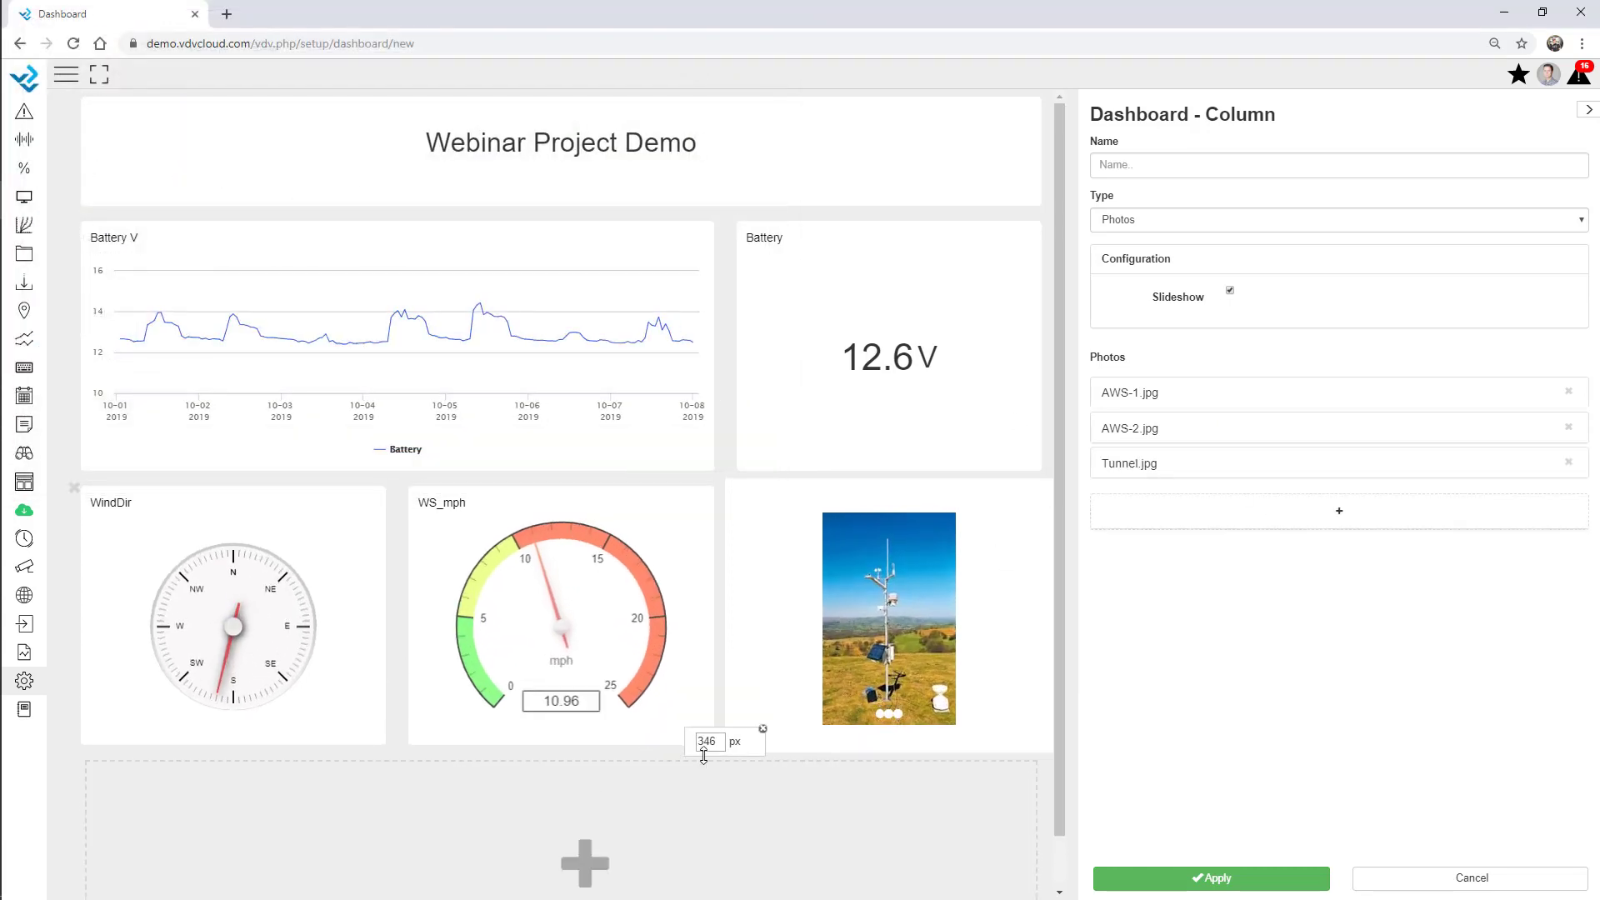
click(1228, 882)
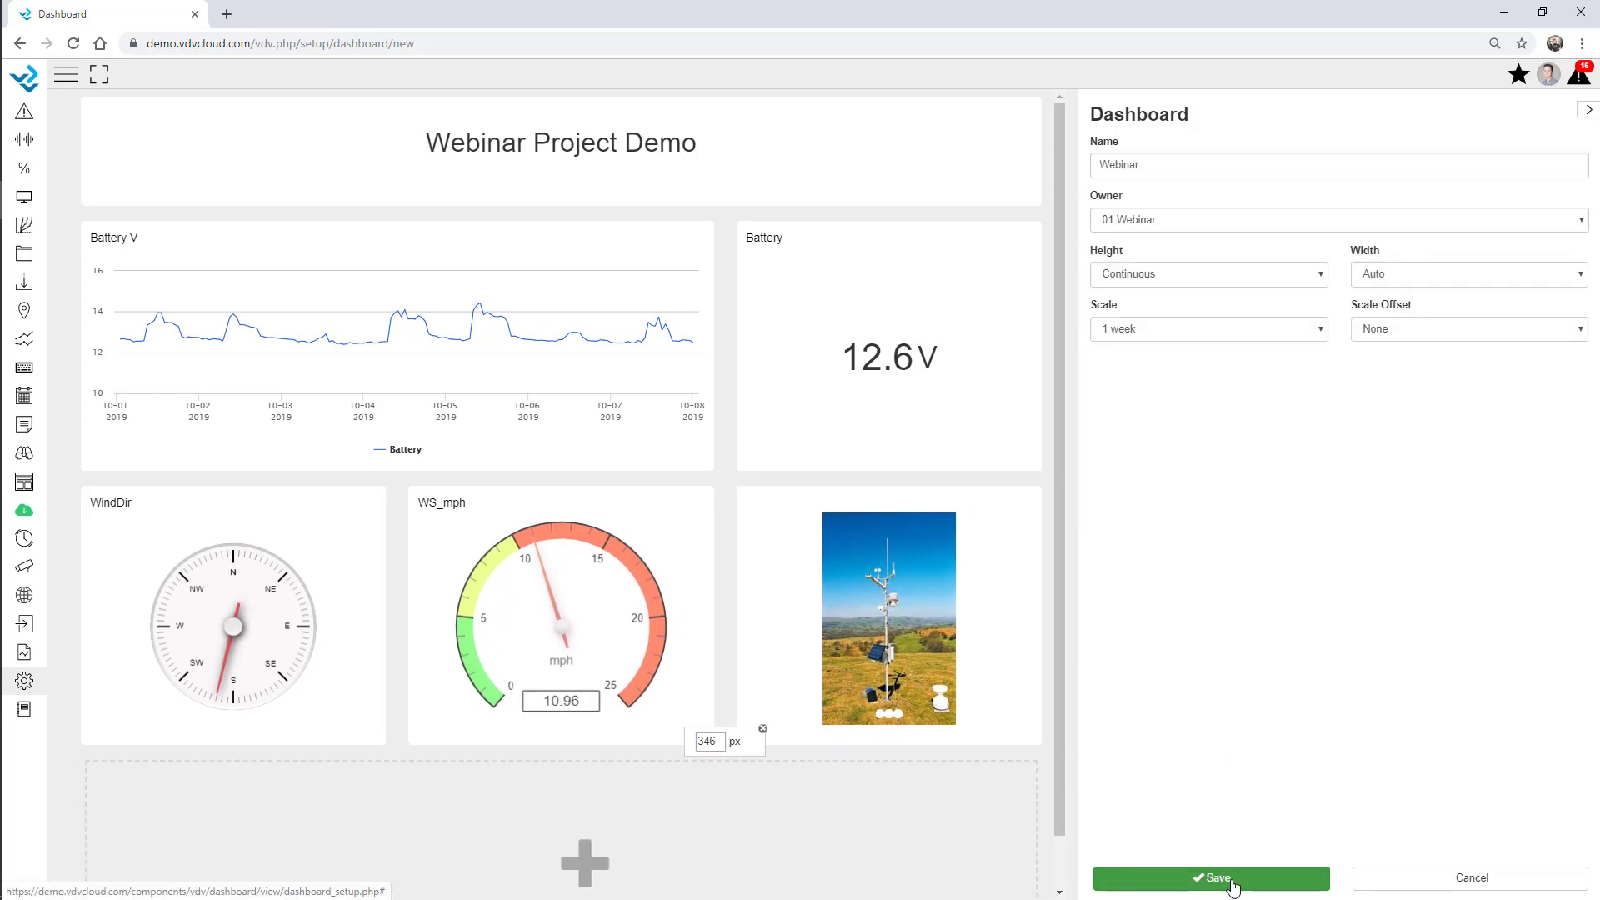
Save the dashboard and reopen Webinar from the Dashboard list in view mode.
click(1232, 883)
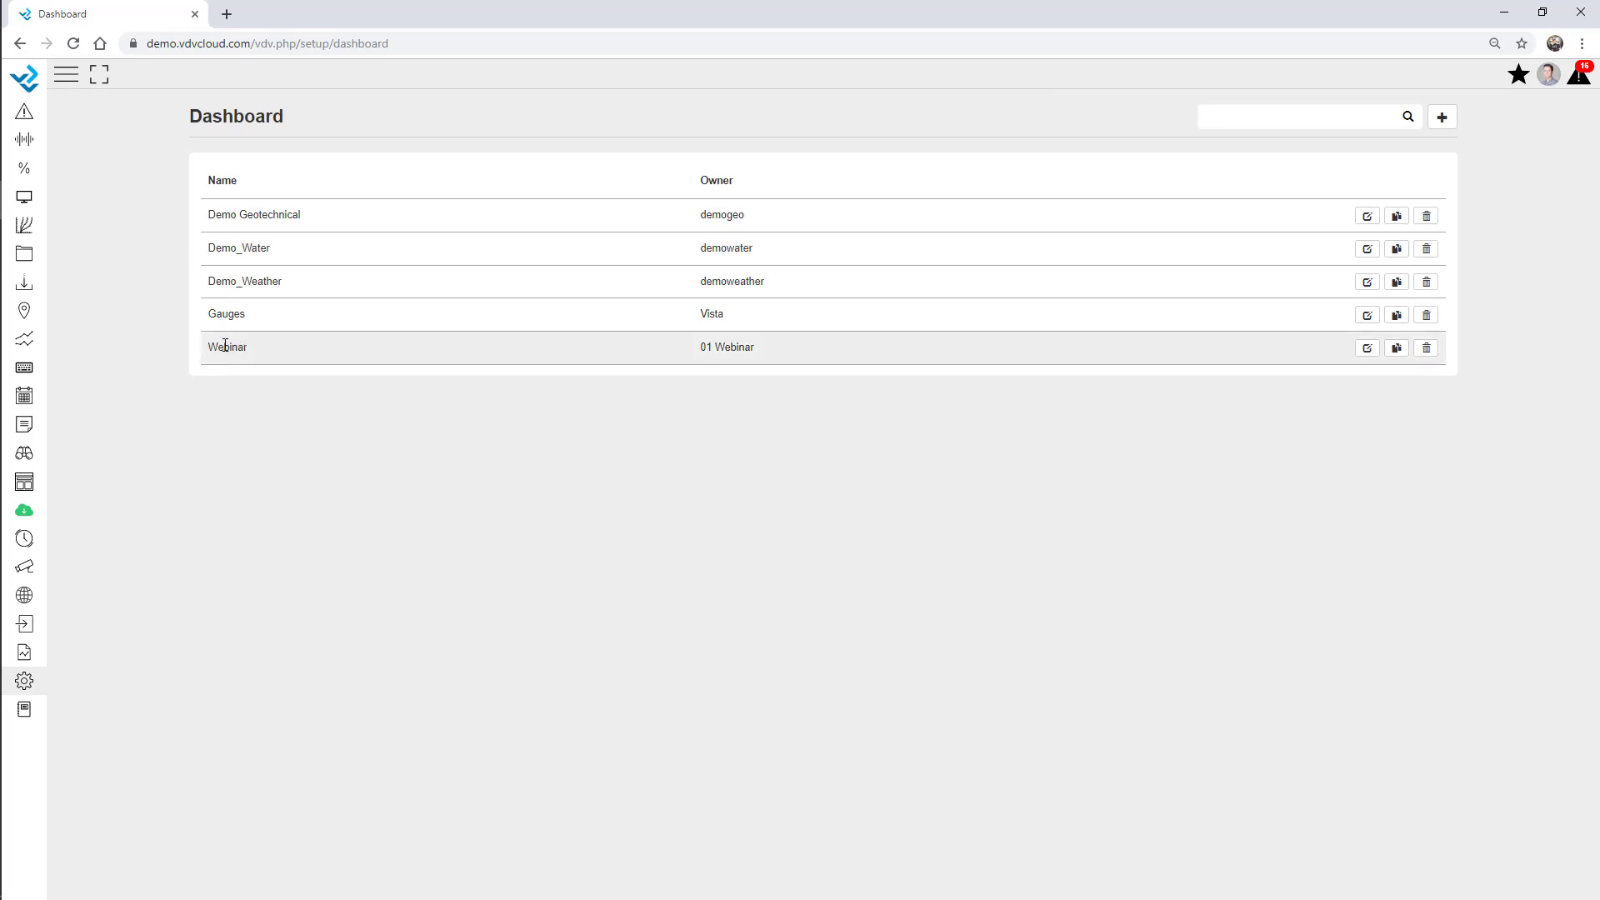
click(24, 198)
click(39, 259)
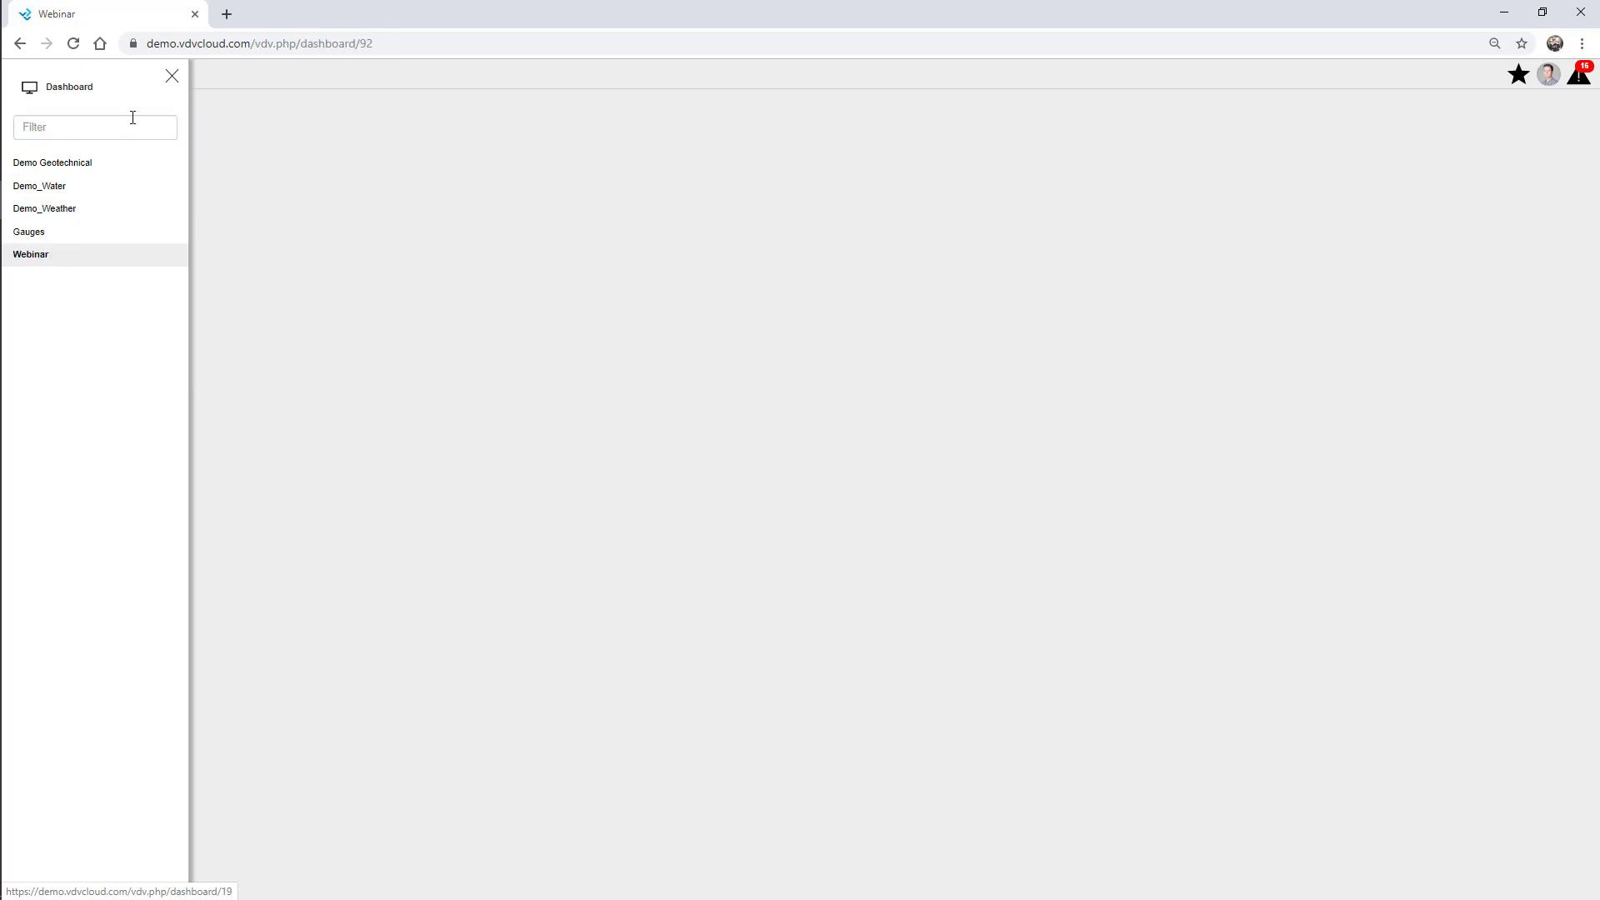
click(171, 76)
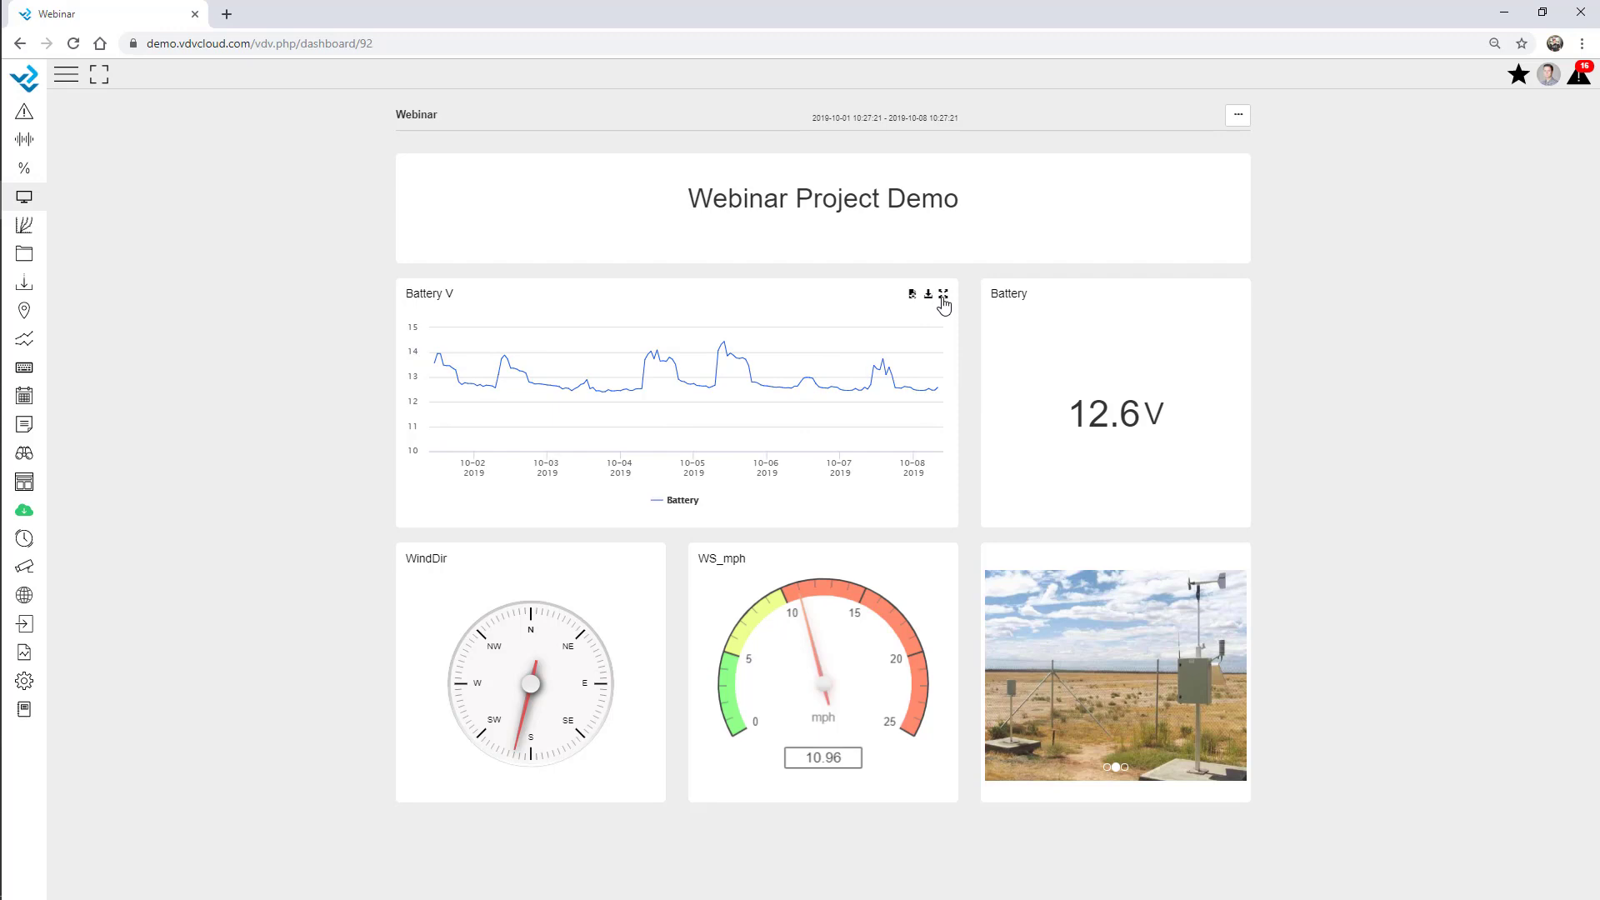
View the Battery V chart full screen, close it, and download its data as CSV.
click(943, 296)
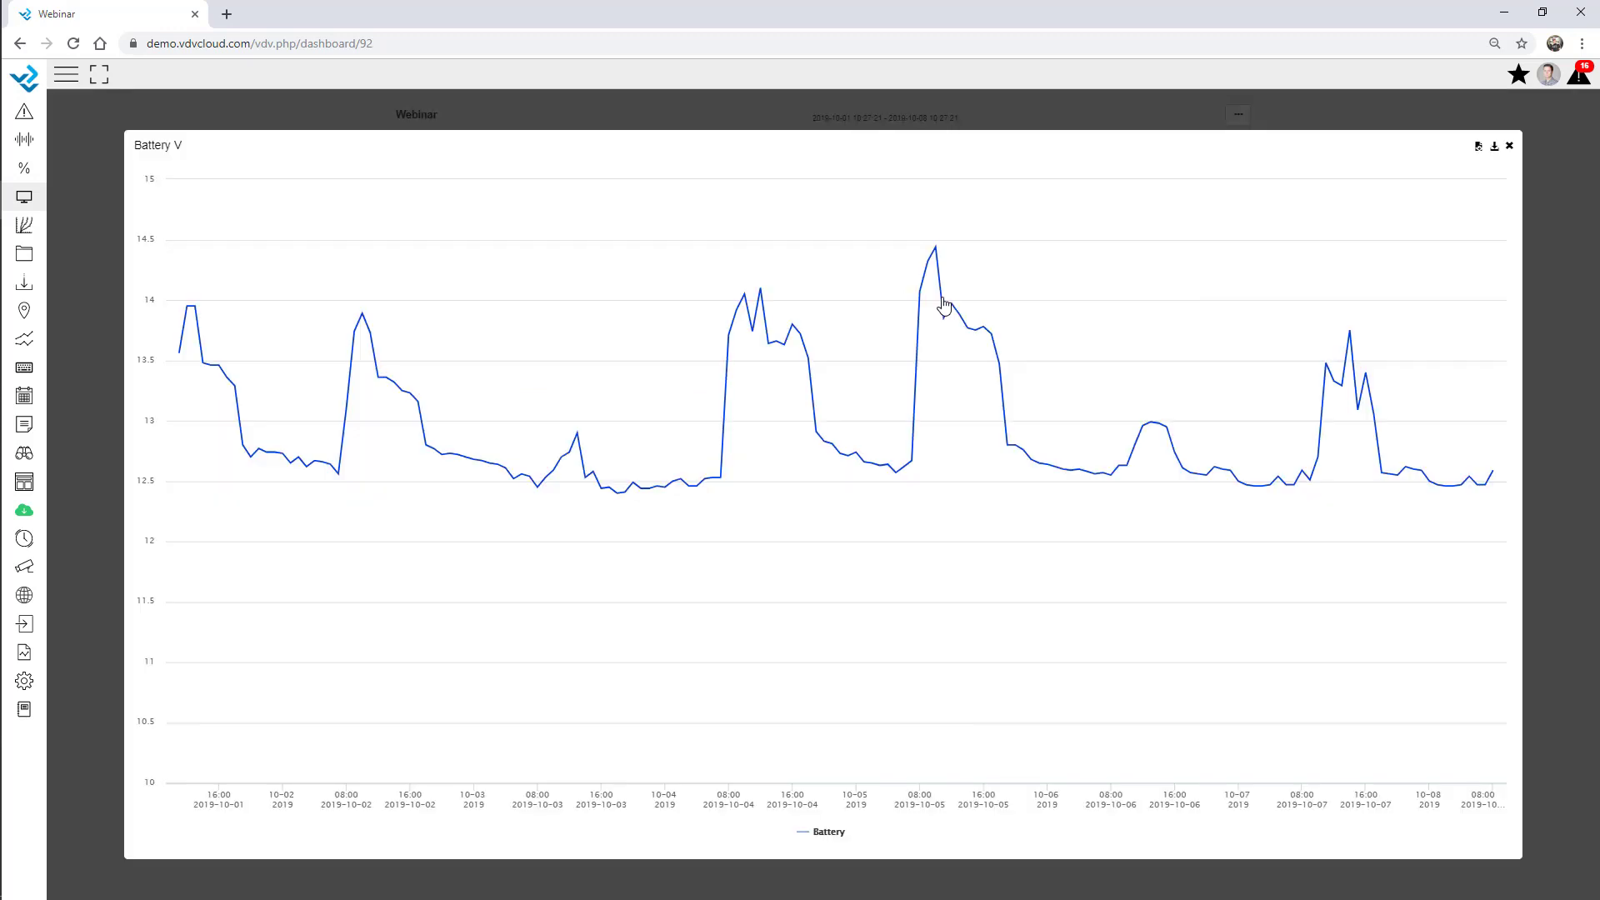
click(1509, 148)
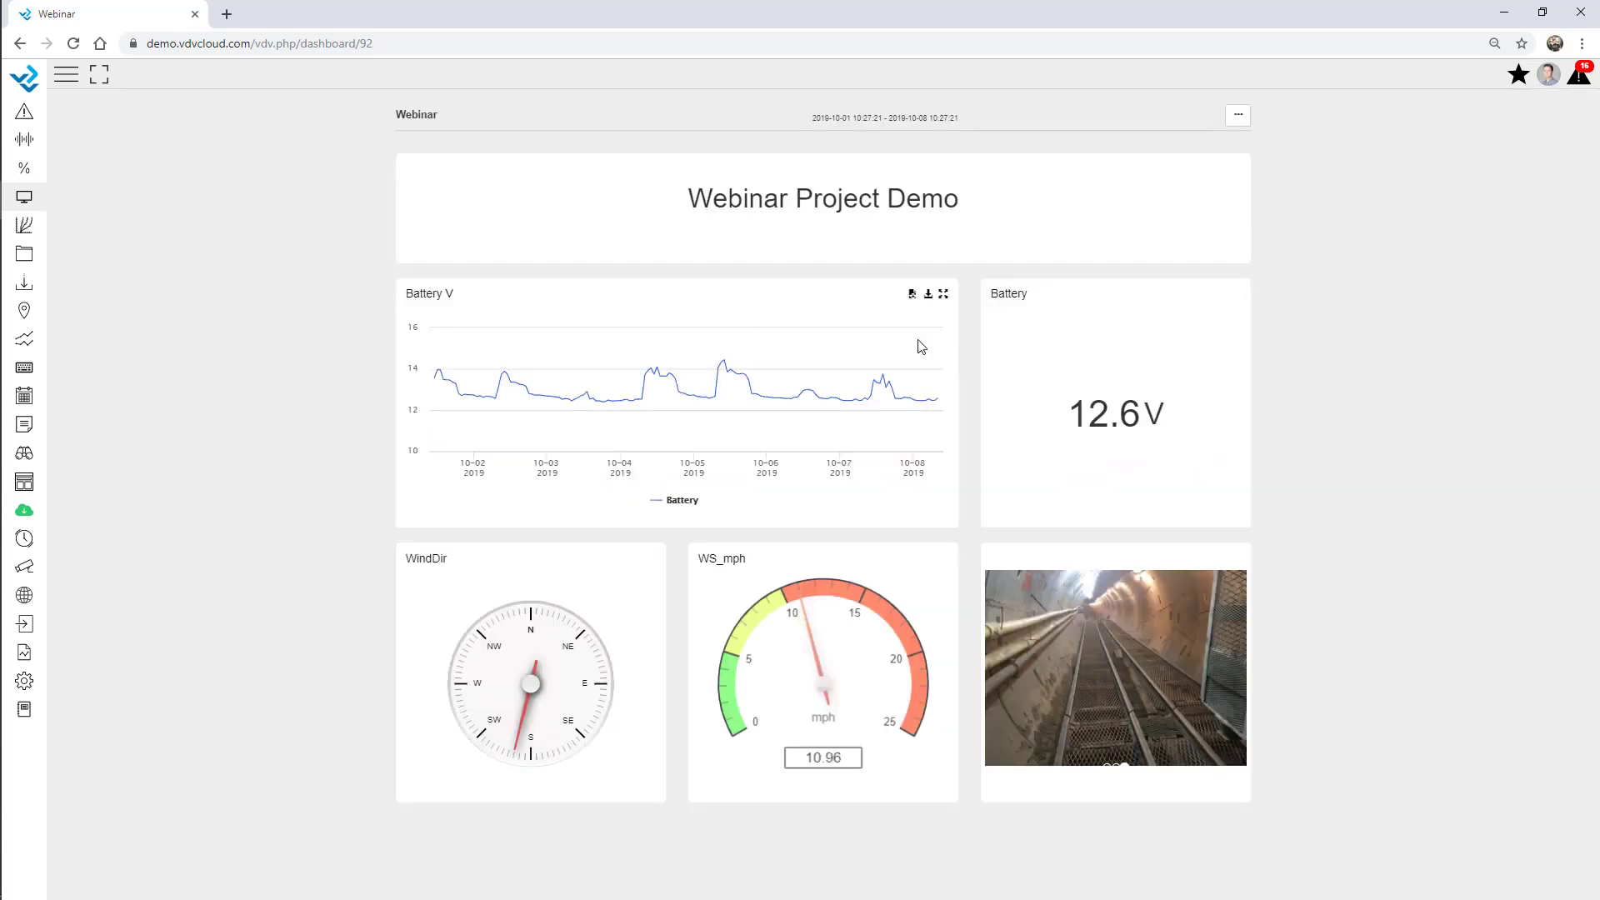
click(929, 296)
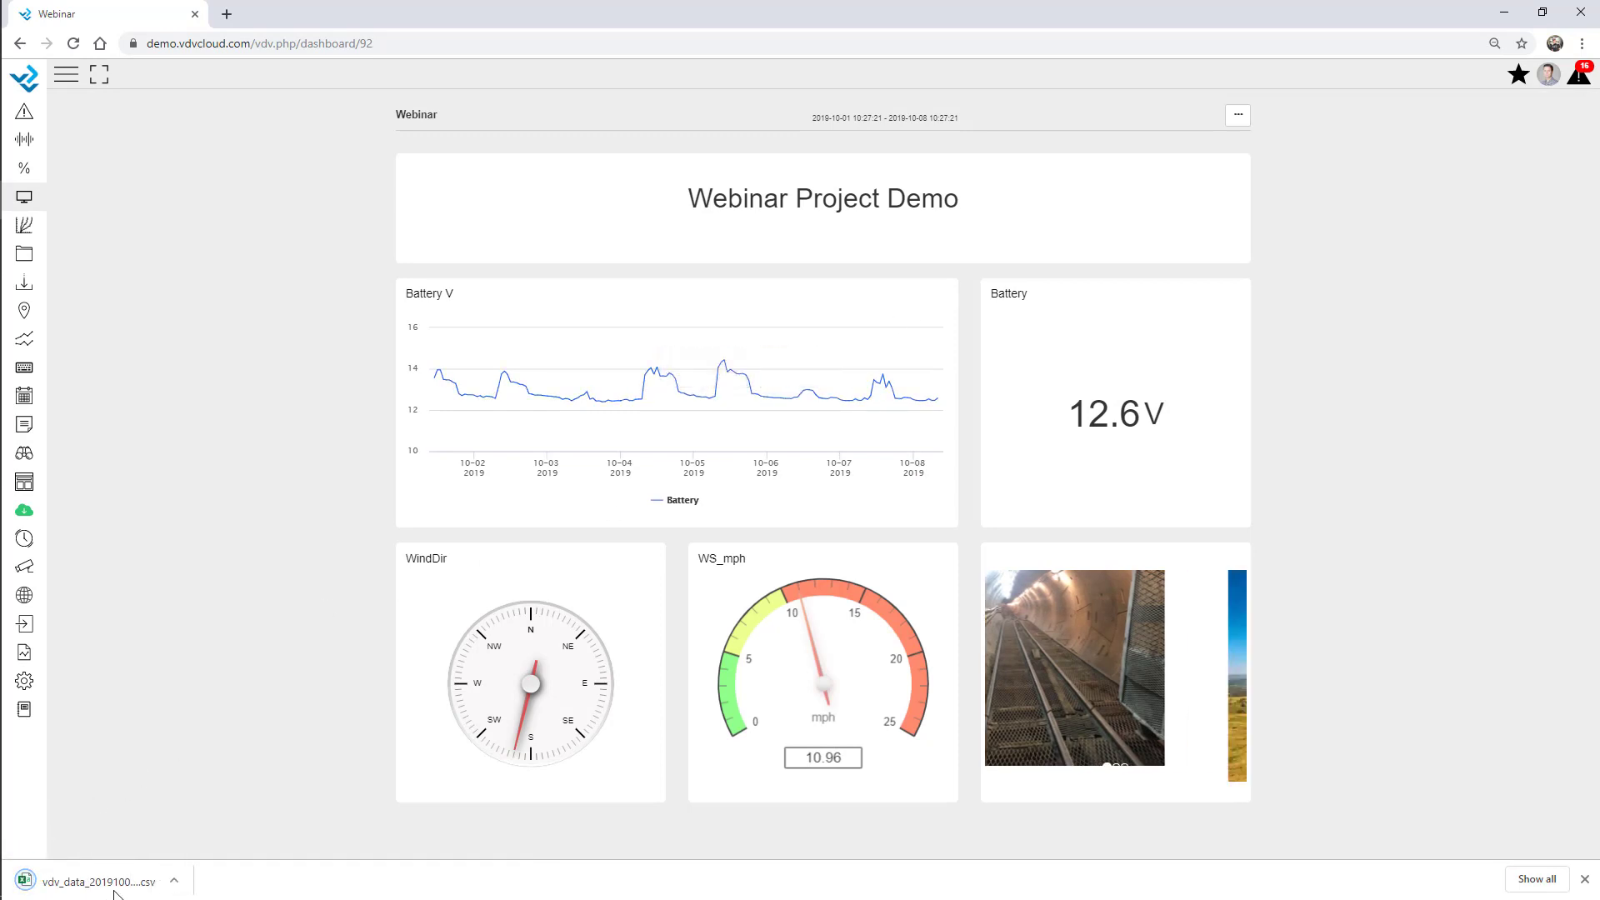
Try a 2 months time scale, return to 1 week, and open the dashboard for editing.
click(1238, 120)
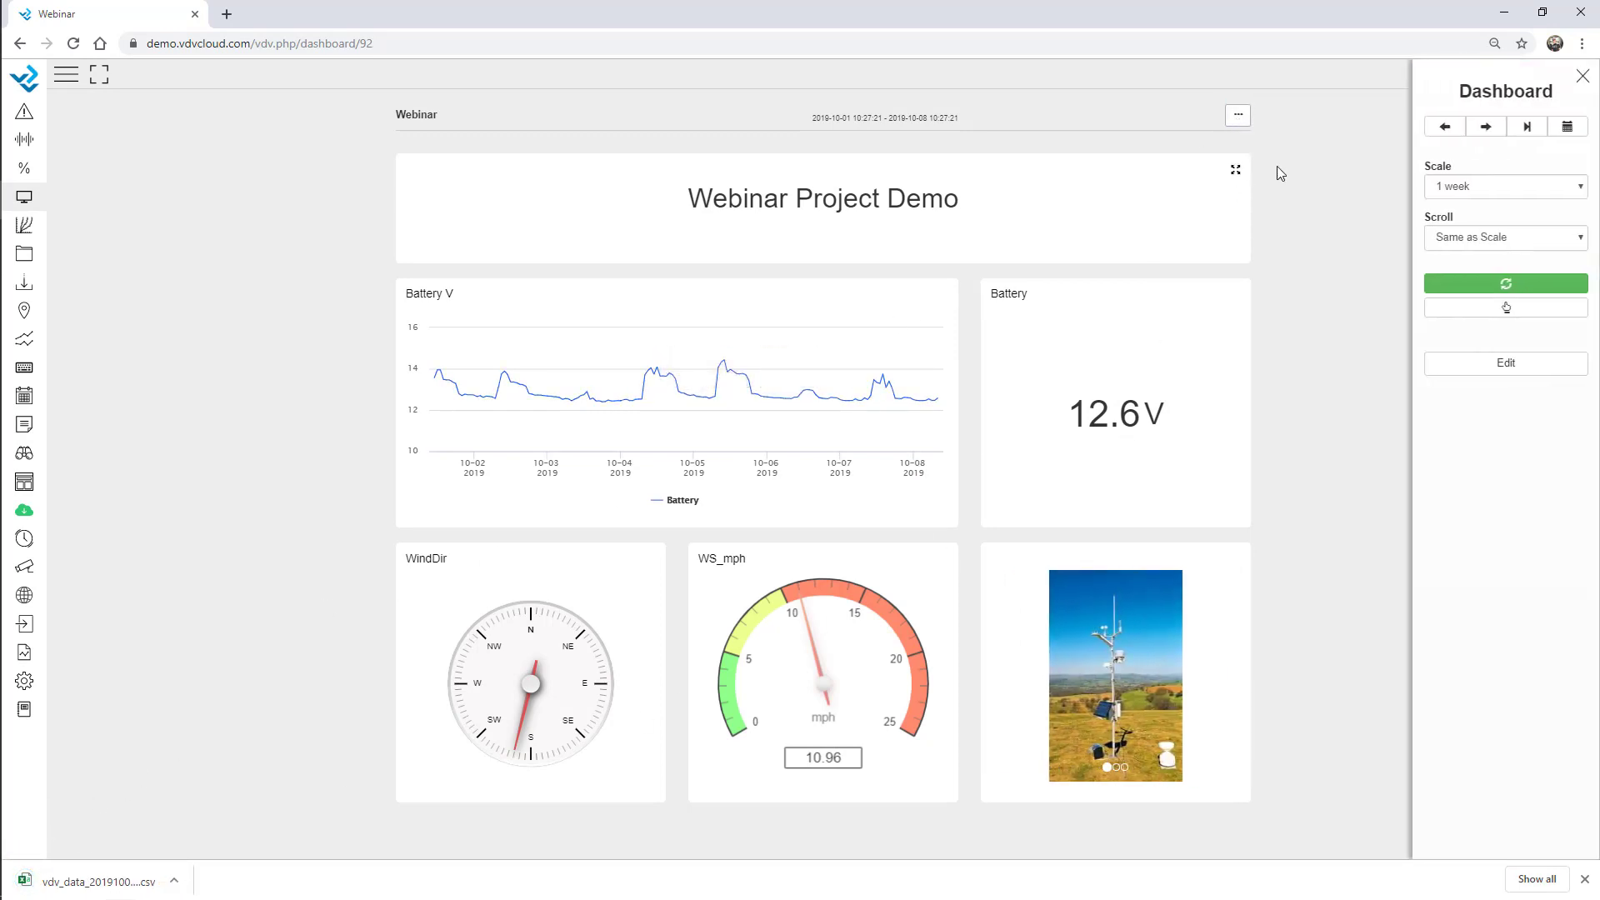
click(1461, 189)
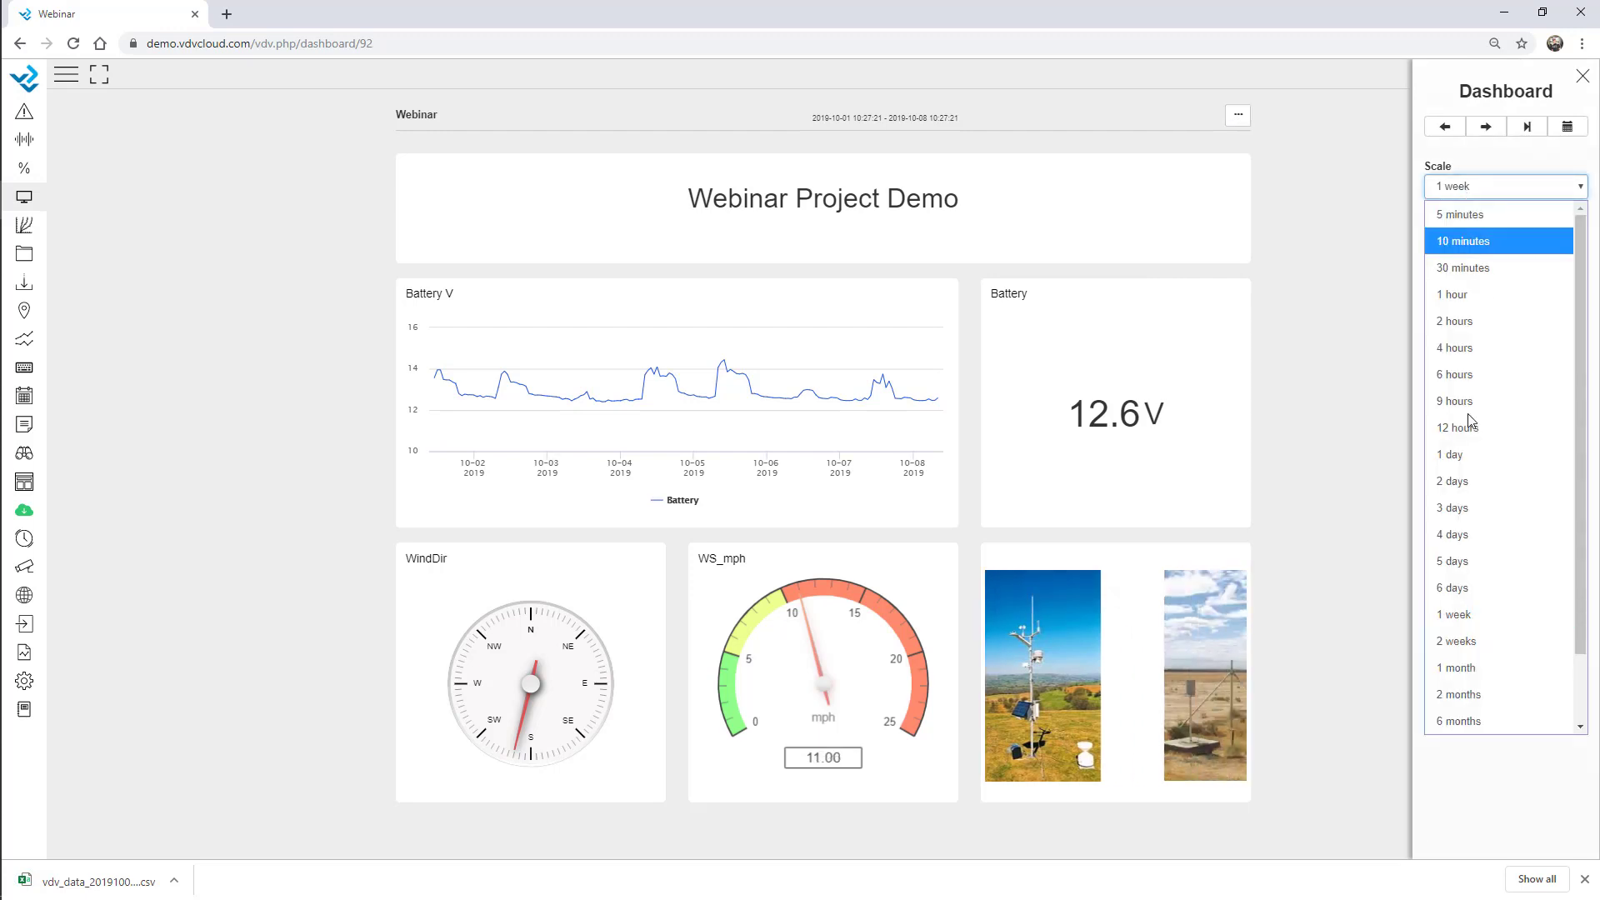
click(1489, 700)
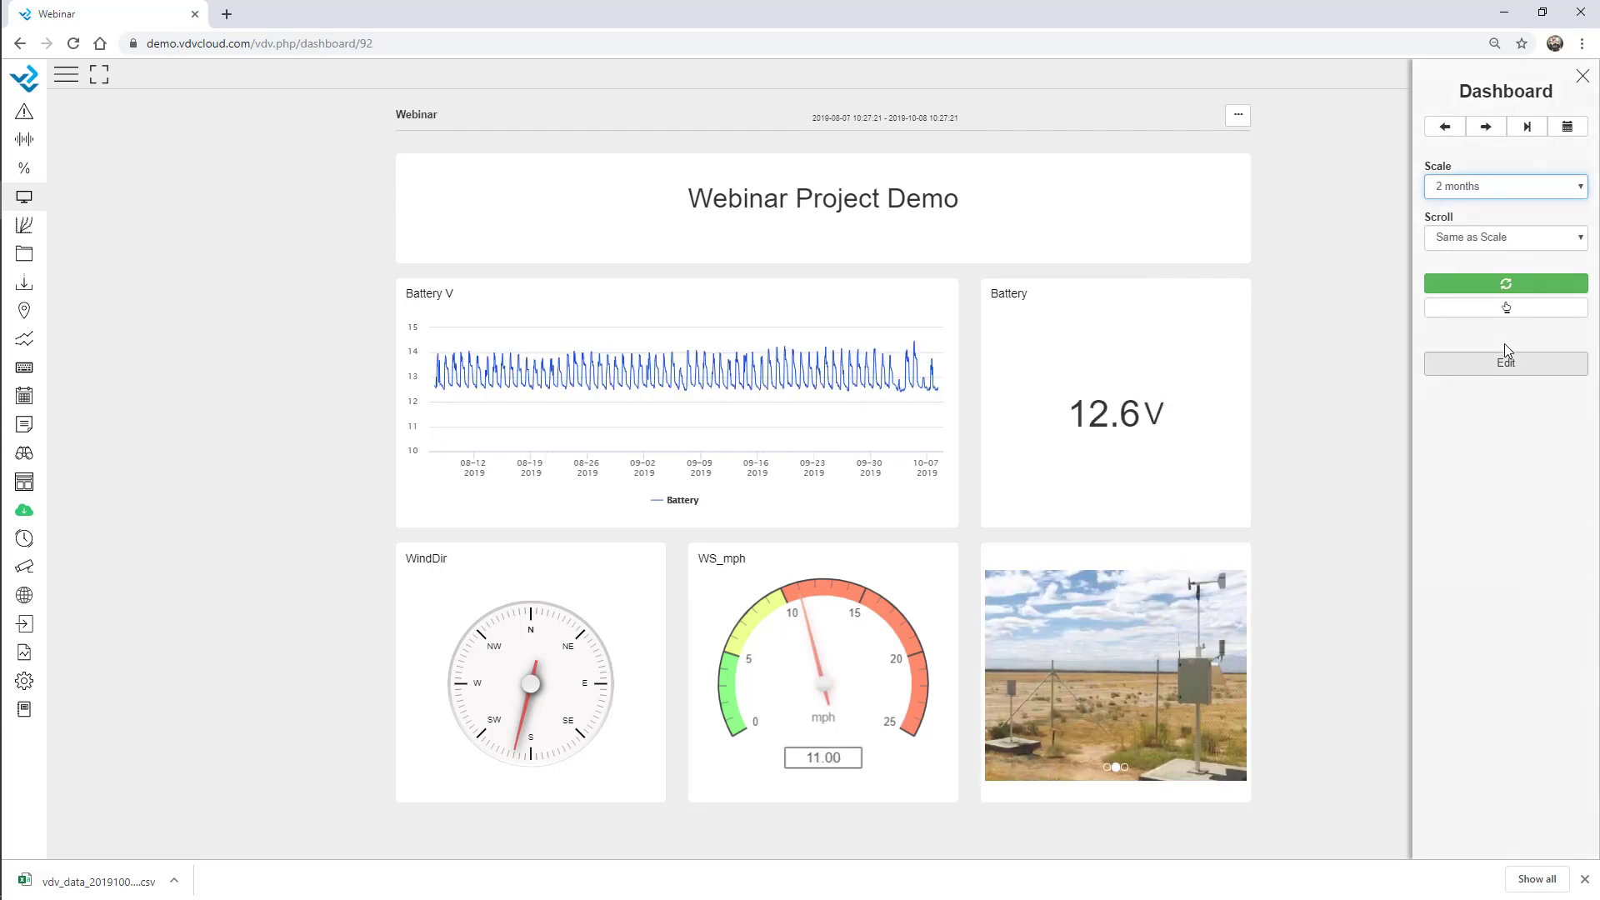
click(1488, 188)
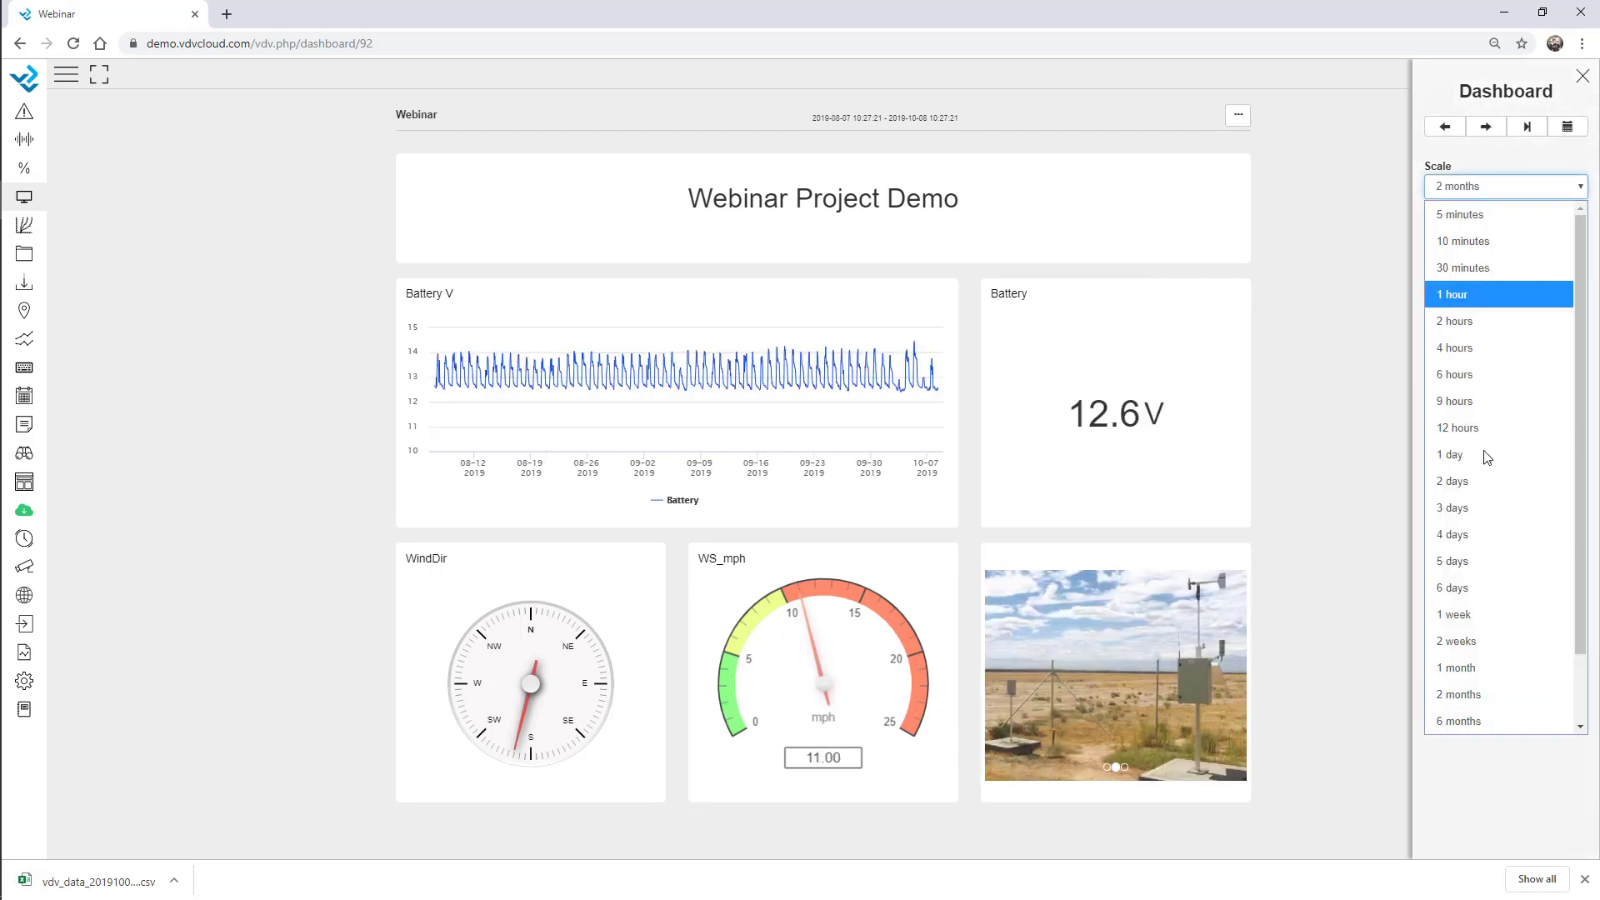
click(1491, 616)
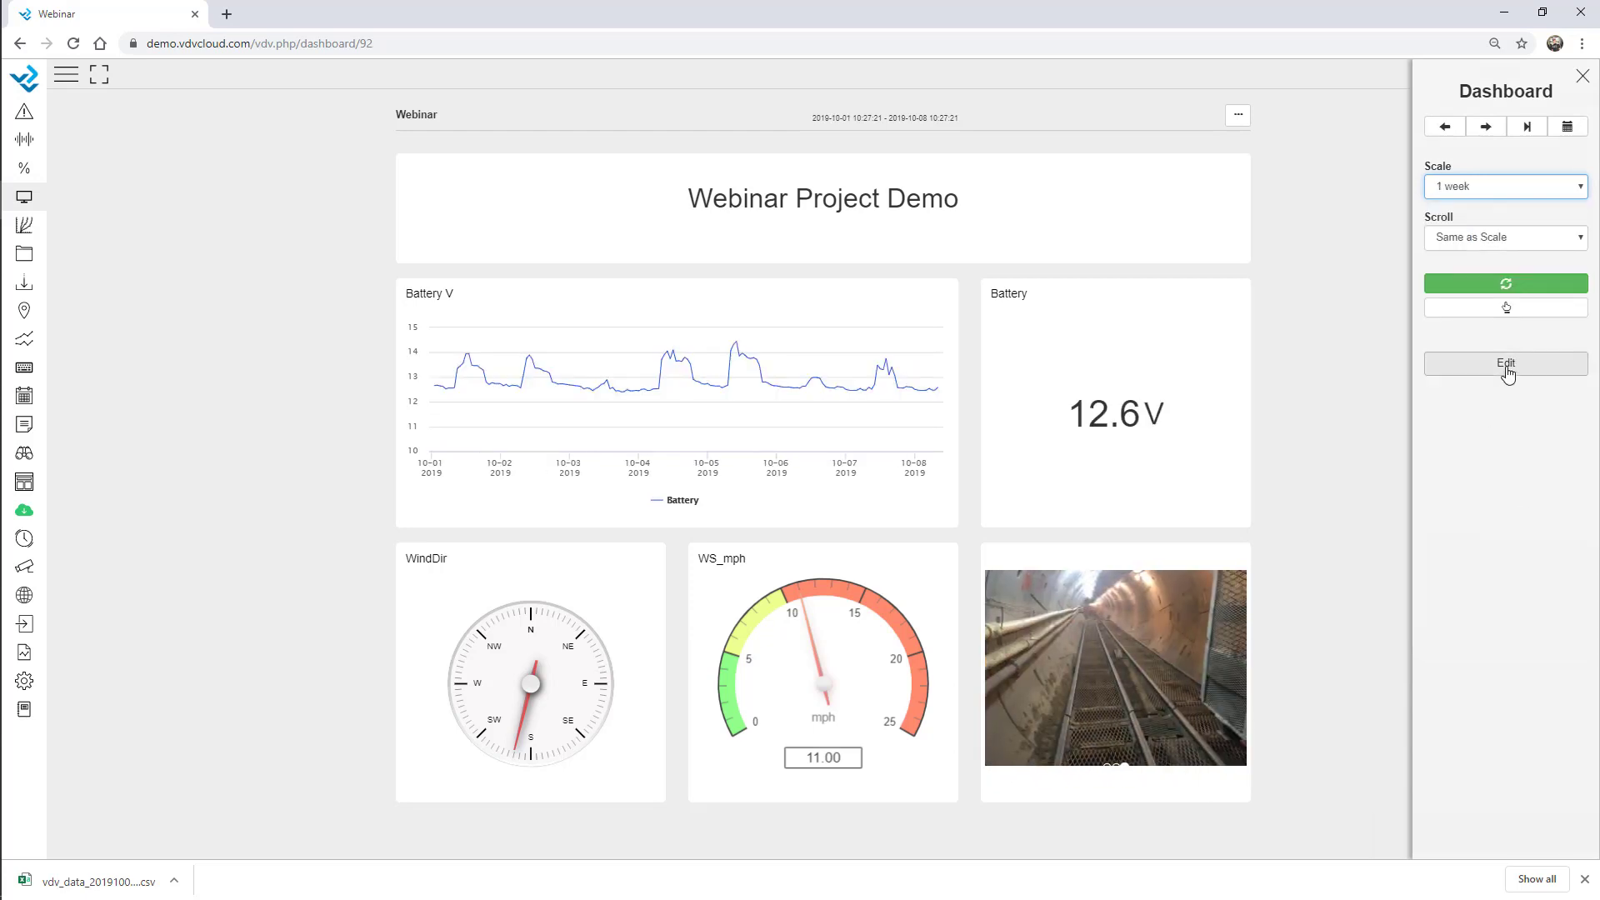
click(1506, 367)
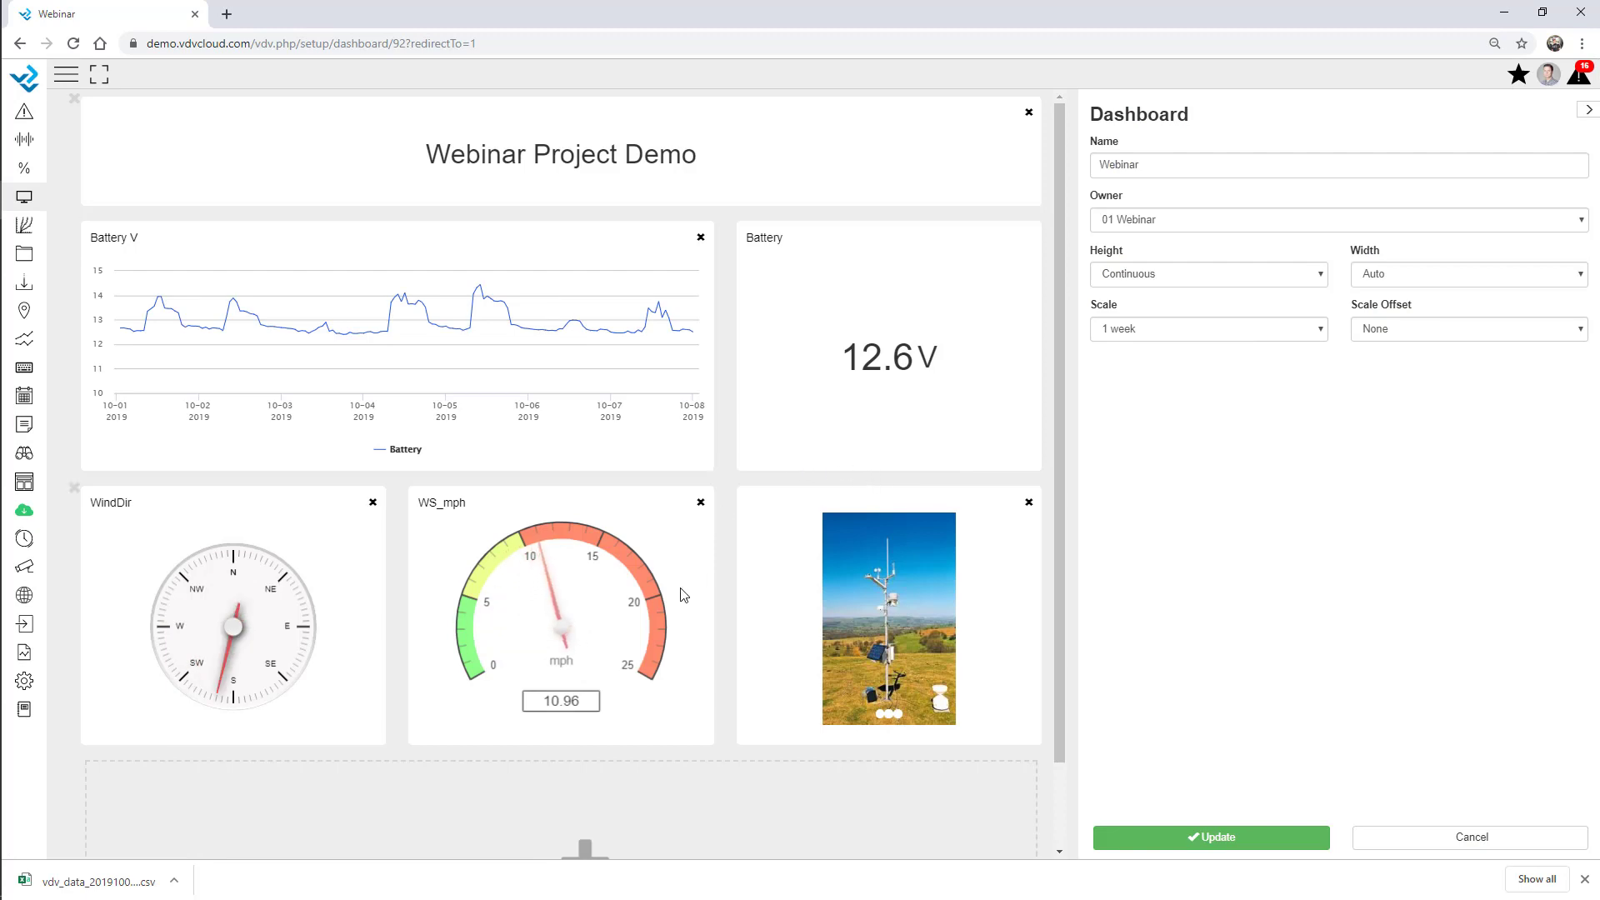
Add a Table column showing AirTemp, RH% and BP_mmHg from AWS - Webinar.
scroll(660, 741, down, 1)
click(575, 754)
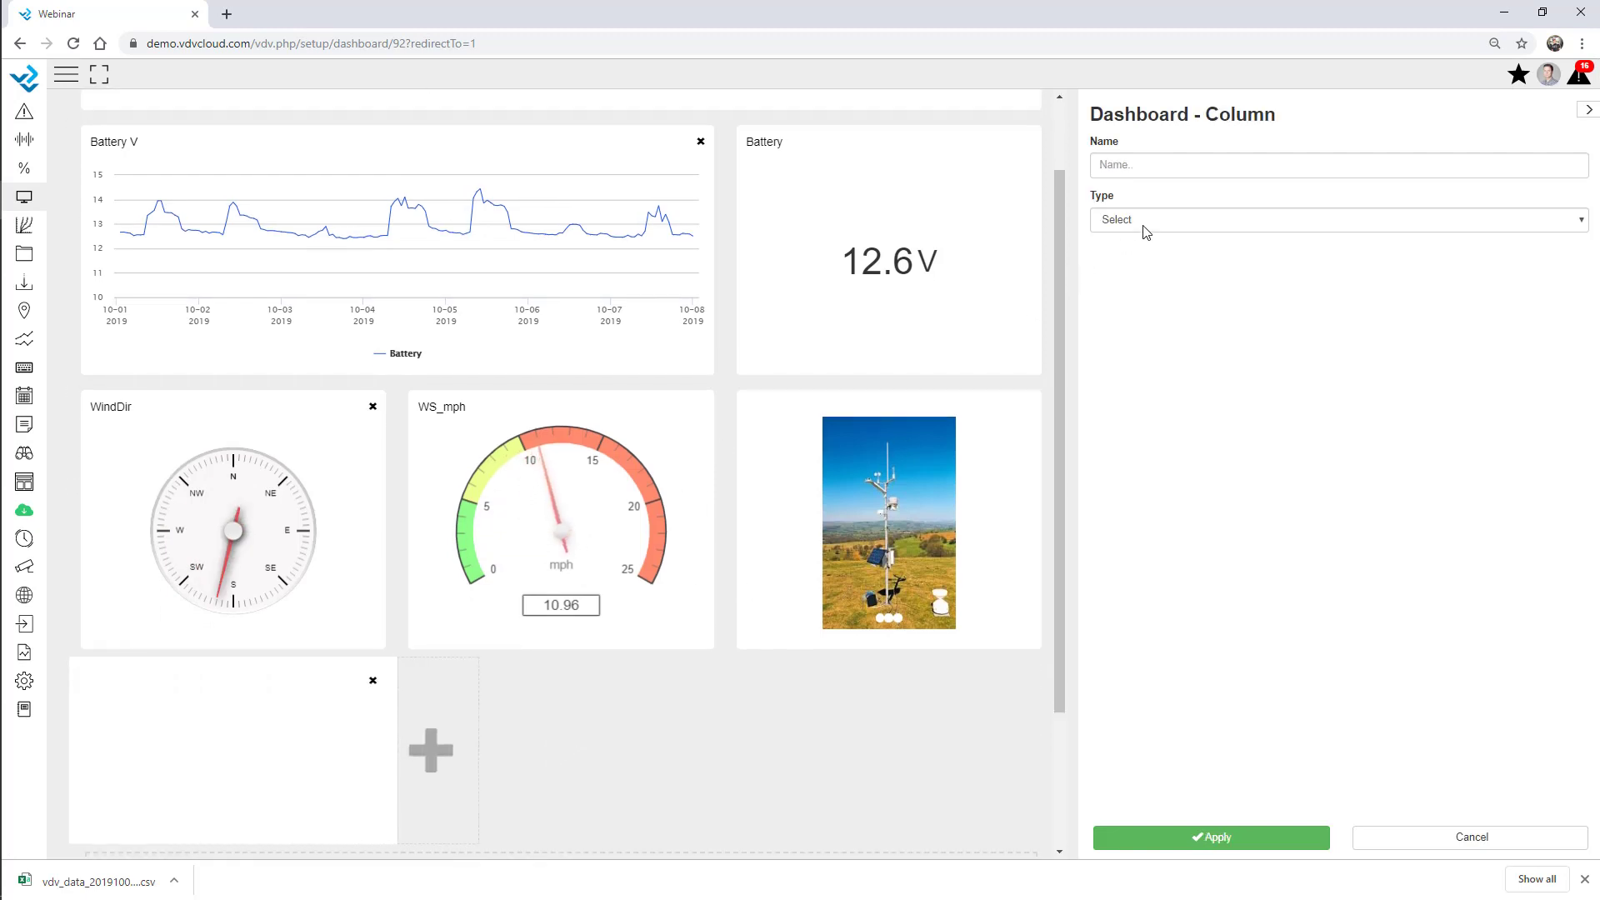
click(1243, 220)
click(1222, 646)
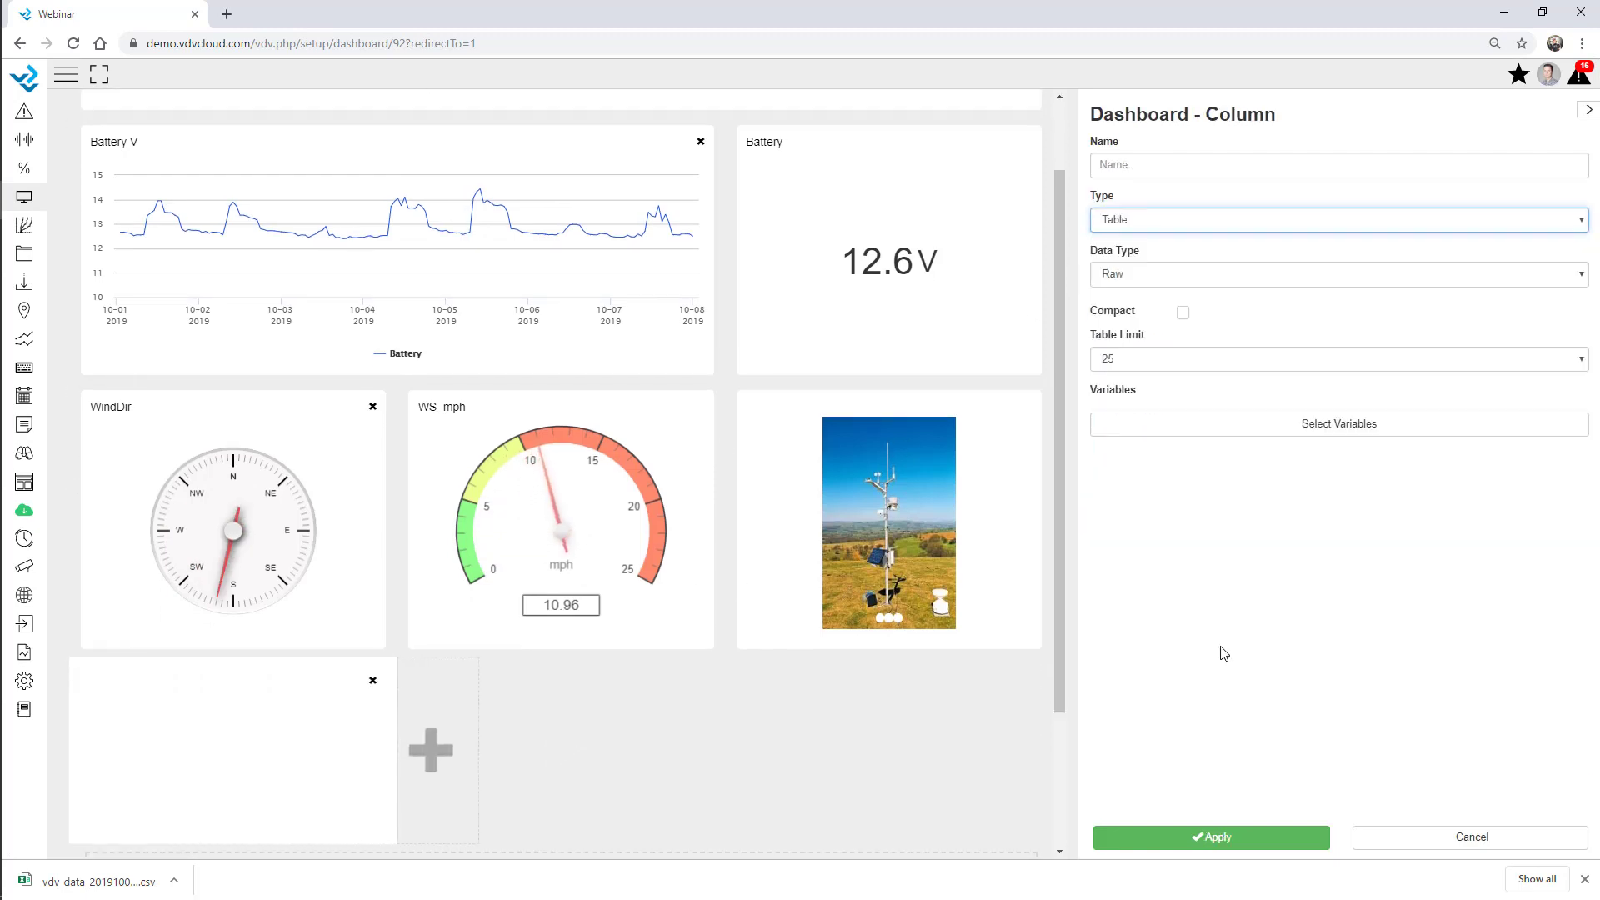
click(1240, 427)
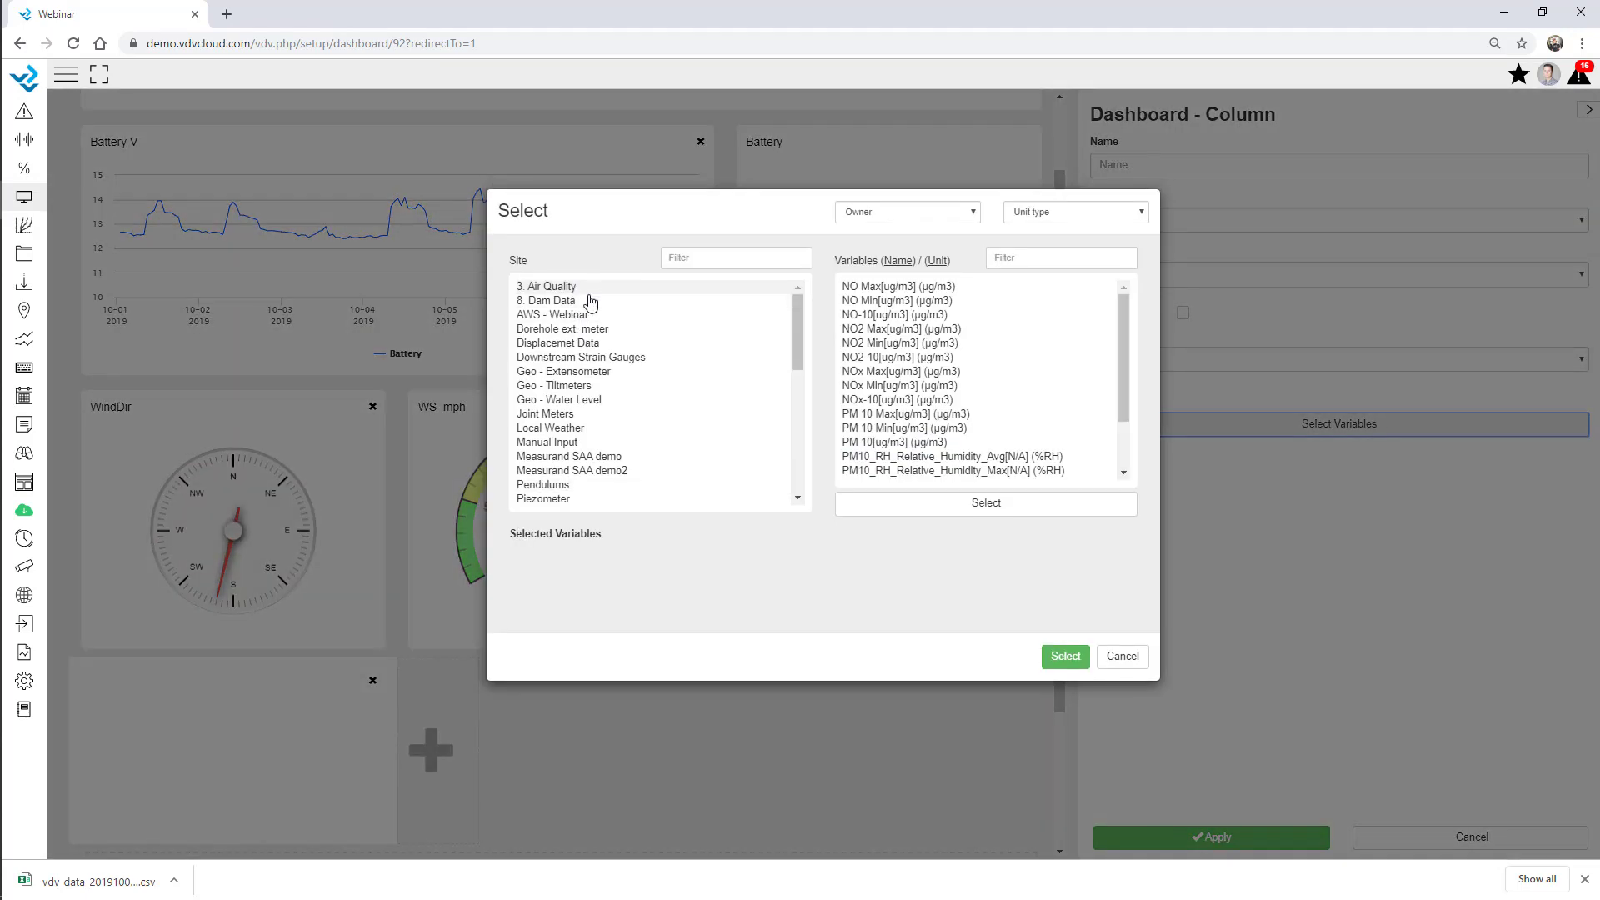
click(552, 315)
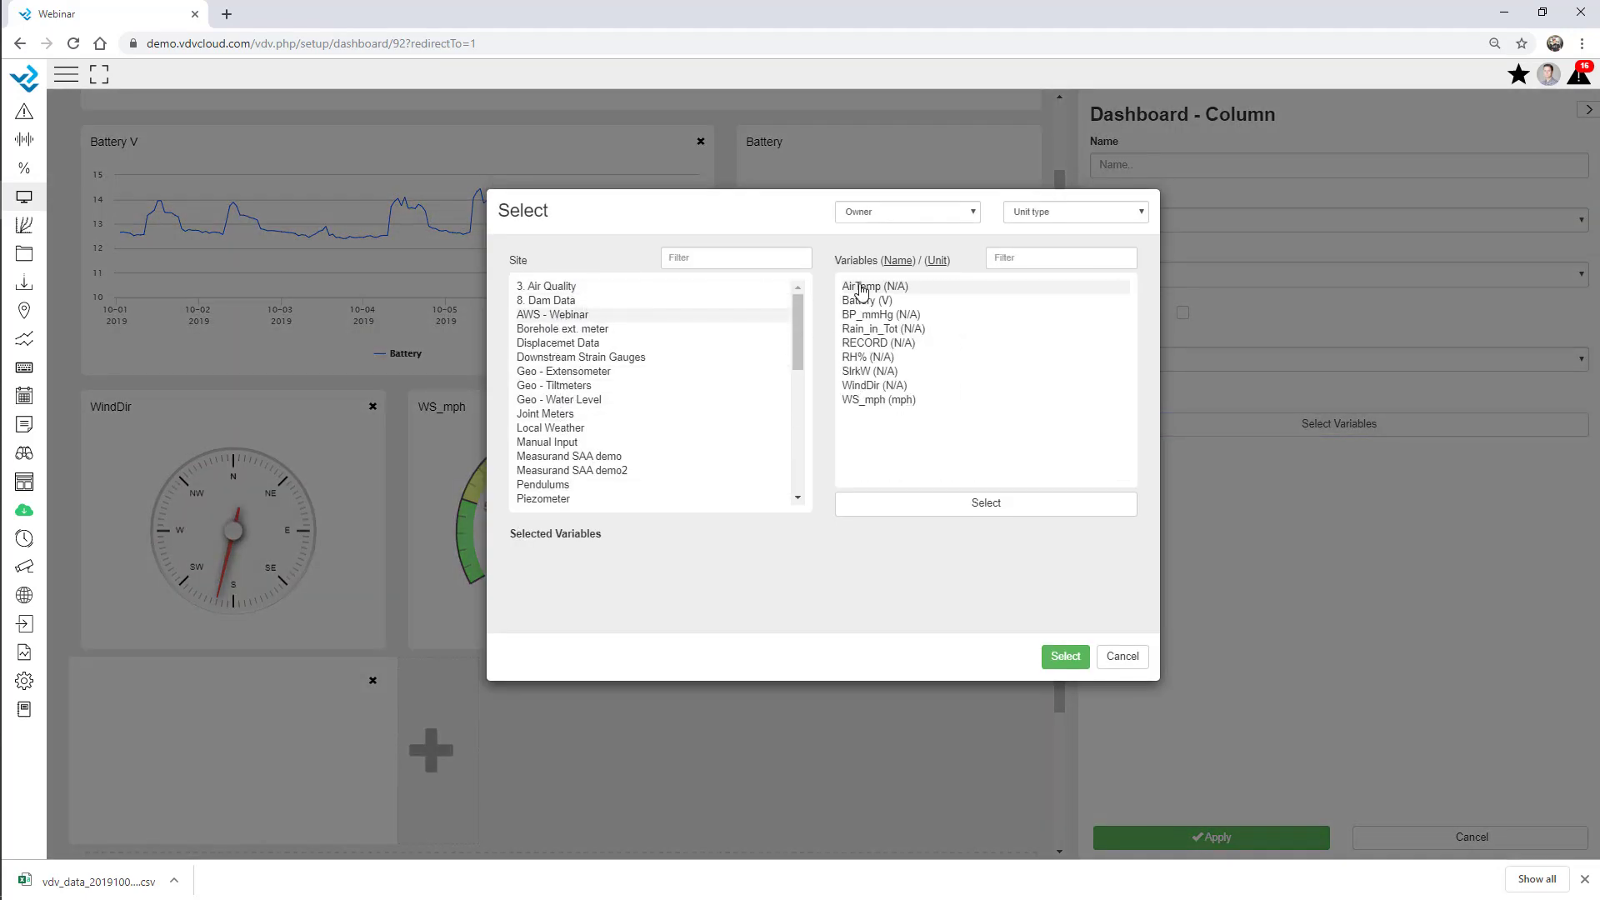
click(870, 356)
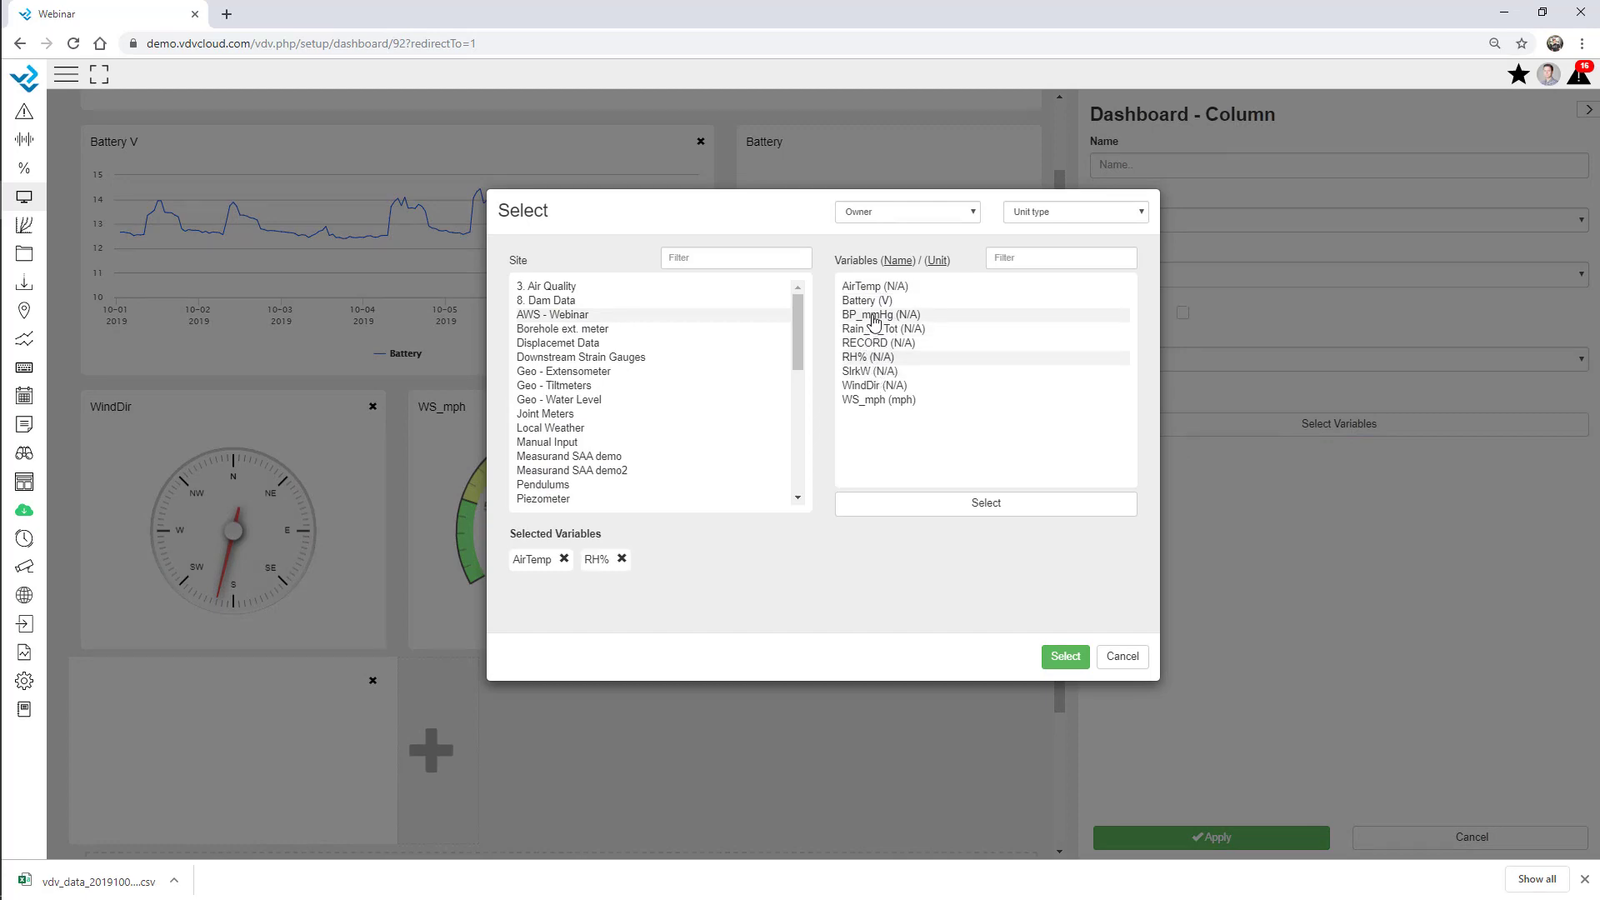
click(872, 317)
click(1065, 657)
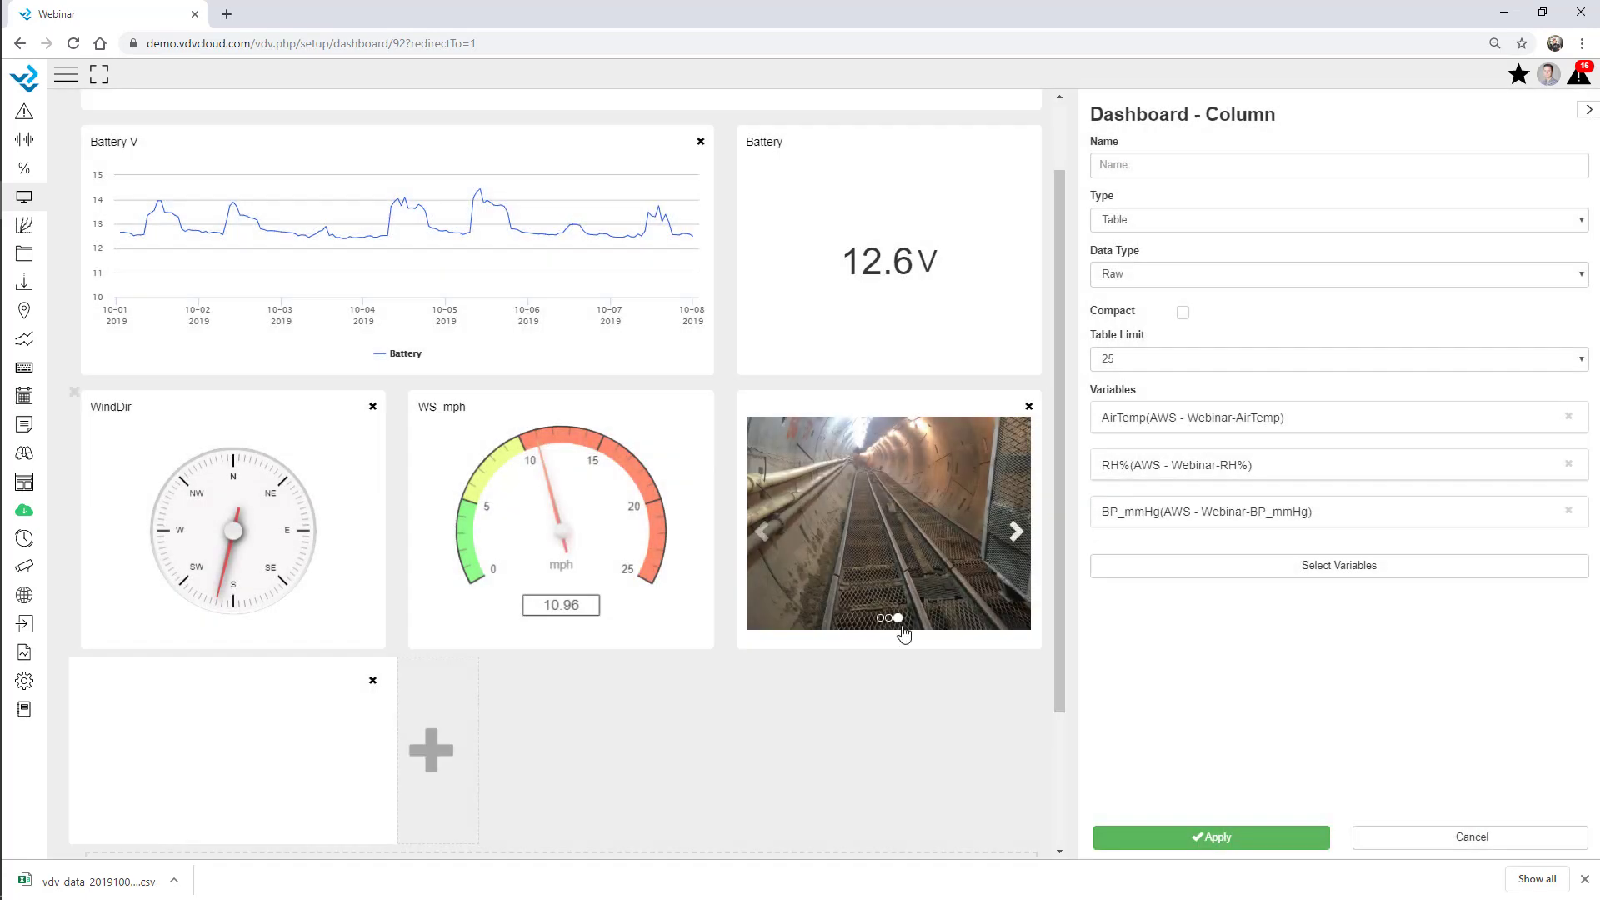
Make the table row 500 px tall, try Summary - hour then Raw data, and cancel twice.
scroll(703, 725, down, 2)
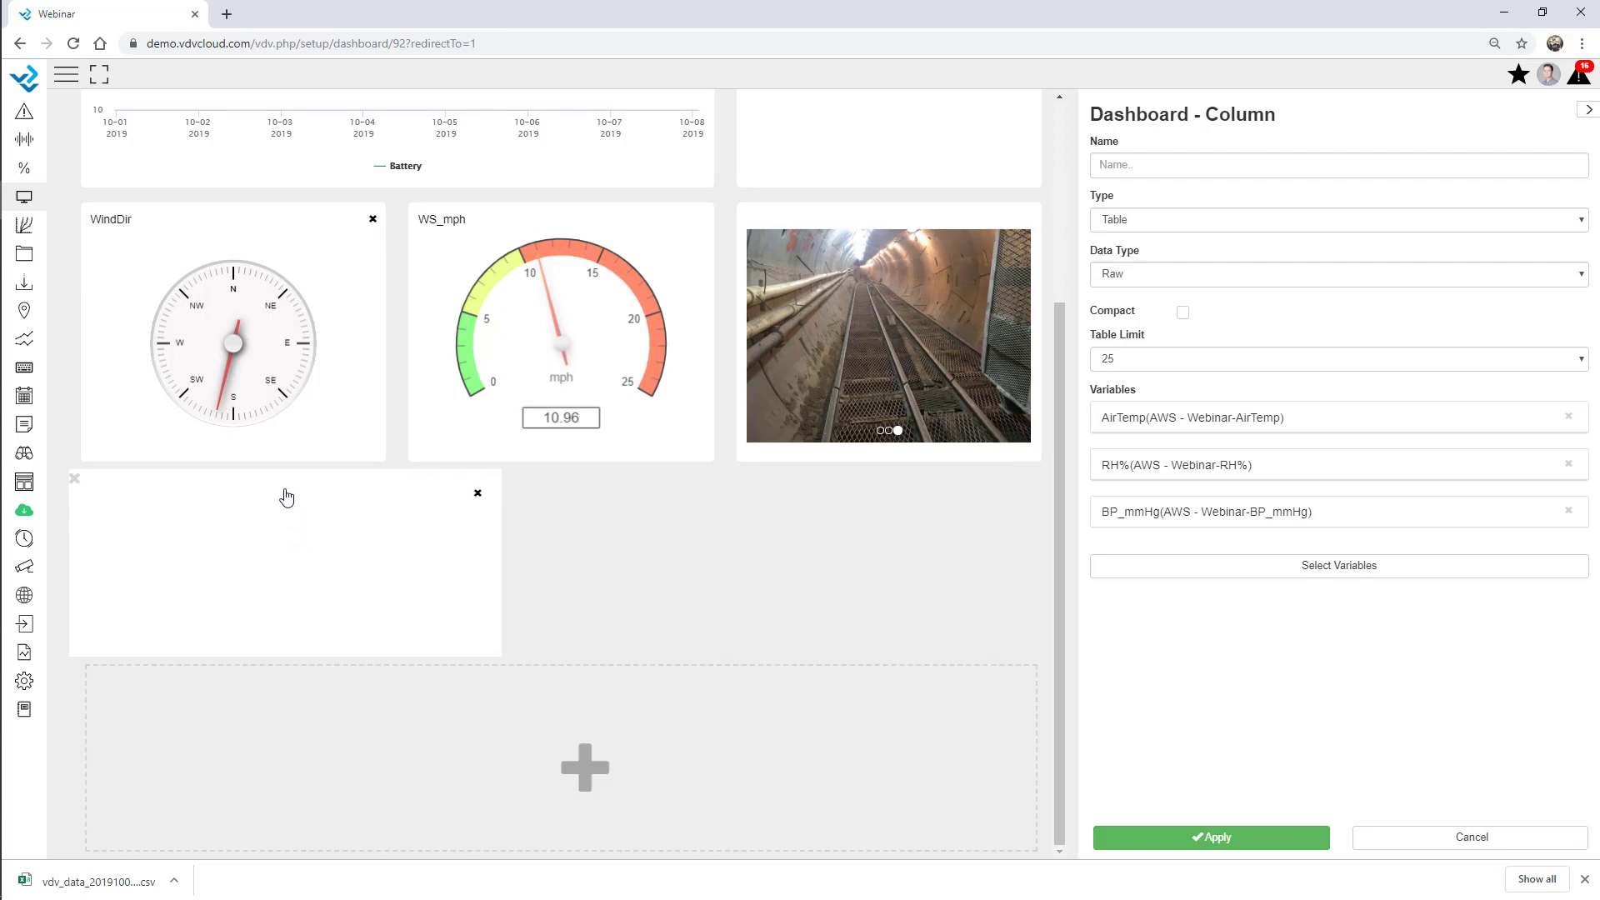
drag(612, 656, 704, 854)
click(1163, 221)
click(1163, 221)
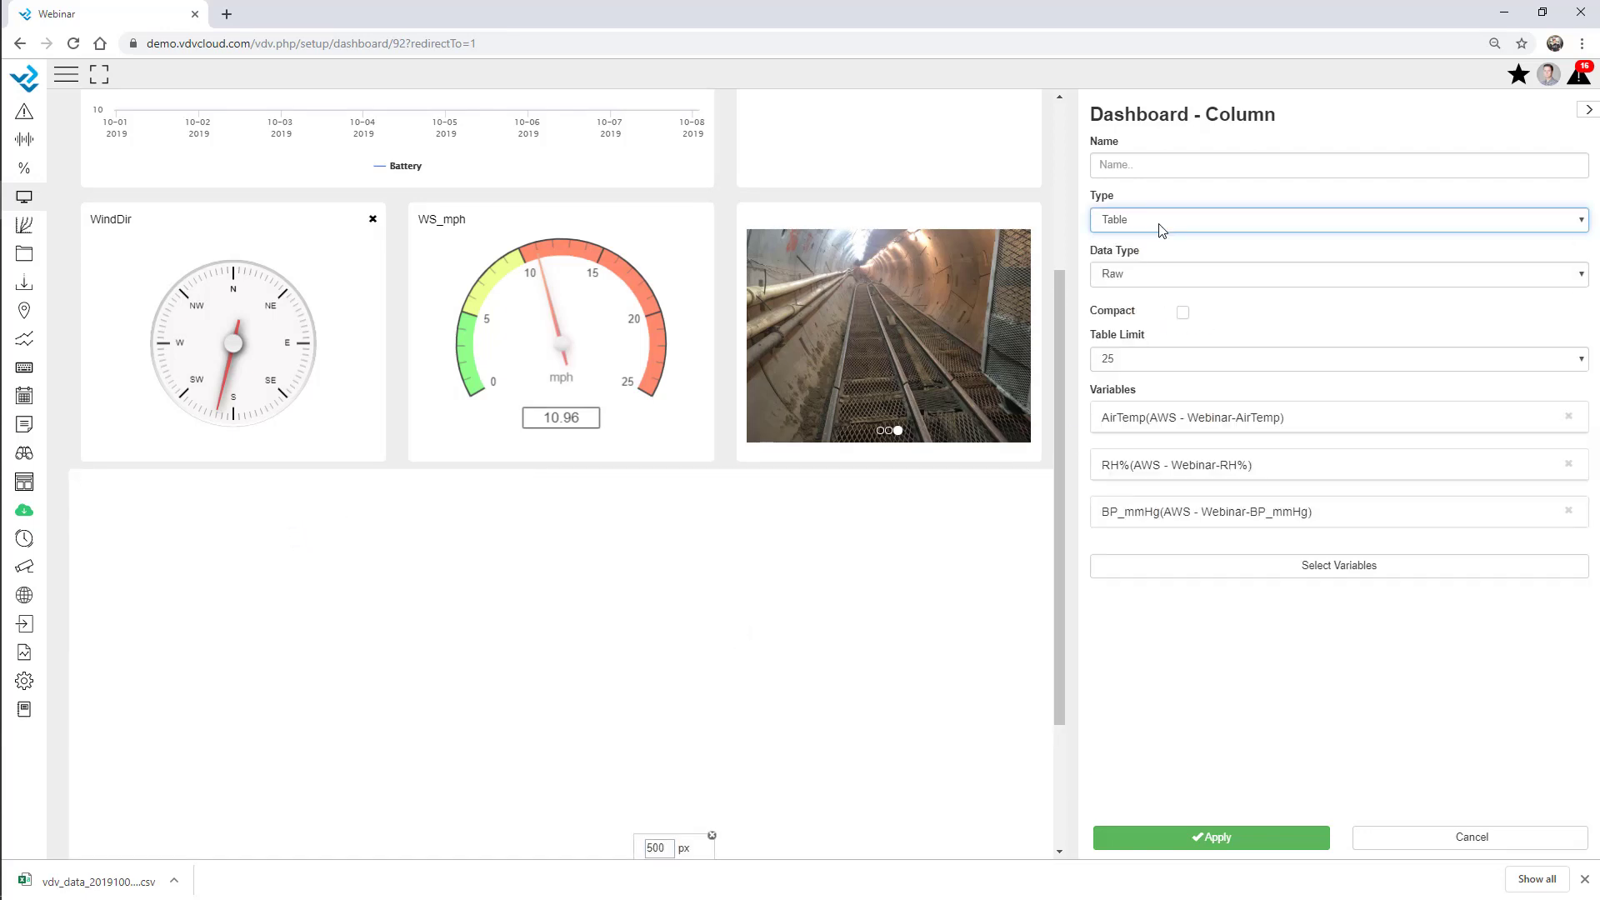
click(1153, 275)
click(1144, 307)
click(1146, 278)
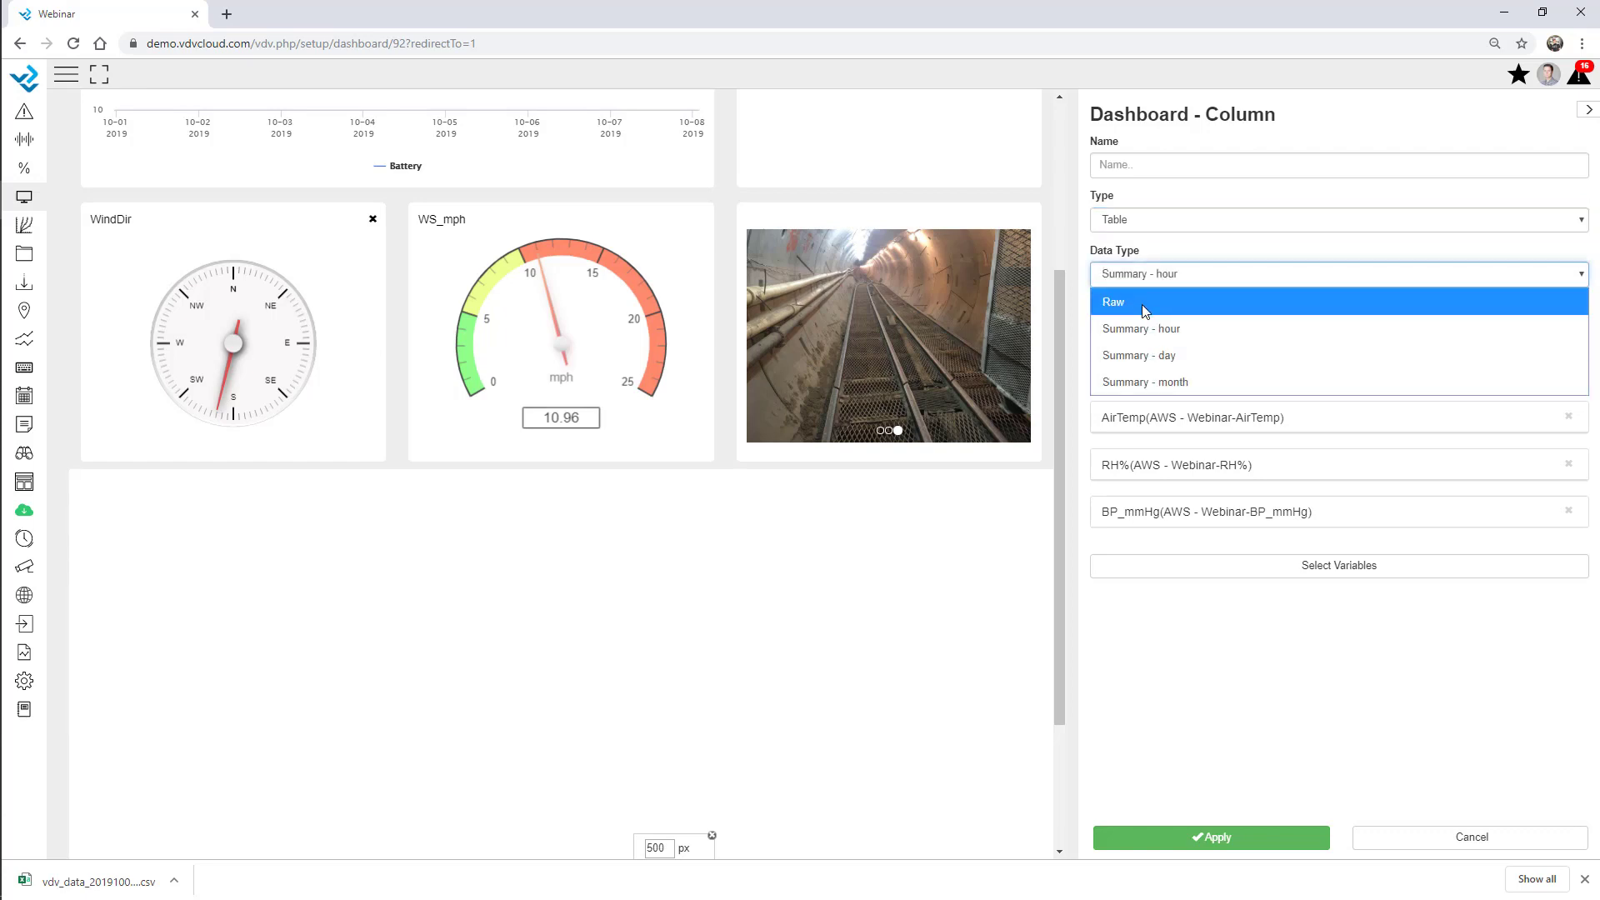
click(1146, 294)
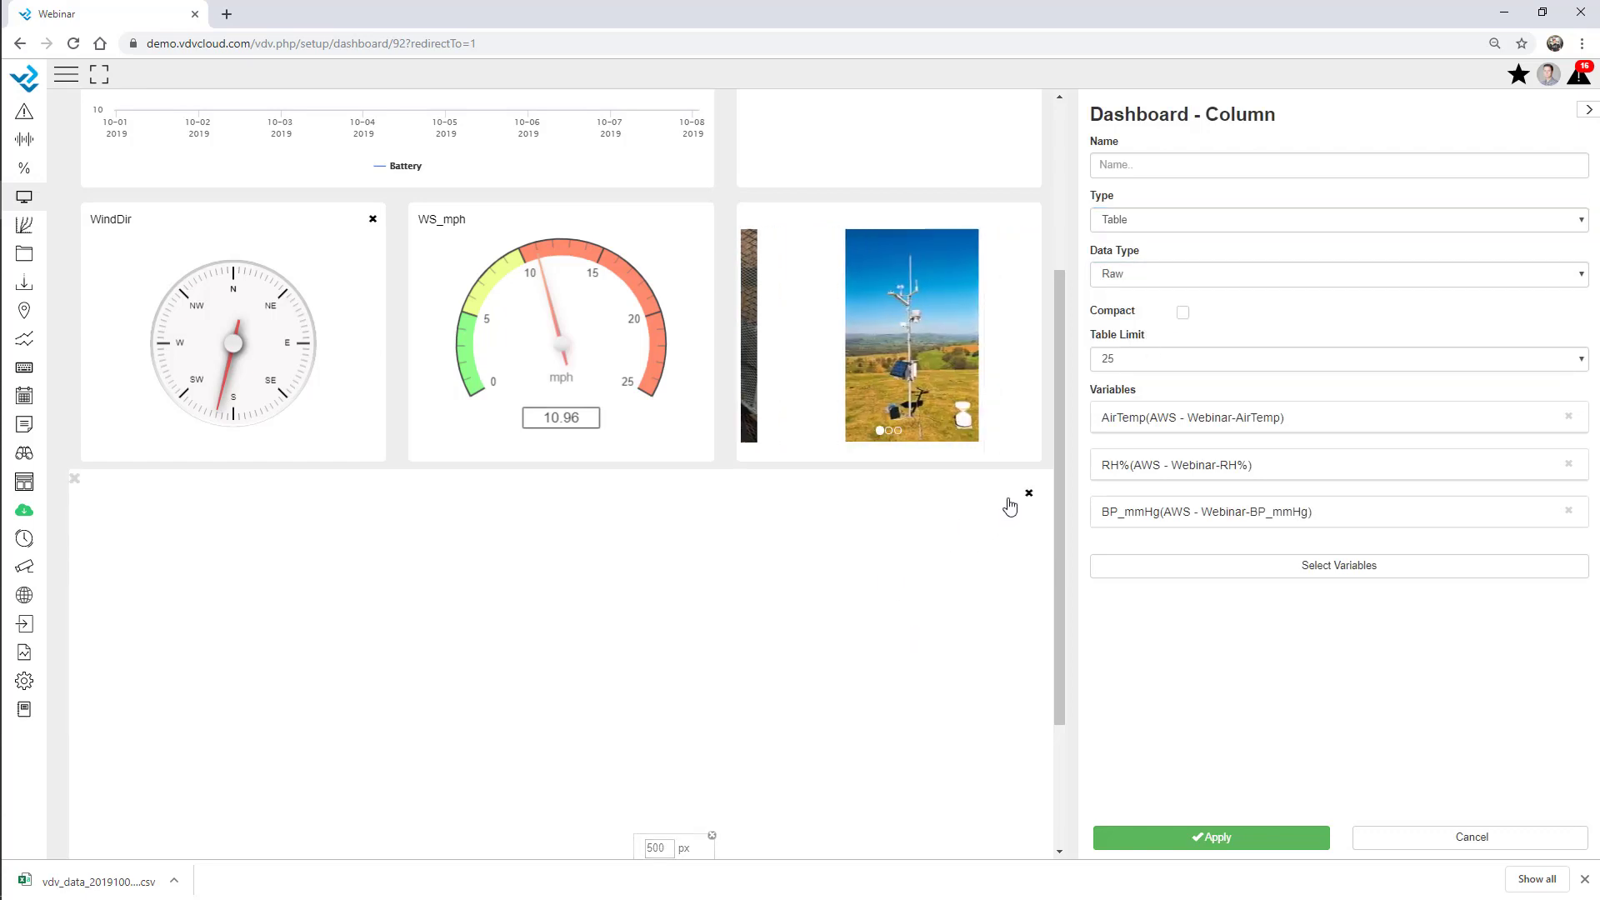
click(1420, 842)
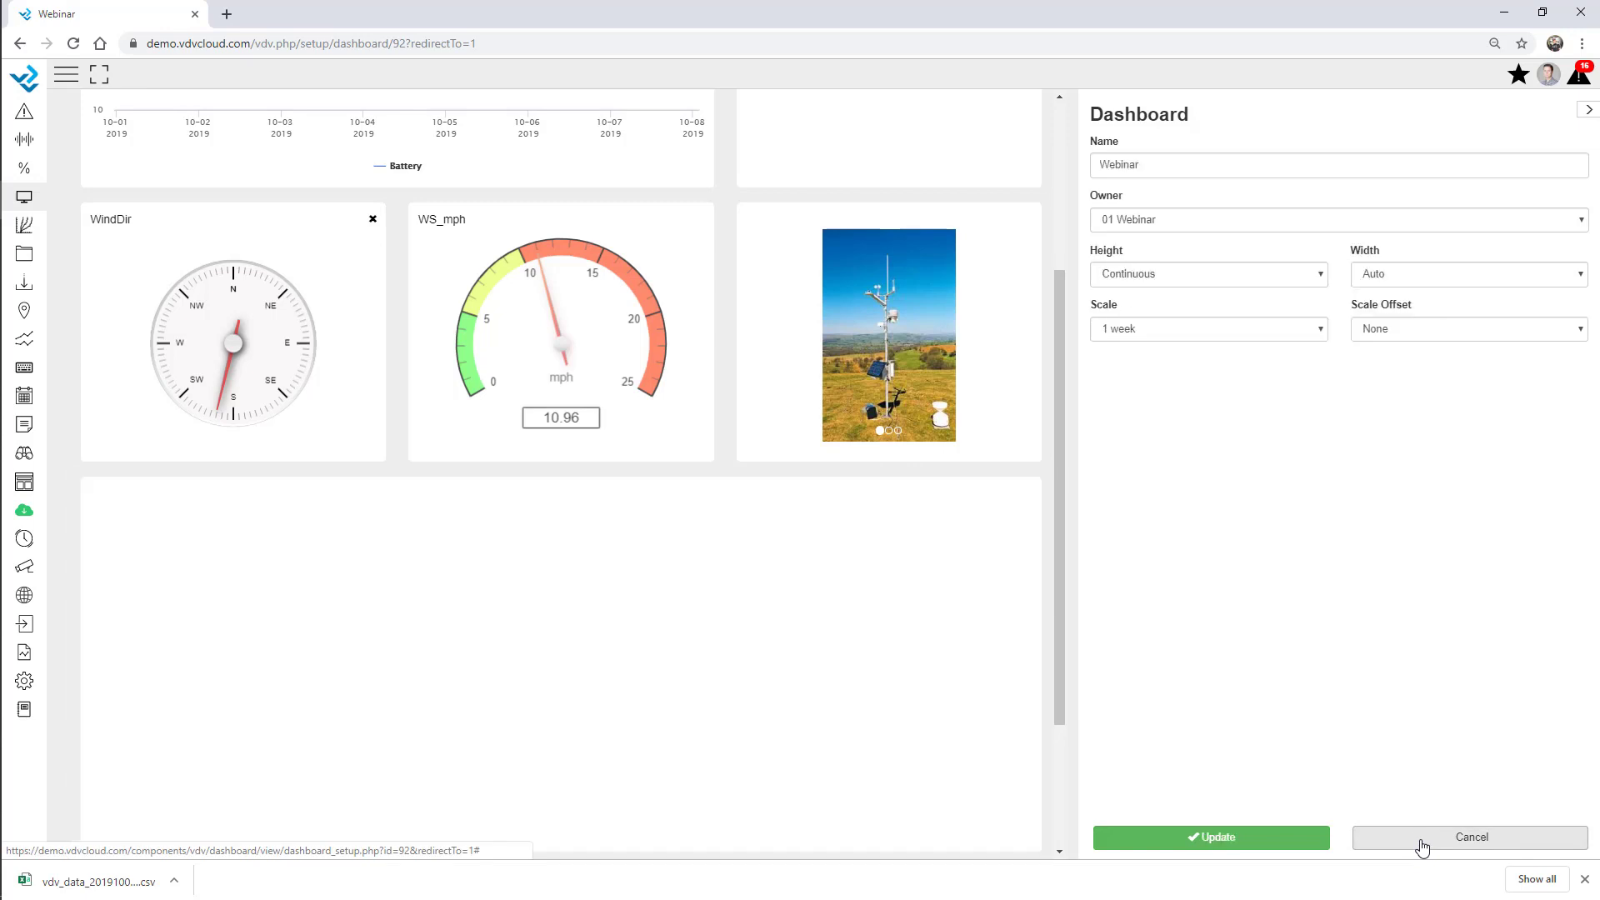
click(1413, 842)
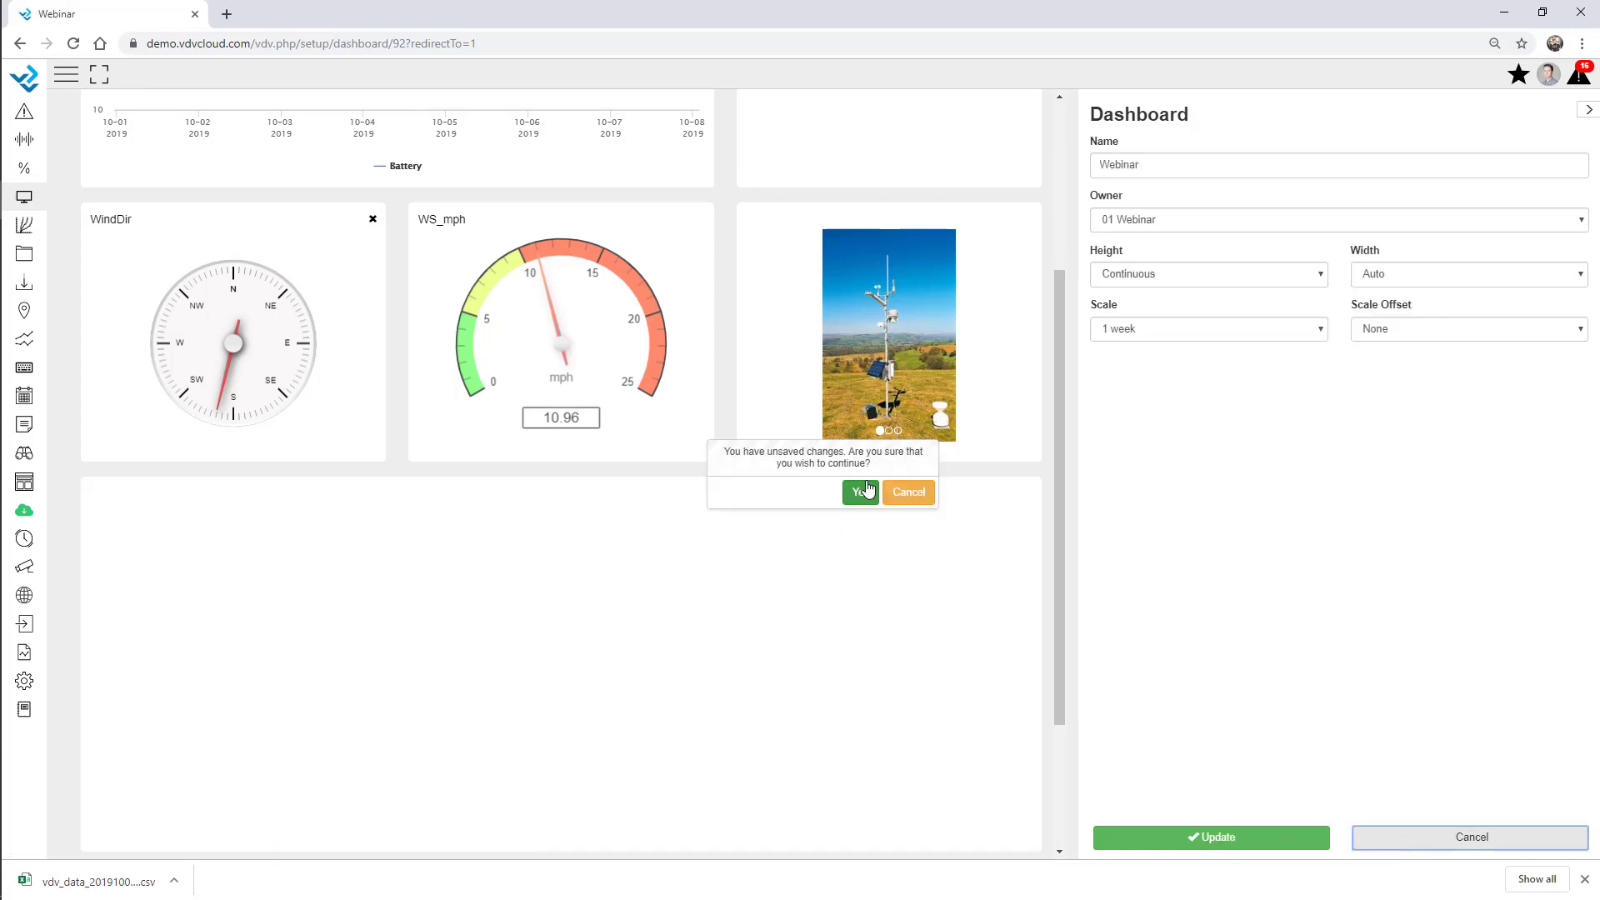
Discard the unsaved changes and reopen the Webinar dashboard for editing.
click(860, 491)
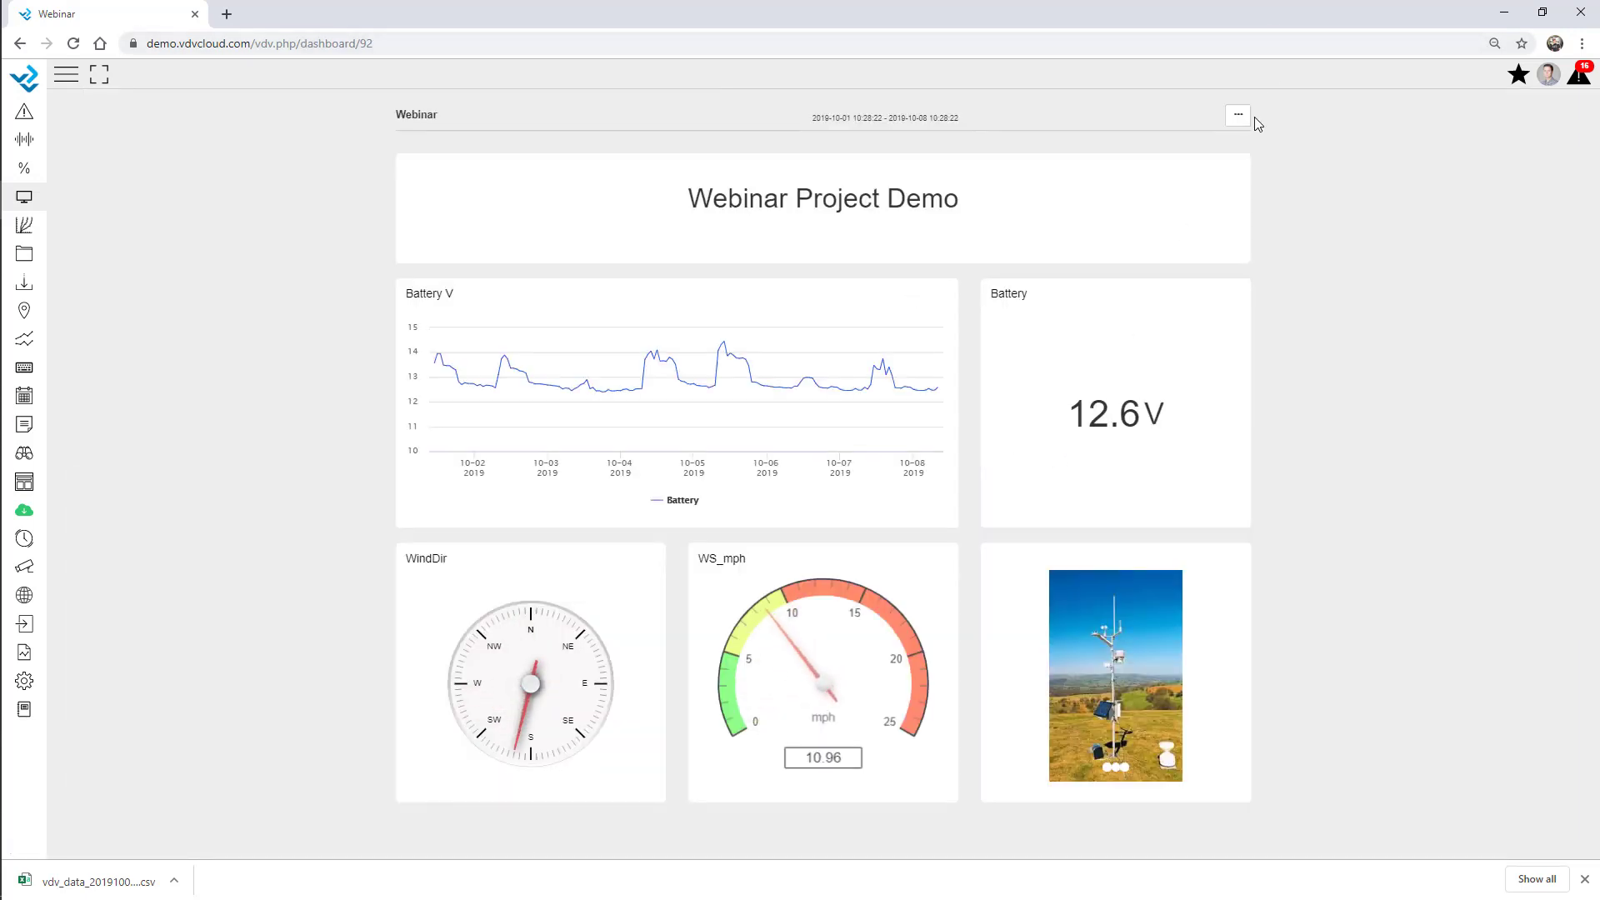
click(1240, 116)
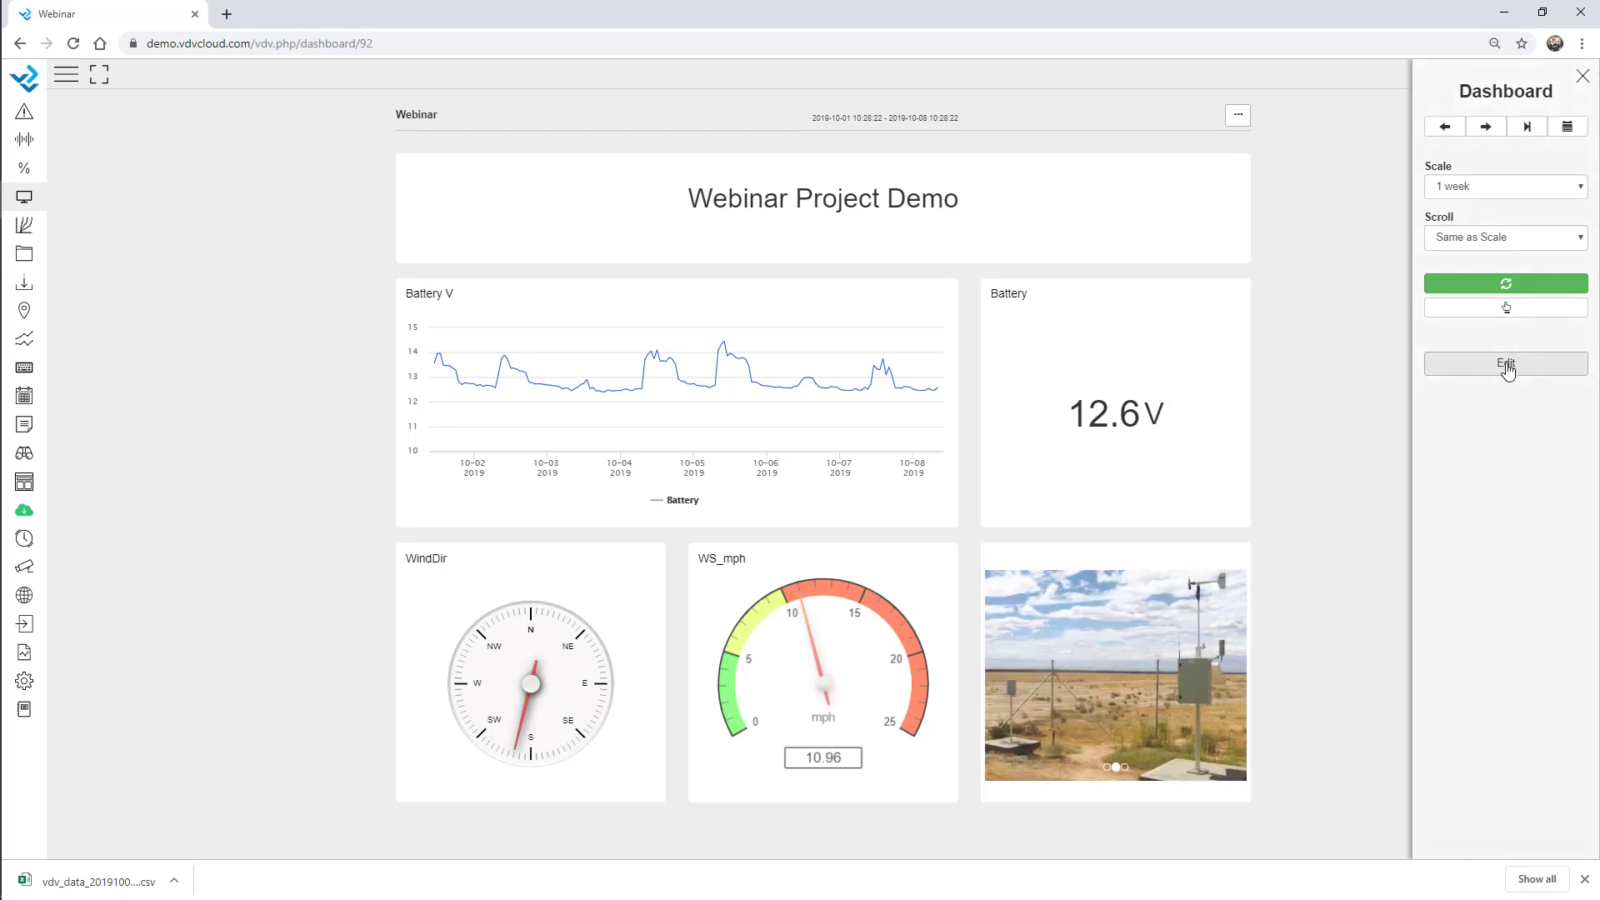
click(1507, 364)
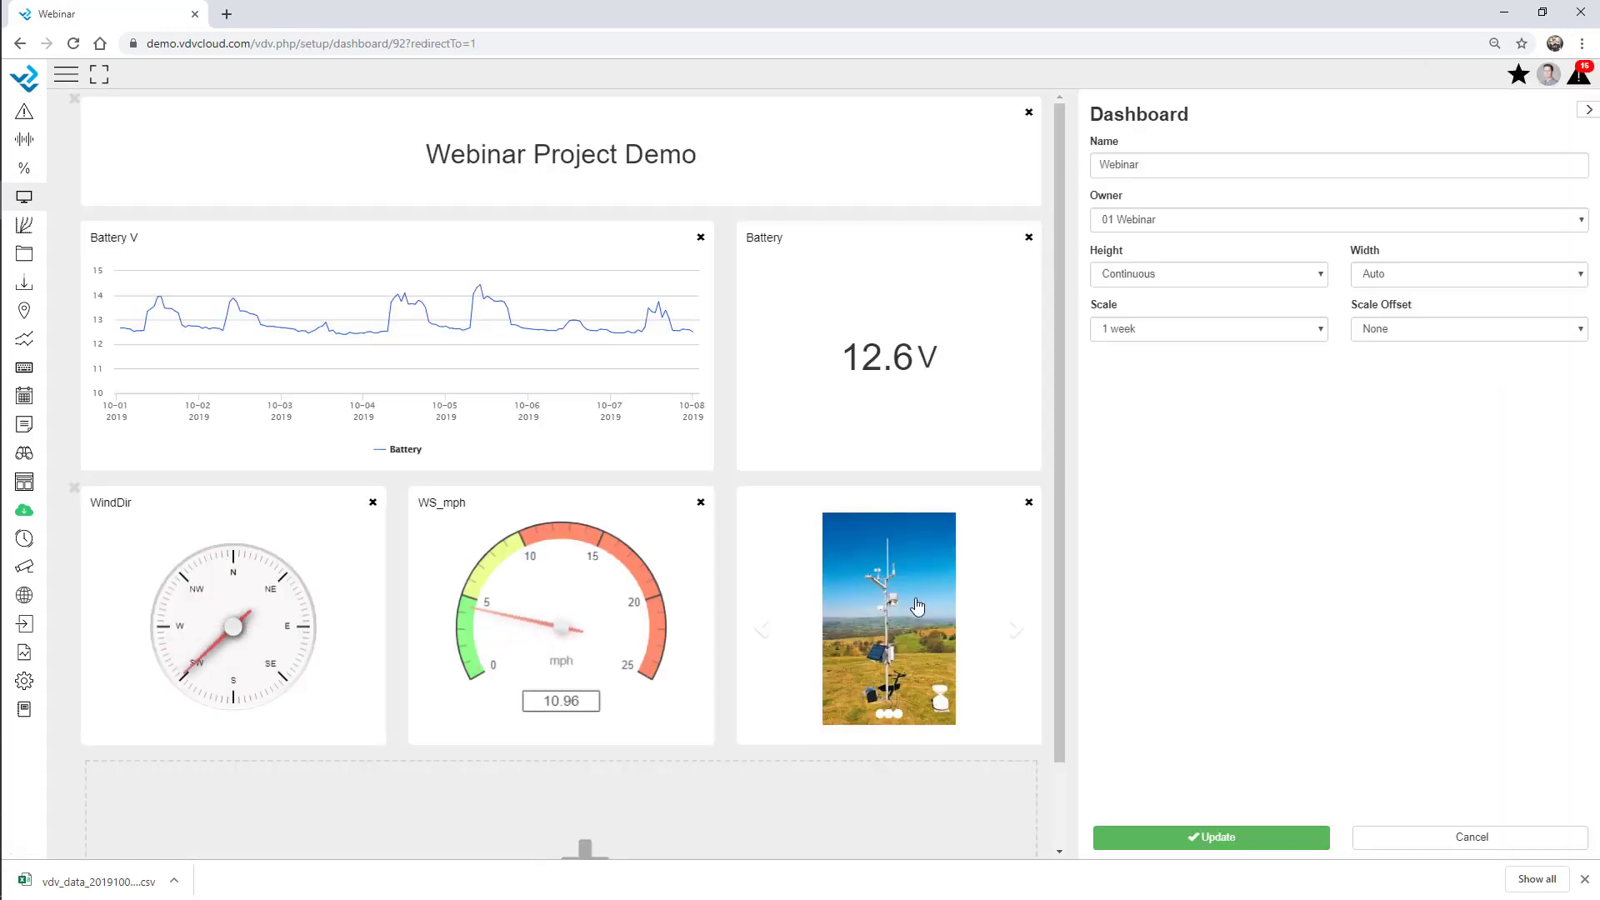
Add a Graph column below the photos and widen it across two slots.
scroll(917, 606, down, 1)
click(625, 767)
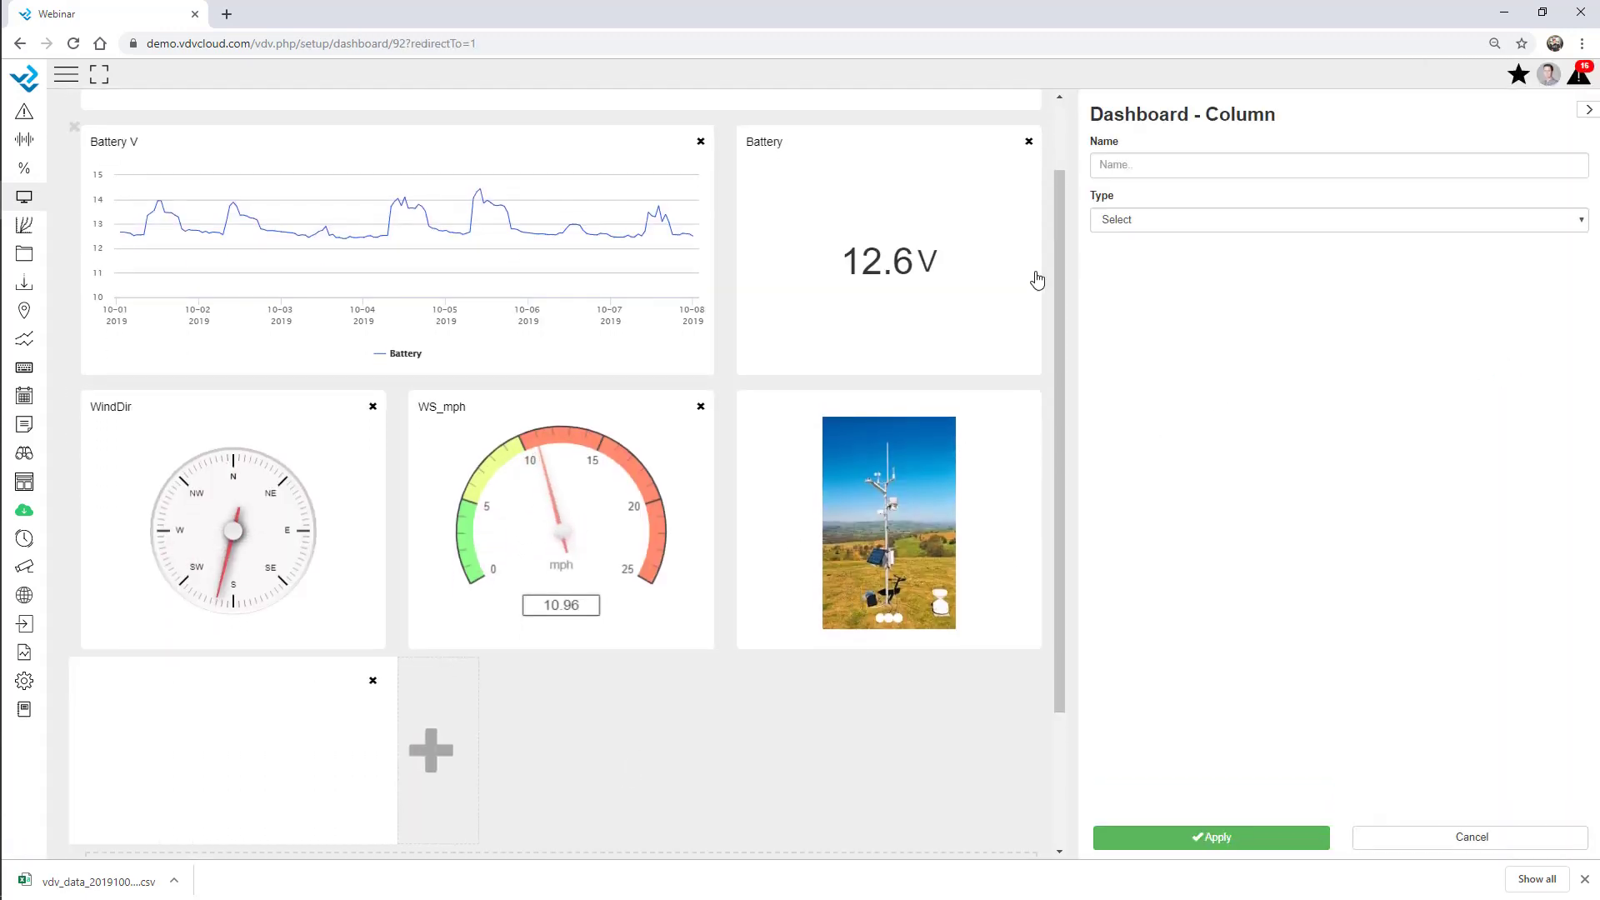
click(1187, 219)
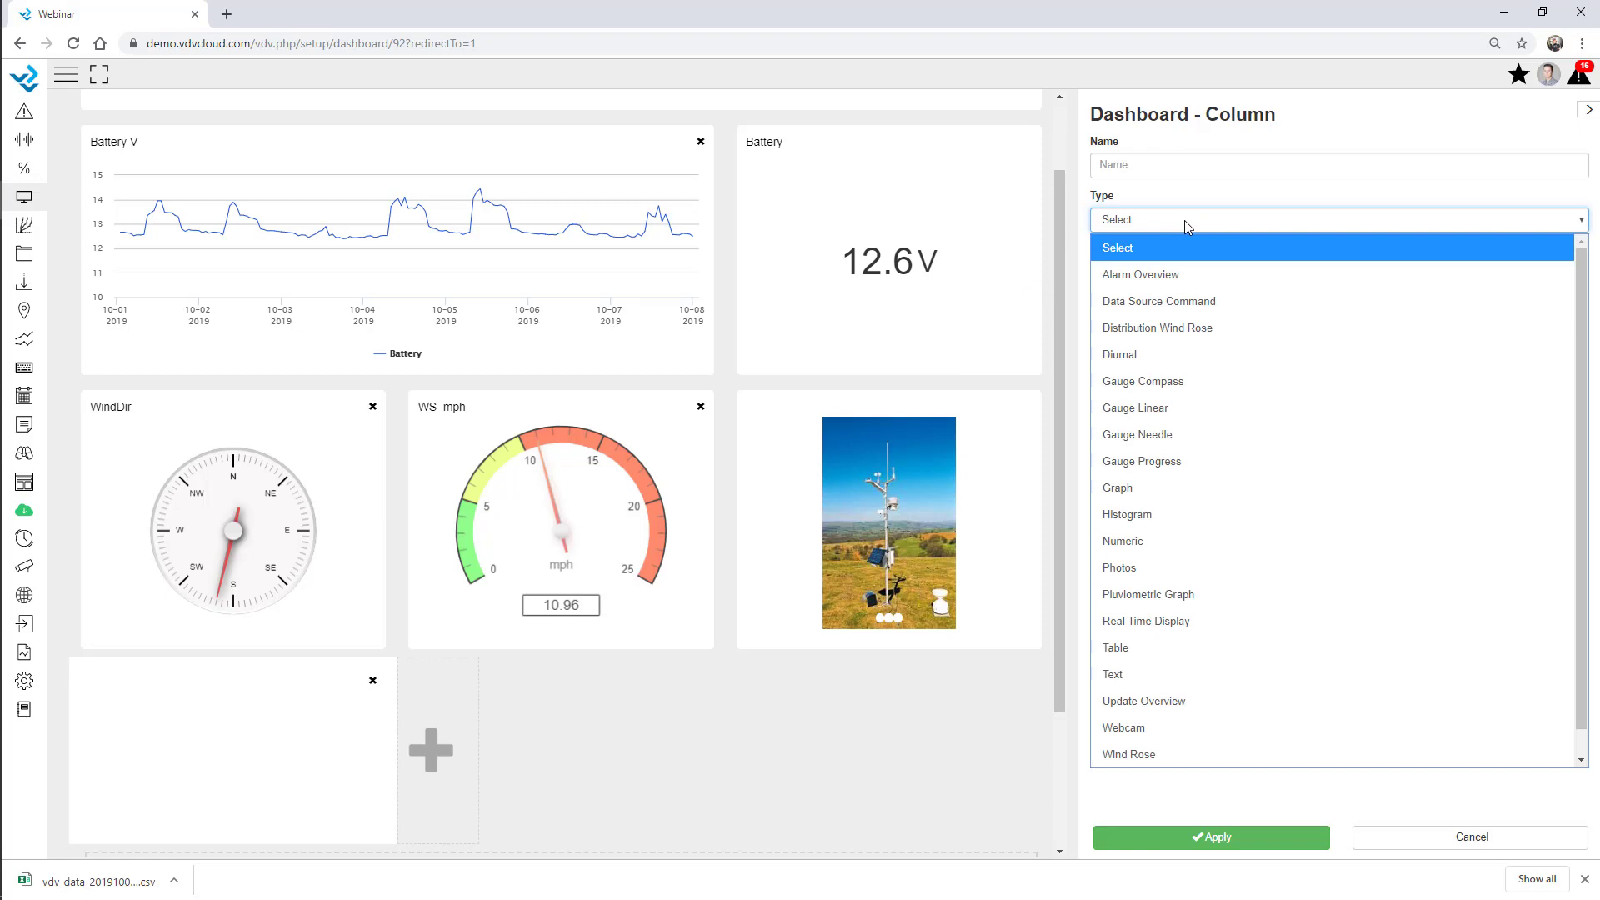
click(1142, 488)
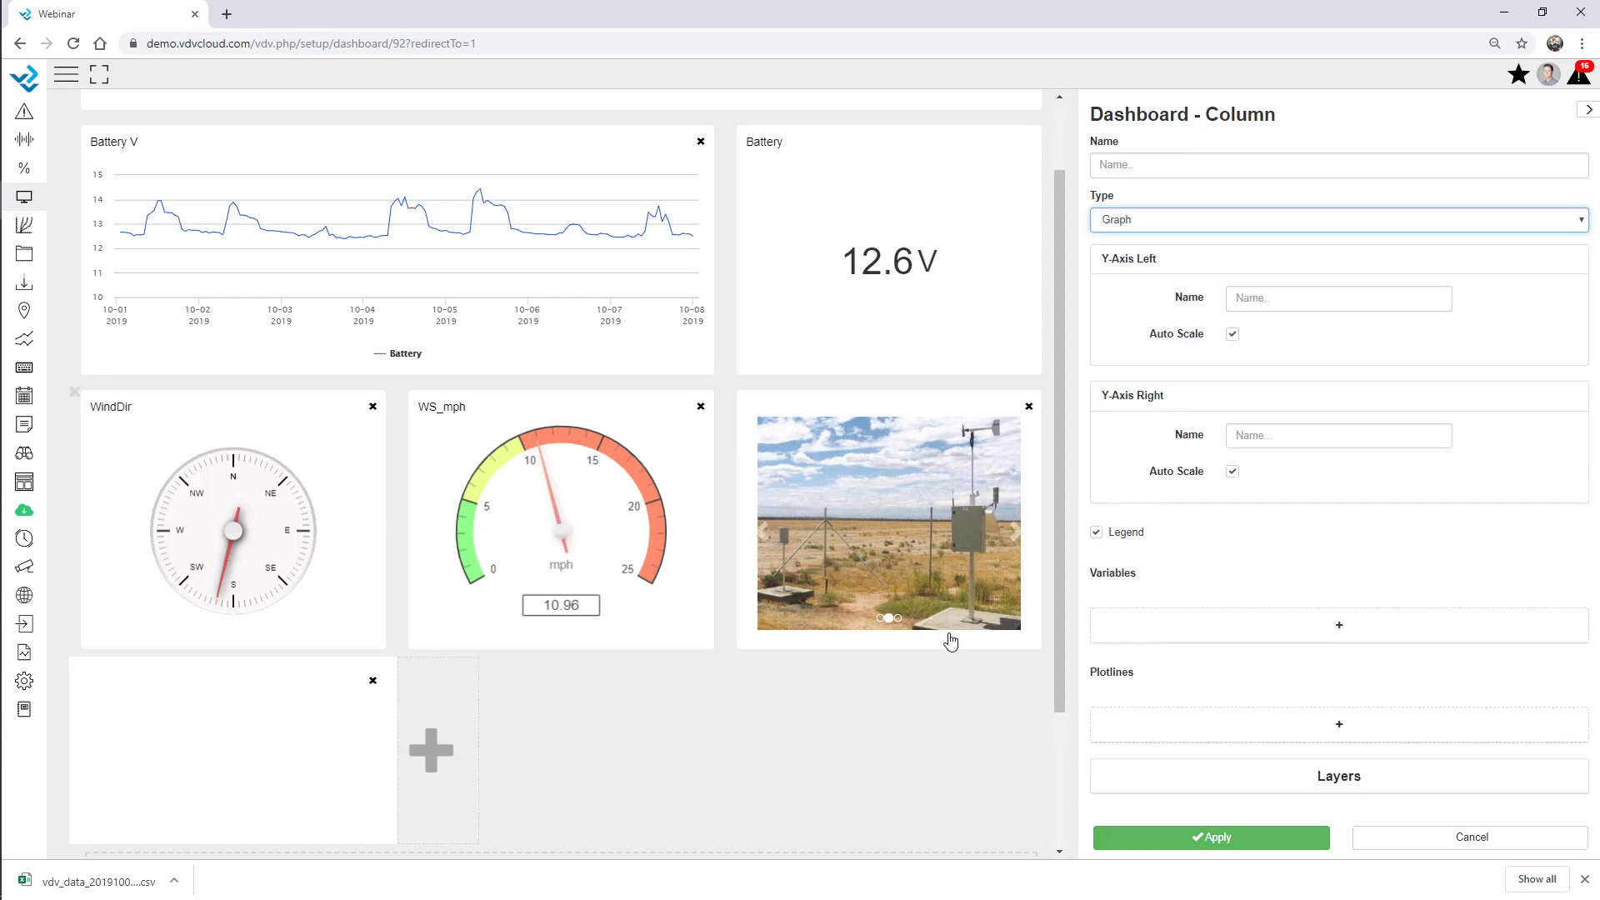
scroll(1048, 425, down, 3)
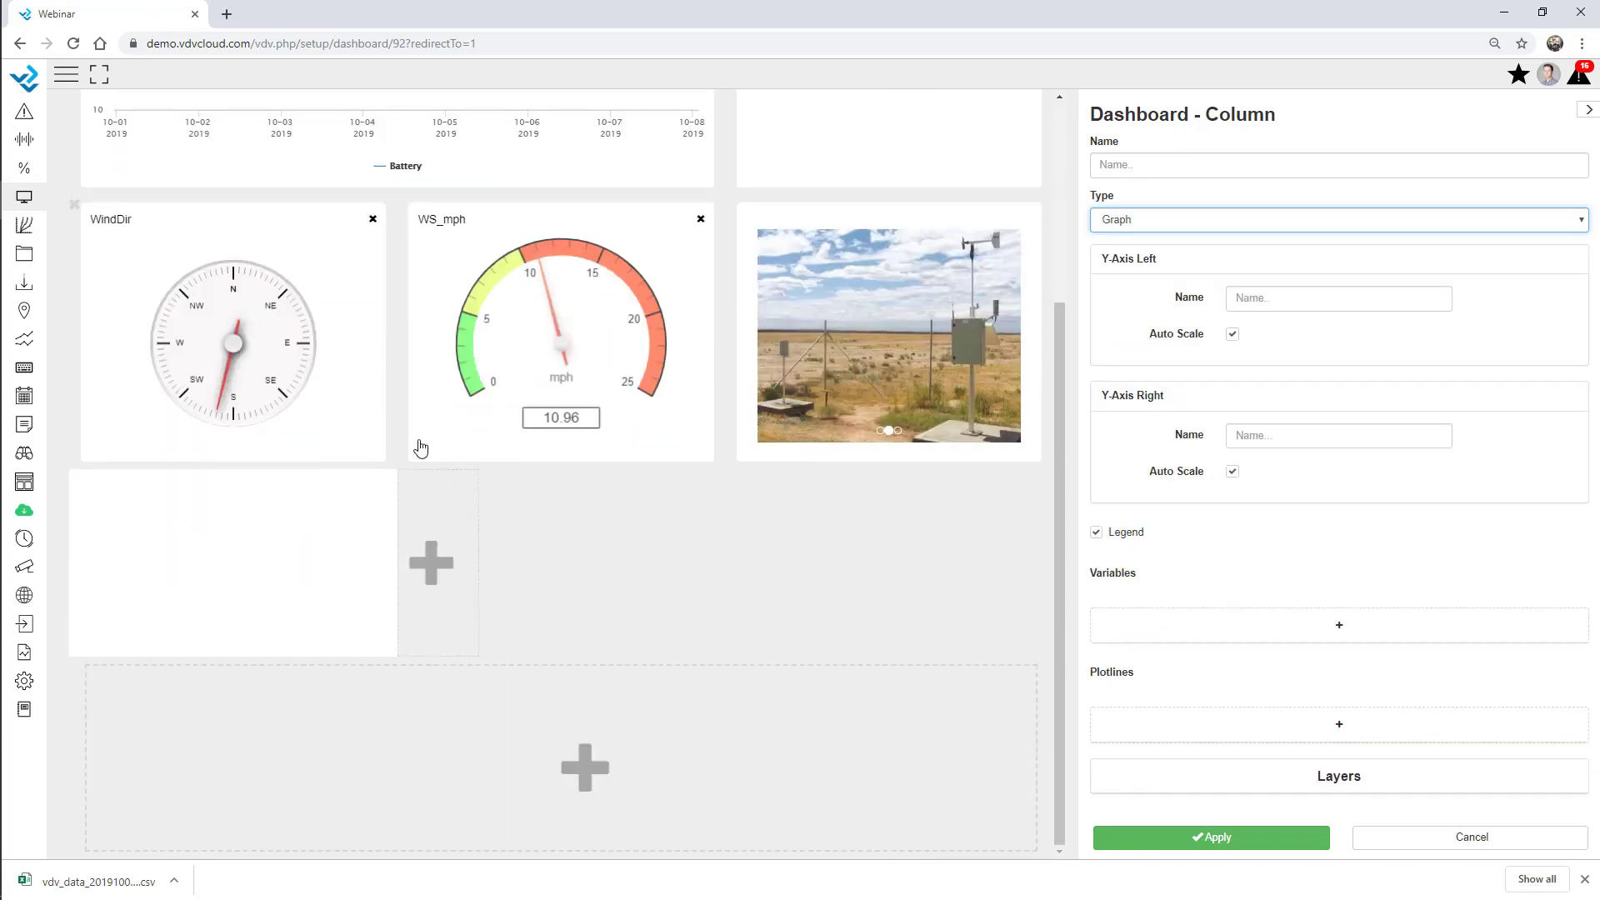
drag(401, 592, 746, 628)
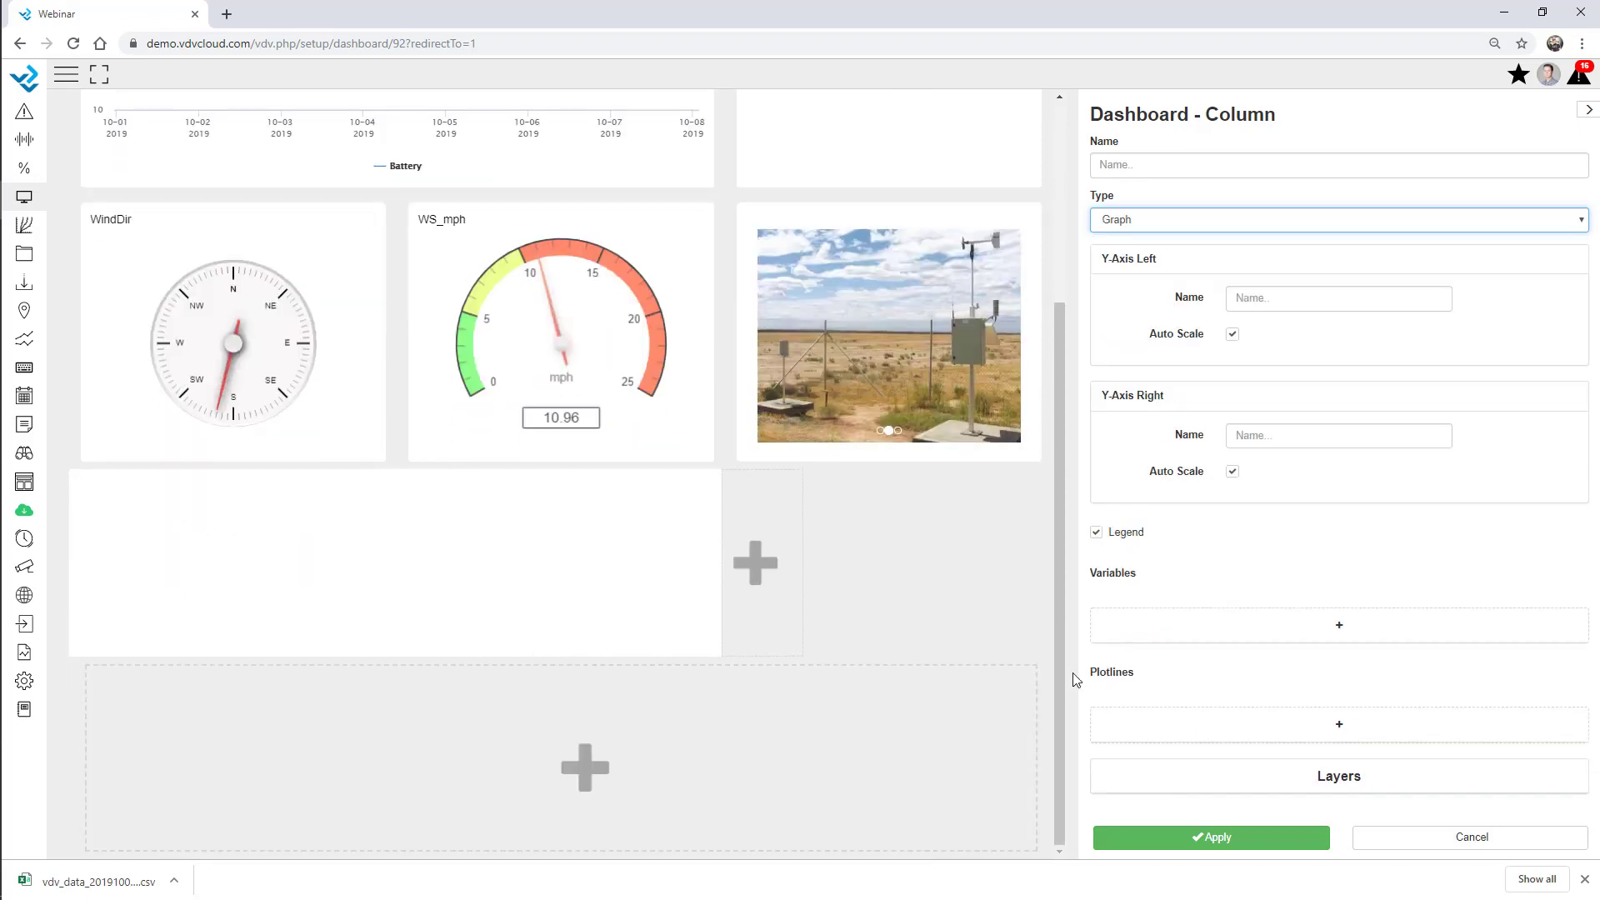
Plot Extensometer1 (twice), Extensometer2 and Extensometer4 from Geo - Extensometer in the graph.
click(1194, 617)
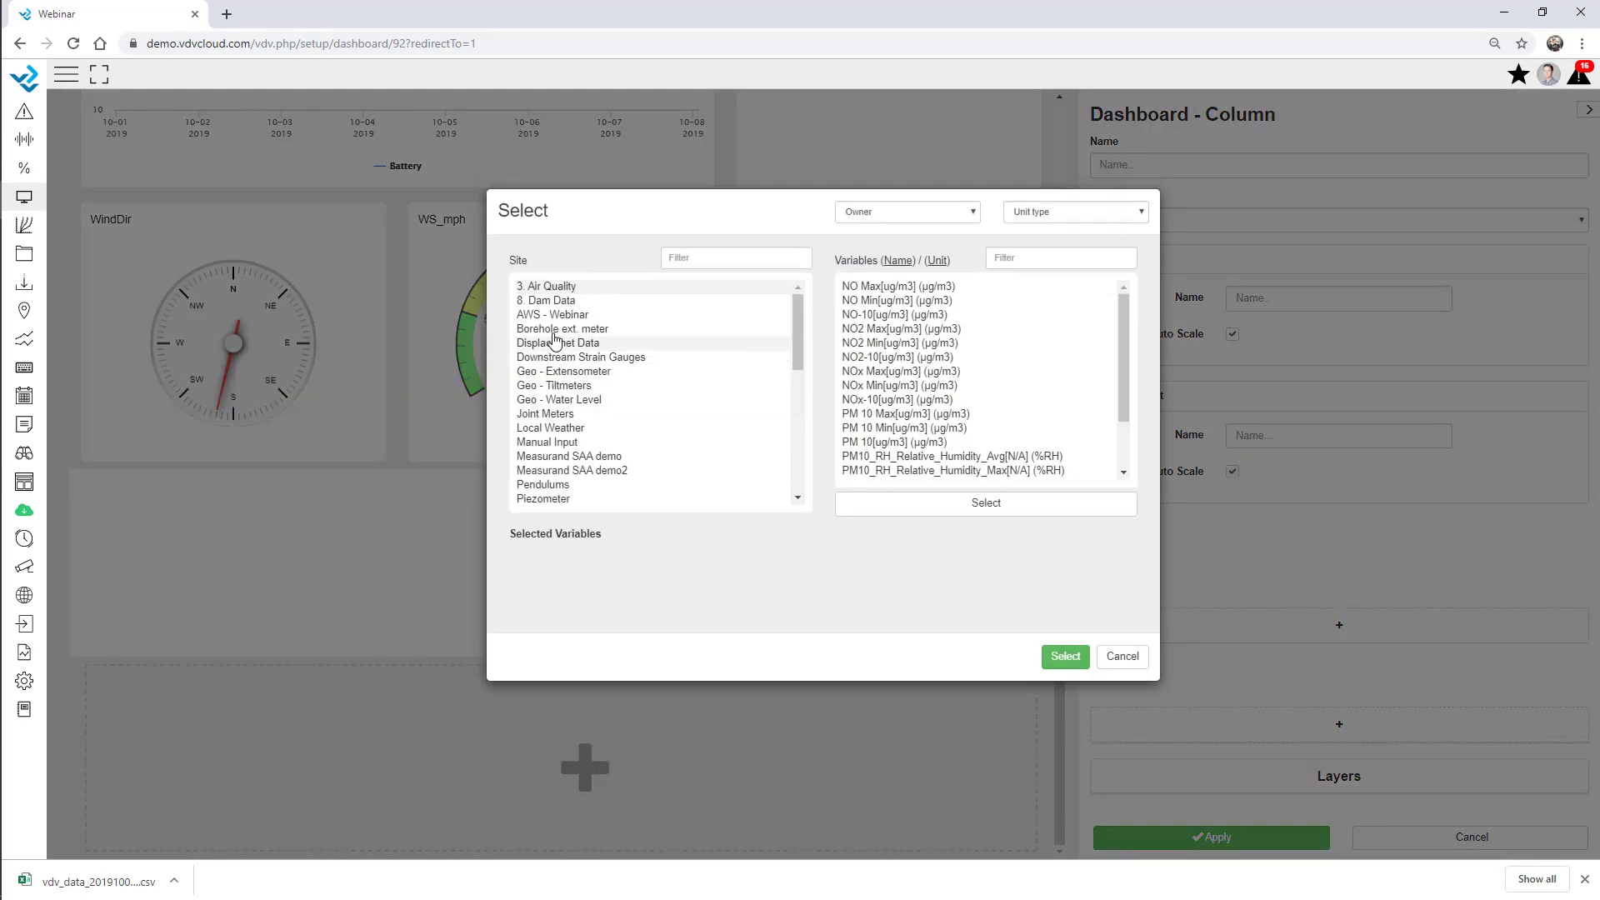
click(555, 316)
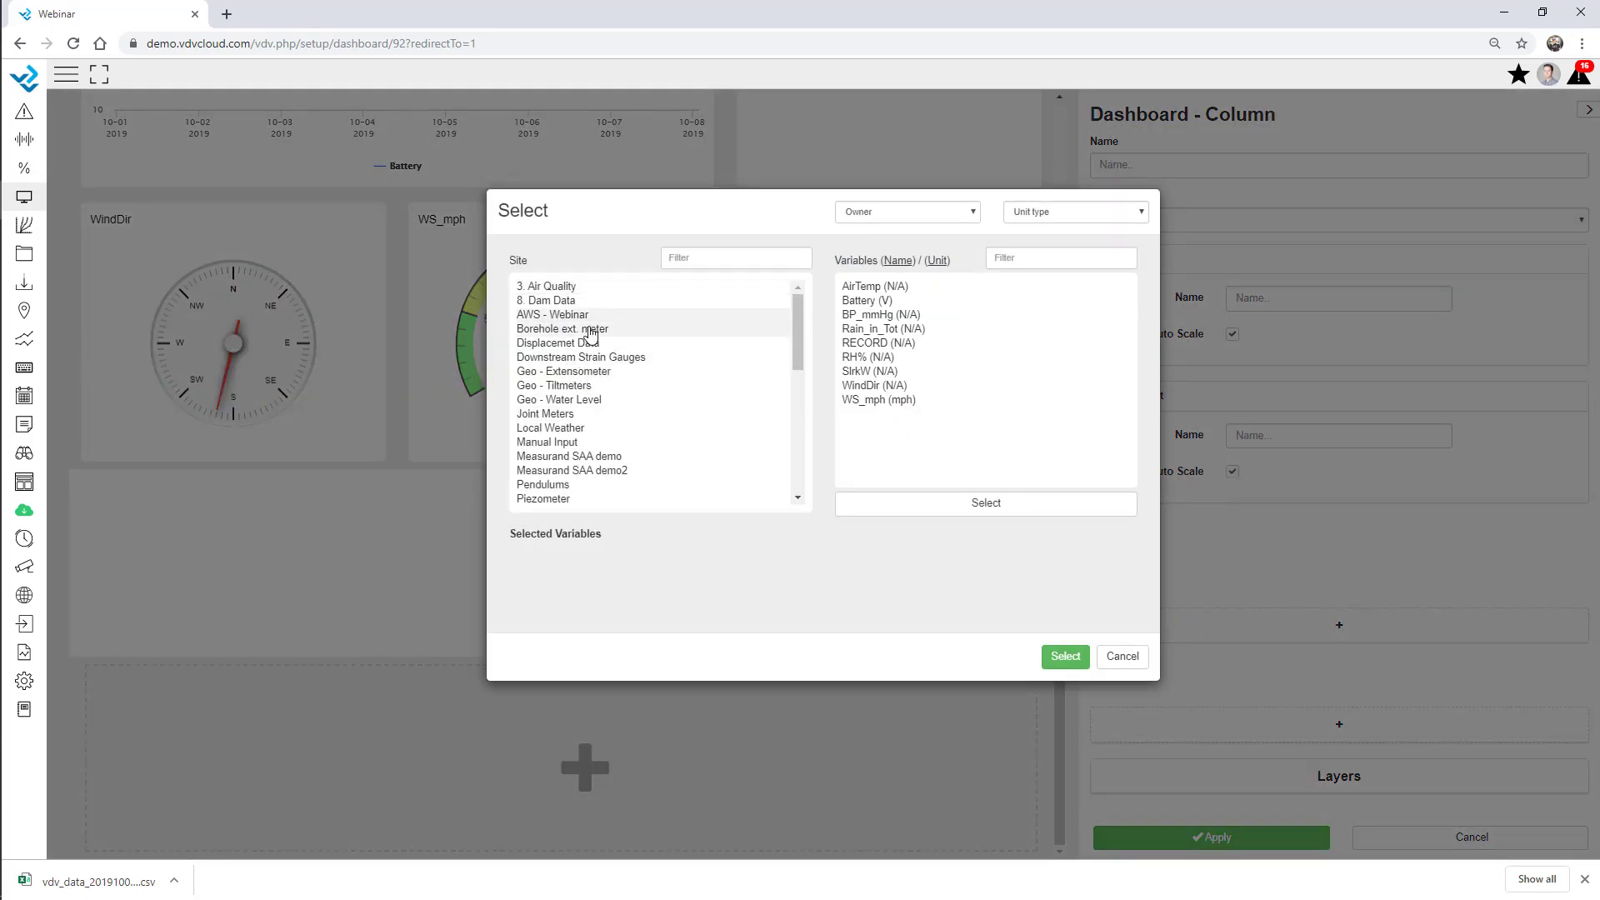
click(578, 373)
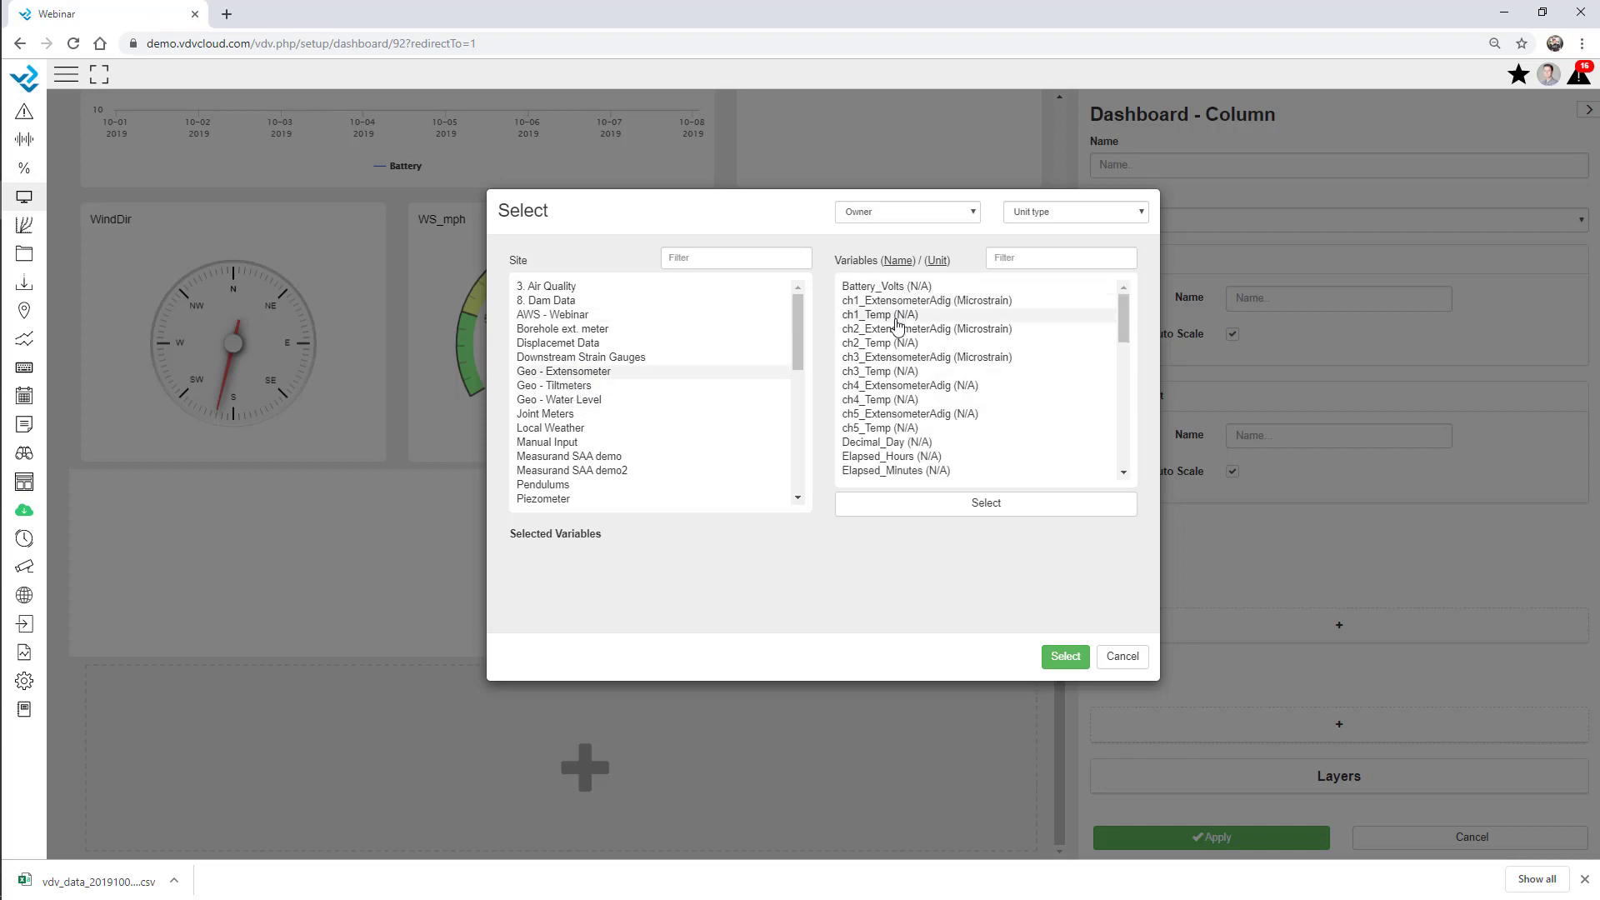
scroll(896, 338, down, 3)
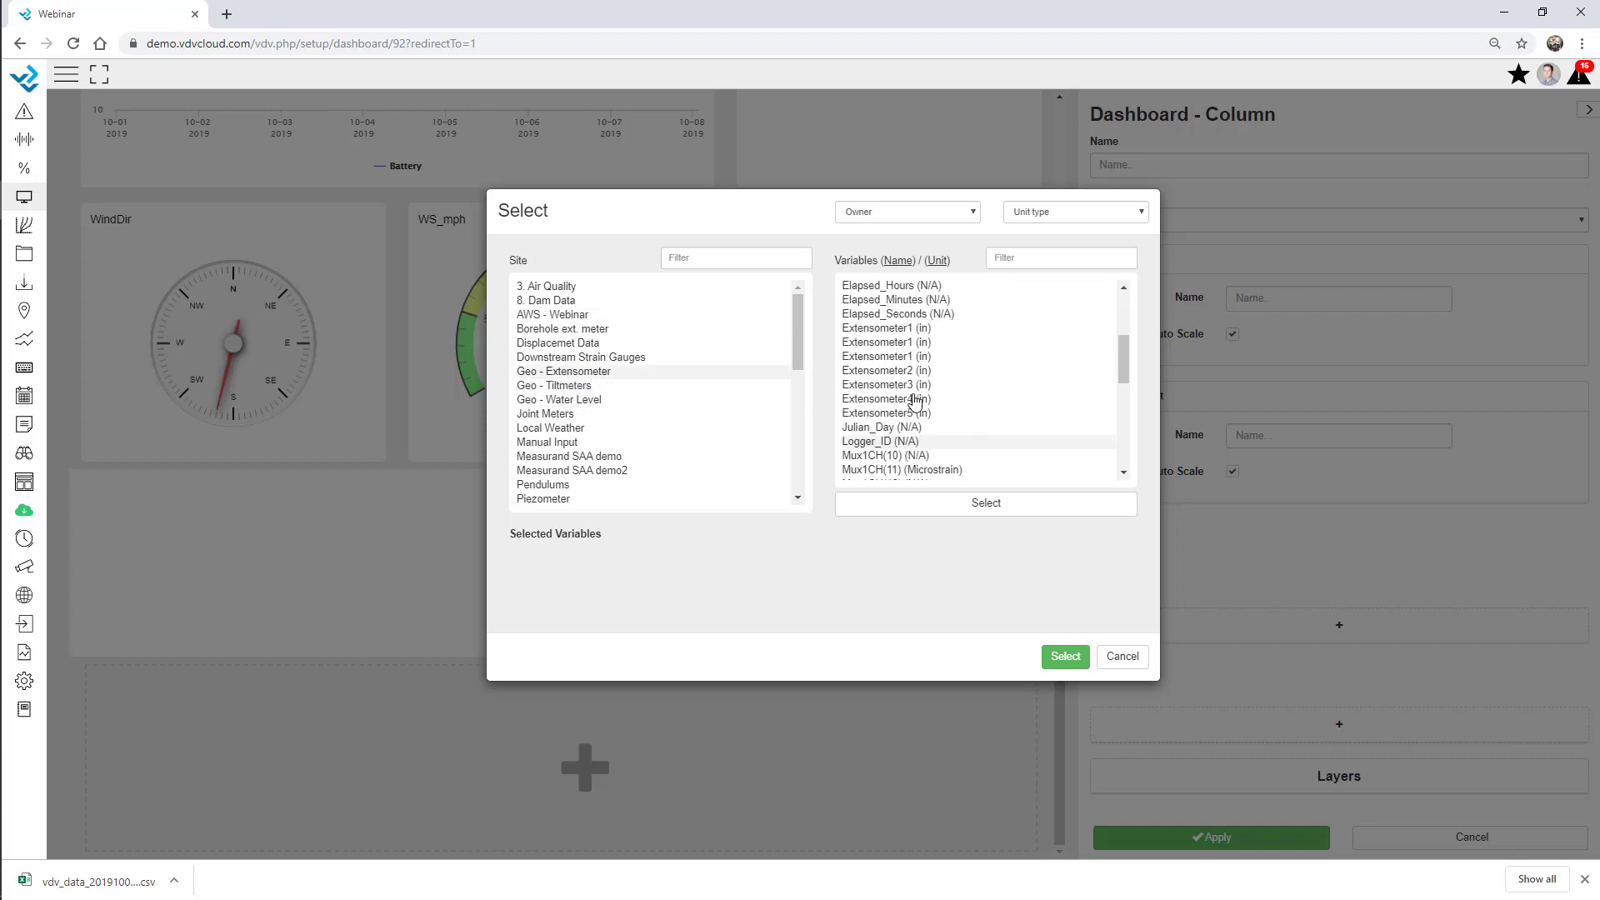
click(898, 346)
click(900, 360)
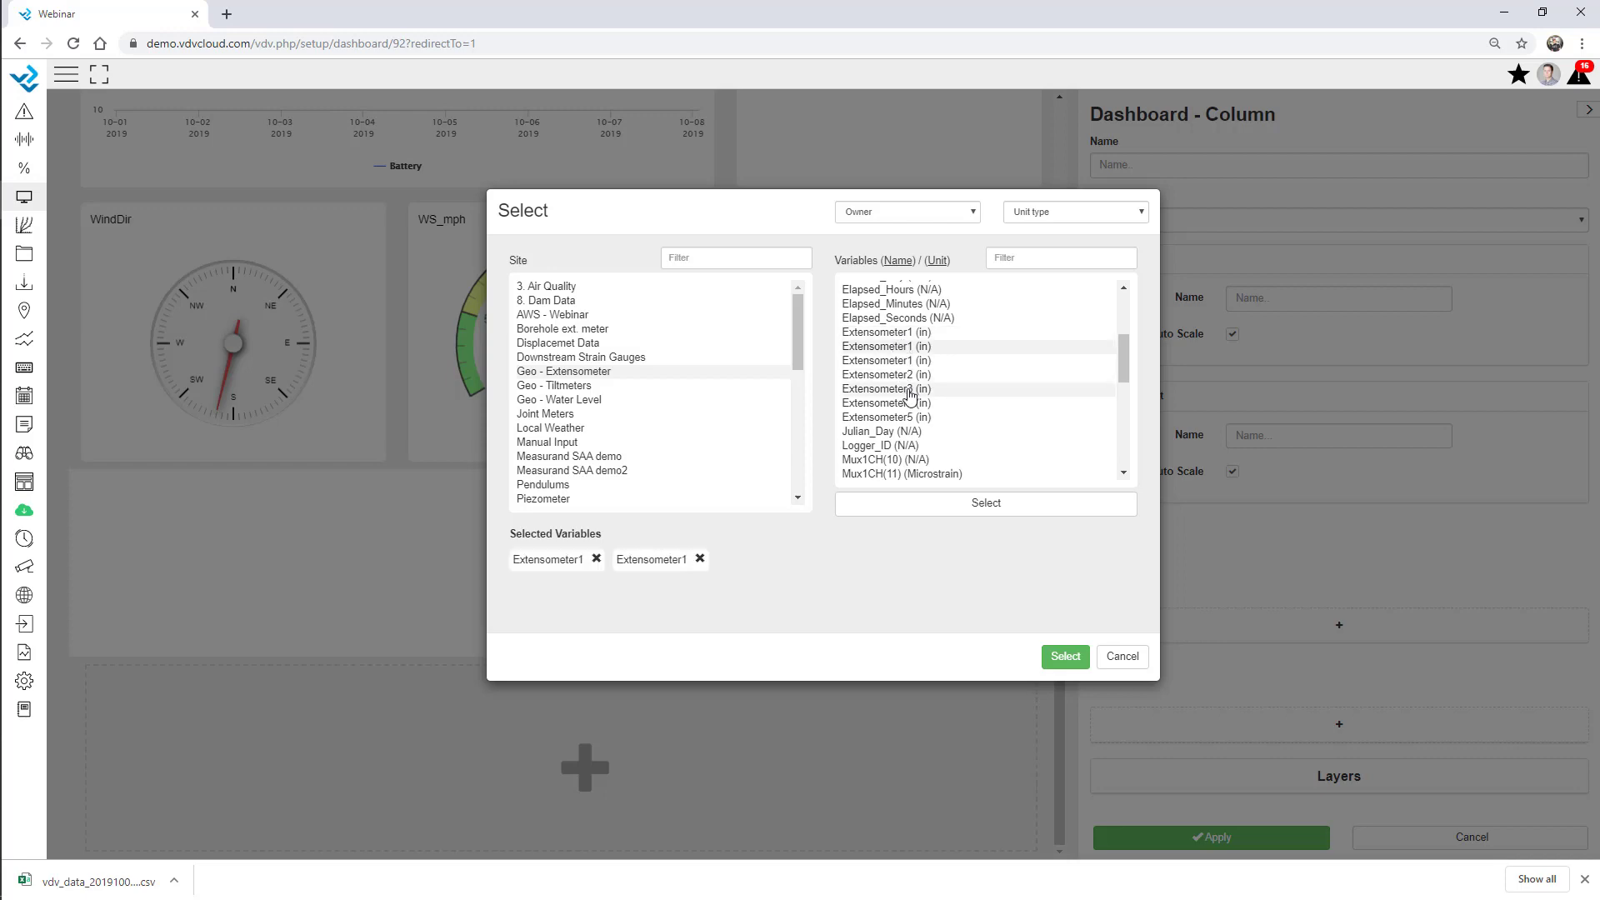
click(907, 375)
click(892, 403)
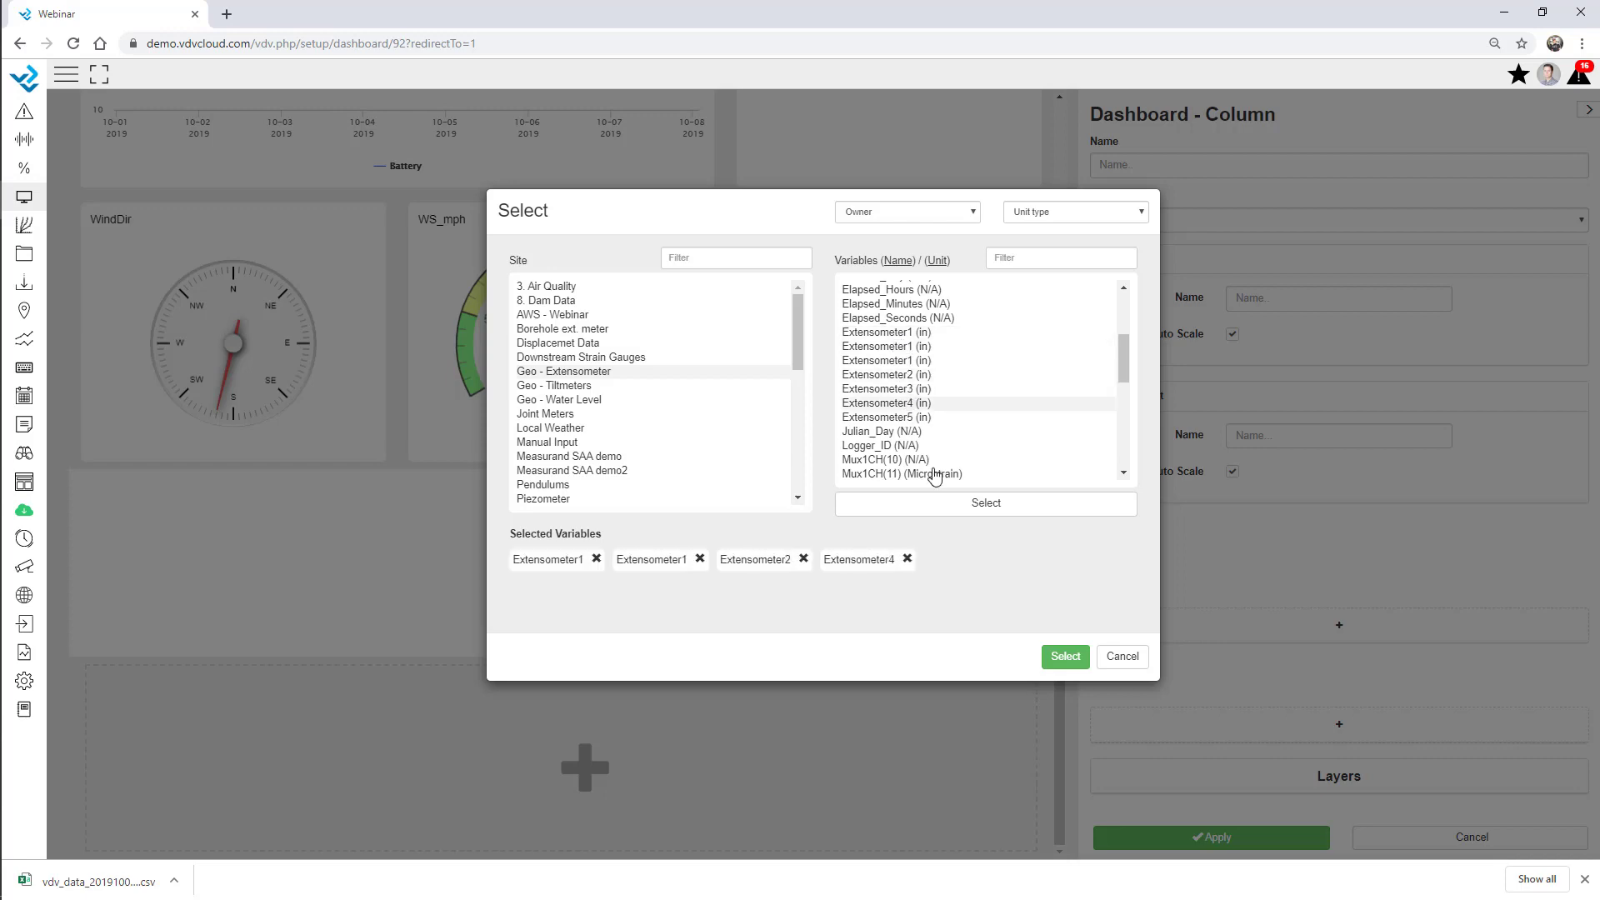
click(1065, 657)
Make the graph 406 px tall and apply its settings.
drag(546, 660, 546, 787)
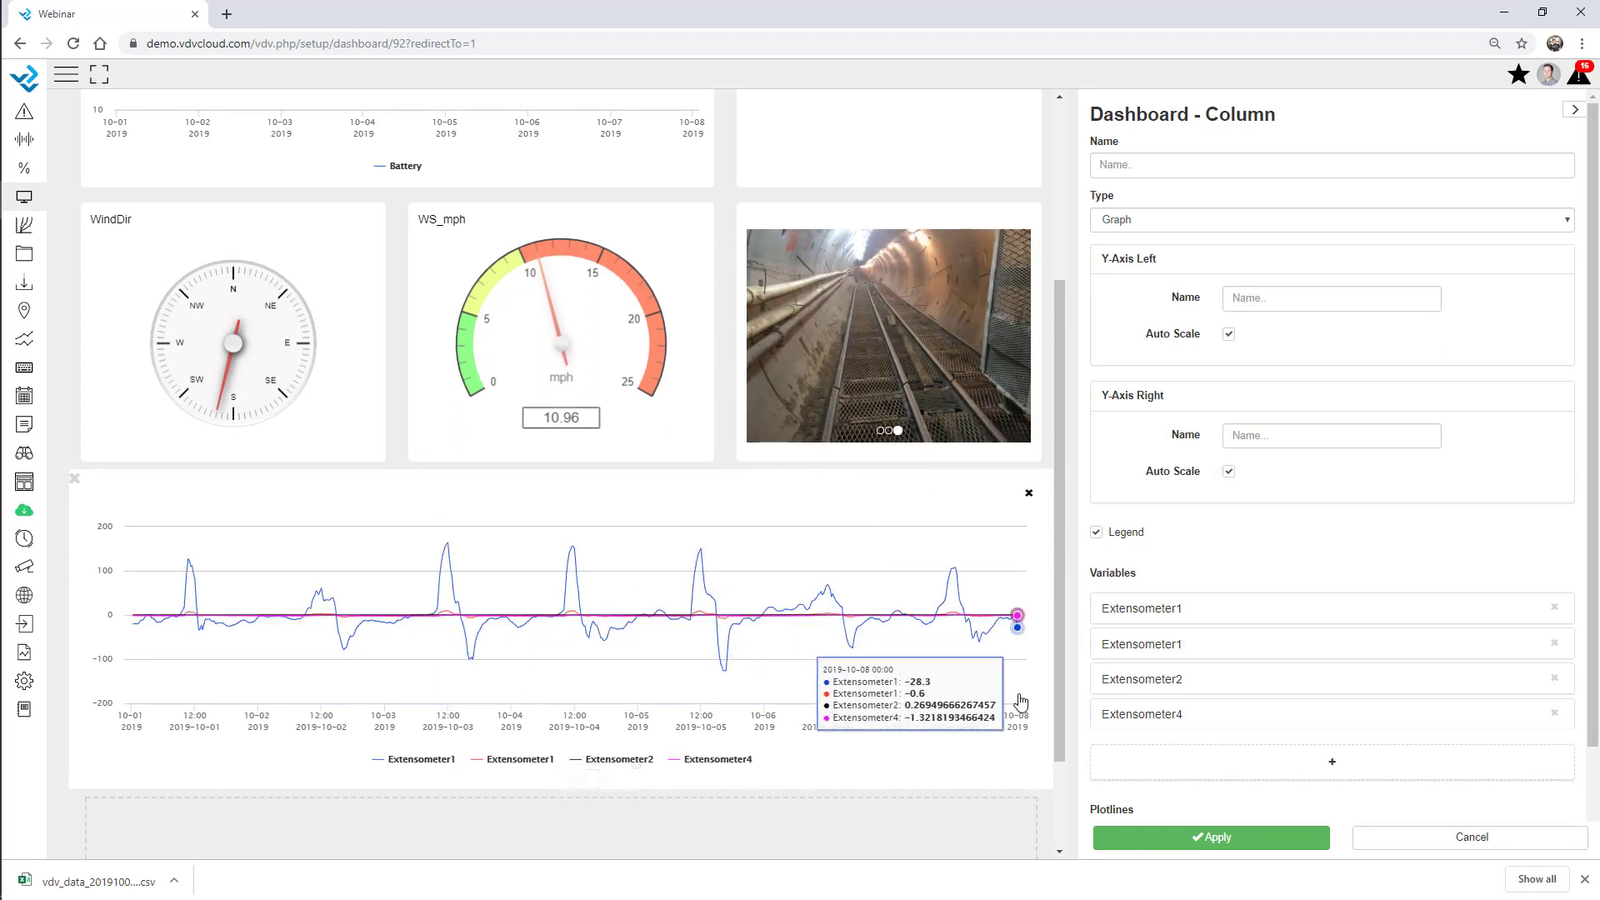
scroll(964, 657, down, 2)
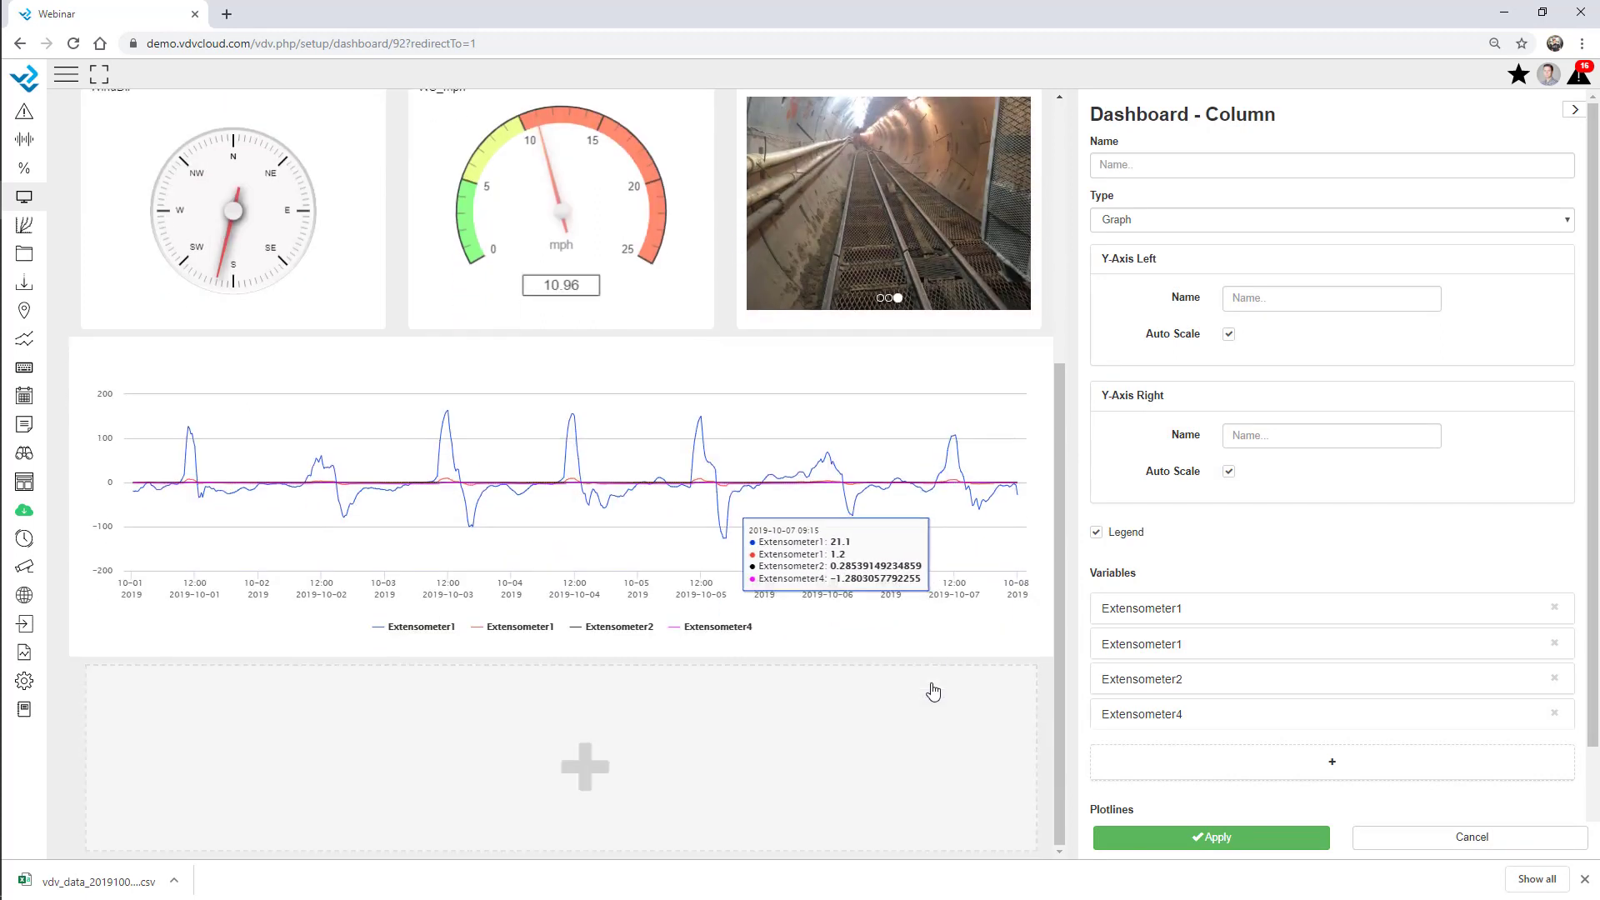
click(1210, 838)
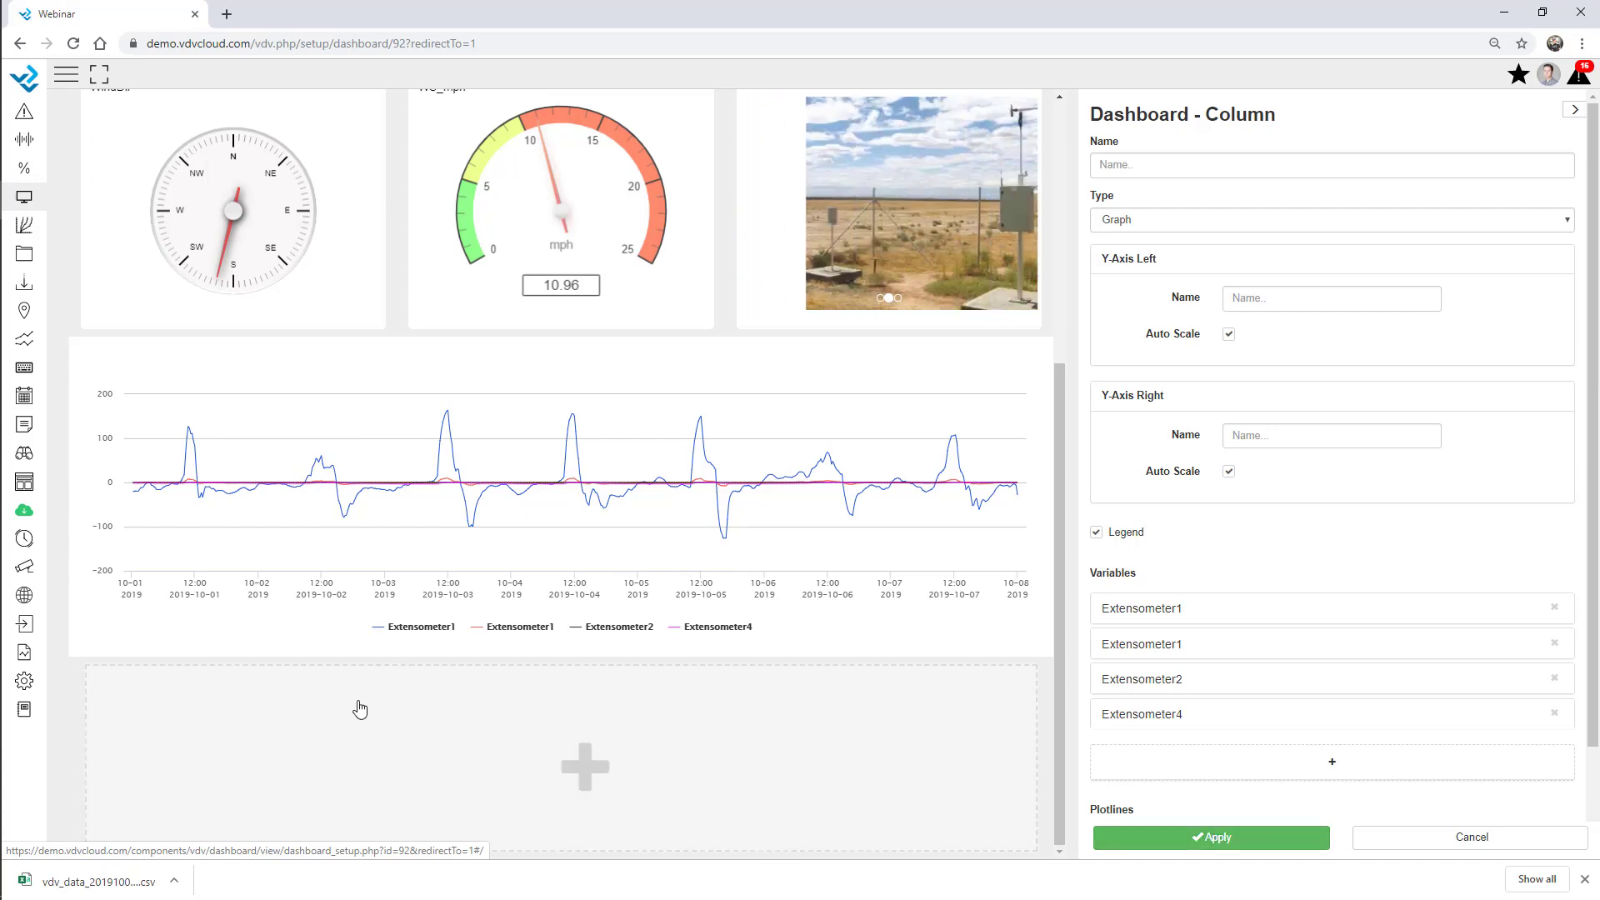
Add an Alarm Overview widget below the graph covering all 01 Webinar sites.
click(358, 707)
click(1198, 220)
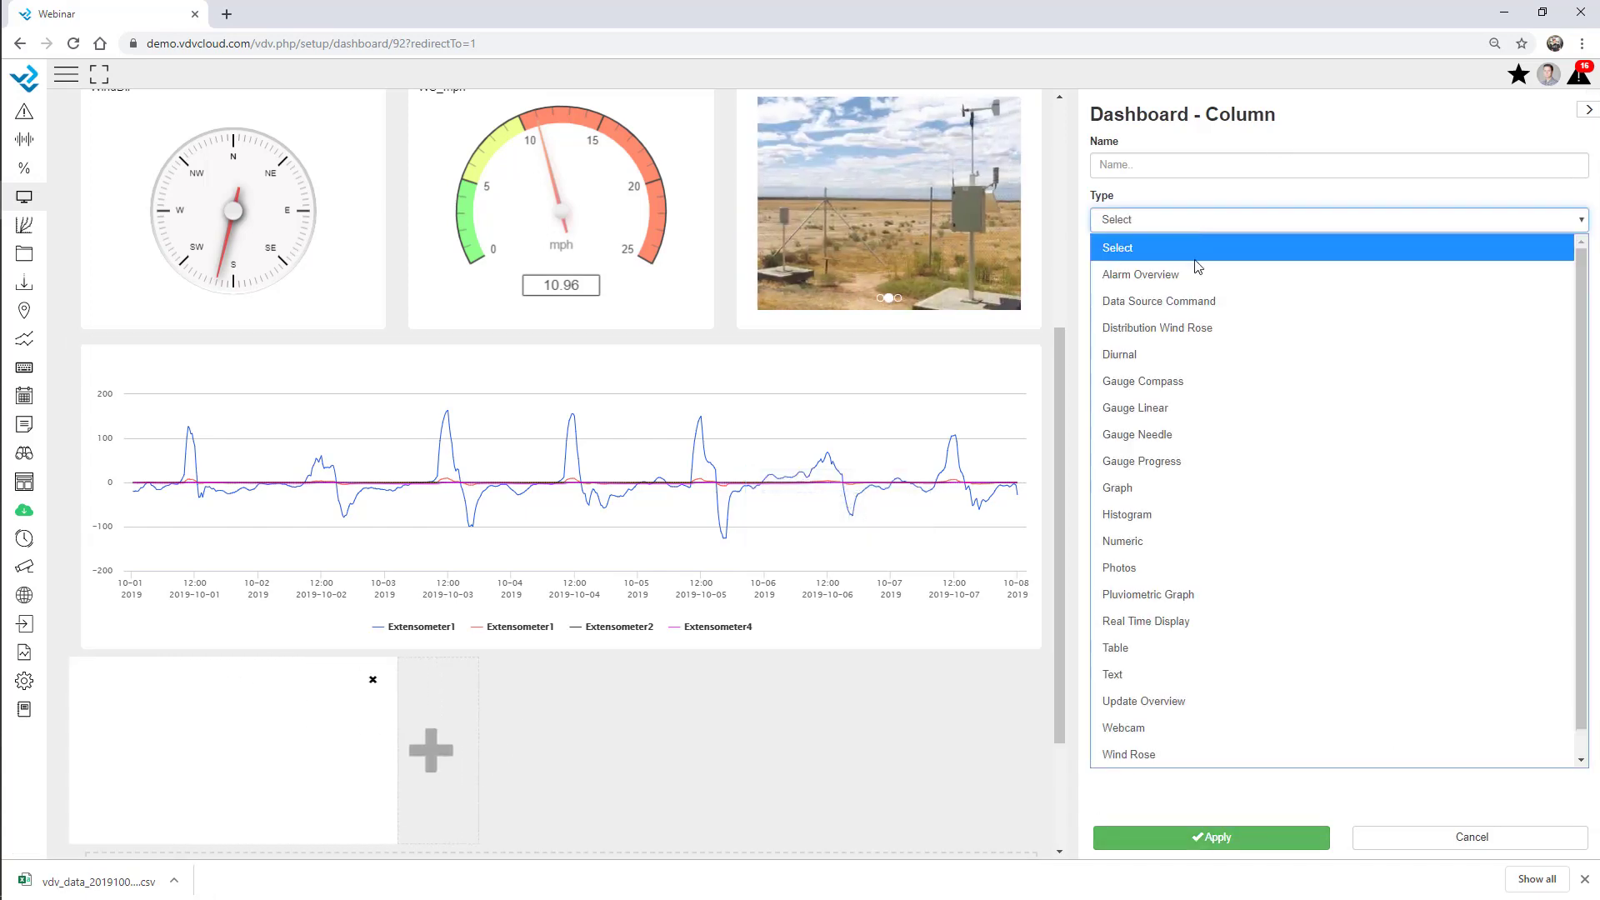
click(1198, 278)
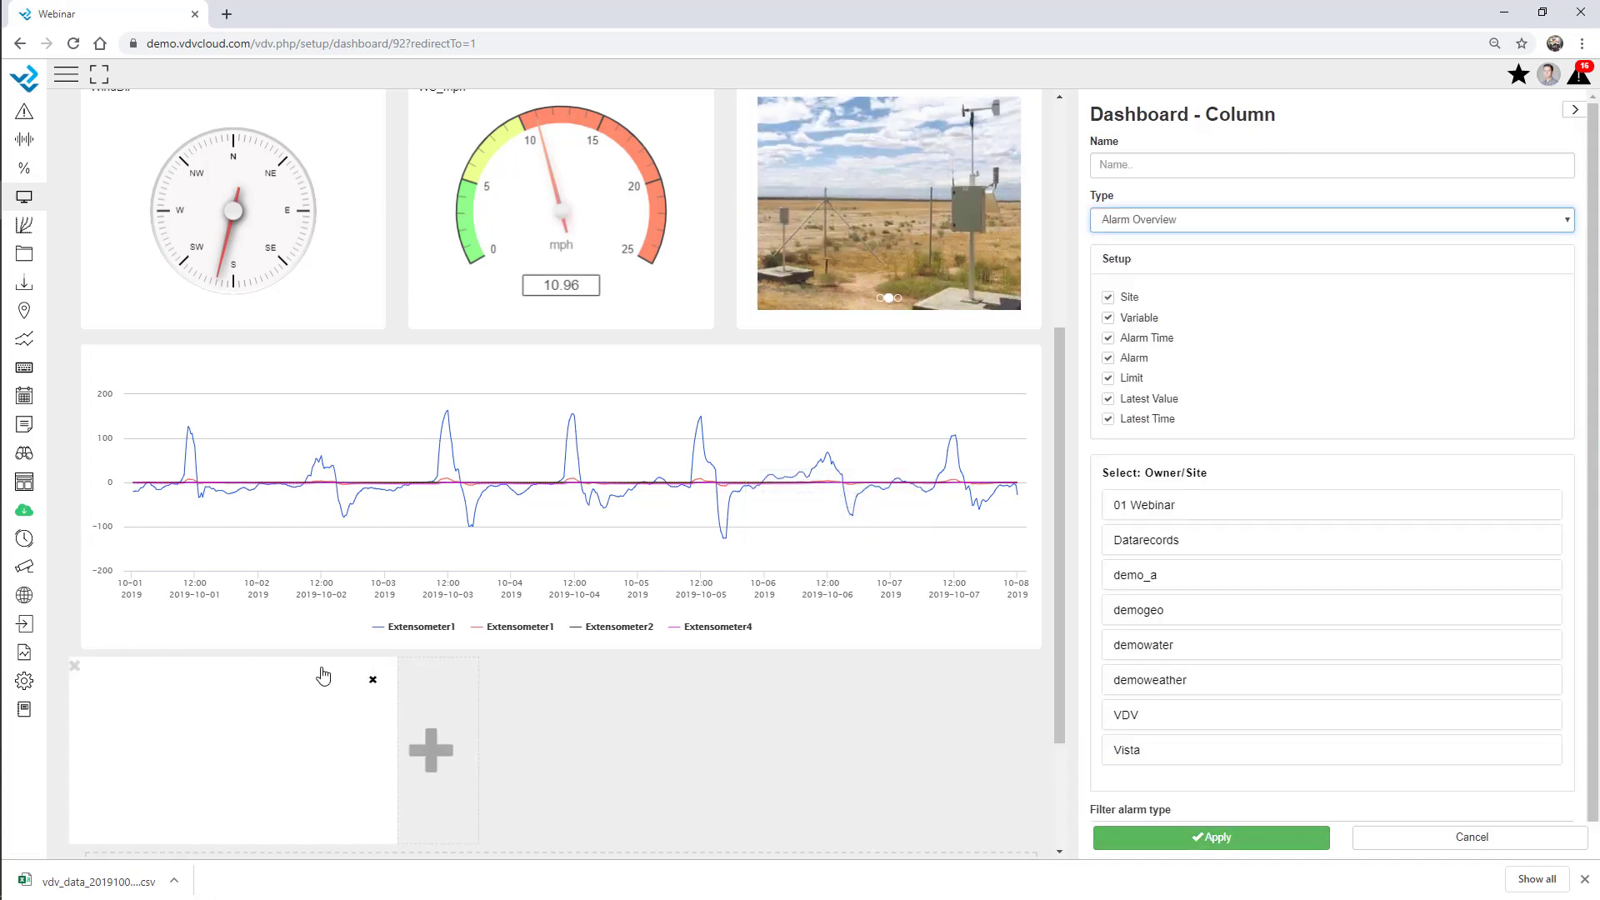
scroll(1225, 553, down, 1)
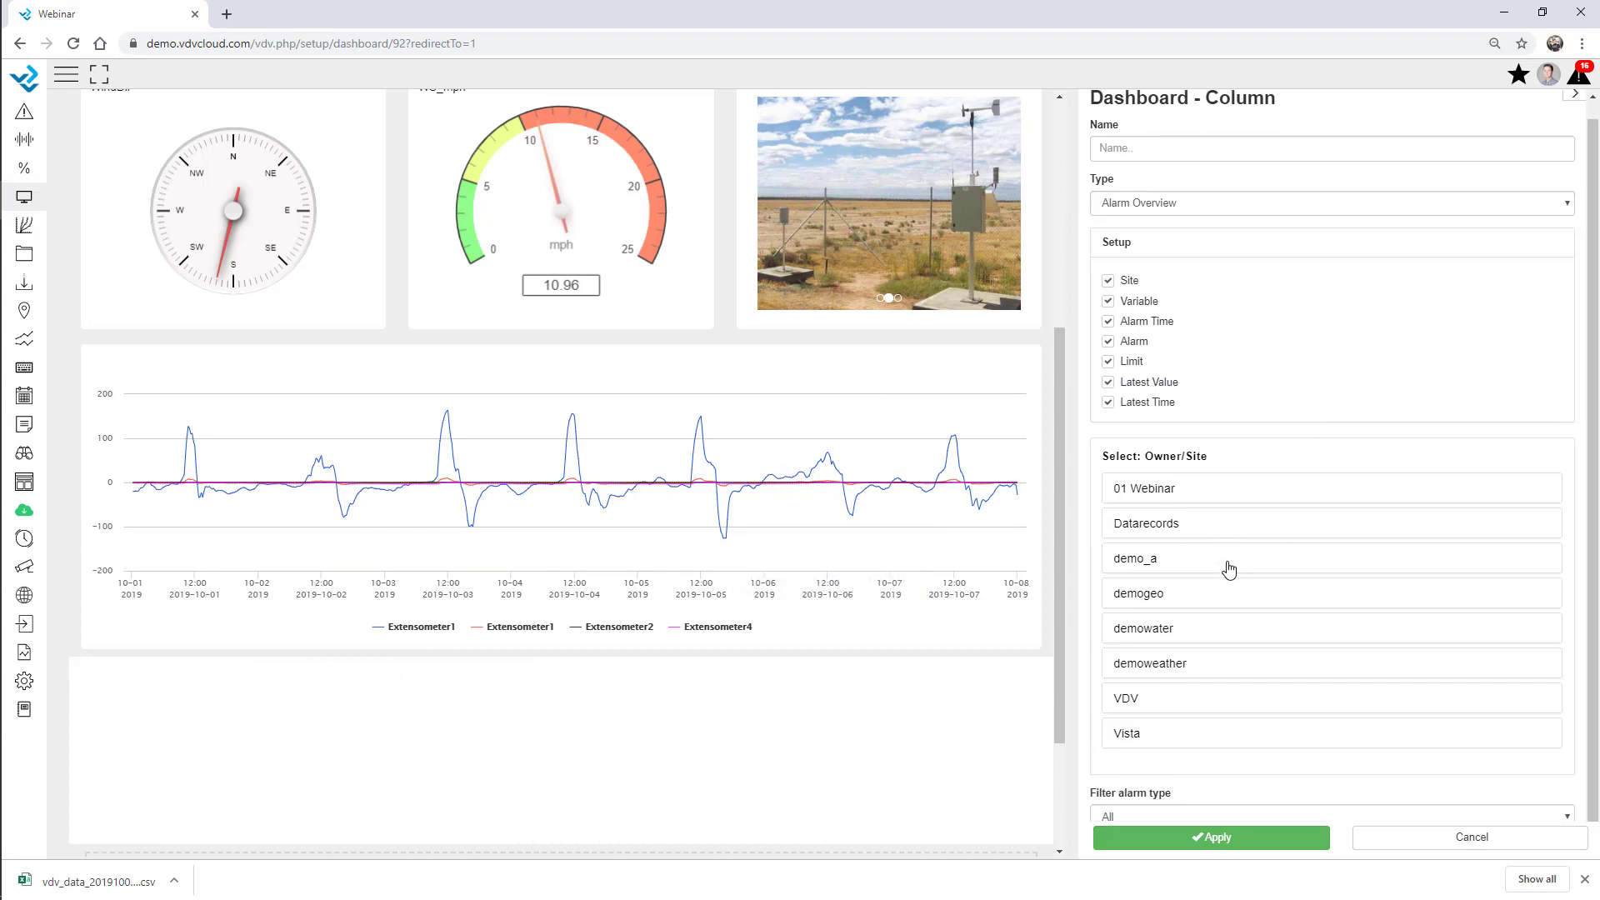
click(1188, 496)
click(1120, 528)
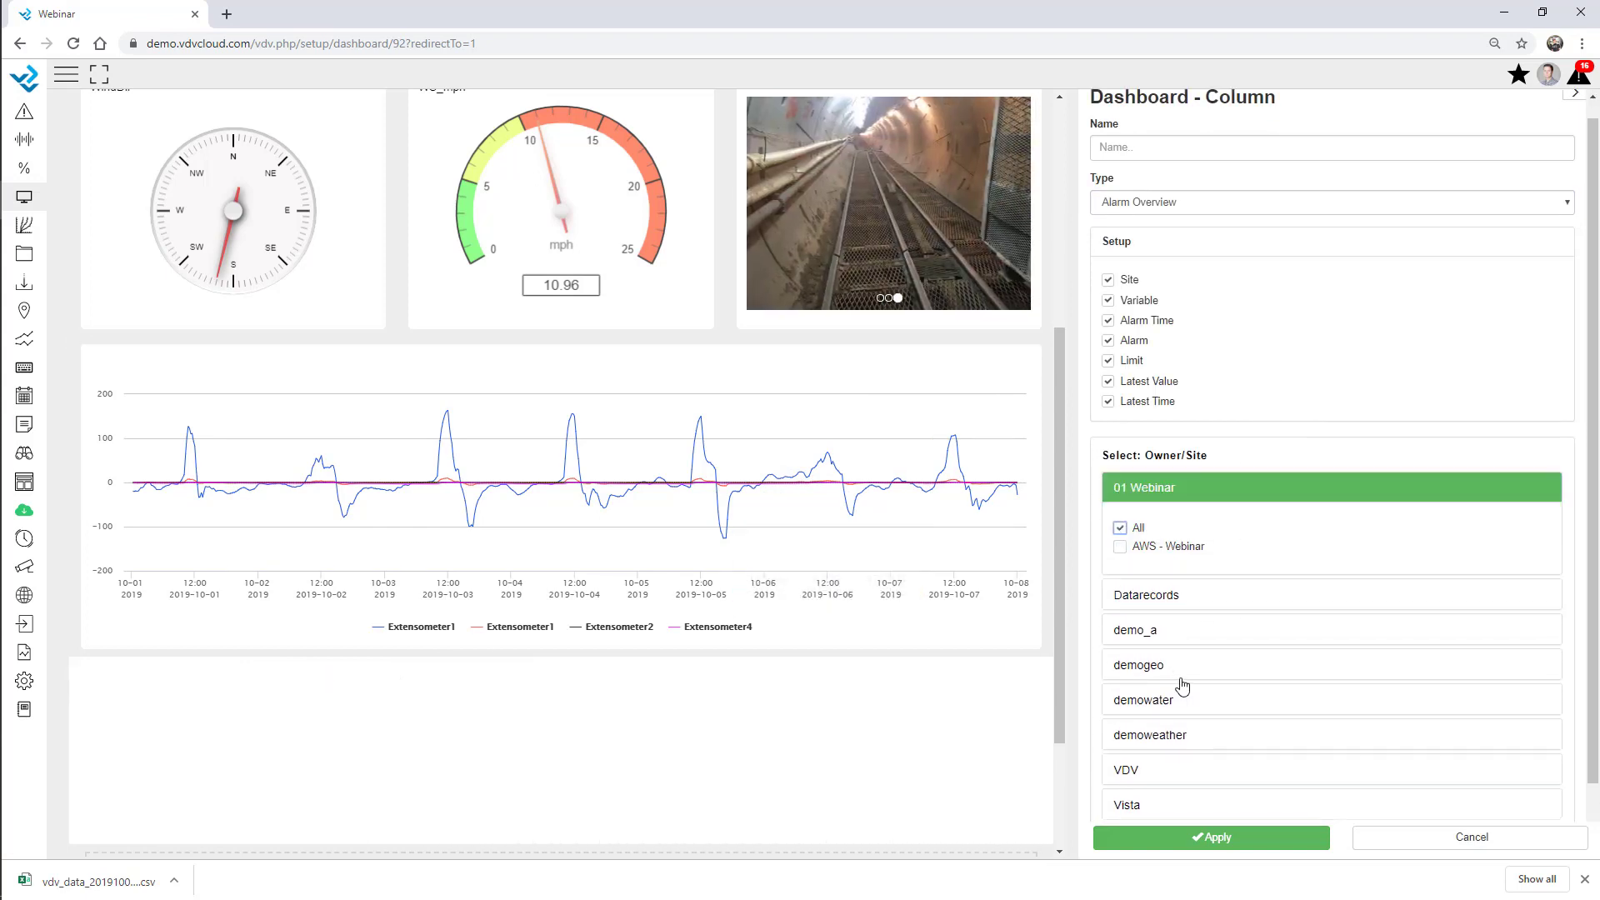
Include all demogeo and demowater sites in the alarm overview and apply it.
click(1171, 667)
click(1120, 705)
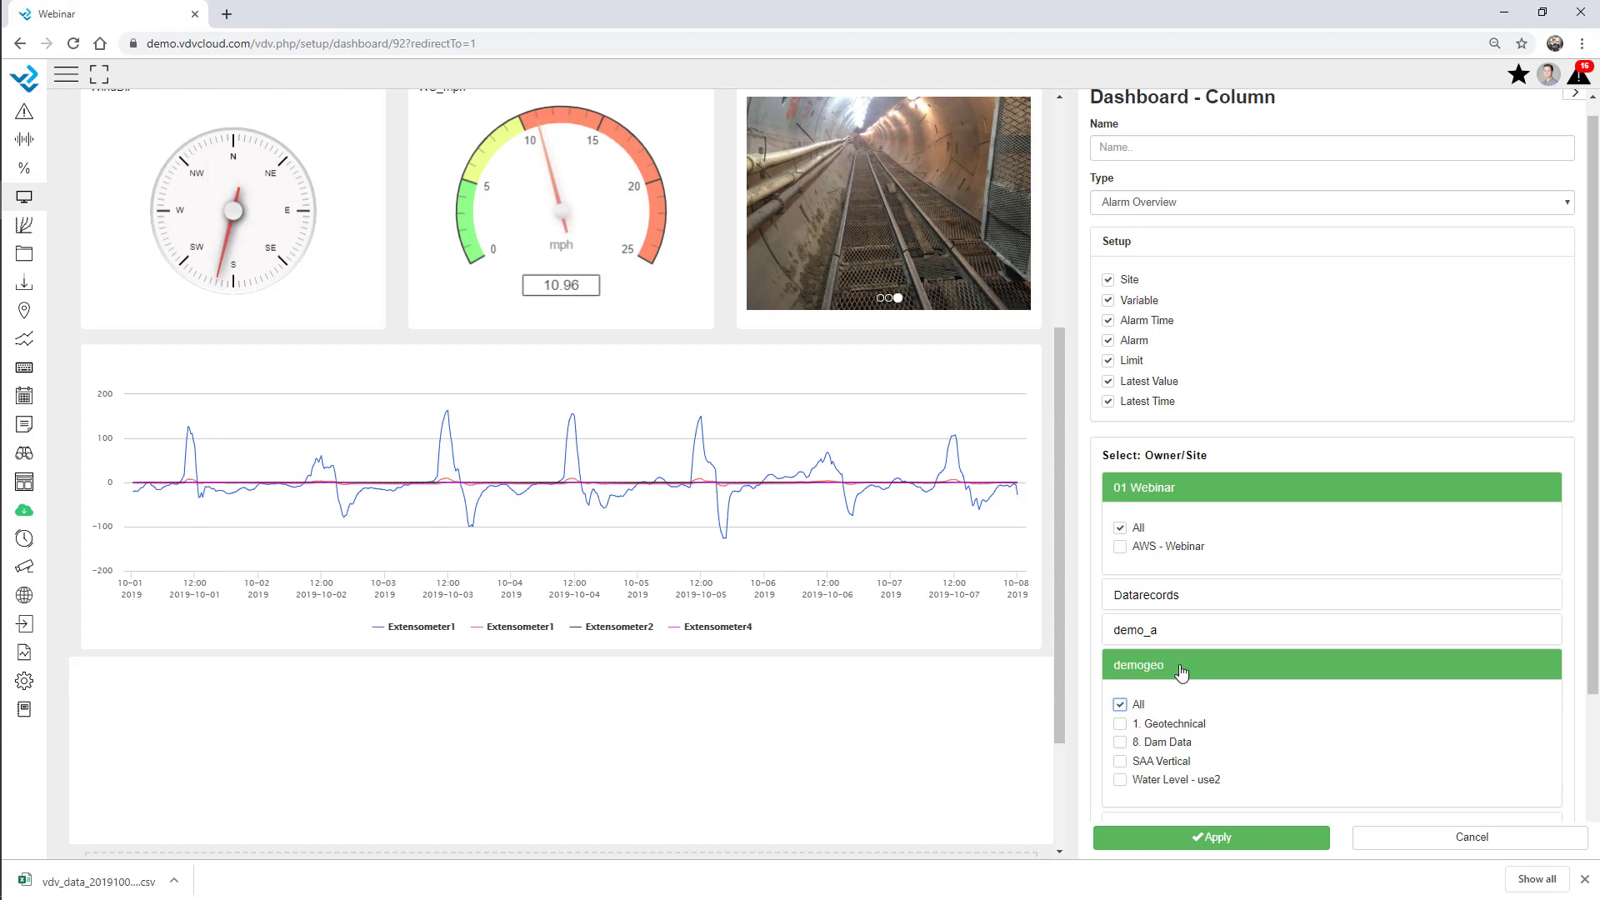
scroll(1192, 665, down, 2)
click(1206, 635)
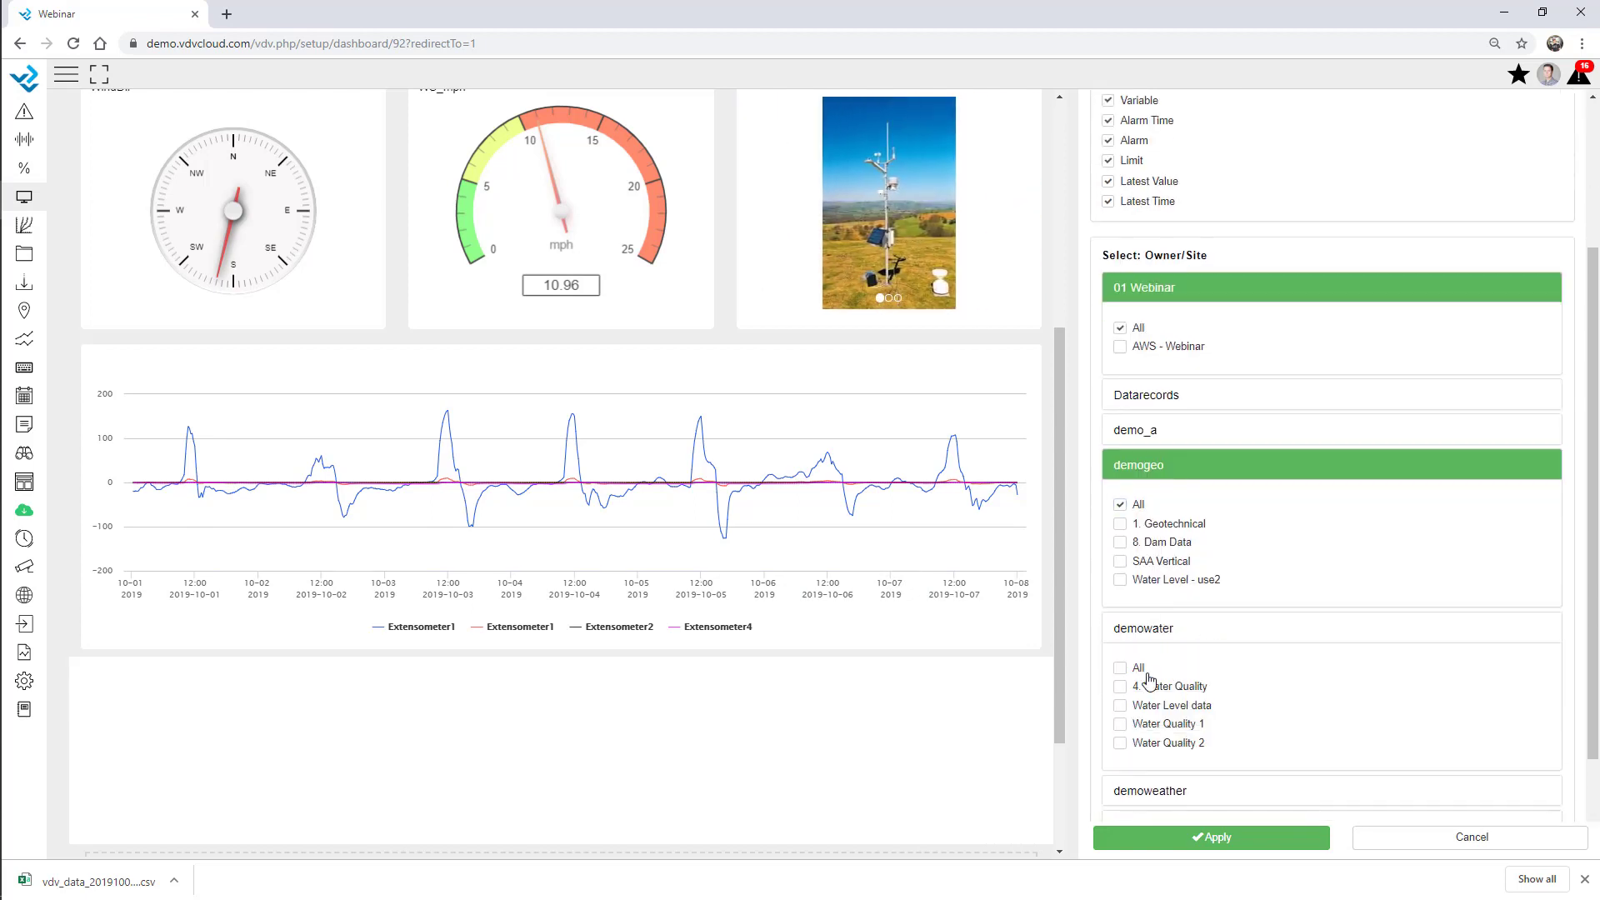
click(1119, 669)
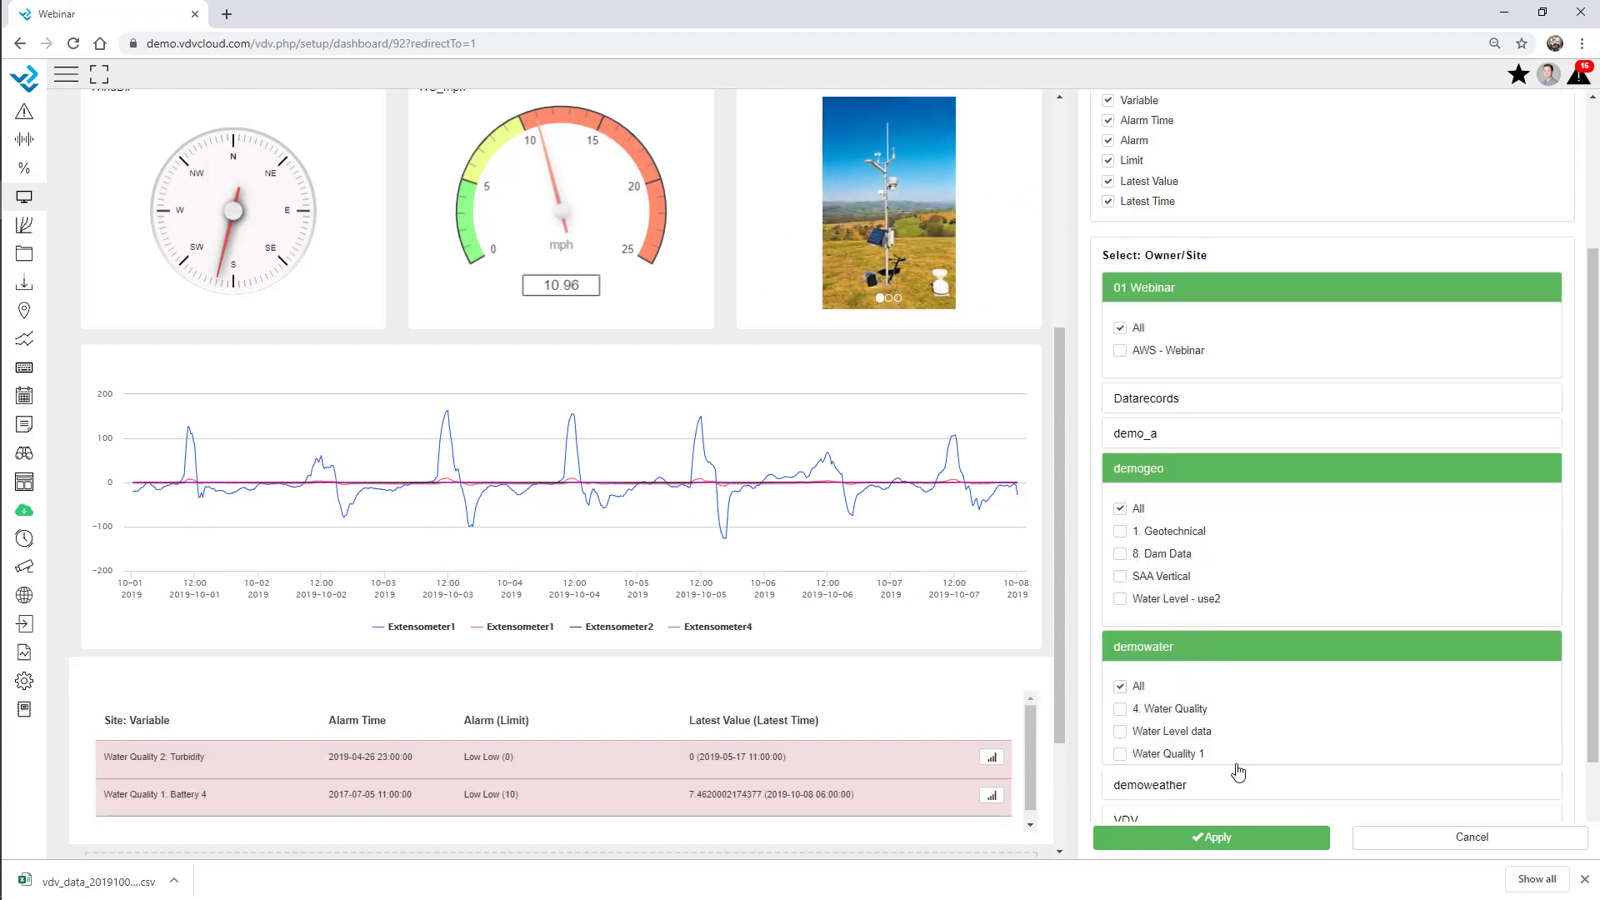
click(1209, 647)
click(1275, 838)
scroll(747, 540, down, 2)
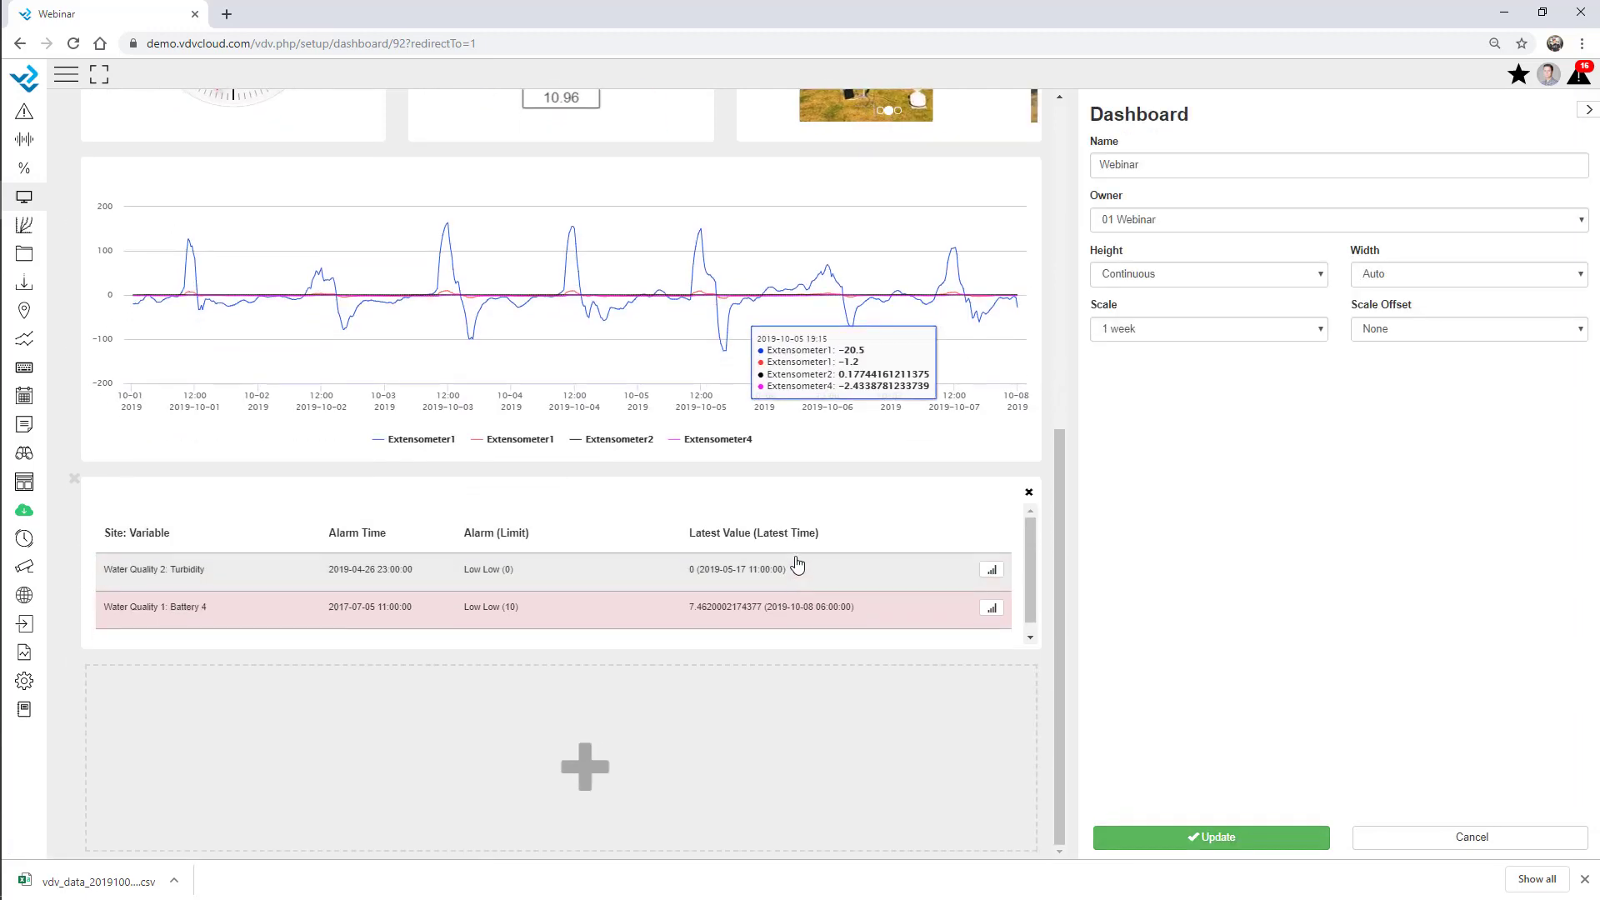
Make the alarm table 364 px tall and add an Update Overview widget below it.
drag(673, 660, 688, 749)
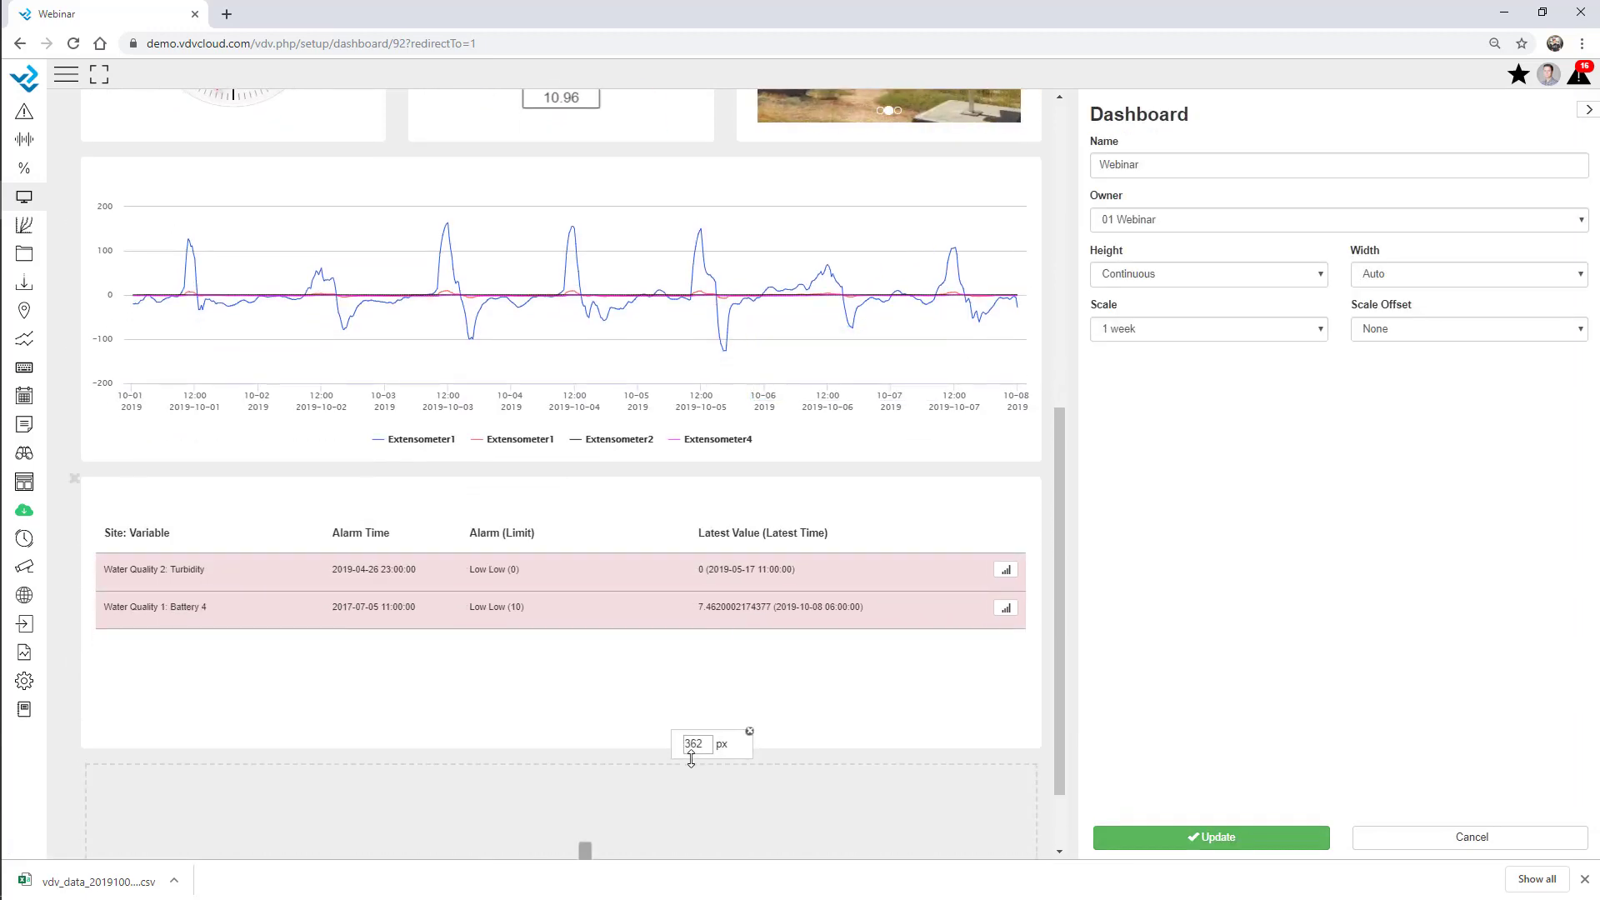
scroll(646, 687, down, 1)
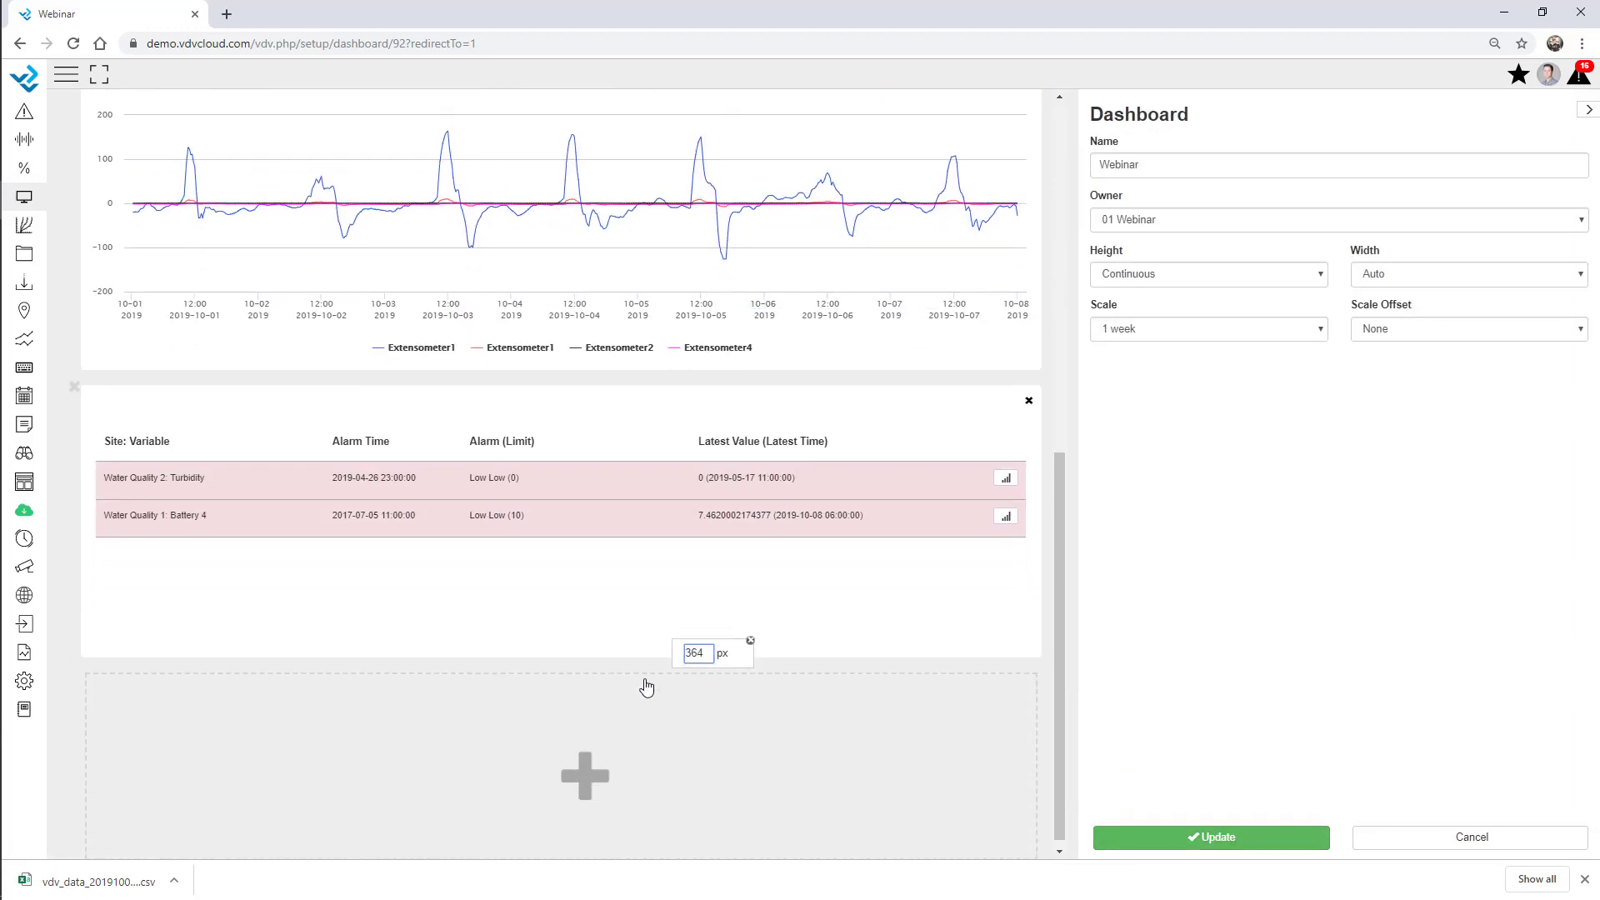
click(559, 760)
click(1155, 222)
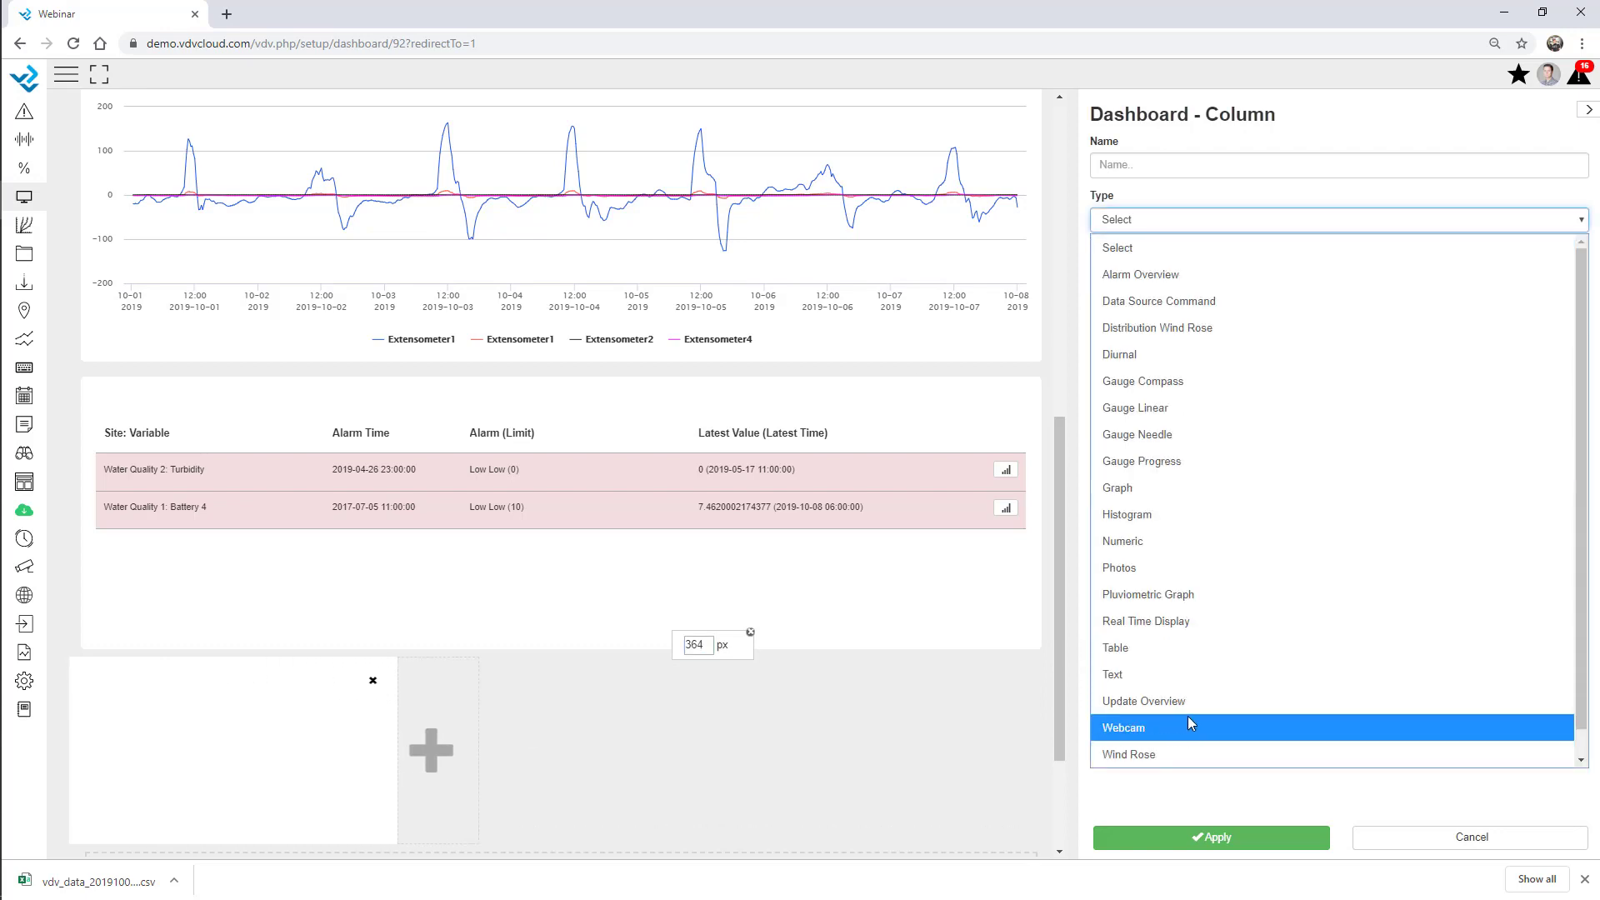
click(1182, 703)
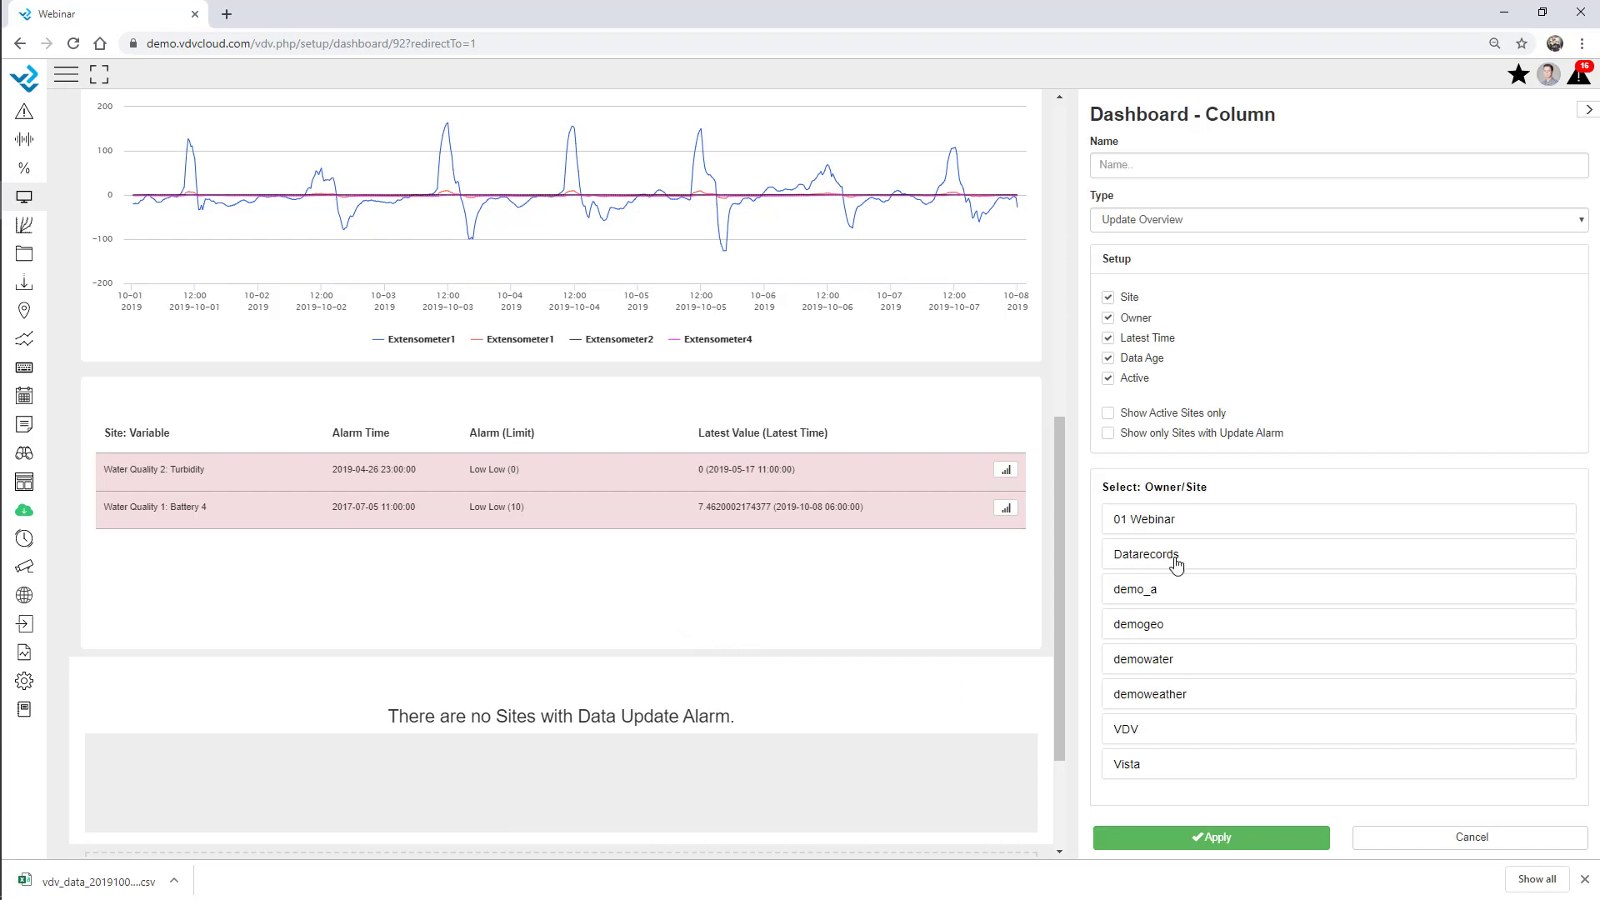
Cover all 01 Webinar sites in the update overview, then apply and save the dashboard.
click(1189, 523)
click(1120, 560)
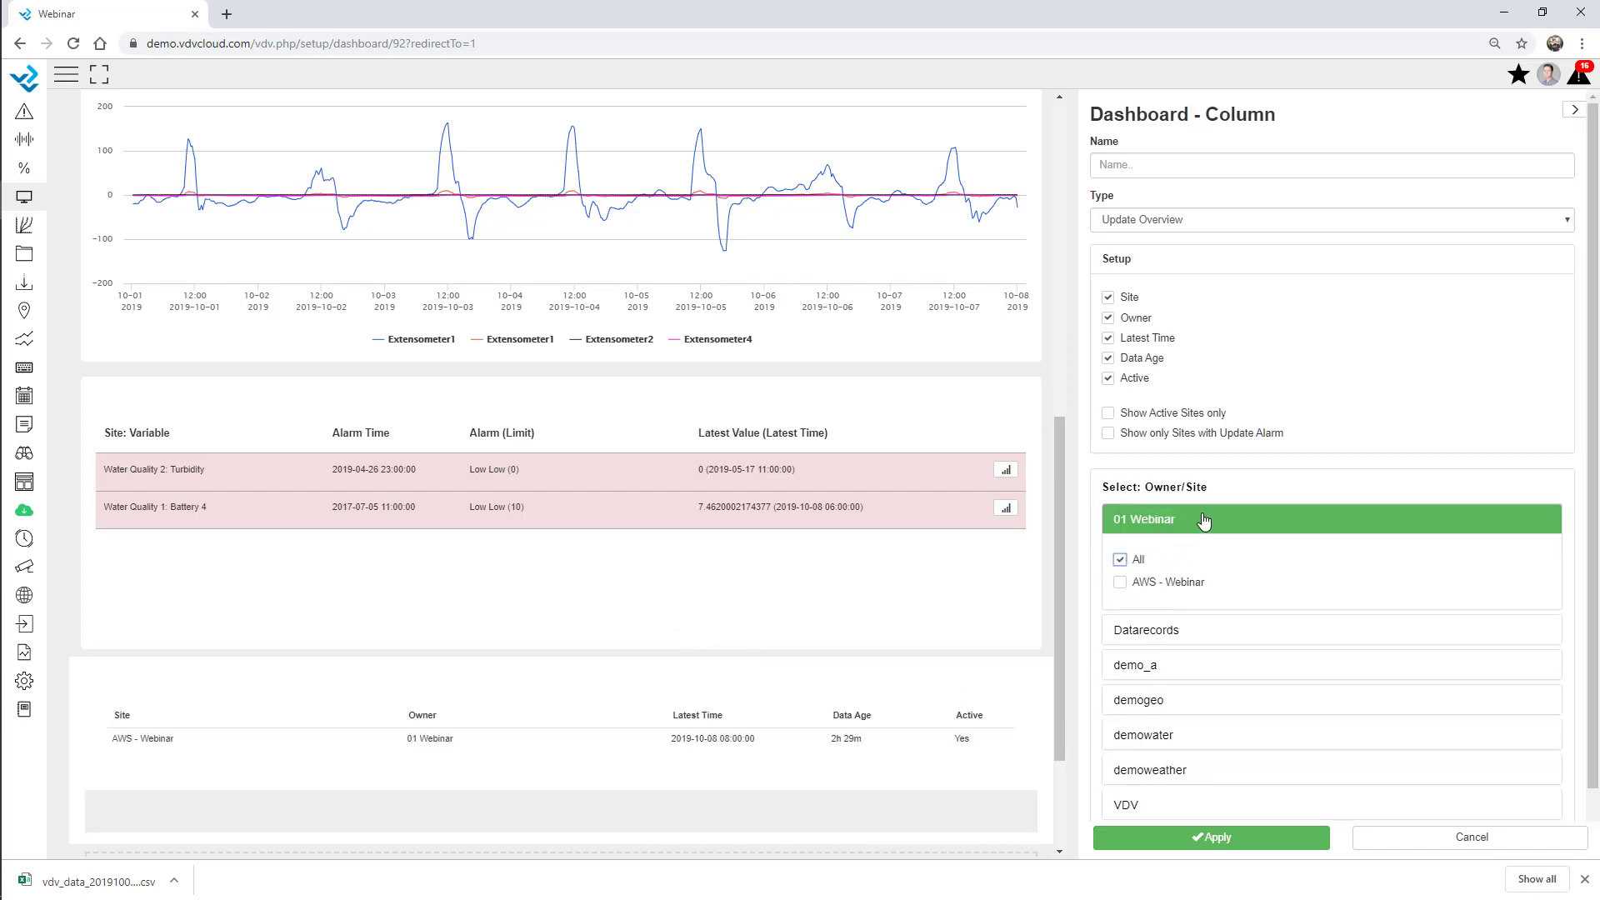
click(1204, 521)
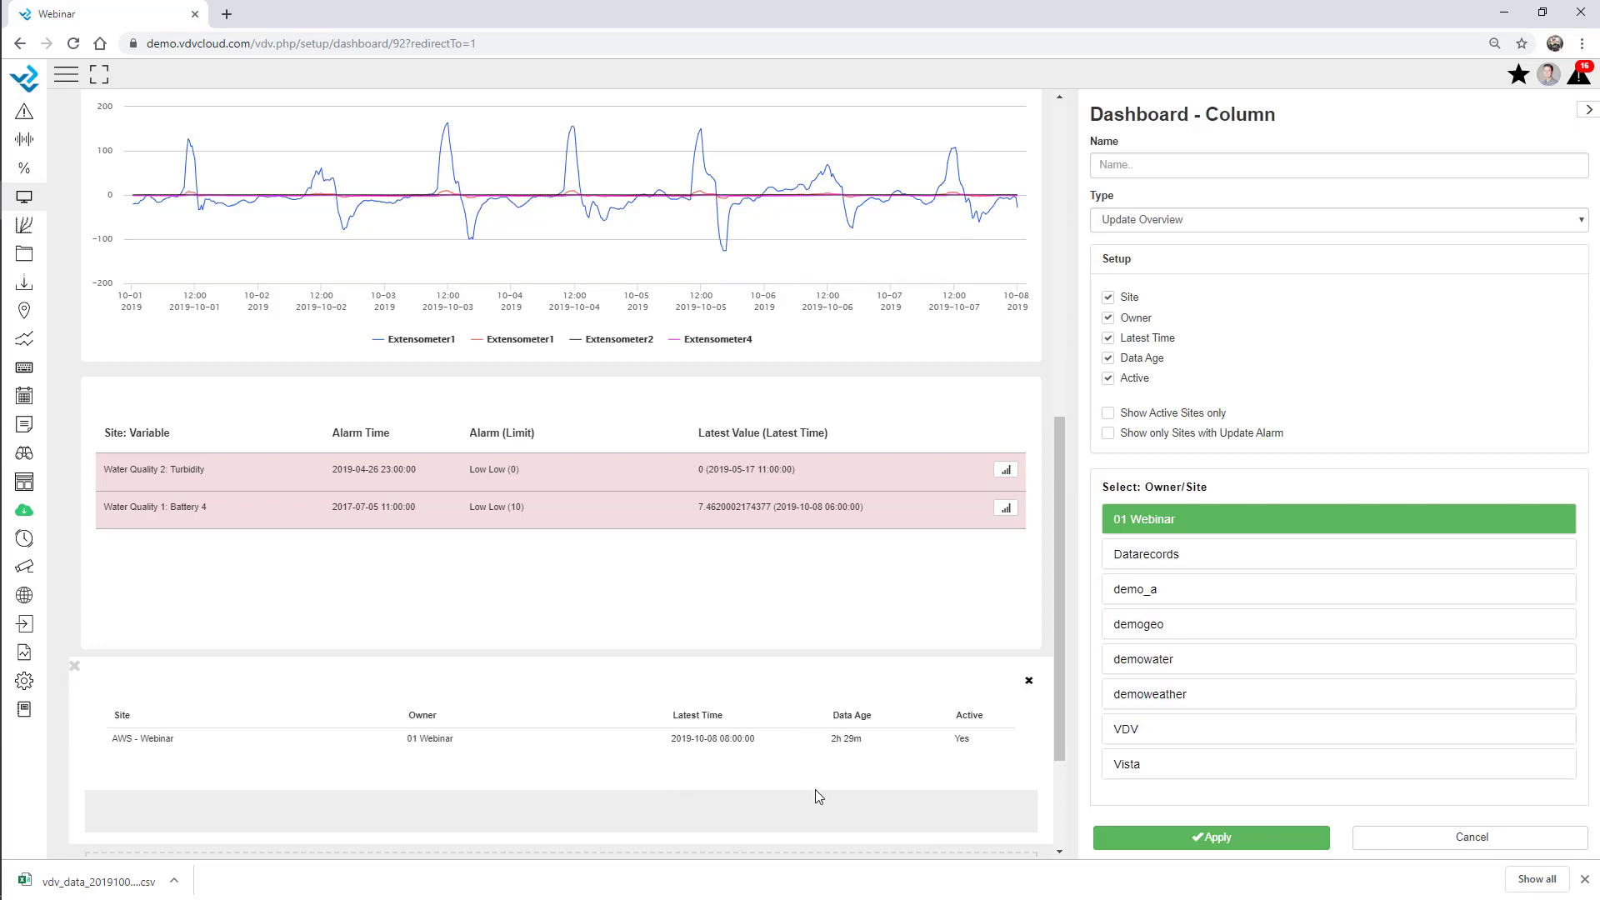
scroll(129, 740, down, 3)
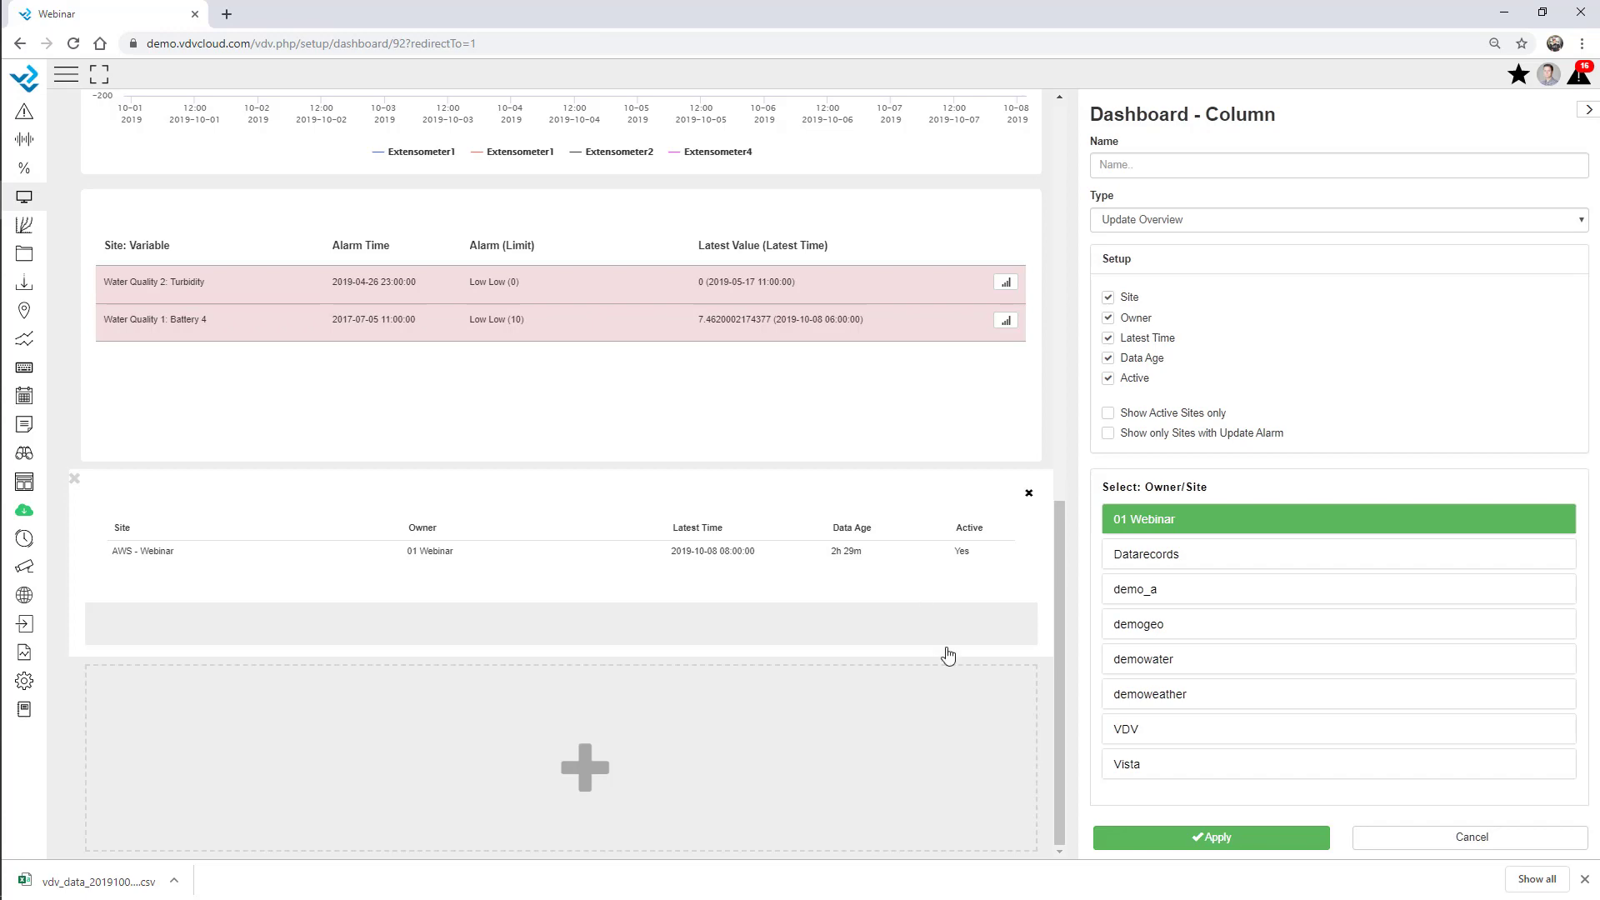
click(1233, 839)
click(1237, 840)
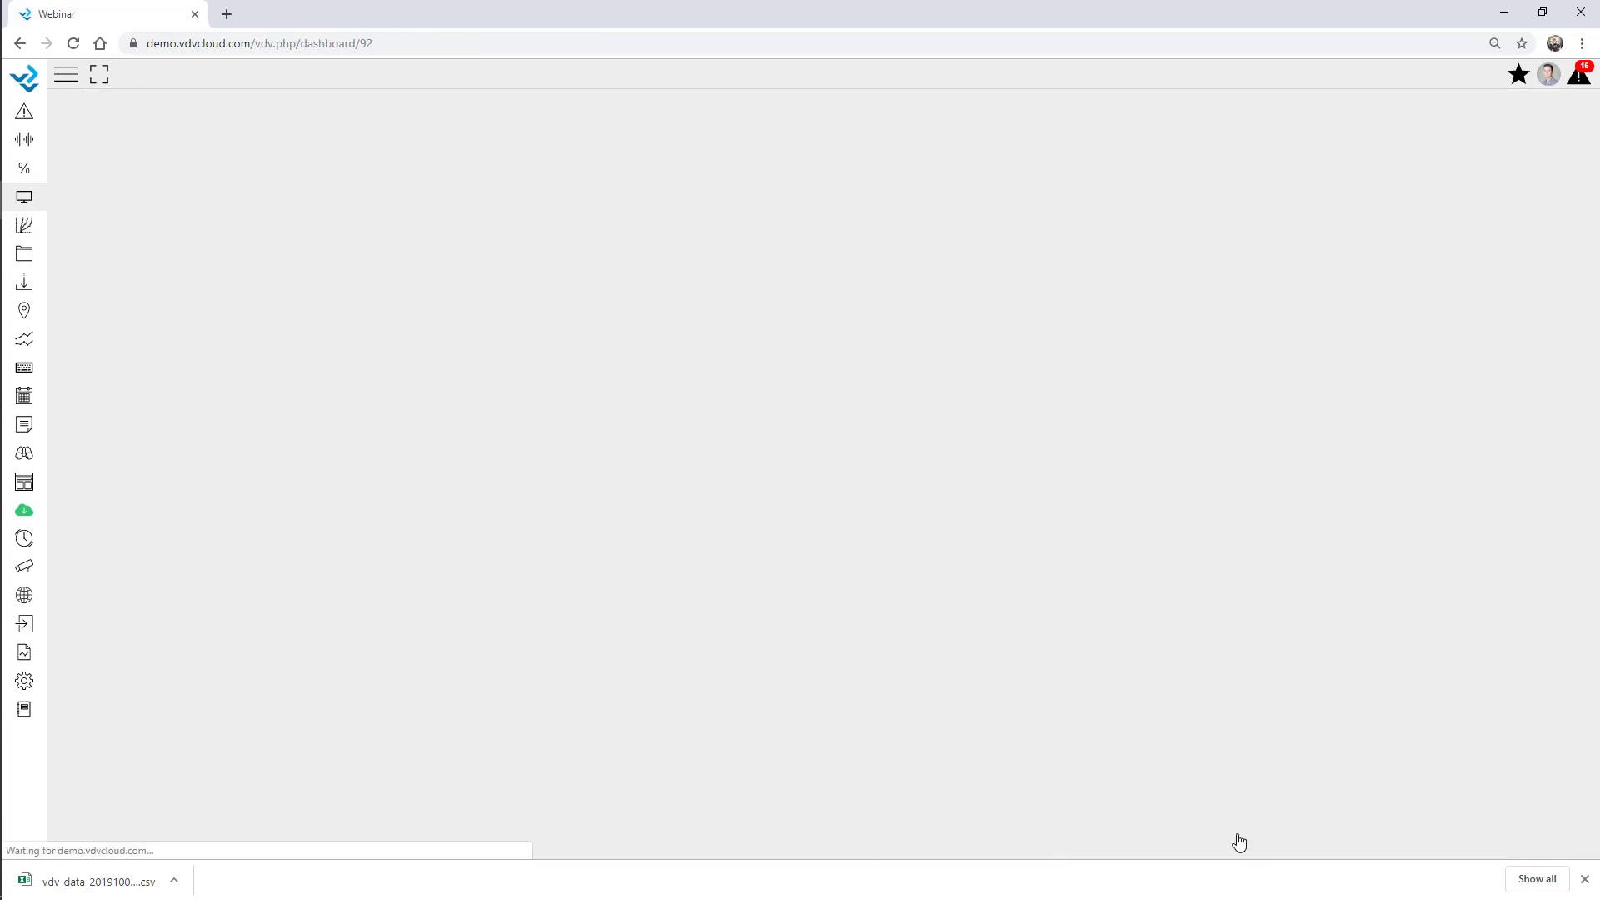
Dismiss the downloads bar and open the Setup options list from the sidebar gear icon.
scroll(1128, 450, down, 5)
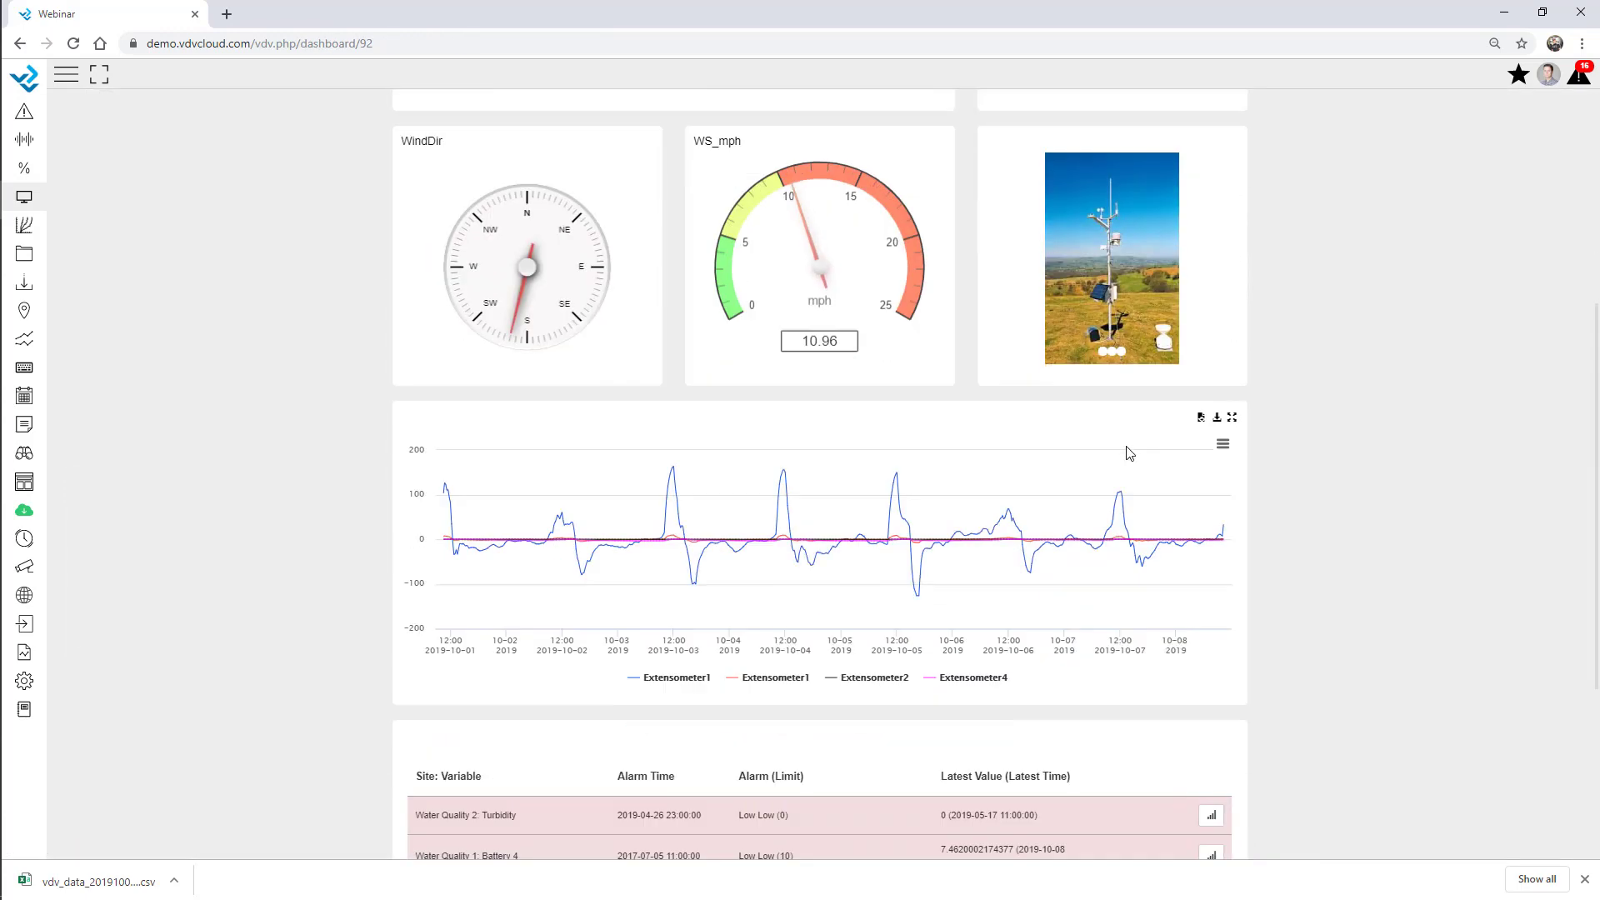
scroll(1253, 525, down, 3)
scroll(1304, 554, up, 9)
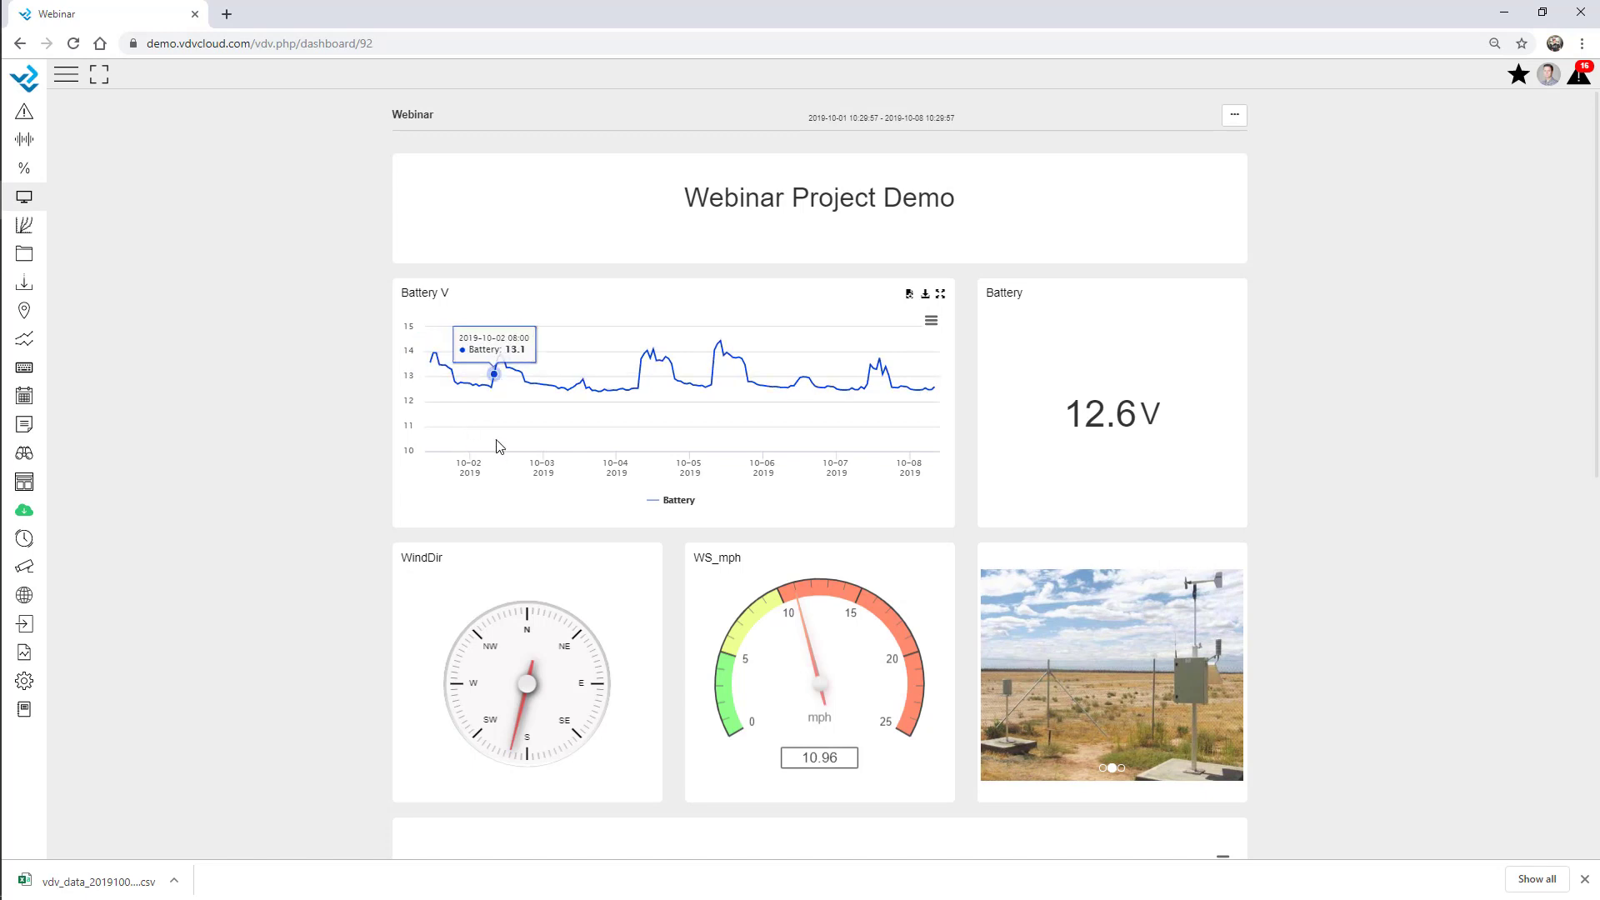
click(30, 685)
click(1585, 880)
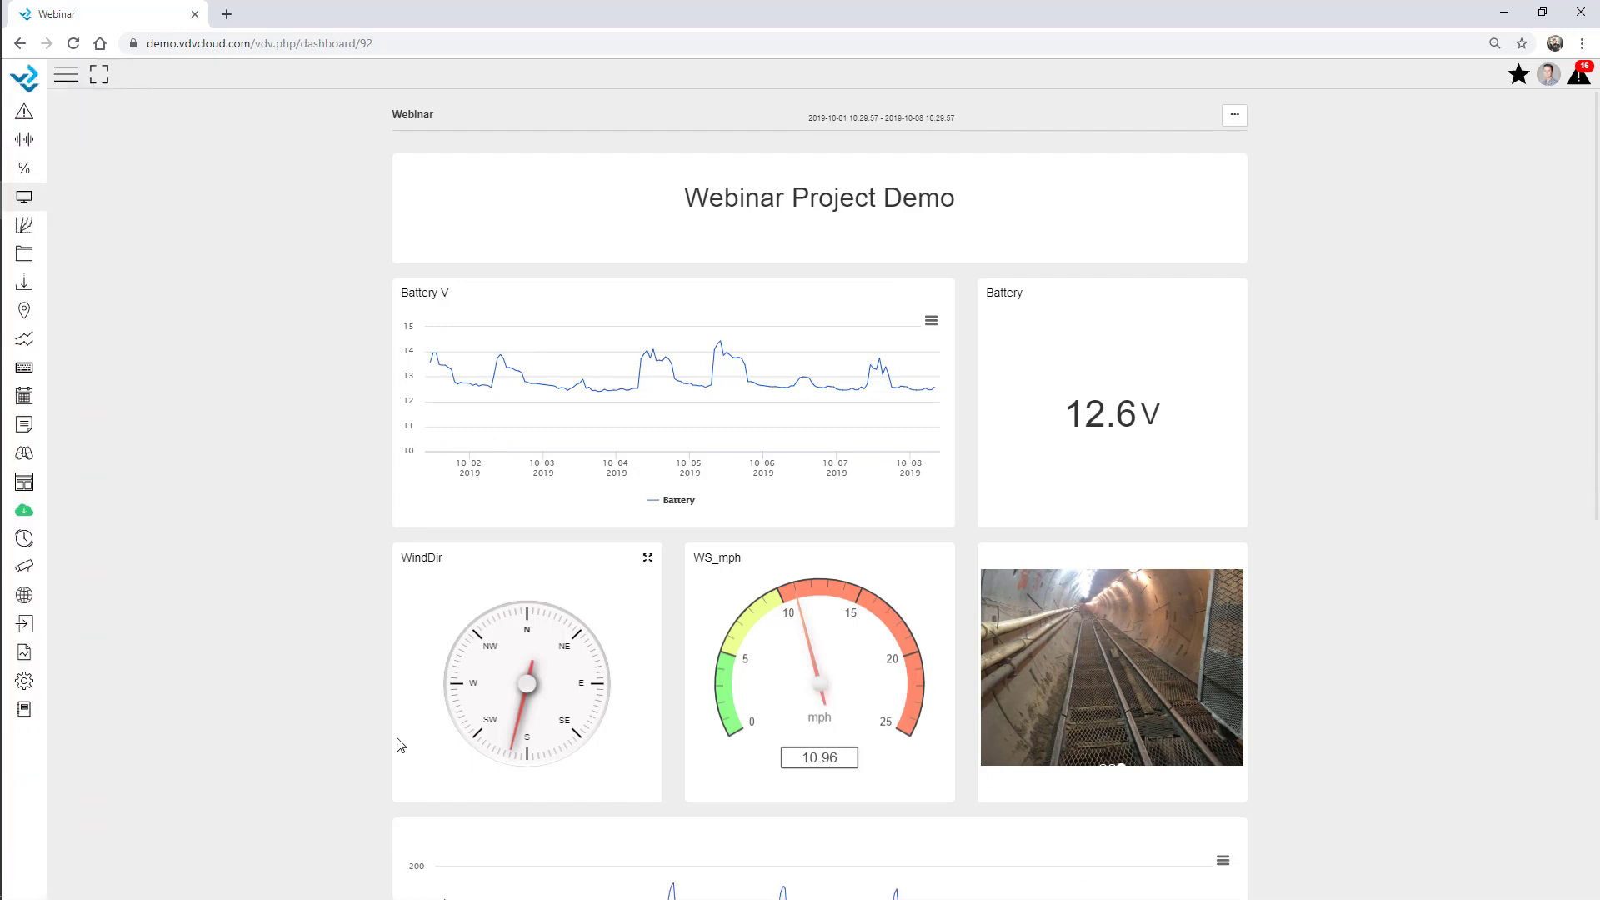
click(26, 687)
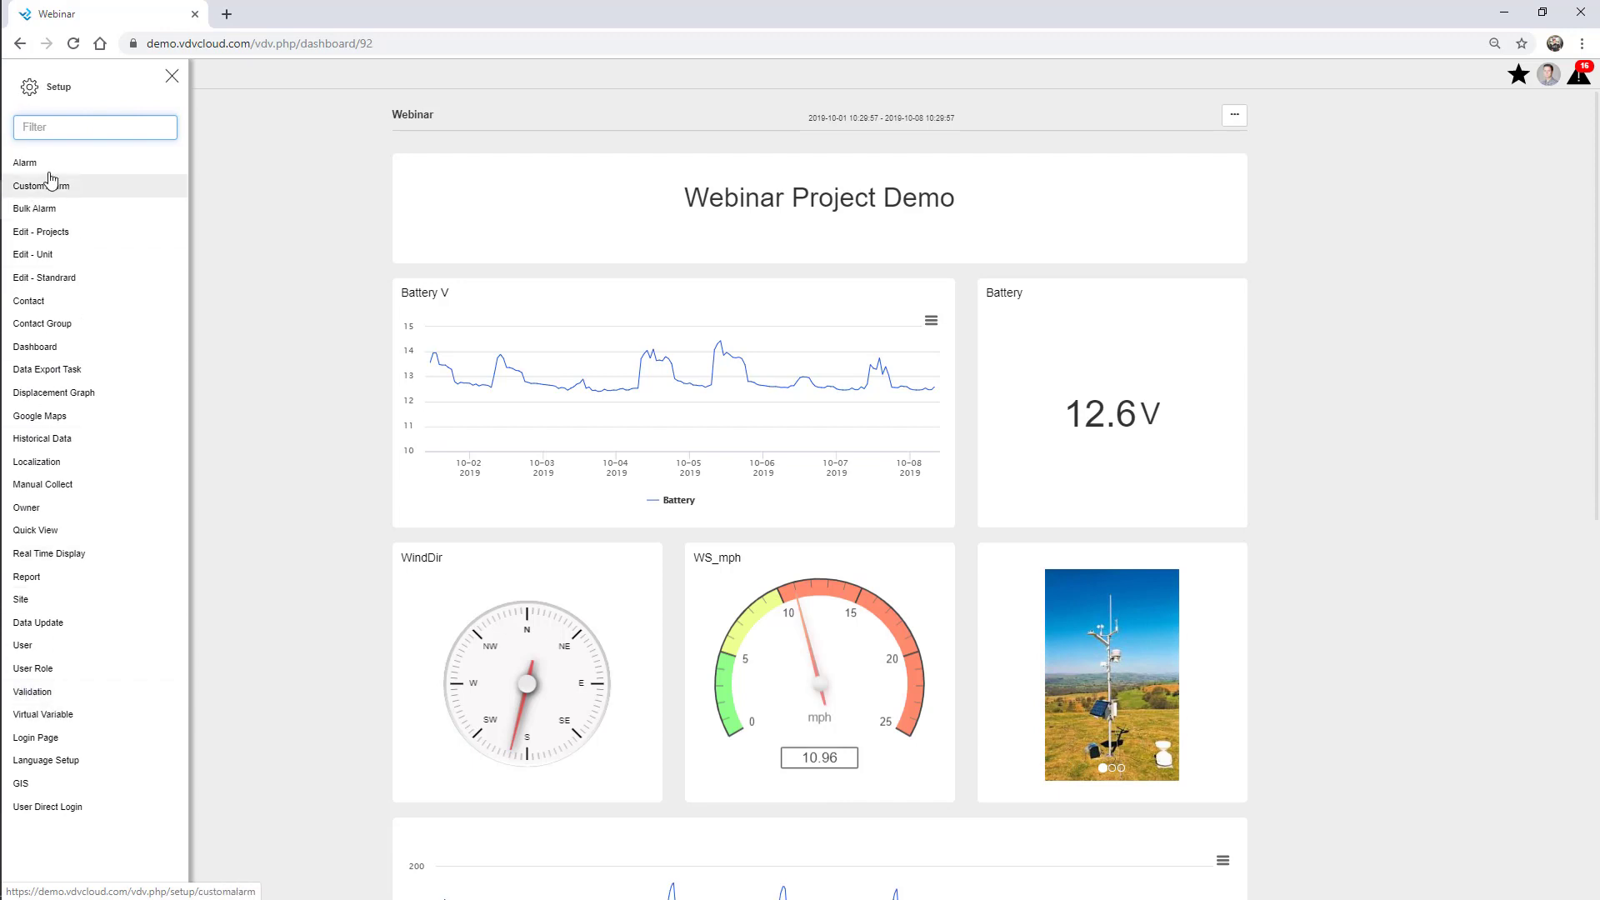
Go to the Real Time Display setup page, then open Dam Overview from the quick list.
click(52, 554)
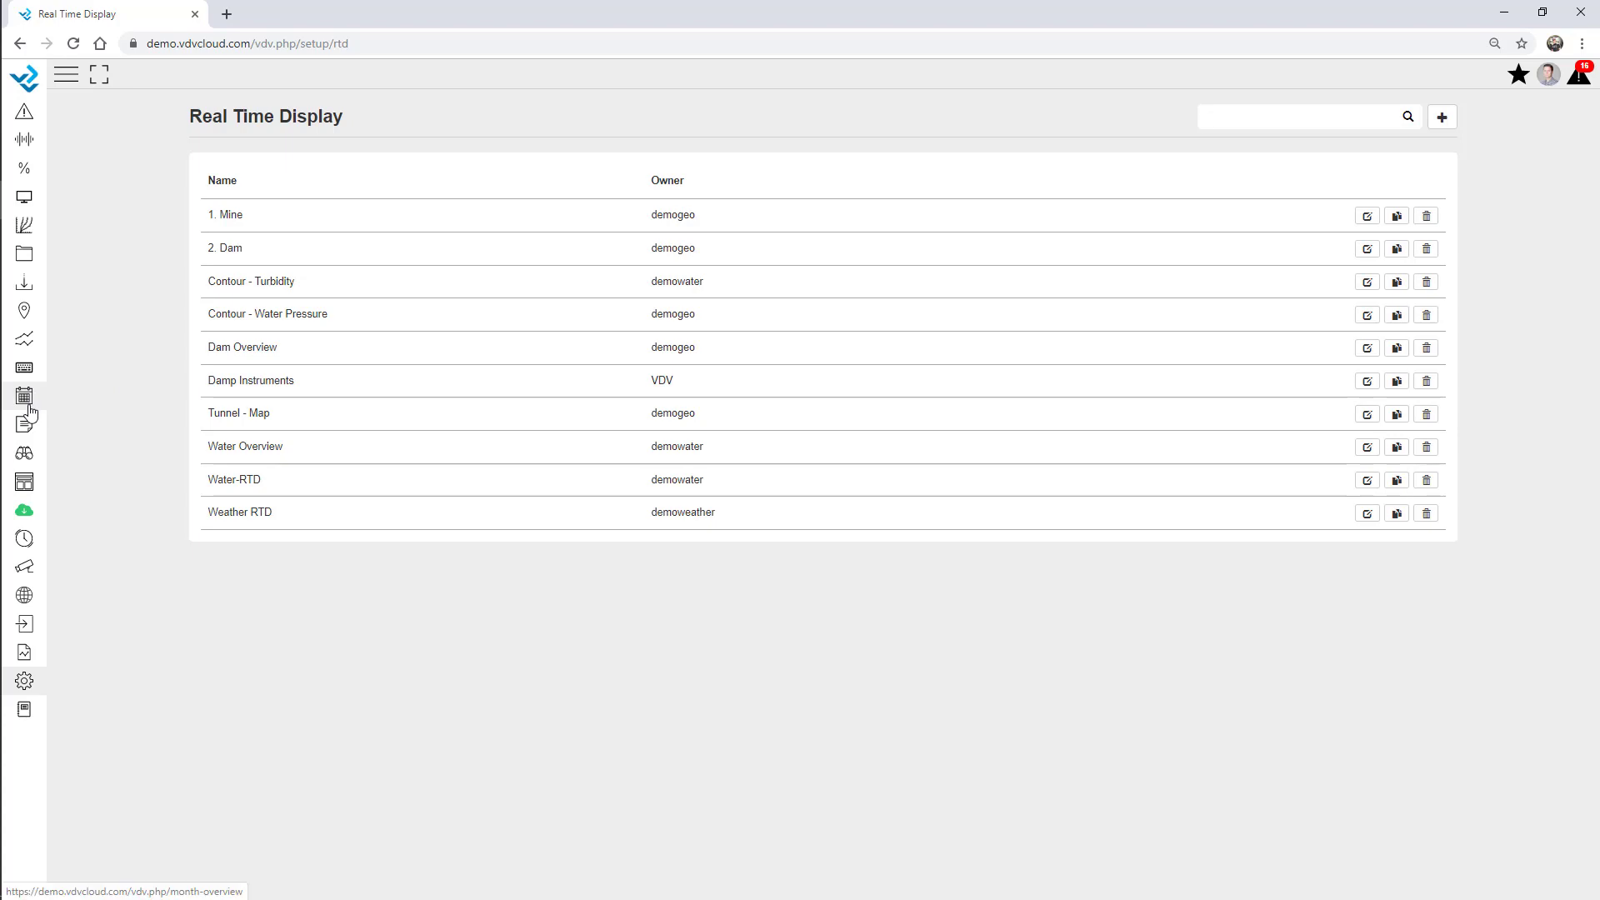
click(29, 492)
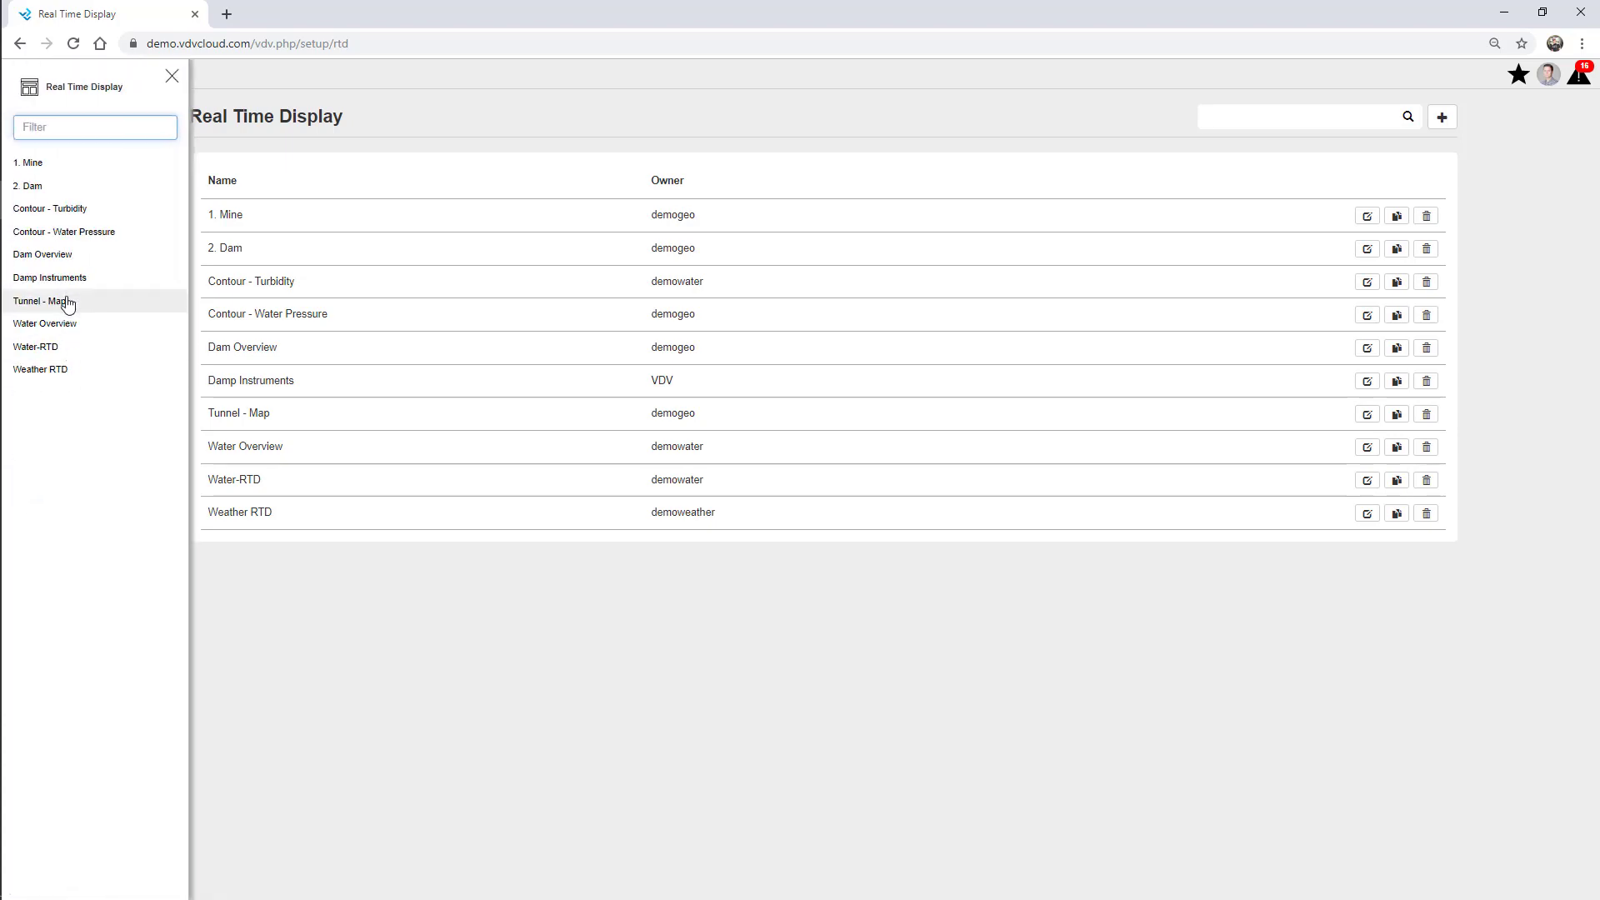
click(68, 259)
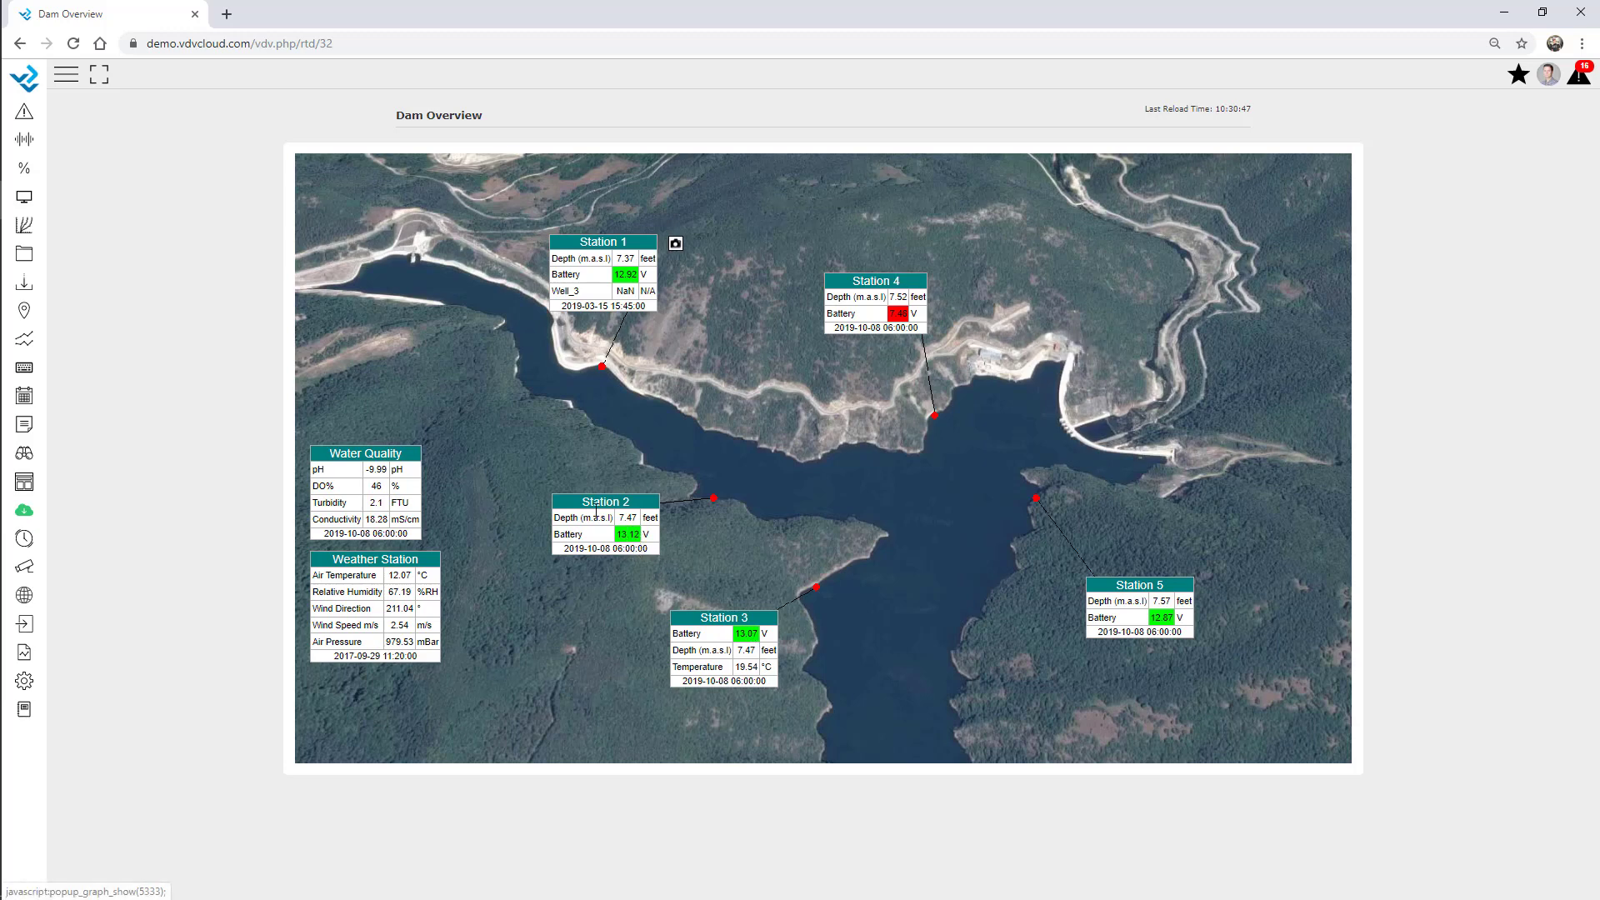
Switch to the 2. Dam display from the quick list of real-time displays.
click(24, 481)
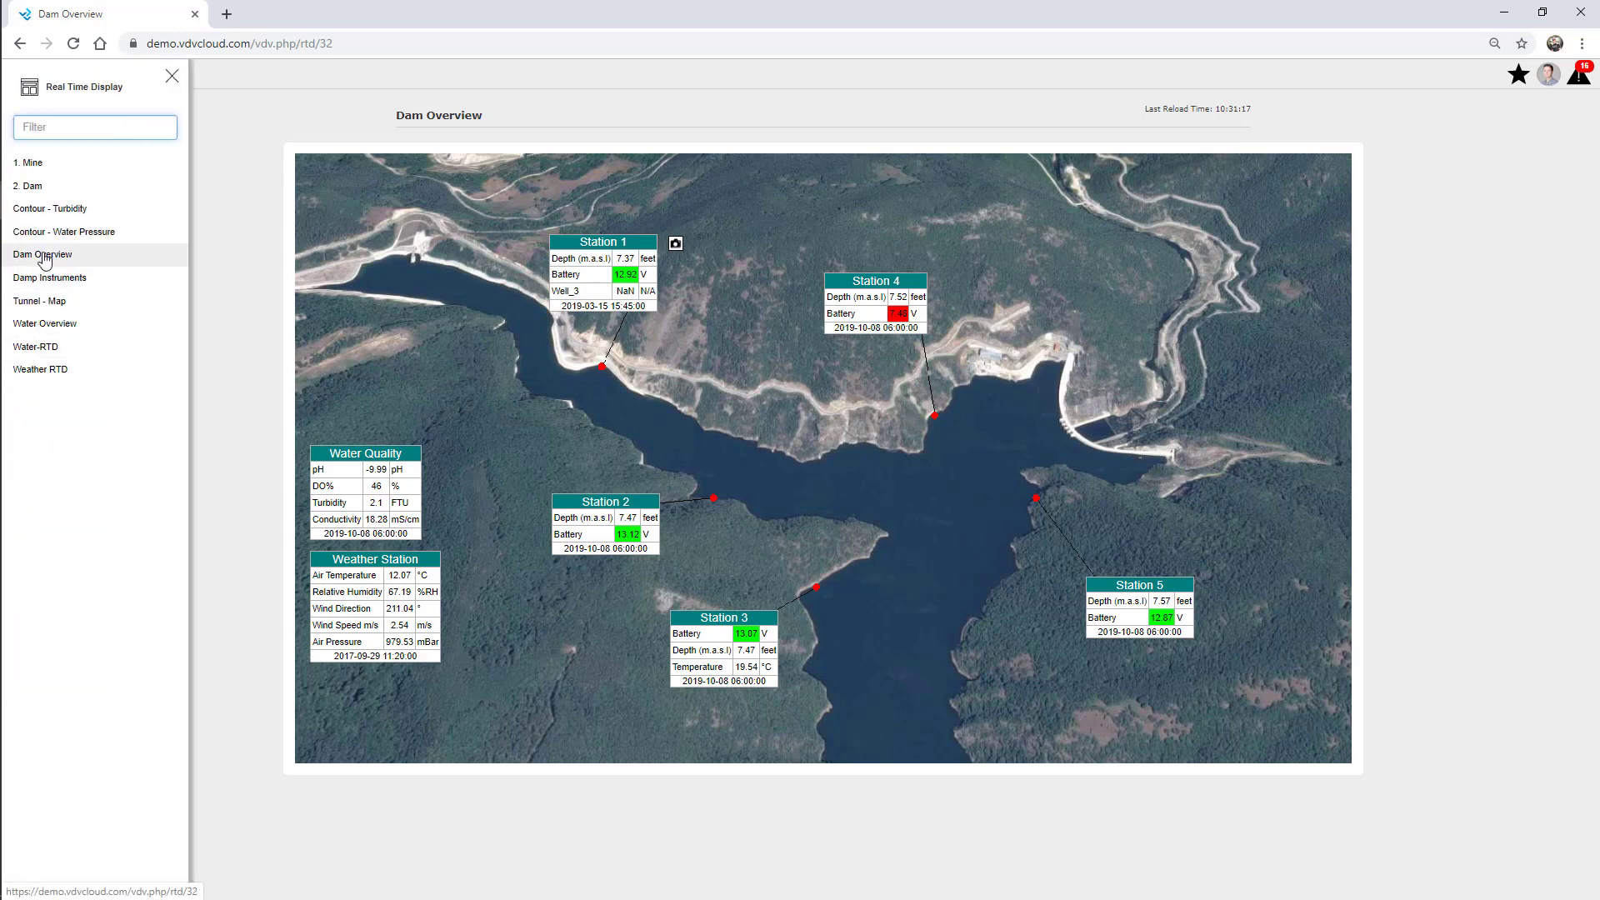
click(35, 185)
click(172, 76)
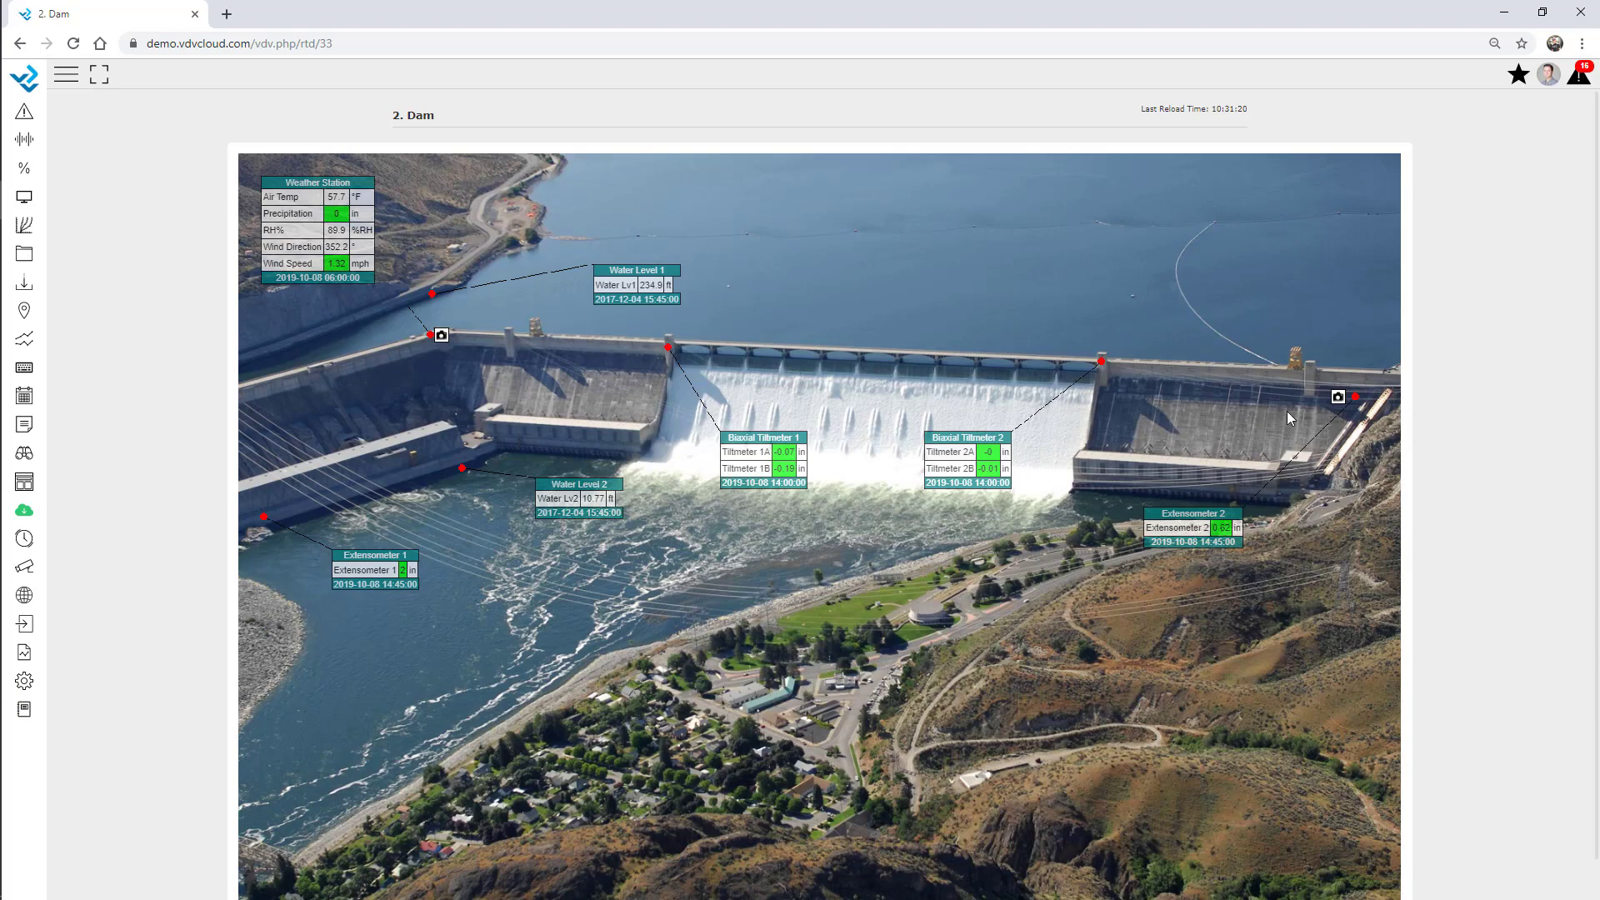
View the dam site photo, close it, and bring up the setup options list.
click(1338, 400)
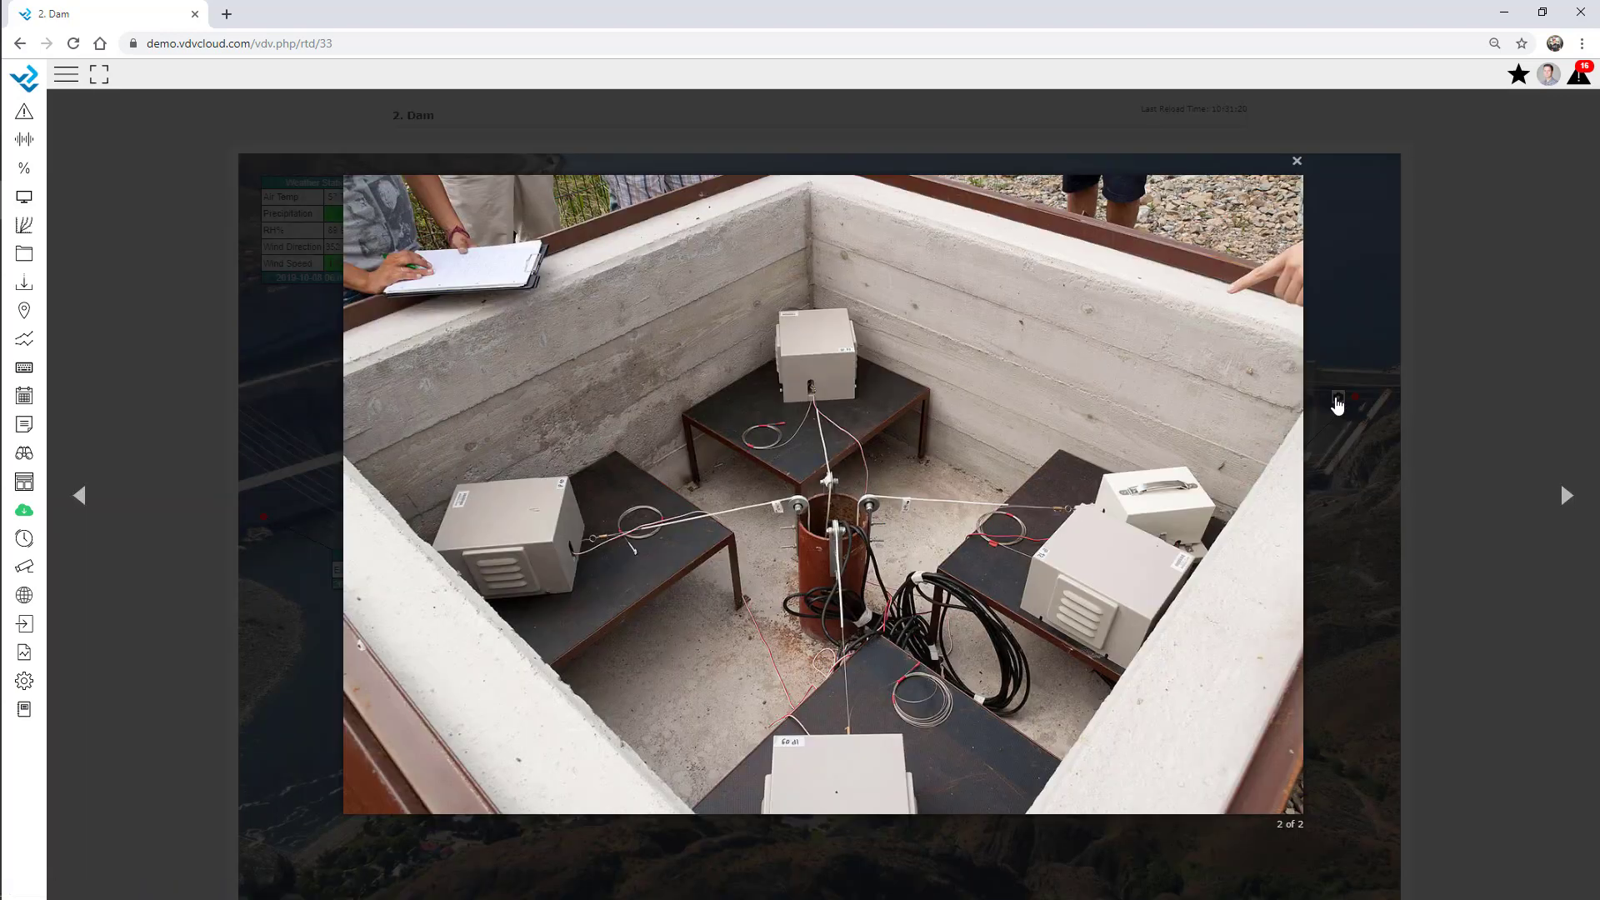
click(1298, 160)
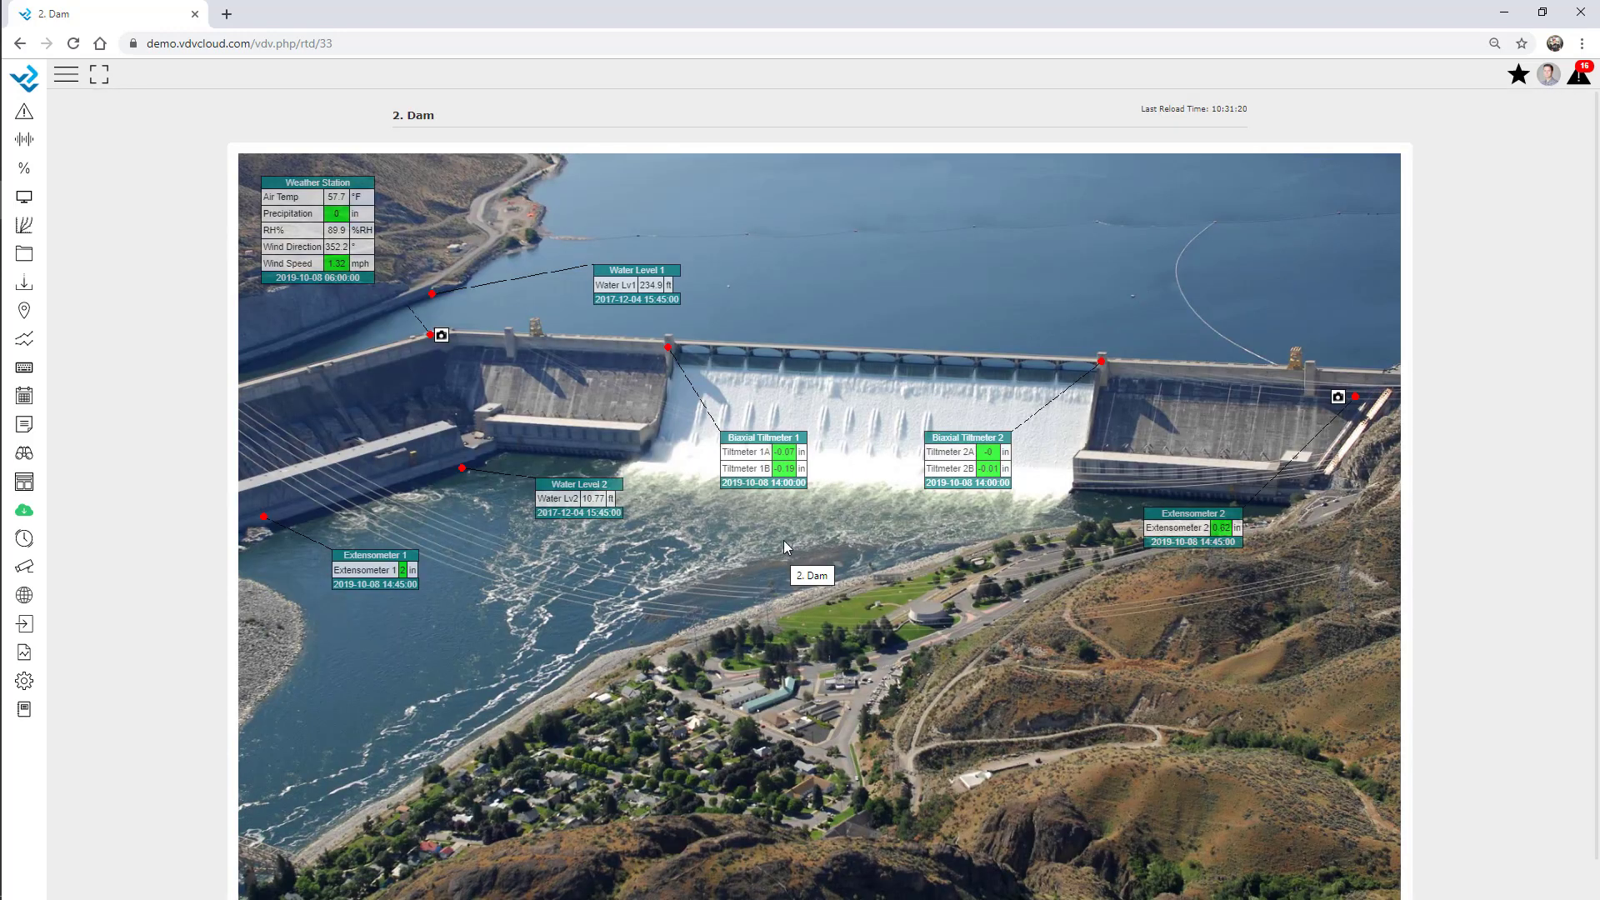
click(27, 683)
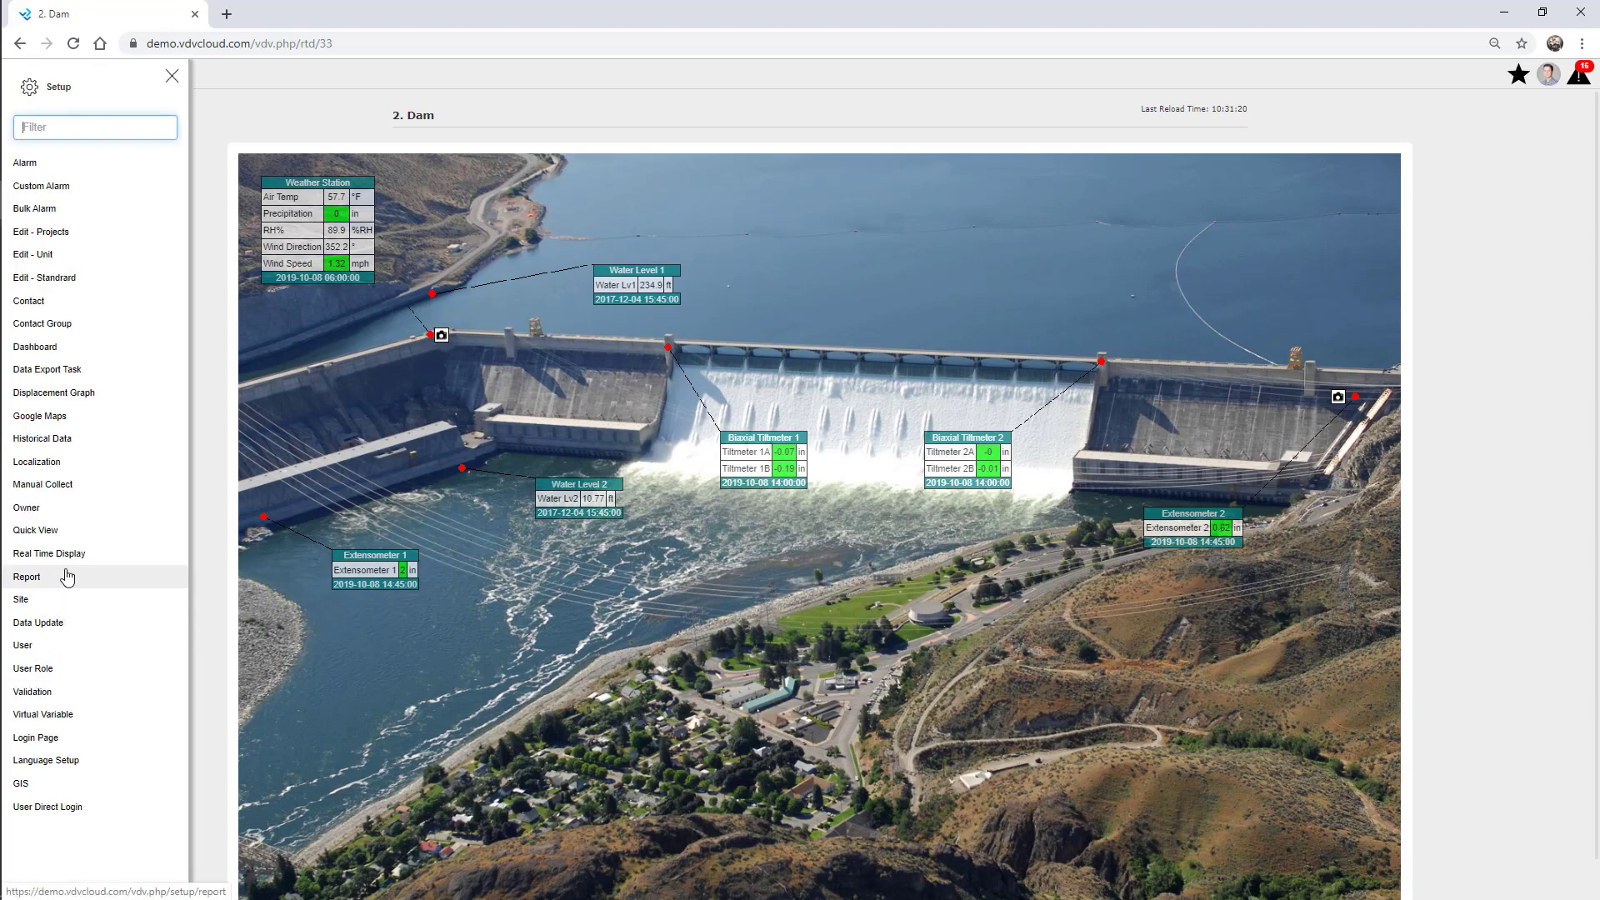
Create and save display 'Webinar Overview', owner 01 Webinar, with RTD-Overview.PNG as background.
click(35, 554)
click(174, 77)
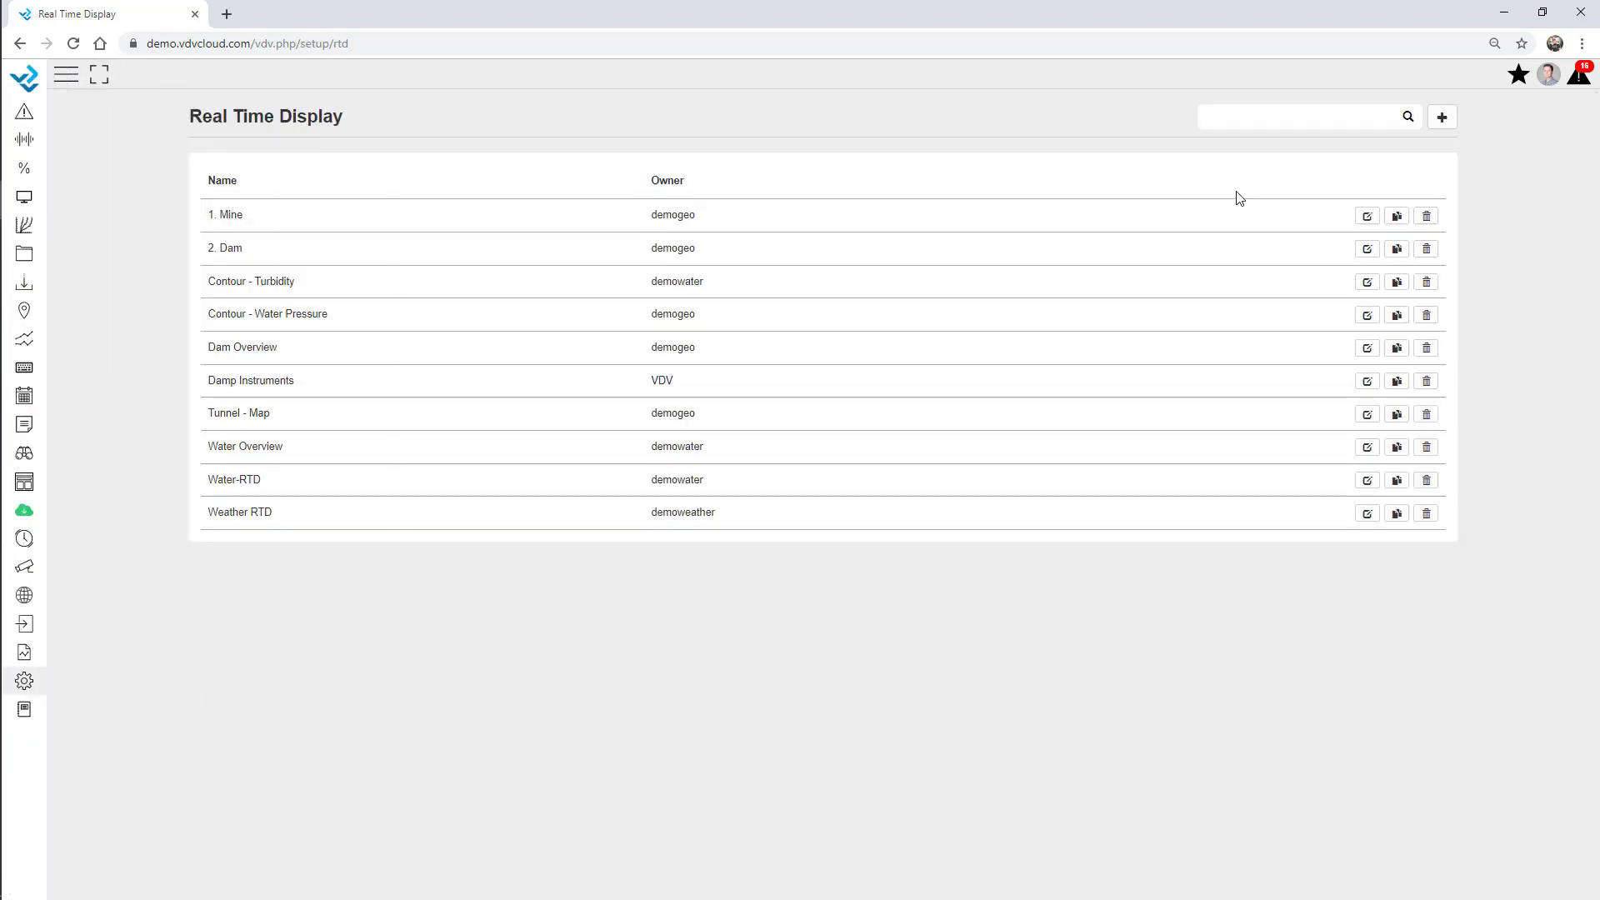
click(1443, 122)
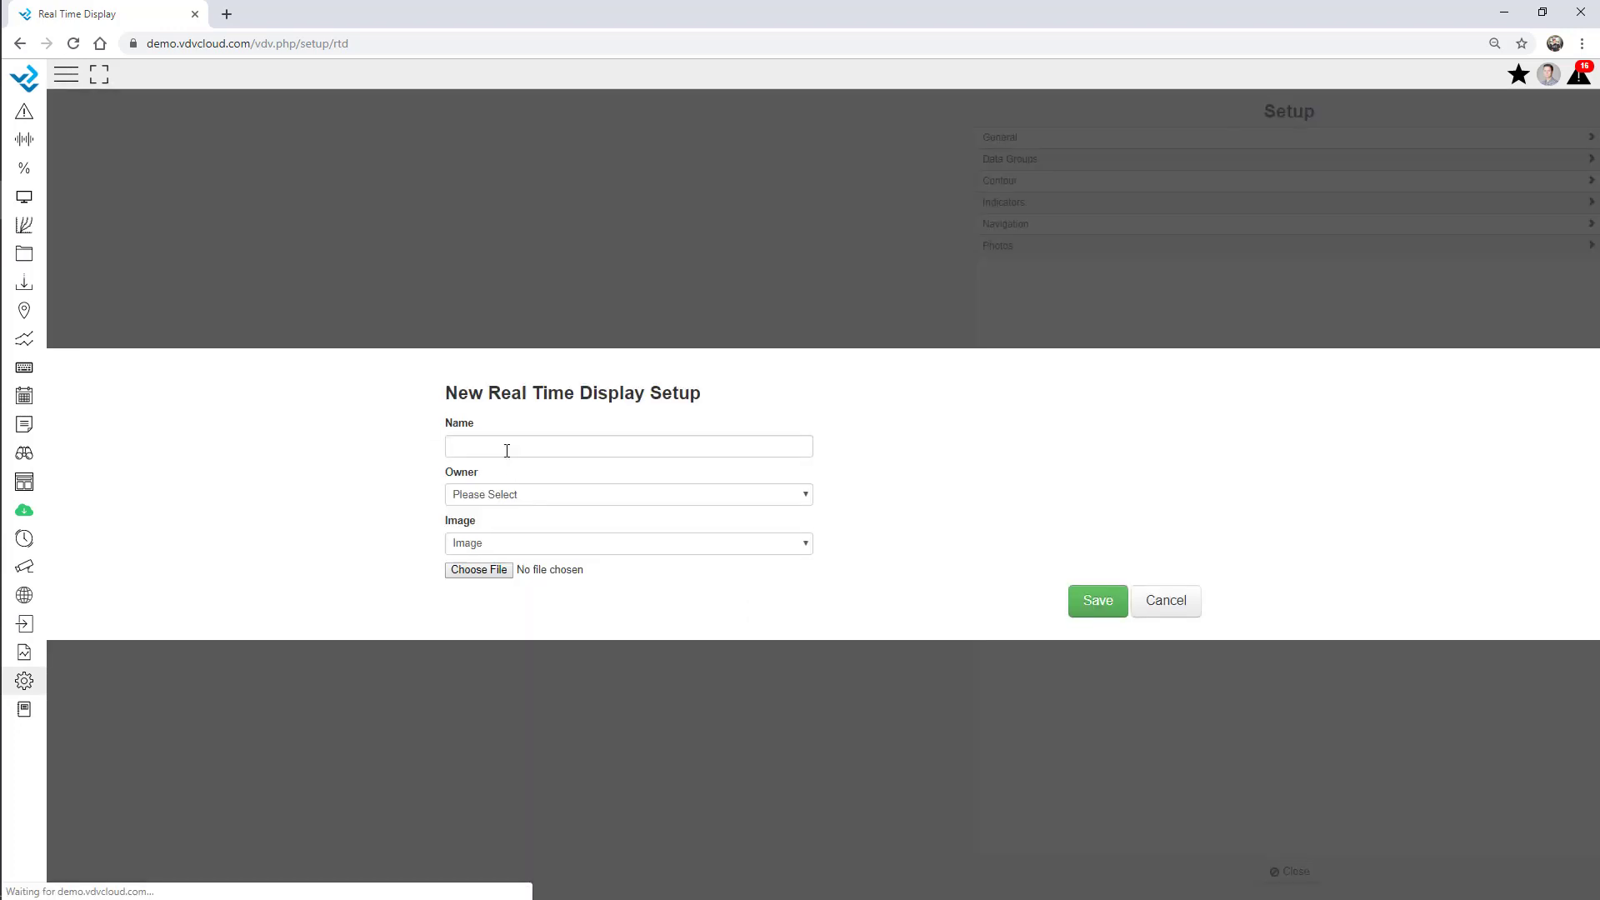
click(505, 442)
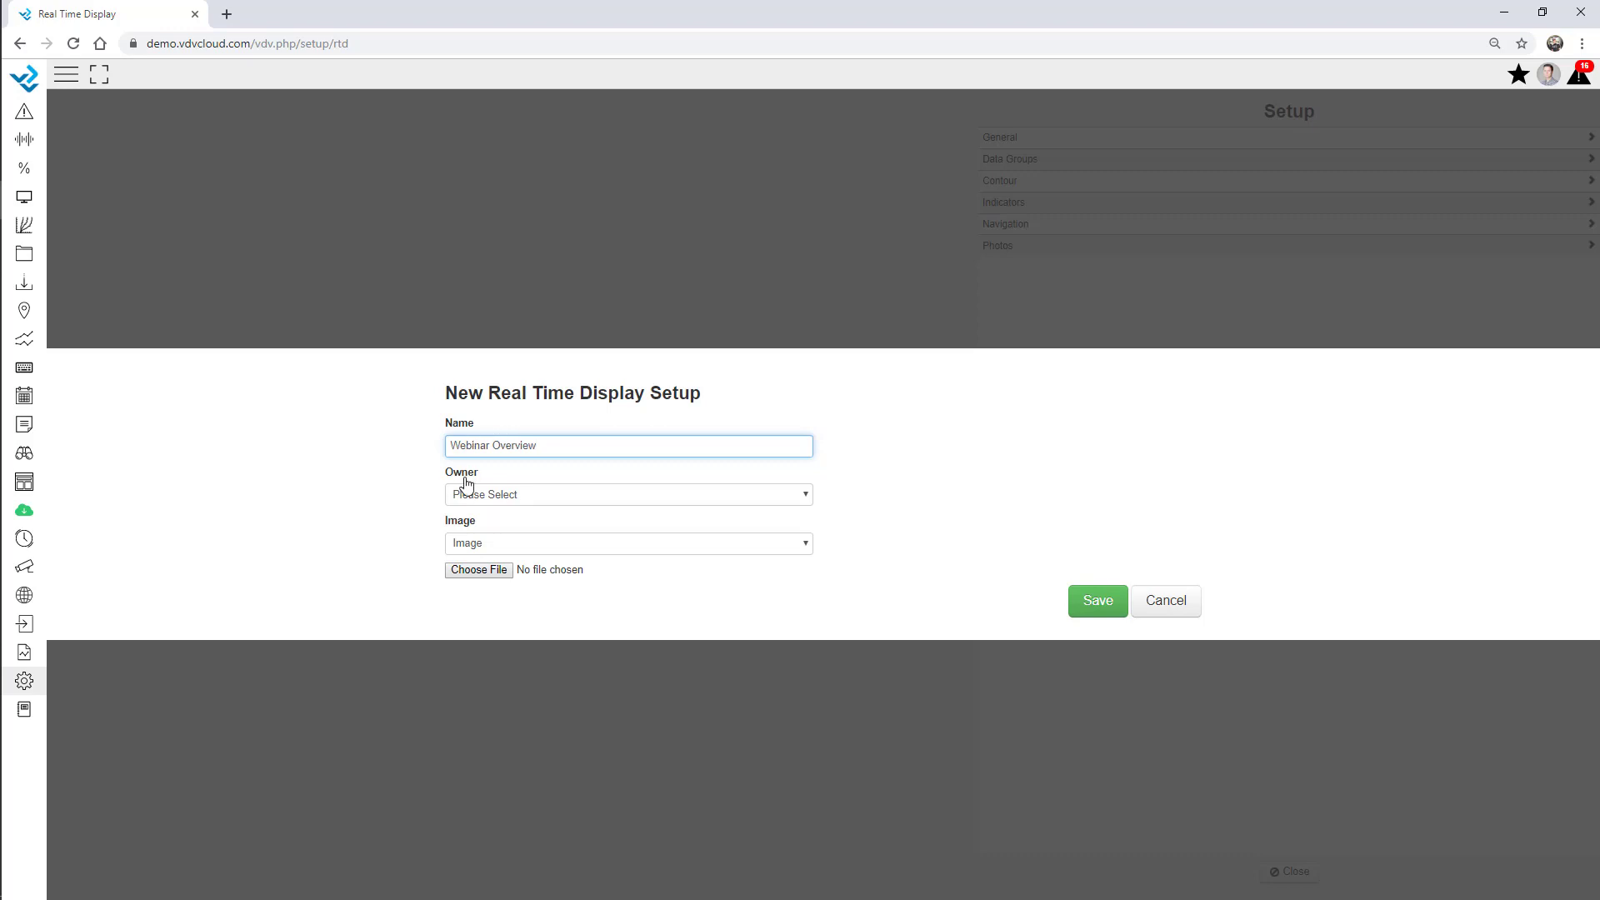
click(490, 497)
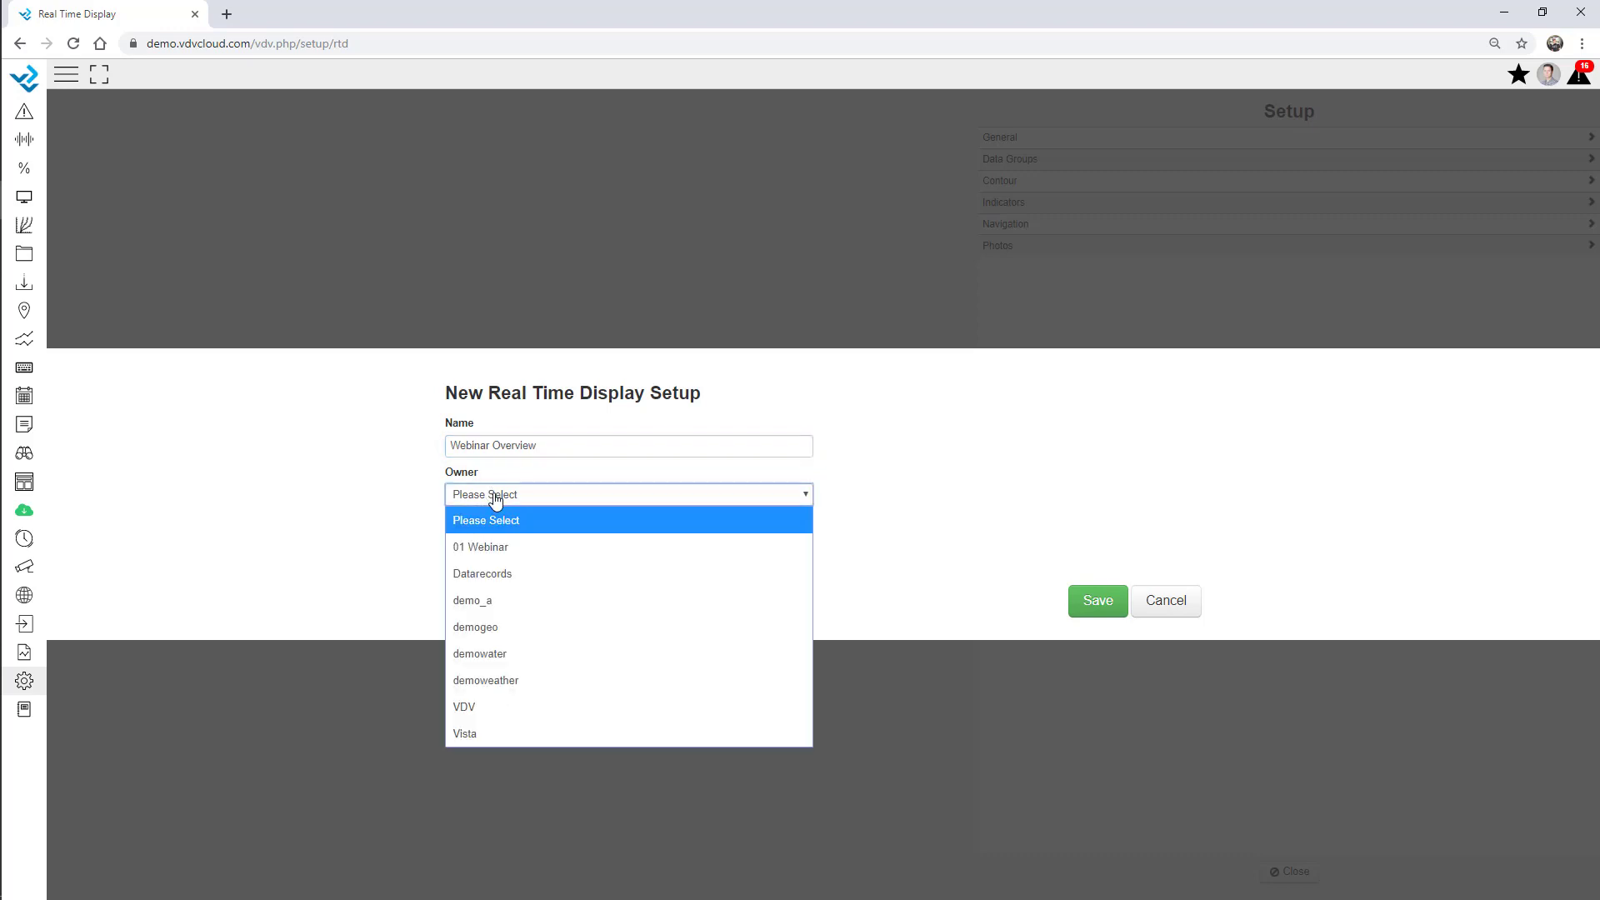
click(507, 550)
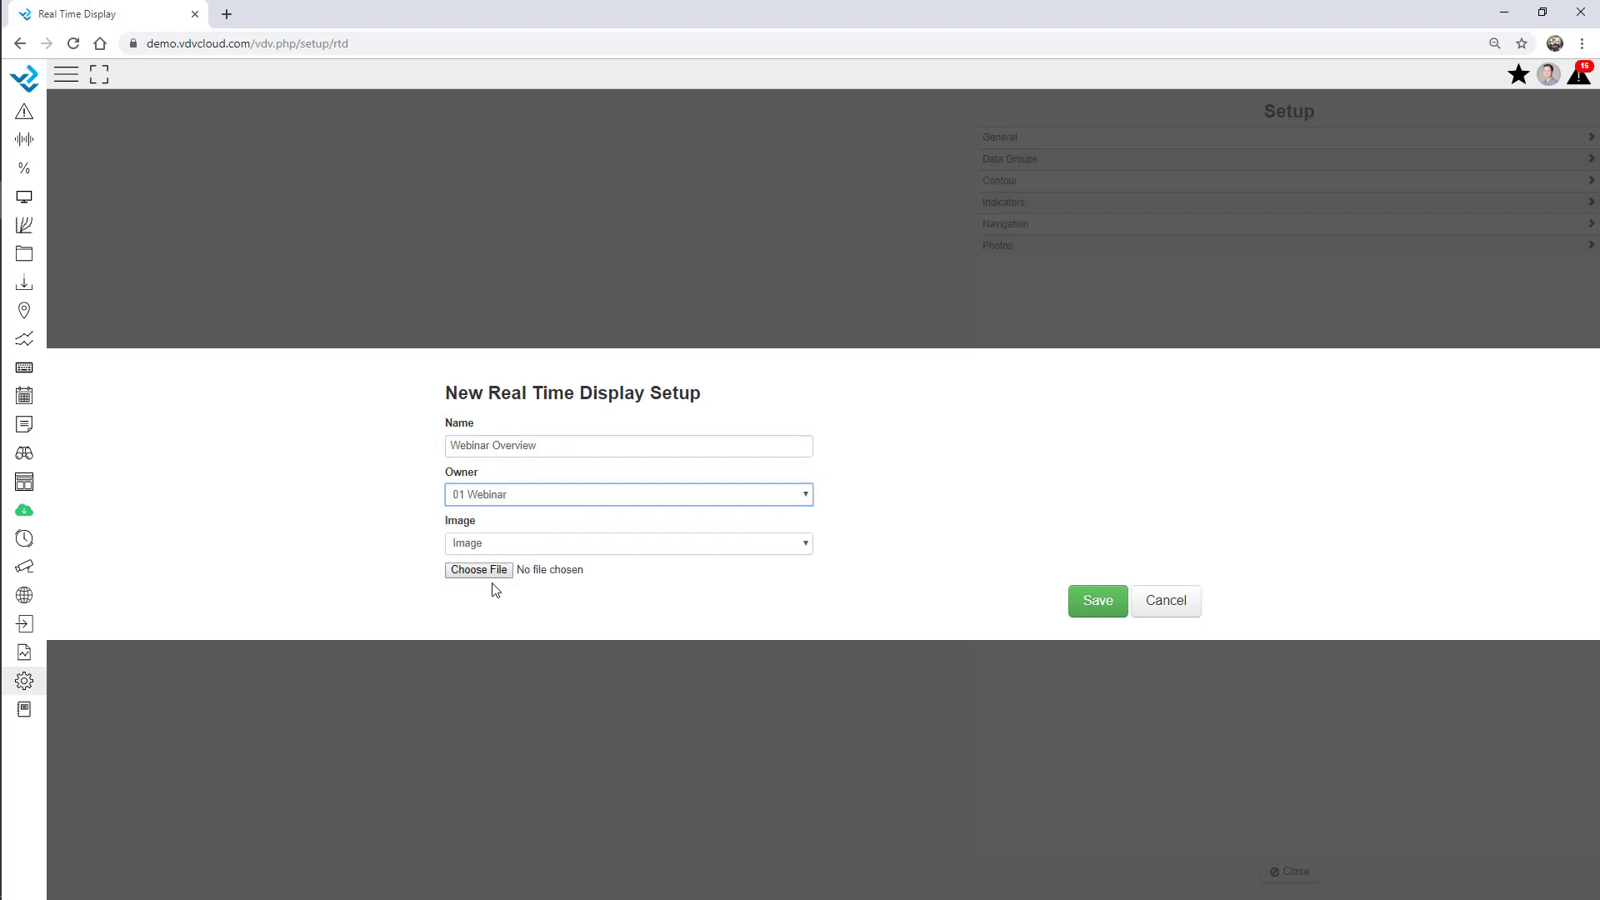
click(488, 574)
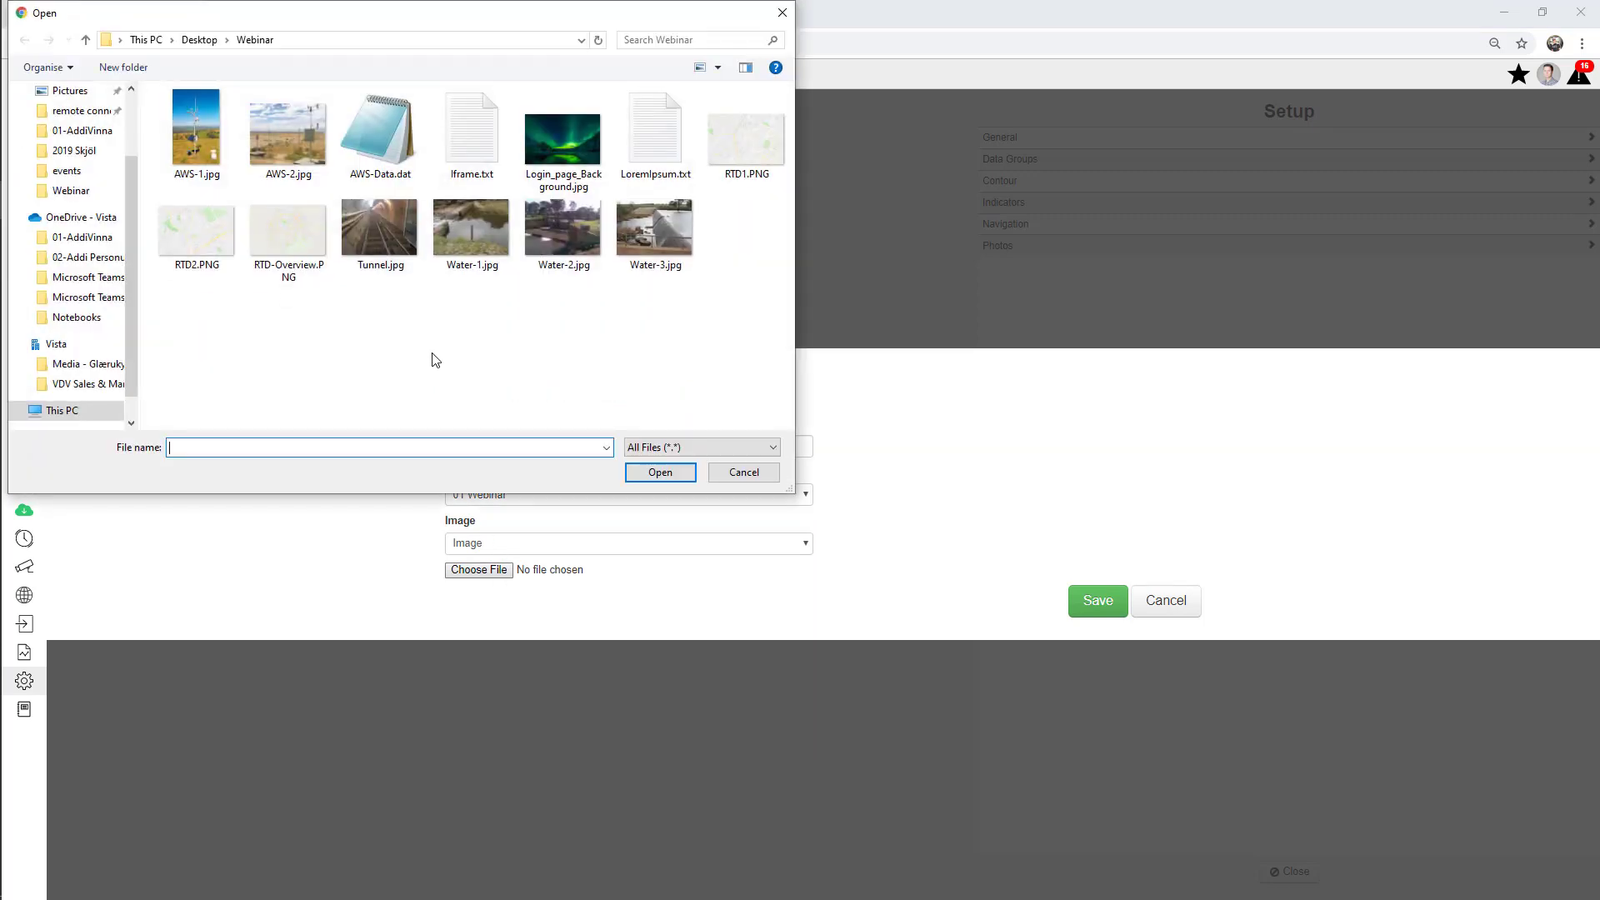
double_click(280, 245)
click(1098, 600)
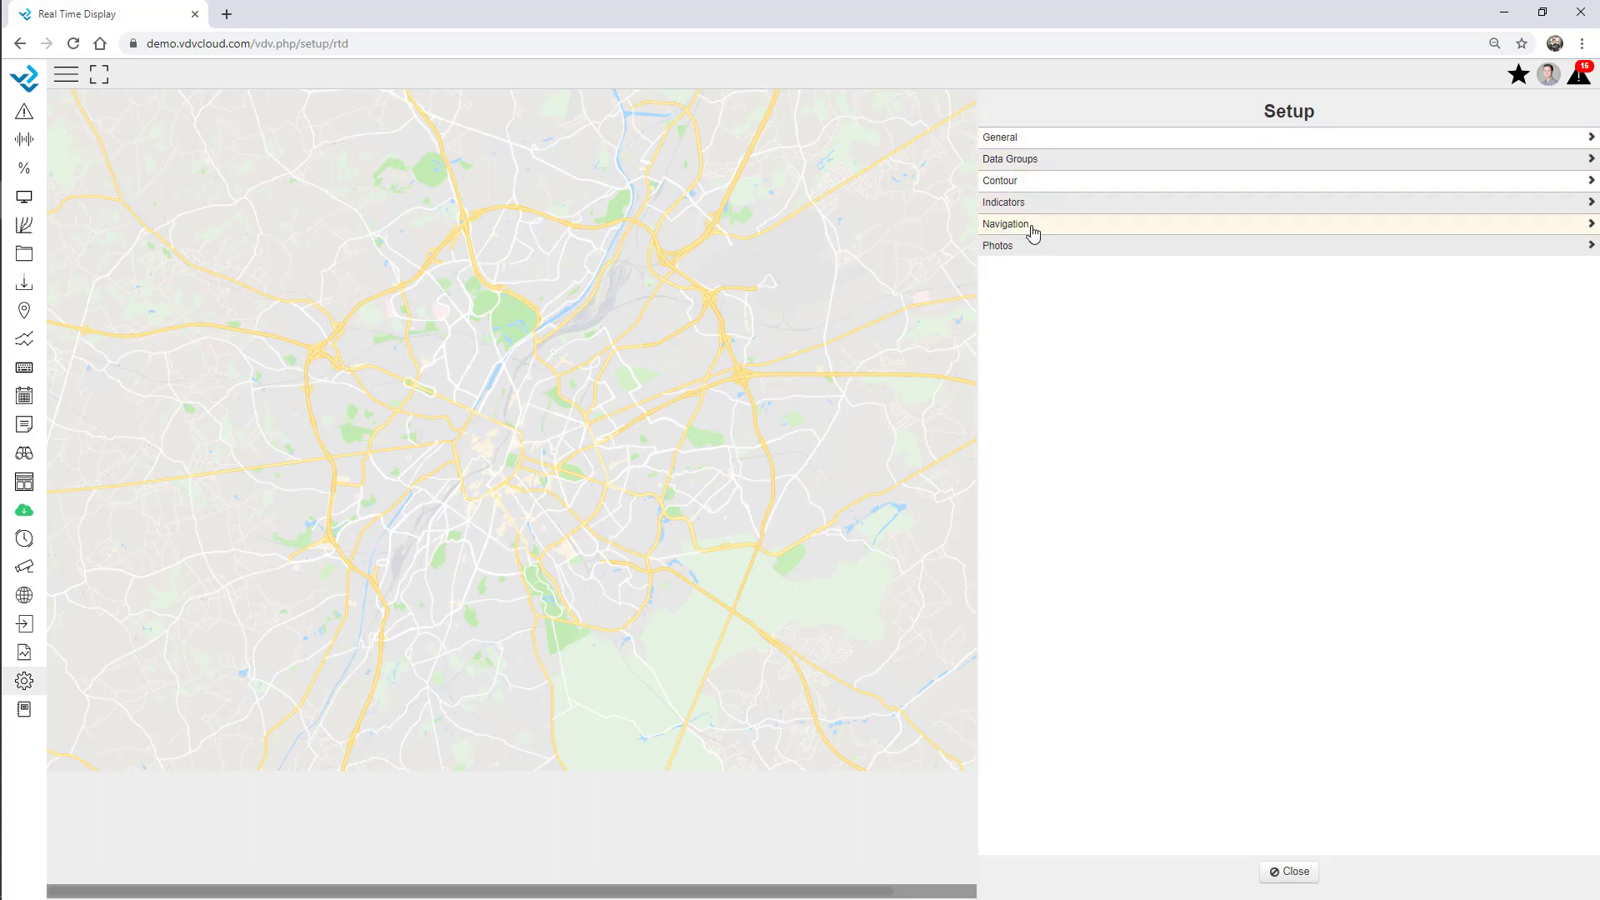
Look through Webinar Overview's General settings, then go back and open Data Groups.
click(1017, 141)
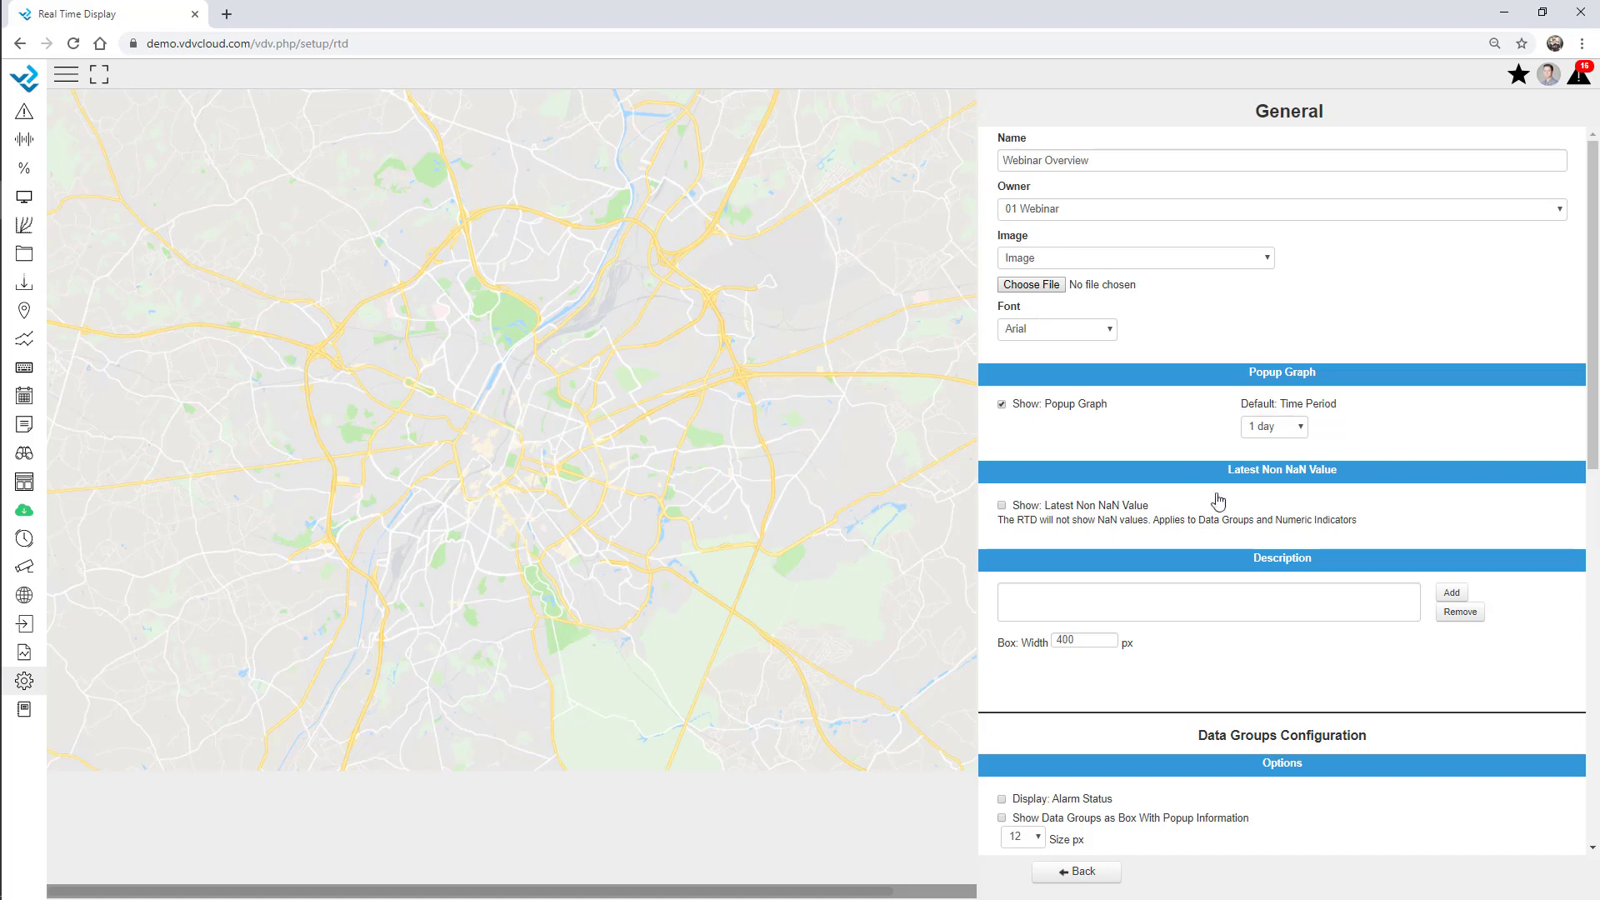
scroll(1257, 546, down, 3)
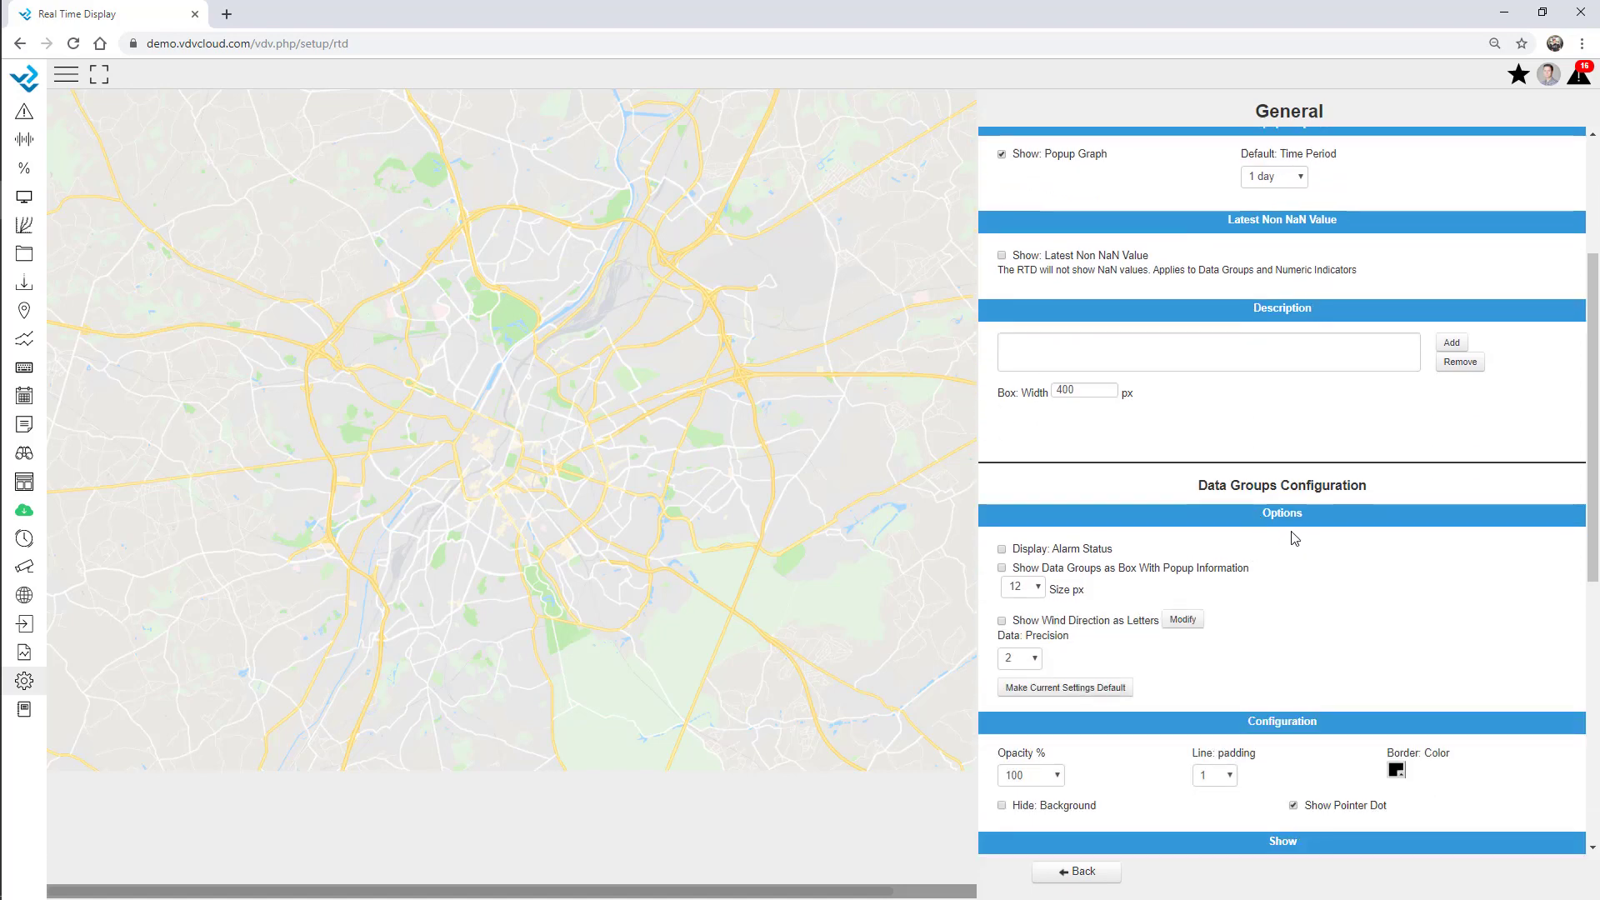
click(1100, 871)
click(1044, 163)
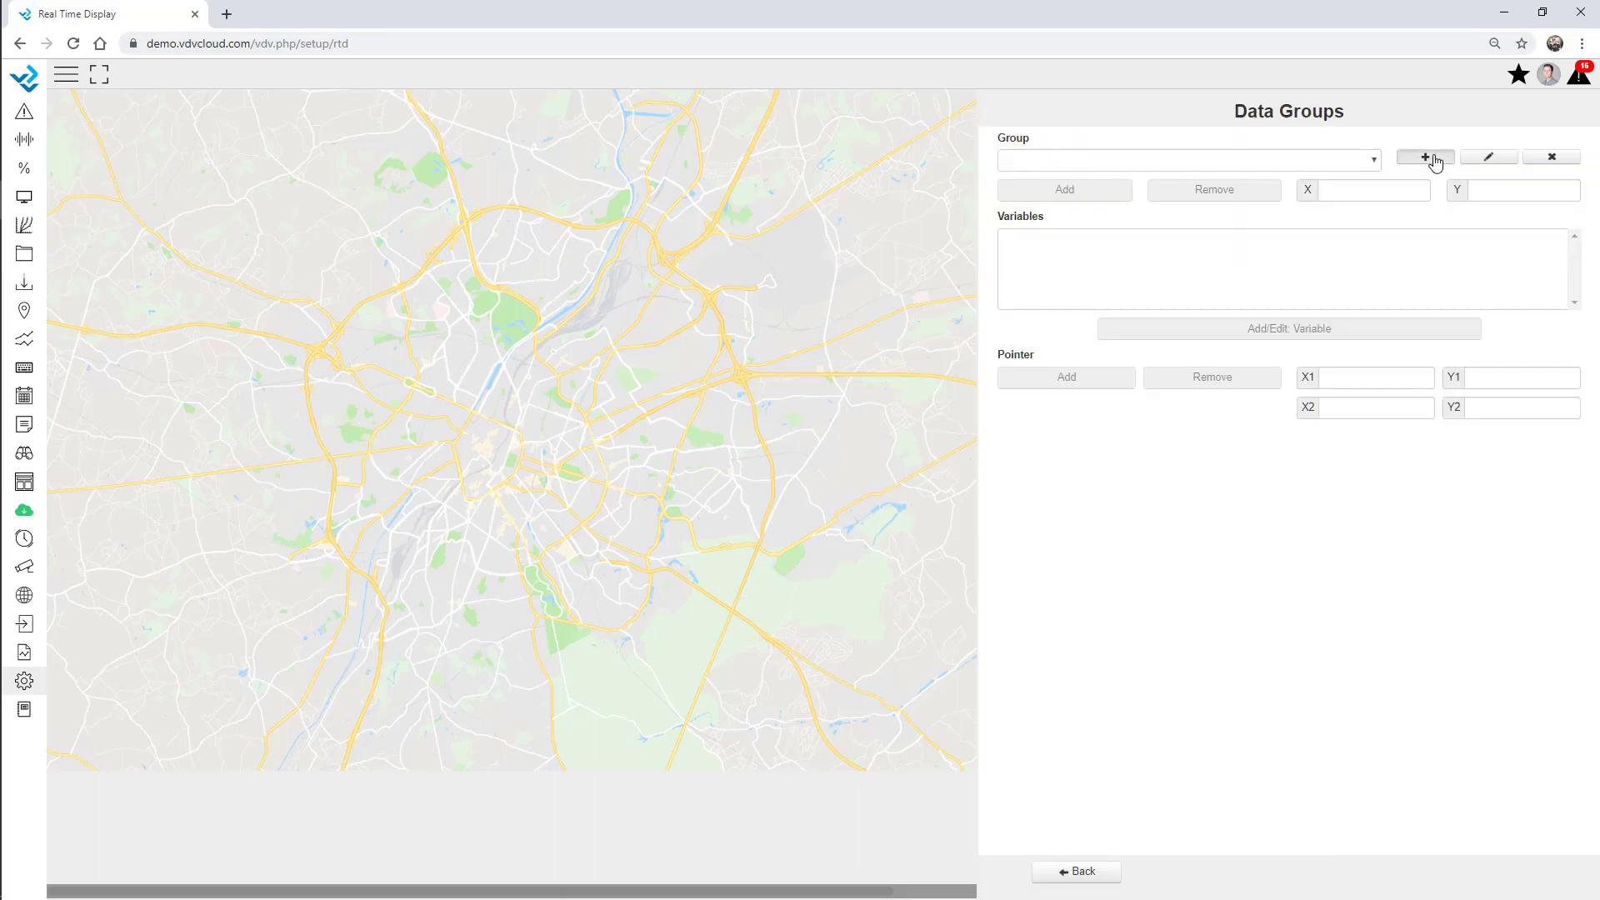
Create and save a Station 1 data group and choose the Geo - Extensometer site.
click(1425, 156)
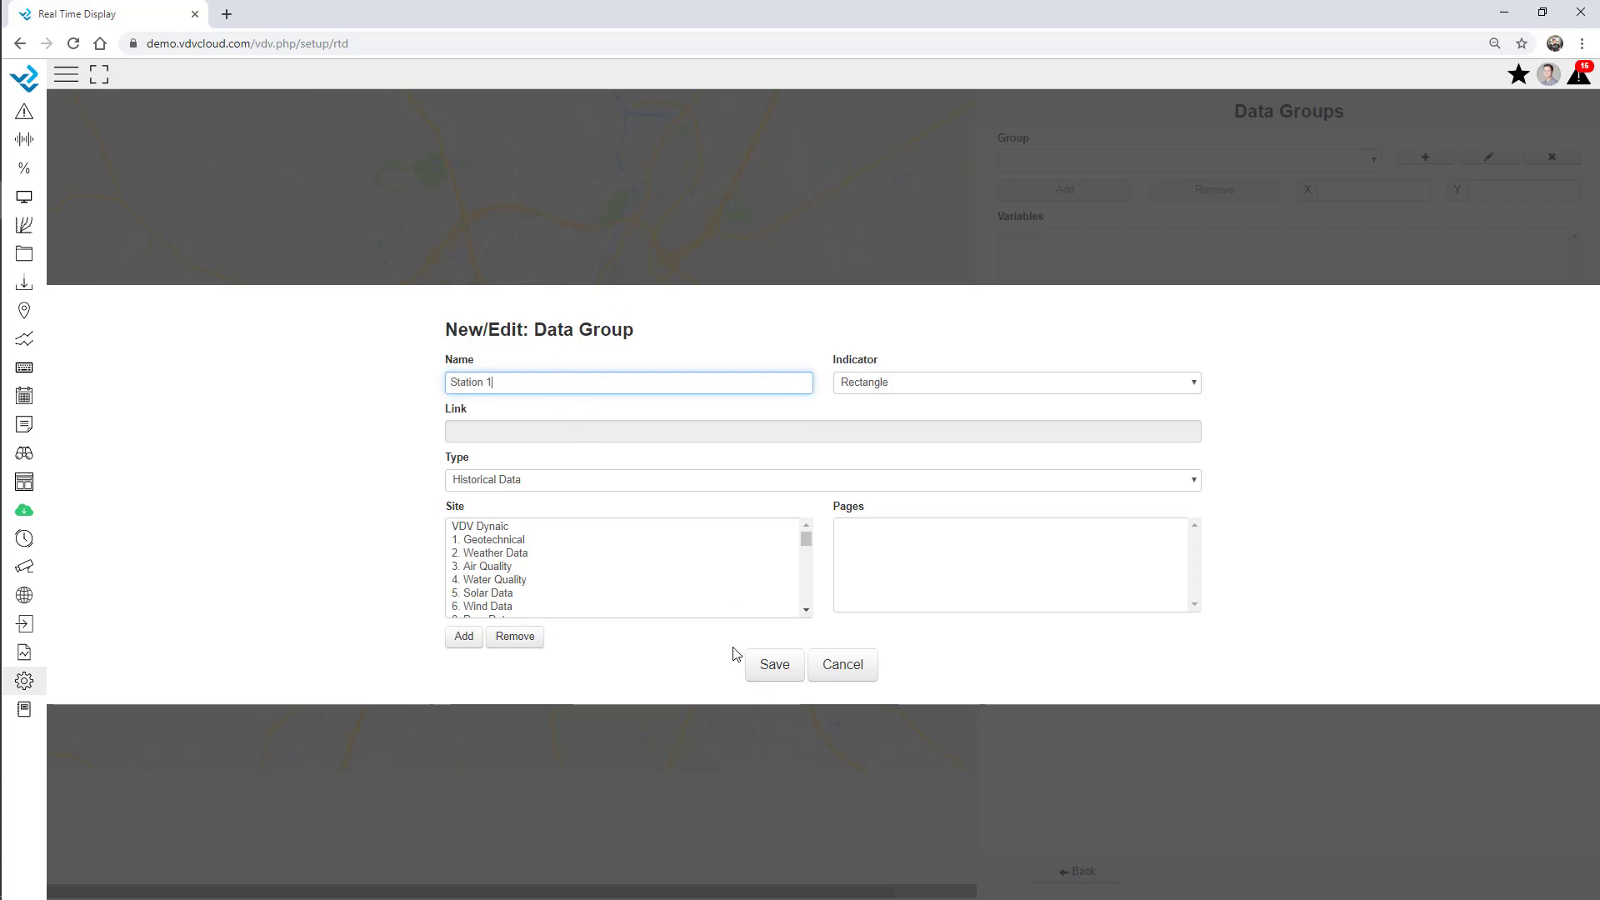
click(773, 664)
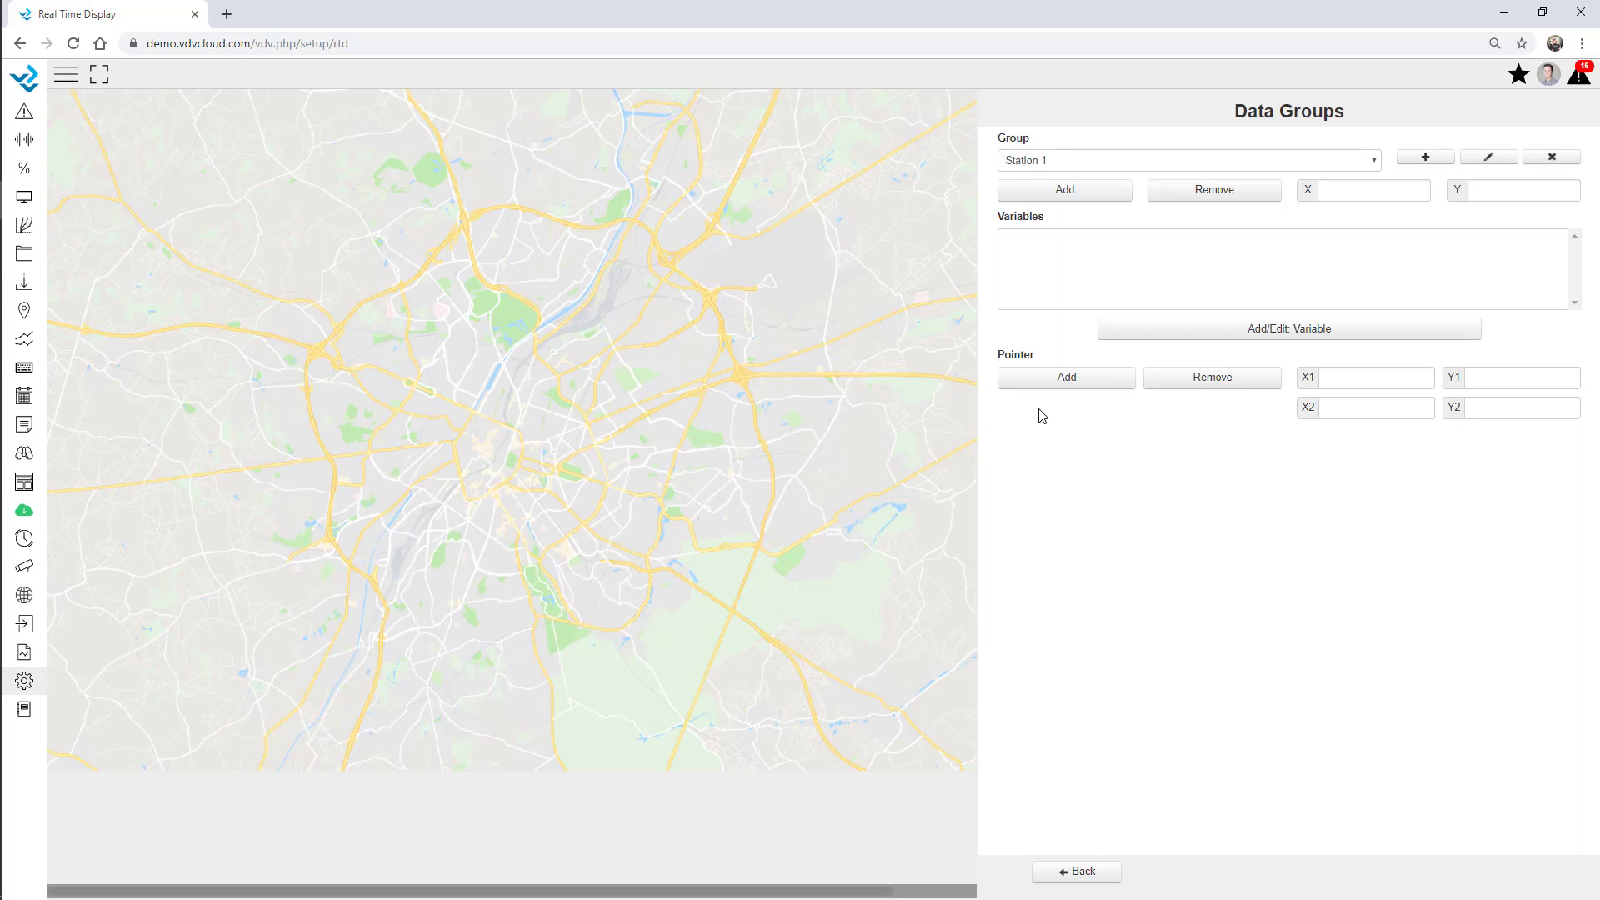
click(1239, 340)
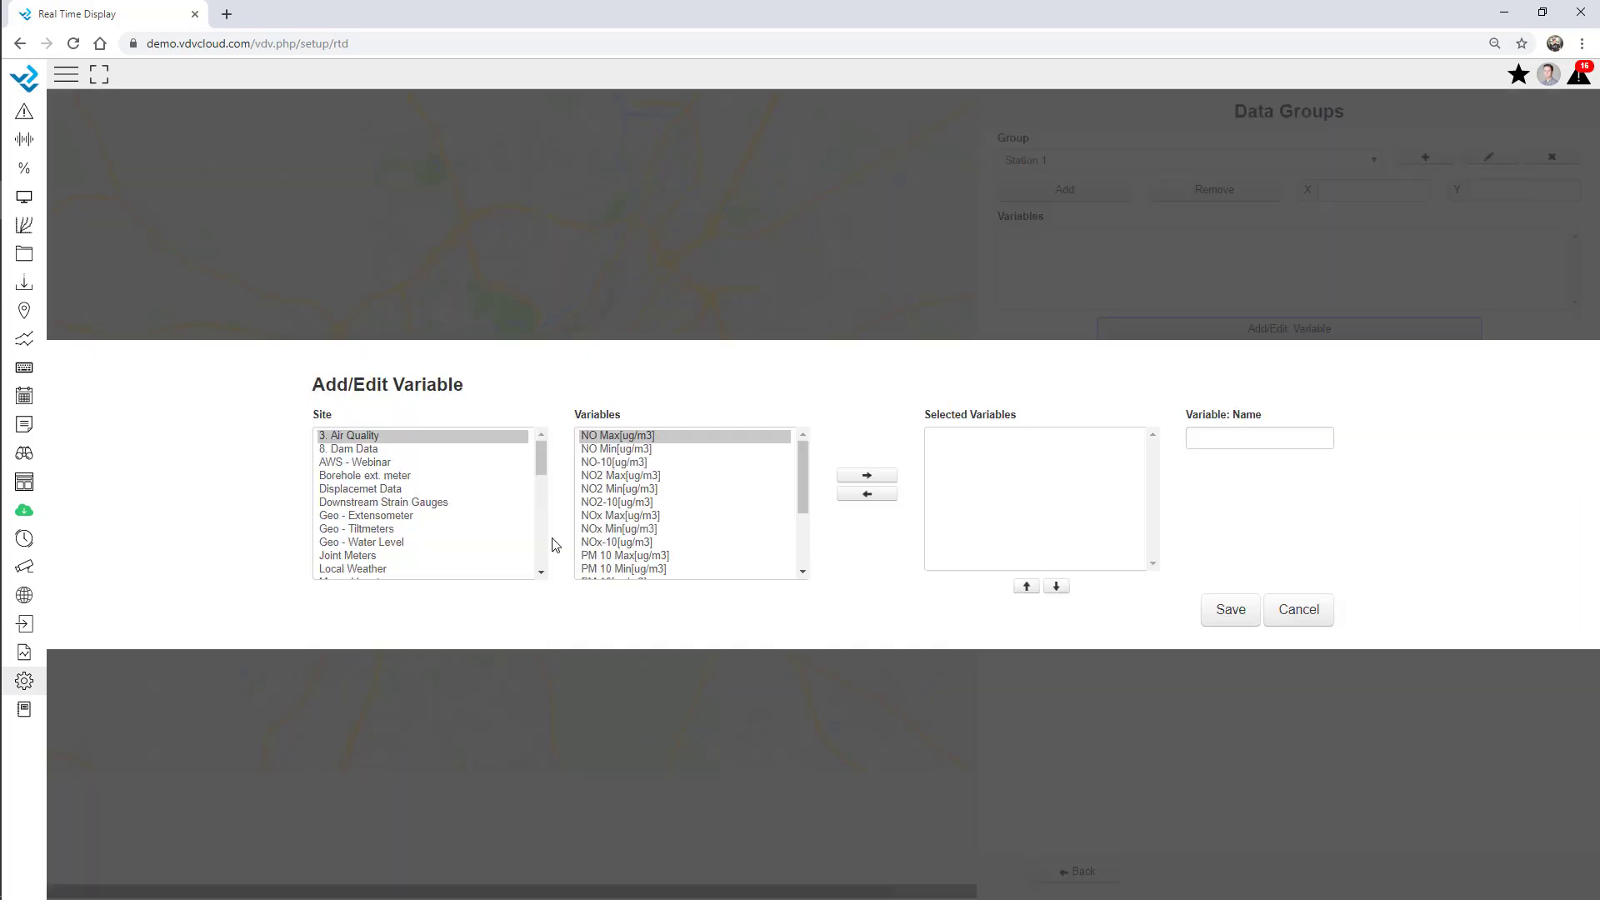
click(416, 517)
Add Extensometer1, 2, 4 and 5 to Station 1 and place its box at 408, 270.
scroll(718, 534, down, 2)
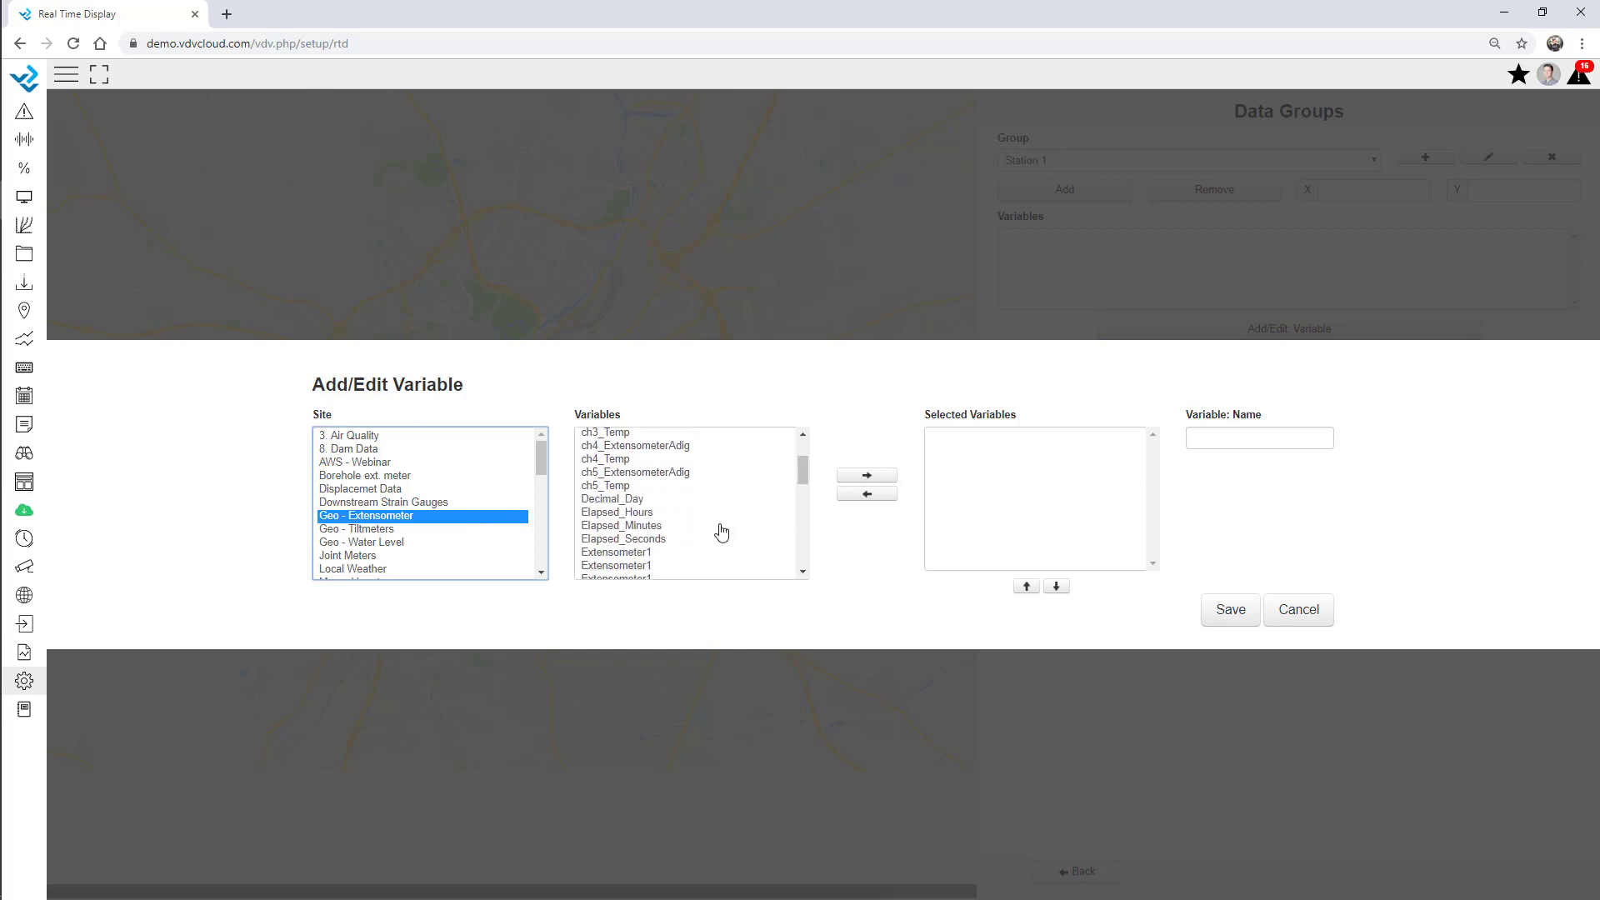
scroll(661, 550, down, 2)
double_click(640, 483)
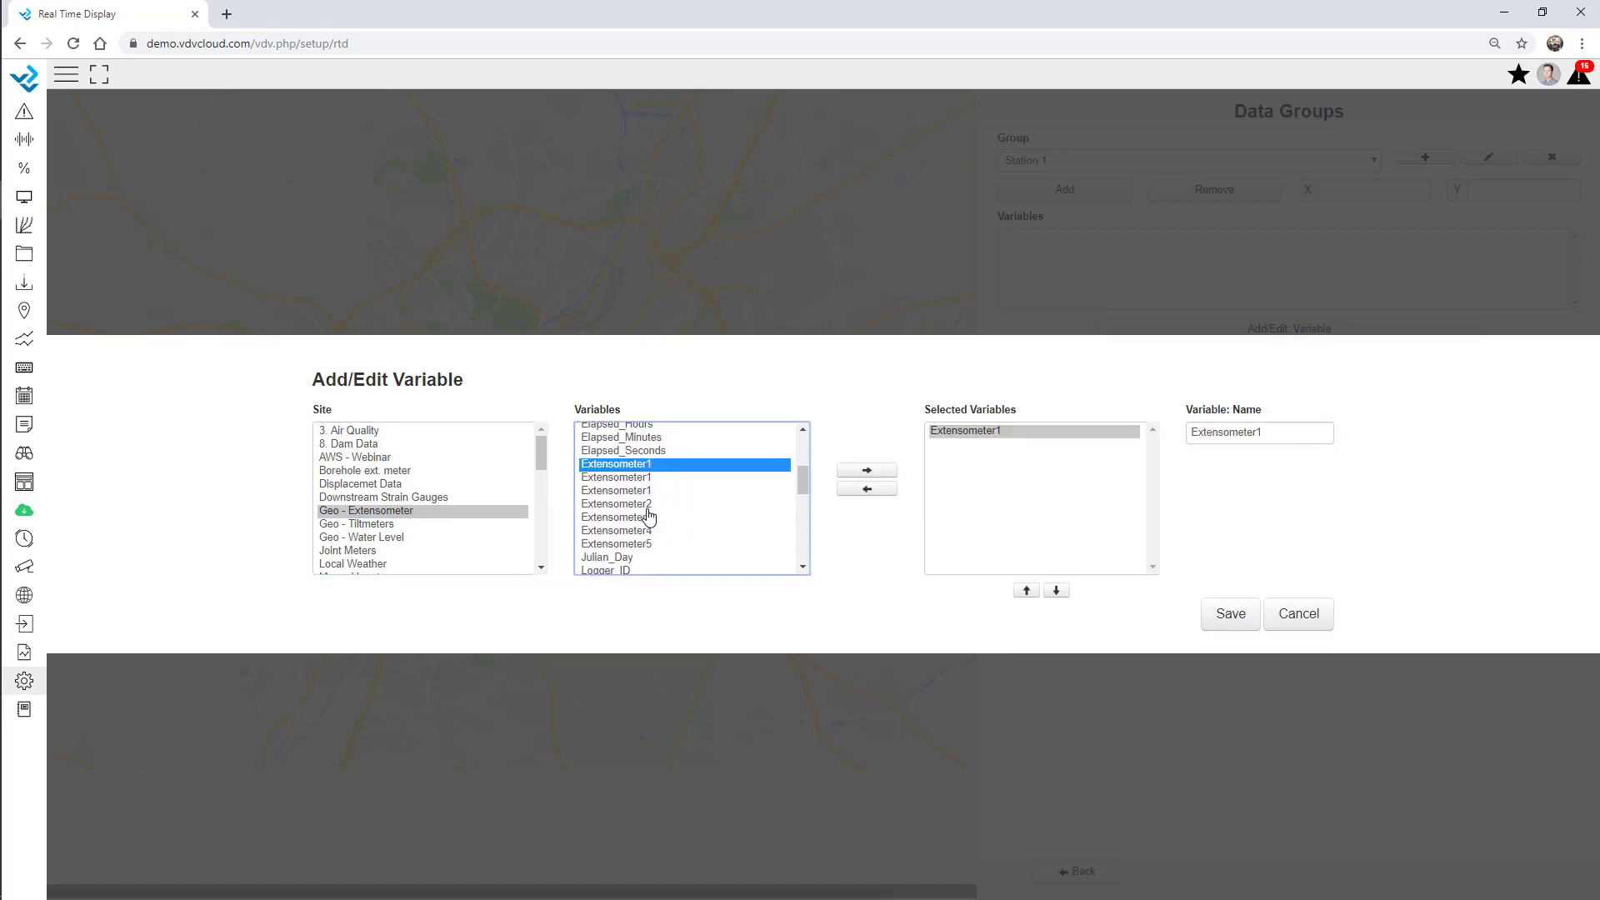
double_click(643, 509)
click(646, 535)
double_click(647, 535)
double_click(648, 546)
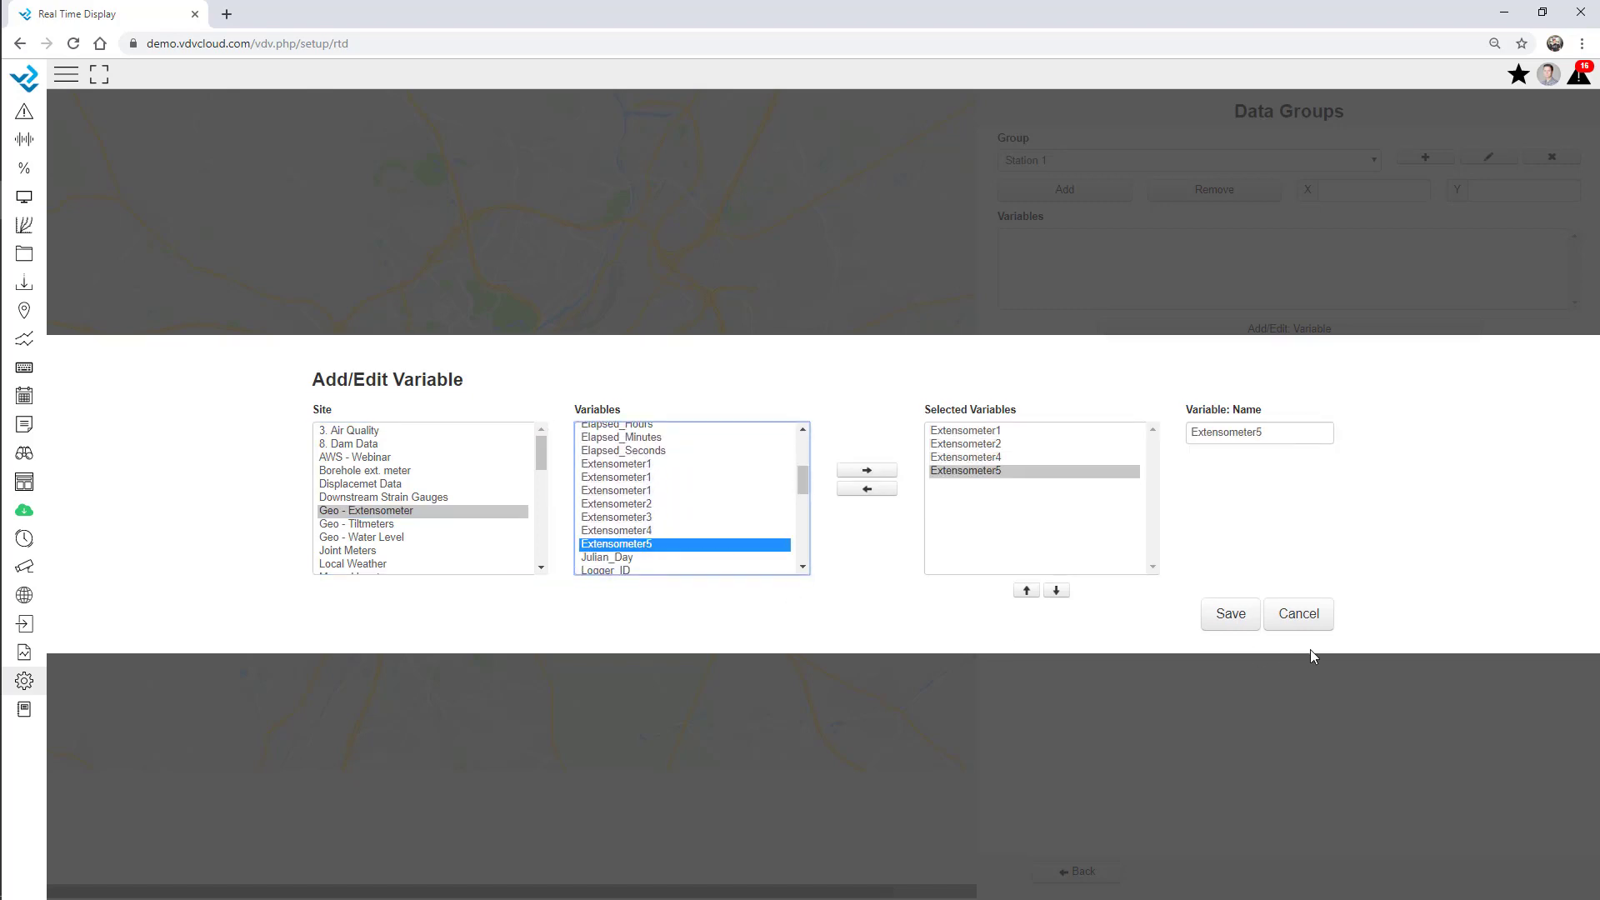
click(1232, 621)
click(1085, 195)
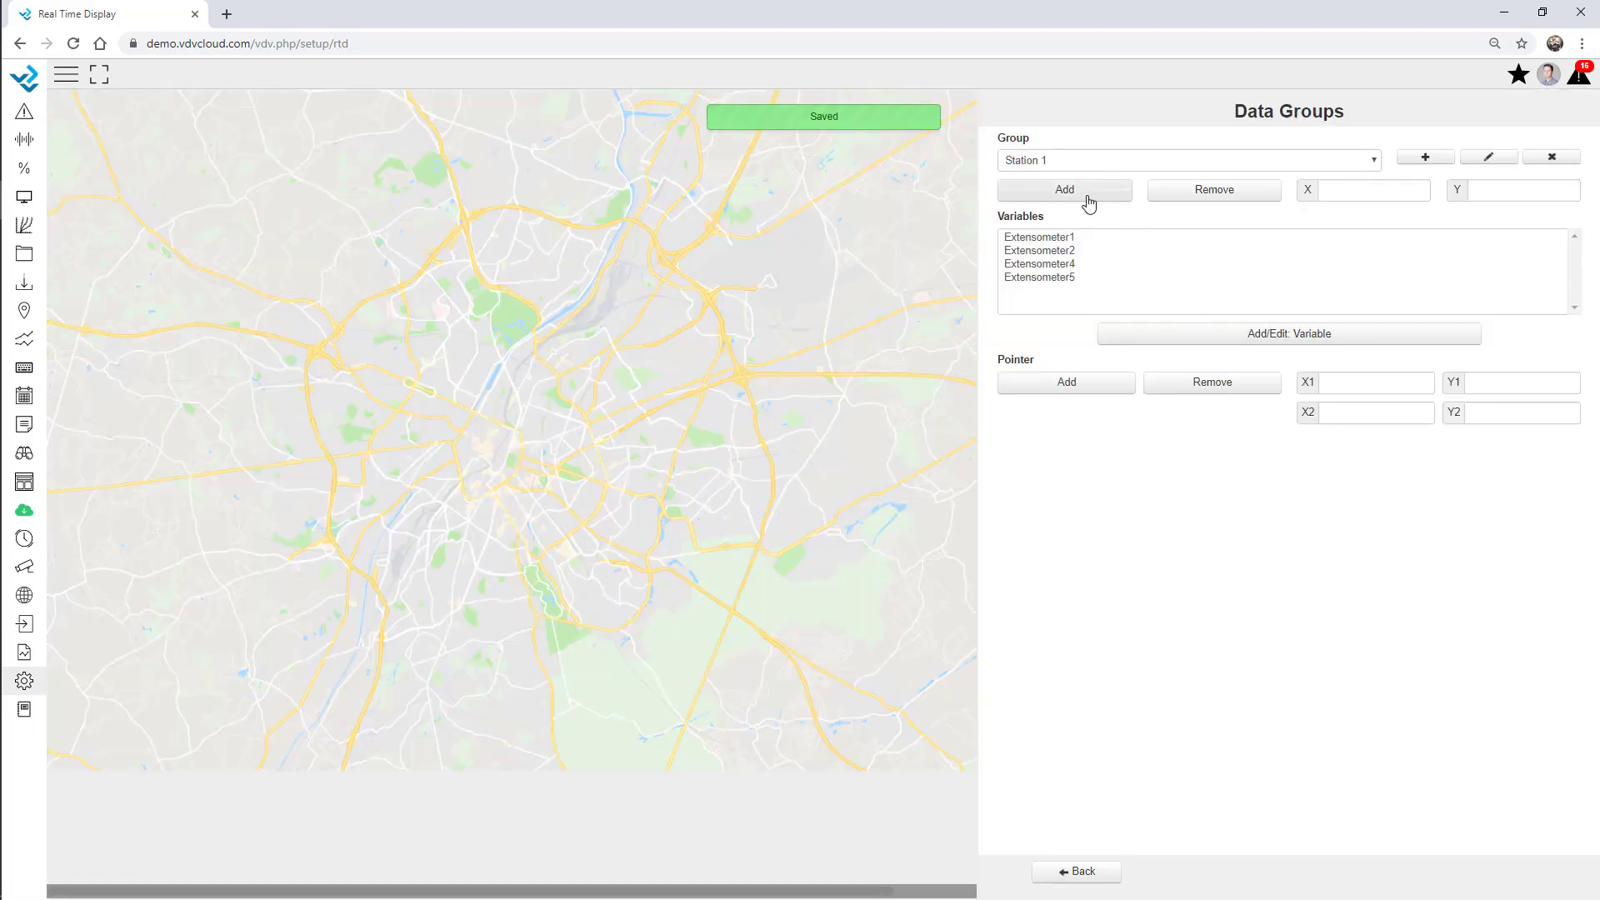
click(350, 289)
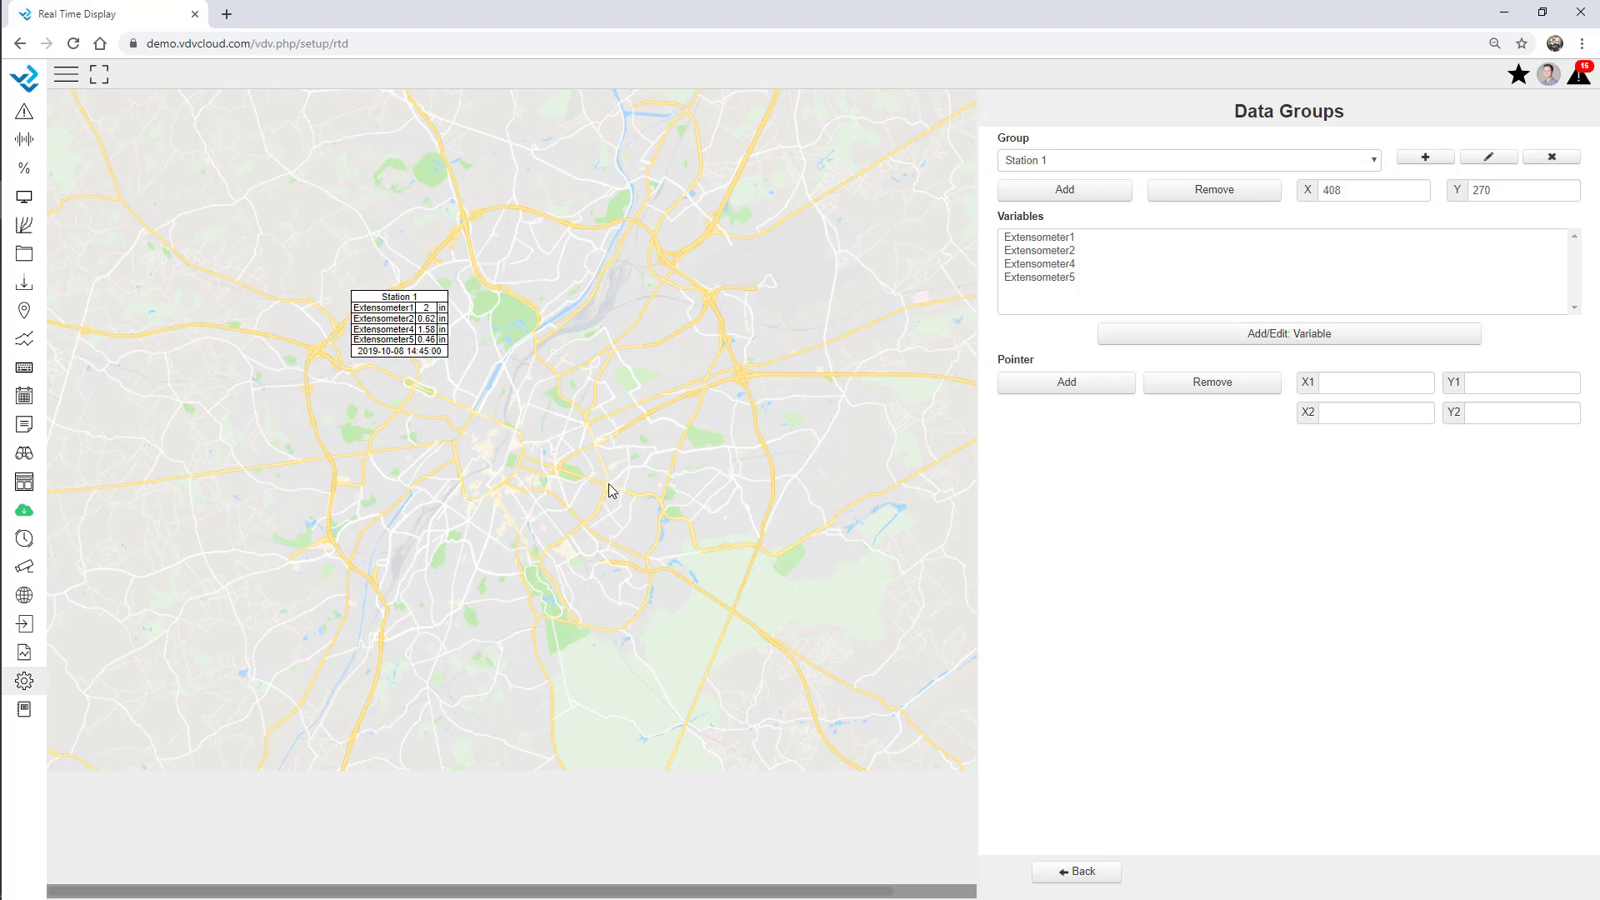
Create and save a Station 2 data group and choose the Geo - Tiltmeters site.
click(1420, 159)
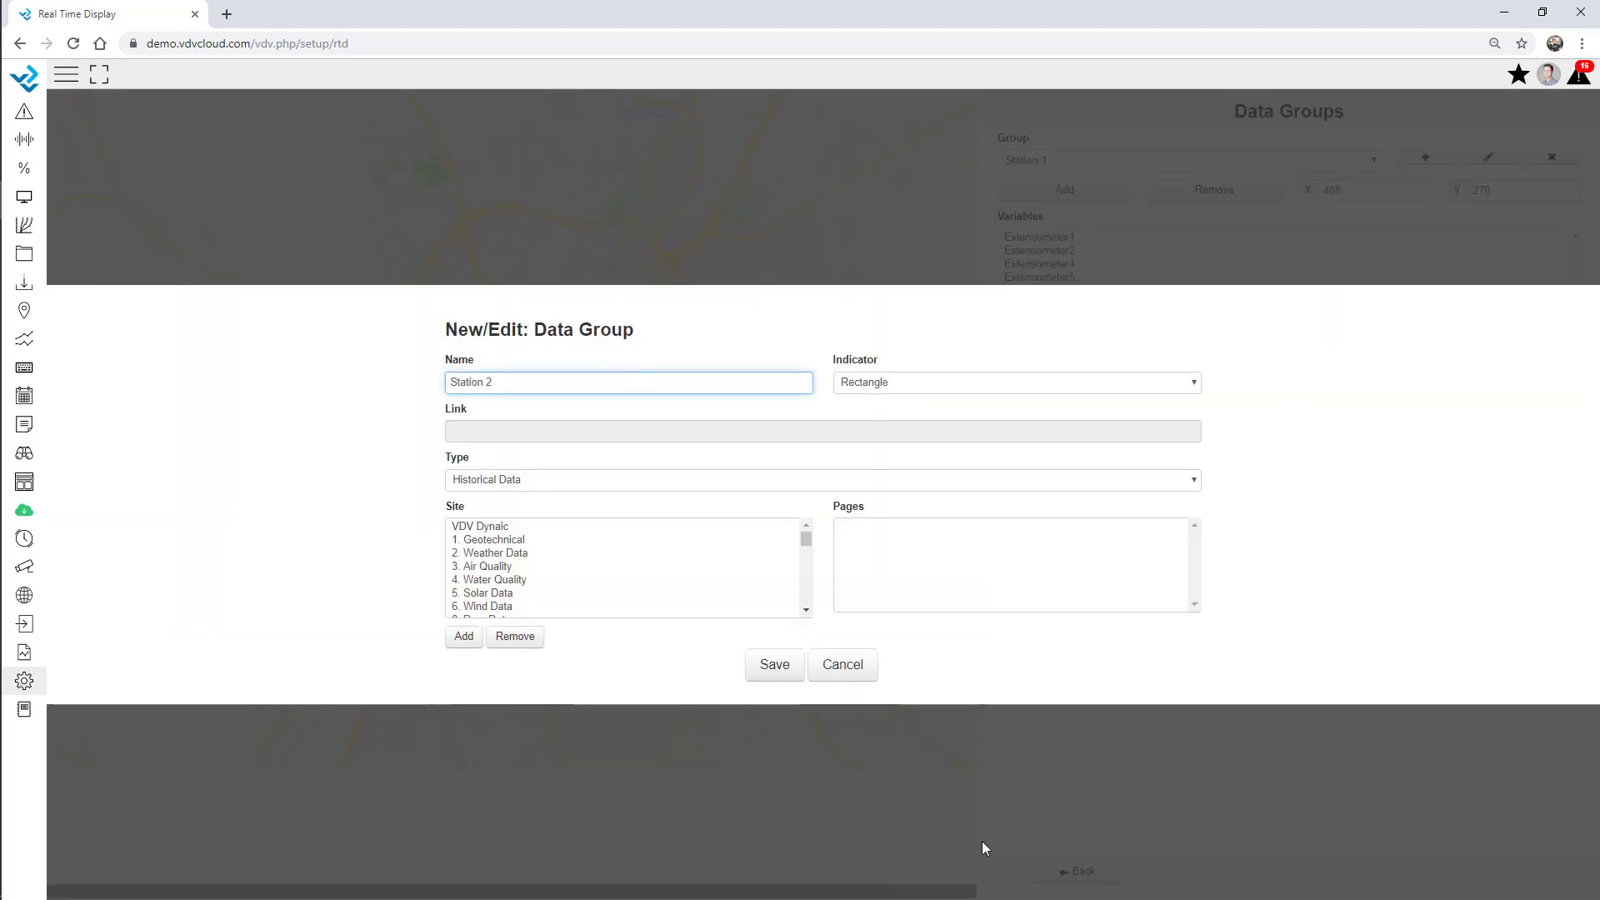
click(774, 664)
click(1177, 333)
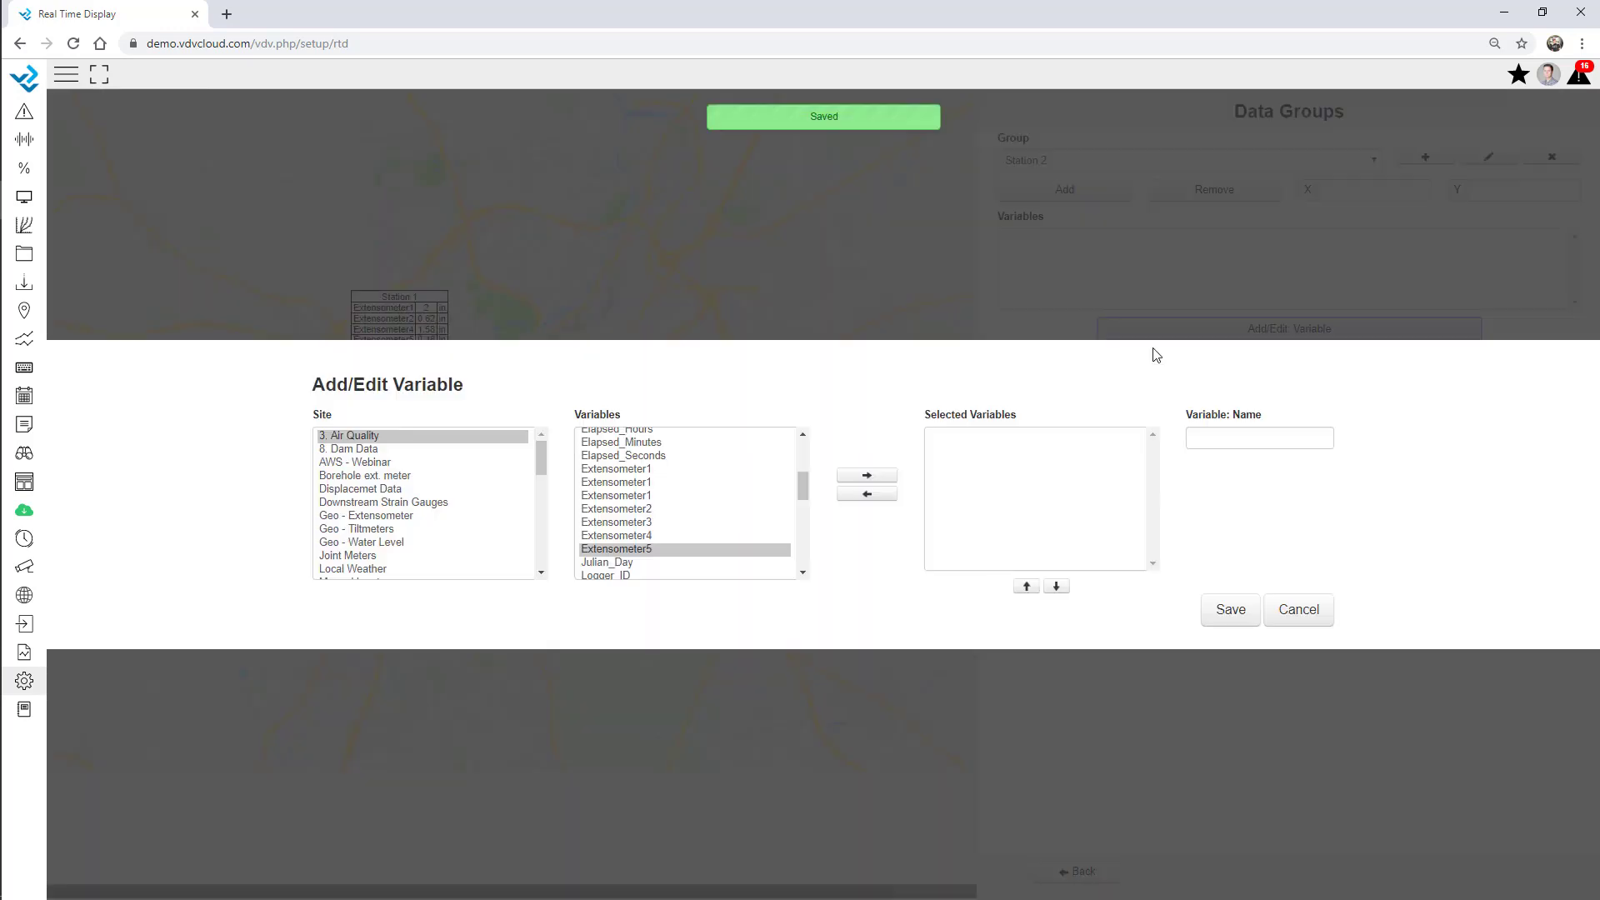
click(408, 530)
Add six Tiltmeter variables (2C, 3B, 3C readings) and place Station 2 at 520, 466.
scroll(638, 531, down, 2)
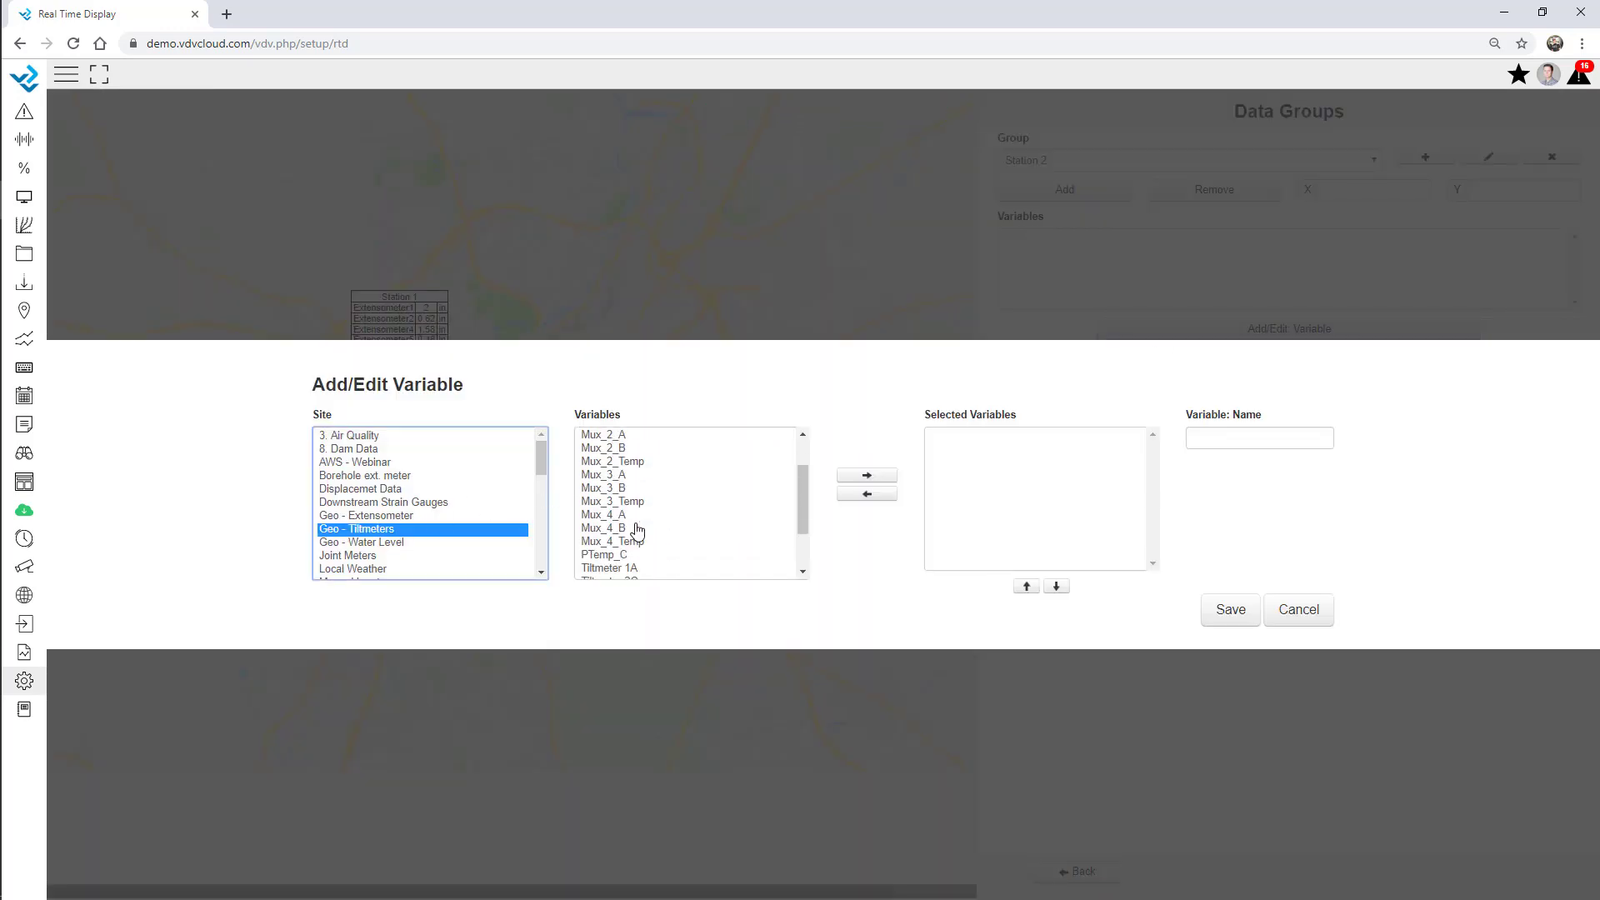
scroll(638, 530, down, 1)
double_click(631, 504)
double_click(636, 513)
click(638, 528)
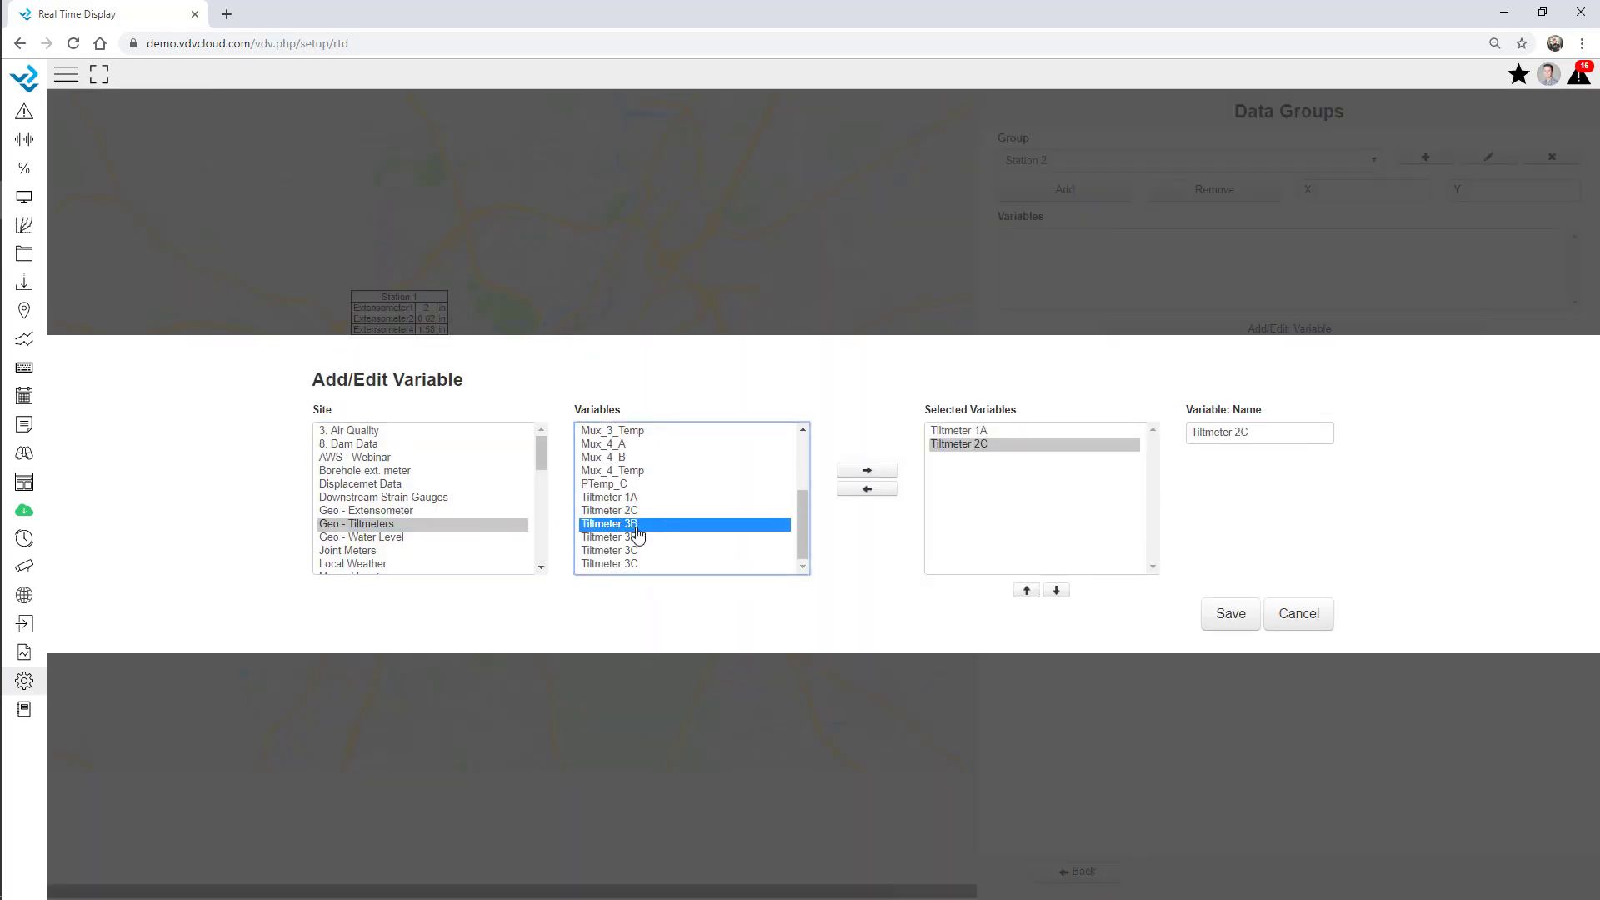
double_click(636, 524)
double_click(636, 537)
double_click(635, 551)
double_click(636, 565)
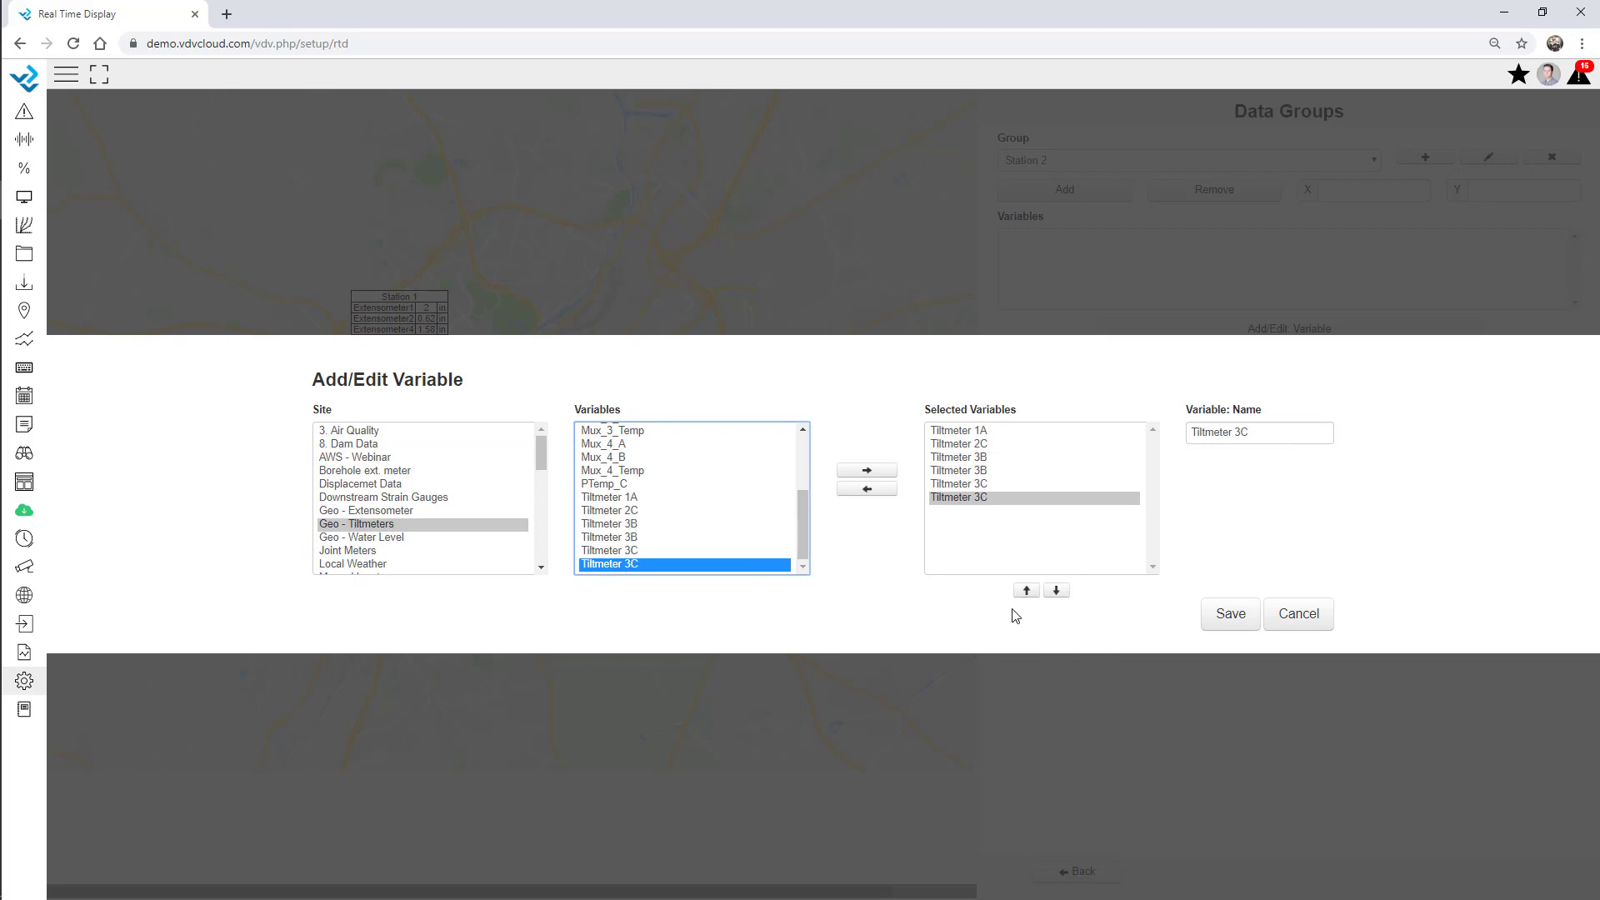
click(1230, 614)
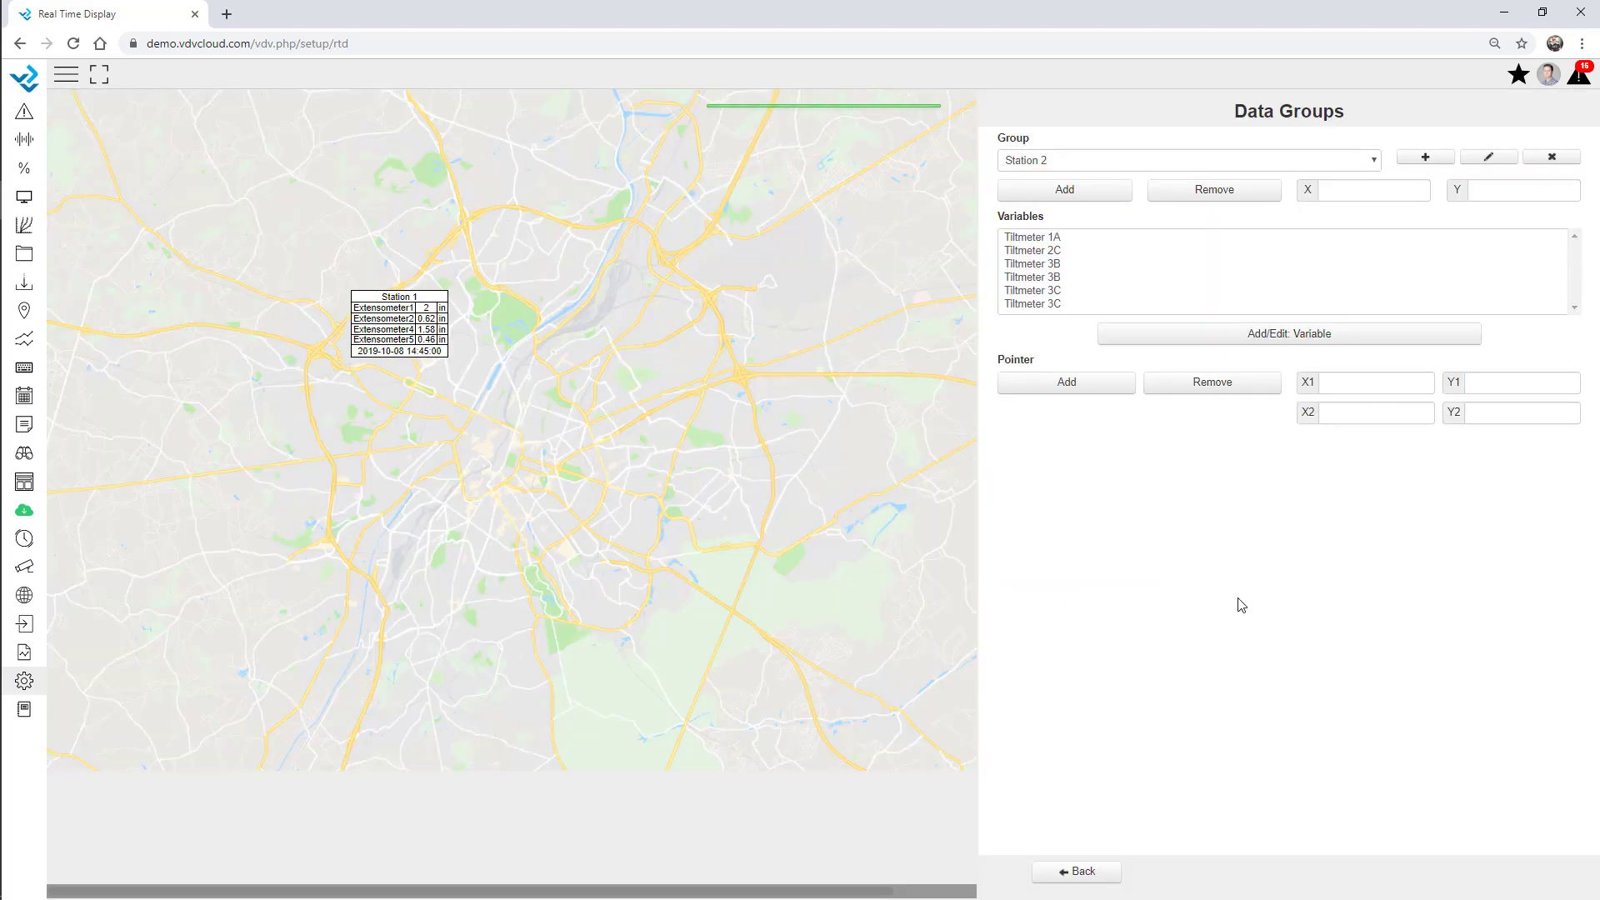
click(1083, 190)
click(432, 436)
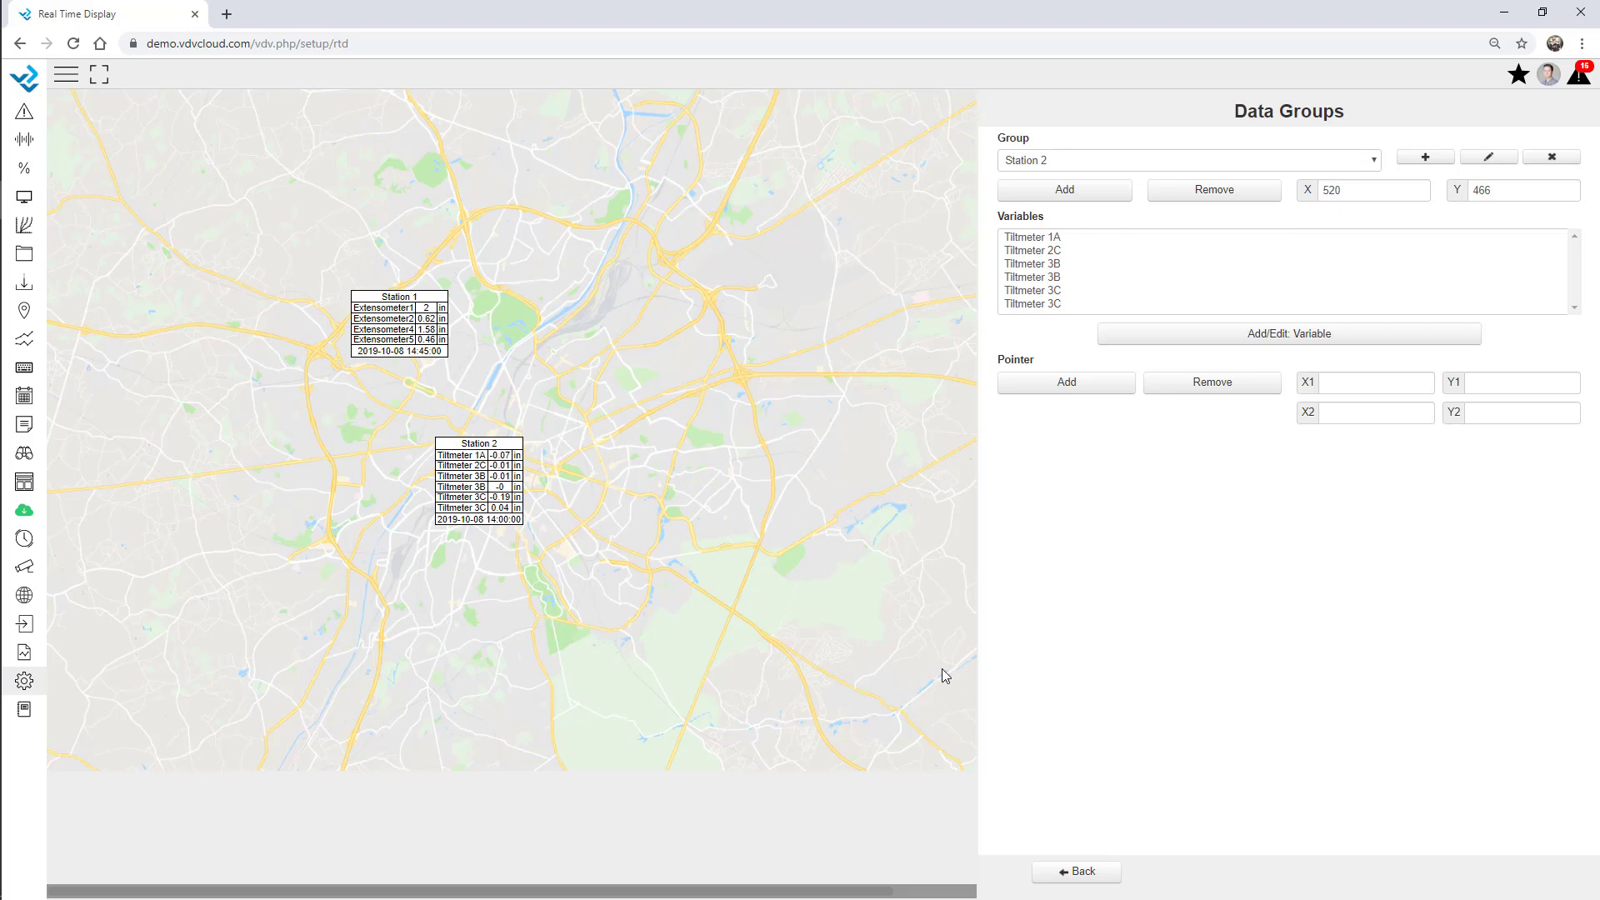
Set the station boxes' line padding to 5 in General settings.
click(1093, 882)
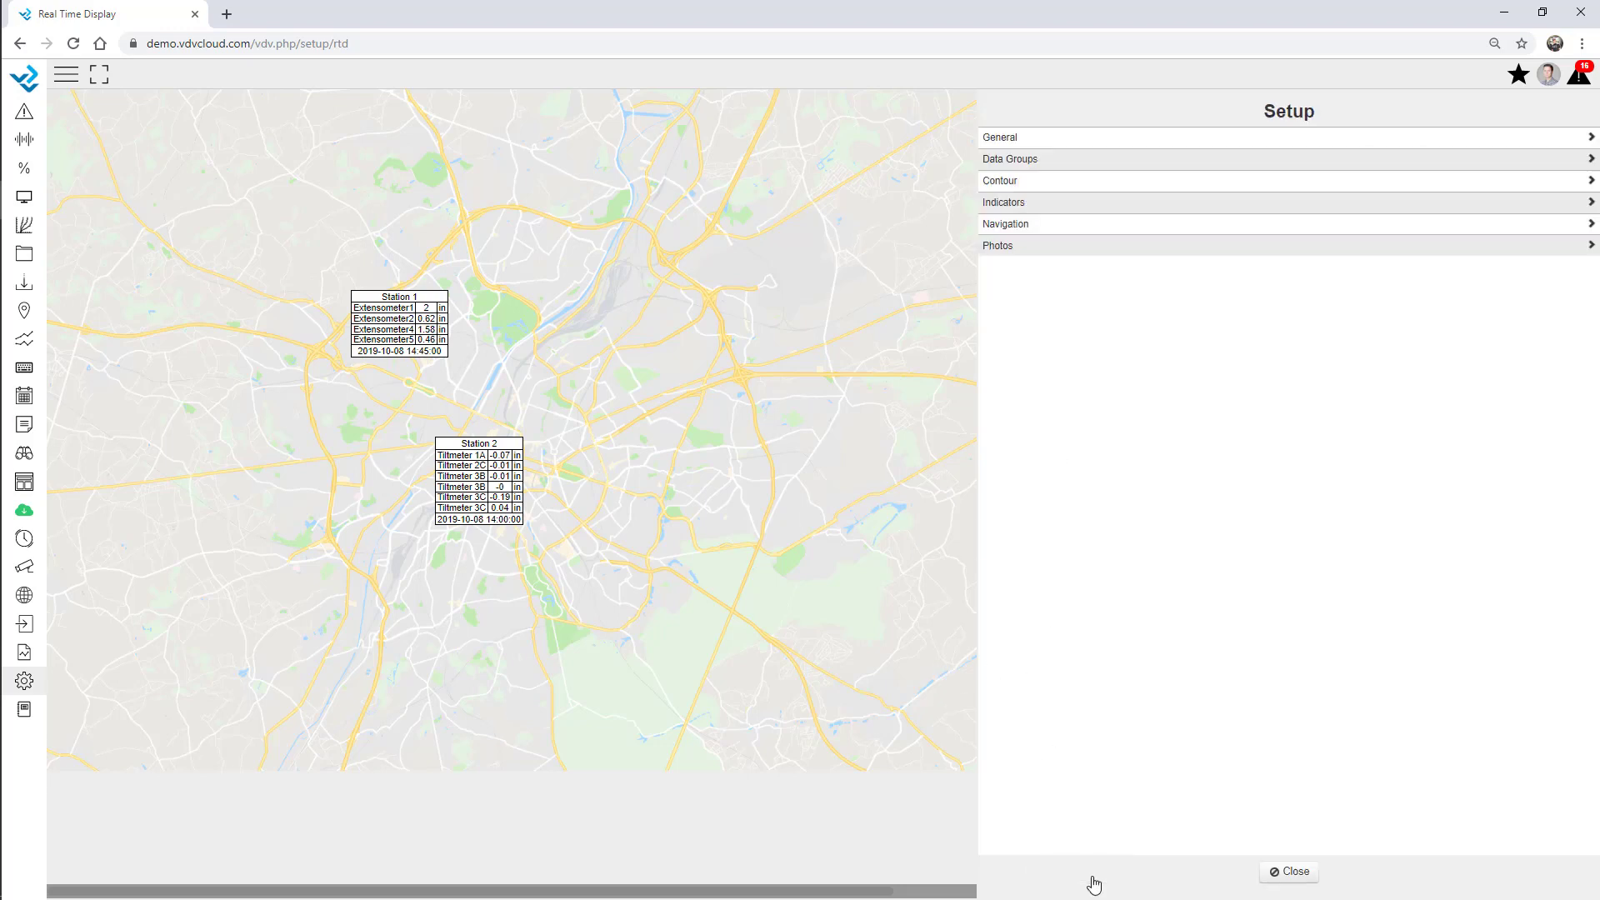
click(1022, 140)
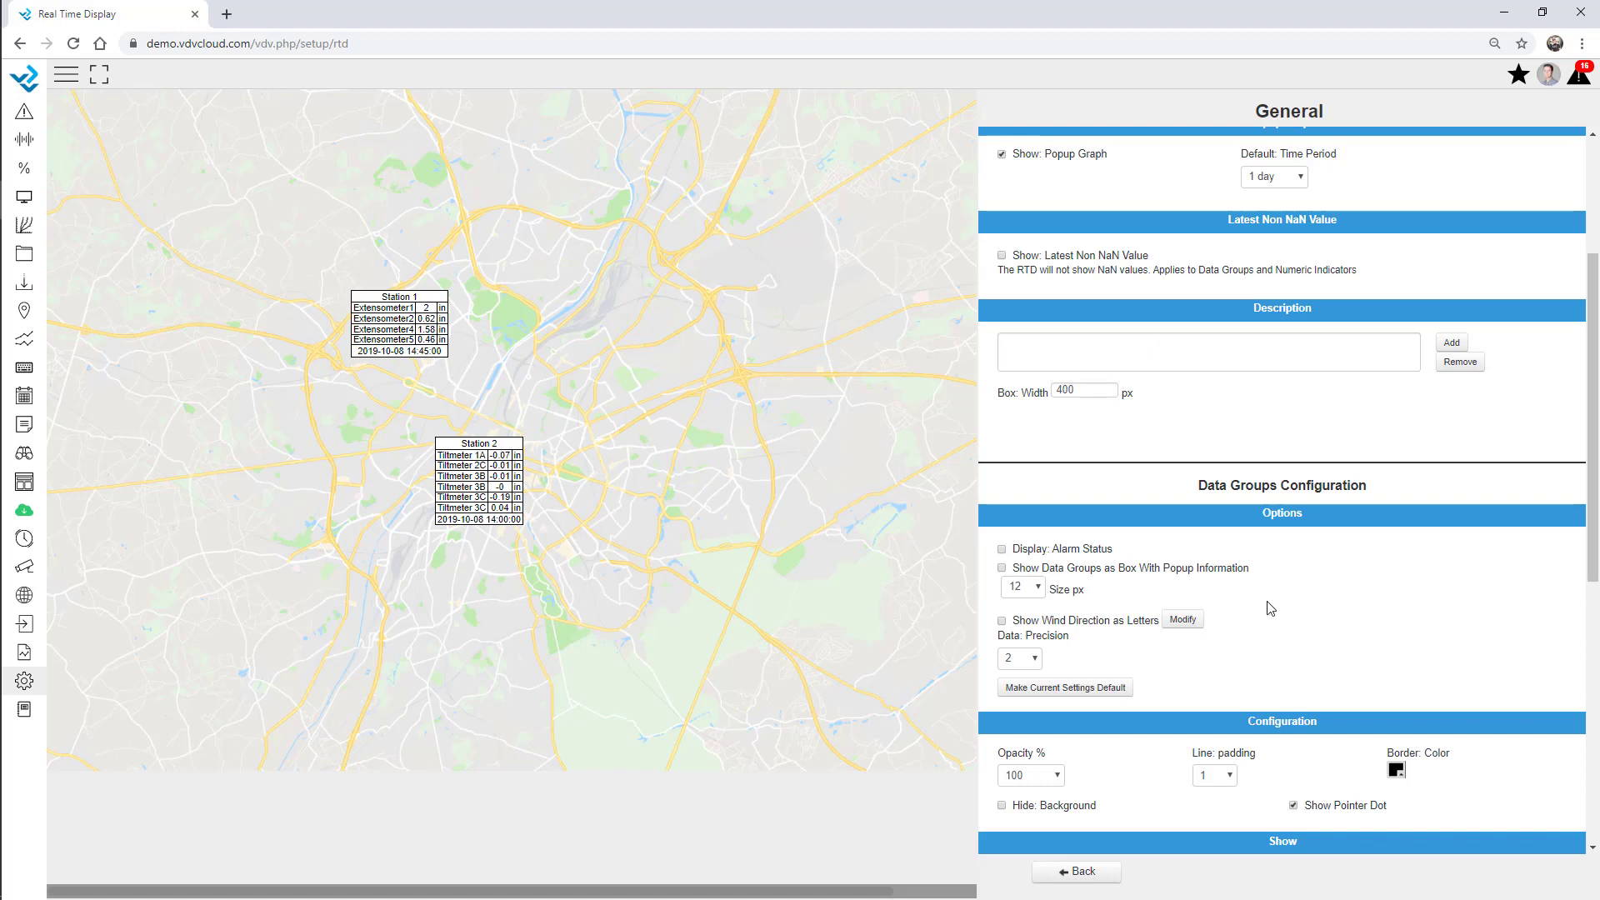
scroll(1397, 404, down, 2)
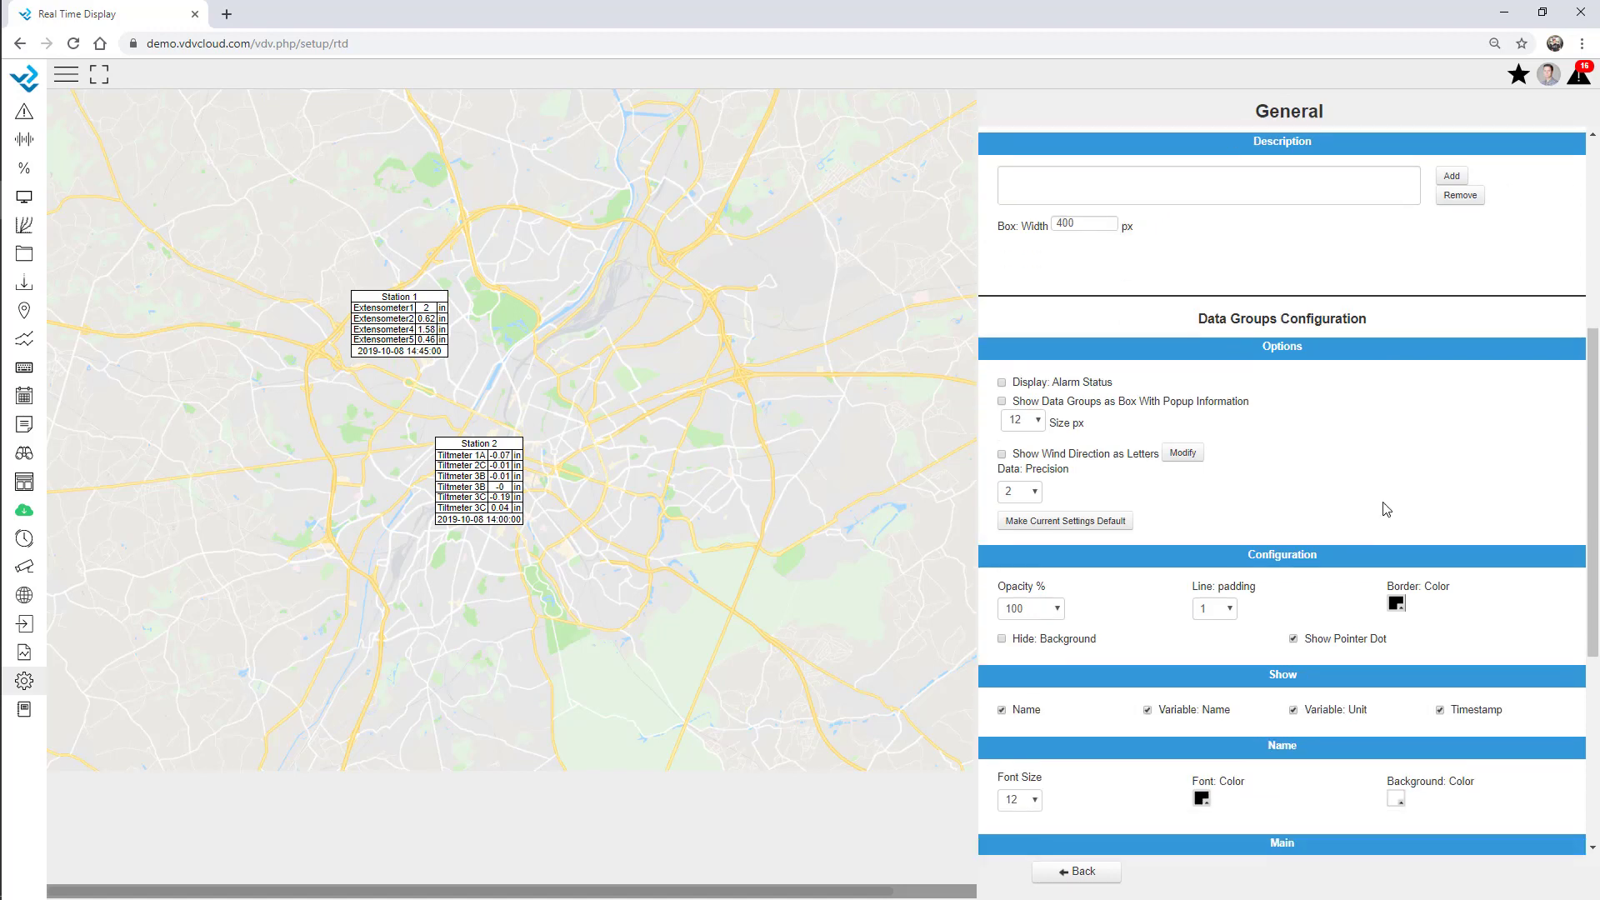
click(1242, 611)
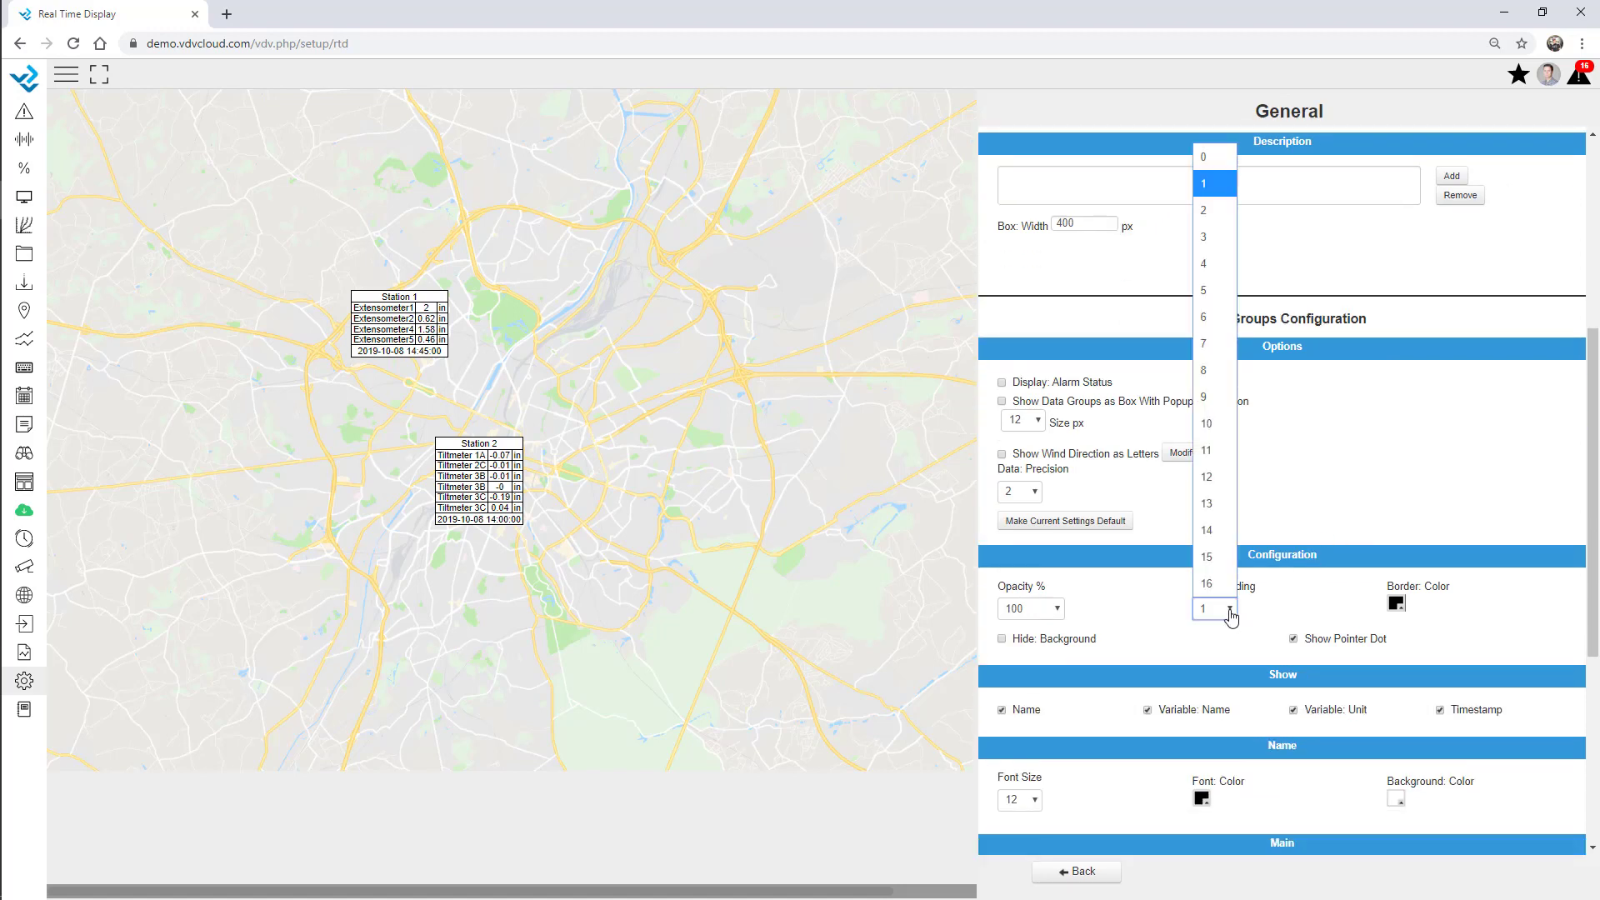
click(1205, 291)
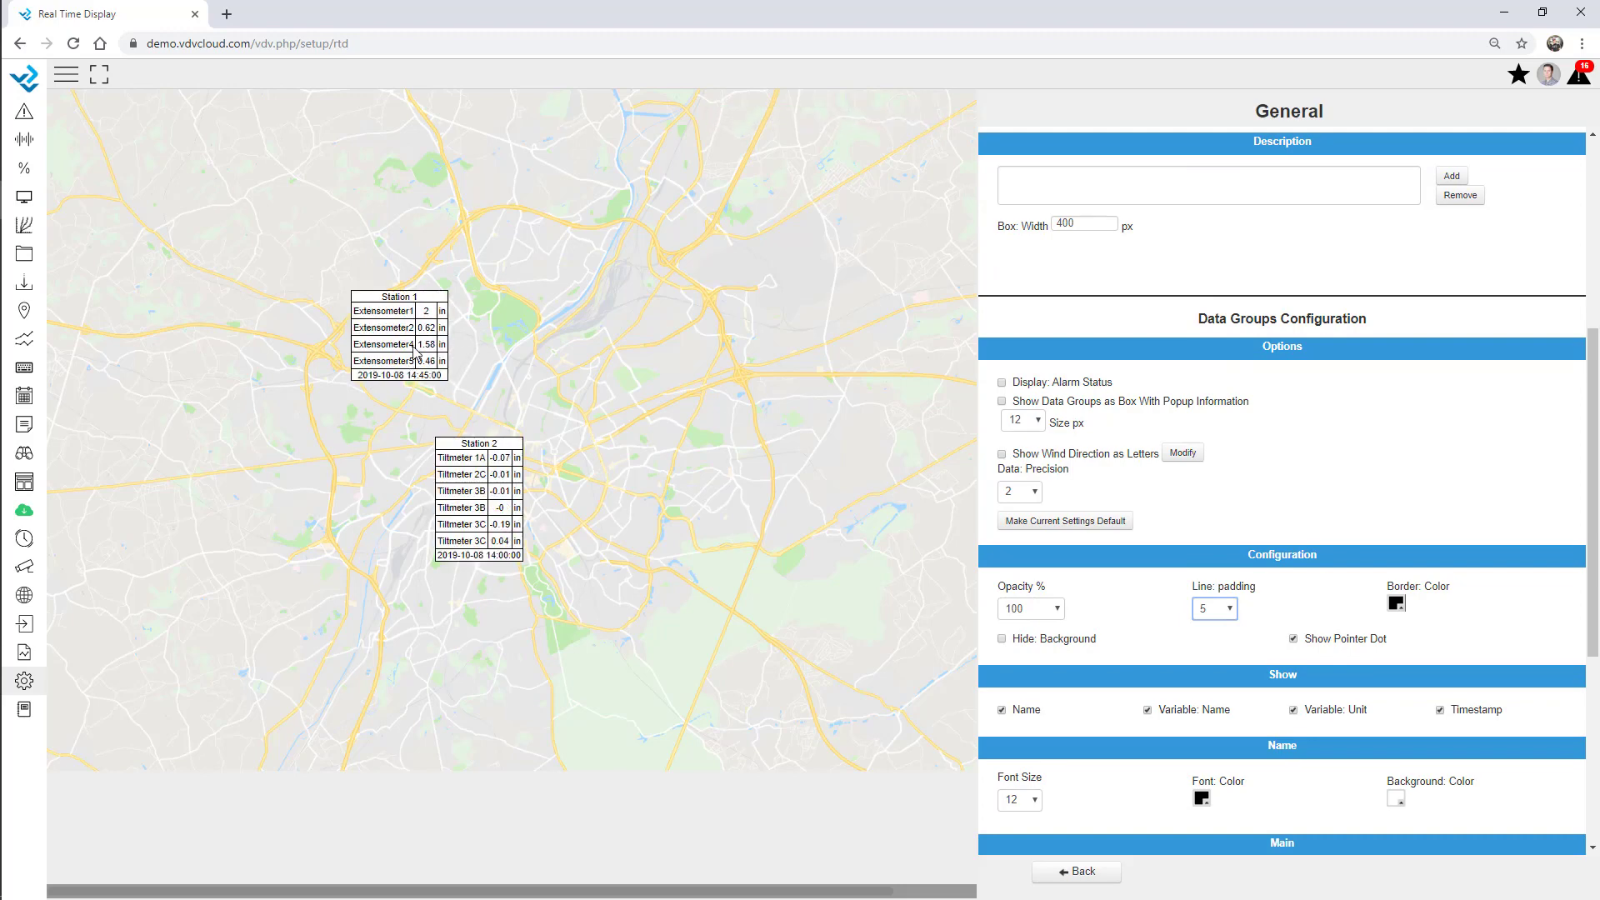
Make station titles font size 16, white text on a light-blue header background.
scroll(1200, 608, down, 3)
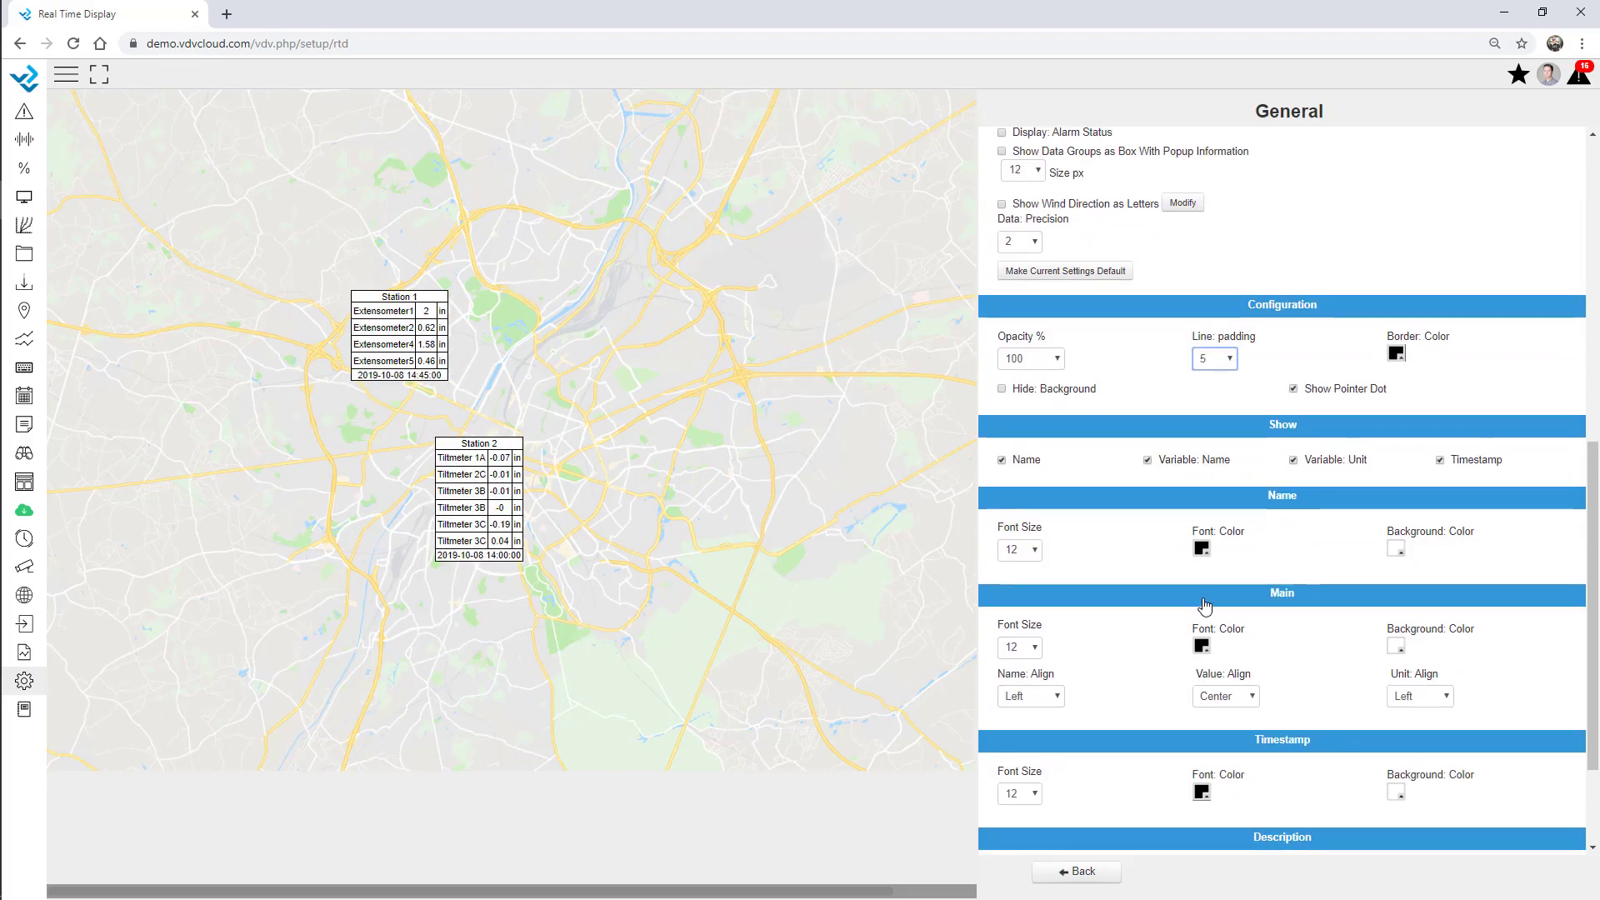
click(1024, 552)
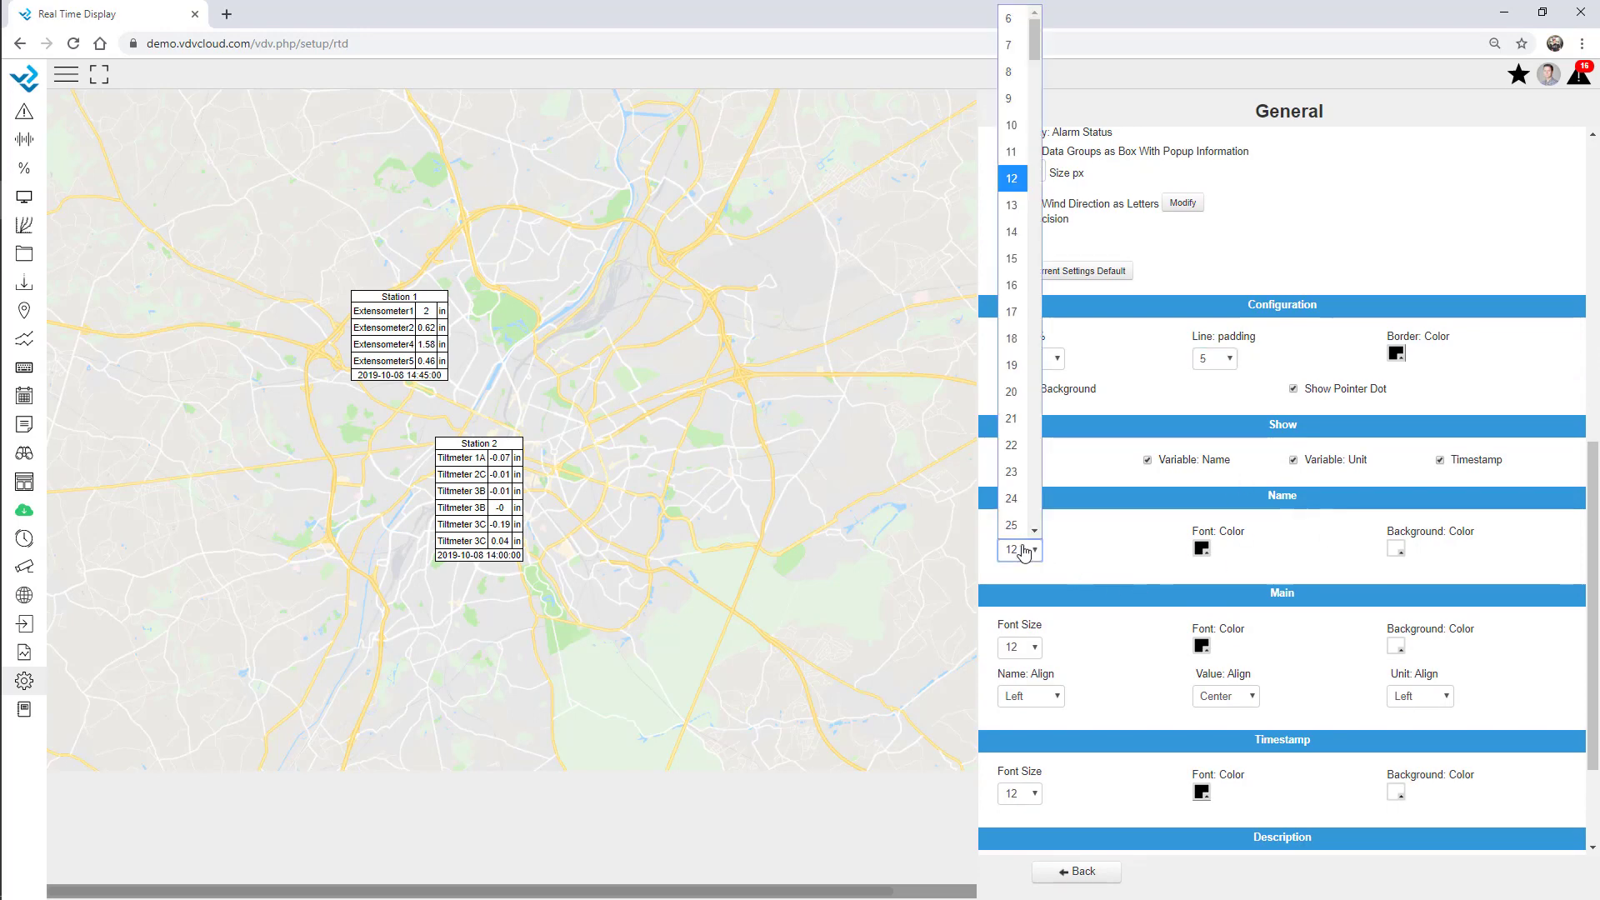
click(1010, 287)
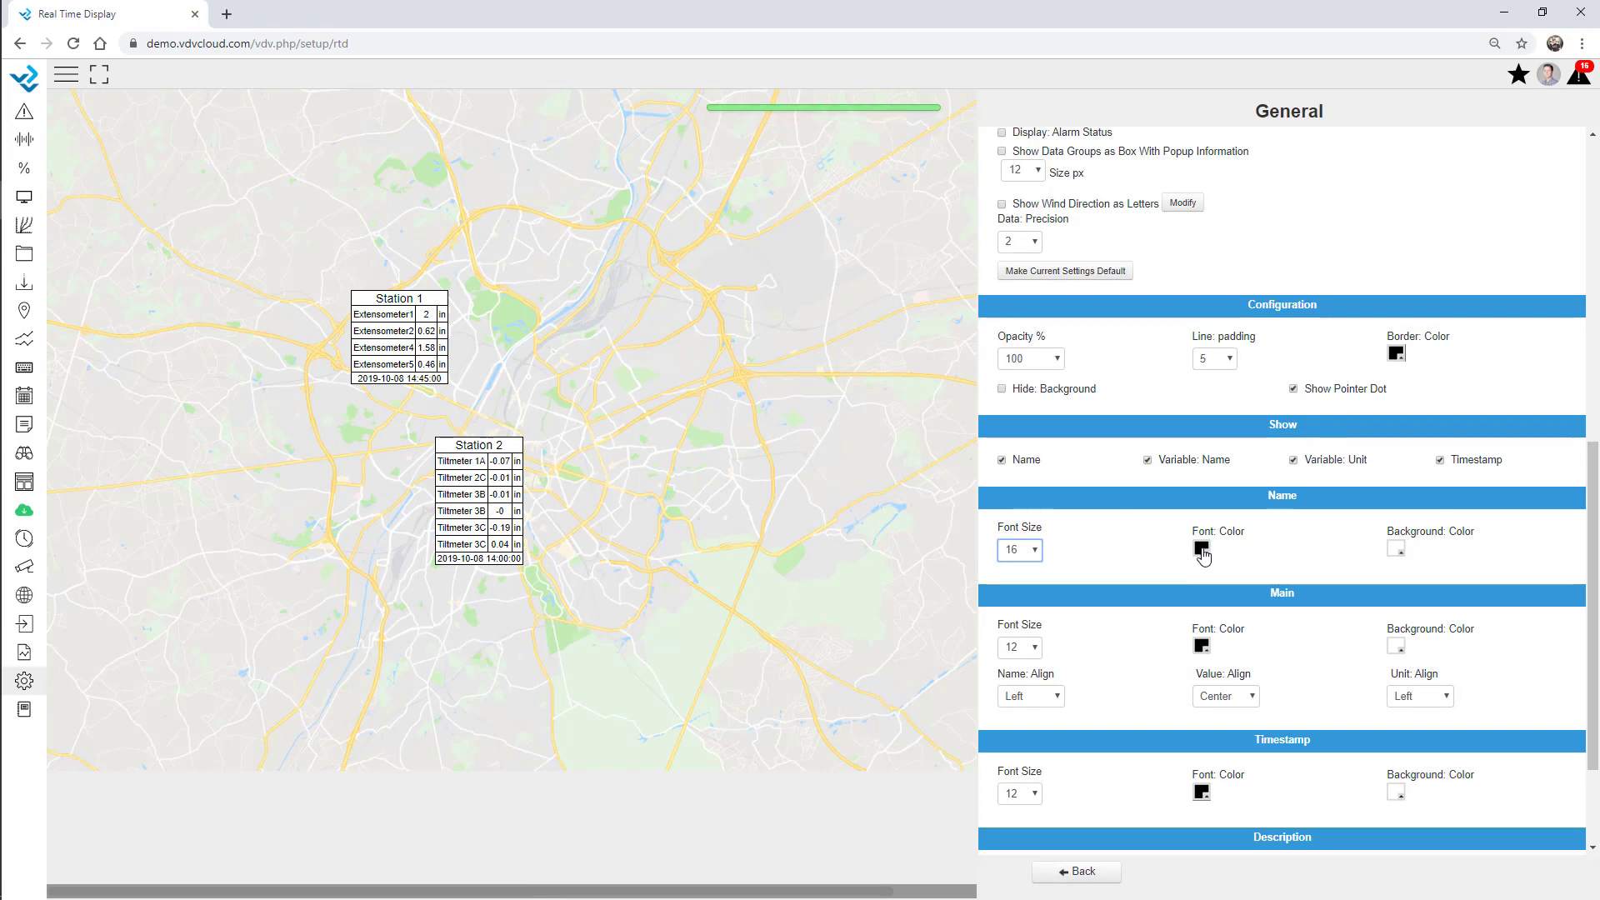
click(1201, 547)
click(517, 296)
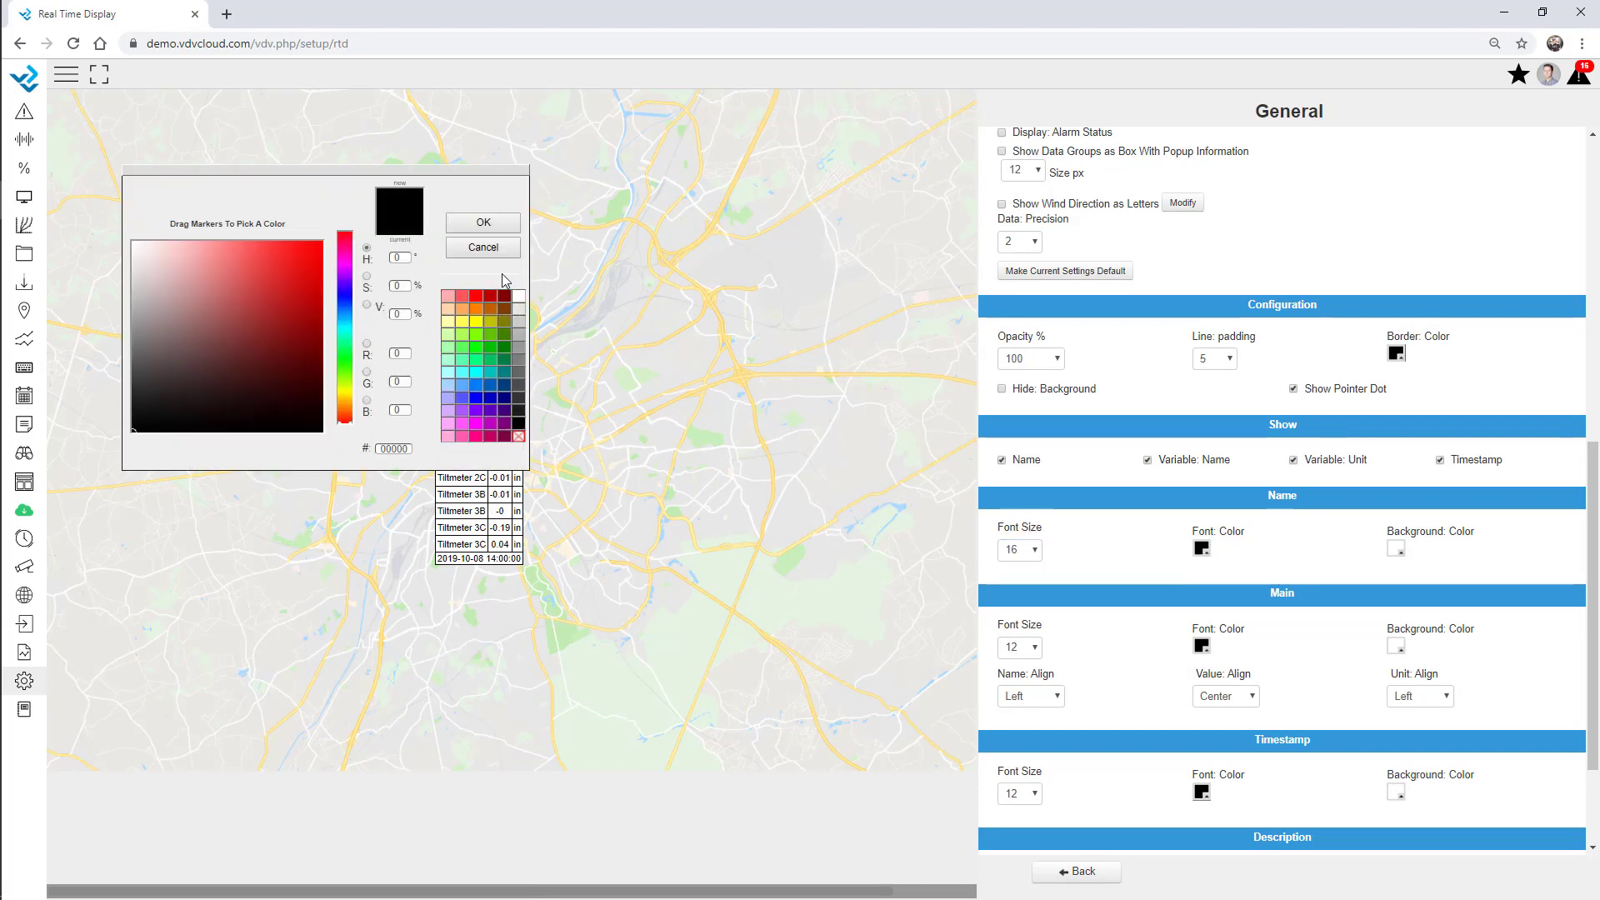
click(483, 222)
click(1399, 550)
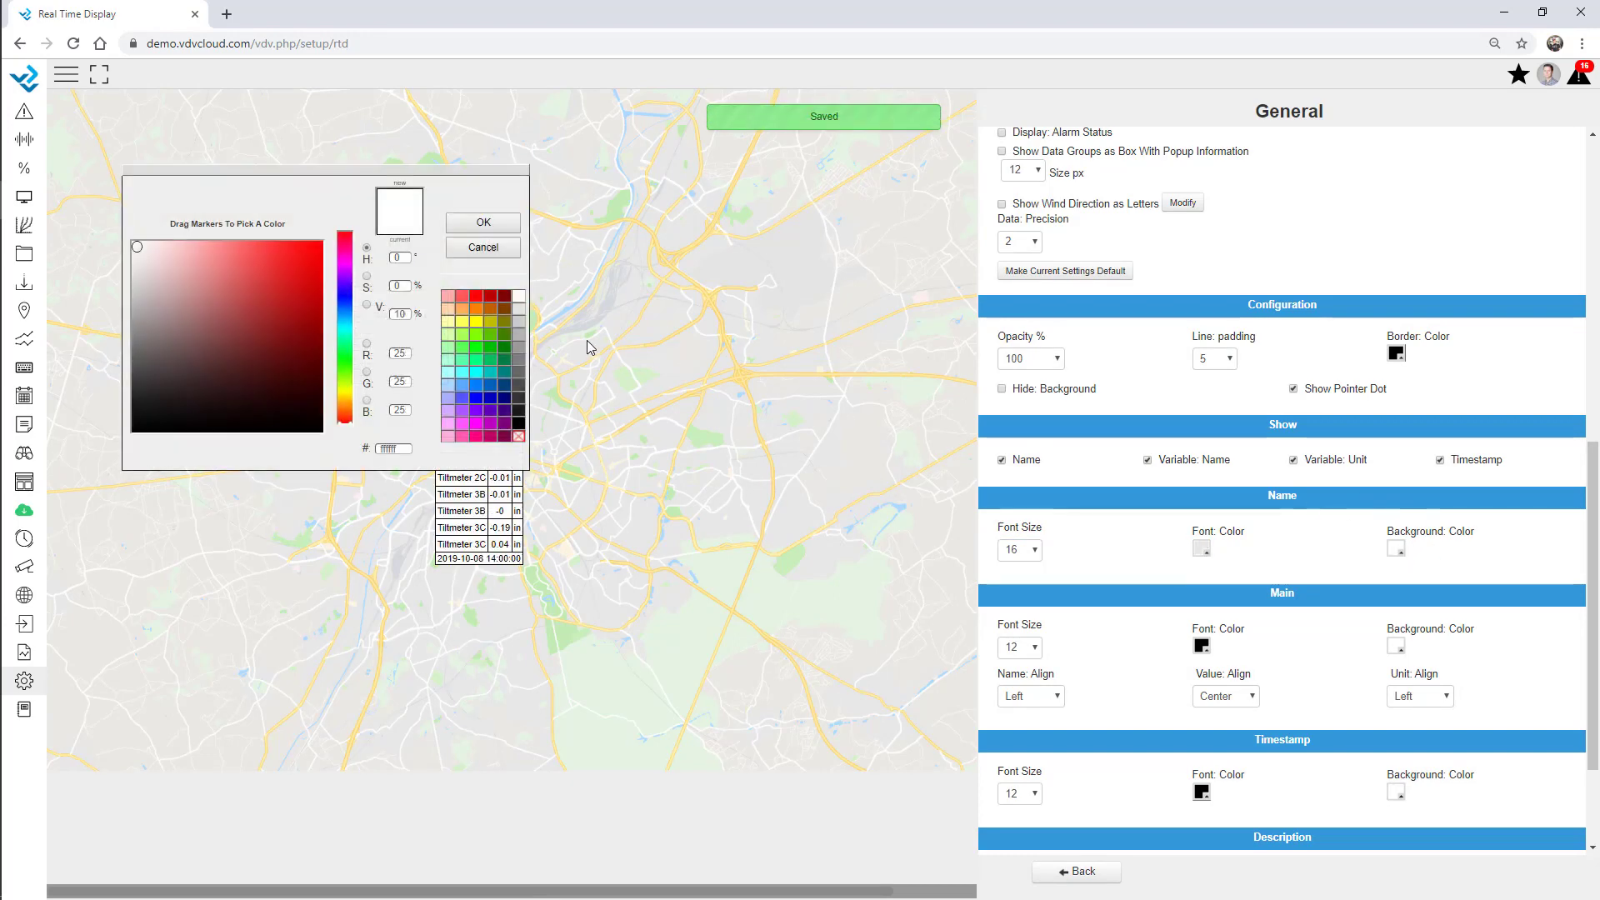
click(476, 385)
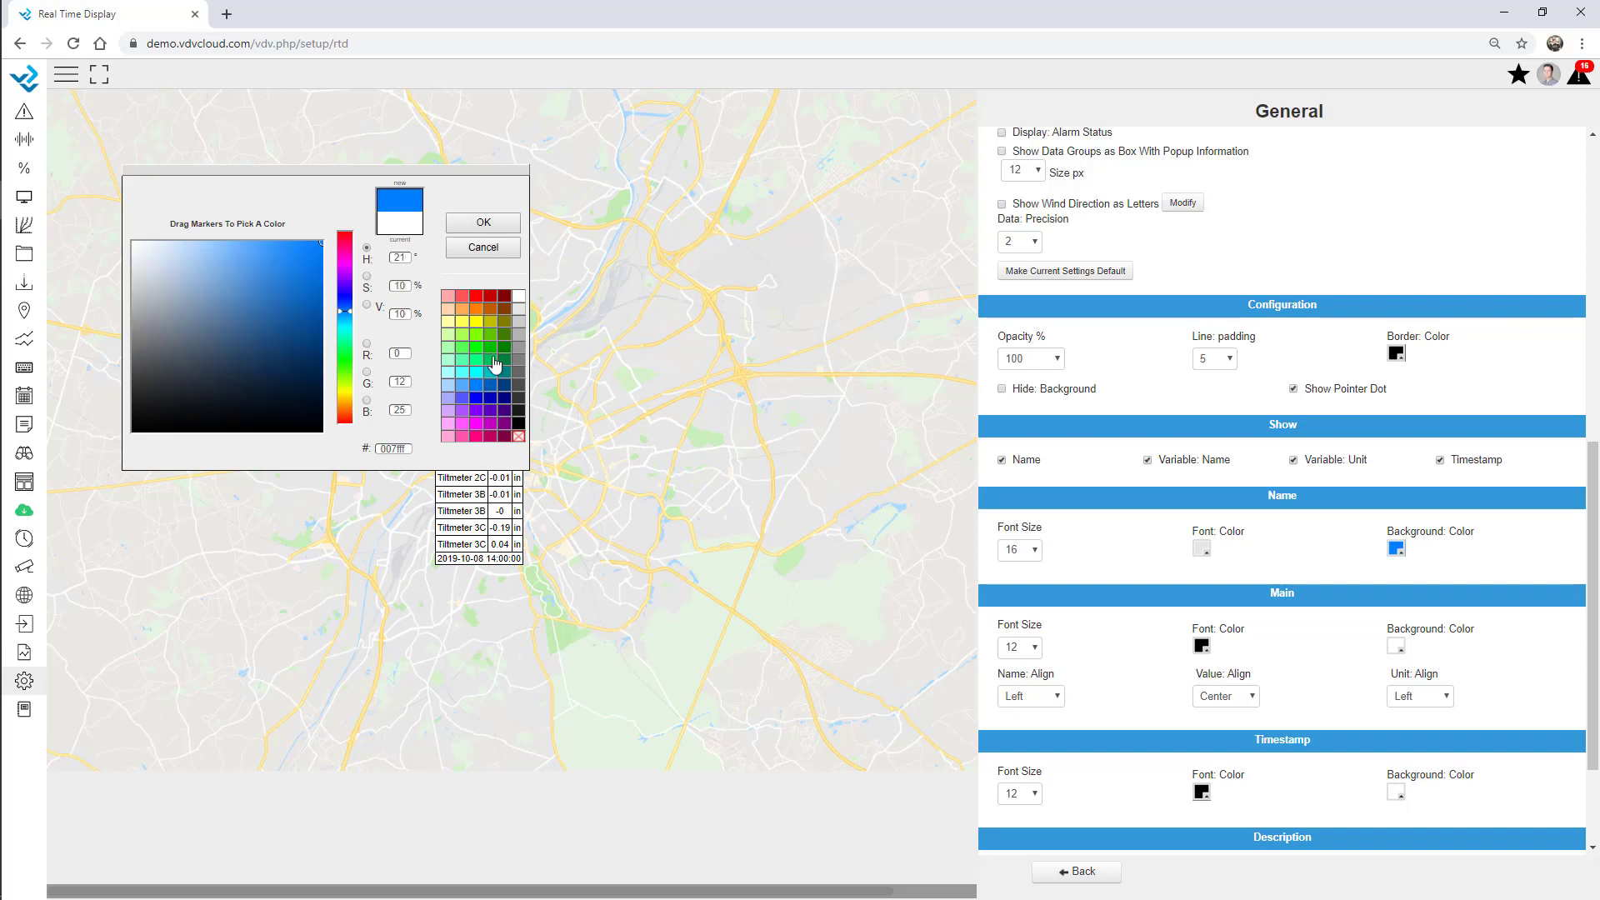
click(471, 387)
click(484, 222)
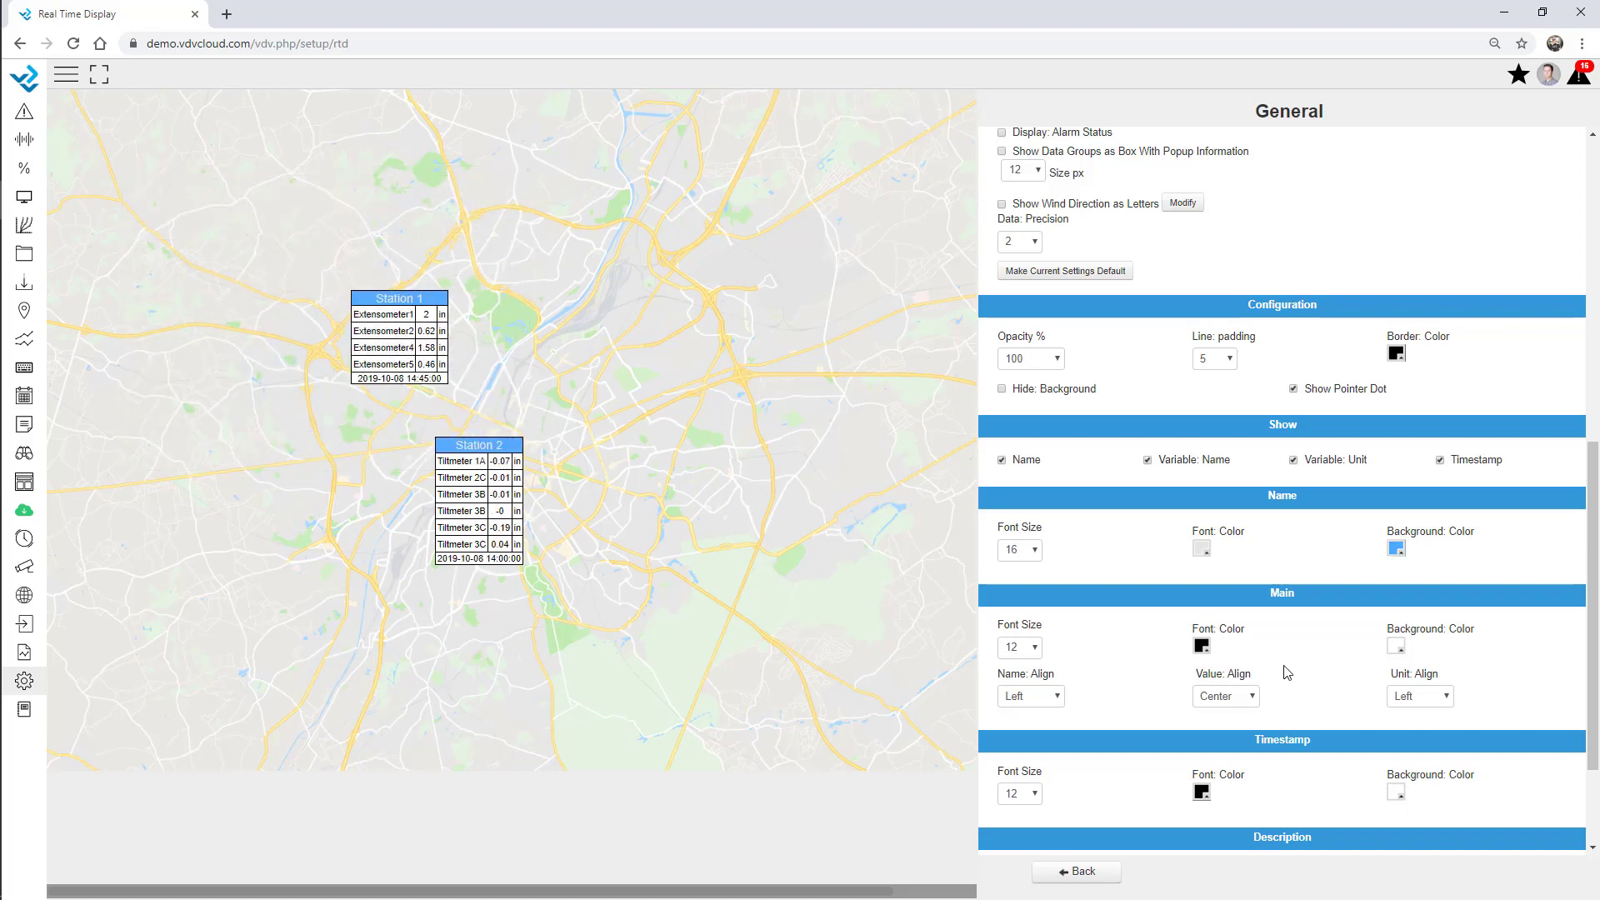
Set value font size 14 and timestamp font size 10.
scroll(1284, 667, down, 2)
click(1019, 491)
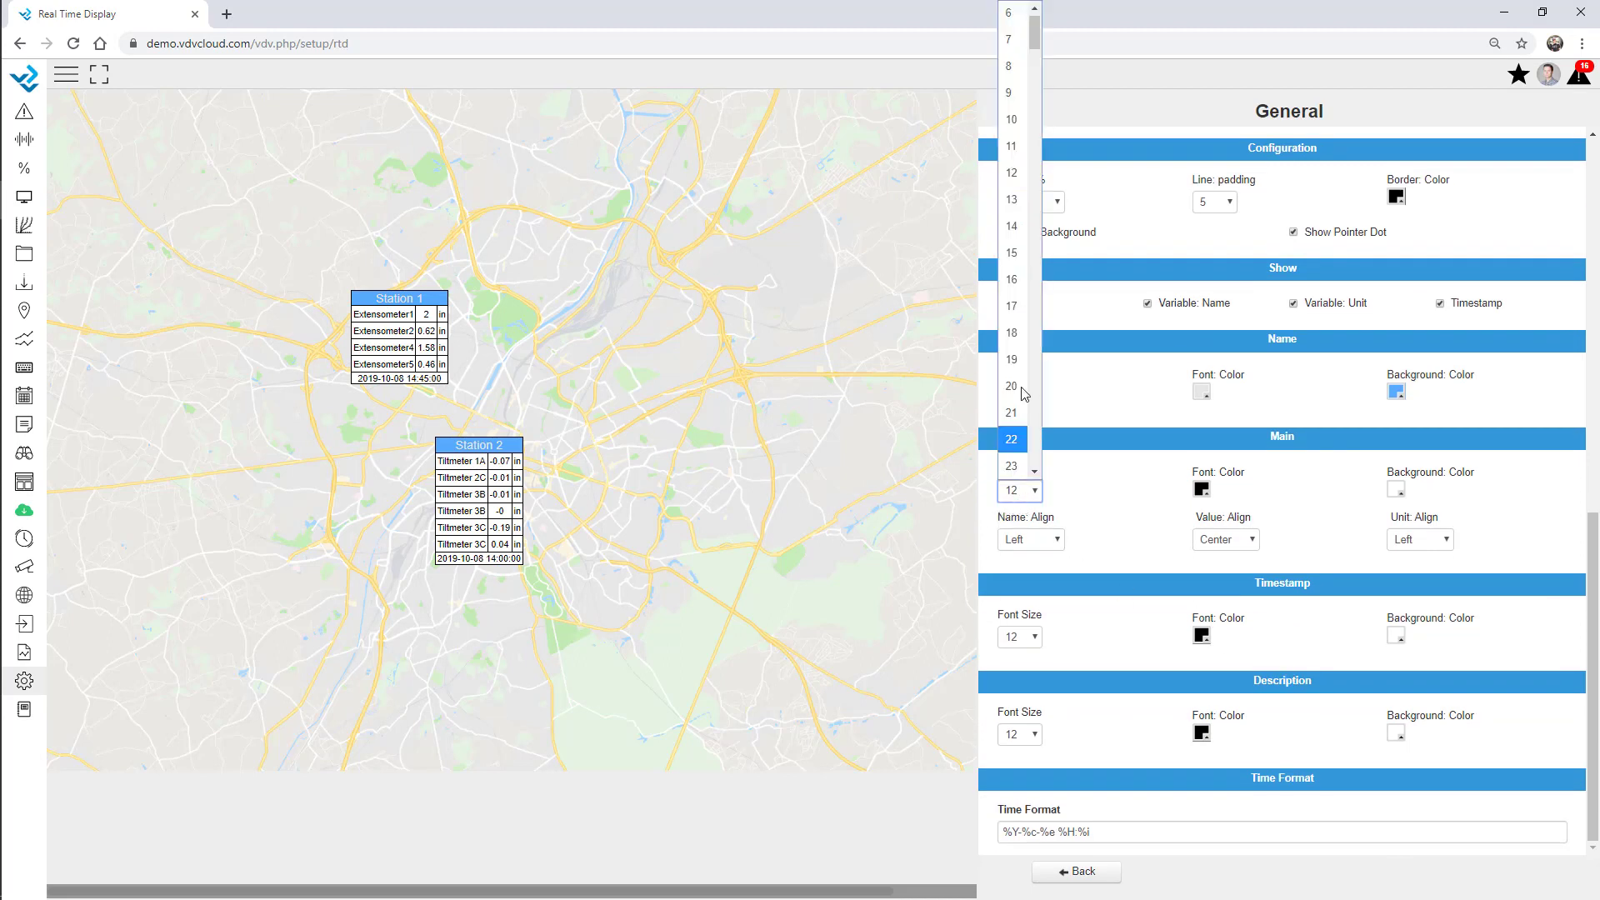
click(1011, 226)
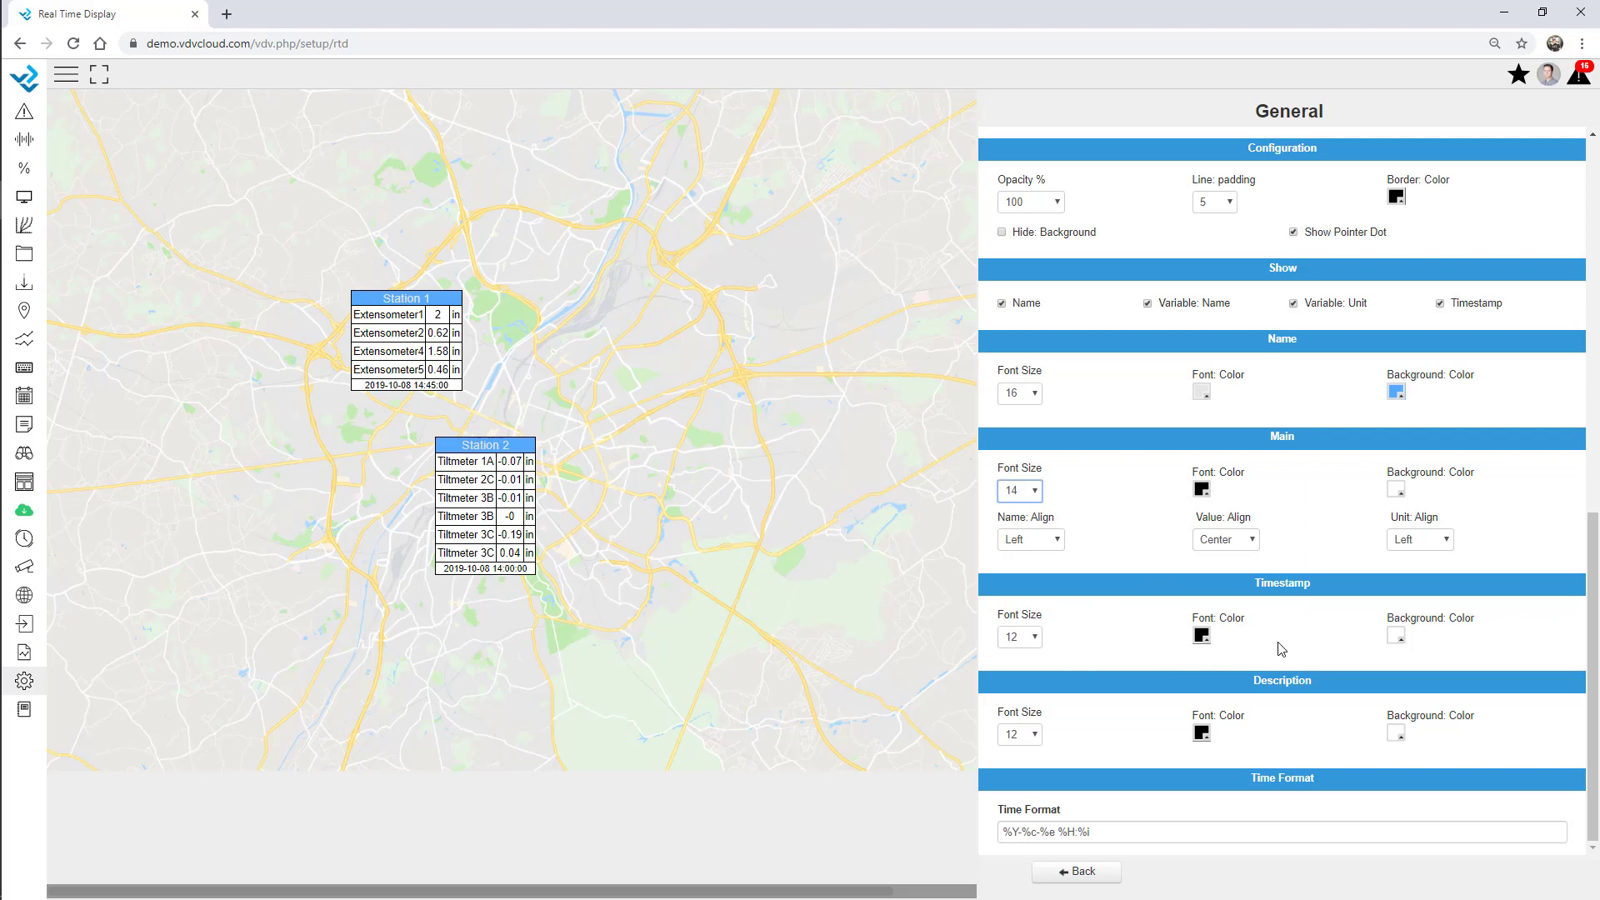
click(1023, 638)
click(1012, 240)
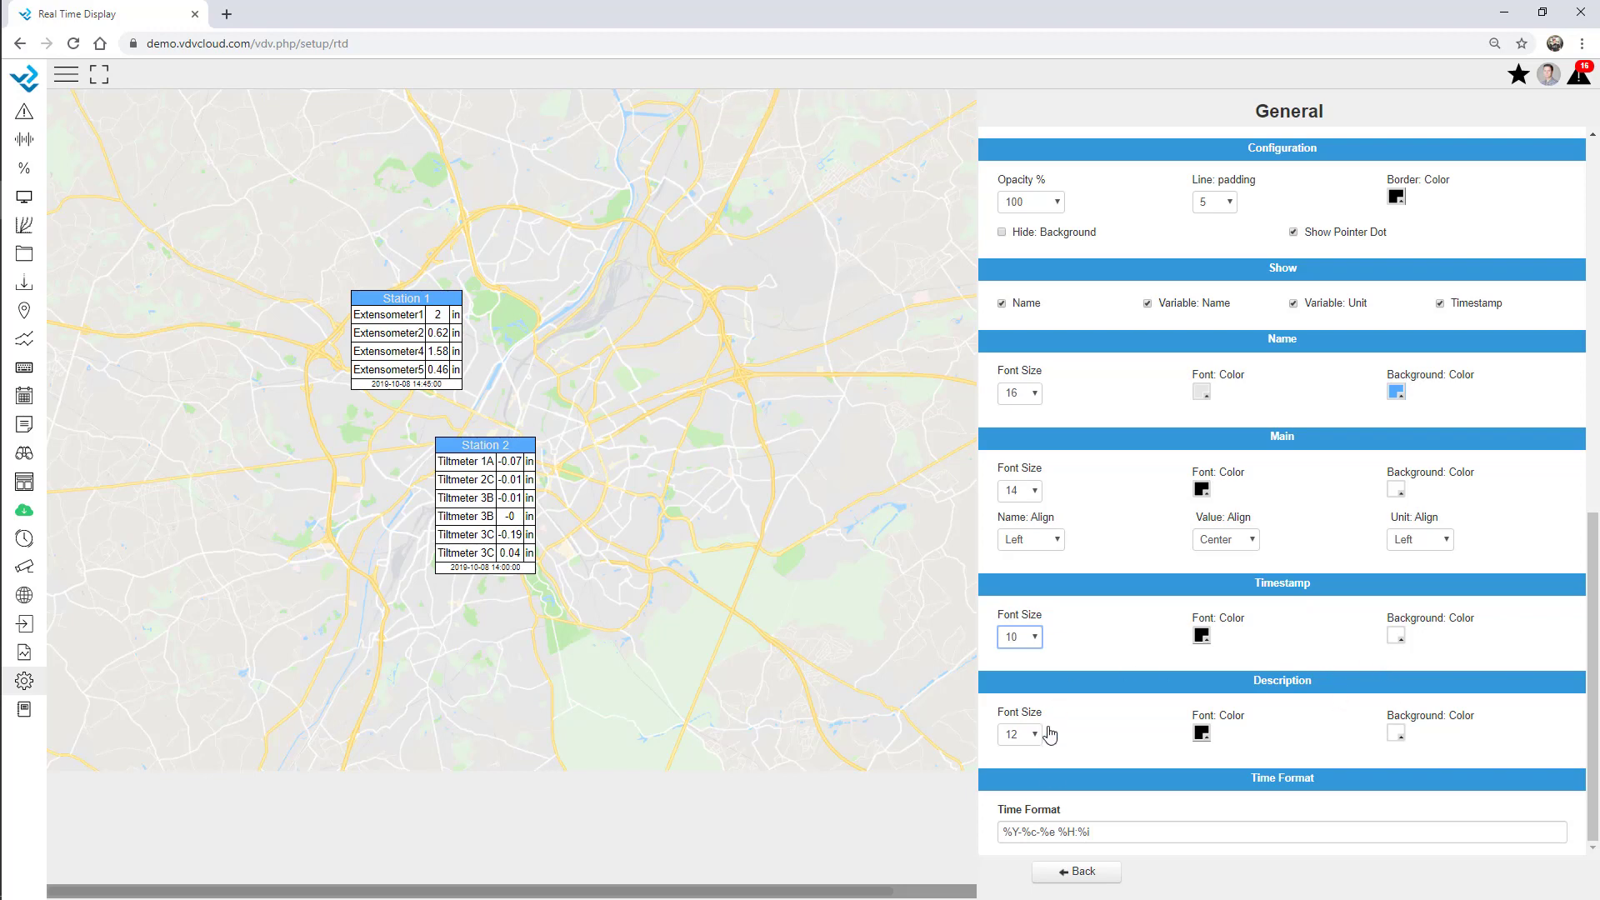
click(1059, 867)
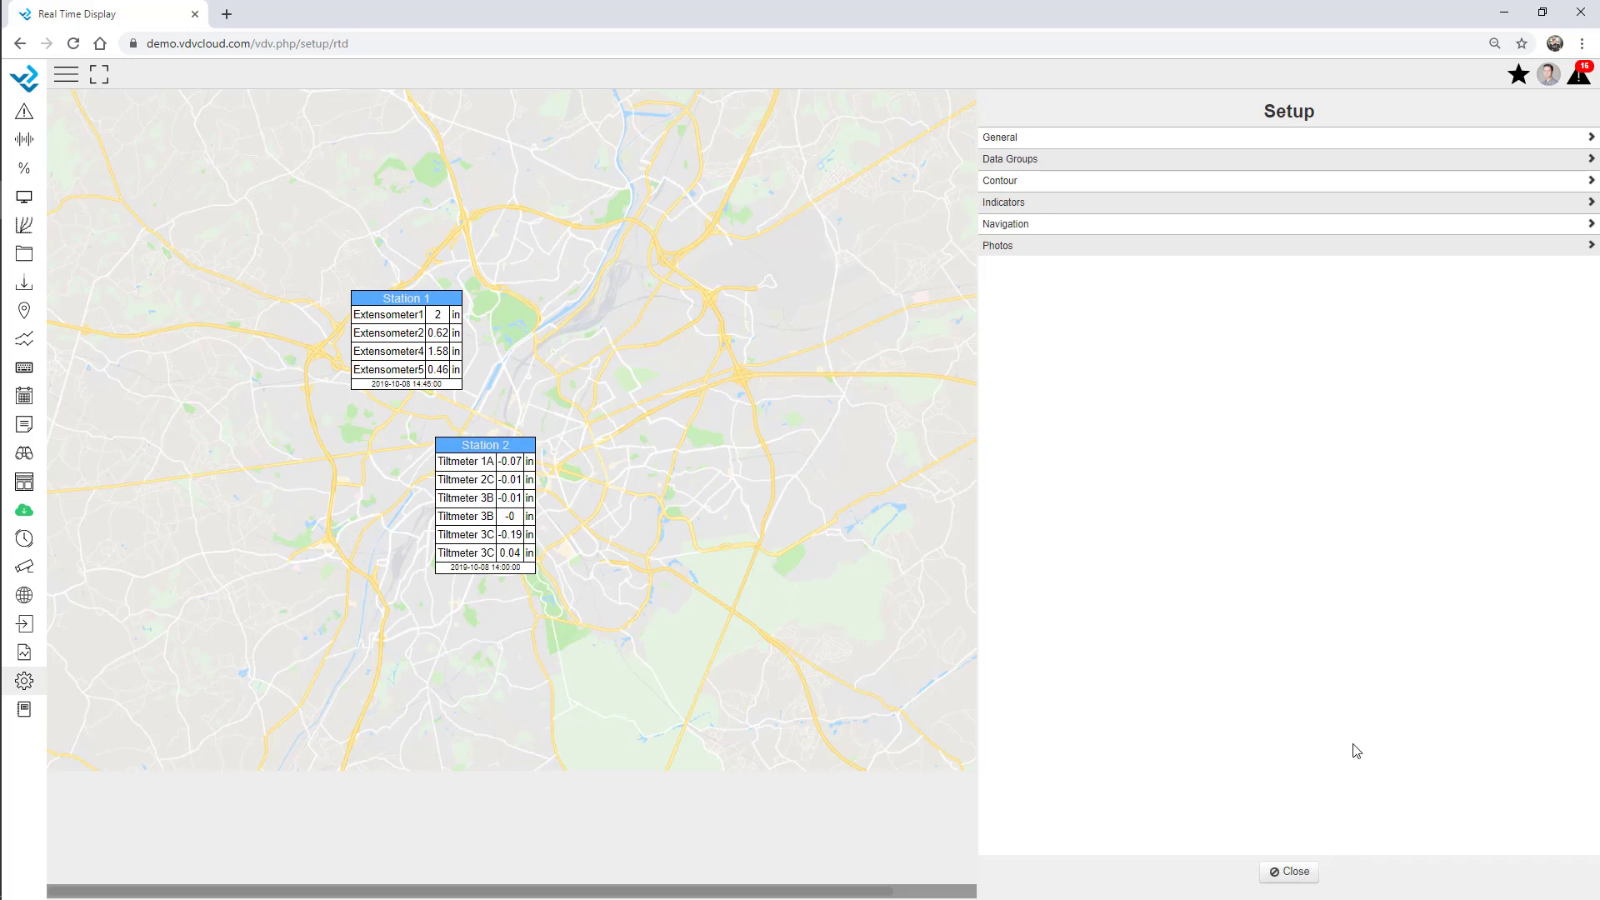
Add a Tunnel photo icon with Tunnel.jpg and place it above Station 1 at X 408.
click(1010, 249)
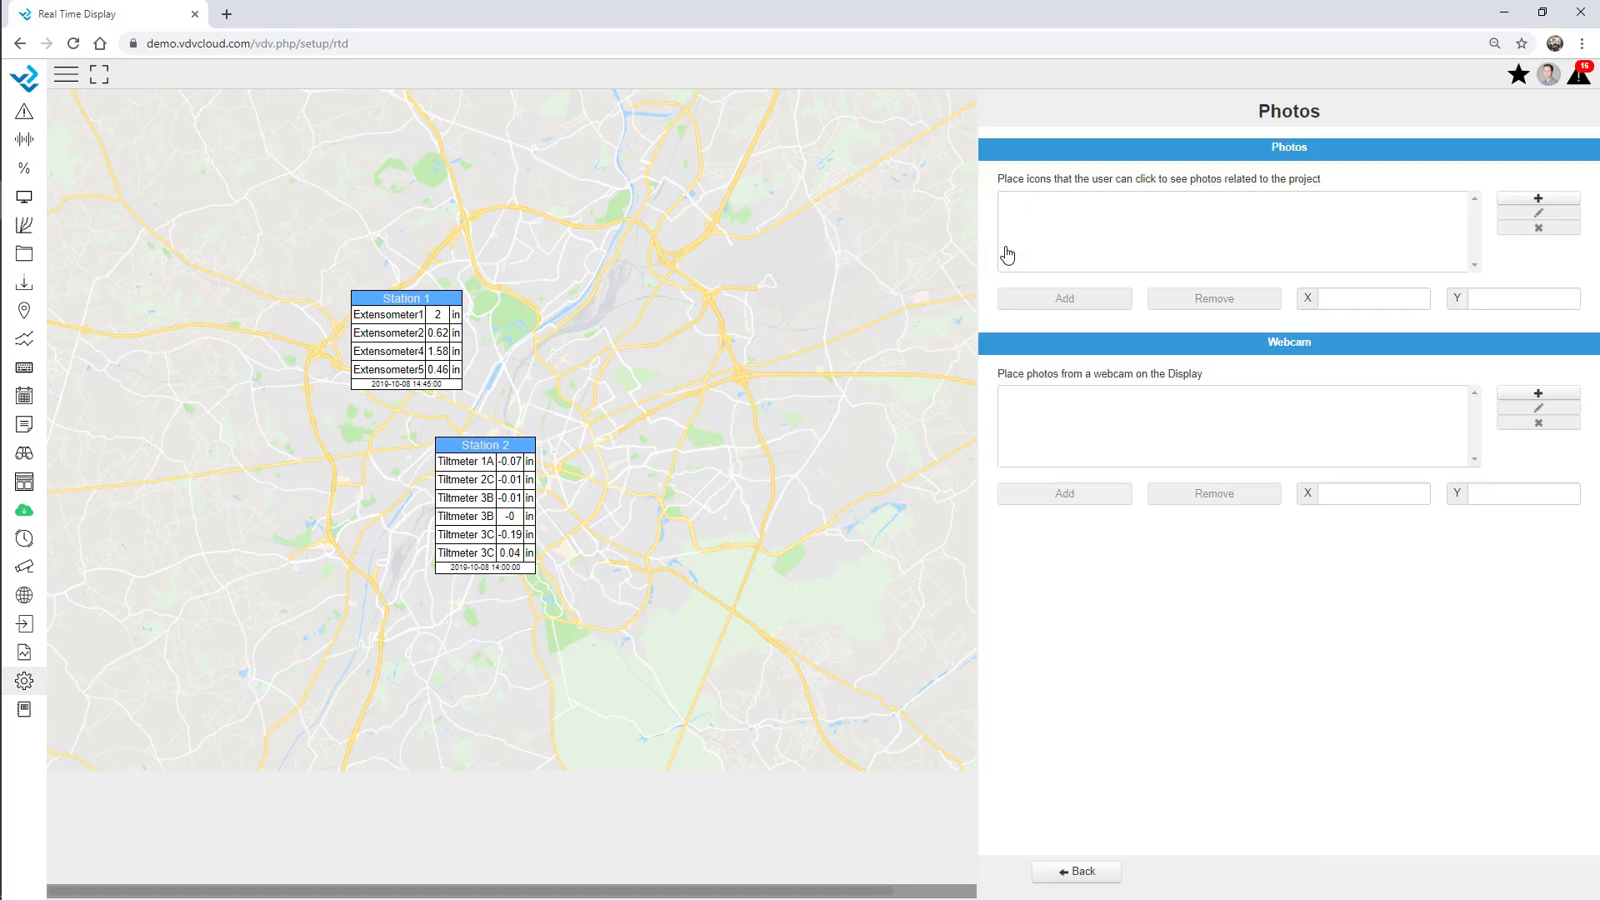
click(1539, 199)
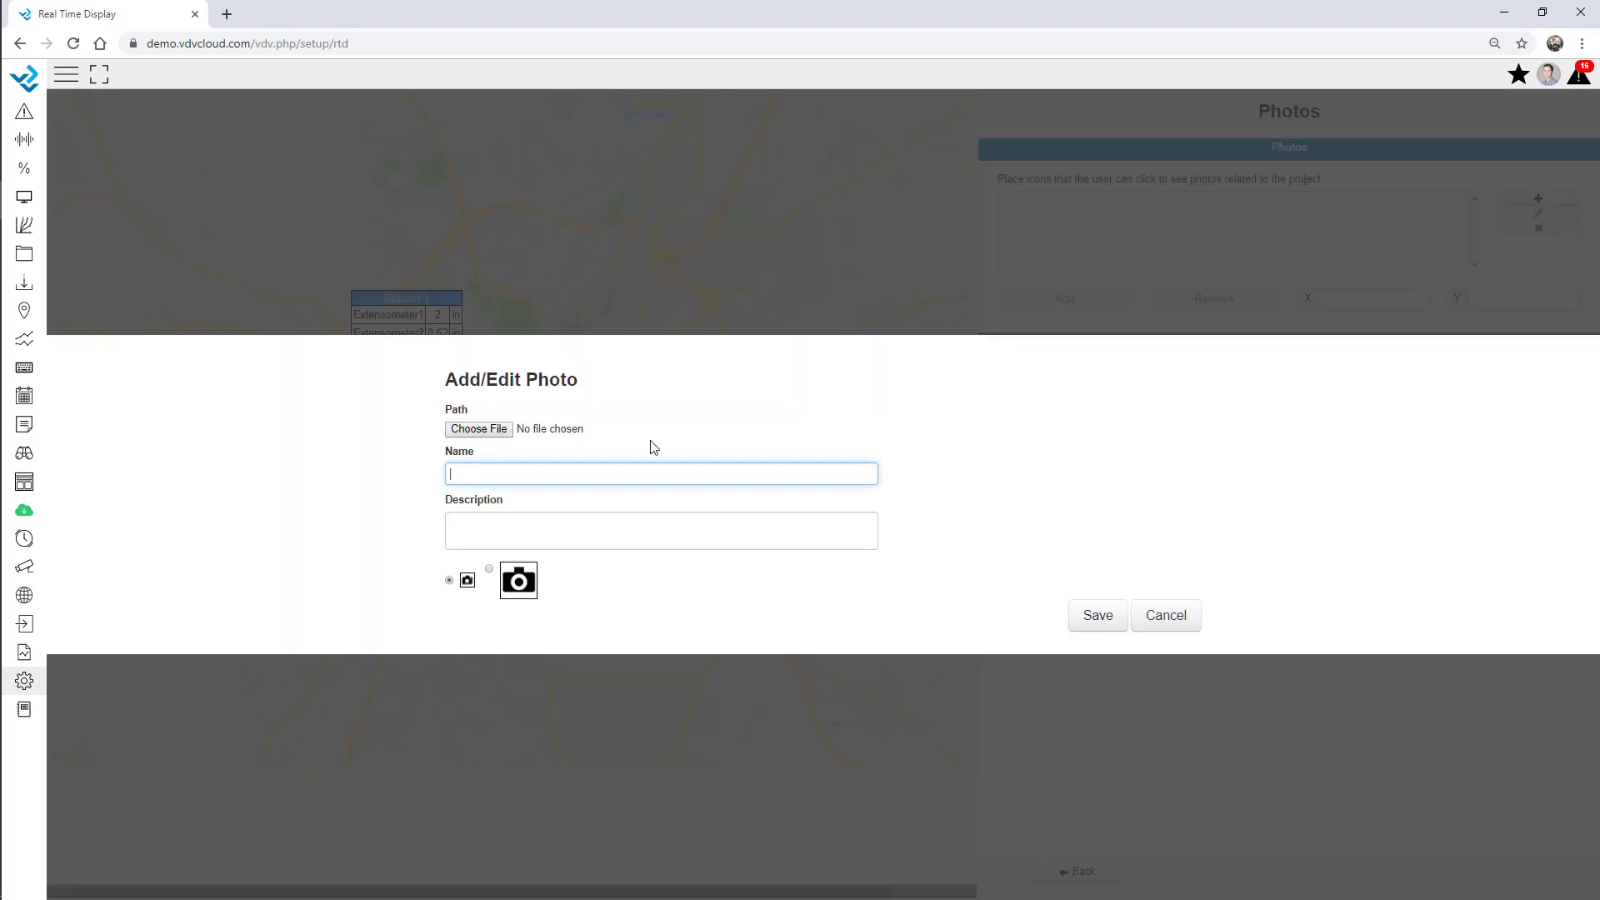
click(501, 435)
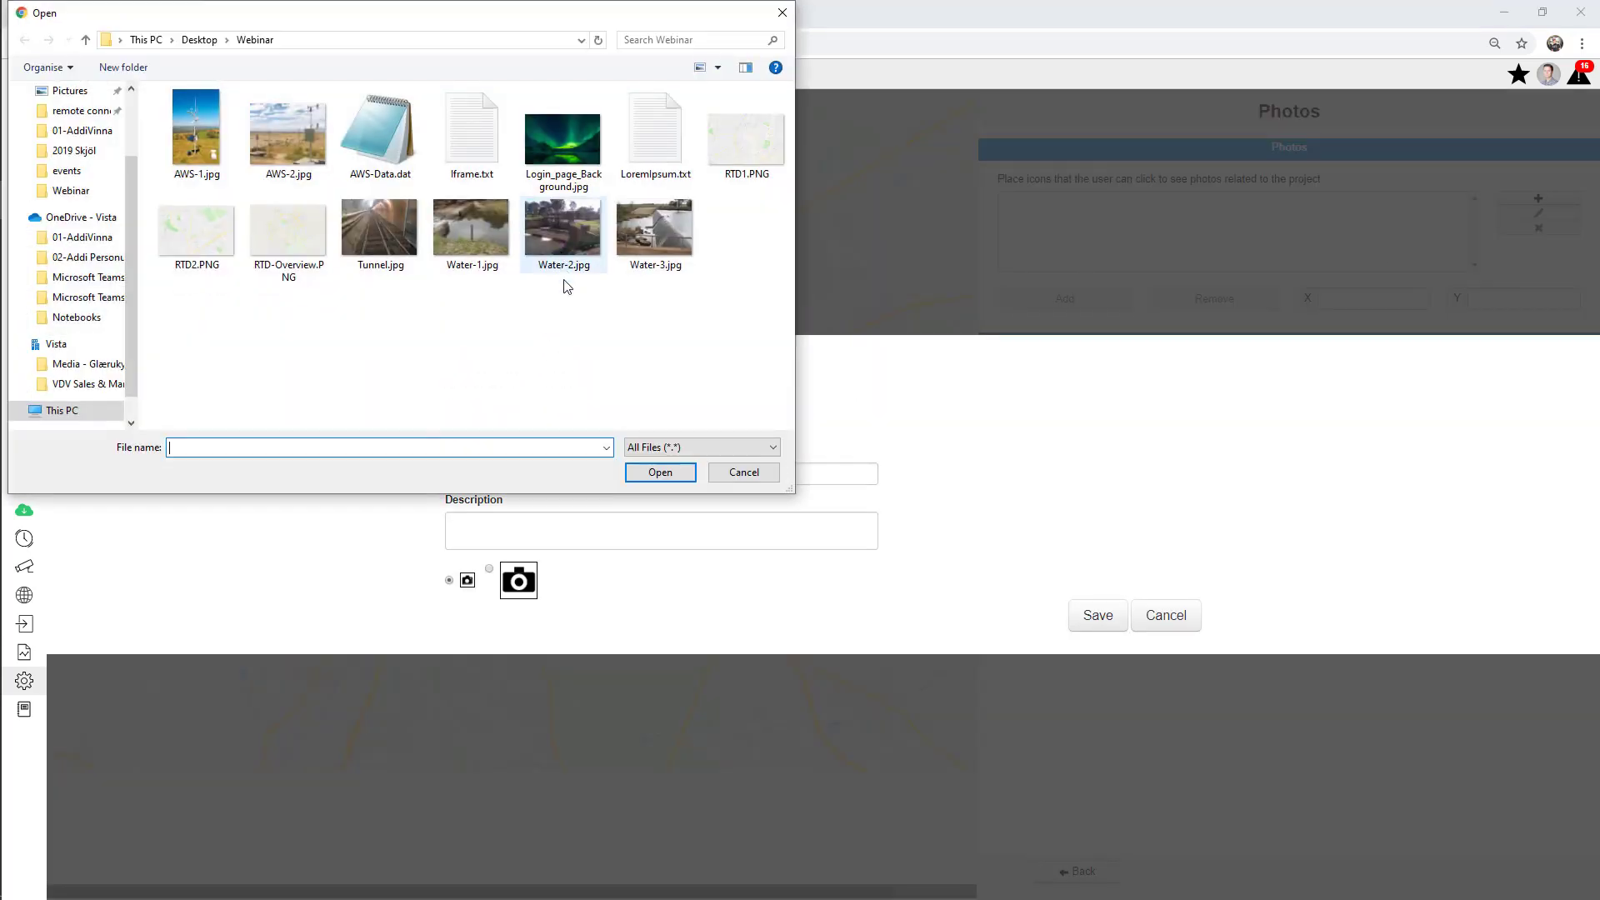
double_click(376, 229)
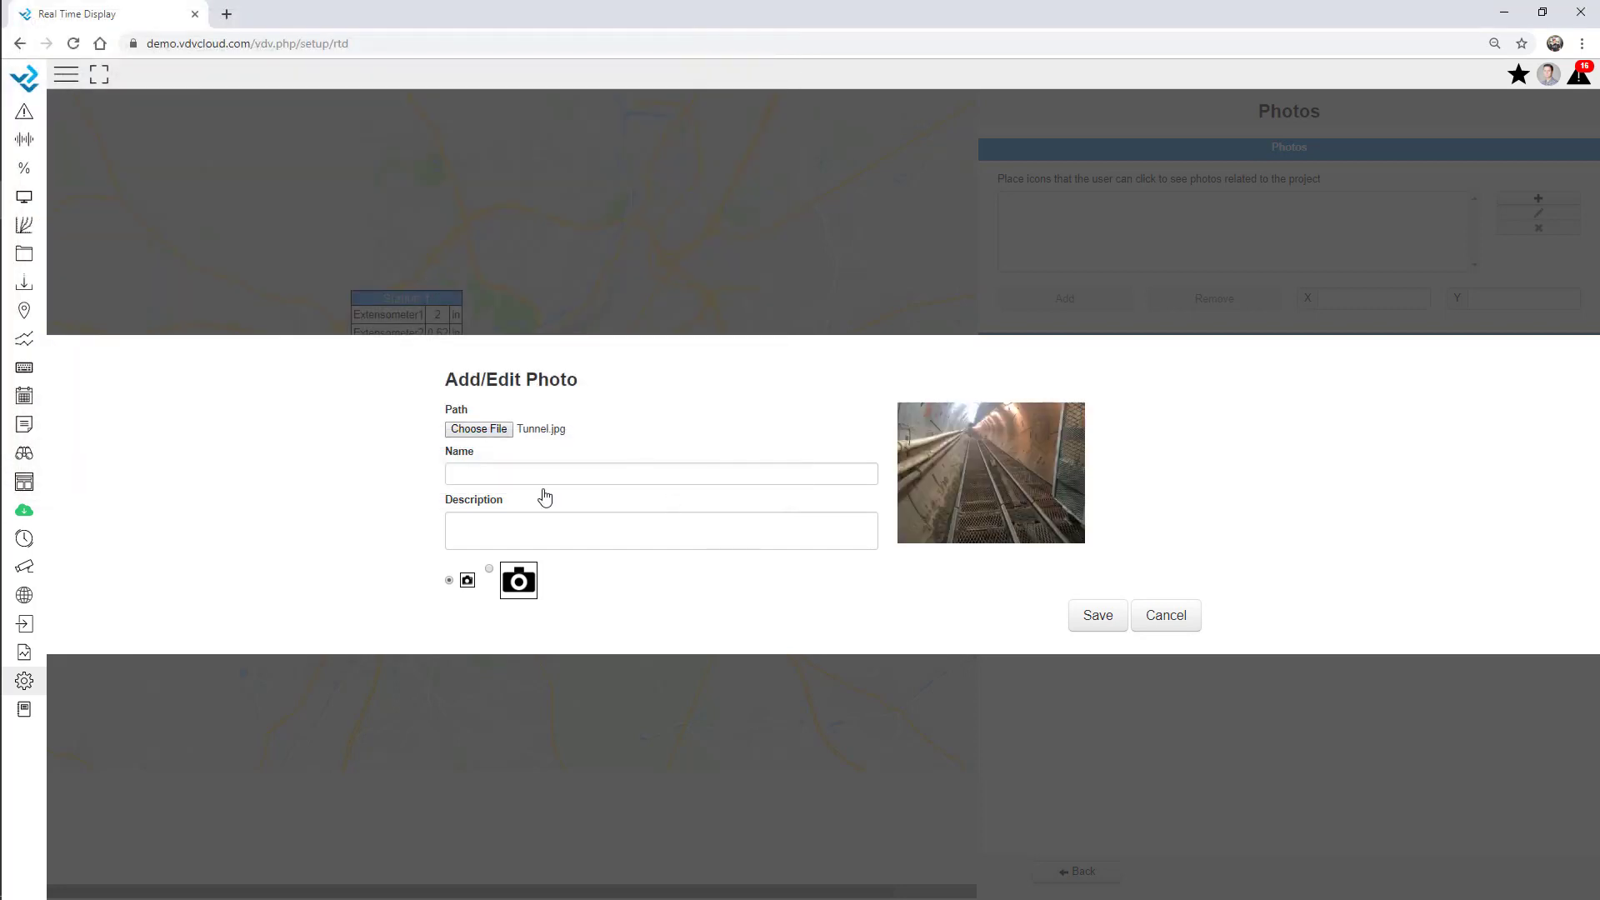
click(479, 472)
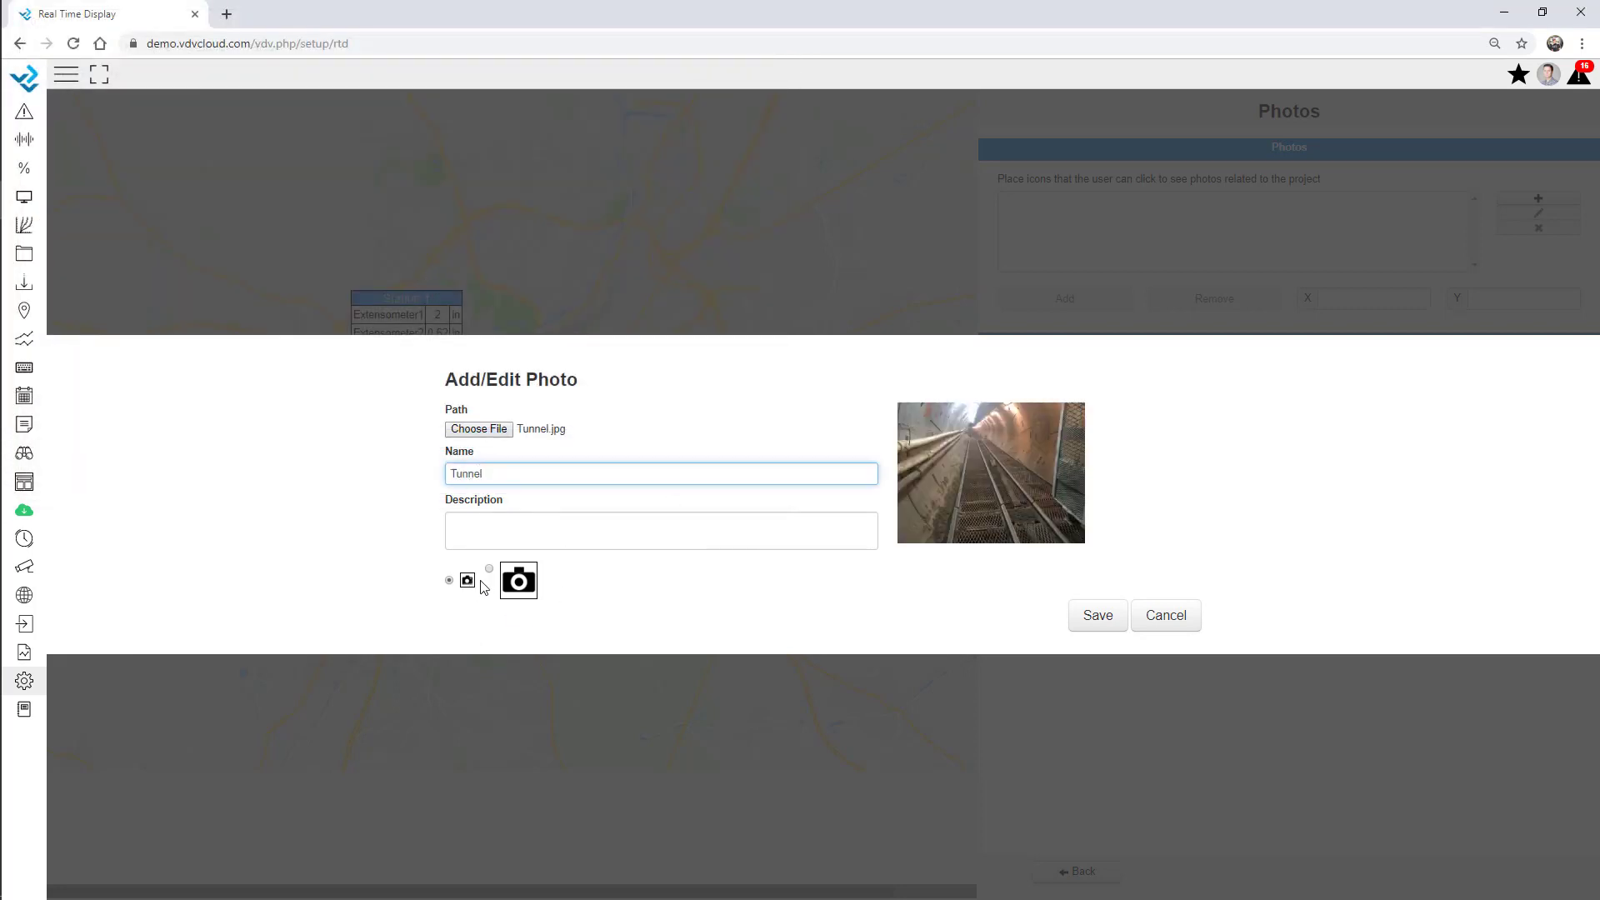
click(1098, 617)
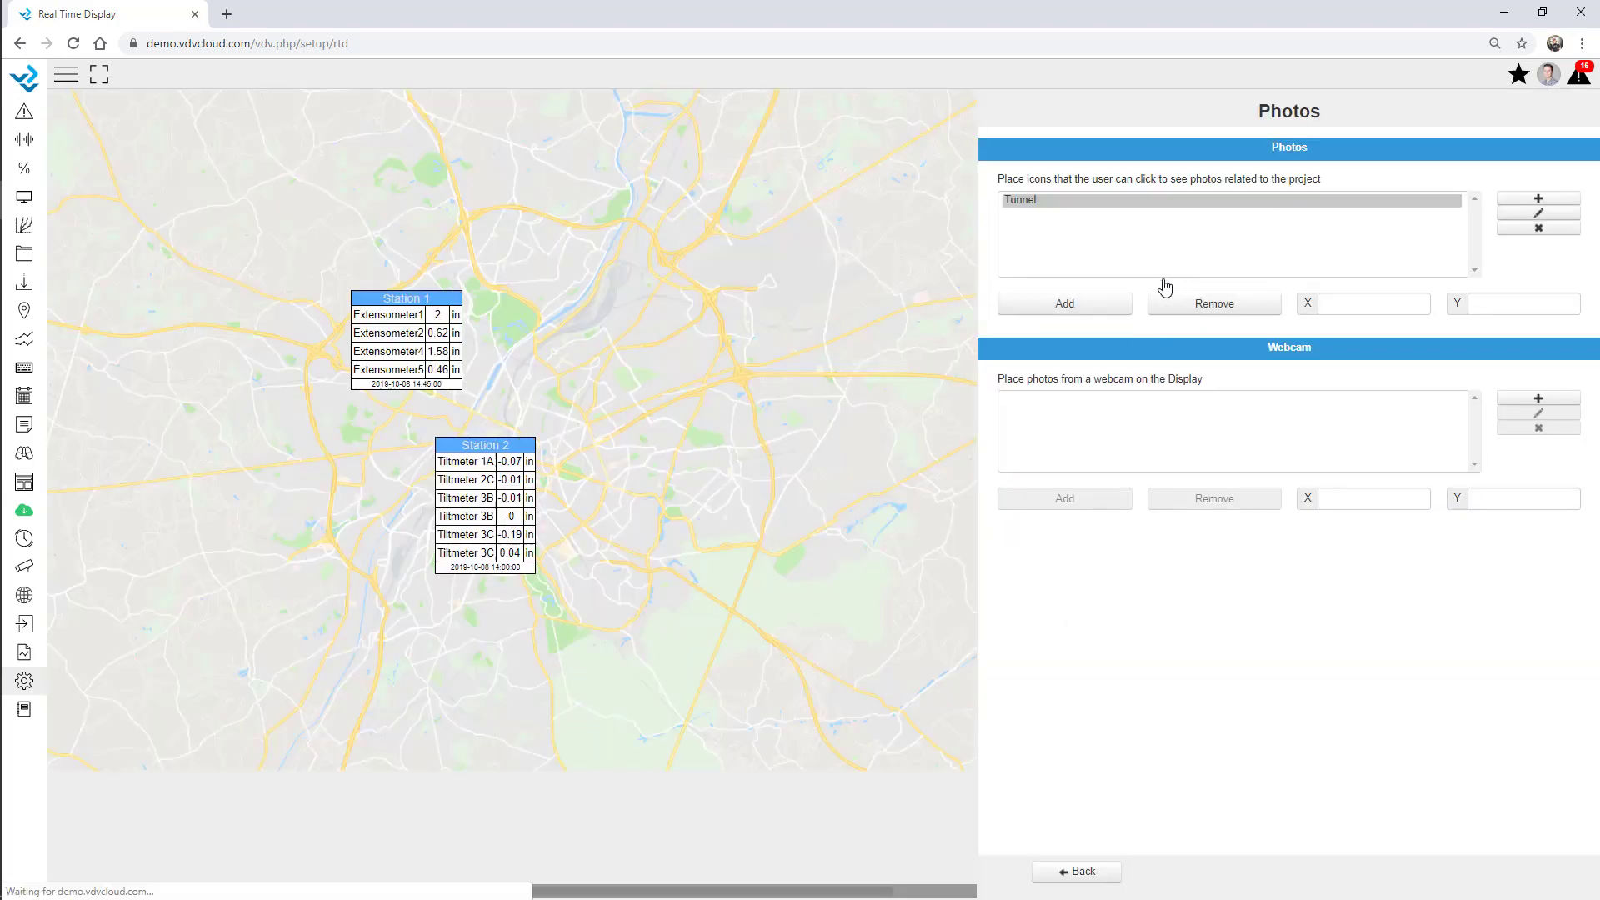
click(1067, 304)
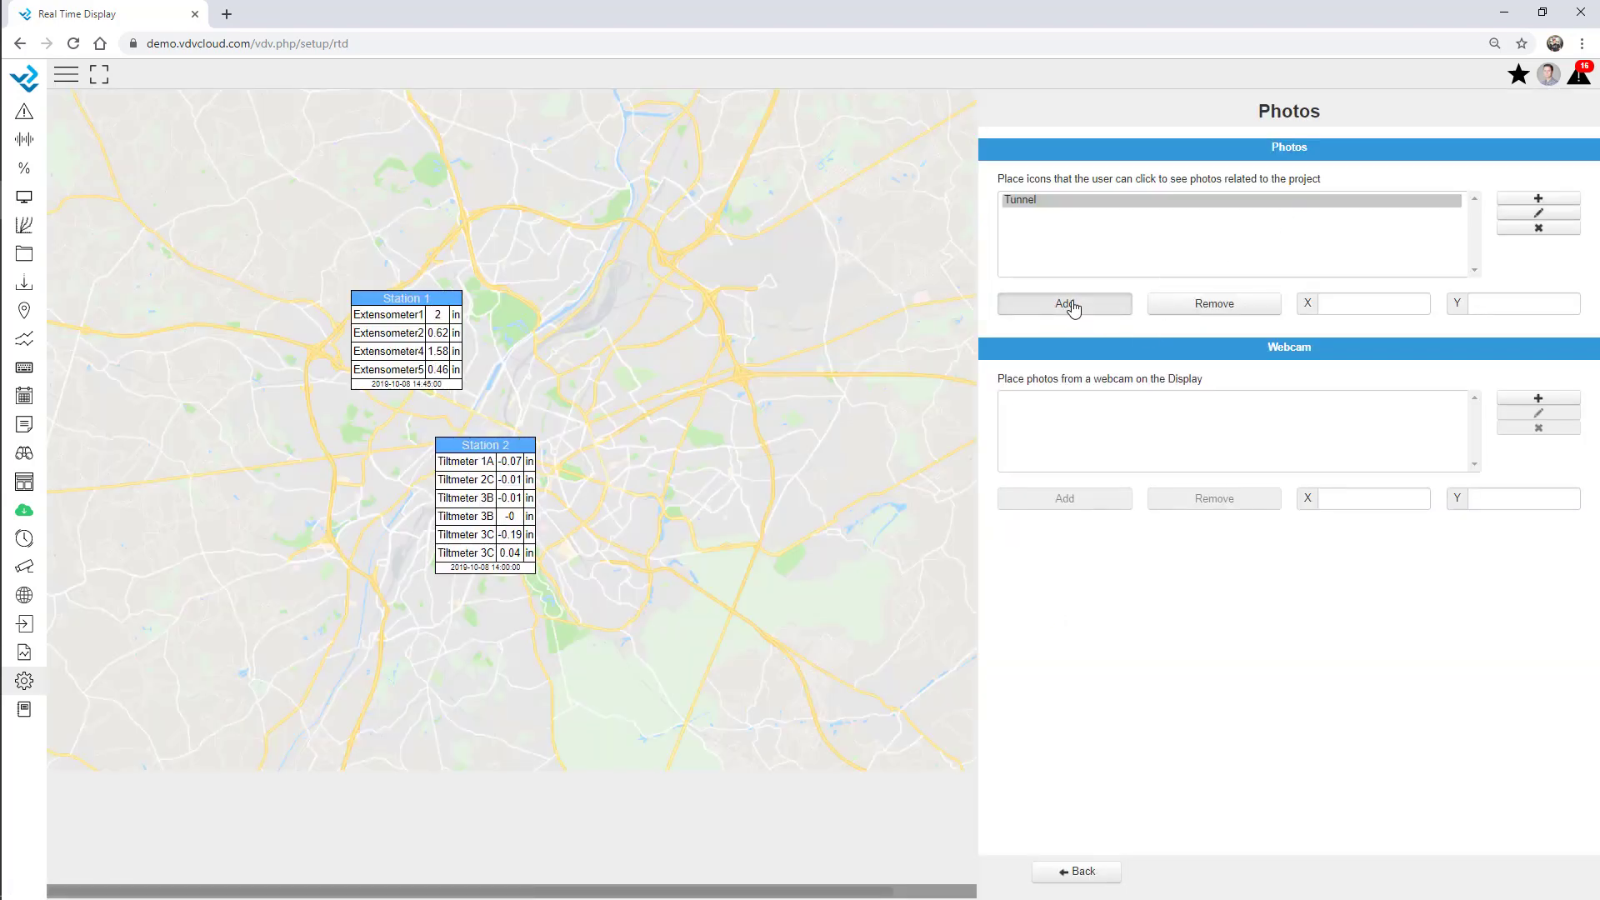
click(350, 267)
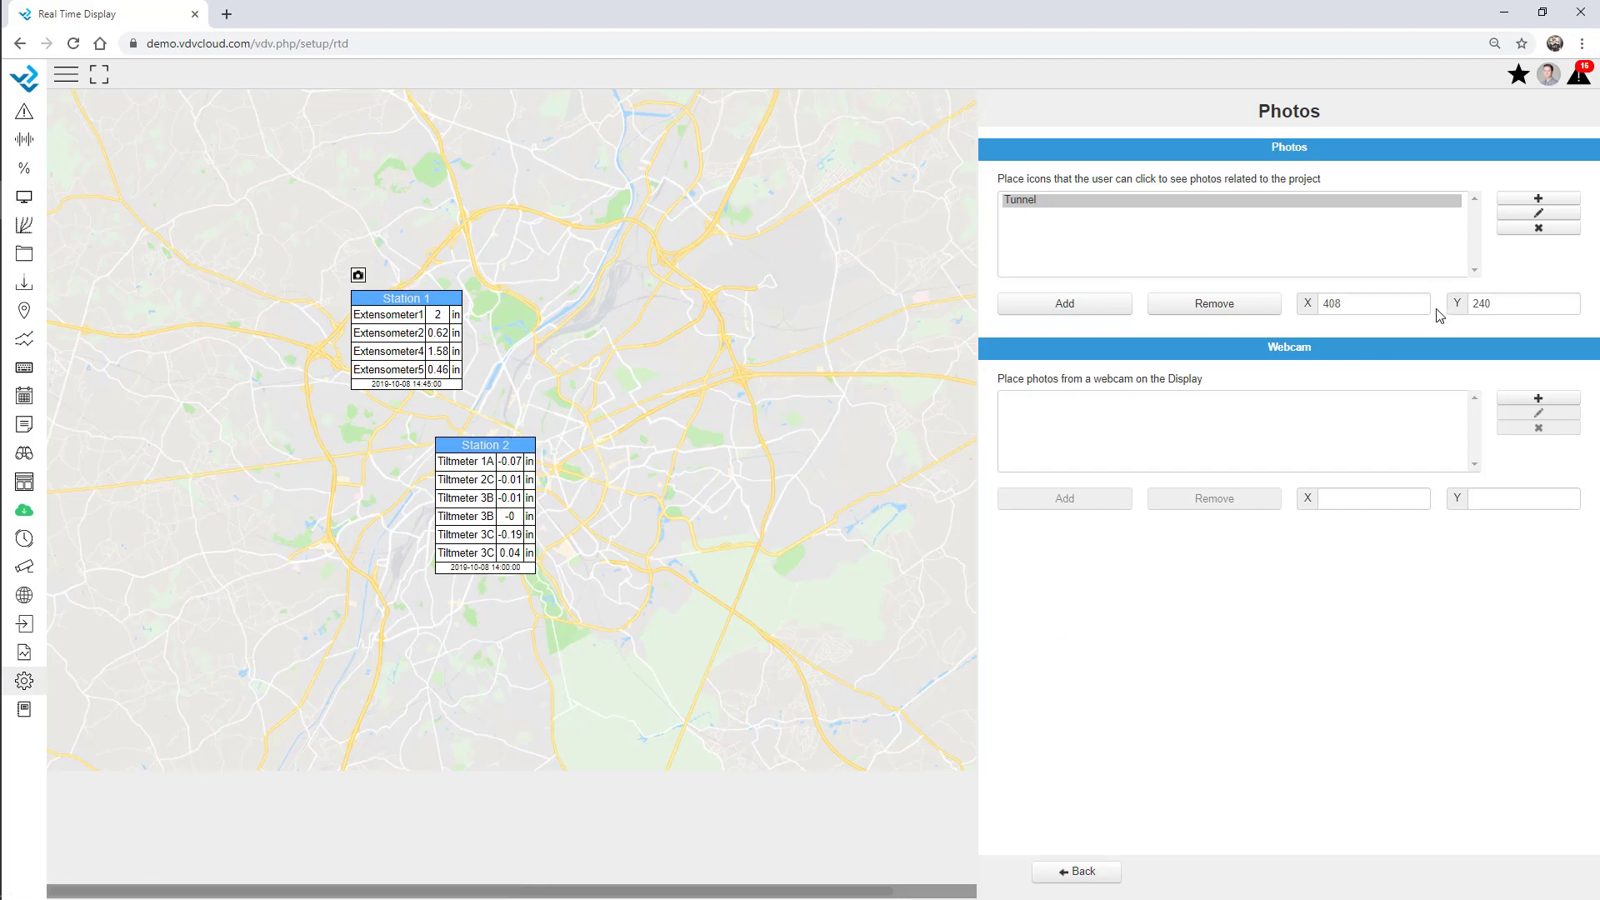
drag(1358, 303, 1271, 310)
Add a Water stream photo icon with Water-1.jpg just above the Station 2 box.
click(1539, 212)
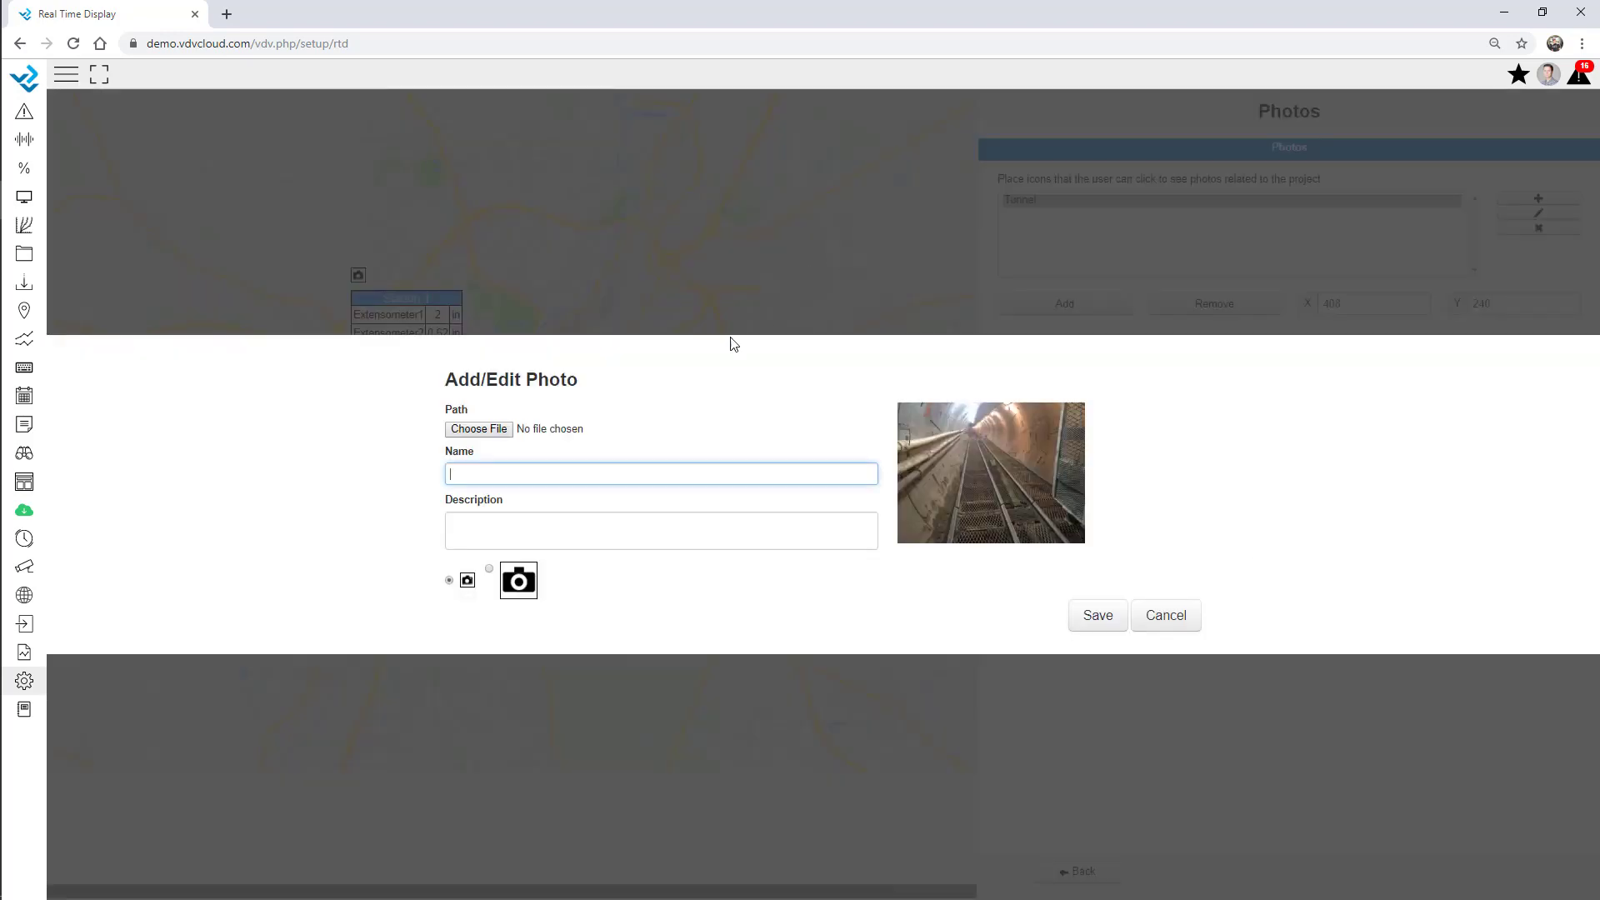
click(489, 429)
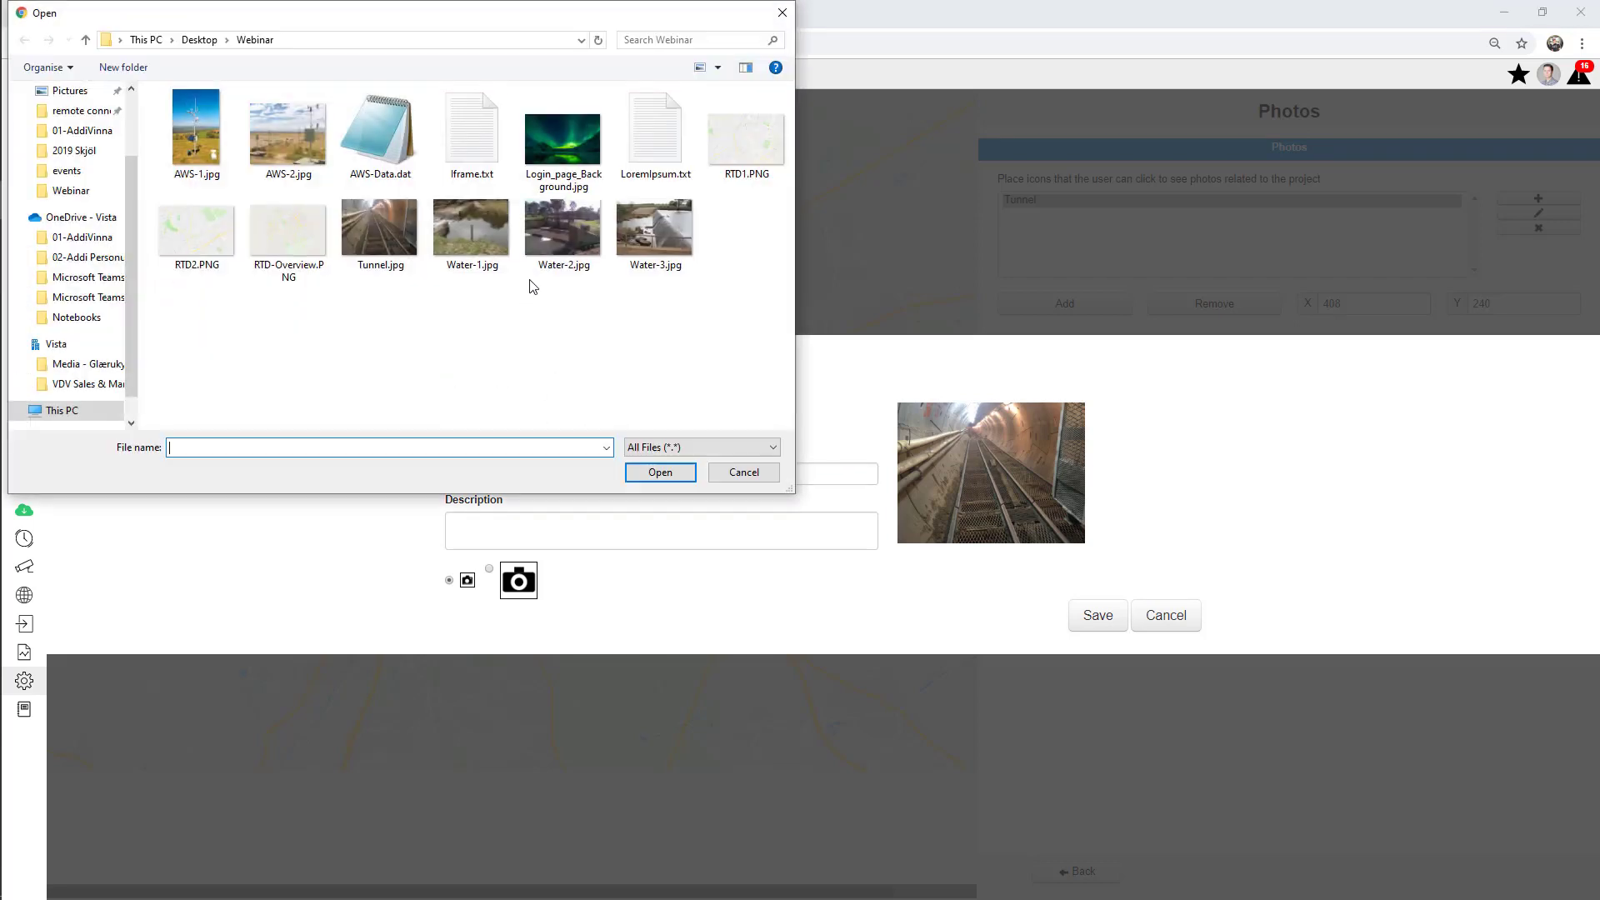
double_click(470, 236)
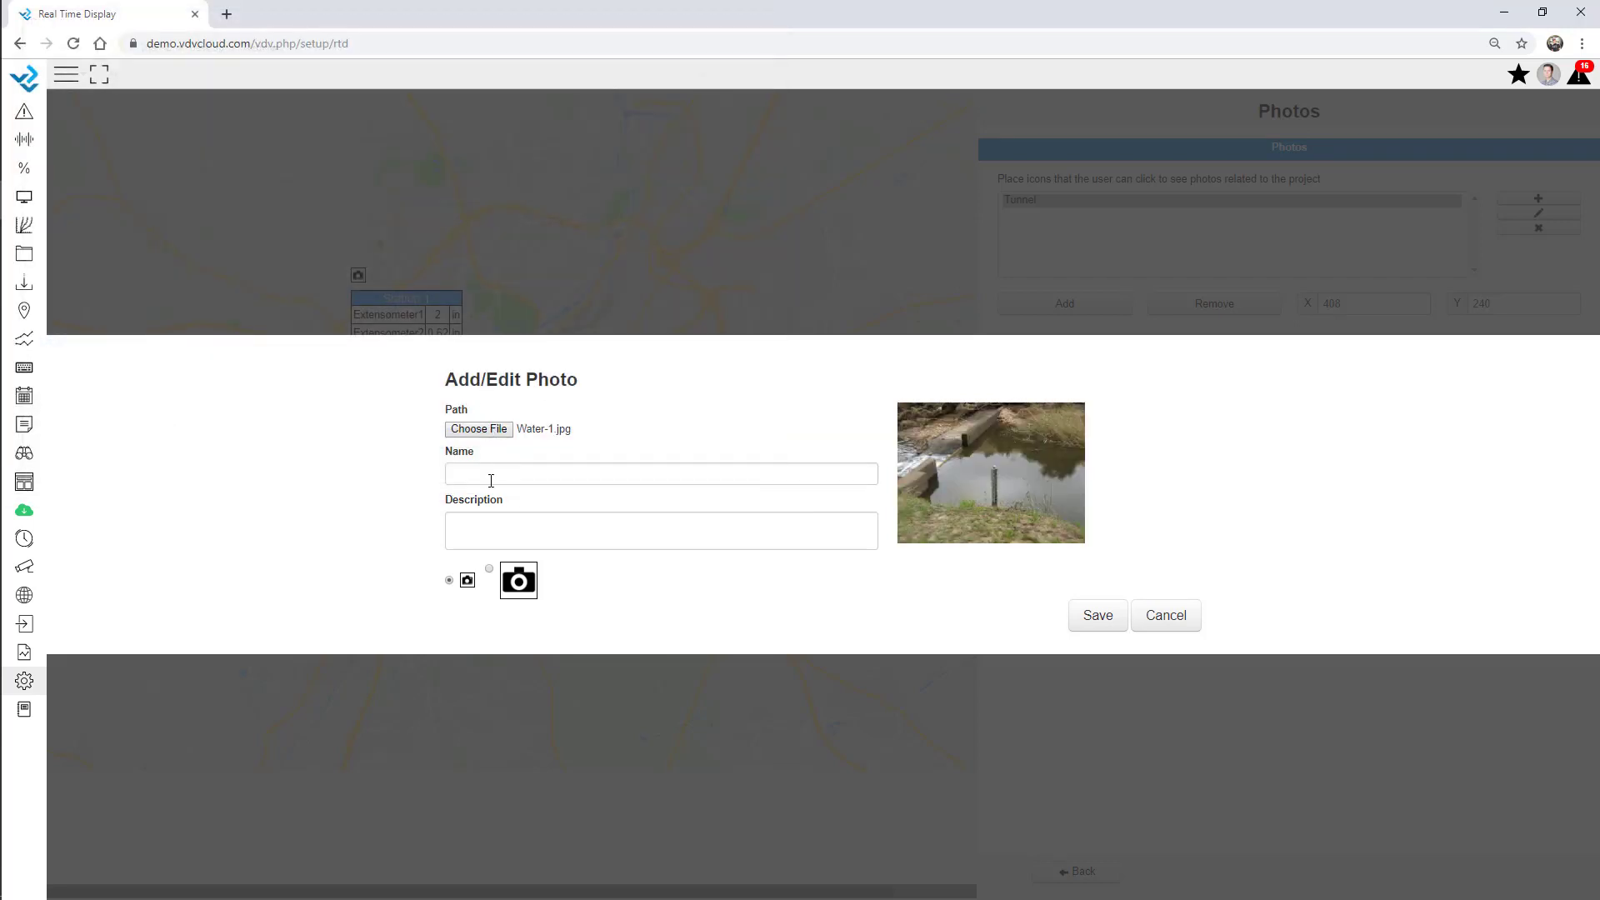
click(491, 476)
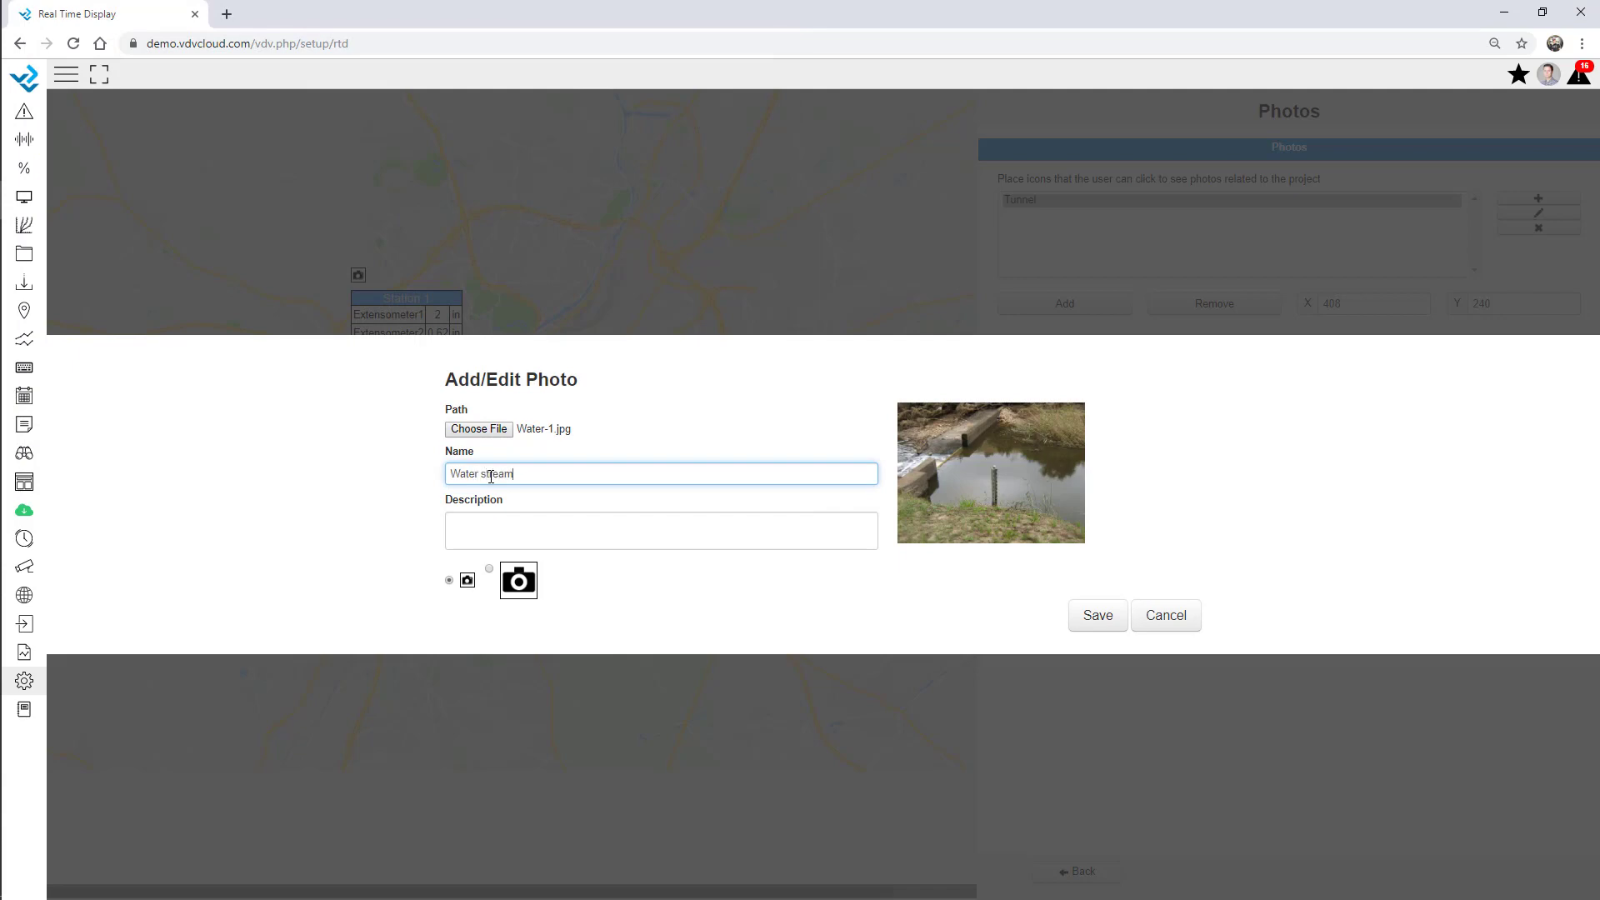
click(1098, 615)
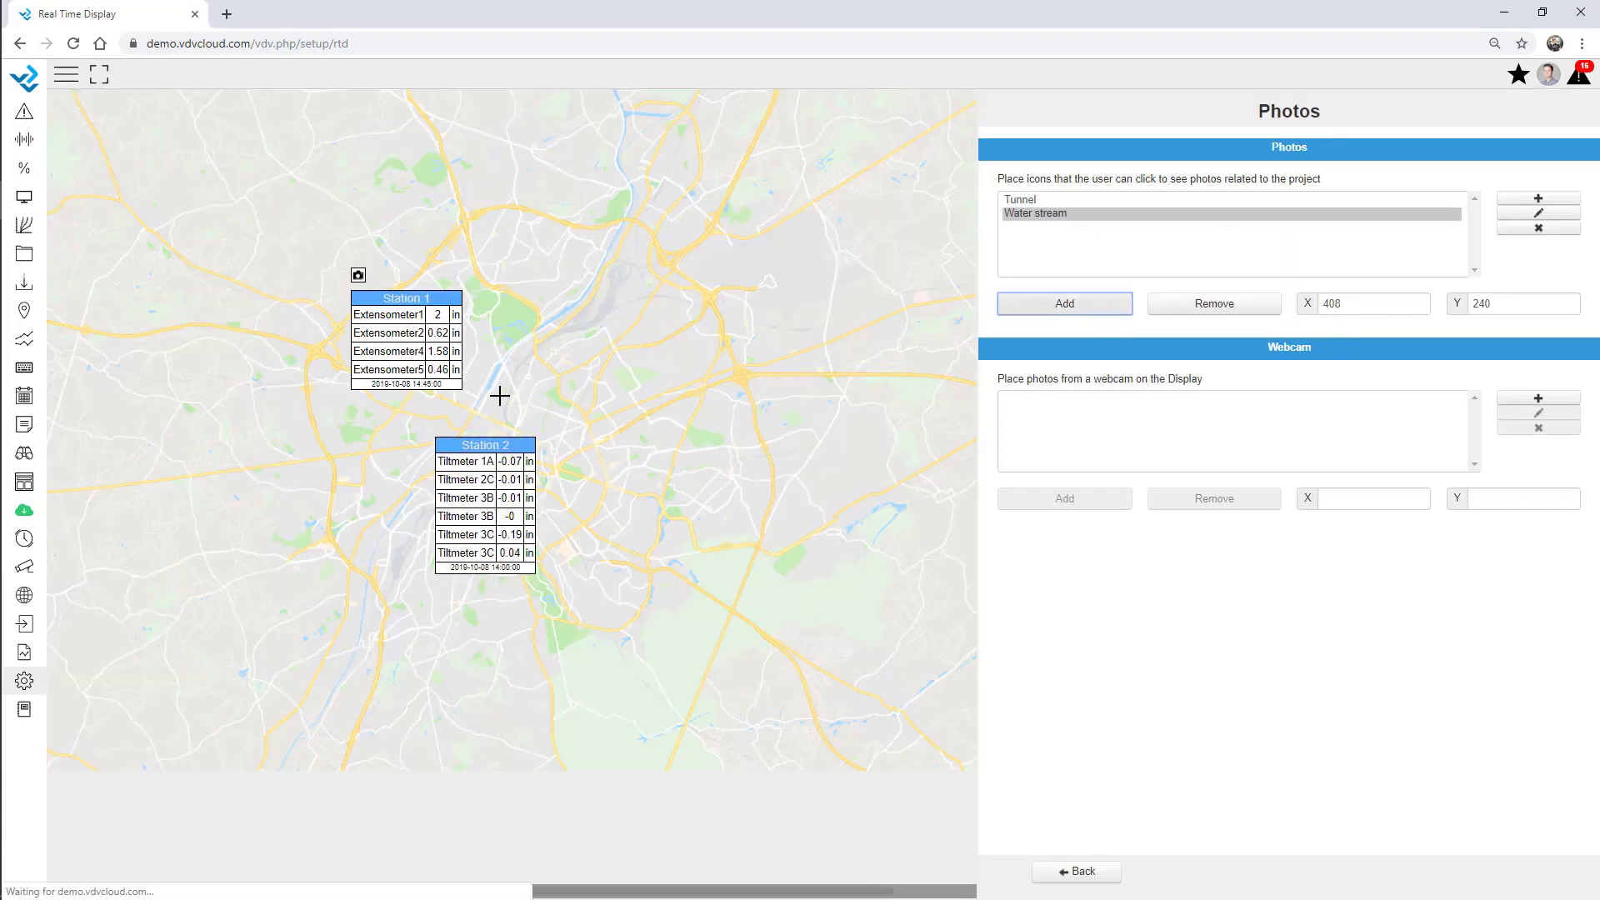
click(434, 418)
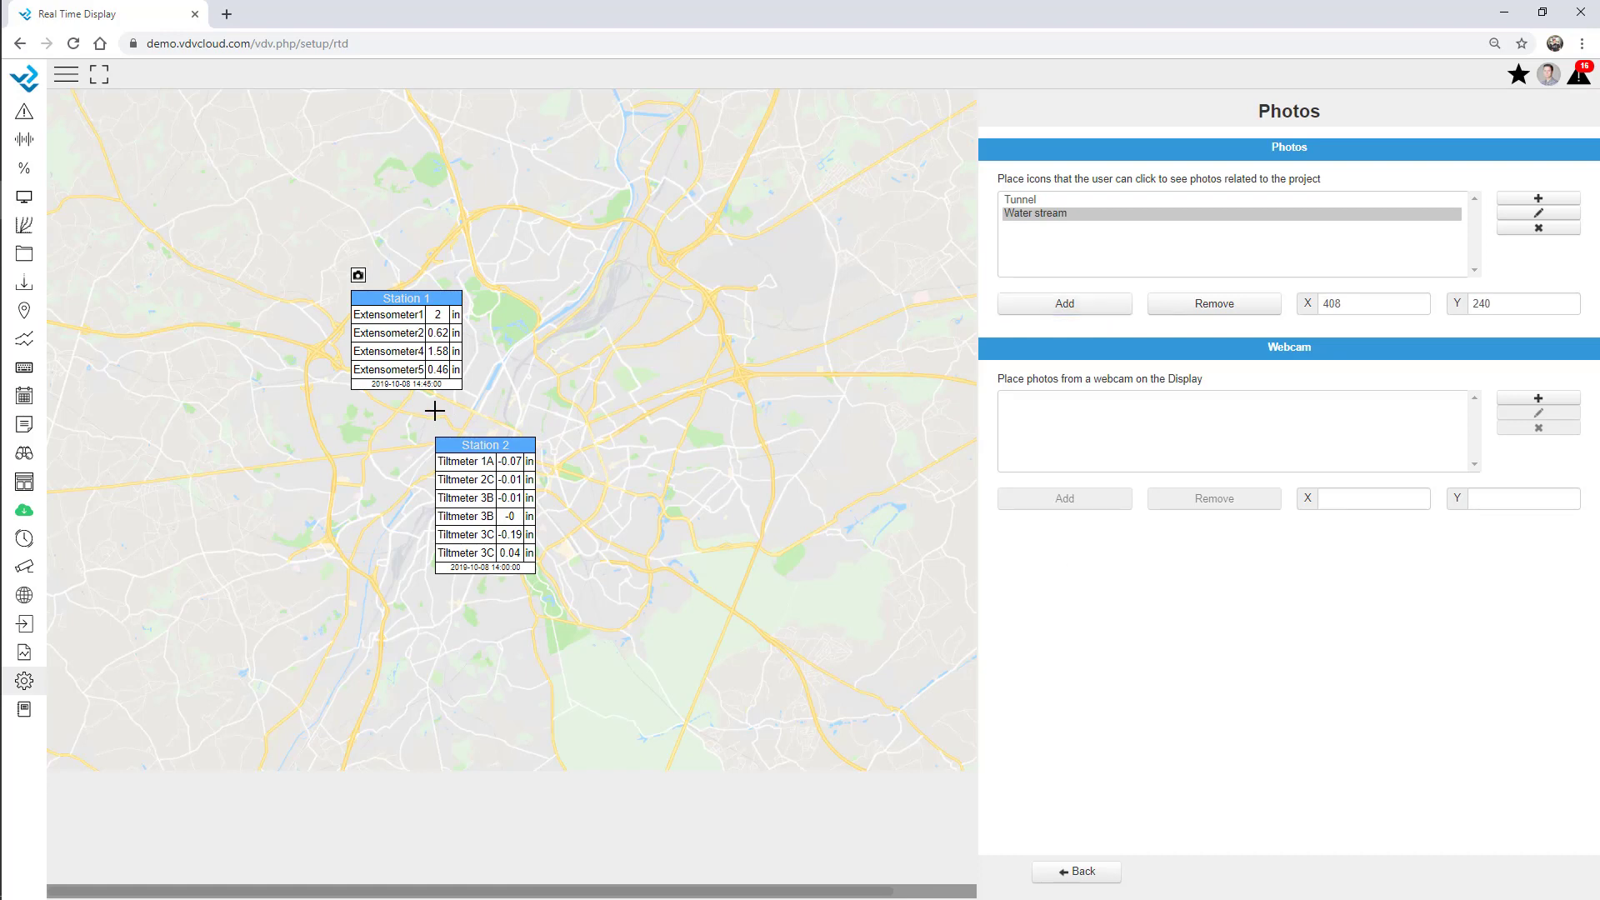
click(1080, 872)
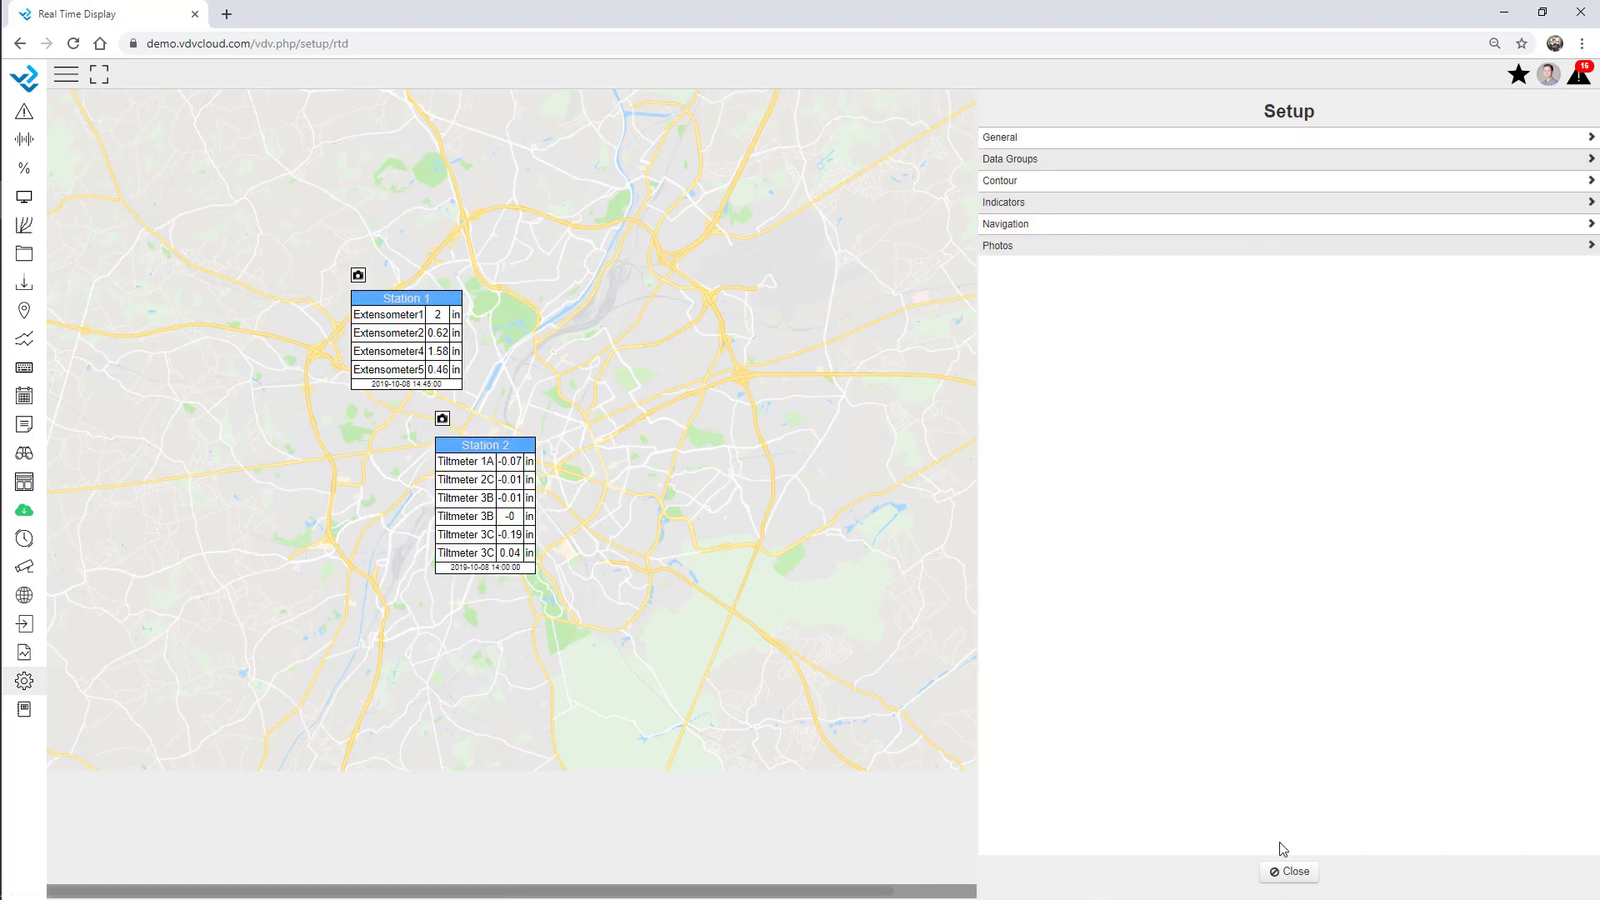
Close the display editor and open Webinar Overview from the list of displays.
click(1289, 870)
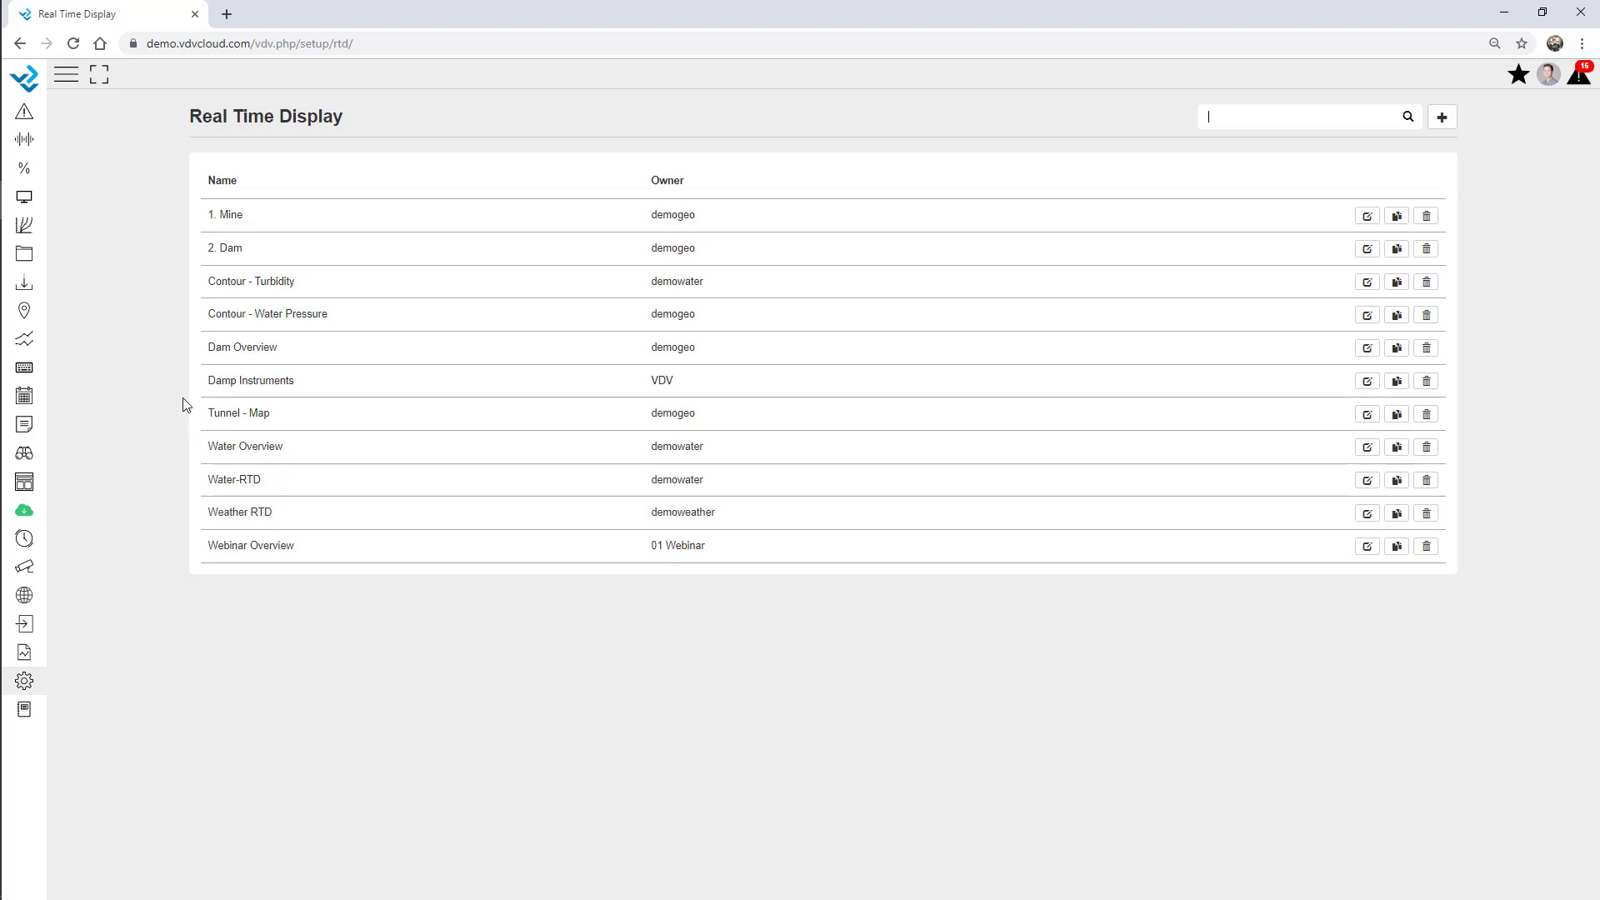
click(24, 484)
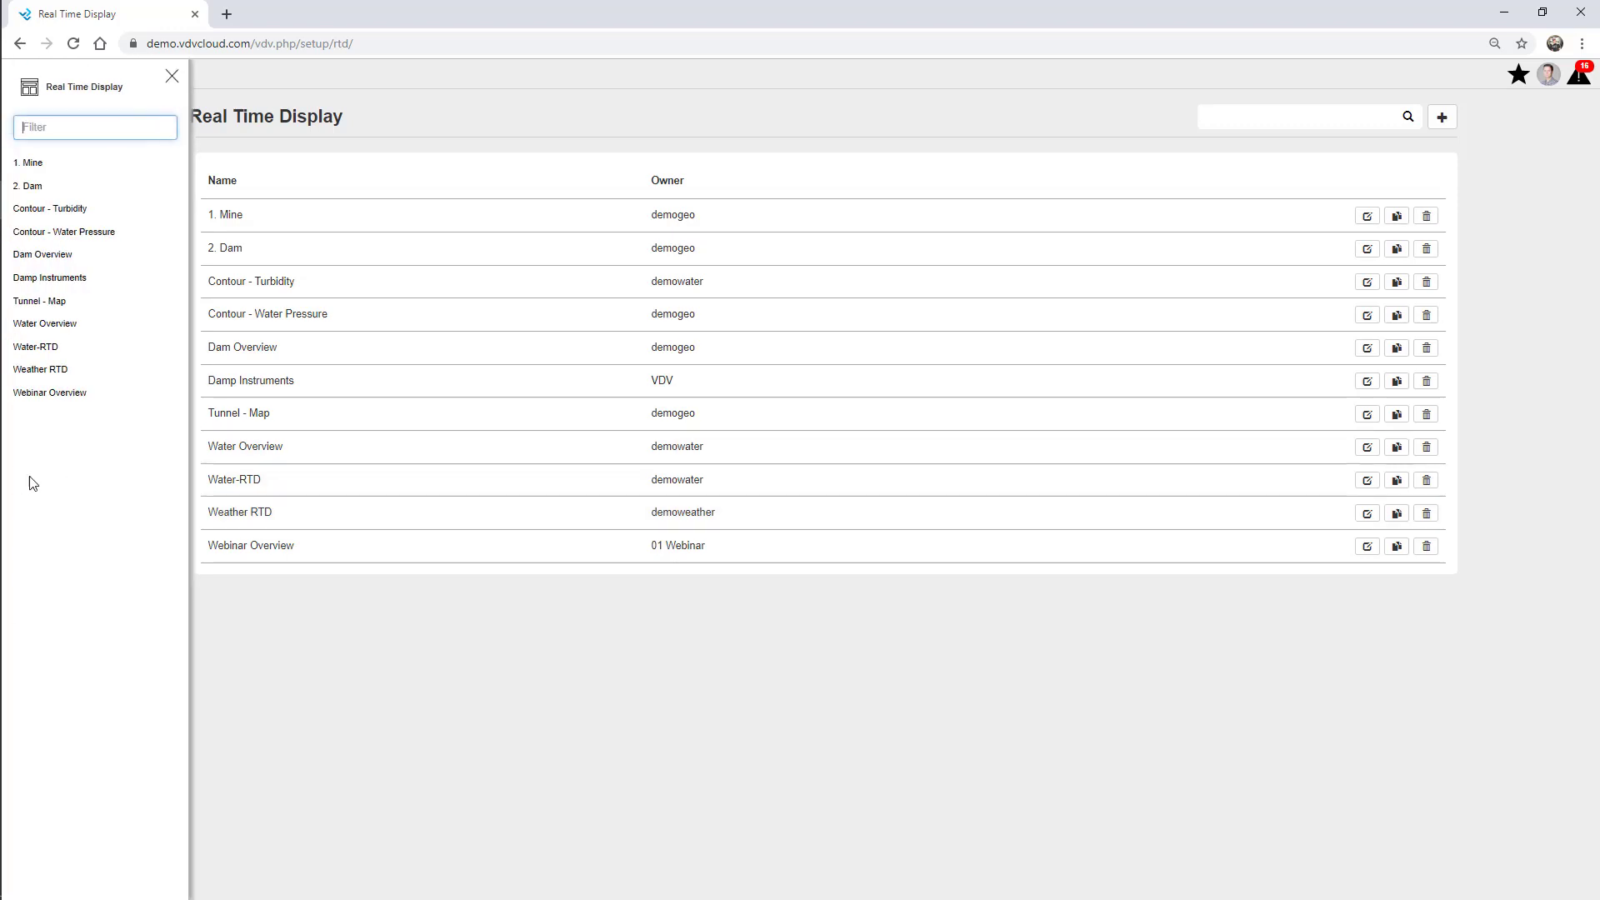
click(66, 401)
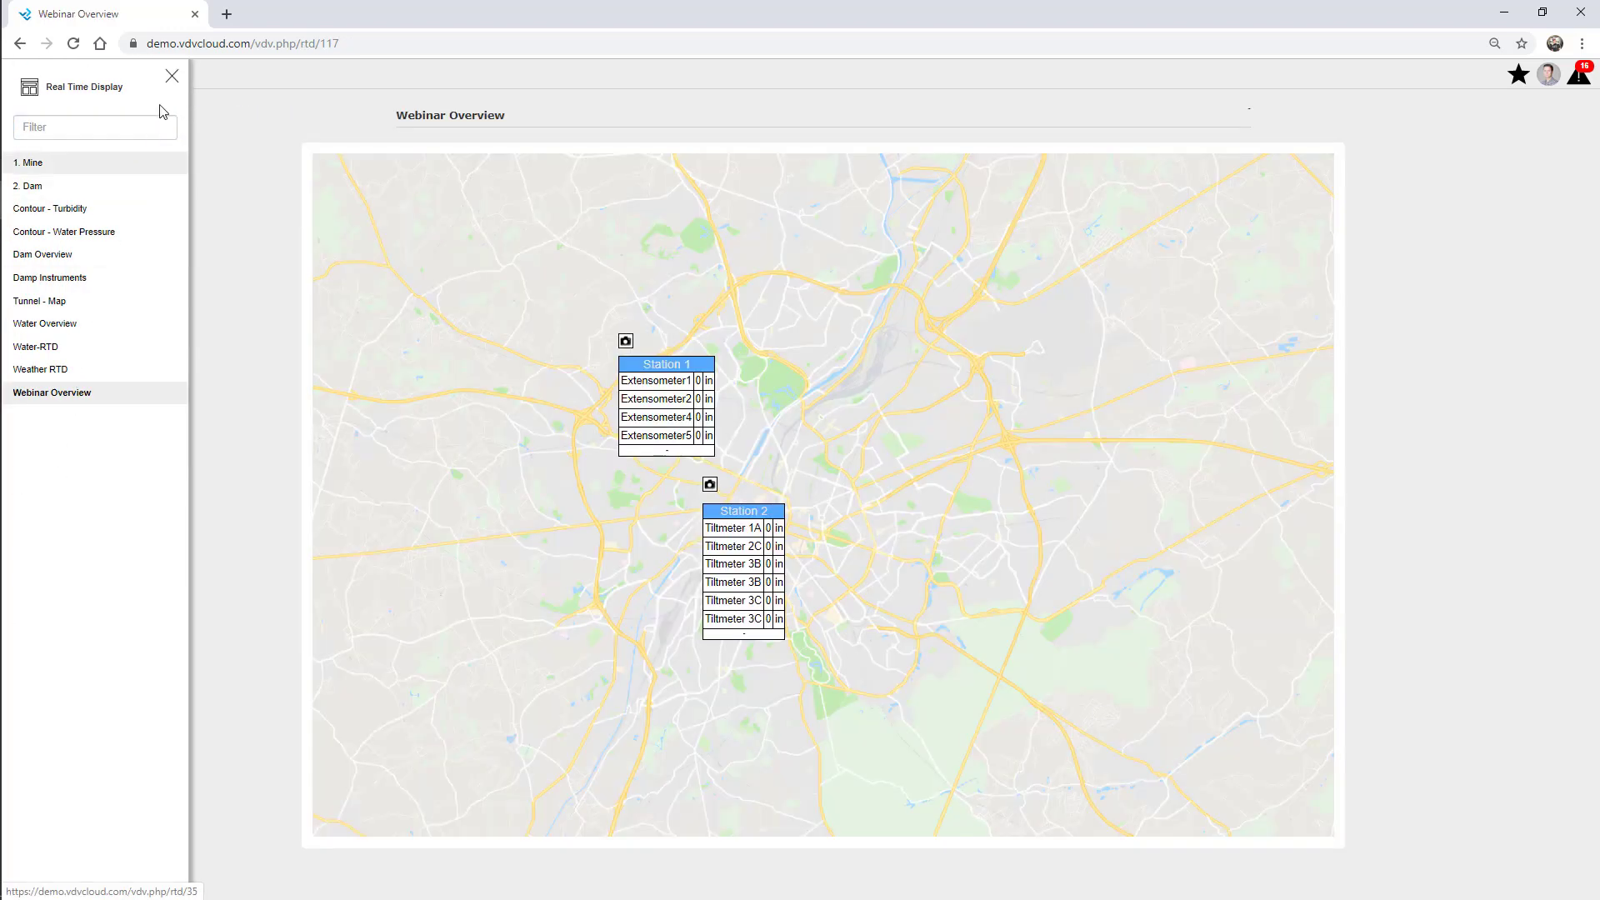
click(173, 76)
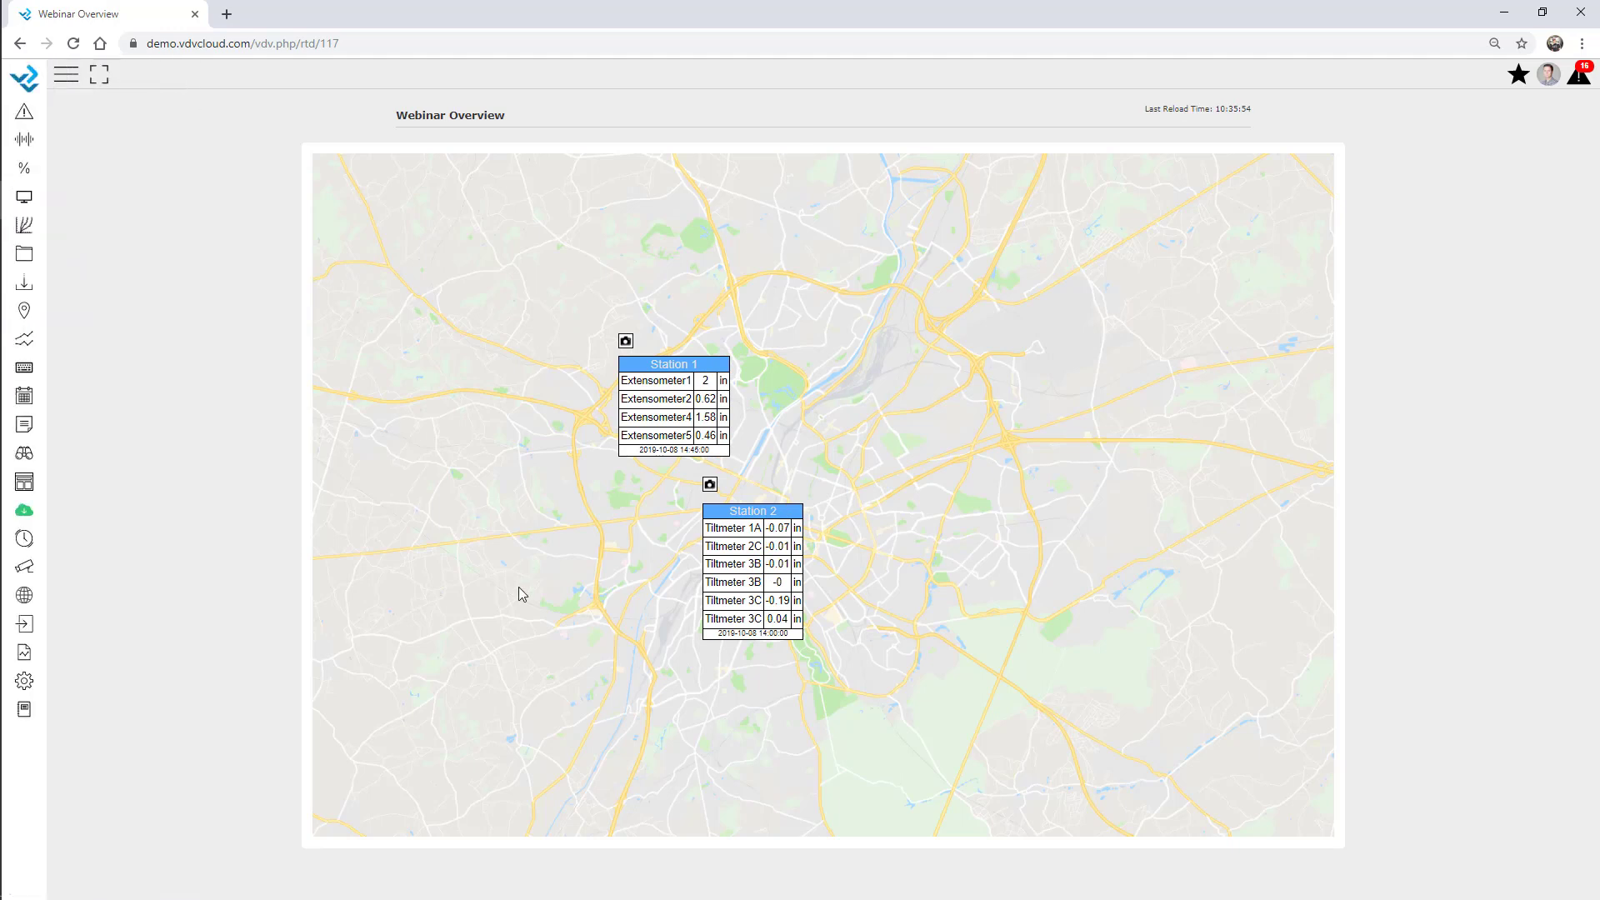
Show the Extensometer2 history graph for the last 7 days, then close it.
click(709, 404)
click(856, 127)
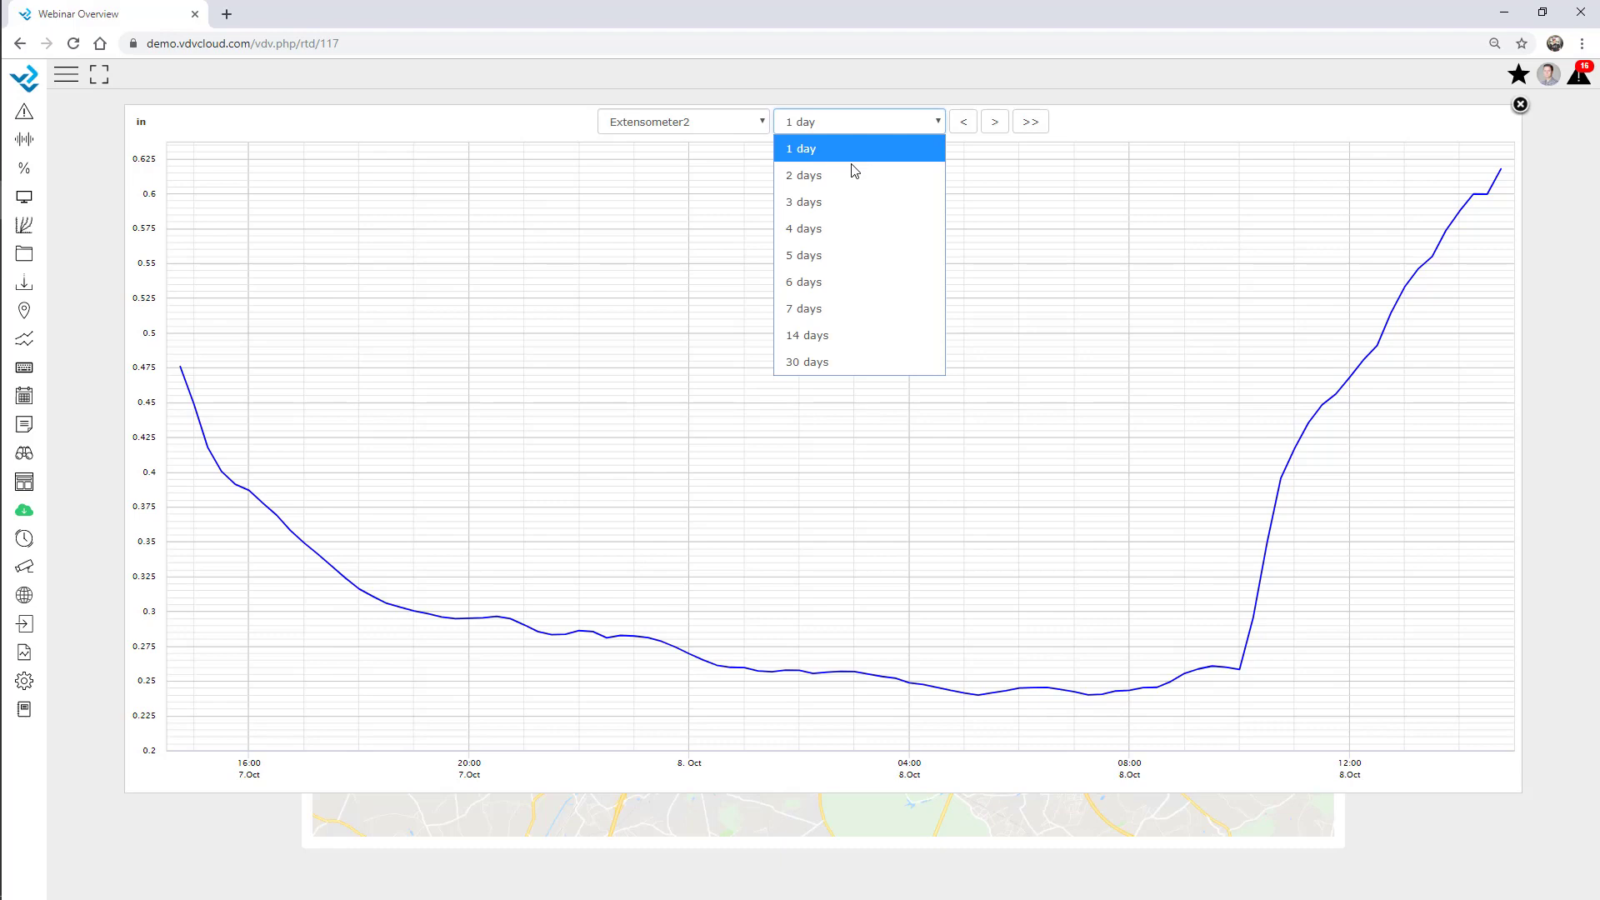
click(827, 305)
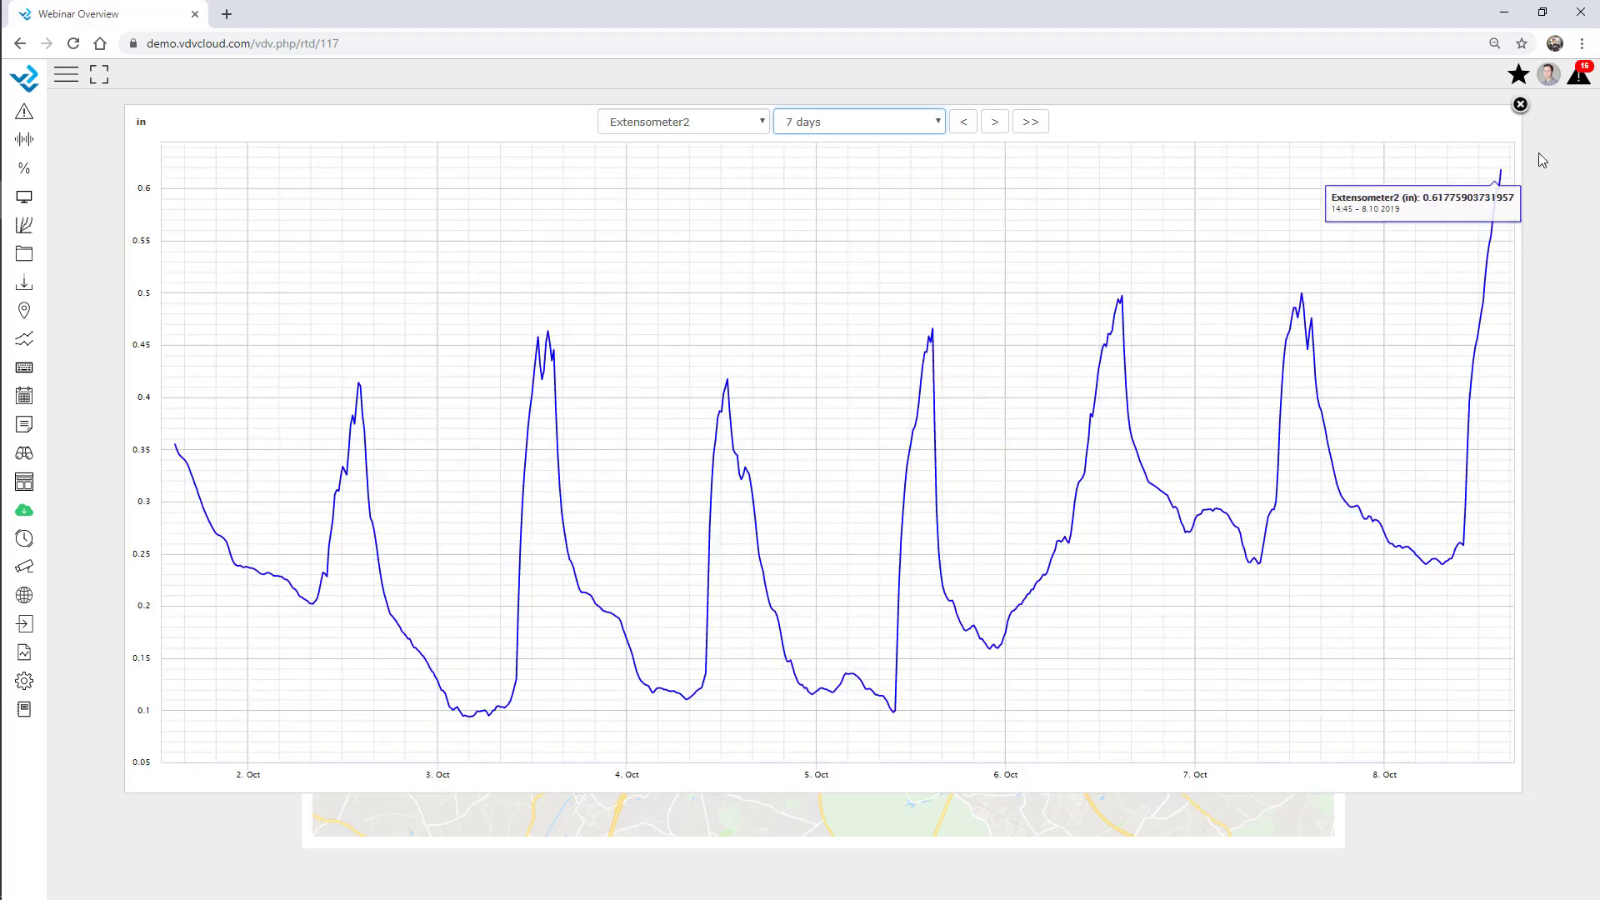
click(1520, 104)
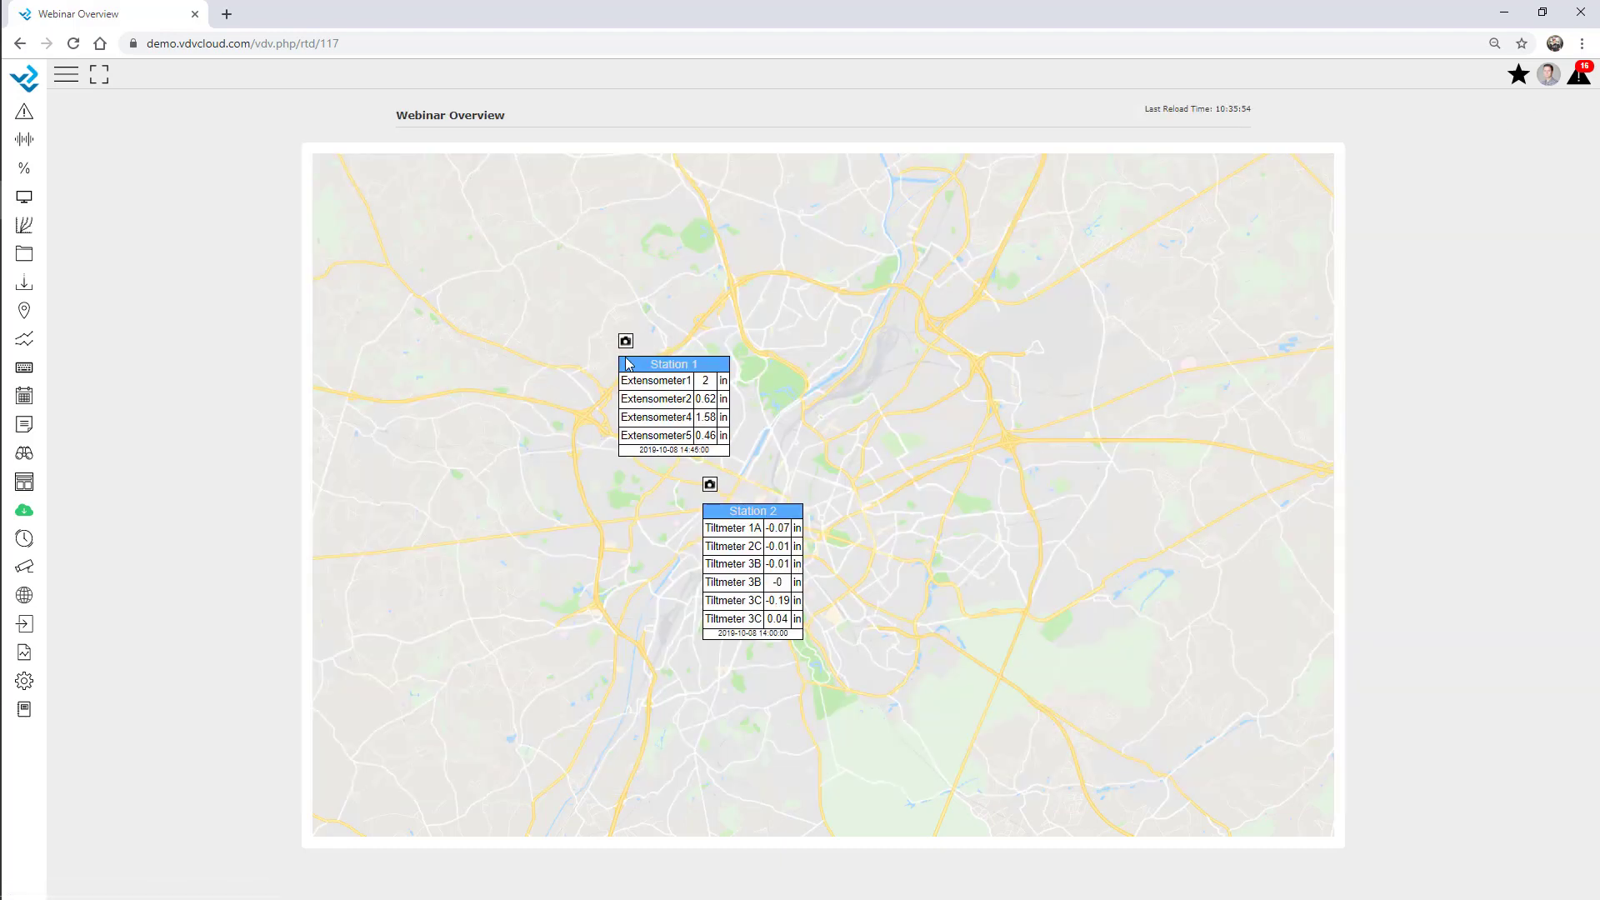
View Station 1's tunnel photo, close it, and bring up the setup pages list.
click(626, 341)
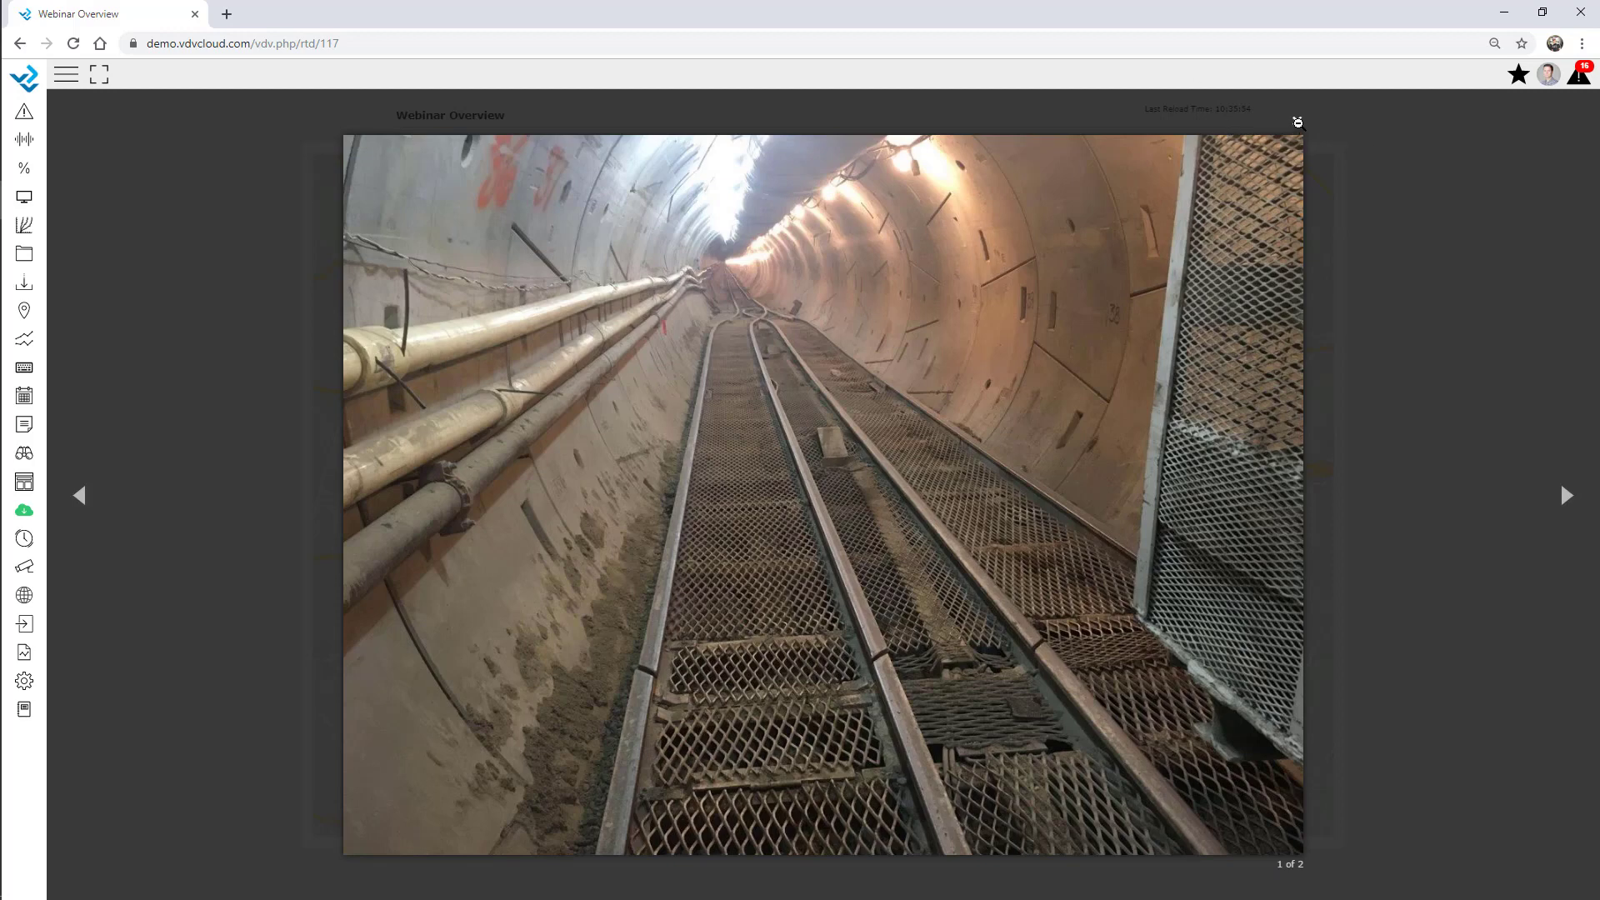
click(1298, 123)
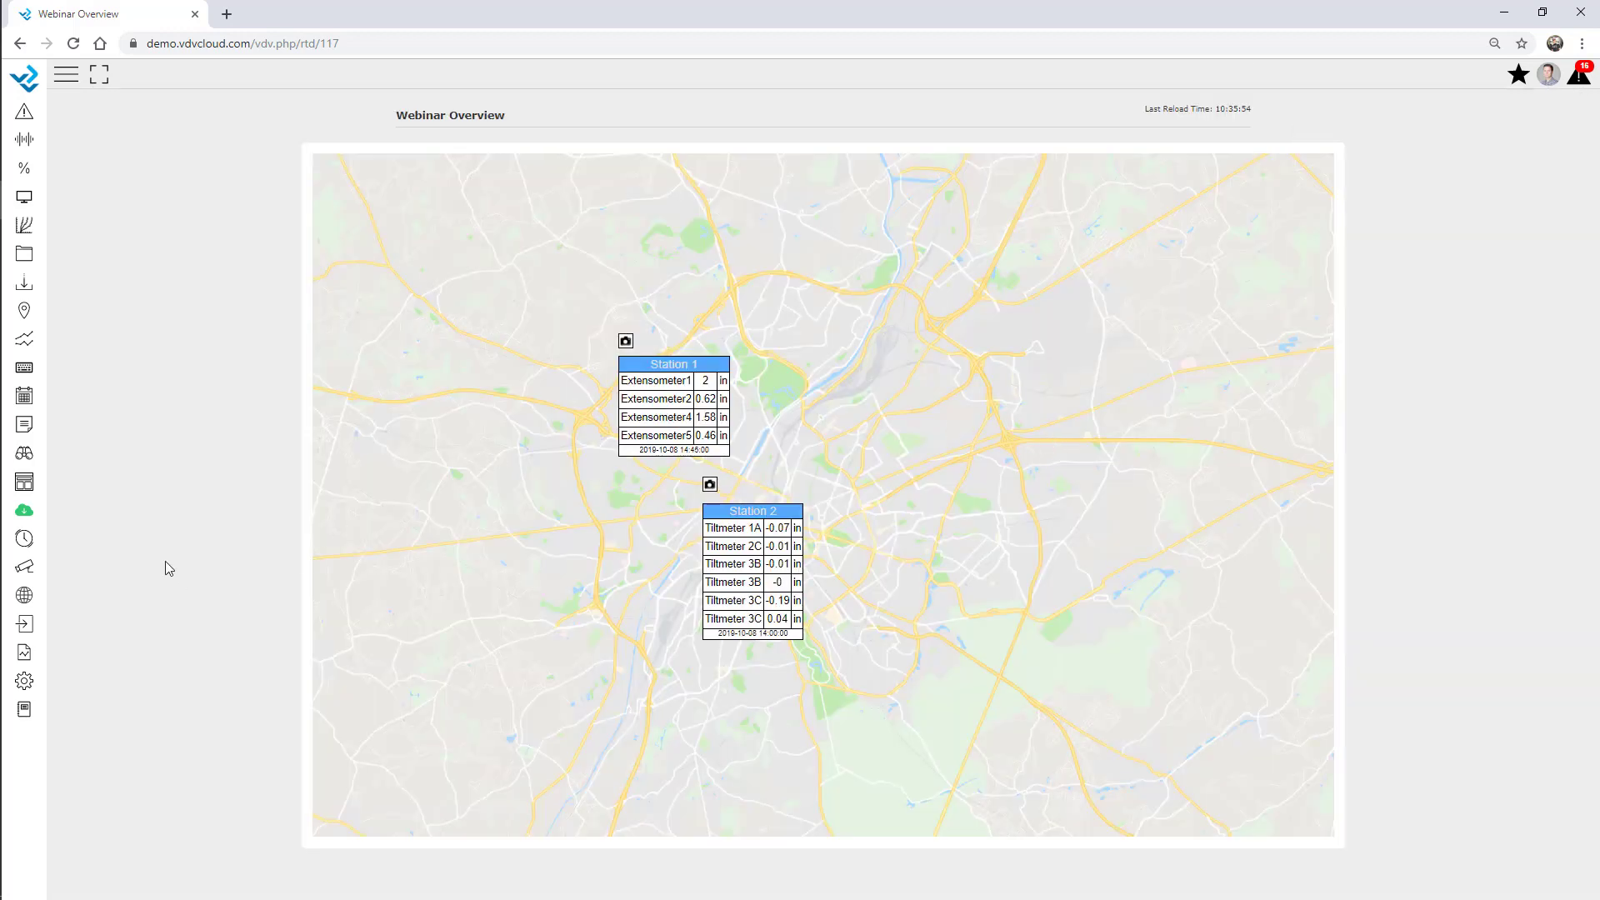
click(25, 681)
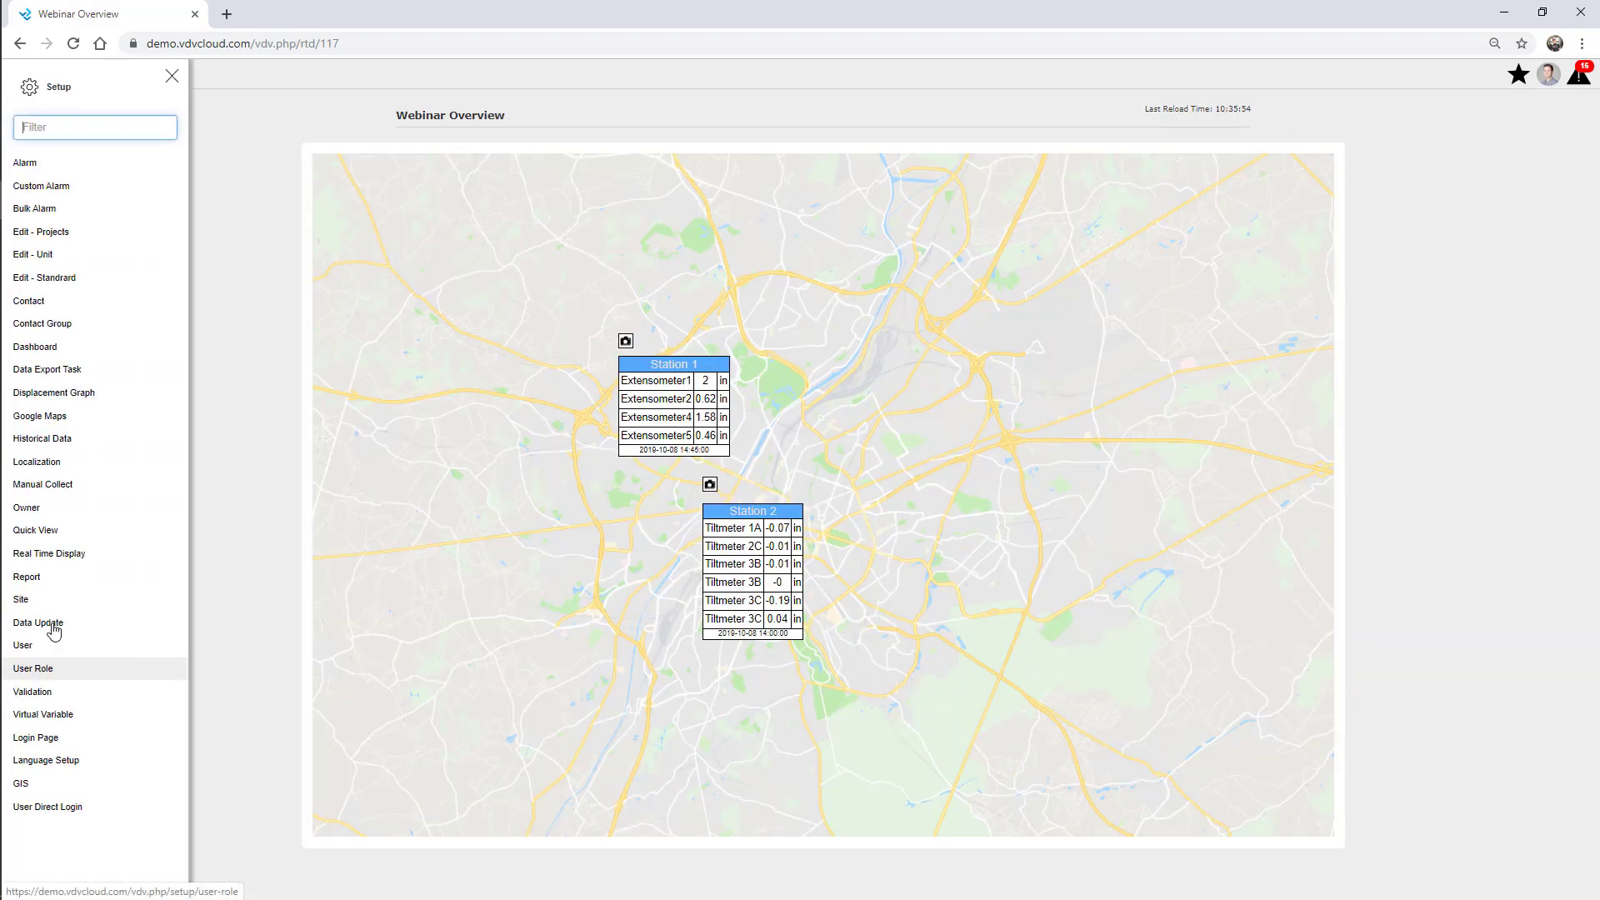
Edit Webinar Overview's General settings and tick Display: Alarm Status under Options.
click(73, 558)
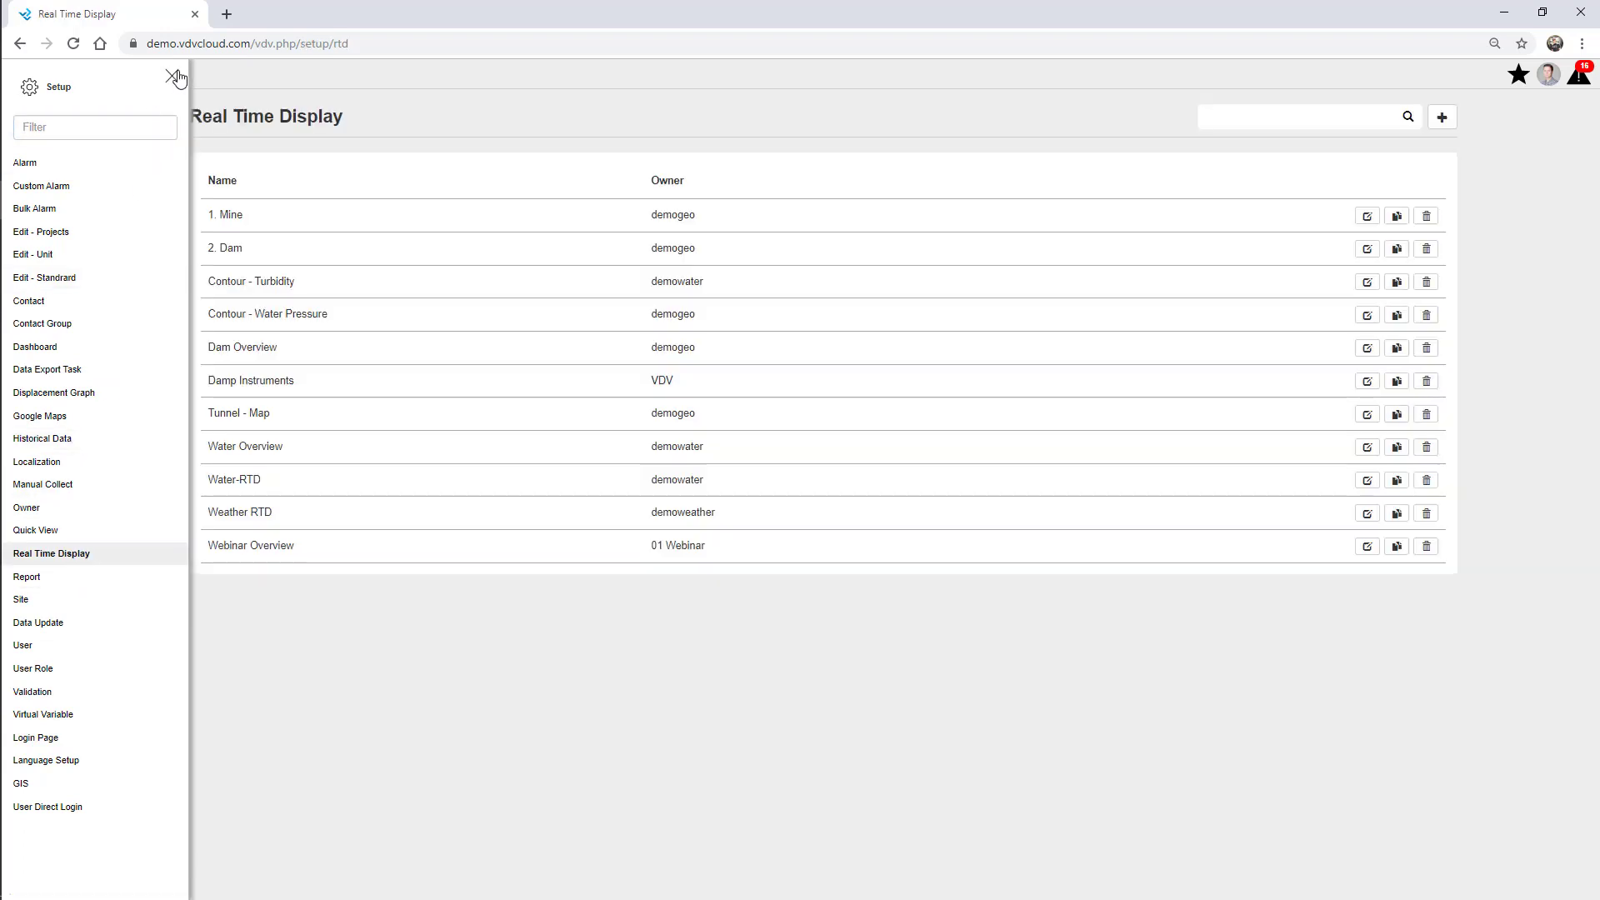
click(172, 76)
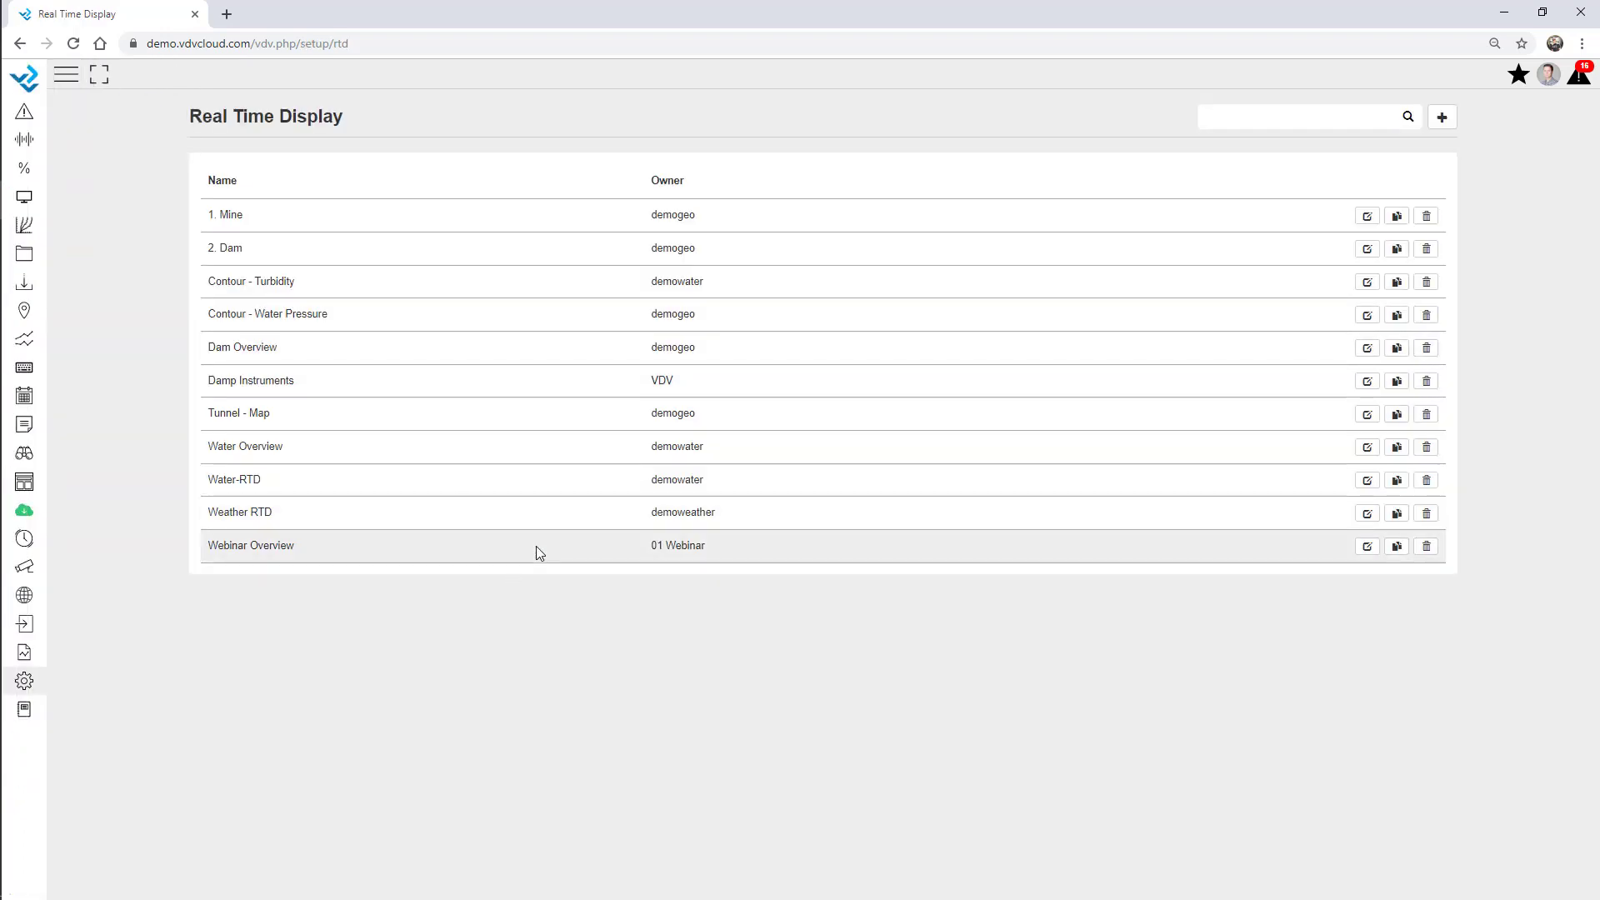
click(1367, 547)
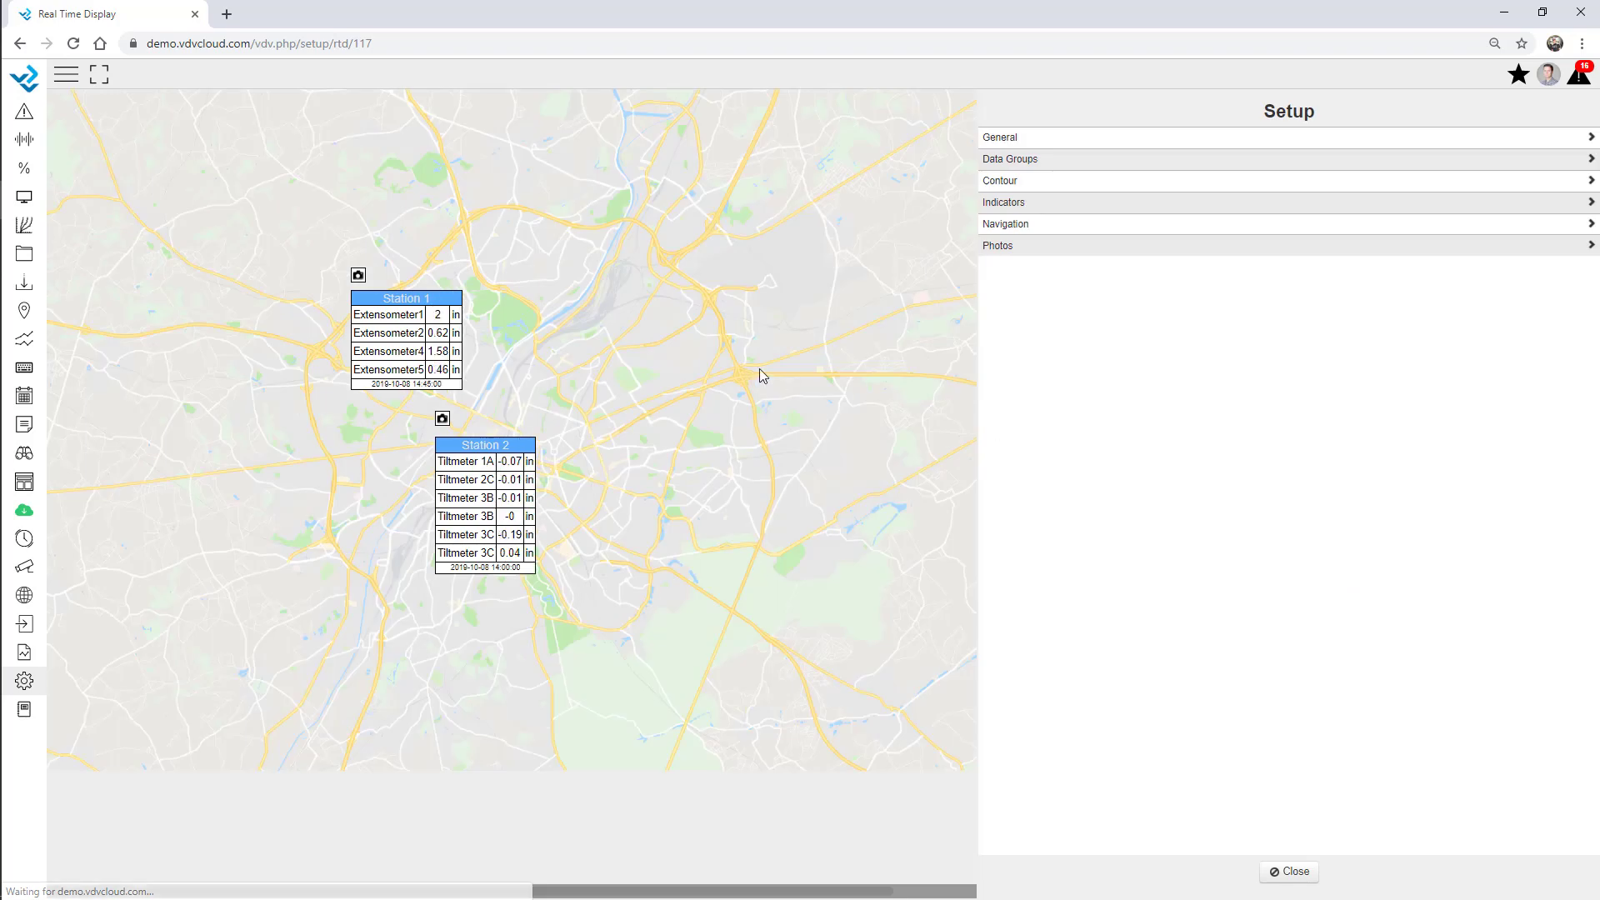
click(1020, 143)
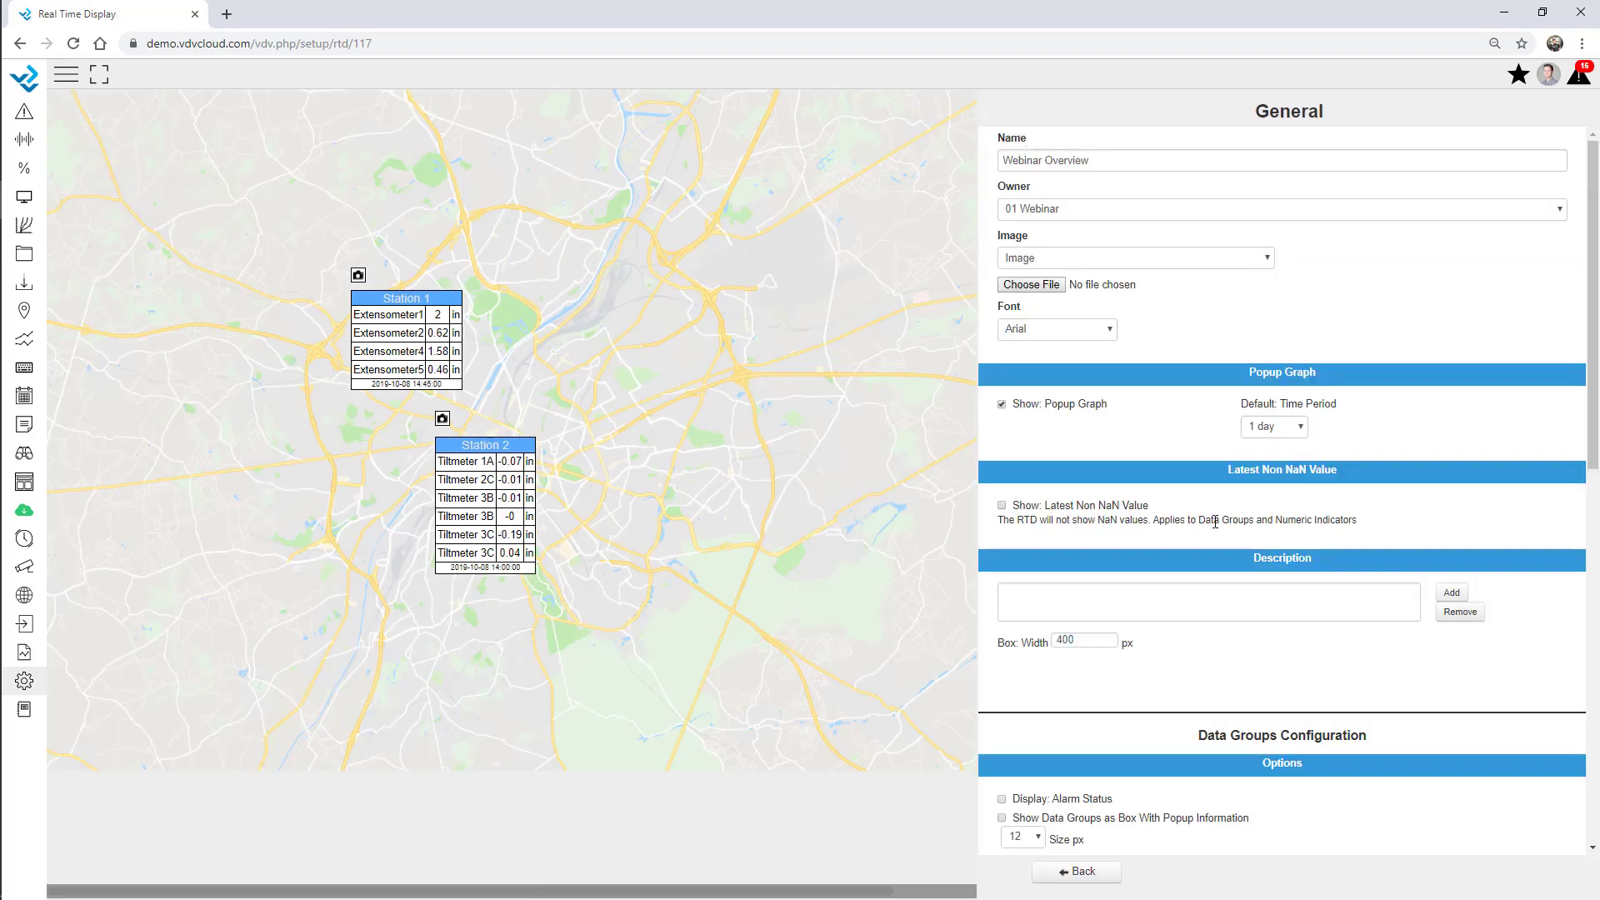
scroll(1229, 599, down, 4)
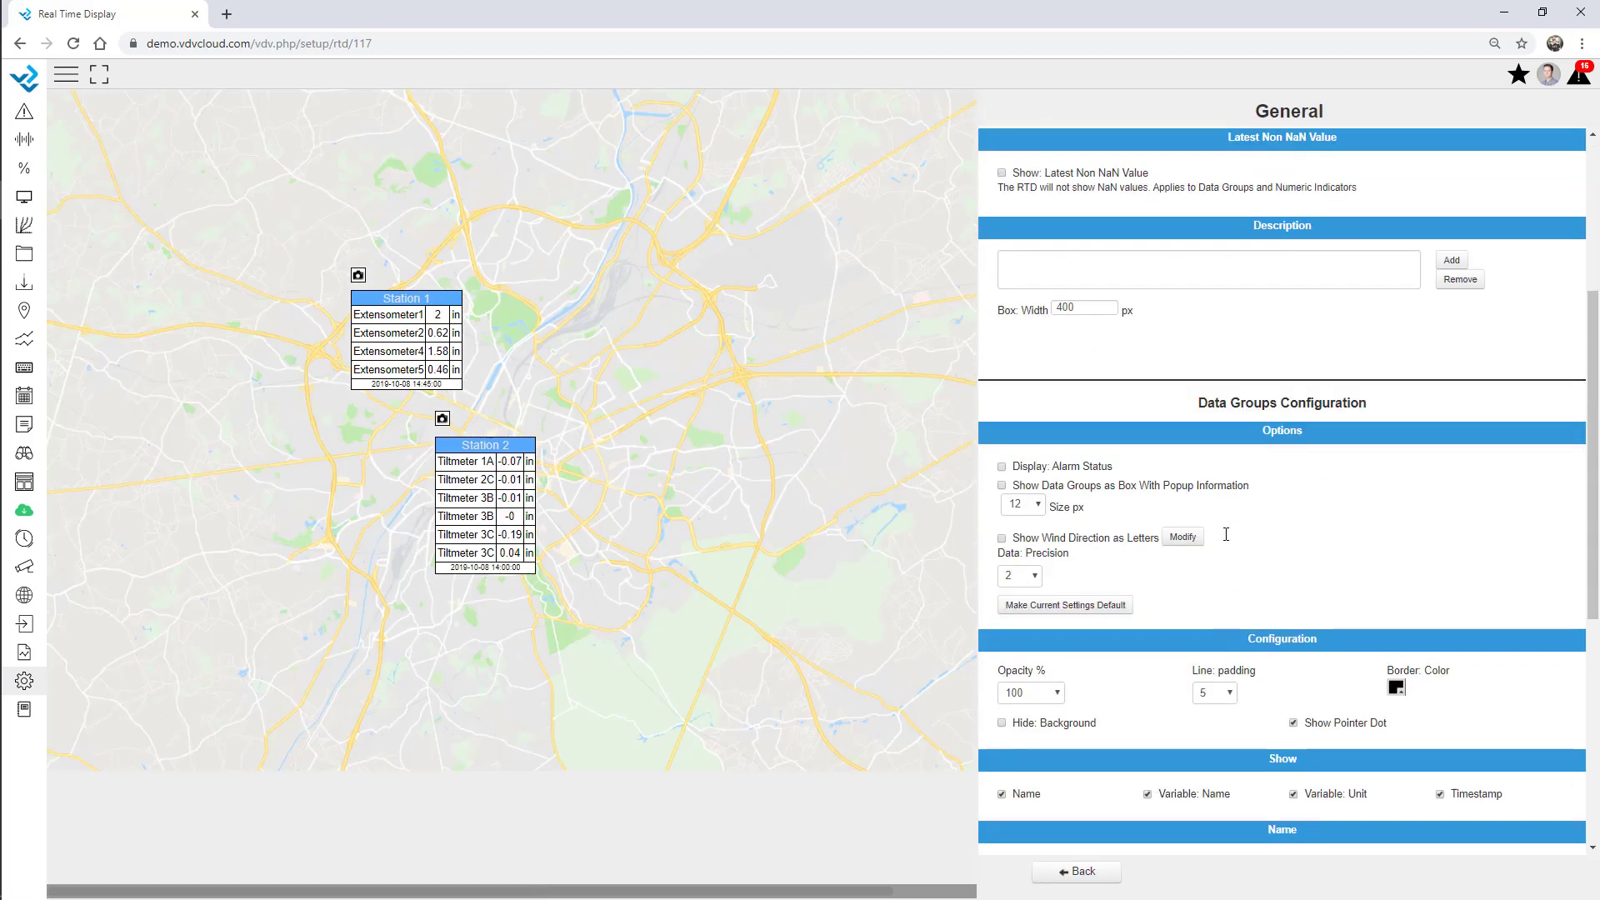
click(1003, 467)
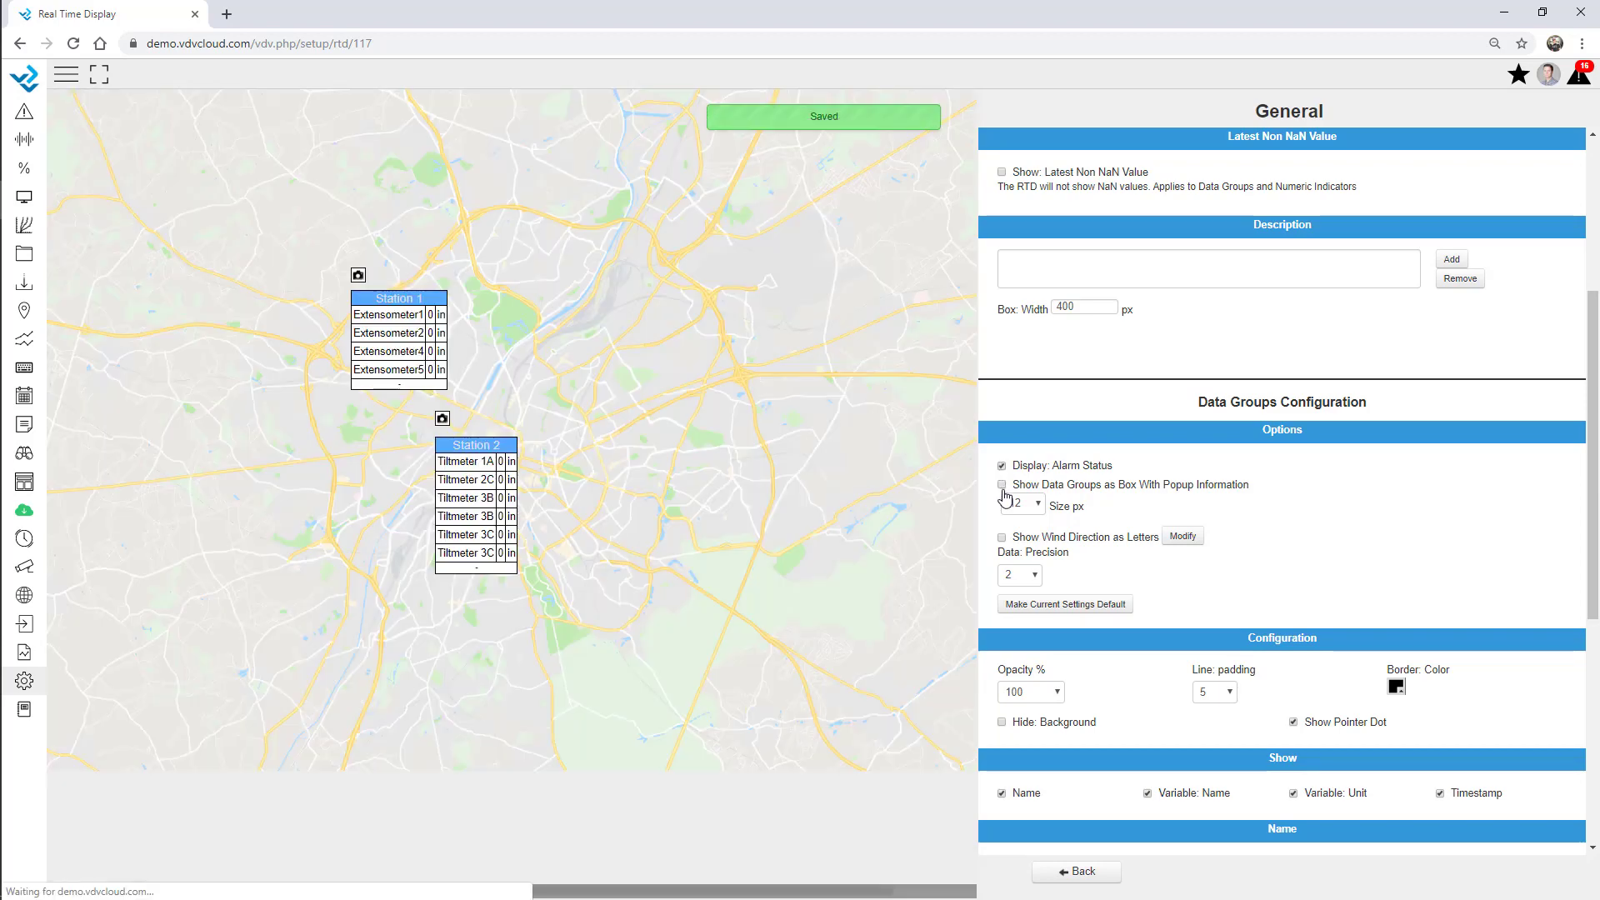
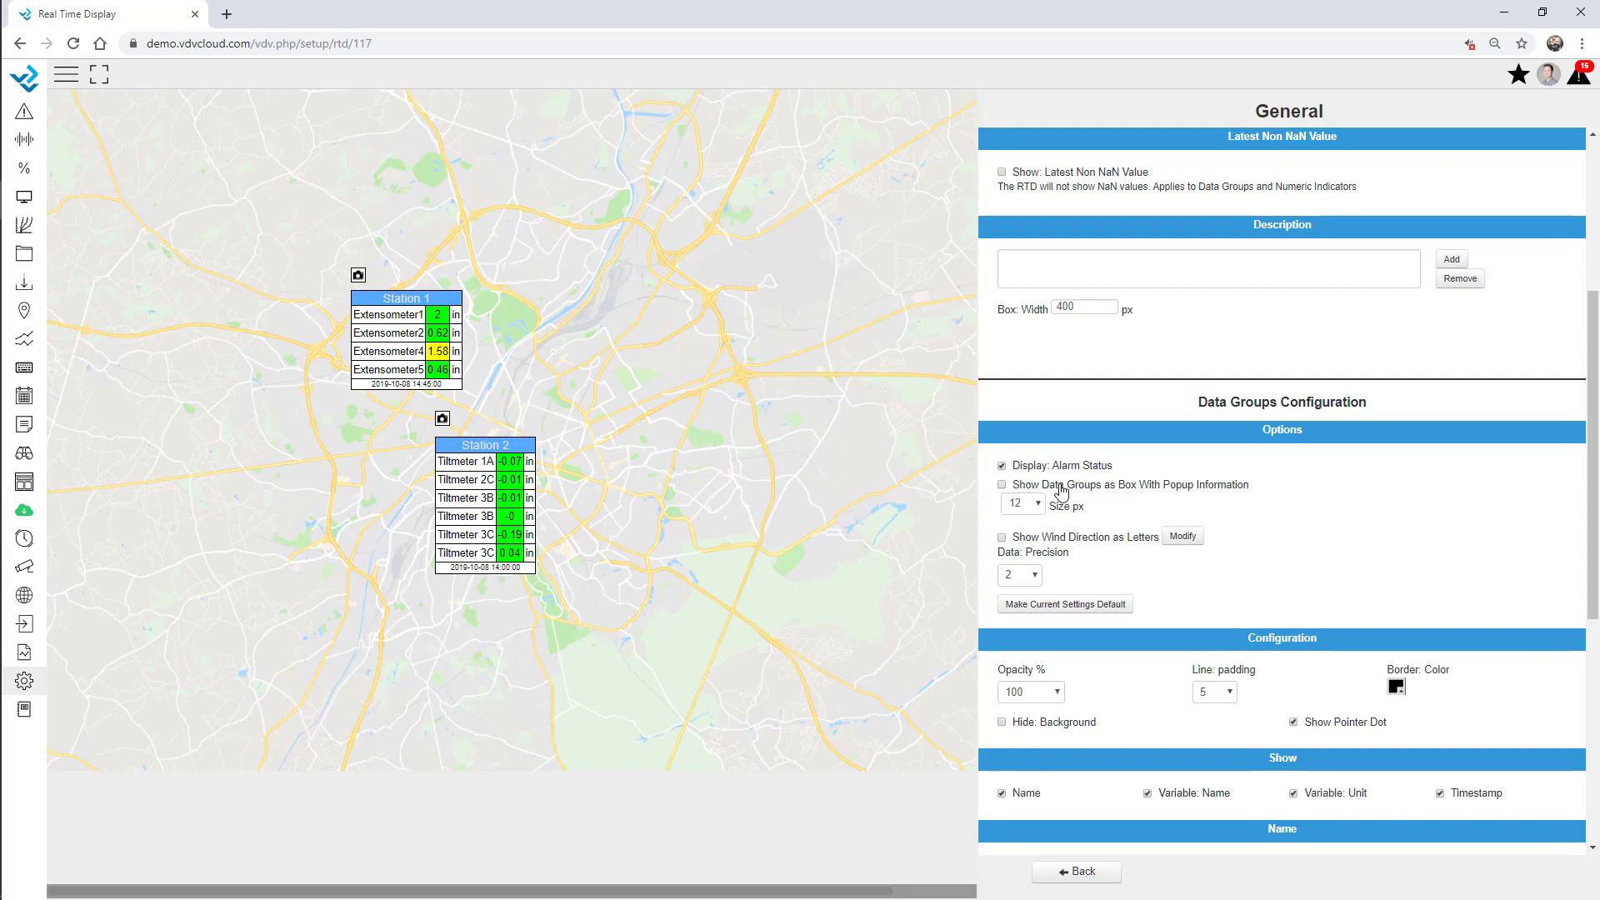
Try 20 px popup boxes for the data groups, then revert to full station tables.
click(1061, 491)
click(1039, 504)
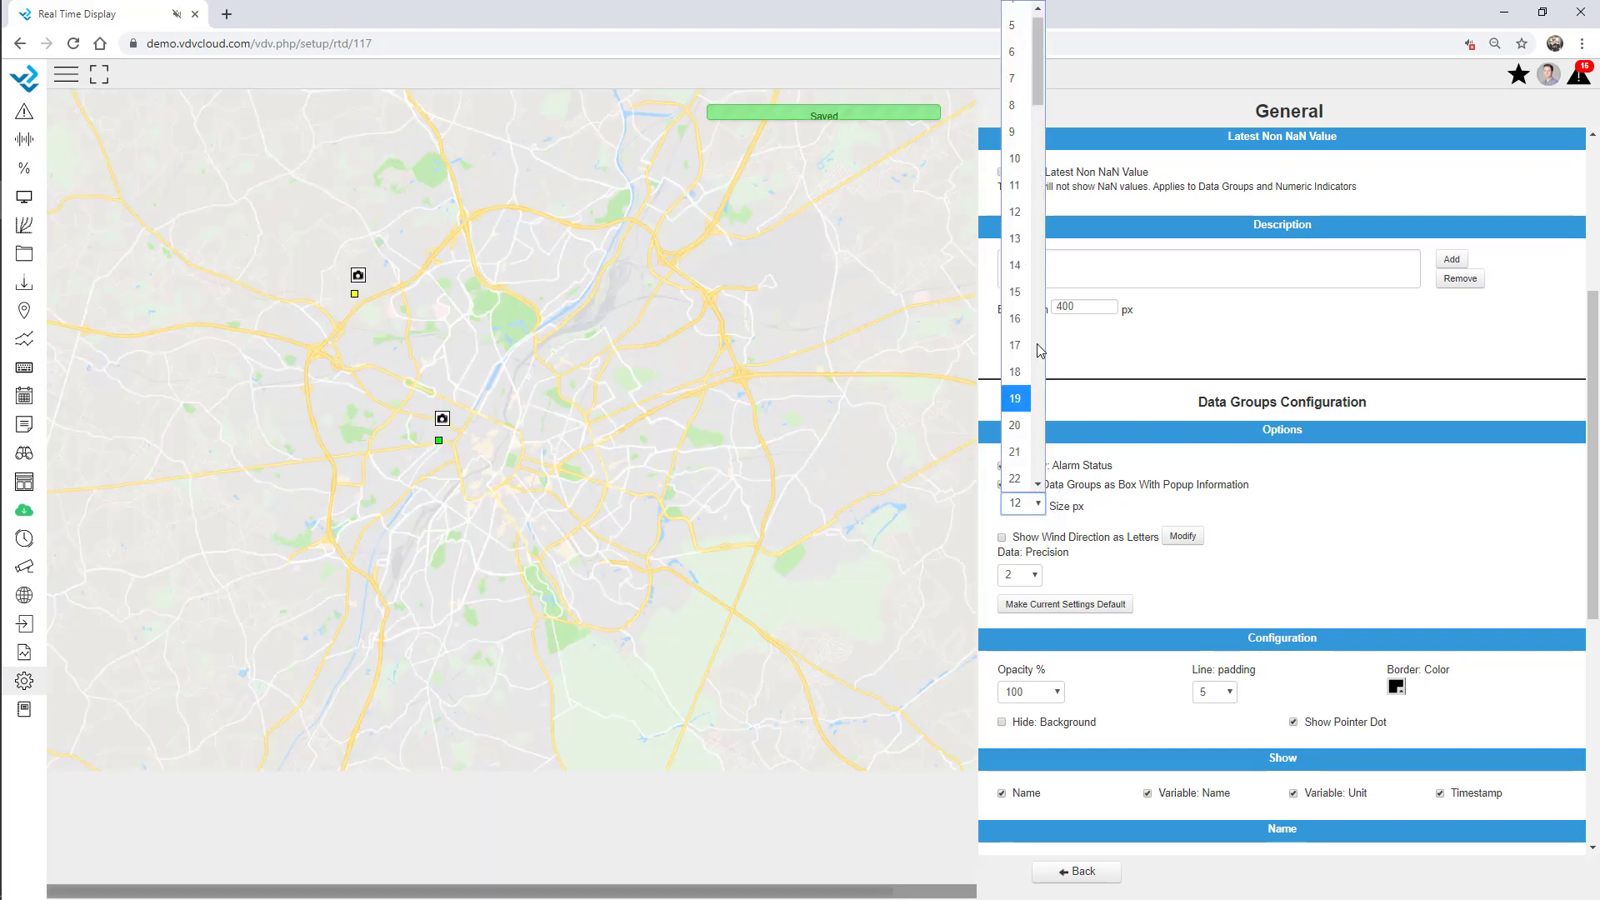
click(1024, 425)
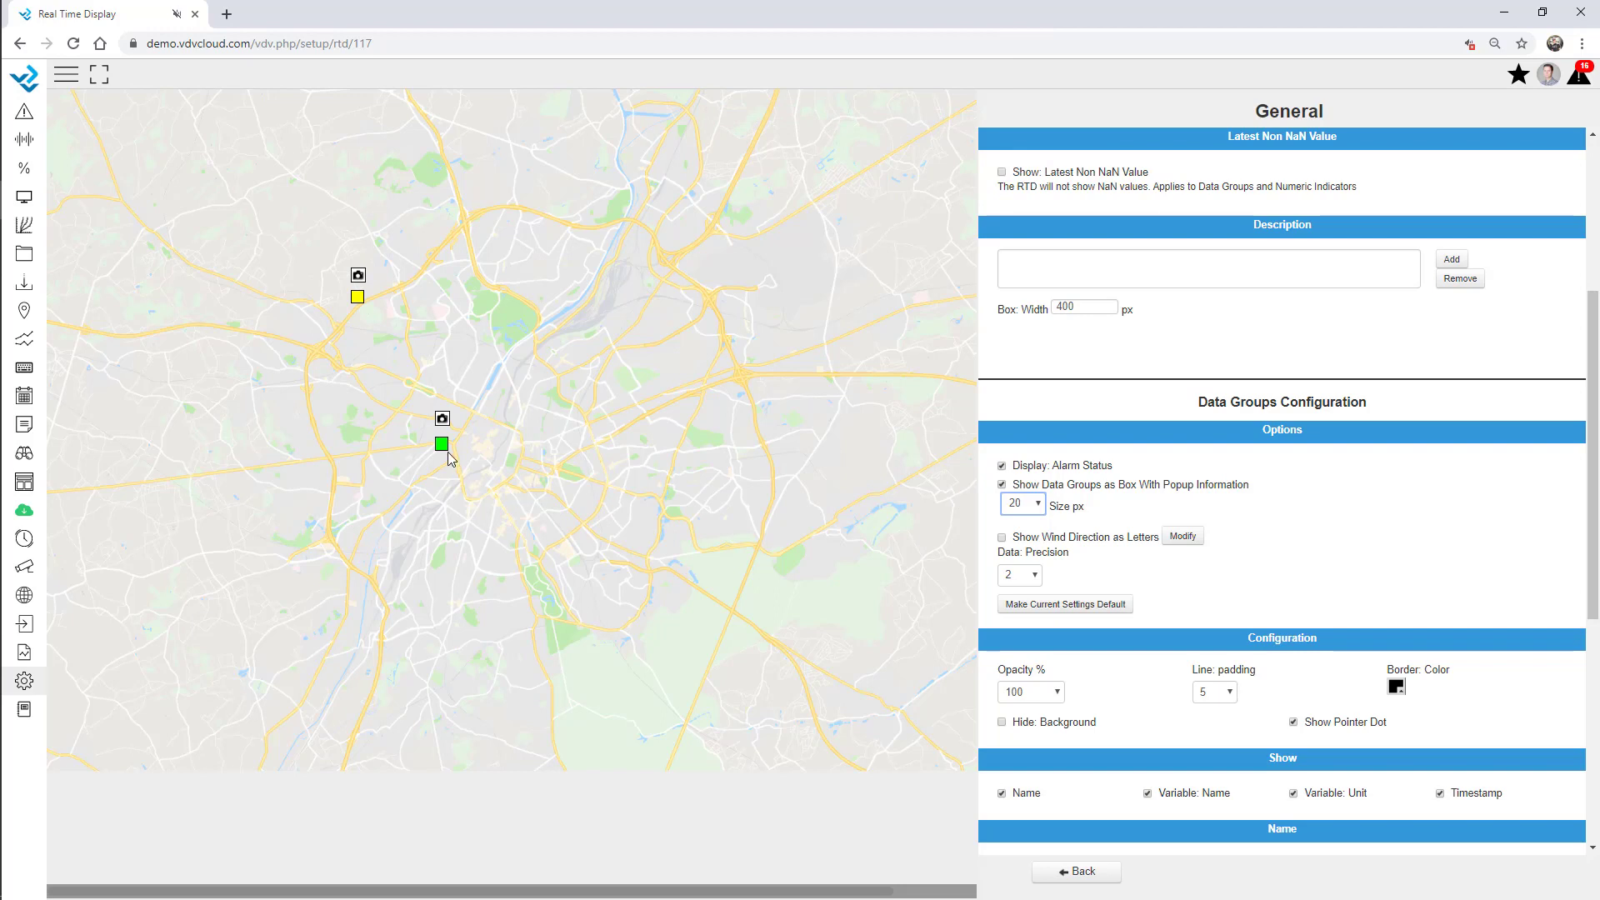
mouse_move(443, 447)
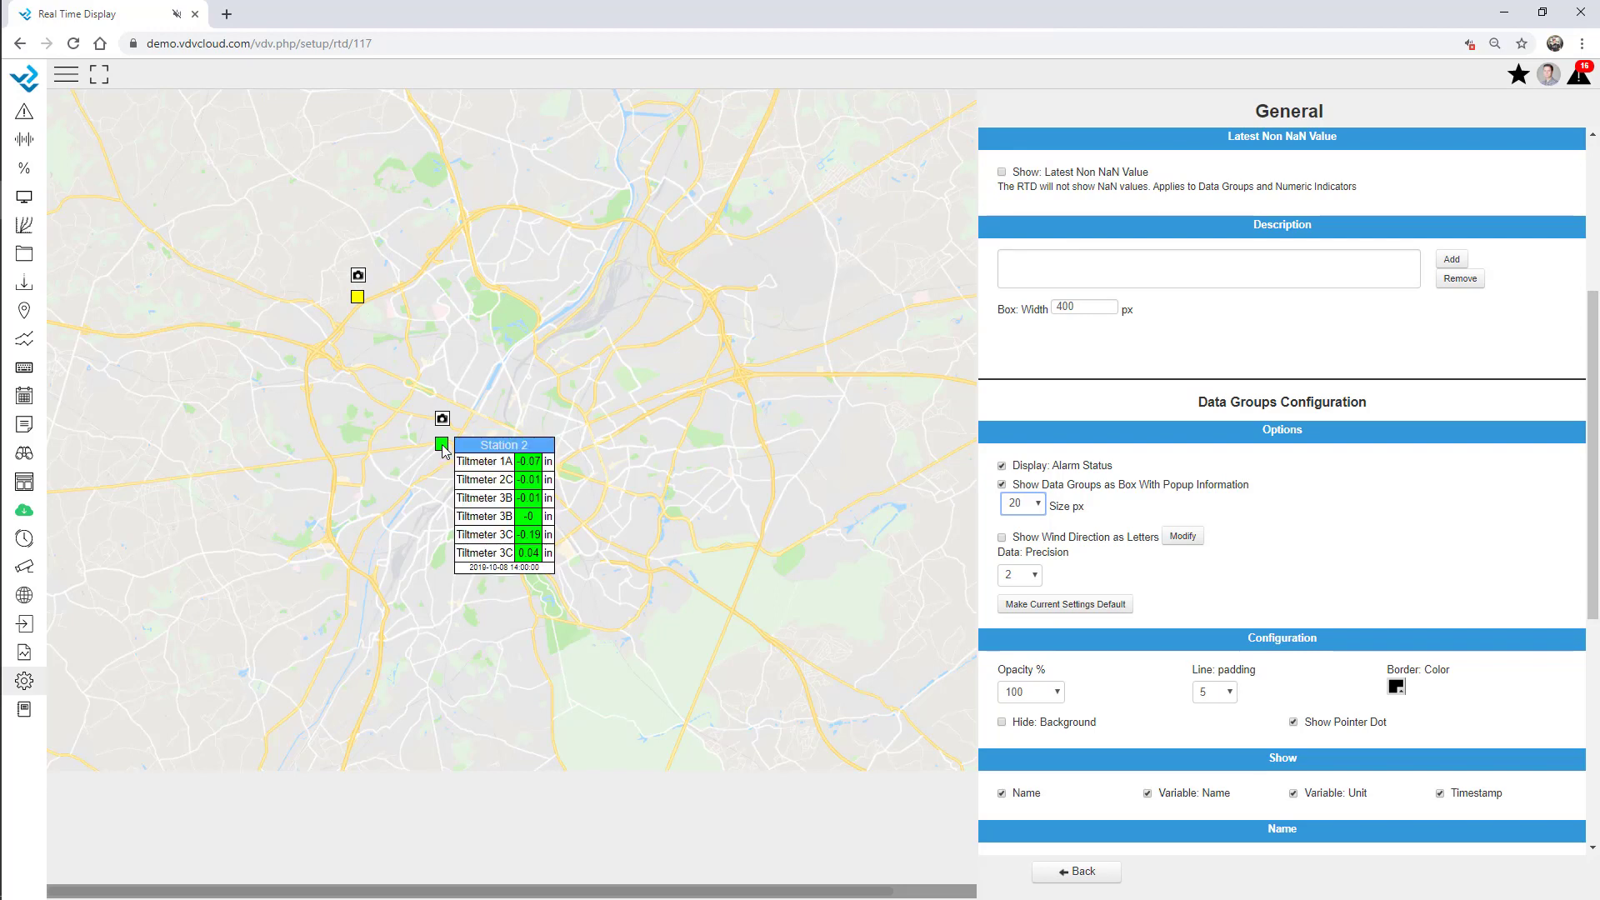
click(442, 445)
mouse_move(359, 301)
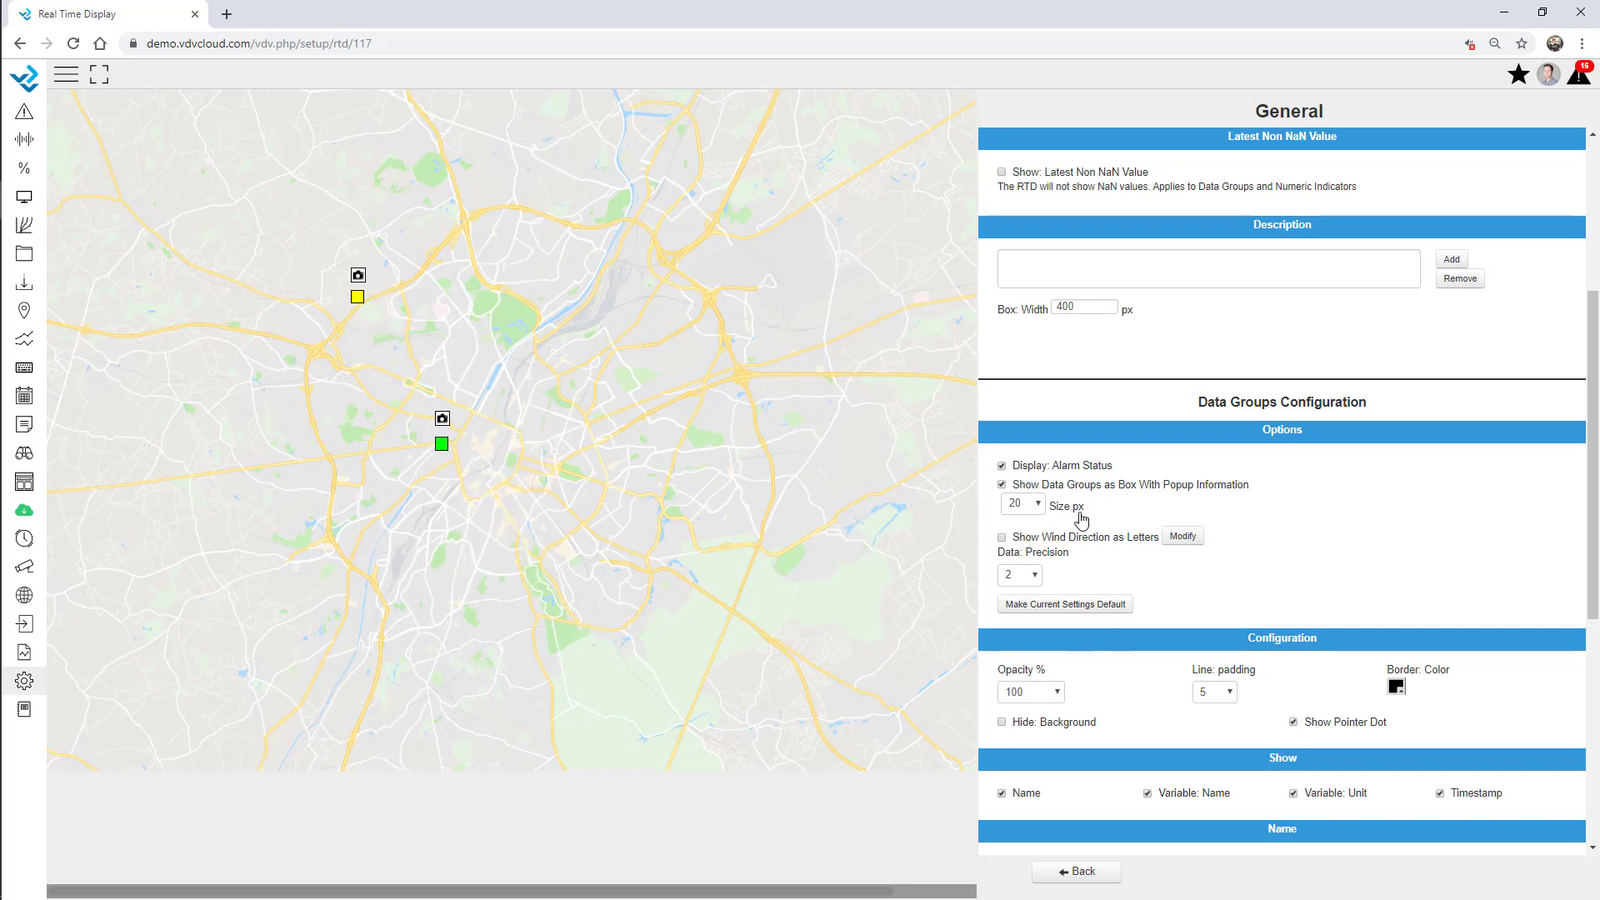
click(1048, 486)
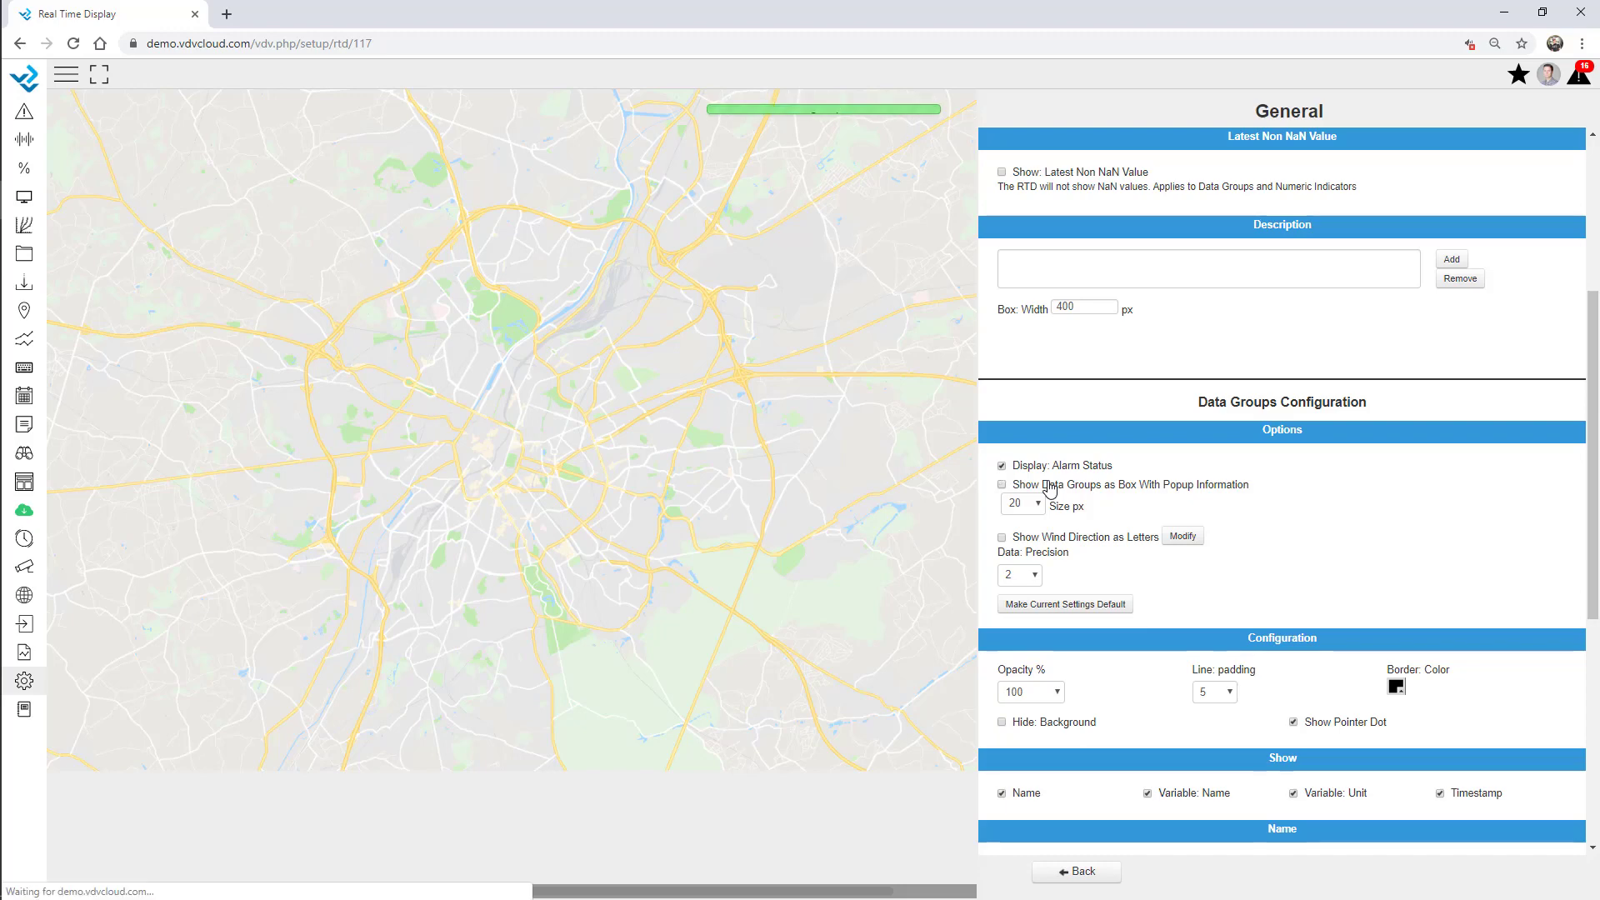
click(1075, 871)
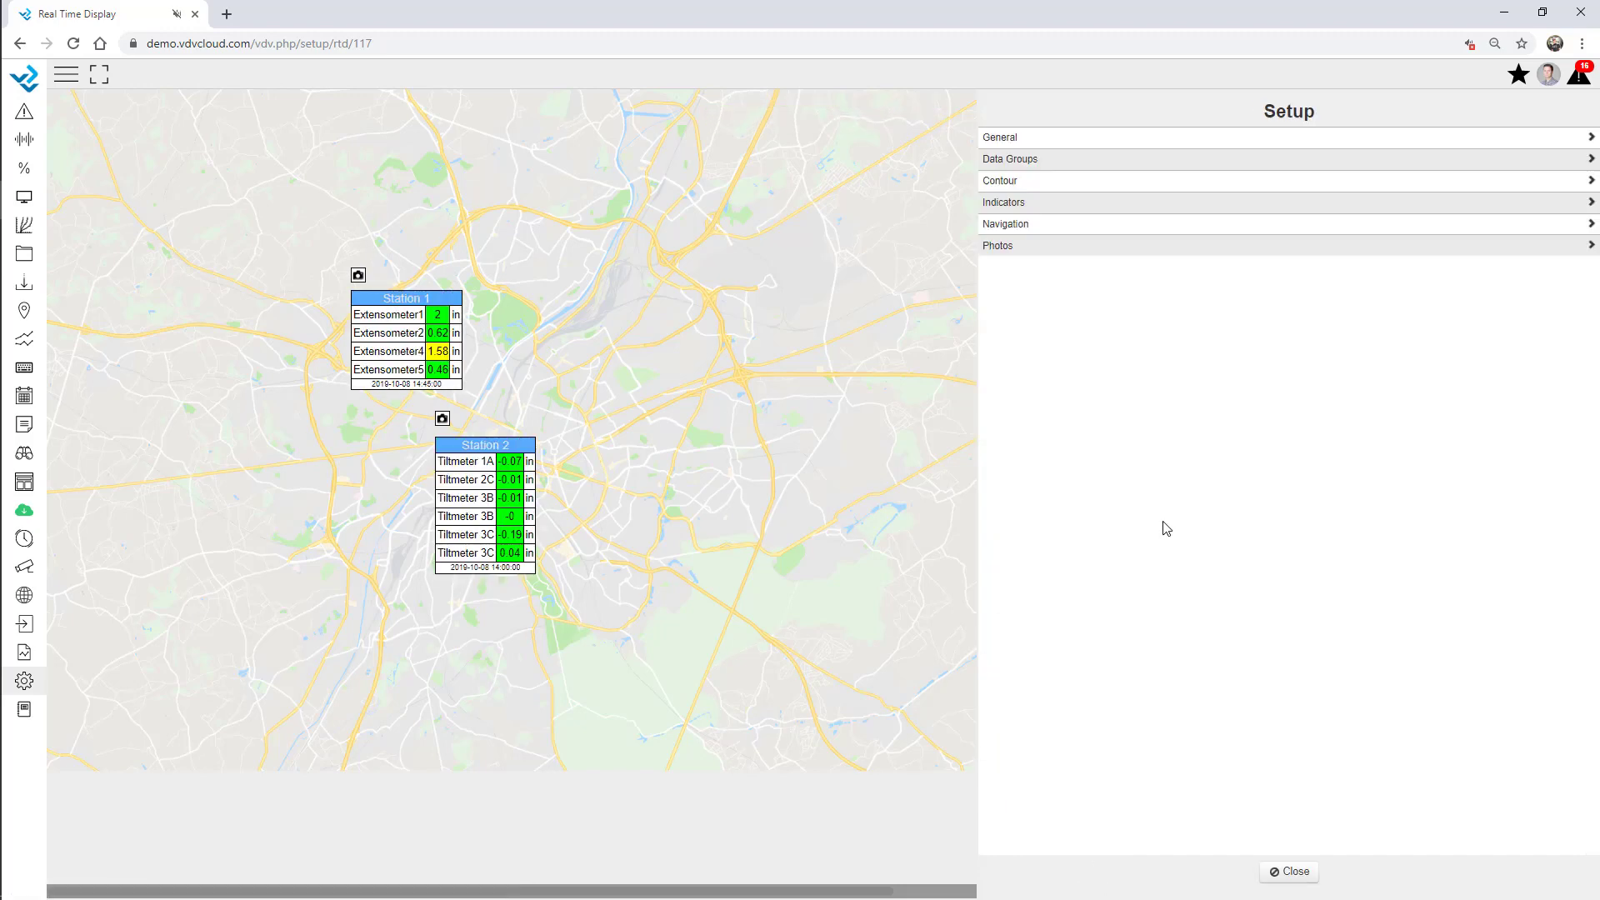
click(1014, 205)
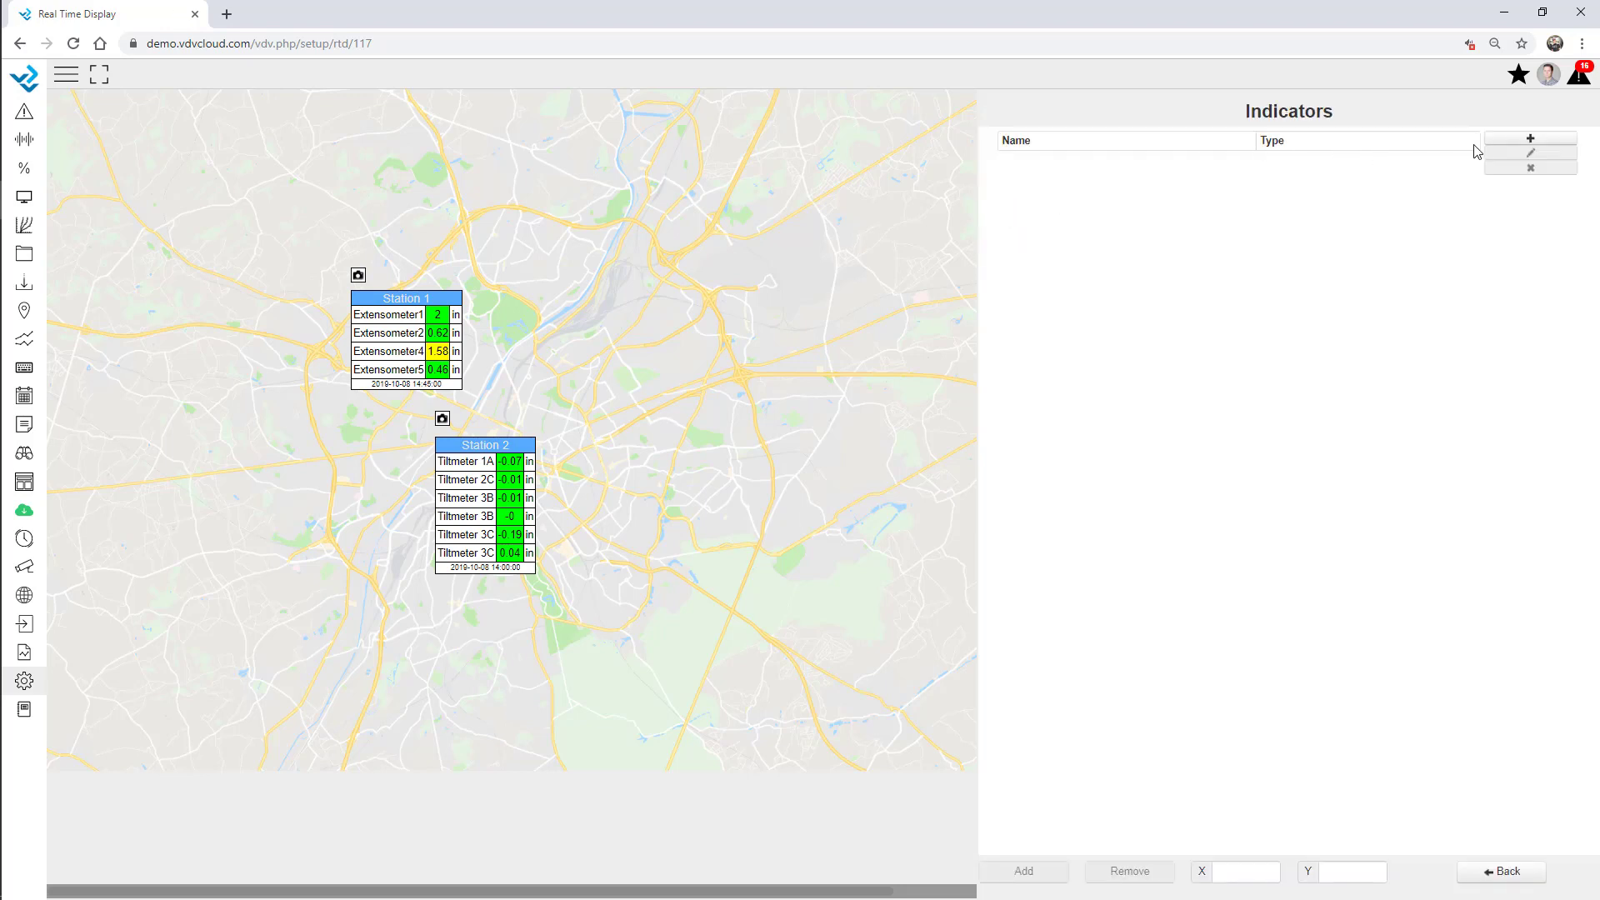
click(1504, 139)
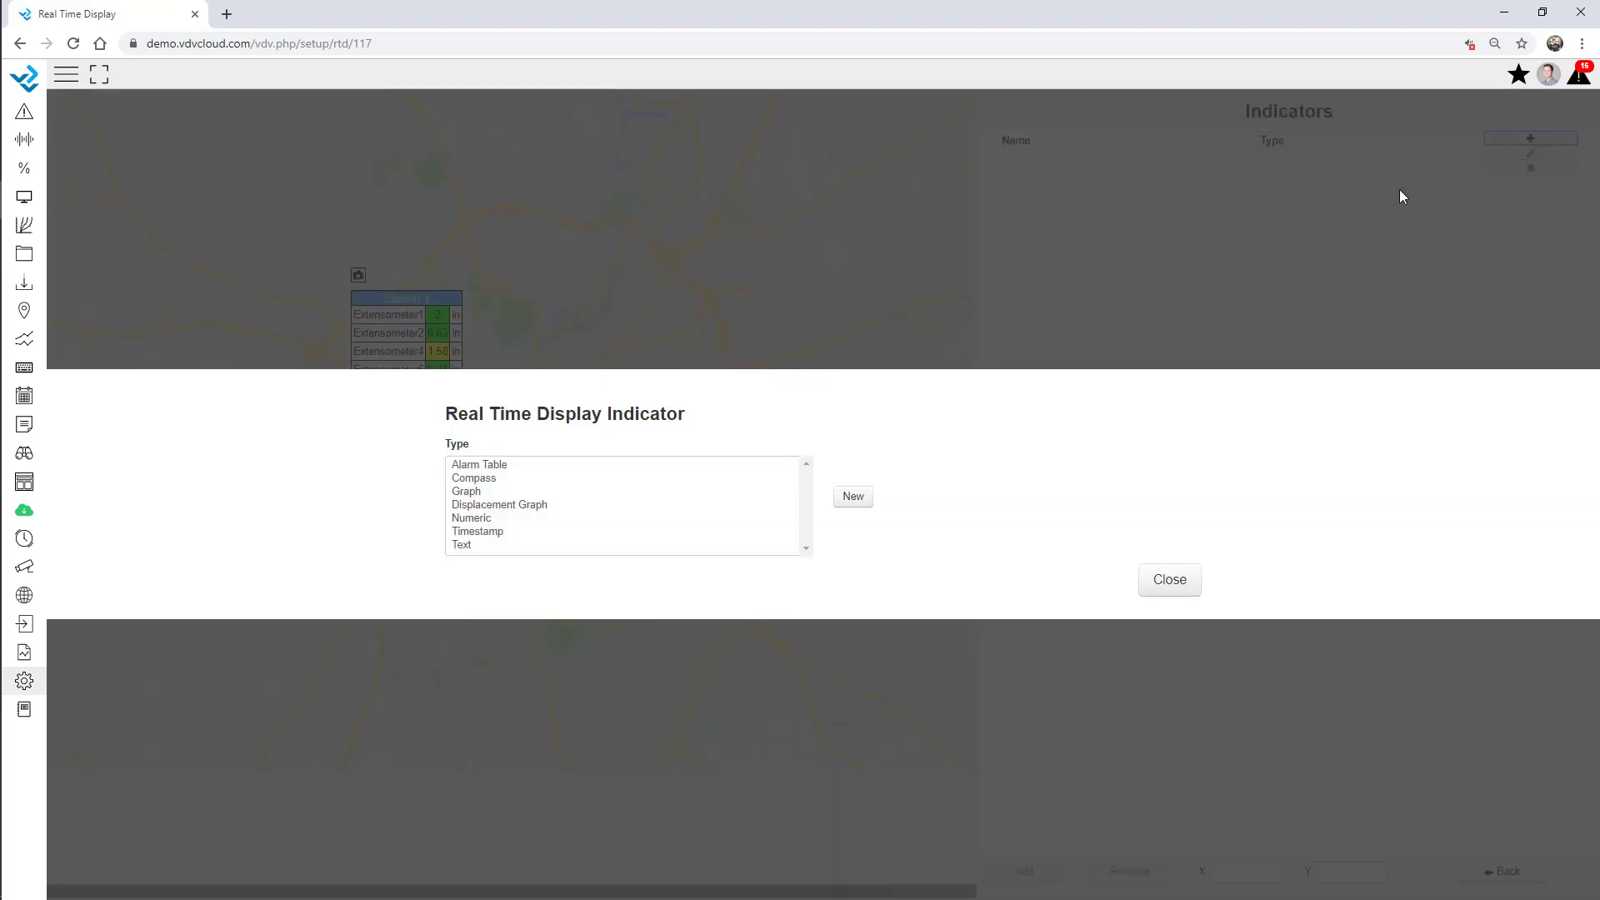
click(485, 466)
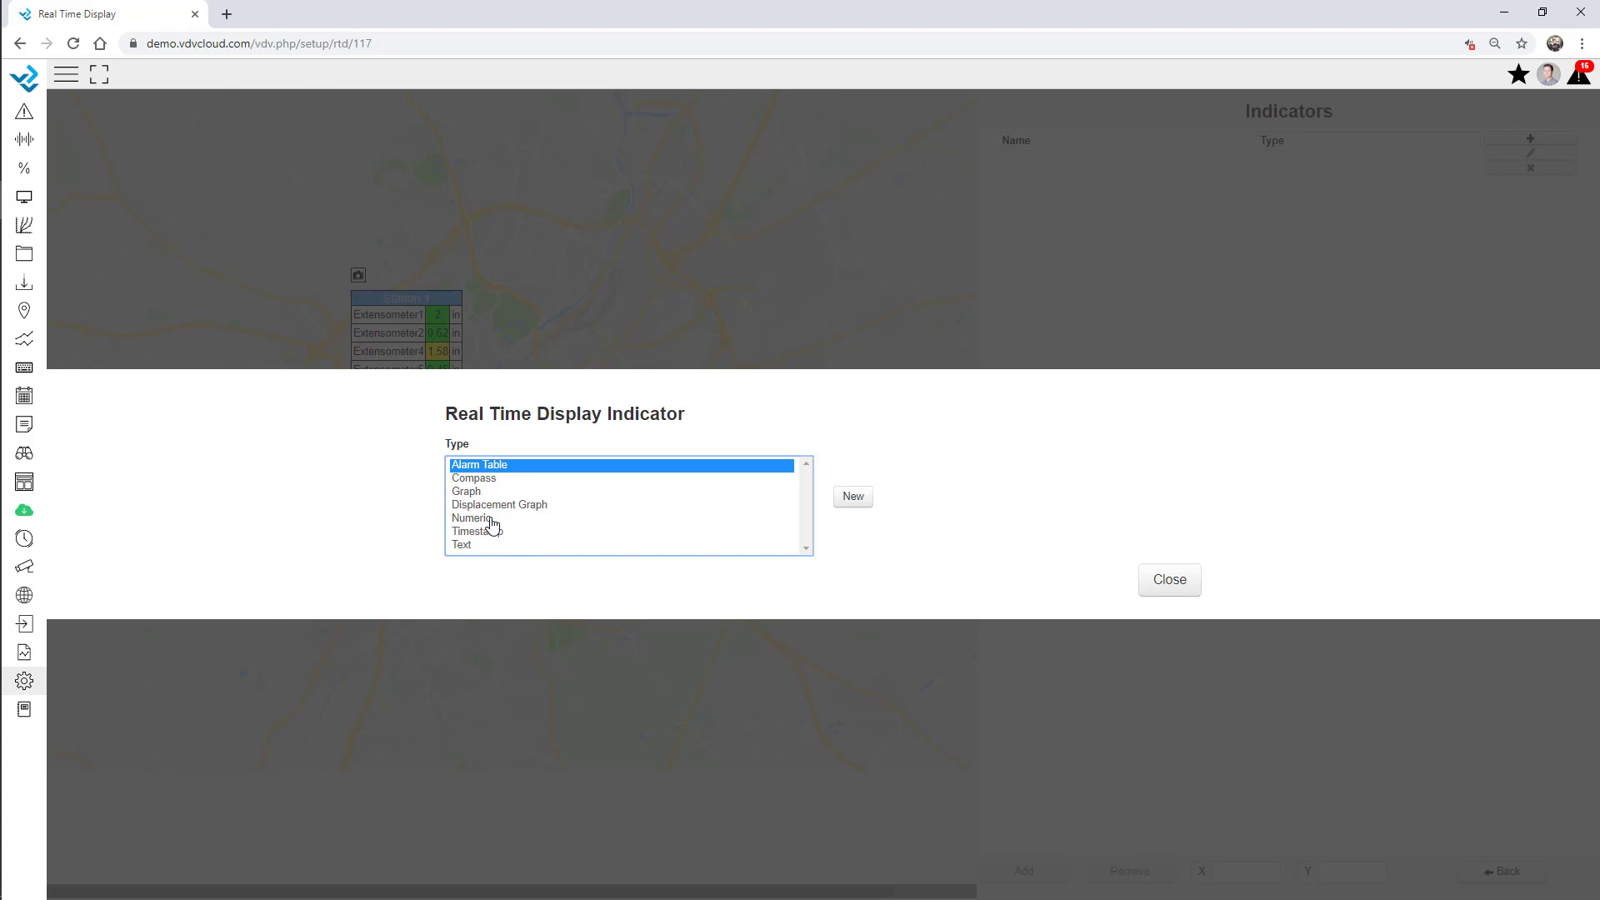
click(488, 519)
click(475, 547)
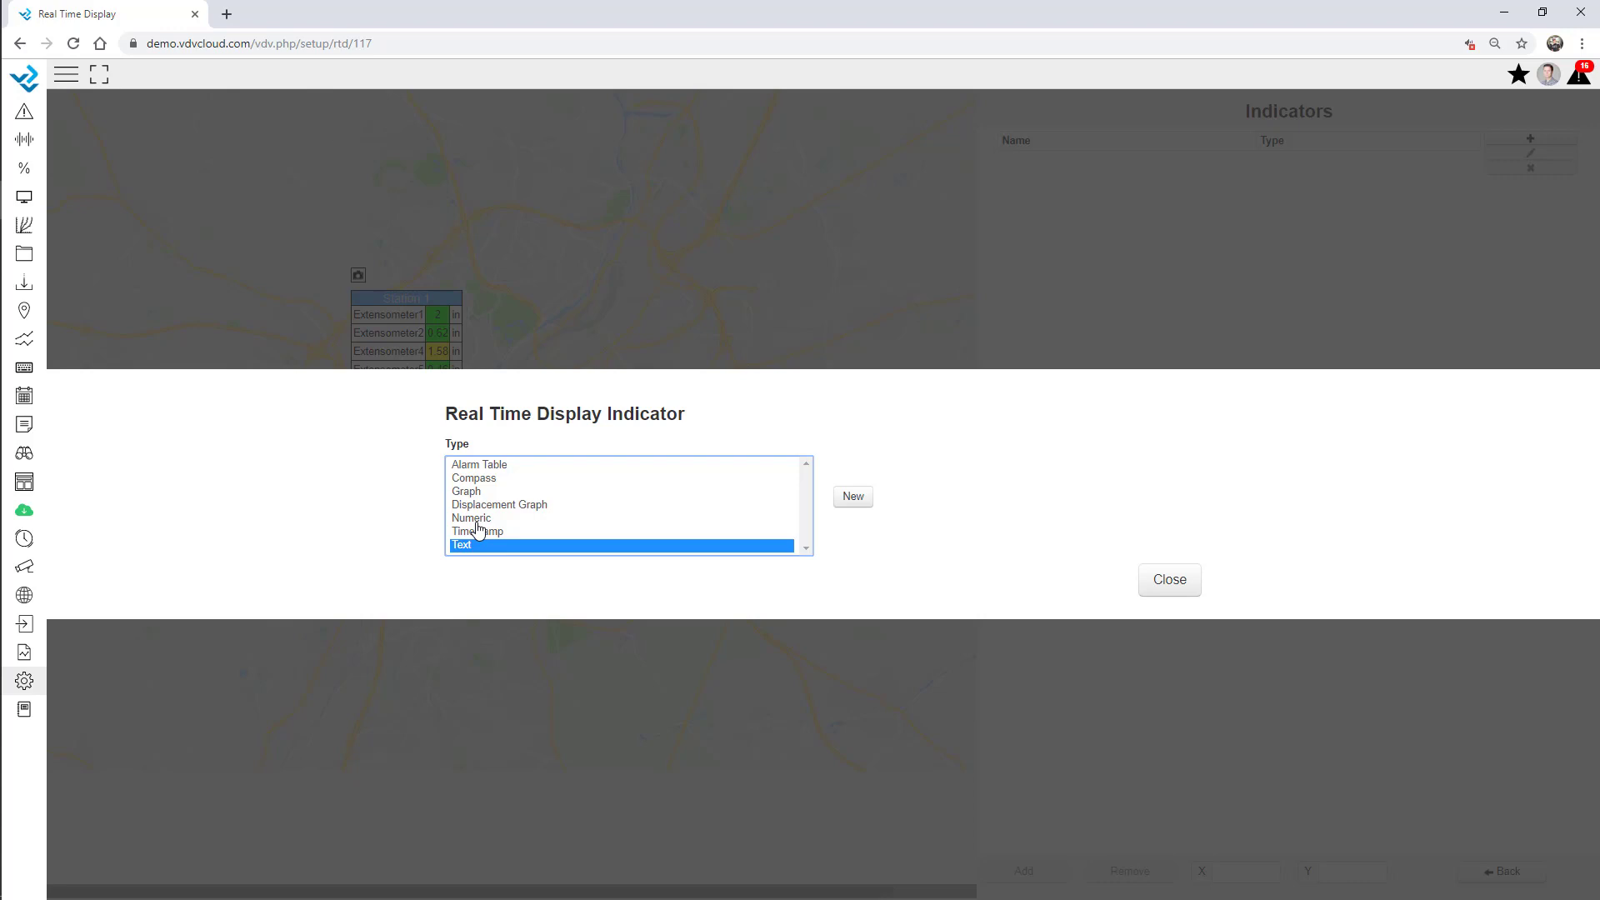
click(1170, 583)
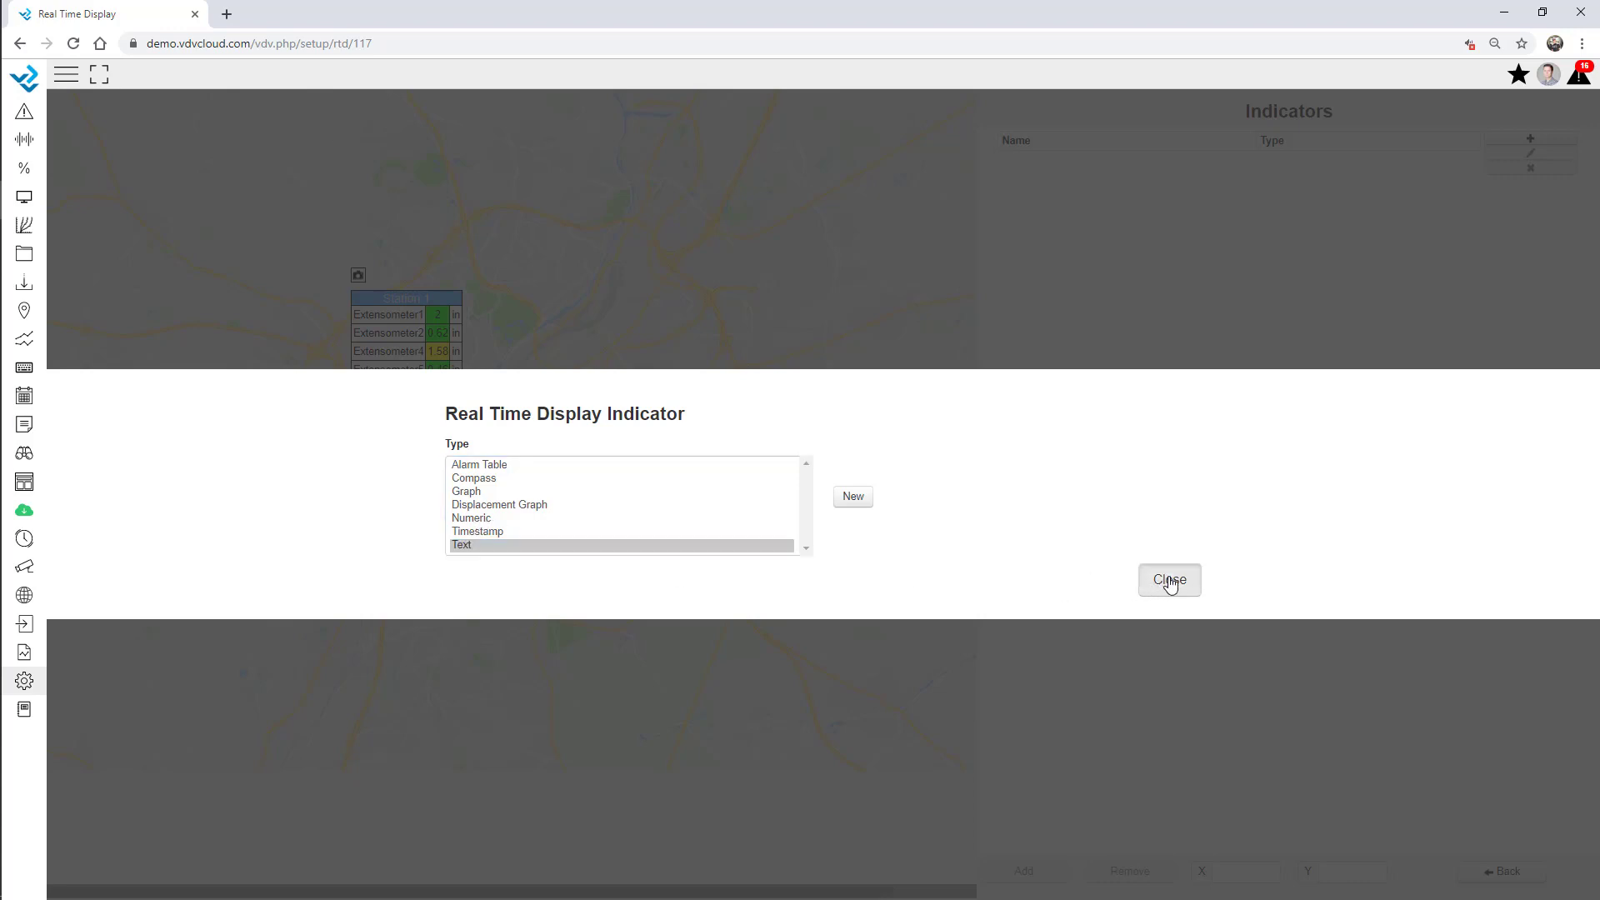
click(1502, 871)
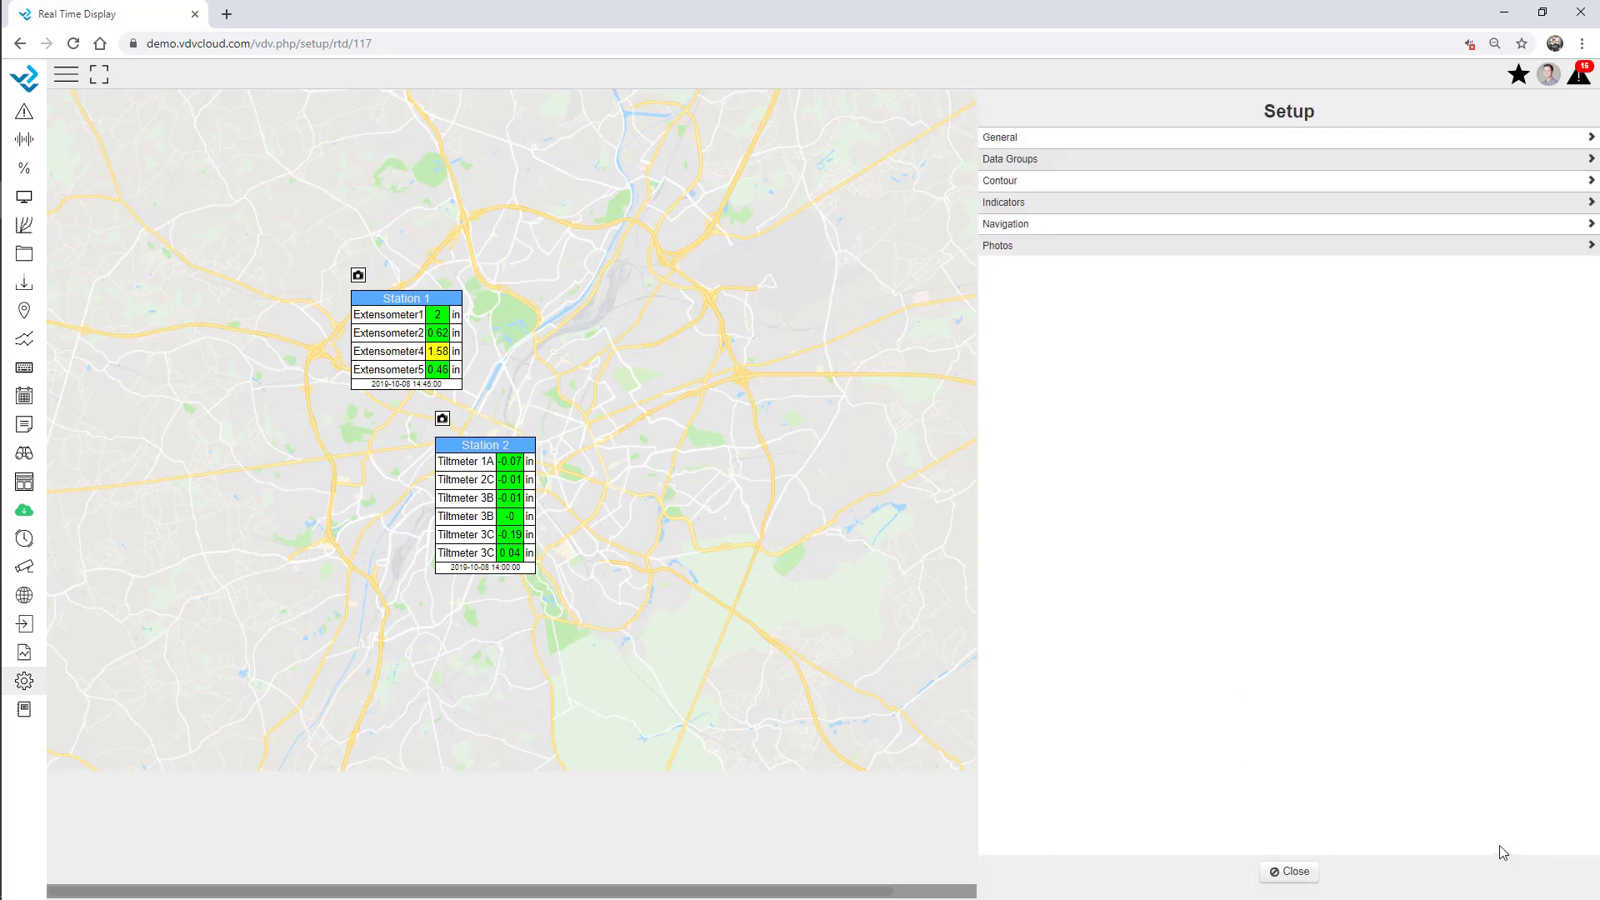
Start a new real-time display named South Area with RTD1.PNG as its map image.
click(1269, 870)
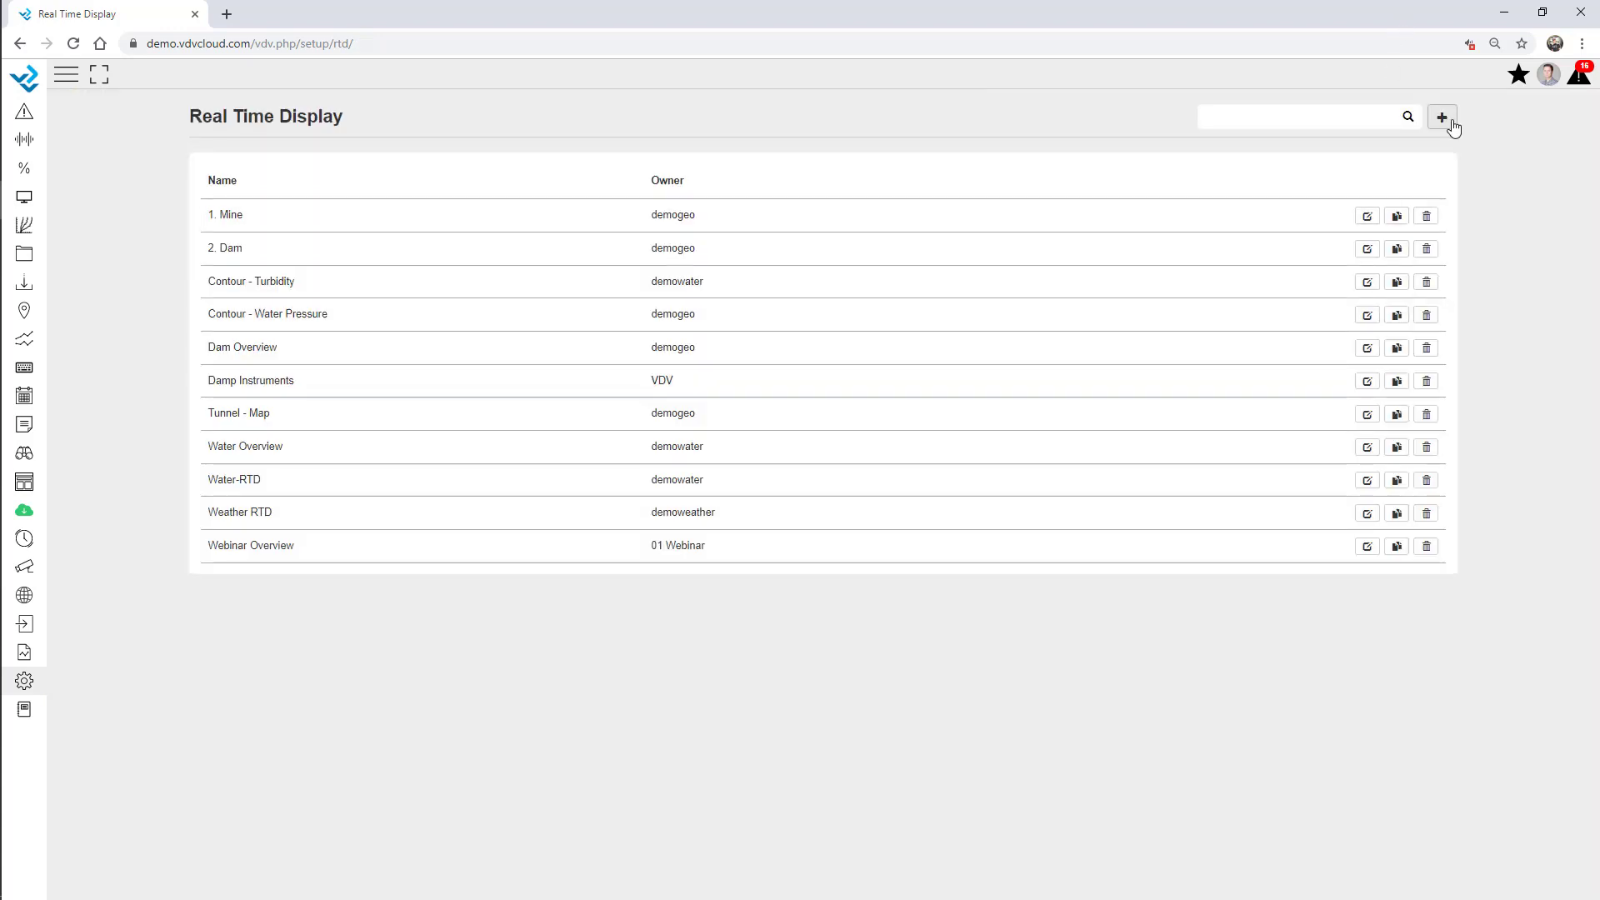
click(1442, 118)
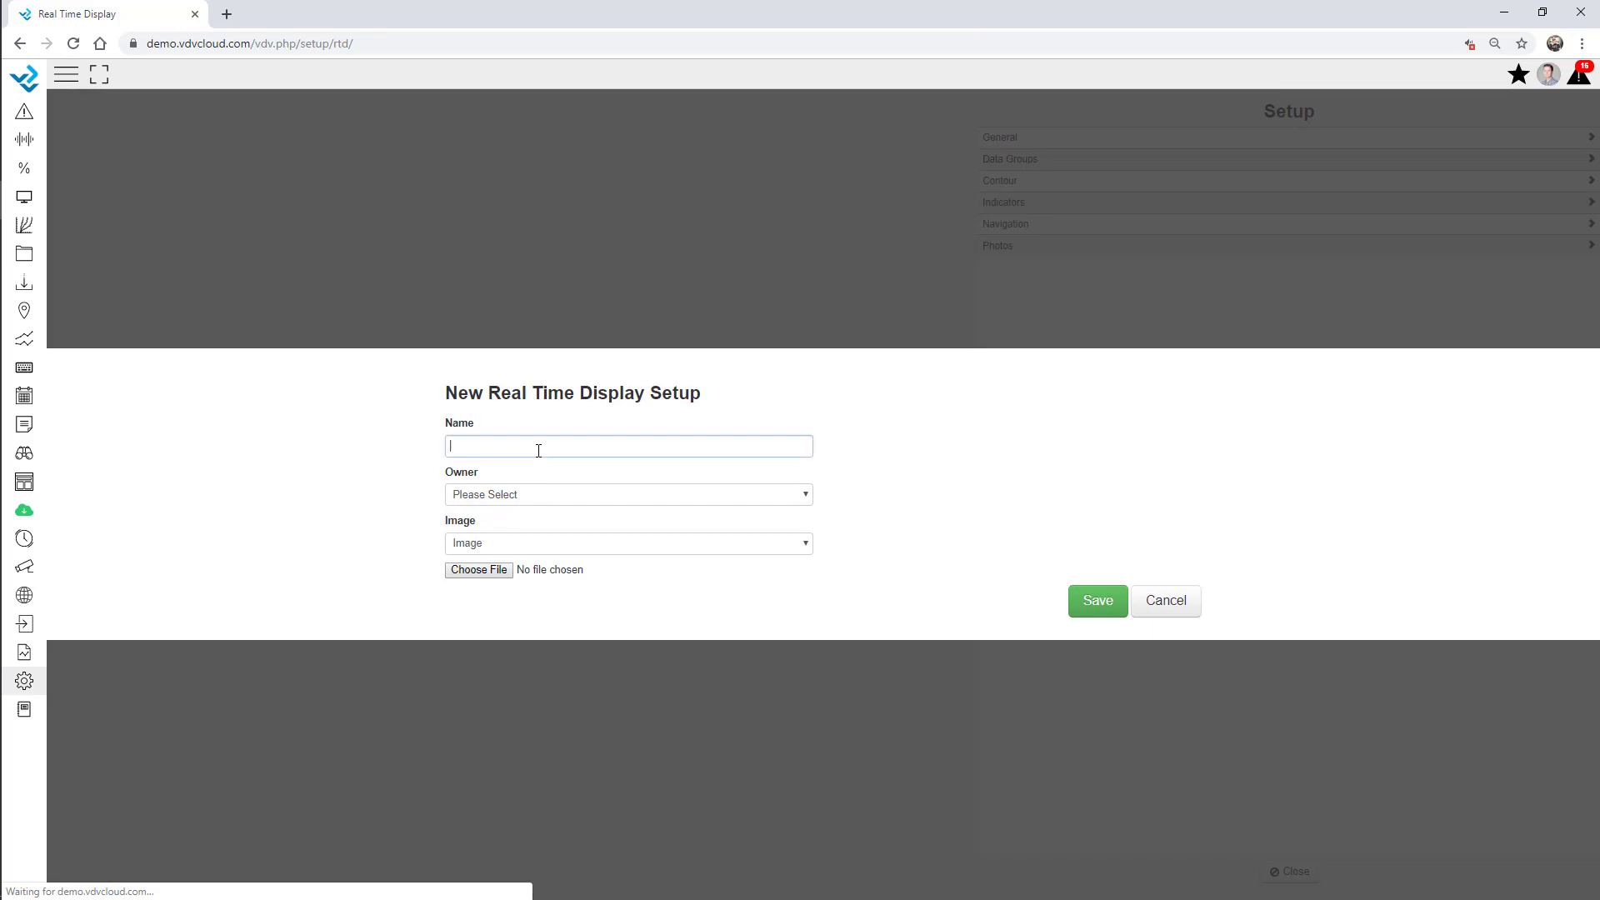
click(543, 454)
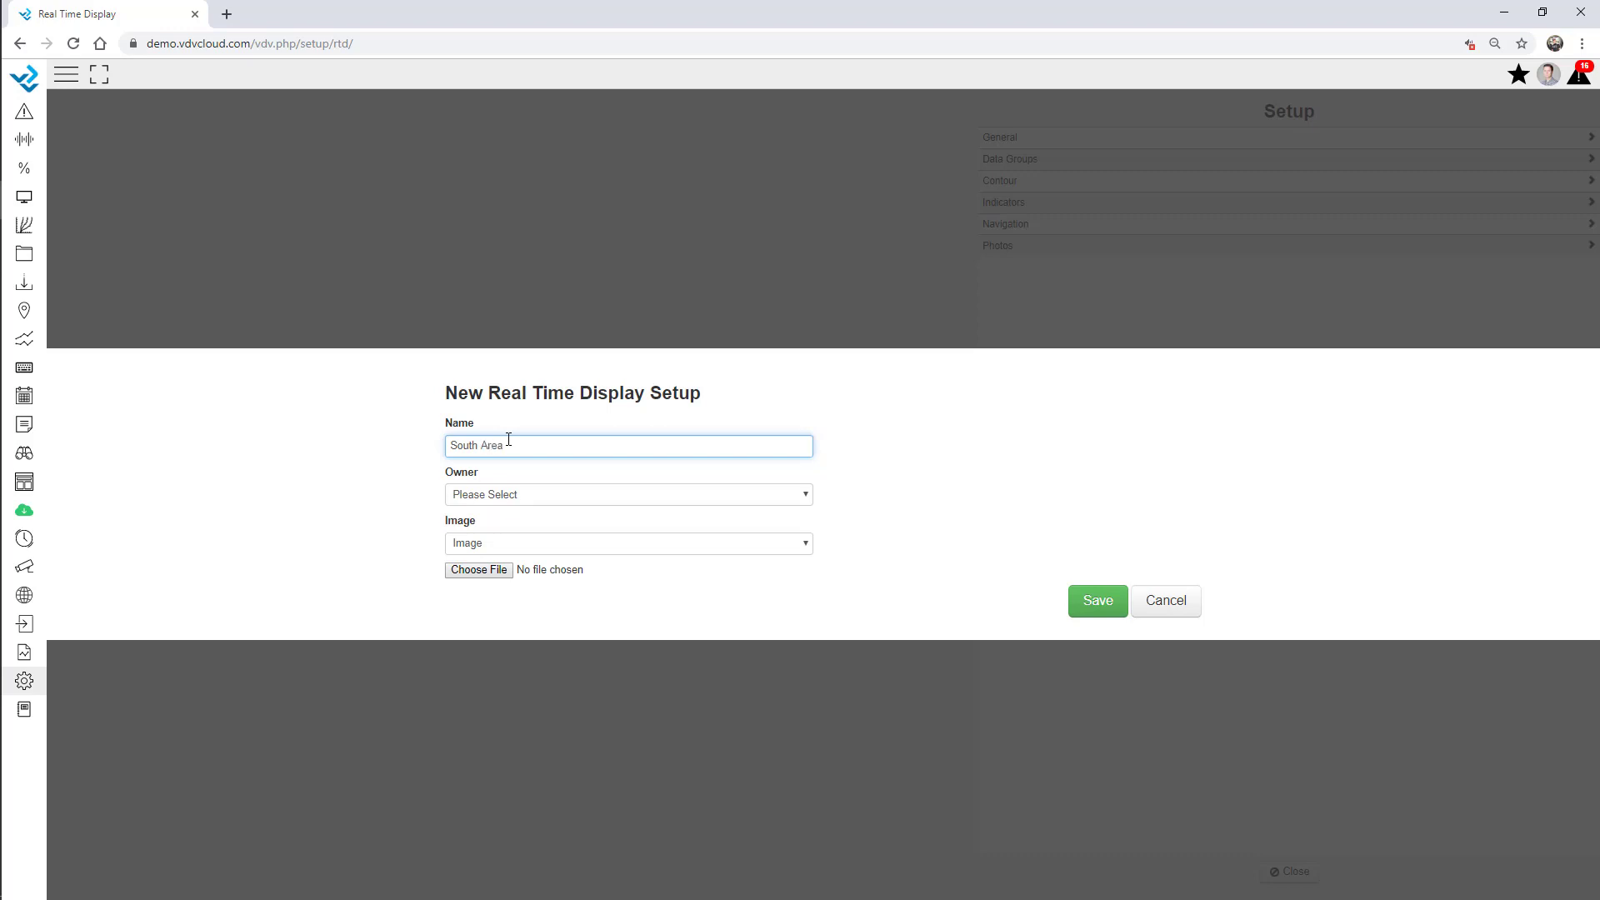
click(471, 570)
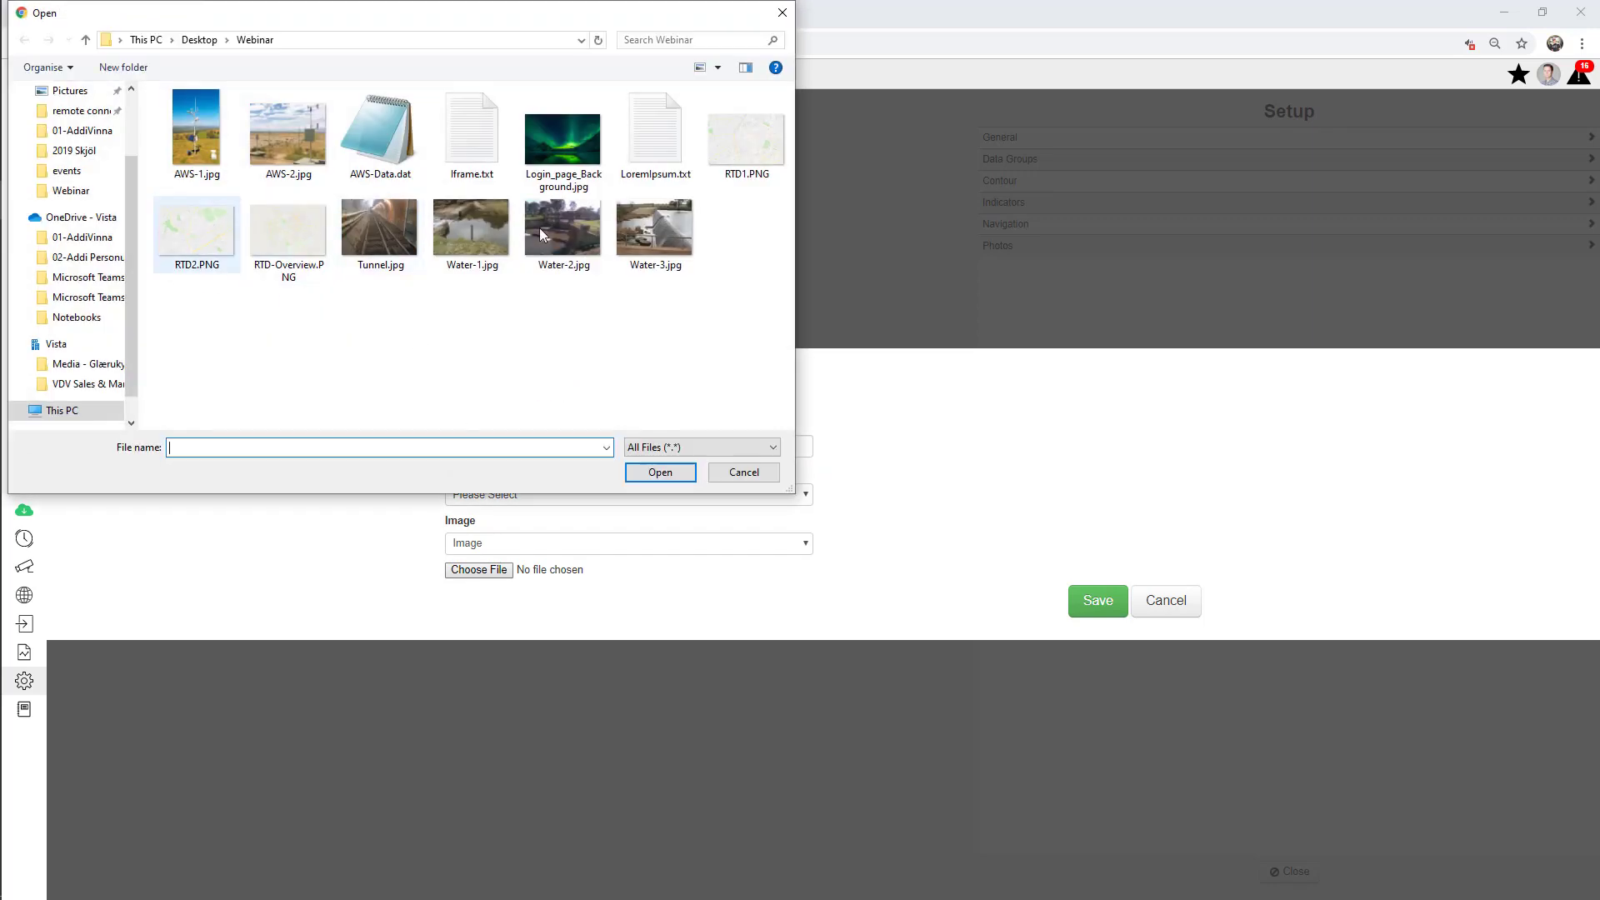
double_click(745, 140)
Assign the South Area display to the webinar owner and save it.
click(1098, 600)
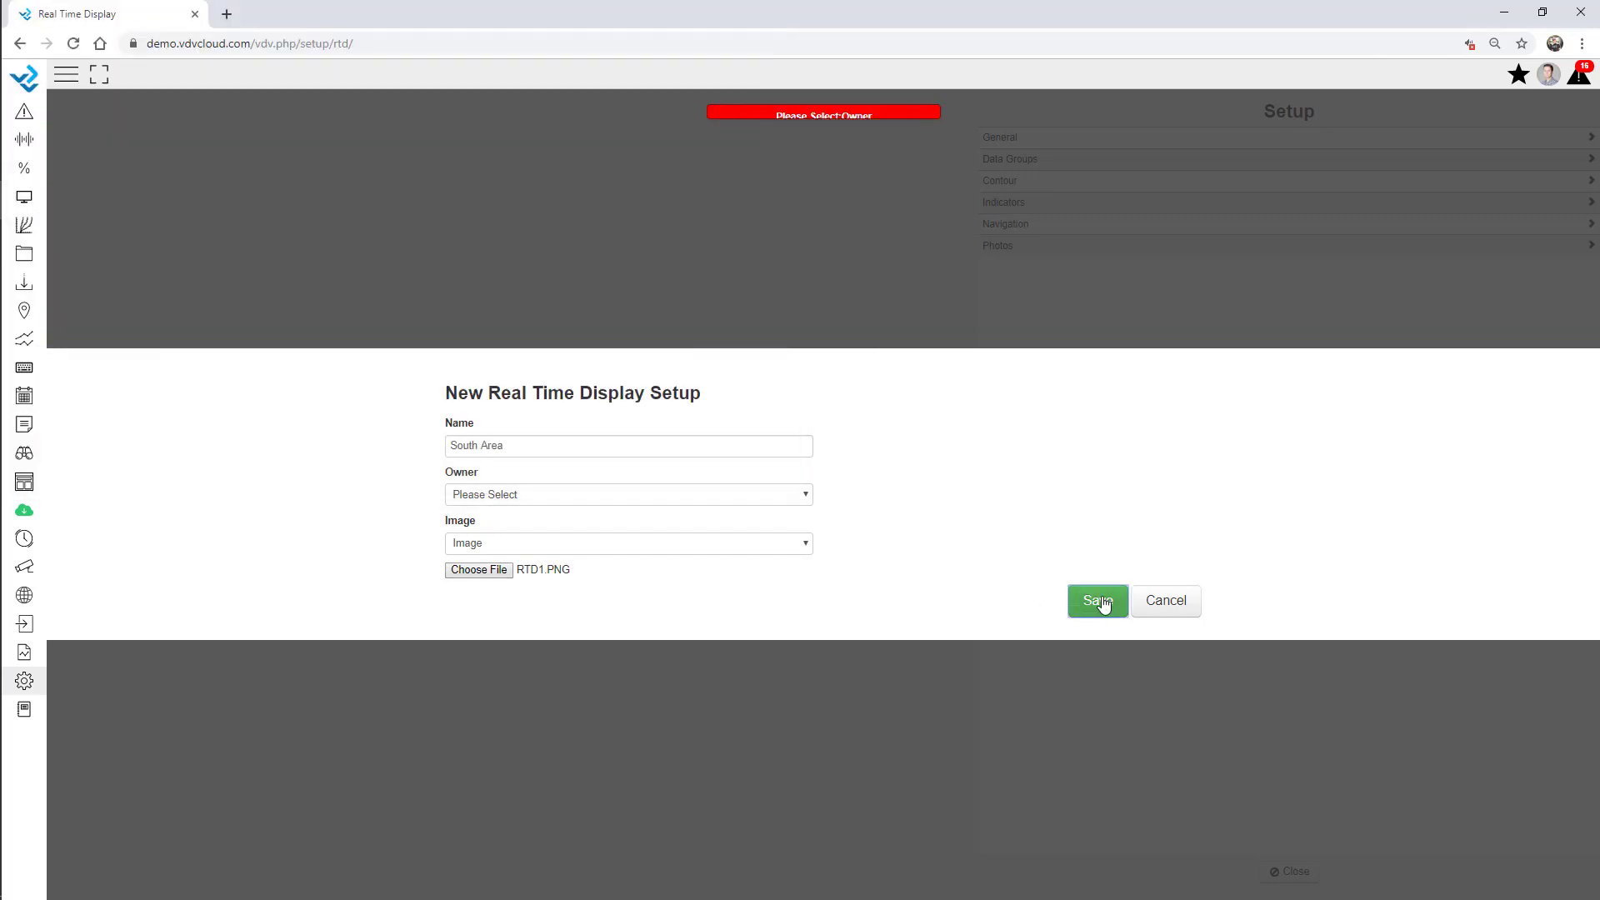
click(492, 500)
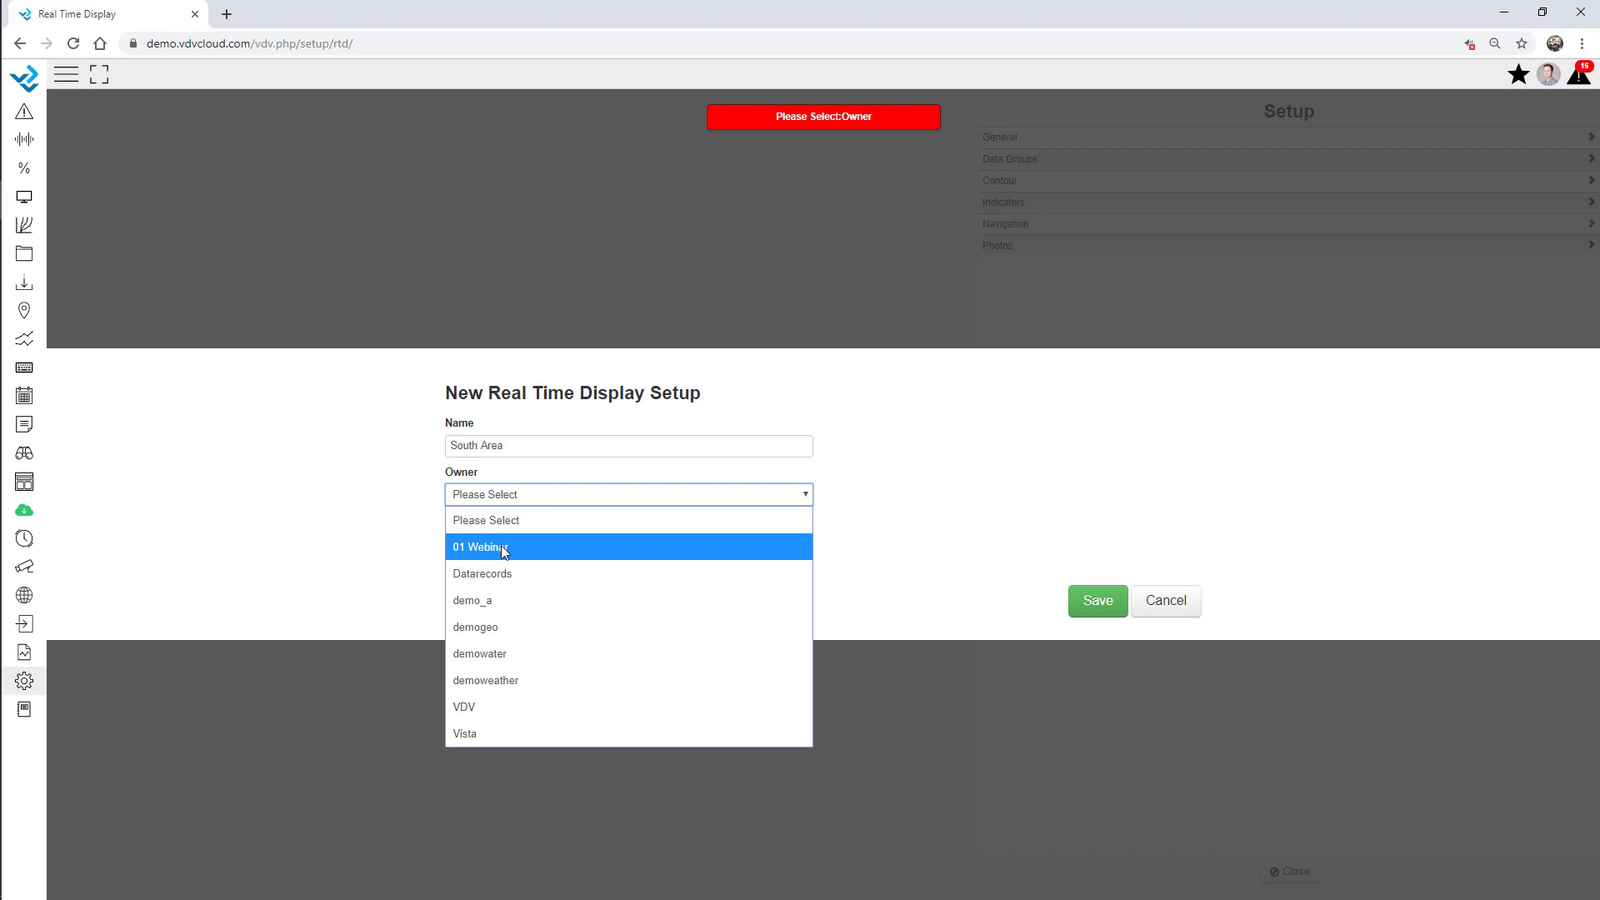
click(501, 545)
click(1097, 602)
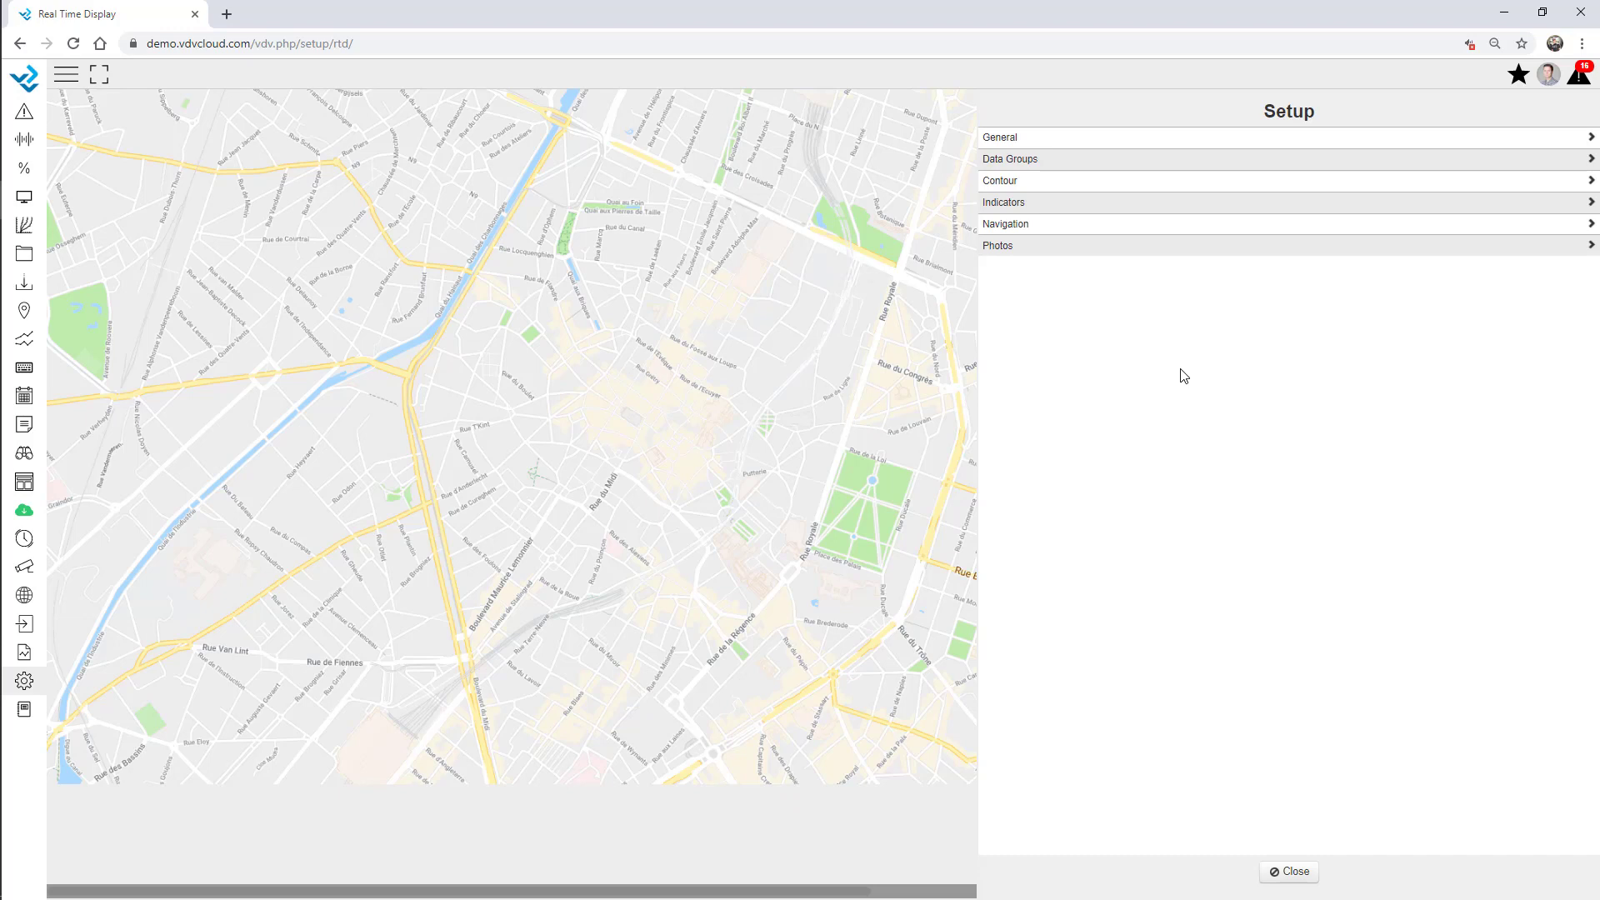
Create a Station 1 data group and list the Local Weather site's variables.
click(1030, 160)
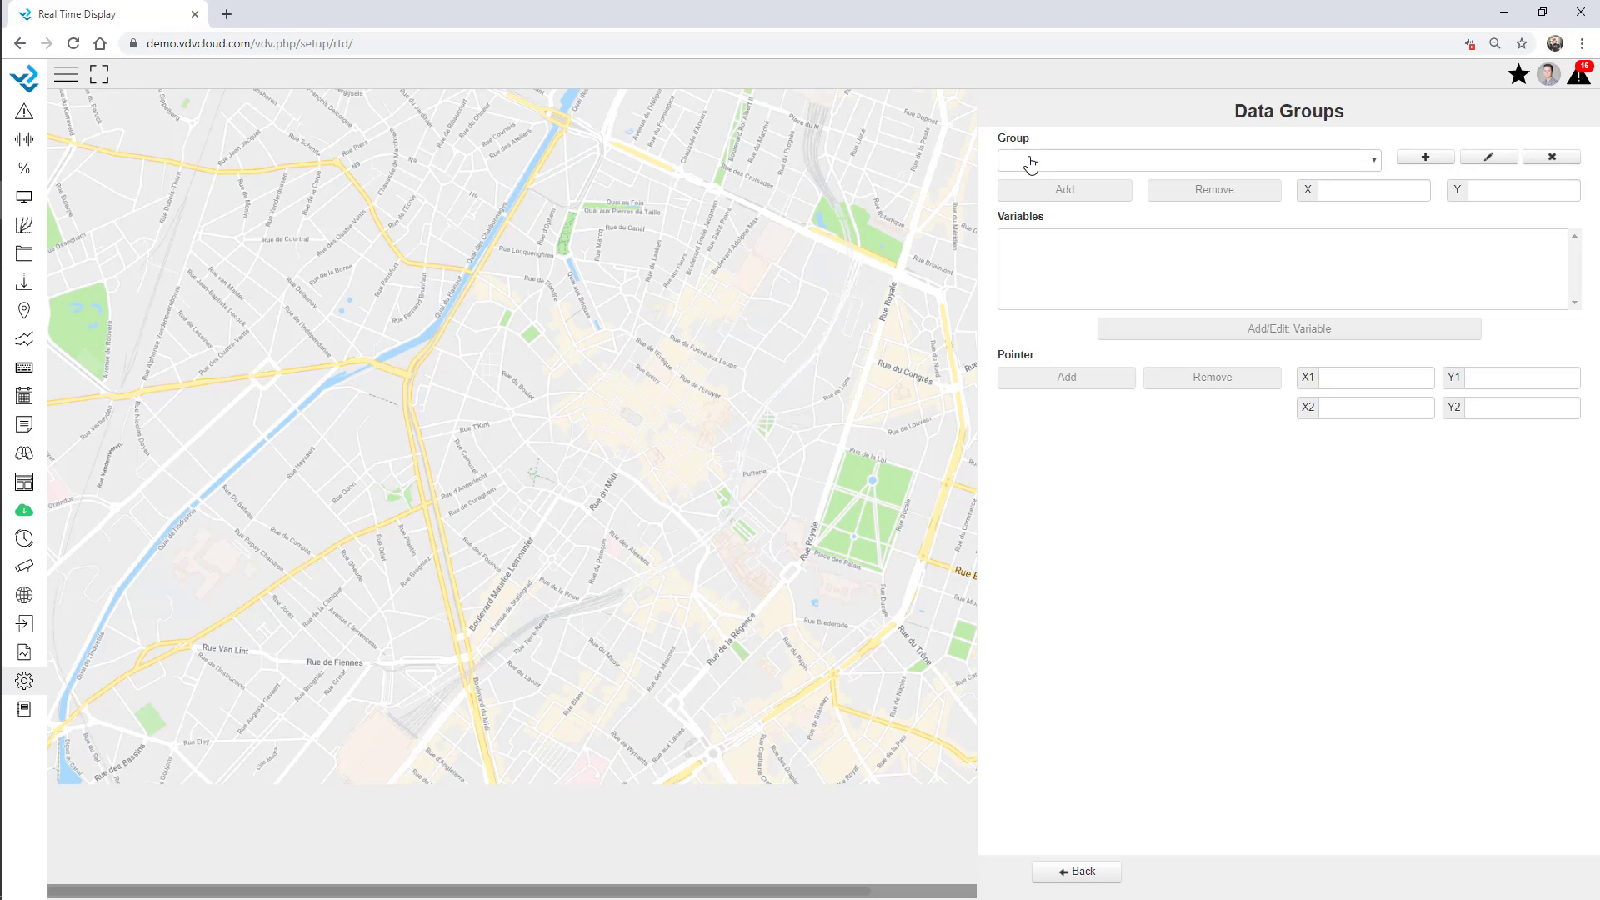
click(1425, 158)
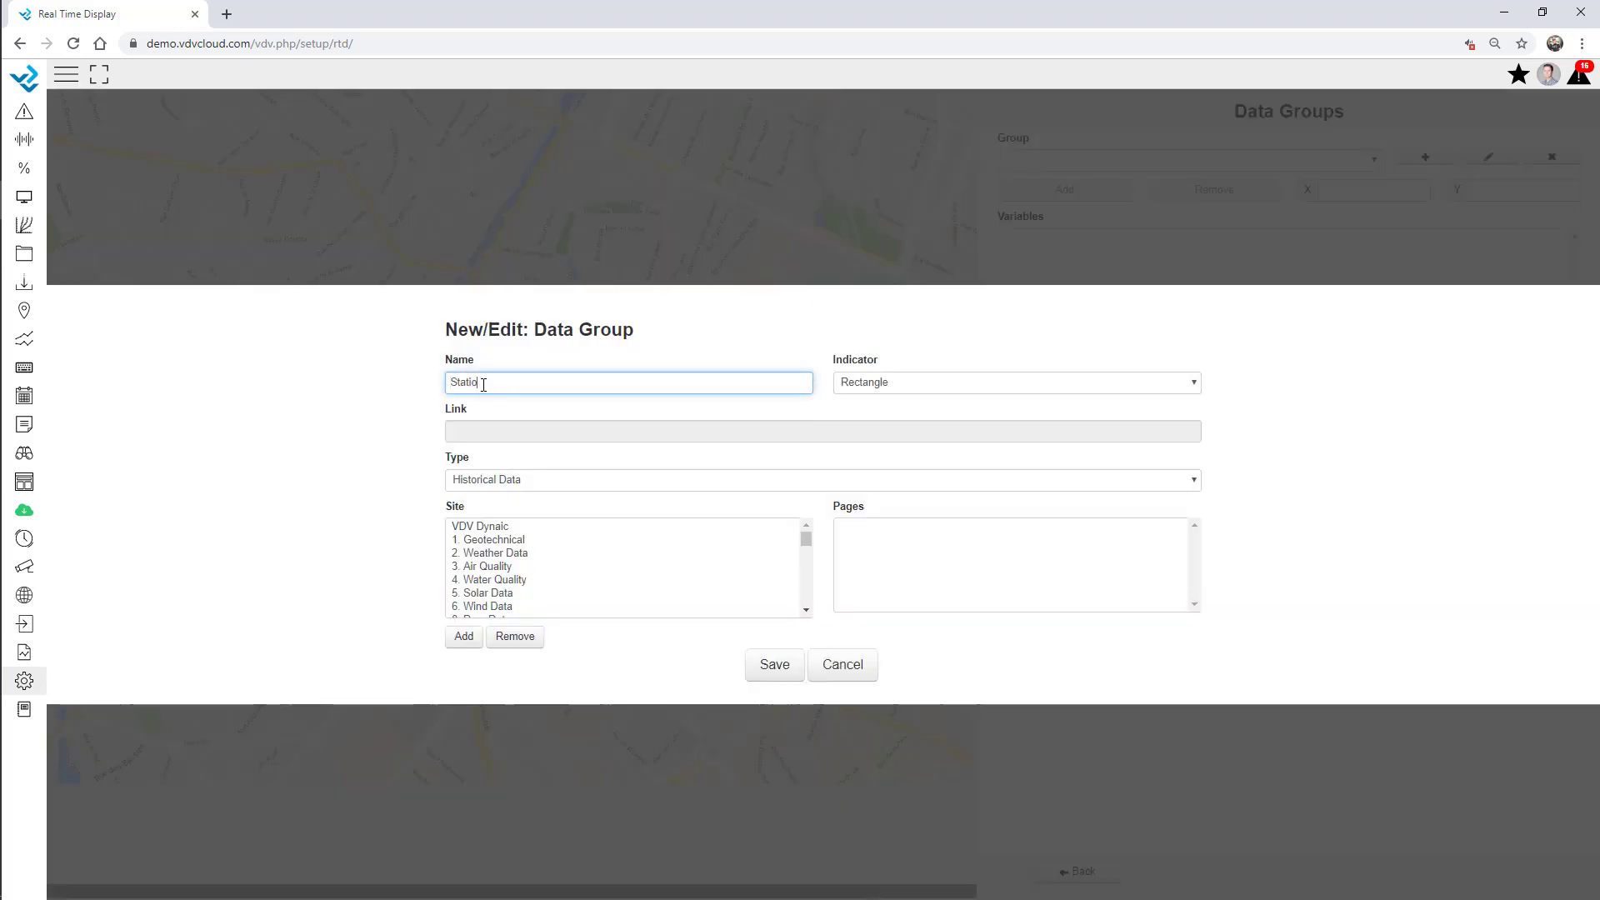
click(779, 667)
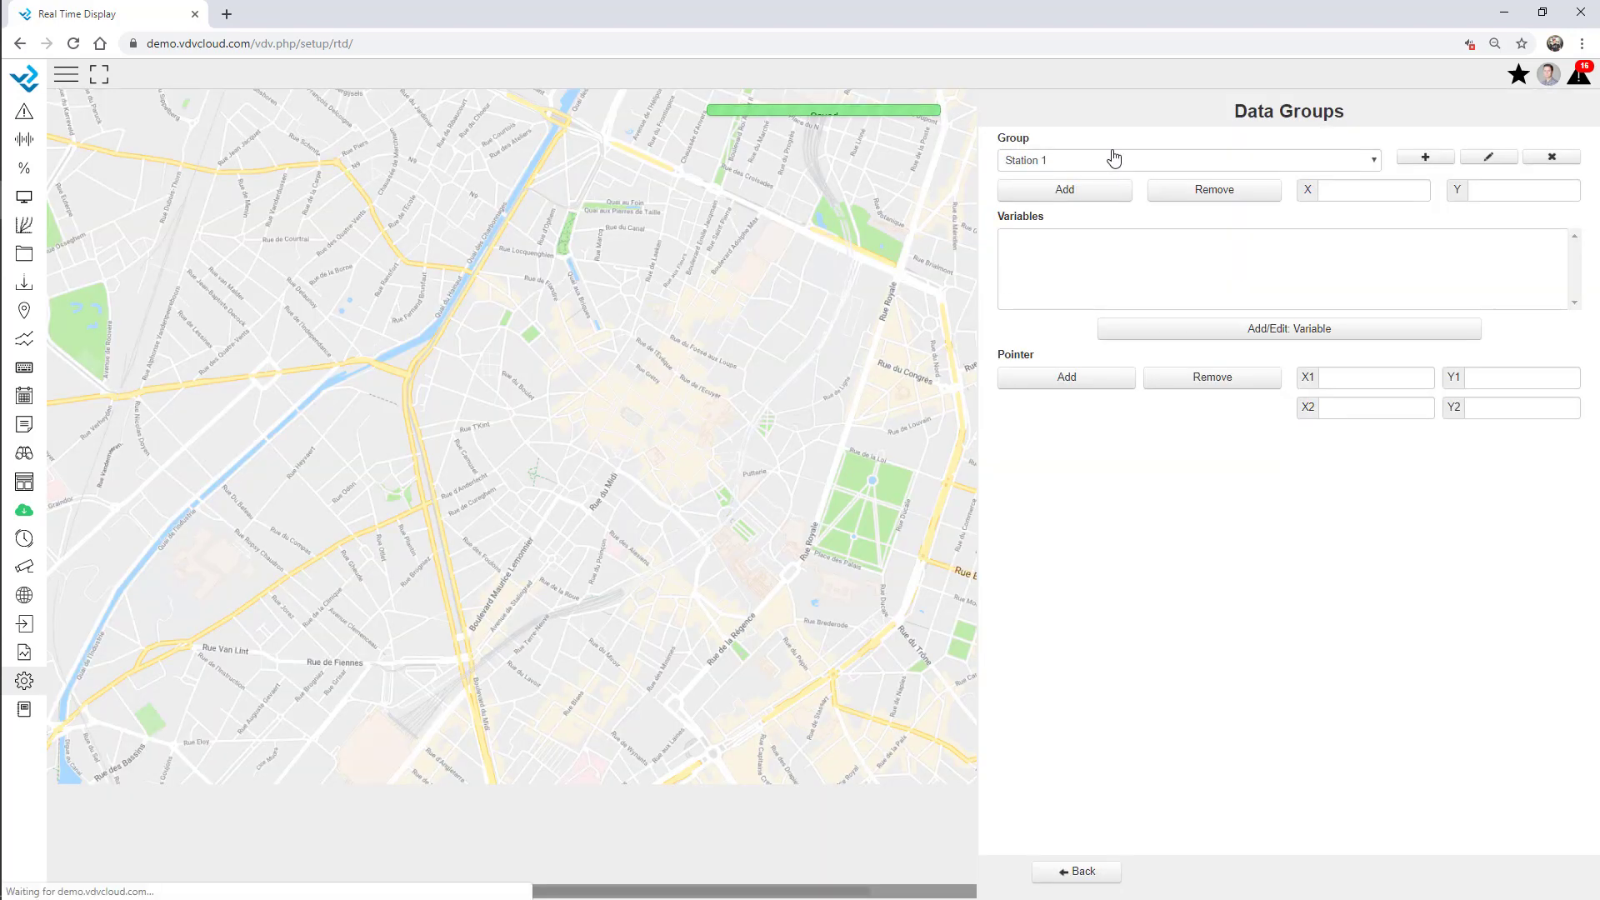
click(1206, 331)
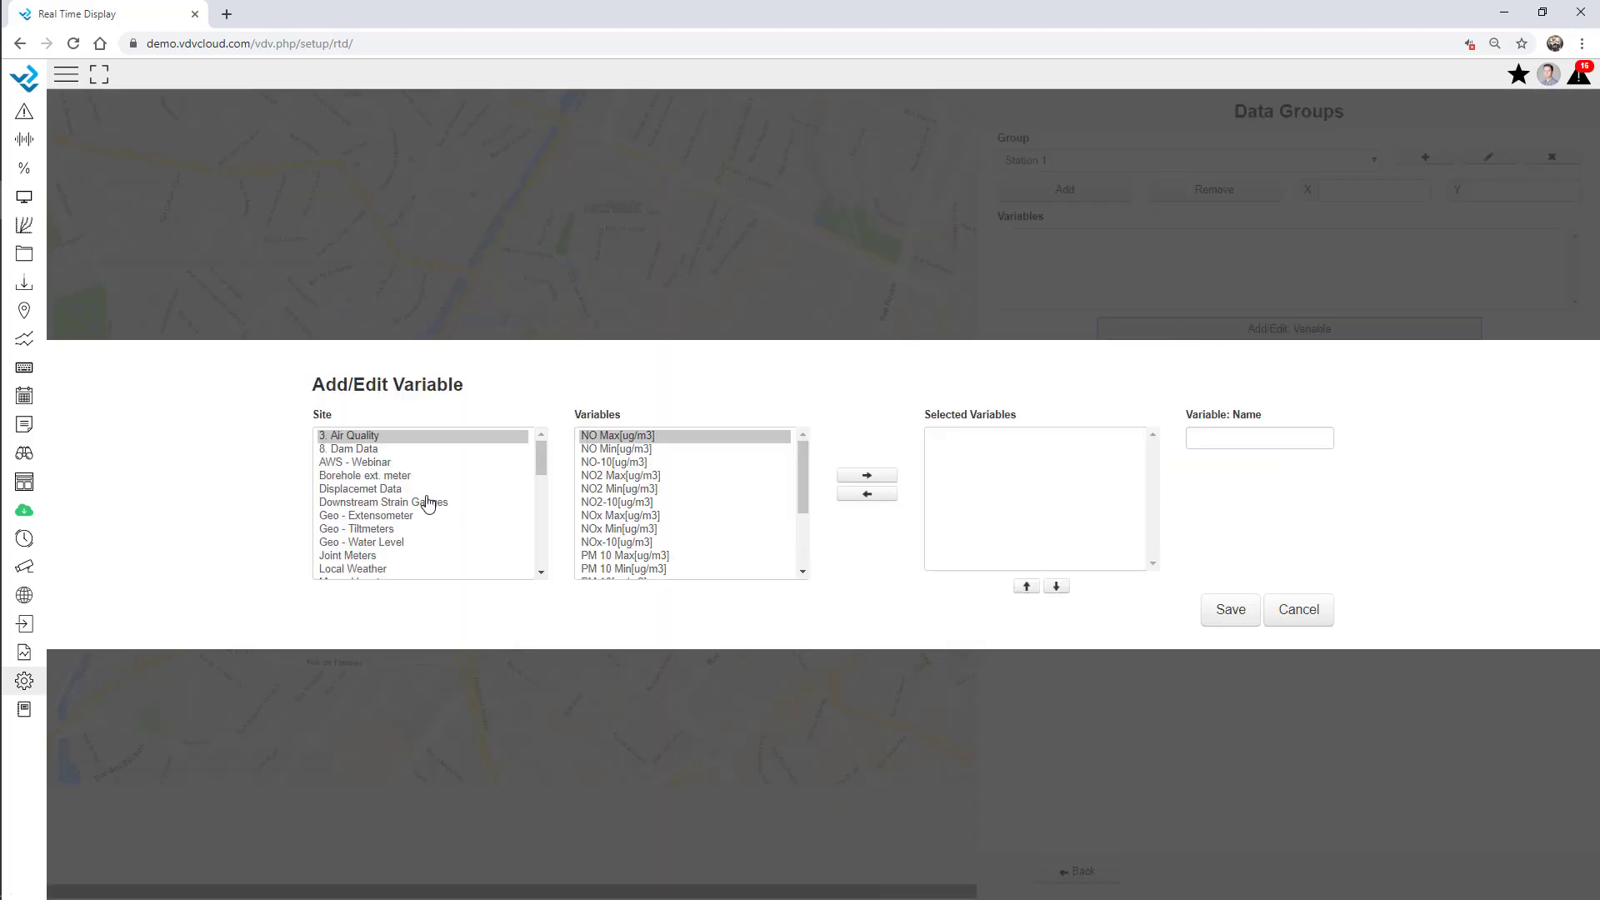
click(375, 543)
click(375, 569)
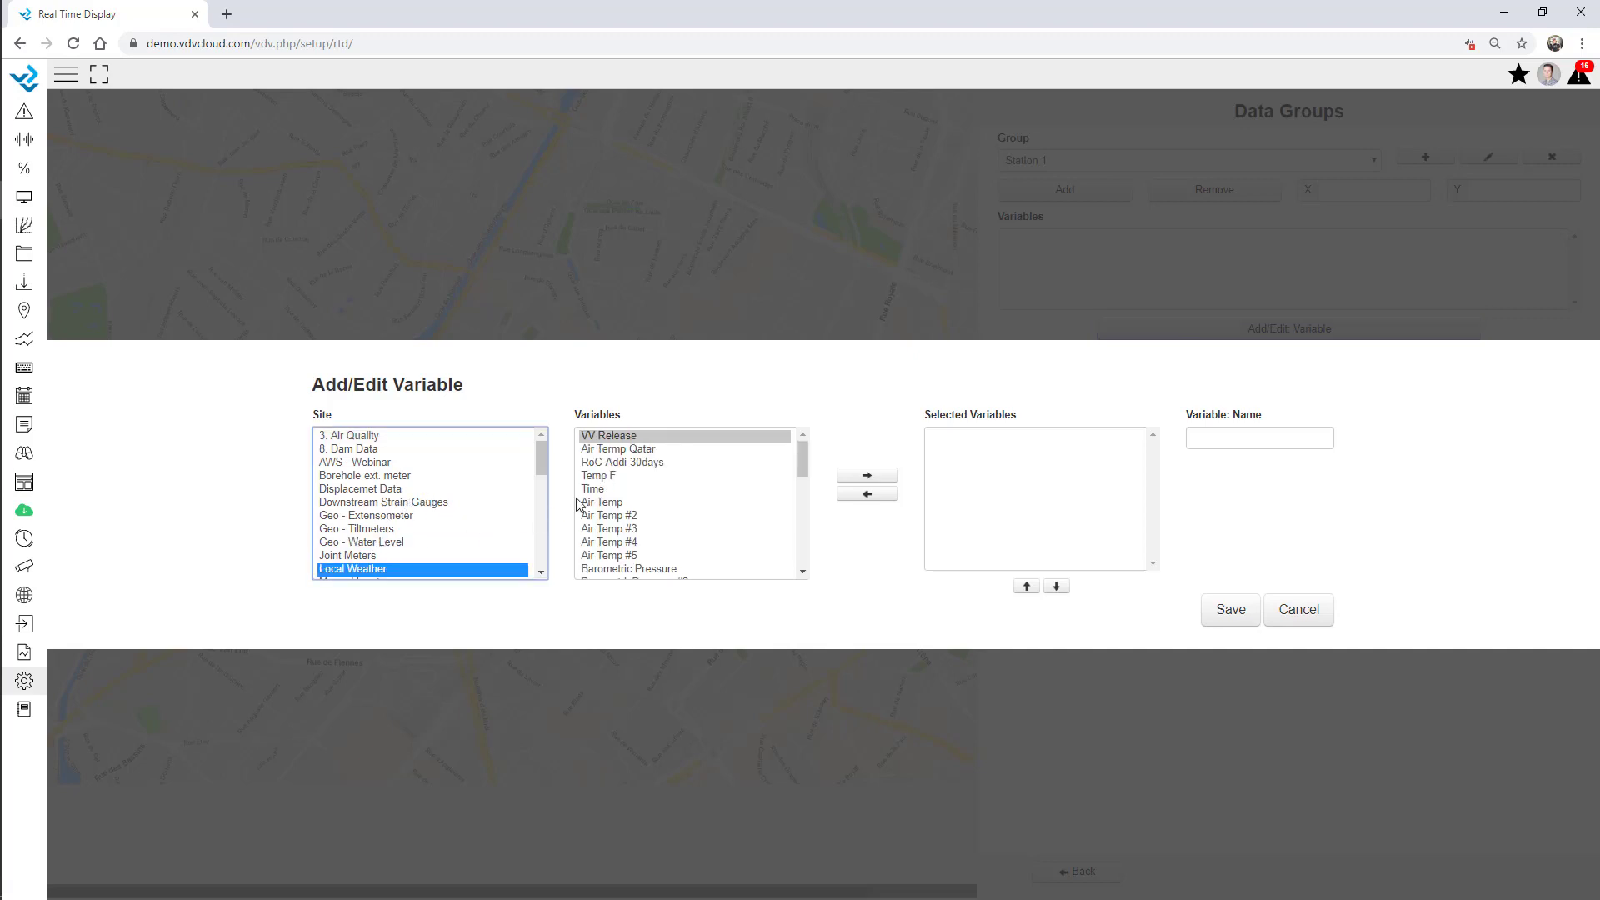
Give Station 1 Air Temp, Barometric Pressure, Battery and Precipitation, and place it on the map.
double_click(602, 501)
scroll(647, 497, down, 1)
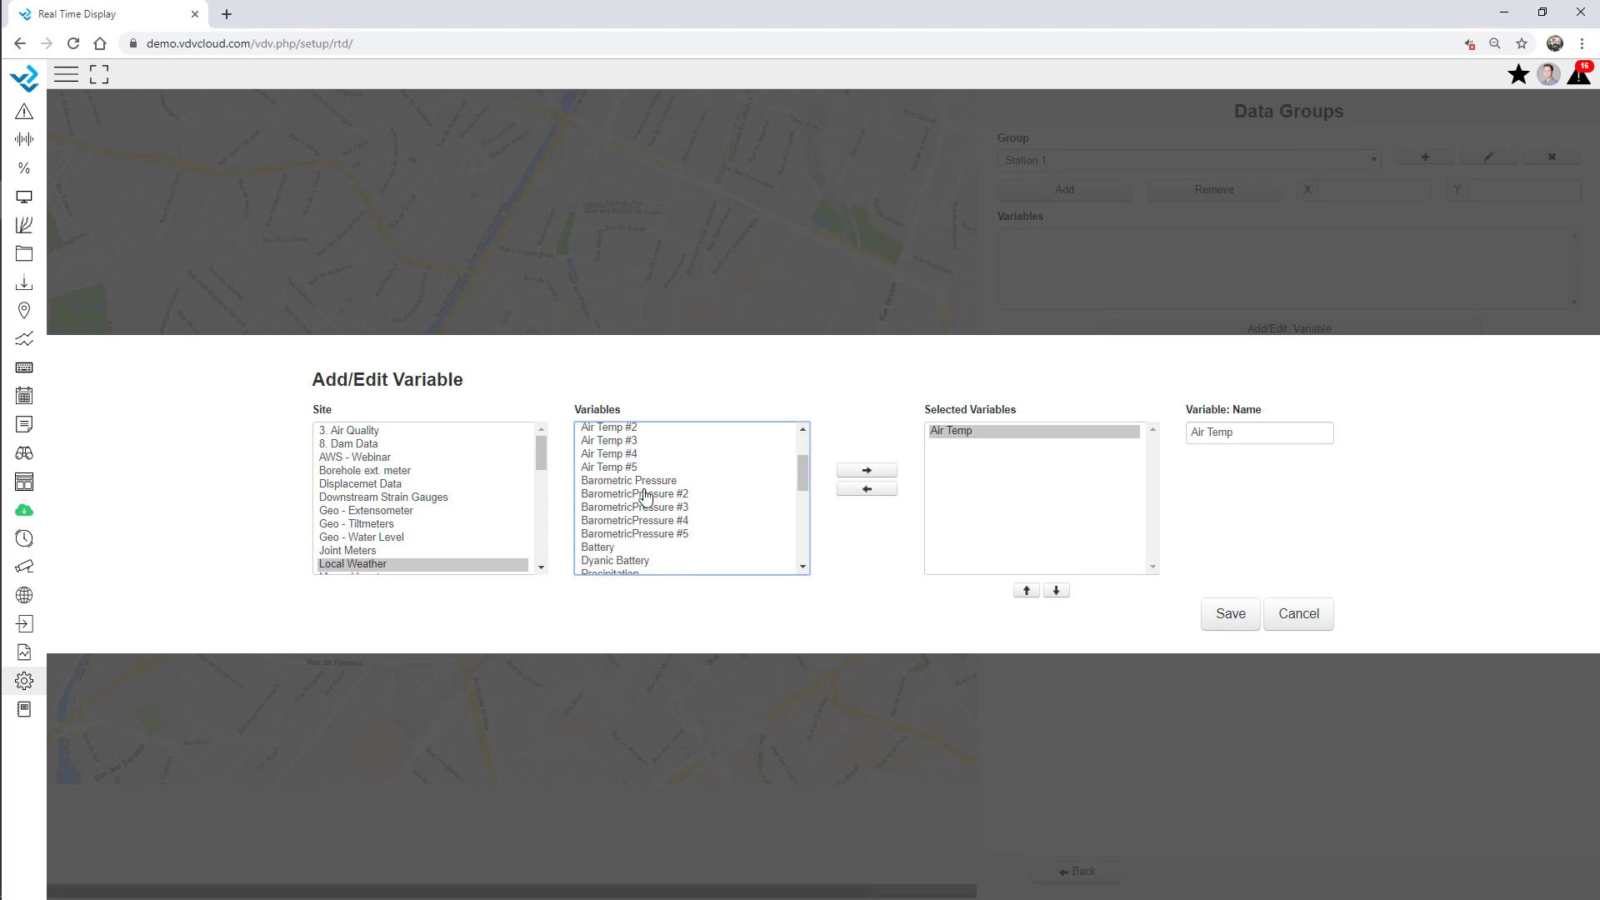
double_click(638, 480)
double_click(612, 548)
scroll(618, 533, down, 1)
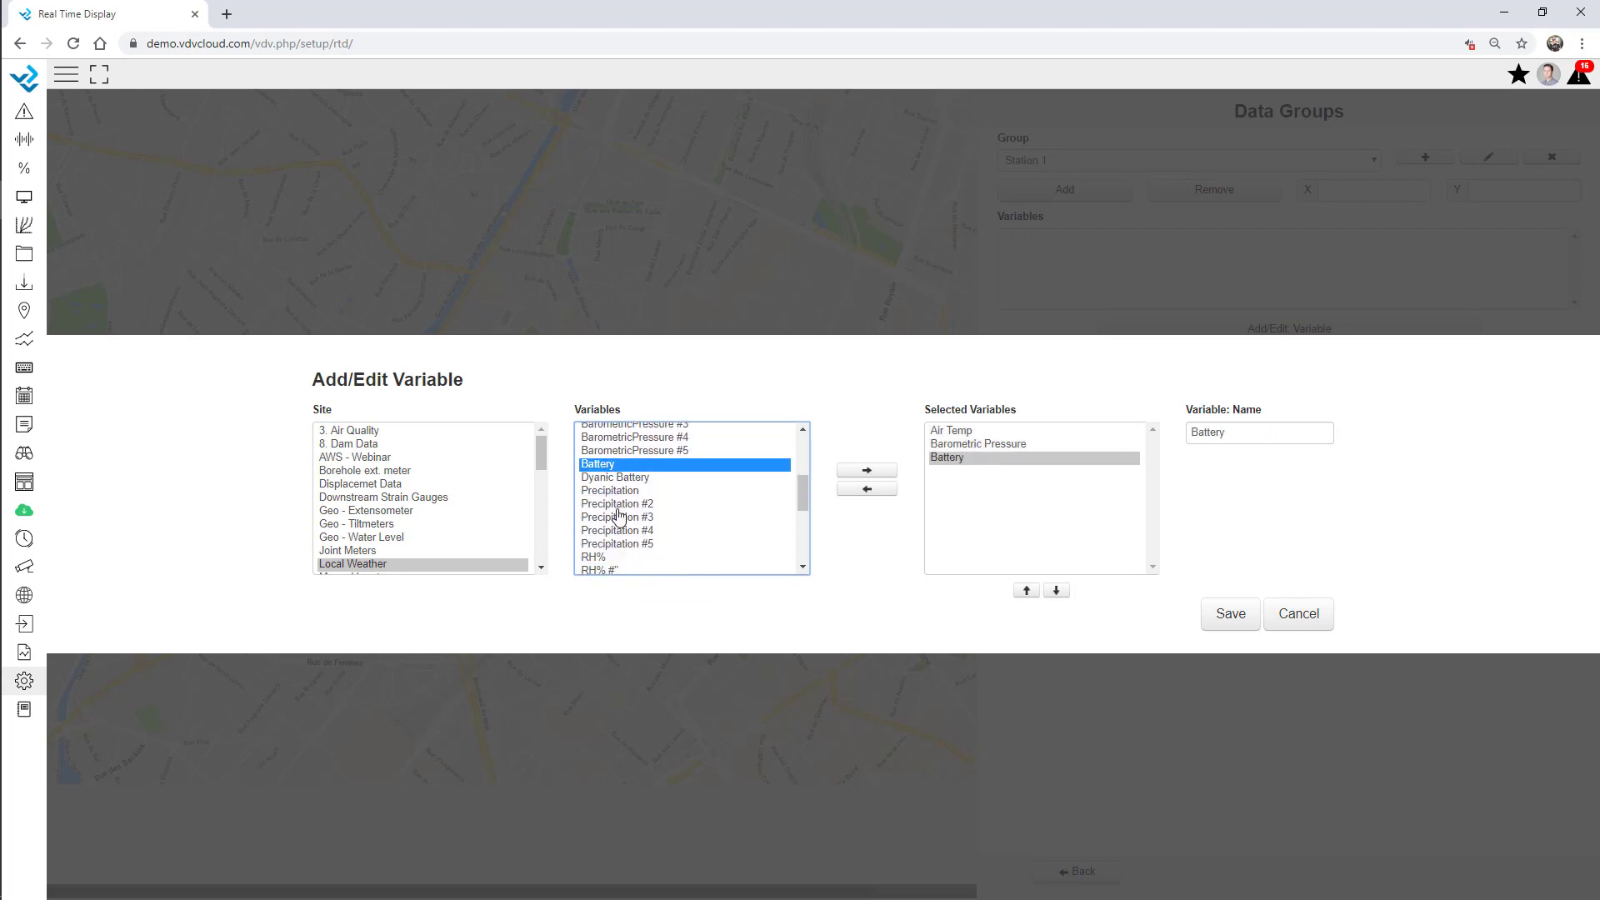
double_click(613, 491)
click(1230, 613)
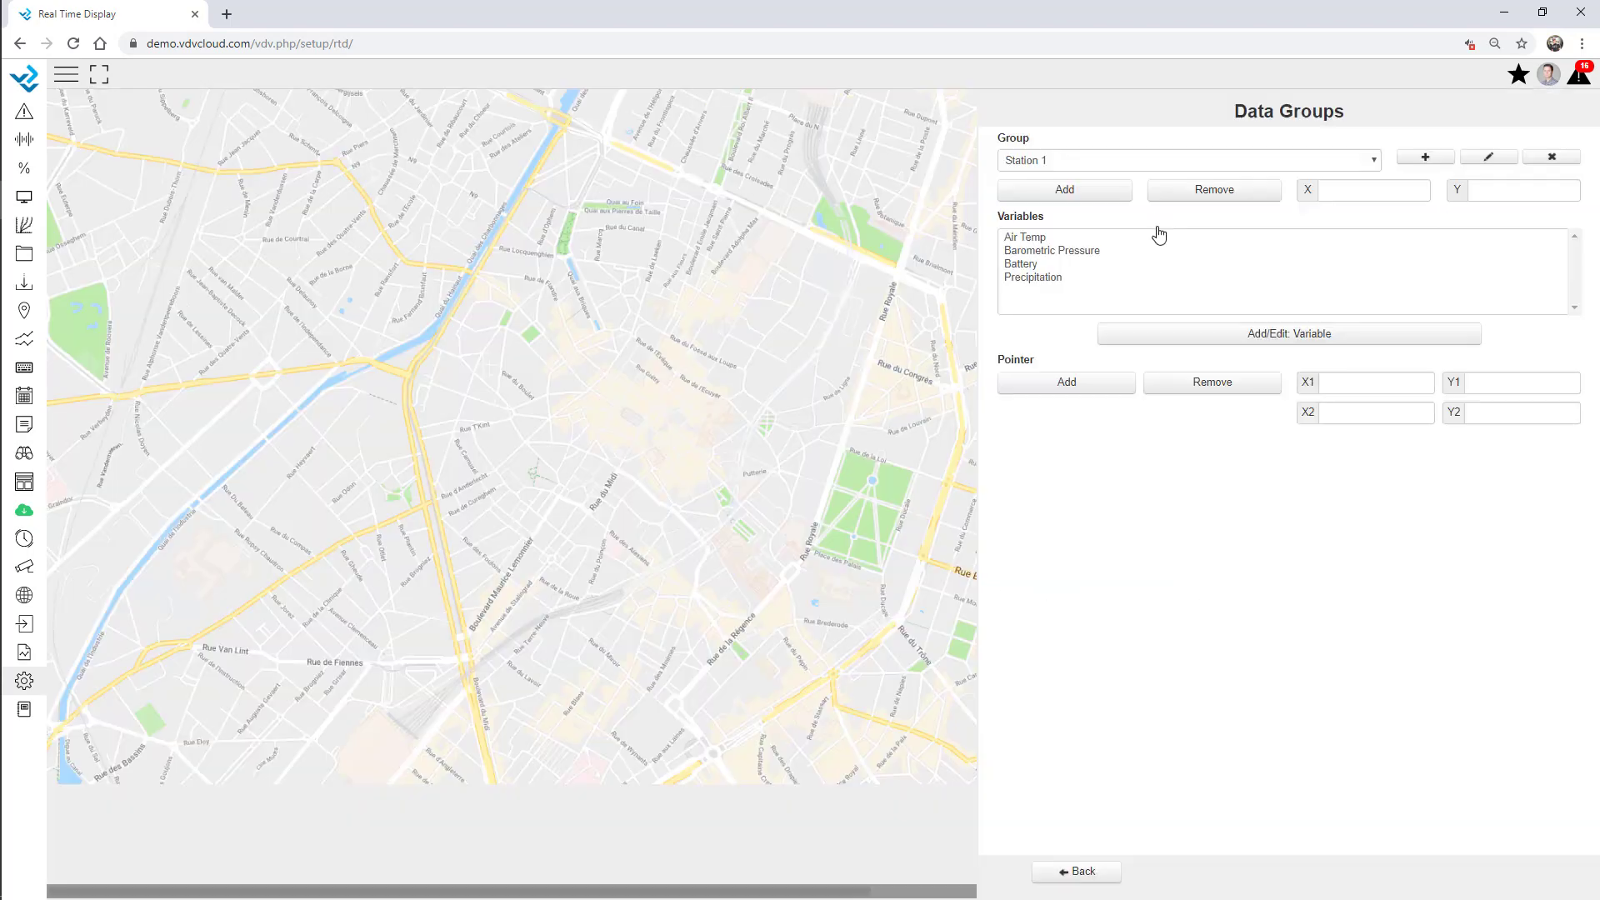
click(1079, 198)
click(390, 245)
click(1083, 871)
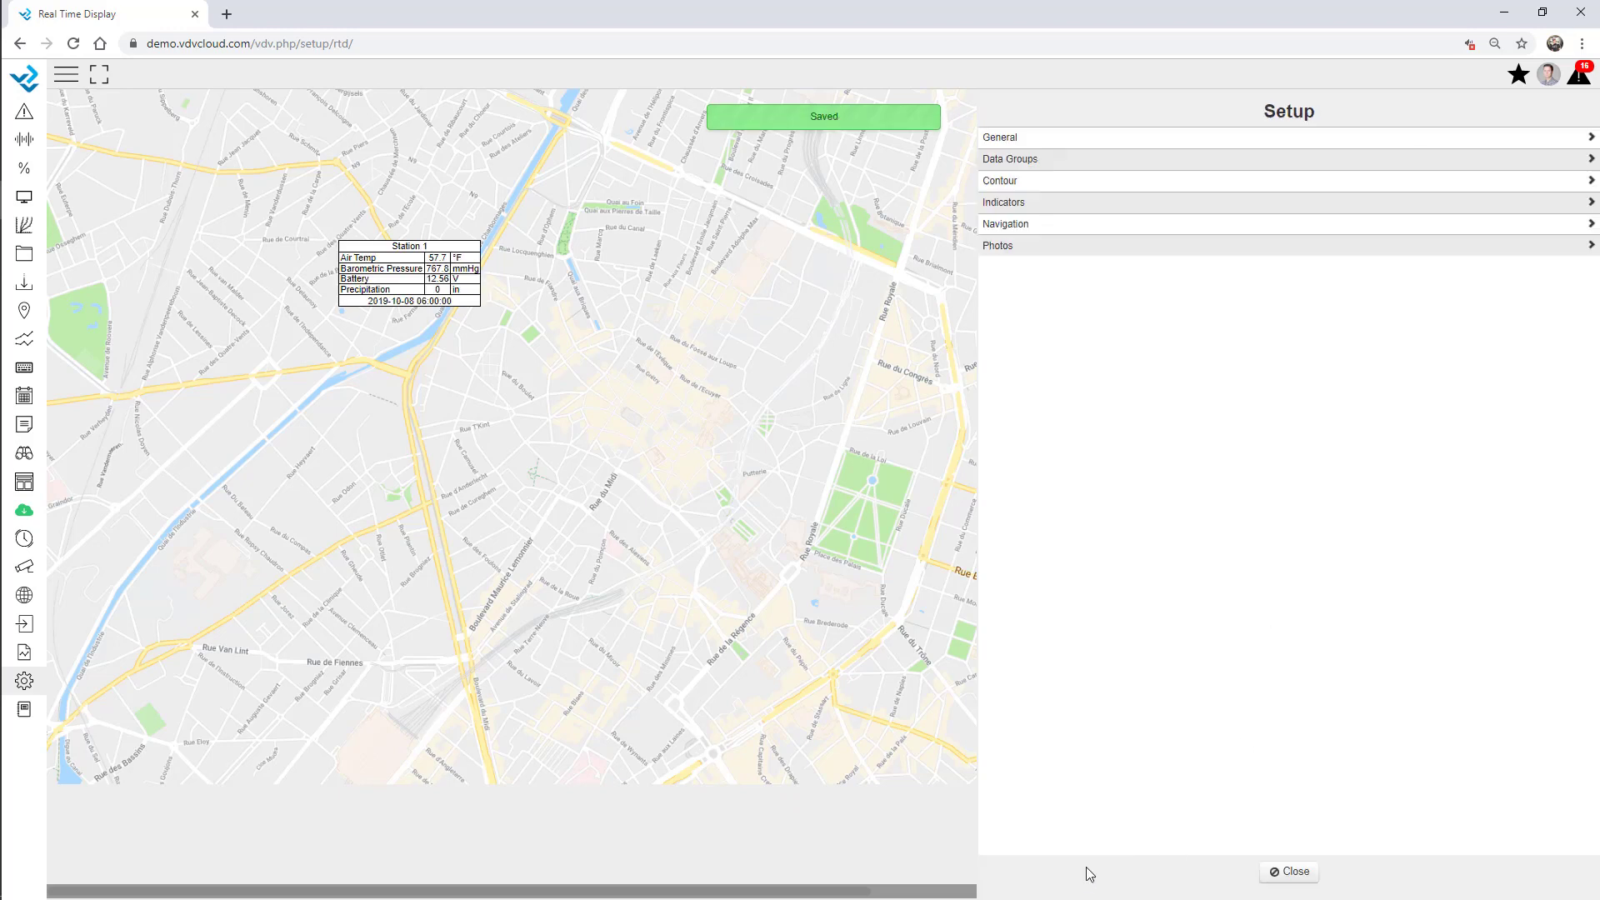
Create a Station 2 data group and list the Geo - Tiltmeters variables.
click(1055, 156)
click(1422, 157)
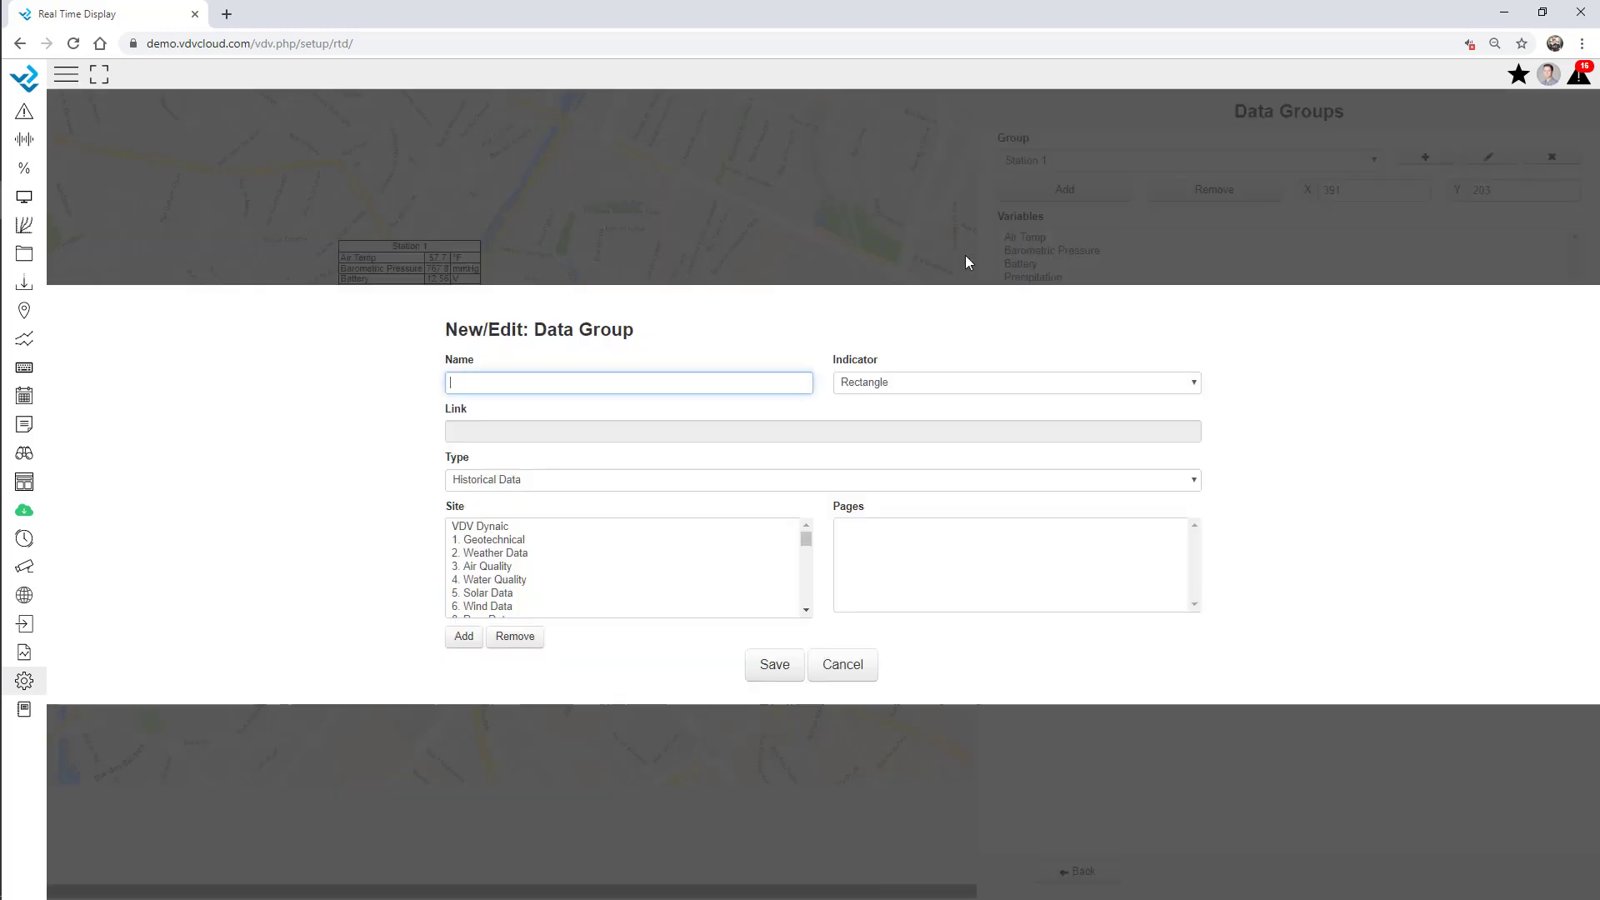
text(Station 2)
click(776, 667)
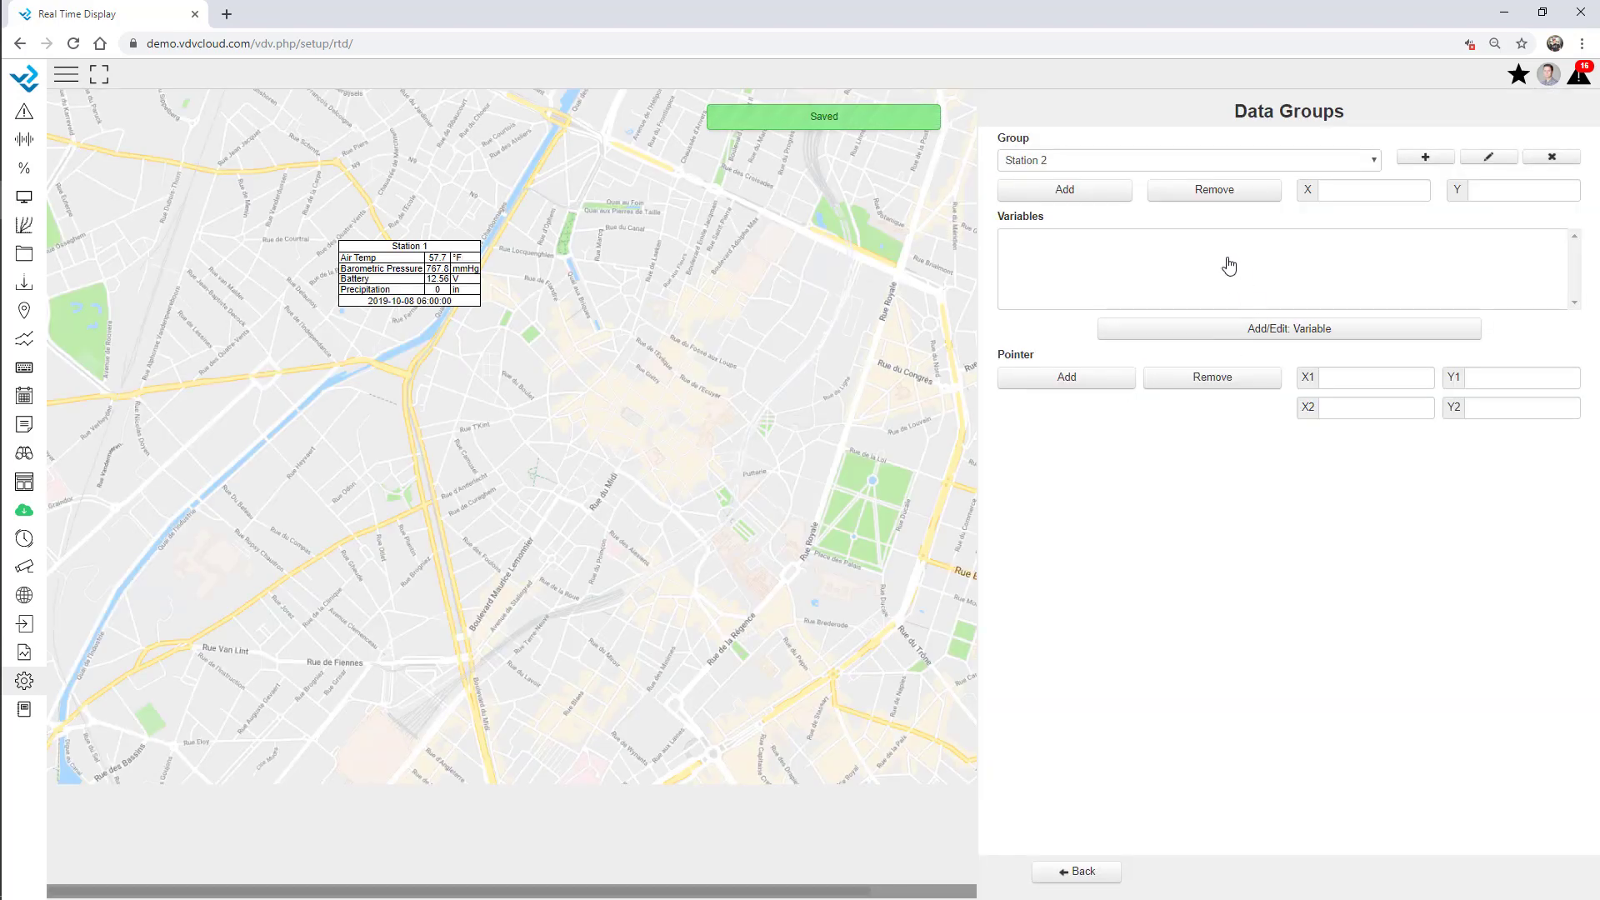
click(1250, 330)
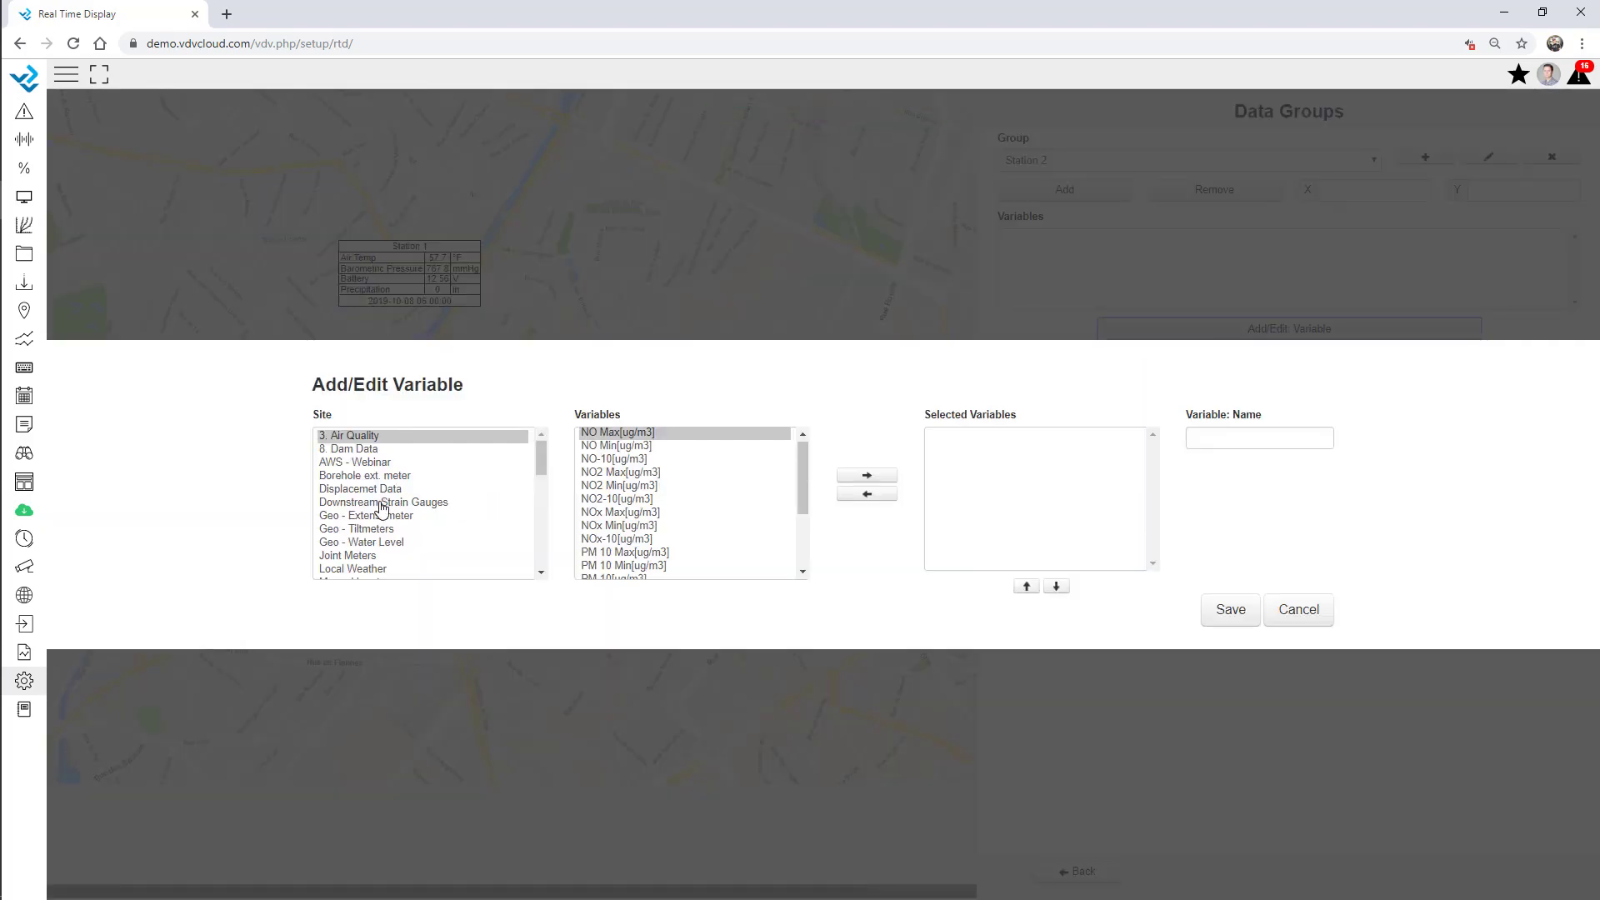
click(375, 530)
scroll(642, 539, down, 1)
scroll(642, 539, down, 2)
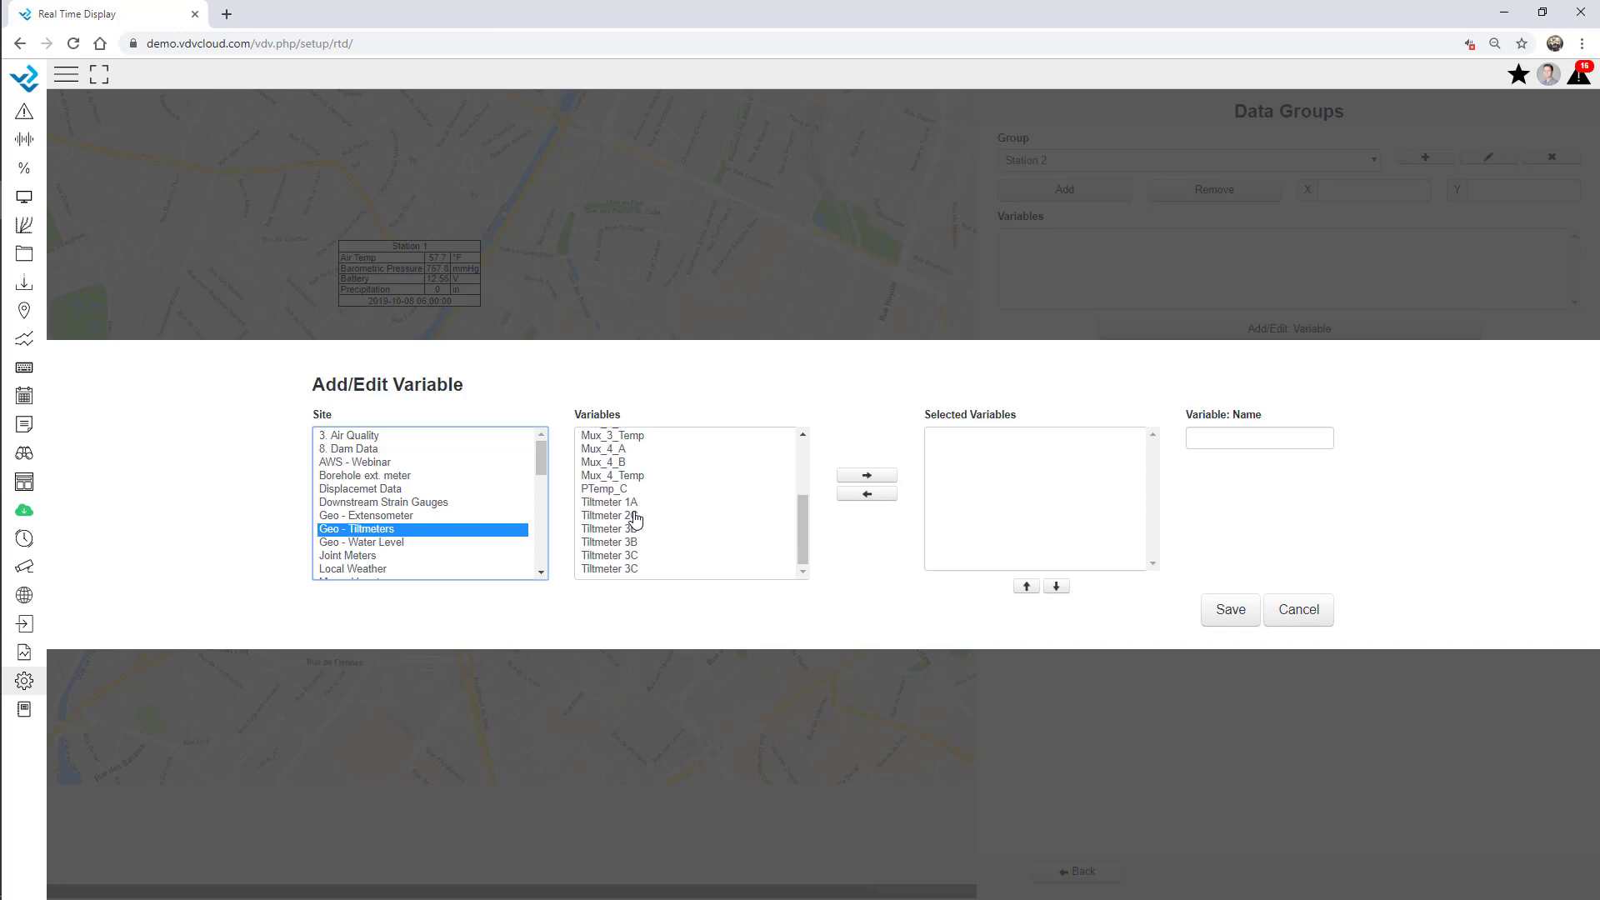
Add Tiltmeter 1A, 2C and 3B to Station 2 and place its box near the map centre.
double_click(634, 502)
double_click(633, 510)
click(636, 543)
double_click(636, 538)
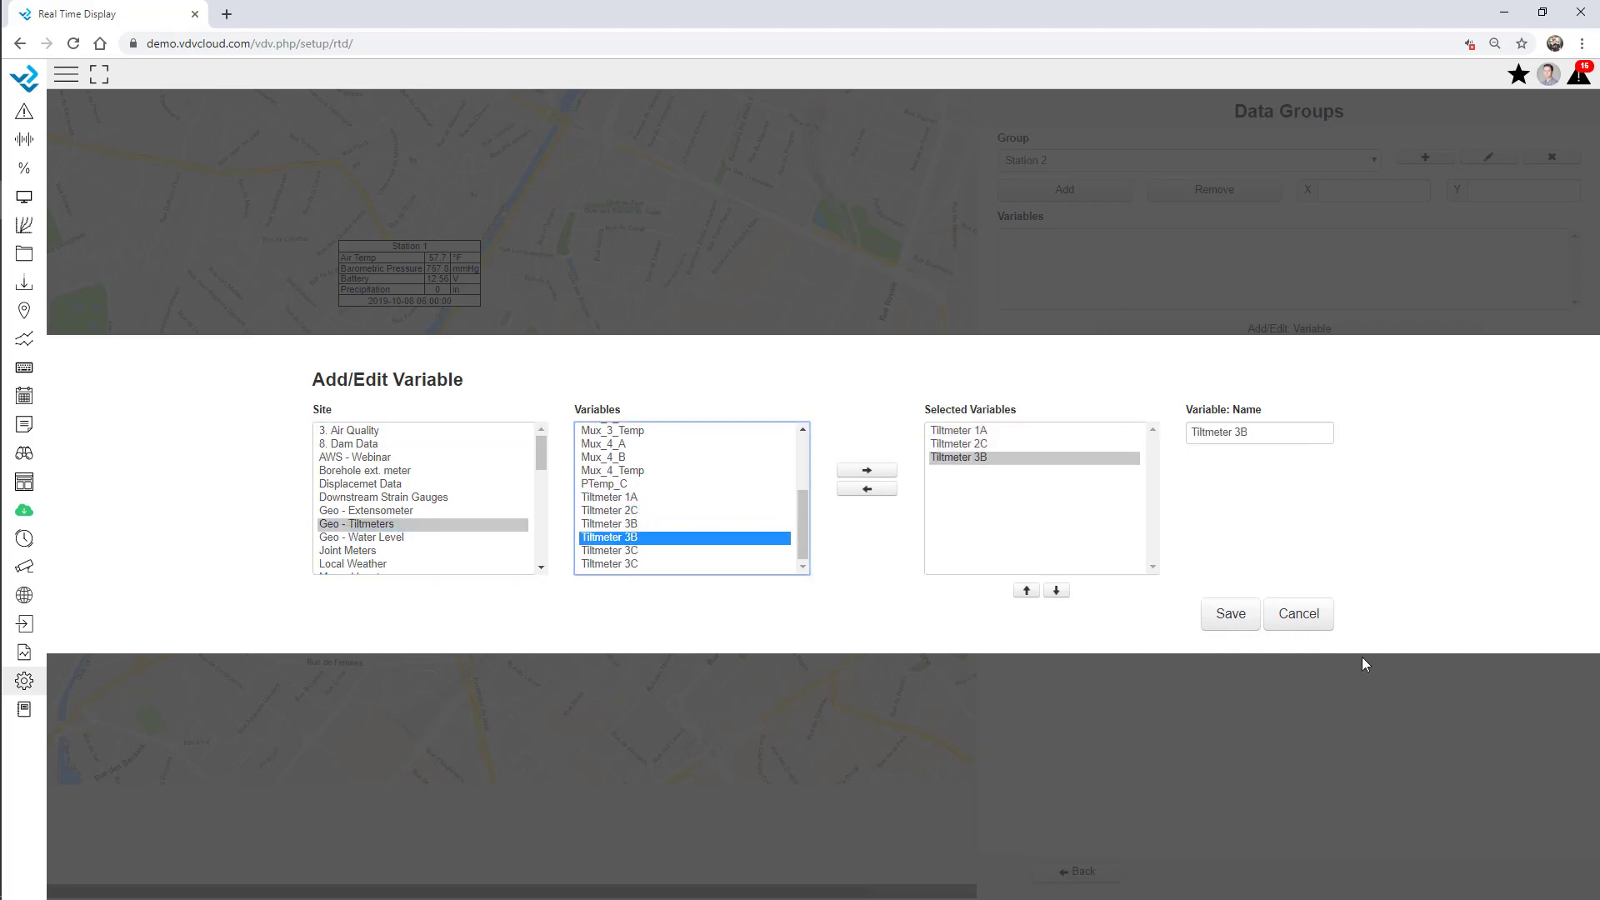
click(1230, 614)
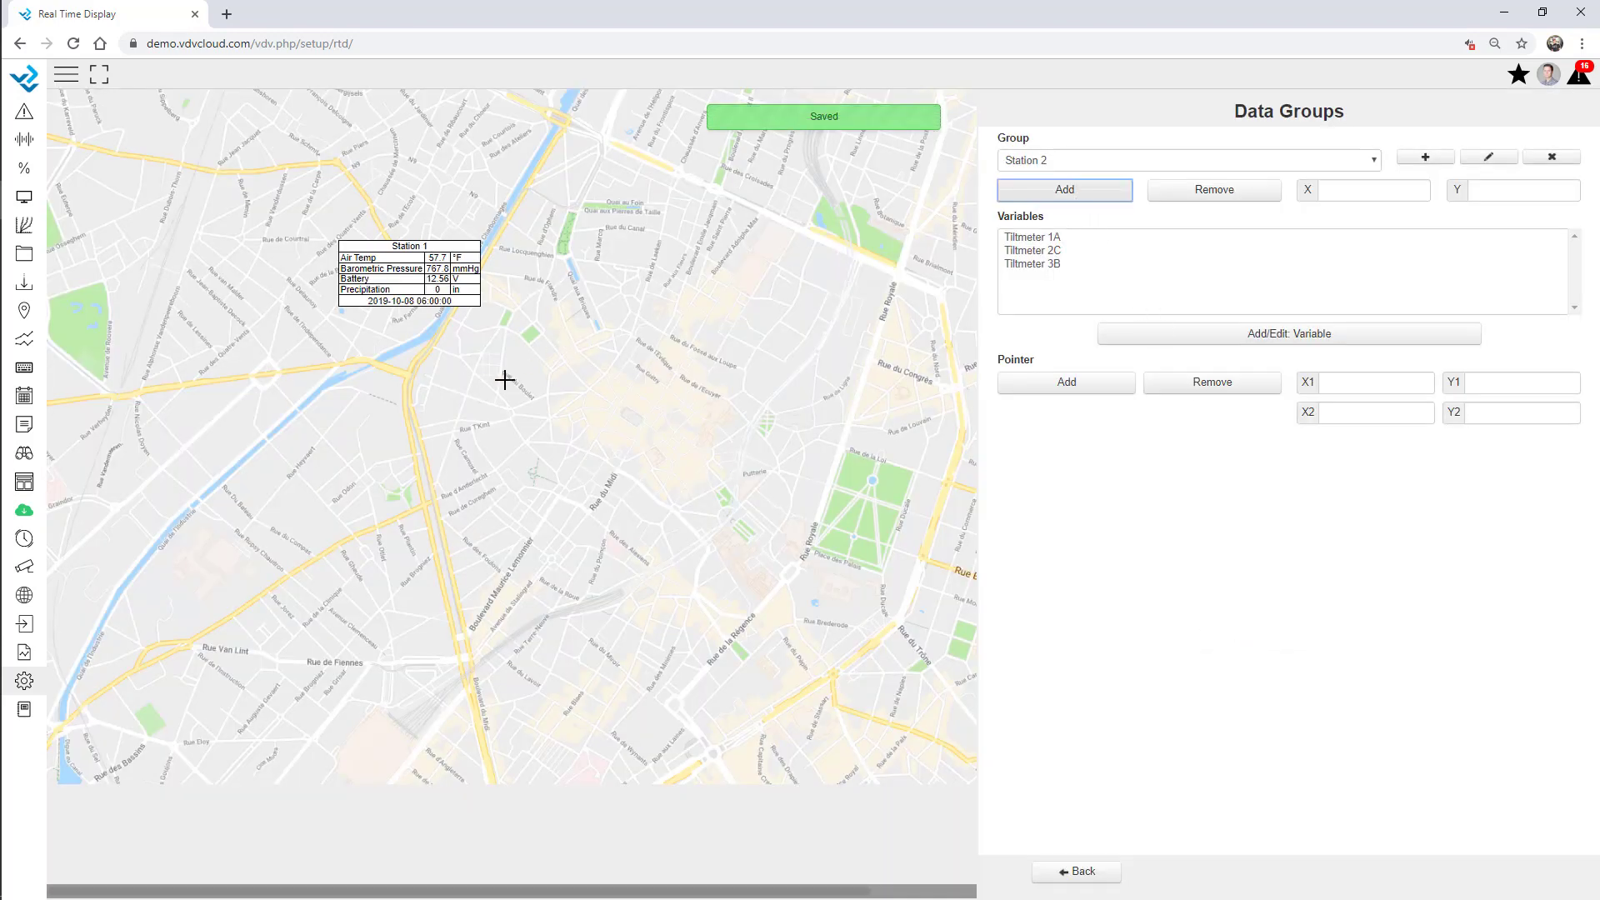
click(505, 380)
click(1076, 872)
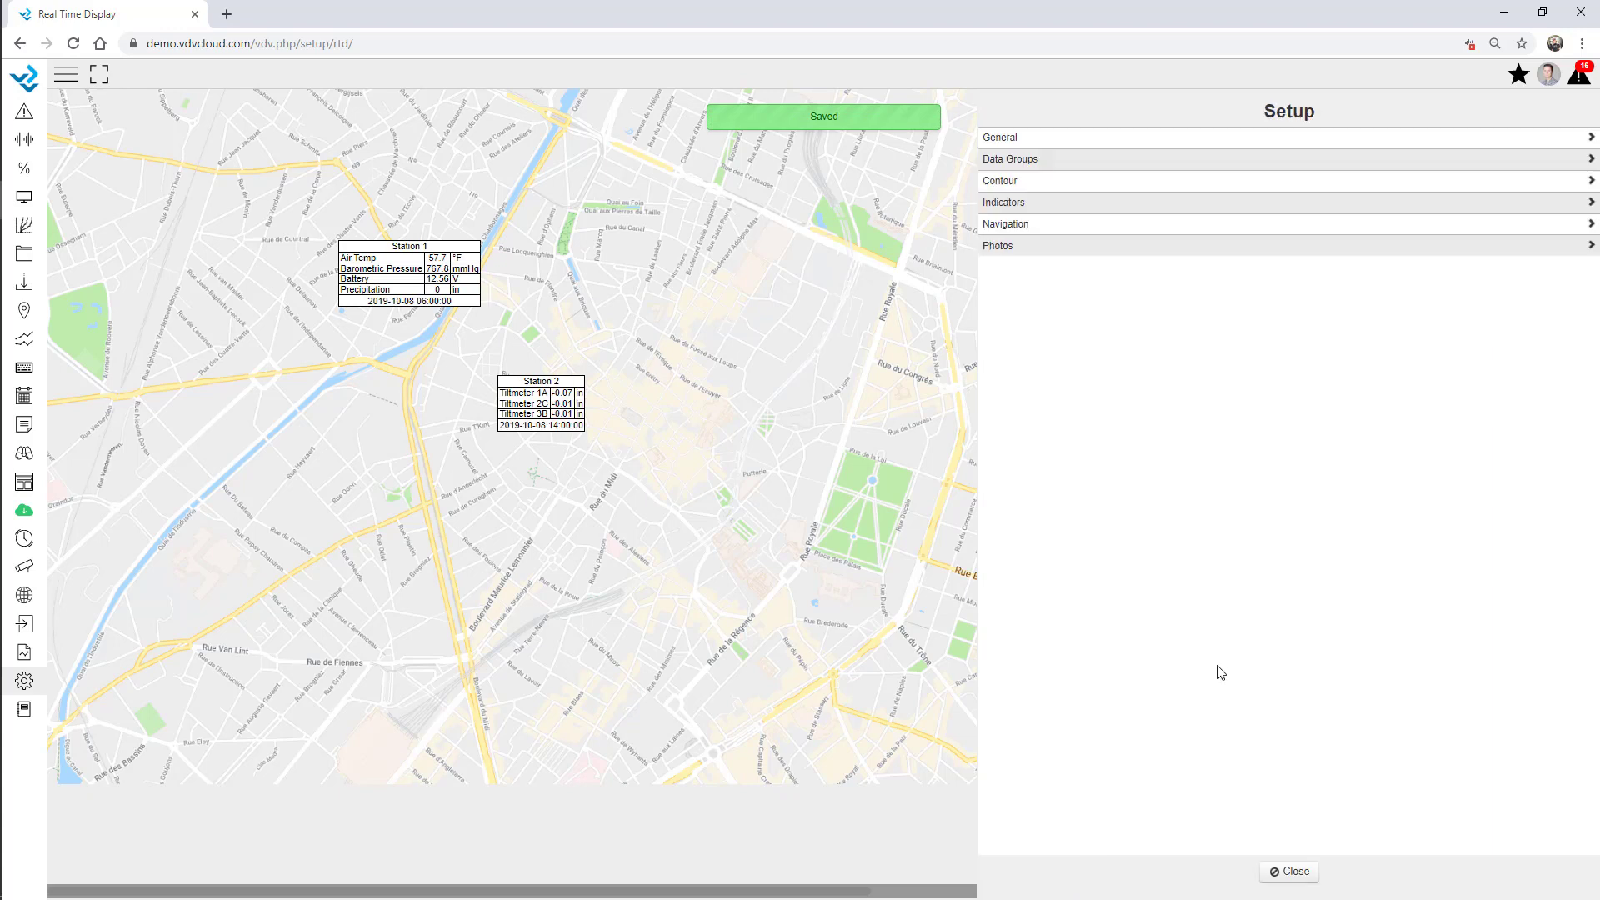
Create a new Graph indicator named Battery.
click(1021, 204)
click(1547, 141)
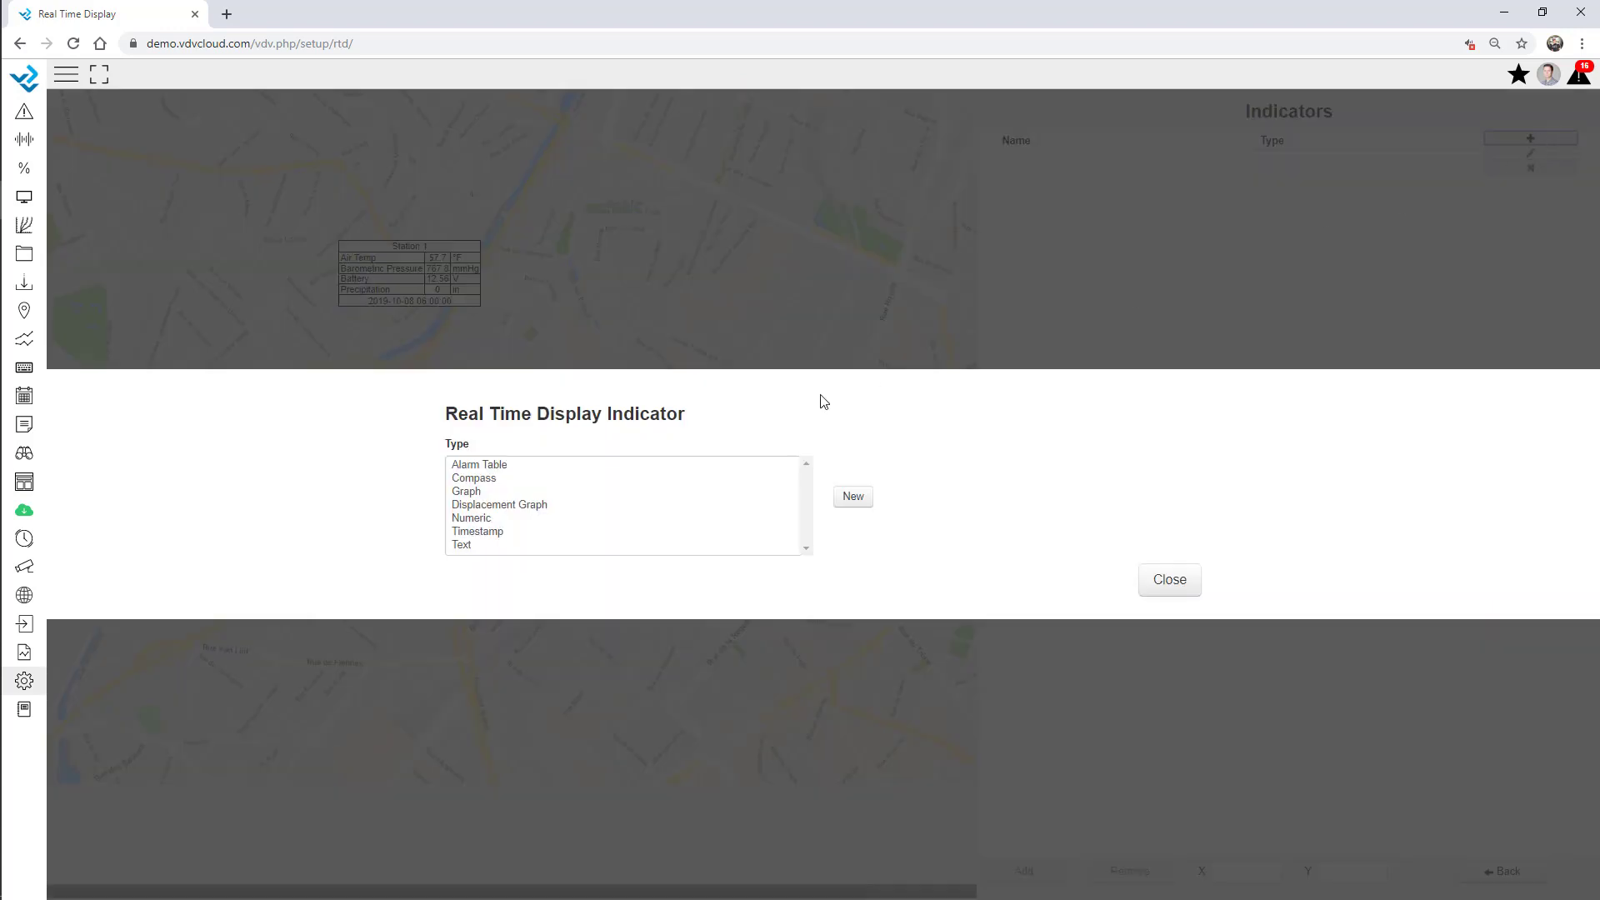
click(473, 493)
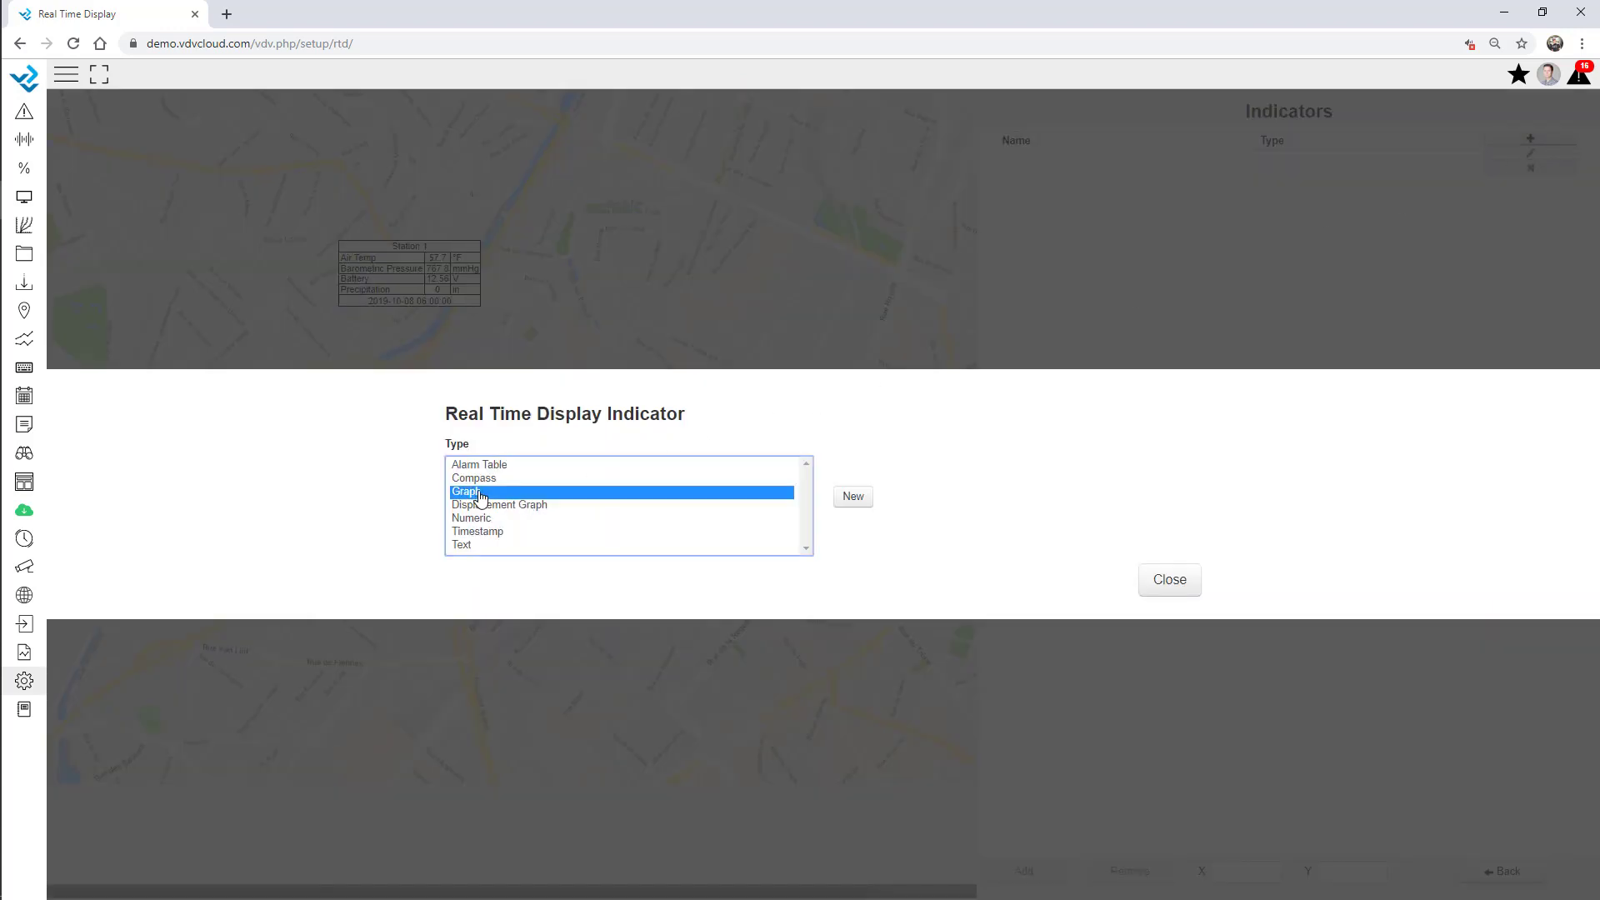
click(852, 498)
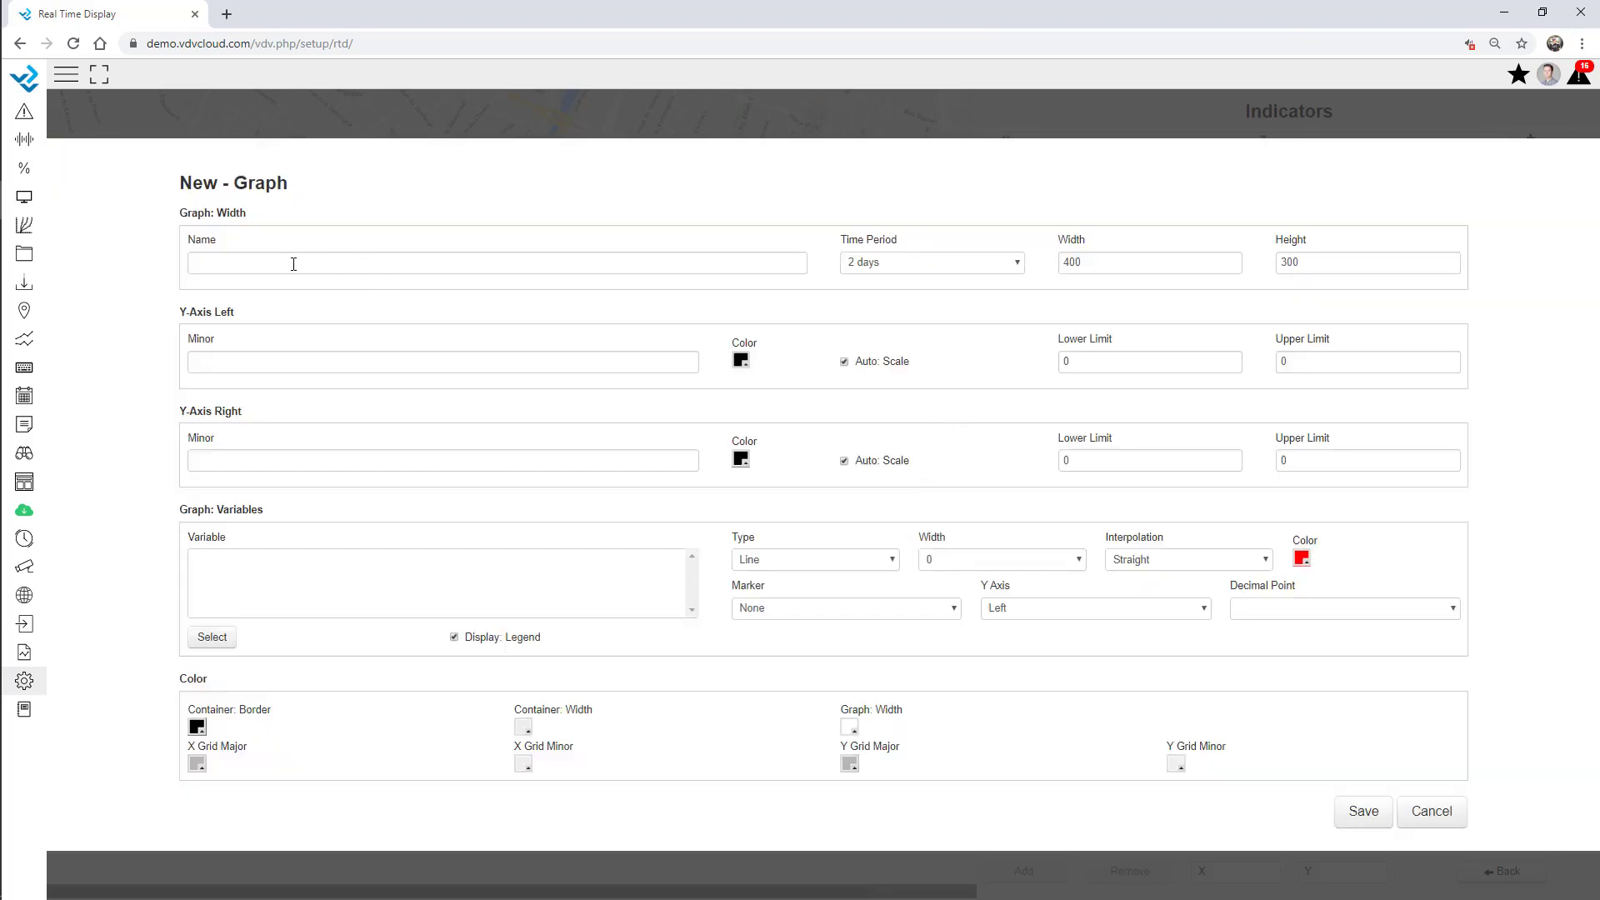
click(294, 264)
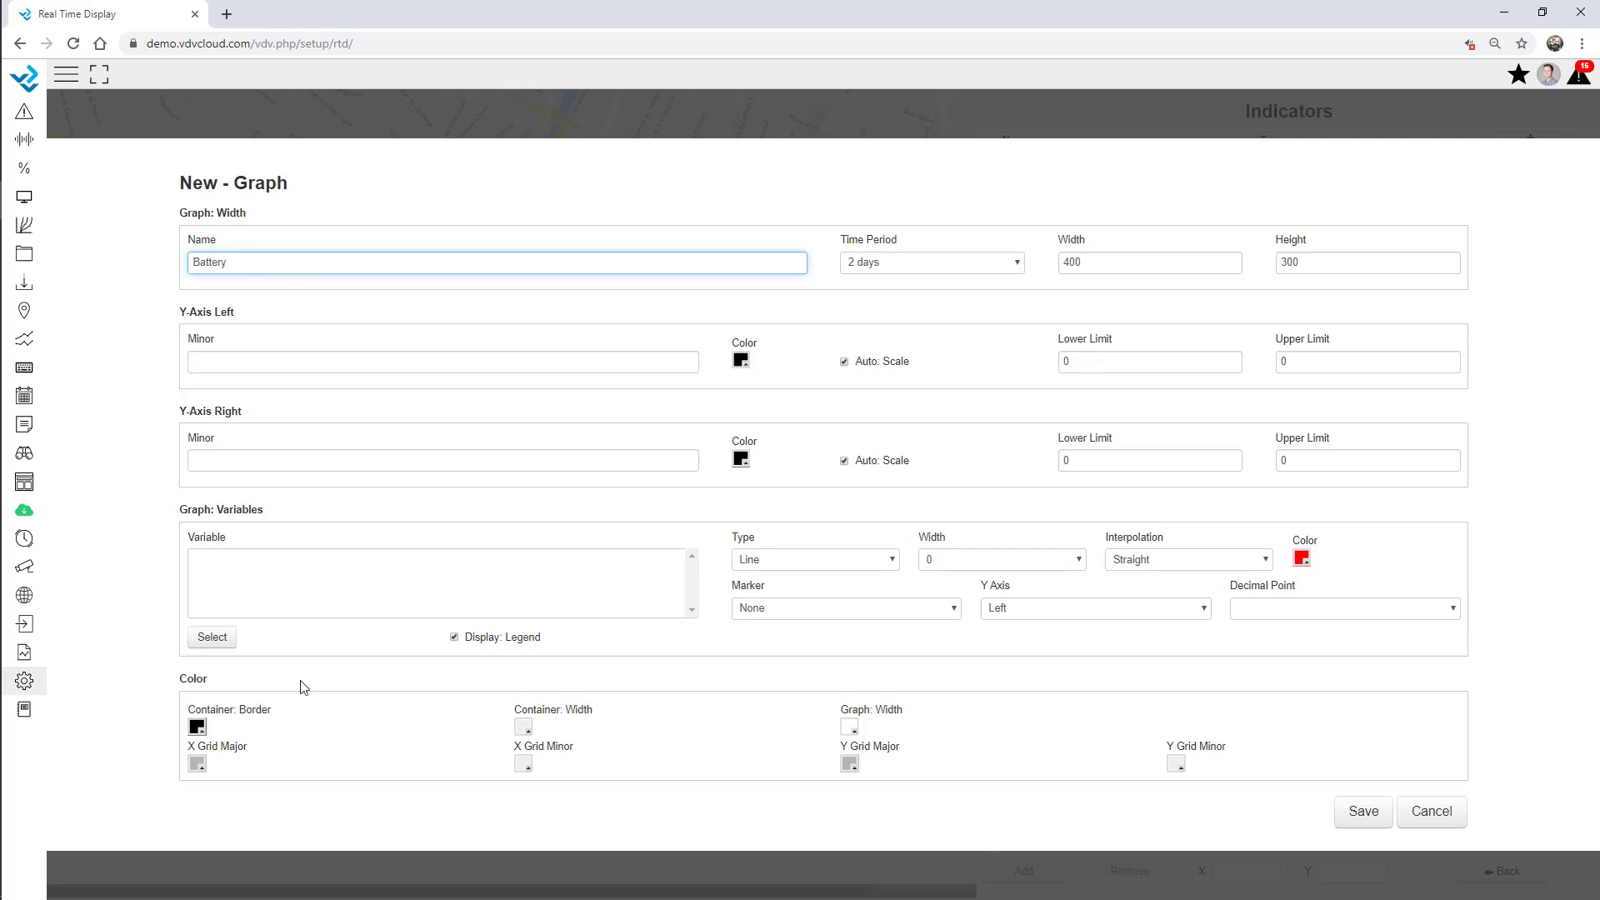
Plot Local Weather's Battery variable in the graph, set width 600, and save.
click(210, 637)
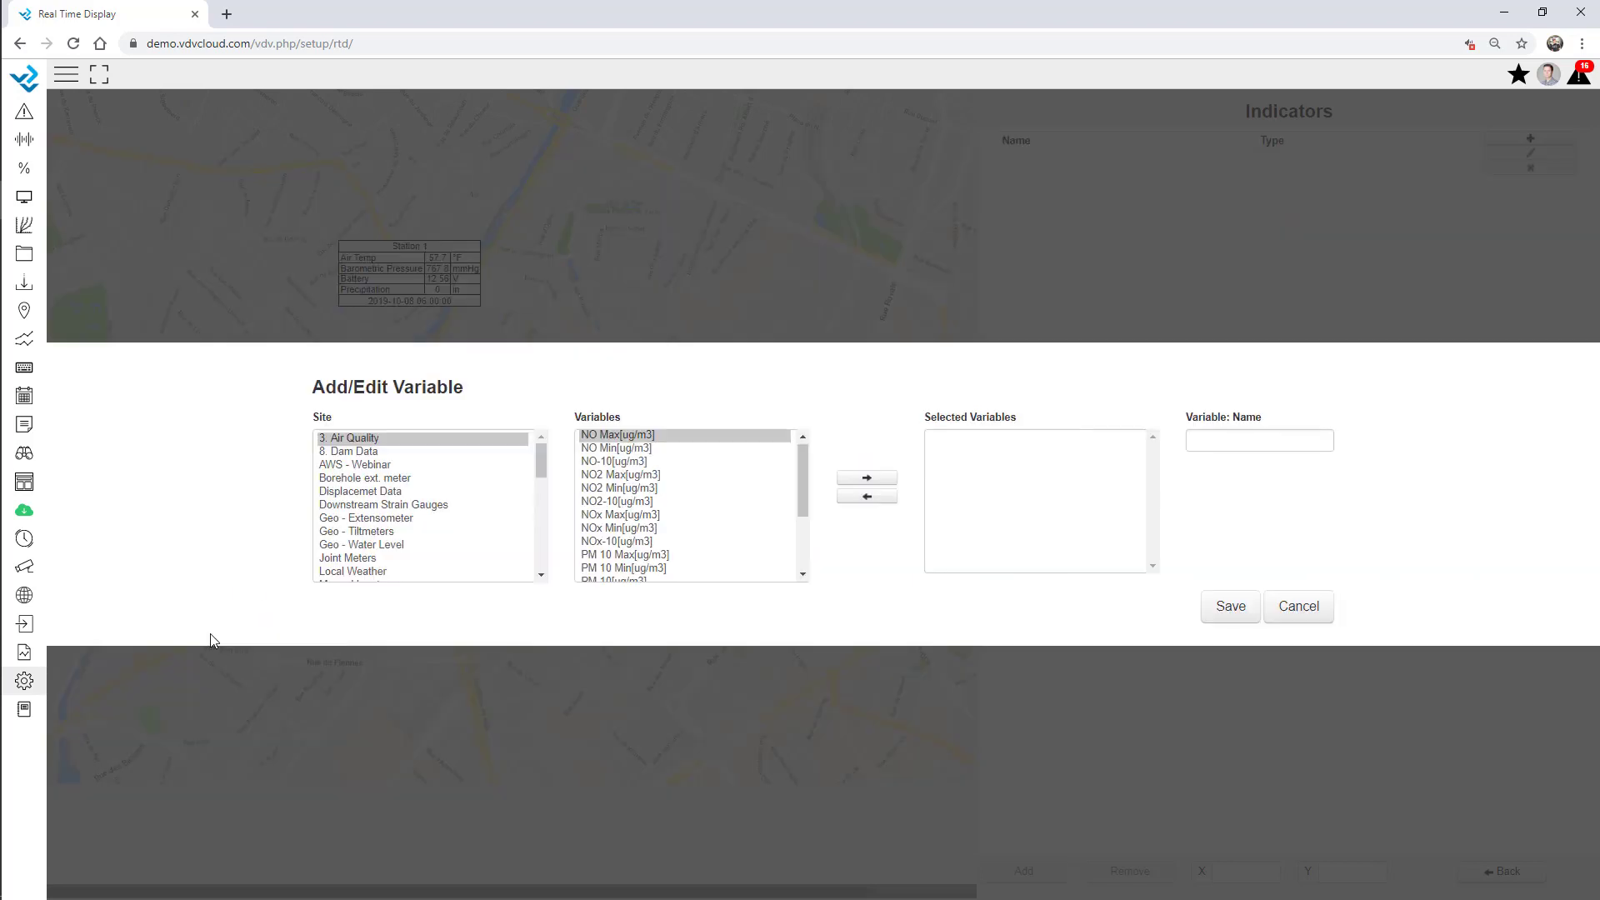
click(371, 500)
key(l)
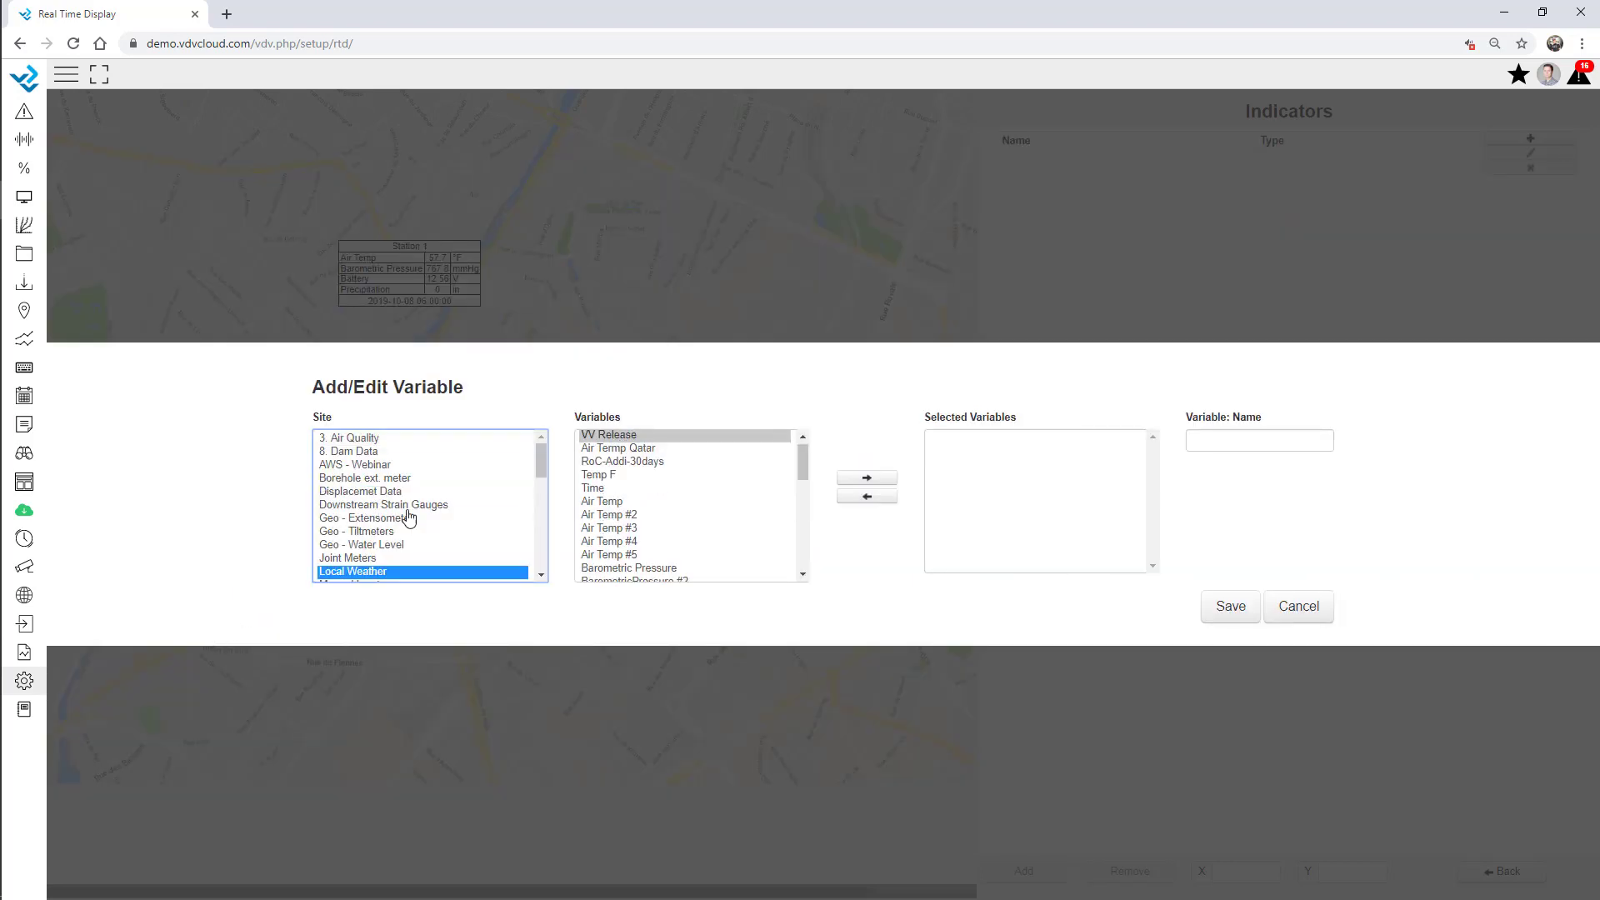
scroll(635, 561, down, 1)
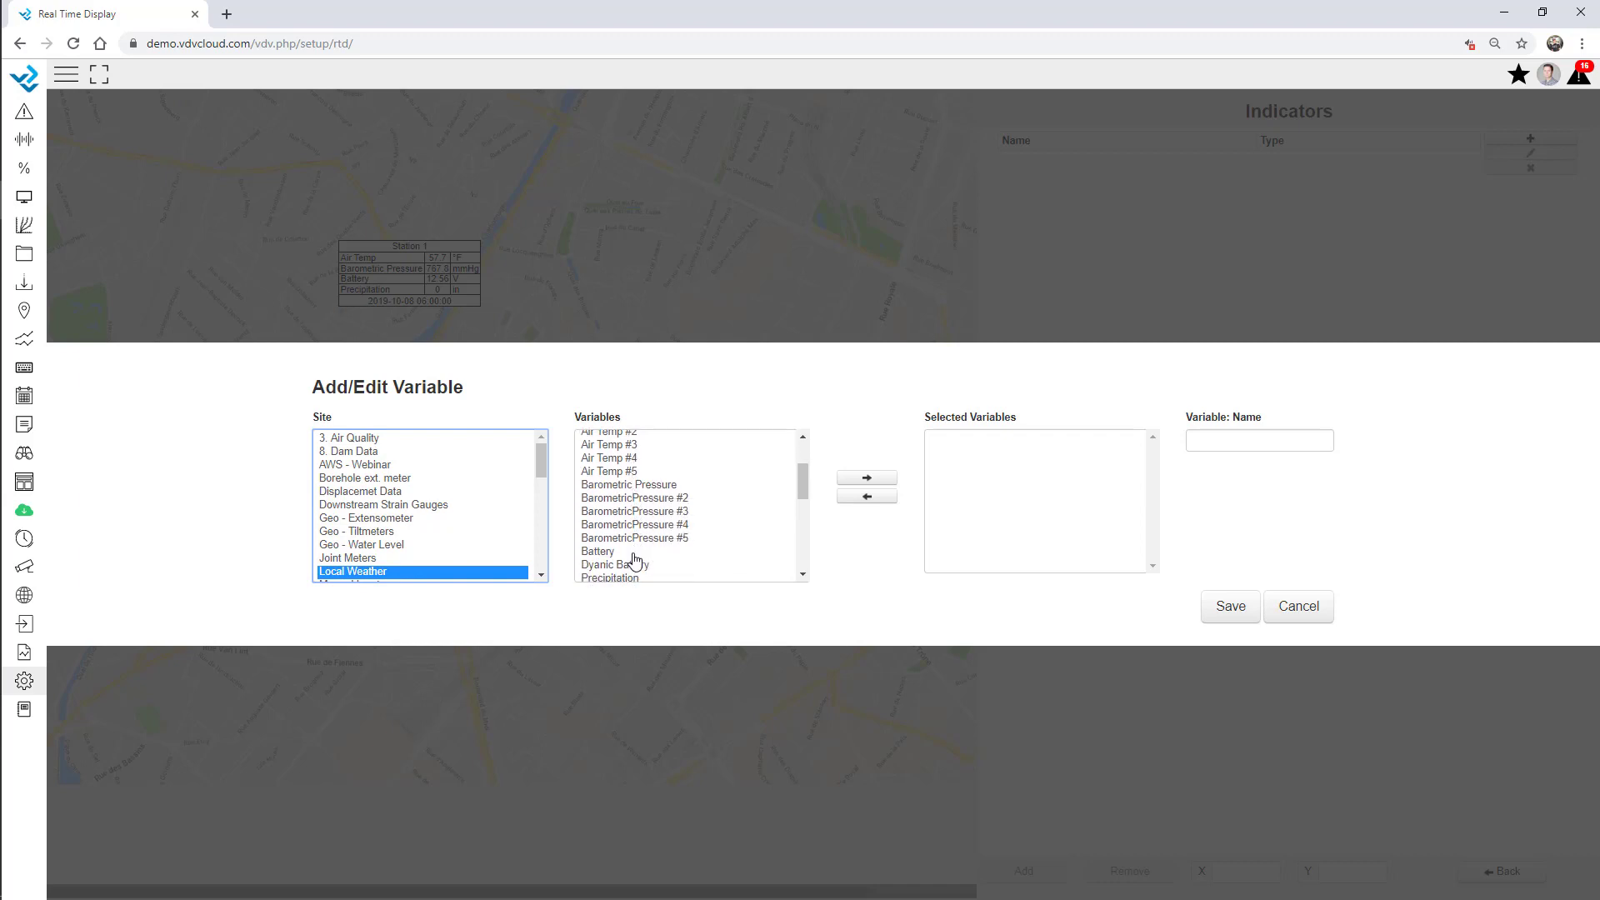
double_click(627, 553)
click(1231, 606)
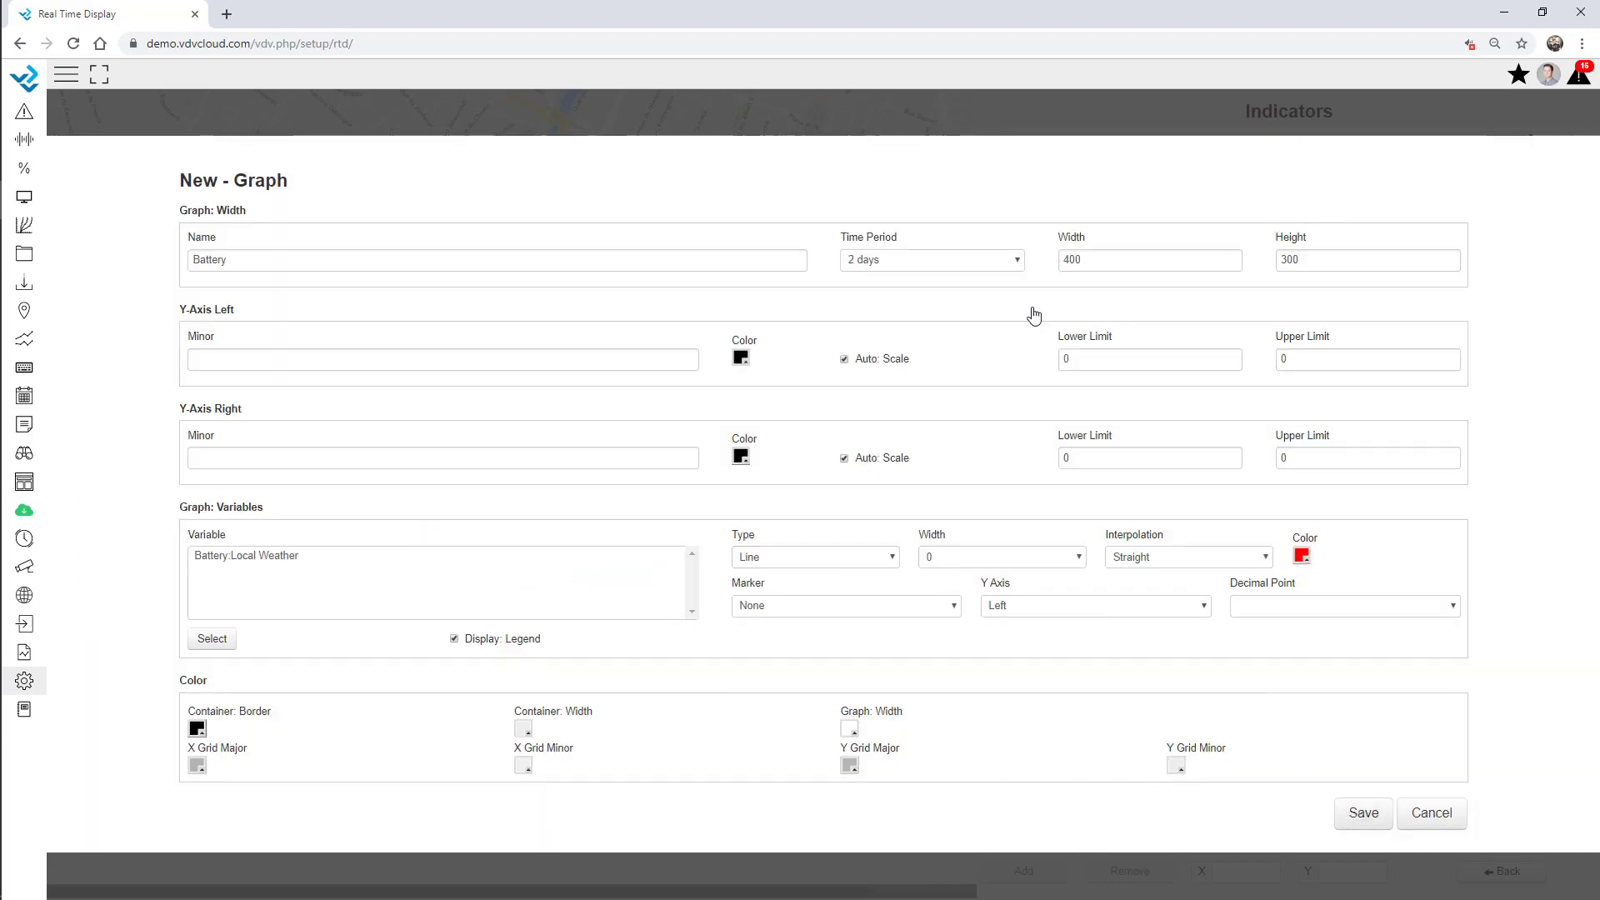
double_click(1121, 260)
text(7)
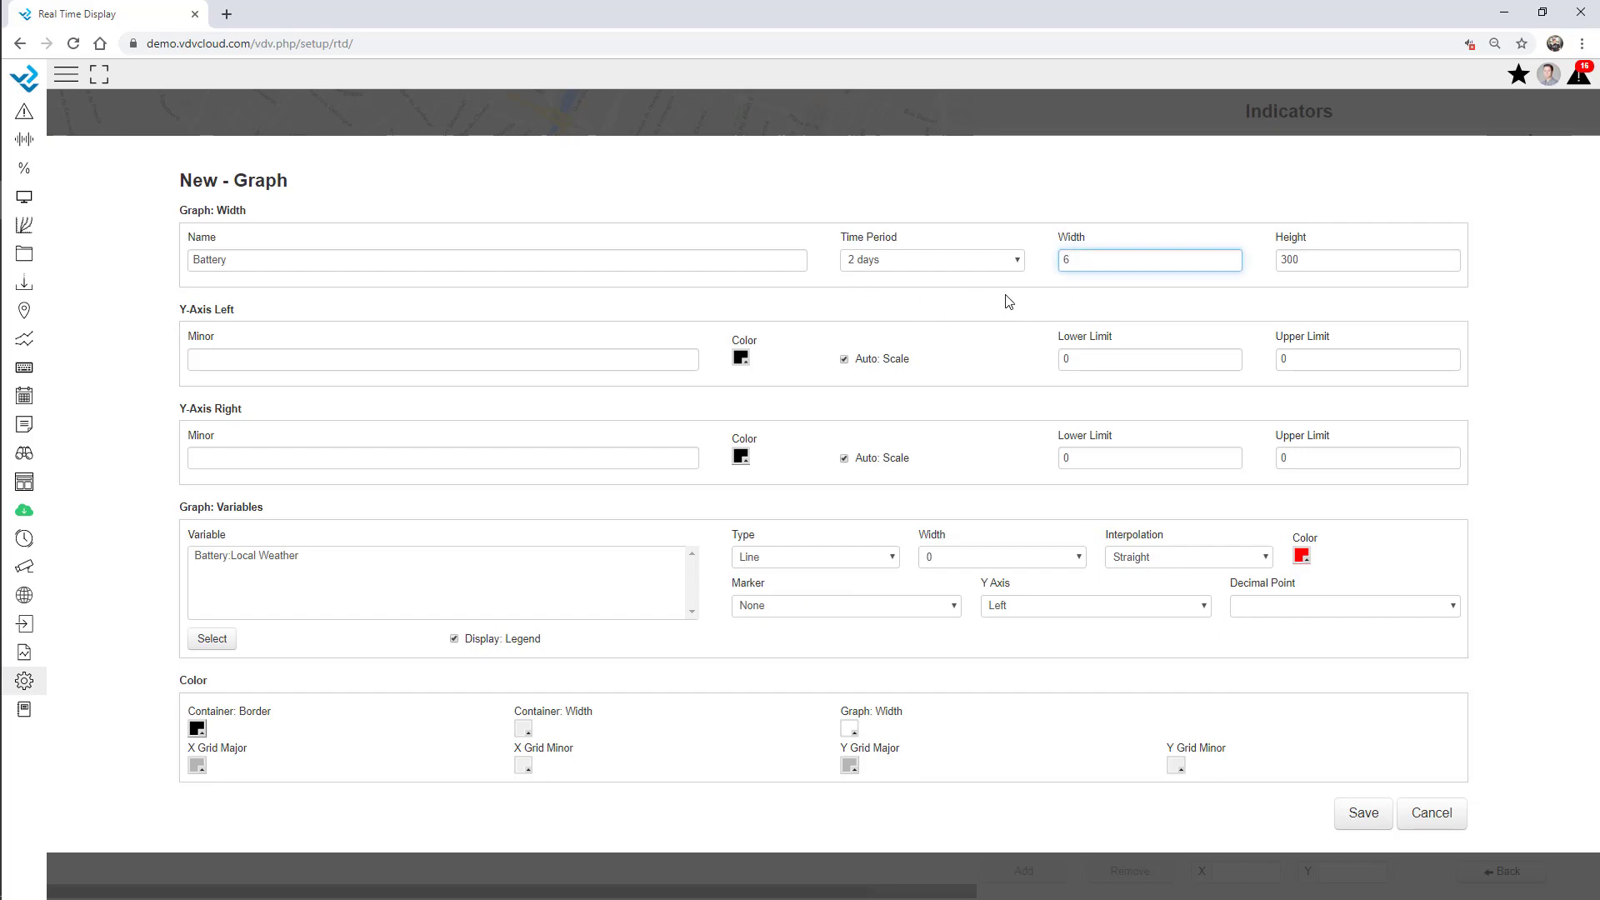
key(Tab)
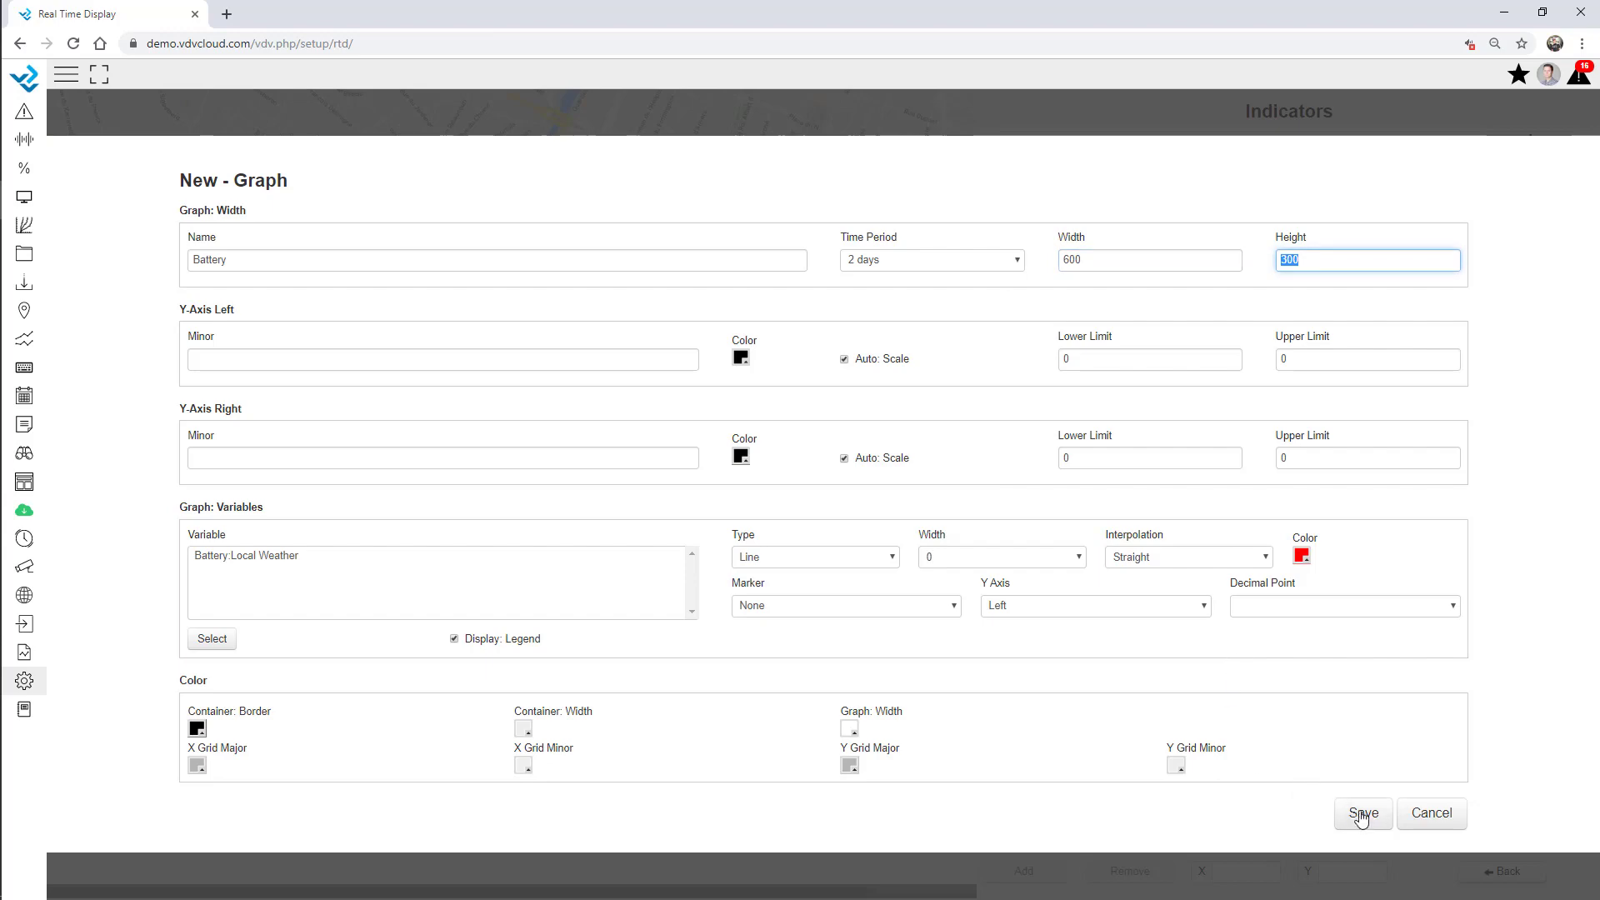
click(1363, 812)
Place the Battery graph at the map's lower left and set its time period to 6 days.
click(1044, 162)
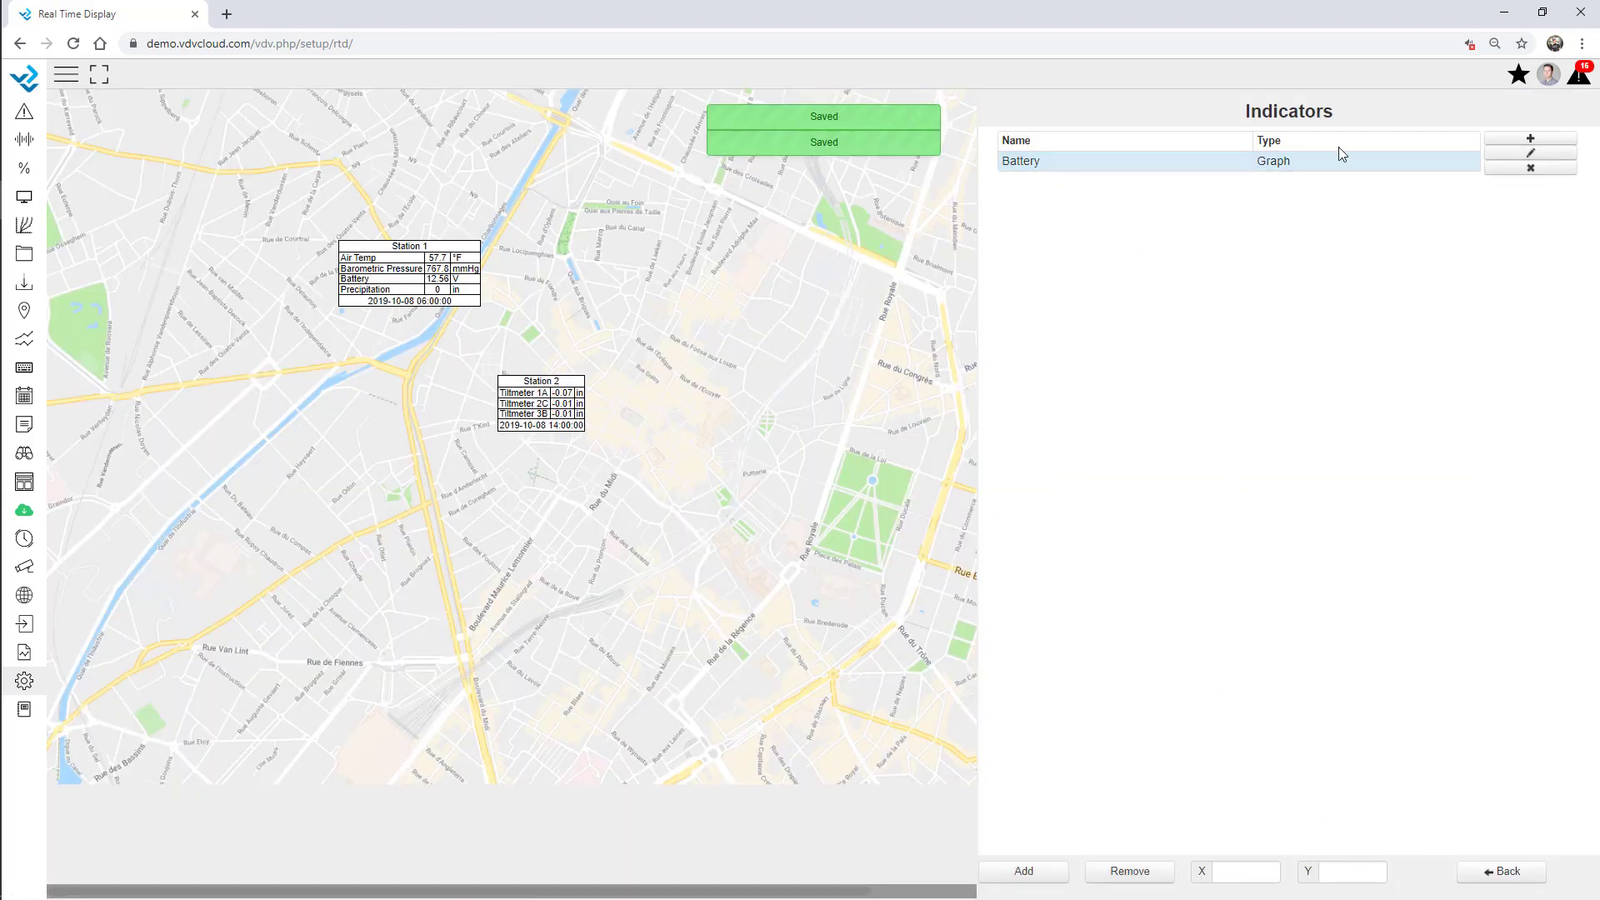
click(1031, 872)
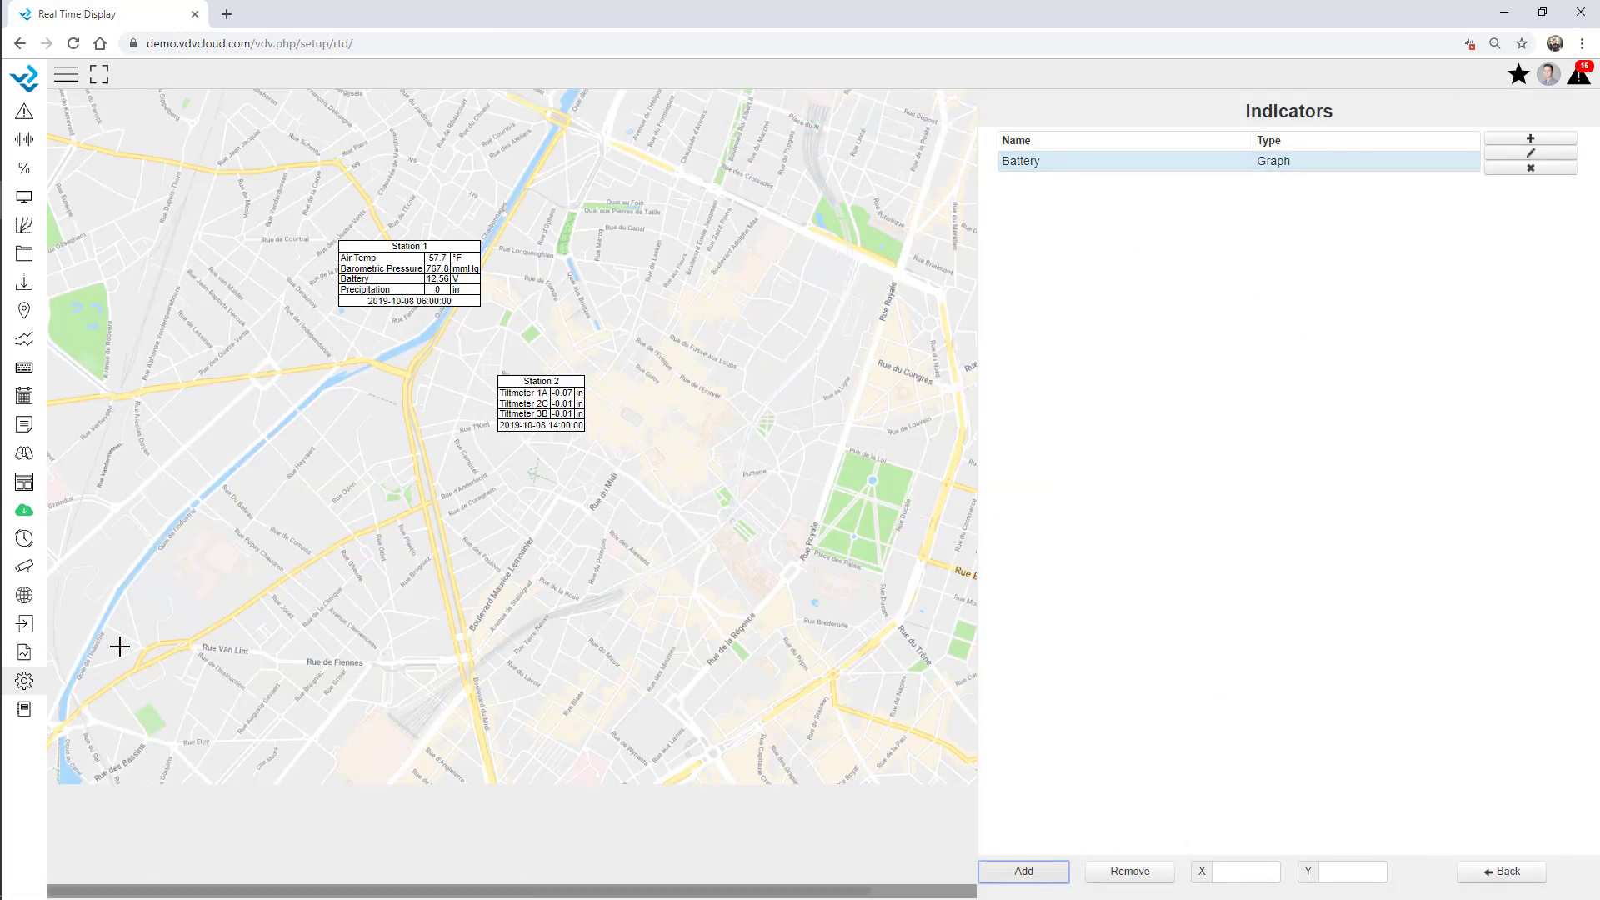
click(91, 589)
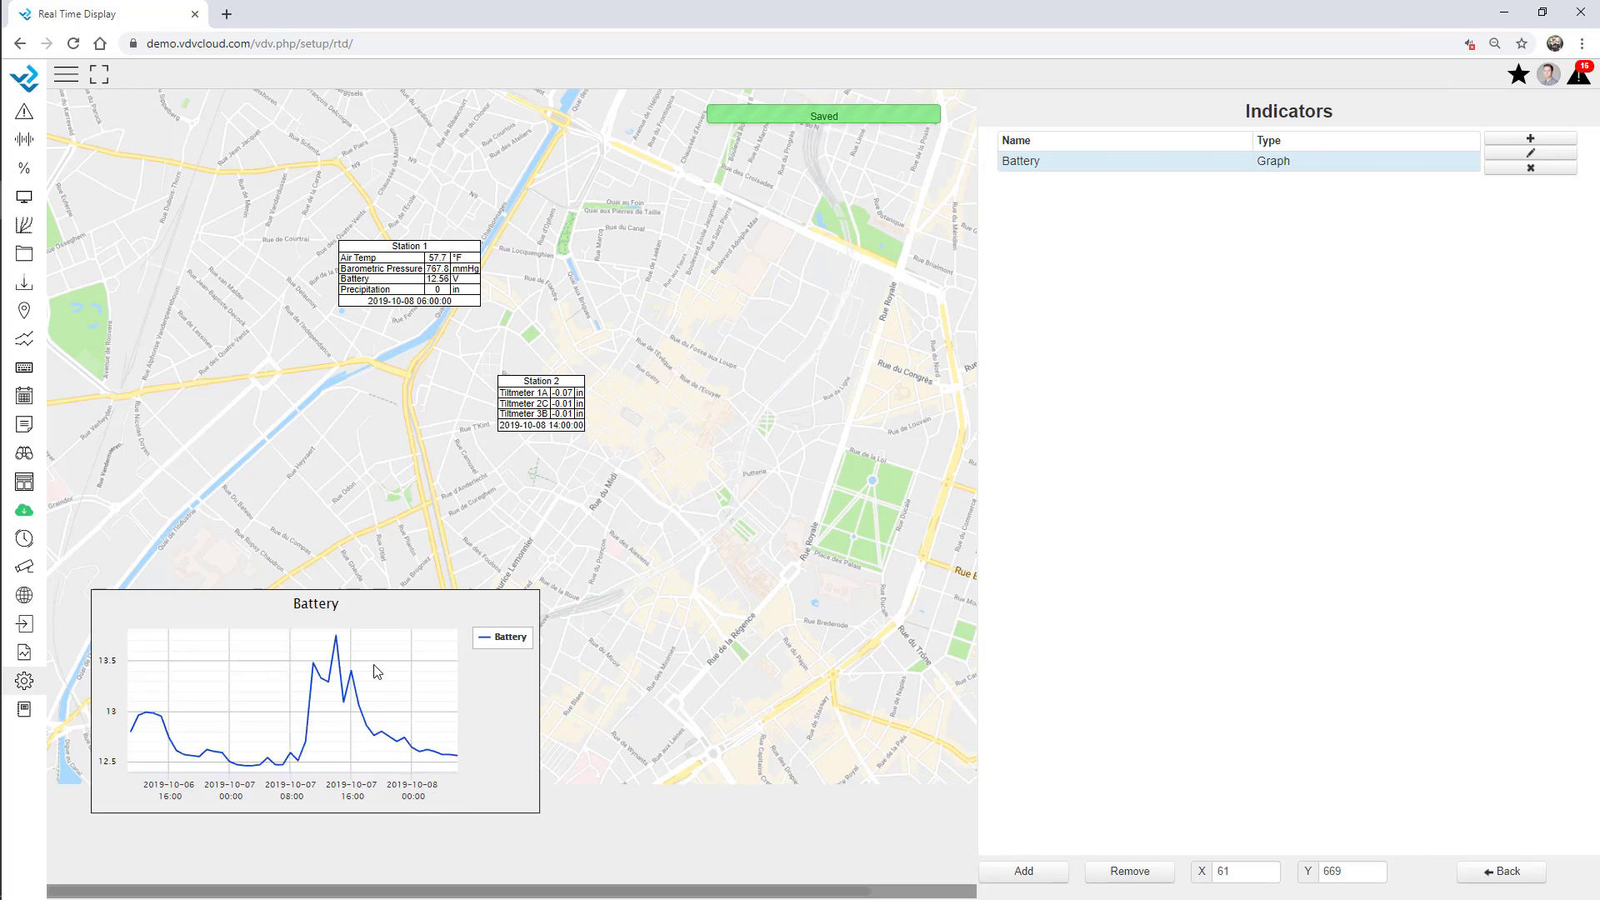
click(1531, 153)
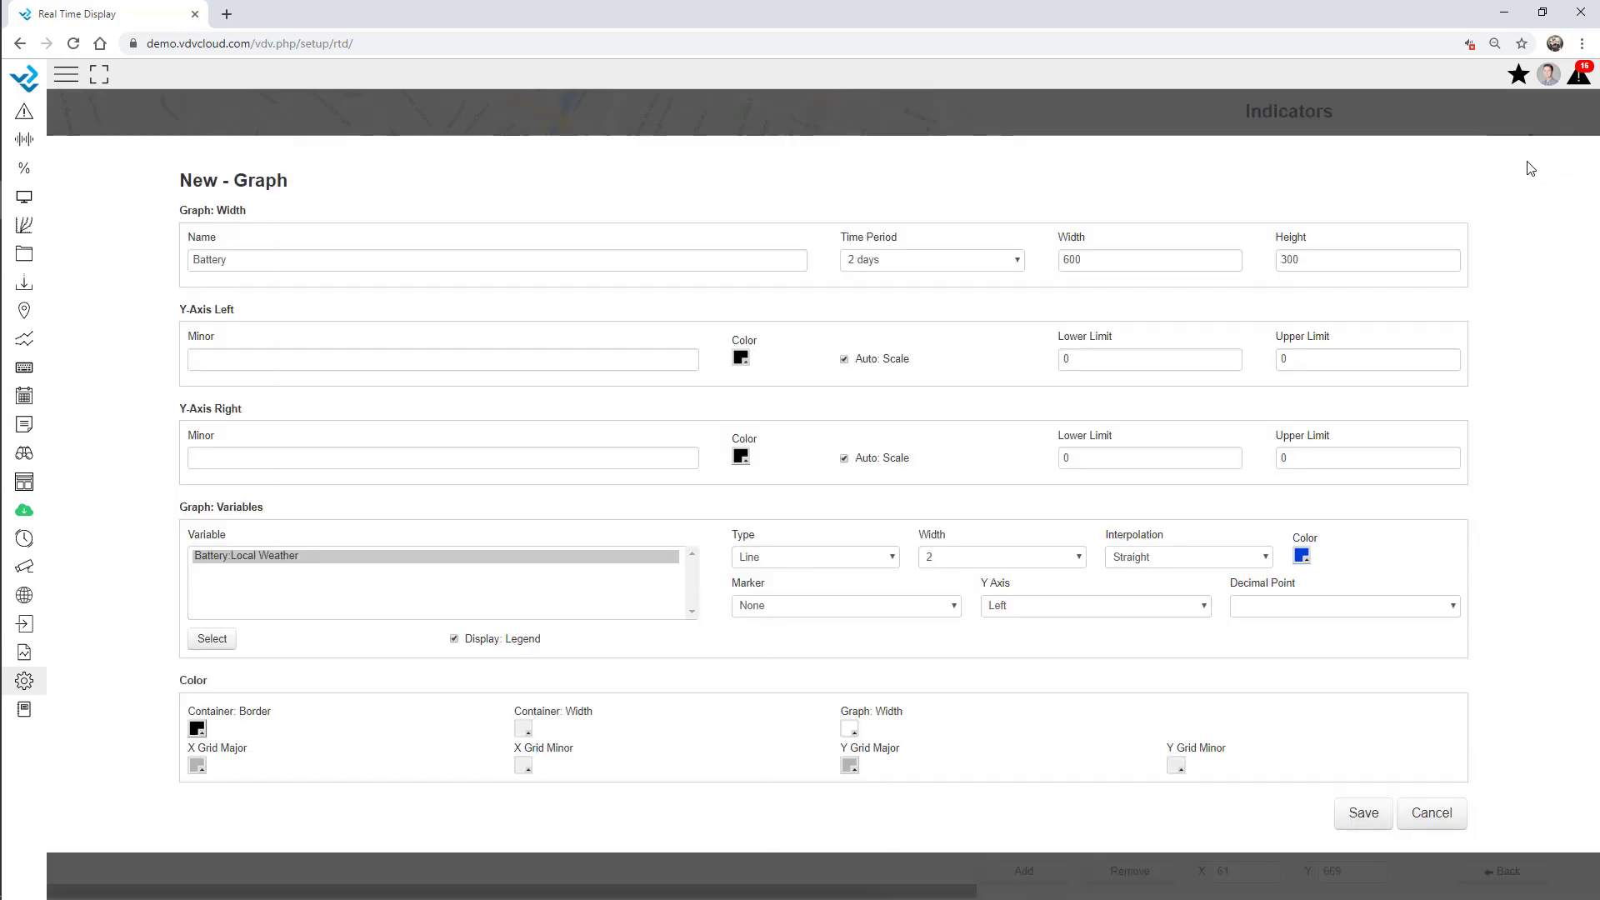
click(979, 267)
scroll(925, 746, down, 5)
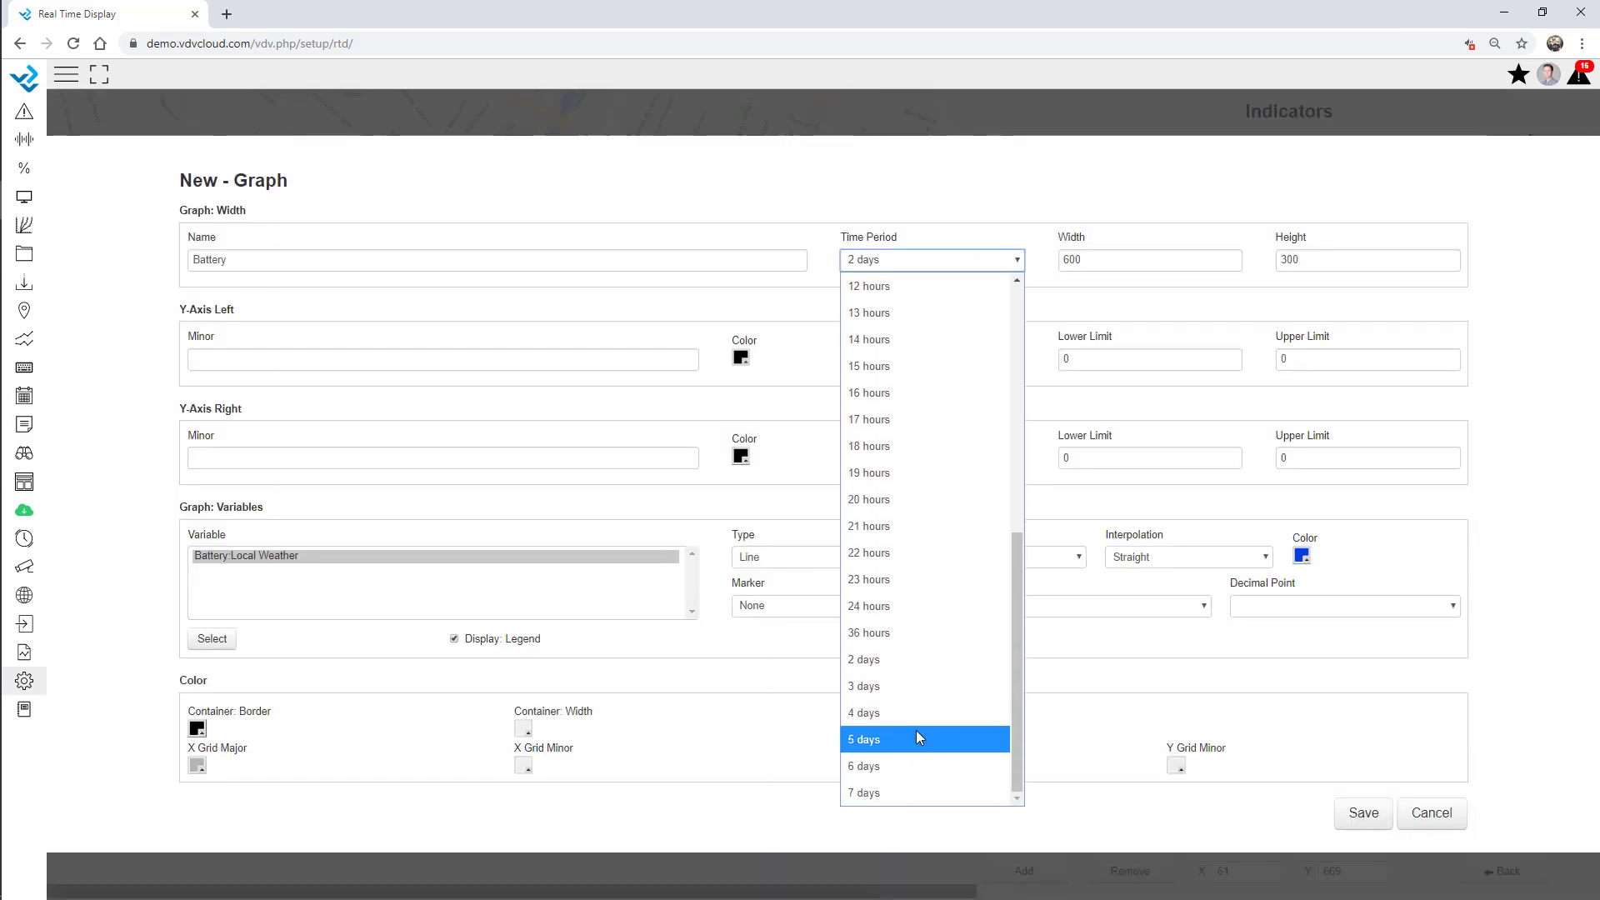
click(917, 771)
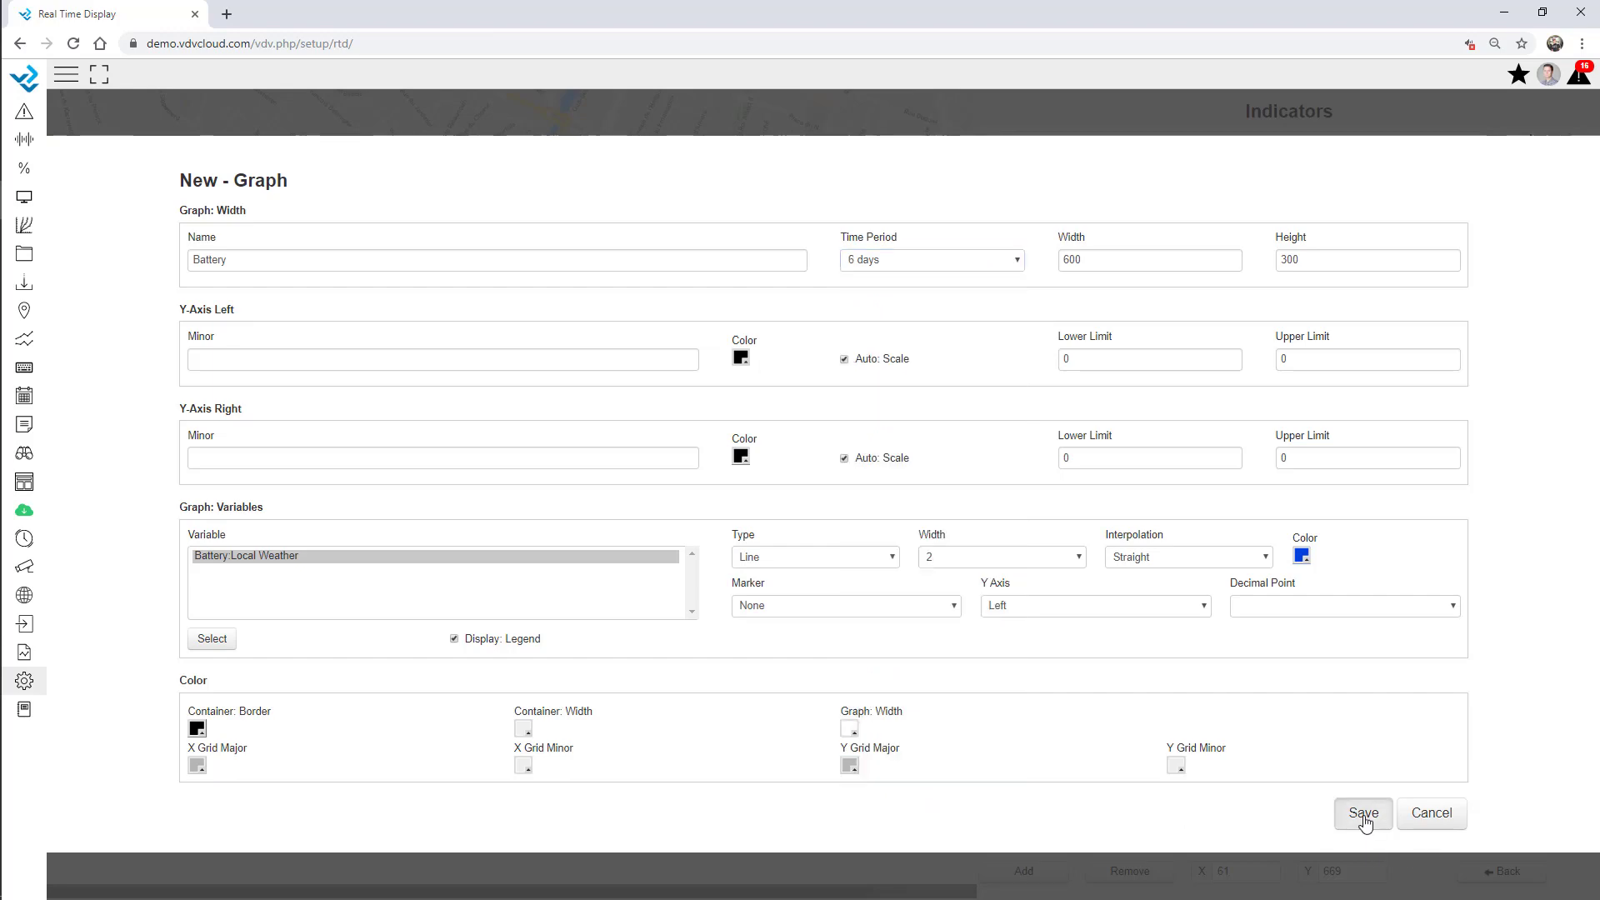
click(1363, 815)
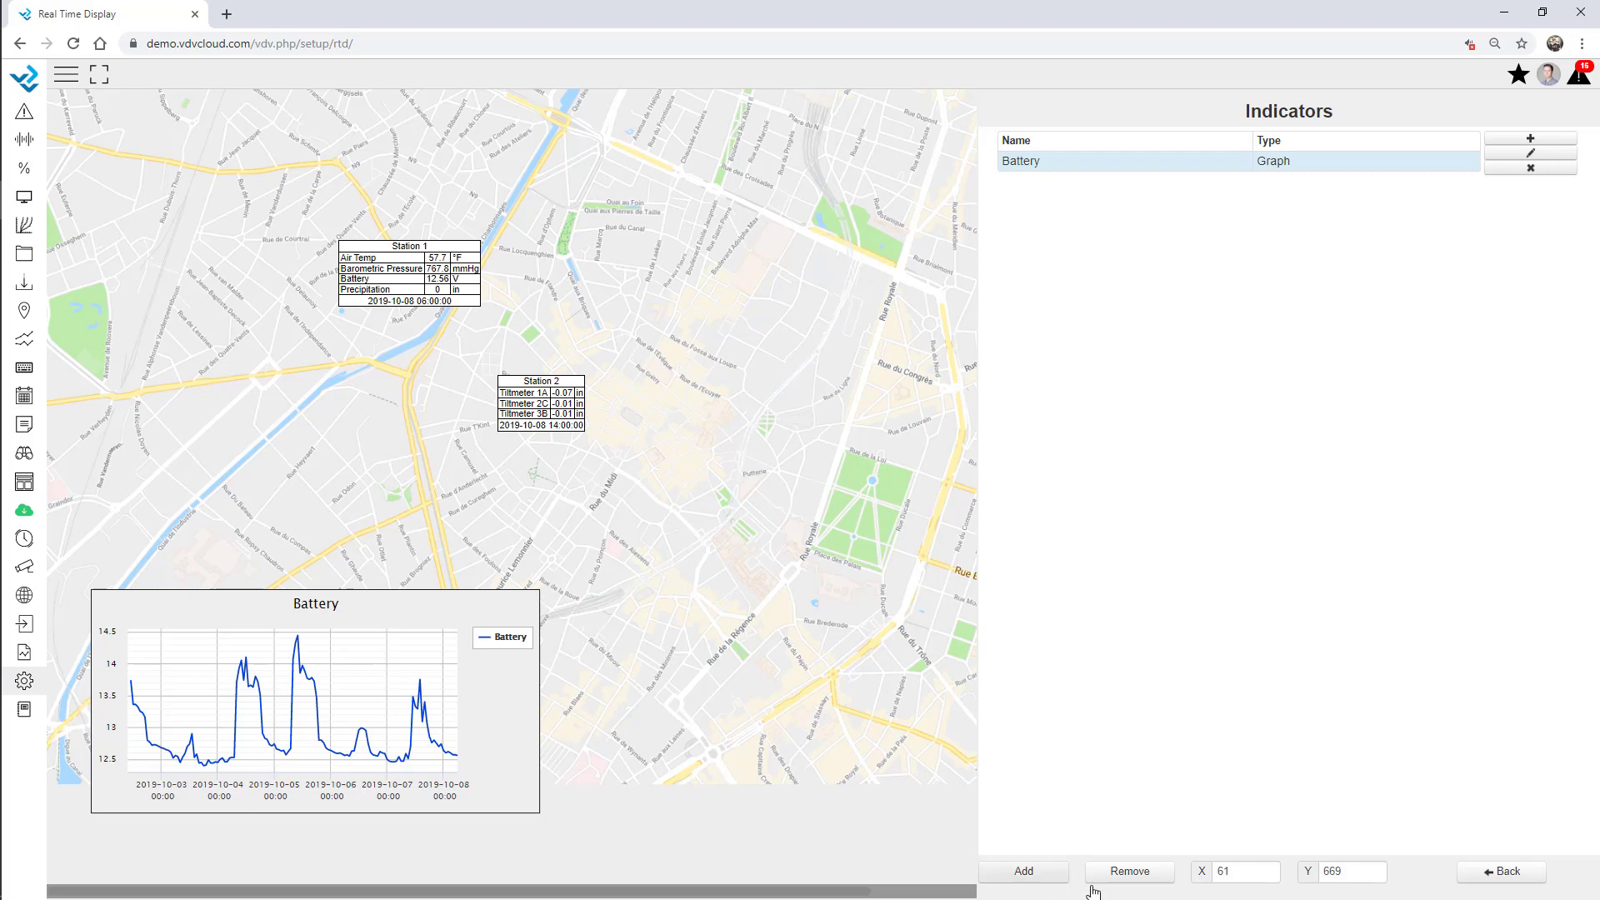
click(1496, 873)
Set the data-box line padding to 5 and the station name font size to 16.
click(1017, 148)
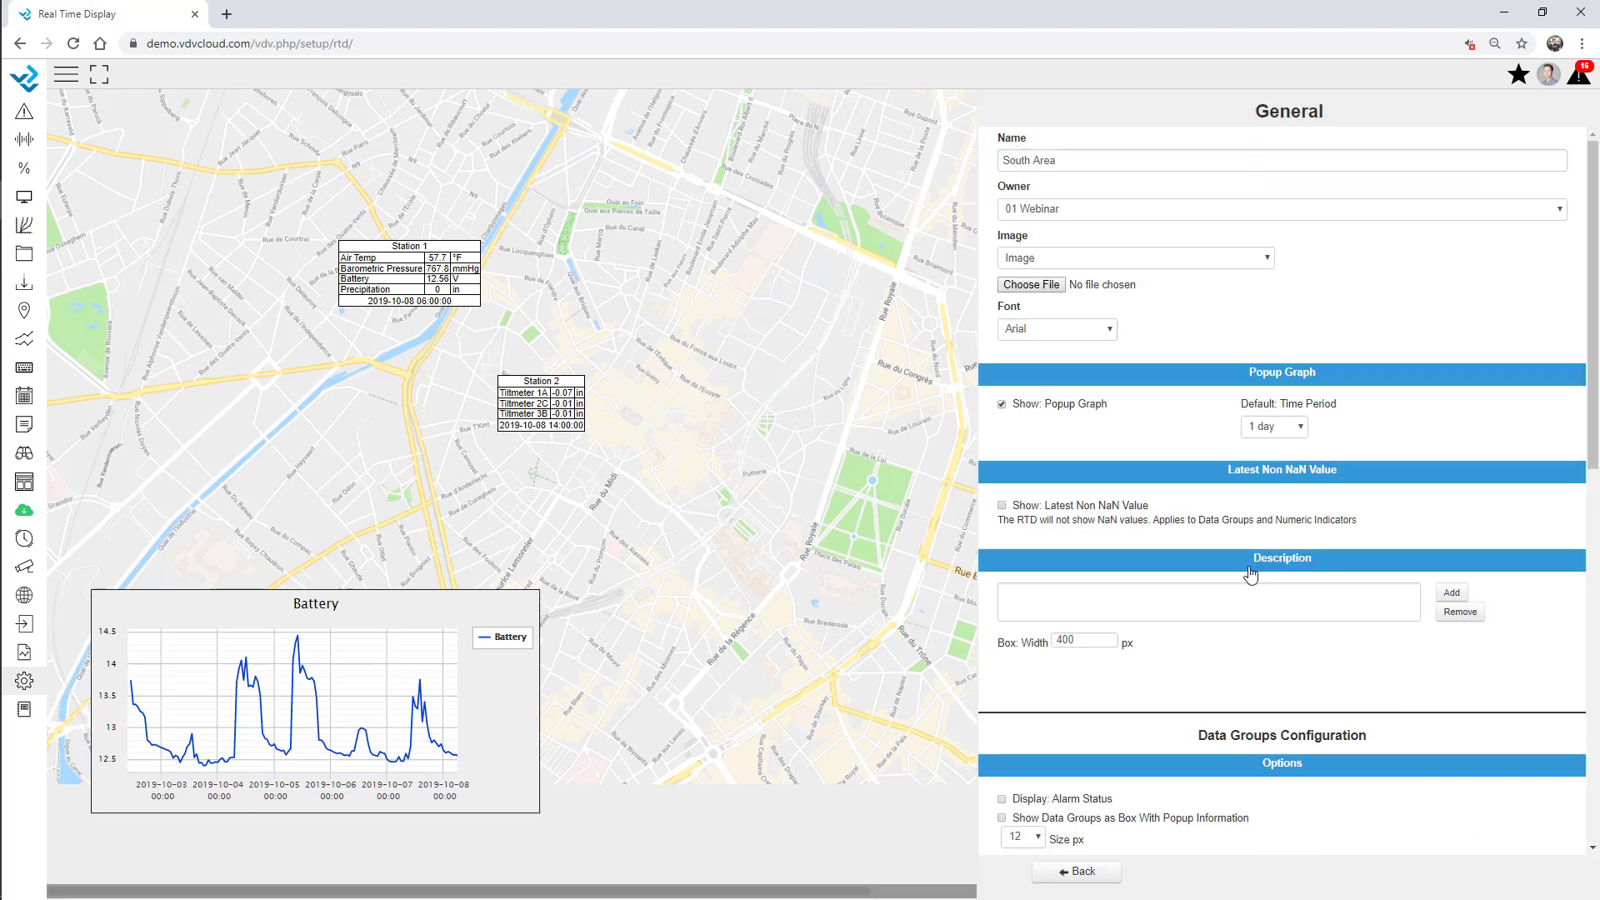
scroll(1250, 575, down, 6)
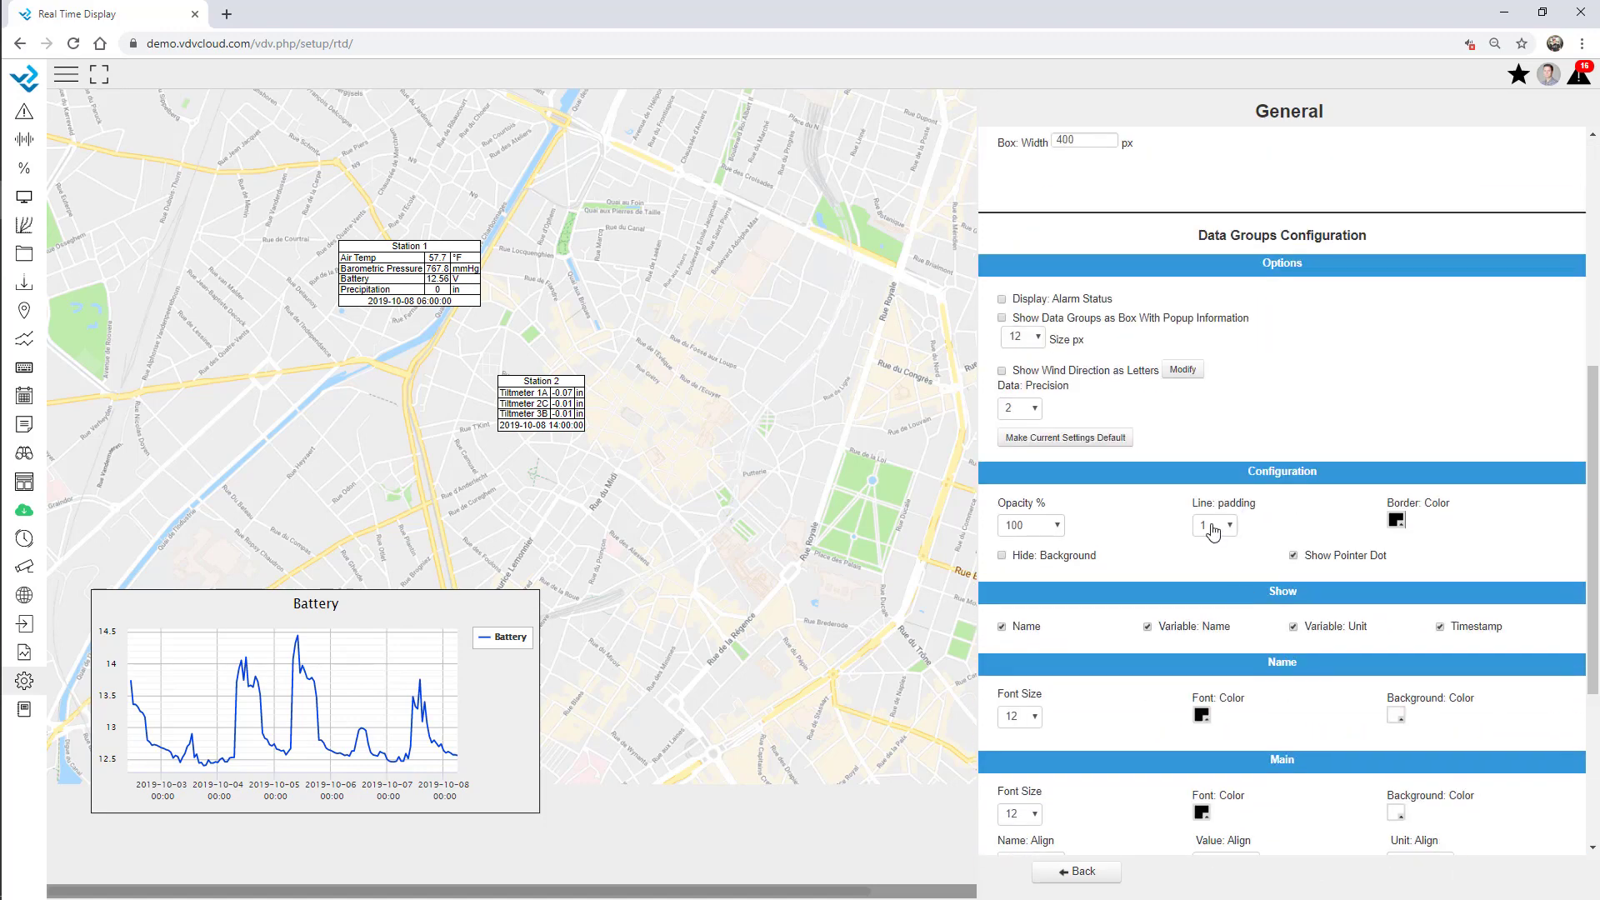
click(1213, 525)
click(1215, 214)
scroll(1161, 525, down, 4)
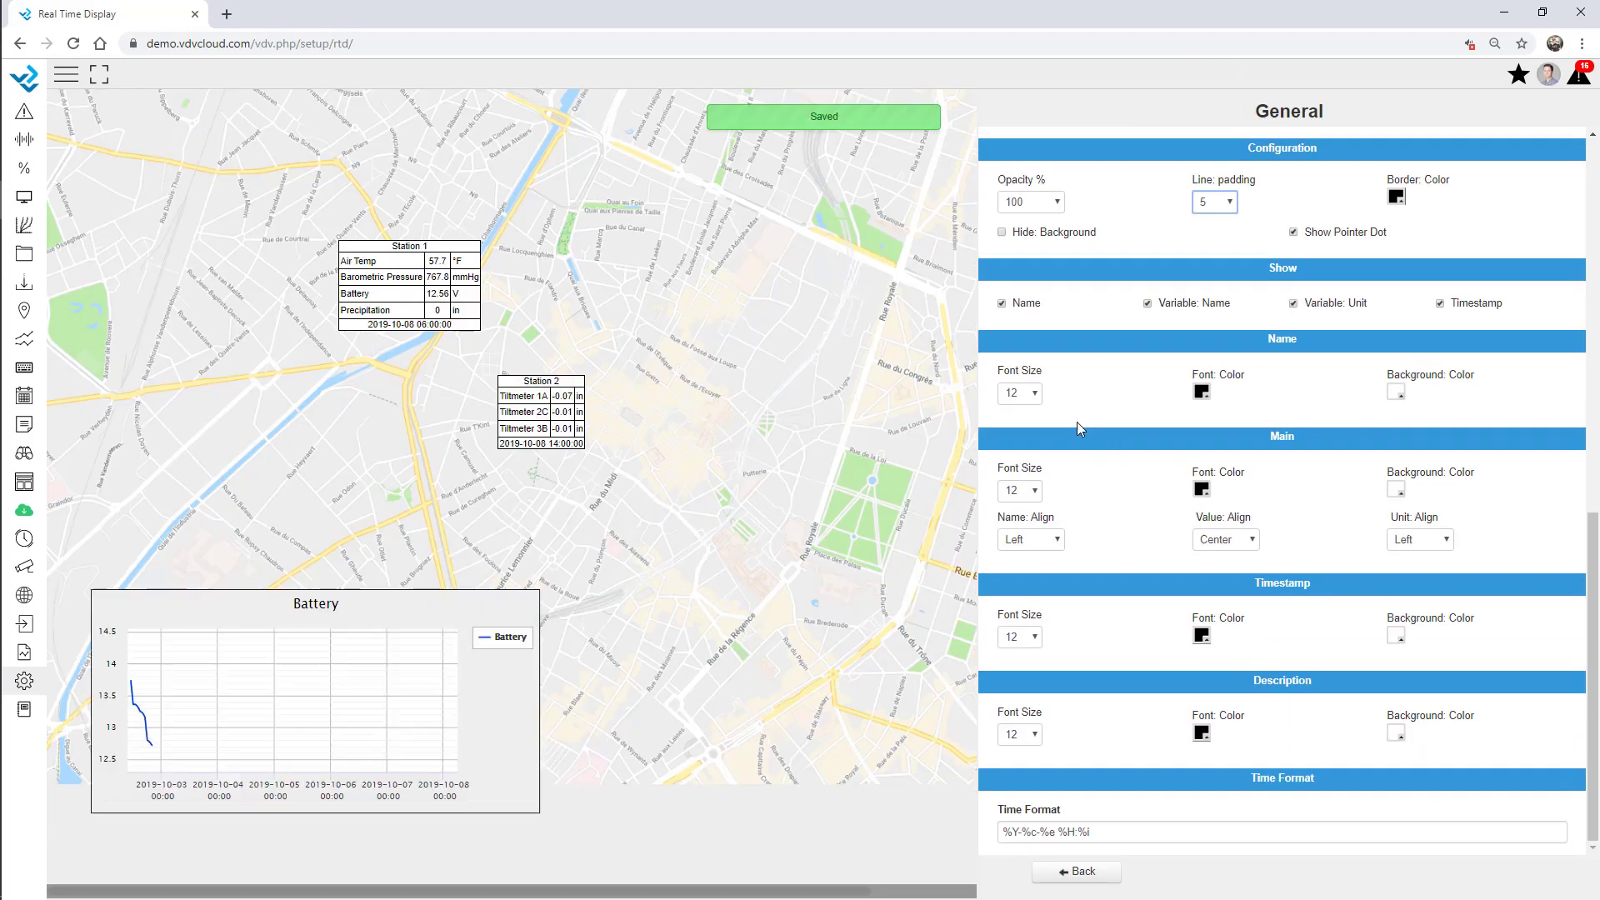
click(1019, 393)
click(1019, 645)
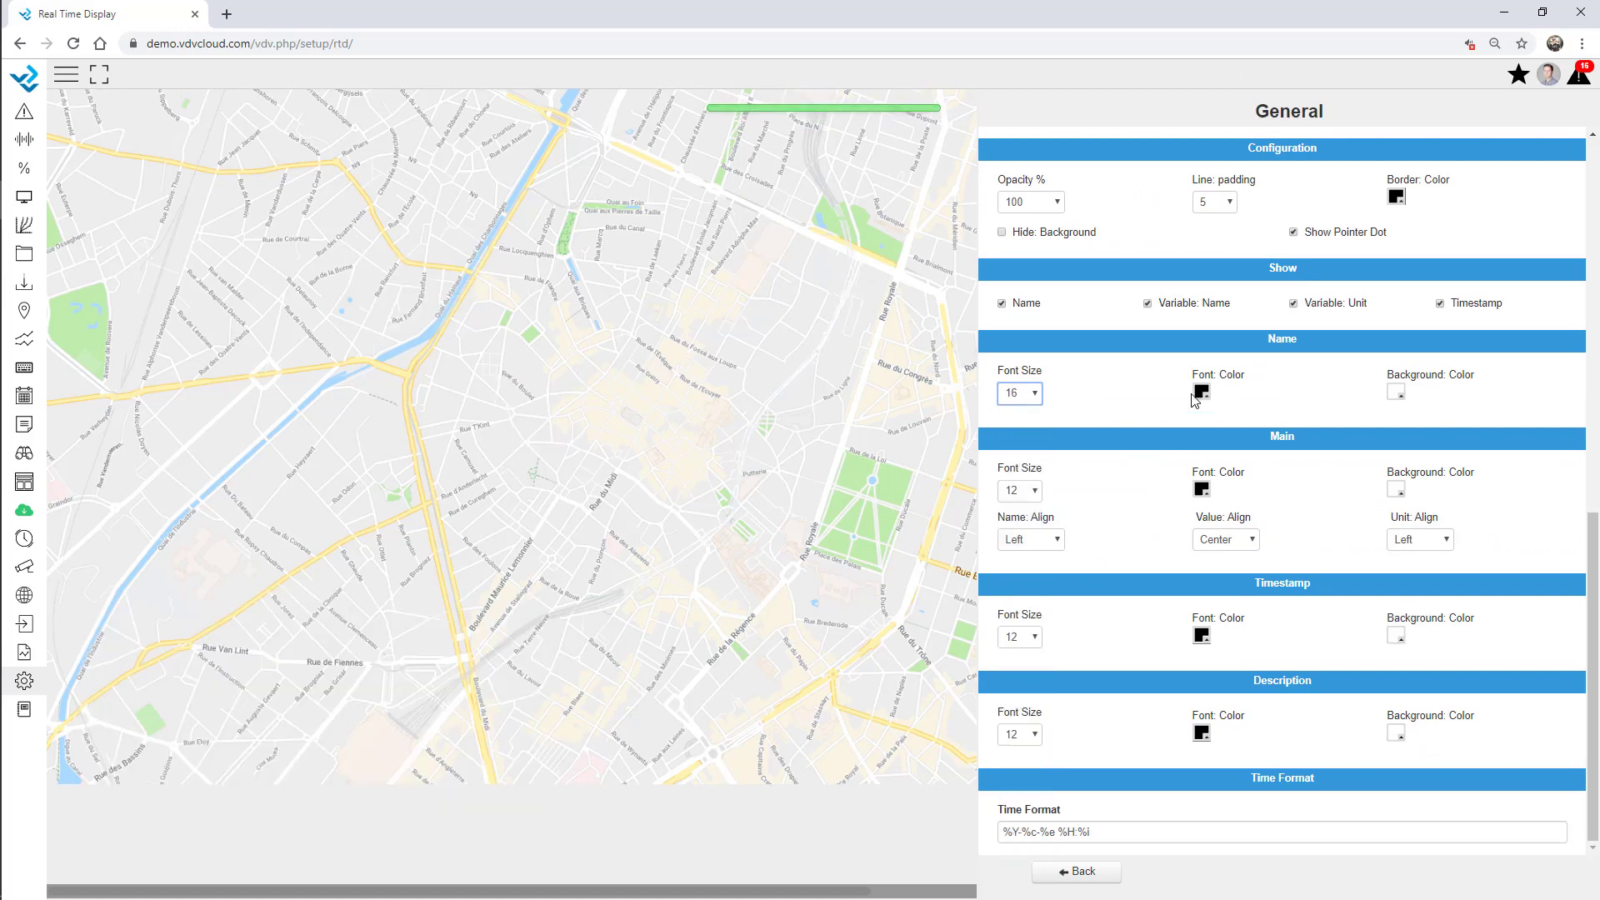
click(1092, 875)
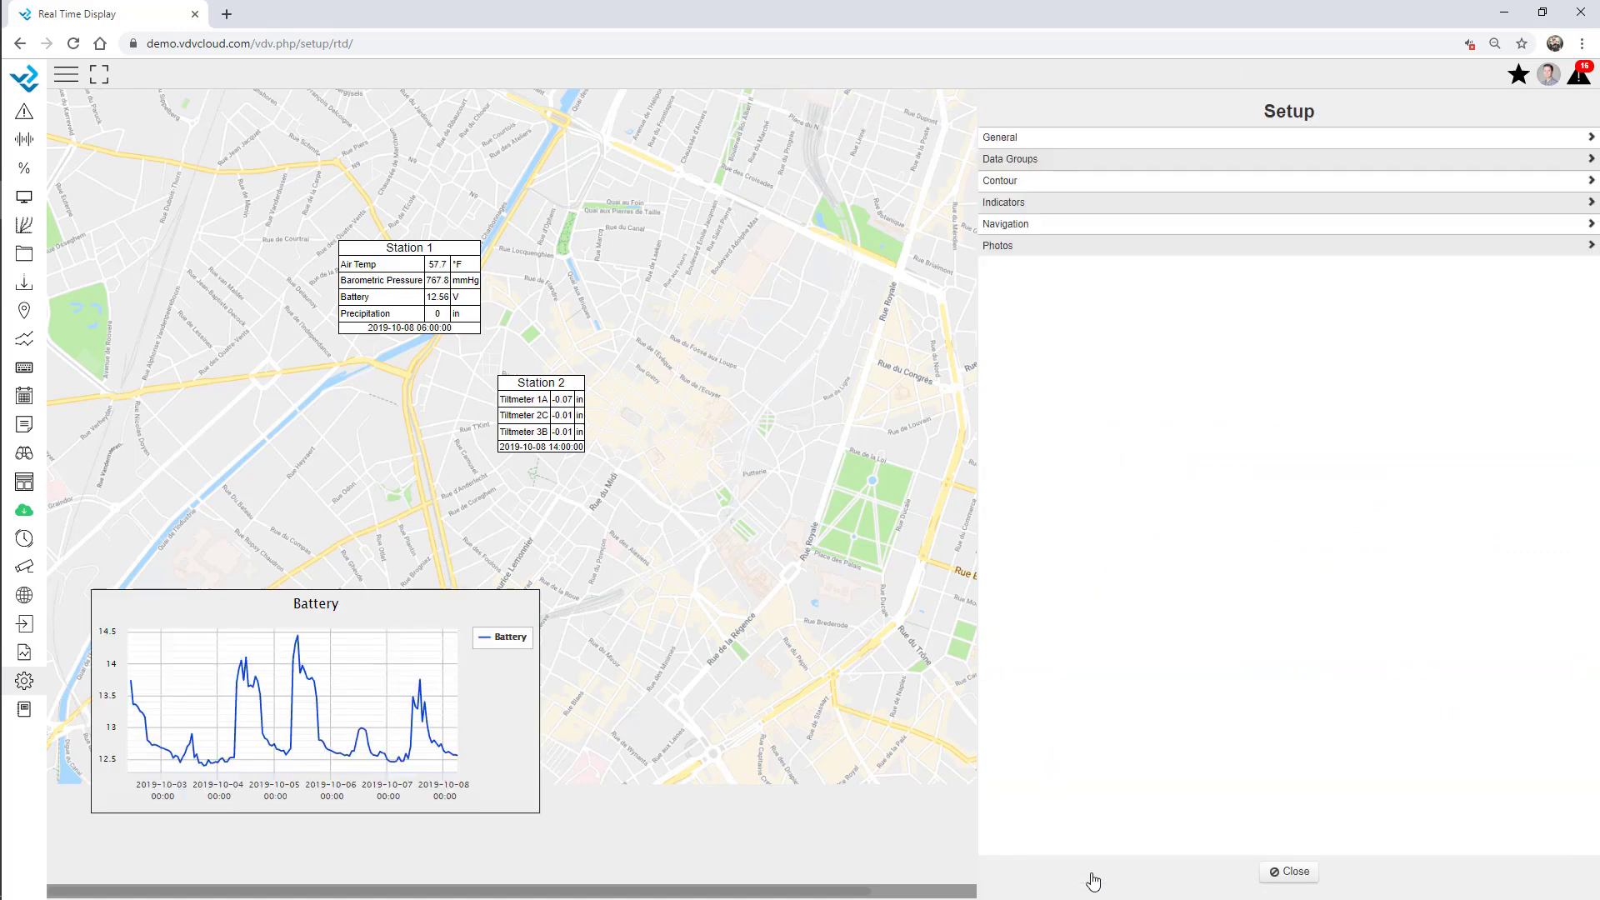
click(1018, 232)
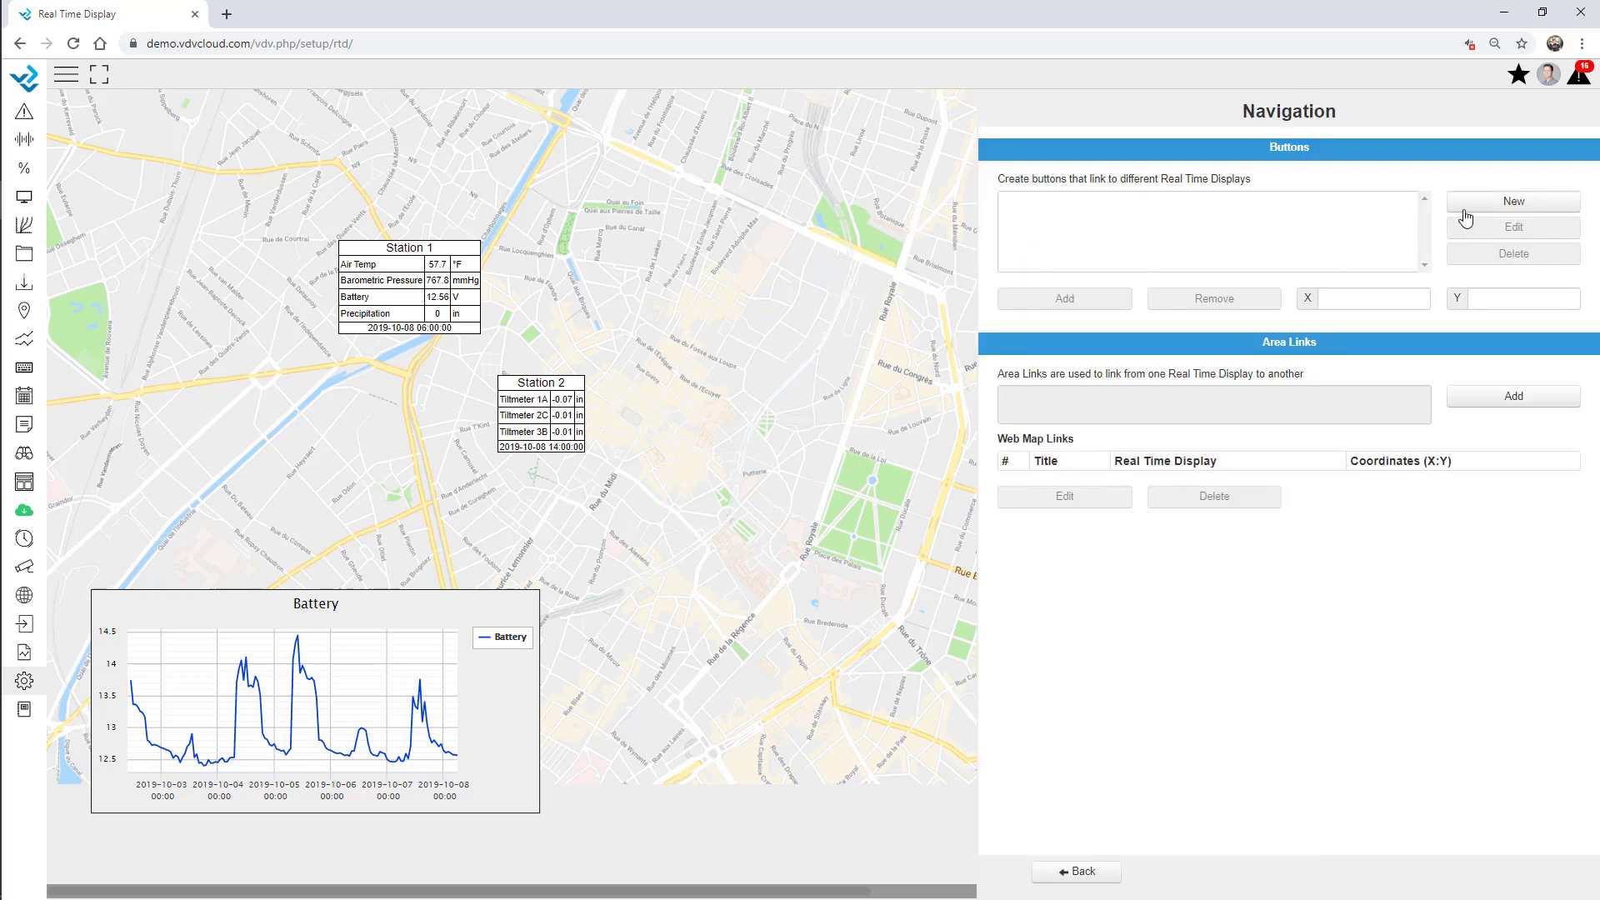
Create a Back to Overview button linking to Webinar Overview and place it top-left.
click(1502, 209)
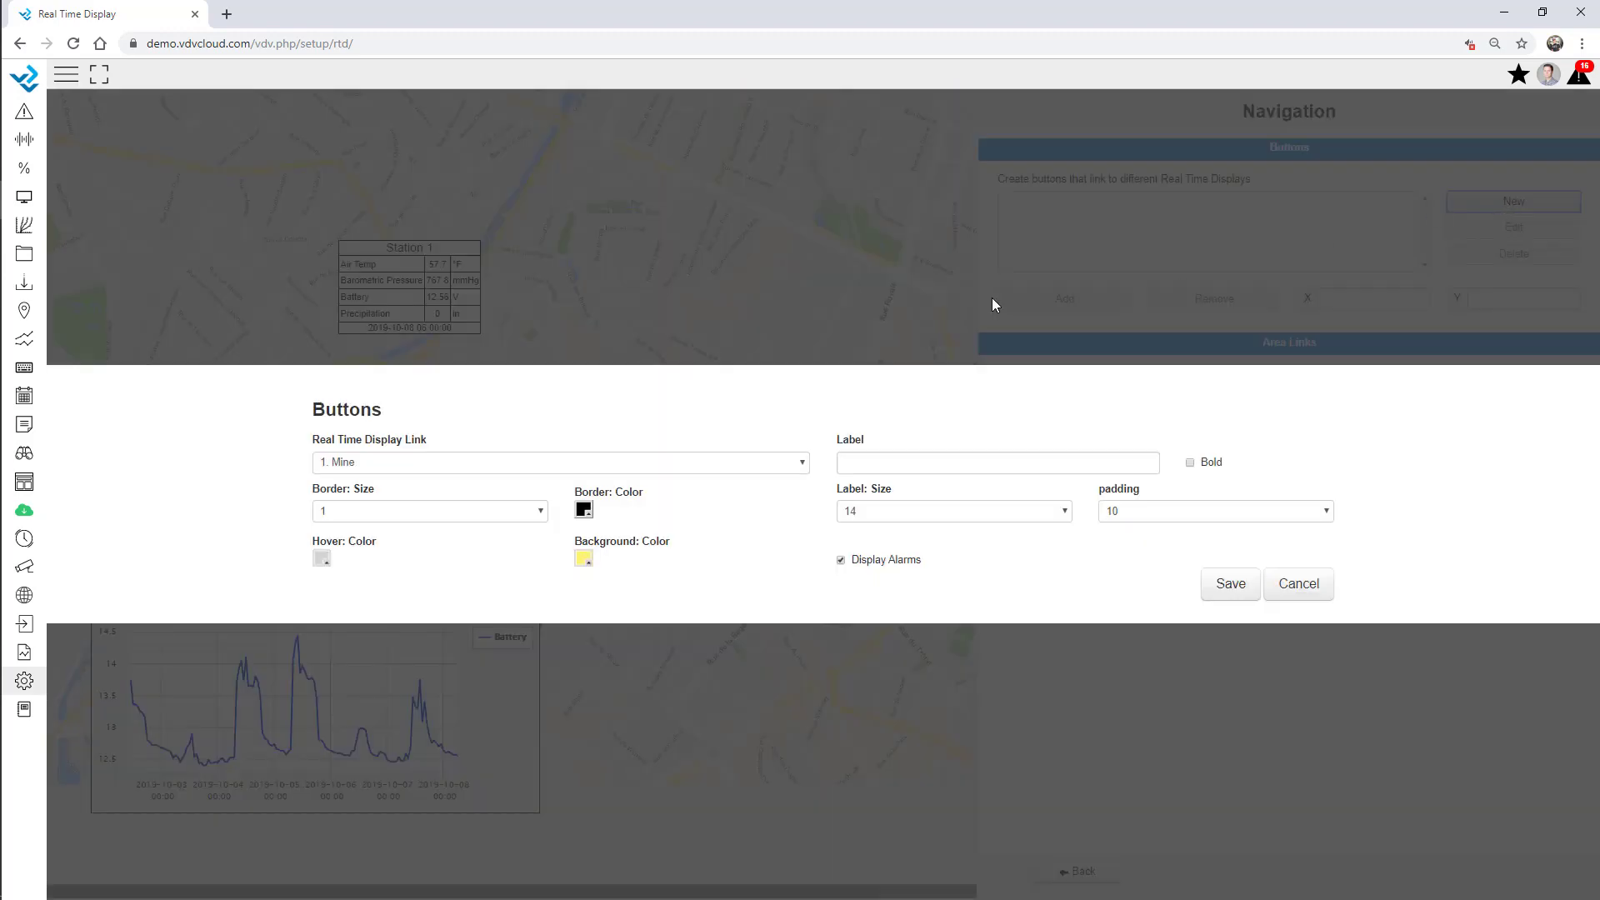
click(493, 463)
click(440, 784)
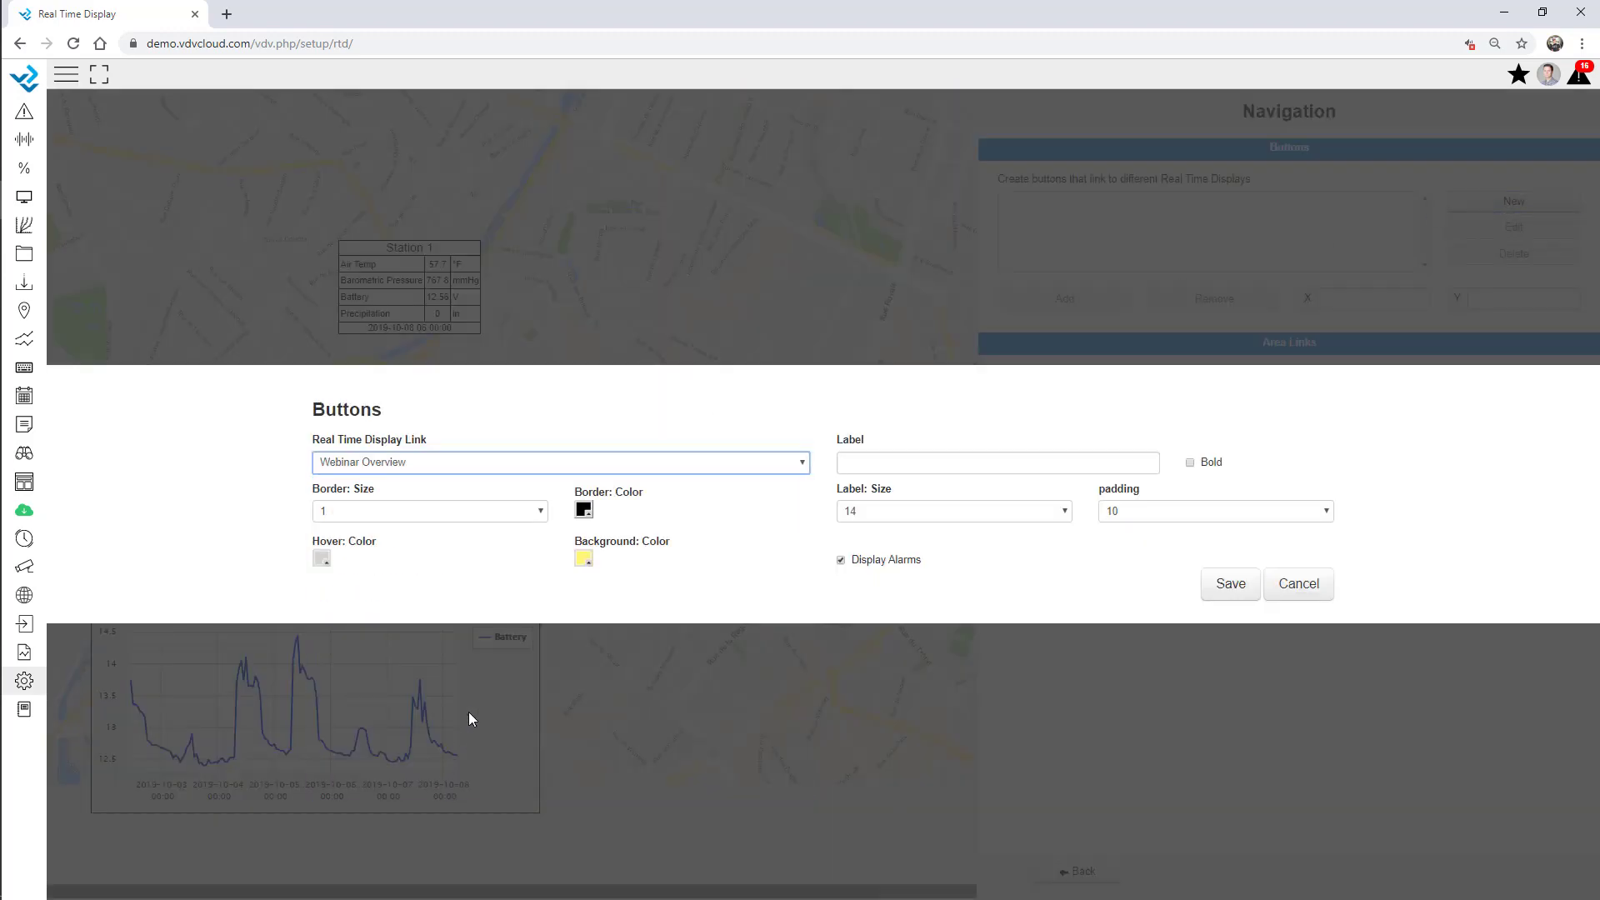
click(883, 463)
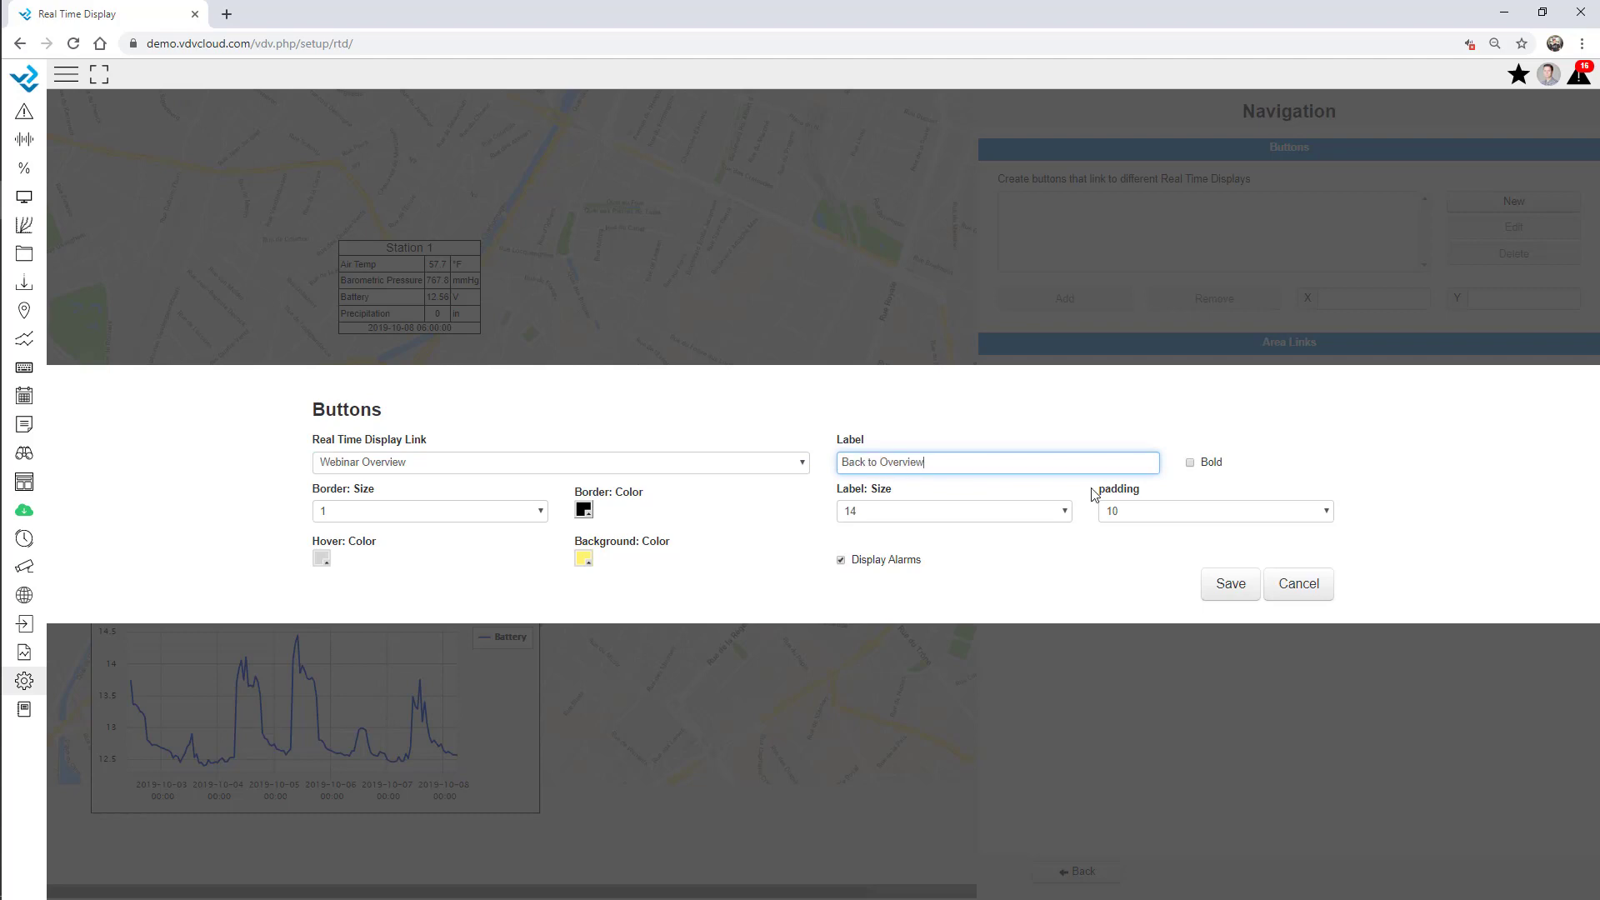
click(1211, 591)
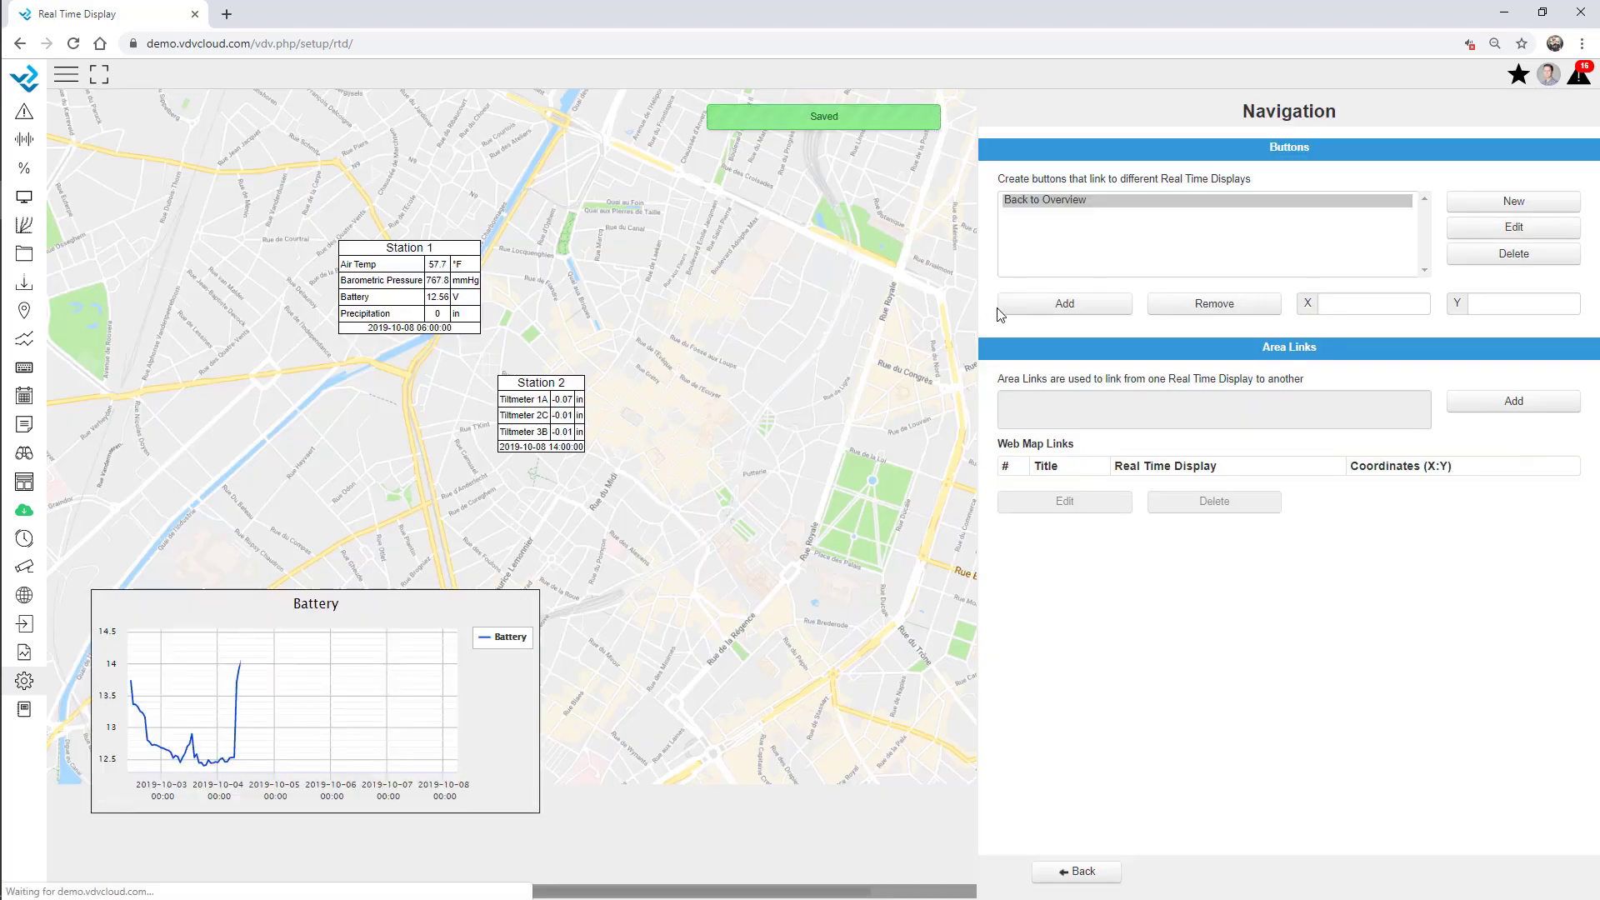
click(1001, 310)
click(67, 105)
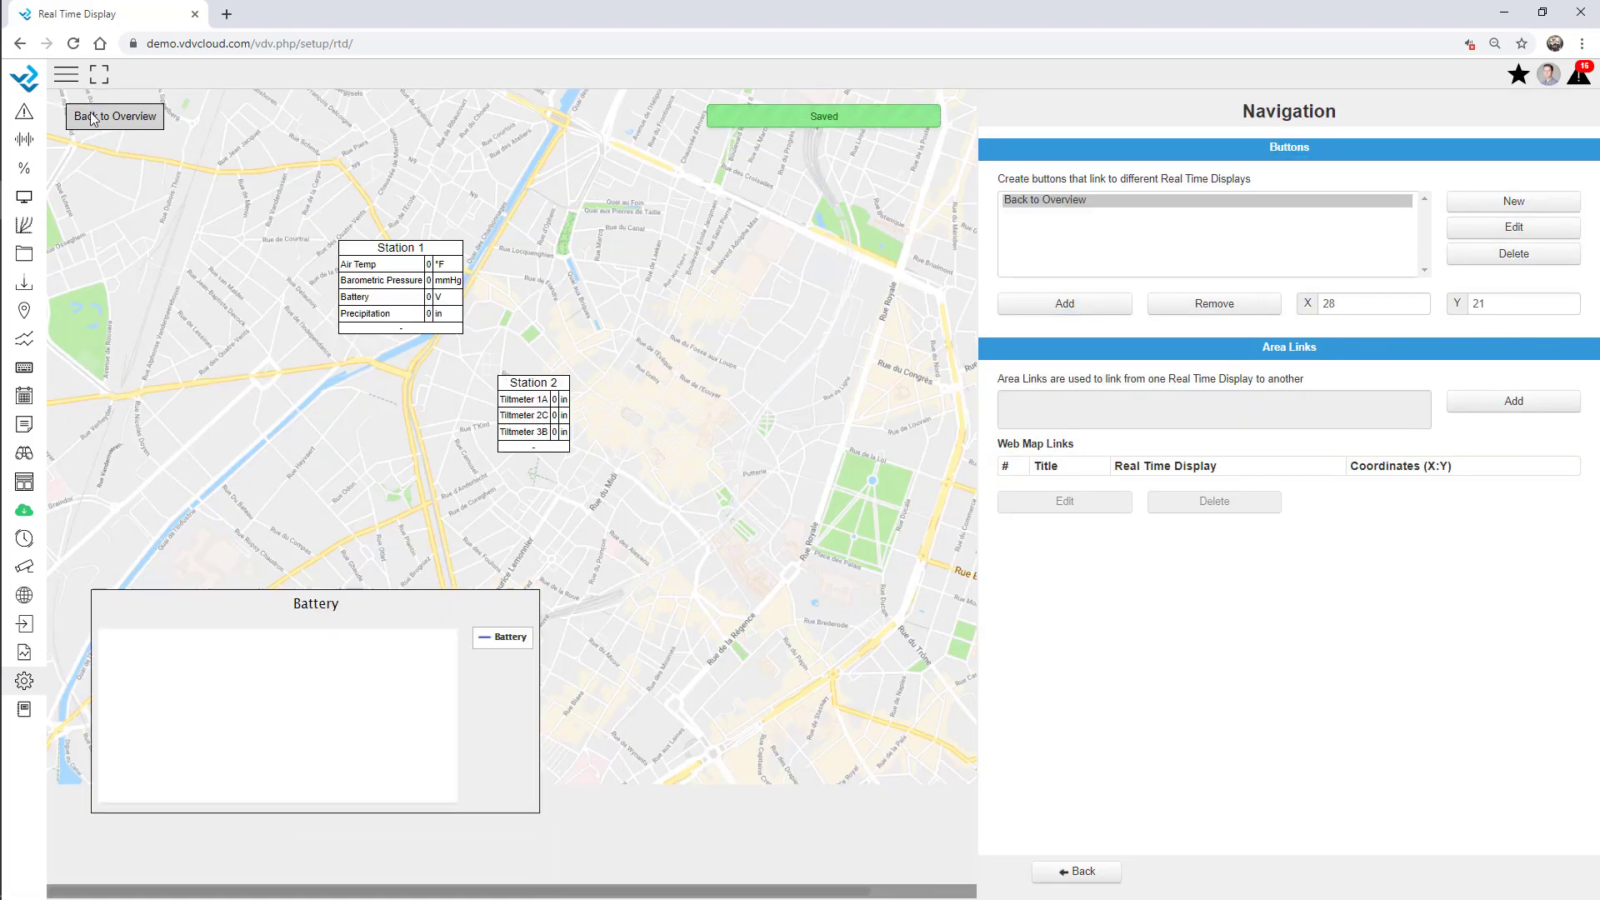
click(1095, 872)
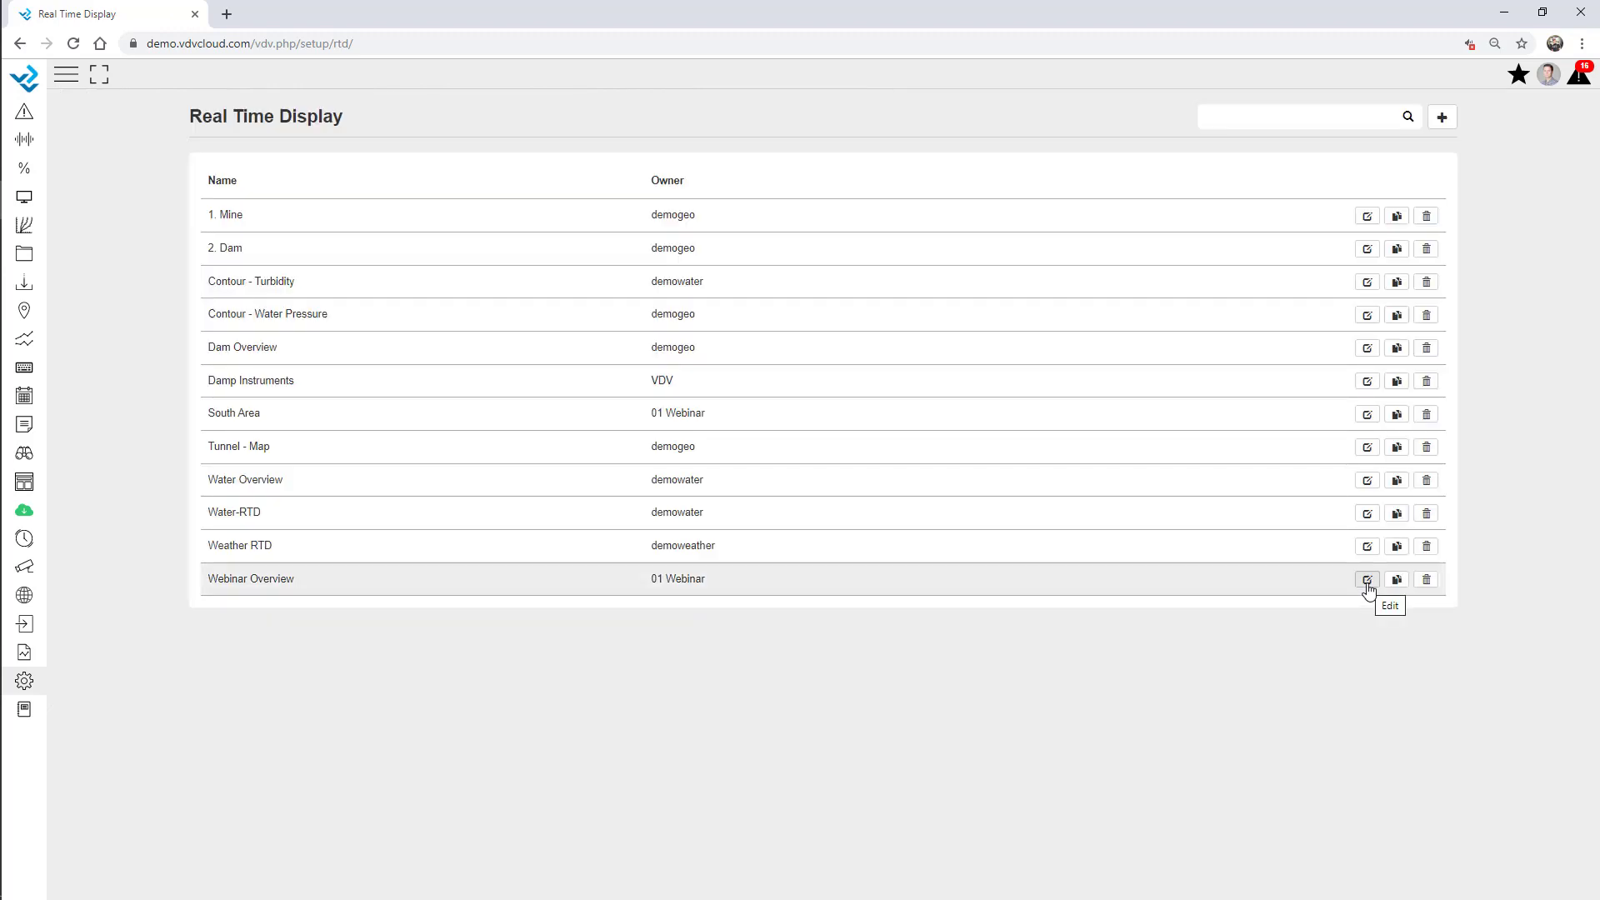
In Webinar Overview's navigation settings, create a link button to South Area.
click(1367, 581)
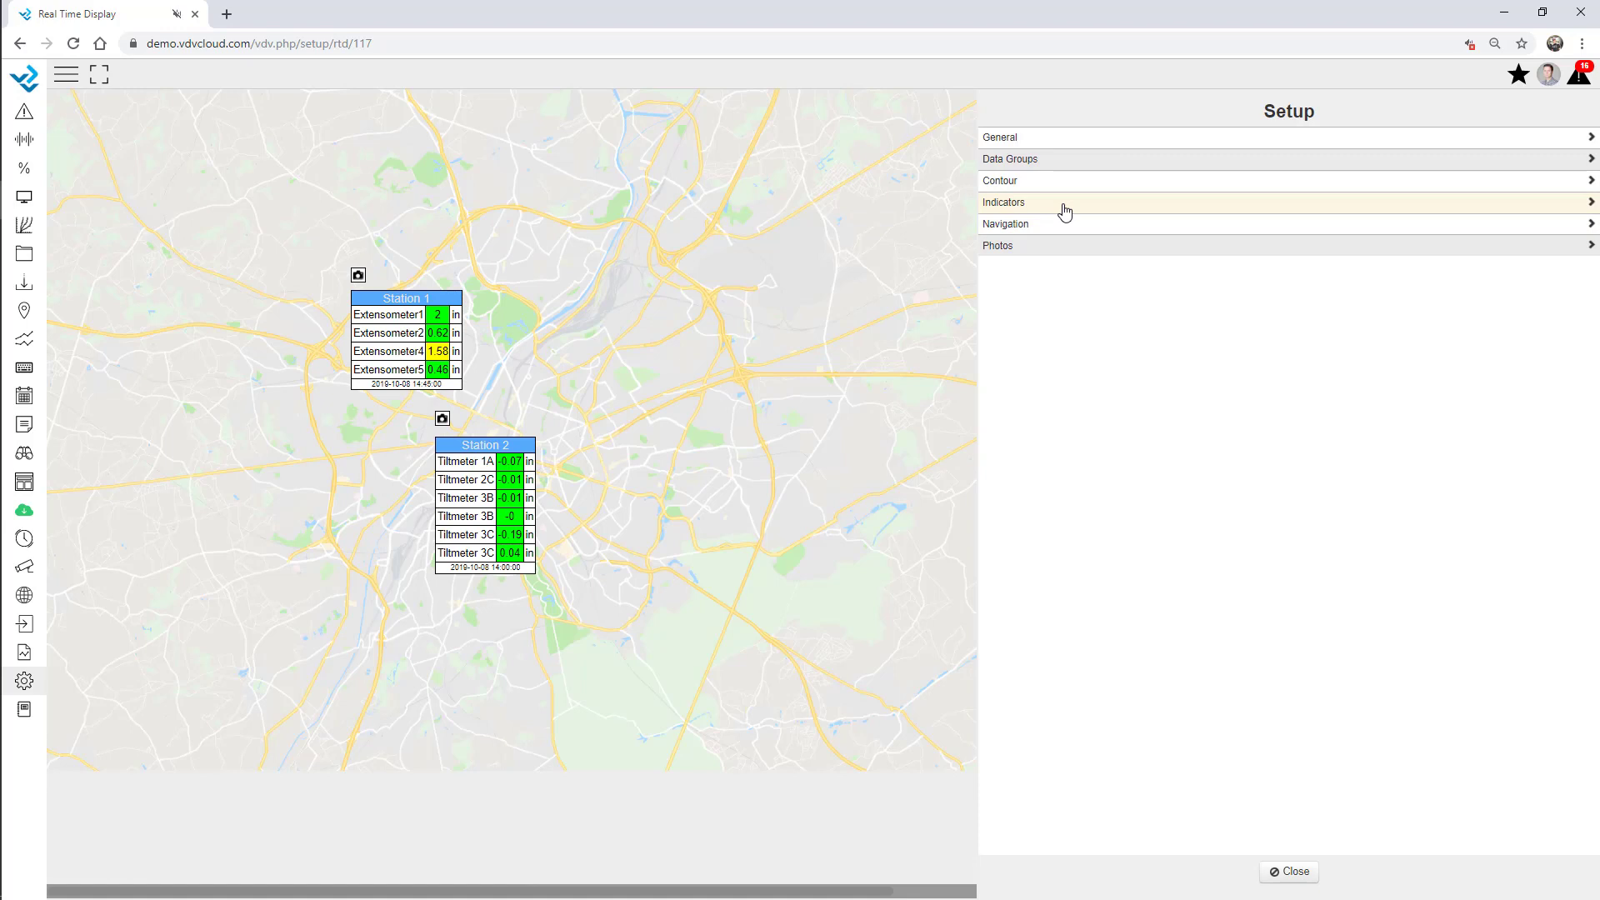
click(1024, 225)
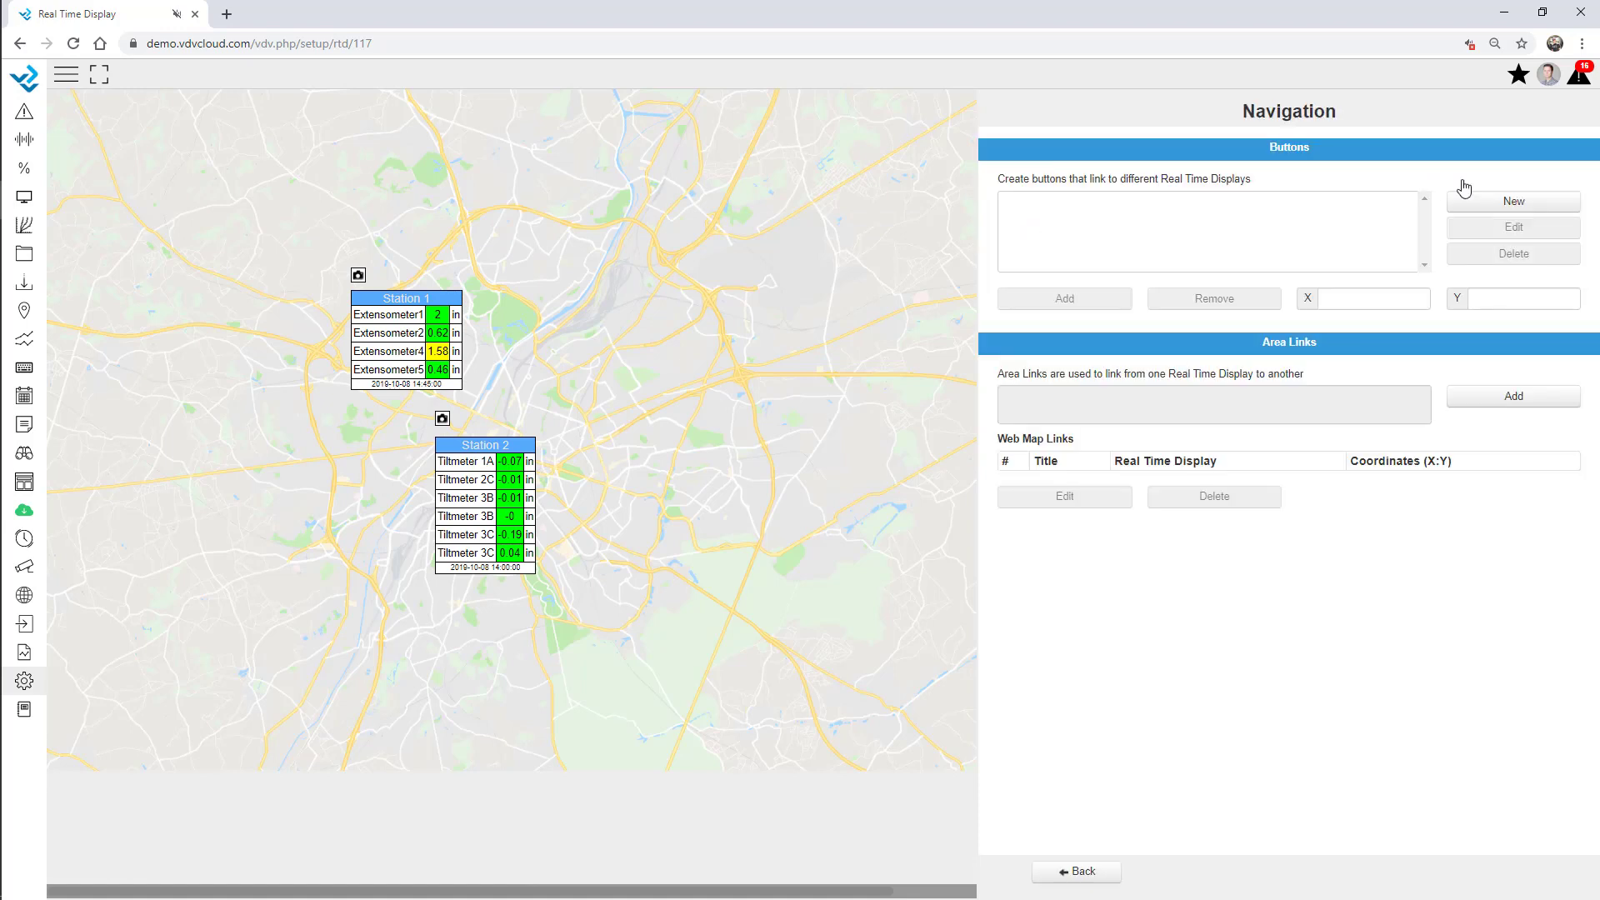
click(1519, 203)
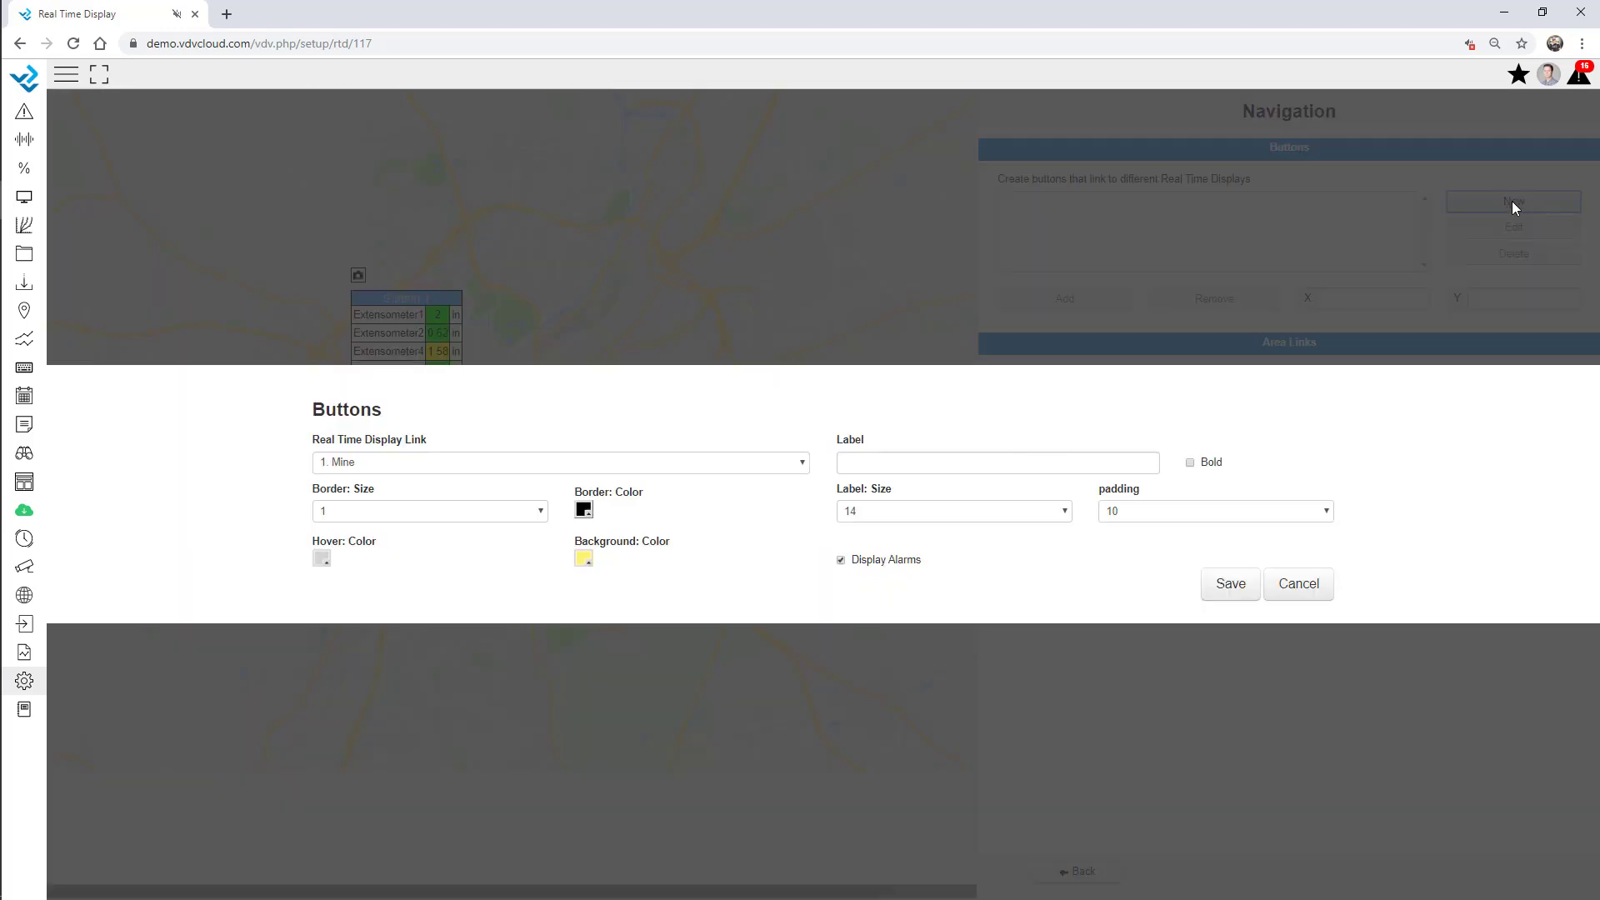
click(431, 472)
click(386, 647)
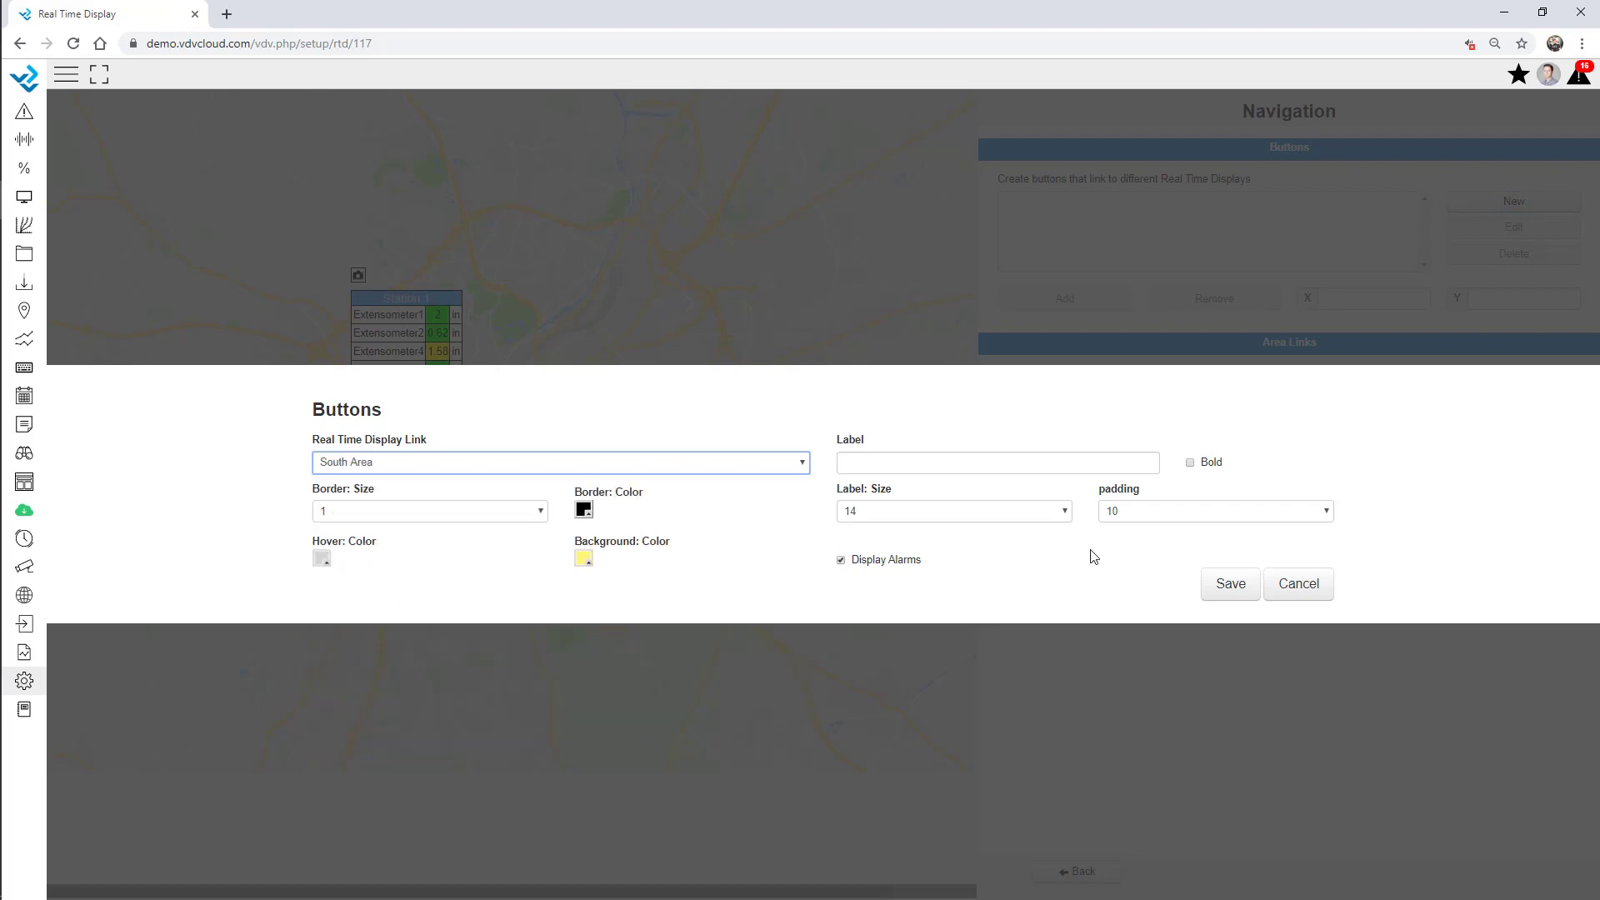
click(919, 464)
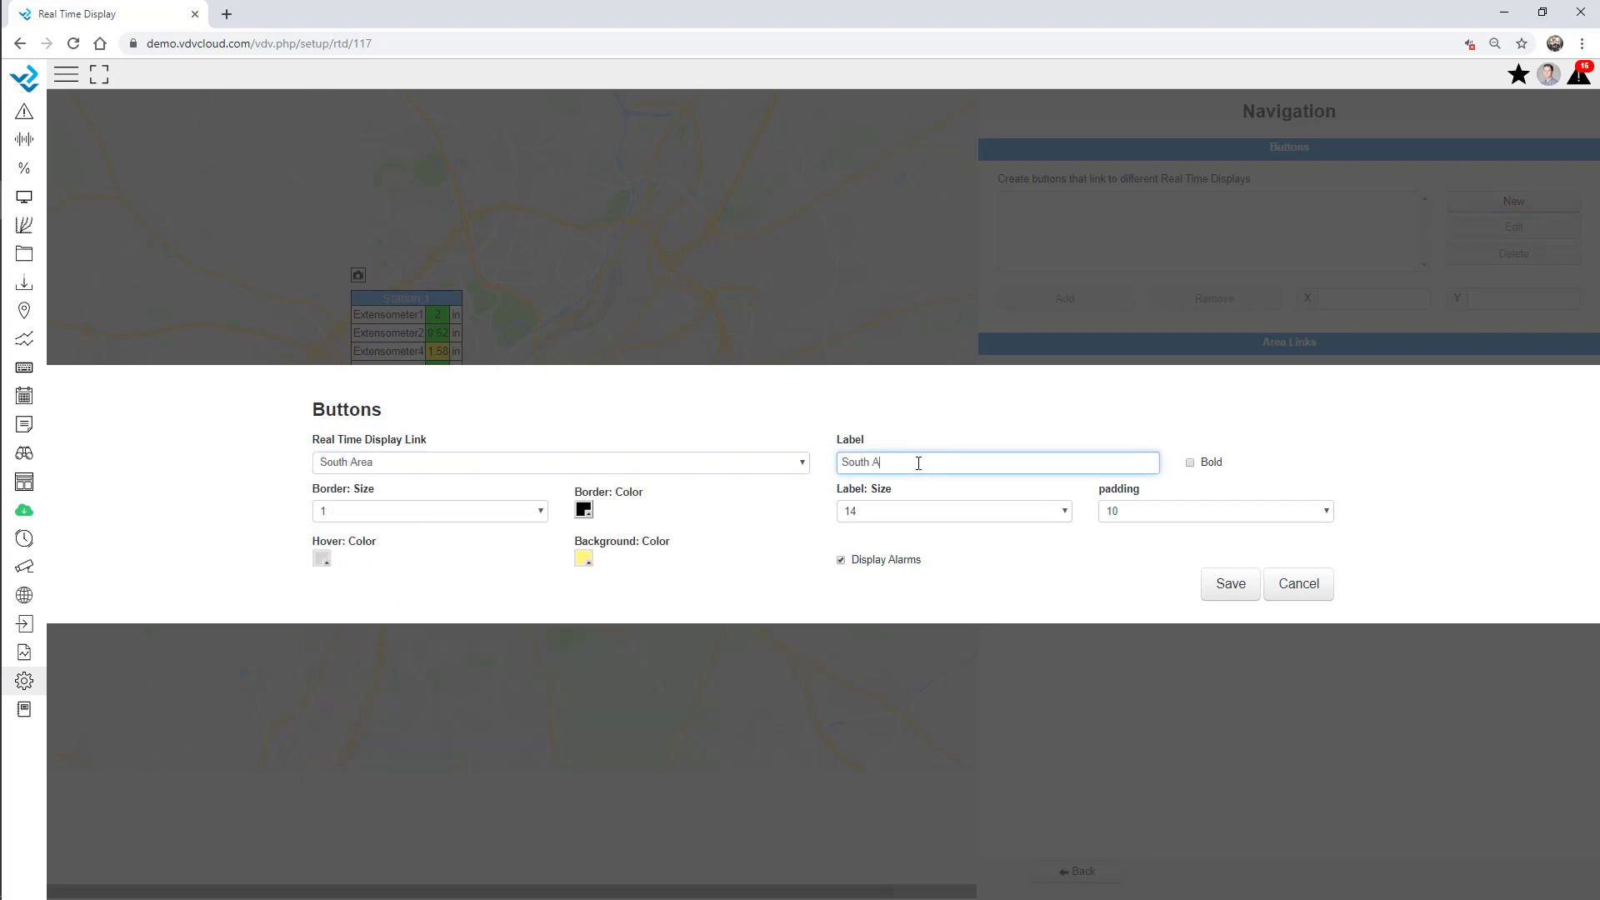
click(1234, 589)
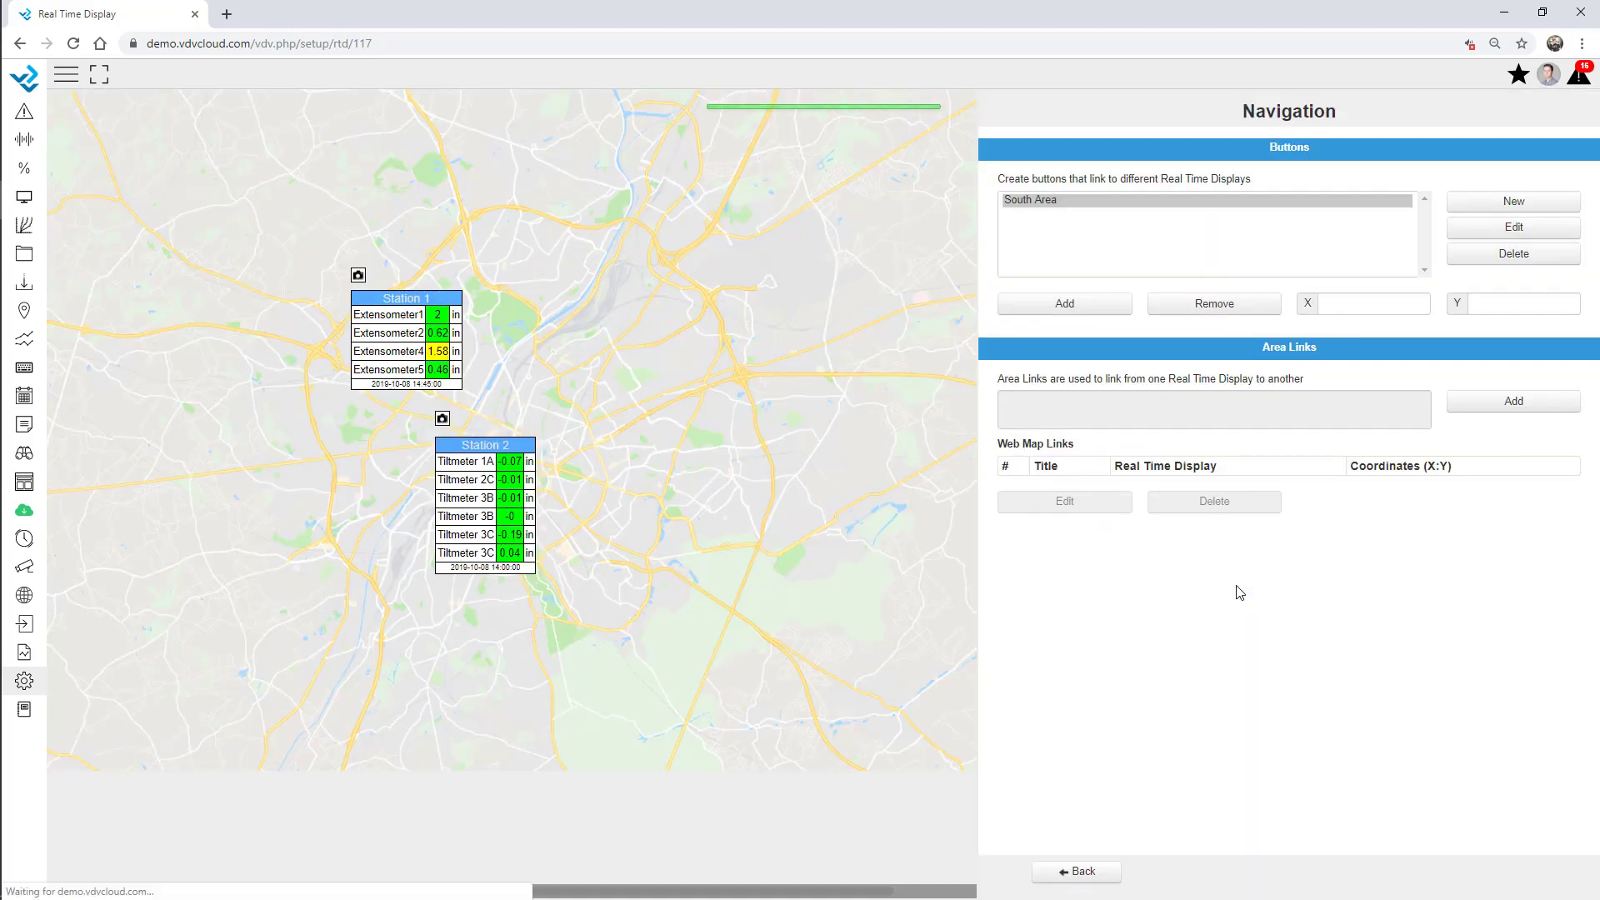
Place the South Area button below the Station 2 table and close the editor.
click(1063, 305)
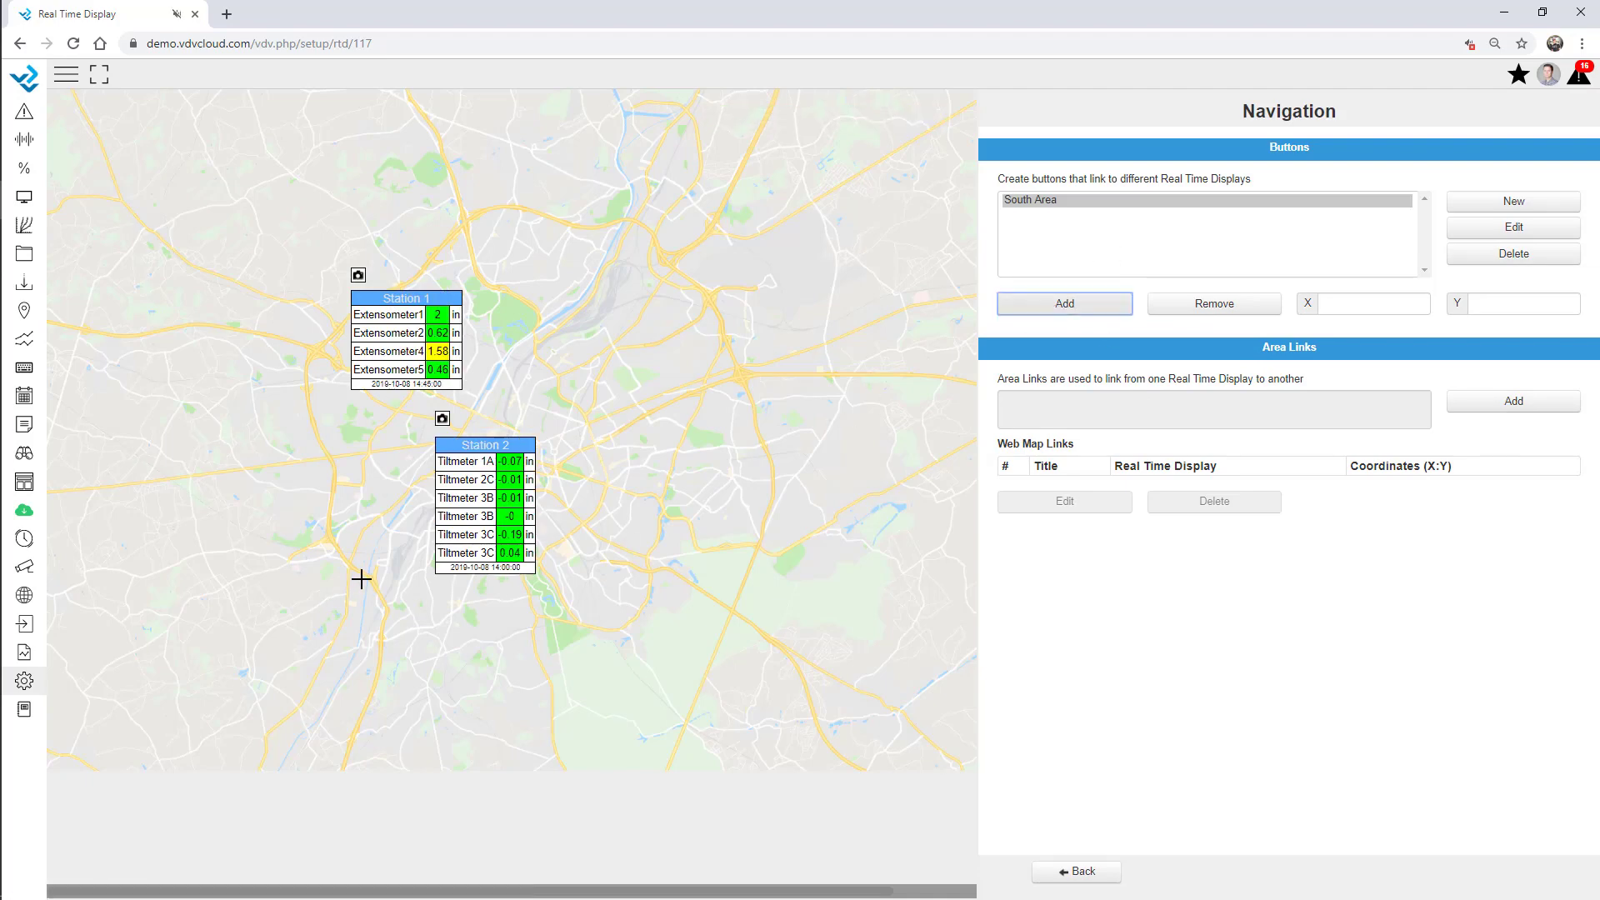
click(425, 598)
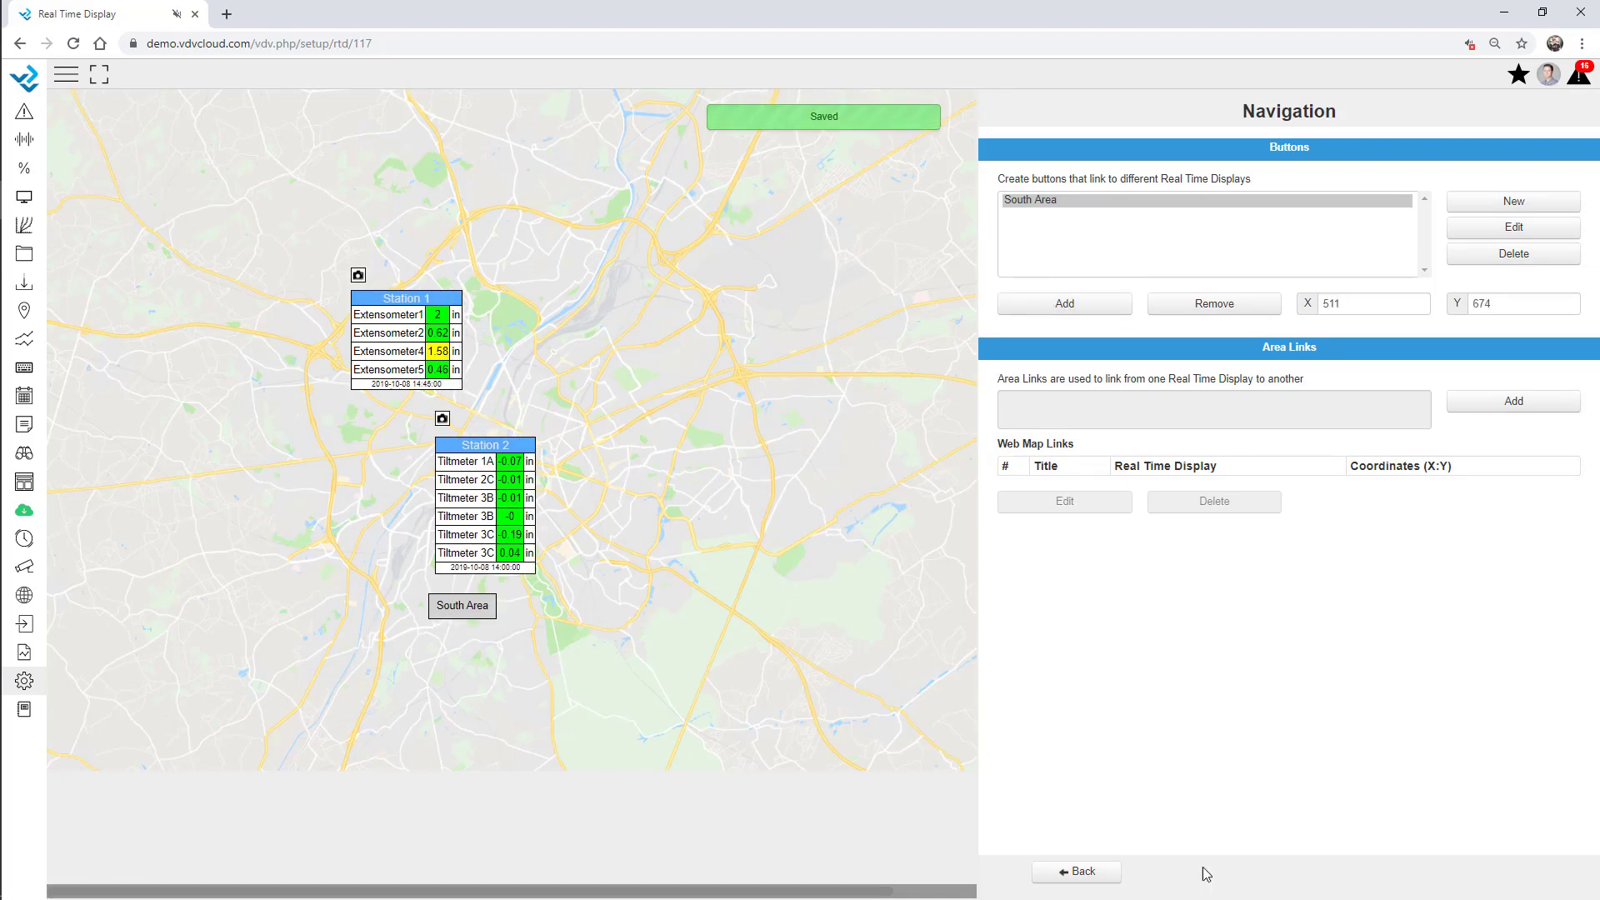
click(1075, 869)
click(1297, 868)
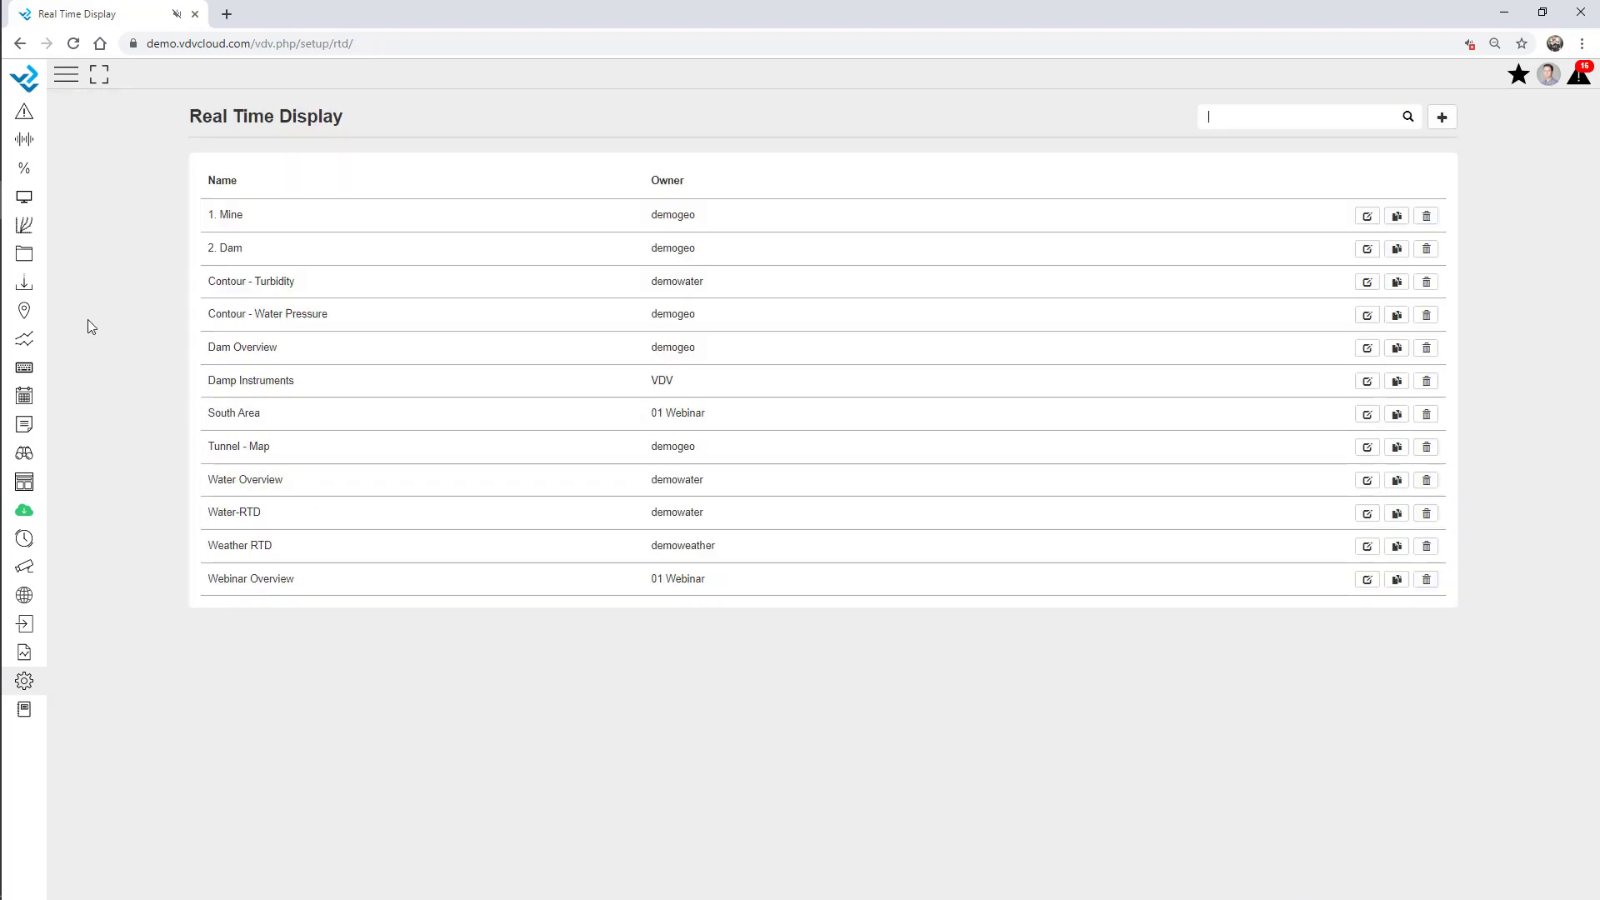
Open the Webinar Overview map, follow the South Area link, then return via Back to Overview.
click(24, 397)
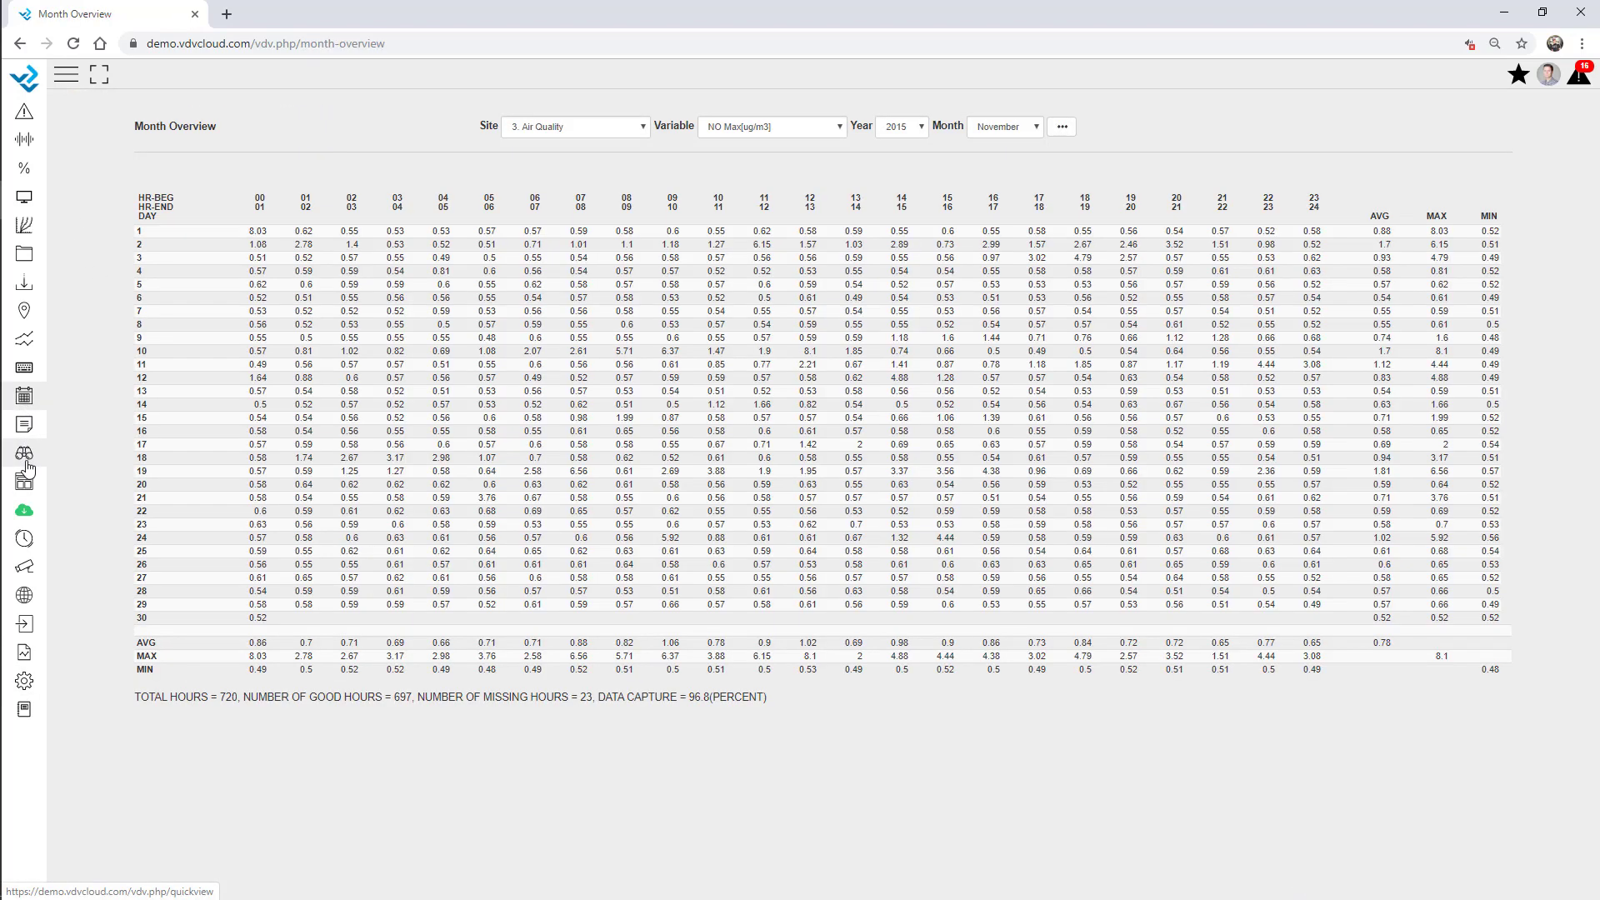
click(25, 483)
click(49, 416)
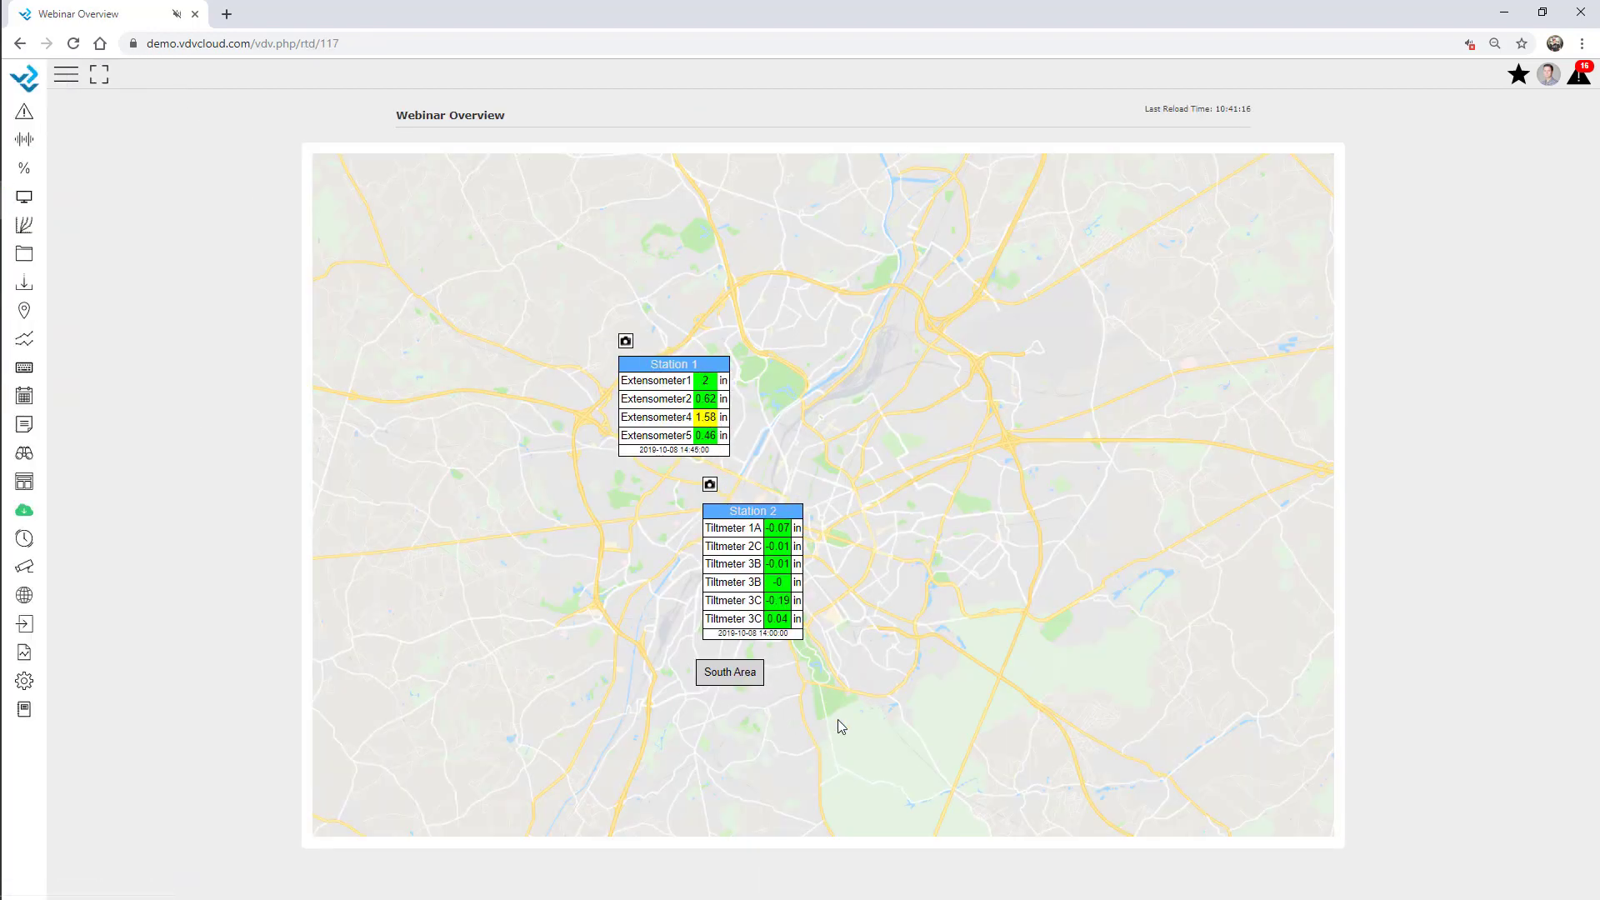
click(737, 677)
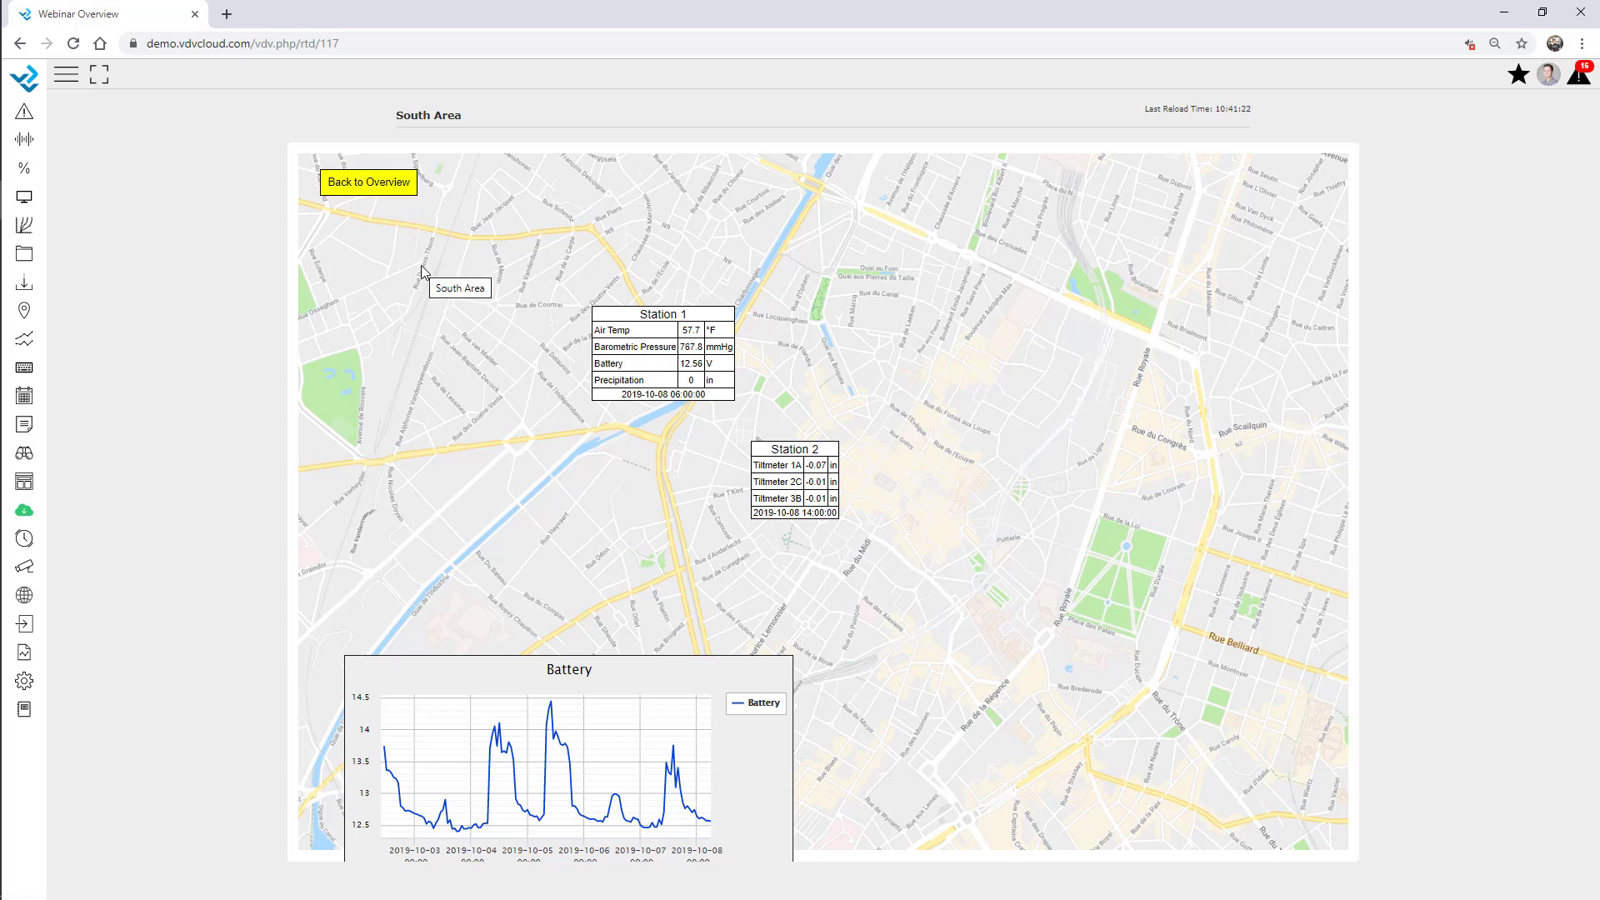
click(390, 191)
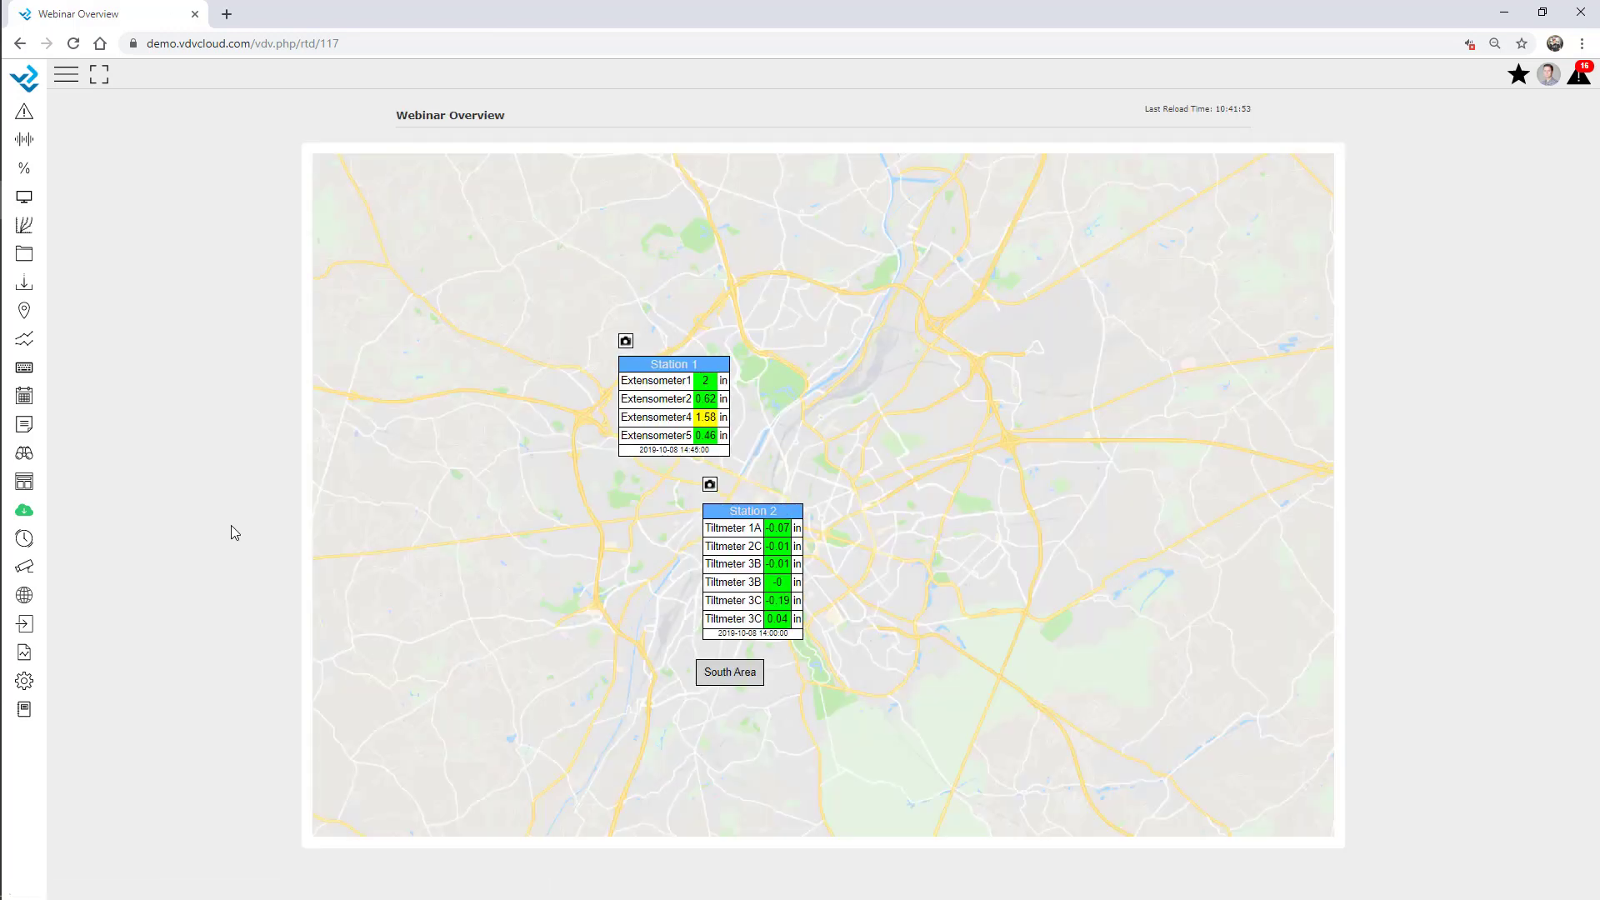
Edit the Webinar dashboard and add a new empty widget.
click(24, 681)
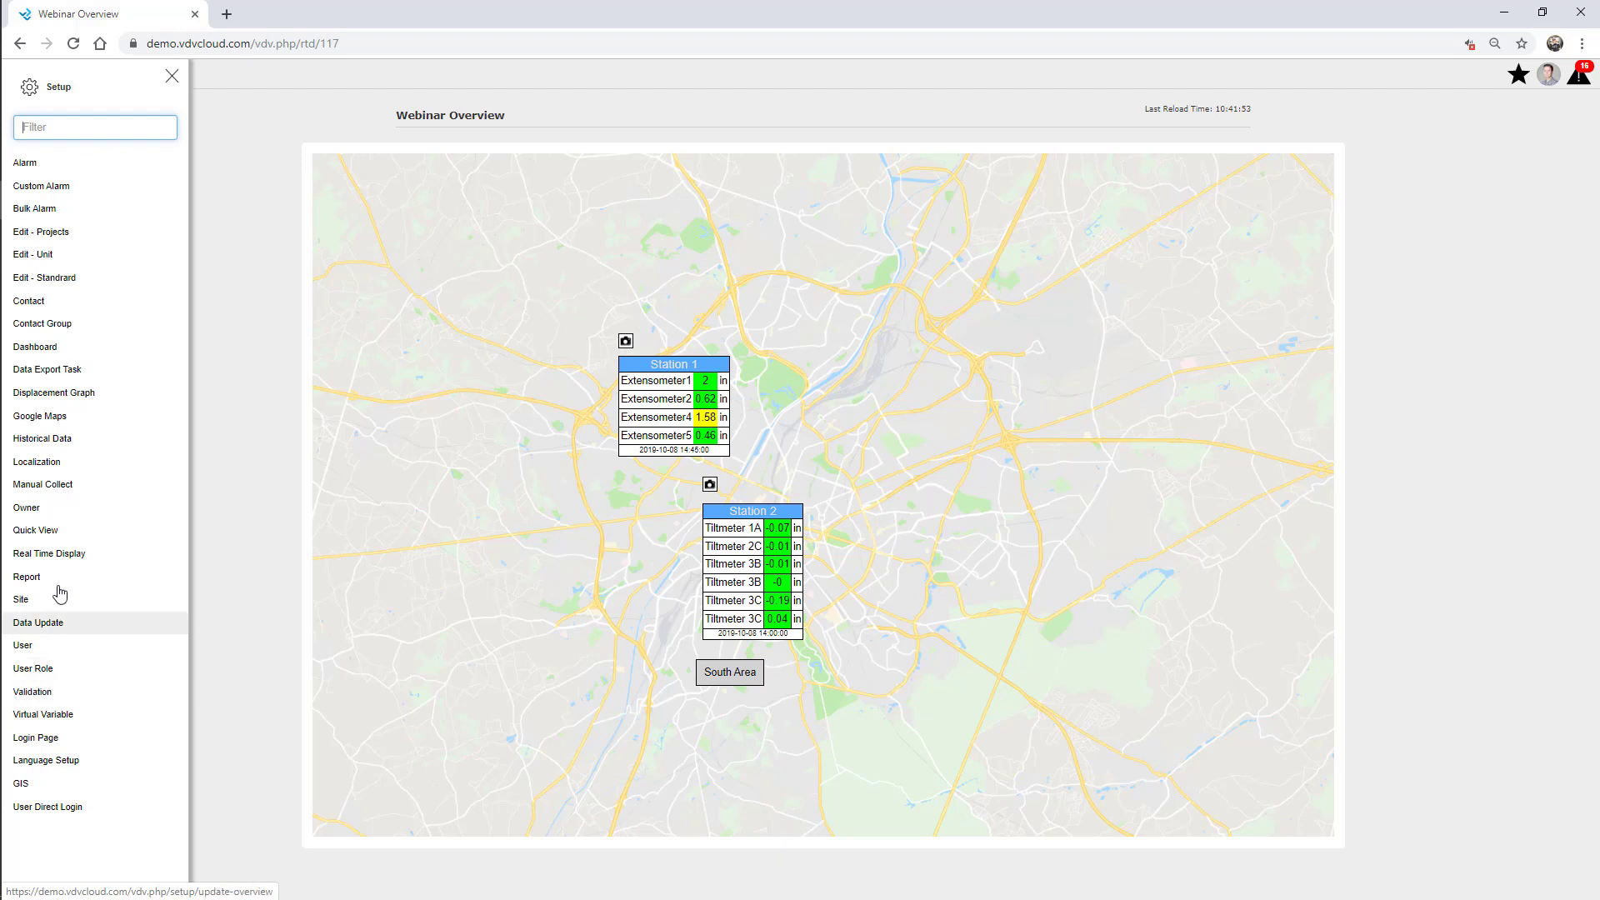
click(52, 348)
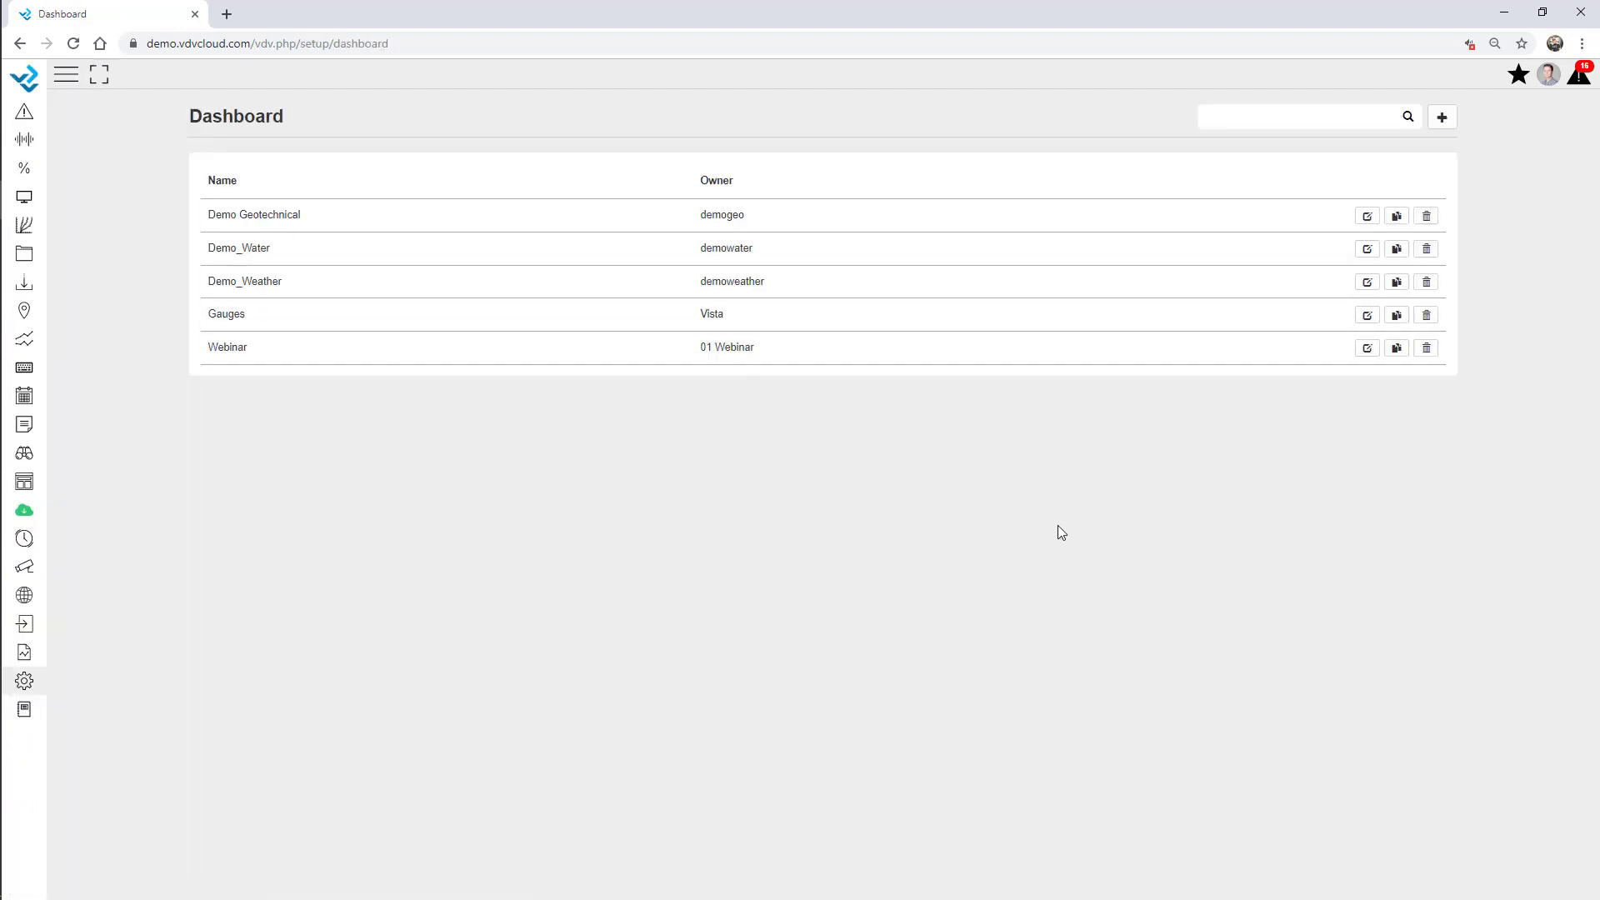
click(1367, 349)
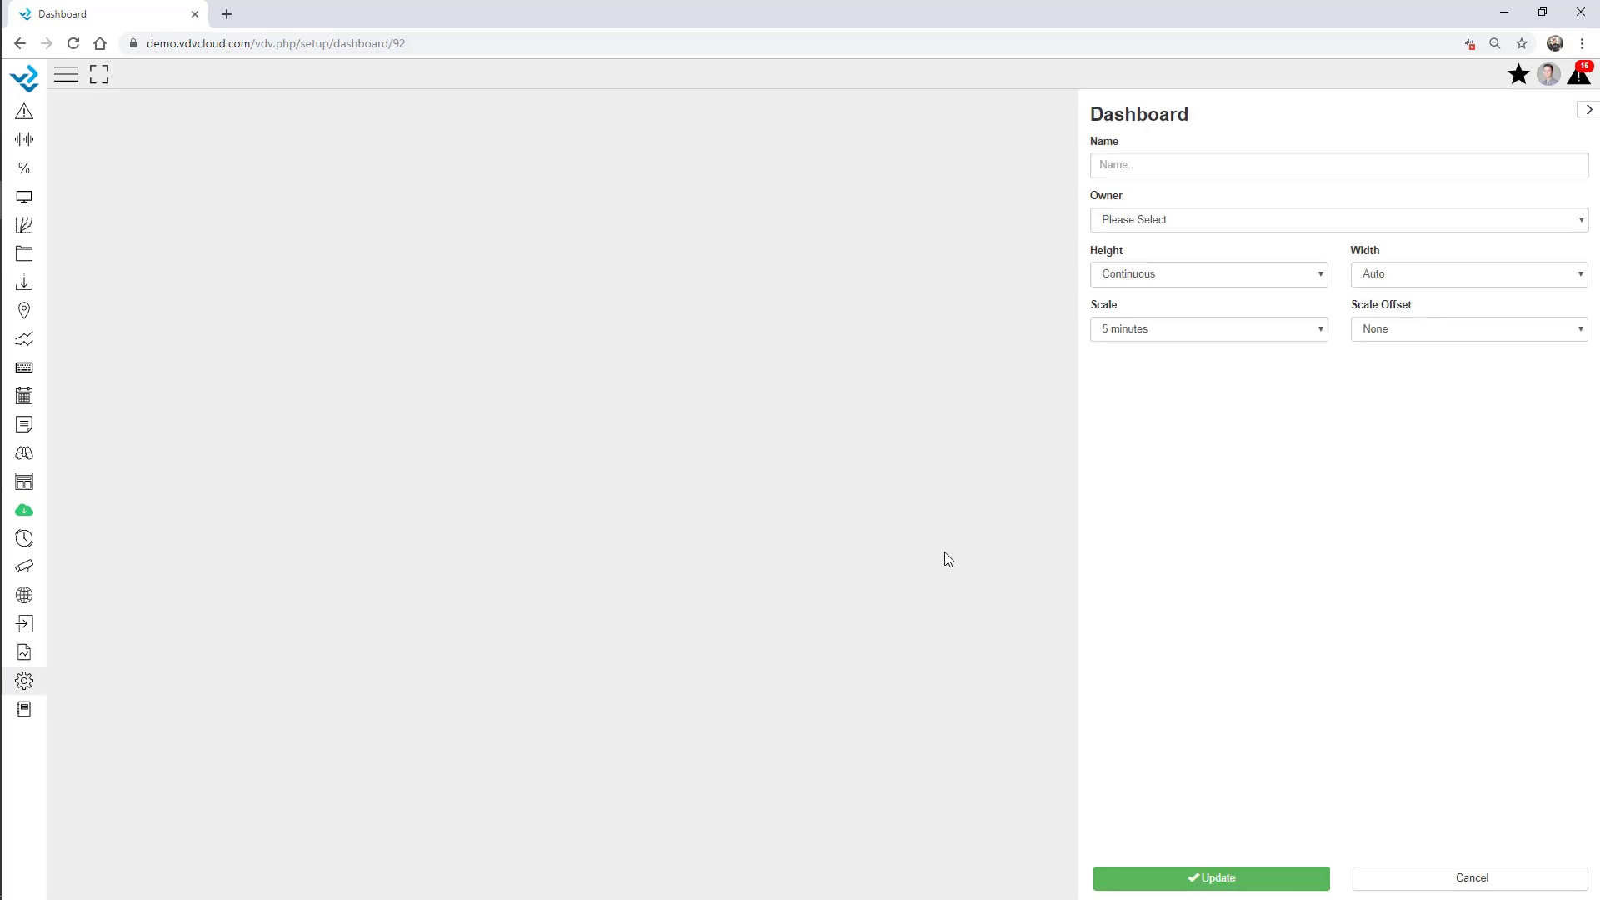
scroll(754, 819, down, 10)
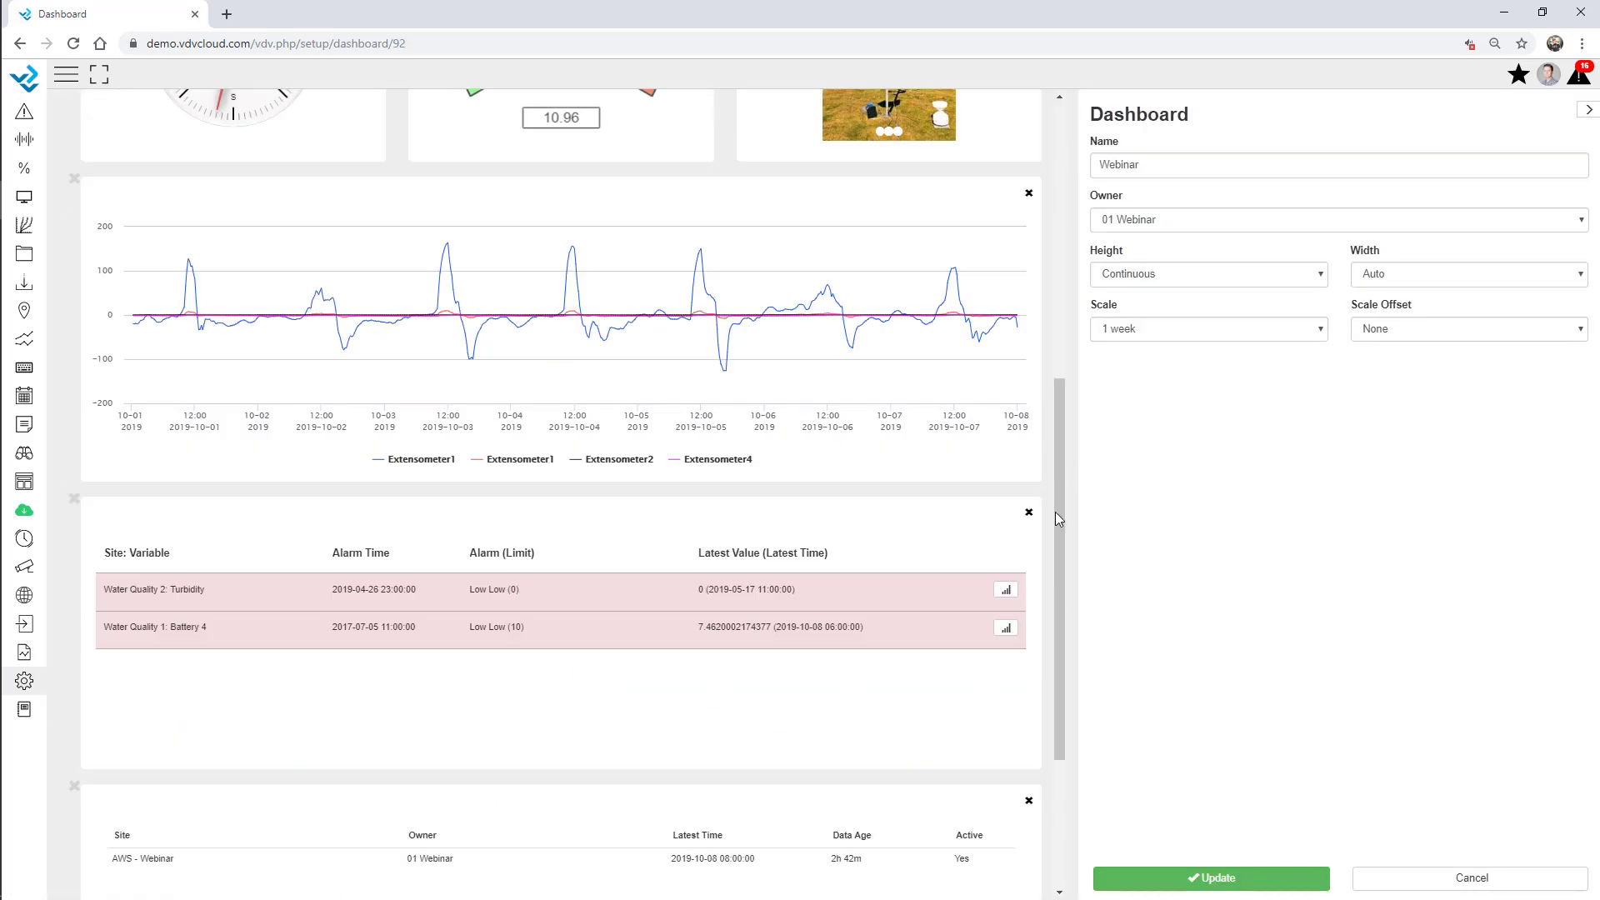
click(585, 809)
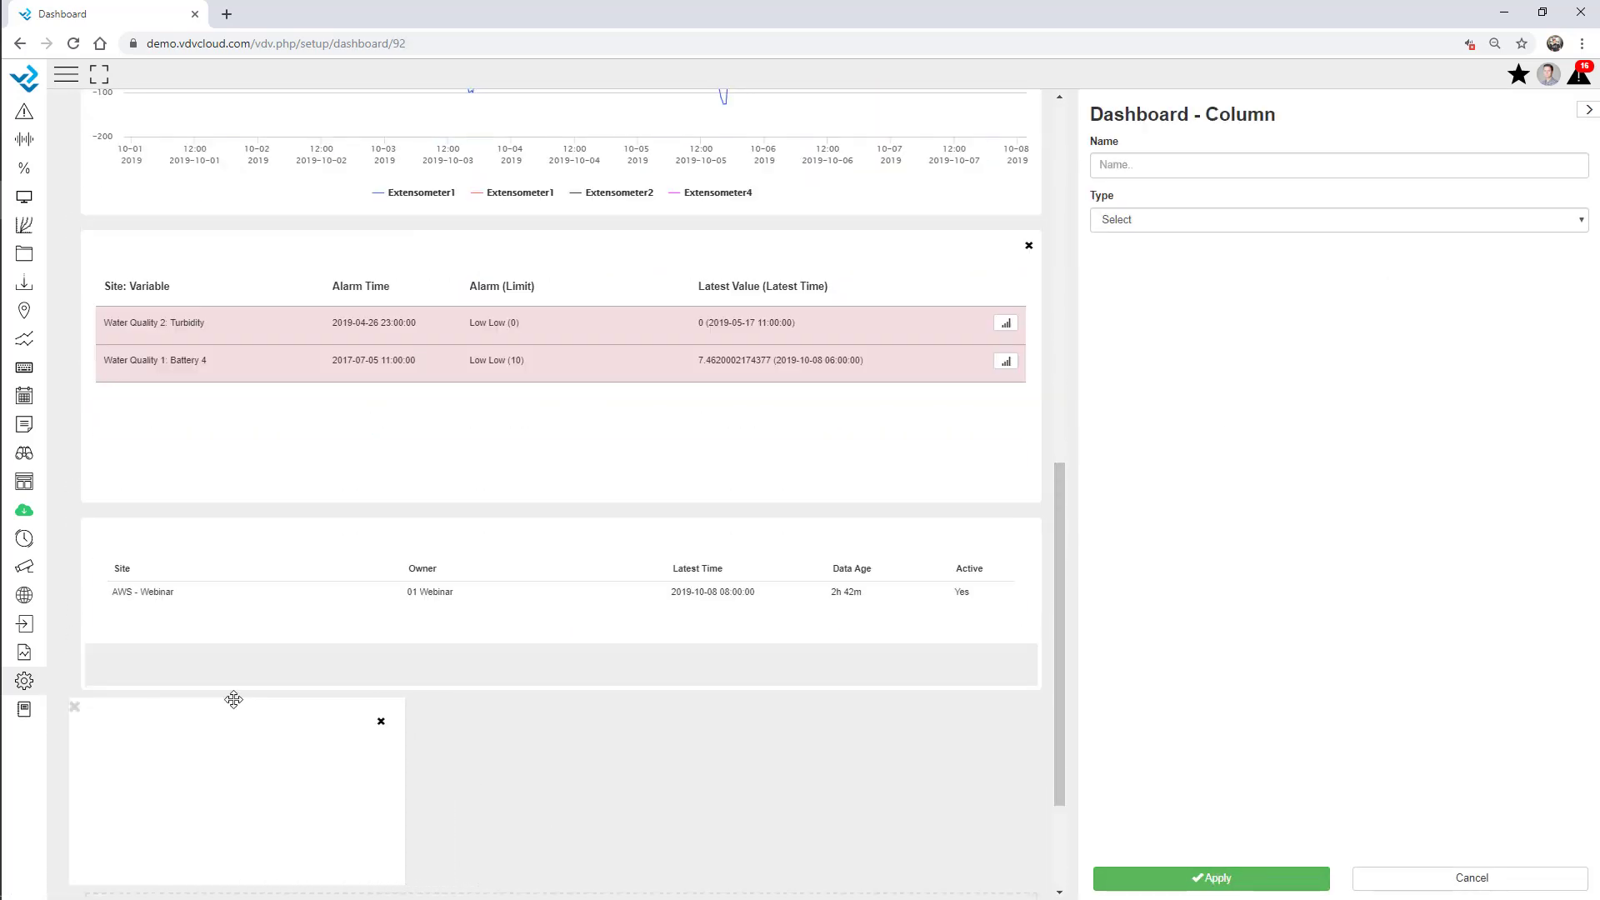
Make the widget an 800 px tall Webinar Overview real-time display and save.
click(1183, 221)
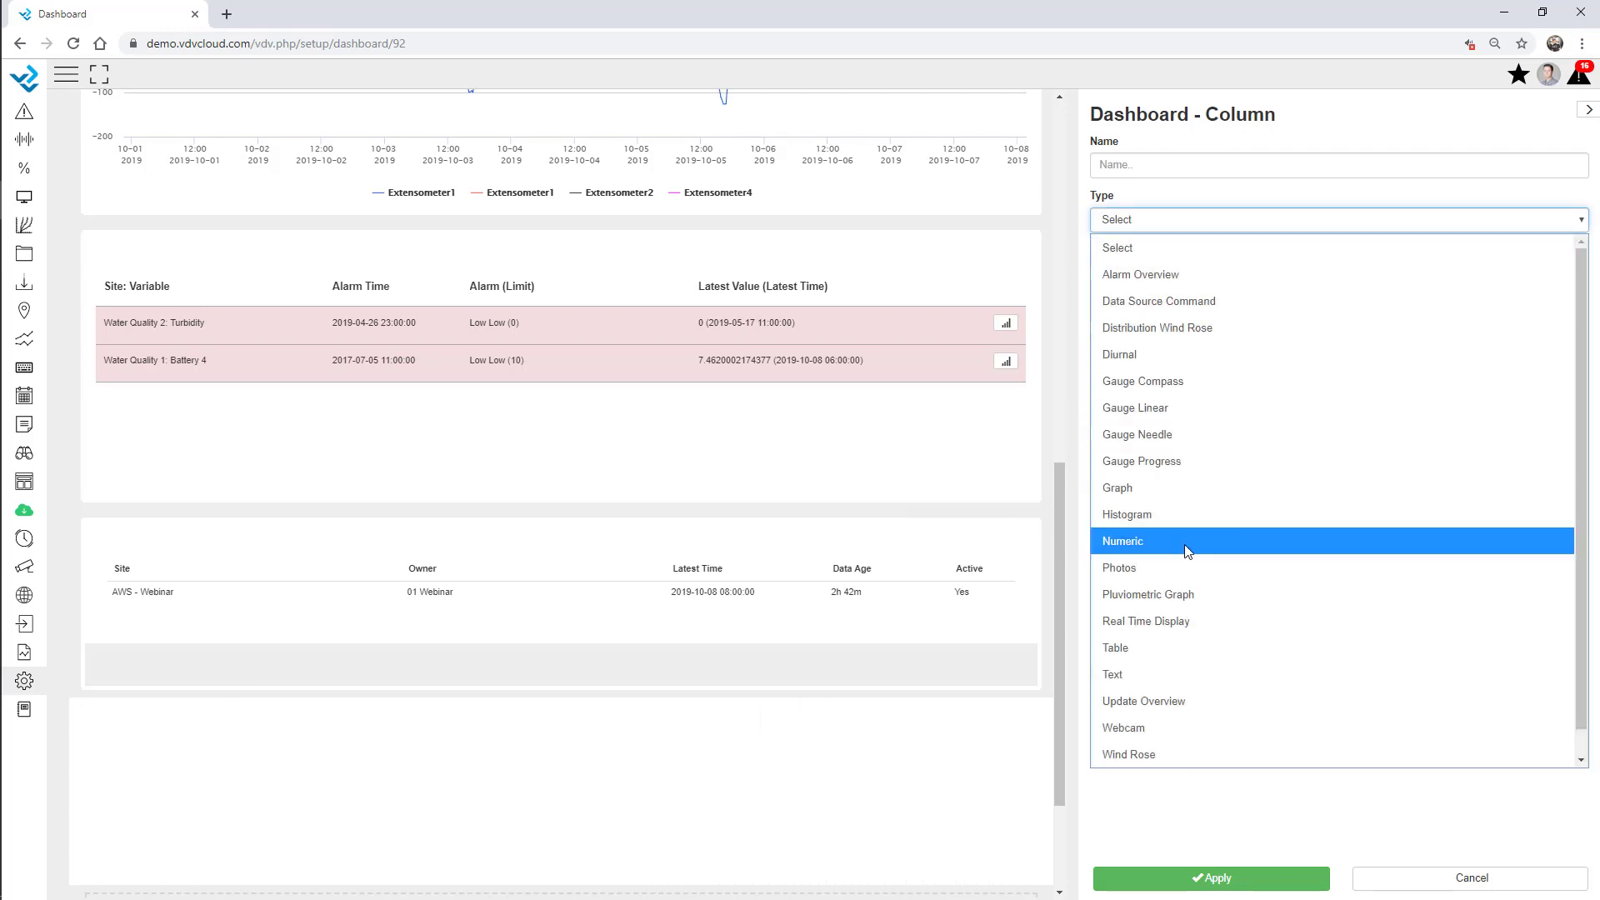
click(1193, 621)
click(1169, 265)
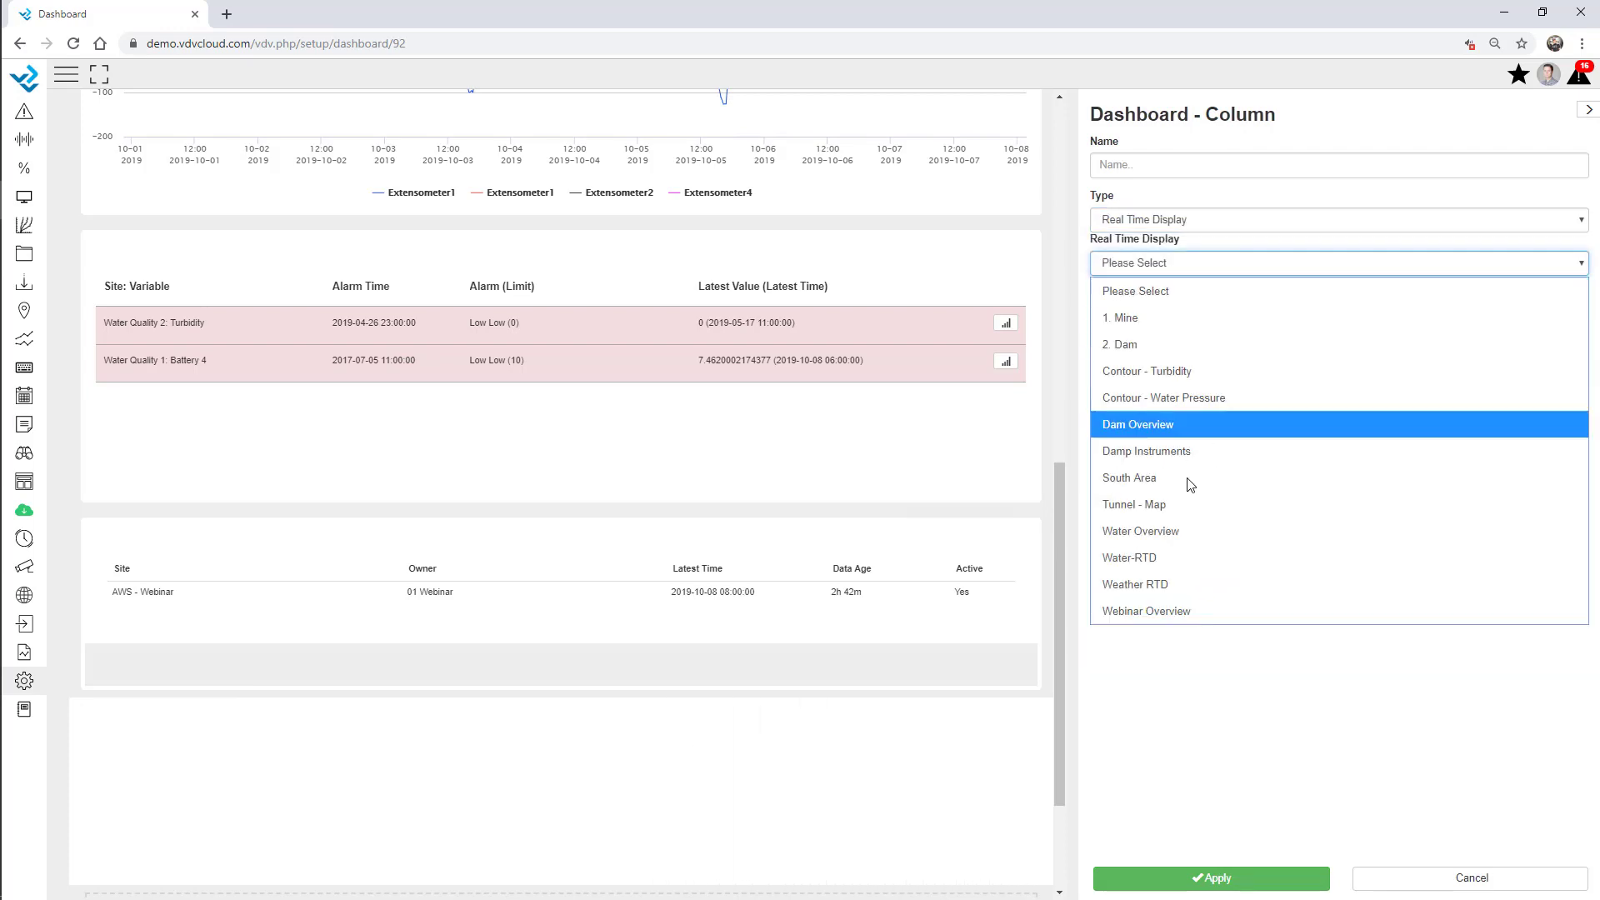
click(1194, 617)
scroll(965, 497, down, 2)
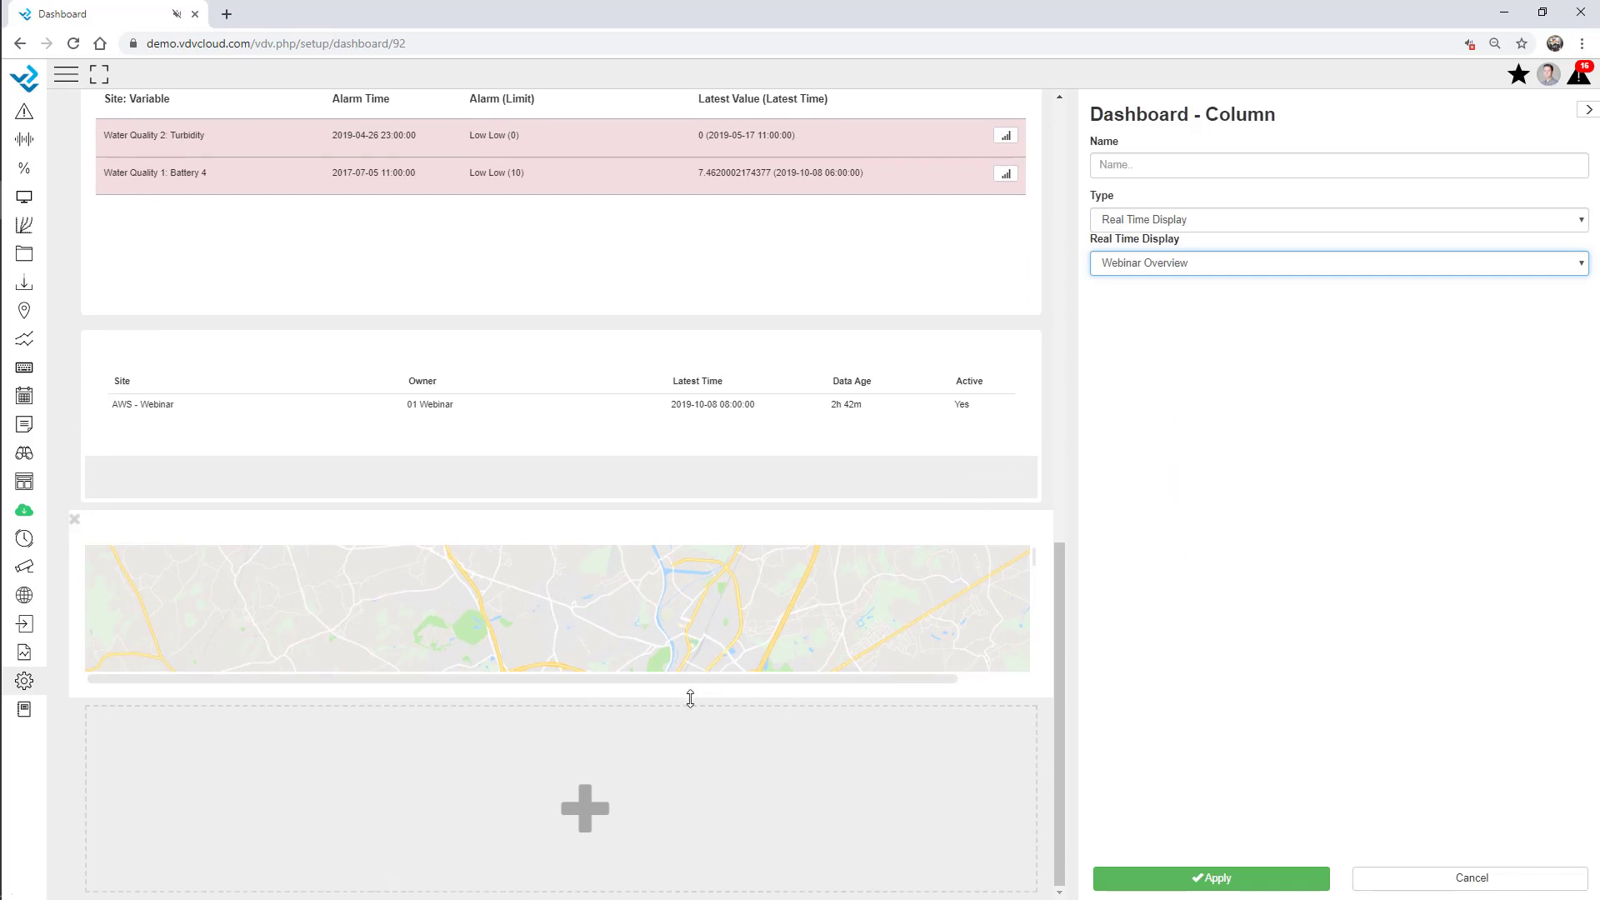
drag(691, 699, 708, 768)
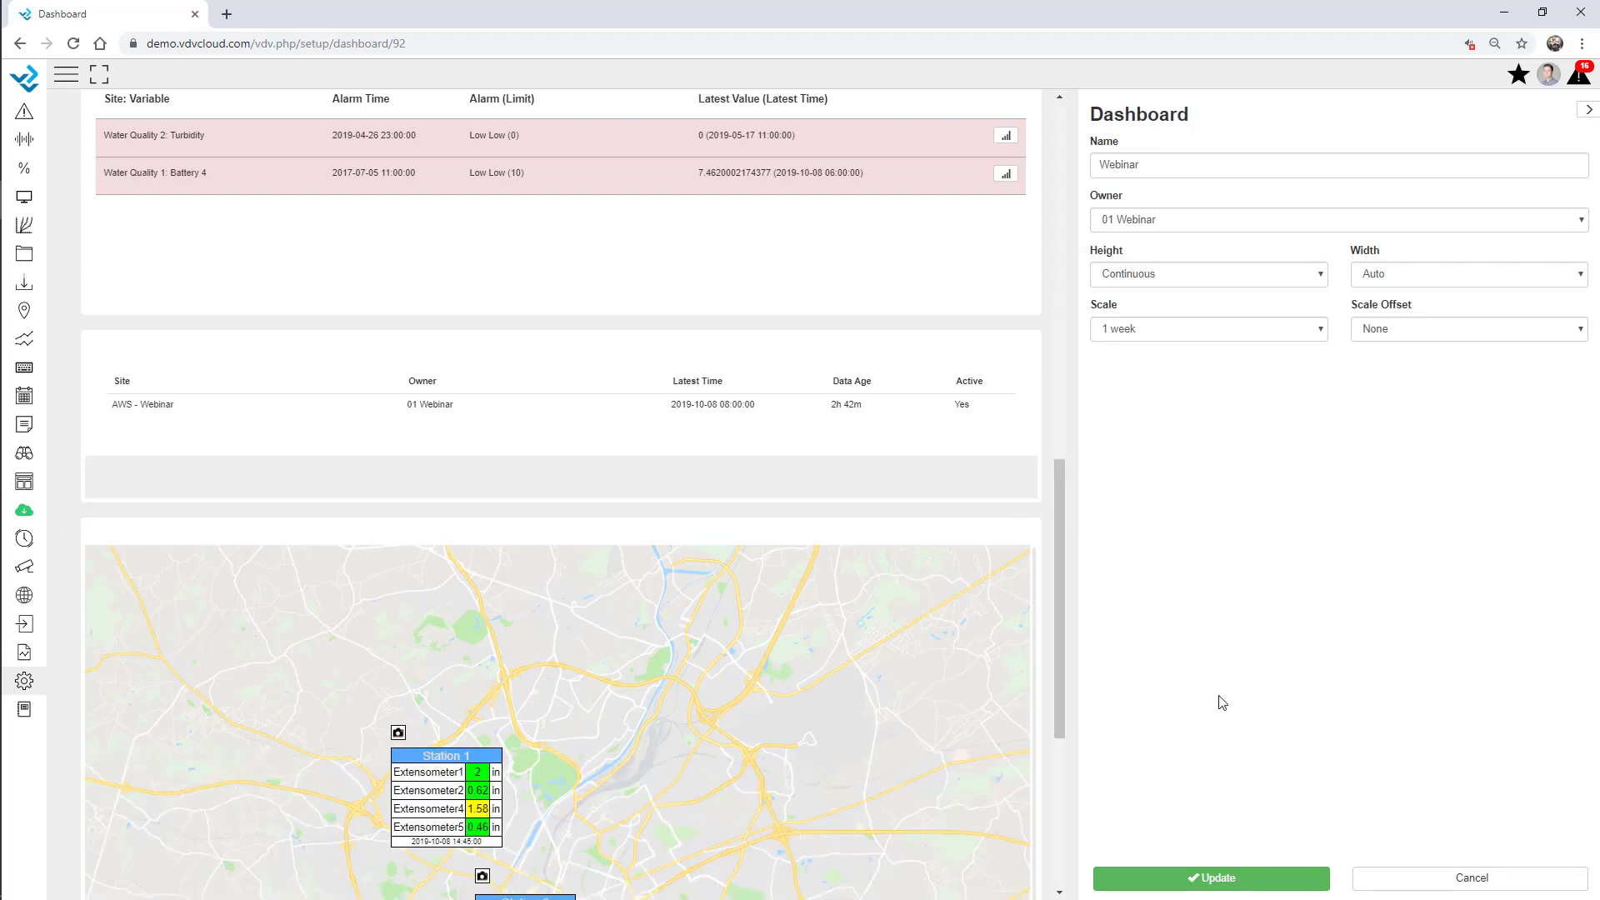
scroll(683, 441, down, 5)
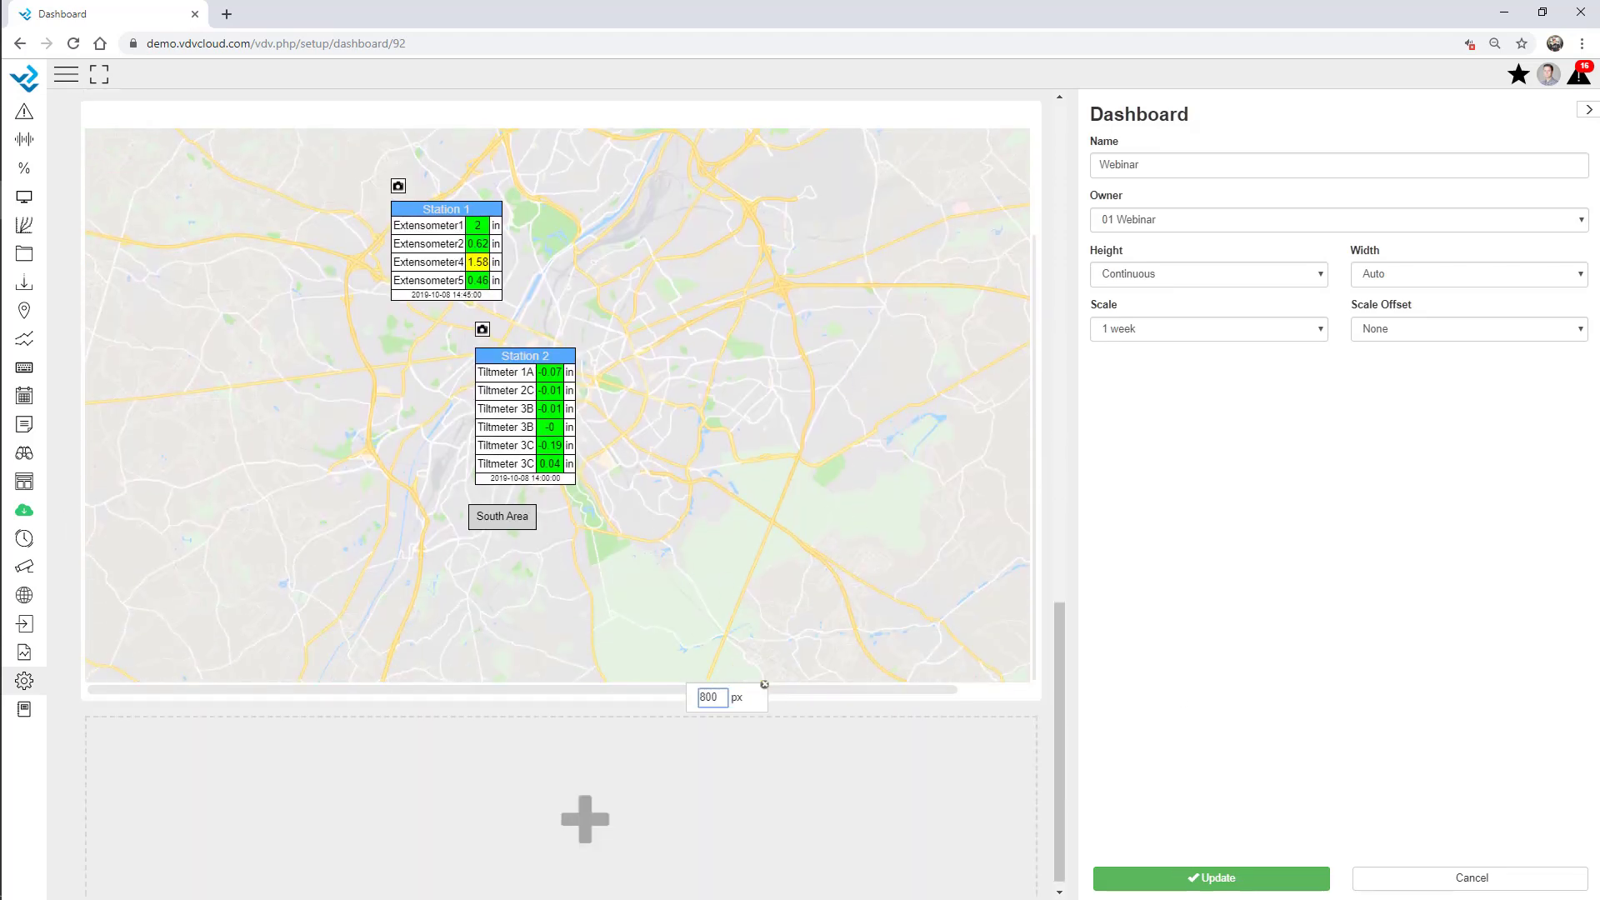
click(1229, 883)
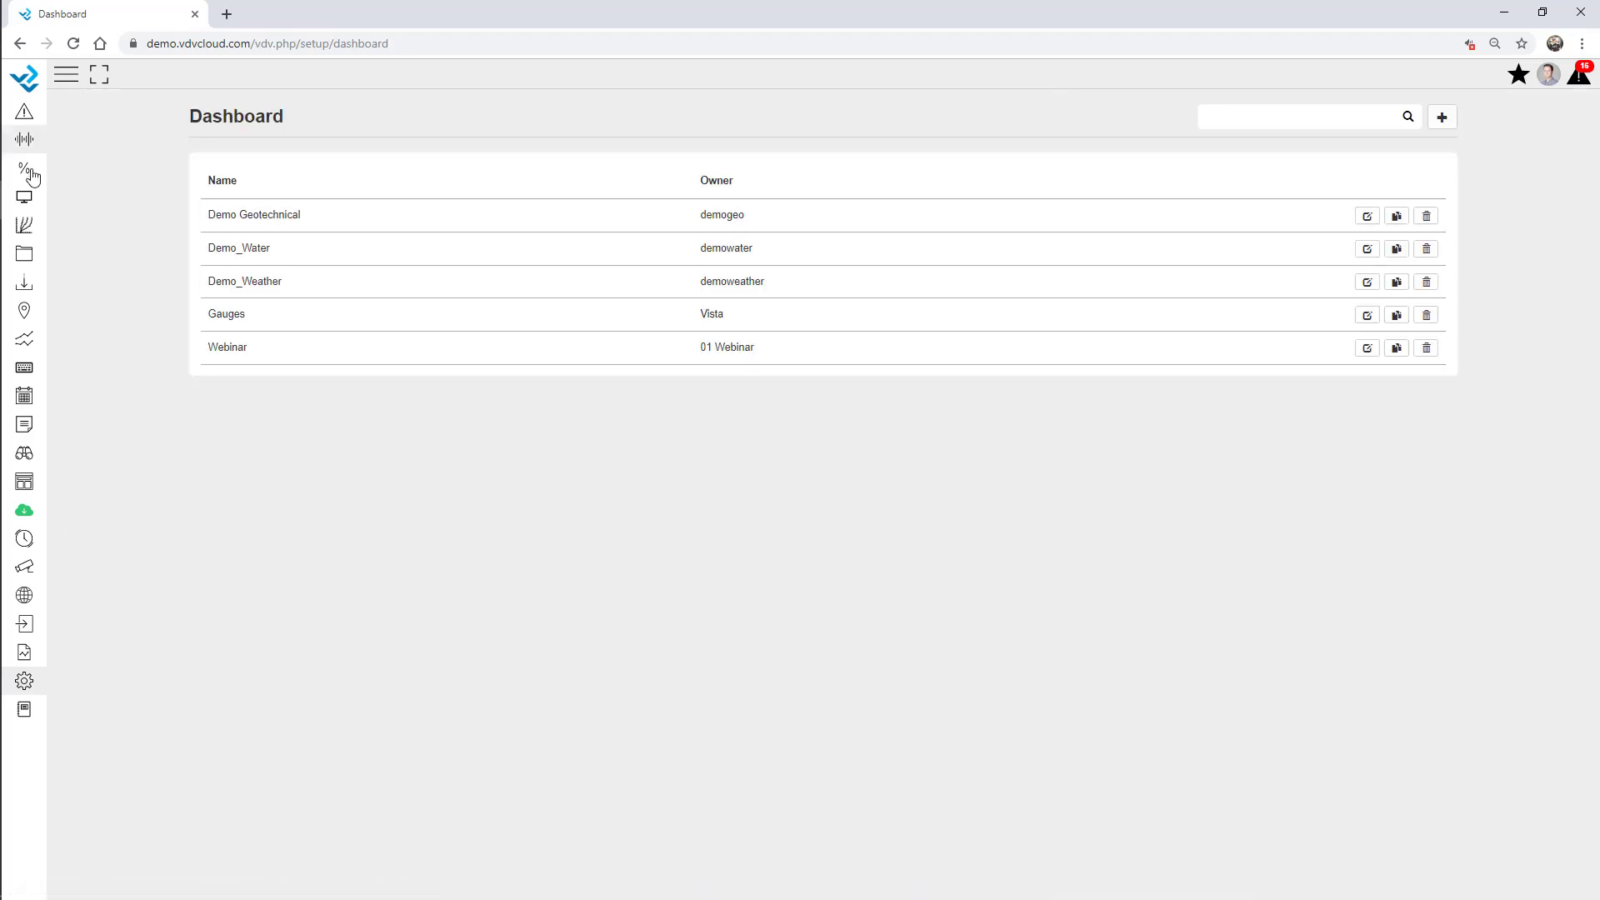
click(24, 197)
click(37, 255)
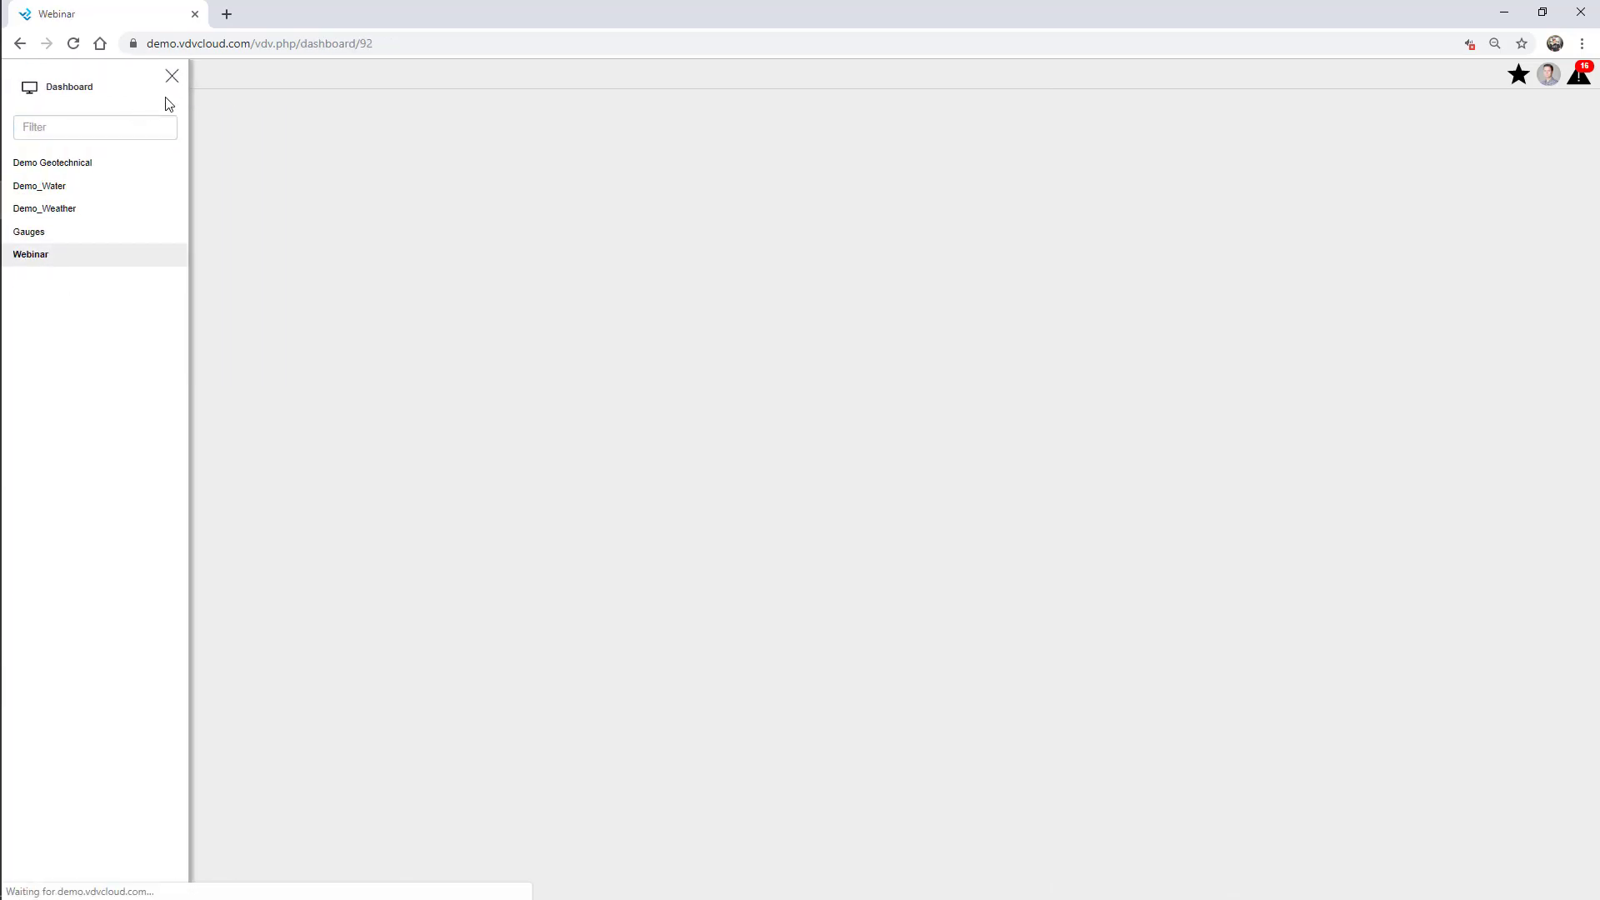
click(169, 76)
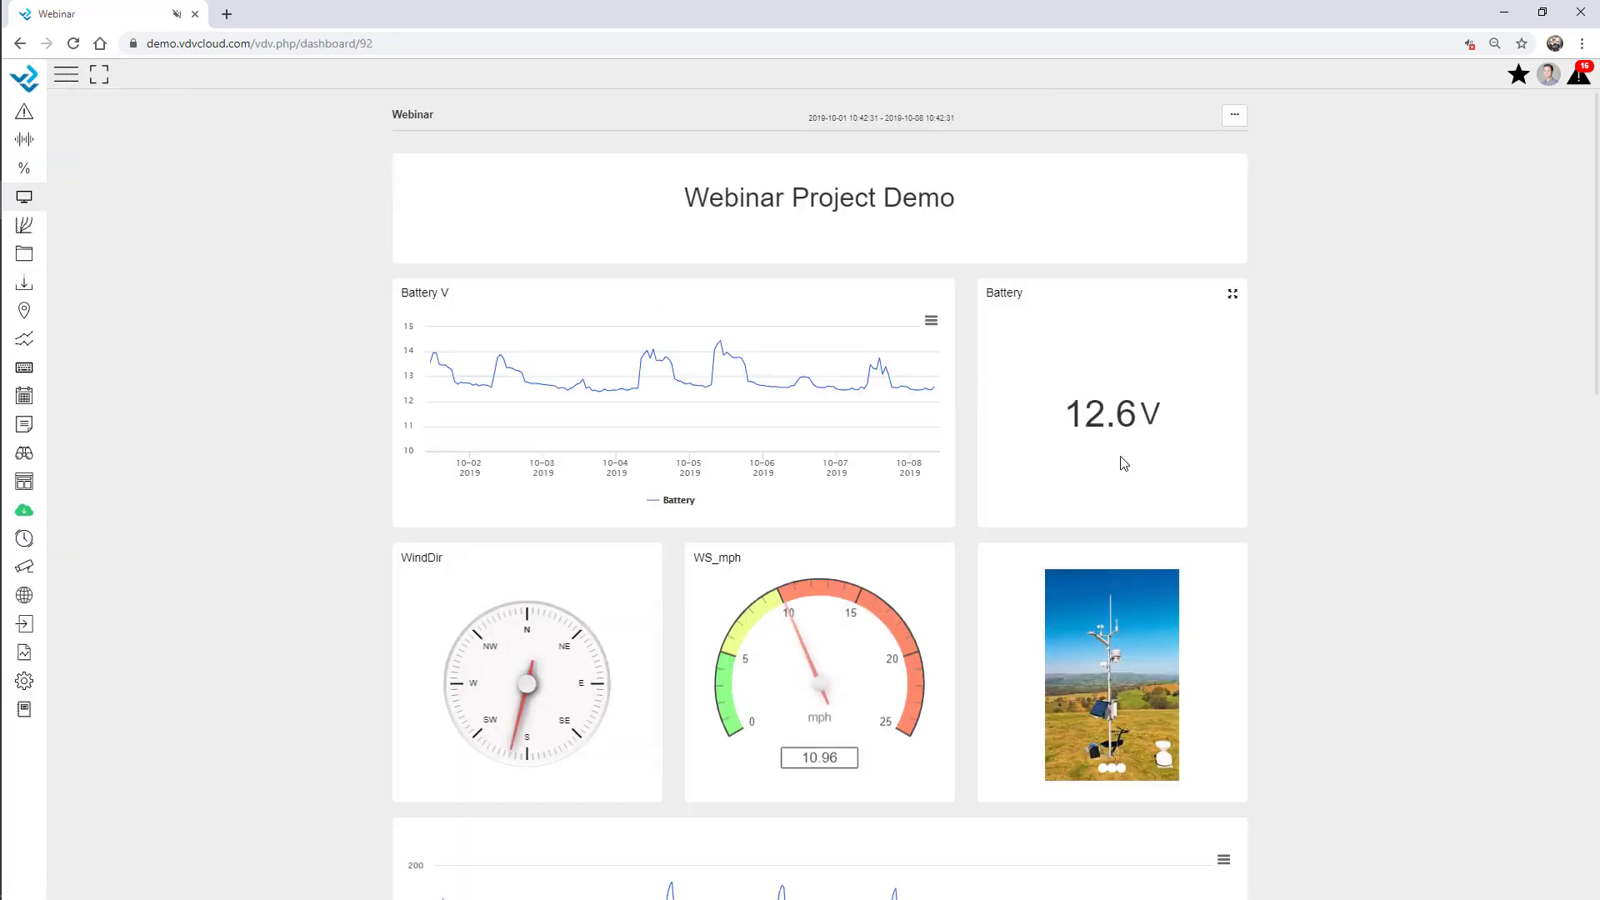
scroll(1301, 441, down, 3)
scroll(1301, 441, down, 12)
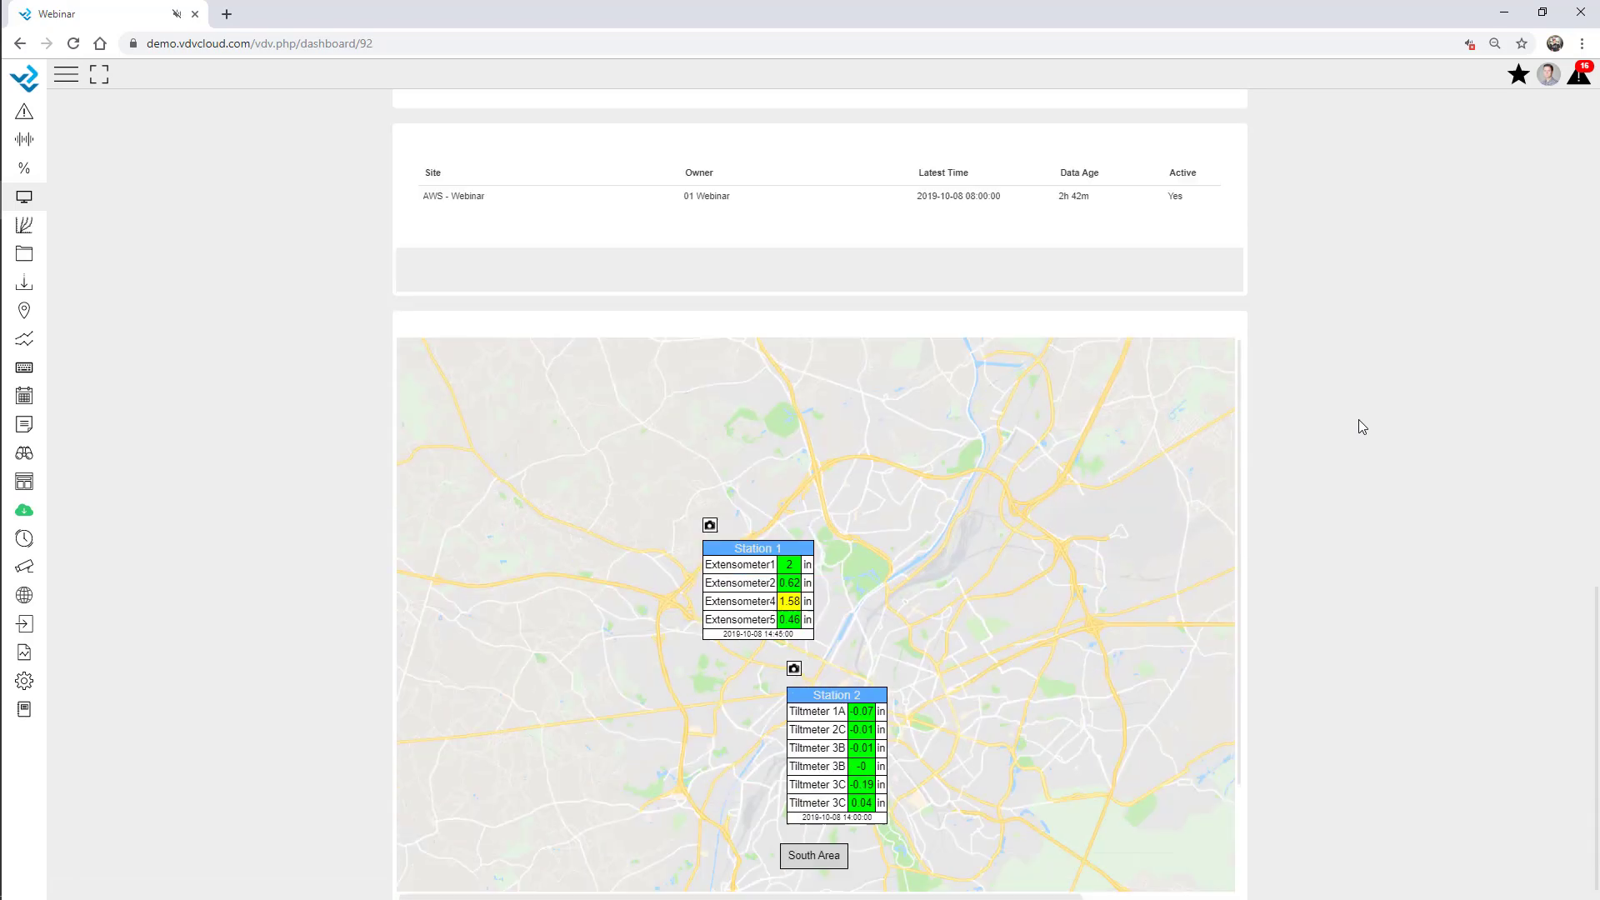
scroll(1007, 647, down, 2)
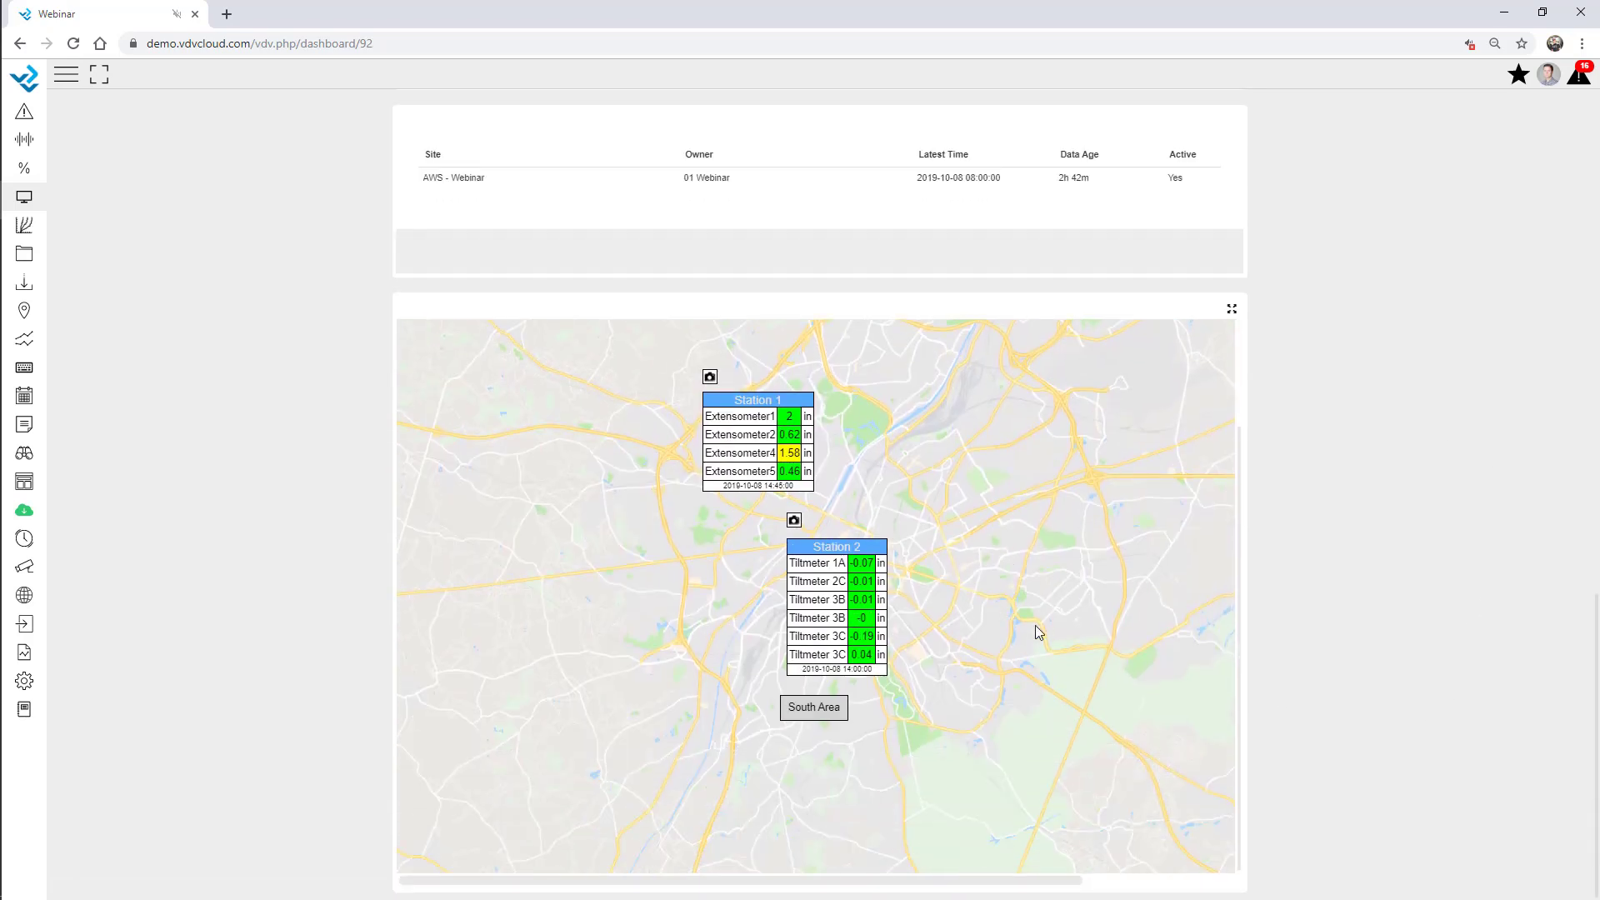
scroll(1035, 625, up, 1)
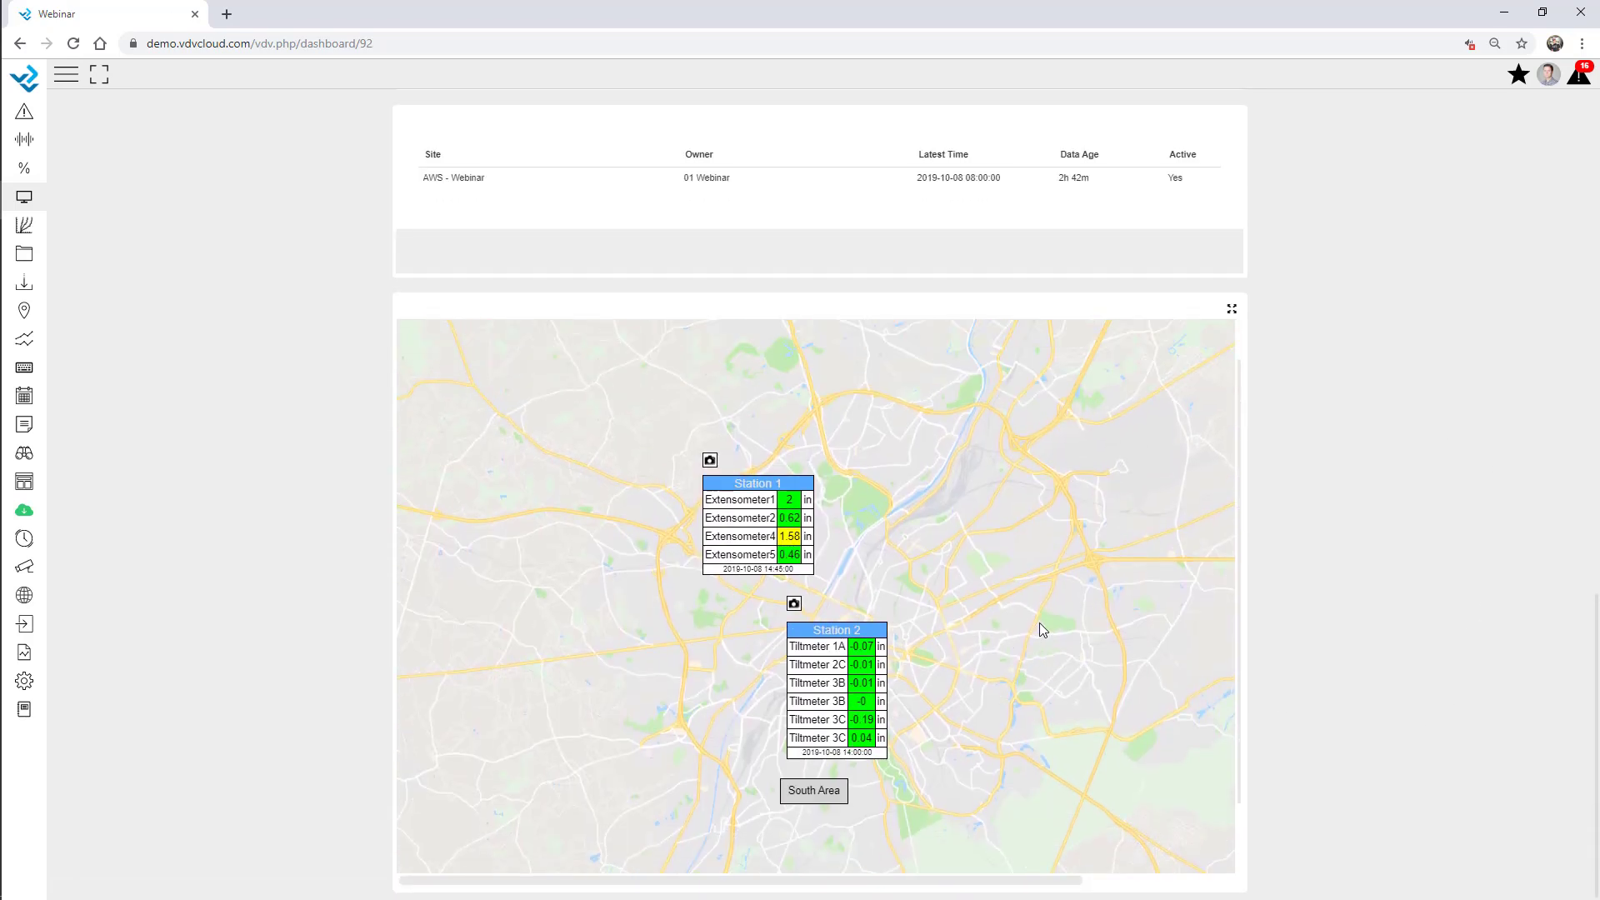
click(789, 520)
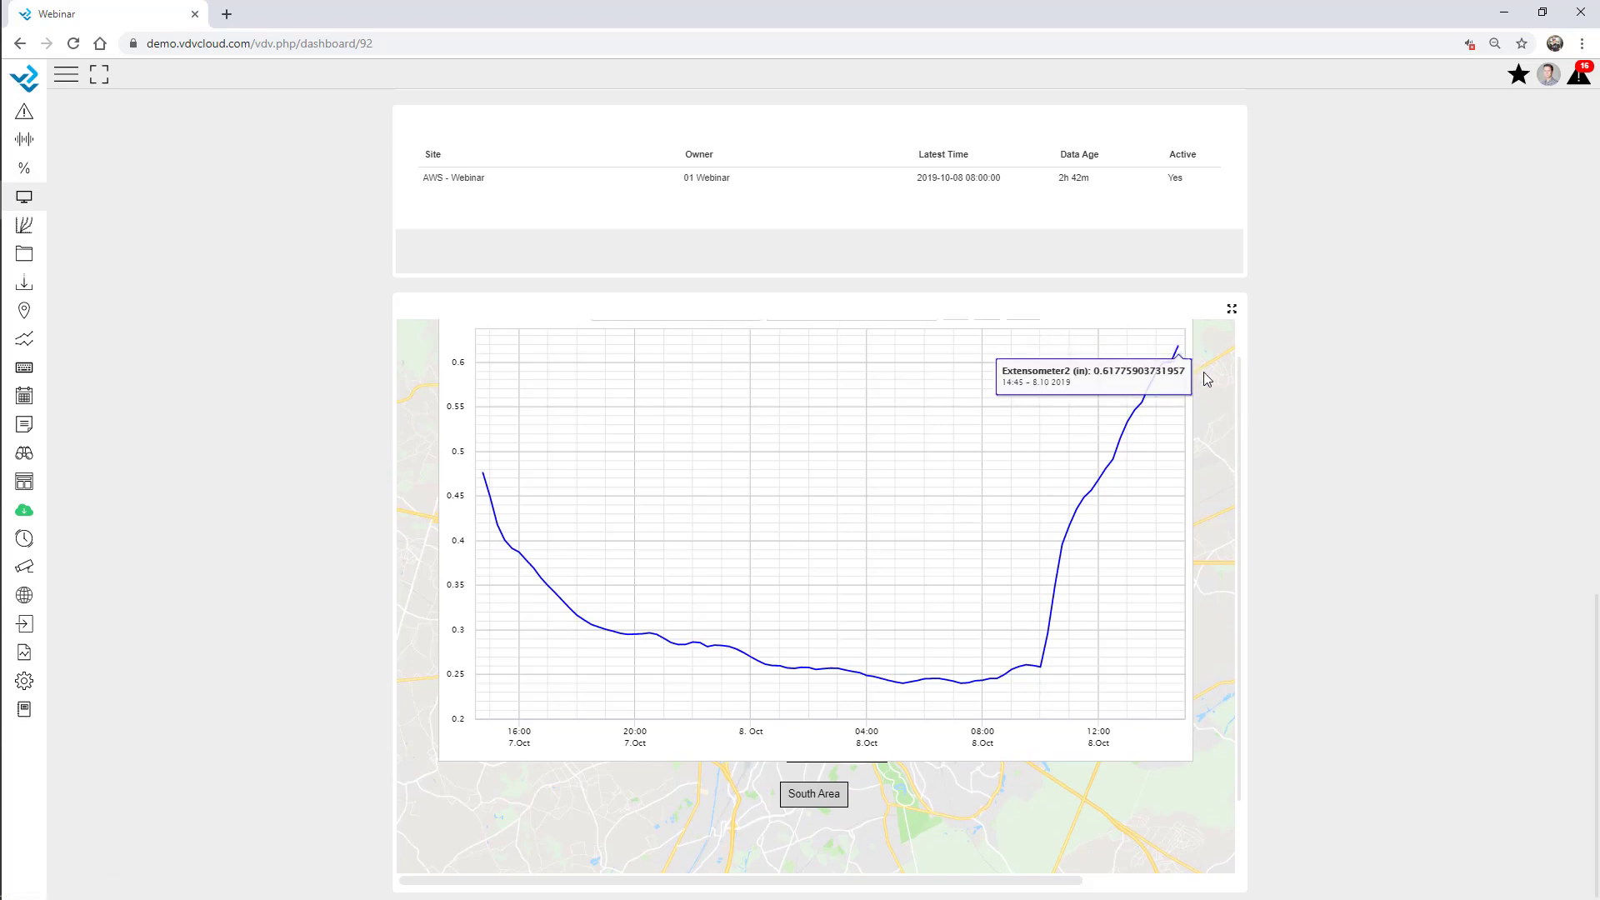
scroll(1182, 360, up, 1)
click(1197, 335)
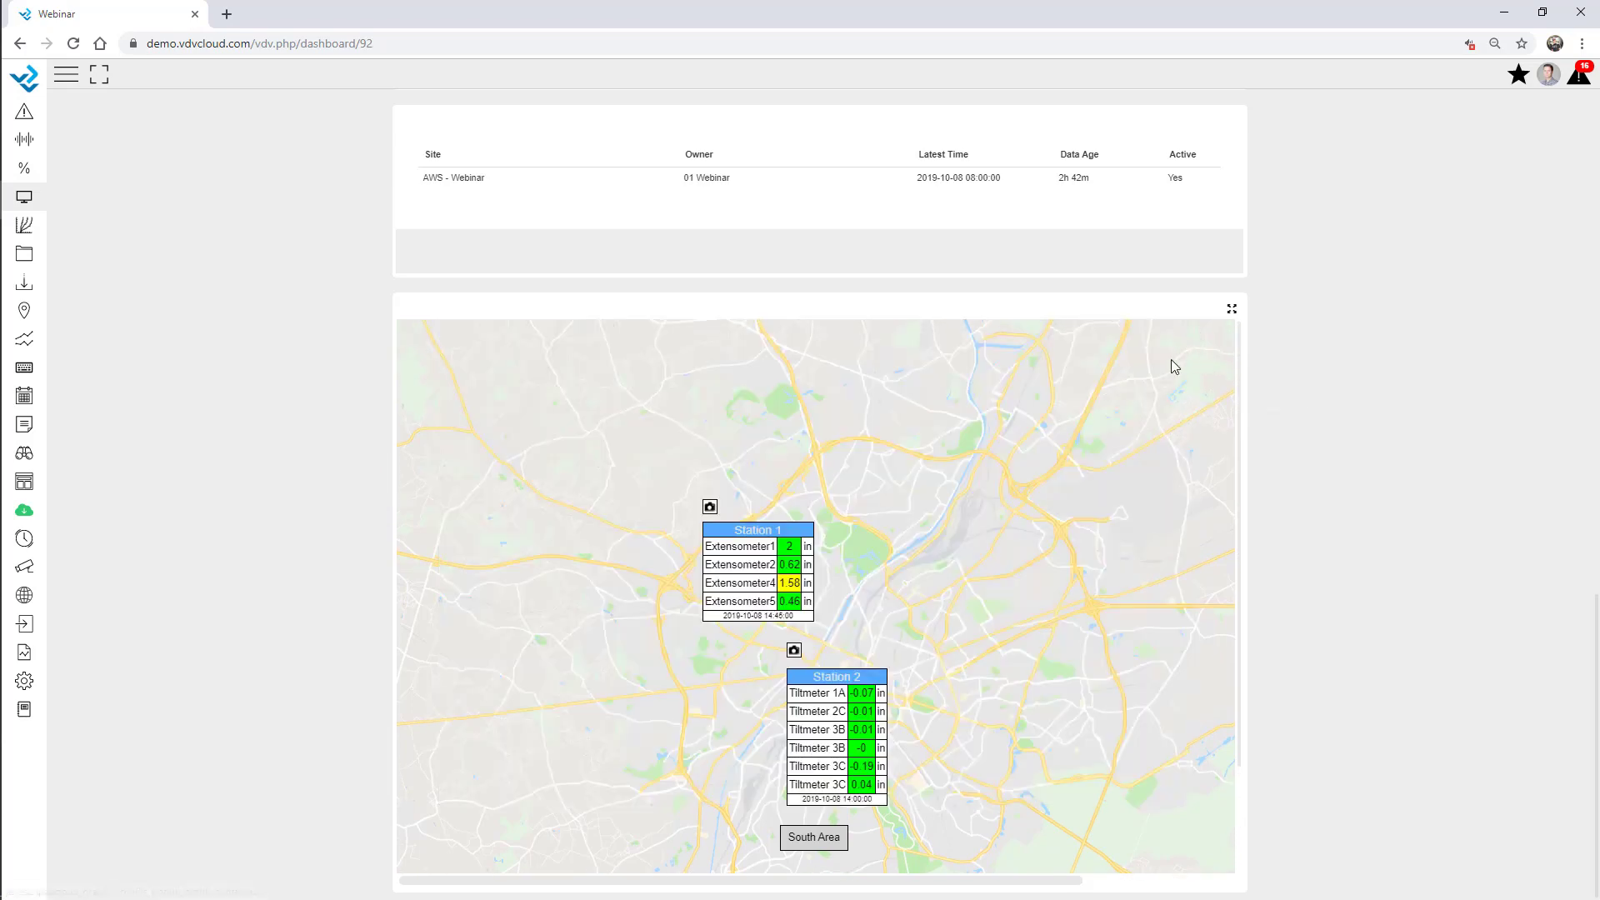
click(840, 844)
scroll(947, 575, down, 2)
scroll(1120, 602, up, 2)
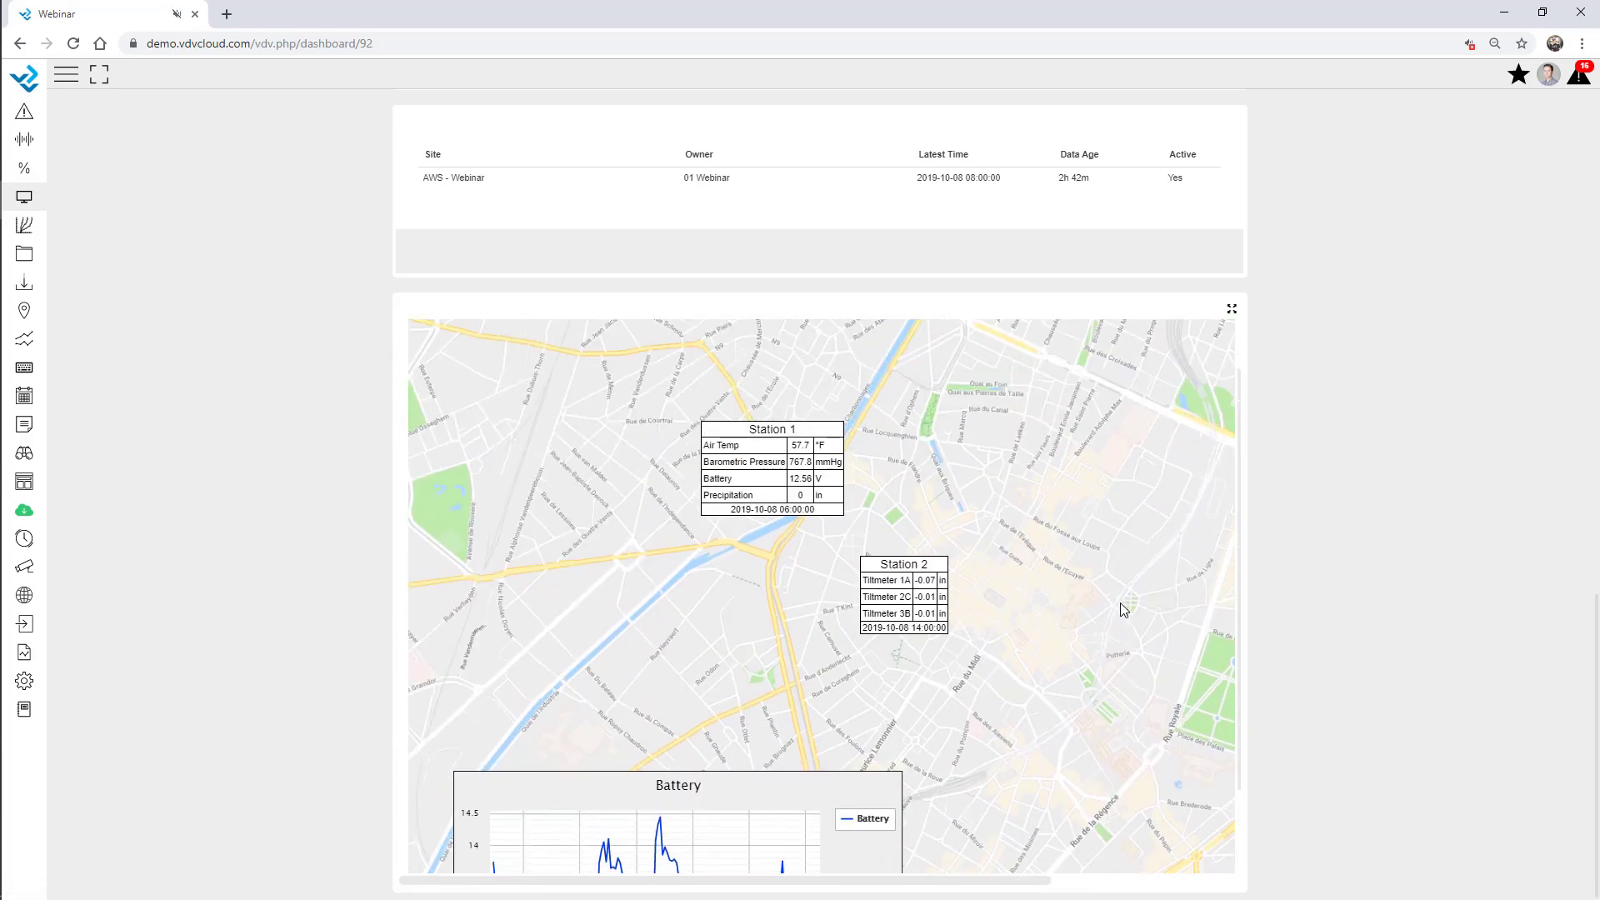
click(486, 364)
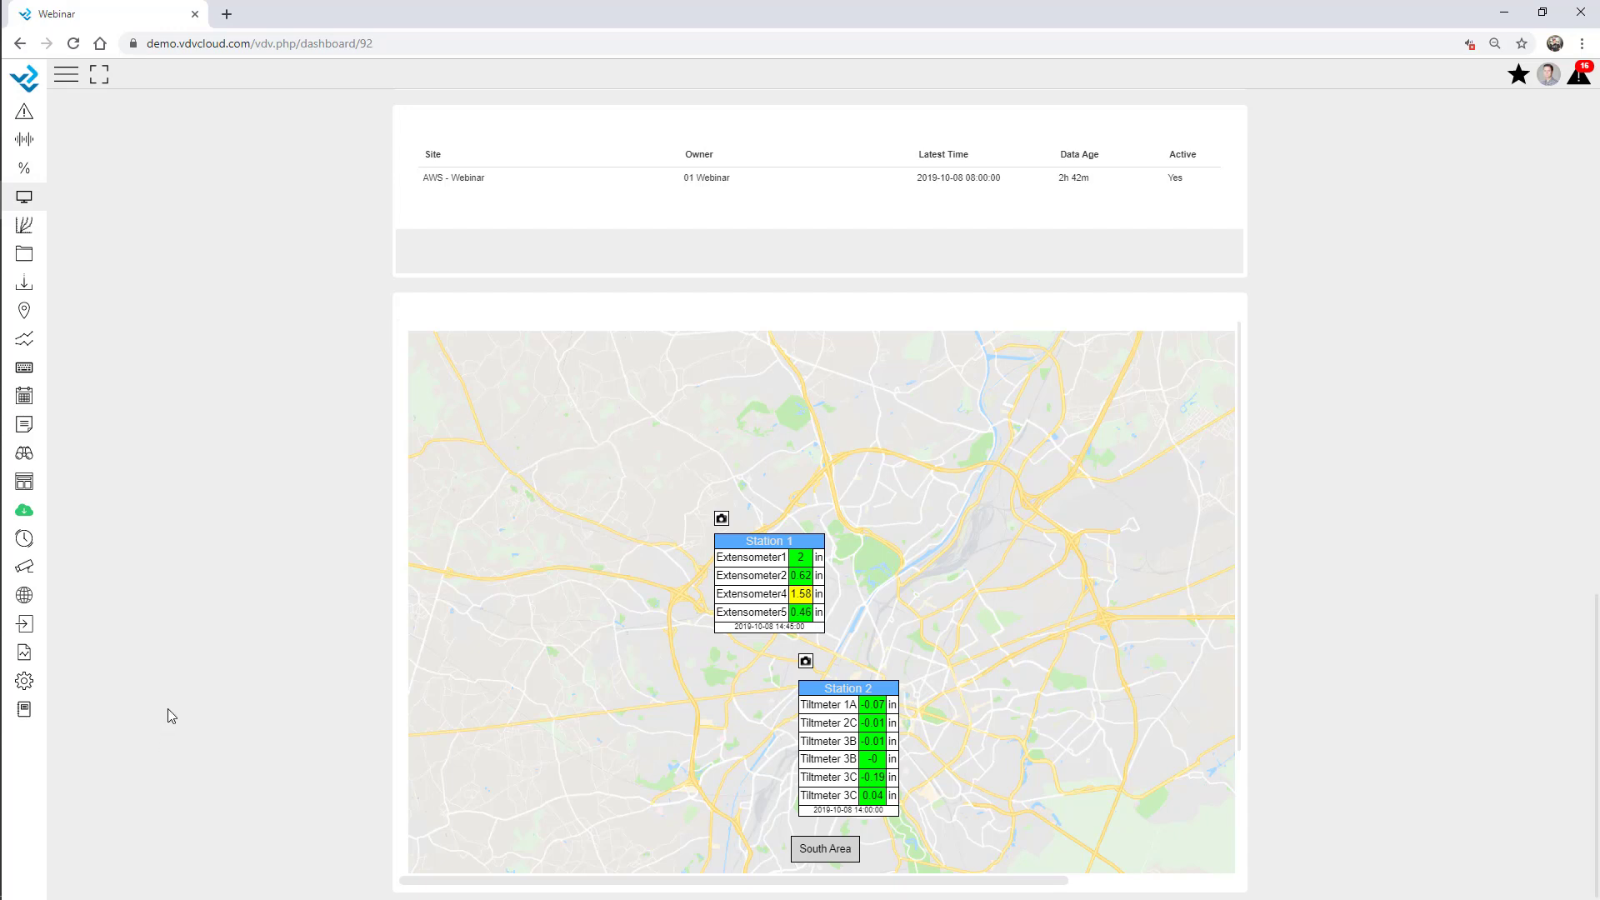
Edit the GIS Map from Setup > GIS and start adding a marker from its markers list.
click(23, 683)
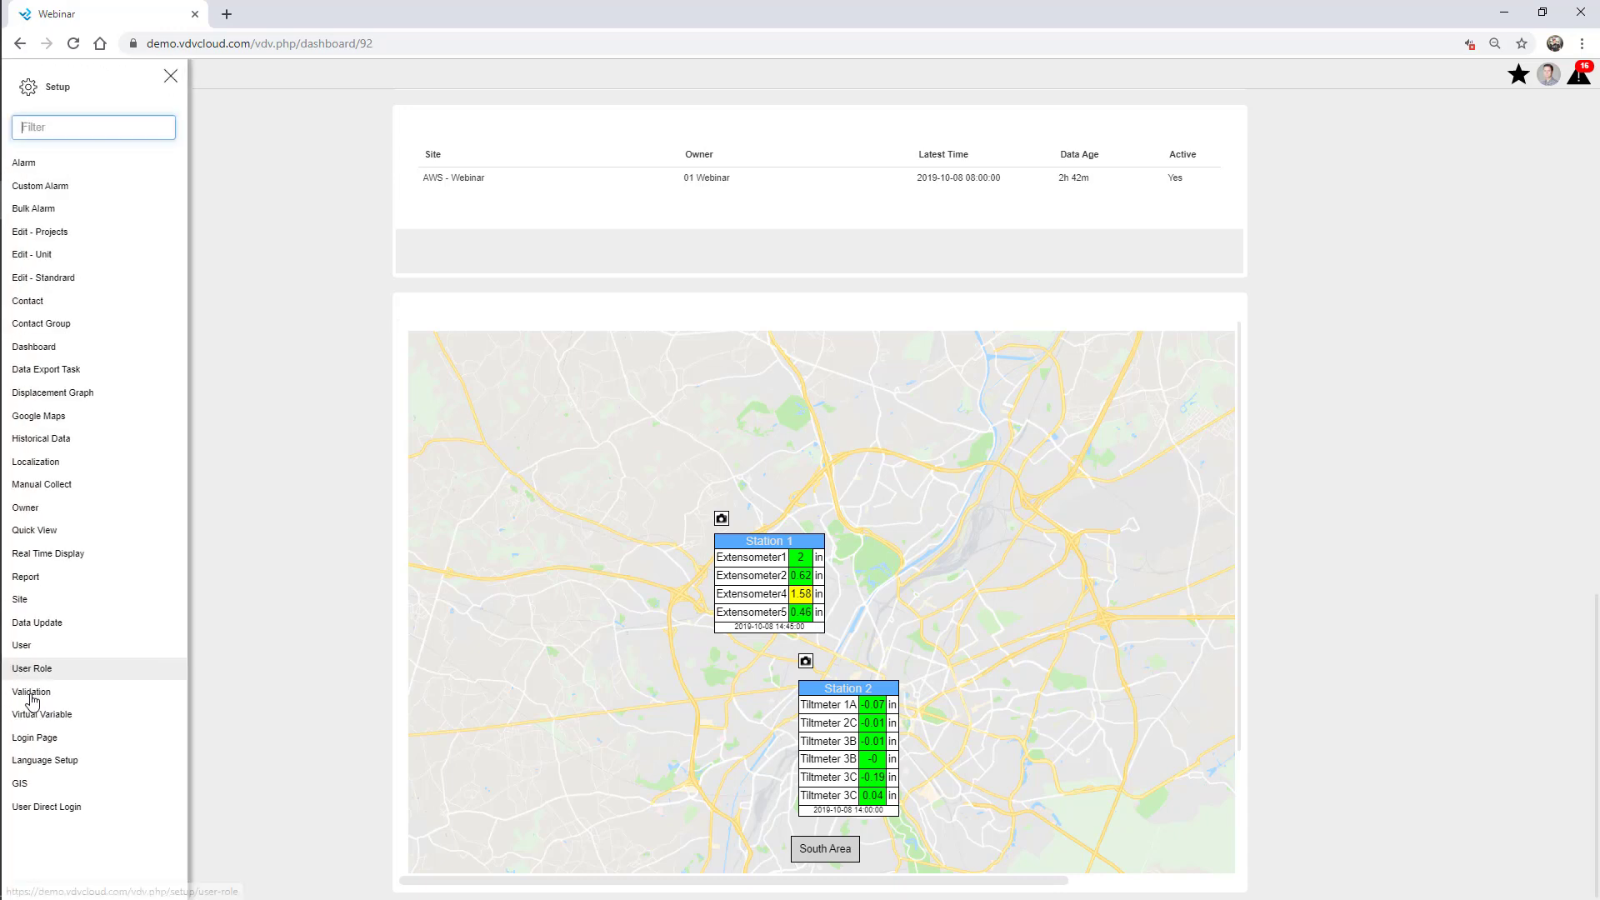
click(82, 783)
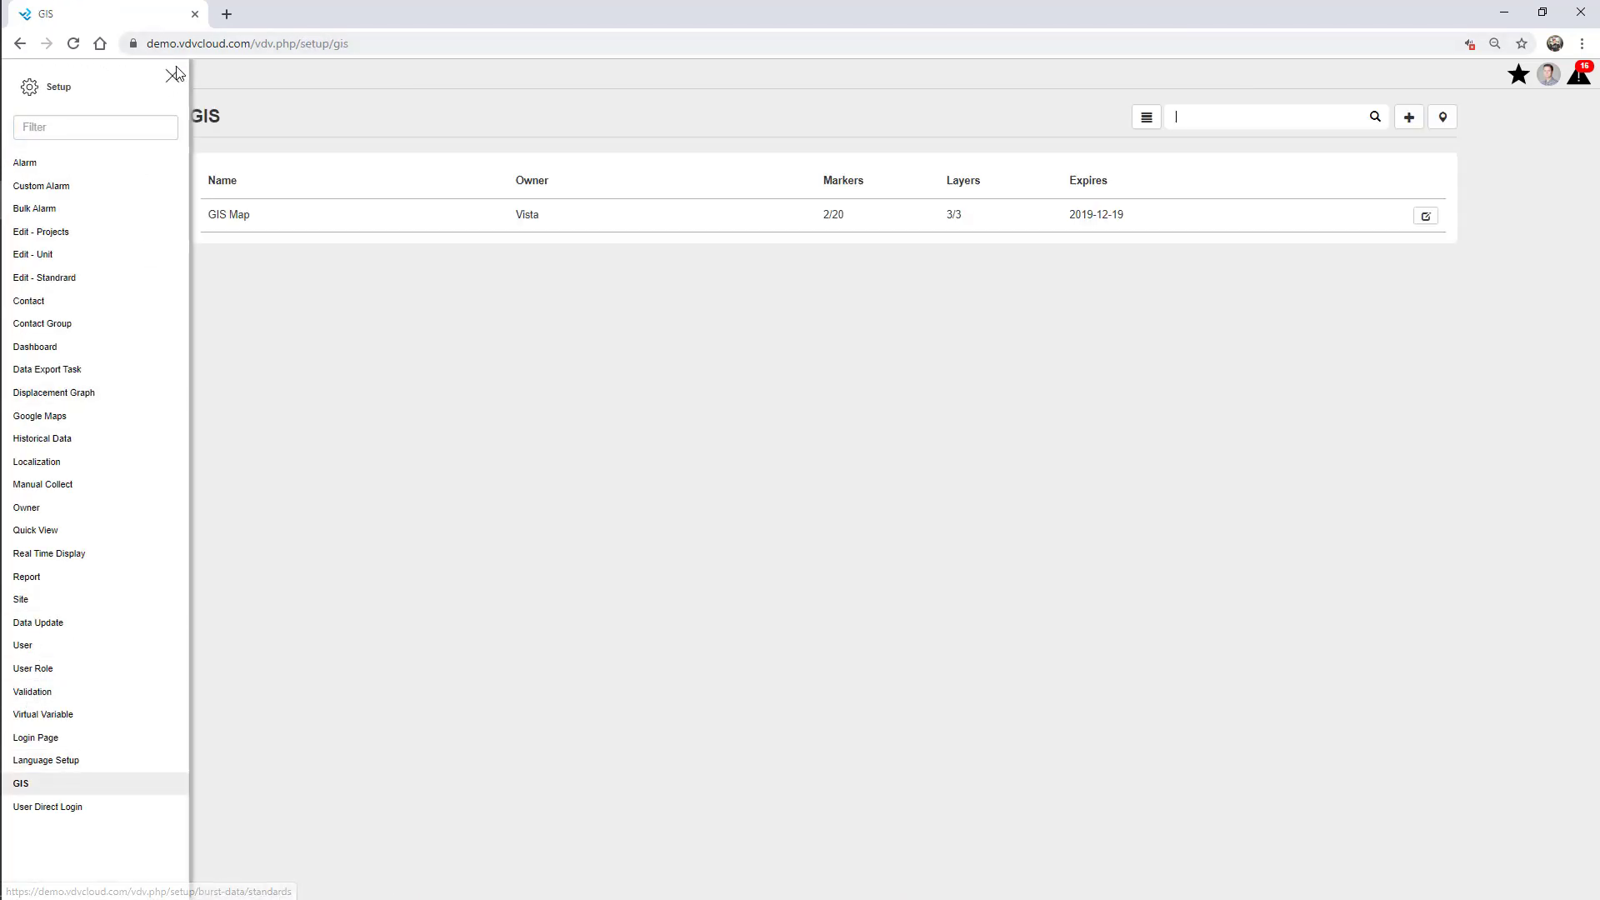
click(172, 75)
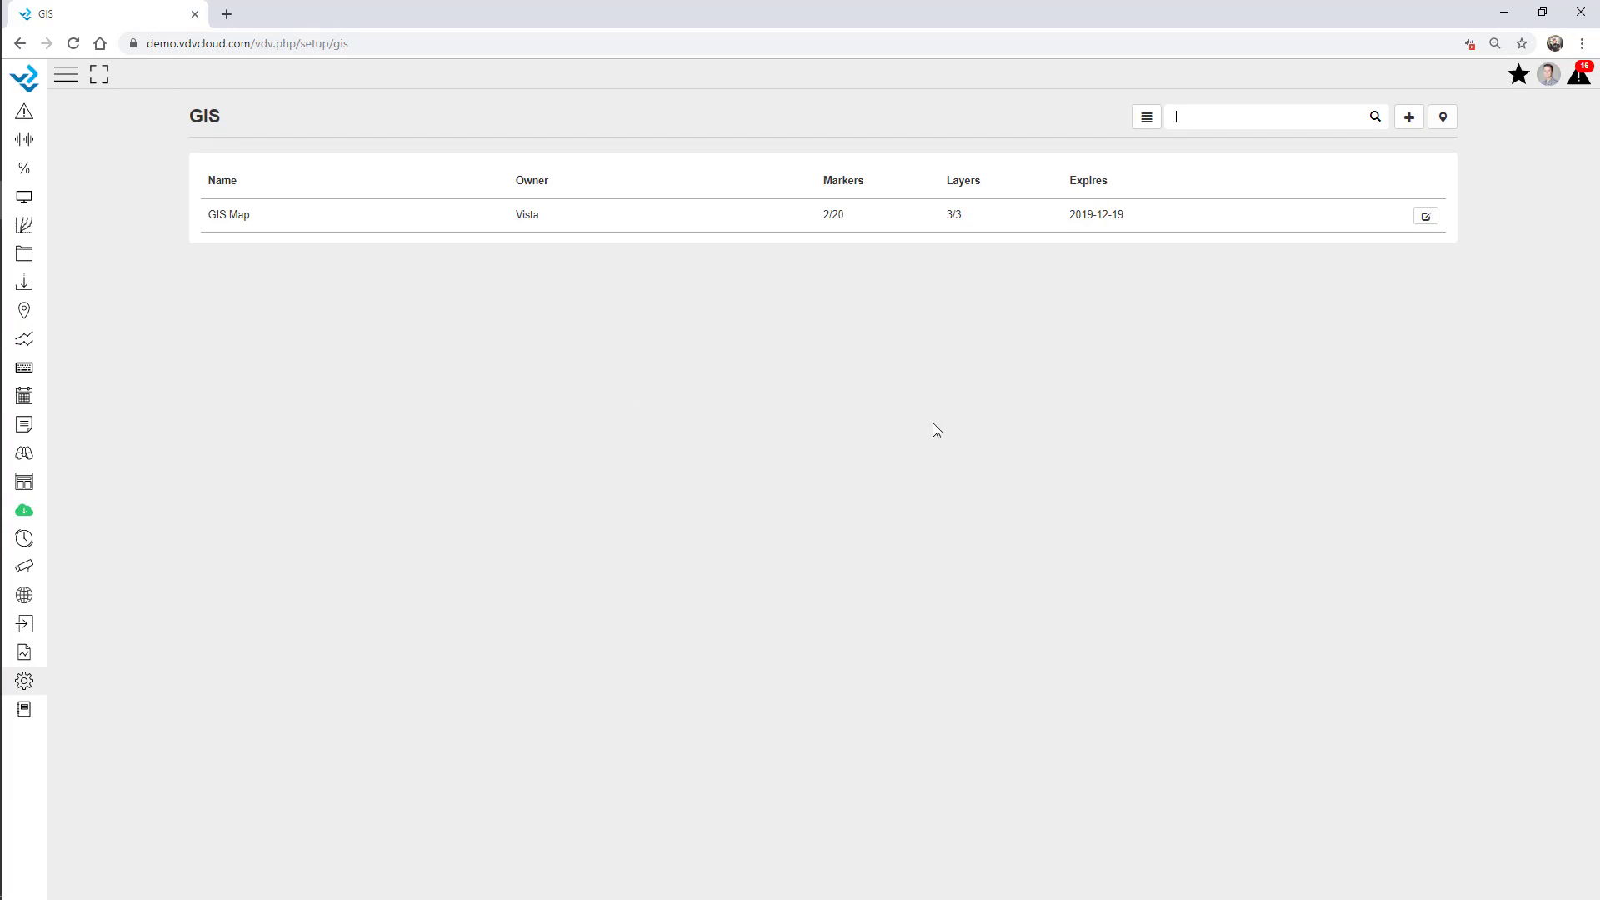
click(1426, 217)
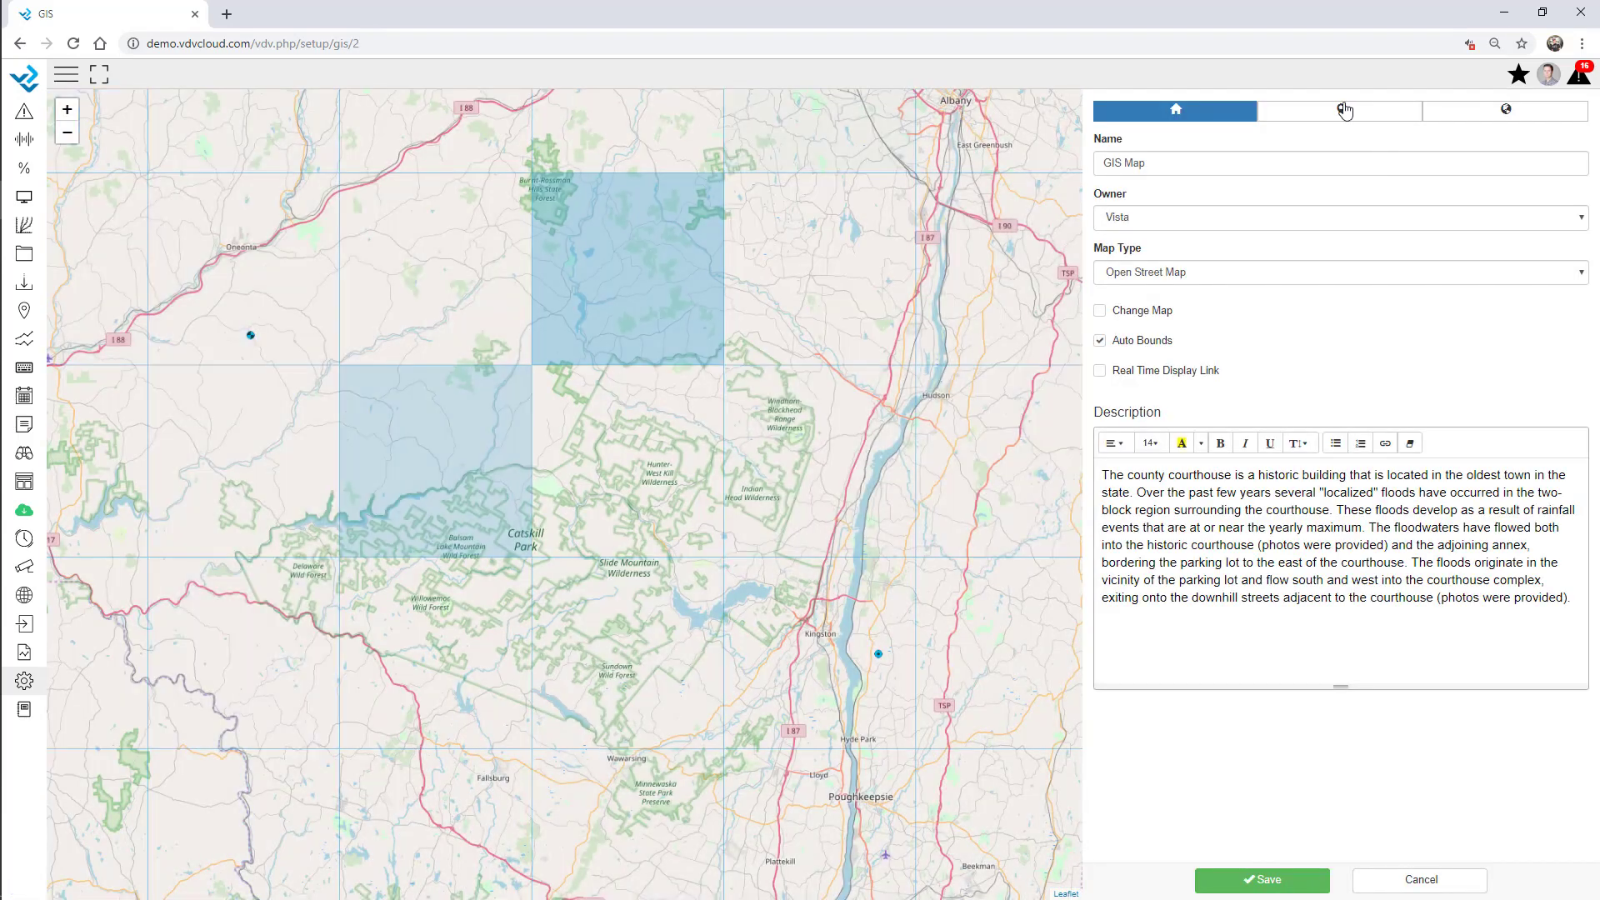
click(1345, 109)
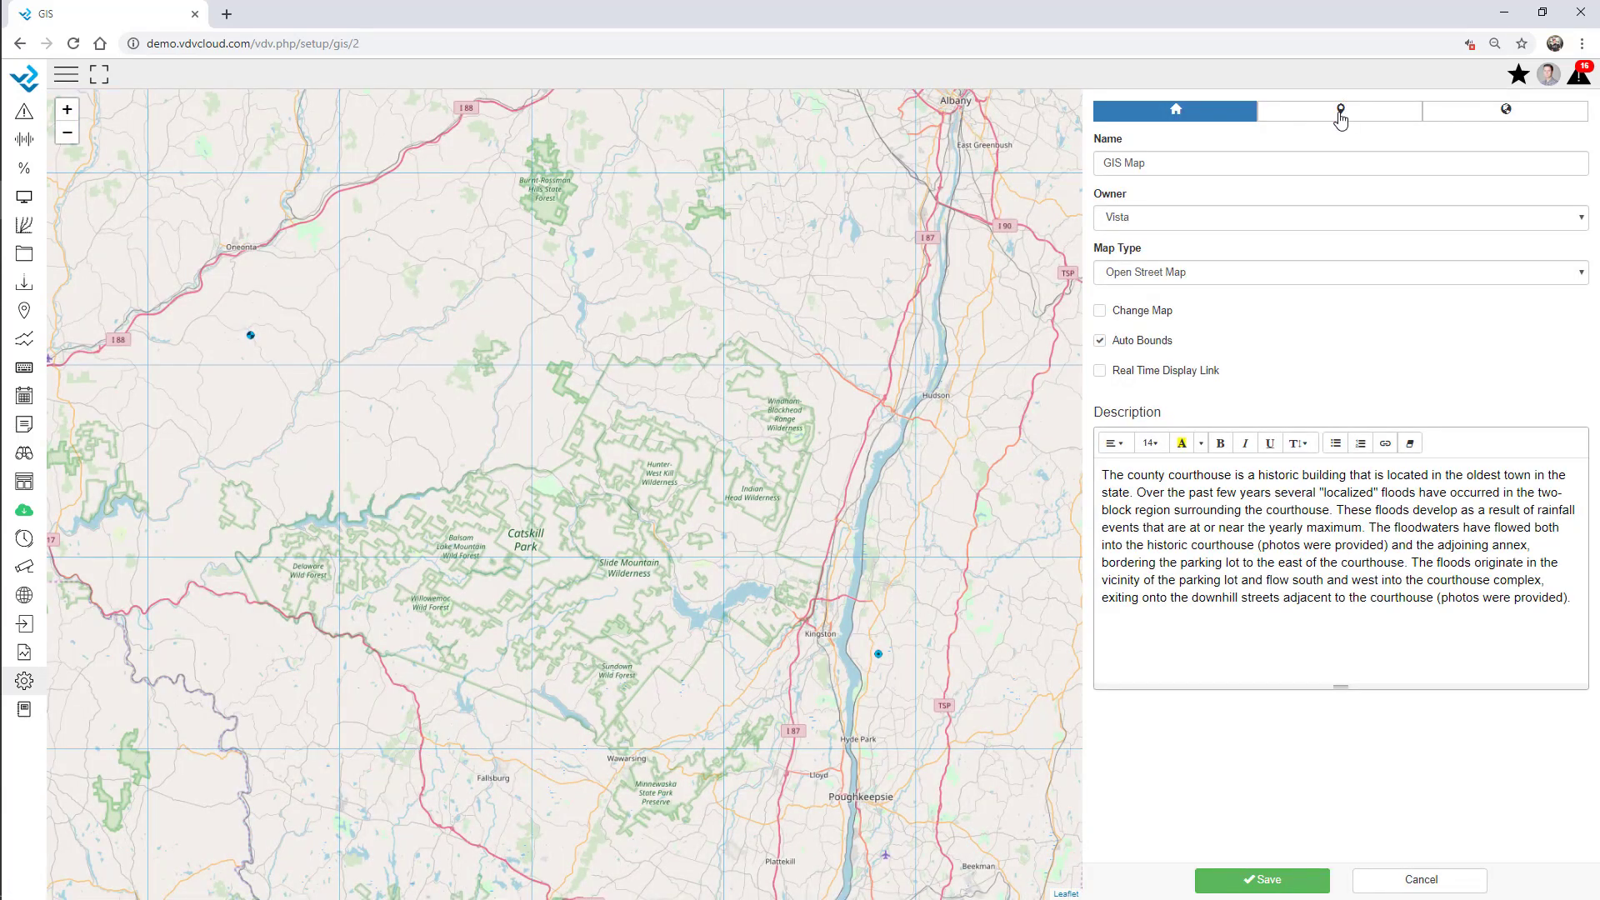
click(1121, 143)
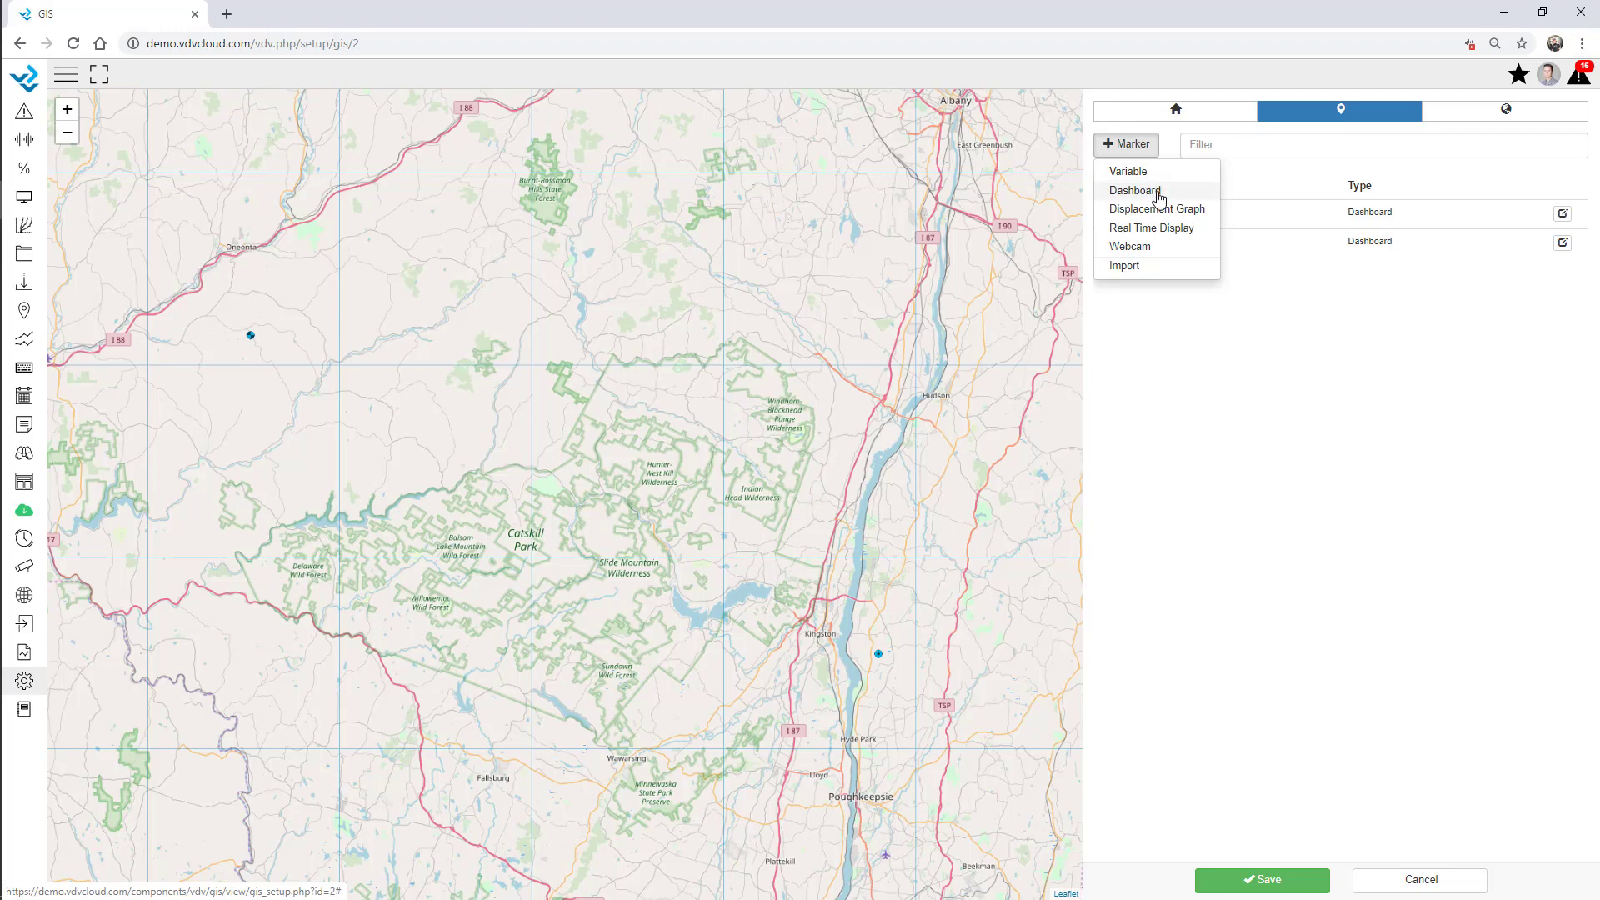
Place a blue-circle Webinar Overview real-time display marker near Hunter-West Kill Wilderness and save it.
click(1174, 237)
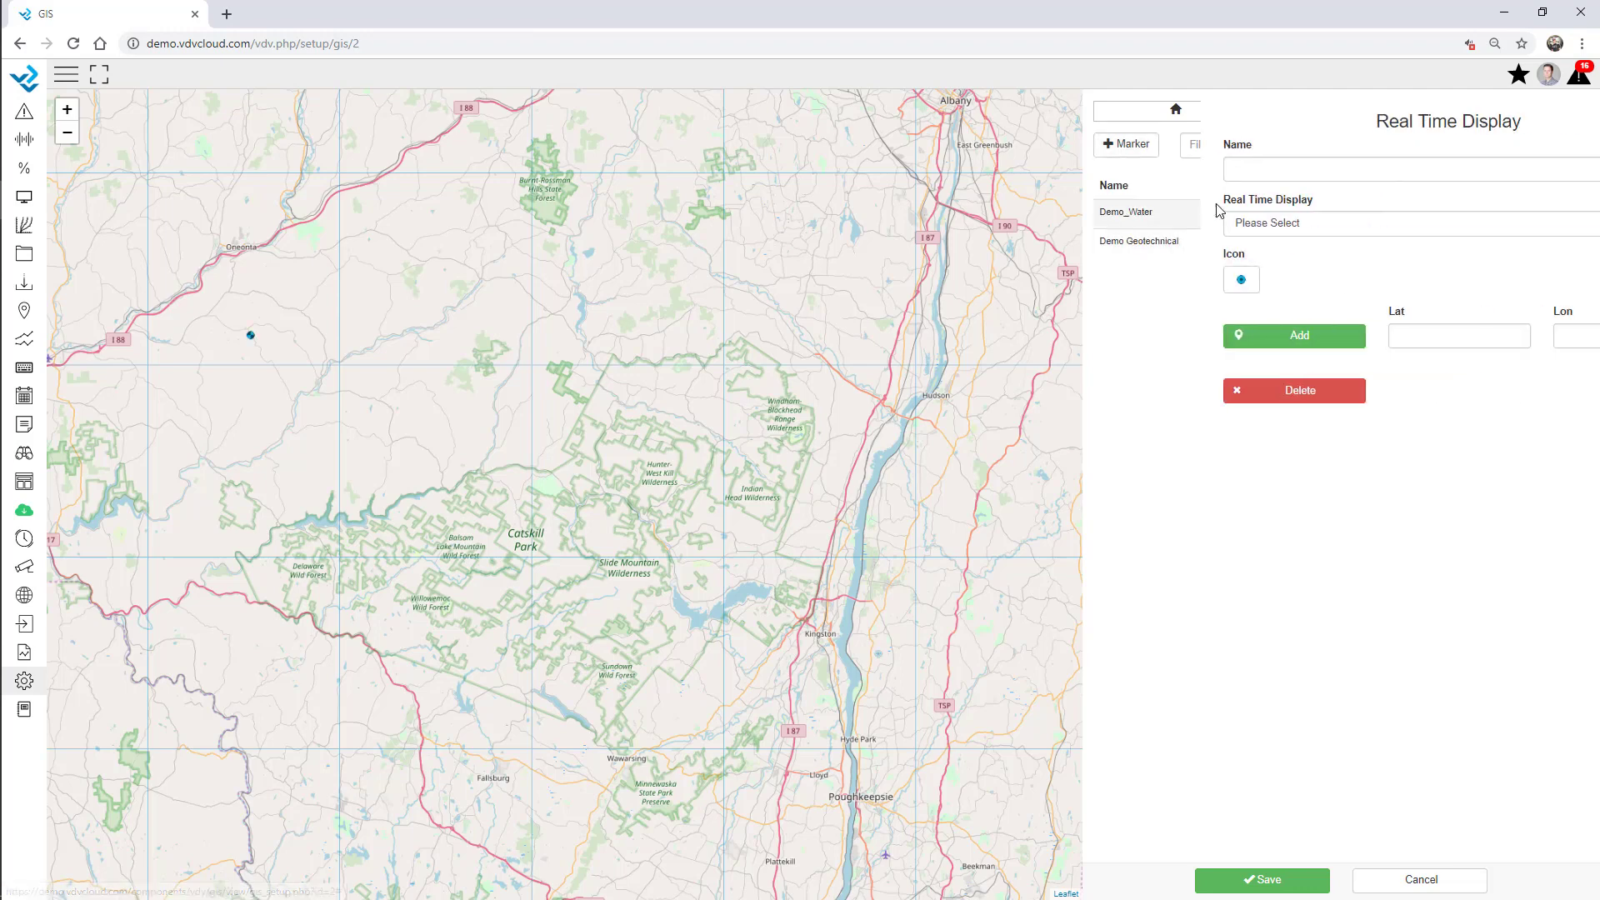
click(1217, 228)
click(1189, 572)
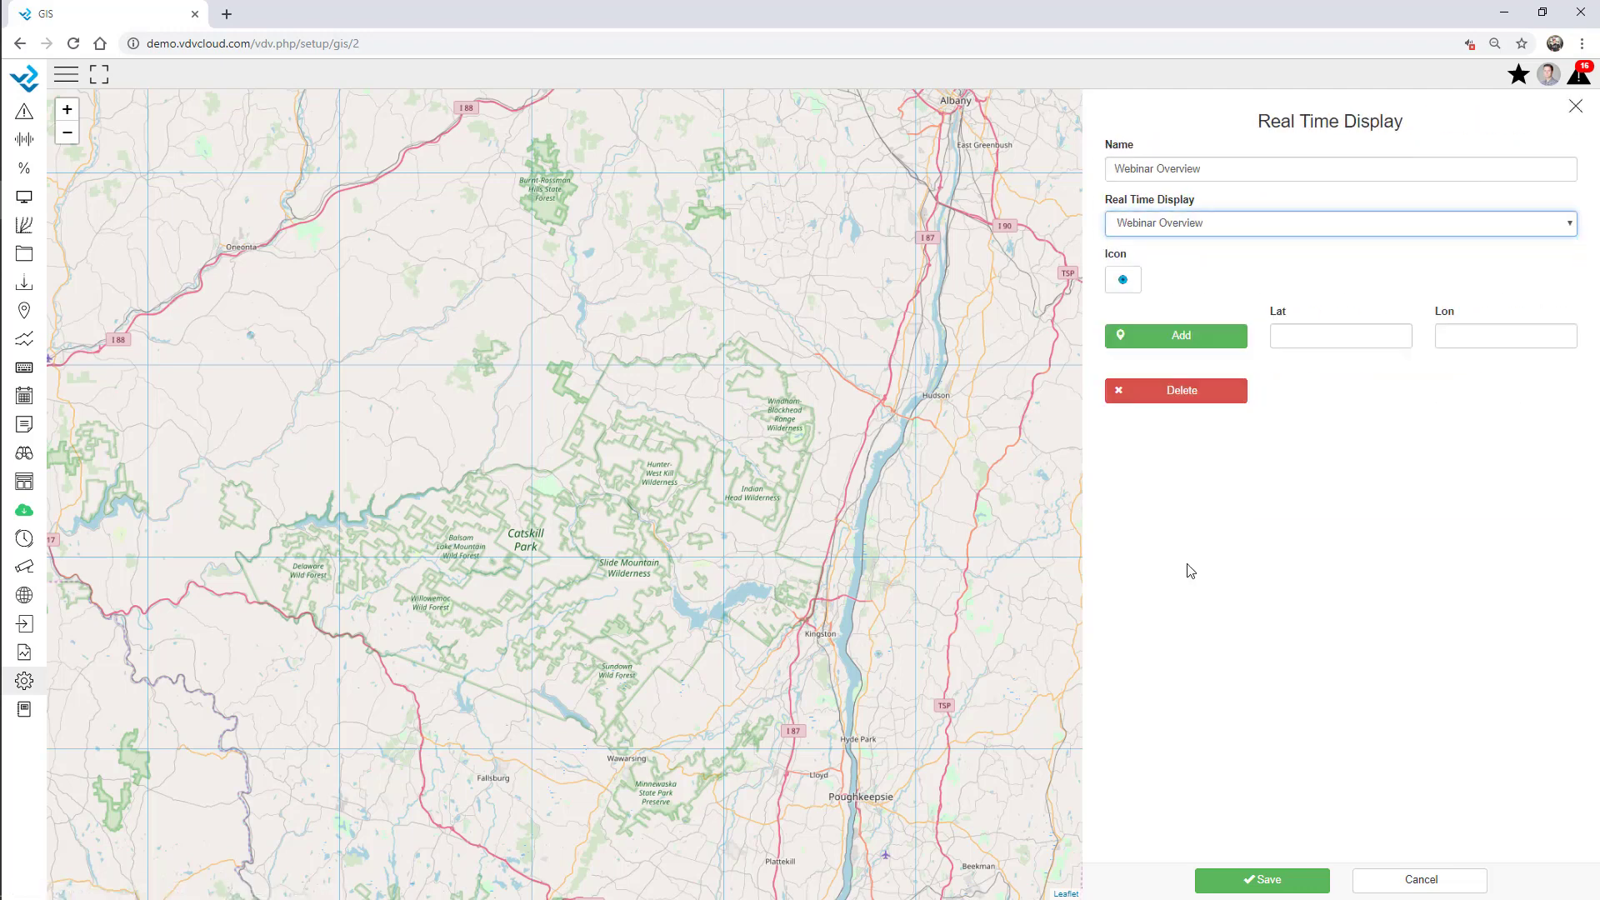
click(1118, 285)
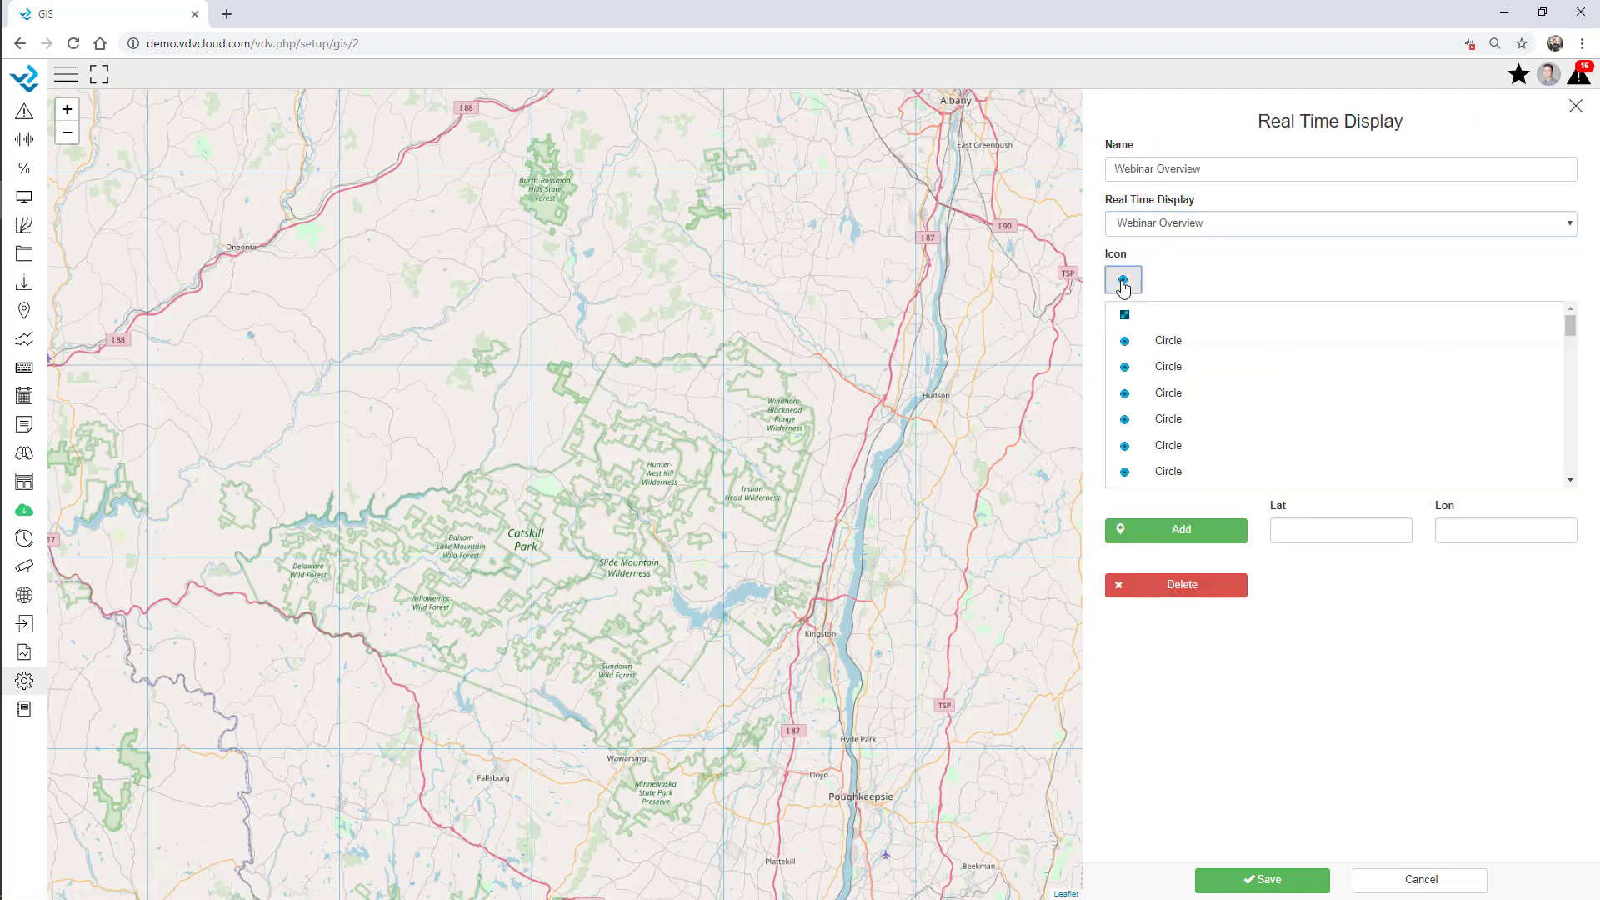
click(1168, 400)
click(1175, 353)
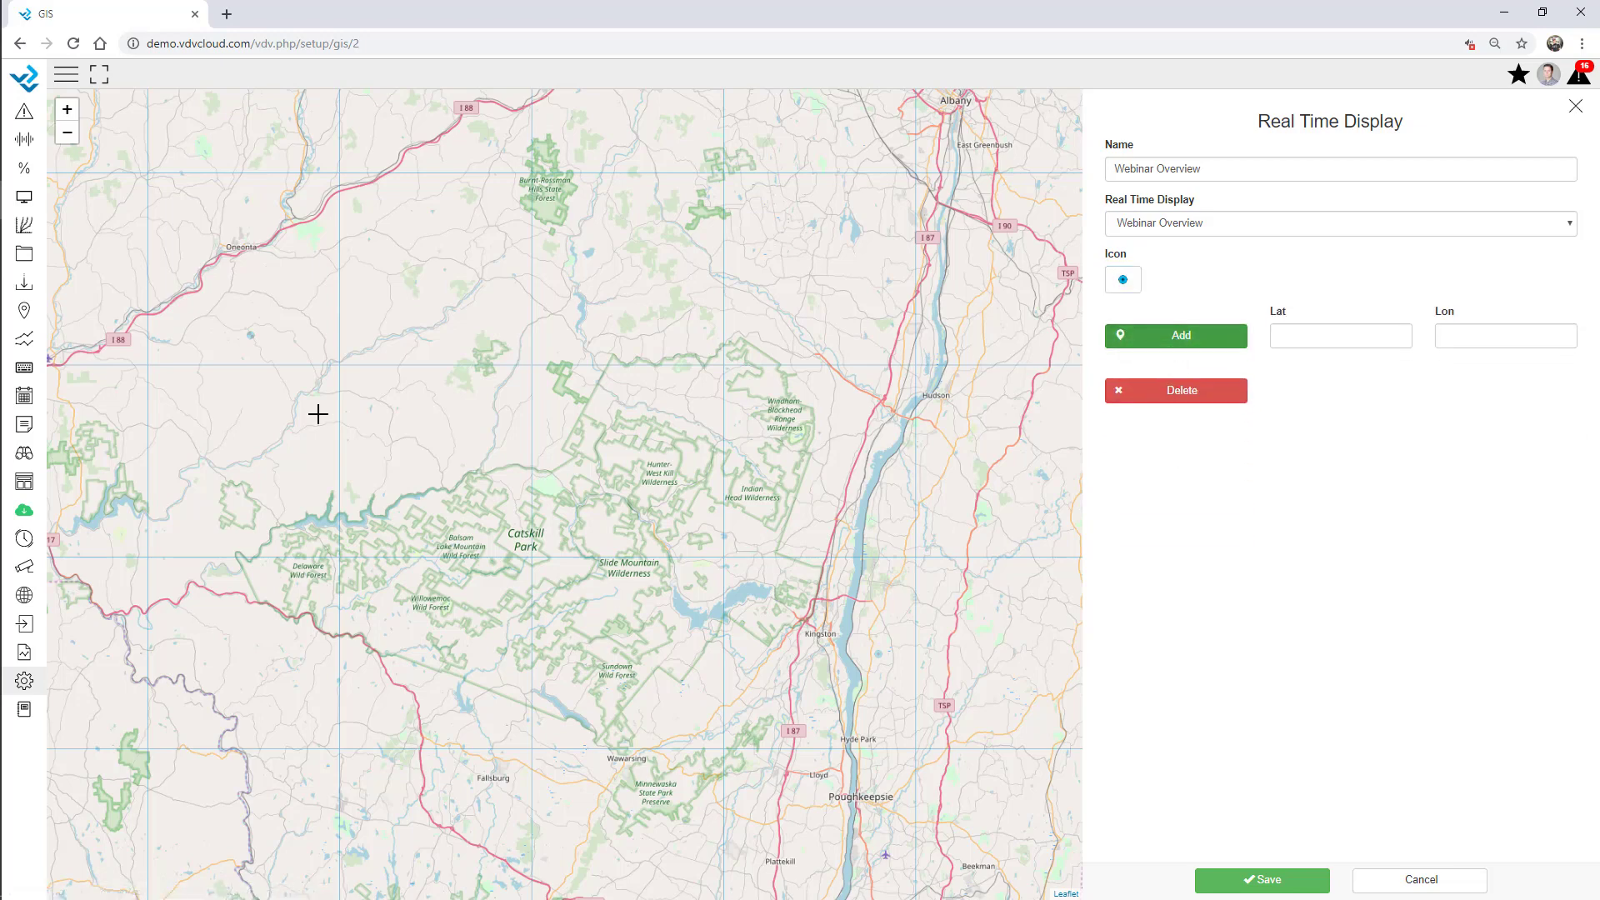
click(636, 507)
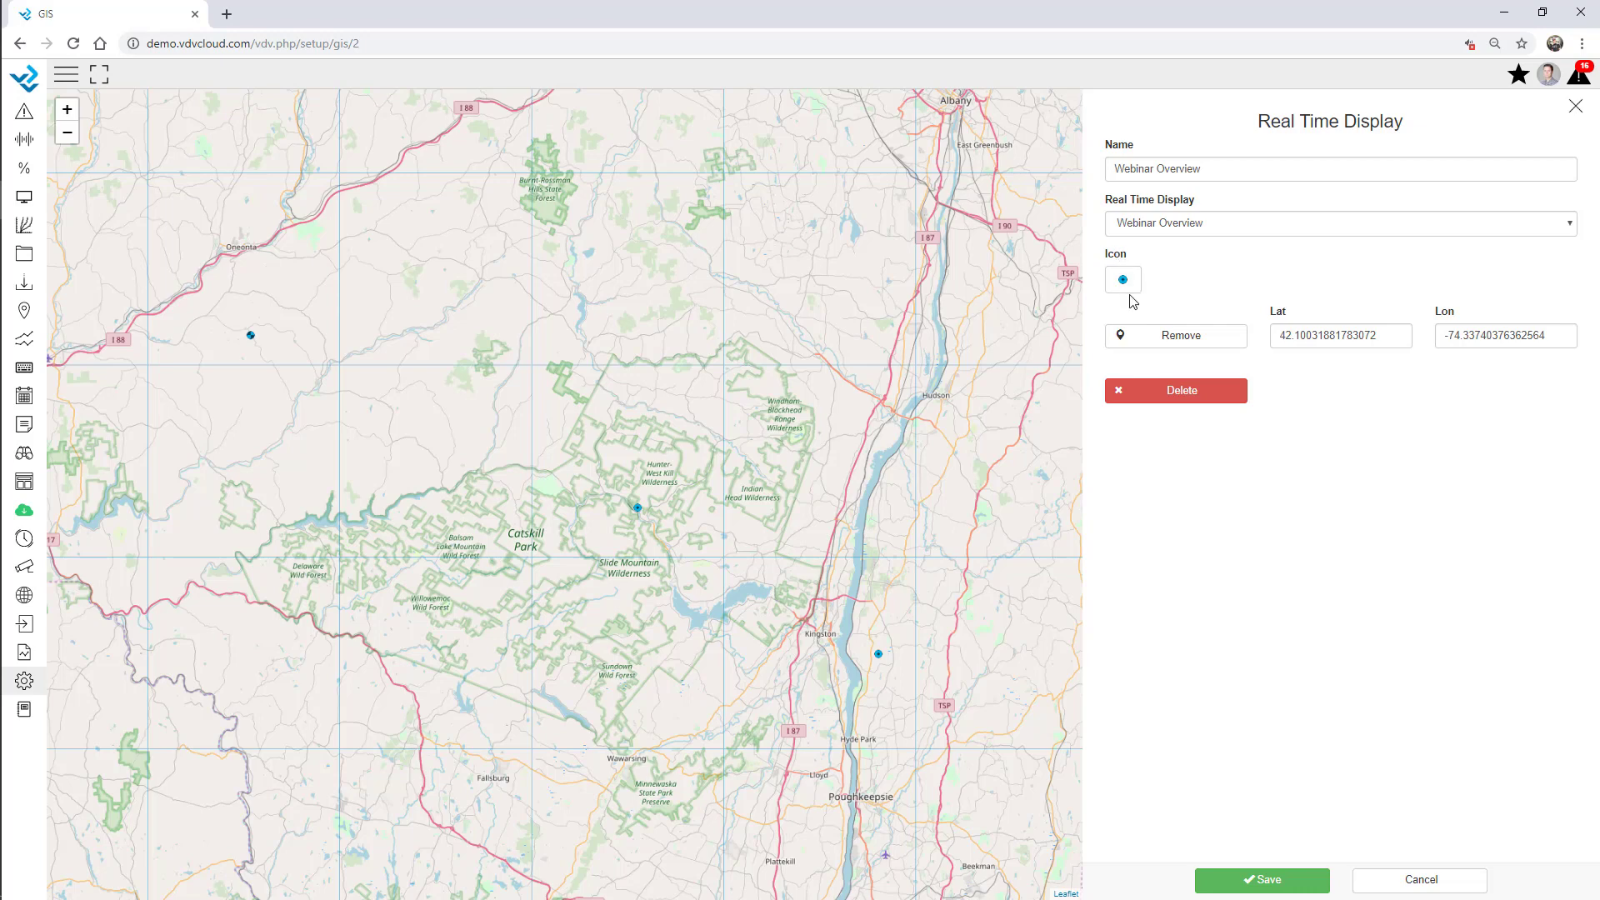
click(1258, 879)
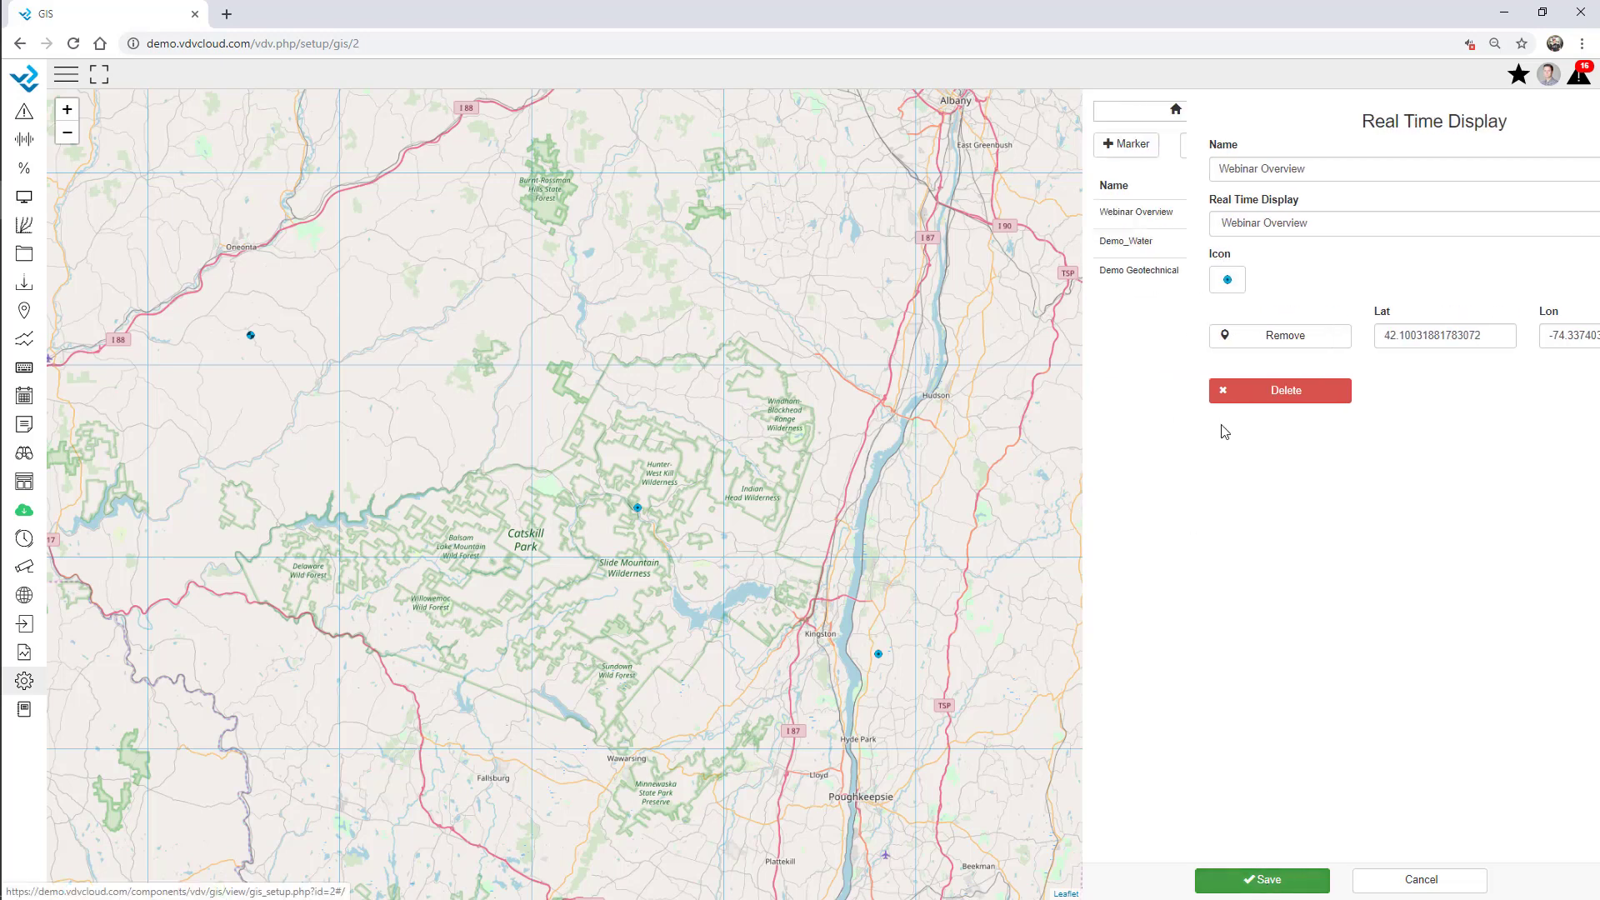
Place a Webinar dashboard marker on the map, save it, and save the GIS Map (4/20 markers).
click(1130, 142)
click(1132, 190)
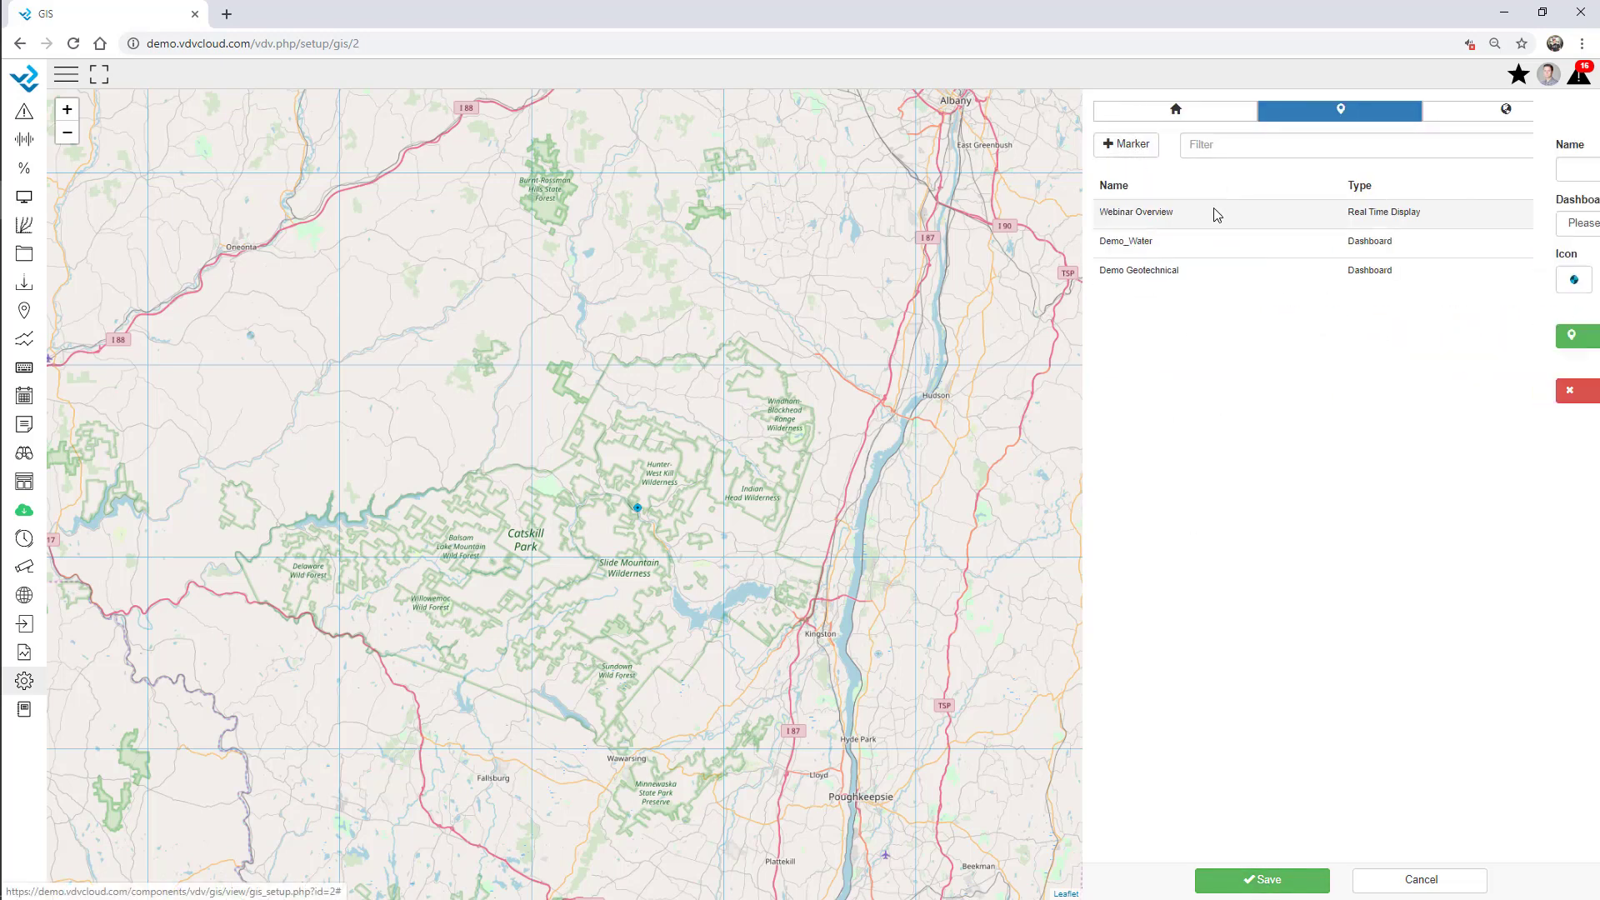
click(1261, 225)
click(1168, 385)
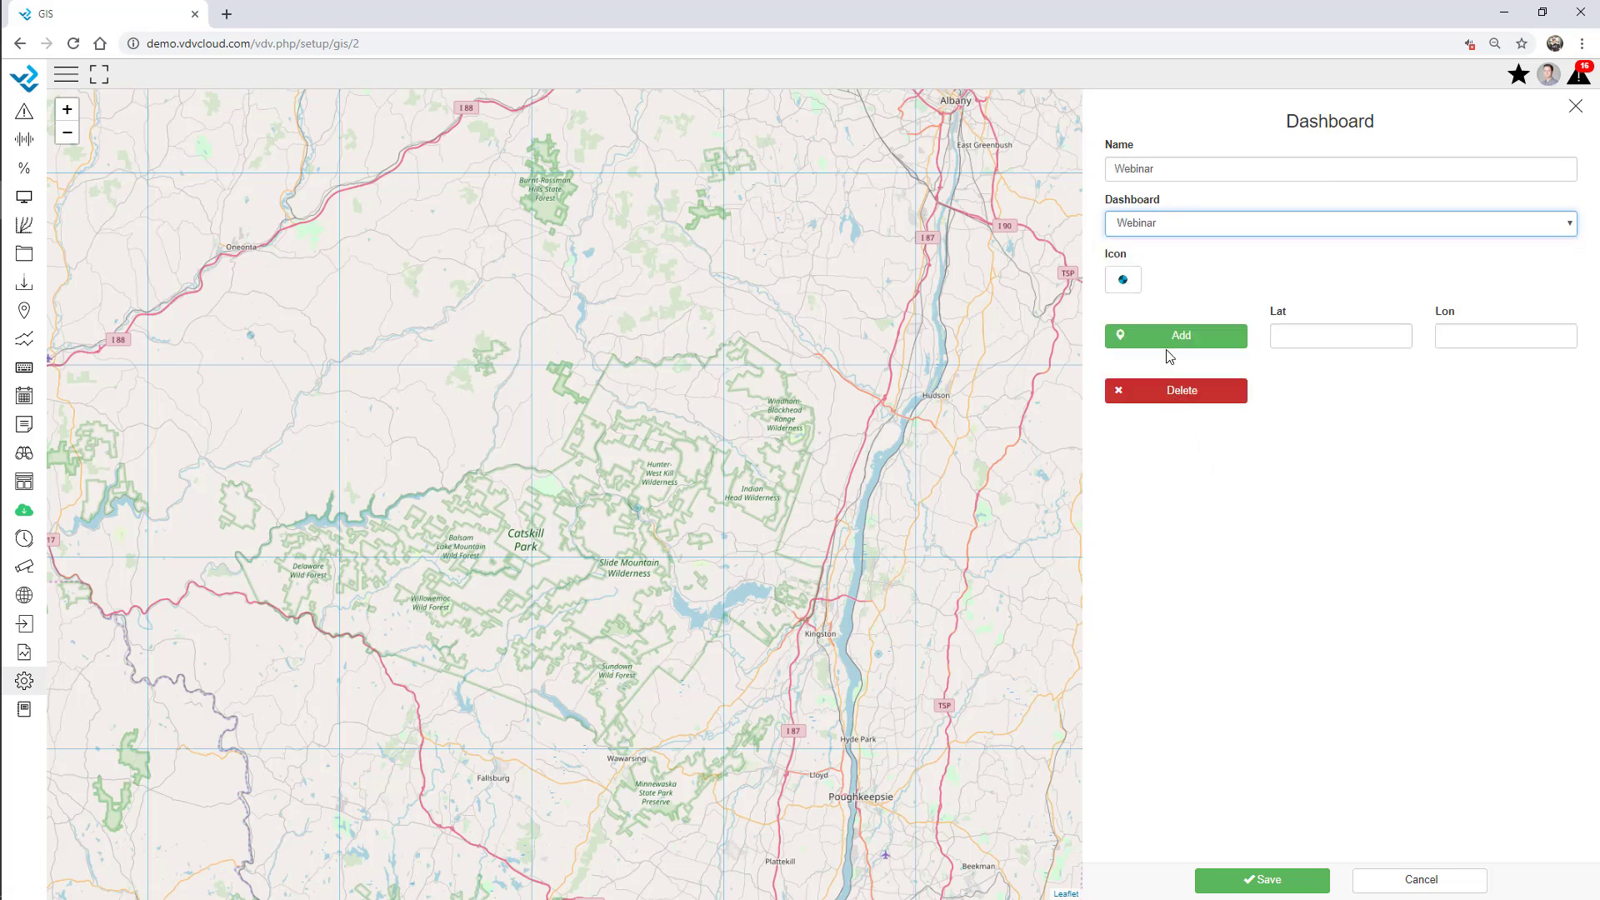
click(550, 340)
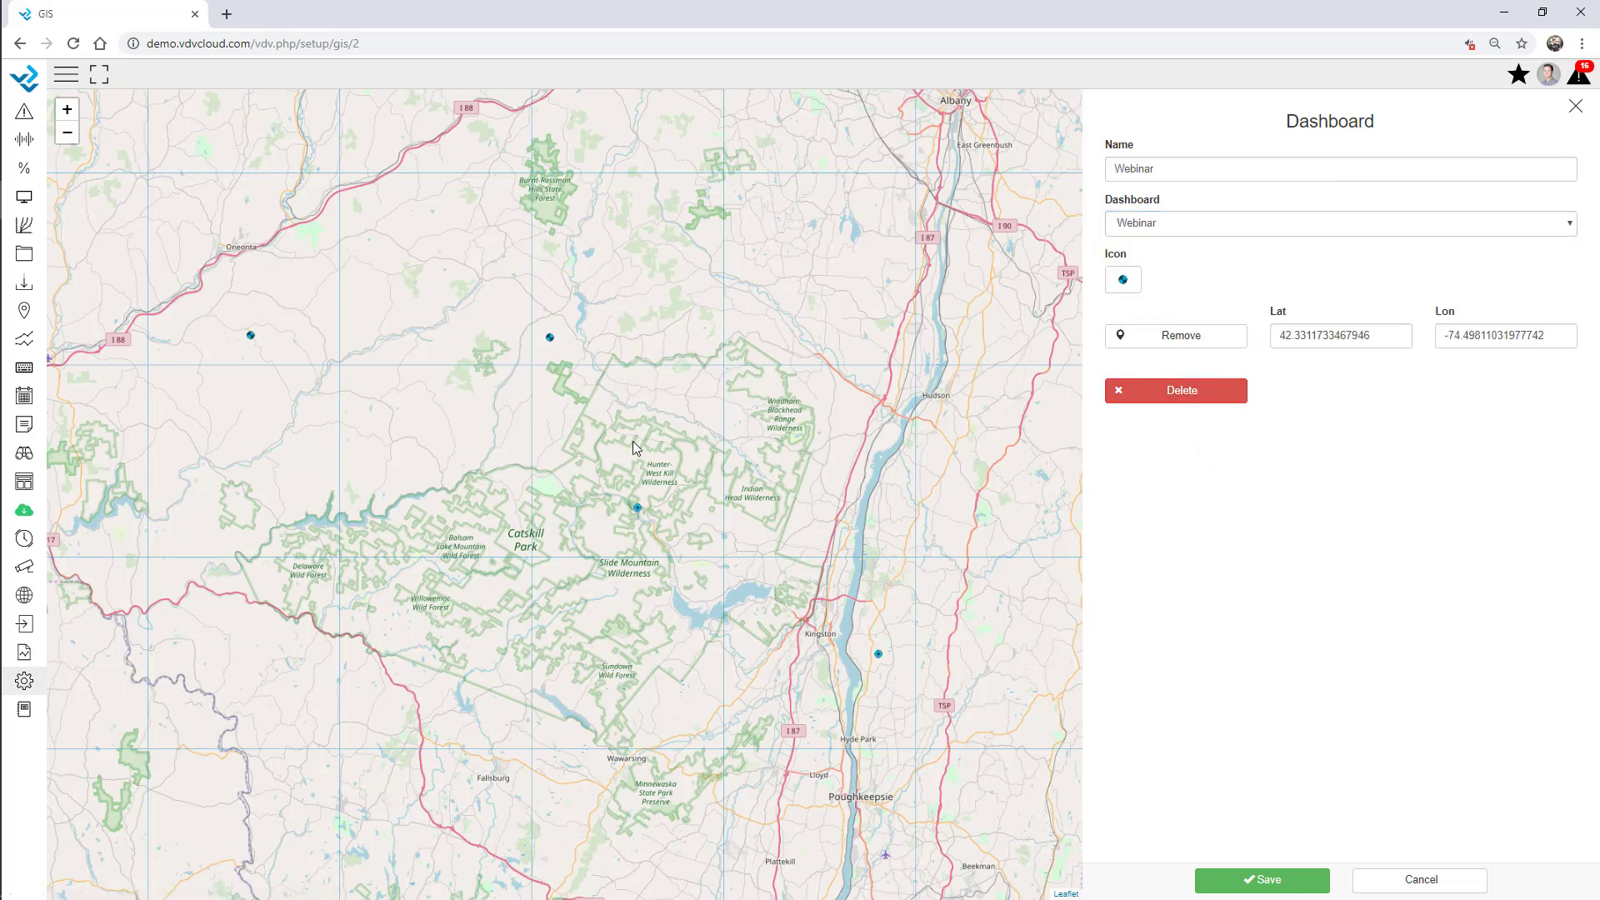
click(1267, 884)
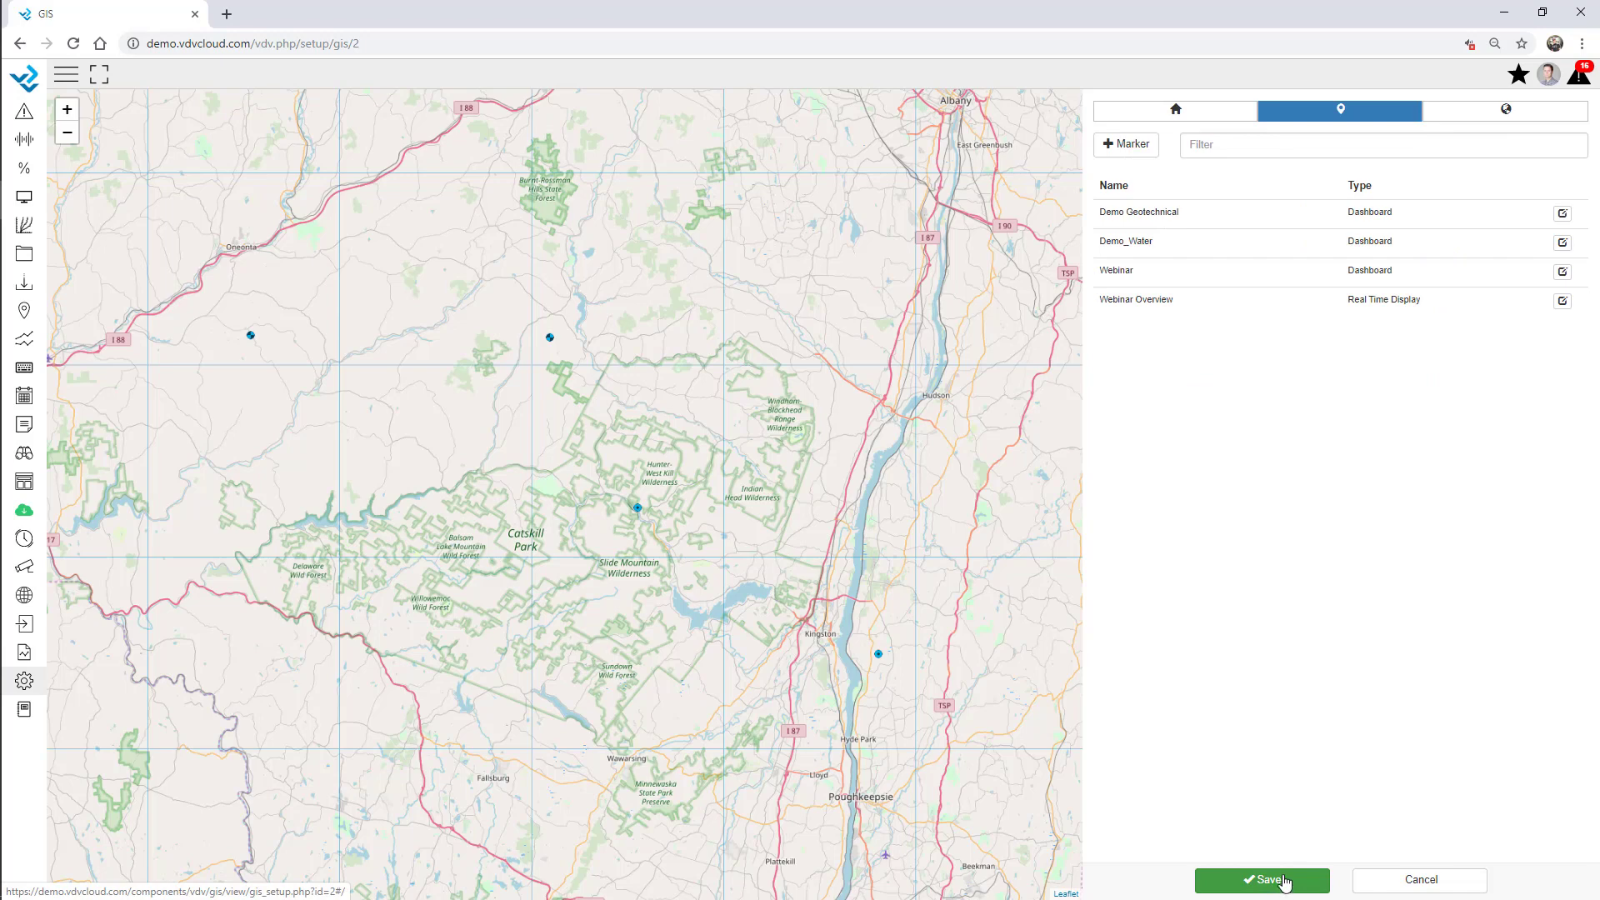
click(1284, 882)
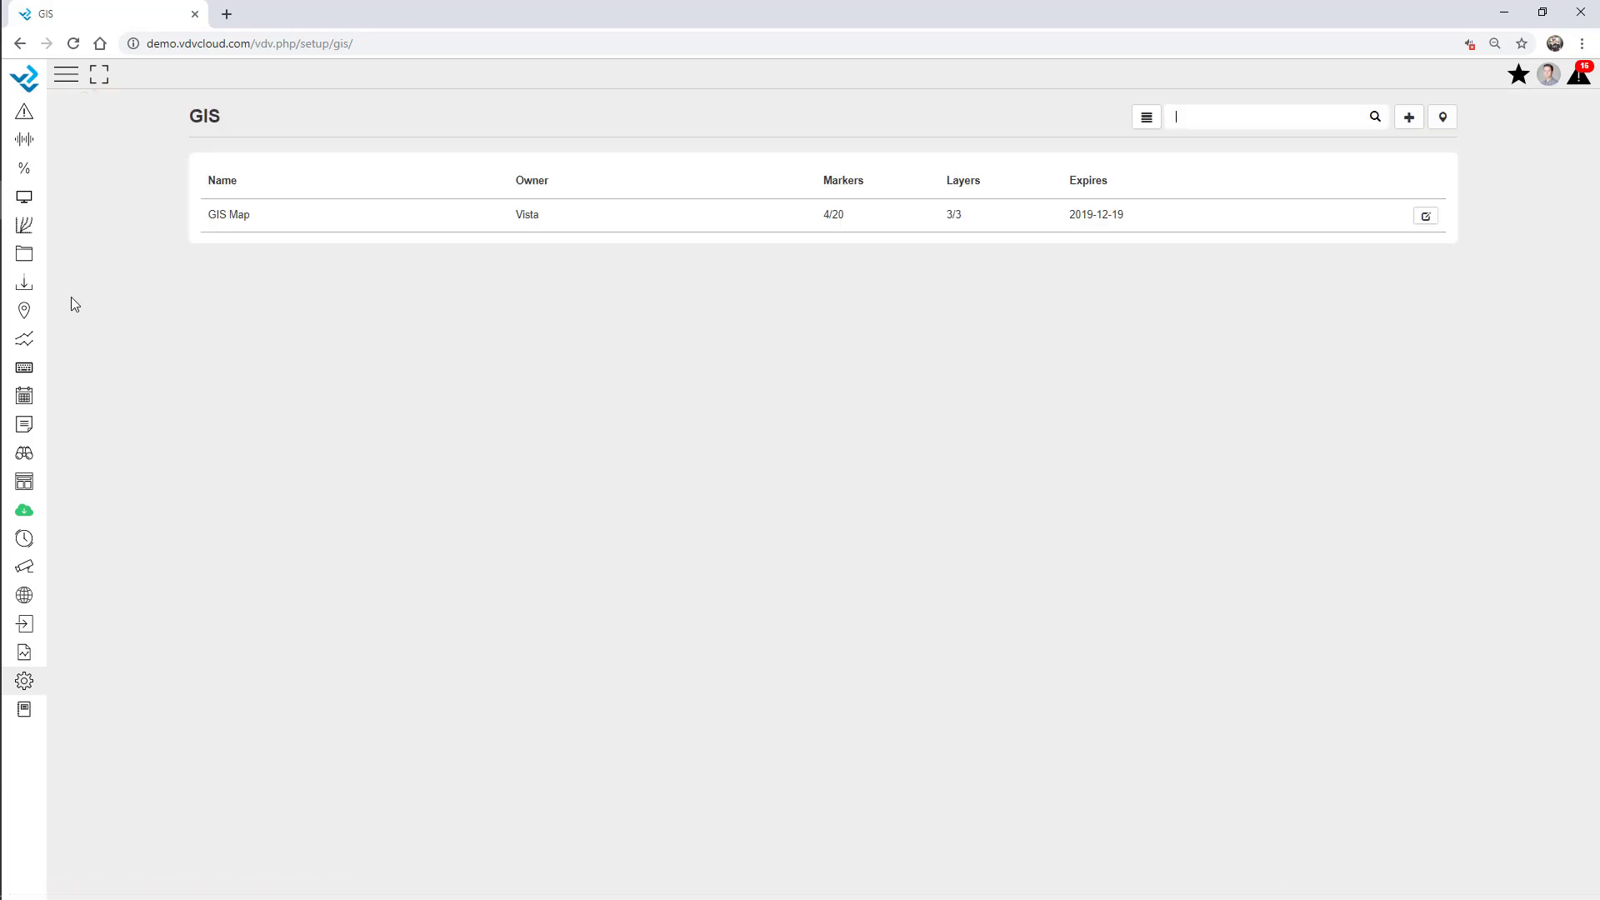
Open the GIS Map viewer from the sidebar's GIS list.
click(24, 599)
click(26, 597)
click(70, 167)
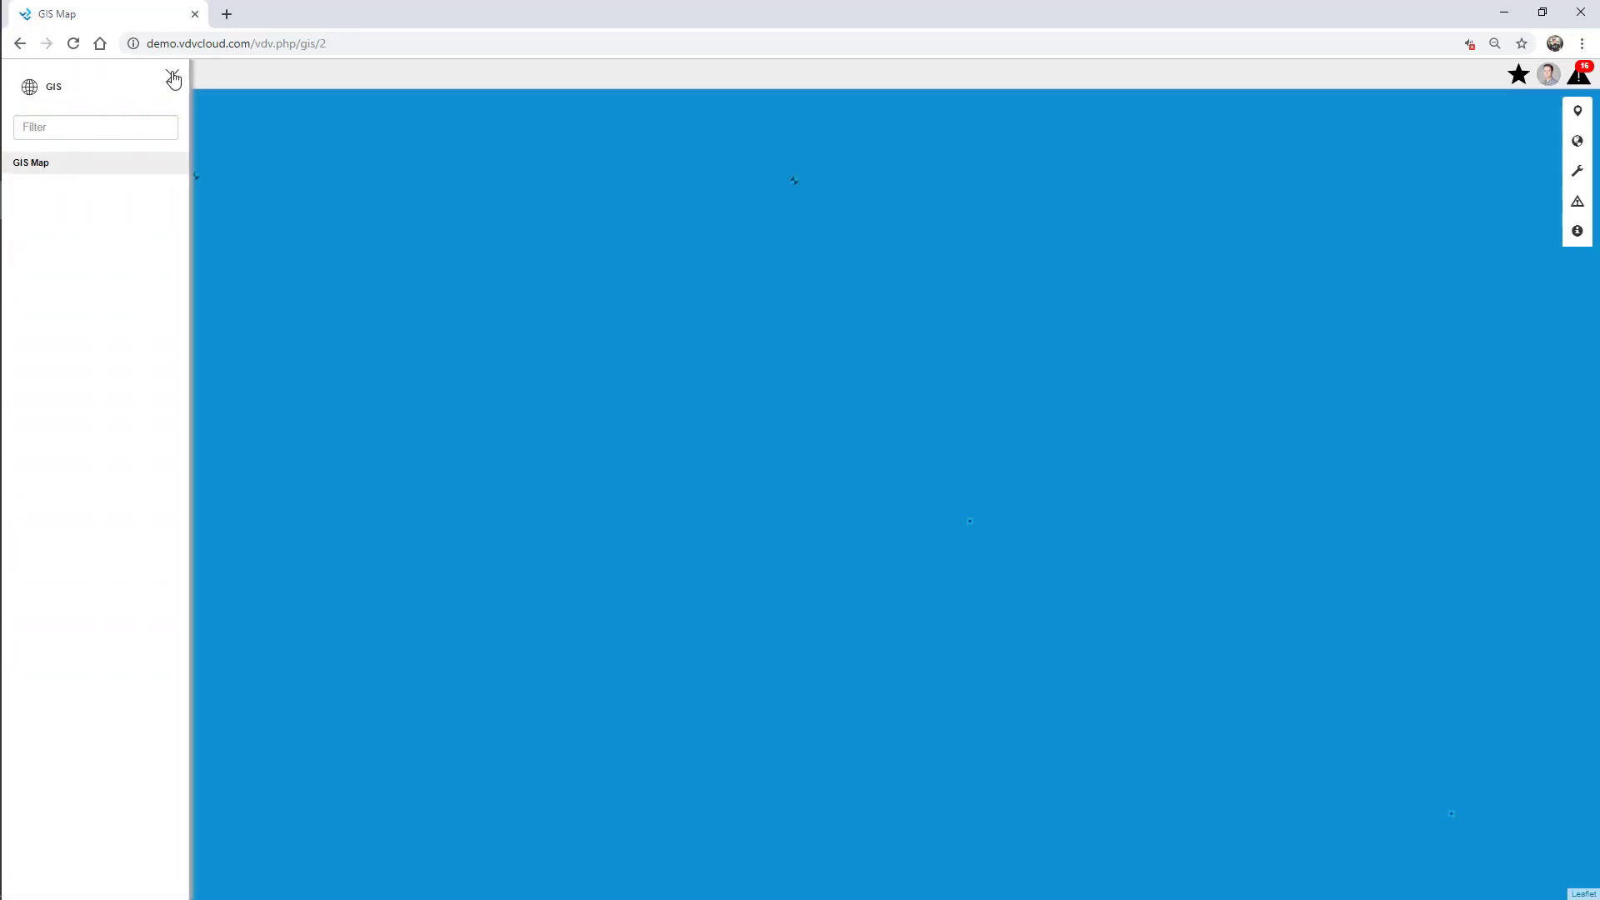
click(172, 76)
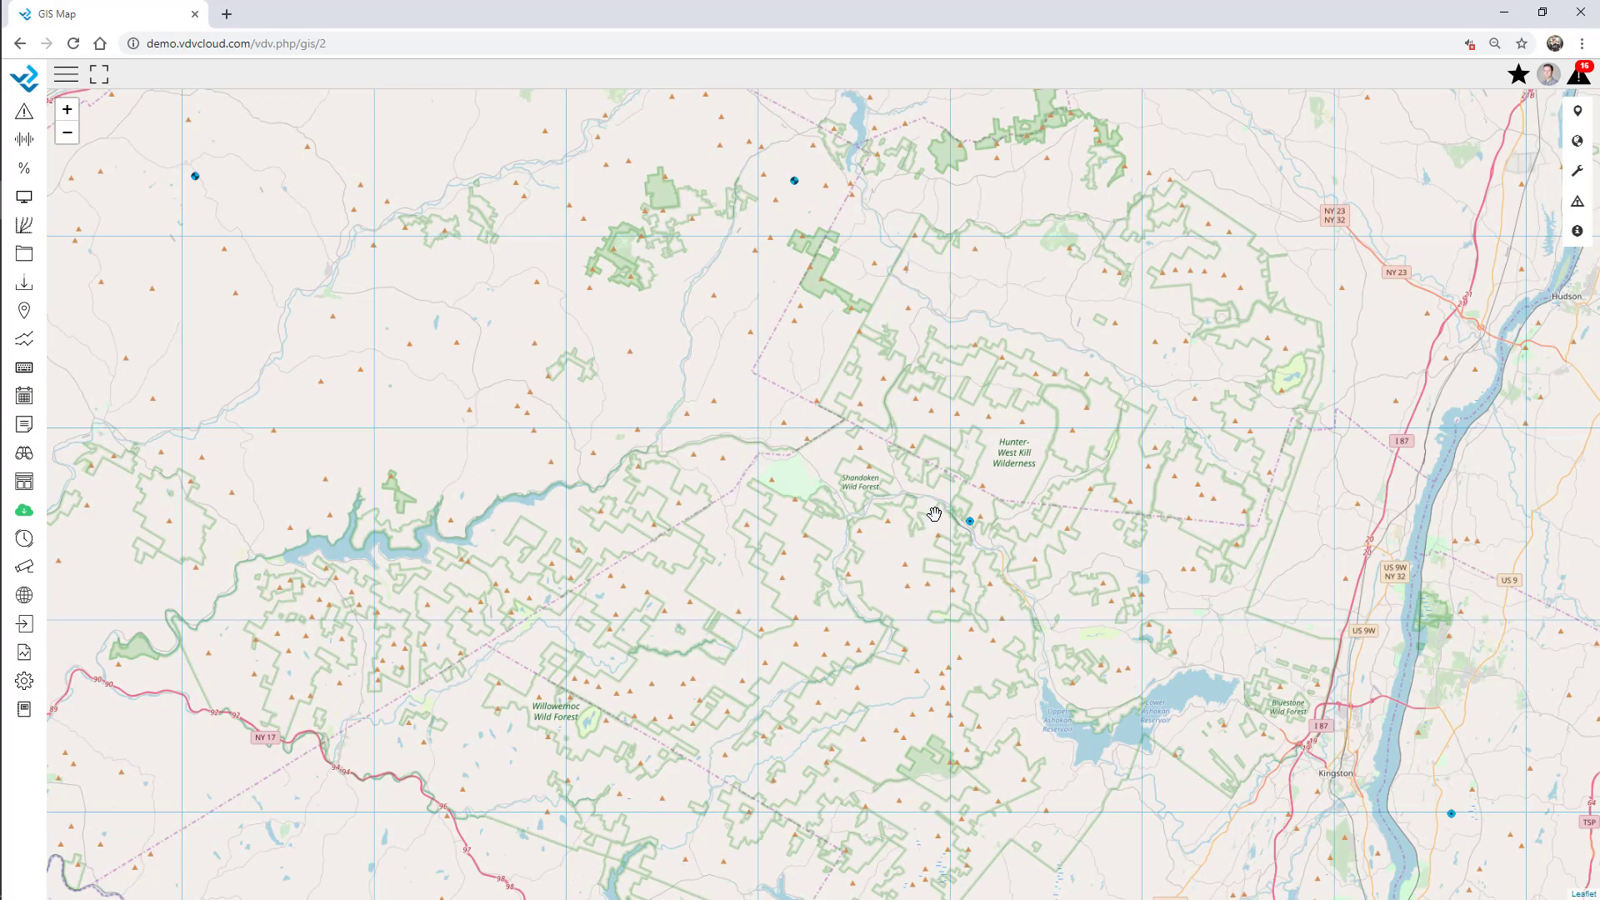
Preview the Webinar dashboard from its map marker, then close it.
click(795, 180)
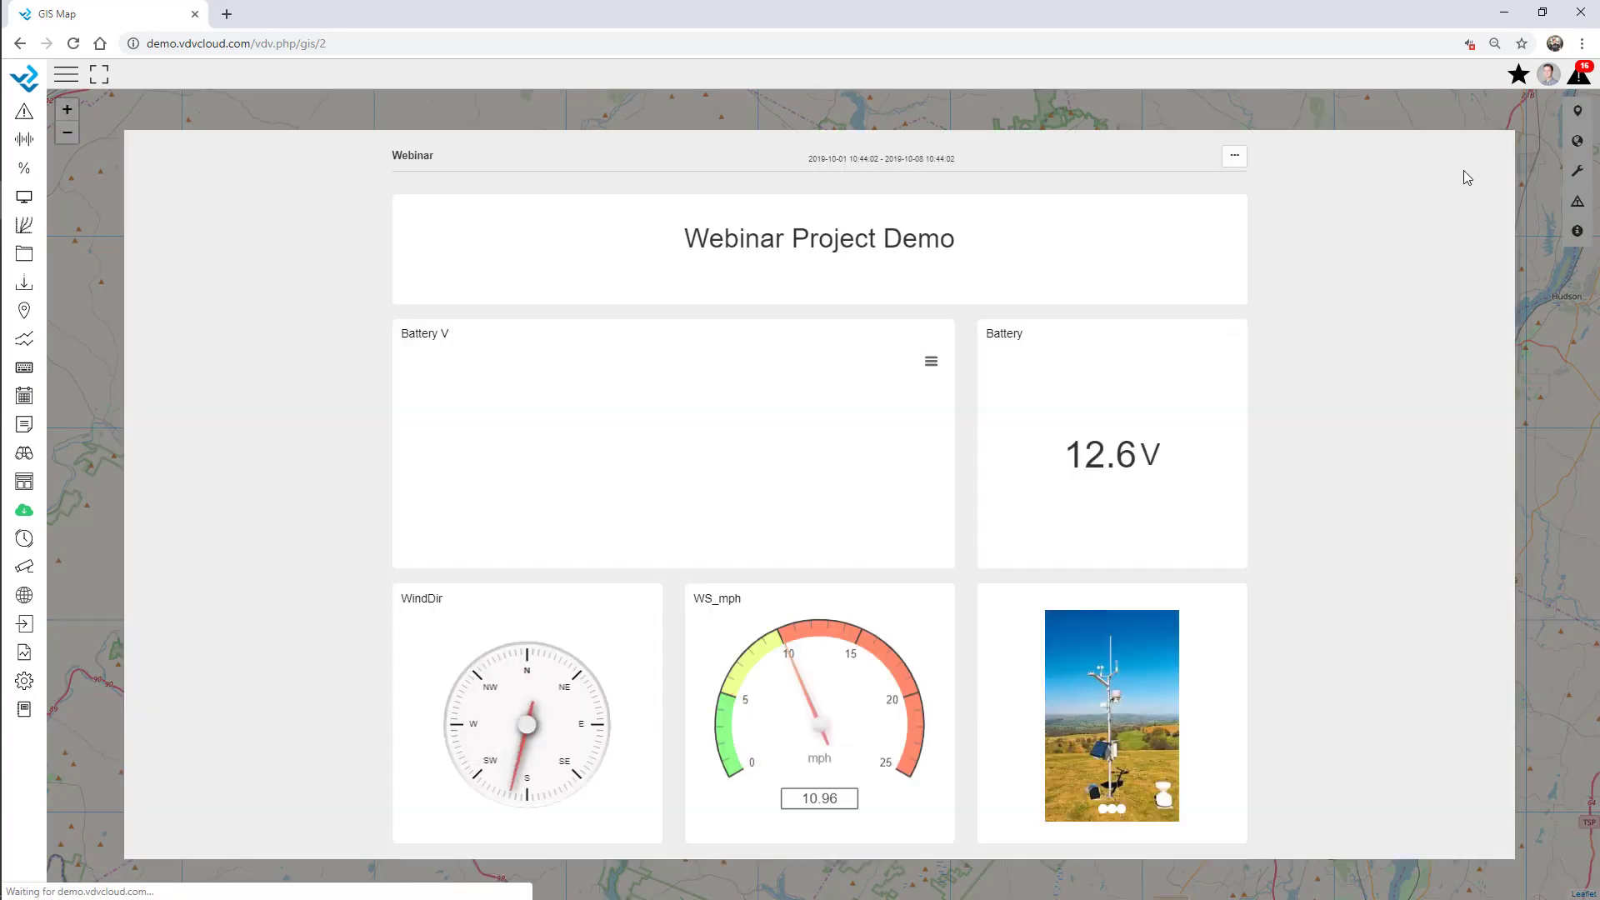
scroll(1127, 666, down, 15)
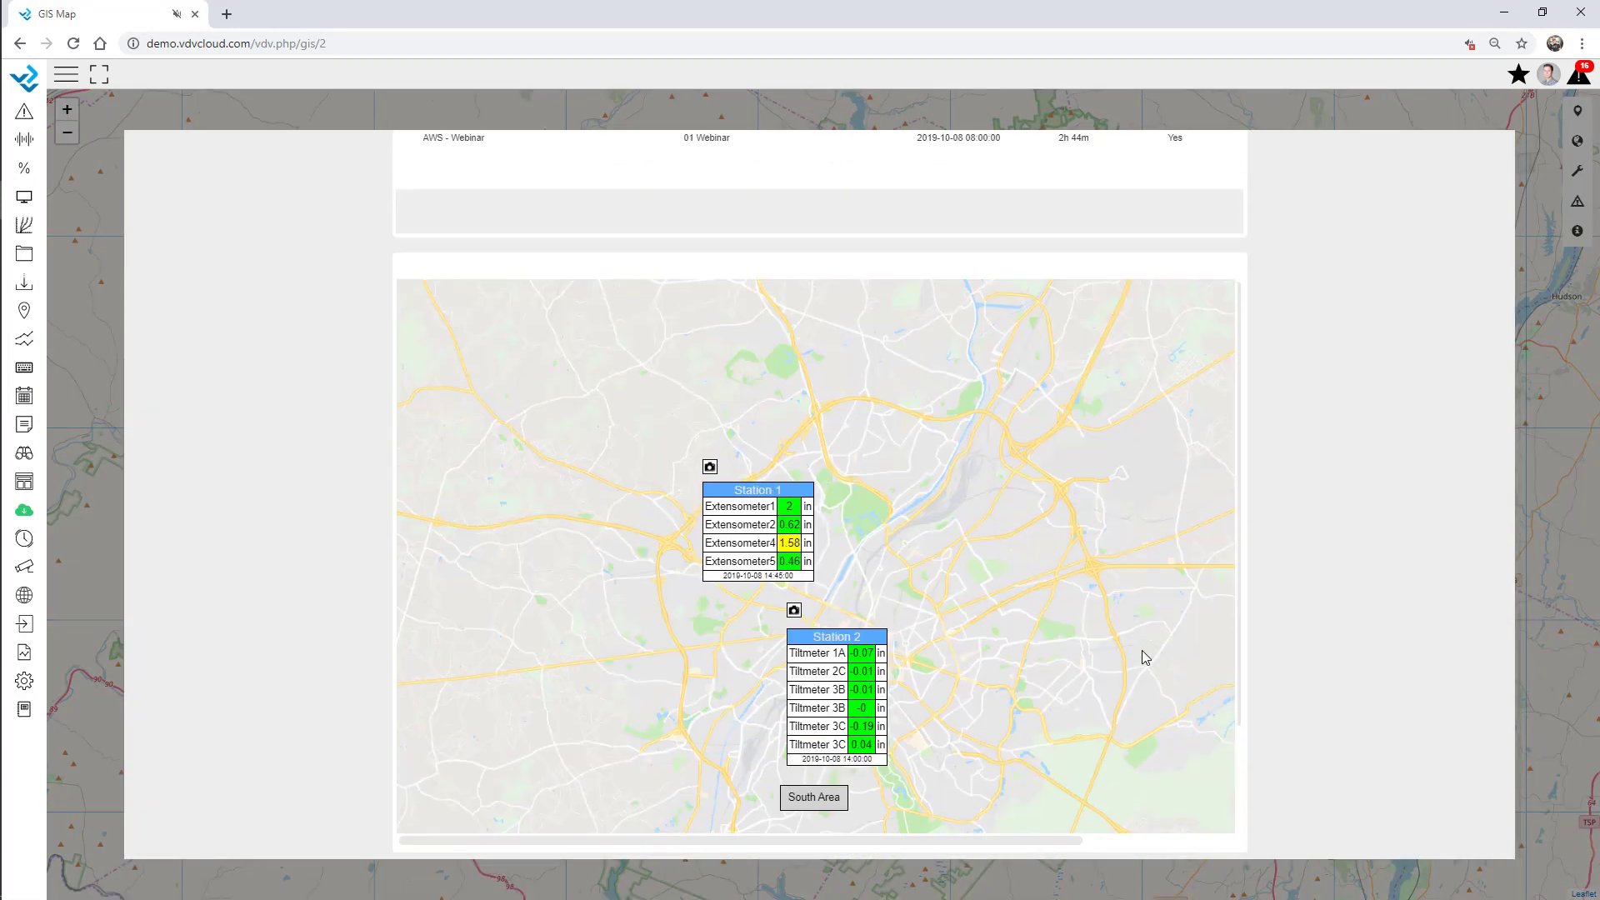
click(1396, 122)
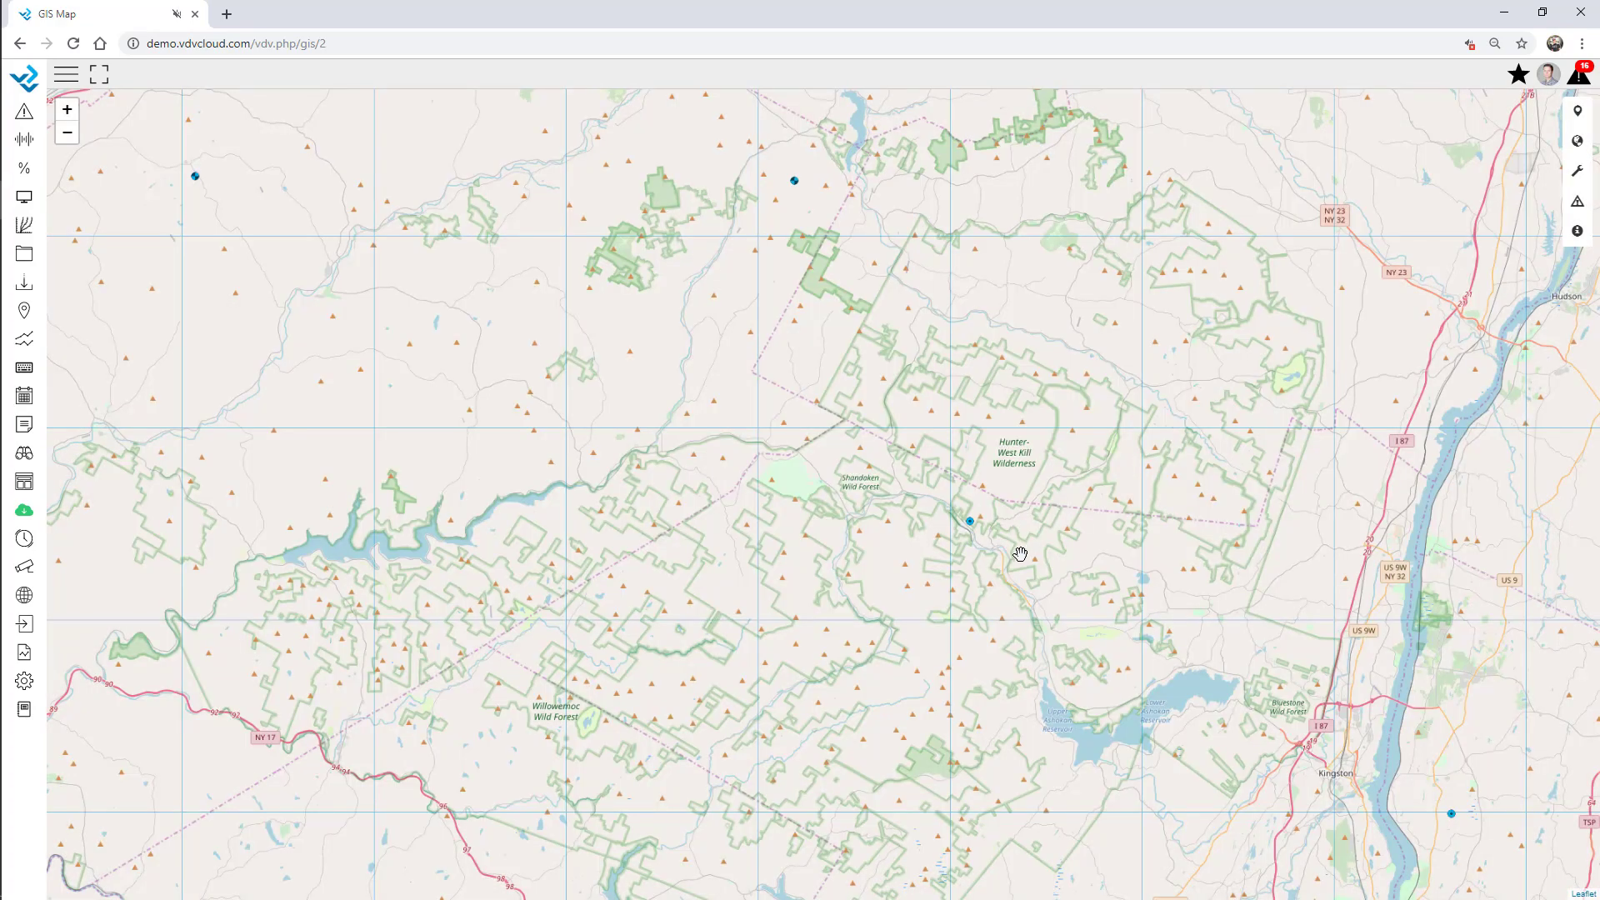
Preview the Webinar Overview display and its South Area detail view, then close it.
click(965, 525)
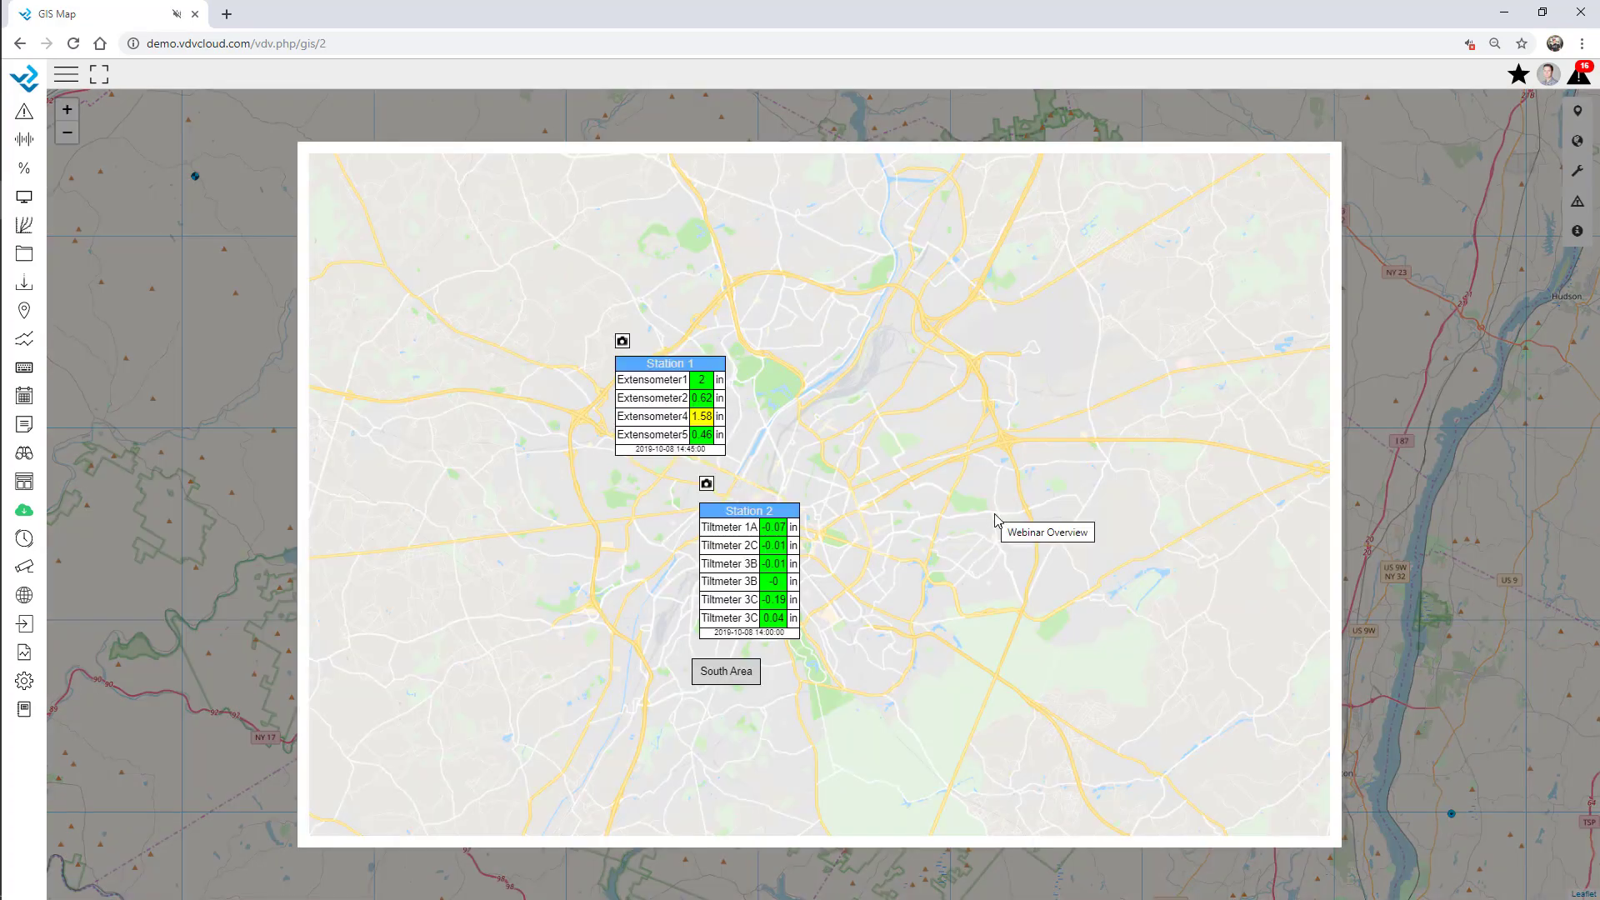
click(737, 677)
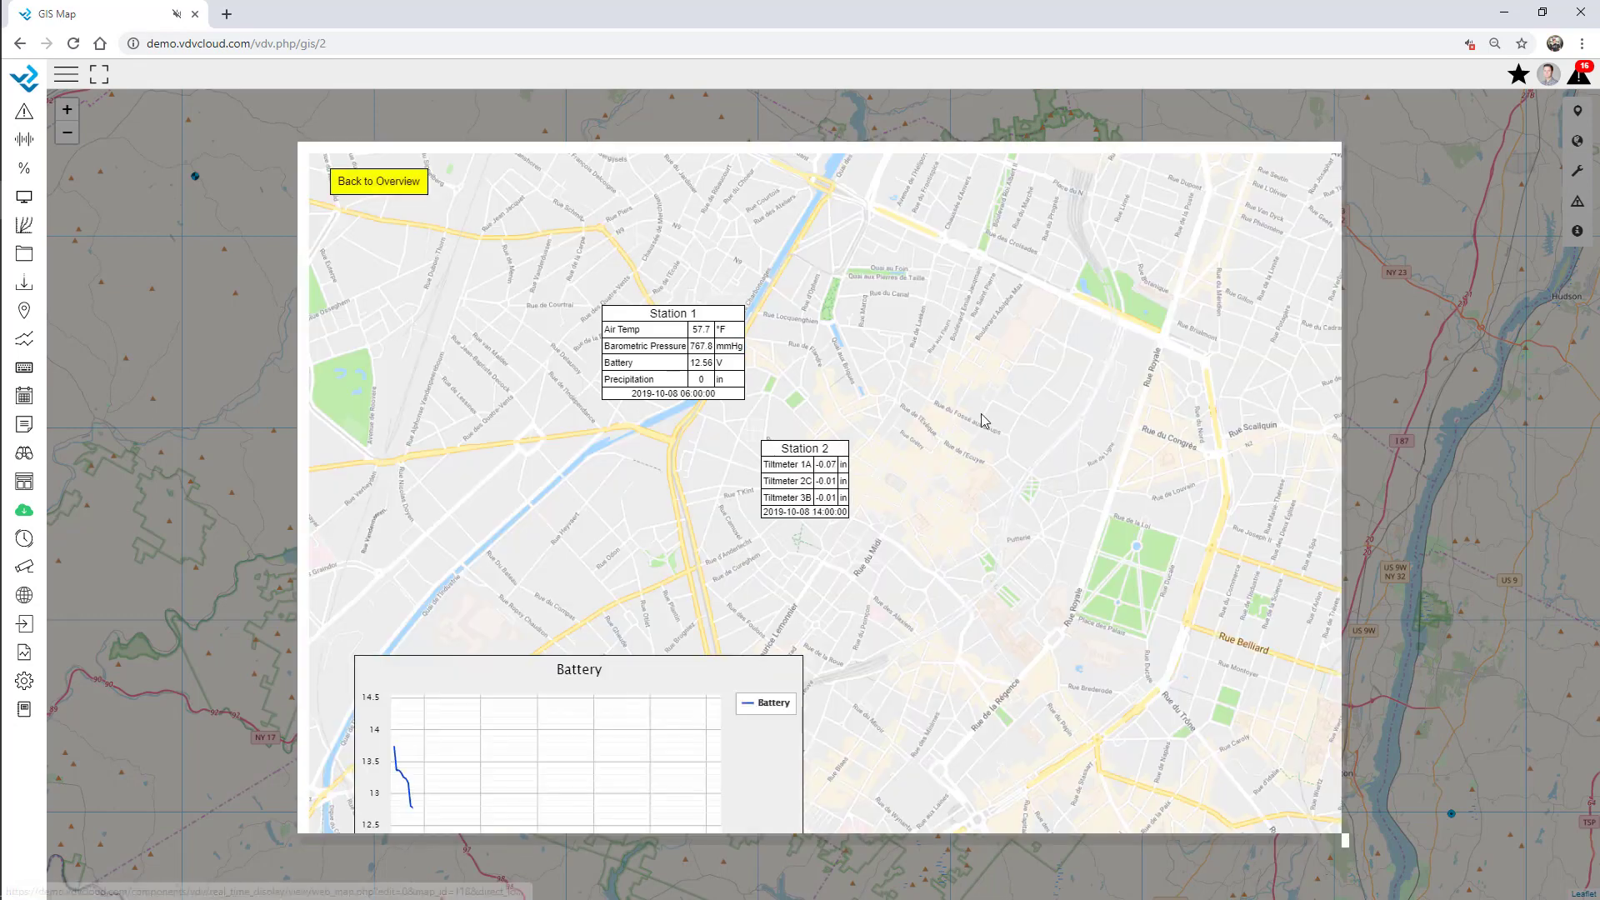
click(1373, 135)
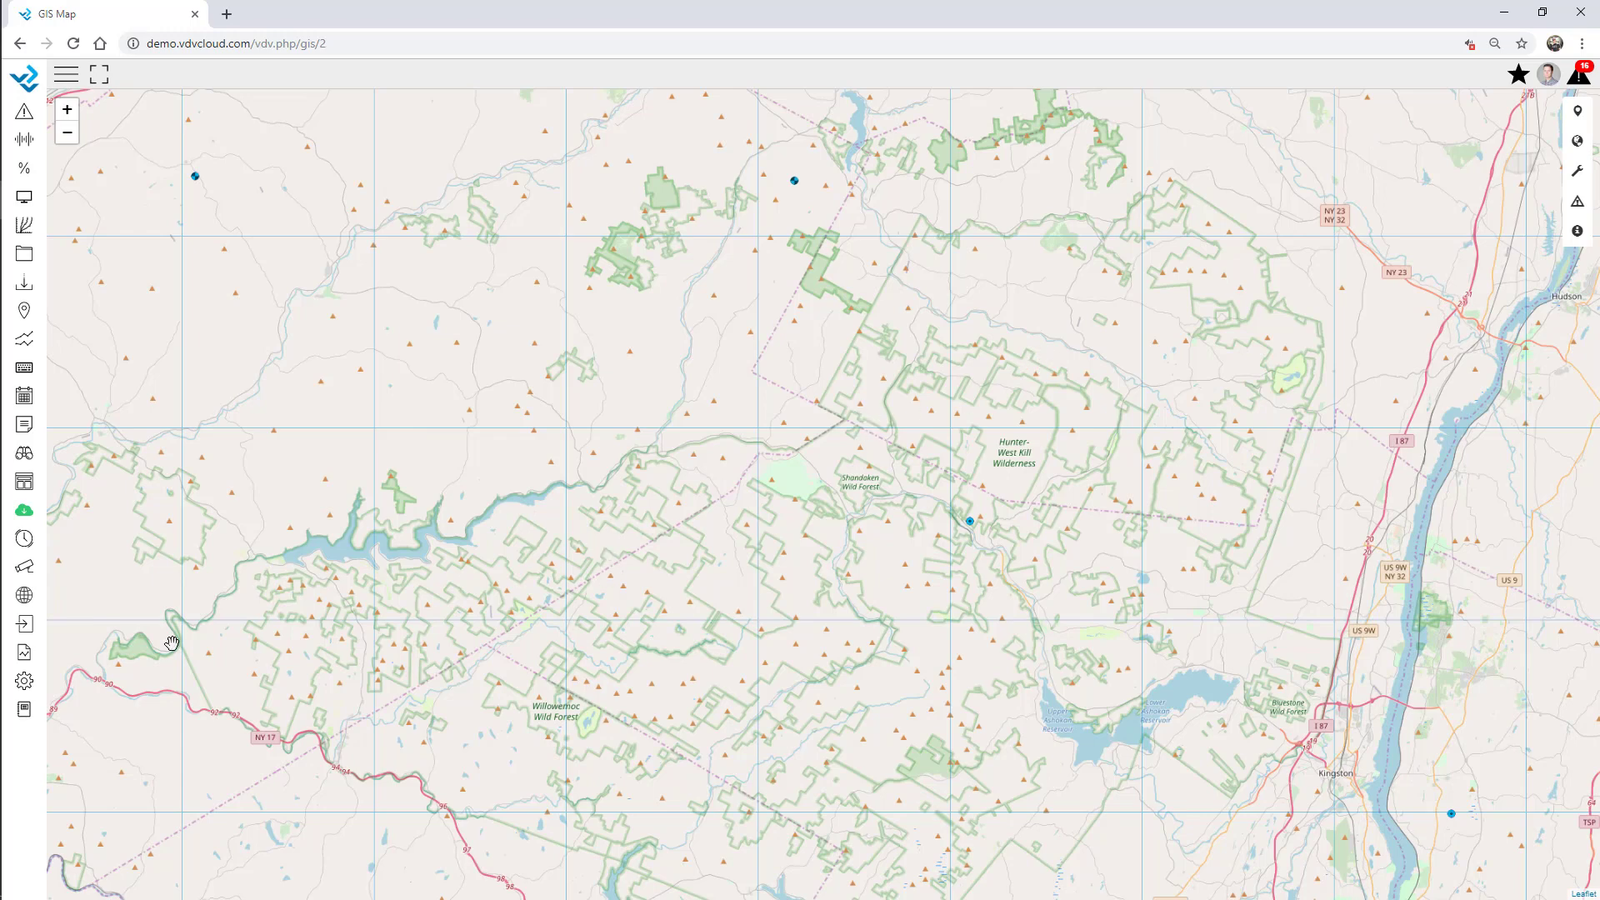
click(66, 74)
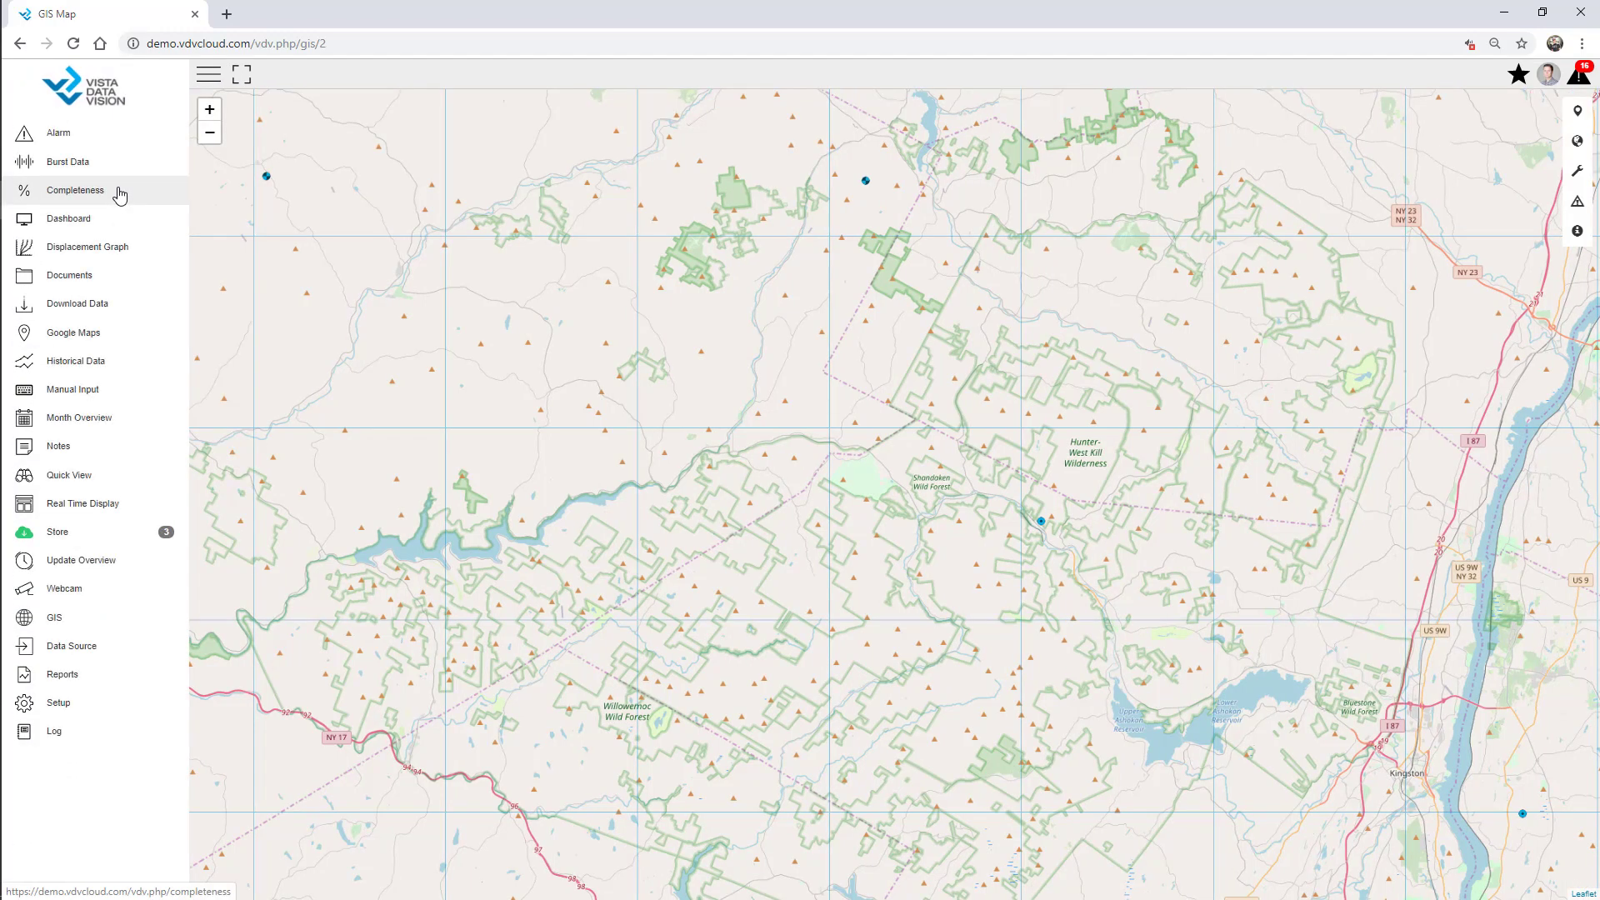
In Contact setup, add a contact with the support e-mail, owner 01 Webinar and company VDV.
click(90, 714)
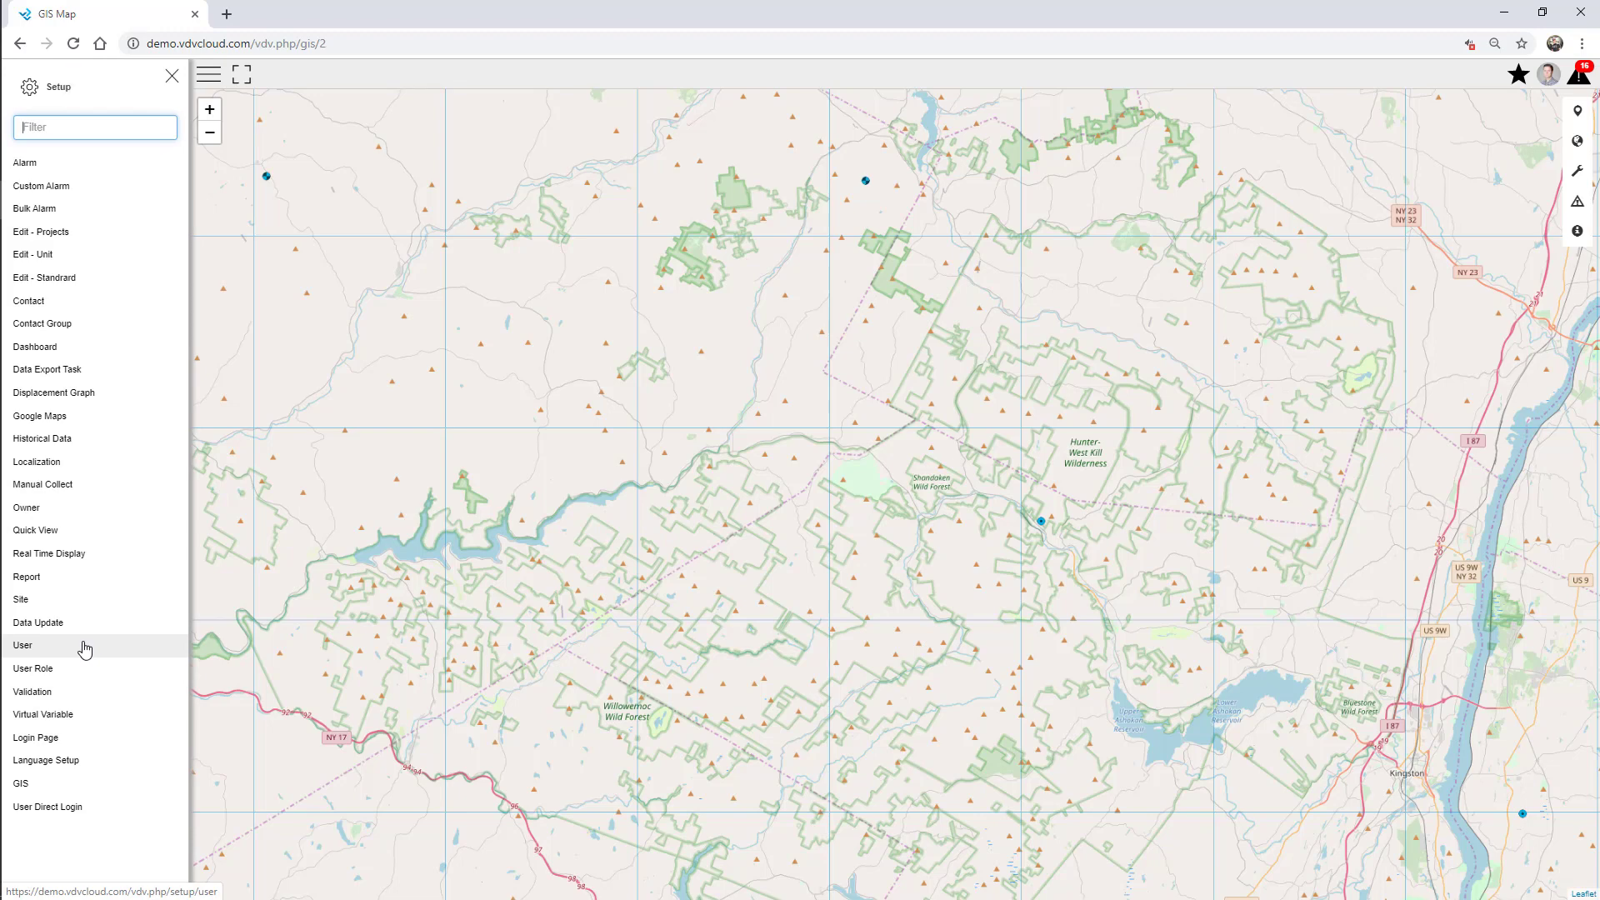
click(42, 305)
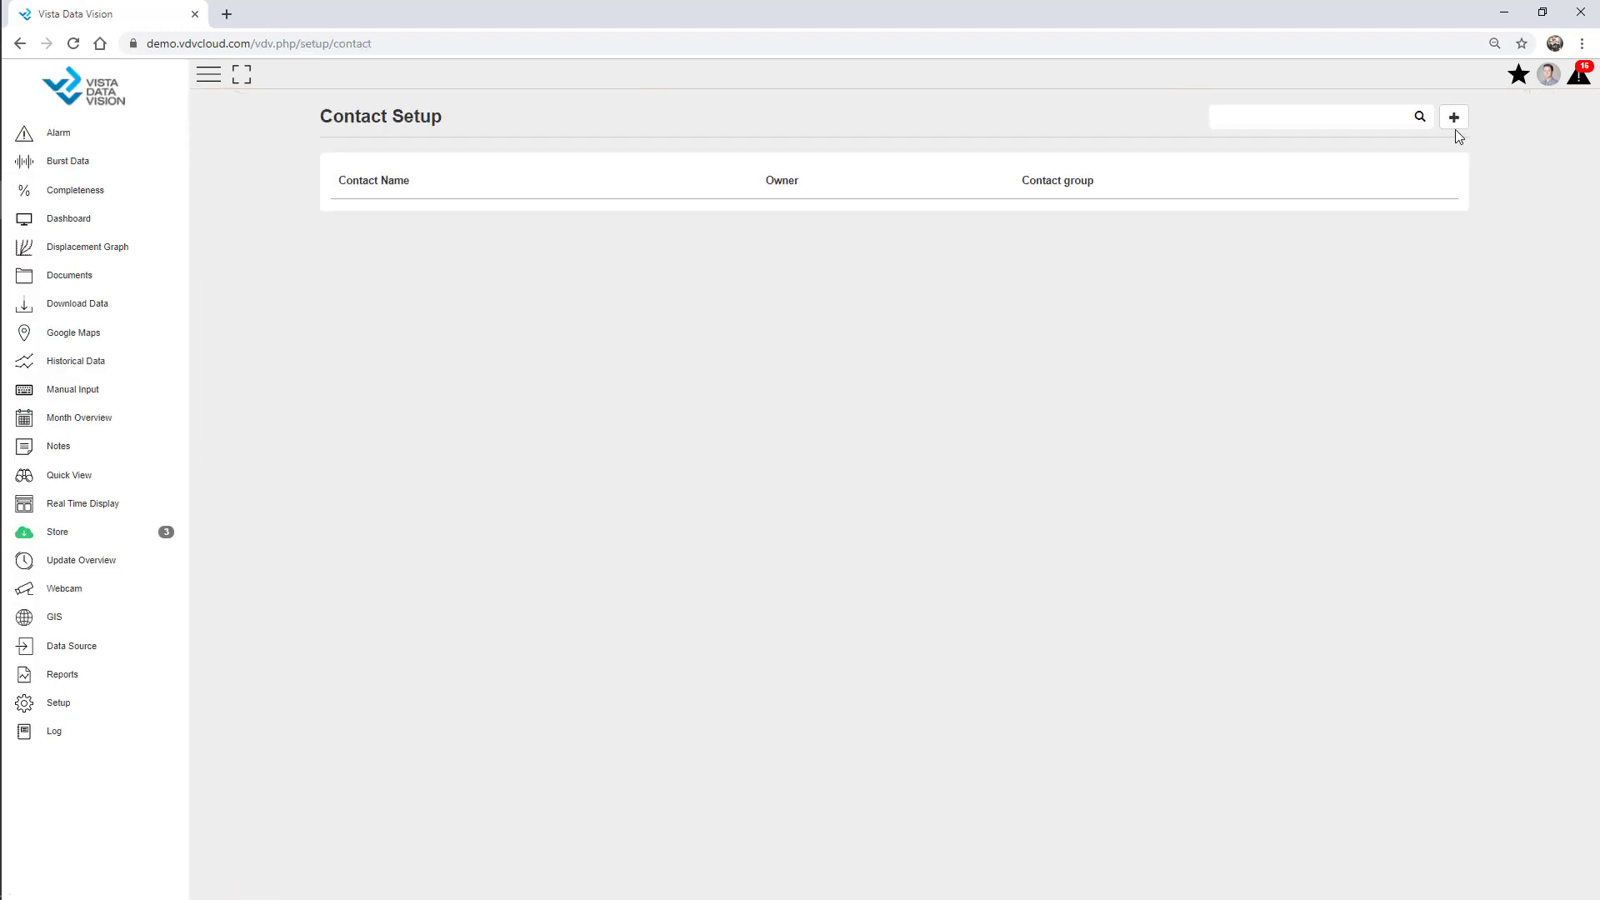
click(1454, 121)
click(1462, 133)
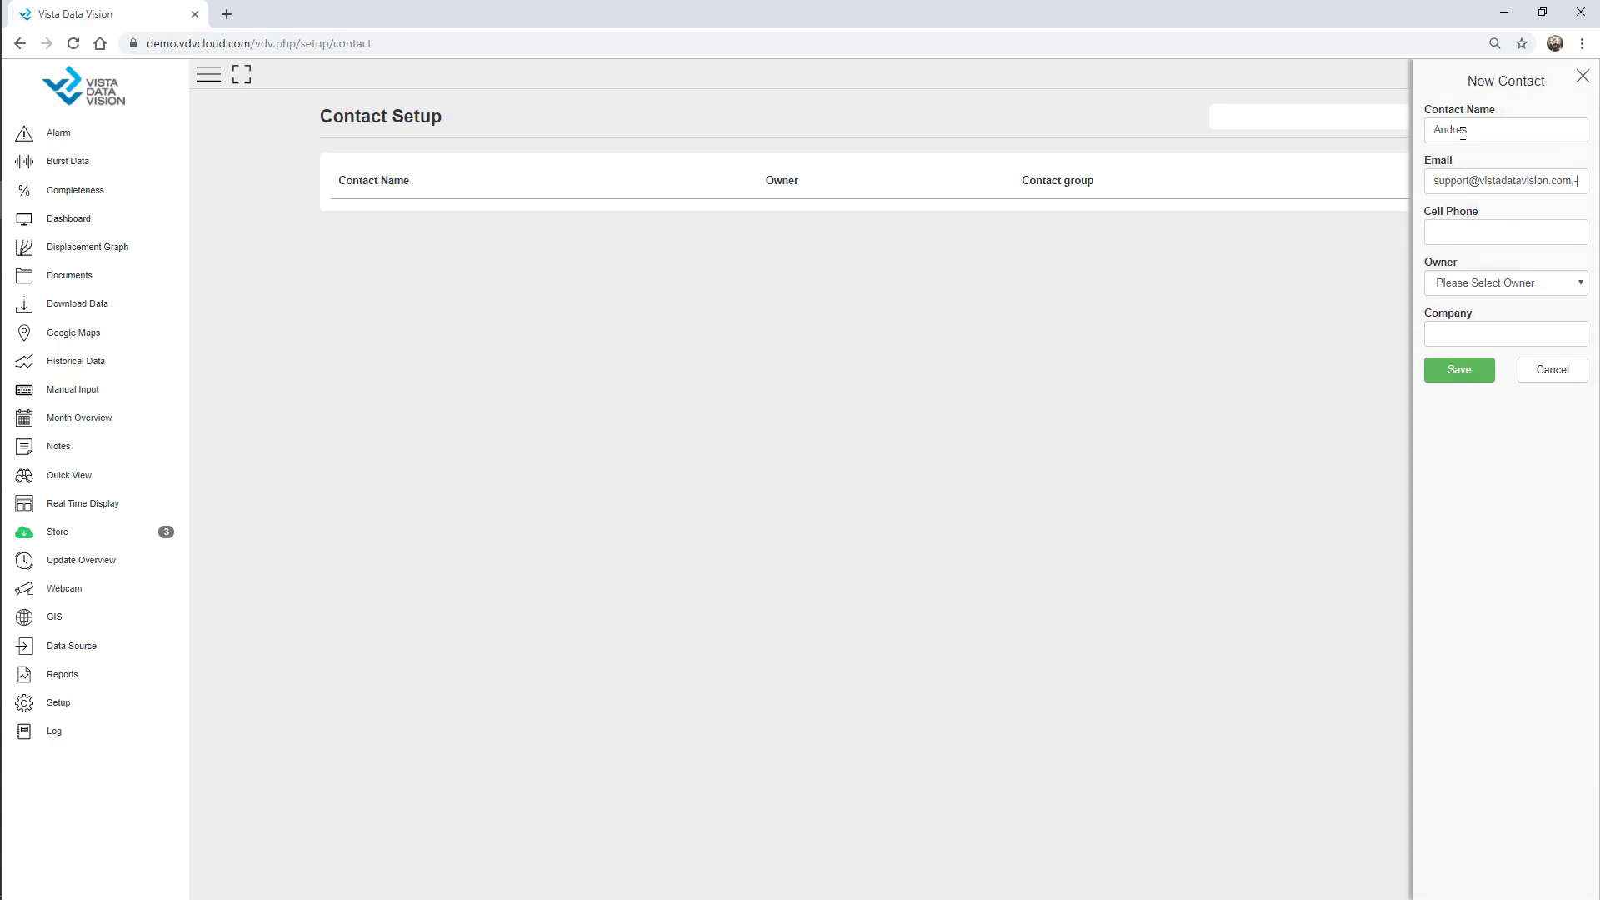
click(1492, 288)
click(1492, 333)
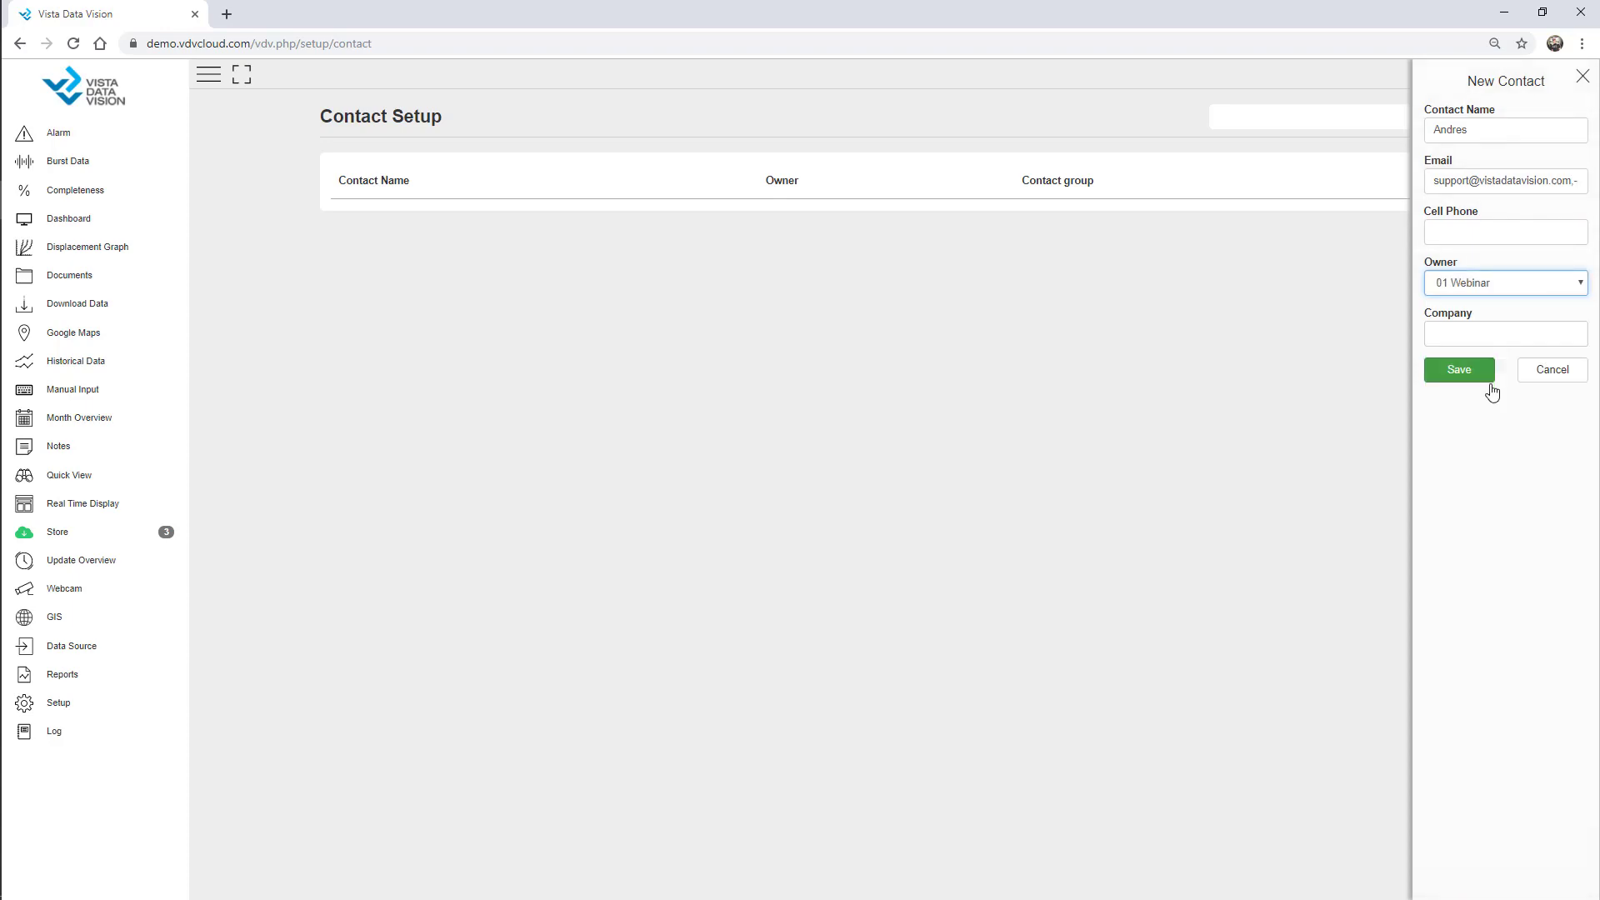
click(1462, 333)
text(VDV)
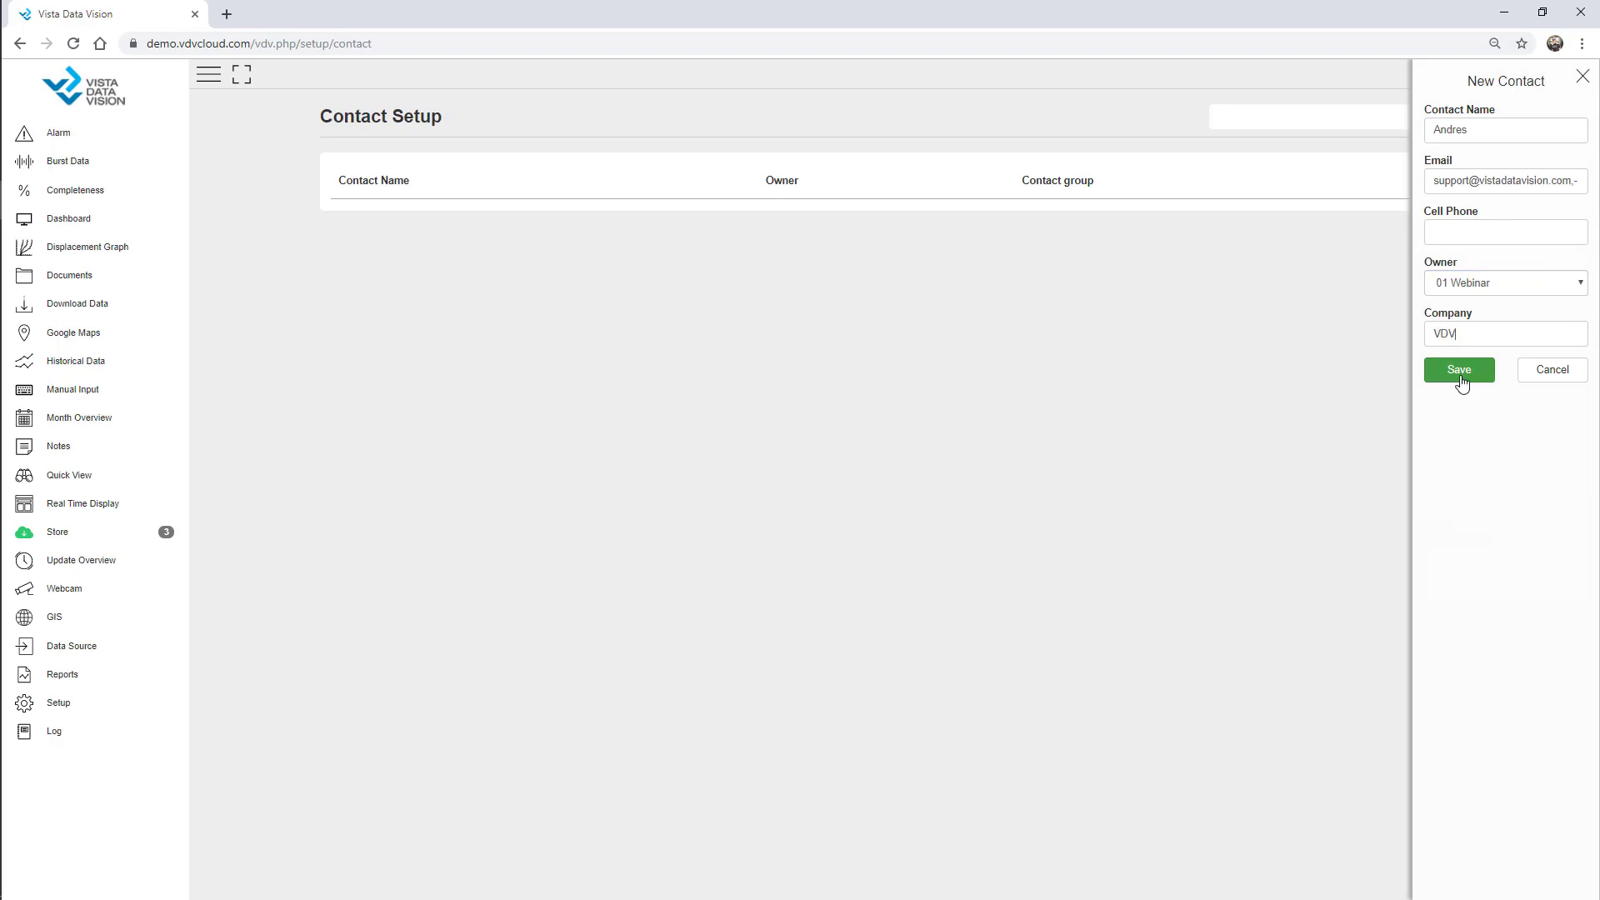
click(1460, 371)
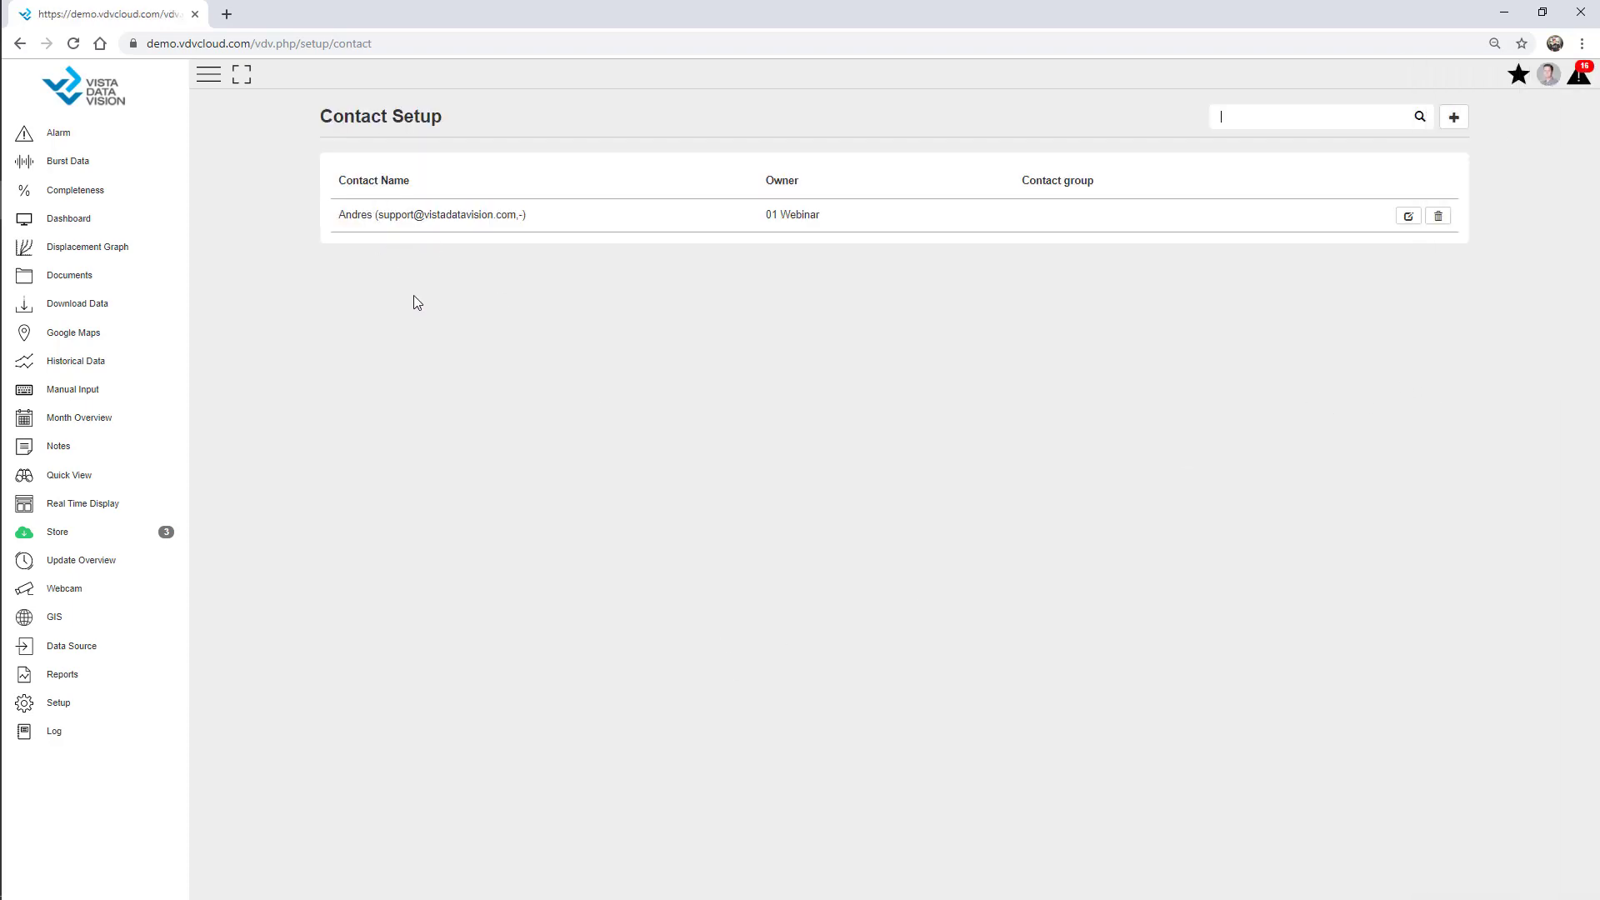
Add a second contact with its name, owner 01 Webinar and company VDV.
click(1454, 116)
click(1494, 136)
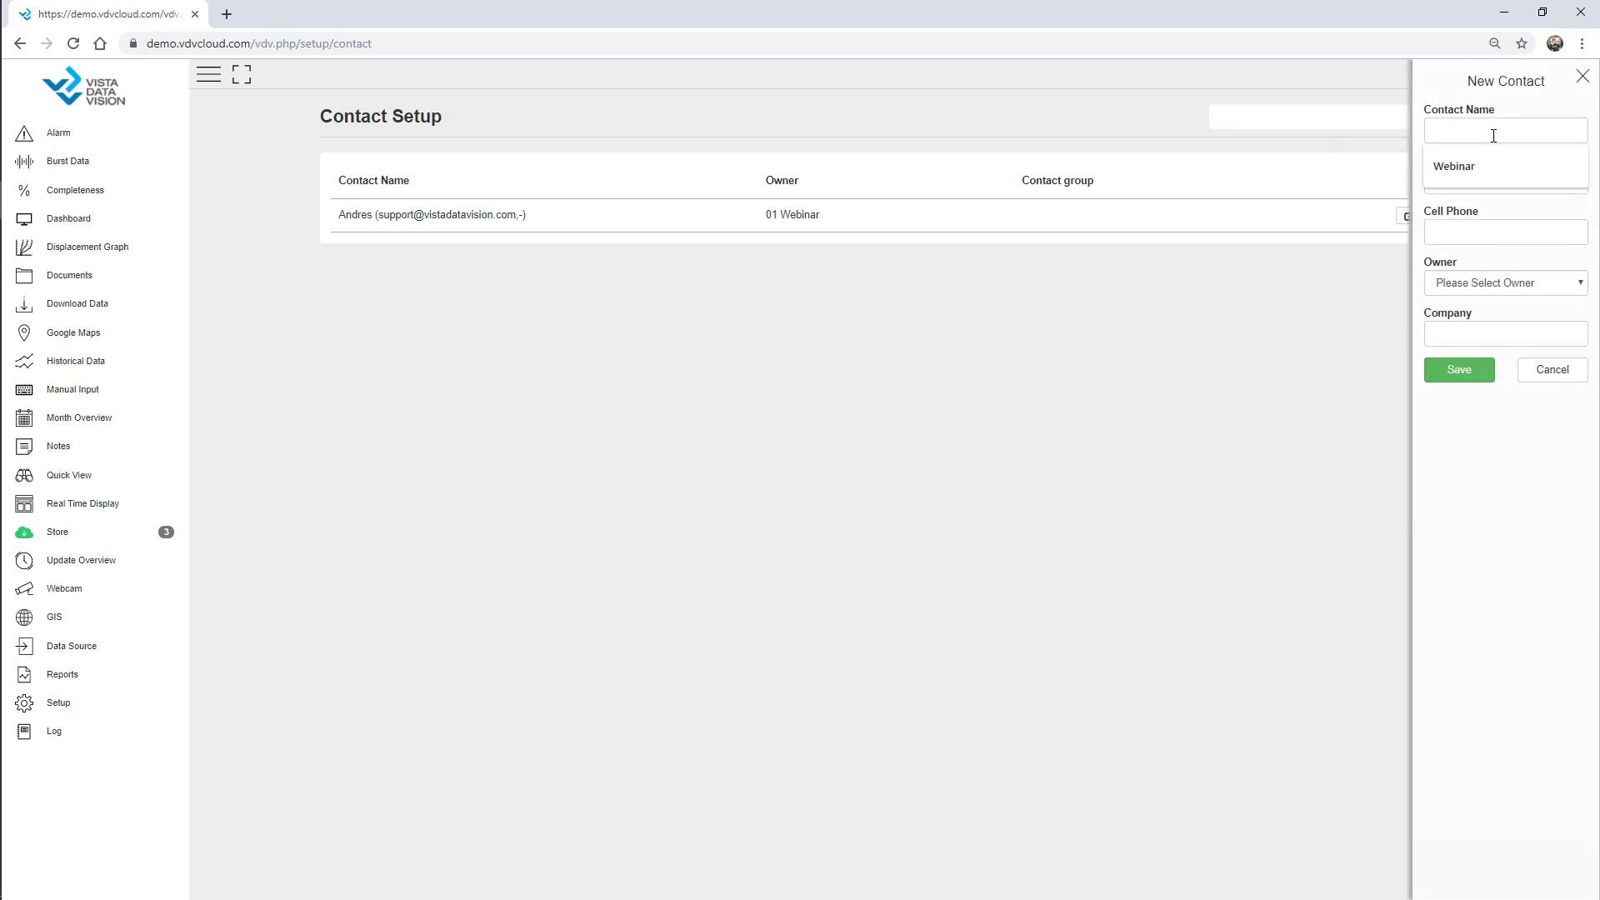
text(Olafur)
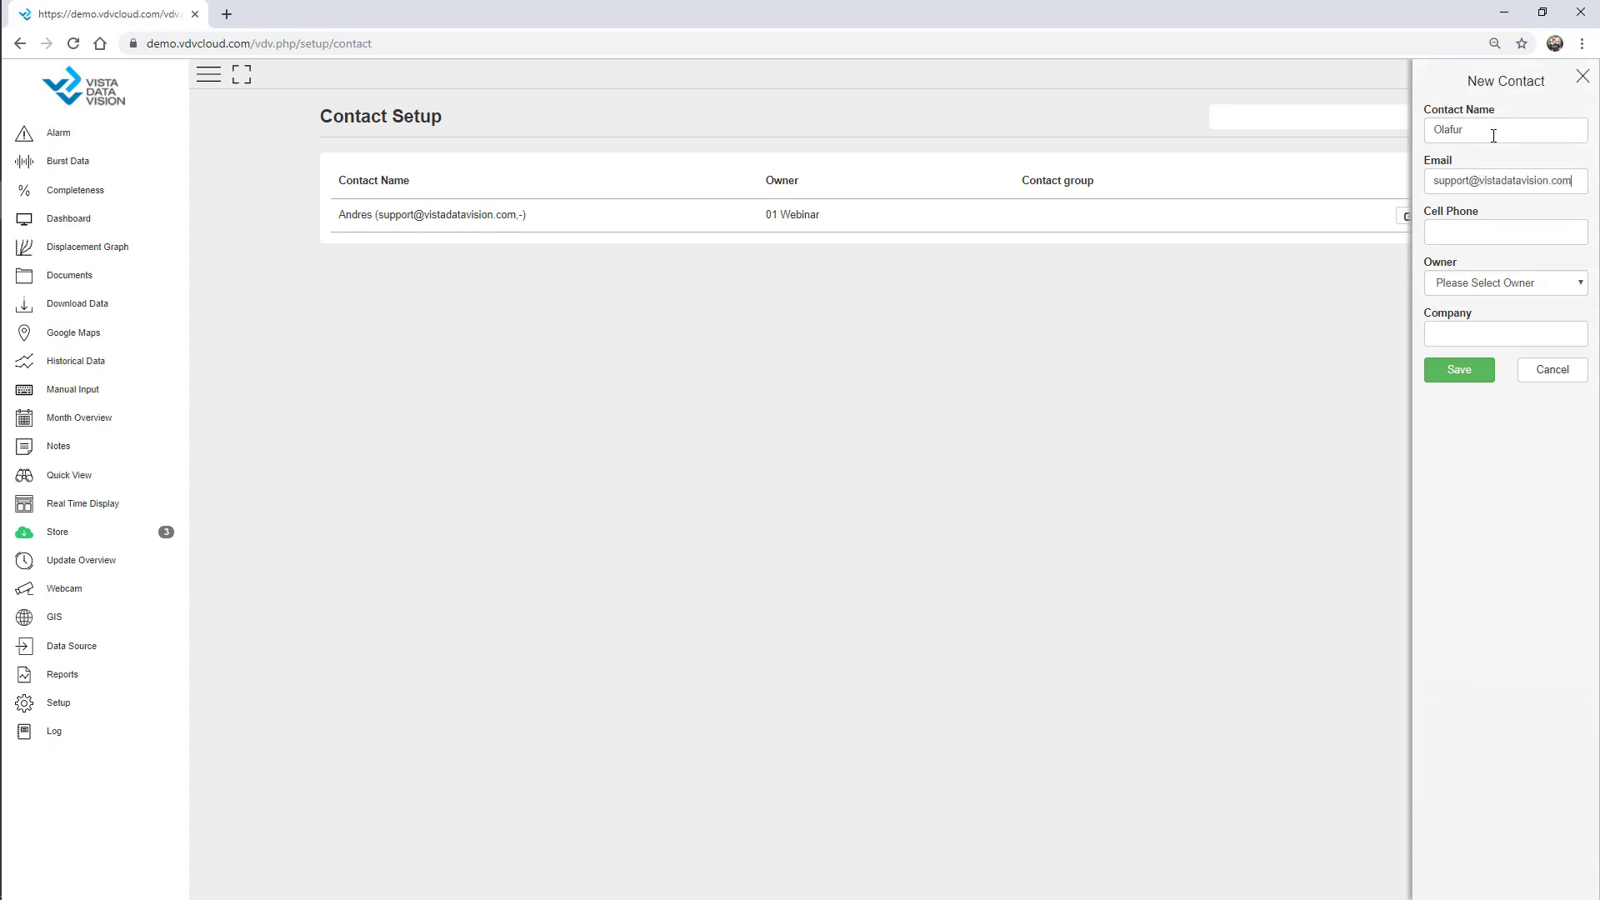
click(1483, 285)
click(1471, 337)
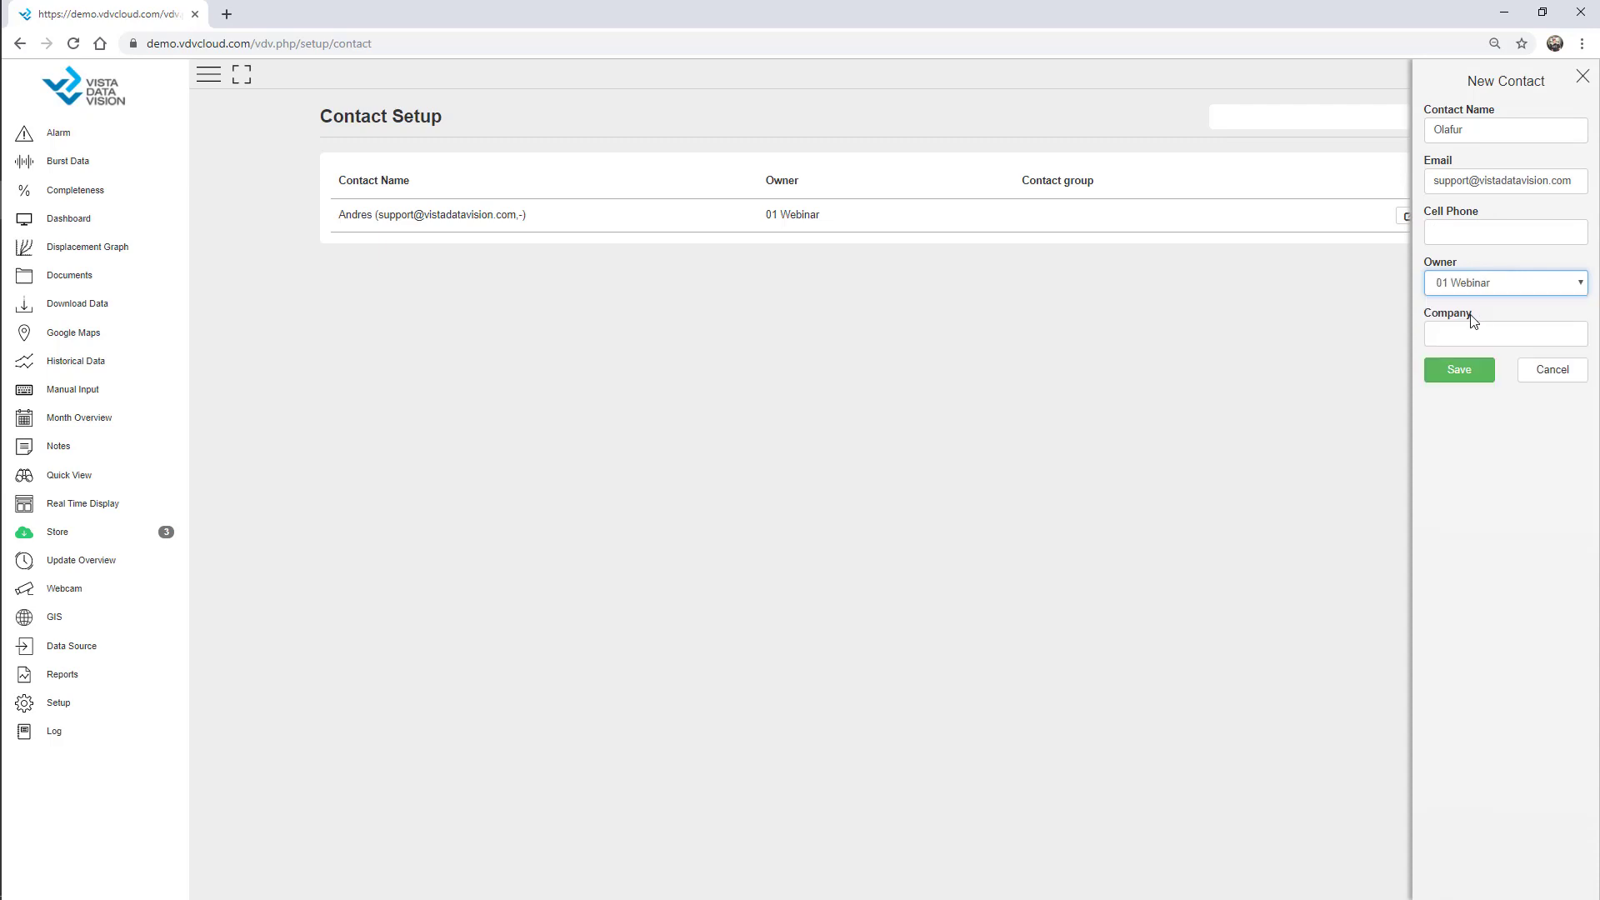
click(1473, 333)
text(VDV)
click(1468, 383)
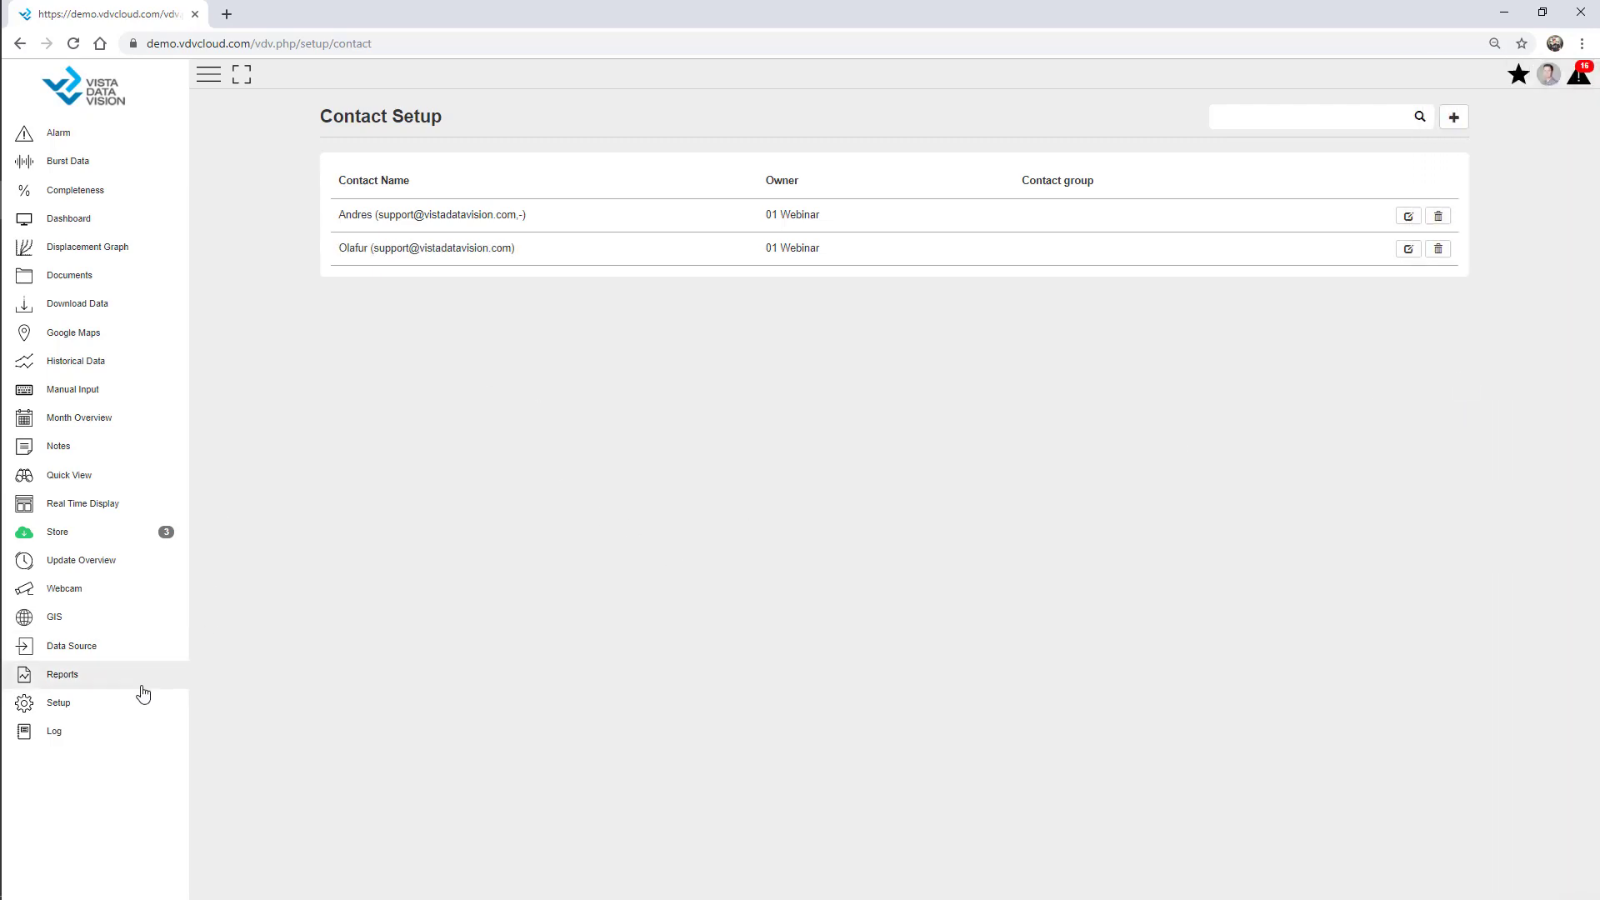
click(106, 706)
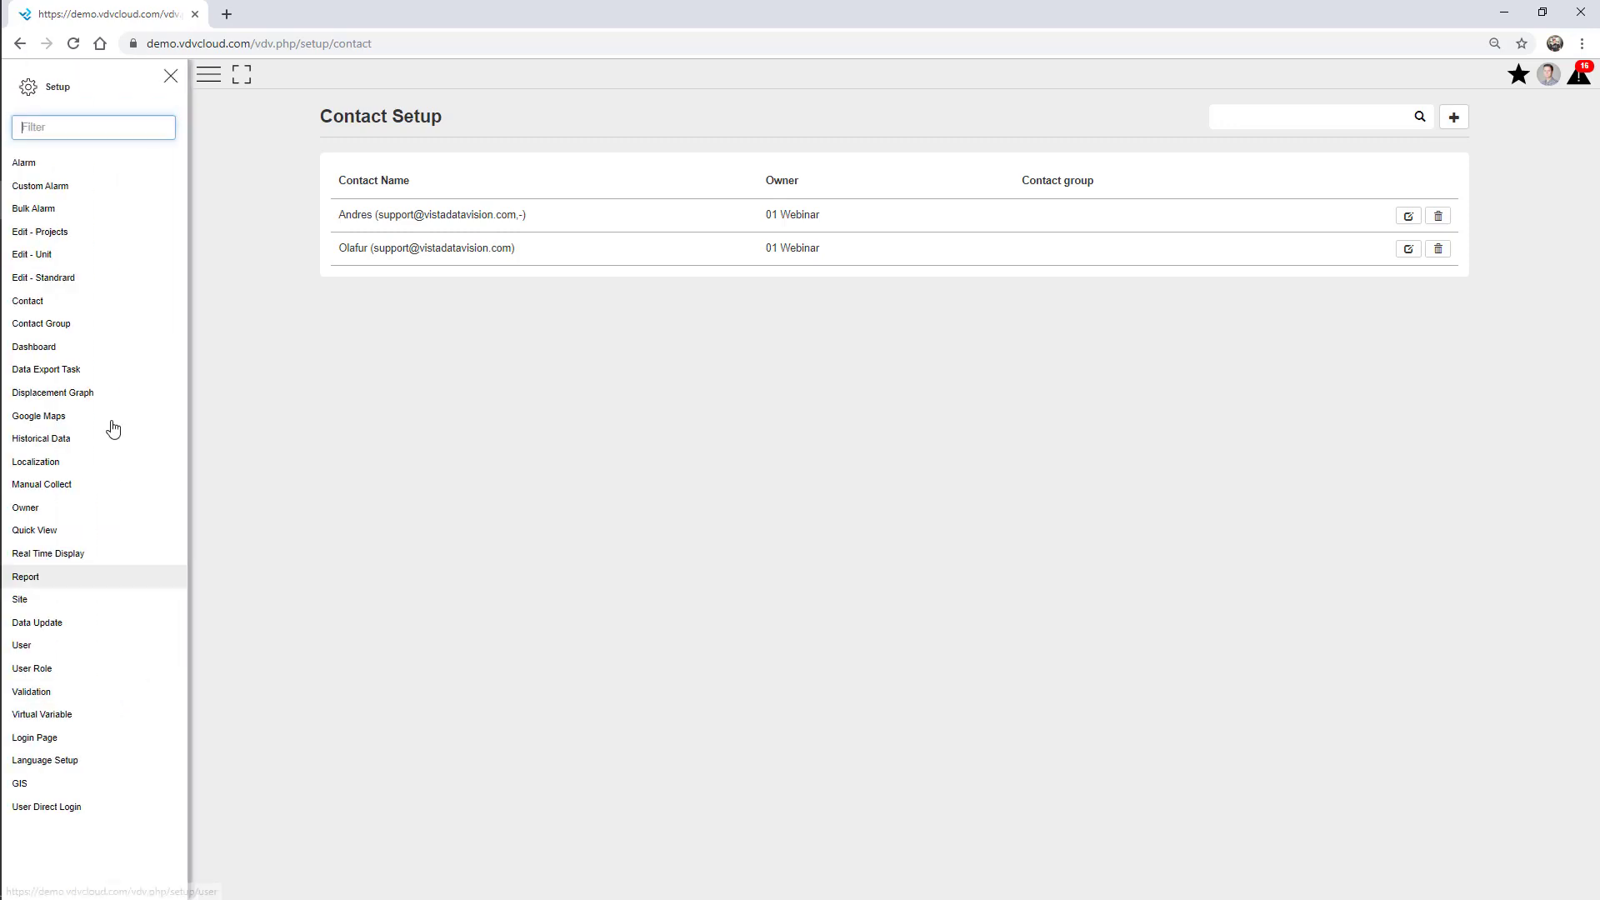
In Contact Group setup, create a group named 'Admin' with owner 01 Webinar.
click(89, 324)
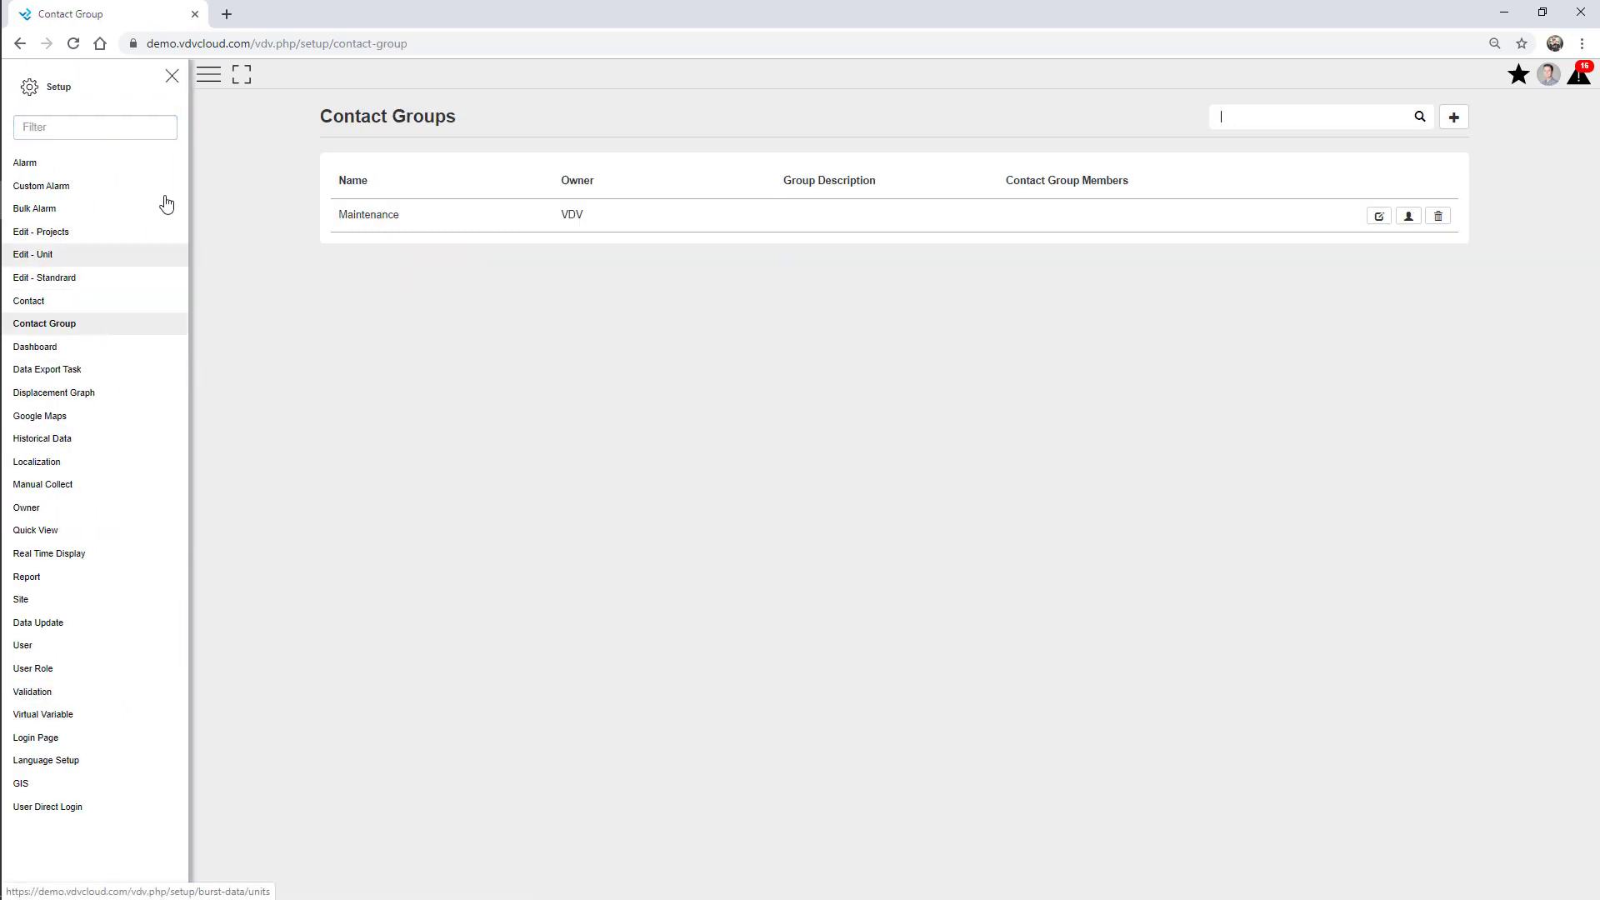
click(172, 77)
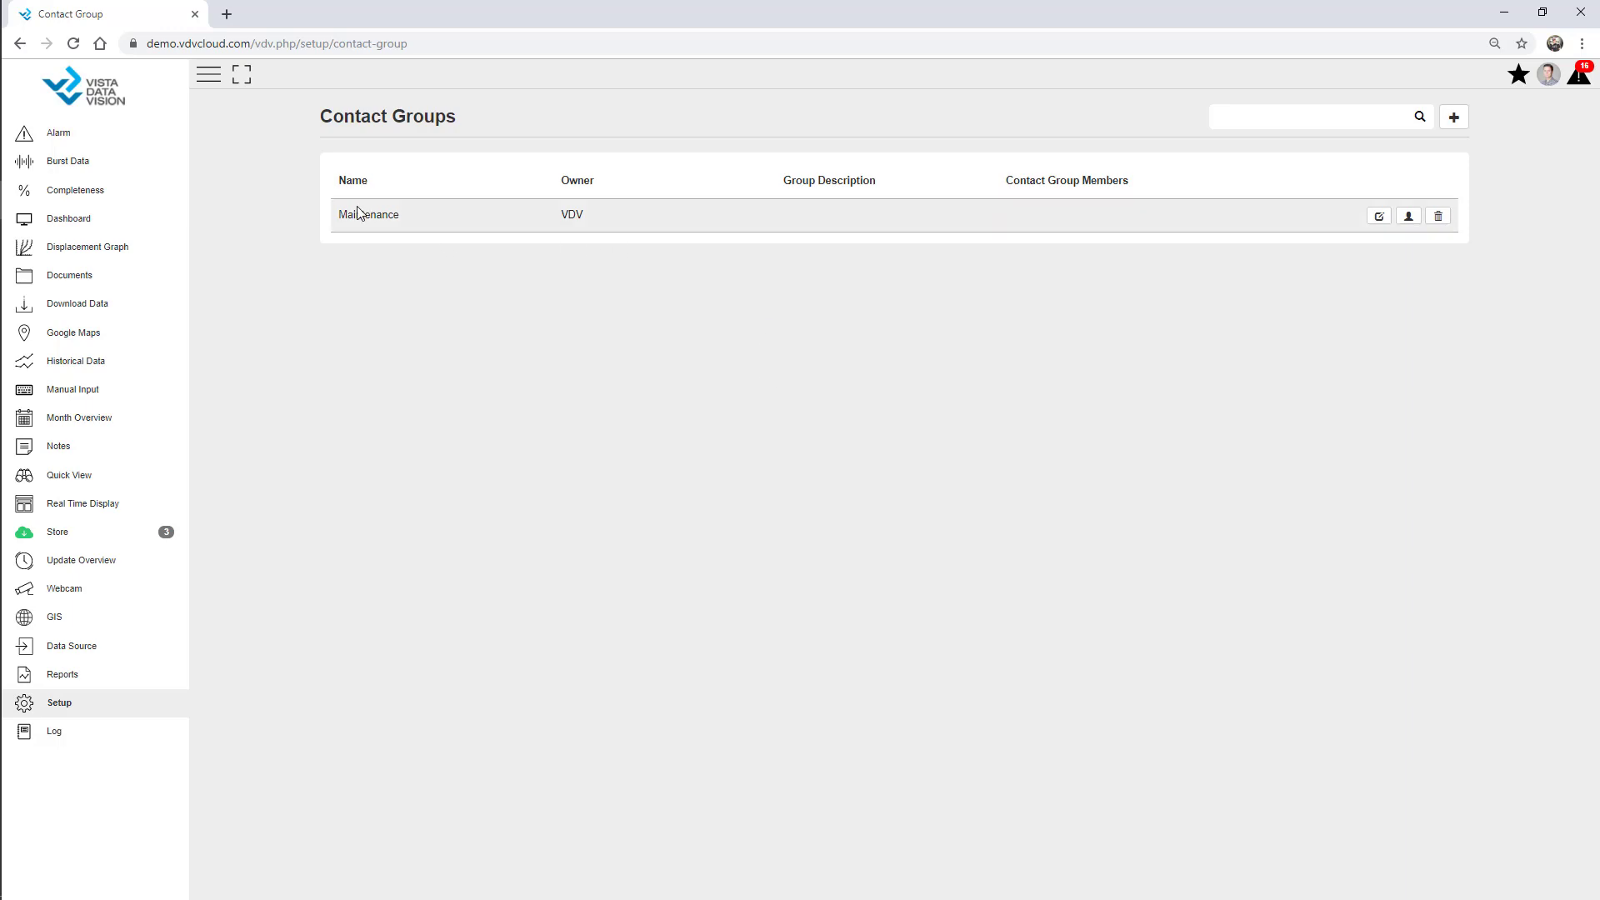
click(1454, 117)
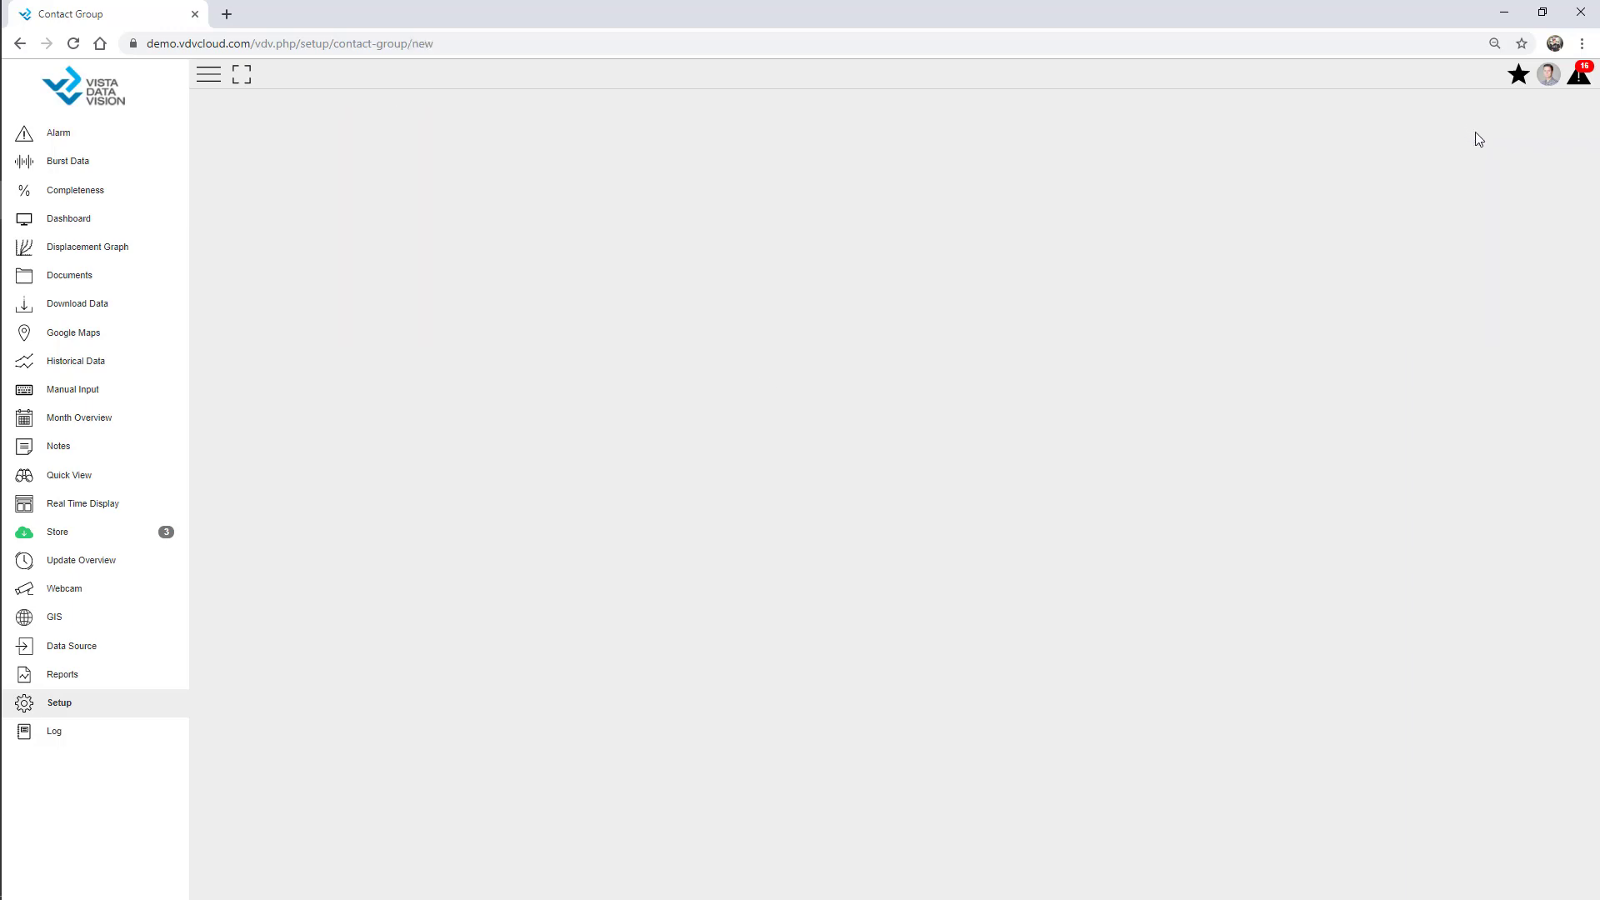
click(757, 146)
text(Admin)
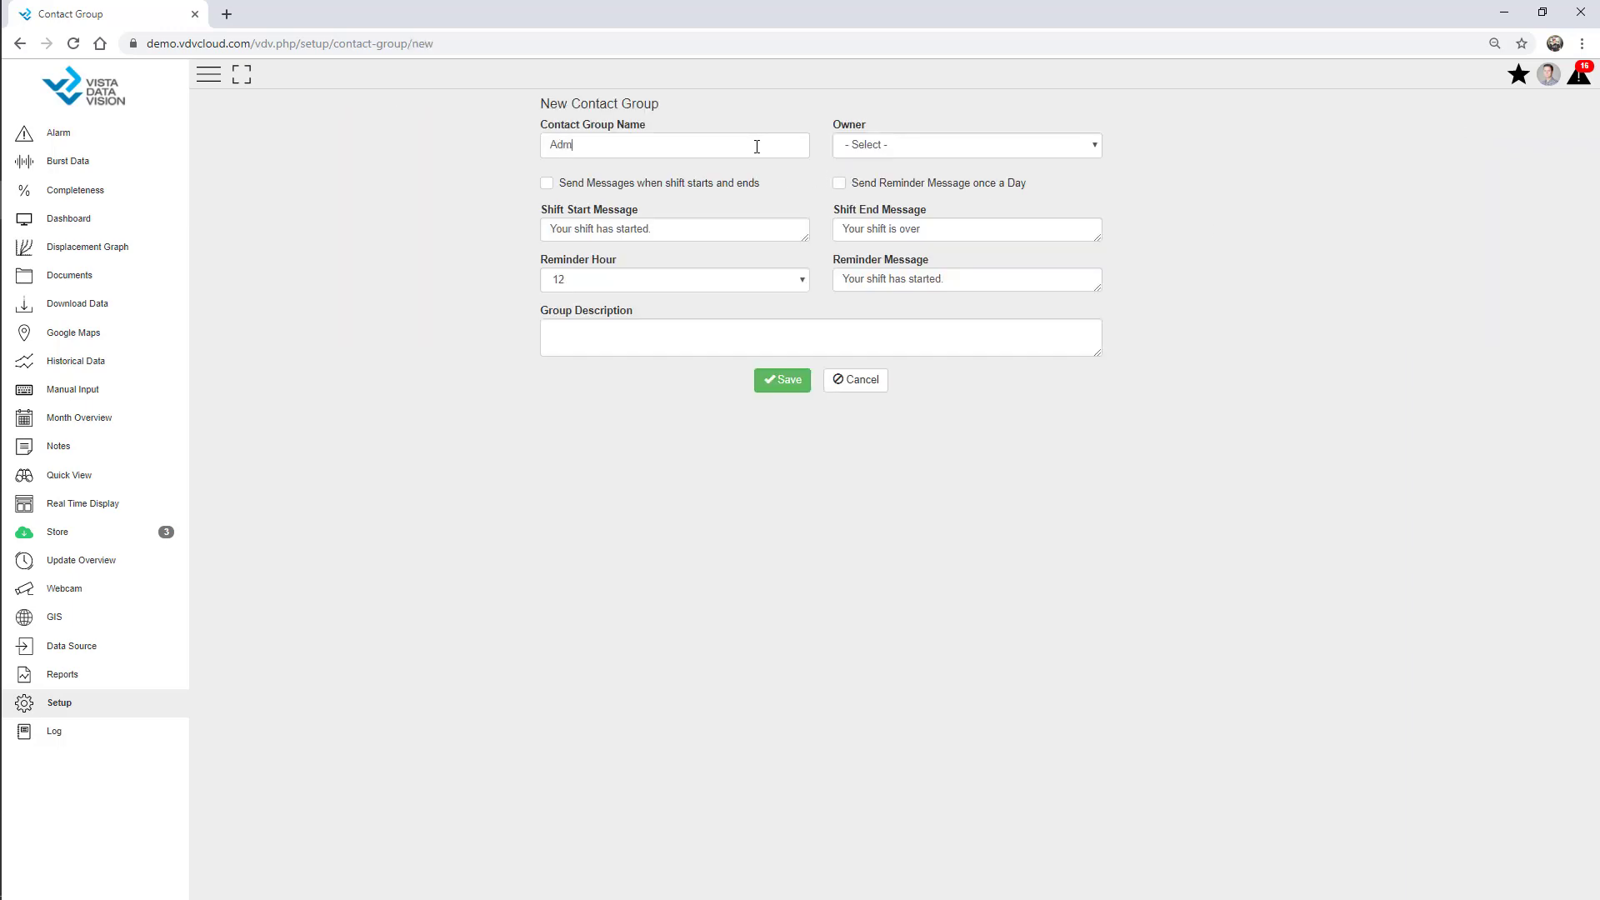
click(883, 146)
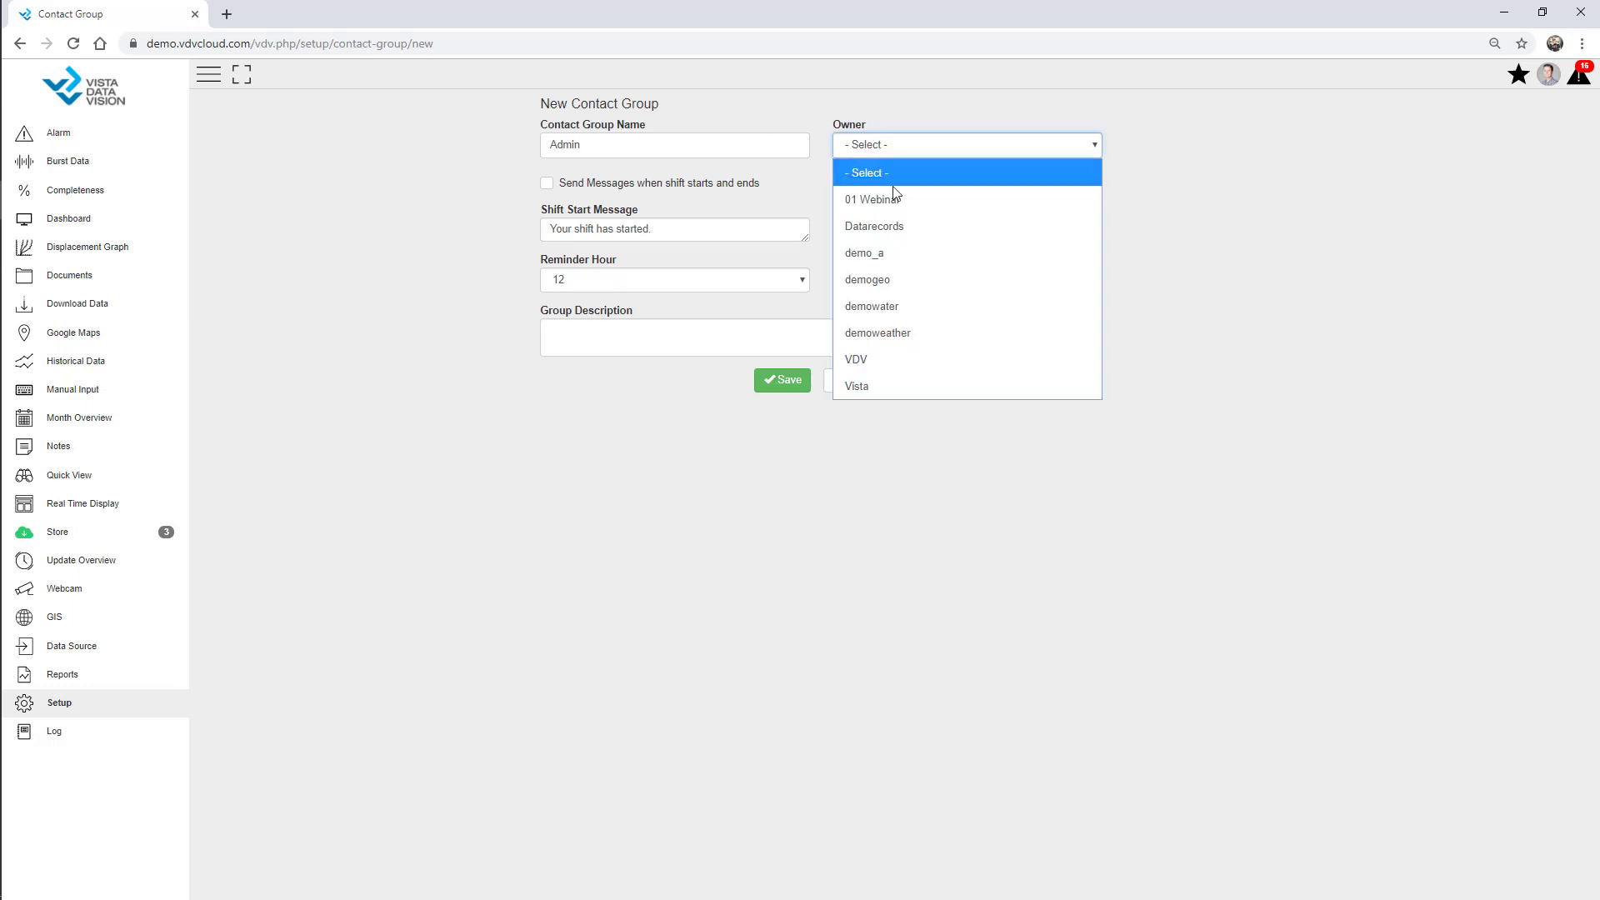
click(903, 198)
click(787, 390)
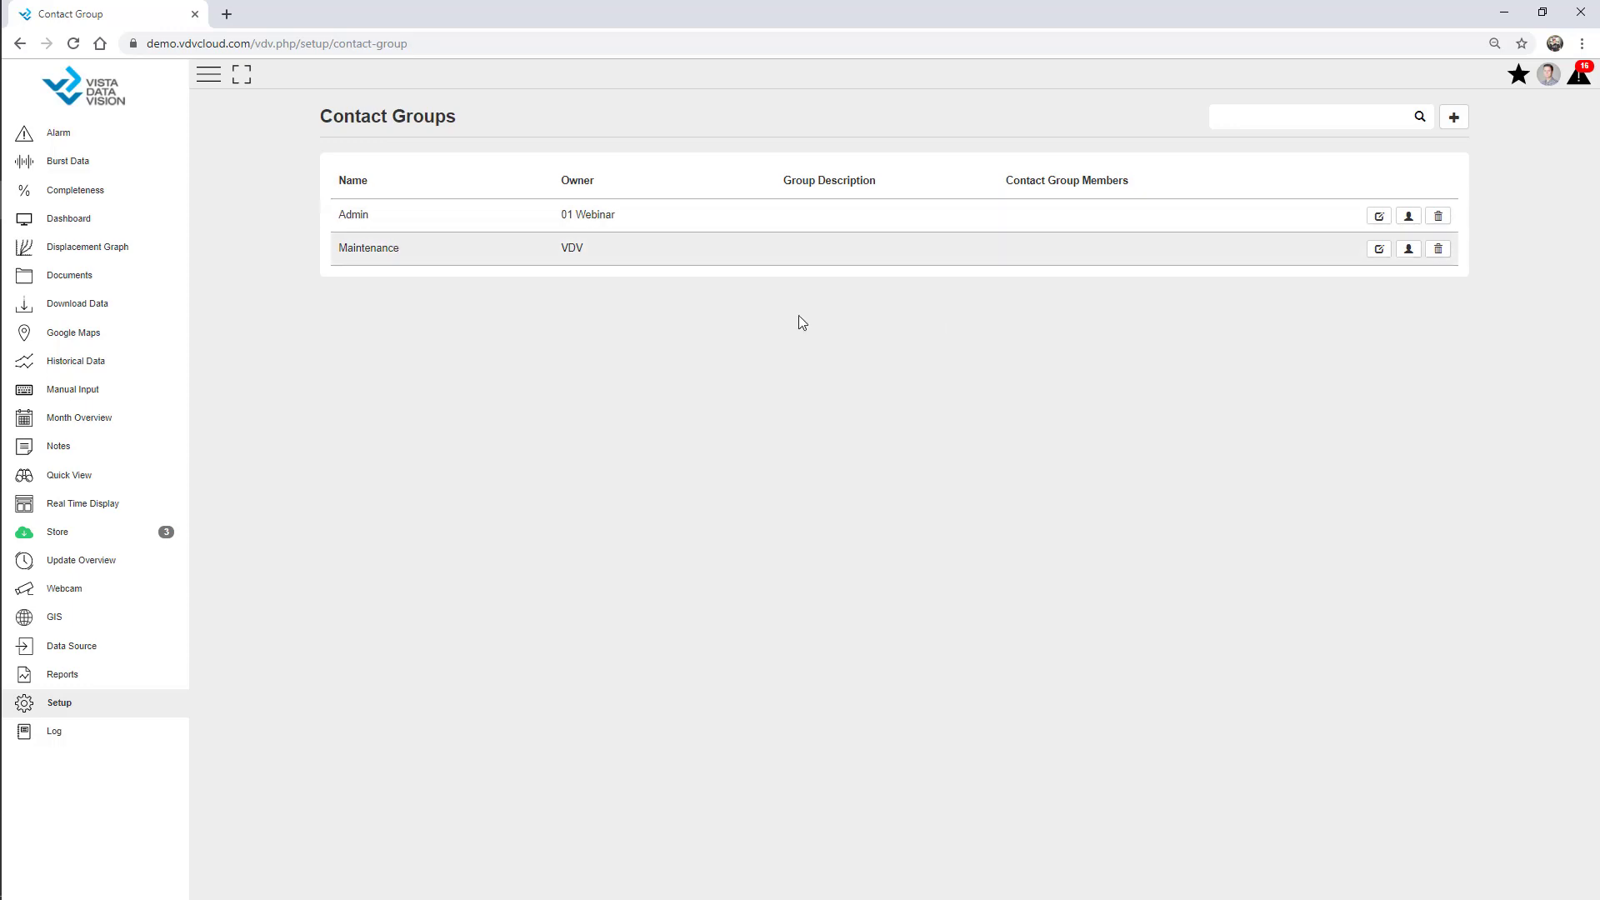
Add both new contacts as members of the Maintenance group and save.
click(1409, 250)
click(540, 154)
click(500, 143)
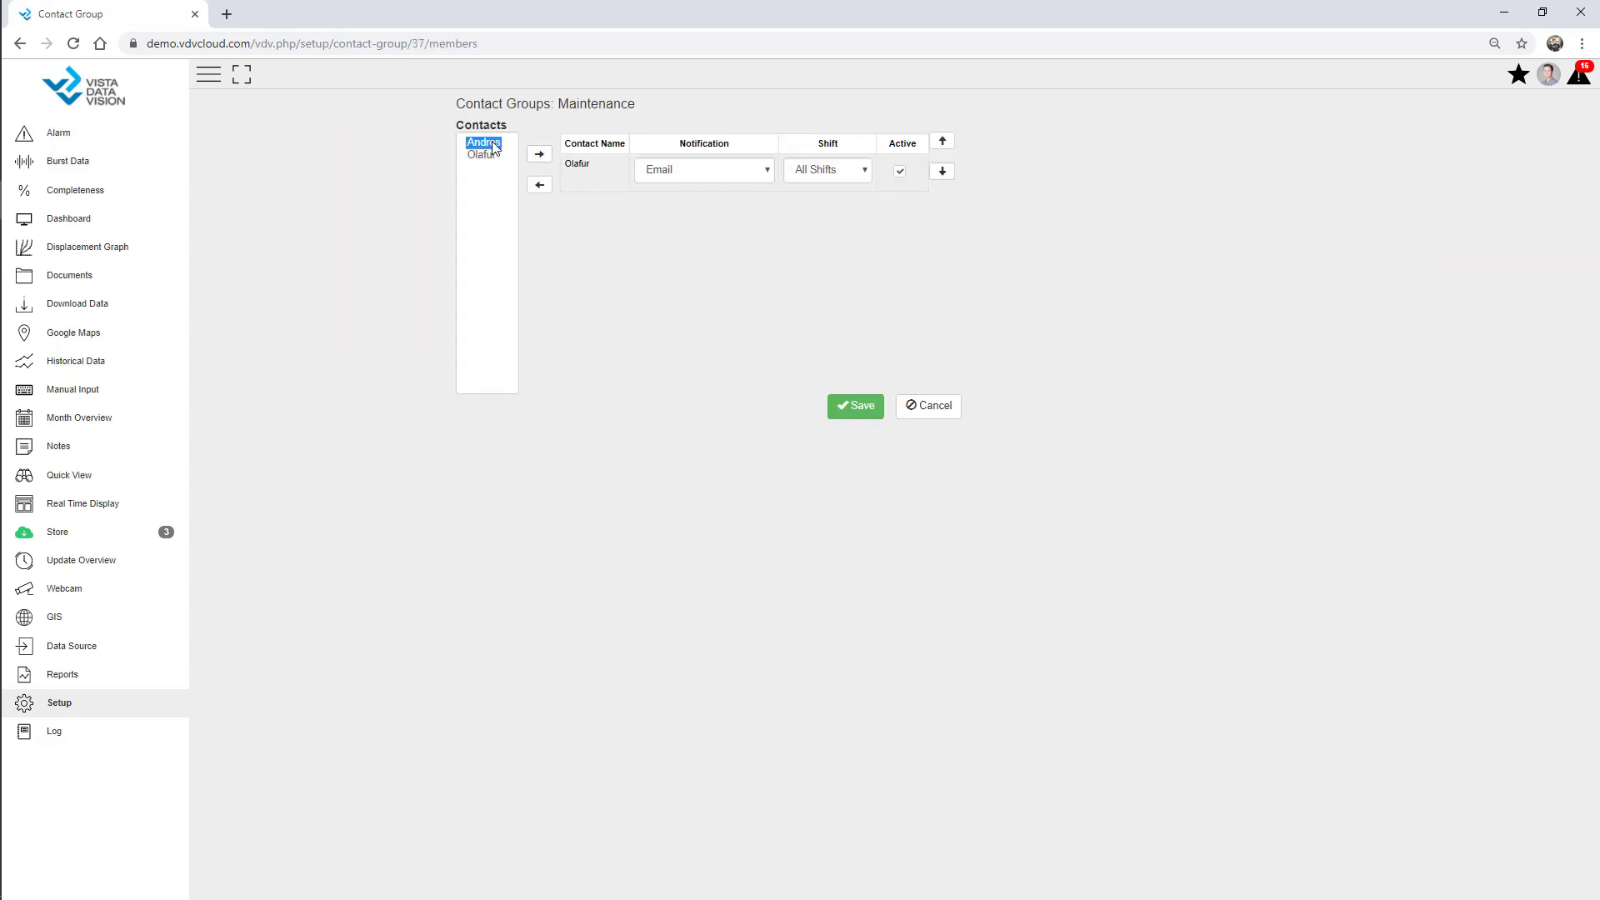
click(542, 157)
click(855, 408)
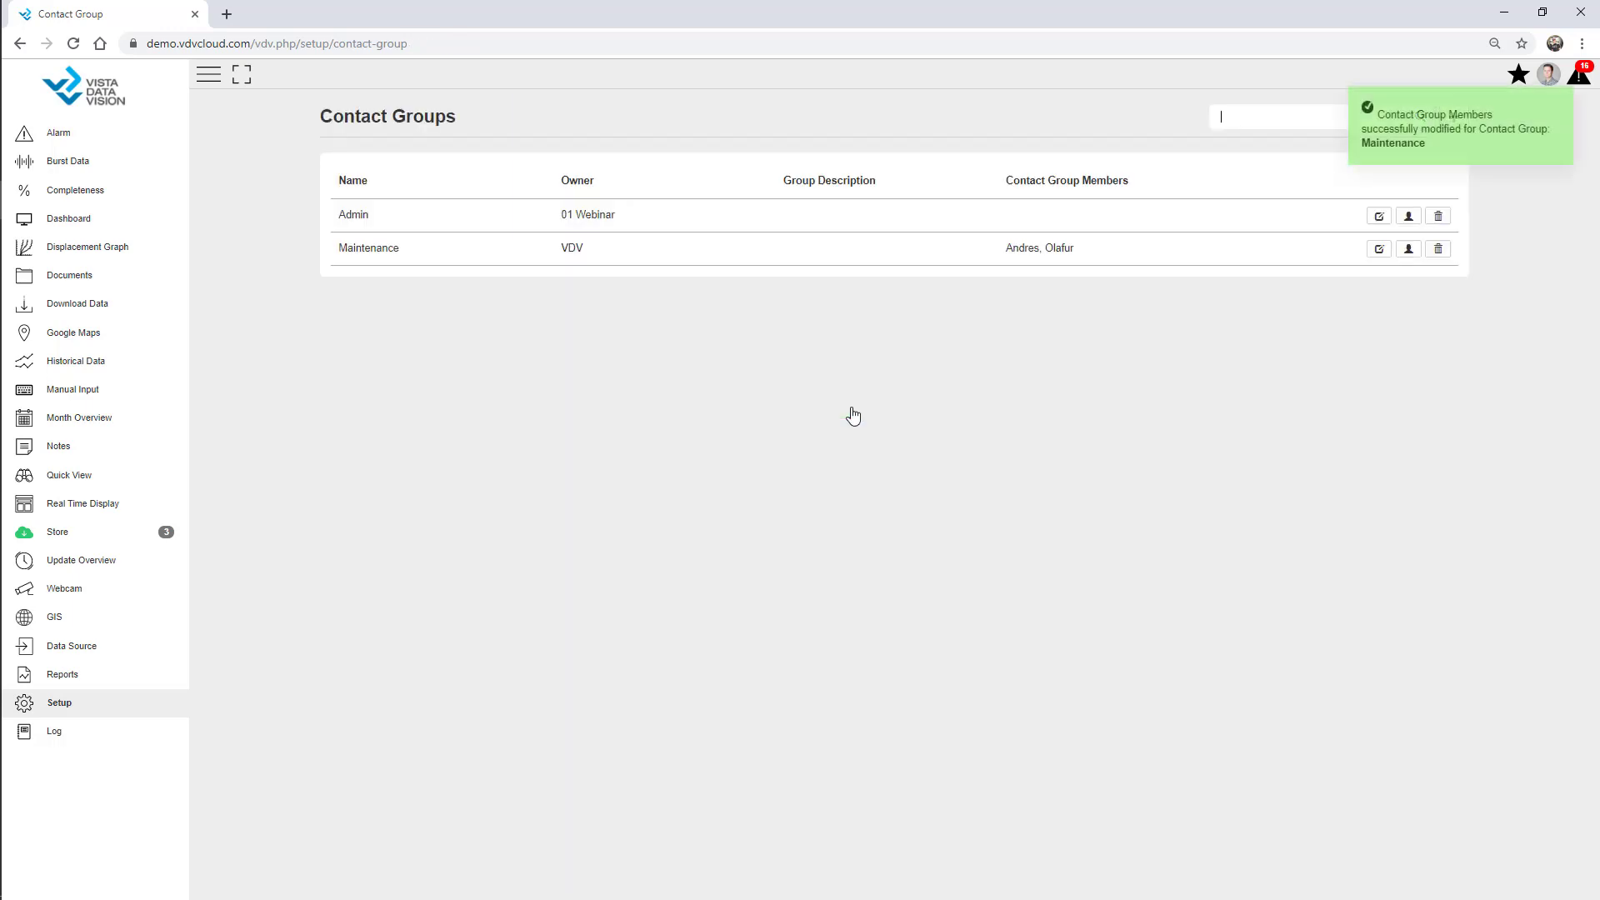
Add one contact to the Admin group, save, and dismiss the success messages.
click(1408, 217)
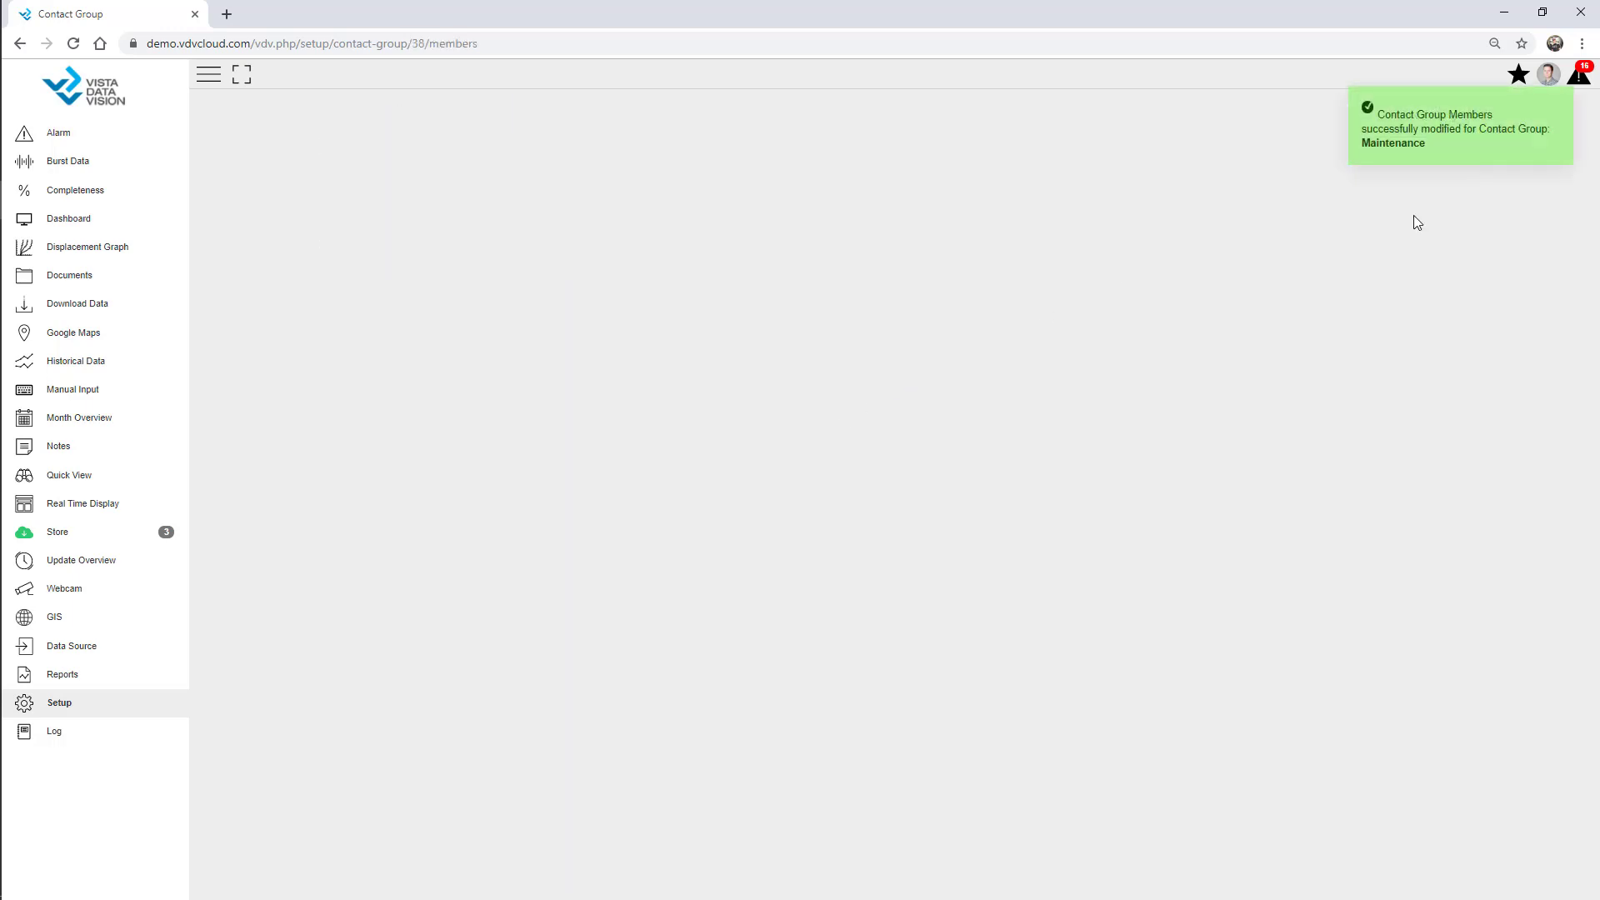
click(484, 143)
click(539, 154)
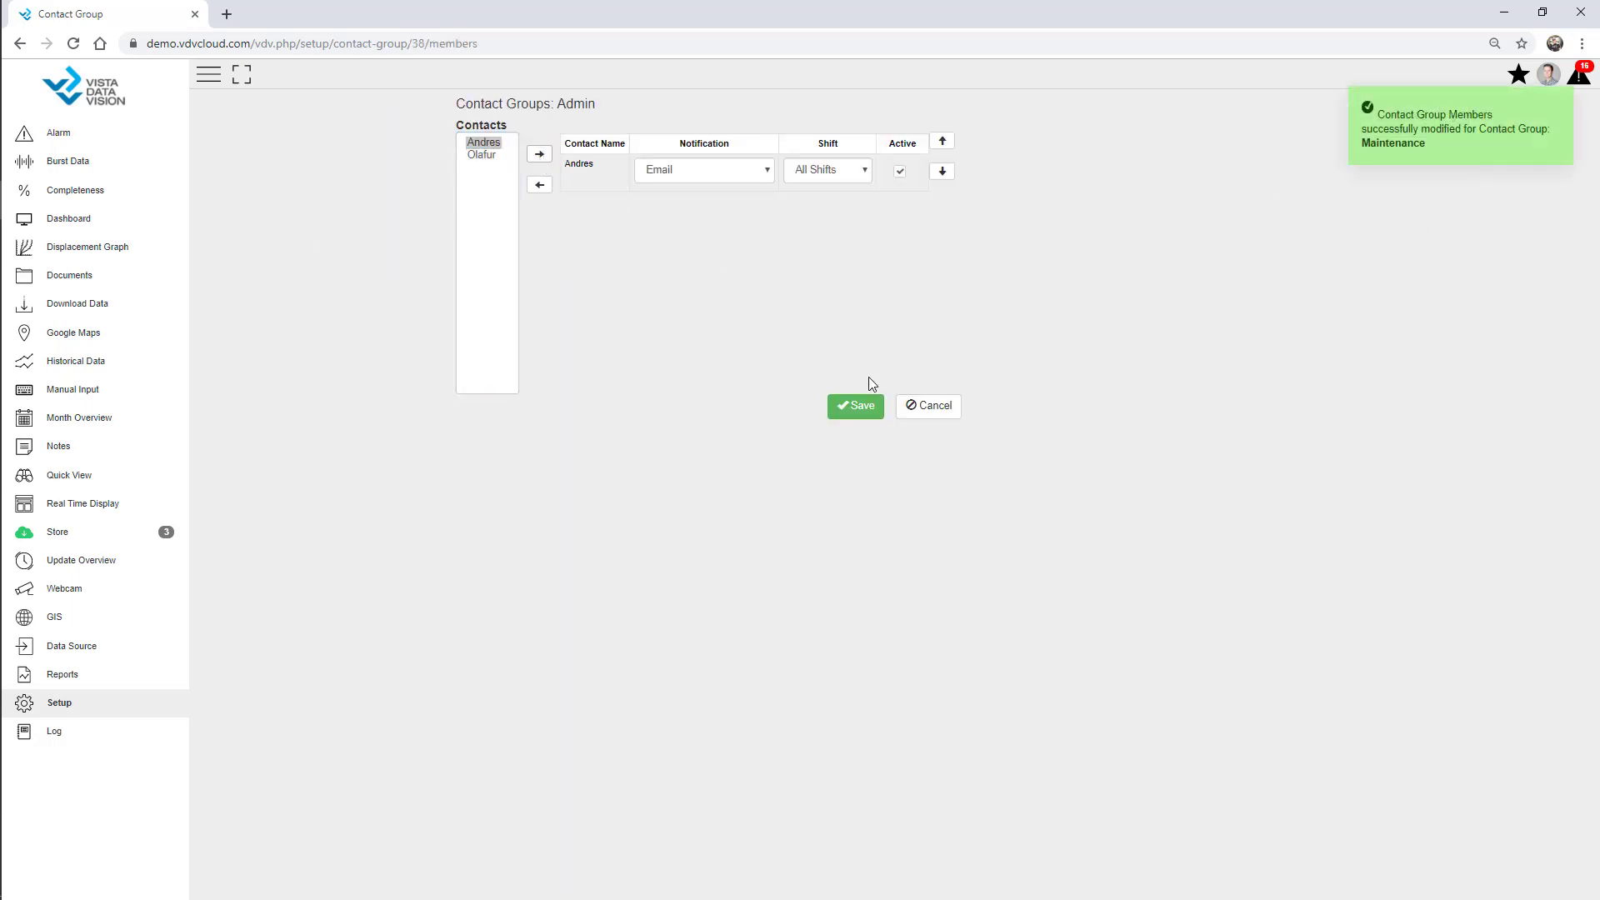
click(871, 408)
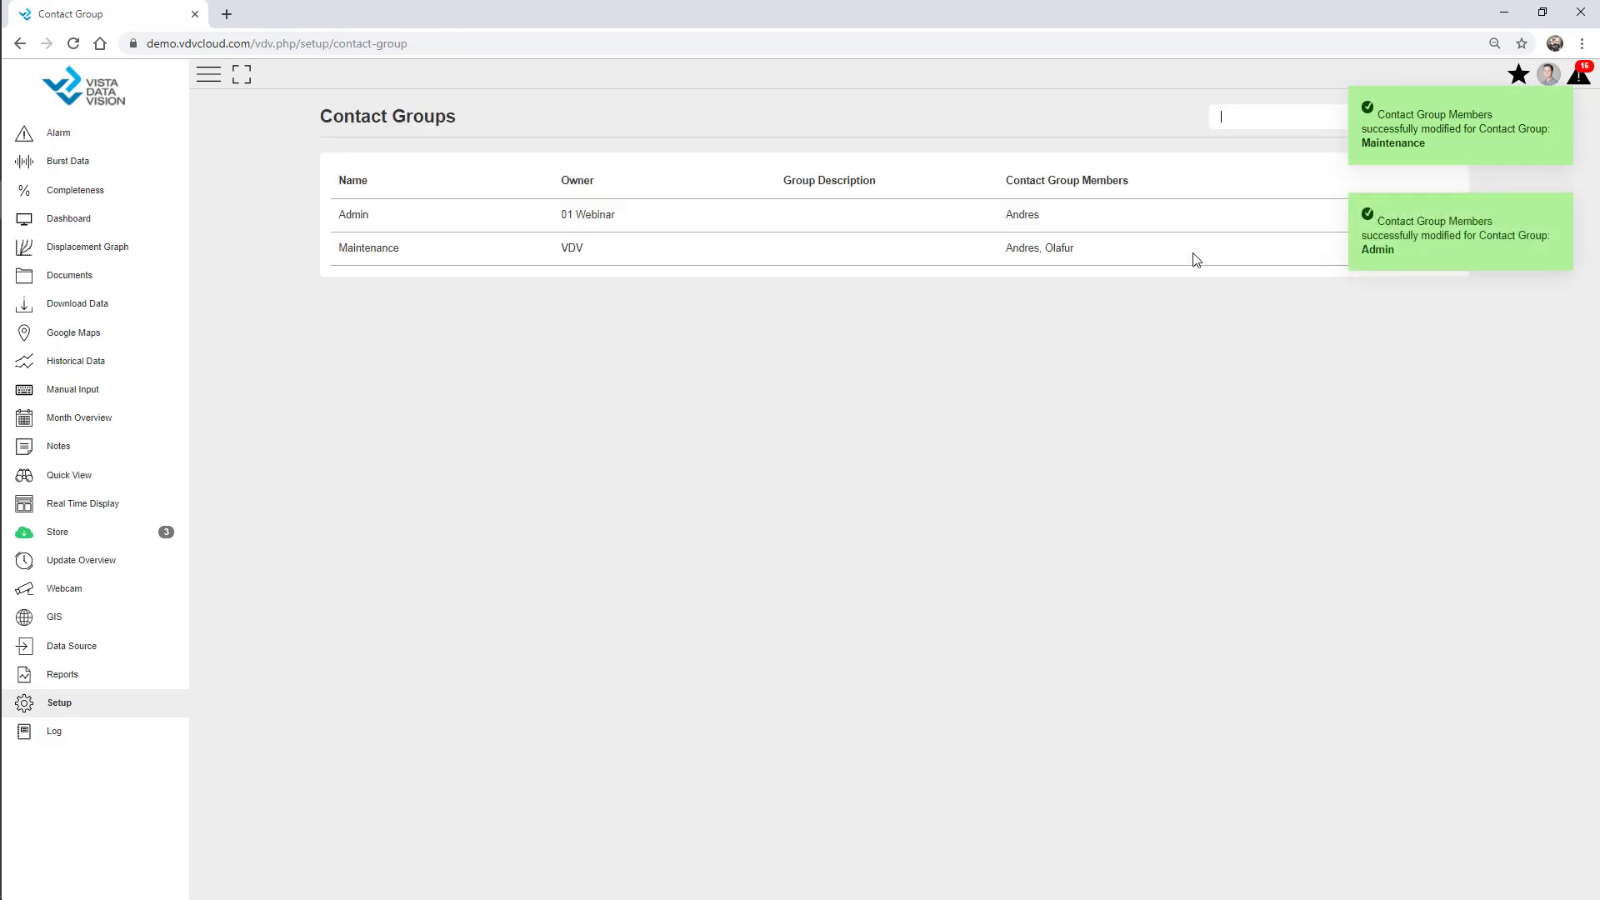
click(1559, 102)
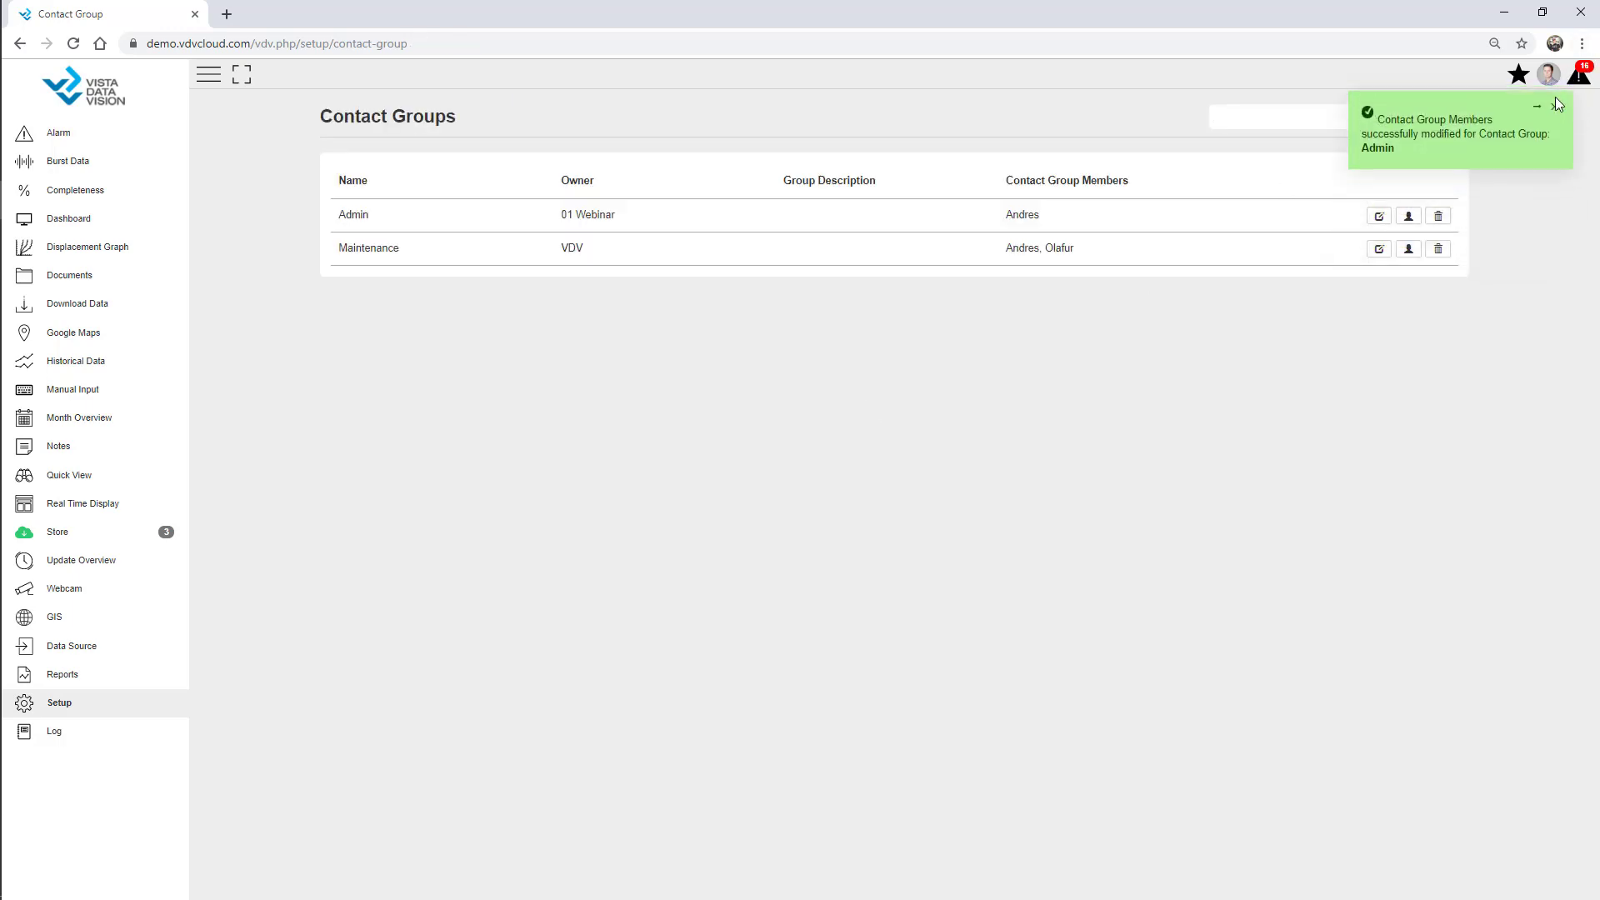
click(1556, 104)
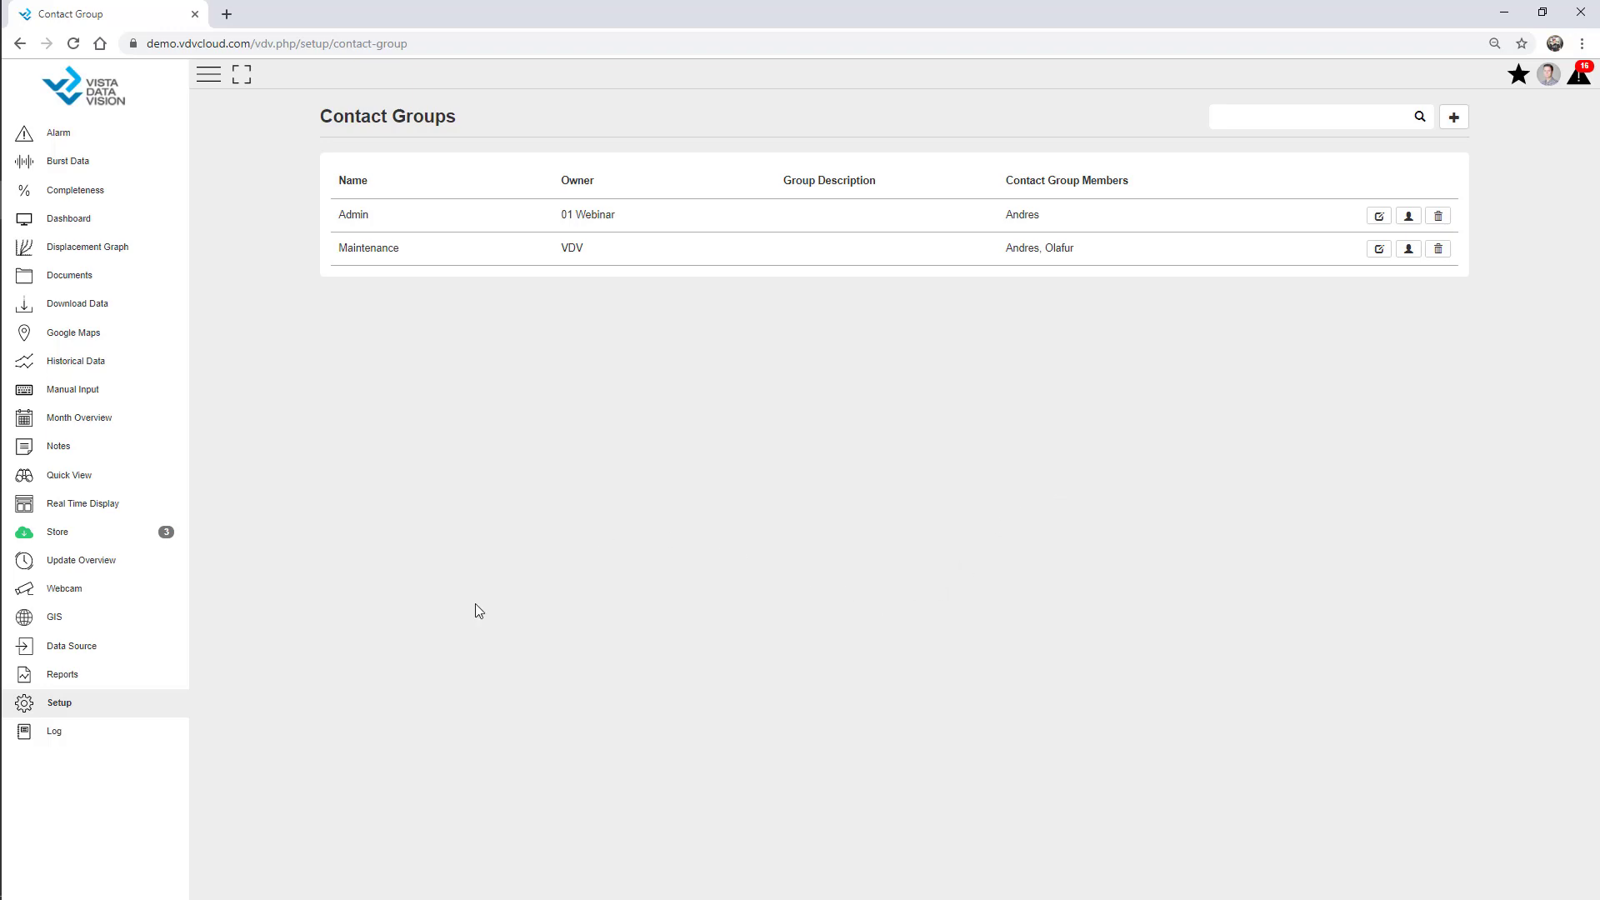
Filter setup pages by 'alarm', open Alarm setup, and edit the AWS - Webinar site's alarms.
click(90, 707)
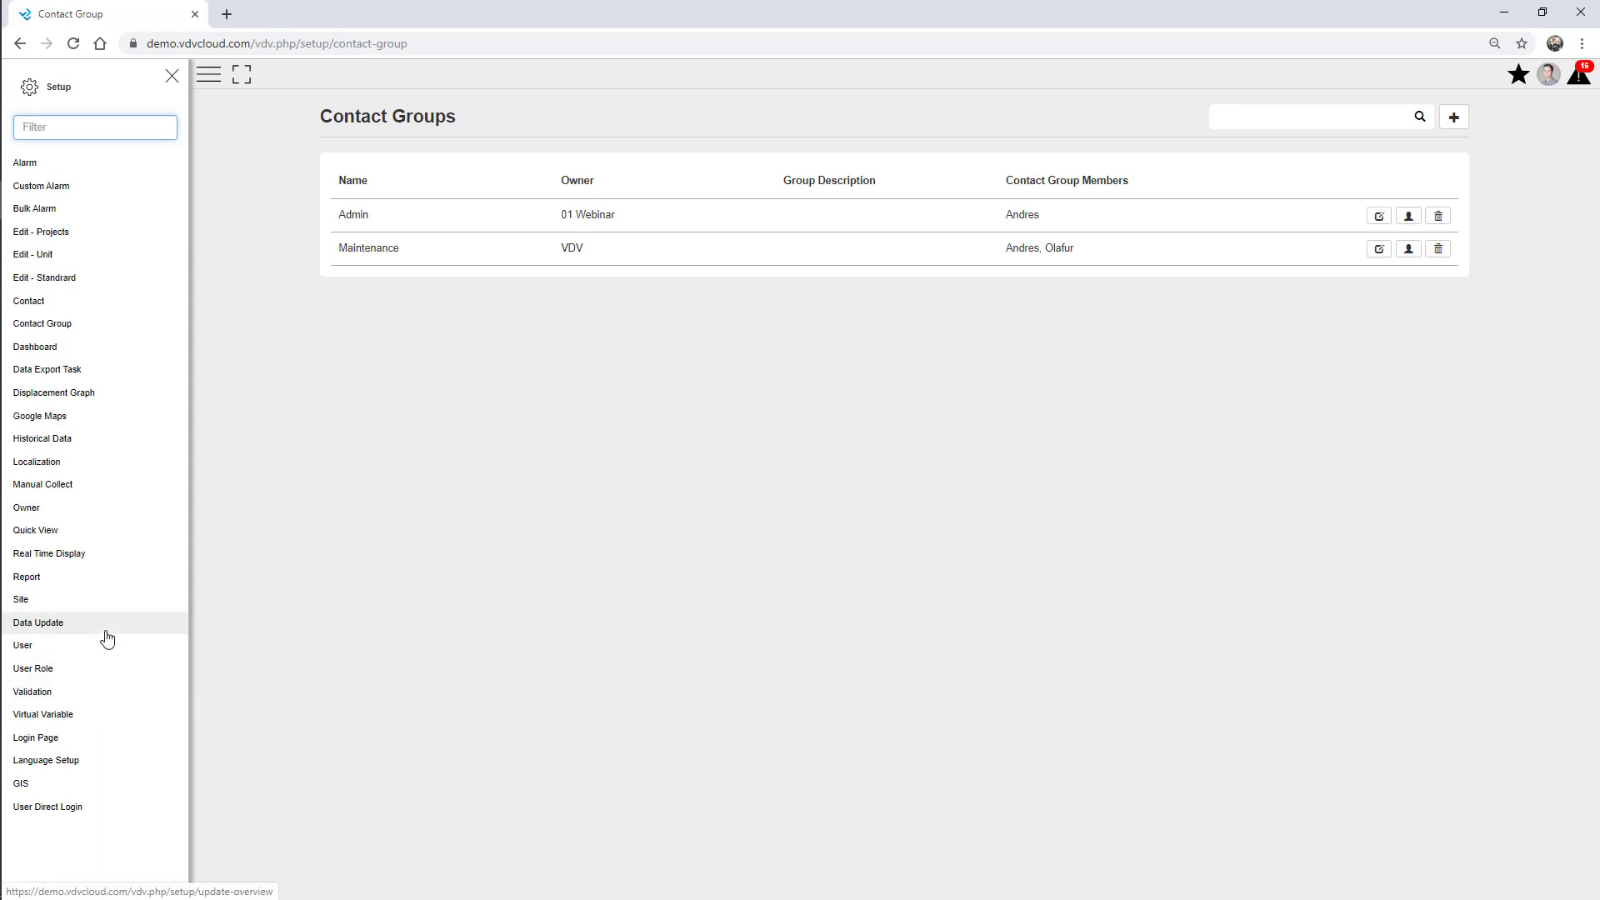
click(67, 119)
text(alarm)
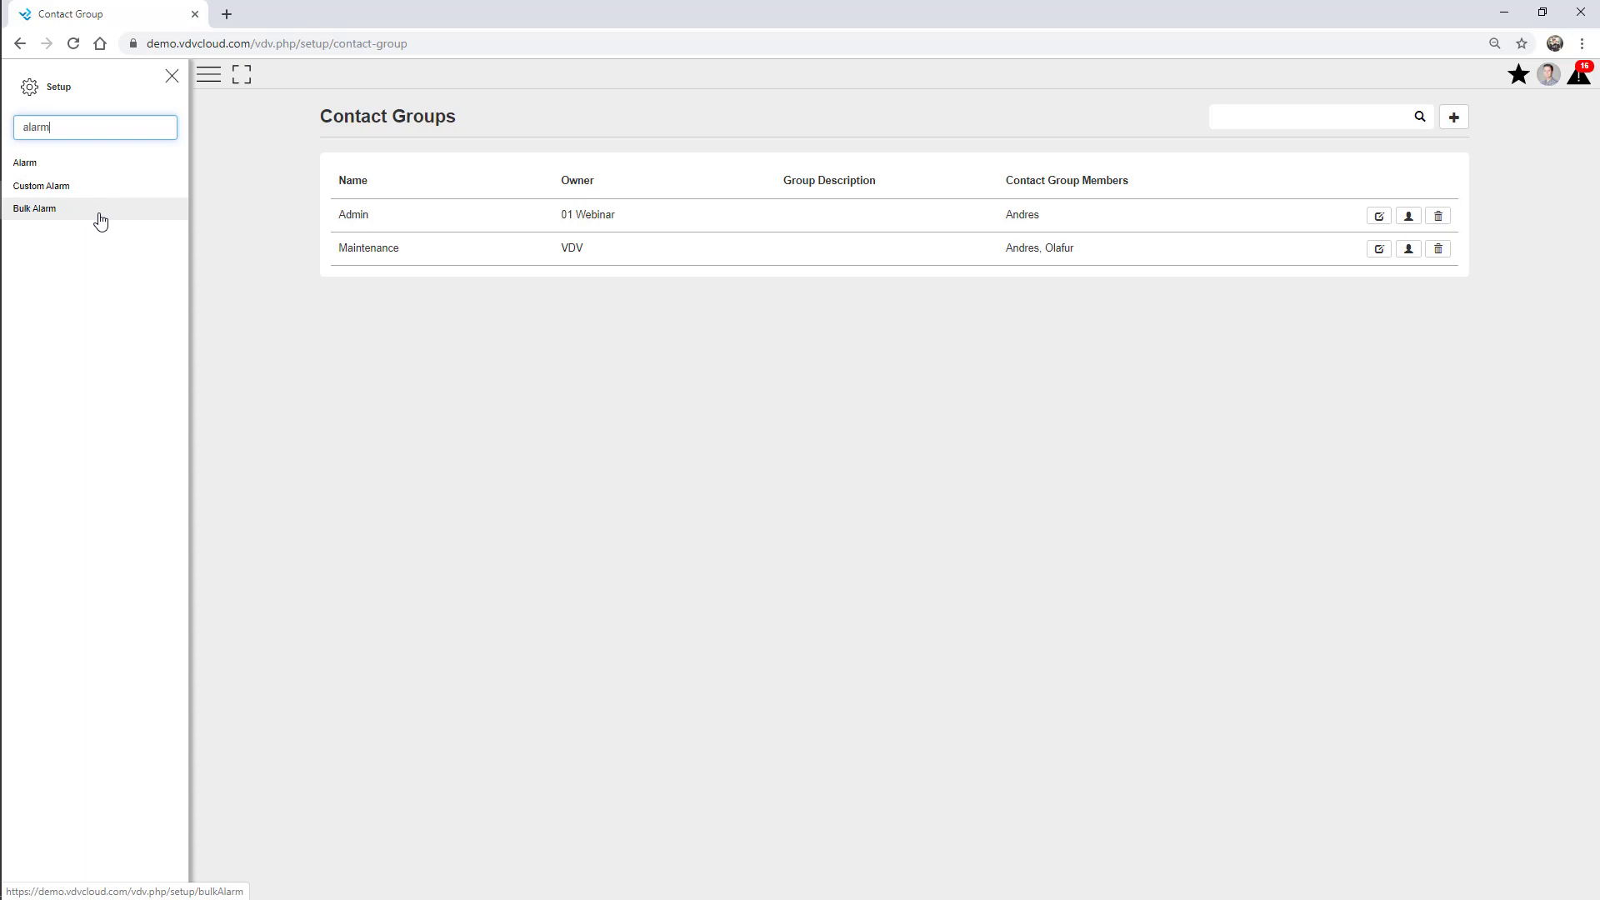
click(72, 167)
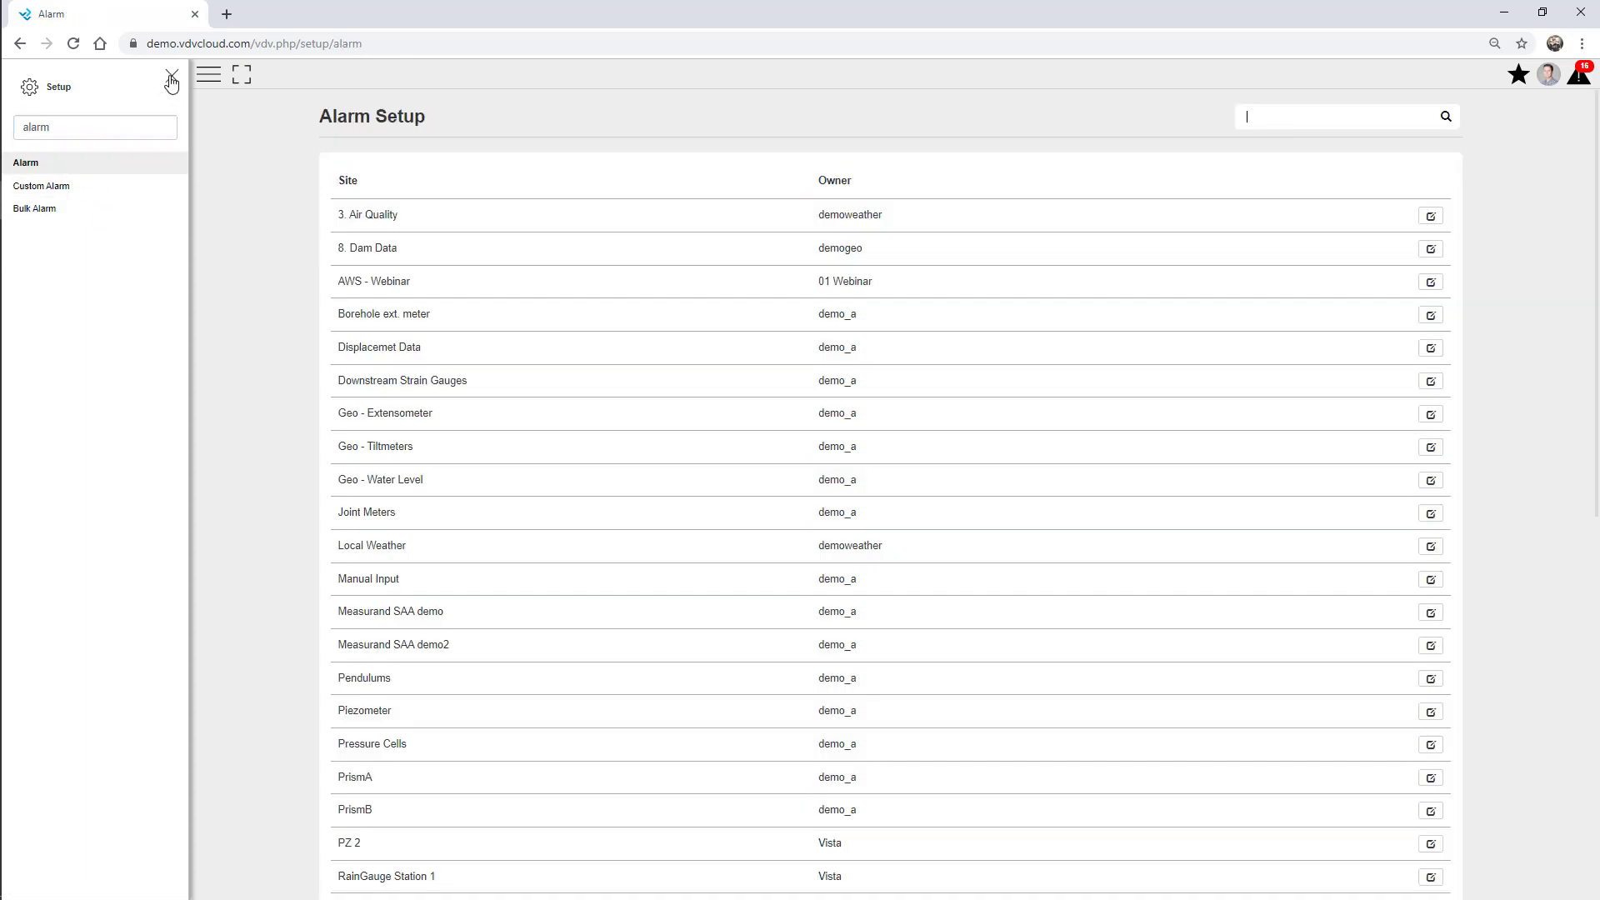
click(171, 81)
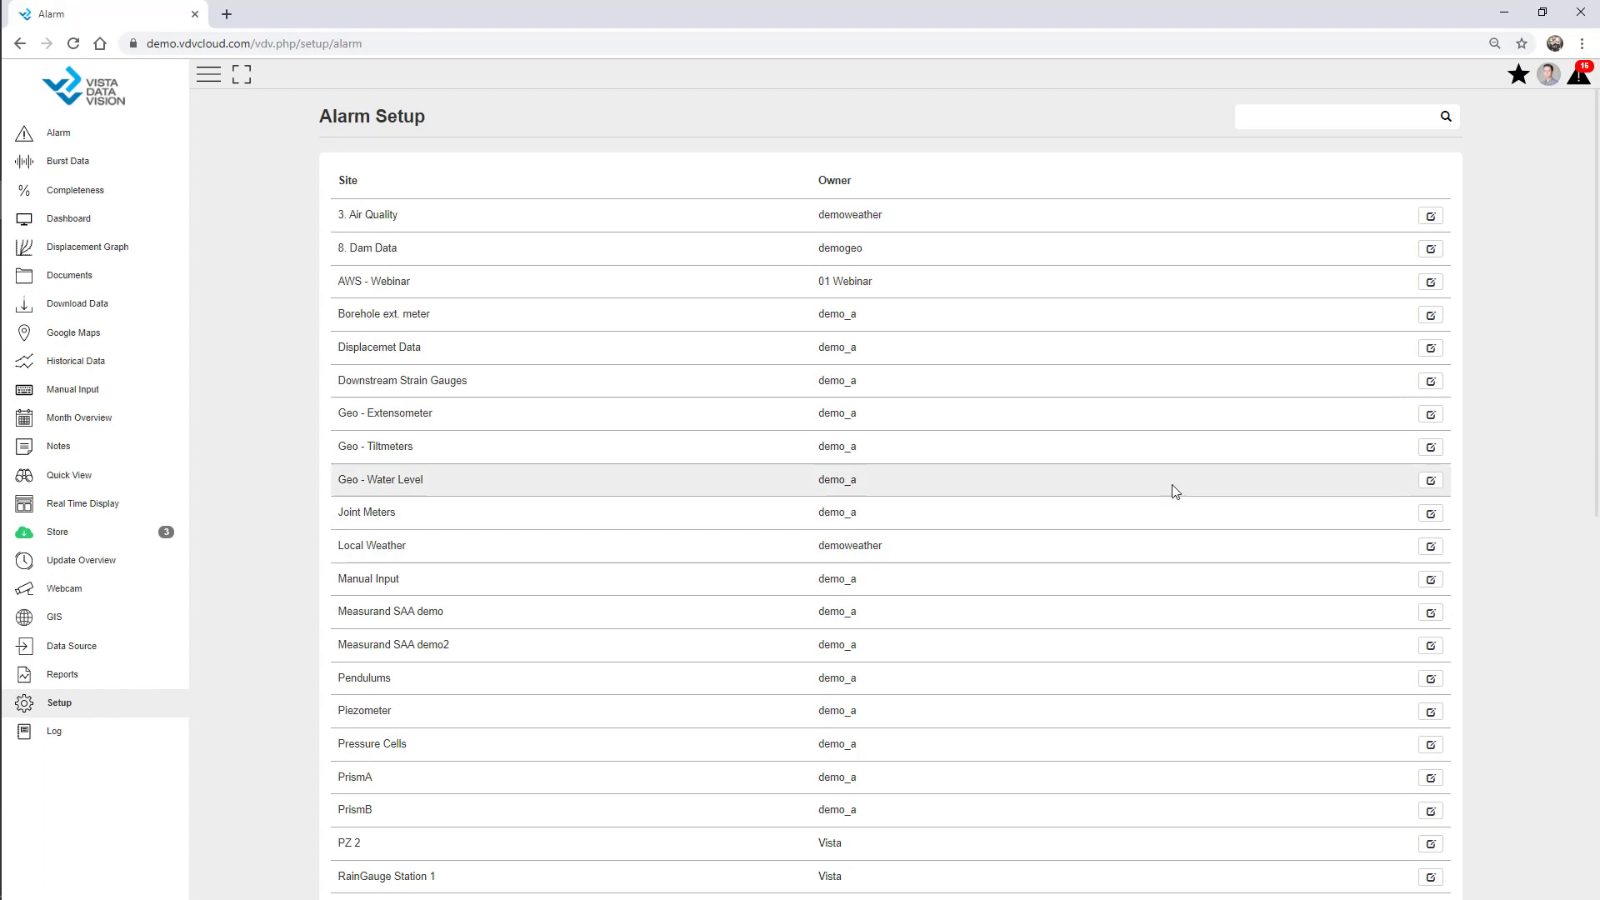
click(1430, 282)
click(209, 76)
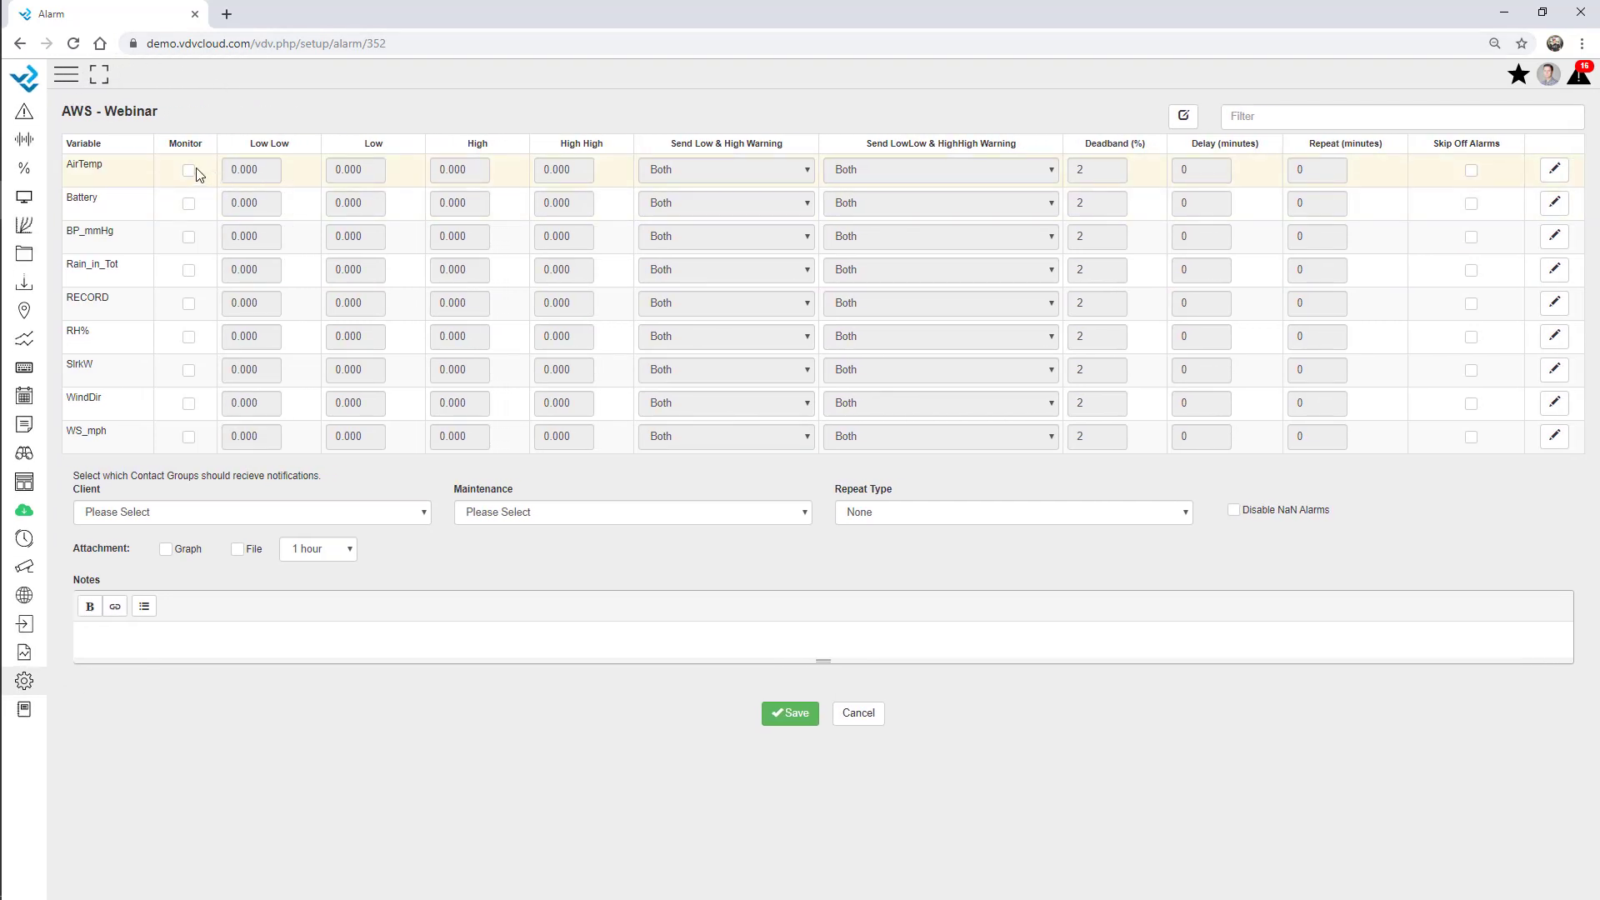
Turn on Battery alarm monitoring with Low Low 11 and Low 11.5.
click(188, 204)
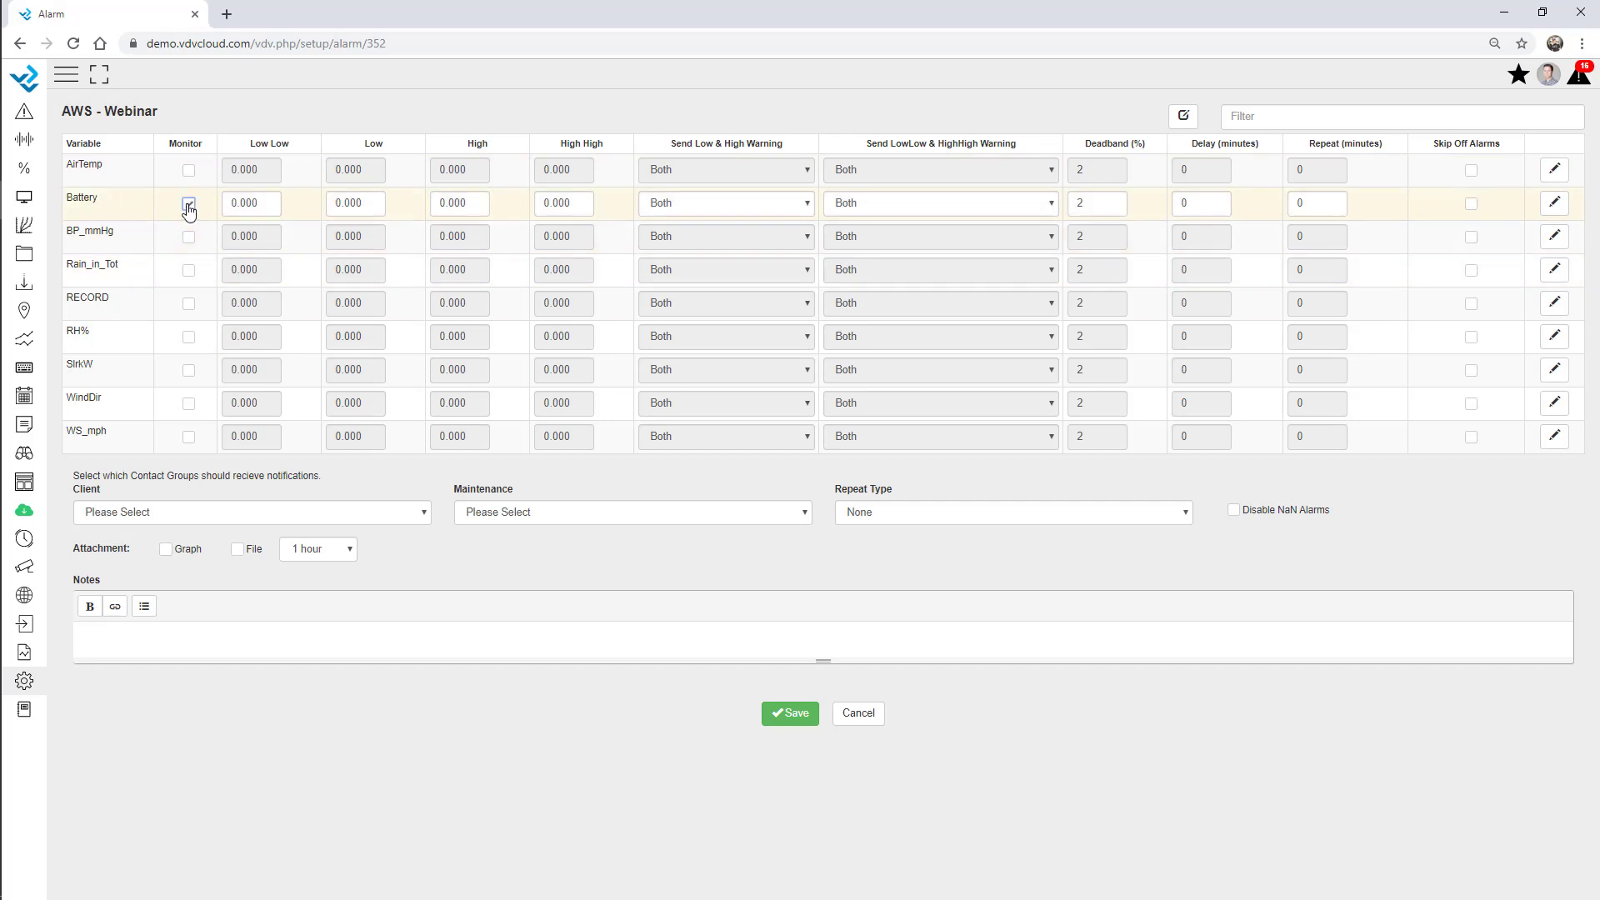
double_click(245, 205)
drag(262, 207, 163, 207)
text(11)
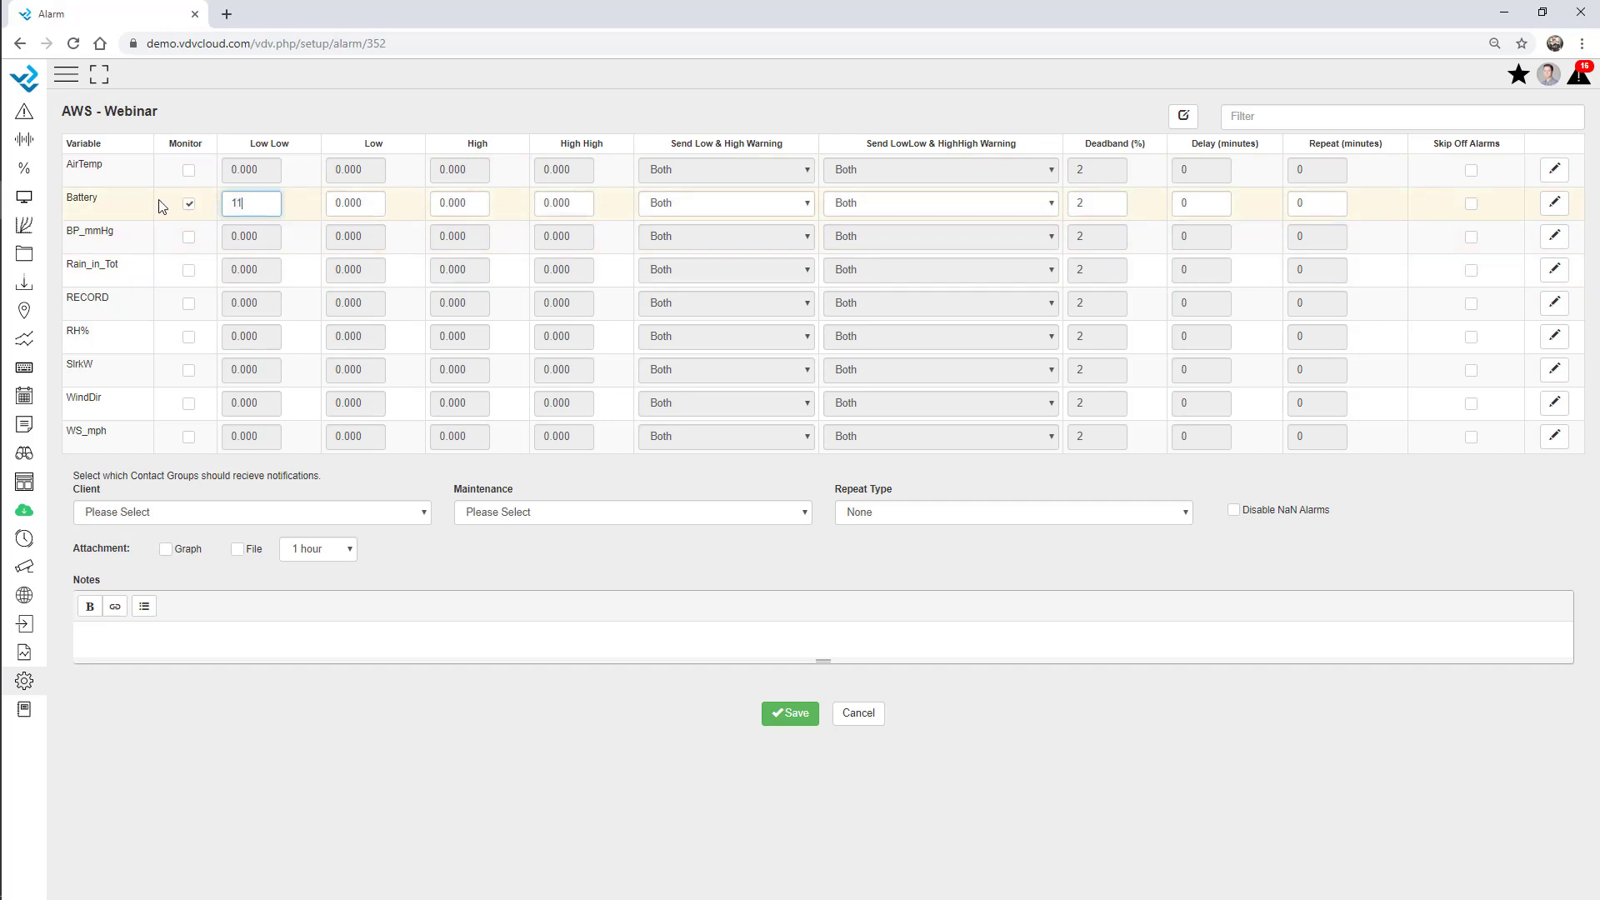
key(Tab)
text(115)
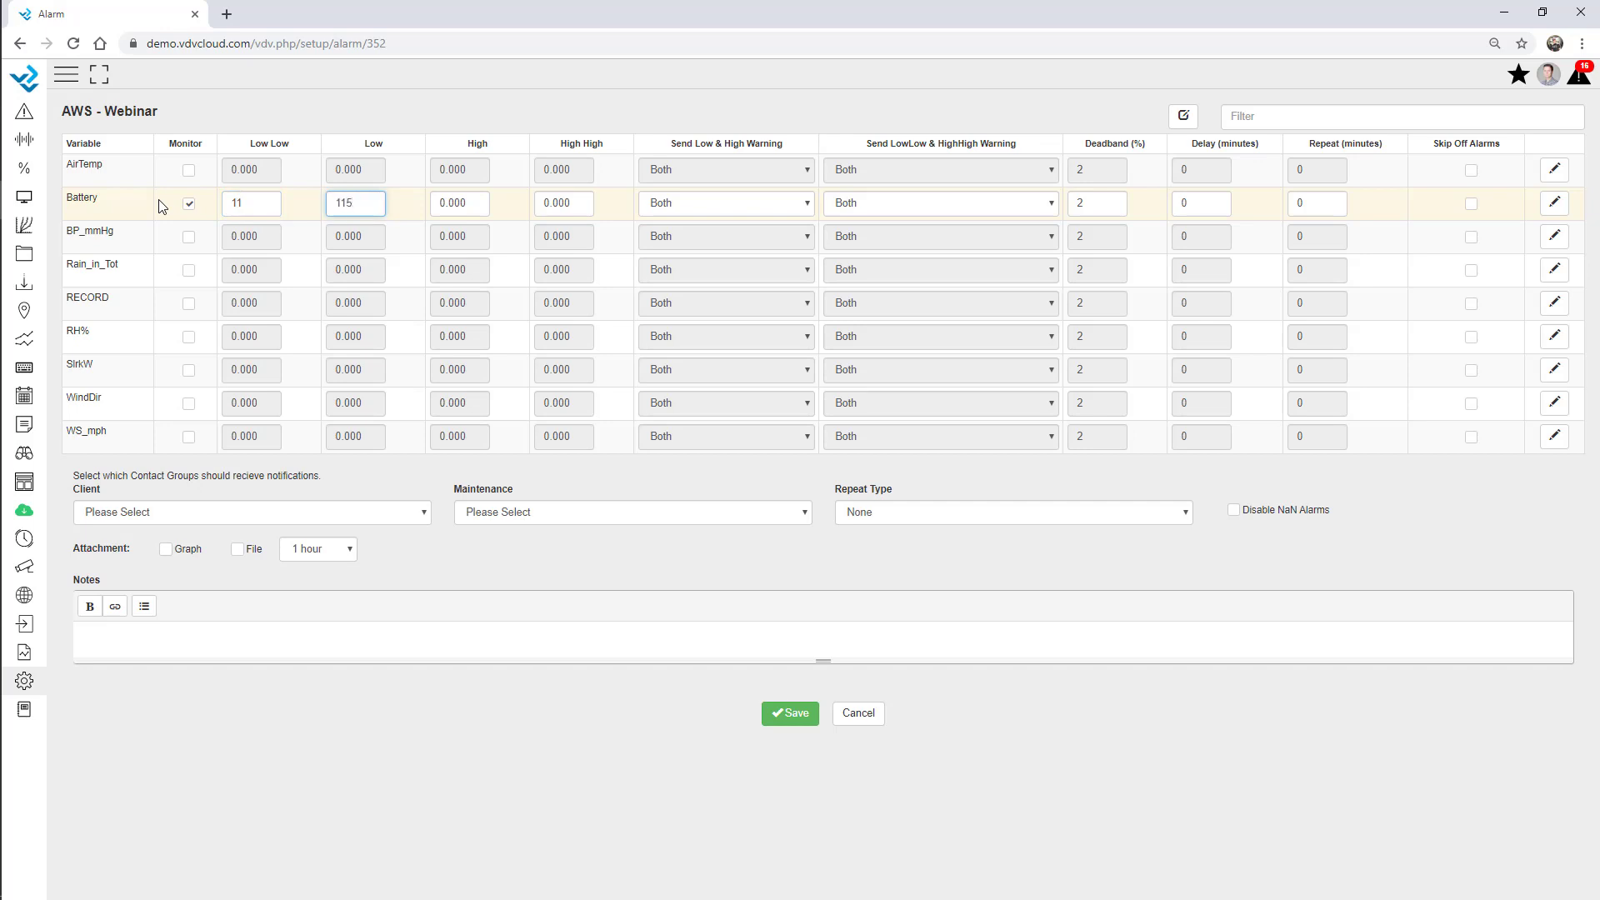
text(5)
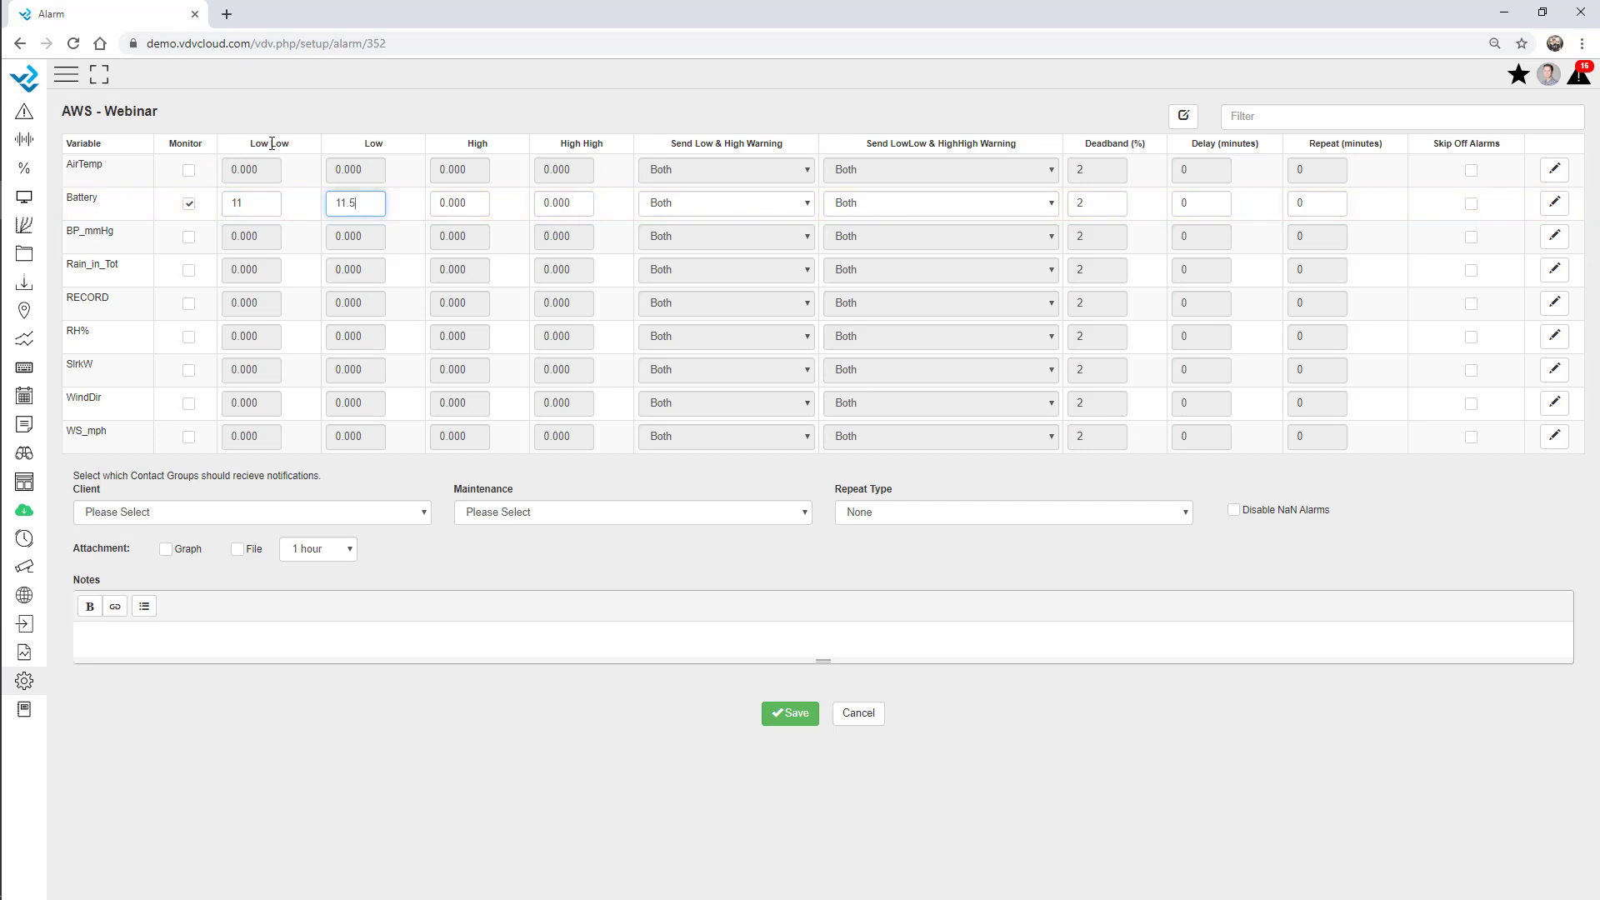
drag(290, 145, 252, 147)
double_click(373, 145)
Set the Battery alarm delay to 120 minutes and repeat interval to 15 minutes.
double_click(1184, 204)
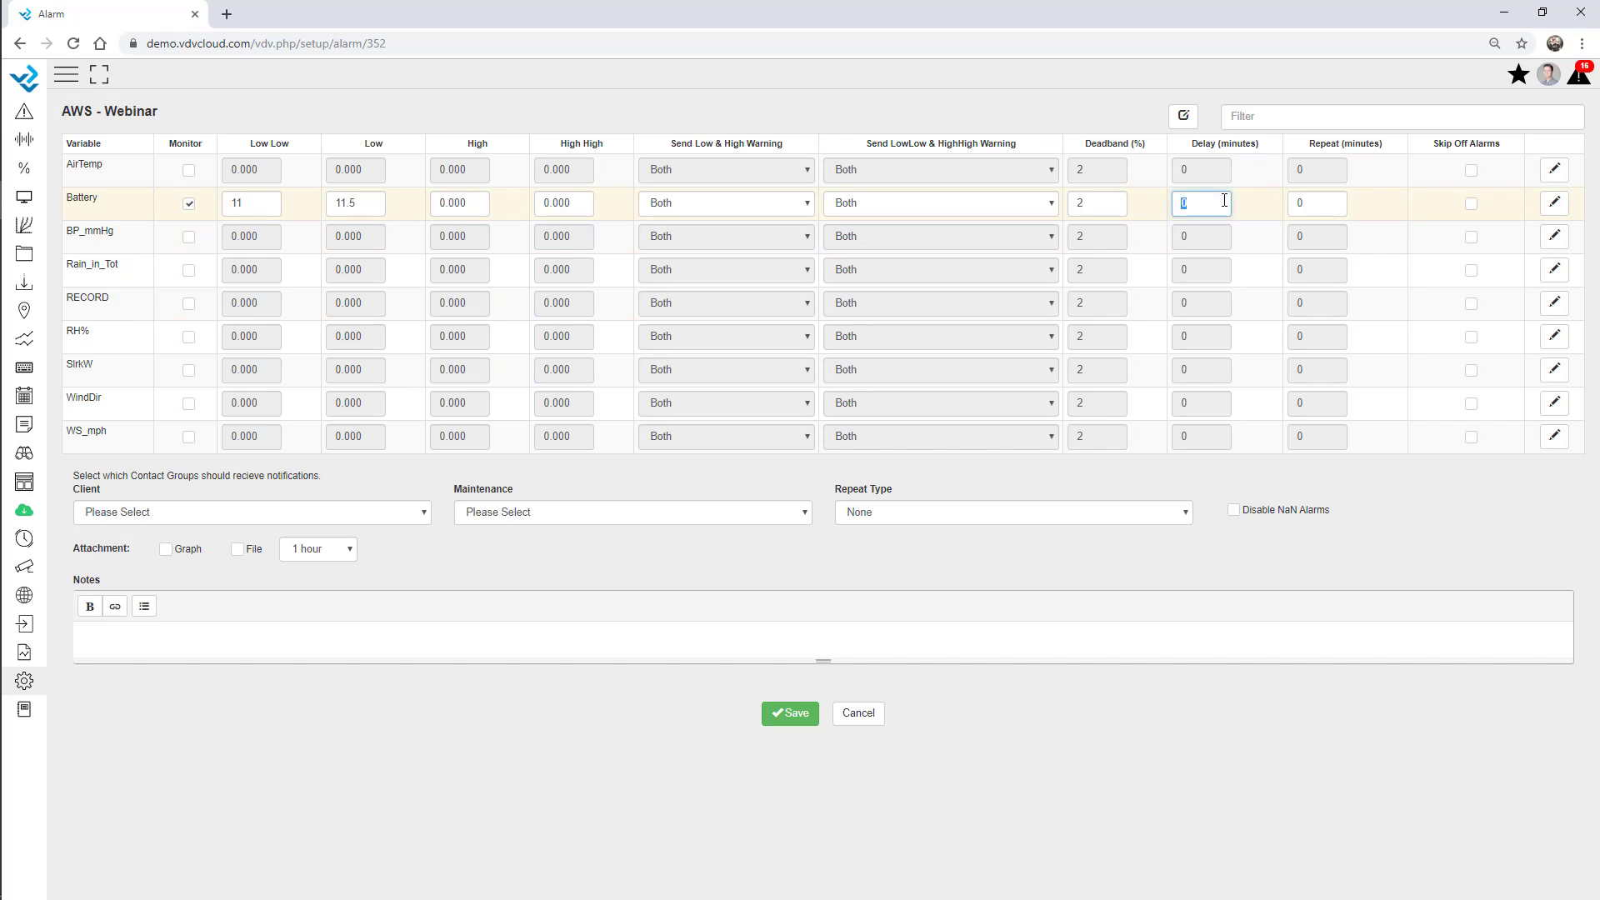
text(60)
key(BackSpace)
key(BackSpace)
text(120)
key(Tab)
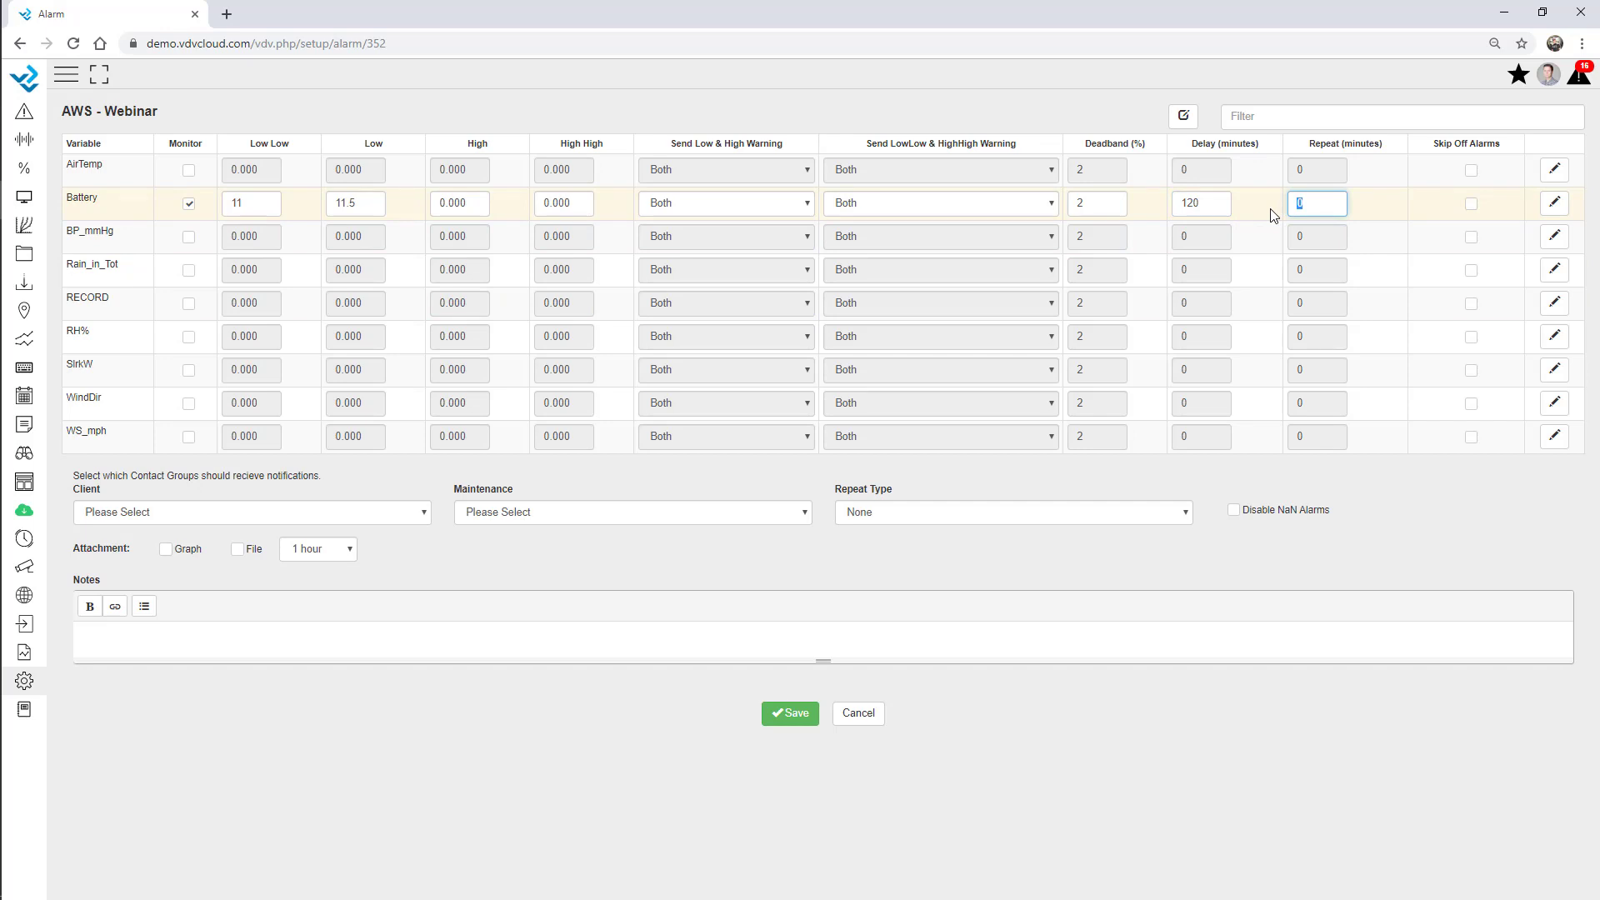
text(15)
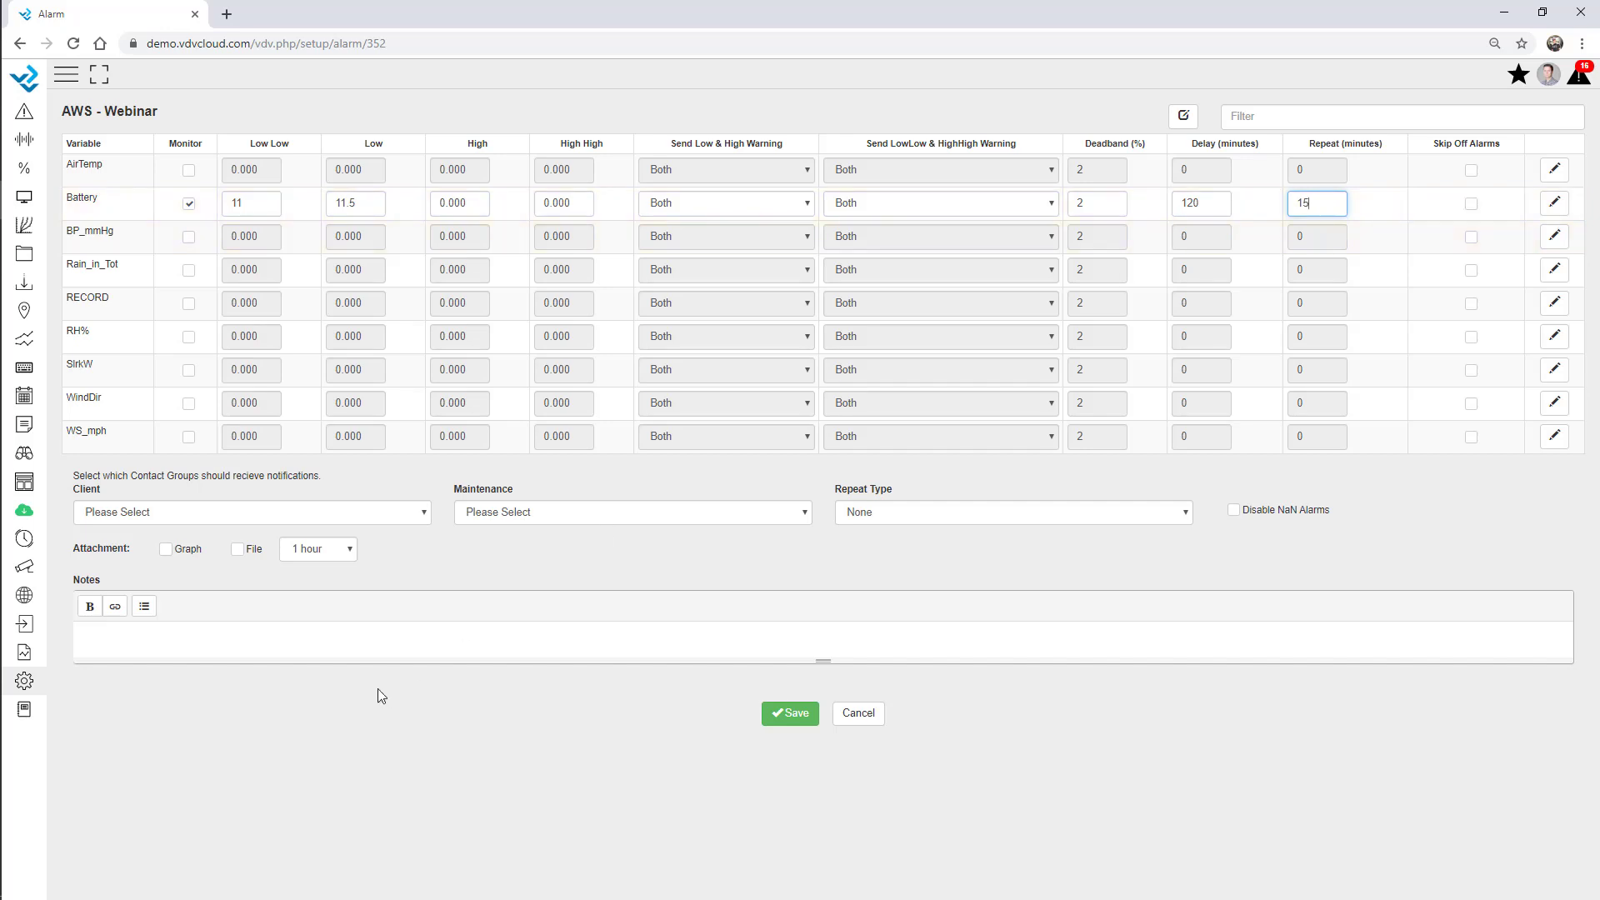
Set client group Admin, maintenance group Maintenance, and Battery Low & High warnings to Maintenance.
click(142, 515)
click(167, 593)
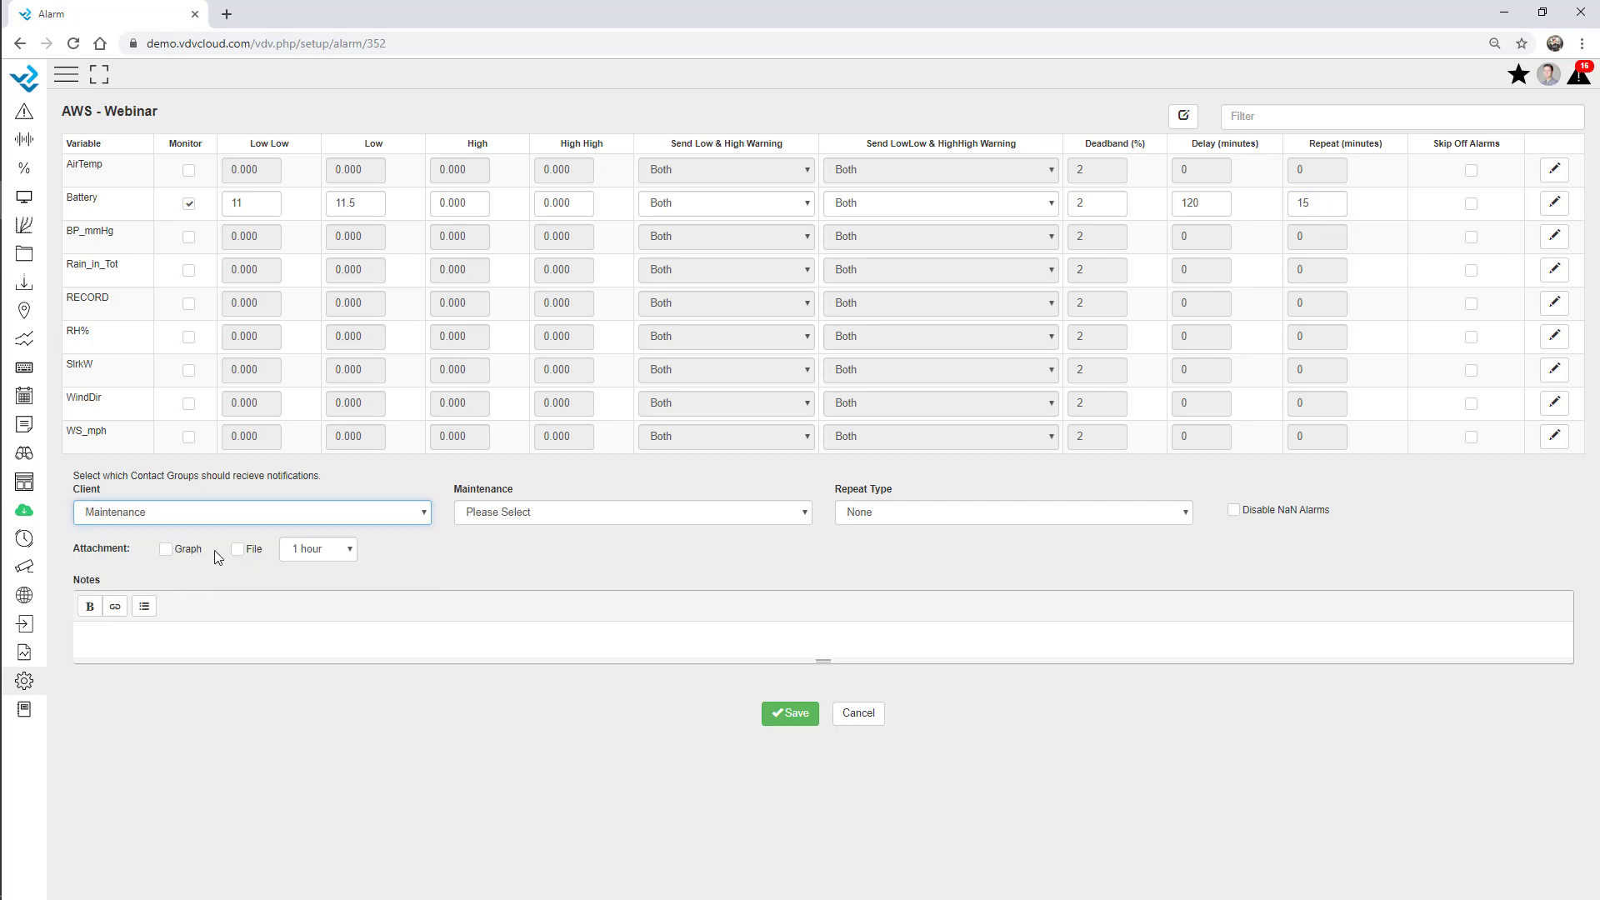
click(517, 514)
click(513, 590)
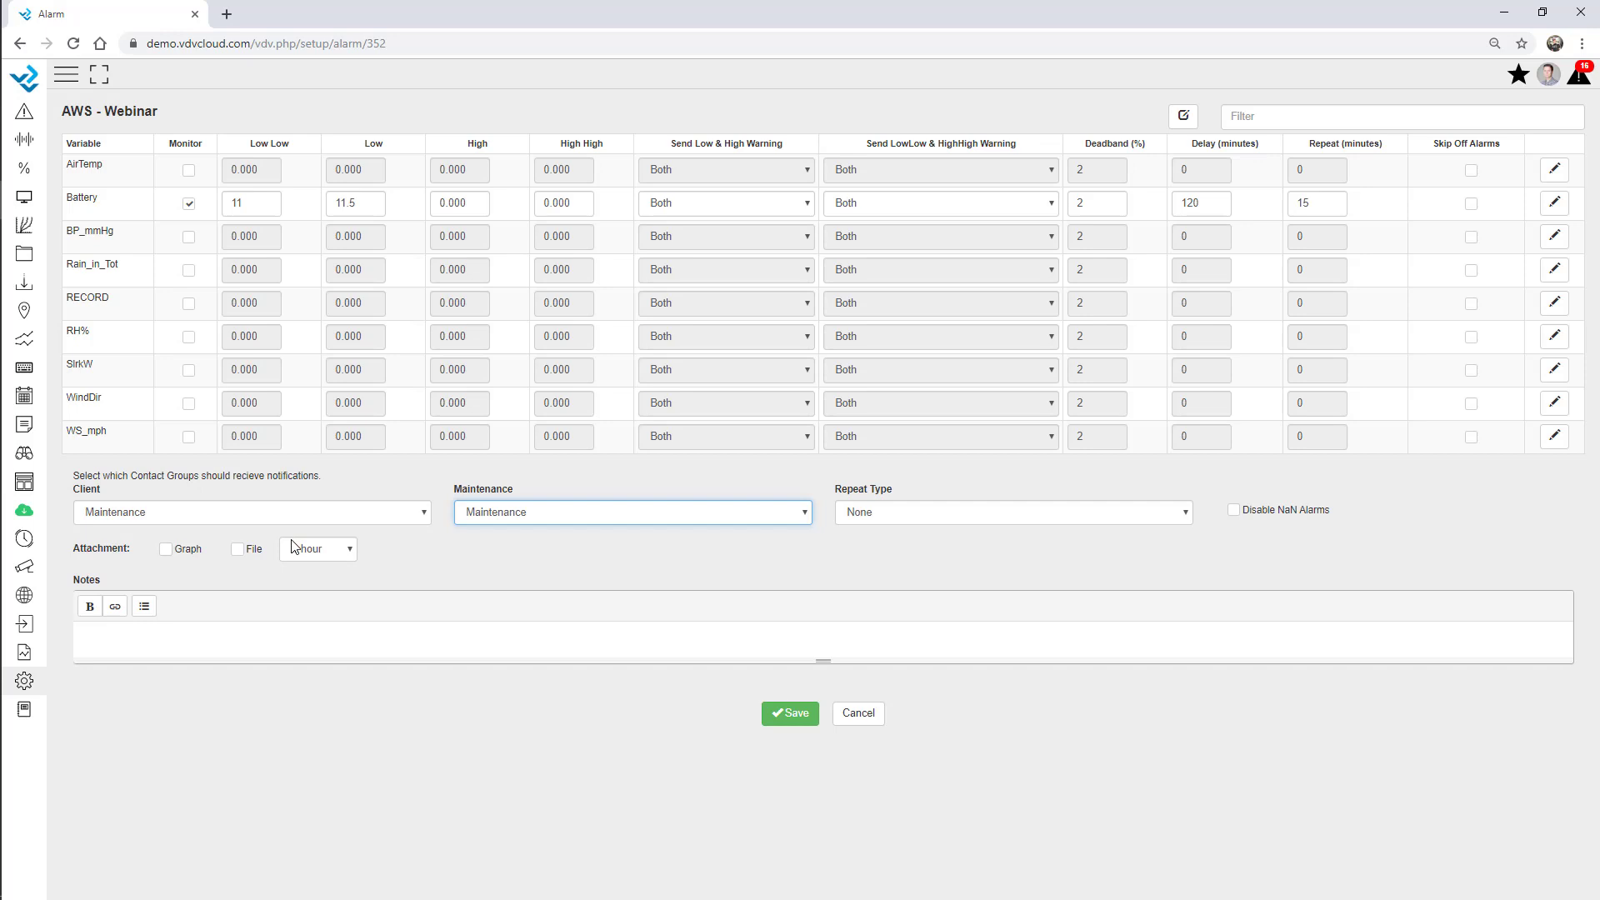
click(711, 208)
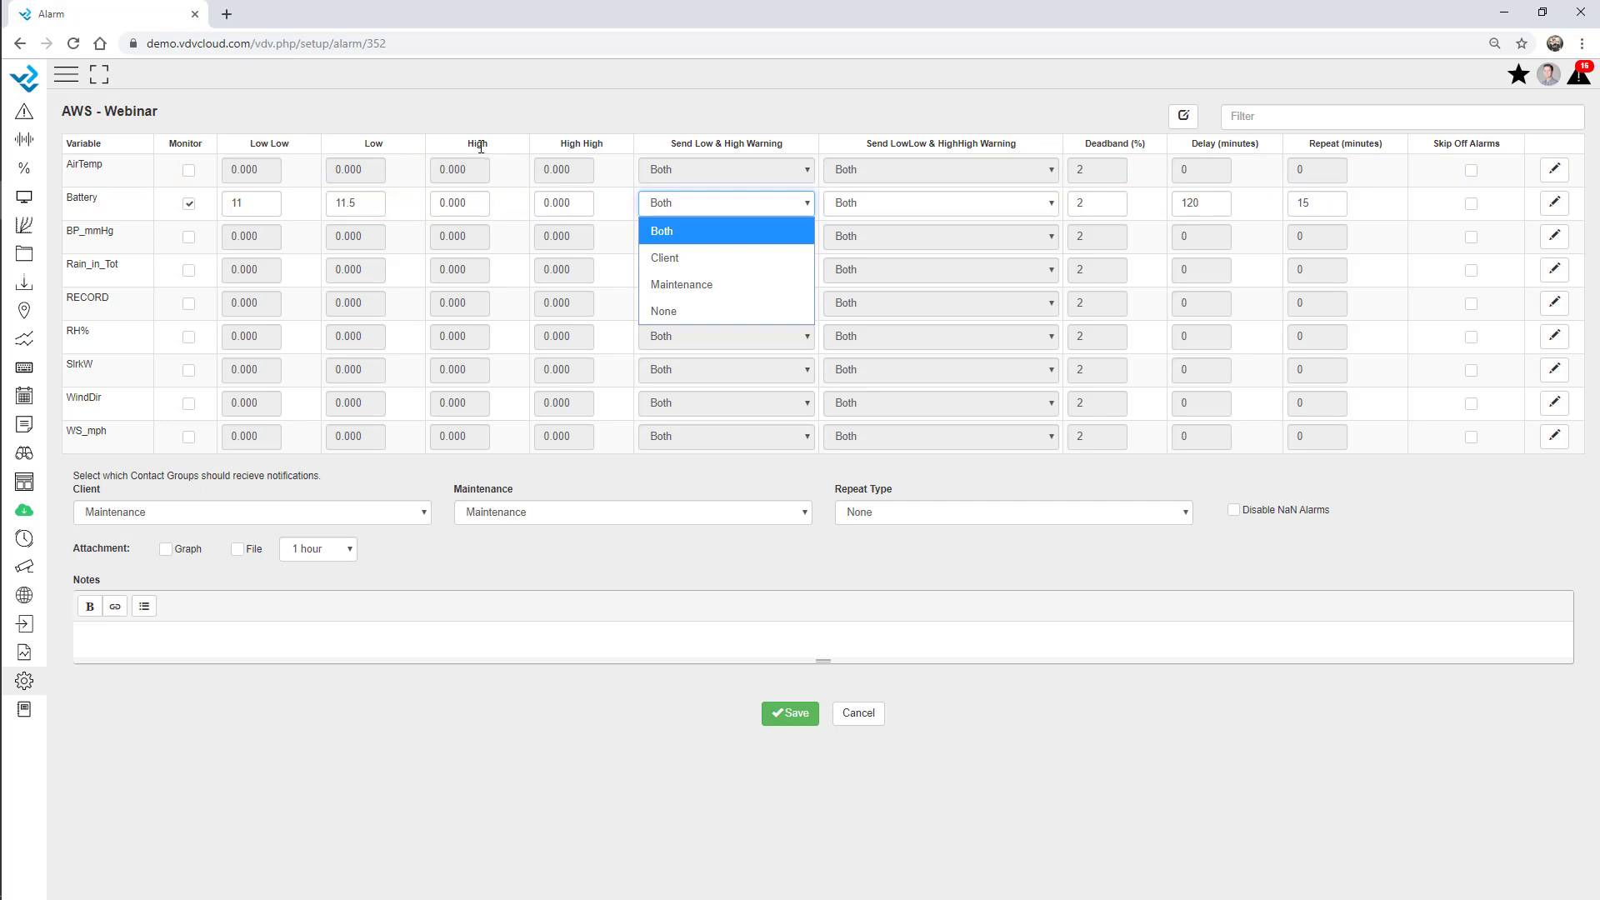
click(702, 283)
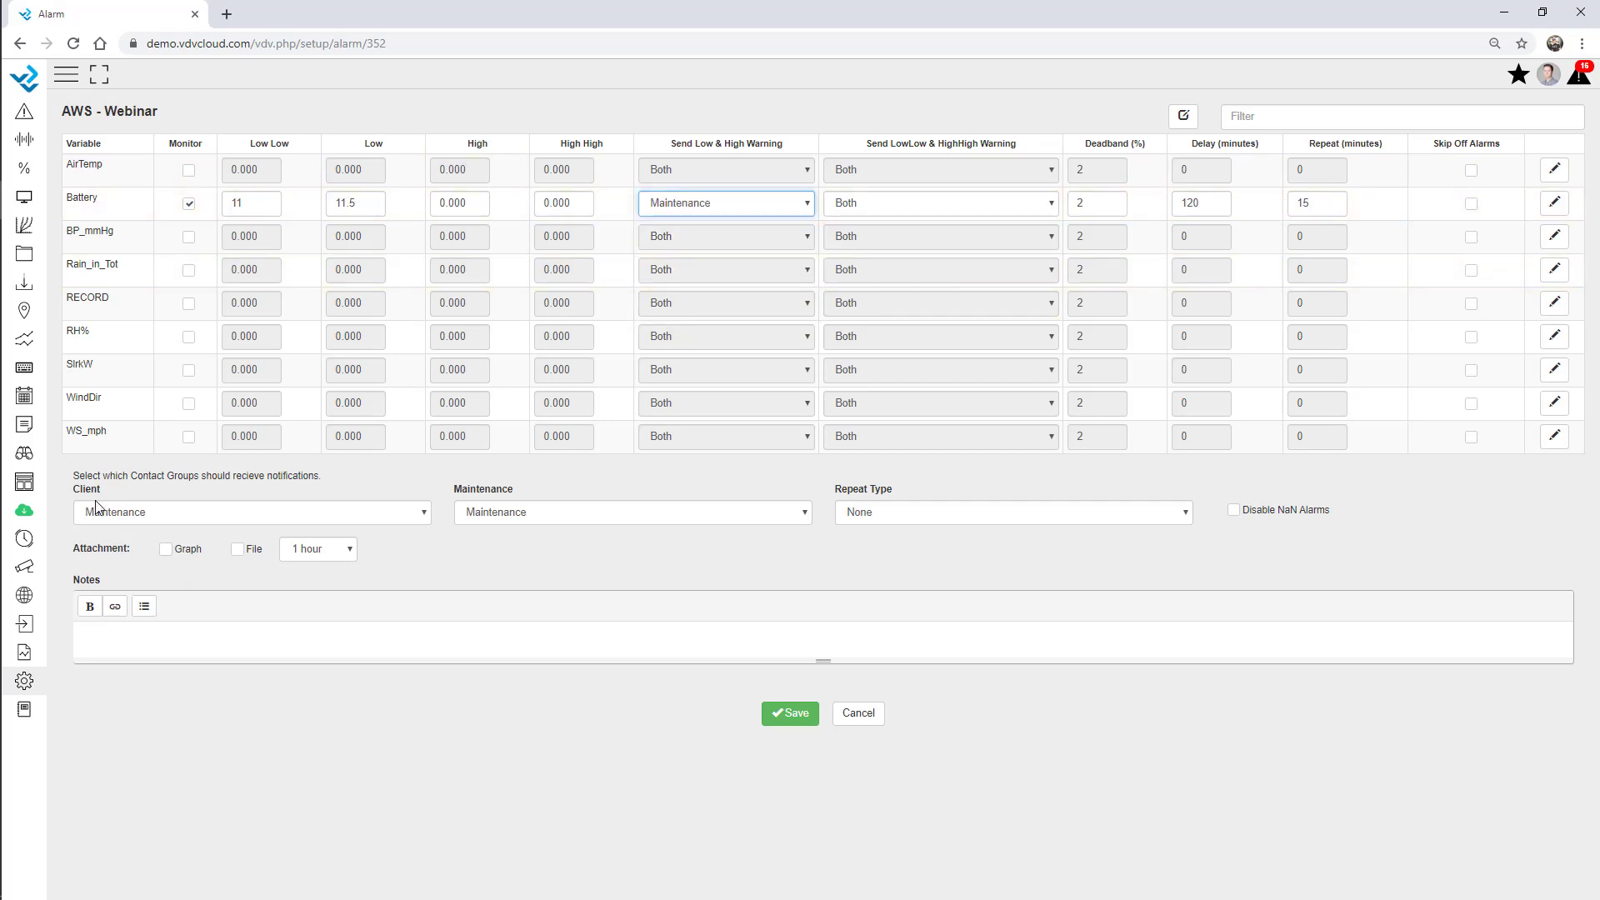
click(332, 520)
click(250, 552)
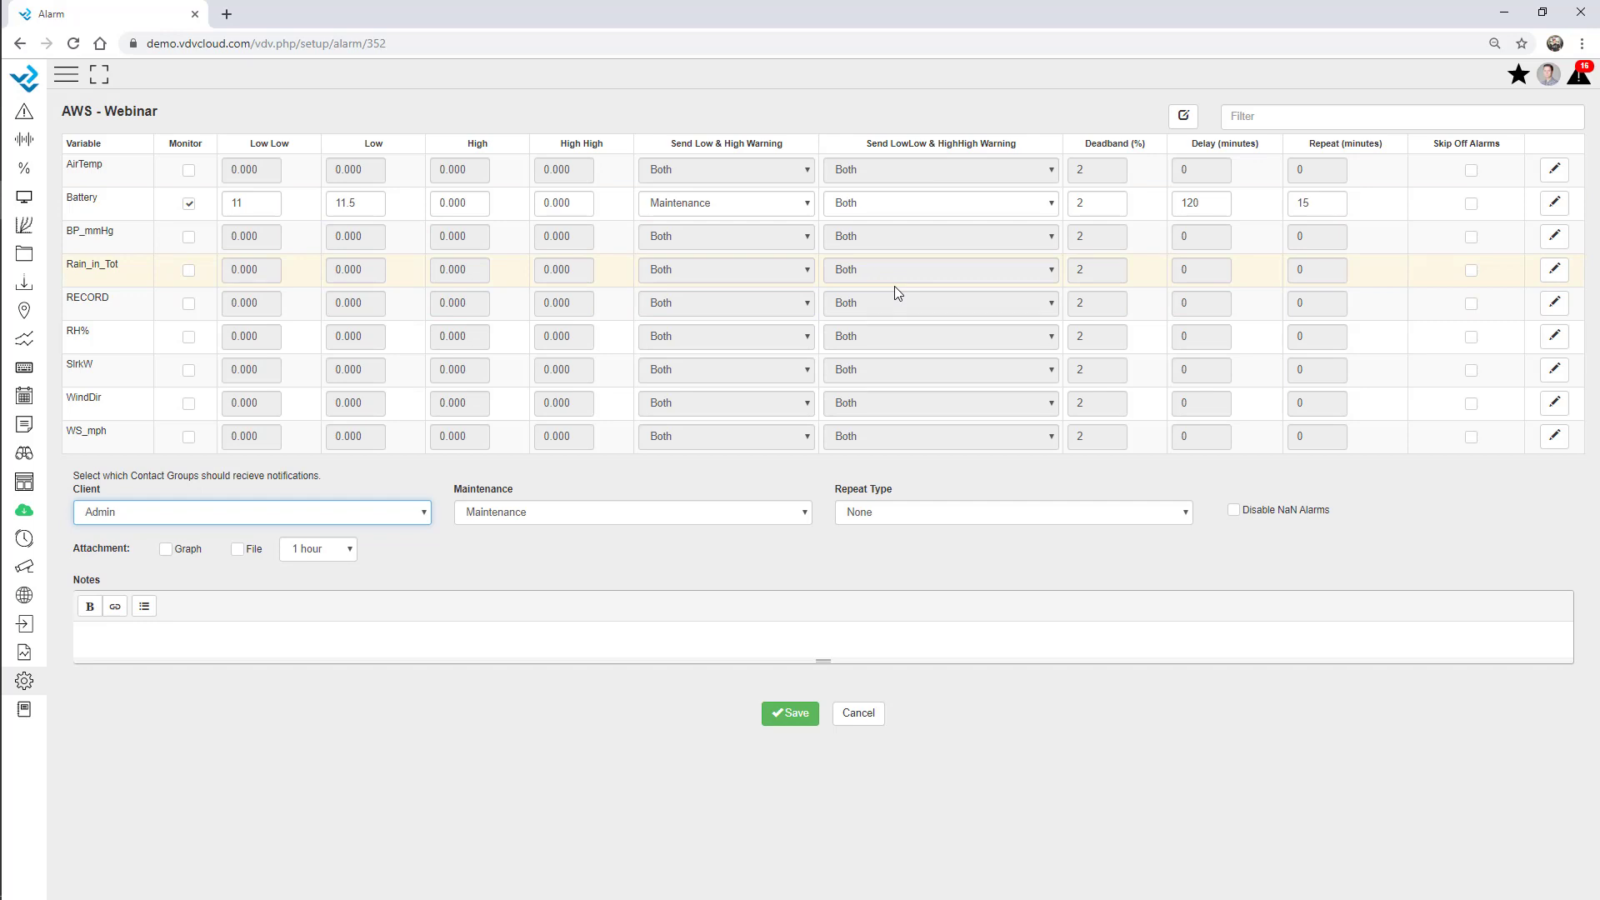
Enter a Battery Low Low custom message telling a named colleague to go on site and change the battery.
click(1557, 205)
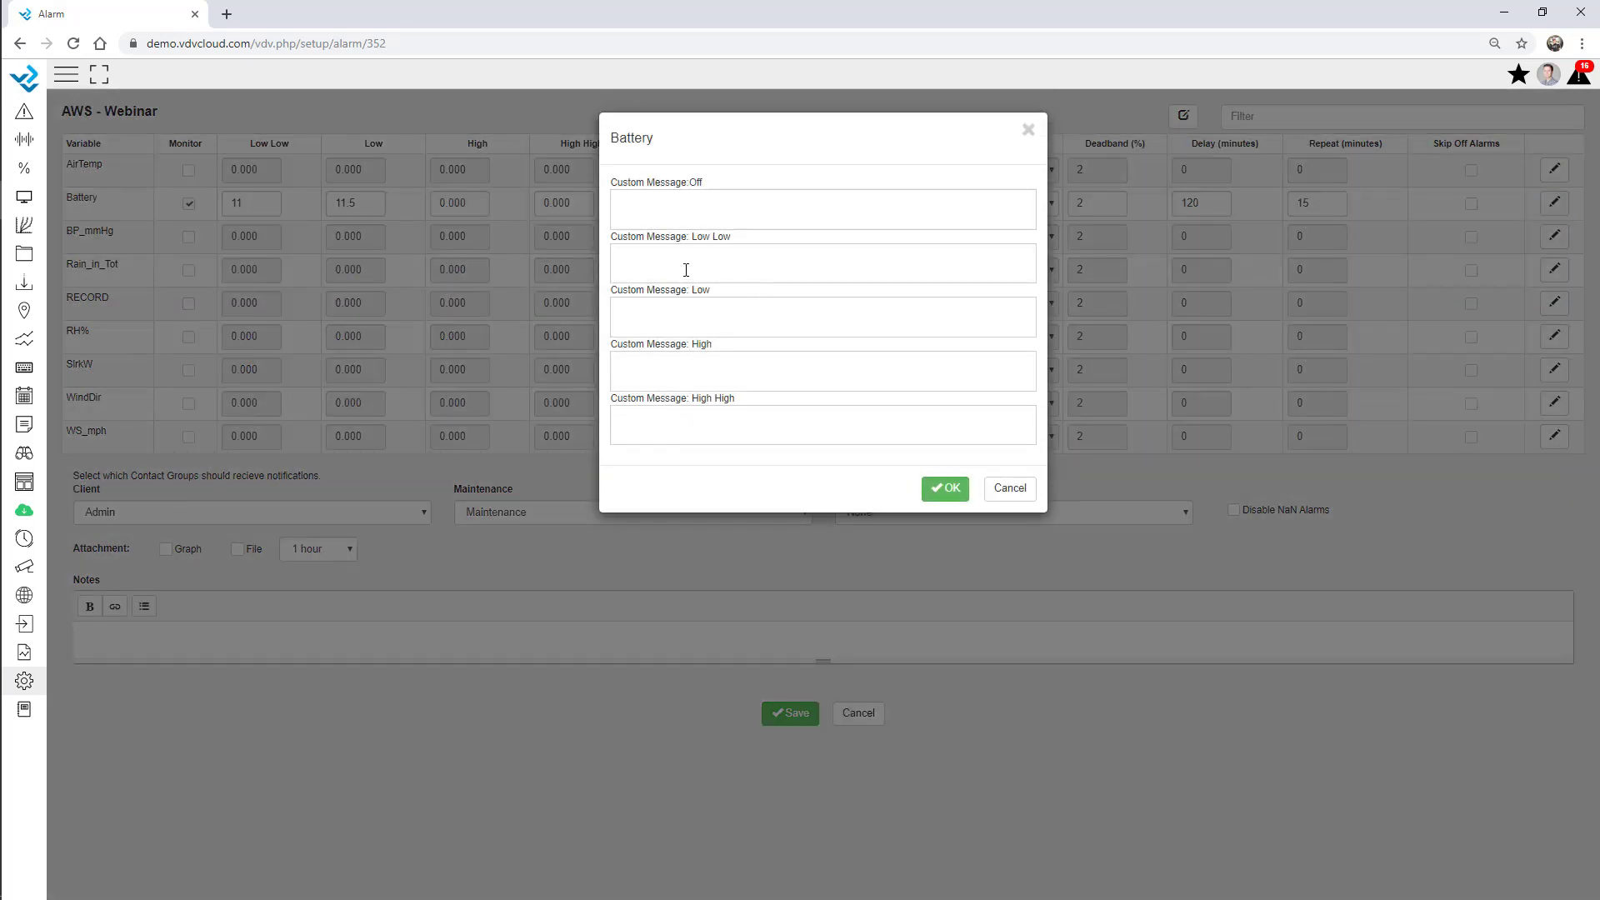
click(686, 269)
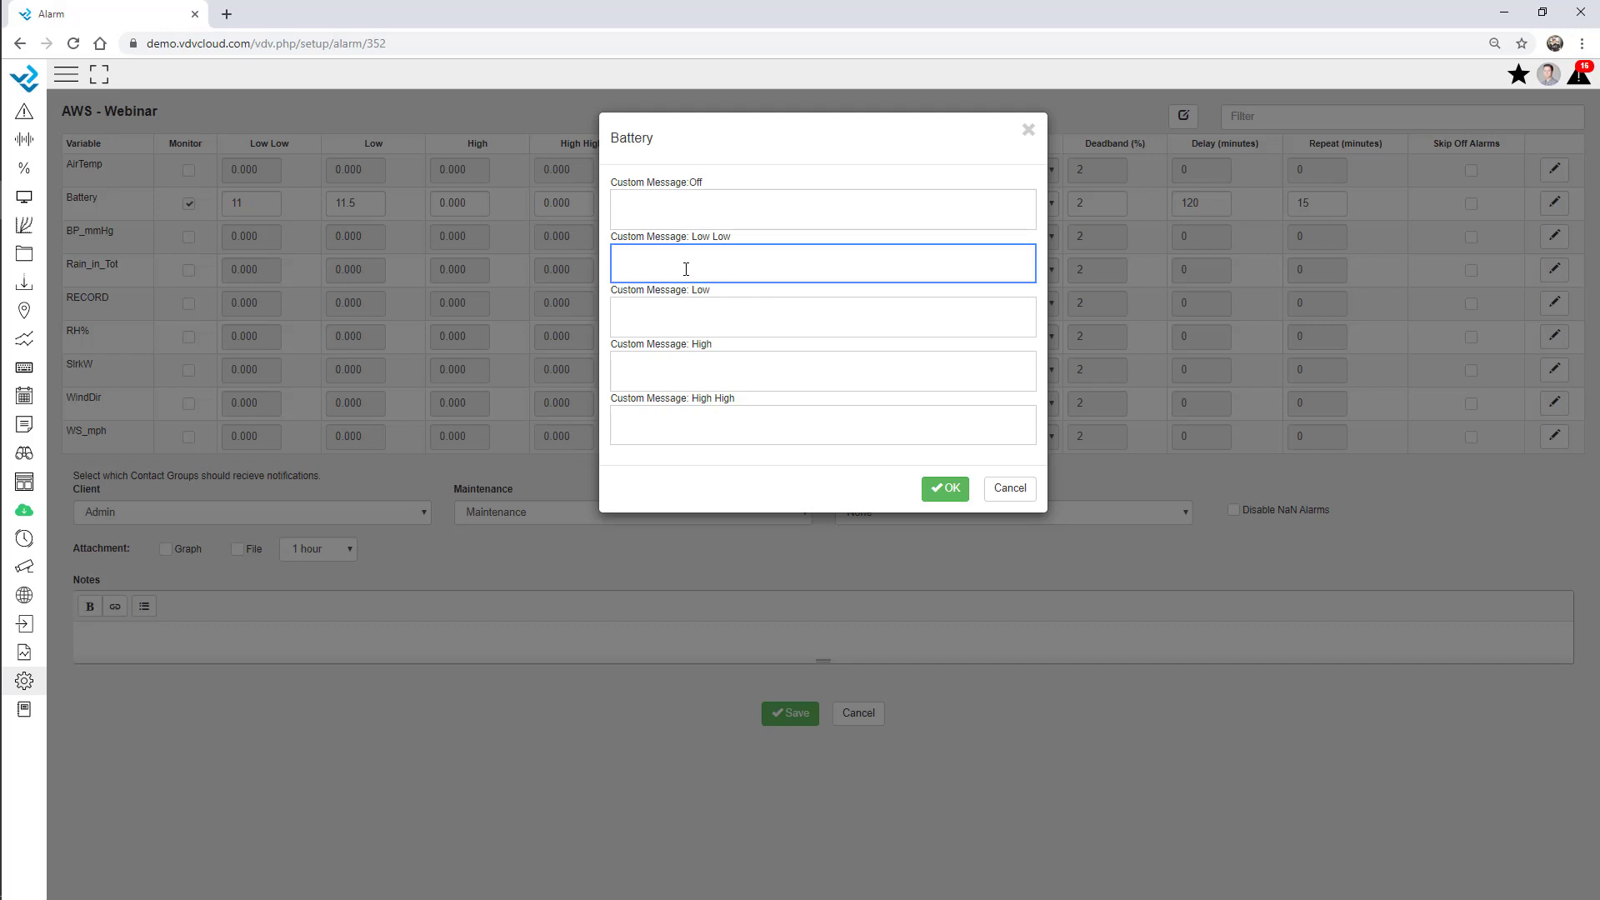
text(Call Andres , go on site and change the battery!)
Attach a 12-hour graph and data file to Battery alarm notifications and save.
click(948, 490)
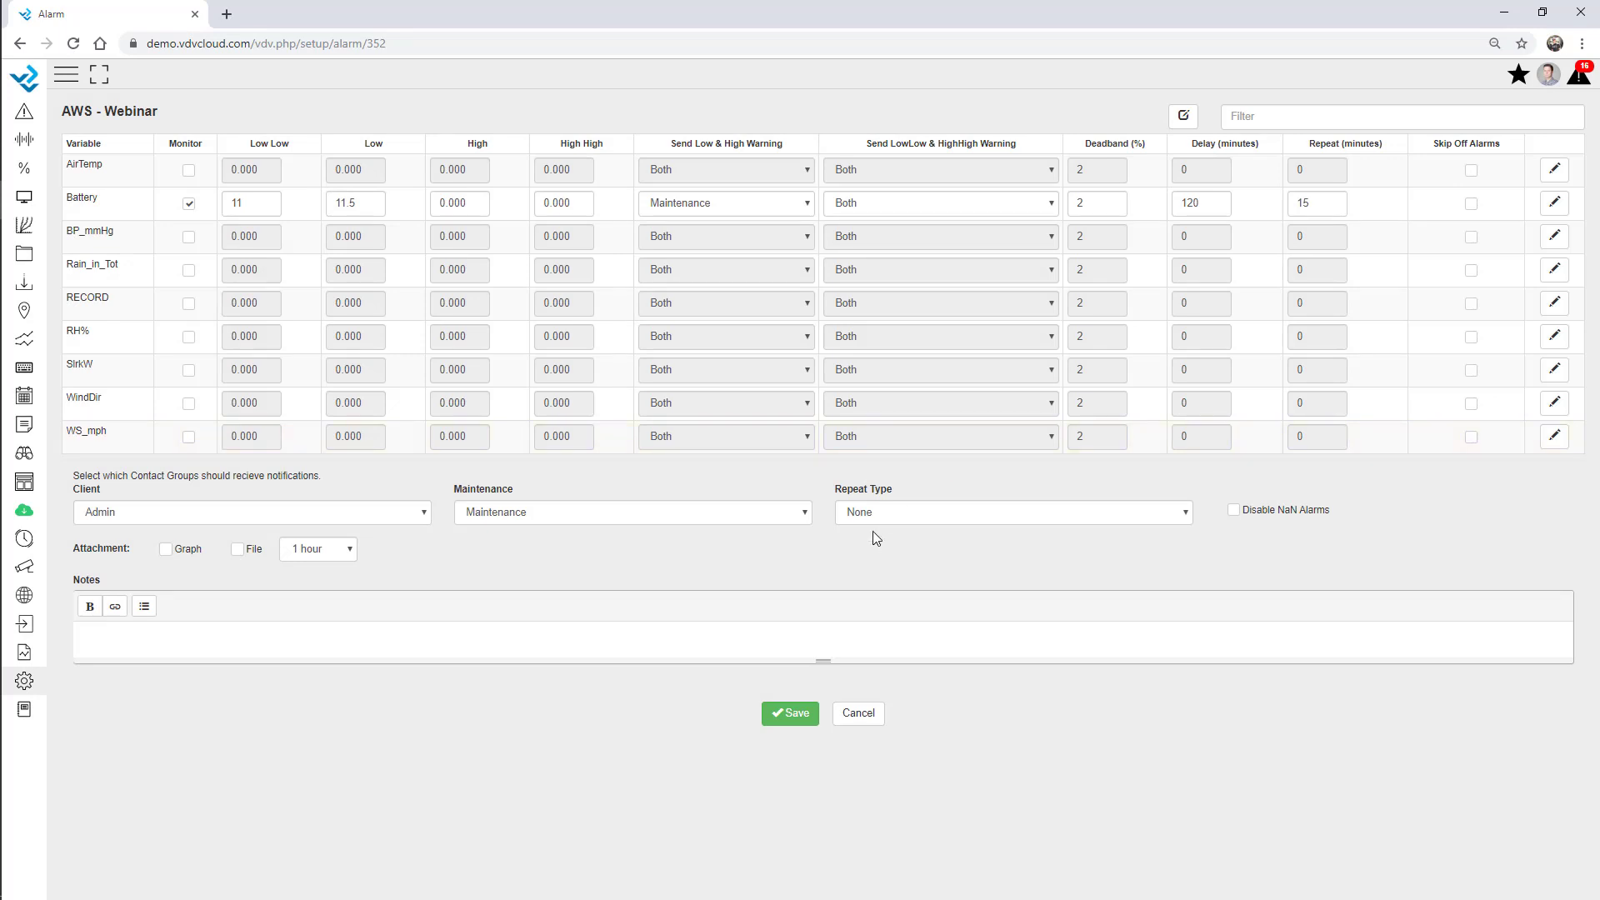
double_click(90, 548)
click(119, 552)
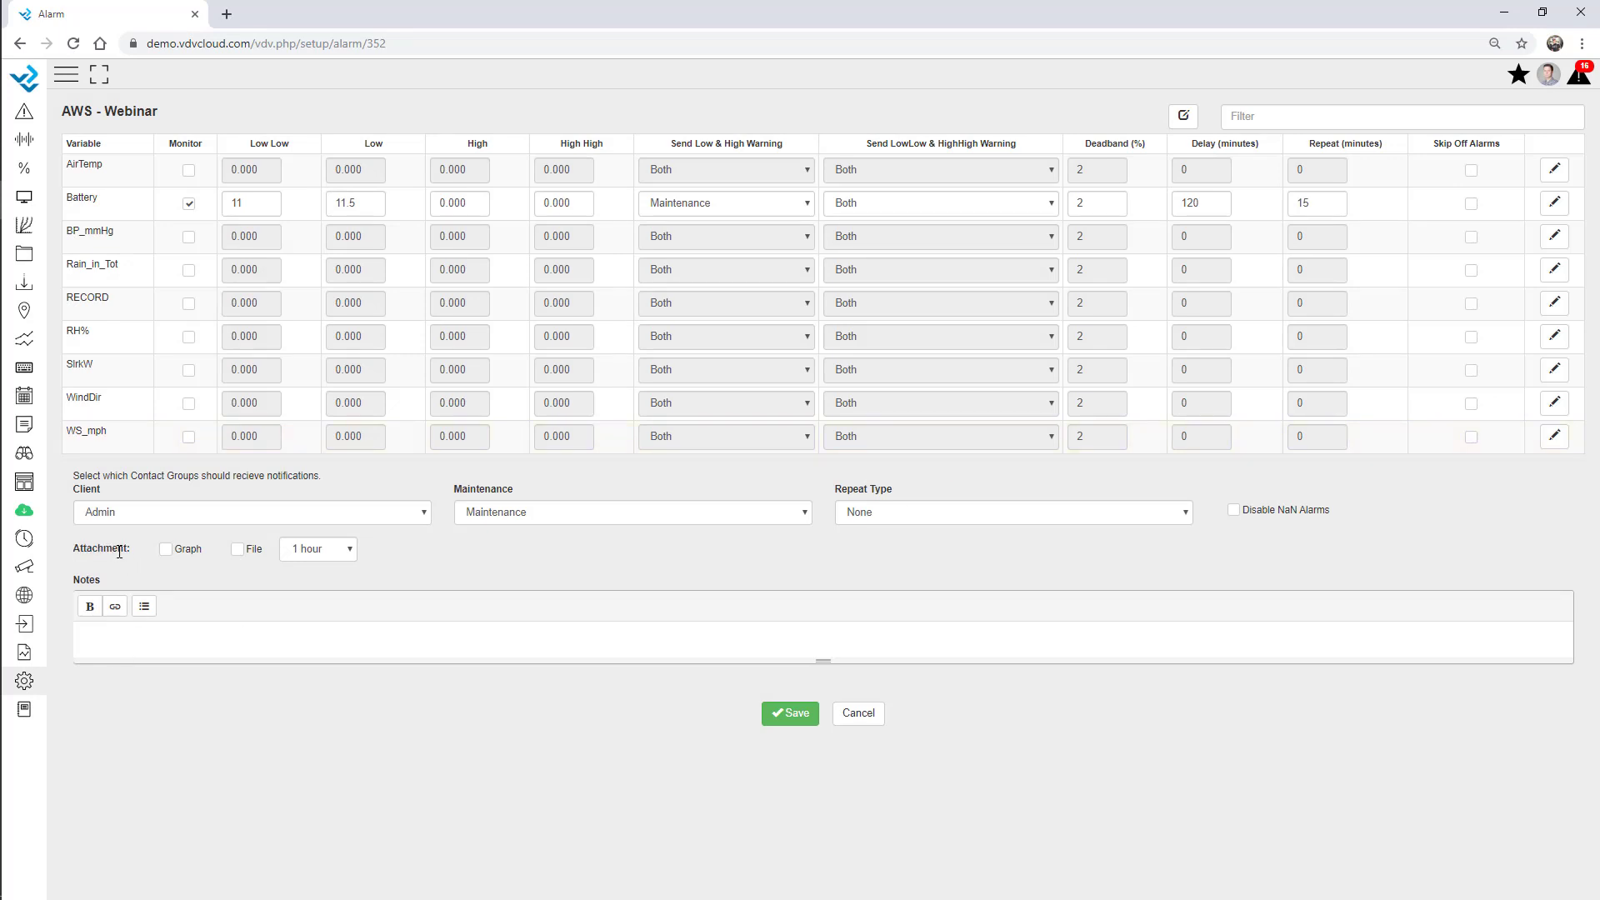
click(170, 551)
click(238, 550)
click(305, 550)
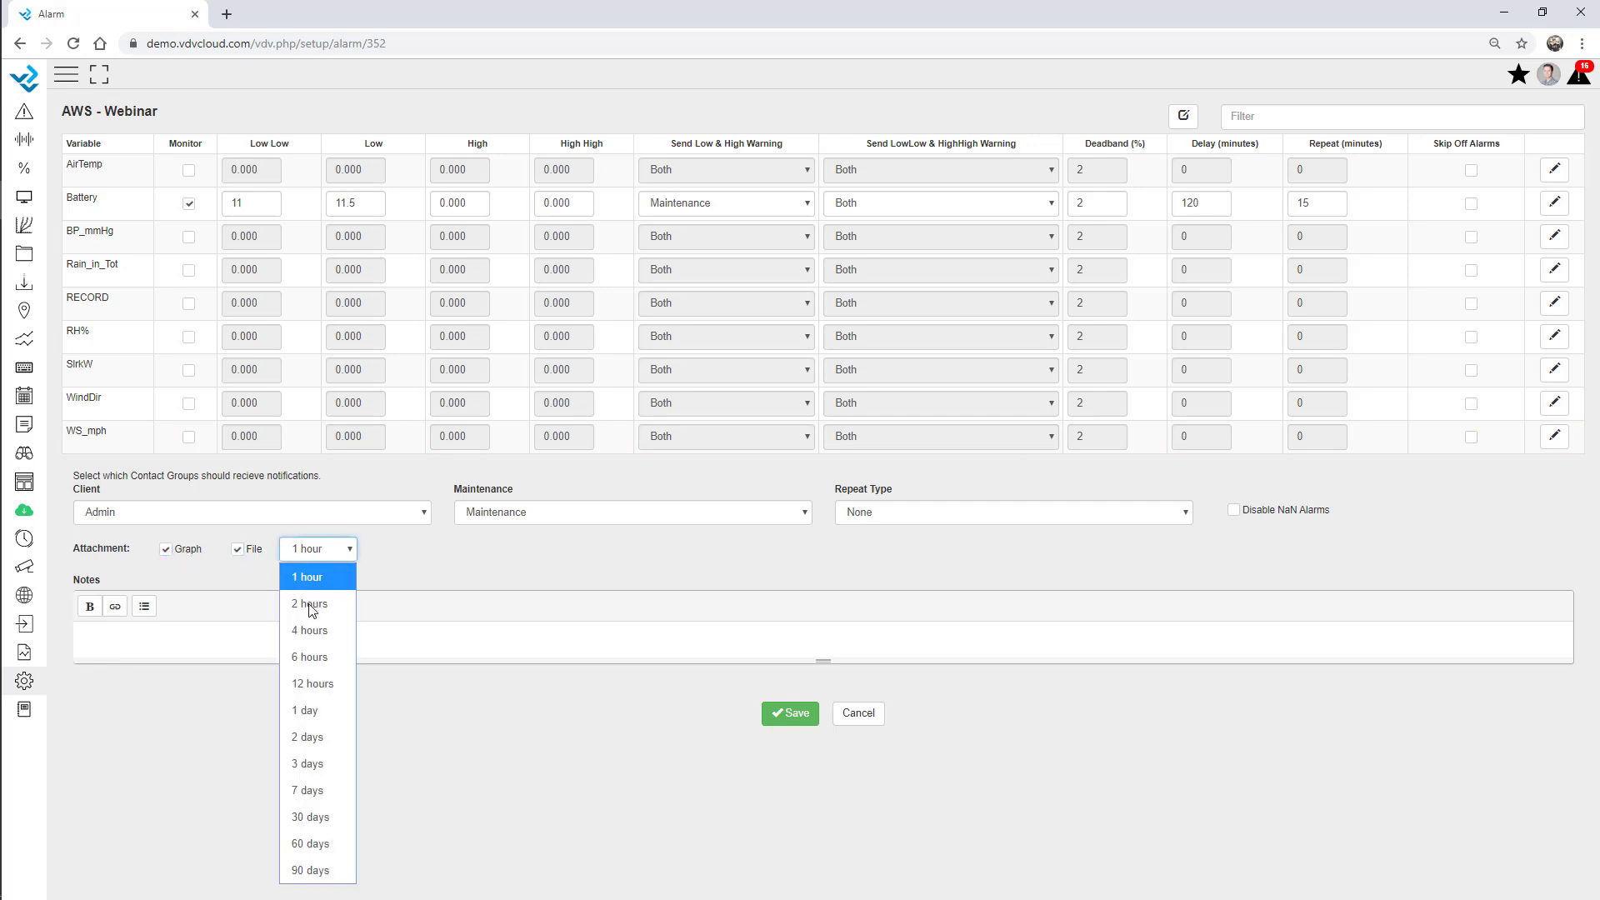
click(329, 677)
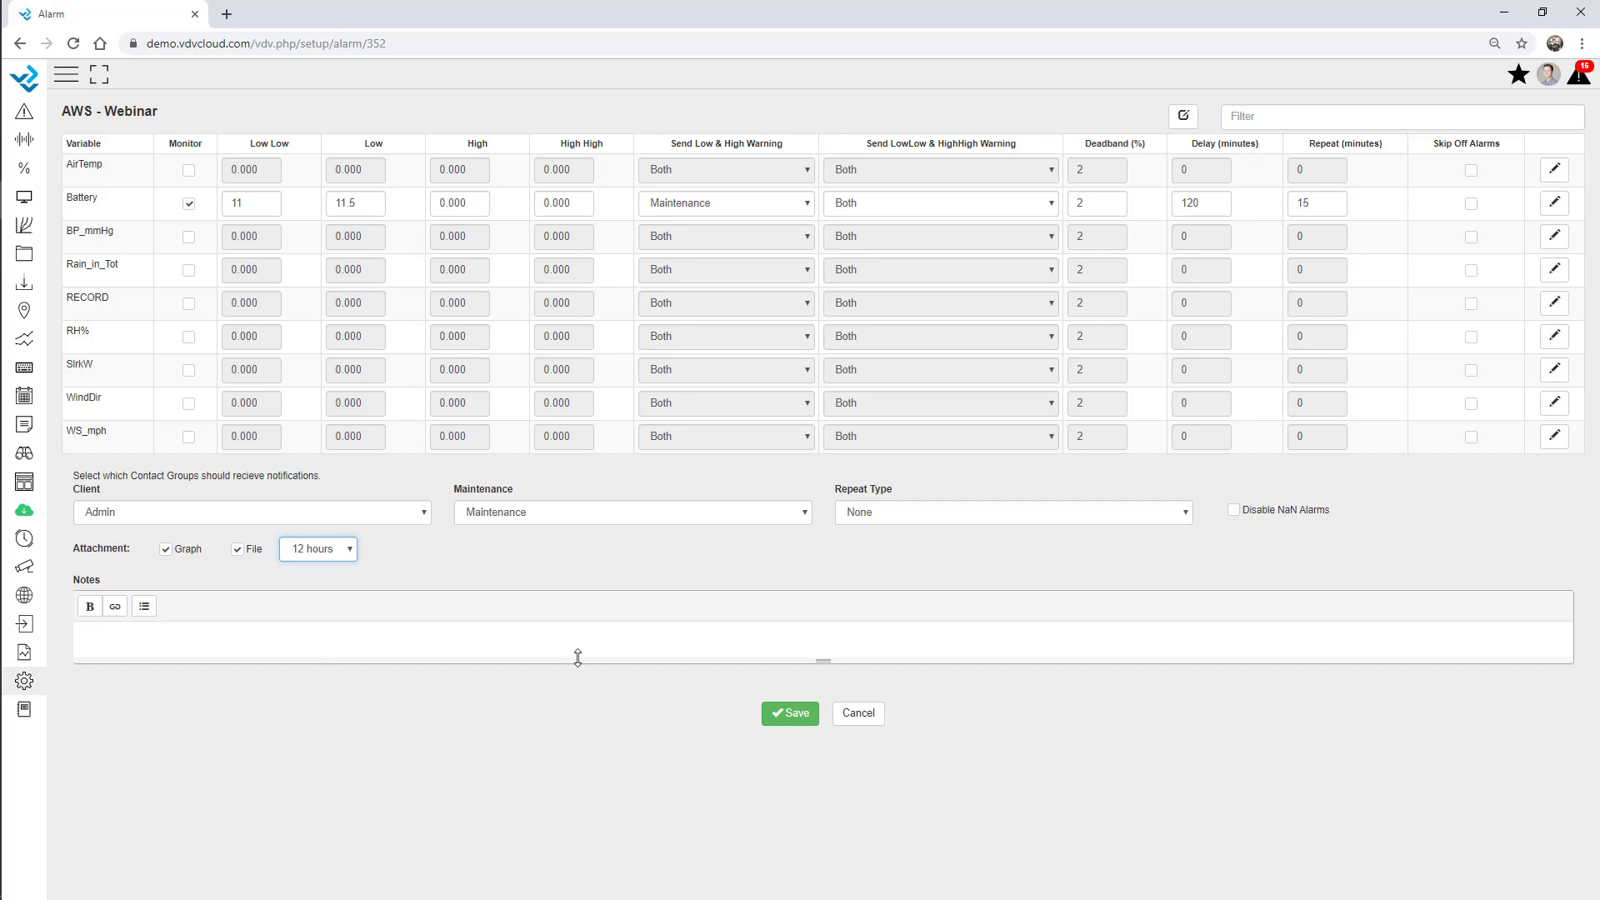
click(789, 715)
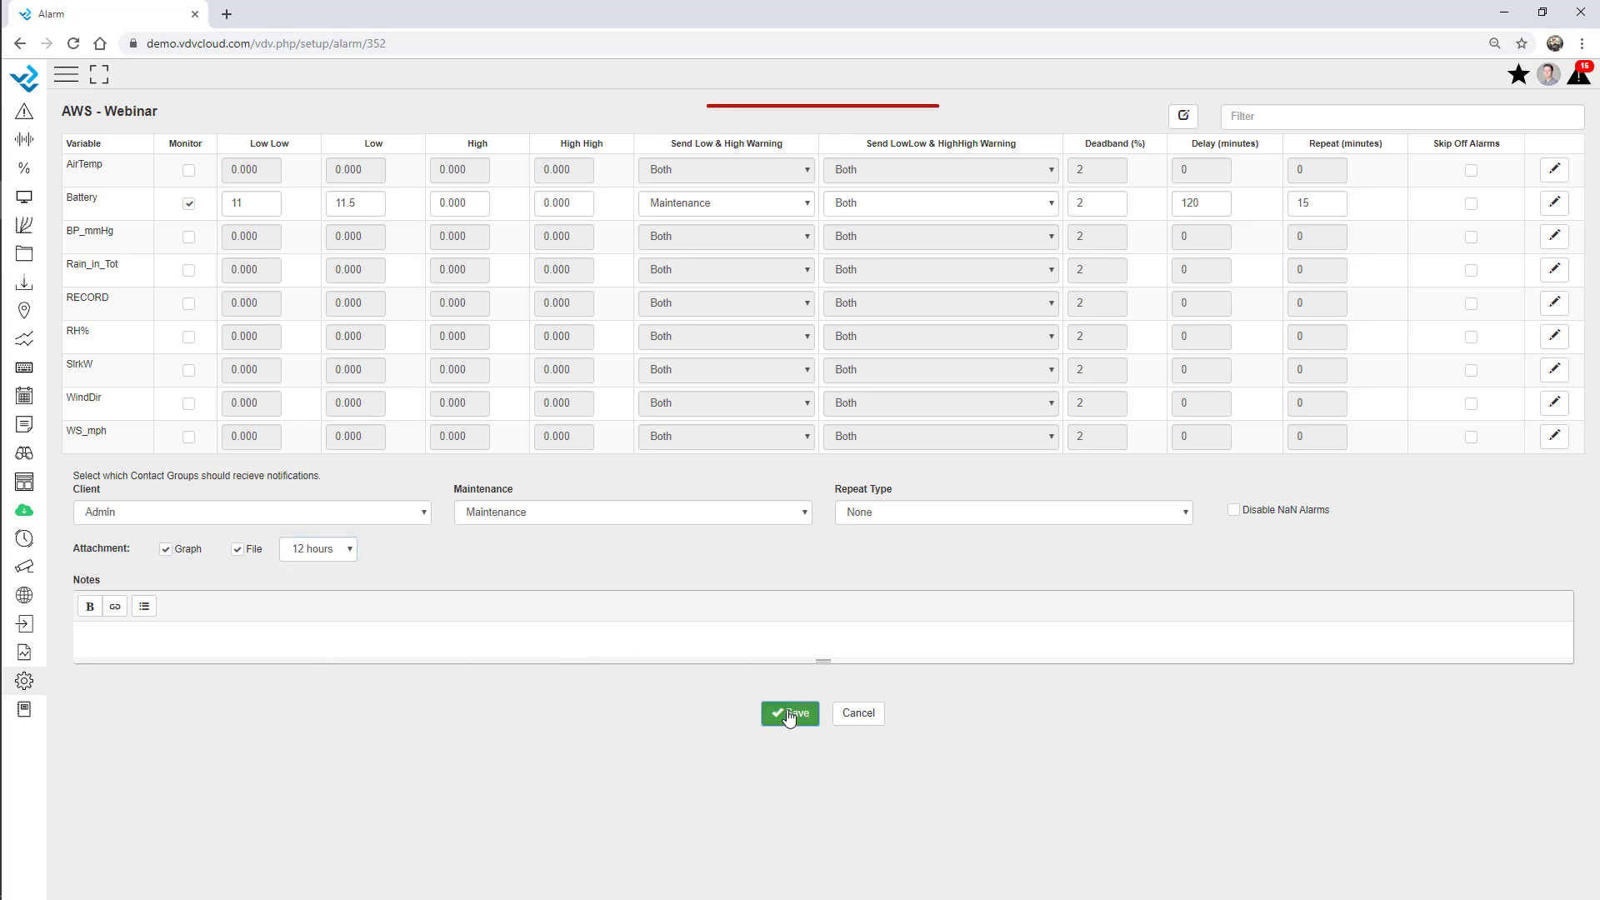
Set the Battery High limit to 99 and High High to 100, then save.
double_click(477, 202)
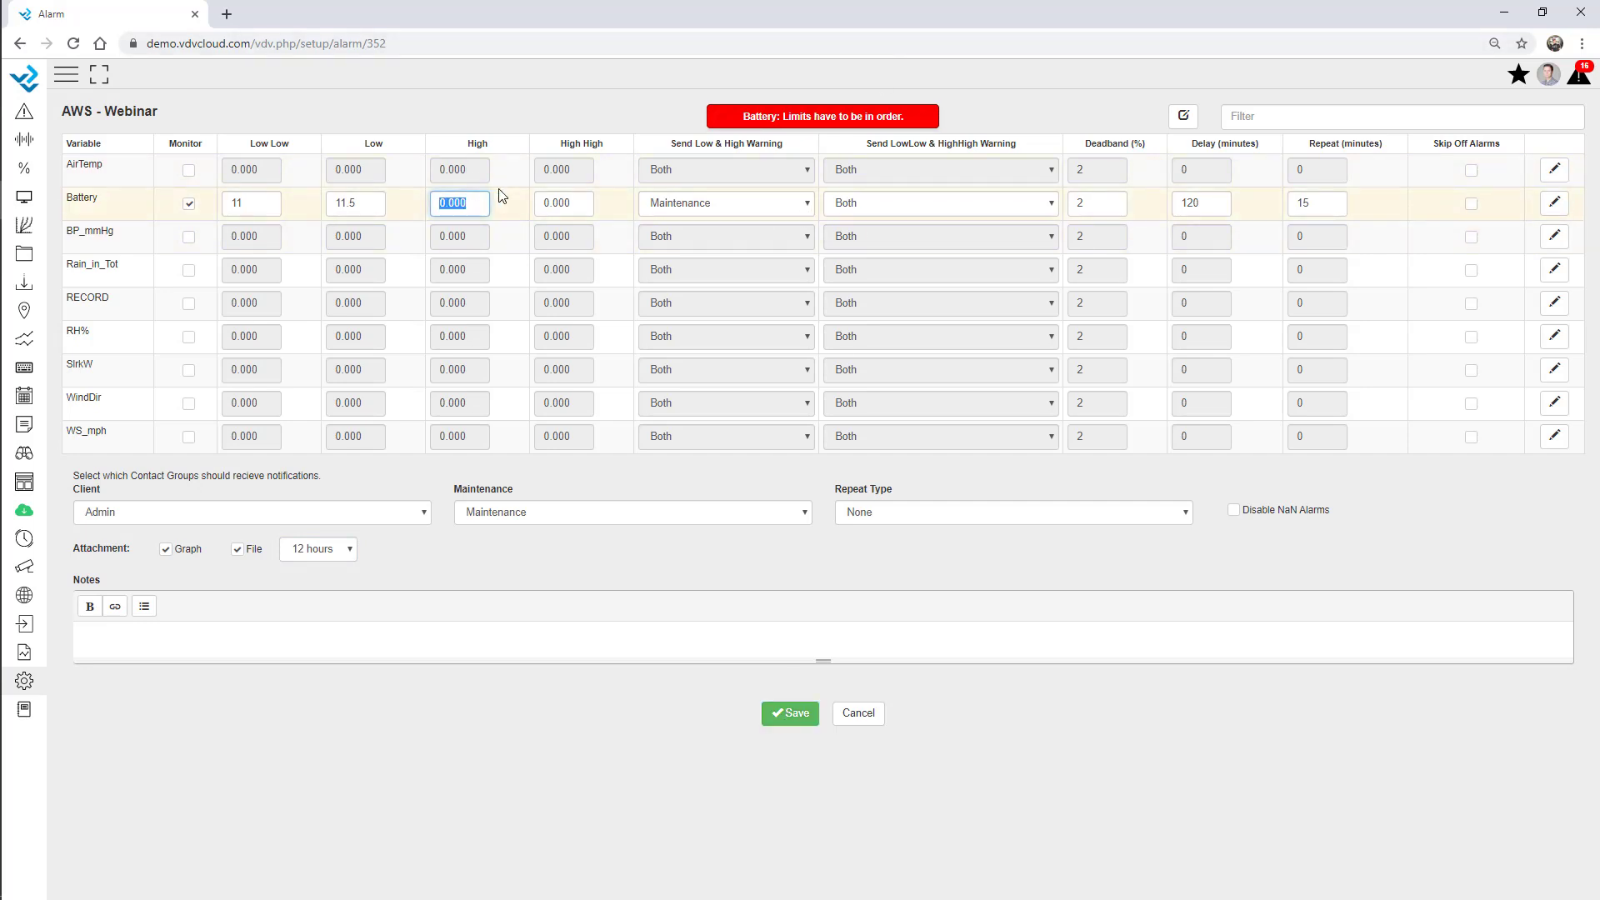
text(88)
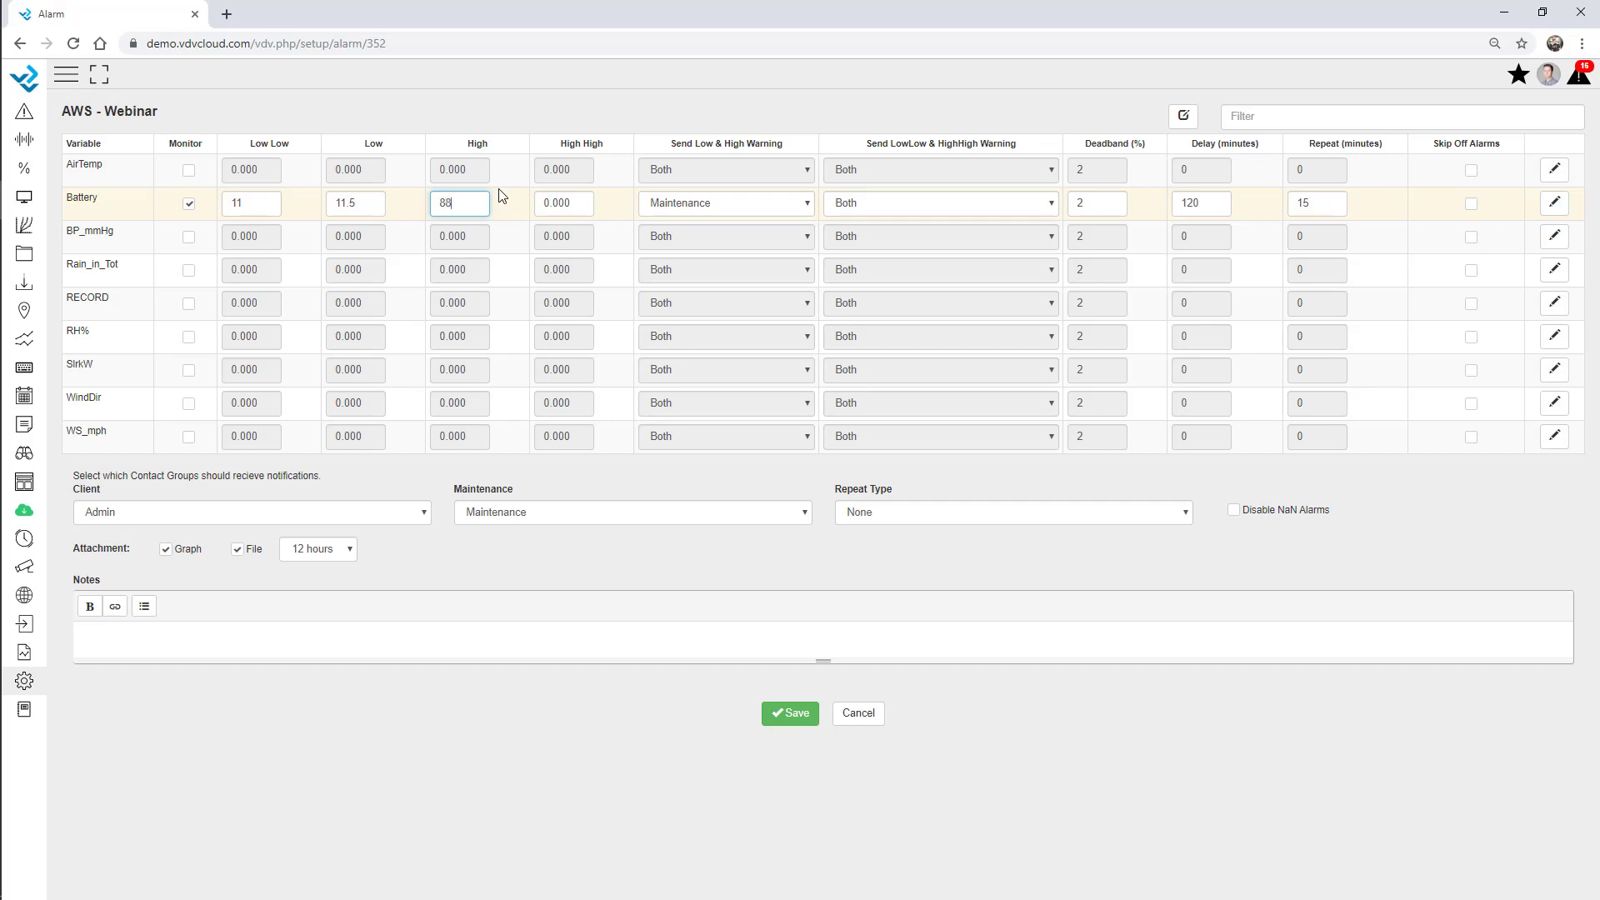
key(BackSpace)
key(BackSpace)
text(99)
key(Tab)
text(100)
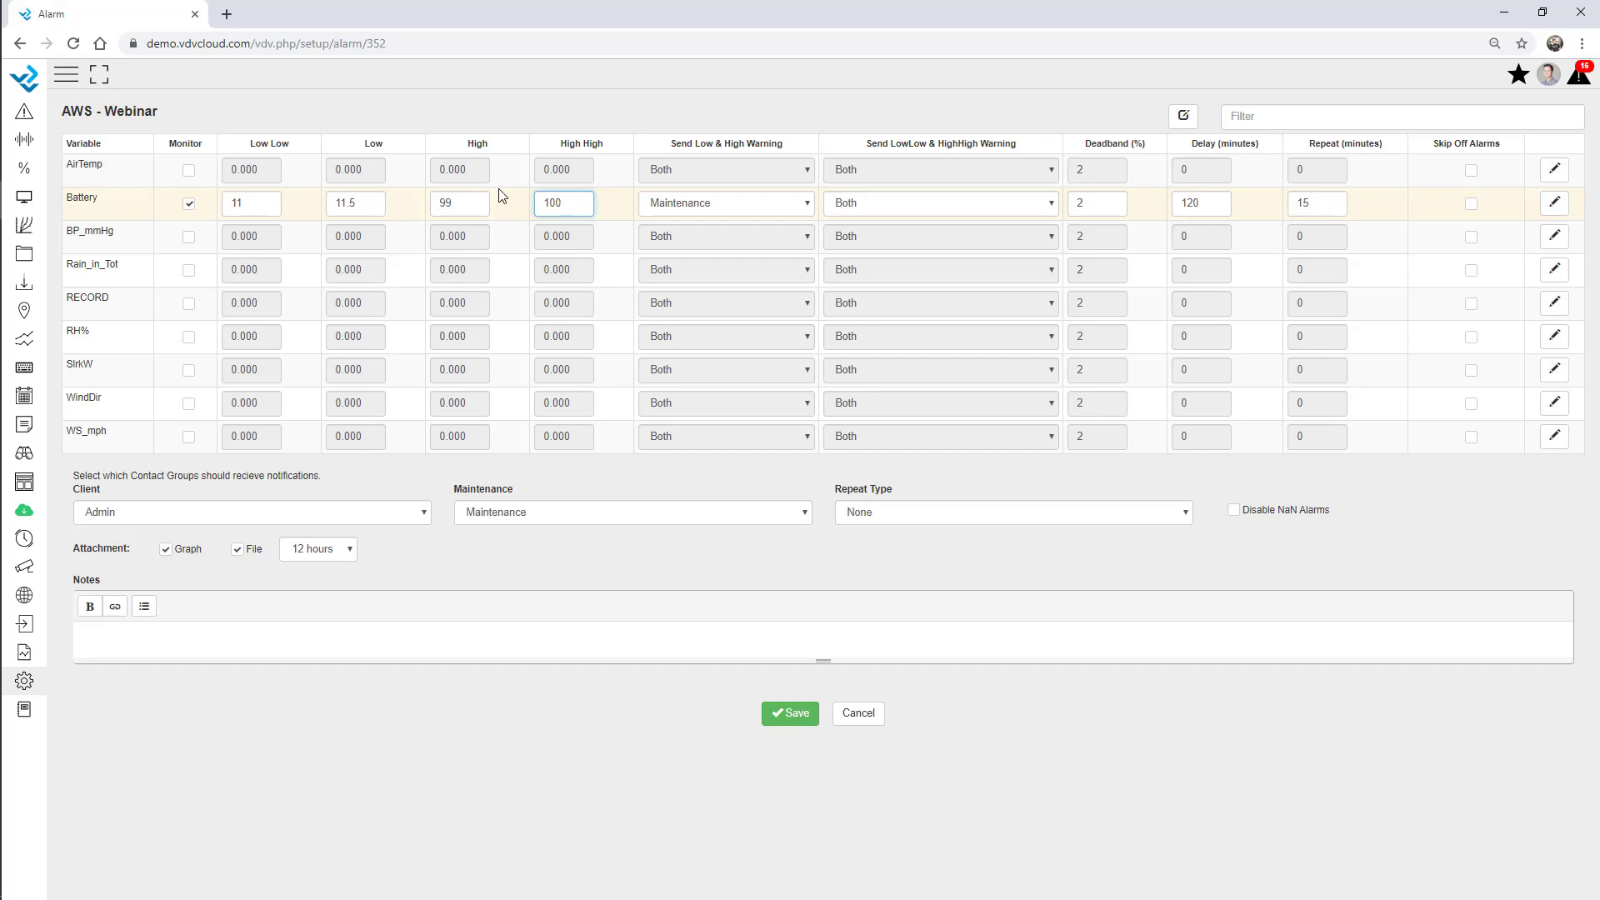
click(565, 700)
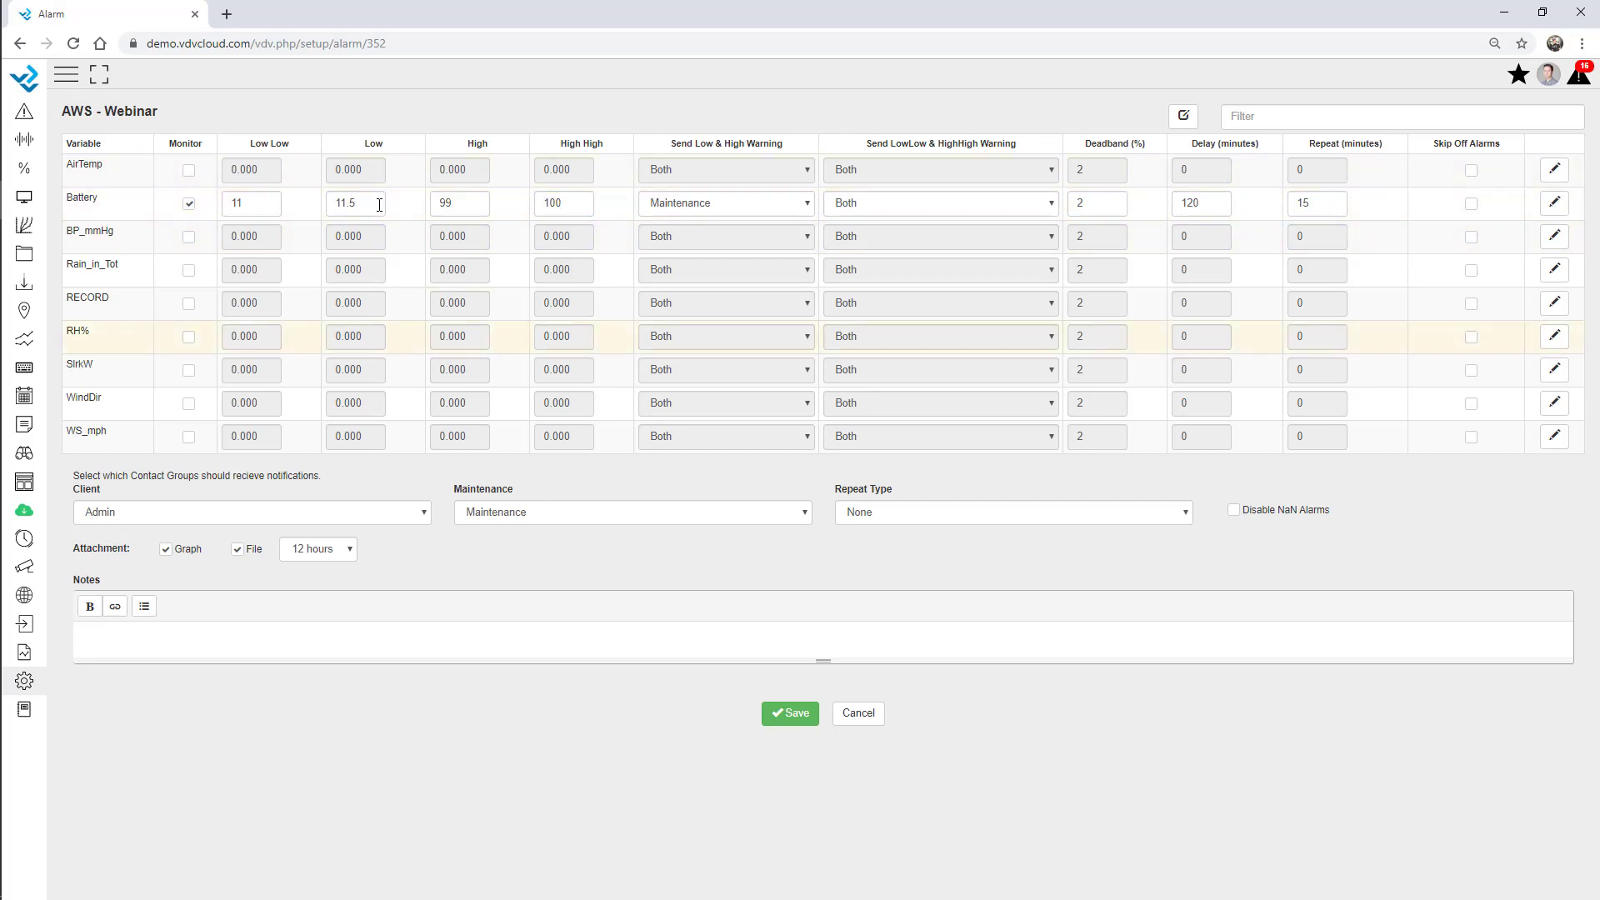
click(796, 713)
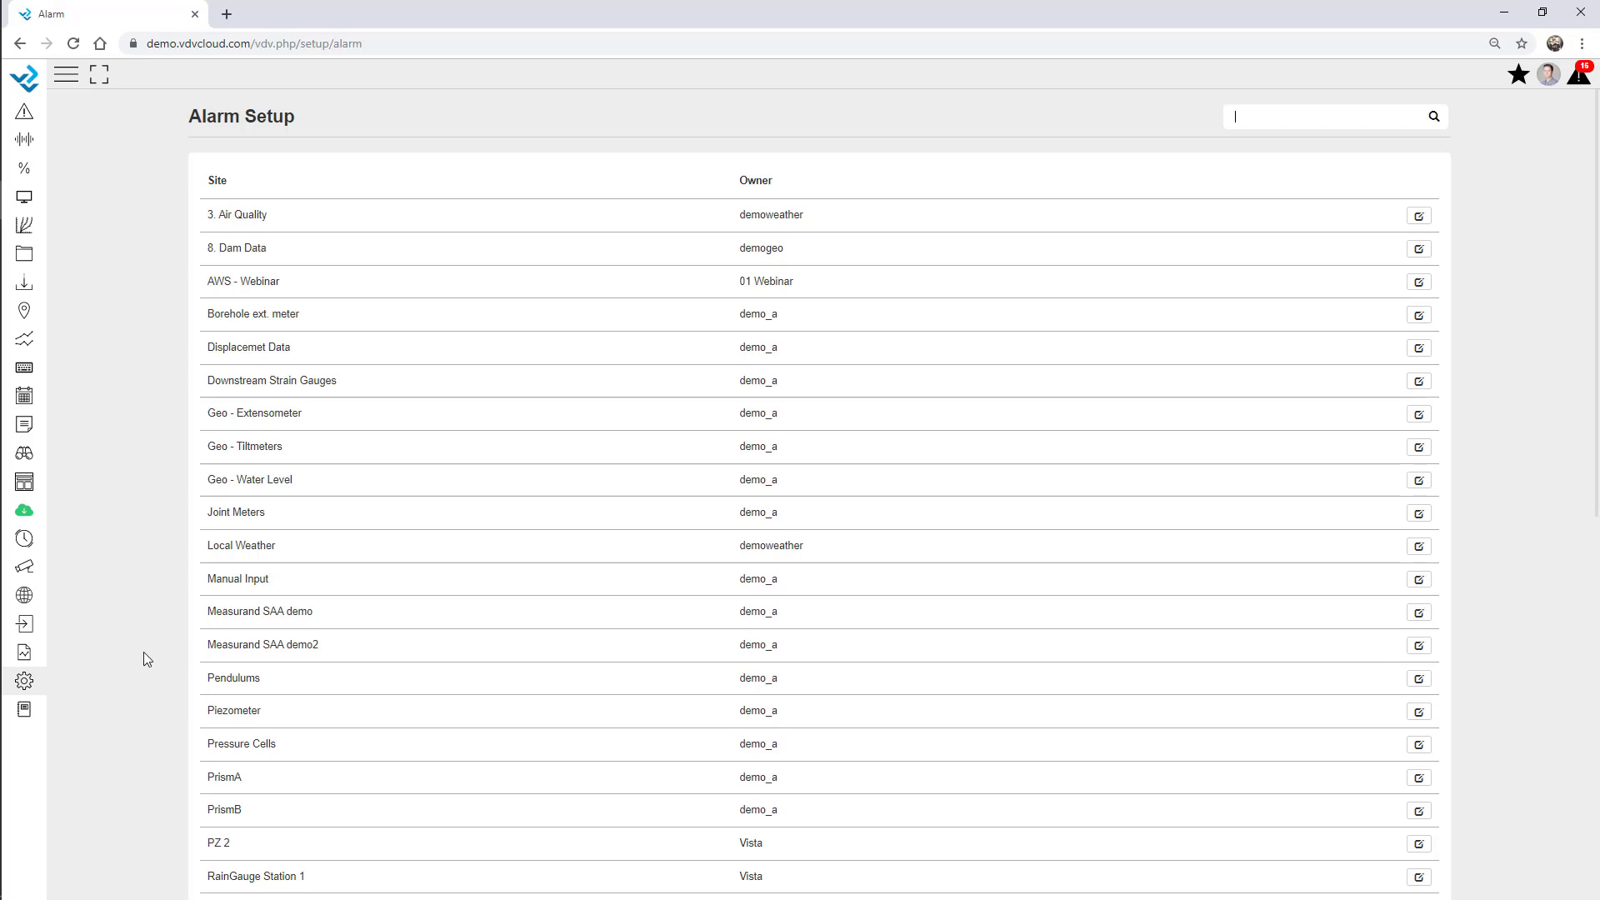
Filter the setup pages for 'alarm' and open the Custom Alarm page.
click(25, 682)
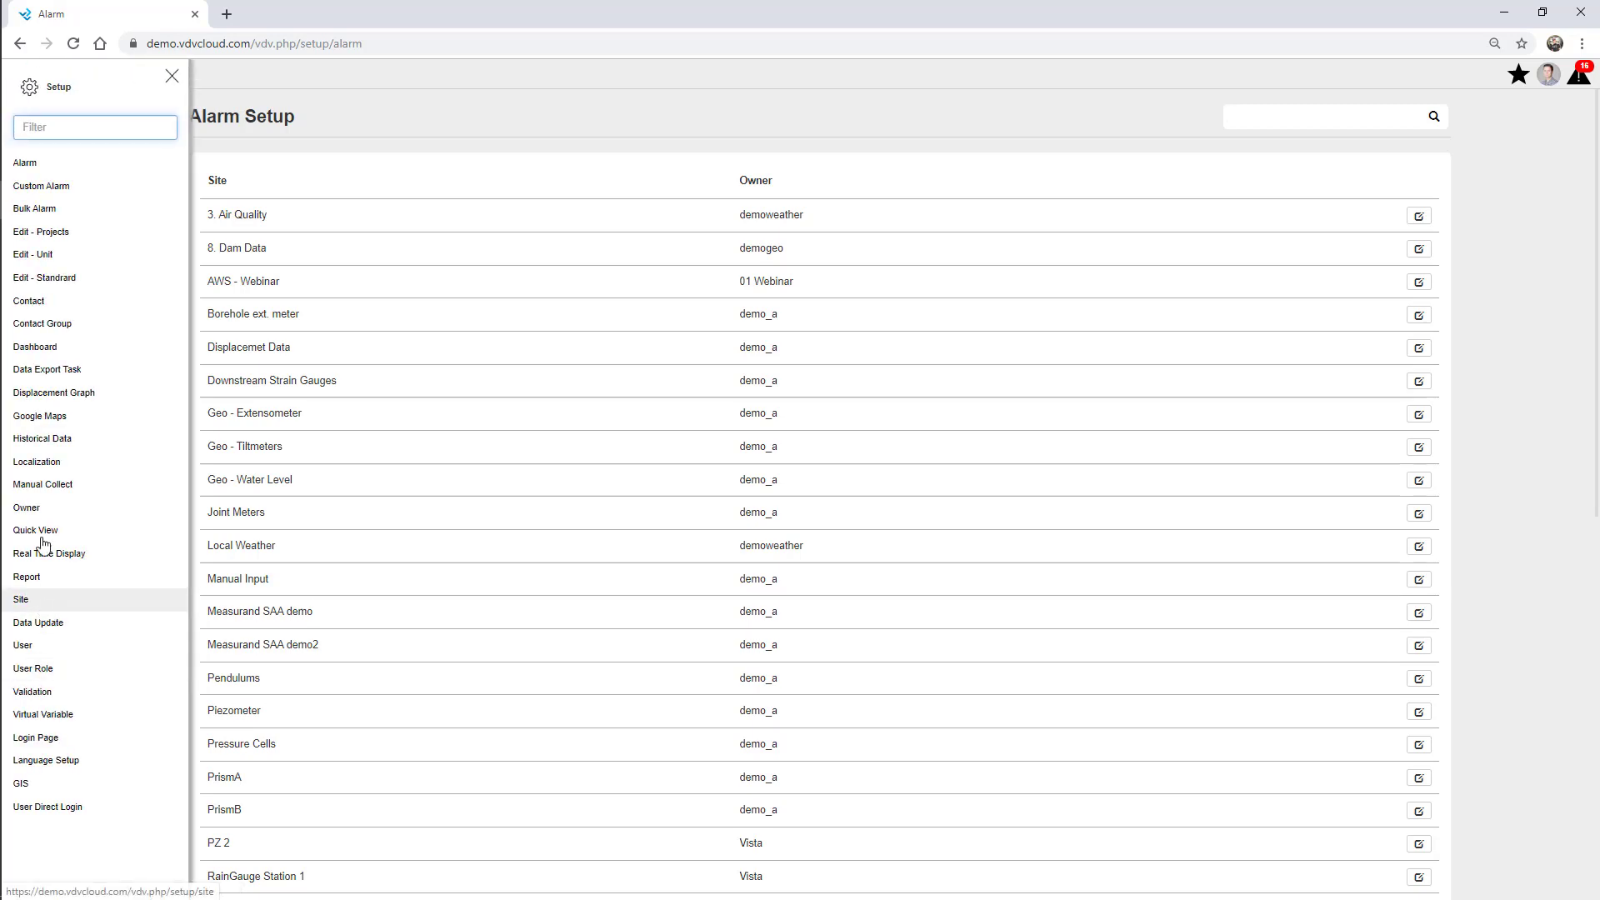
click(69, 127)
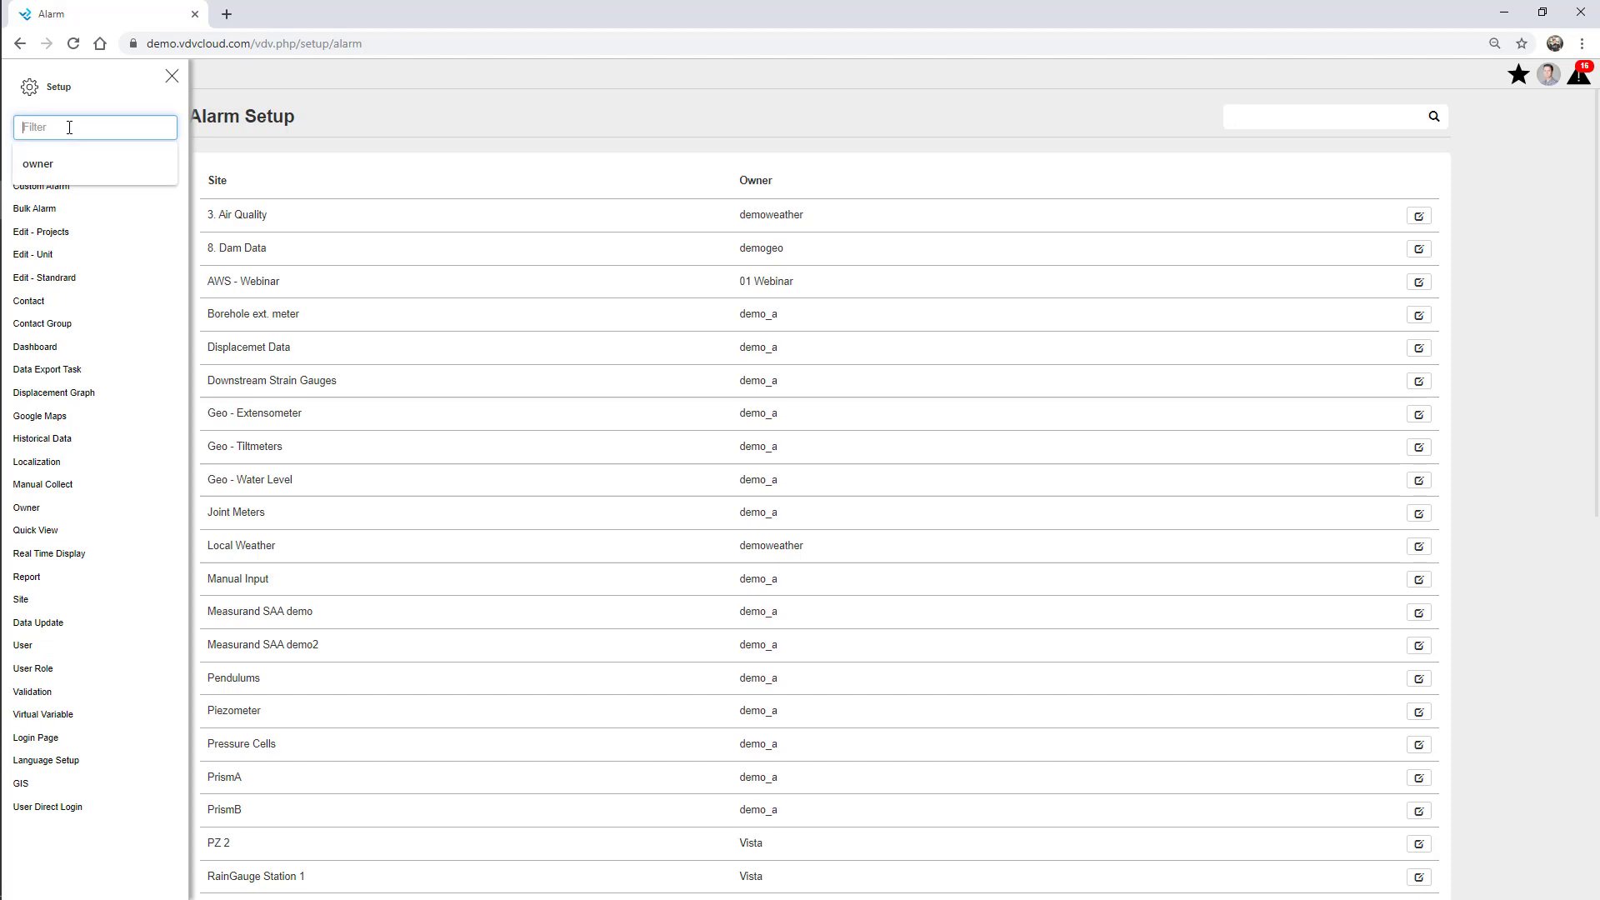
text(alarm)
click(87, 193)
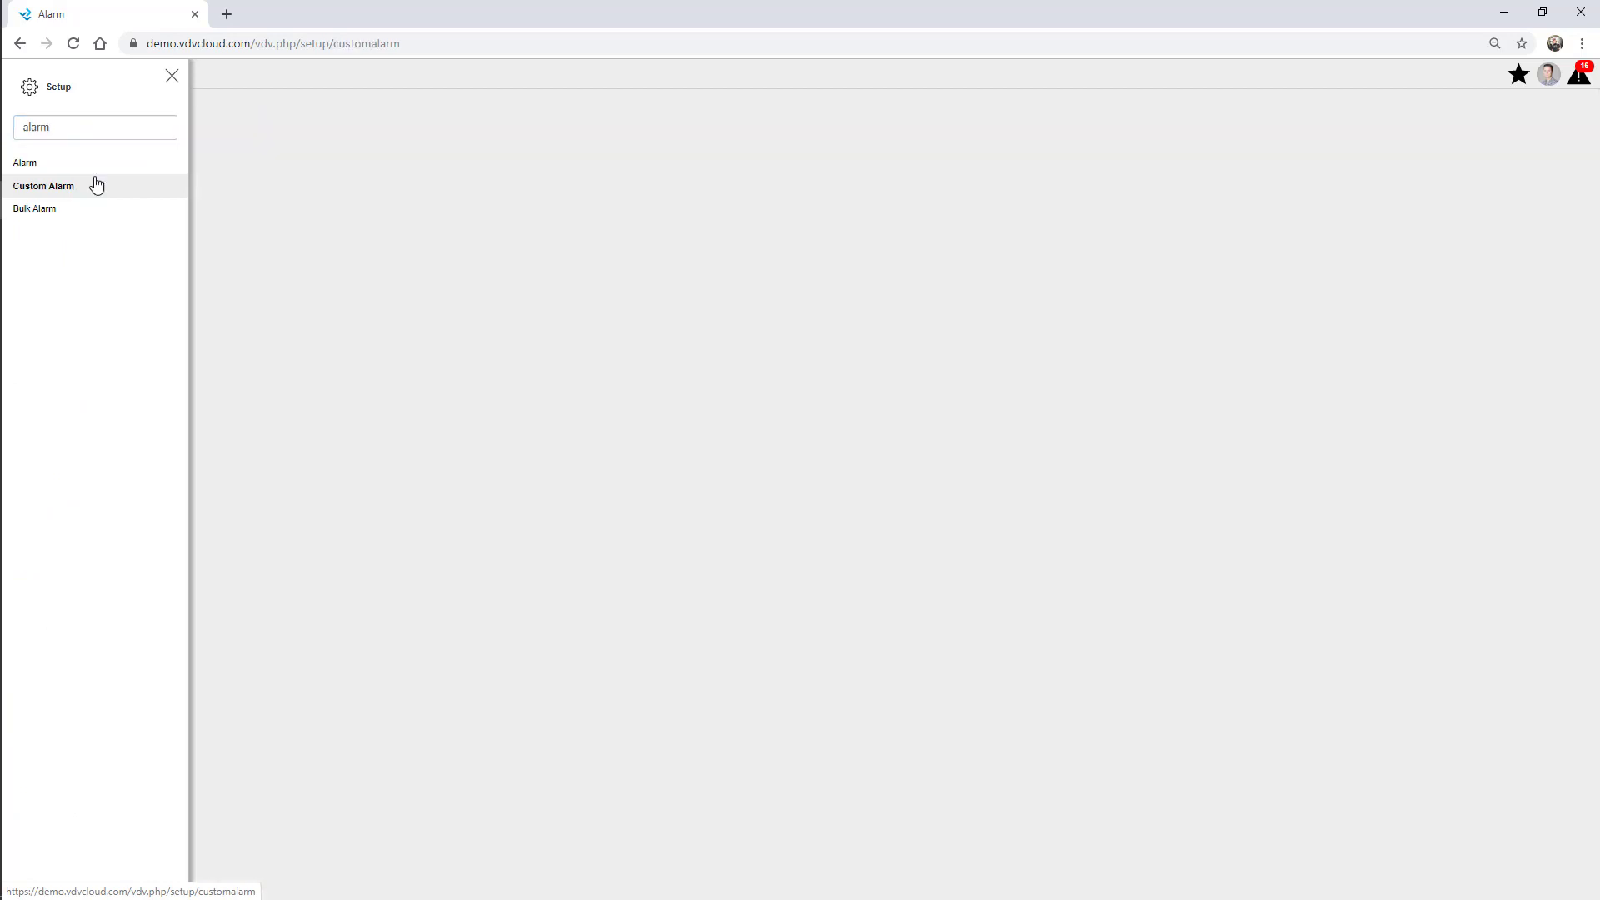
click(172, 76)
Create a new custom alarm with AWS - Webinar: Rain_in_Tot as its variable.
click(1440, 117)
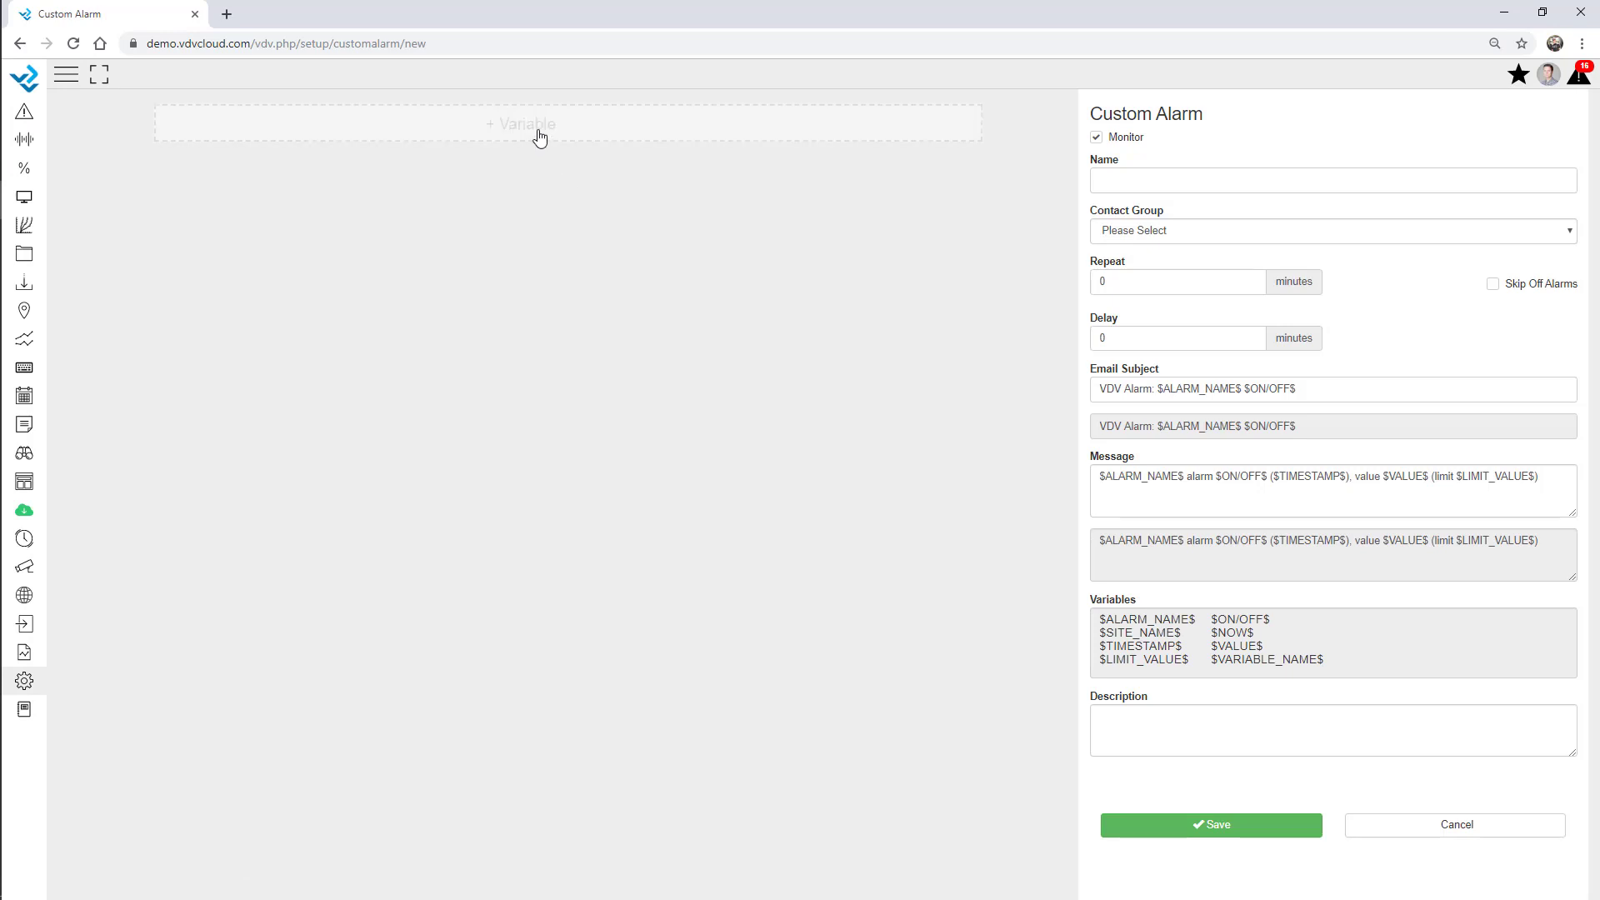
click(539, 137)
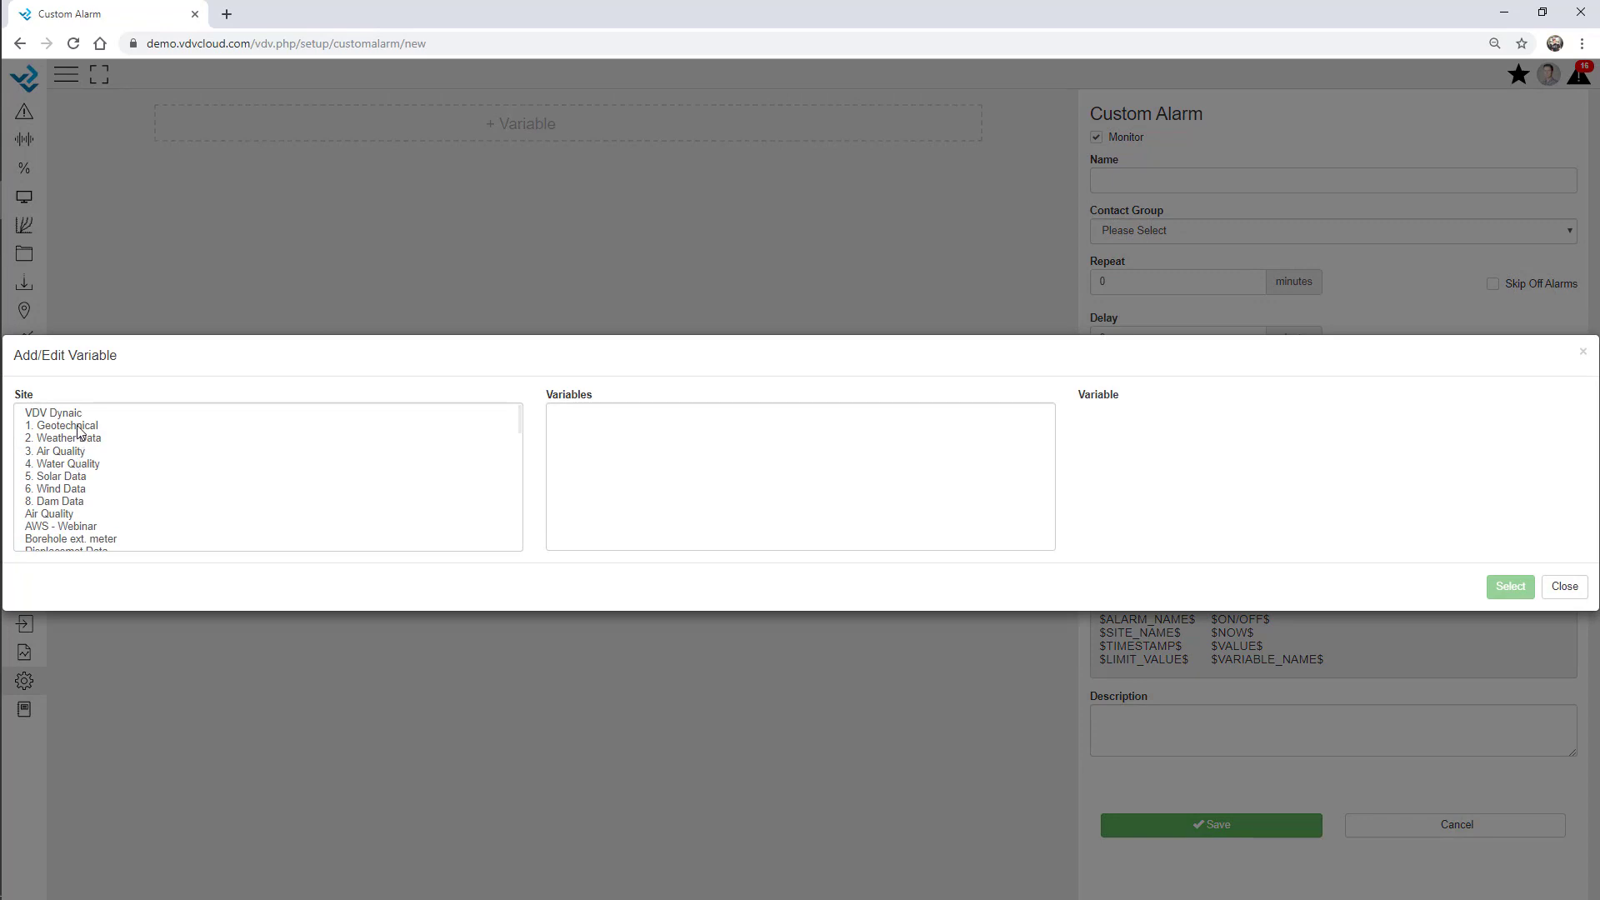
click(80, 530)
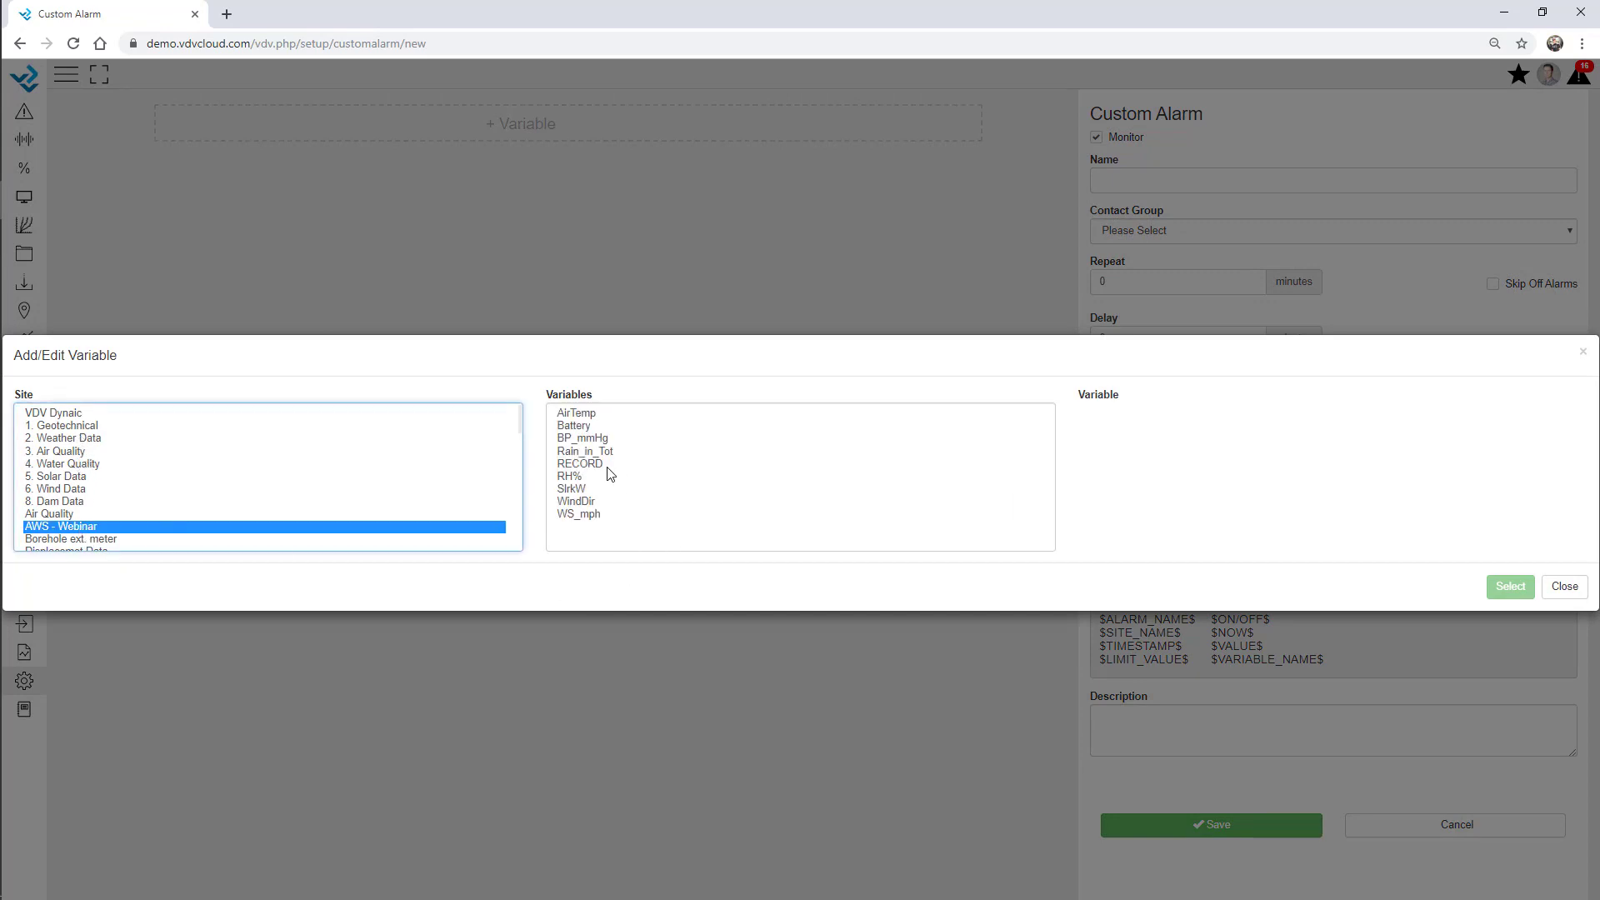
click(603, 454)
double_click(603, 453)
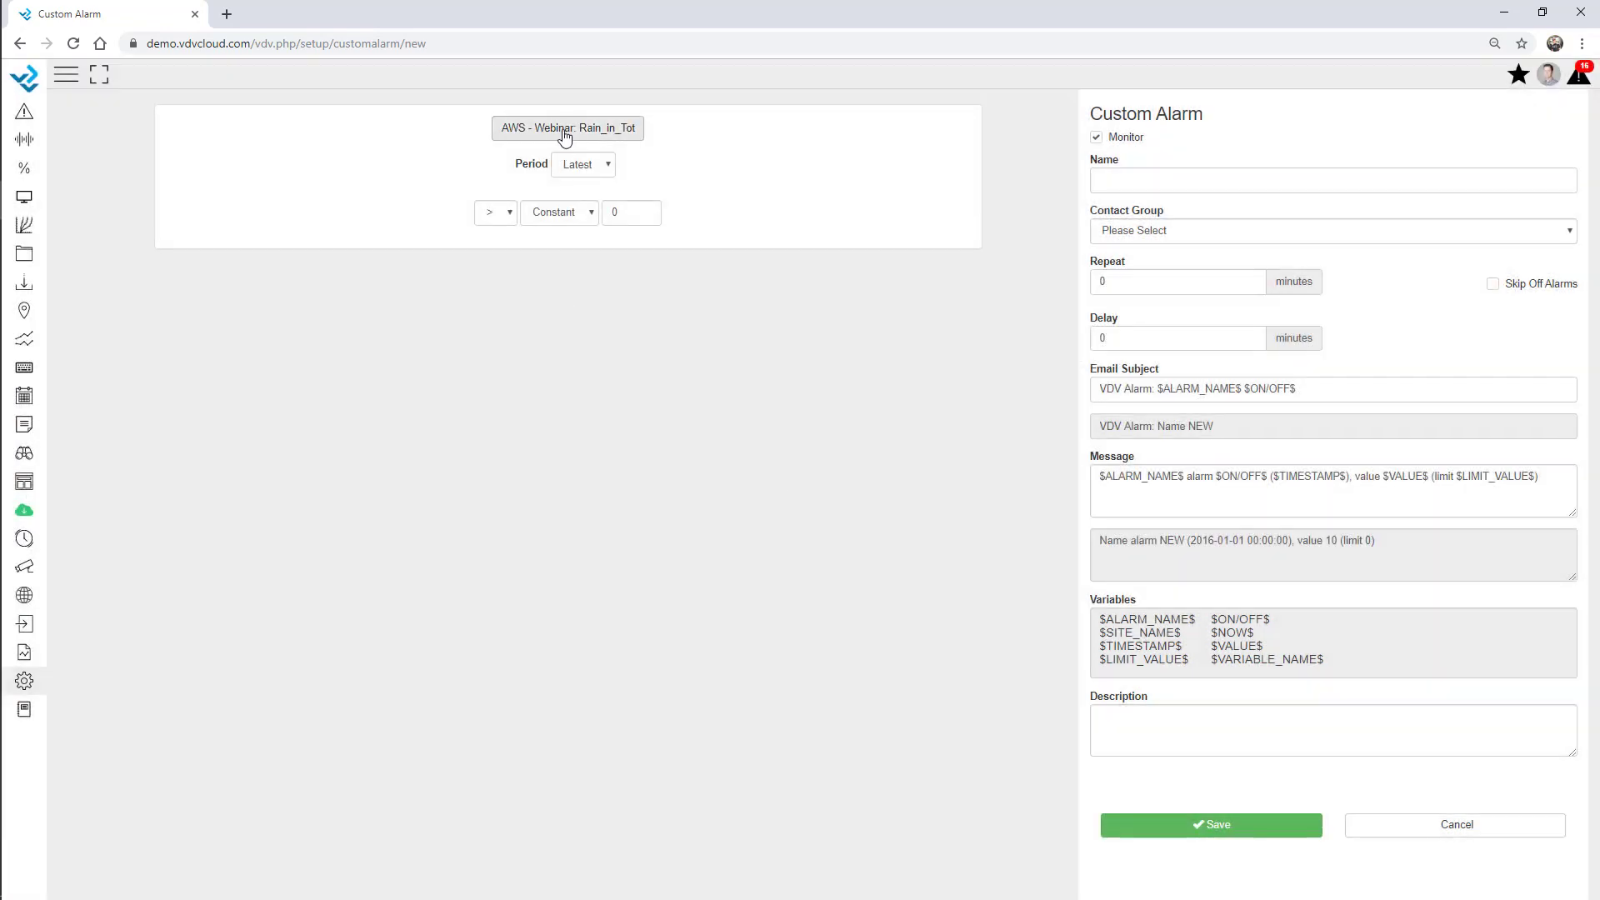
Make the alarm trigger when the 12-hour Rain_in_Tot sum exceeds 5.
click(587, 174)
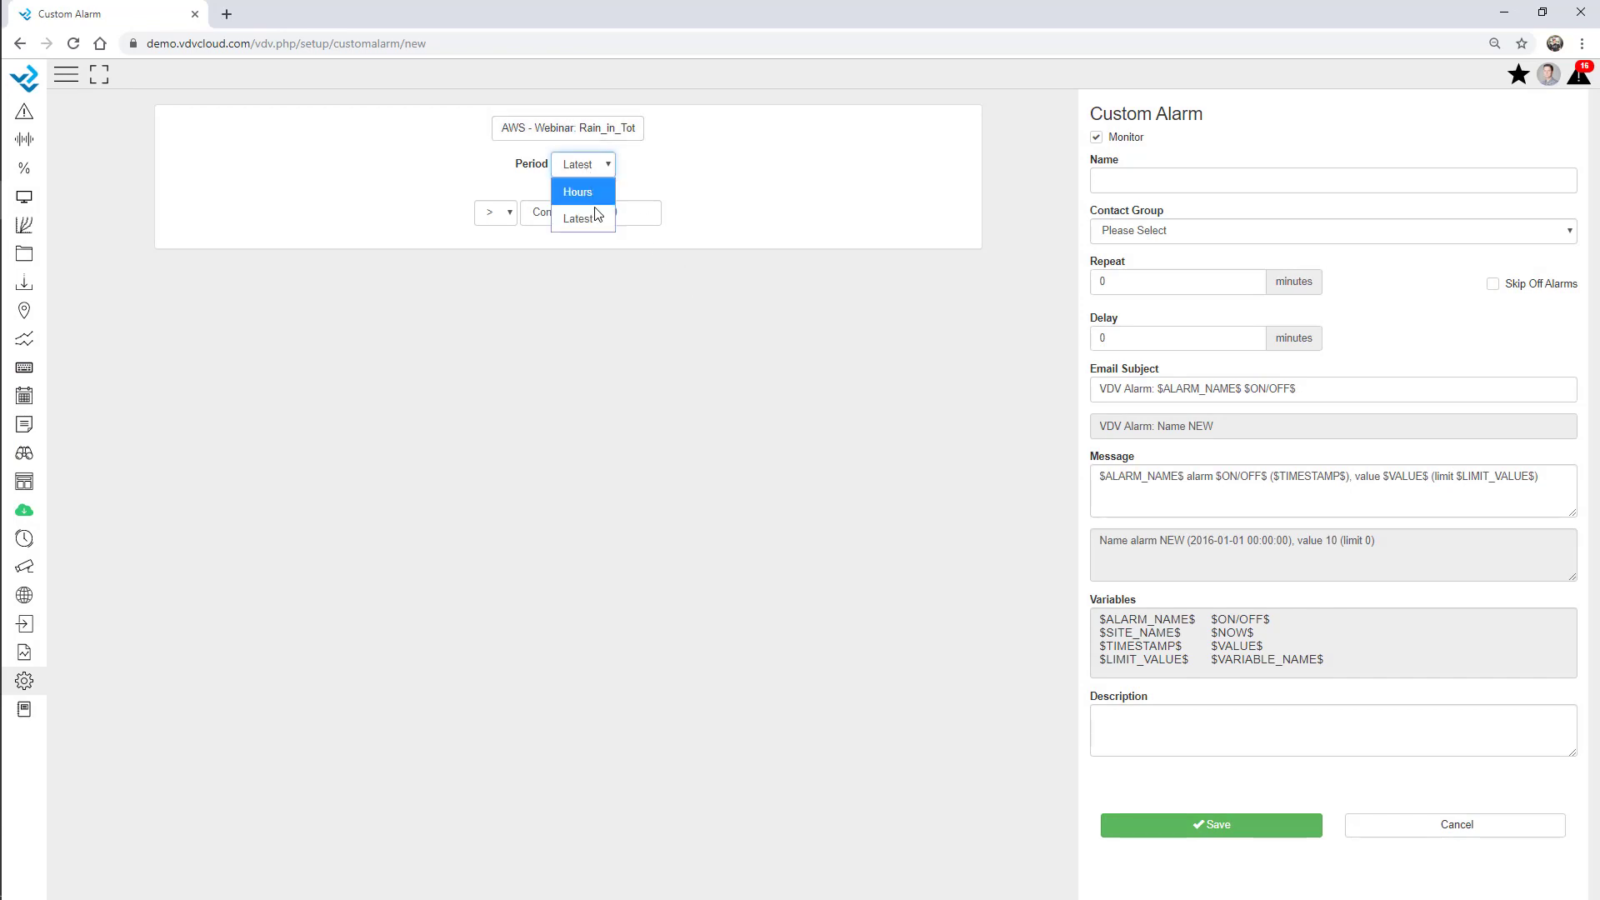
click(587, 189)
click(610, 180)
click(633, 217)
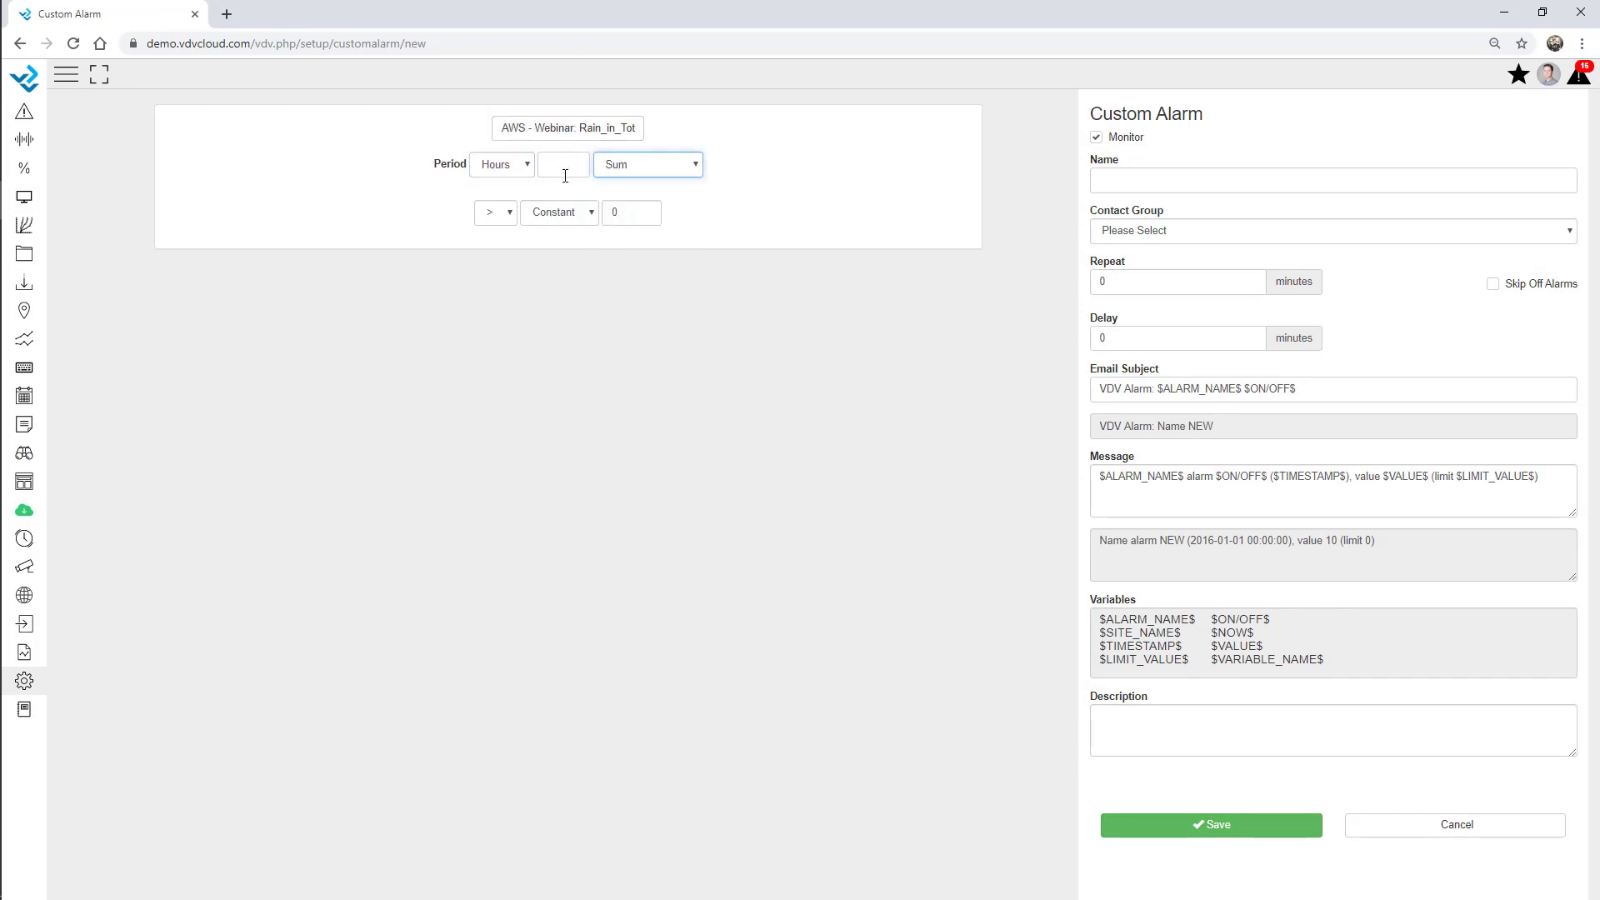
click(564, 169)
text(12)
click(631, 214)
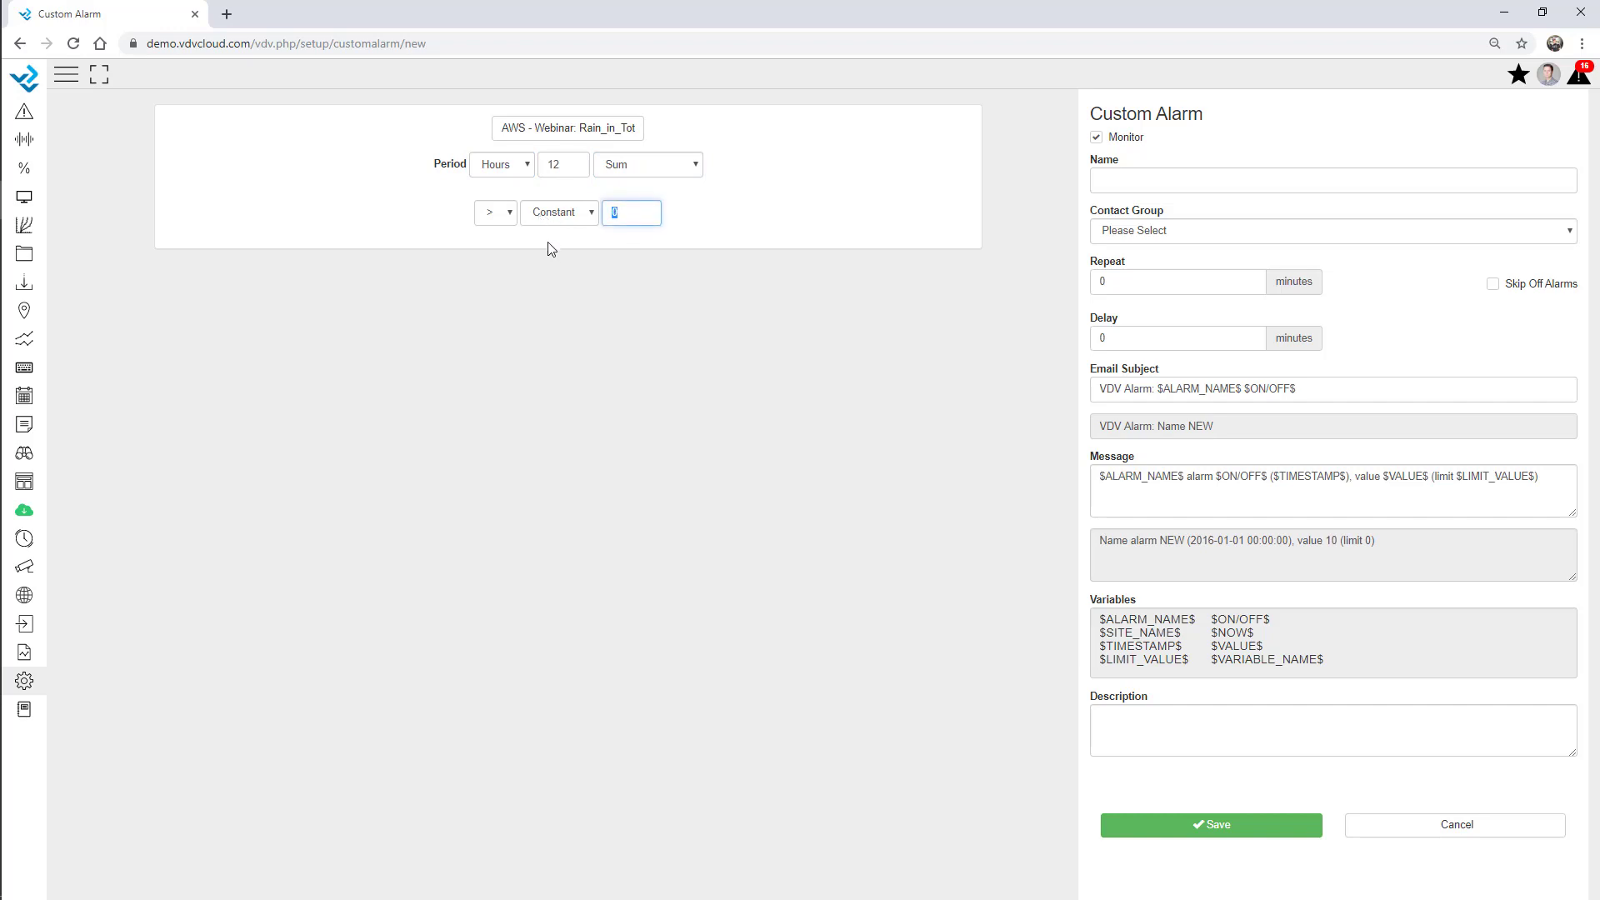
text(5)
click(609, 326)
click(676, 163)
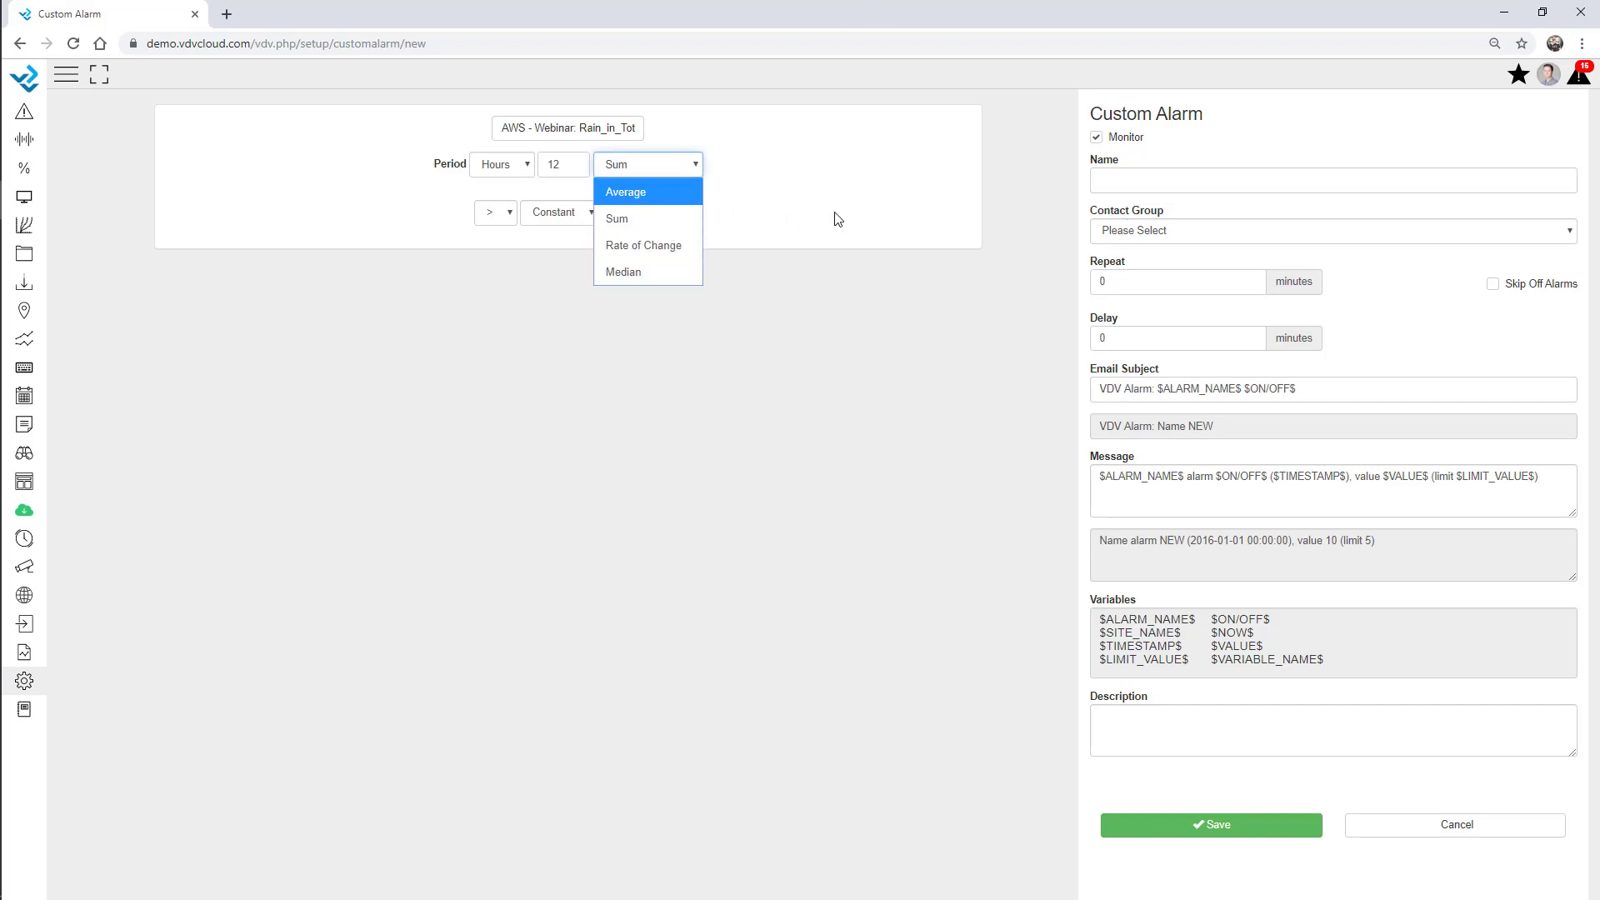
click(783, 218)
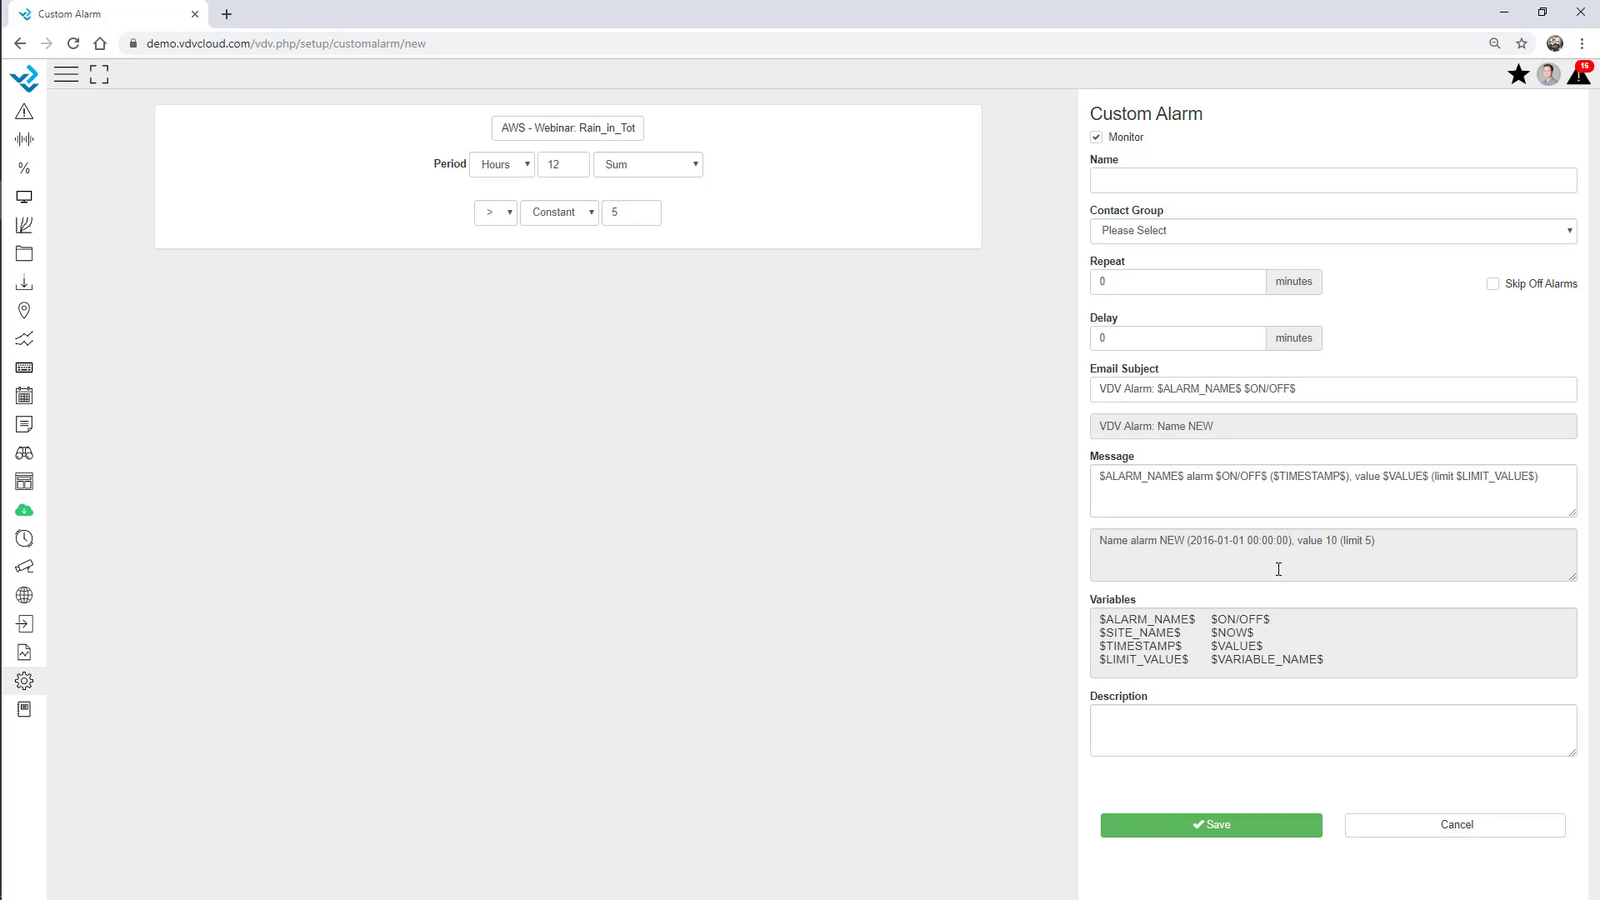
Assign the Maintenance contact group to the custom rain alarm.
click(1159, 230)
click(1153, 305)
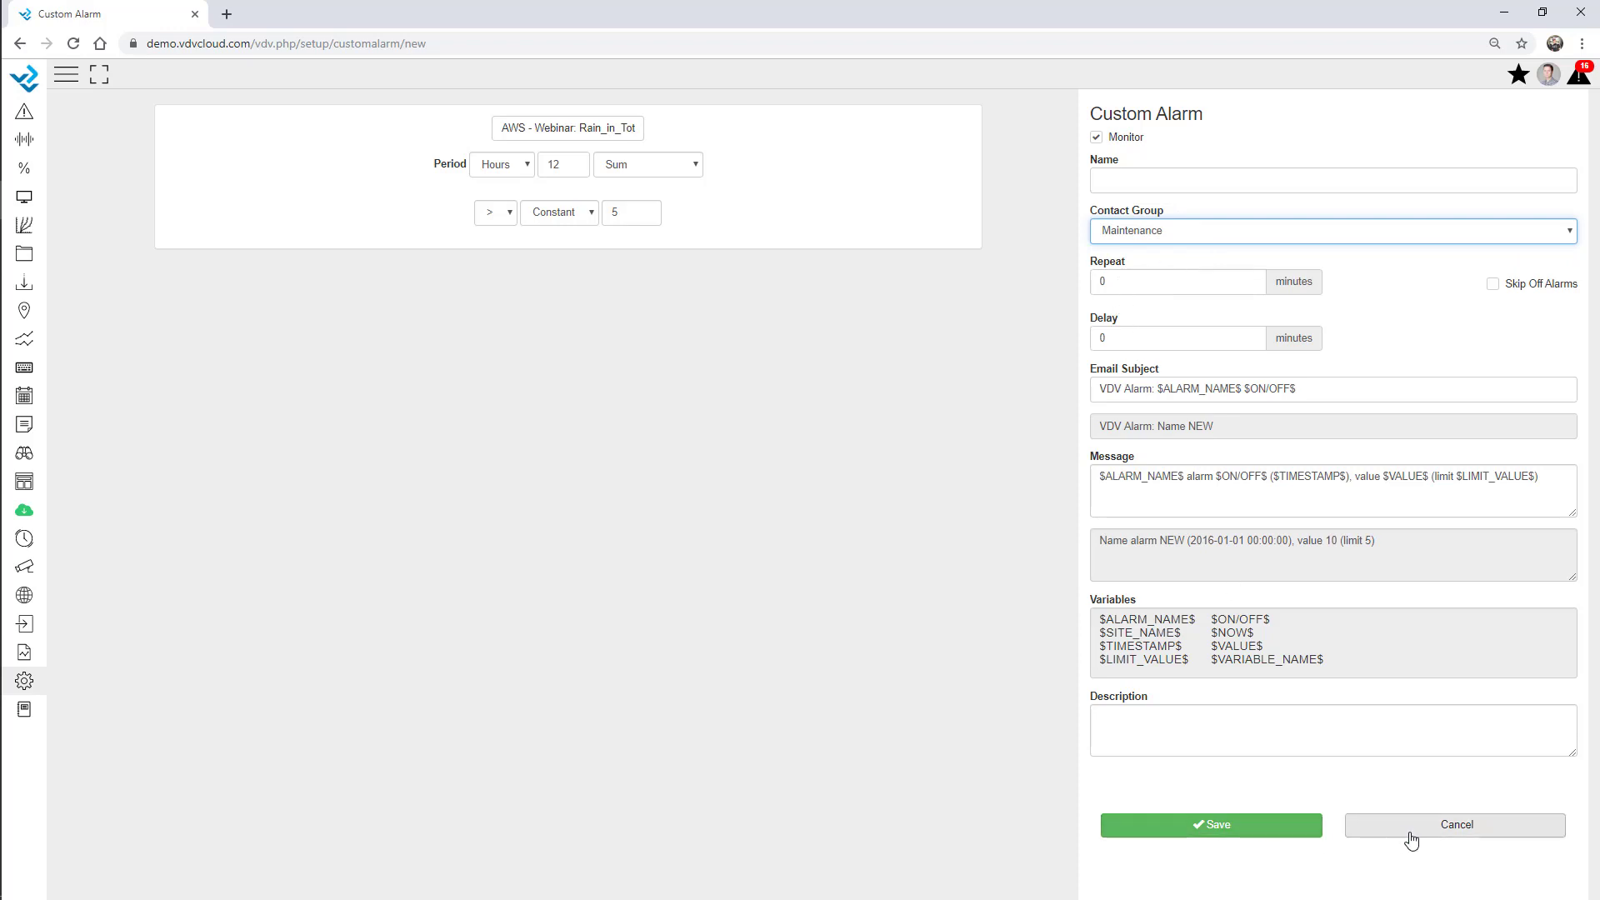
click(27, 683)
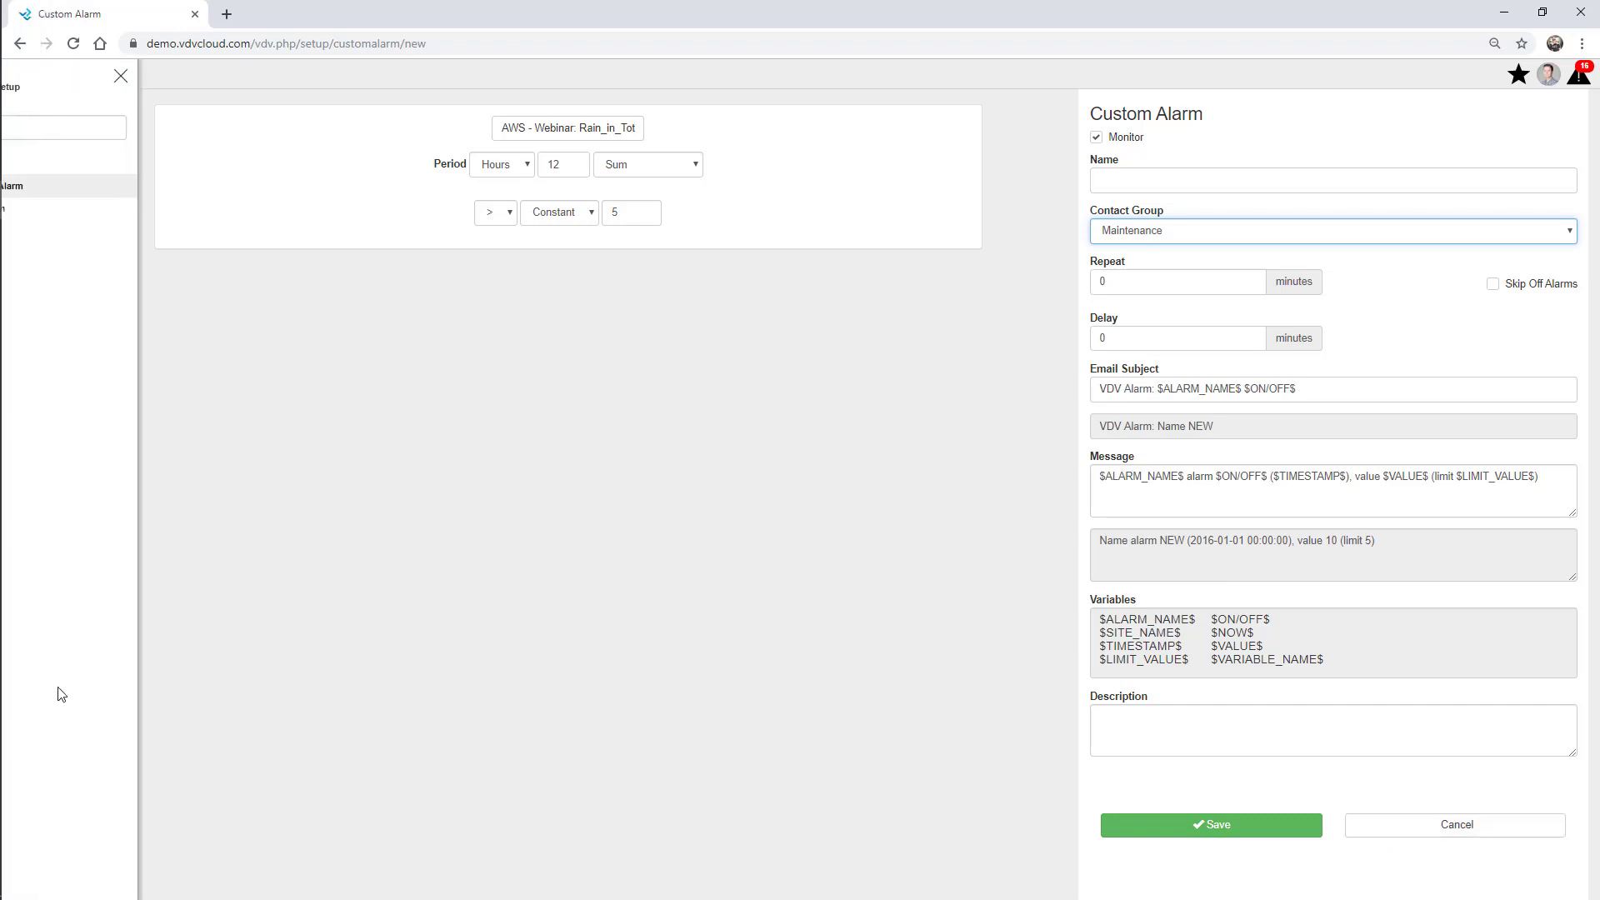
Open the Bulk Alarm page and review the Battery bulk alarm without changing it.
click(57, 207)
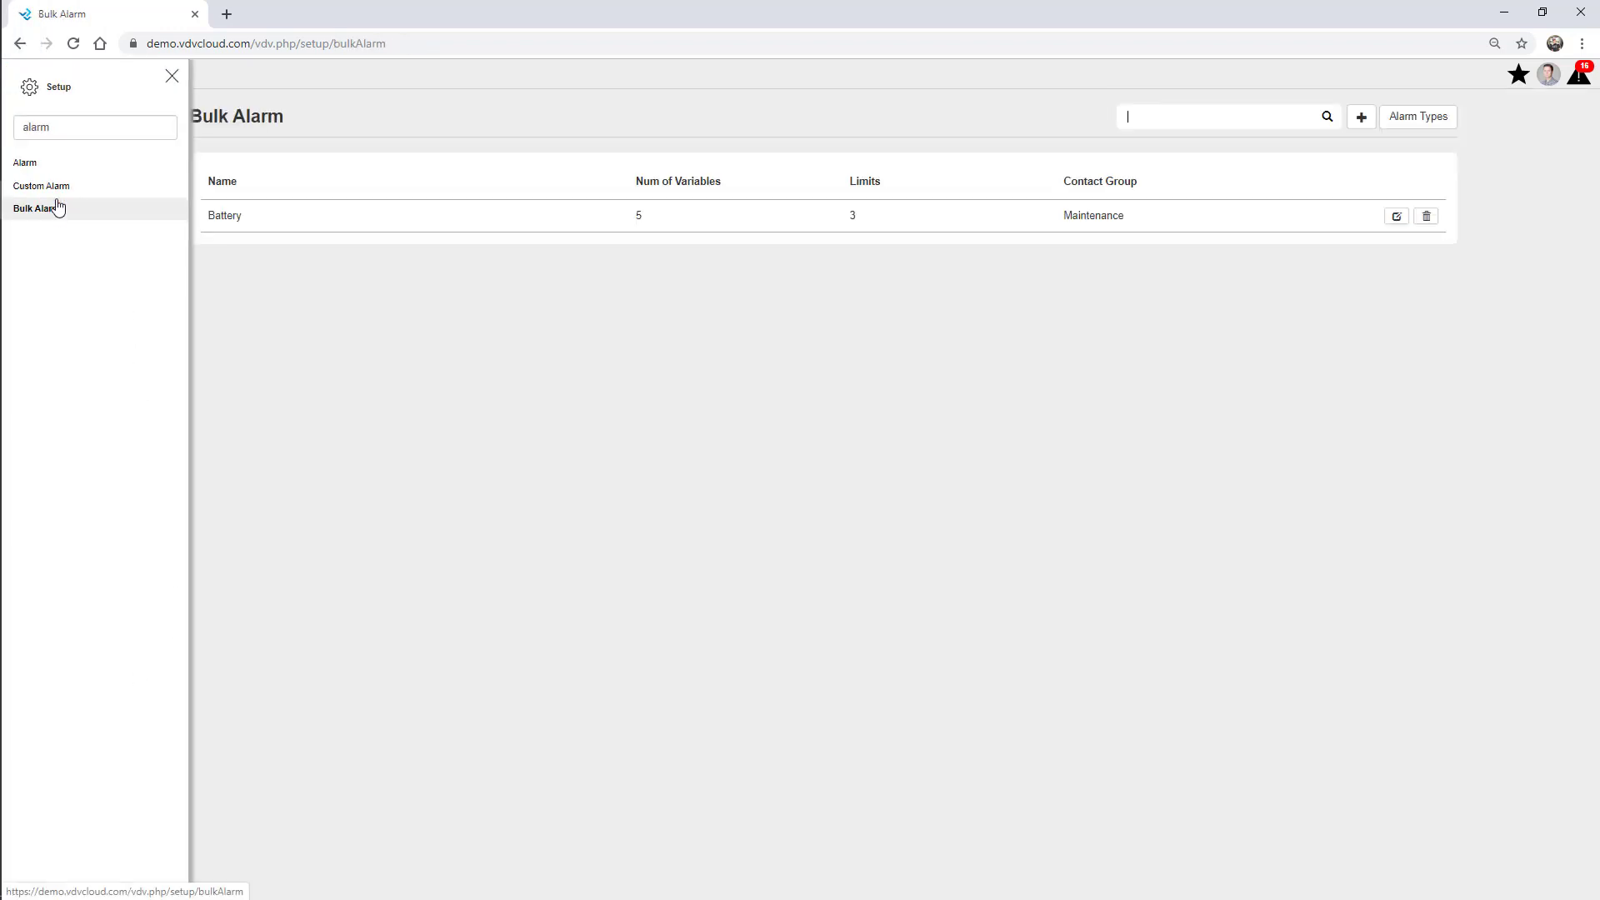
click(172, 76)
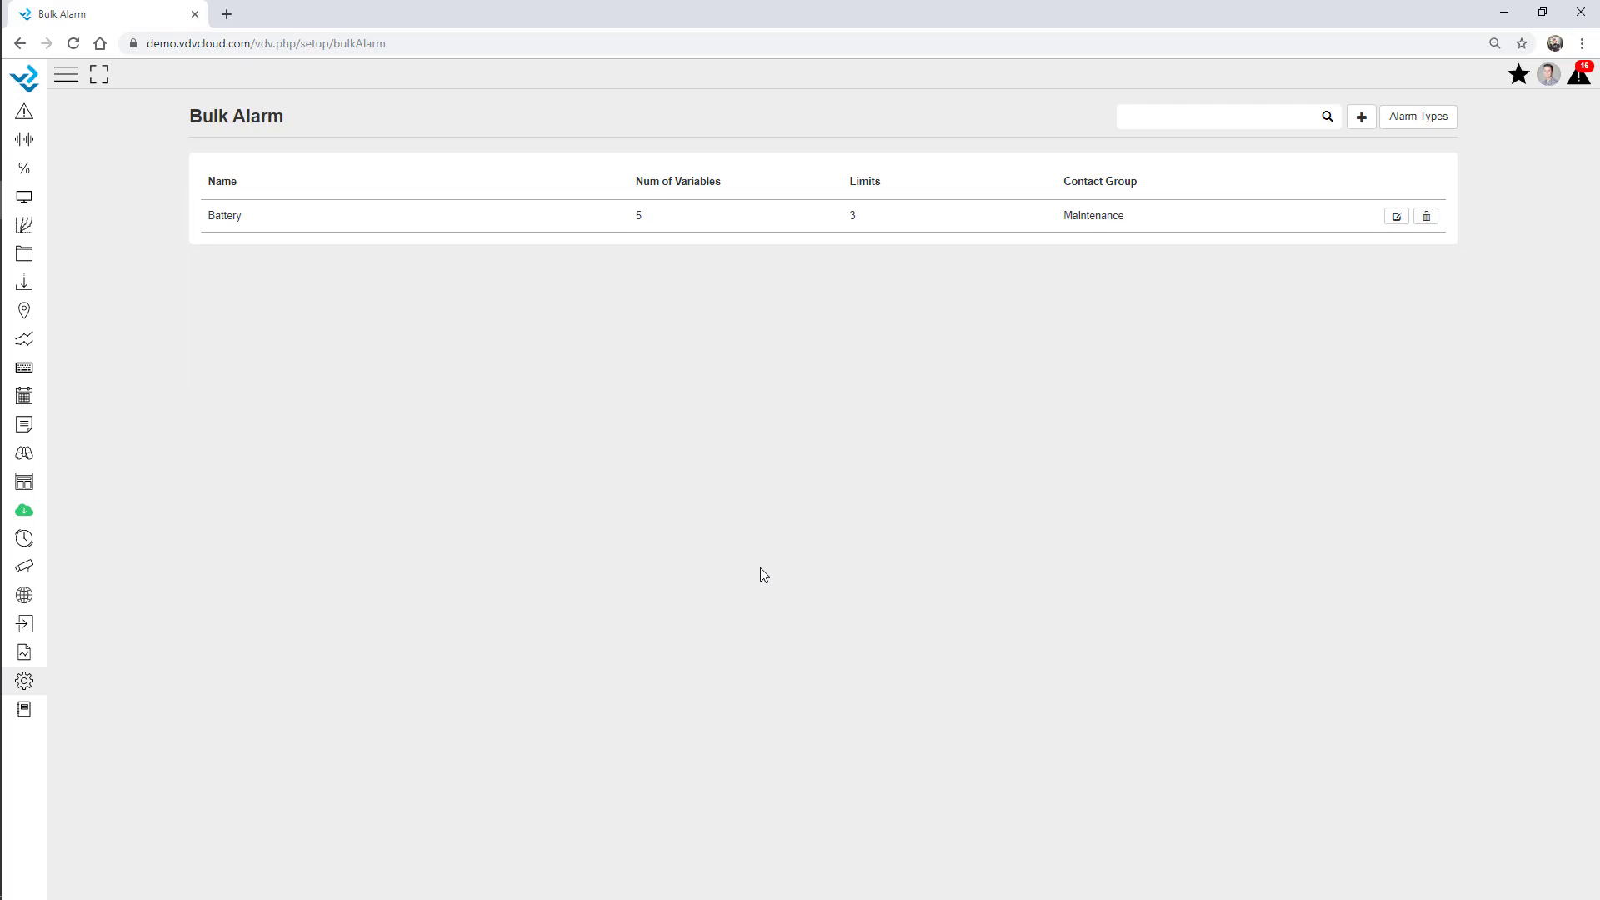
click(1396, 217)
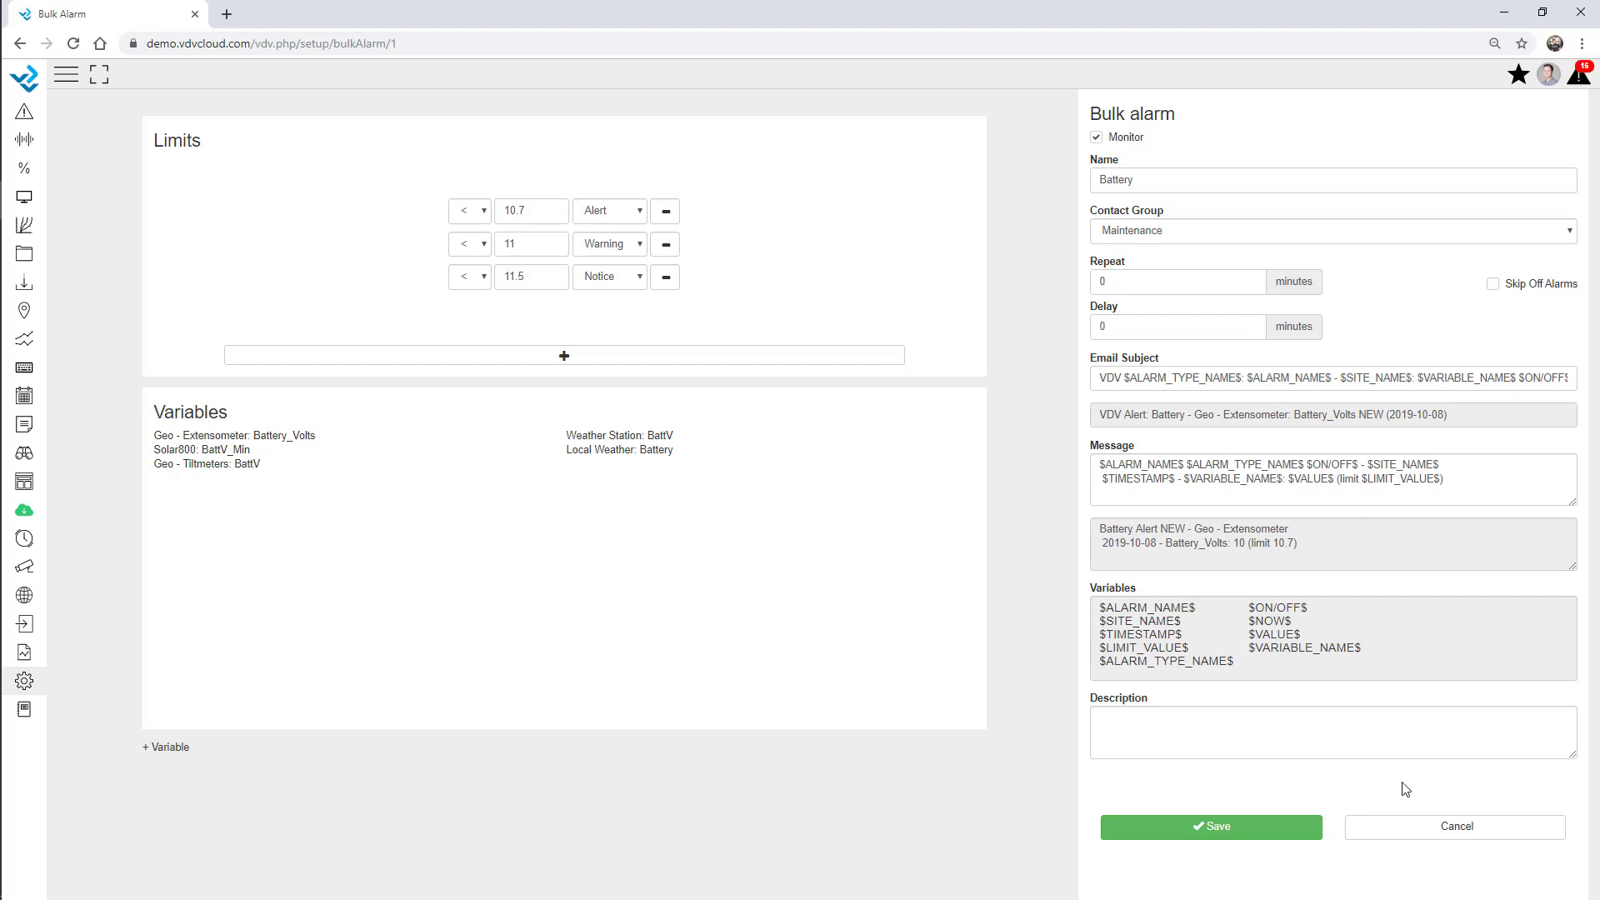
click(1411, 834)
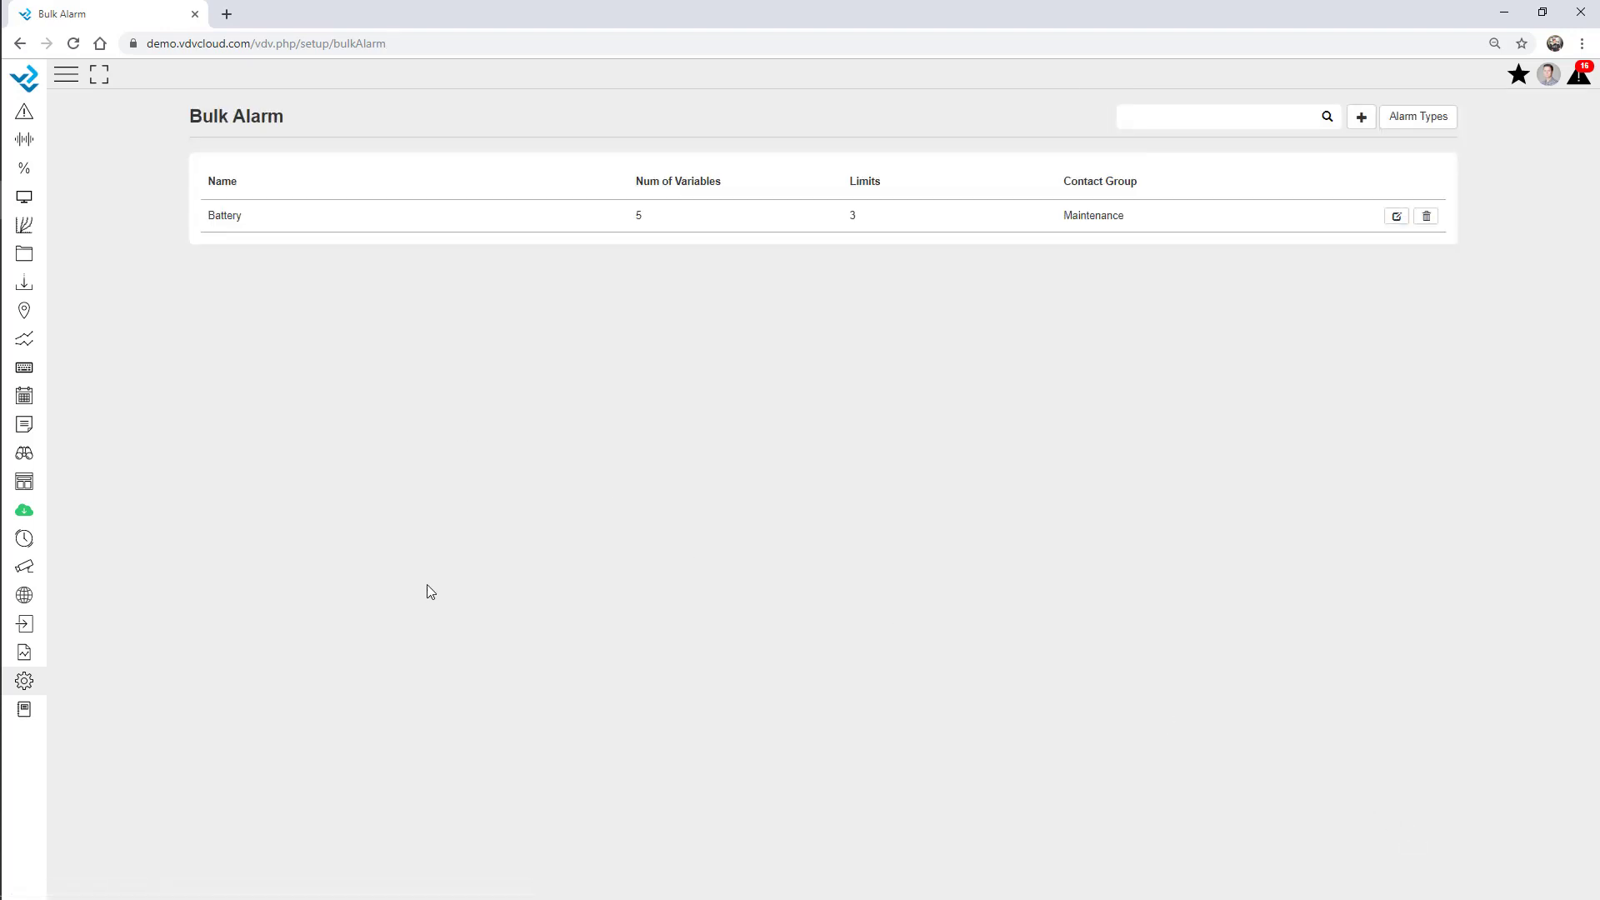
click(24, 681)
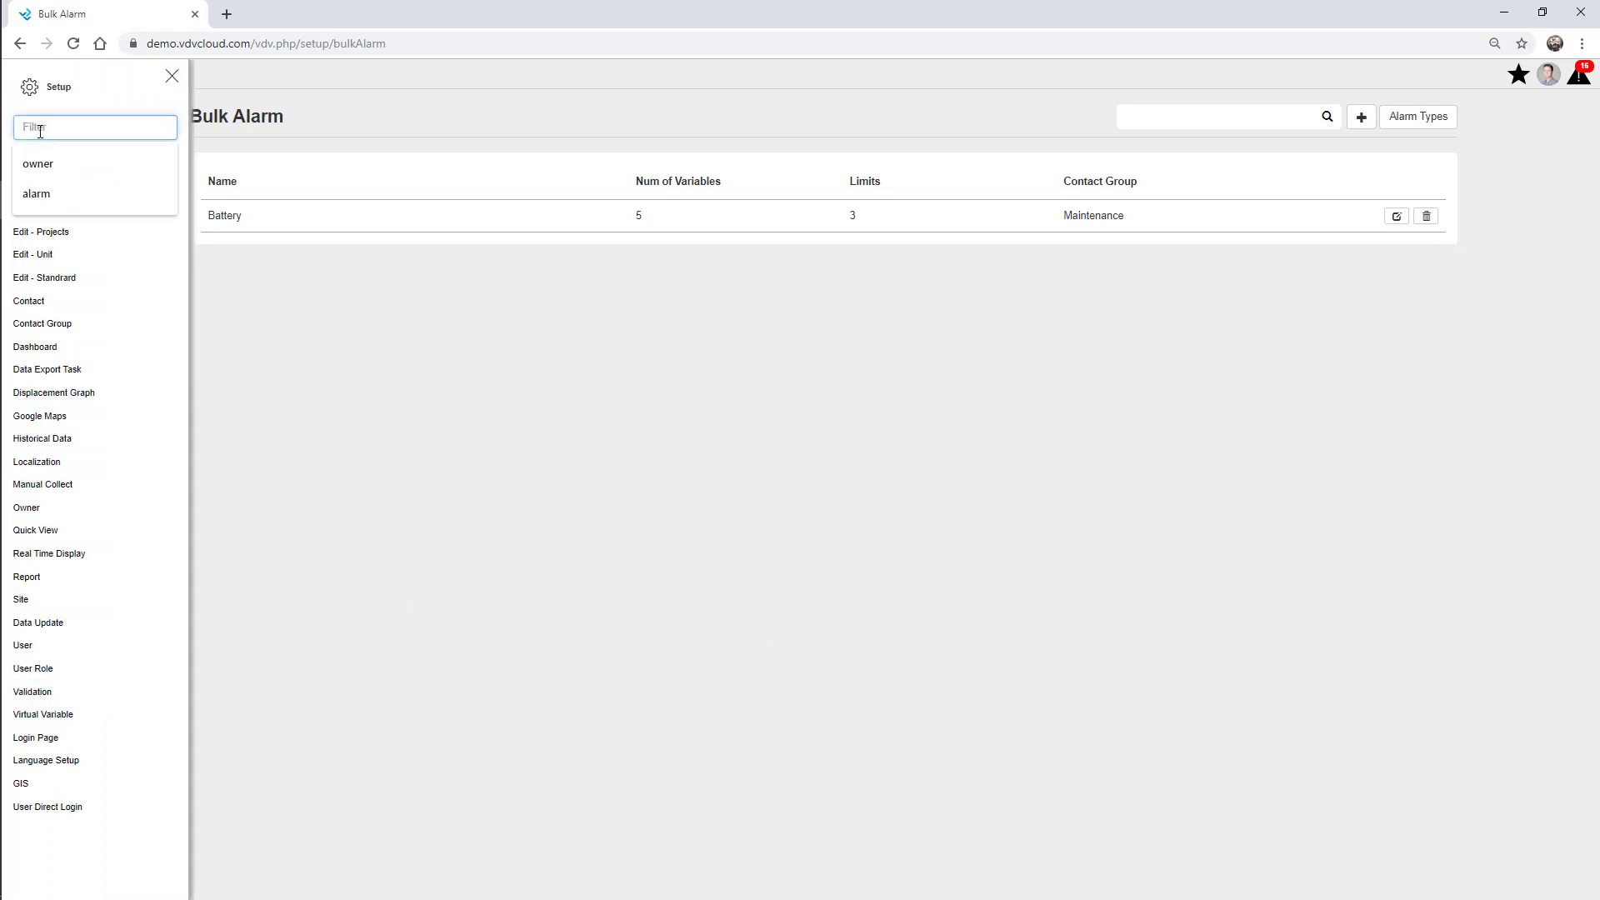
In Data Update setup, monitor the AWS - Webinar row with a 5-hour limit and Maintenance group.
text(data)
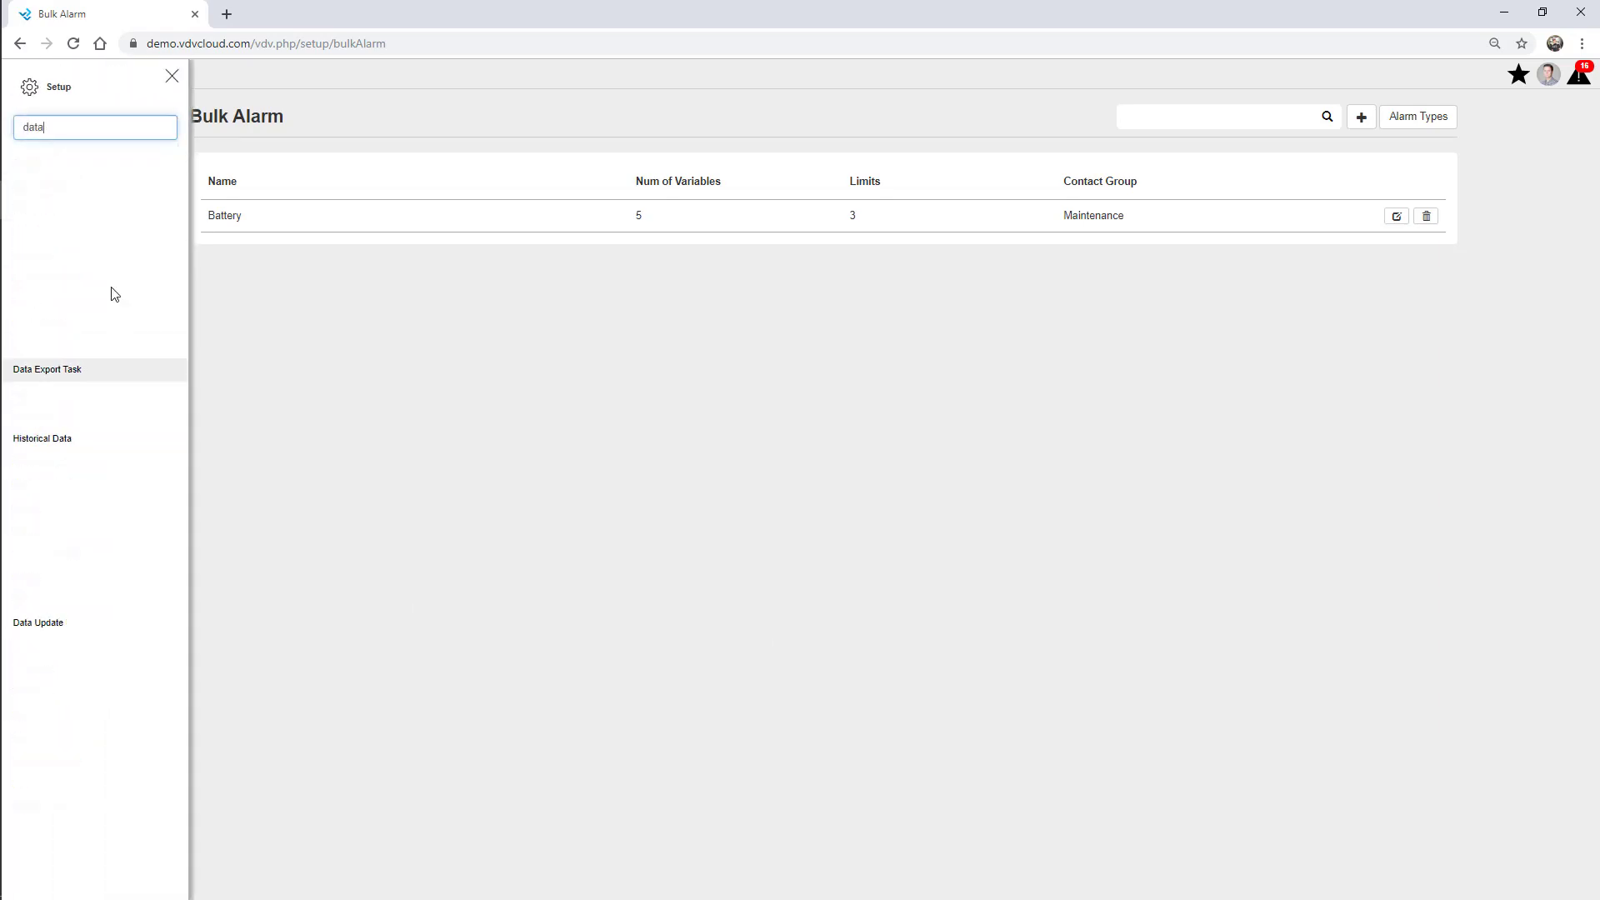
click(64, 215)
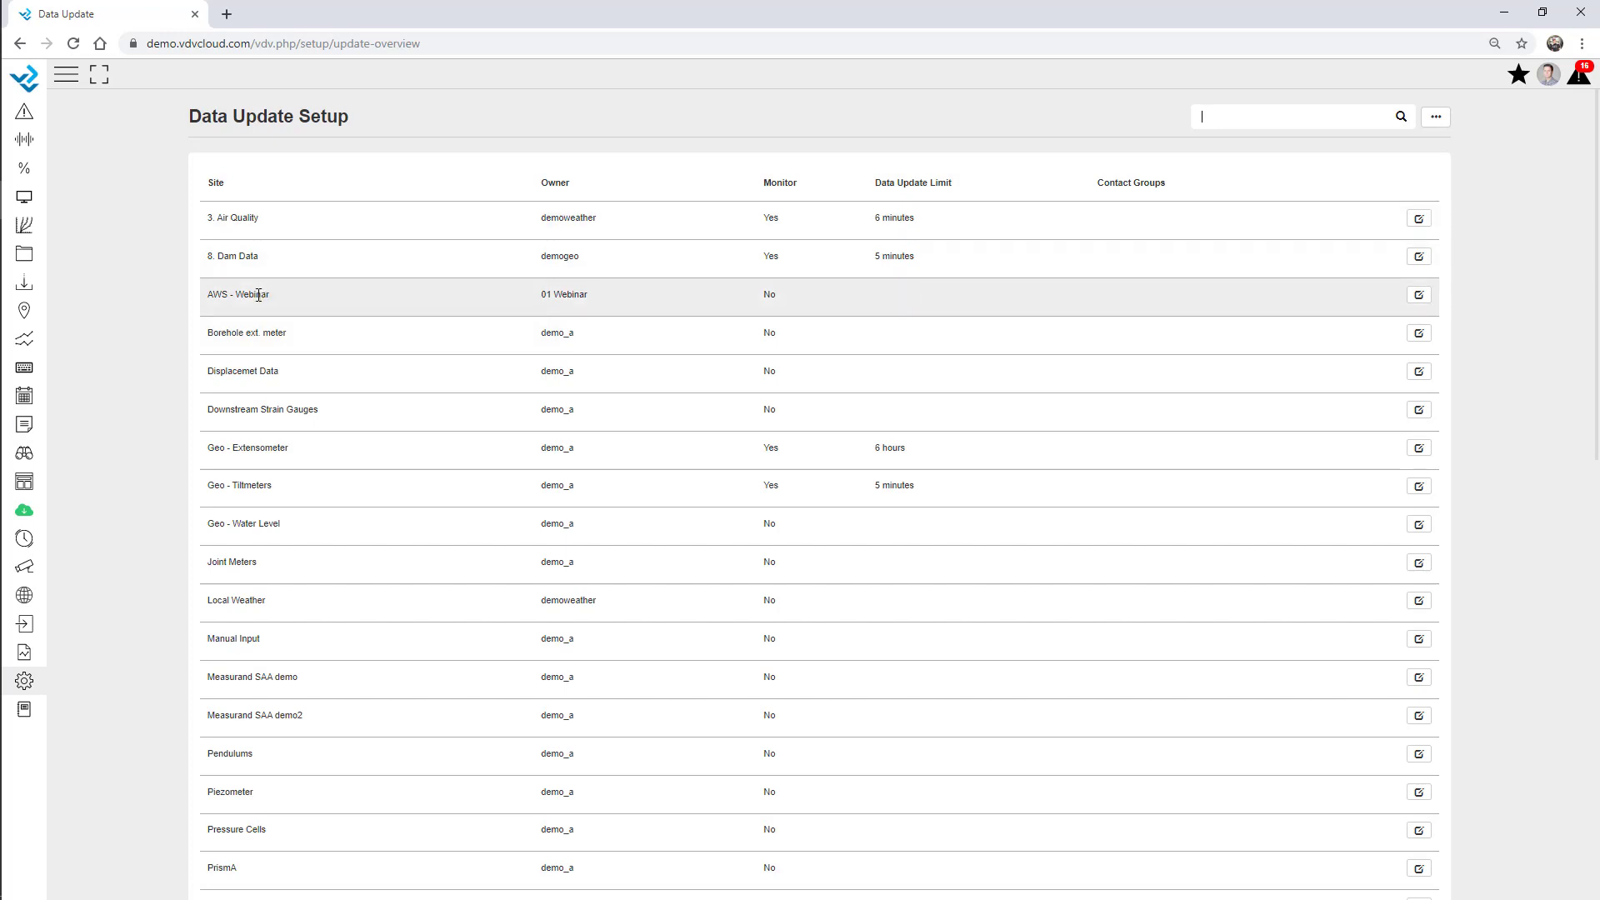
click(1417, 298)
click(770, 297)
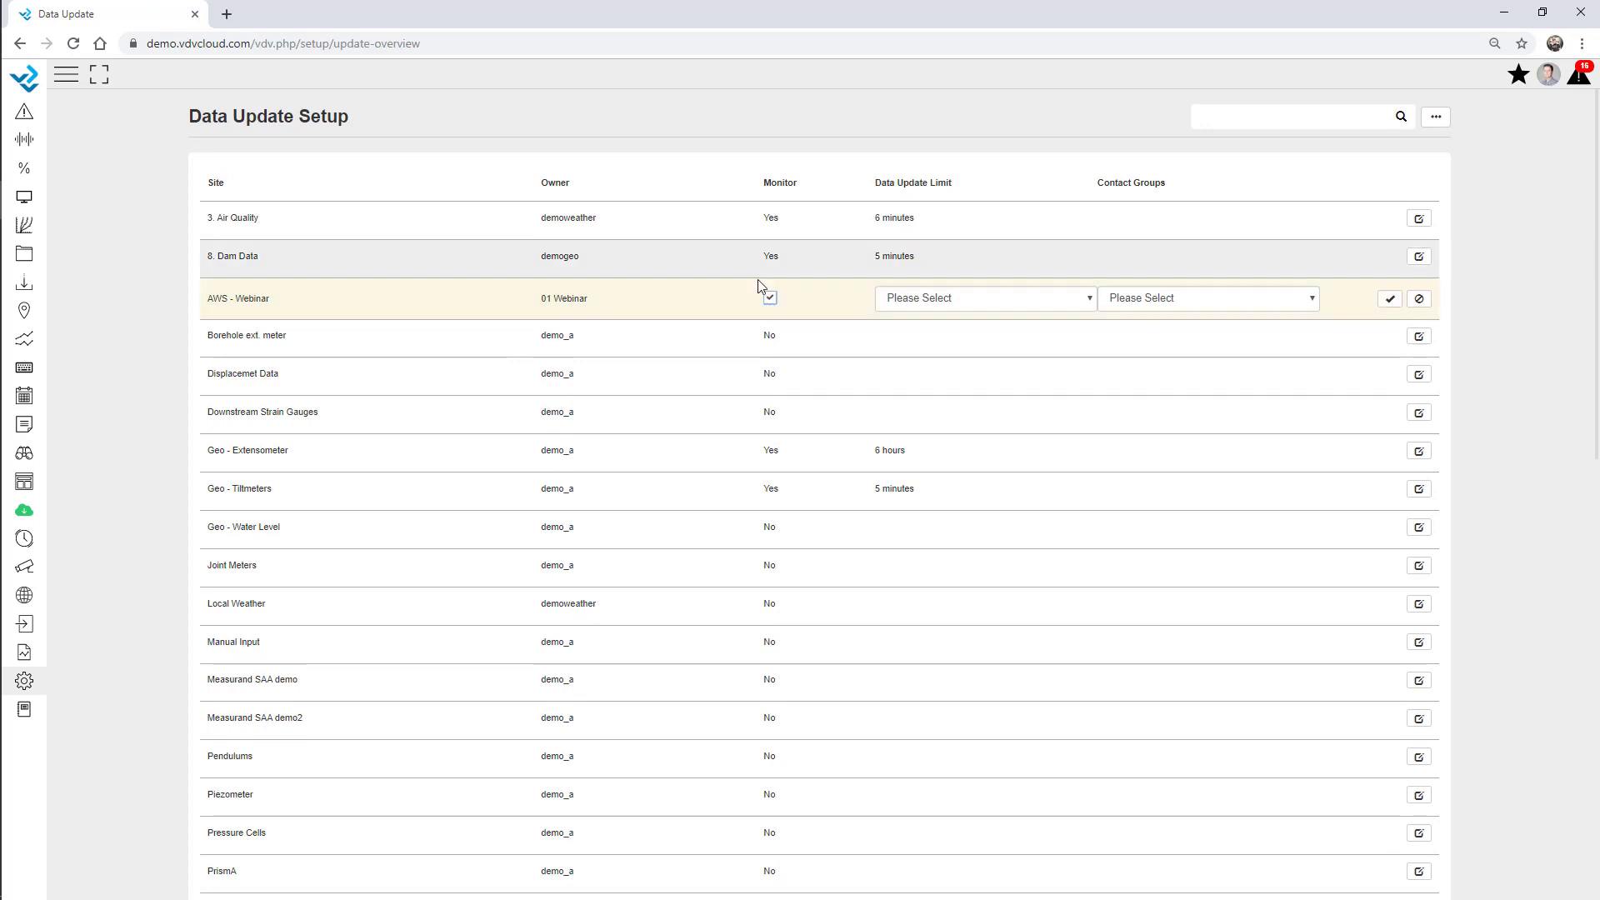
click(947, 307)
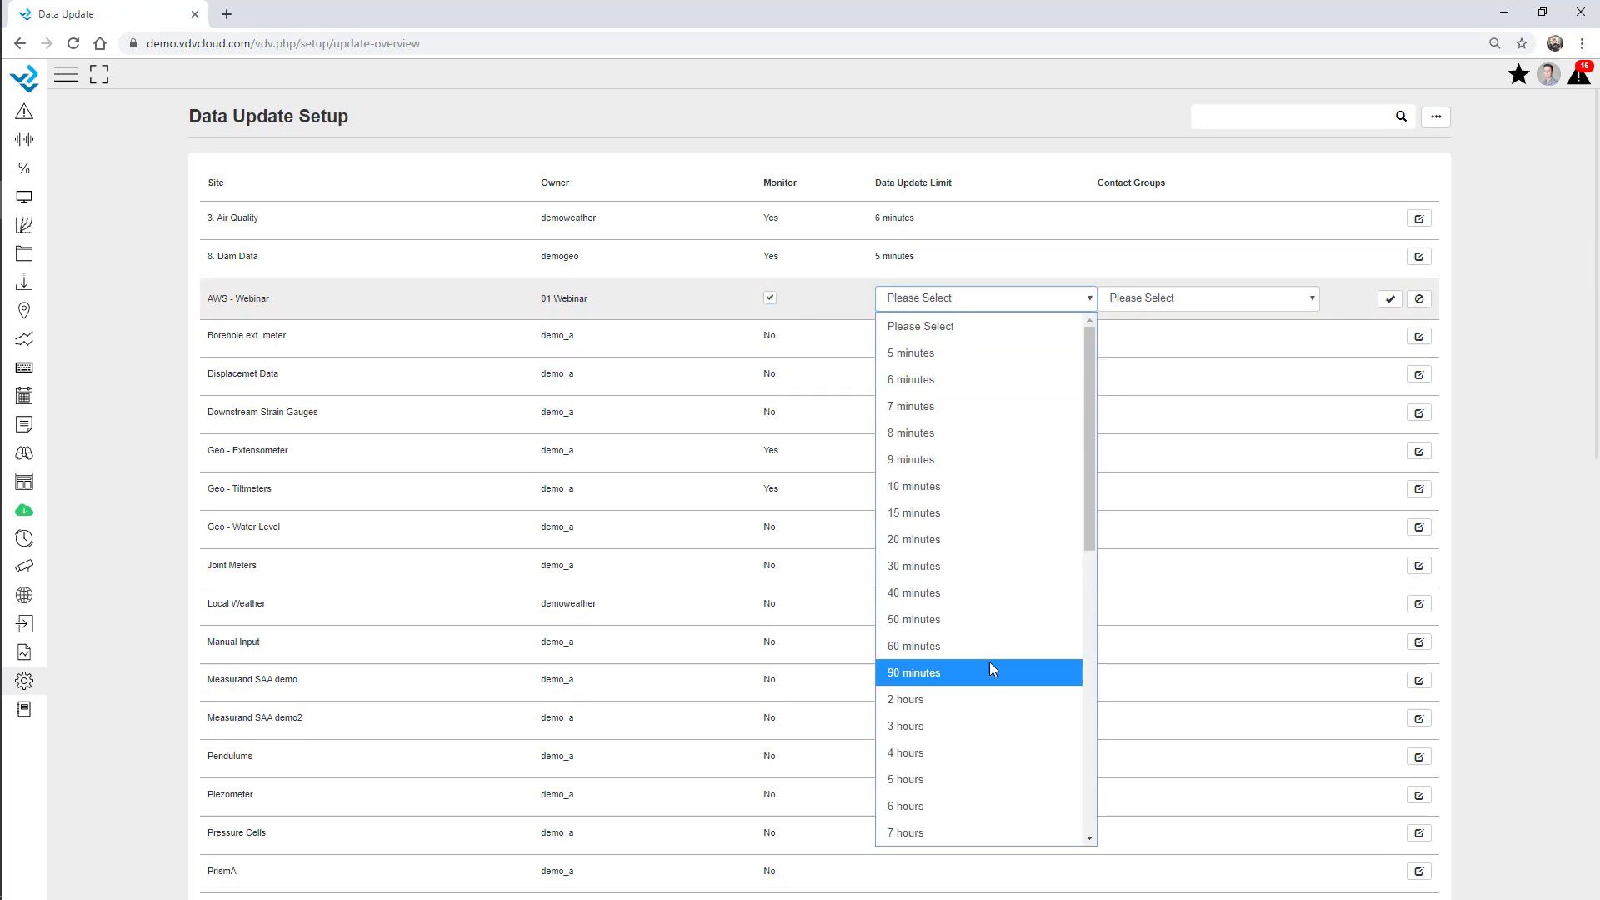
click(950, 775)
click(1189, 300)
click(1162, 385)
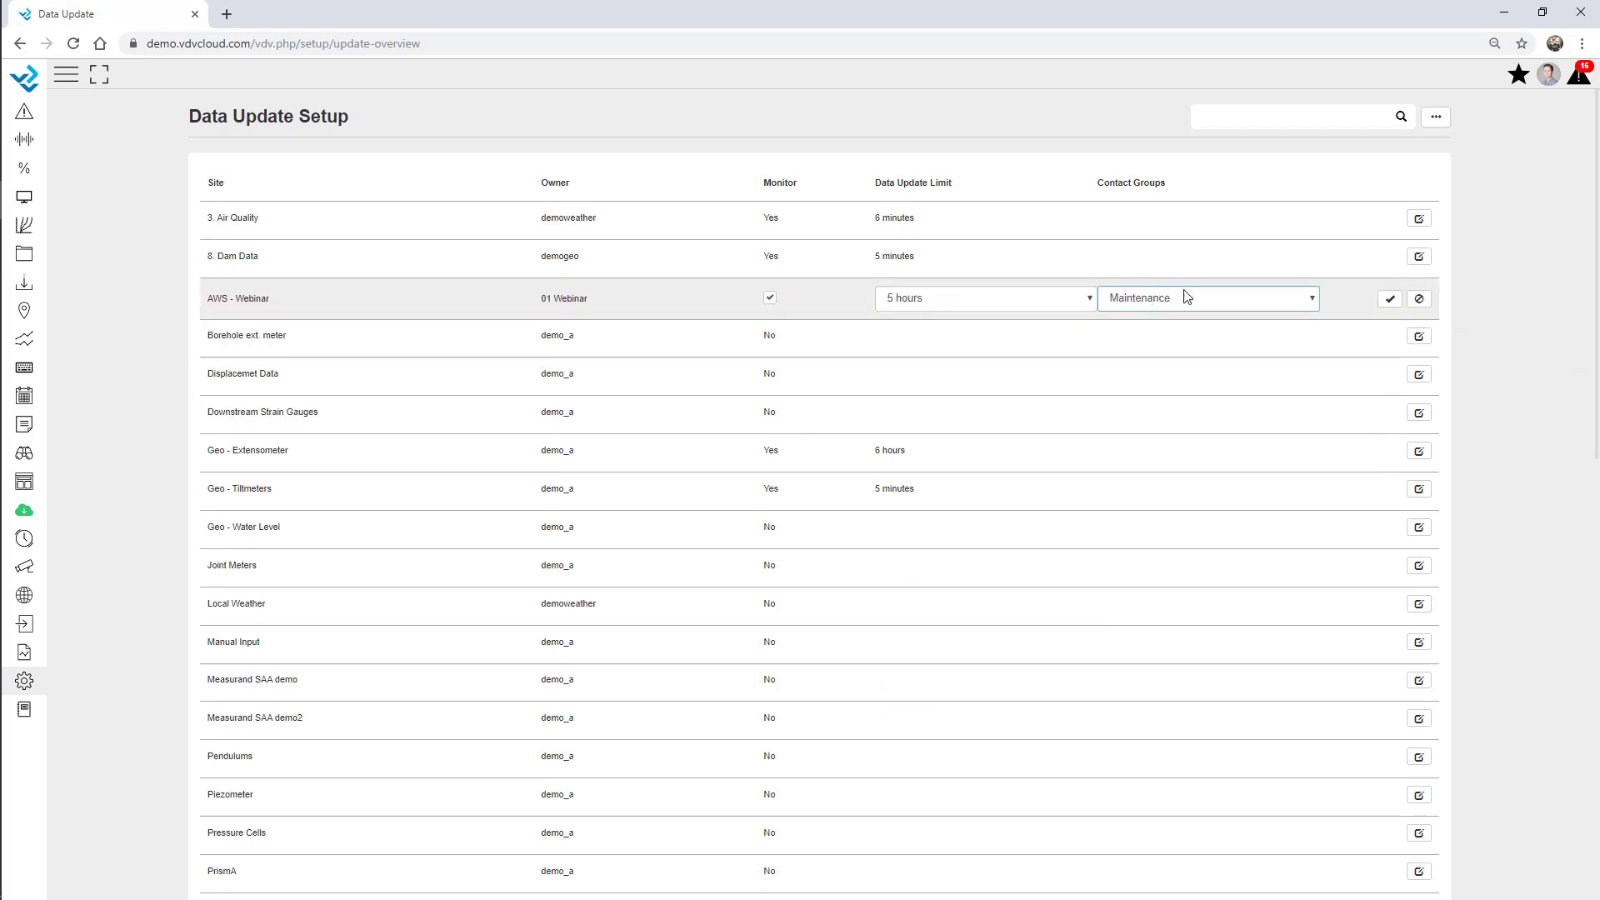
click(1389, 300)
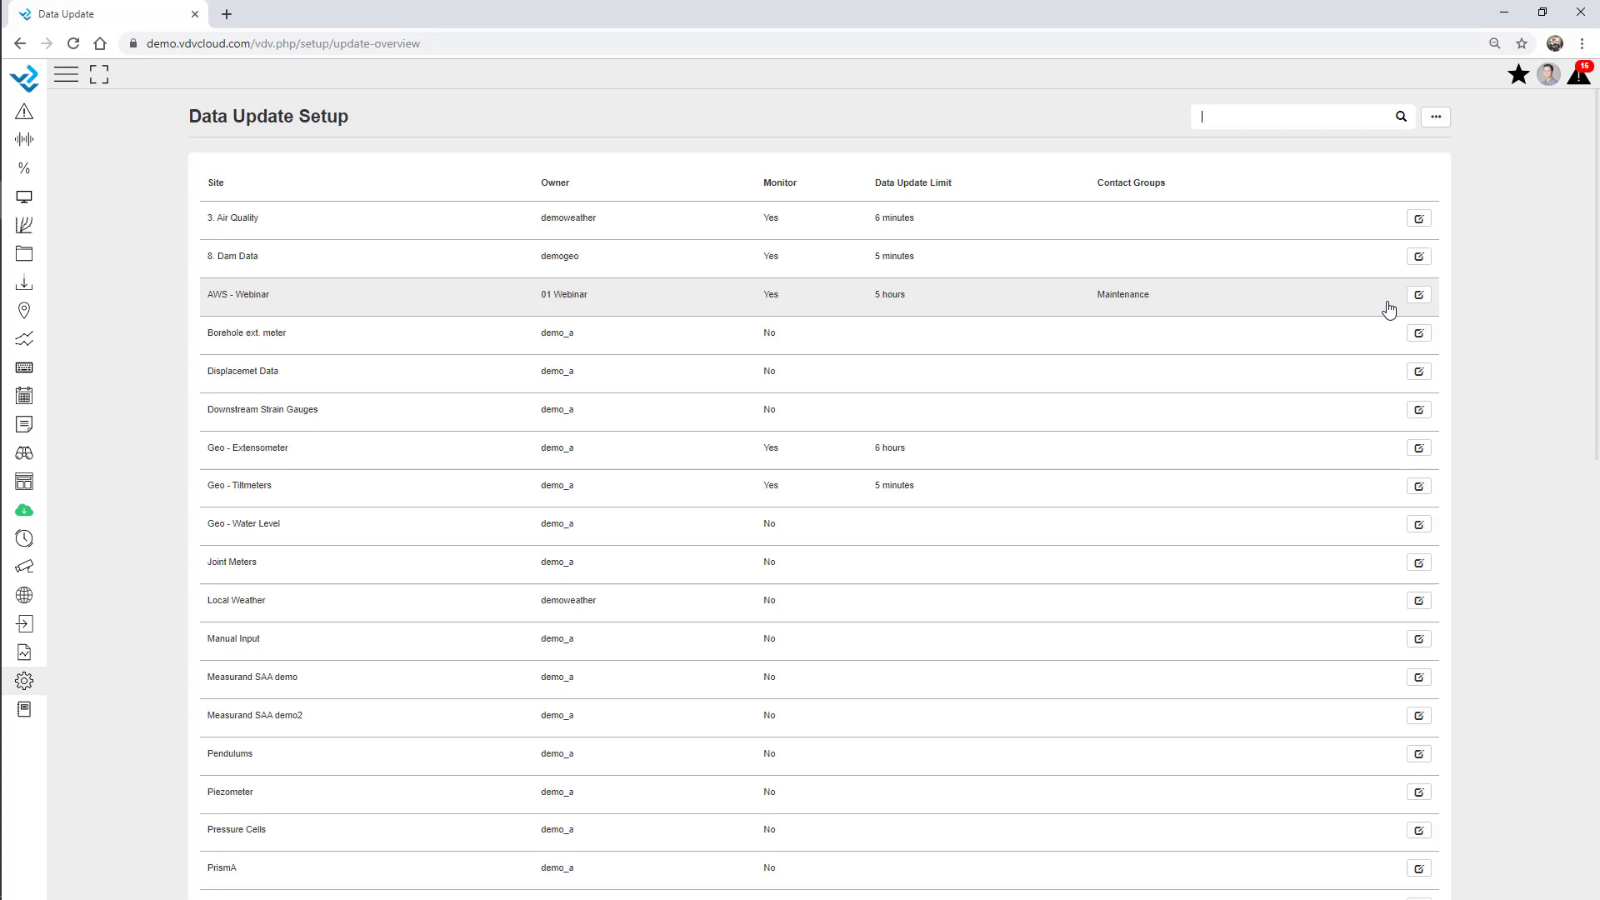
Filter the data update site table to the geo sites.
click(1241, 116)
text(geo)
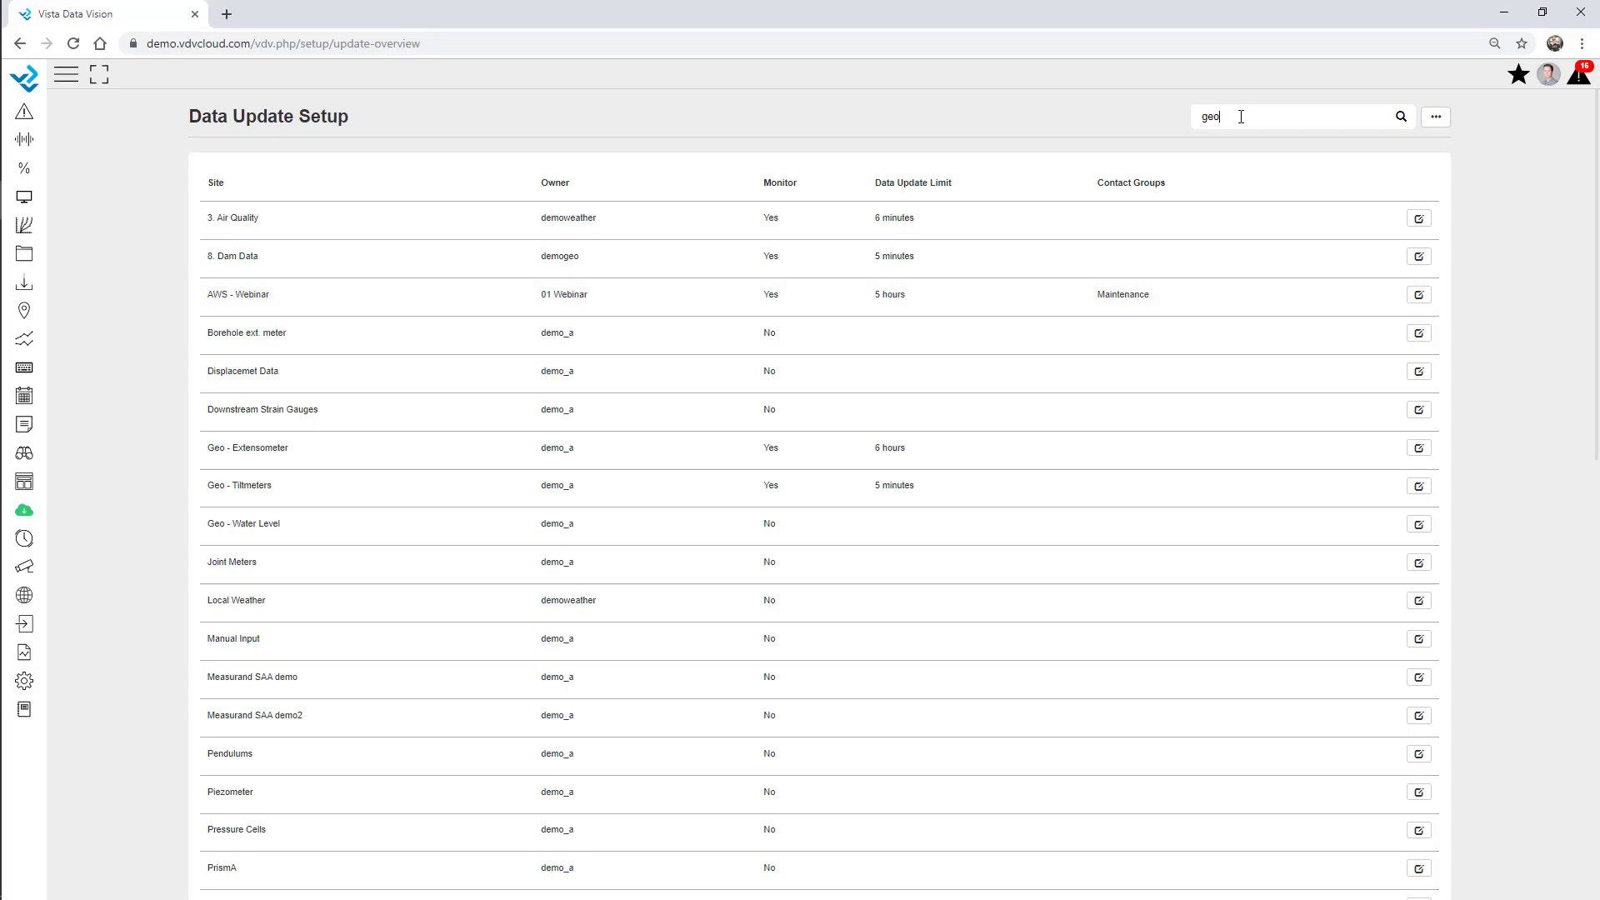
key(Return)
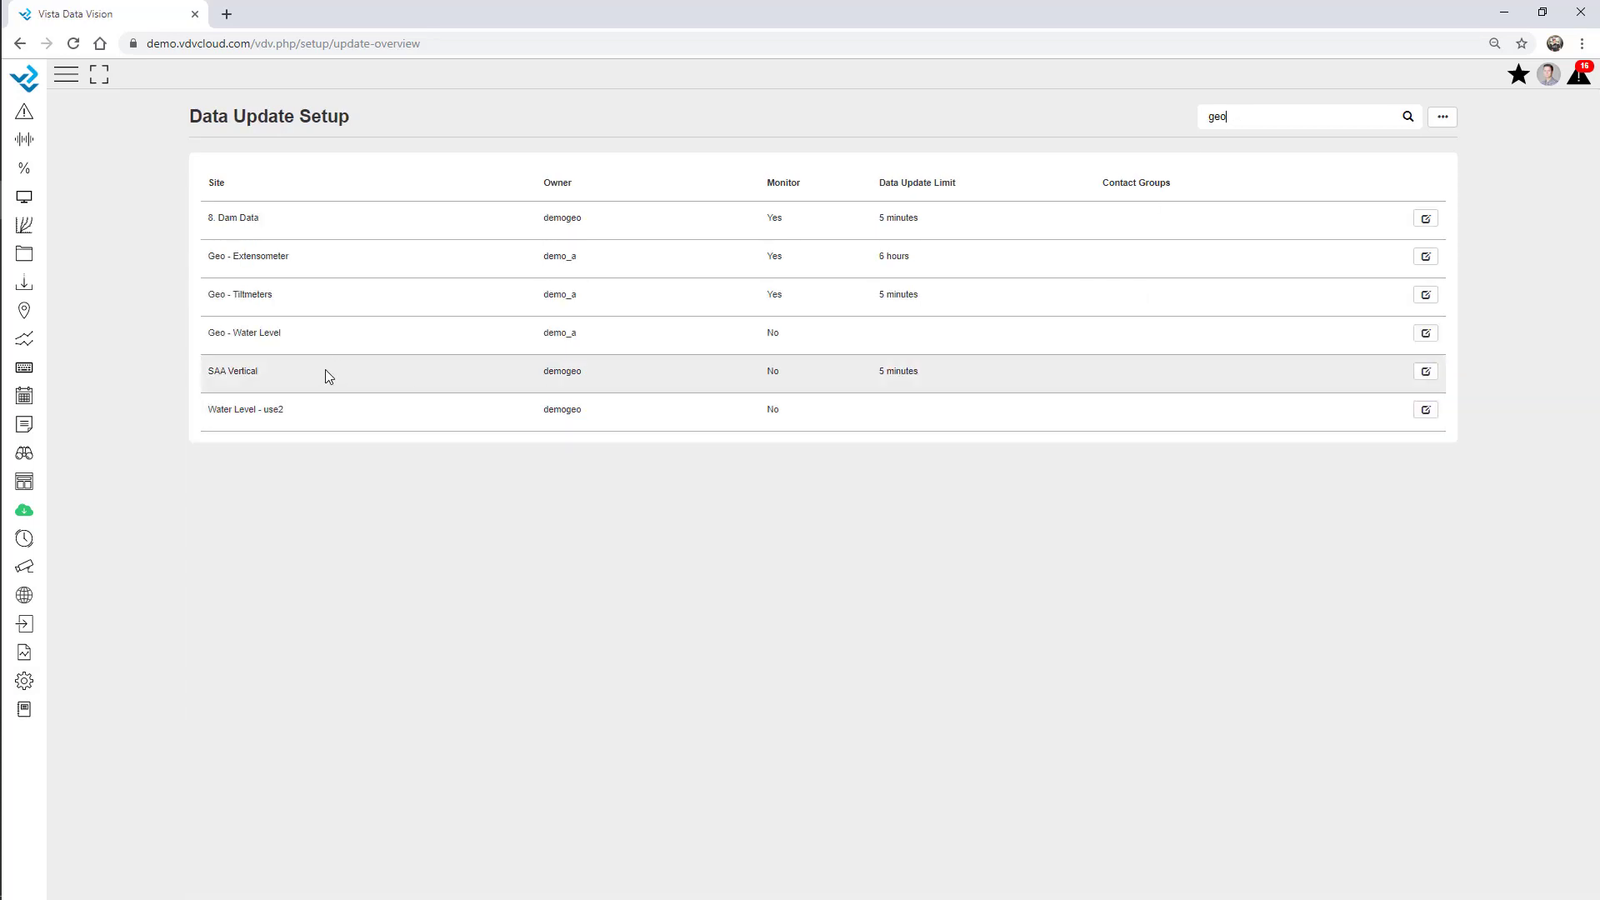
Bulk-enable monitoring on all six geo sites with a 7-hour limit and Maintenance group.
click(1446, 123)
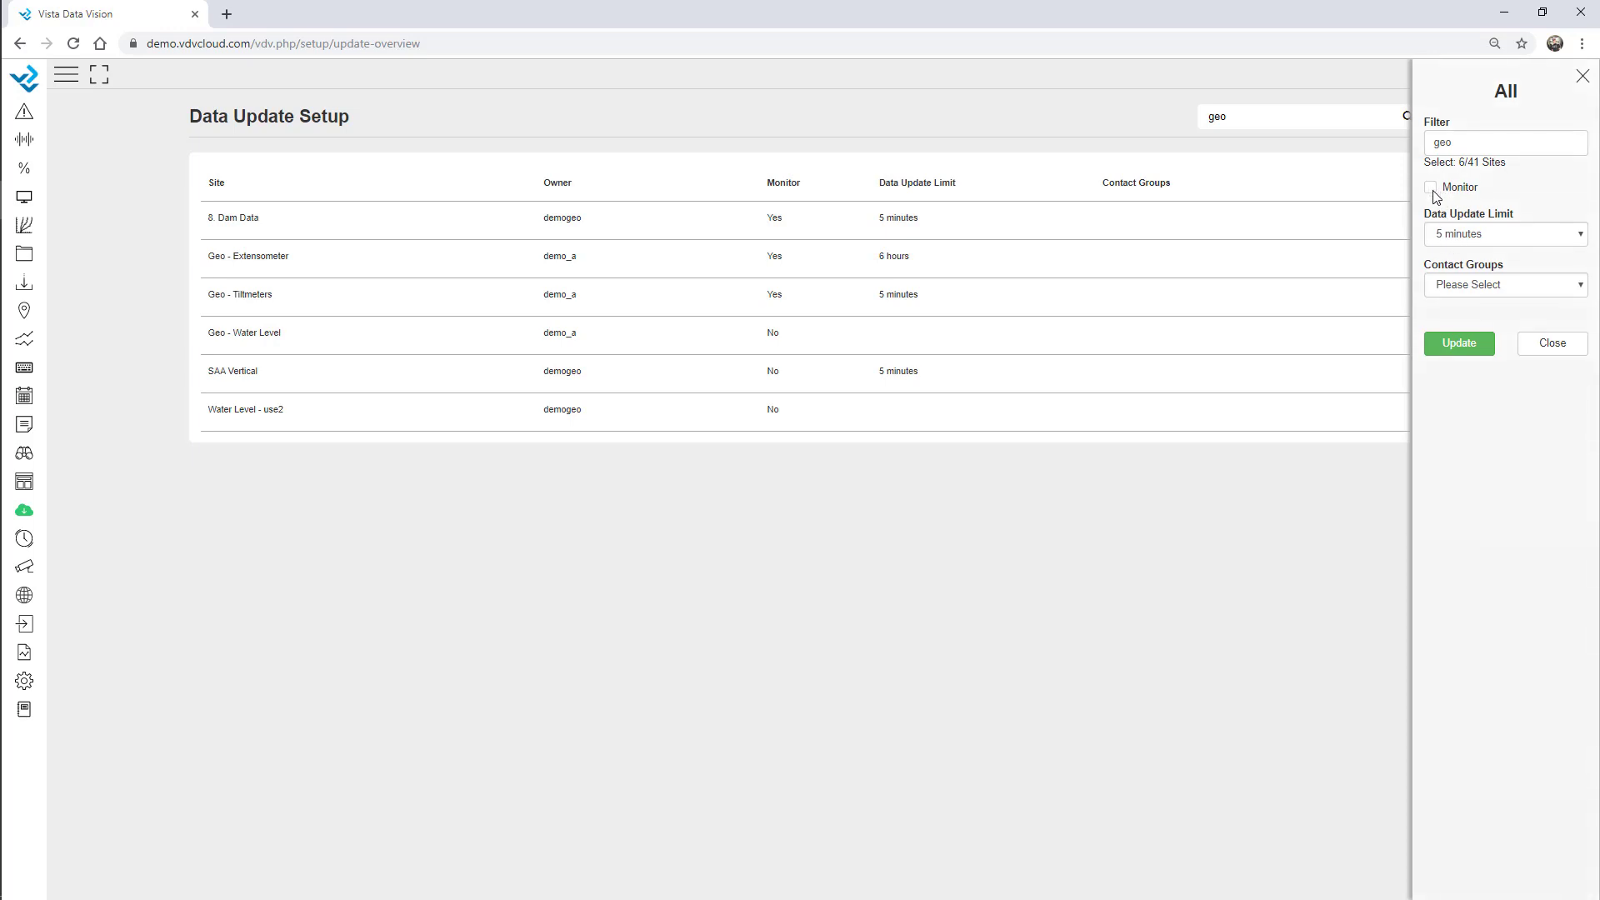
click(1433, 190)
click(1490, 237)
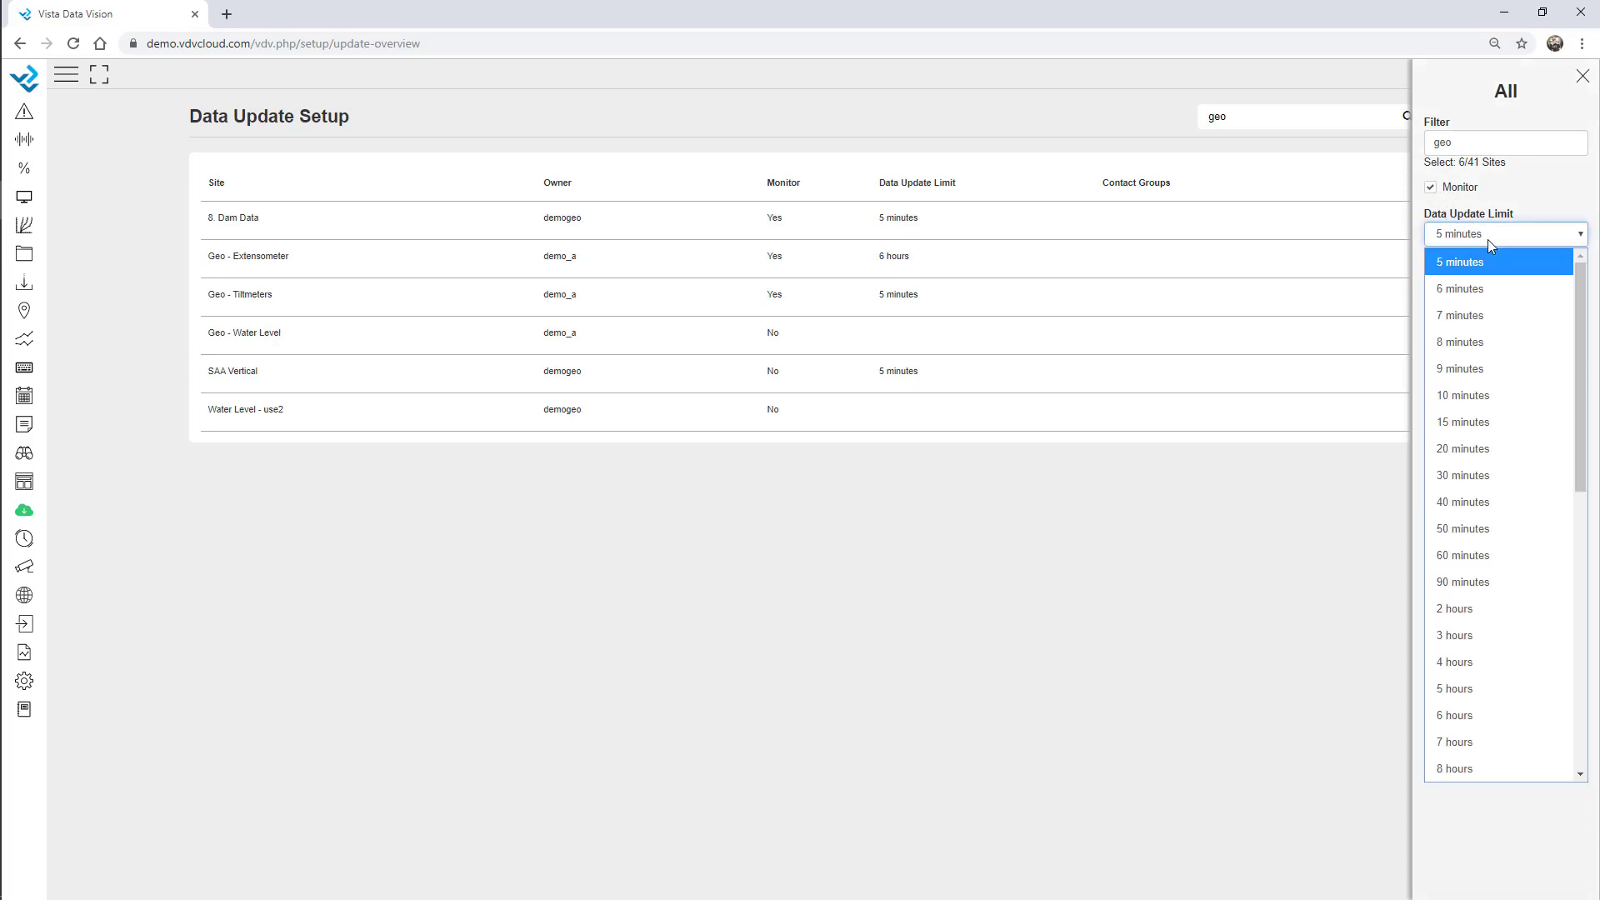
click(1482, 741)
click(1483, 285)
click(1490, 364)
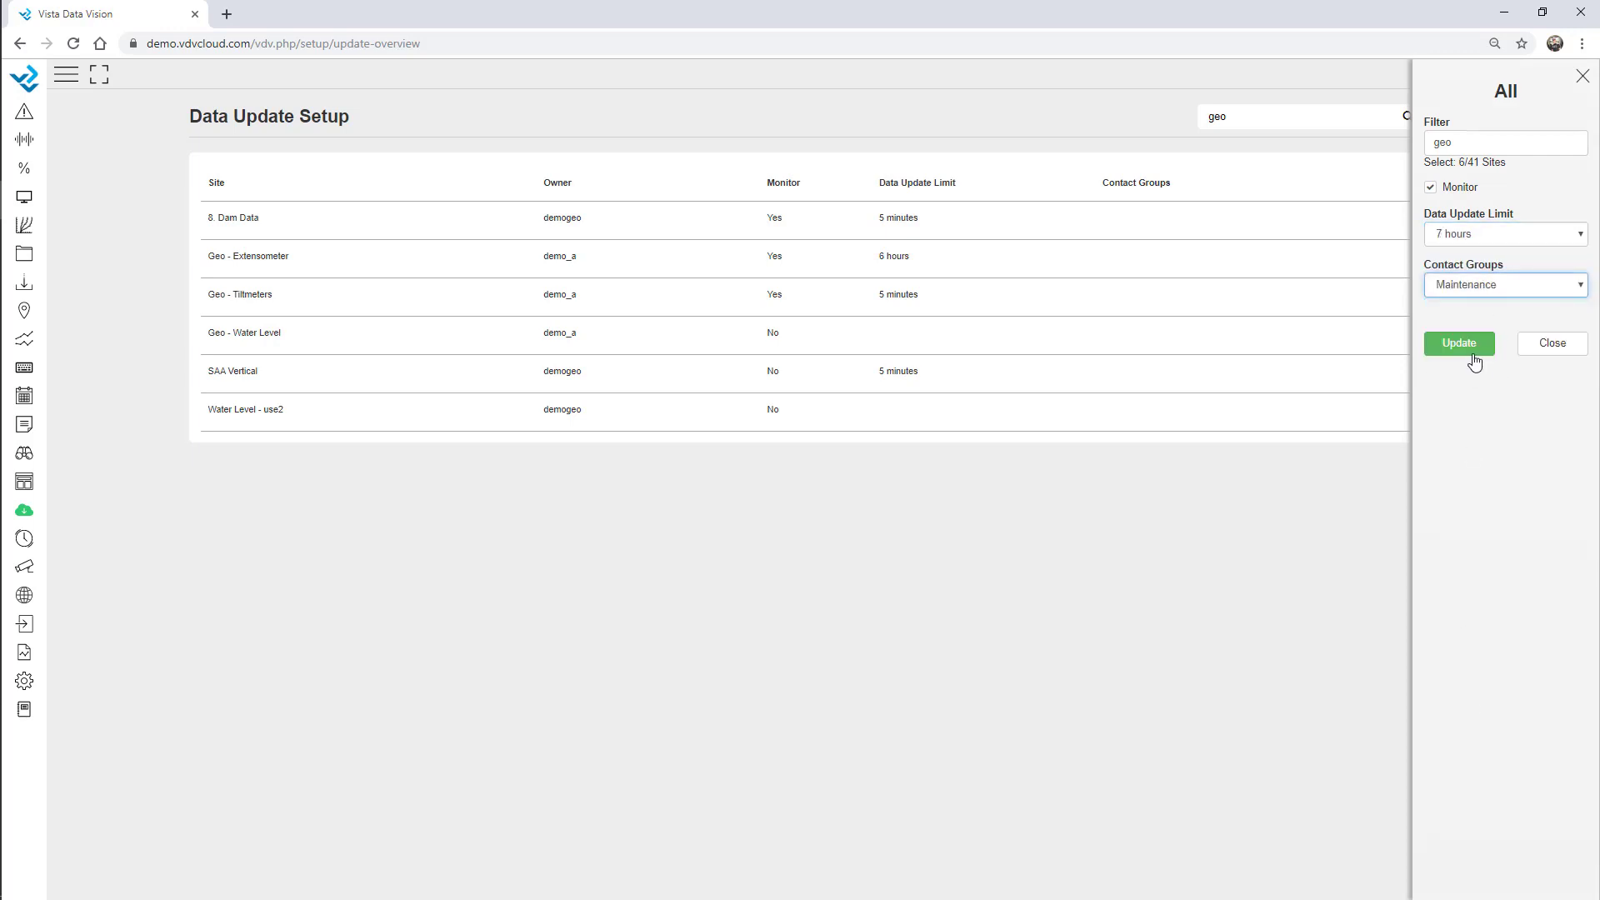
click(1475, 361)
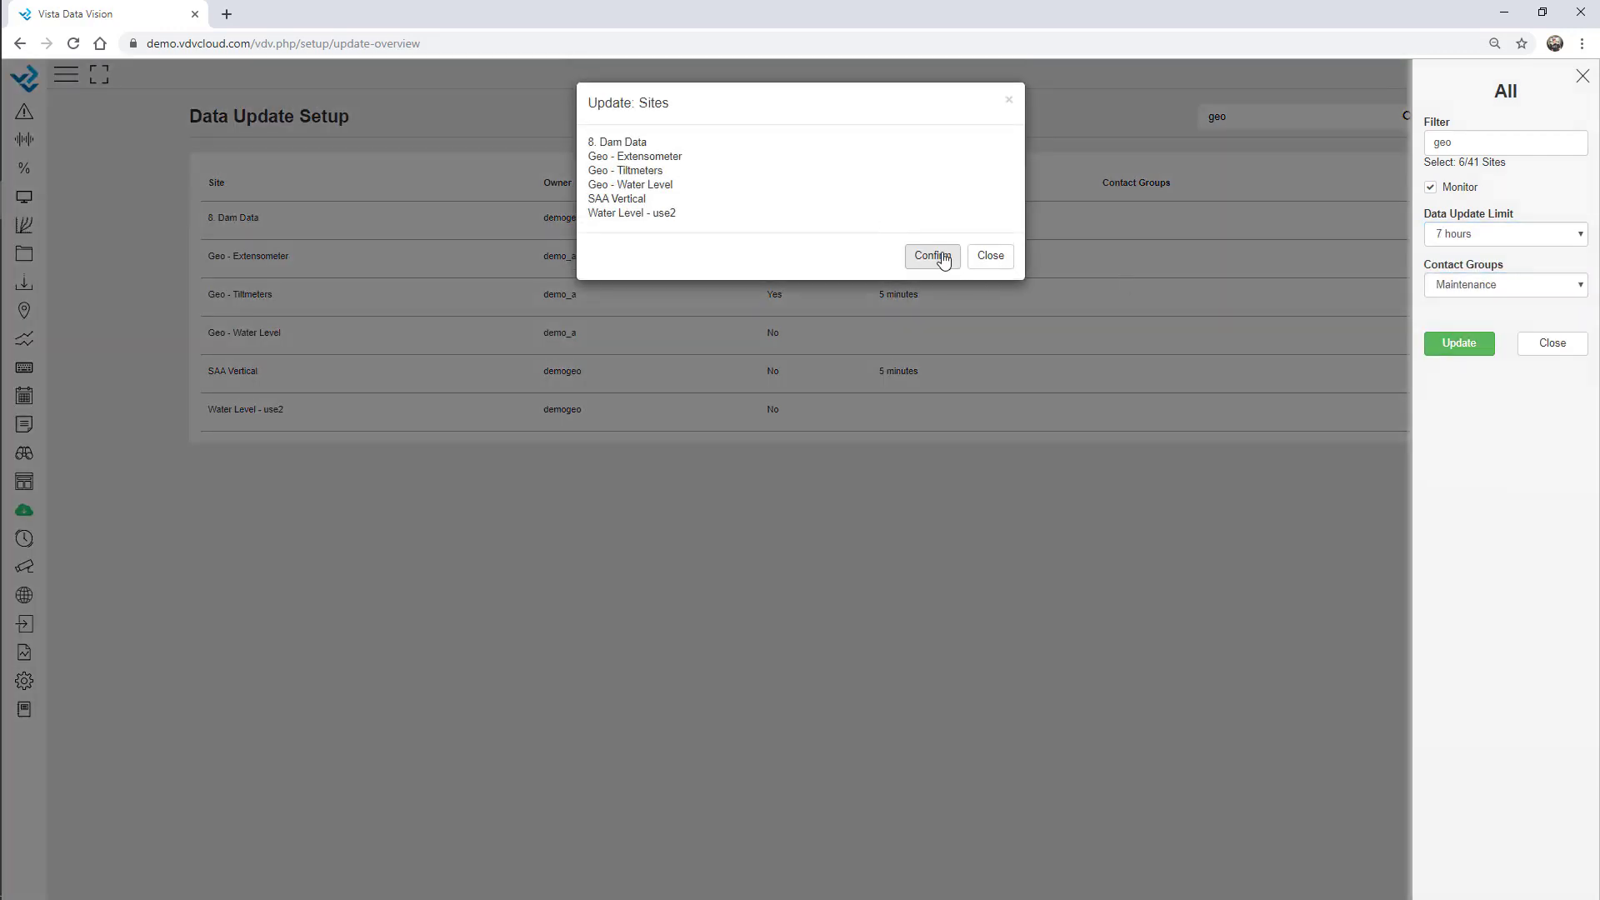
click(942, 259)
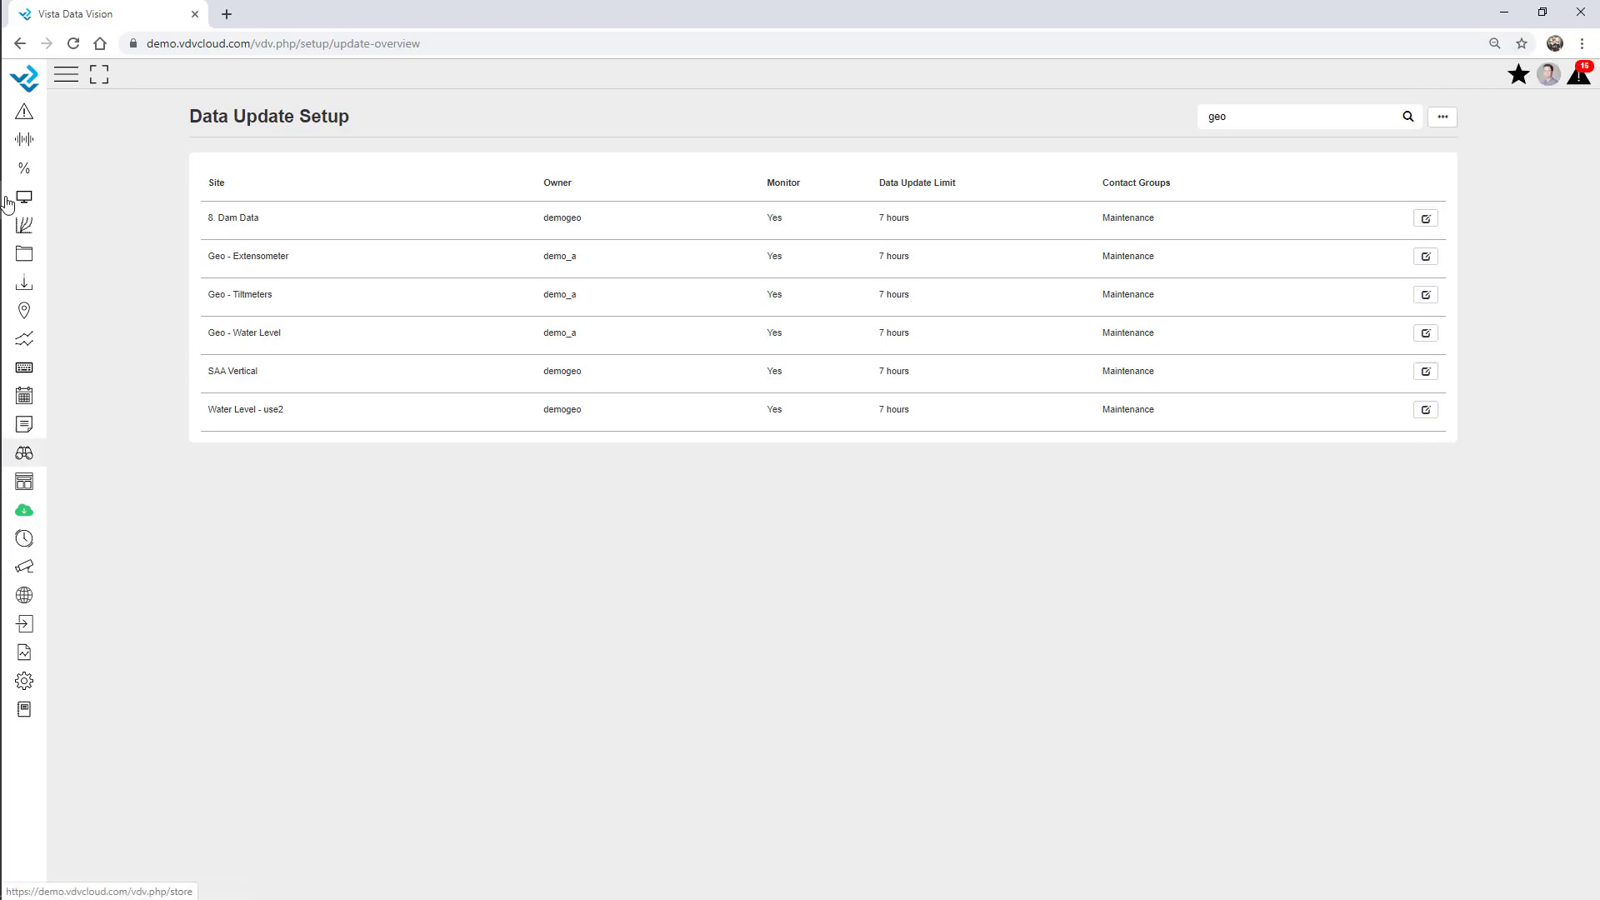
click(67, 73)
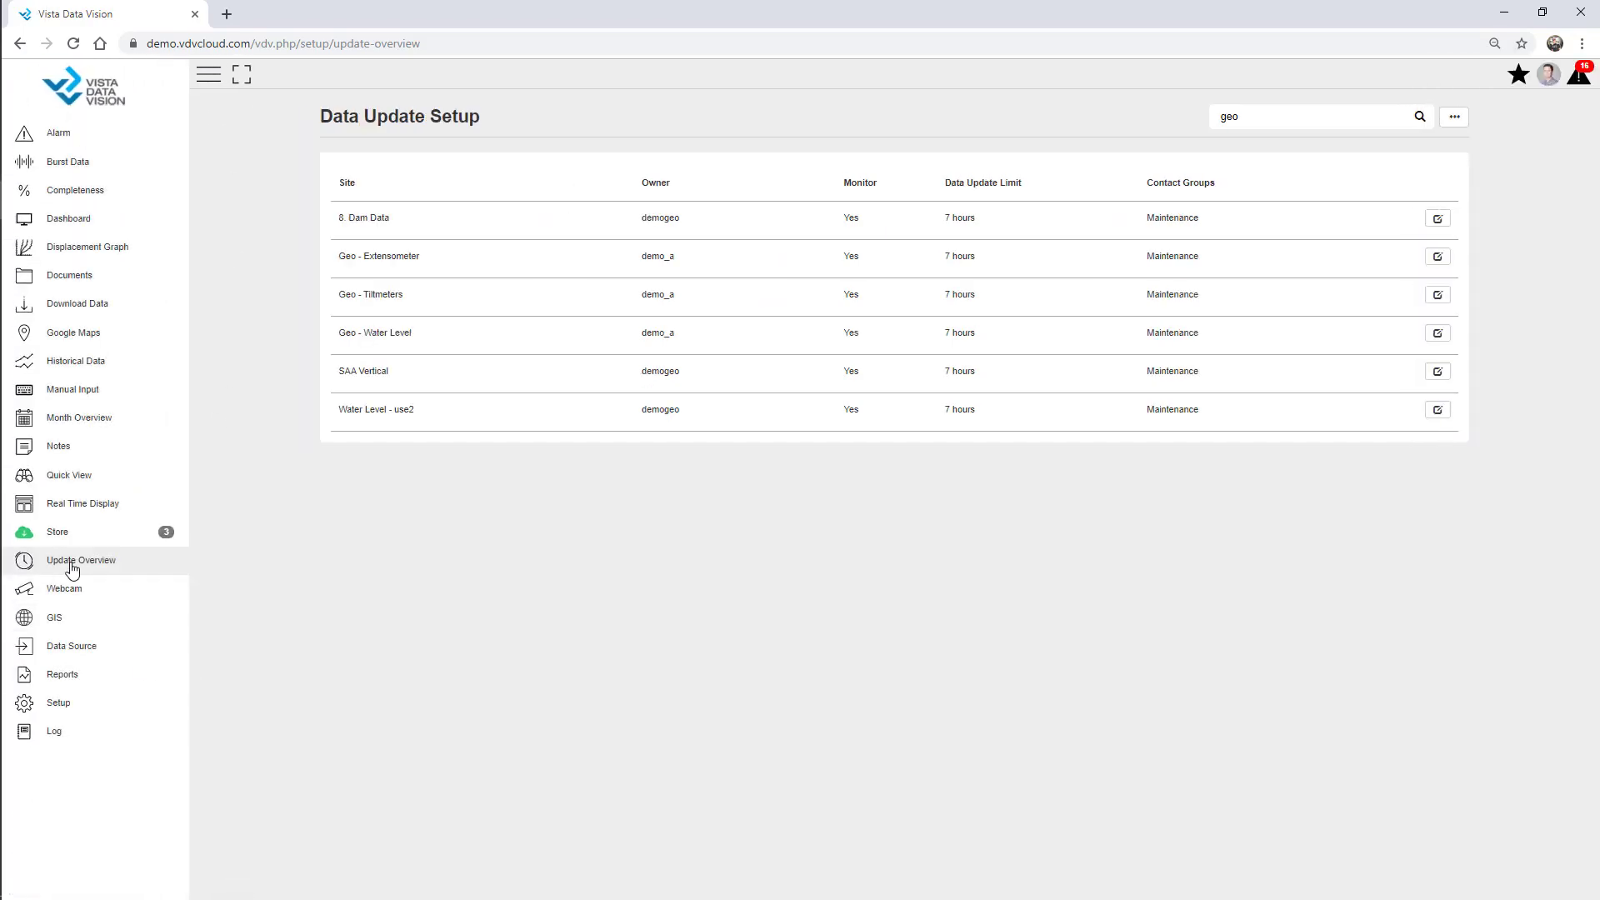
Open the Update Overview page and highlight the three most recently updated sites.
click(80, 568)
click(208, 74)
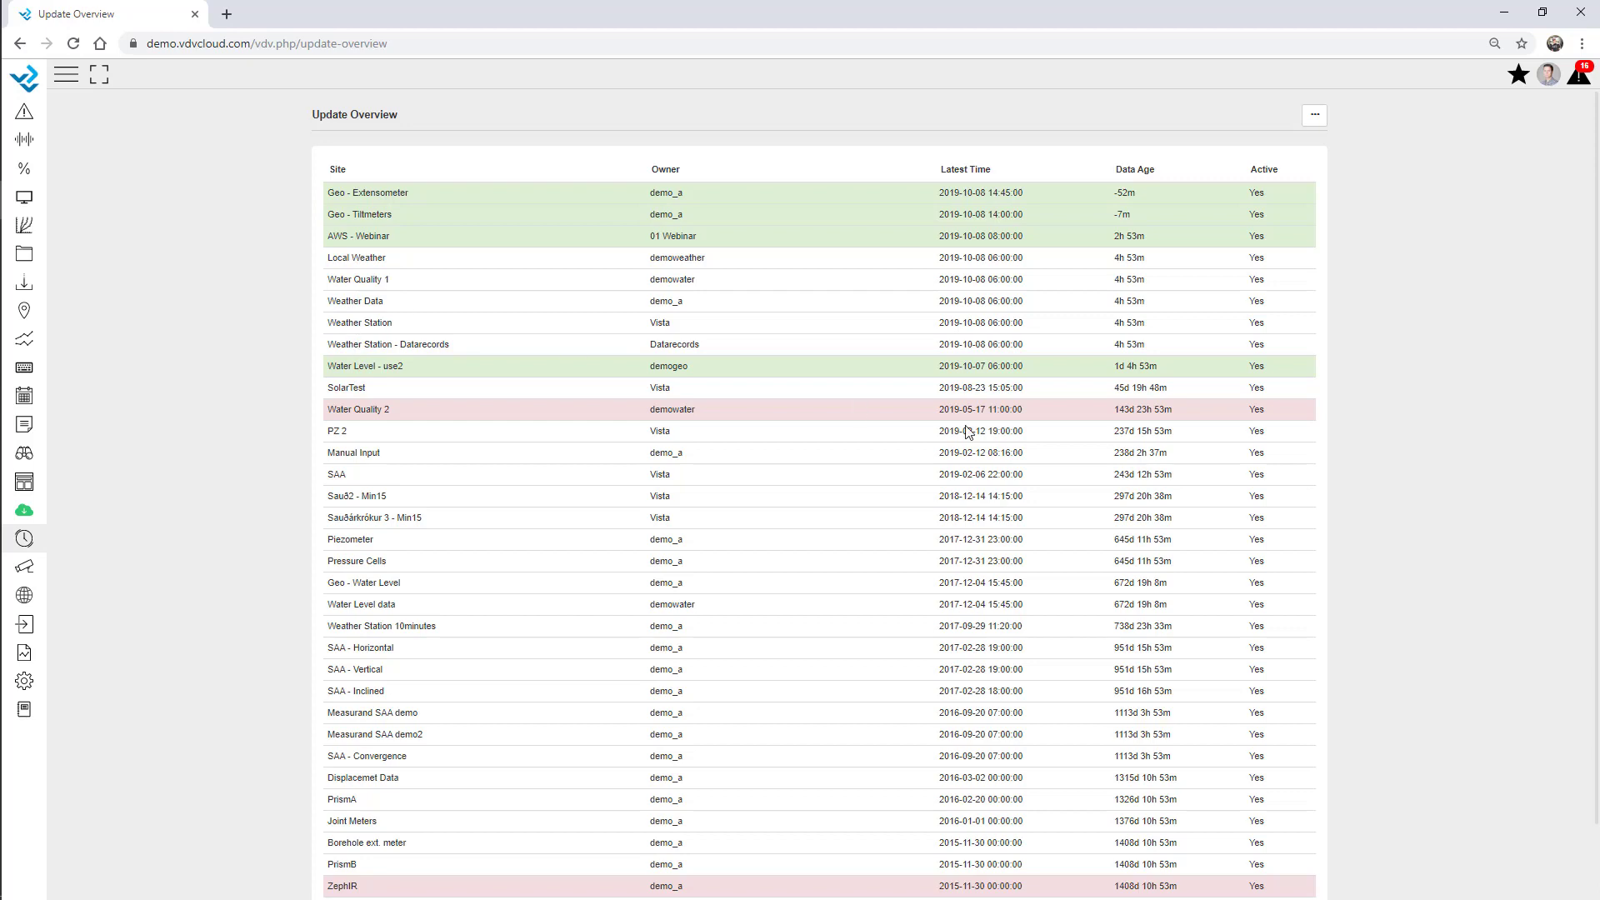
drag(1277, 239, 331, 196)
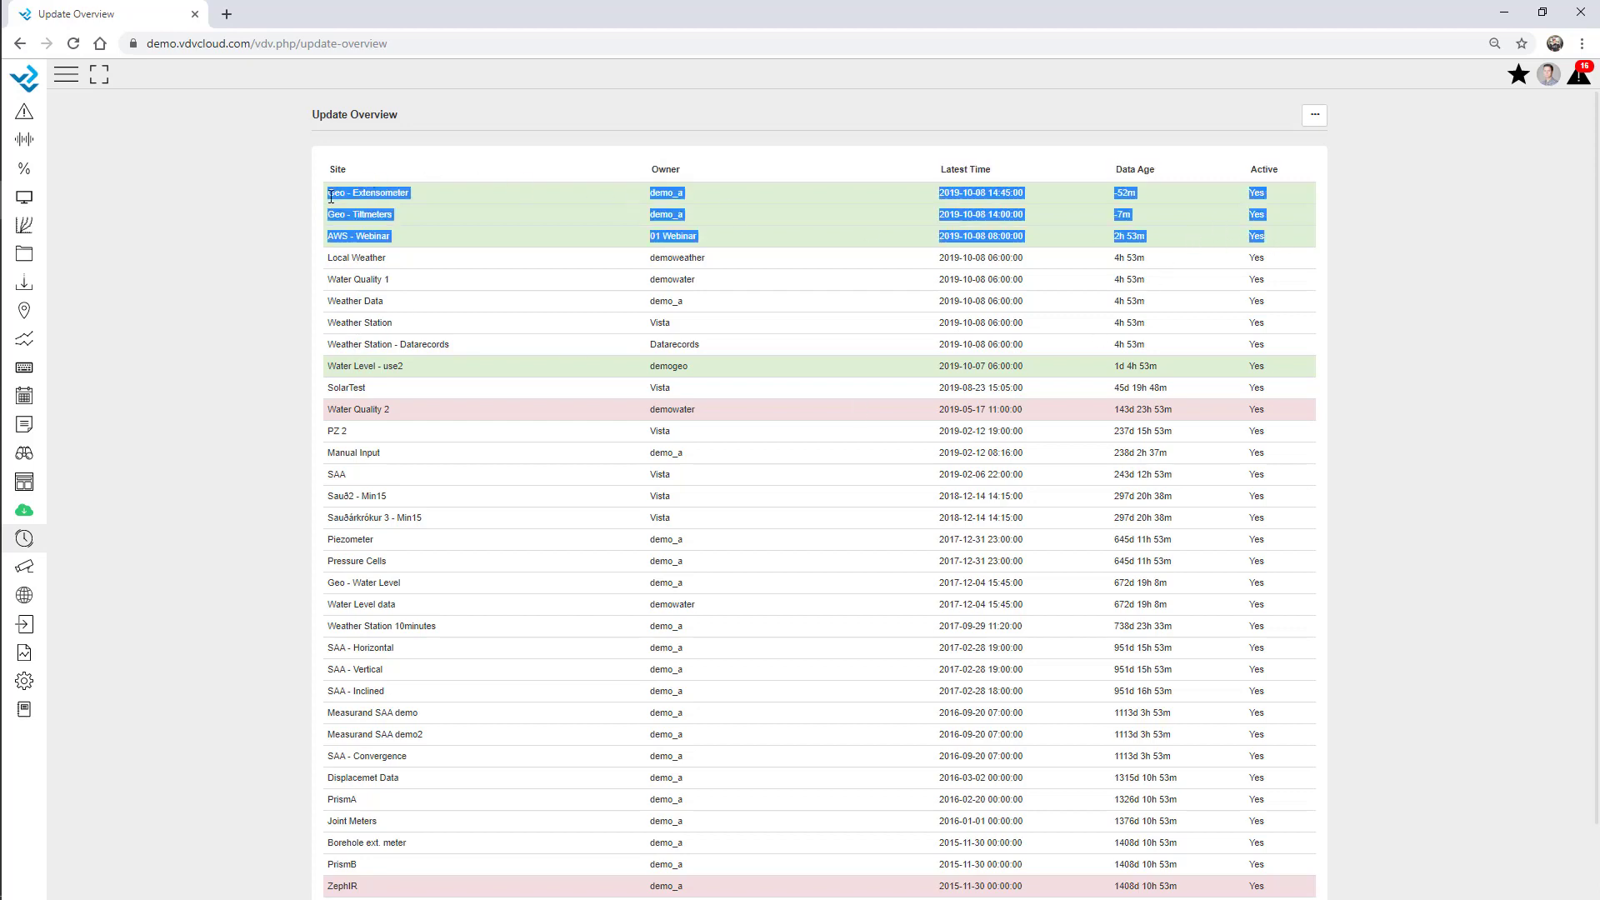
click(470, 227)
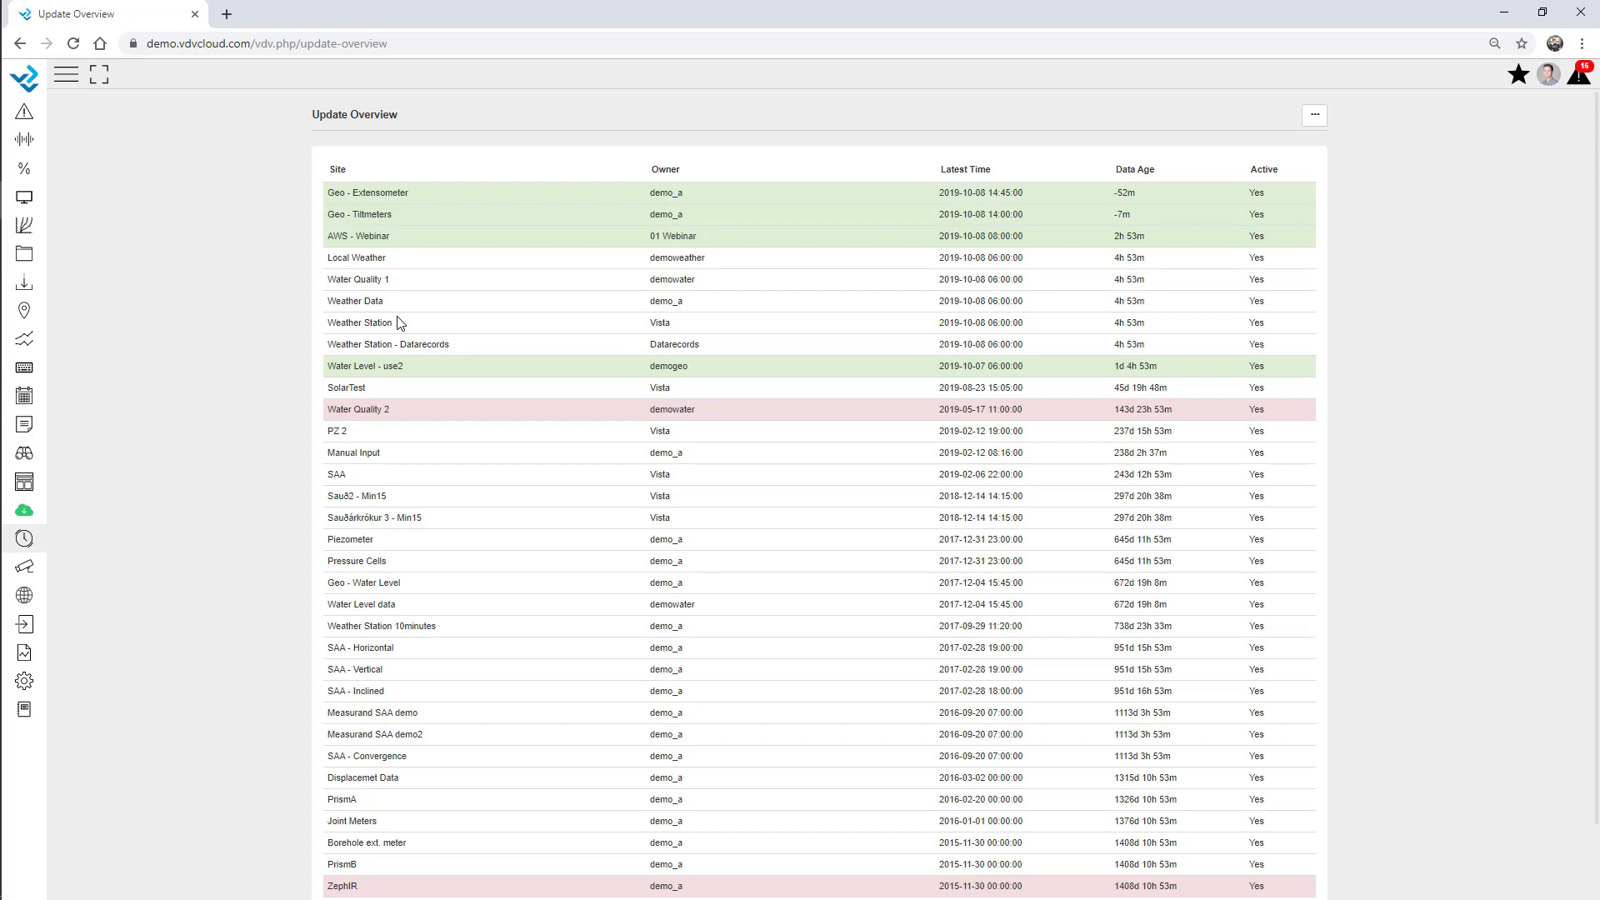
Clear the 'geo' text filter and untick Show Active Sites only so inactive sites appear.
click(1315, 123)
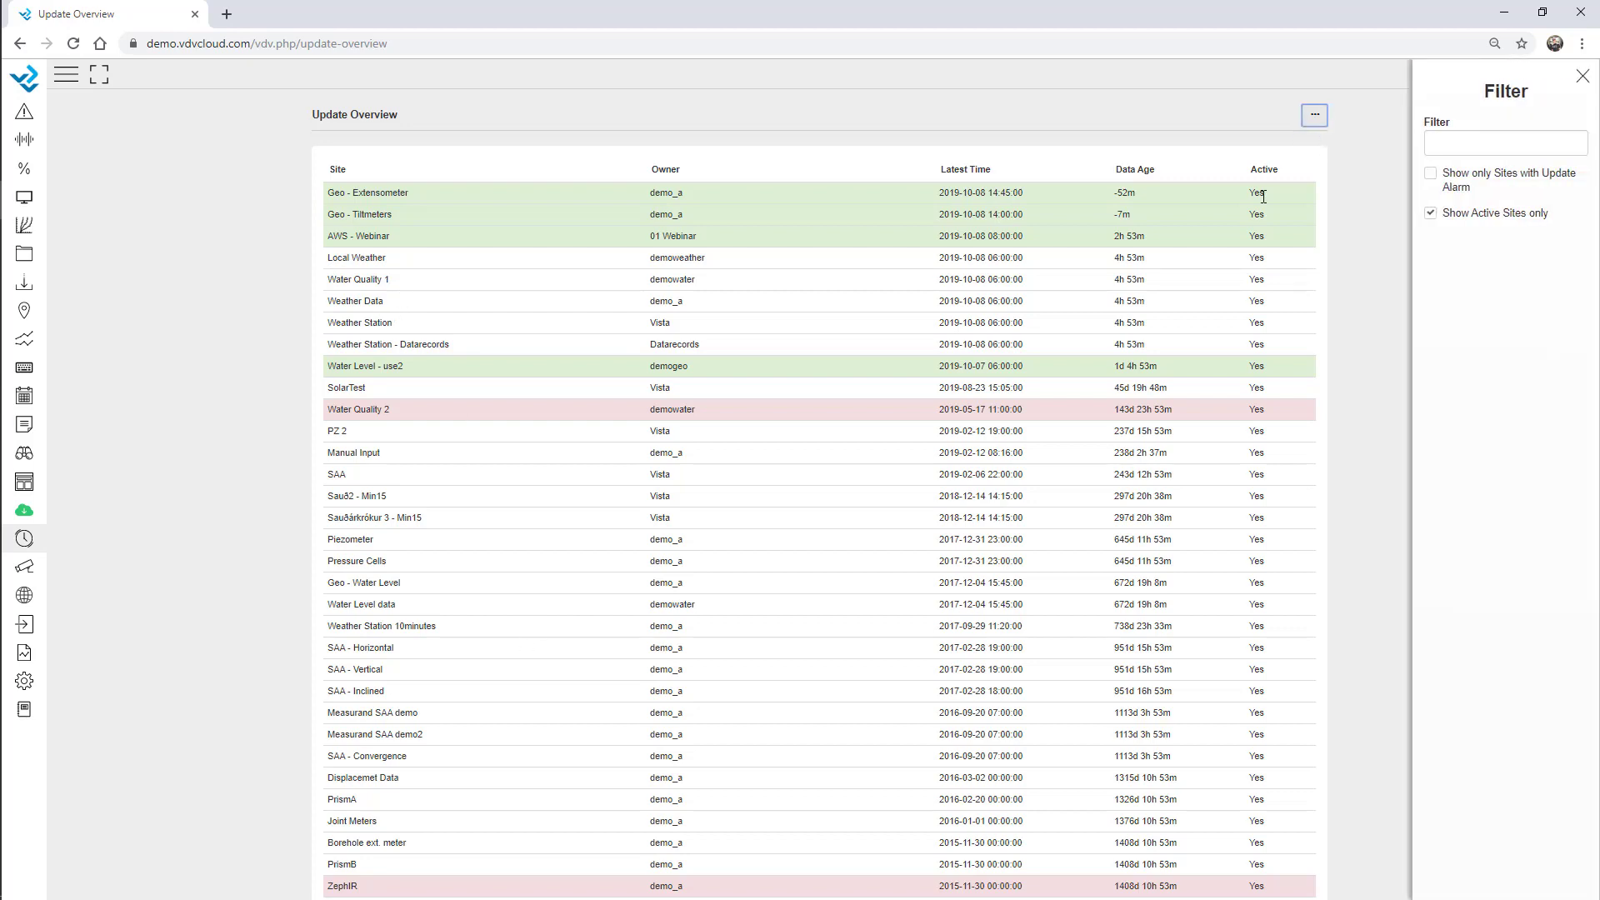
click(1467, 144)
text(geo)
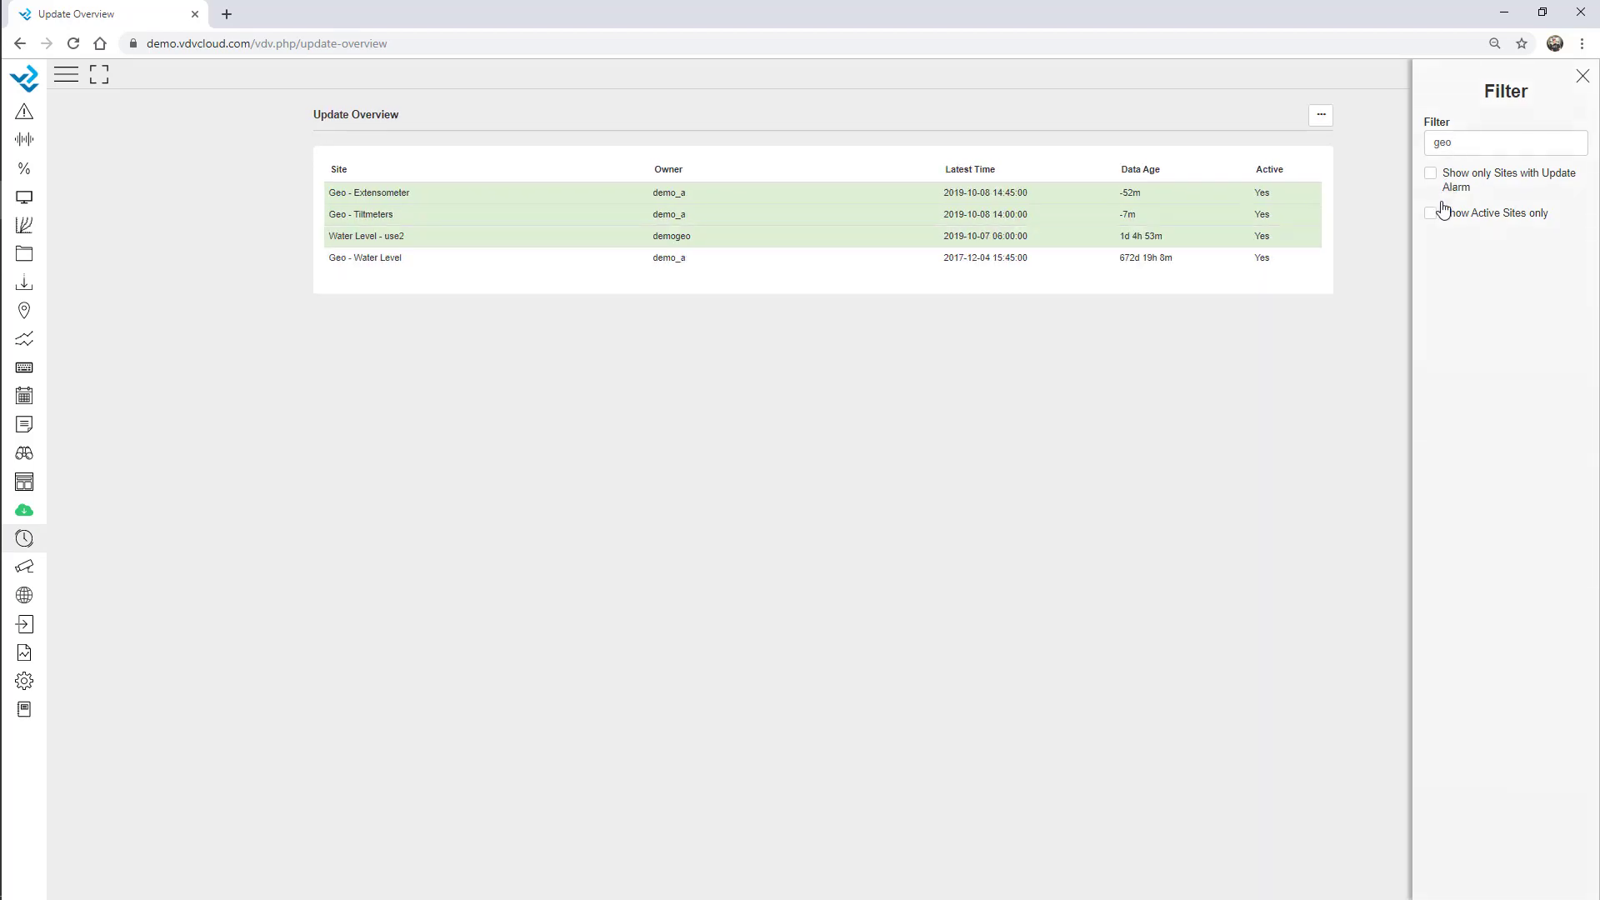
drag(1452, 143, 1382, 135)
key(BackSpace)
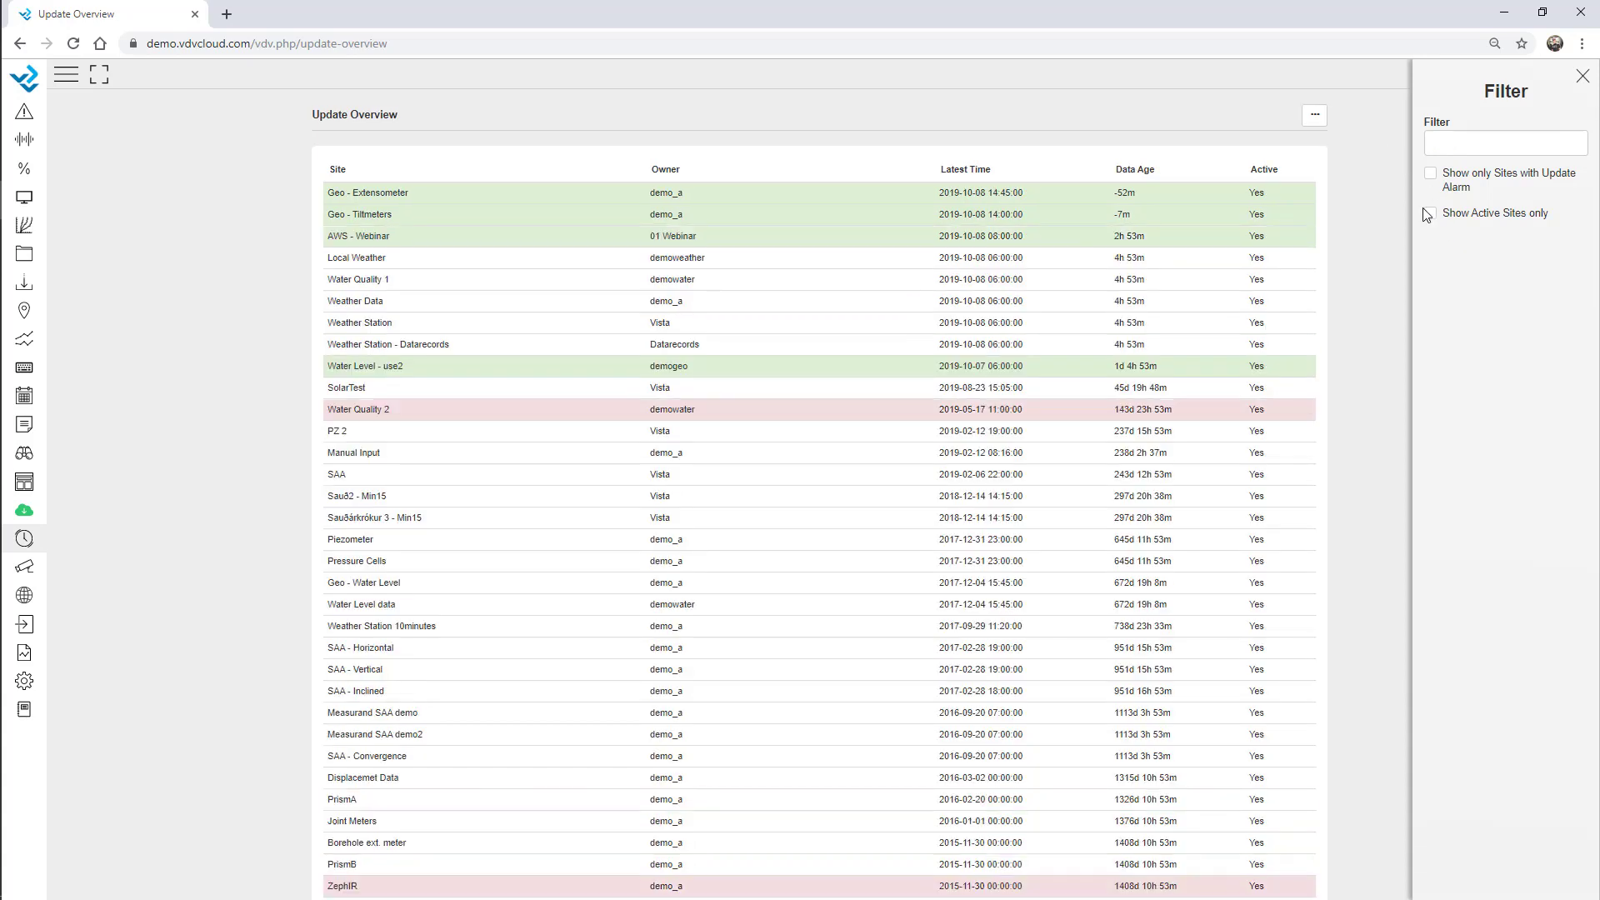
click(1431, 215)
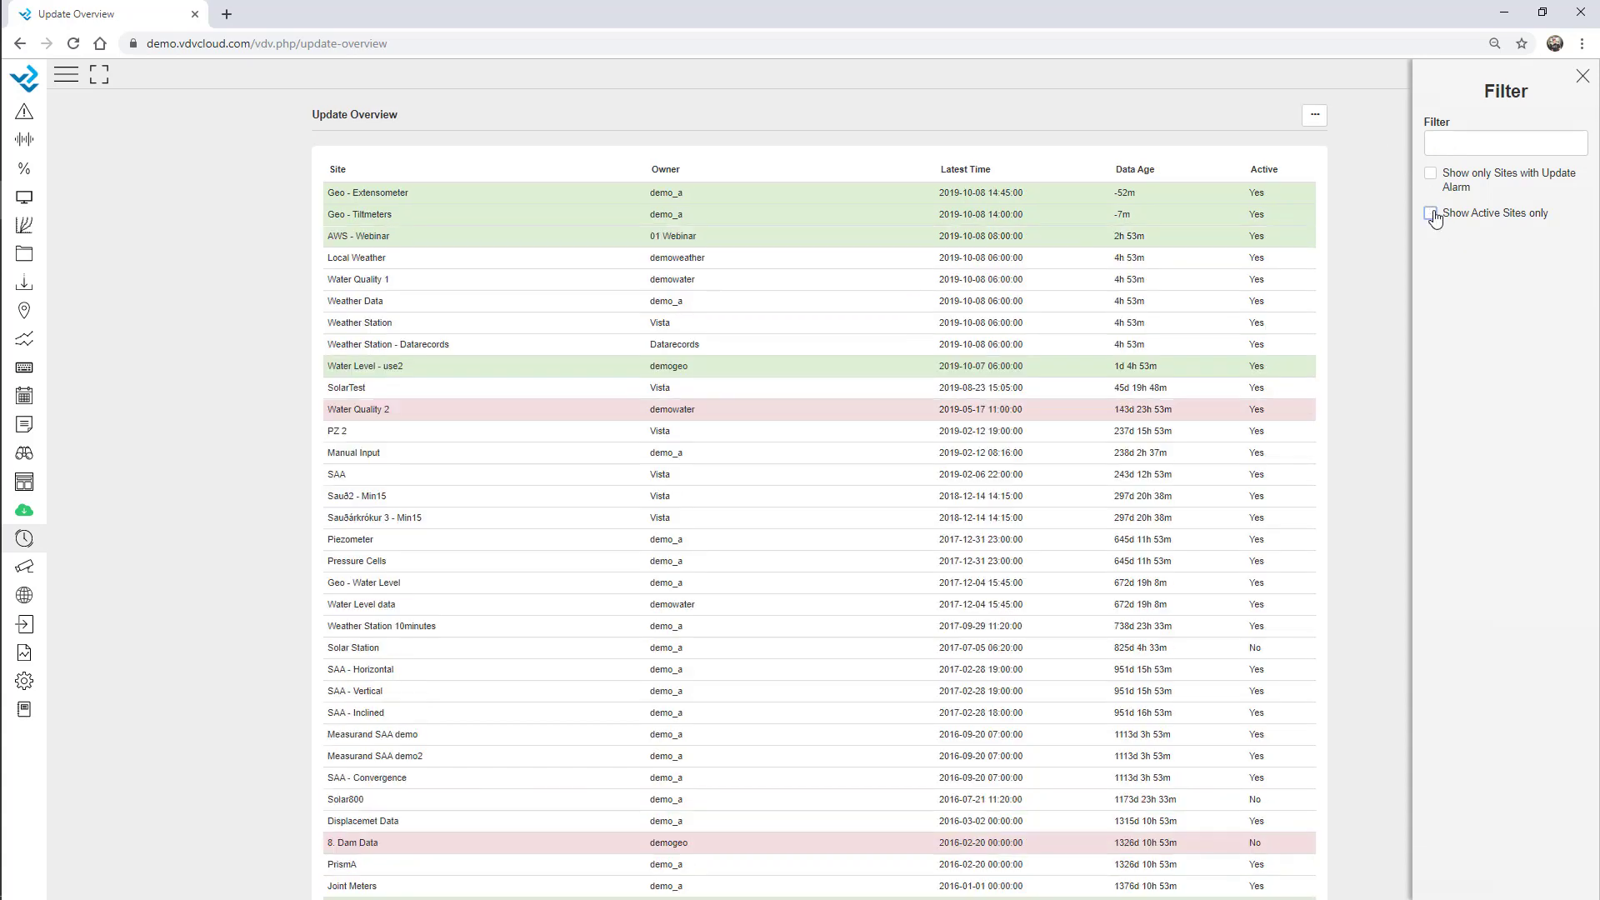
click(1583, 76)
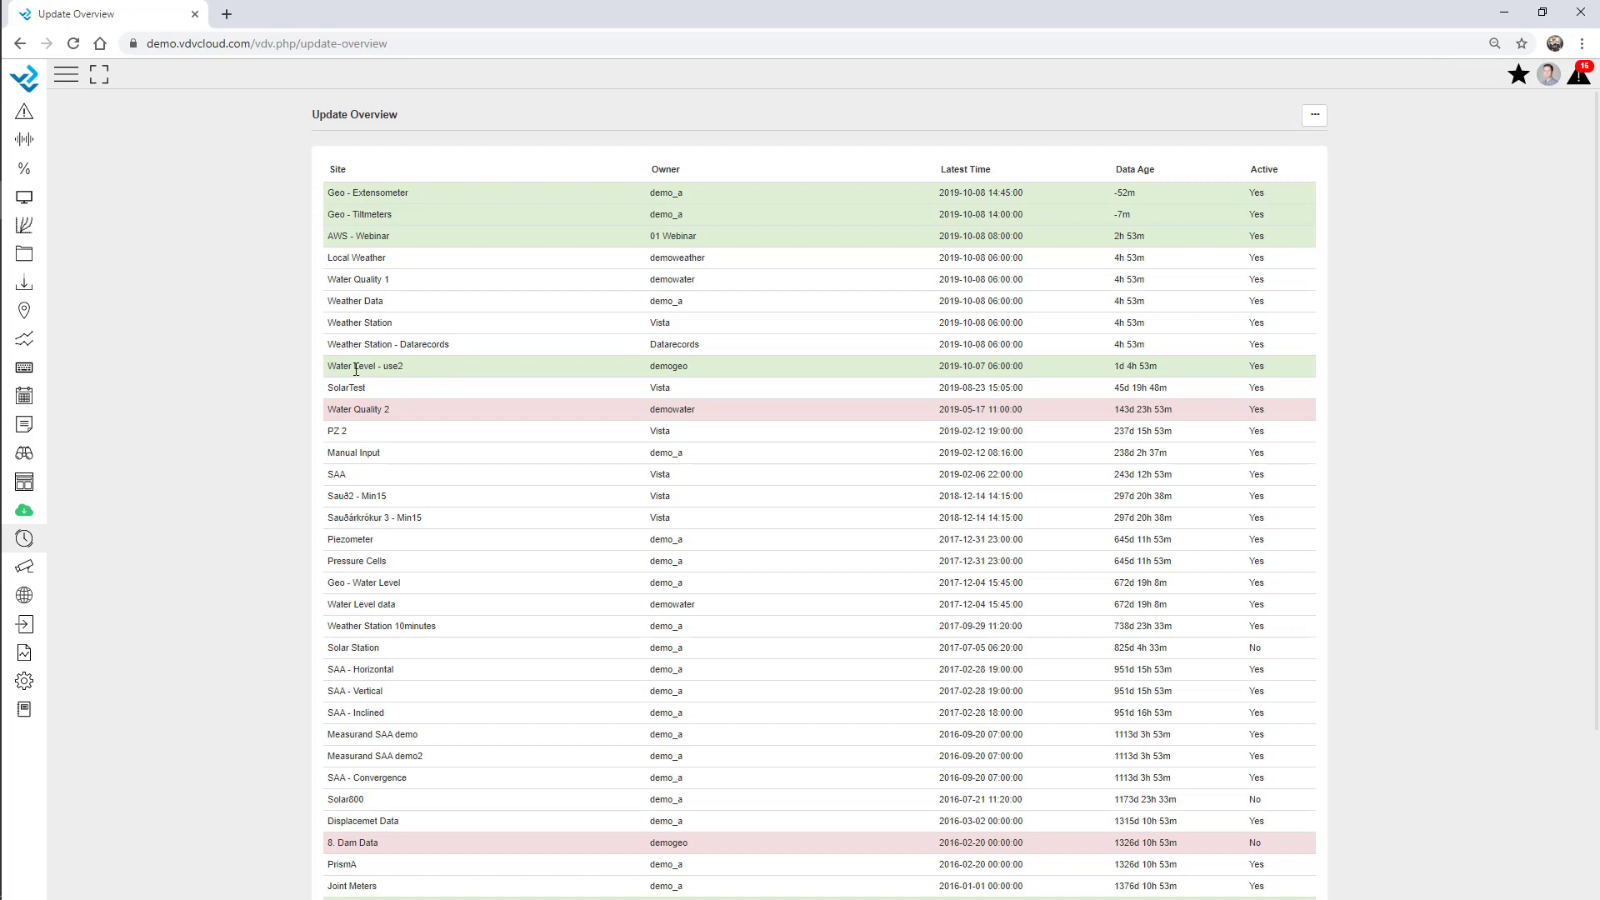
Go to the Virtual Variable setup page and edit the Tiltmeter 1A row.
click(25, 681)
click(116, 130)
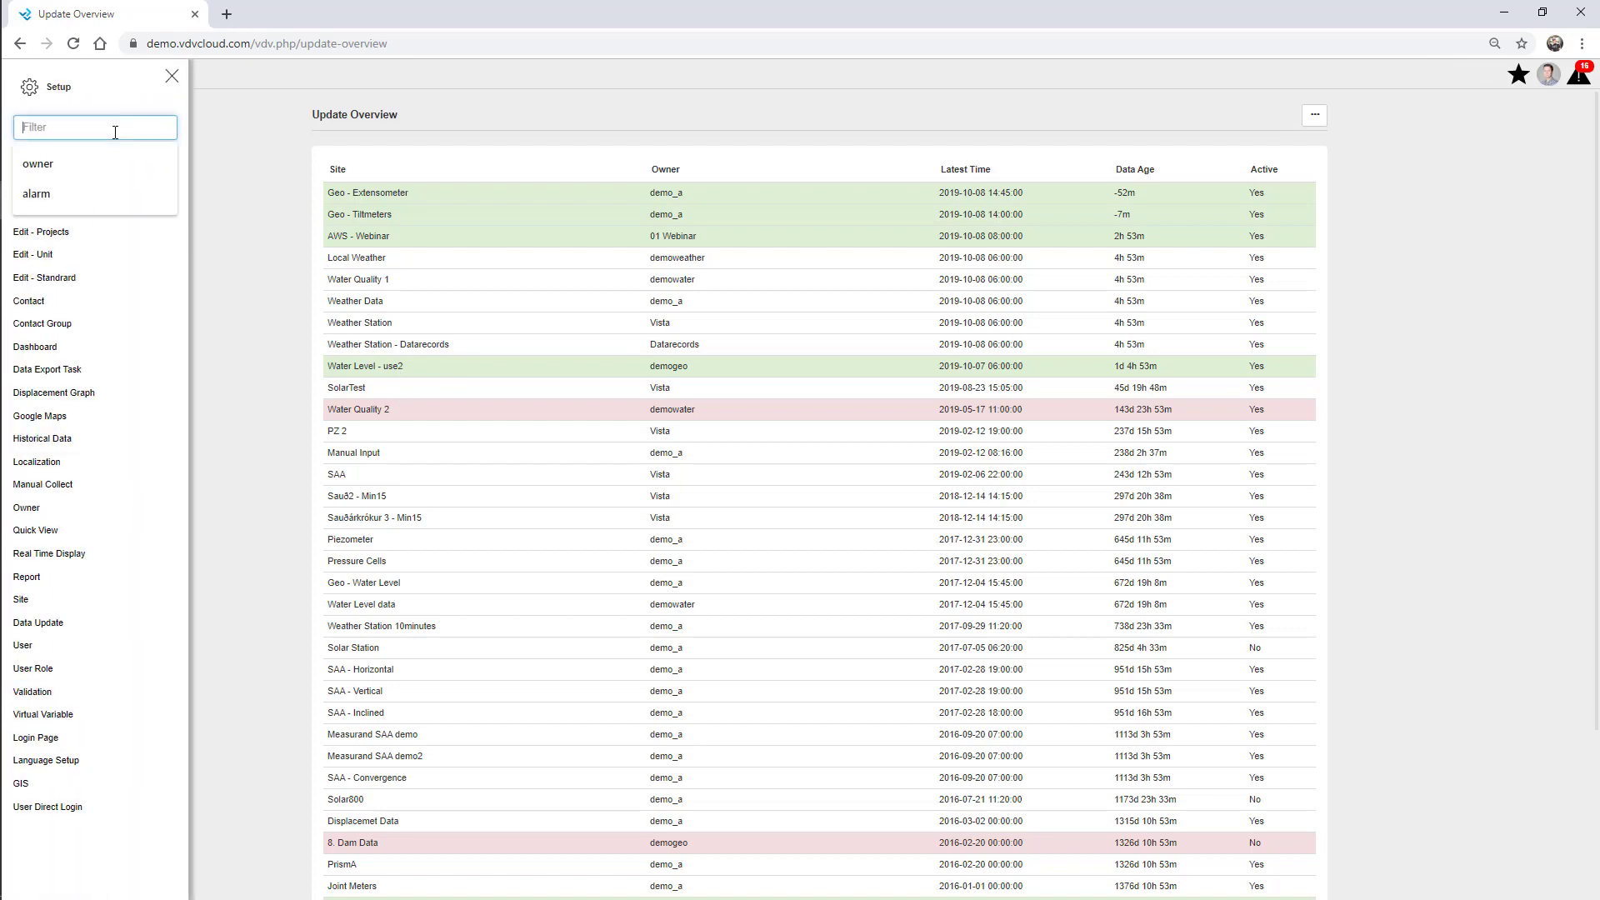
click(71, 715)
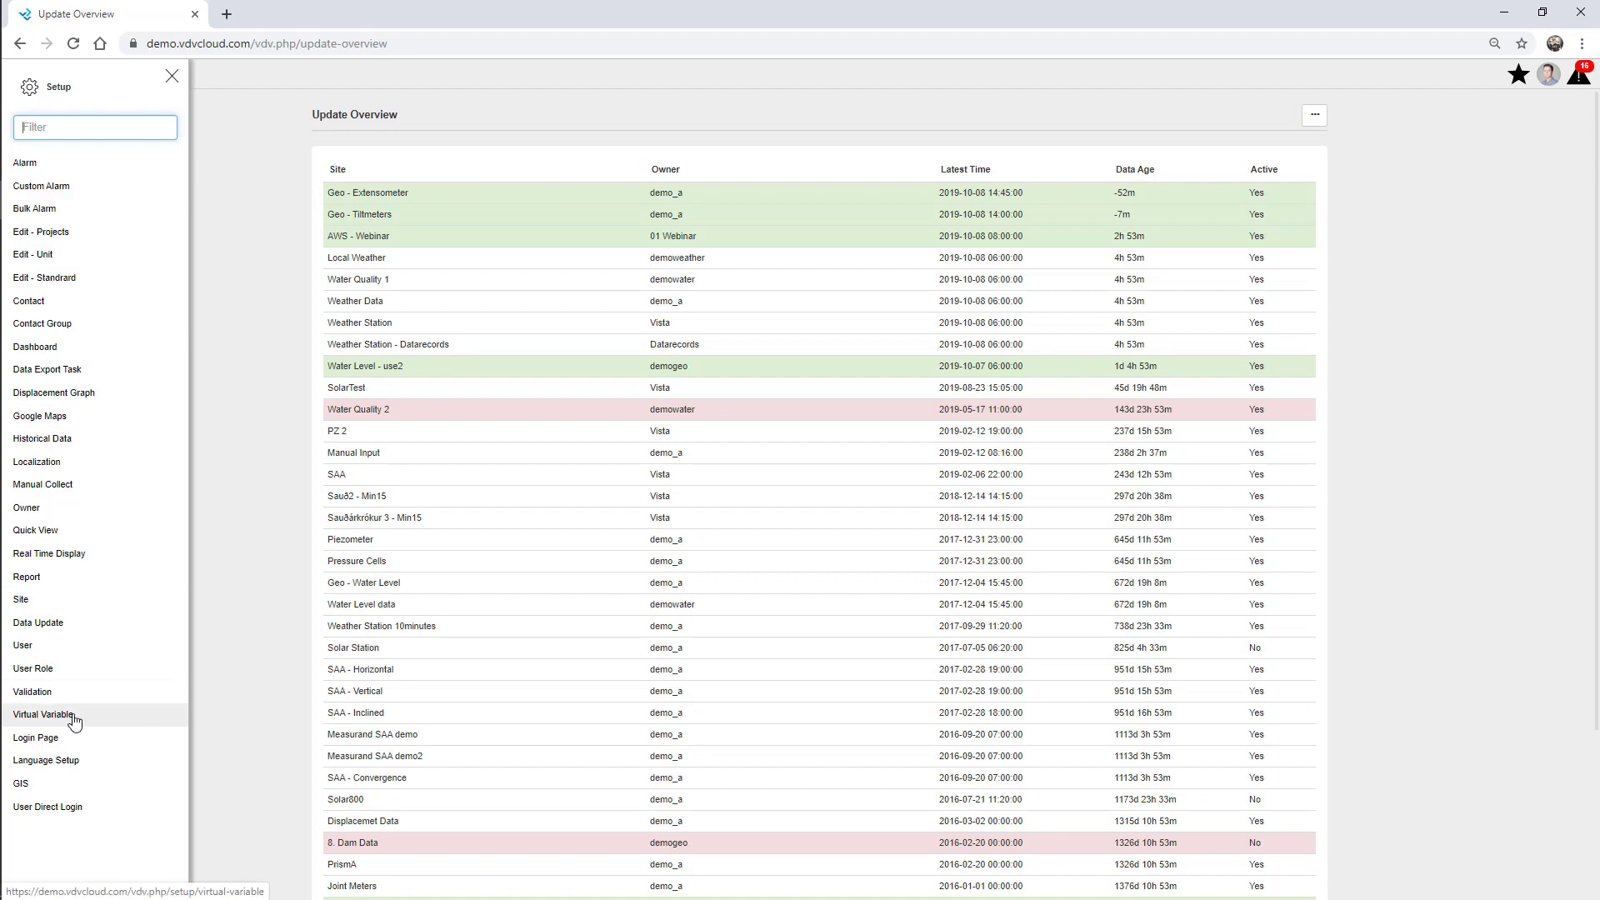
click(172, 75)
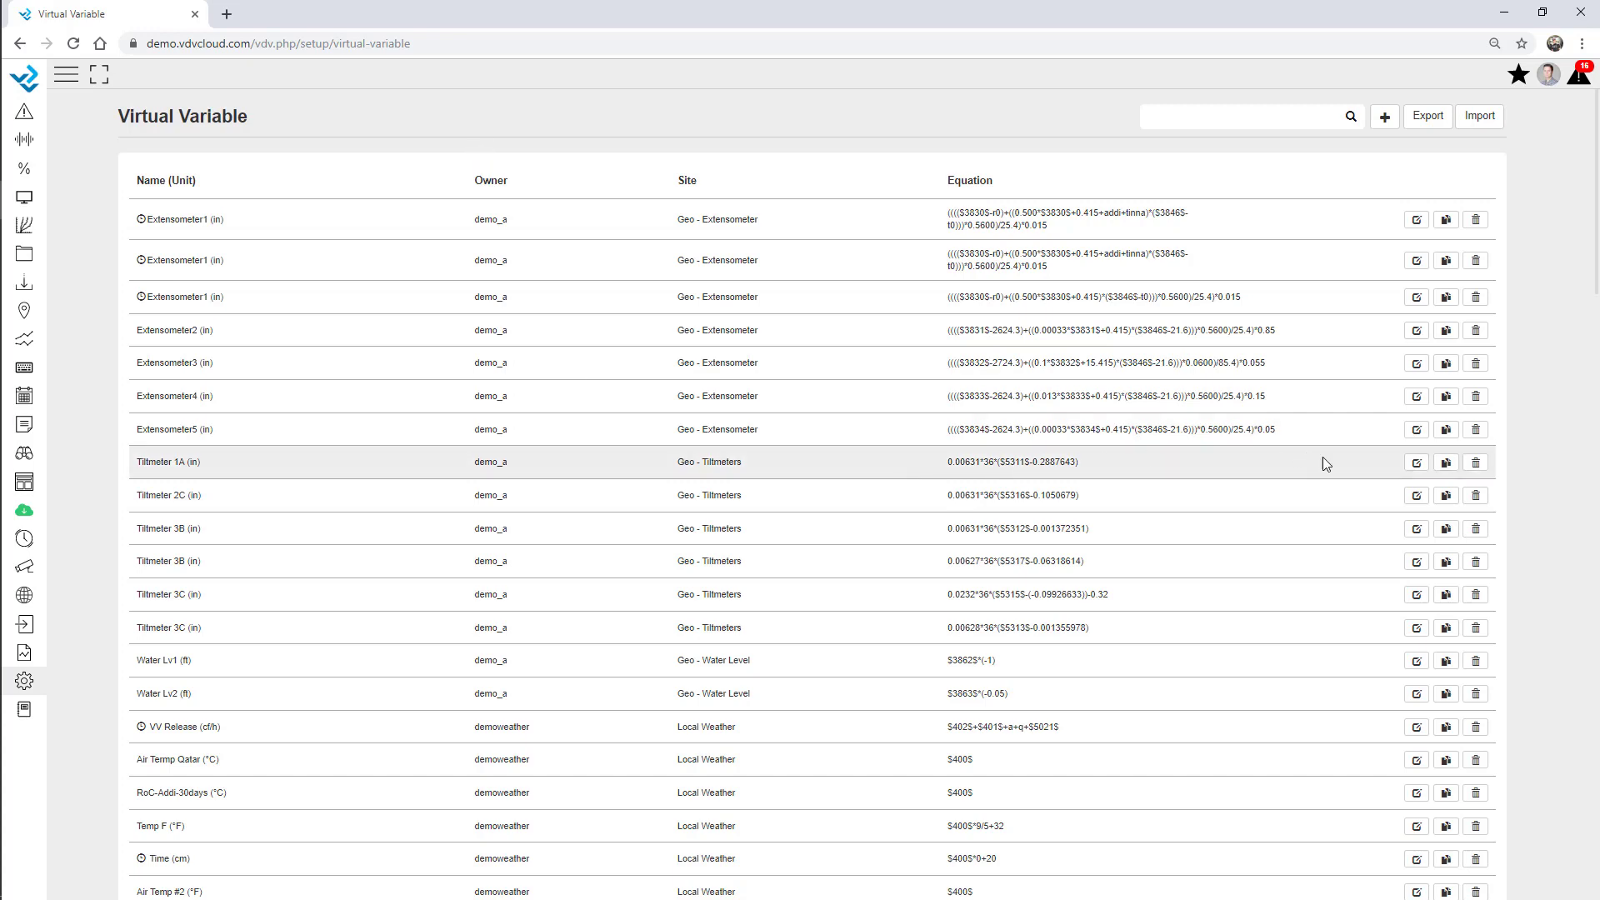
click(1416, 464)
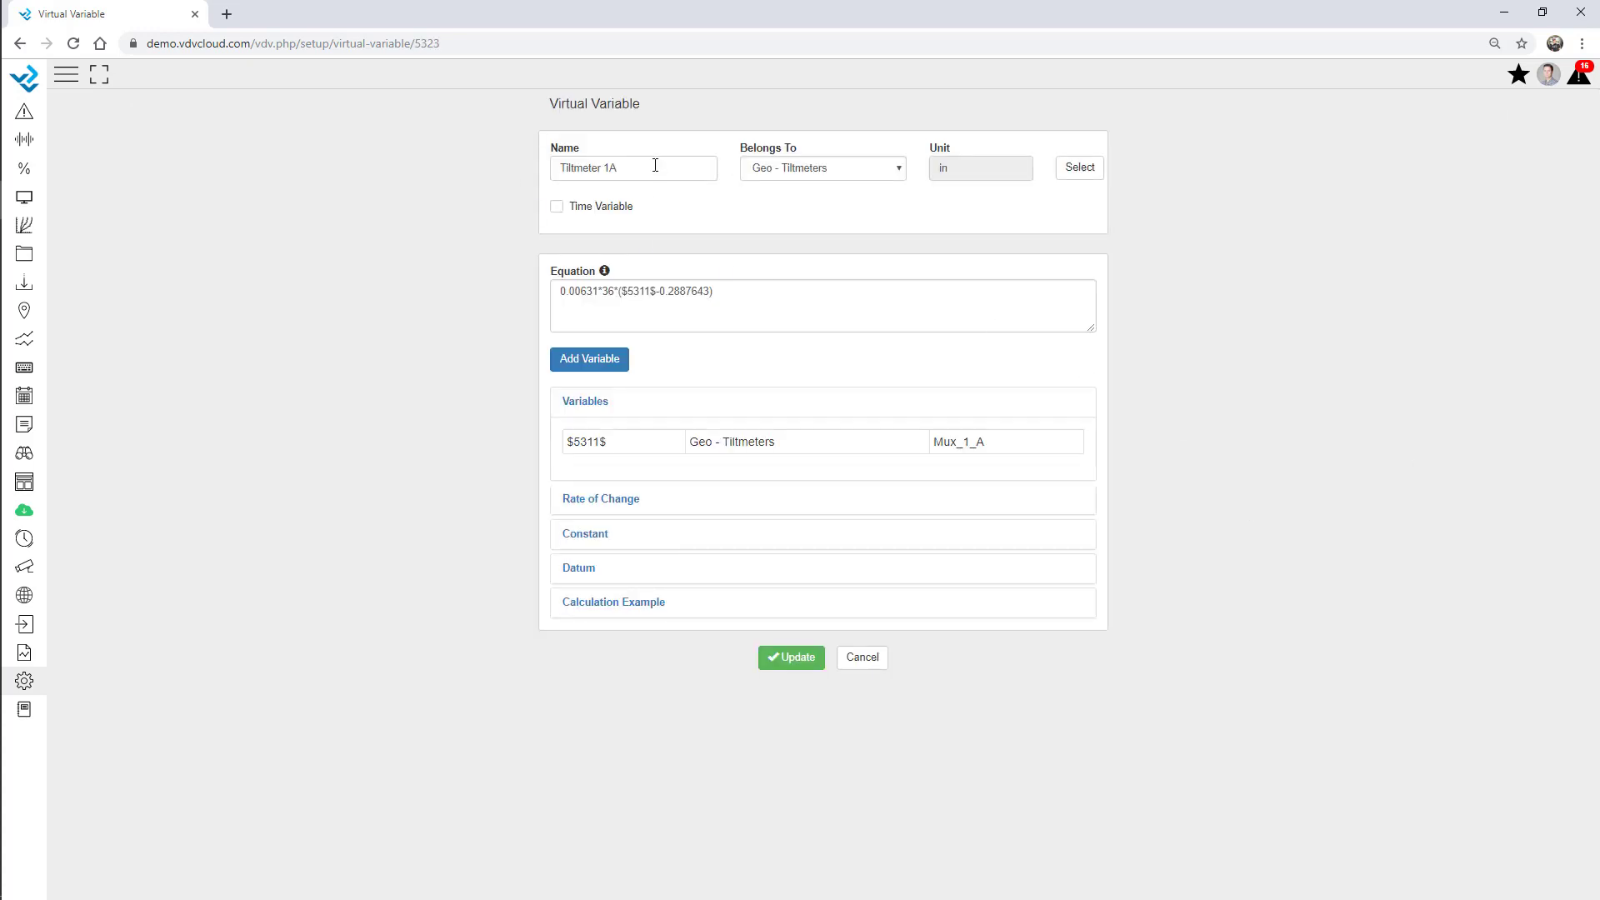
Check the available equation functions, then expand the Calculation Example showing result -0.06757.
drag(744, 296, 543, 292)
click(463, 292)
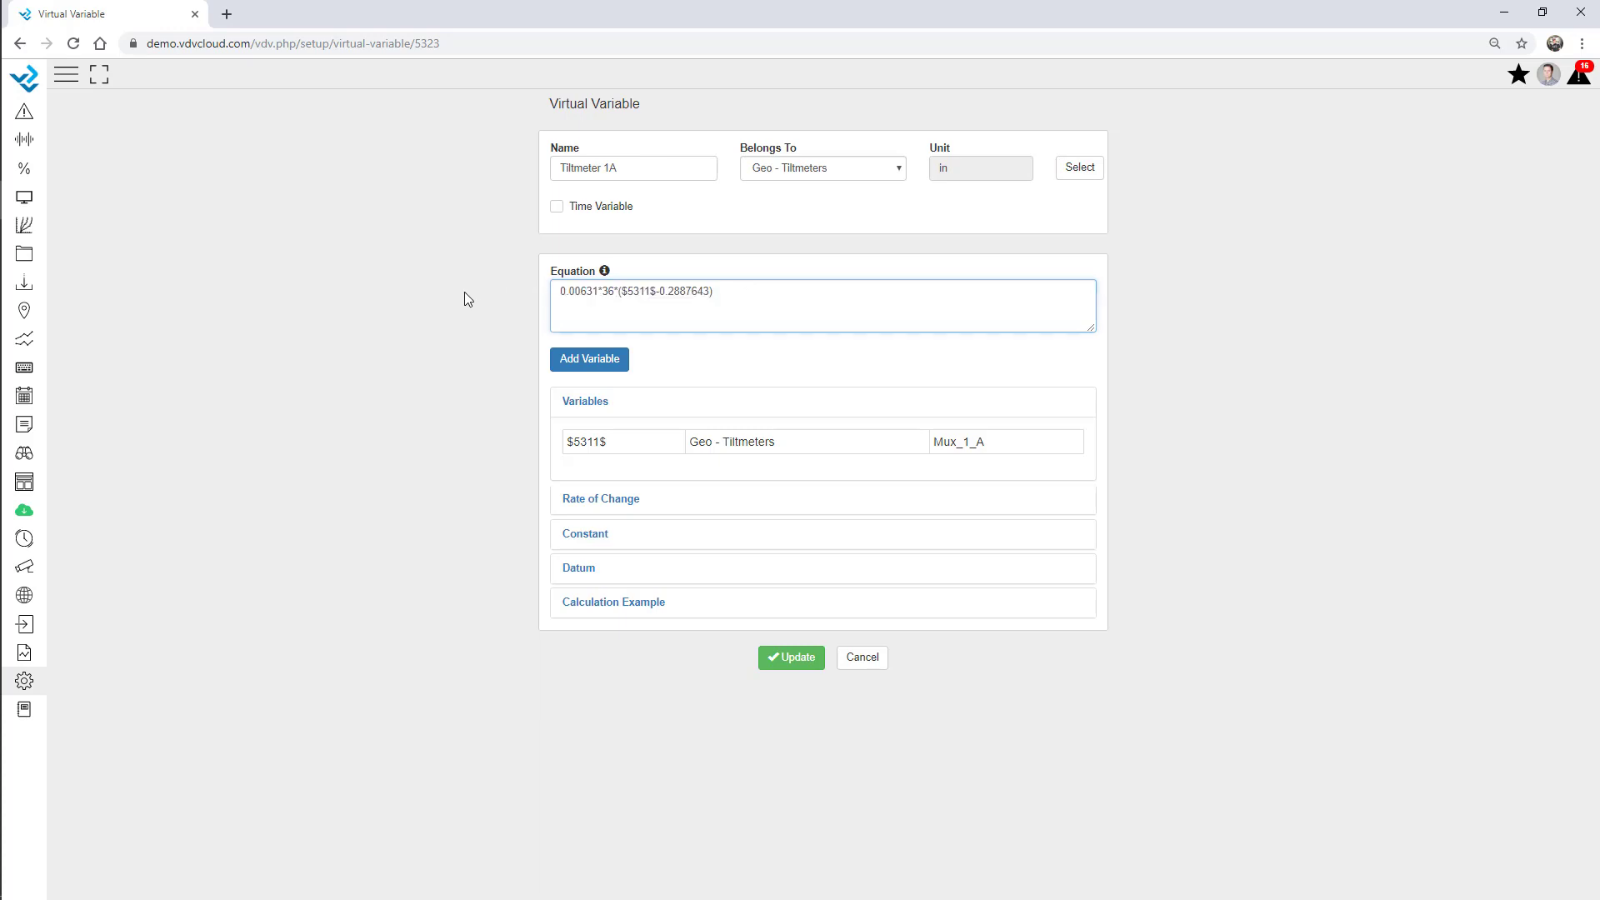
click(604, 273)
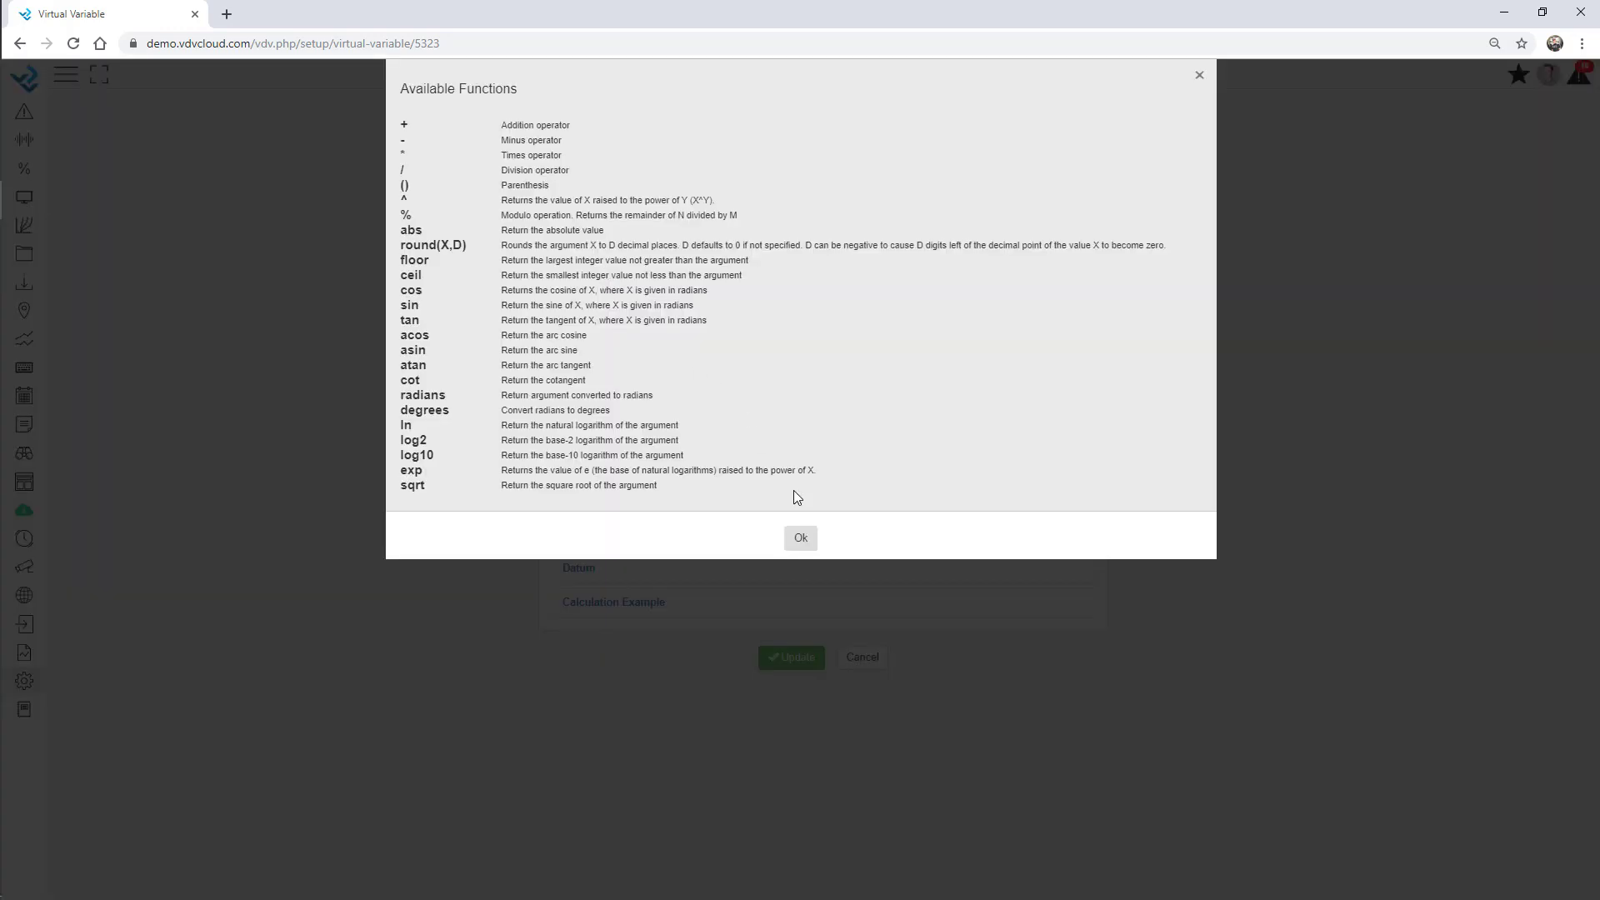
click(801, 541)
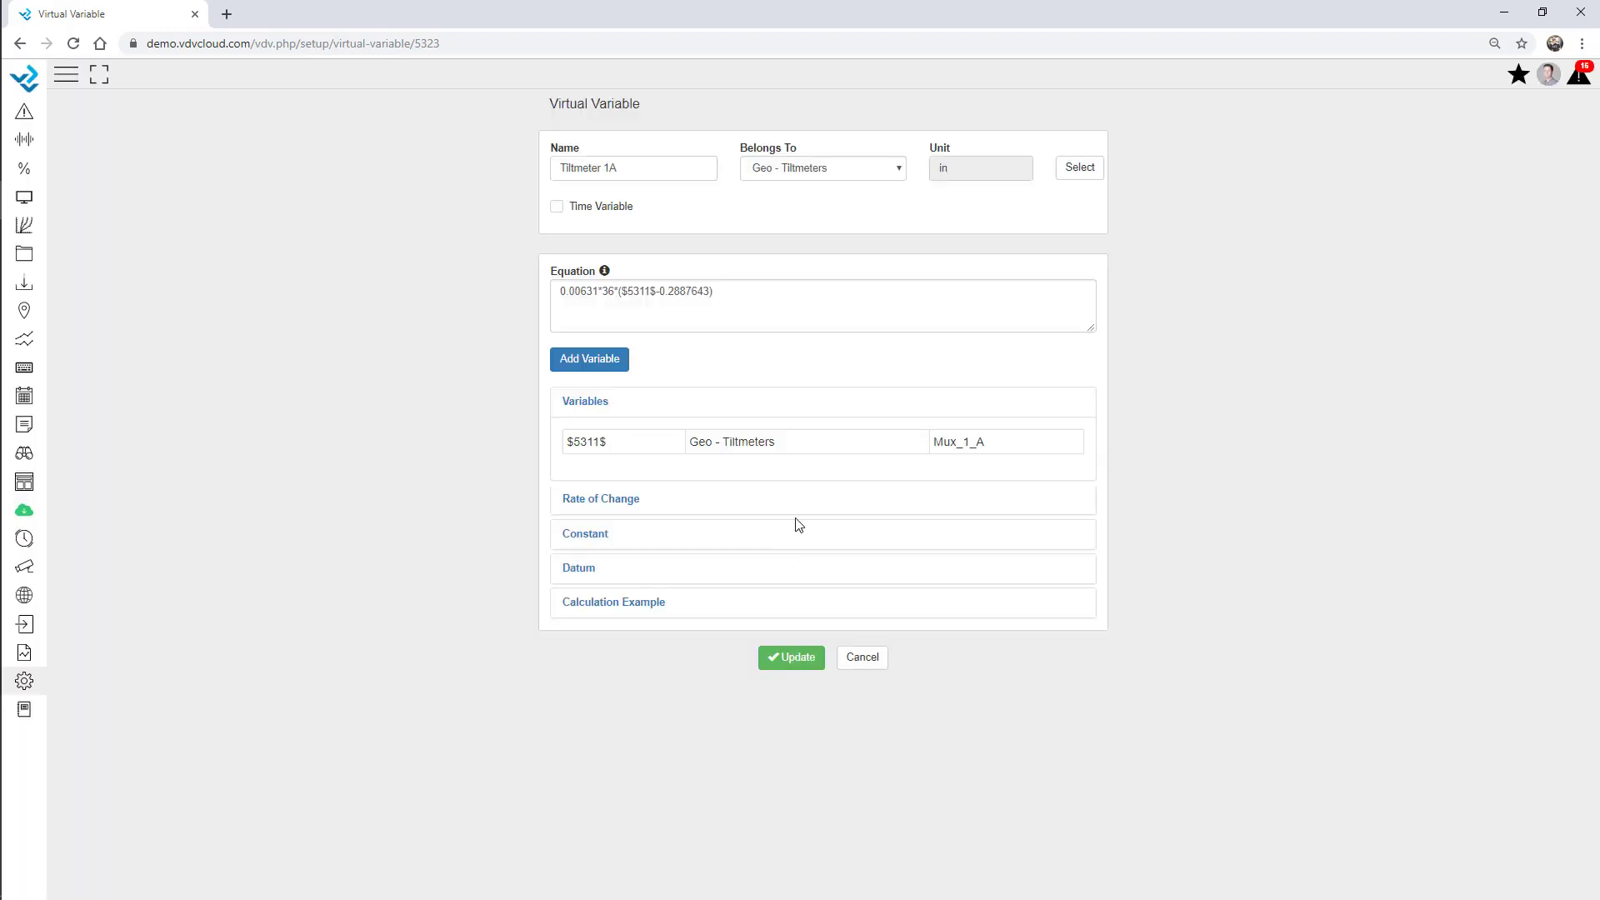
click(740, 296)
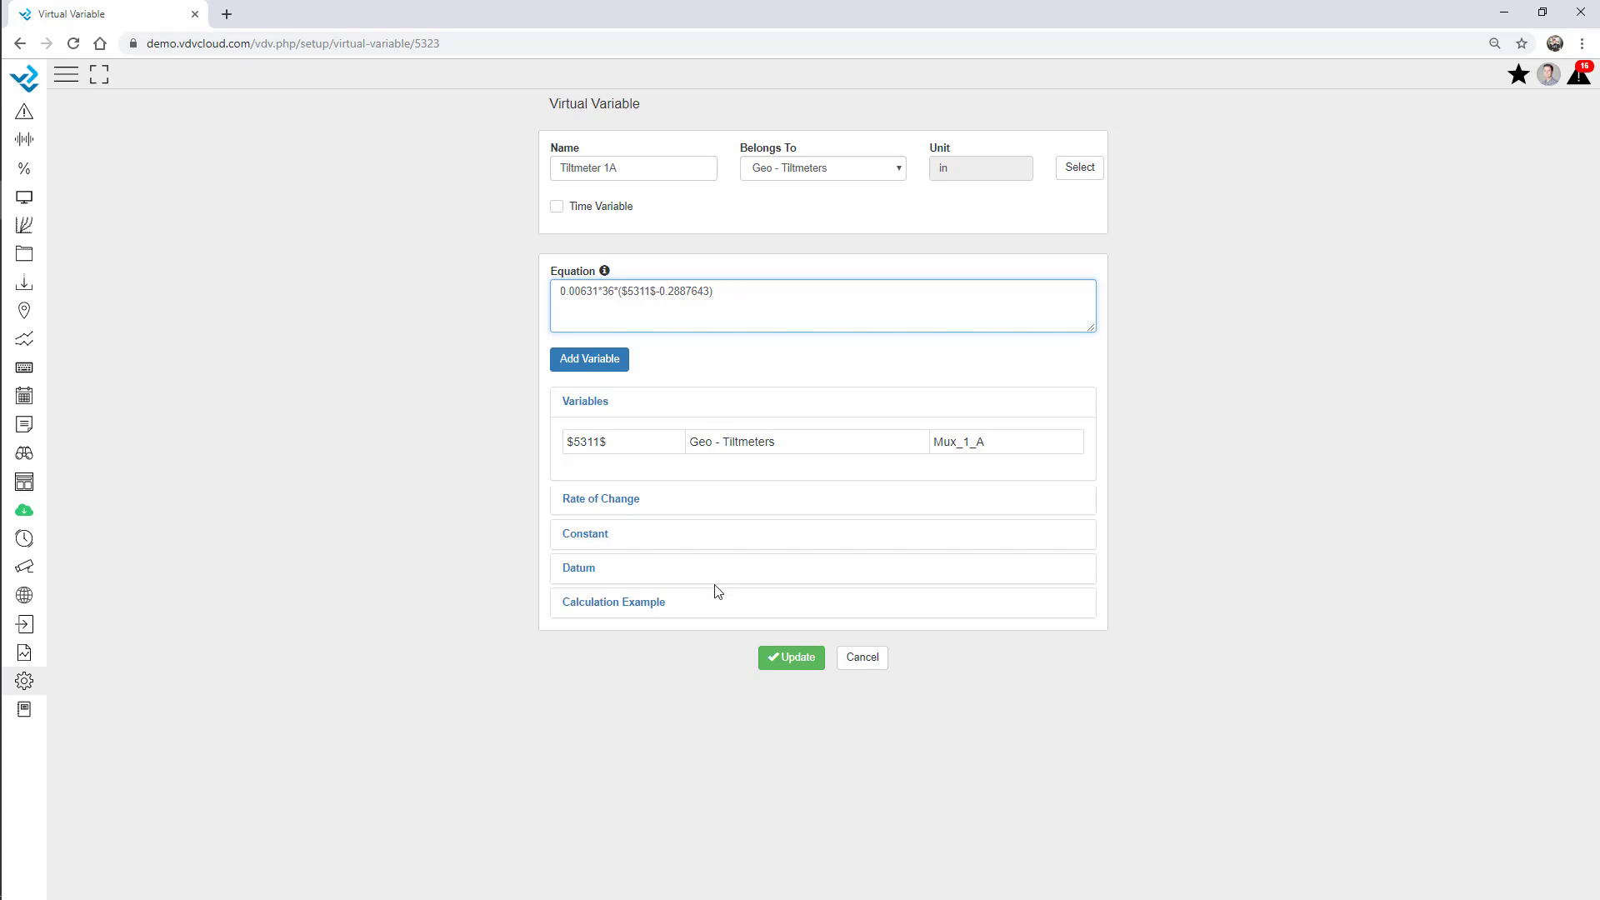
click(644, 611)
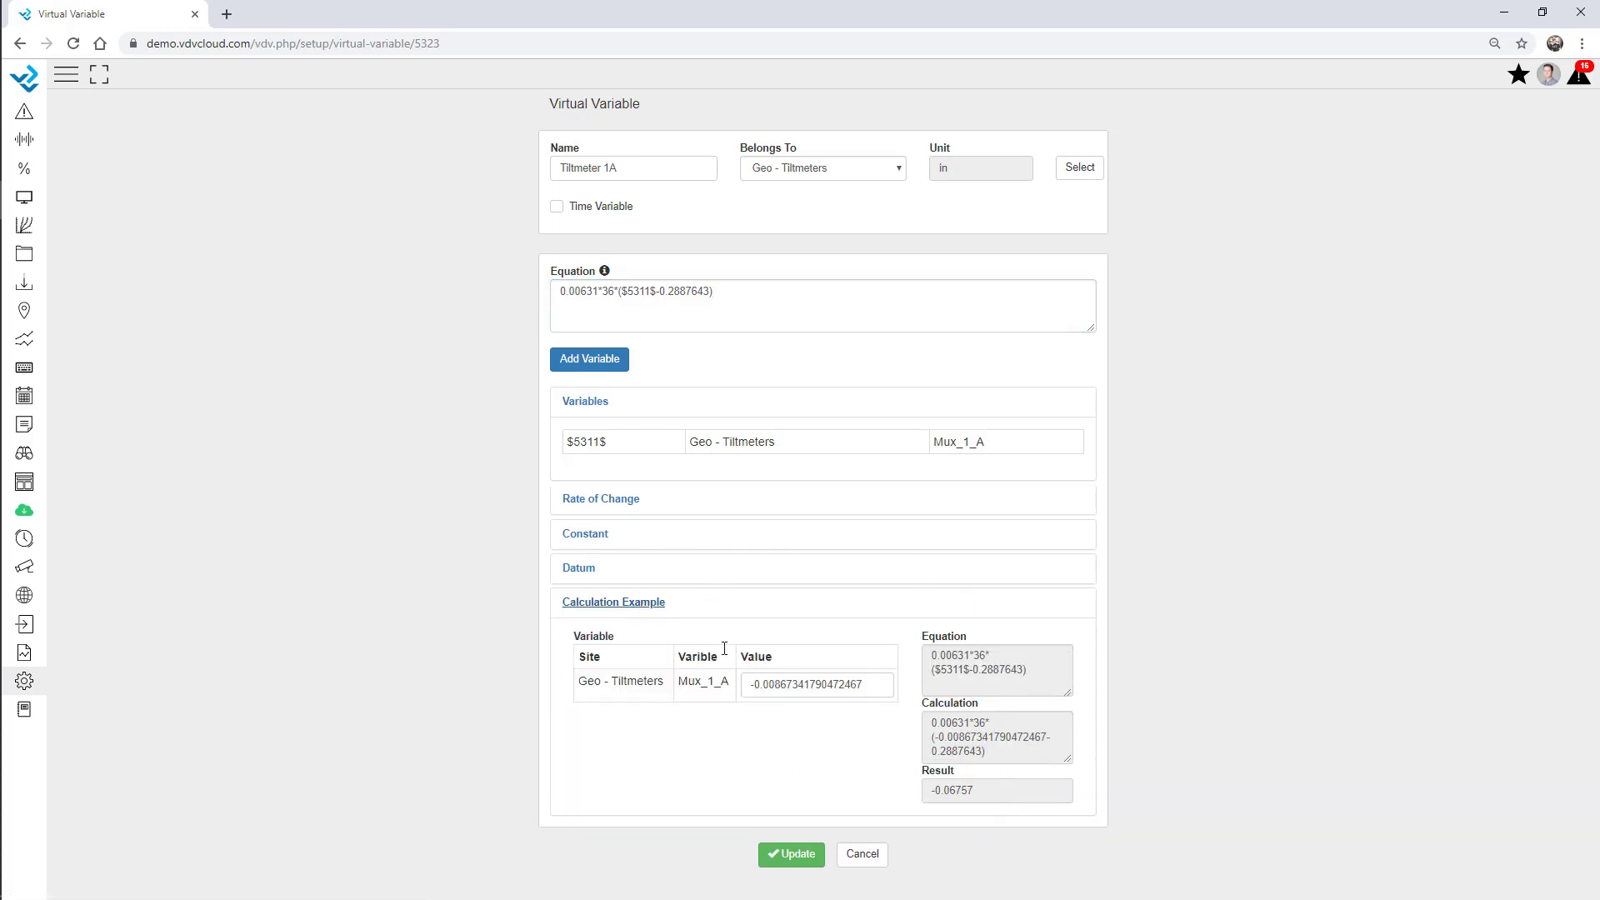
Choose a Mux_1_A record as the datum.
click(573, 567)
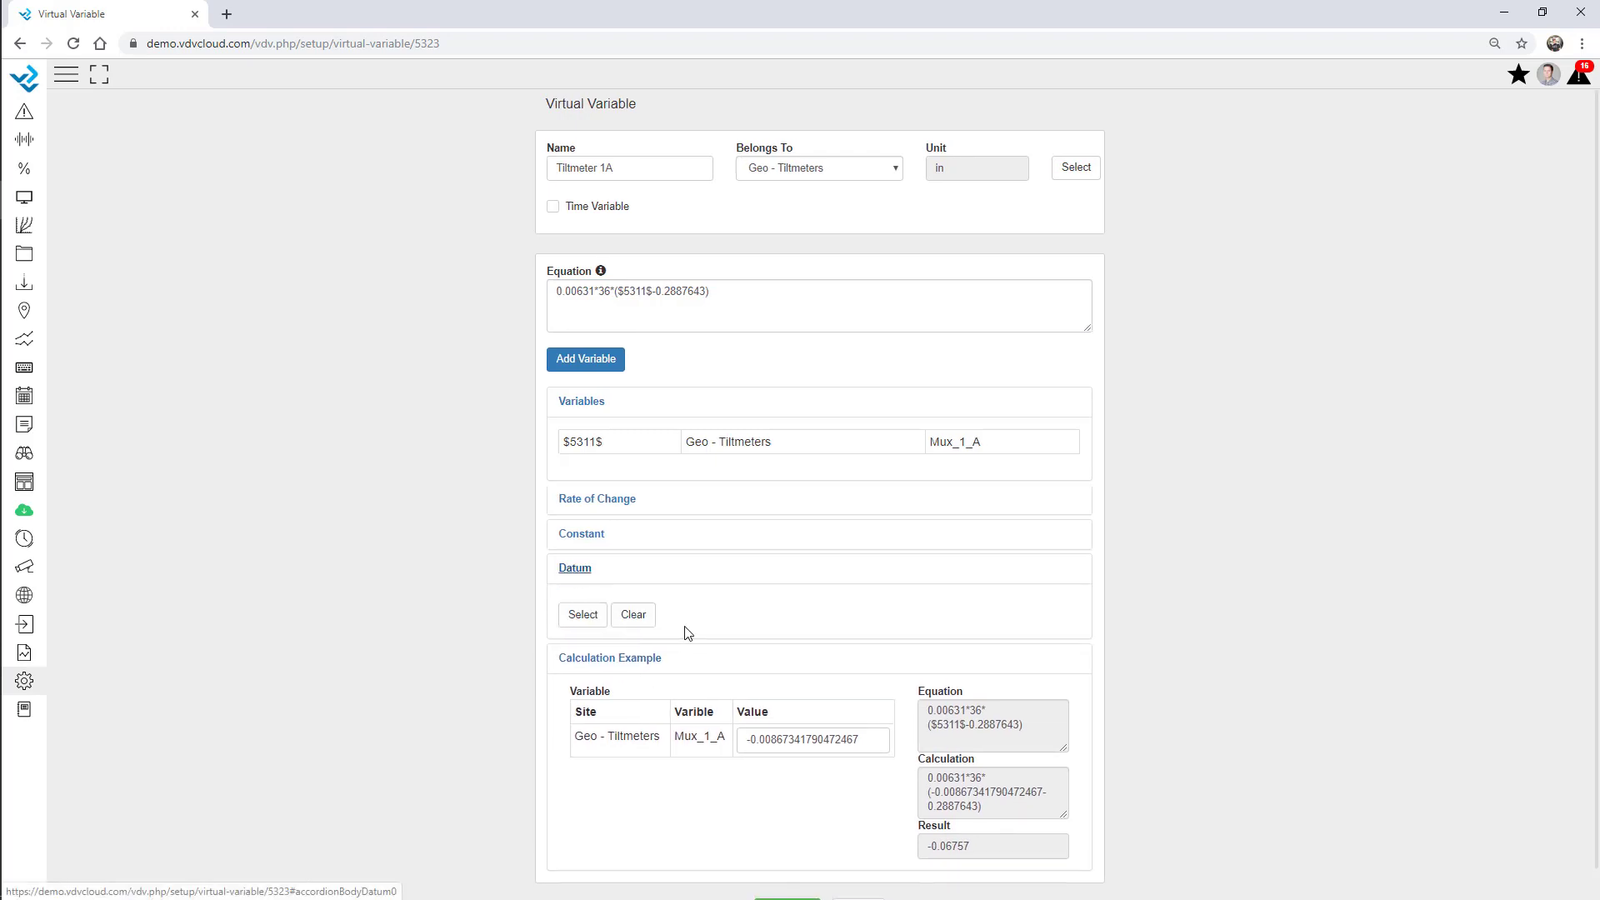
click(587, 618)
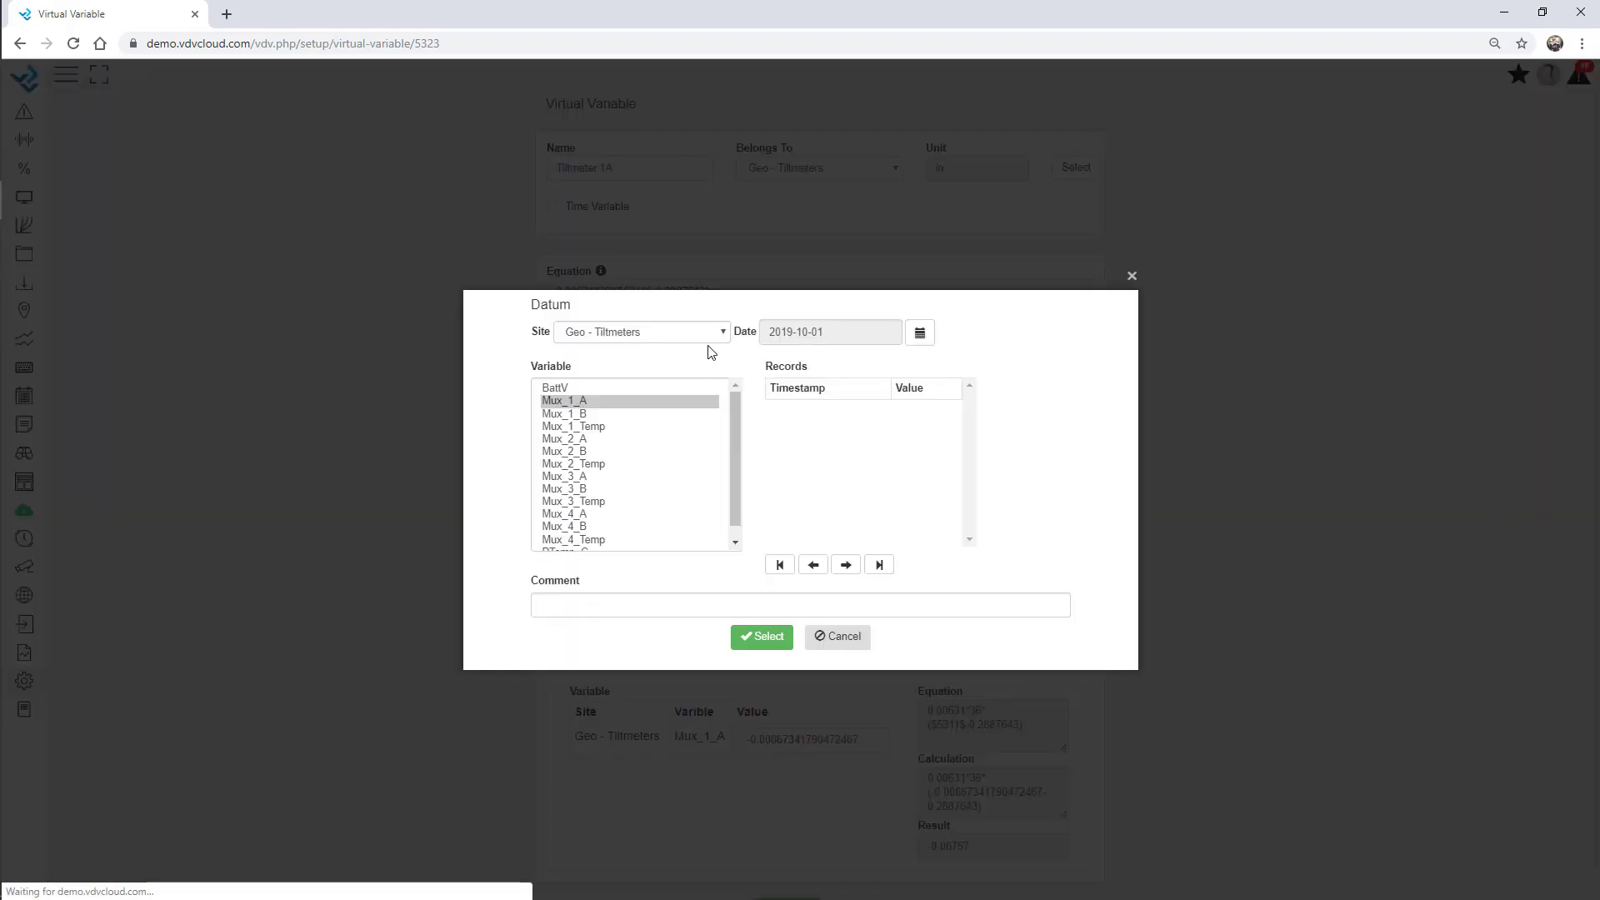
click(773, 640)
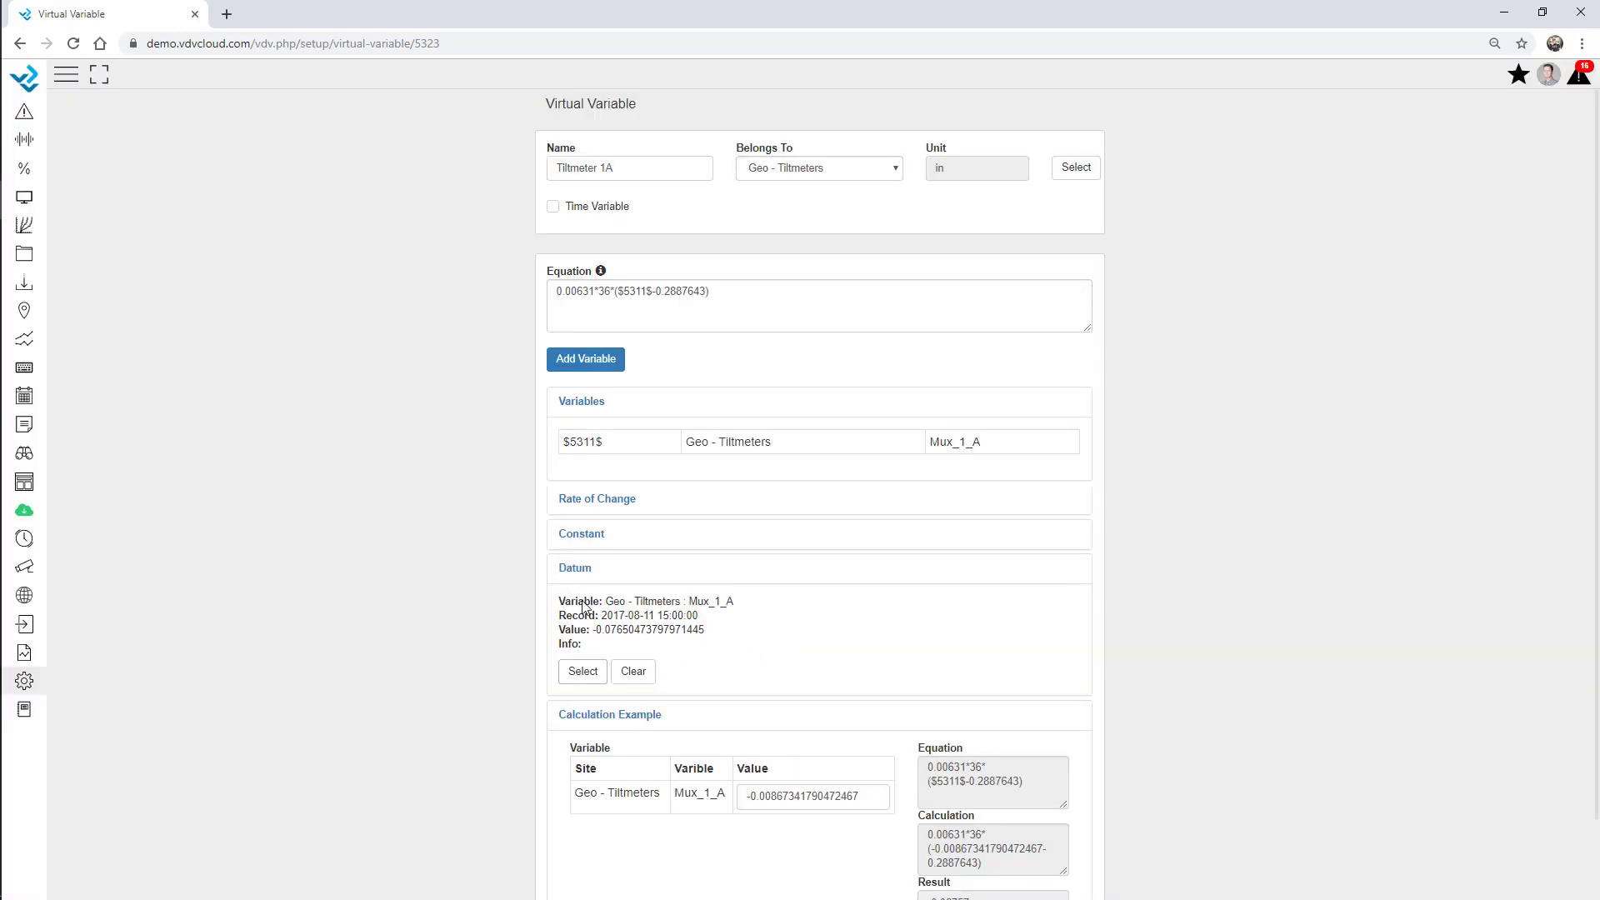
Replace 0.2887643 with 'datum' in the equation, giving a result of 0.01541.
click(736, 295)
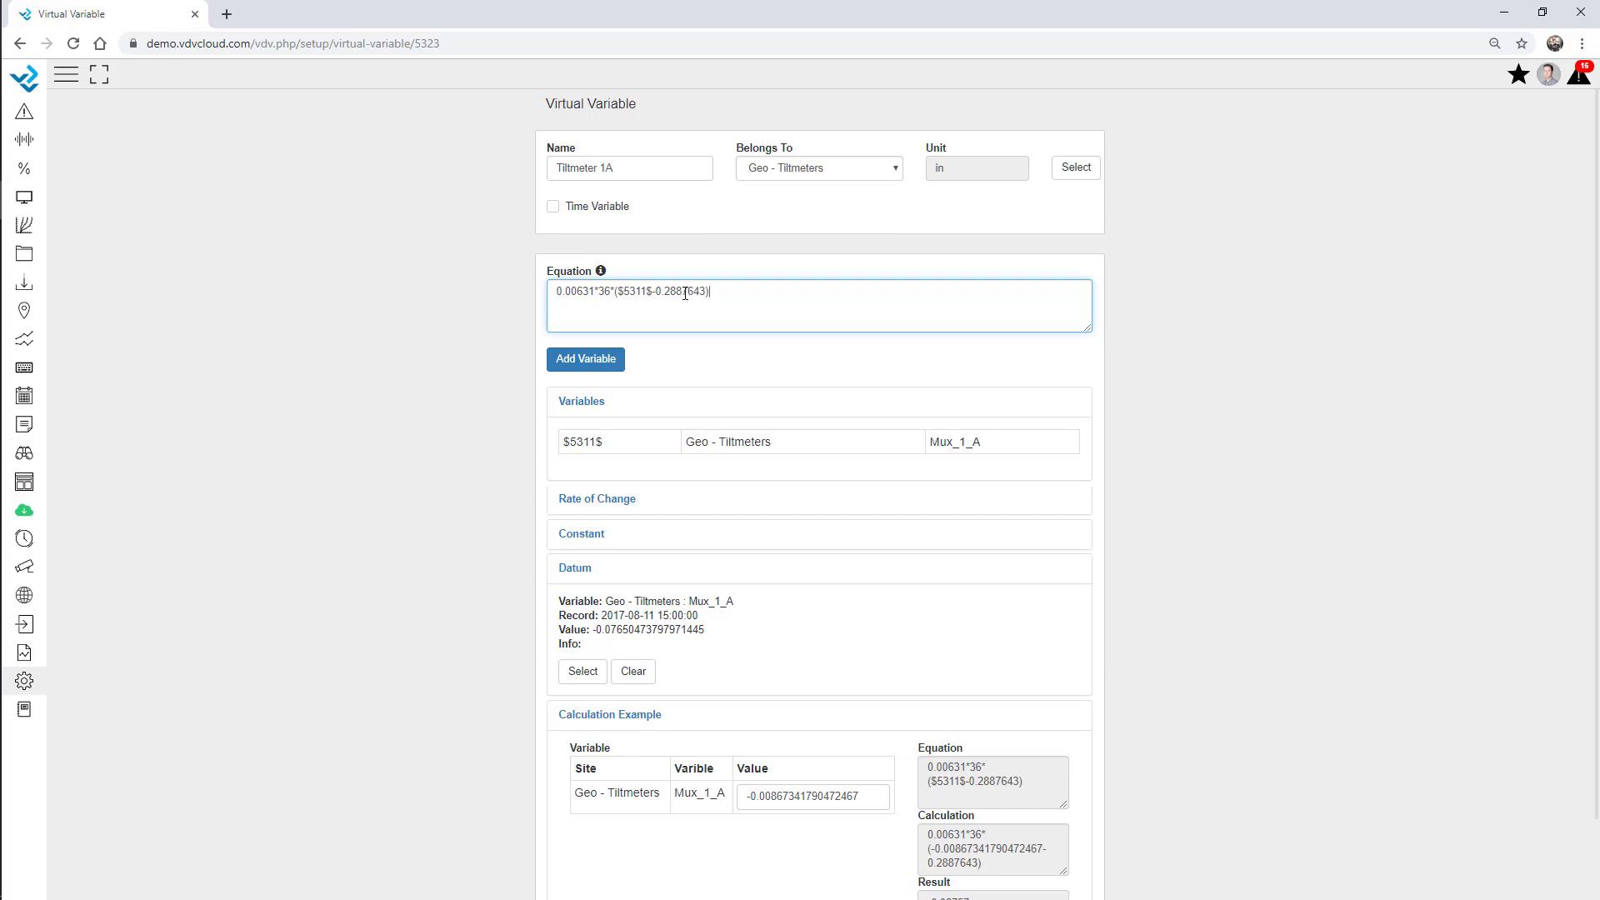
drag(708, 293, 660, 288)
text(datum)
click(395, 378)
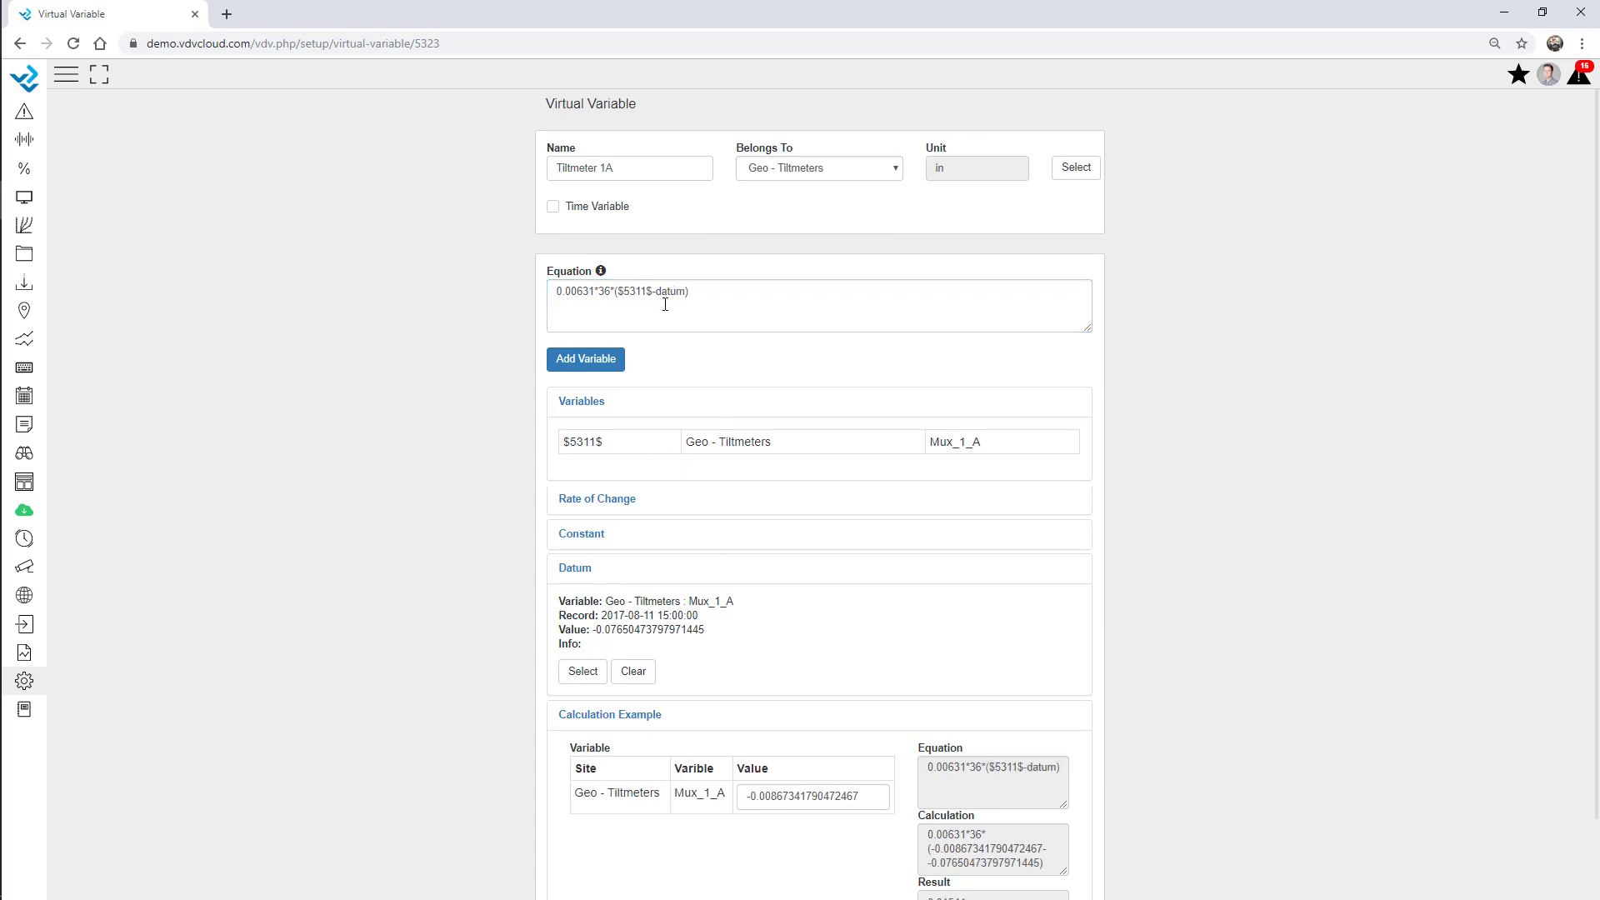
click(582, 570)
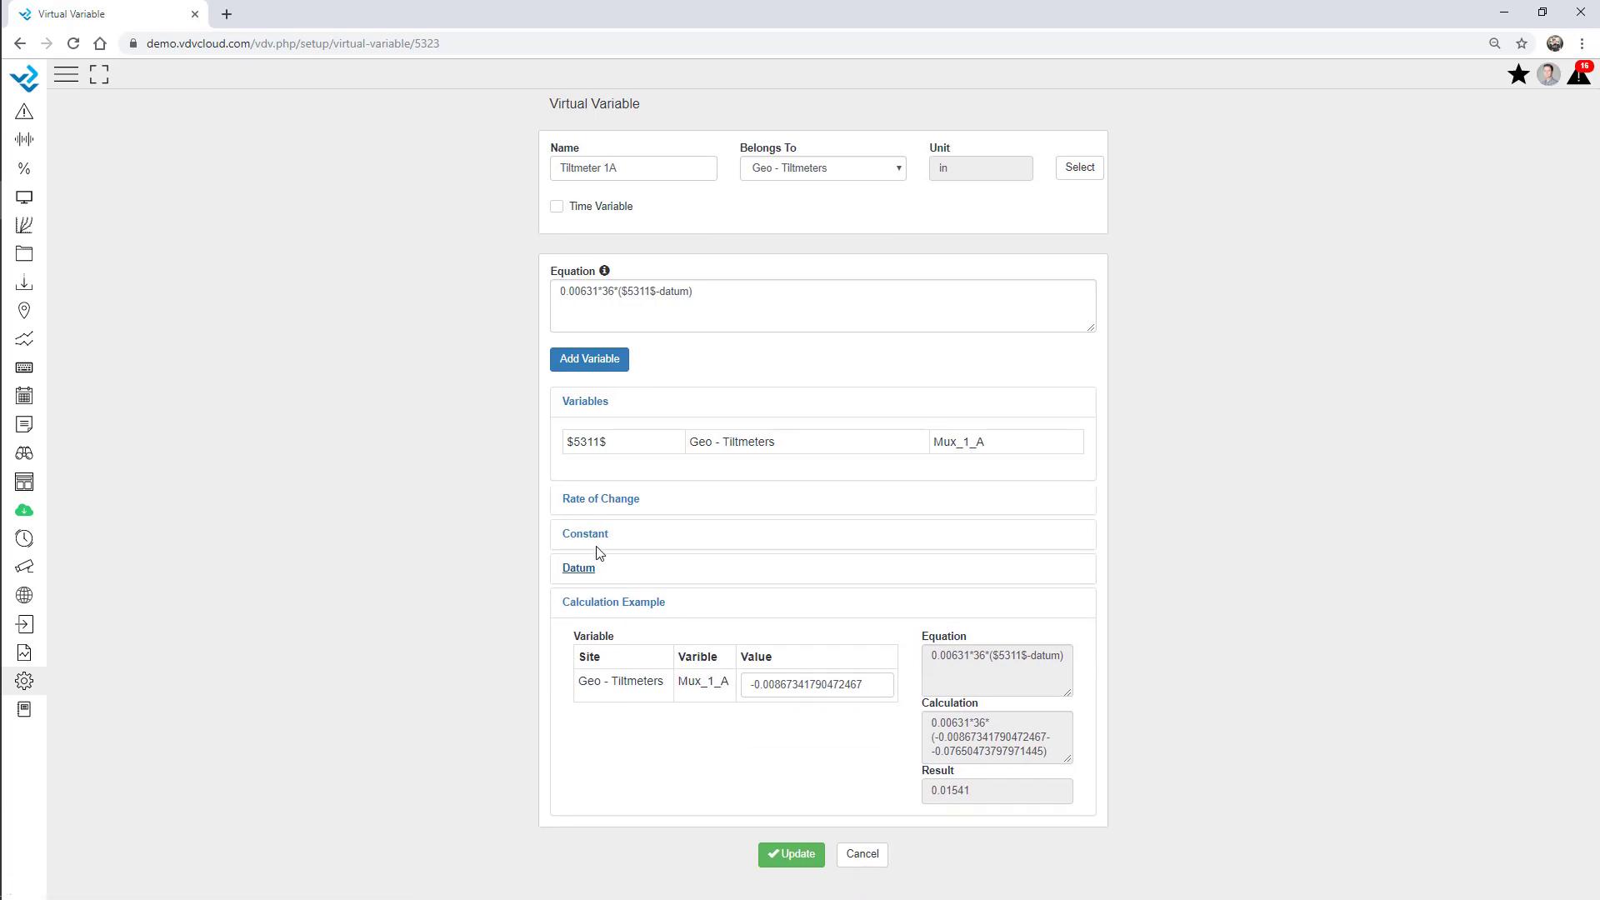
click(597, 605)
Add a new constant b with value 0.00631.
click(589, 538)
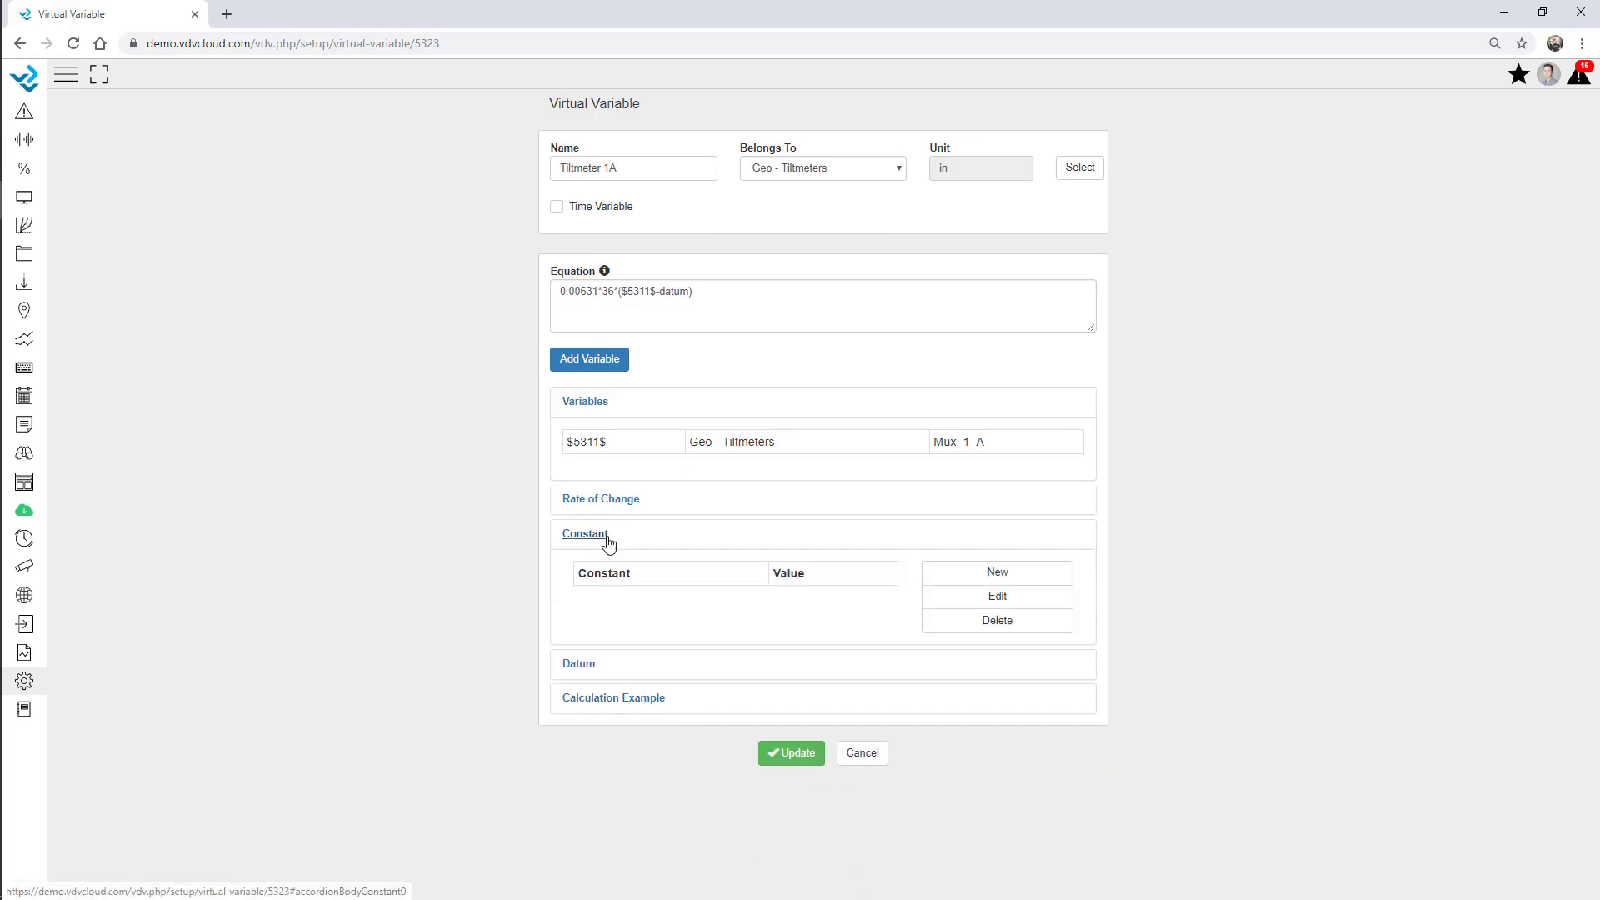
double_click(597, 292)
key(ctrl+c)
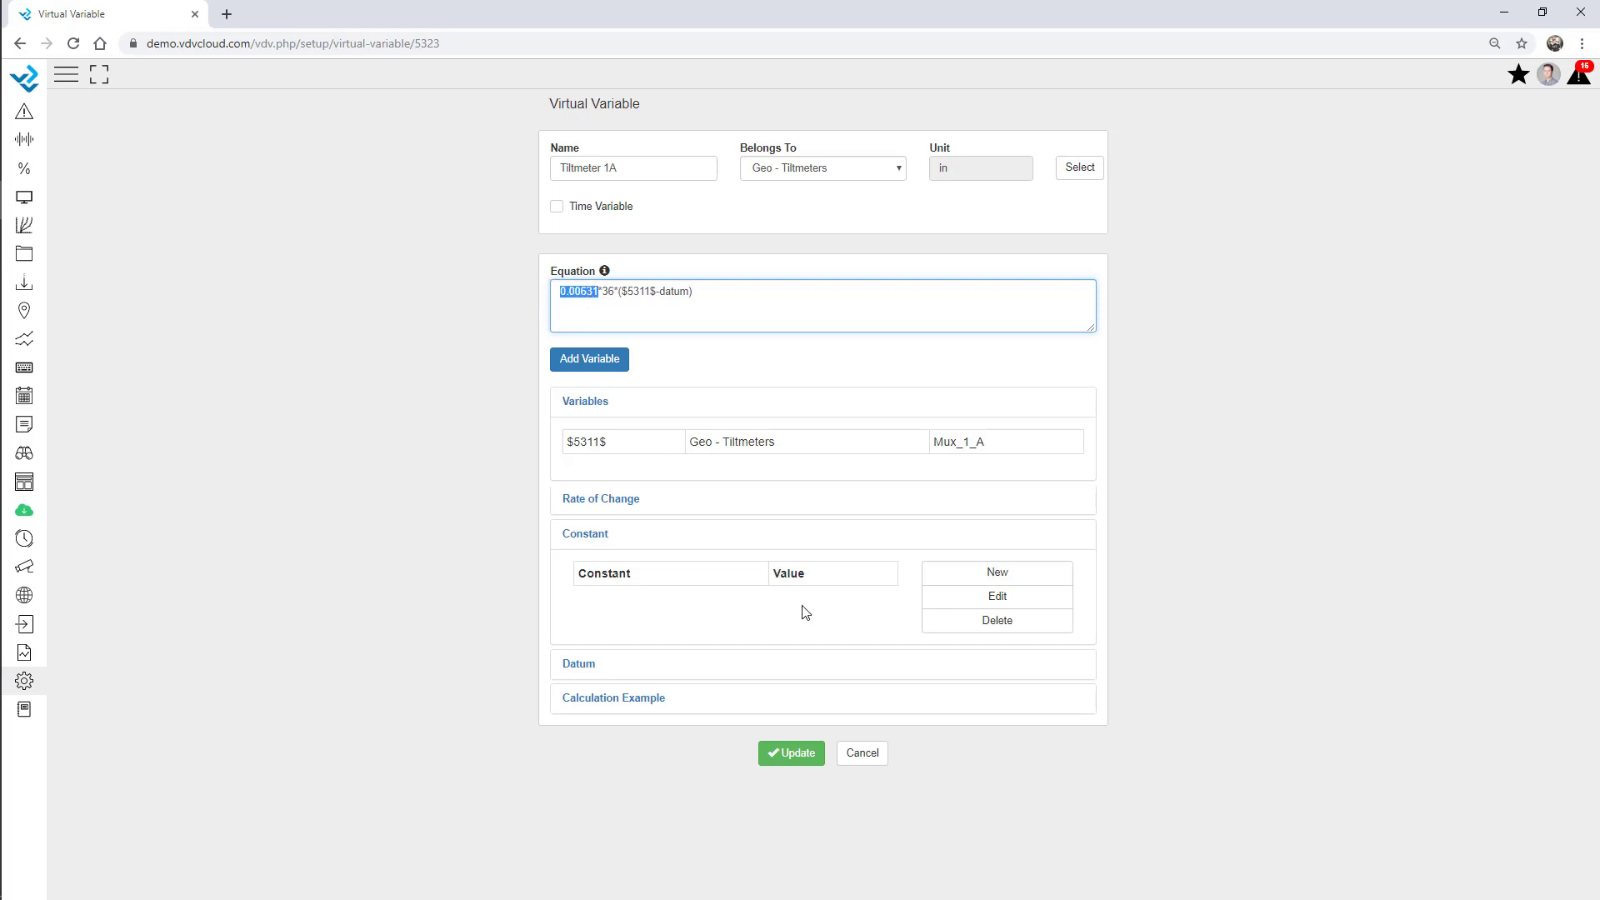
click(1003, 575)
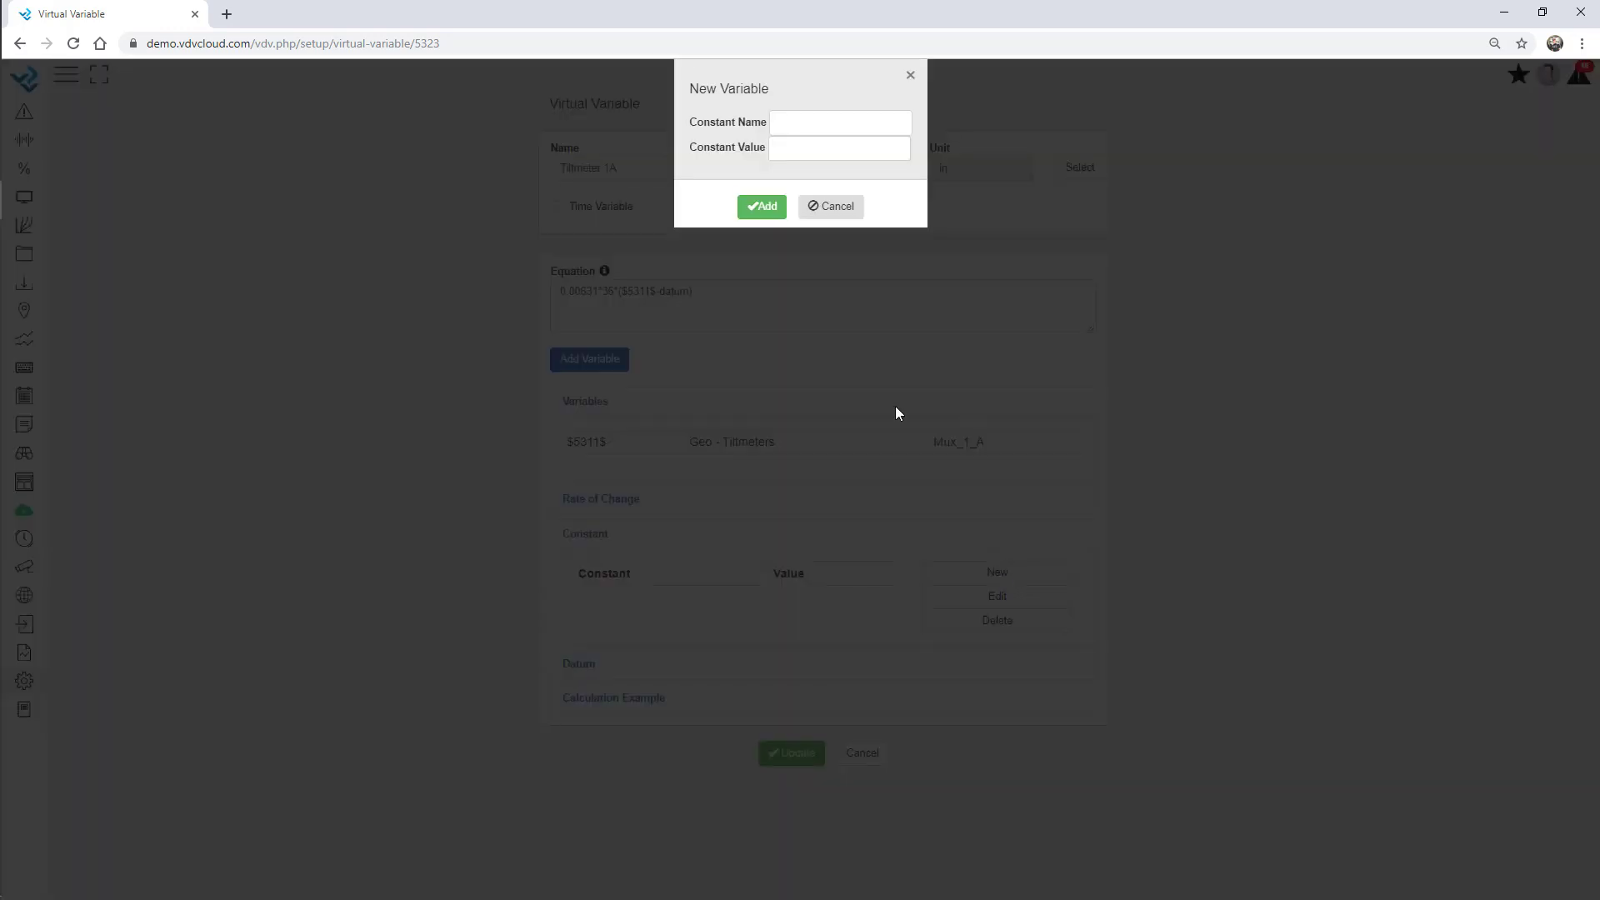
click(794, 148)
key(ctrl+v)
click(763, 209)
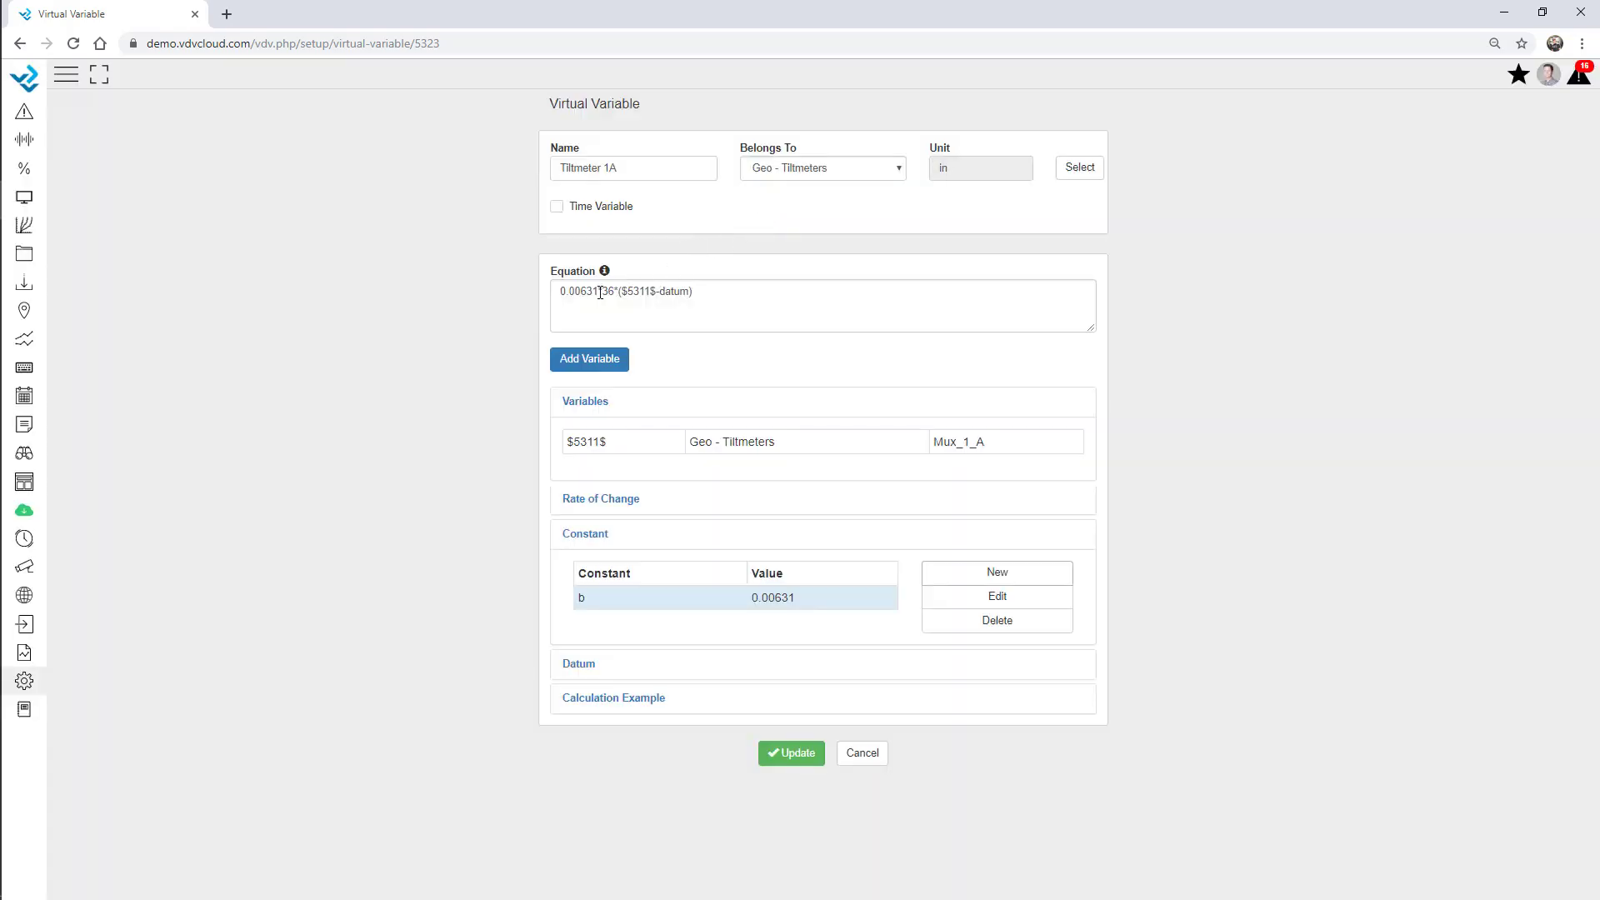
Replace the leading 0.00631 in the equation with b.
drag(592, 292, 550, 290)
key(Delete)
key(Delete)
text(b)
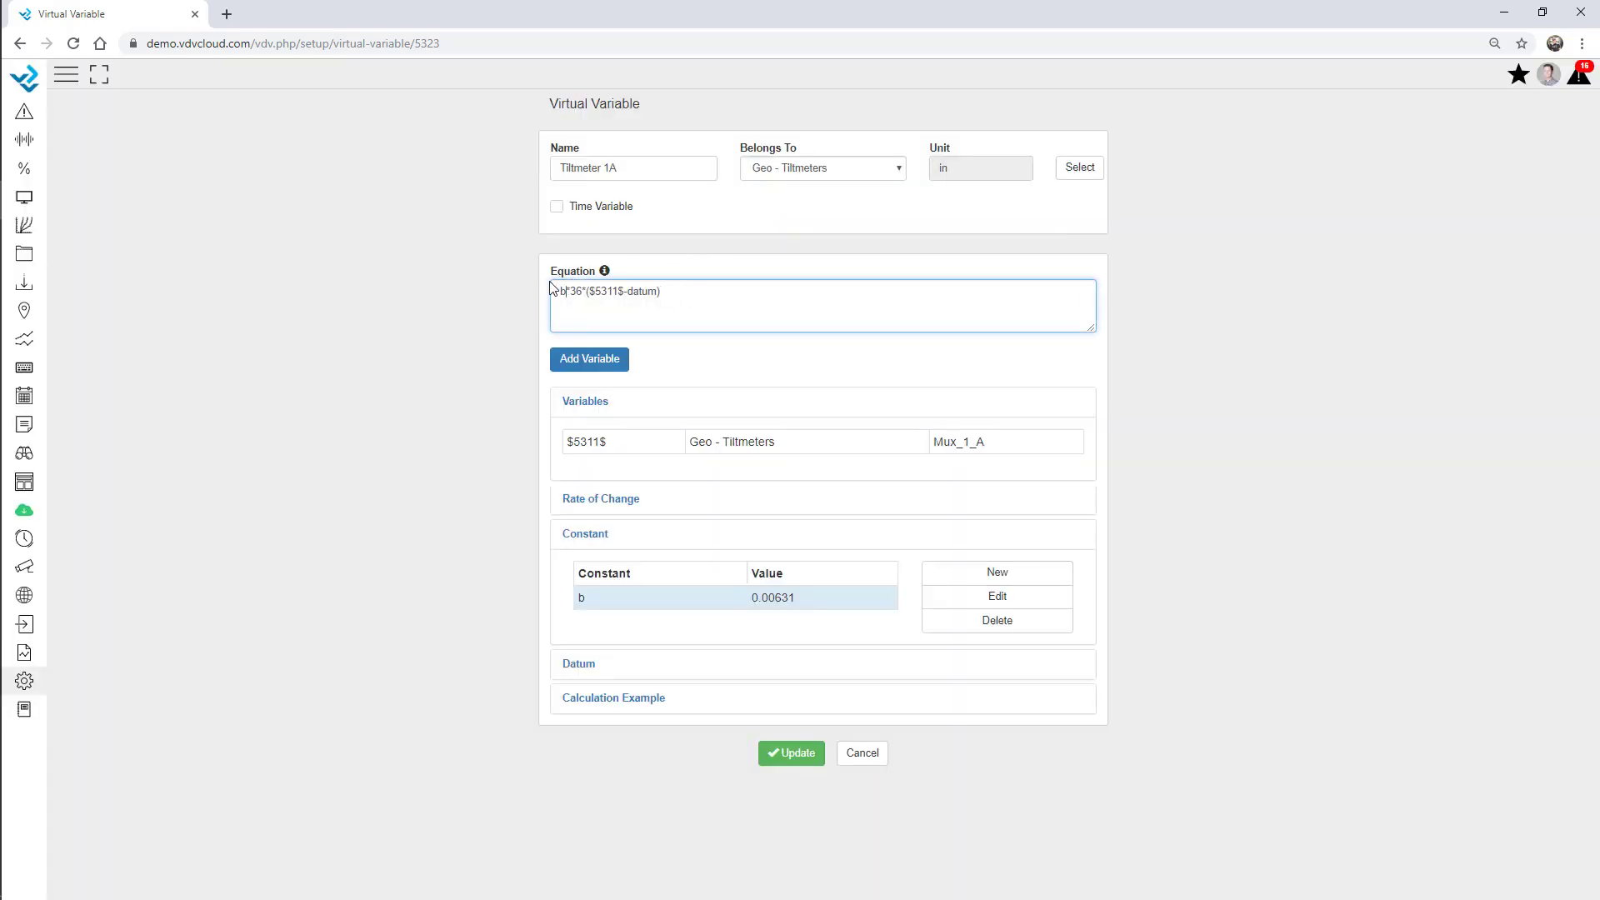
click(461, 345)
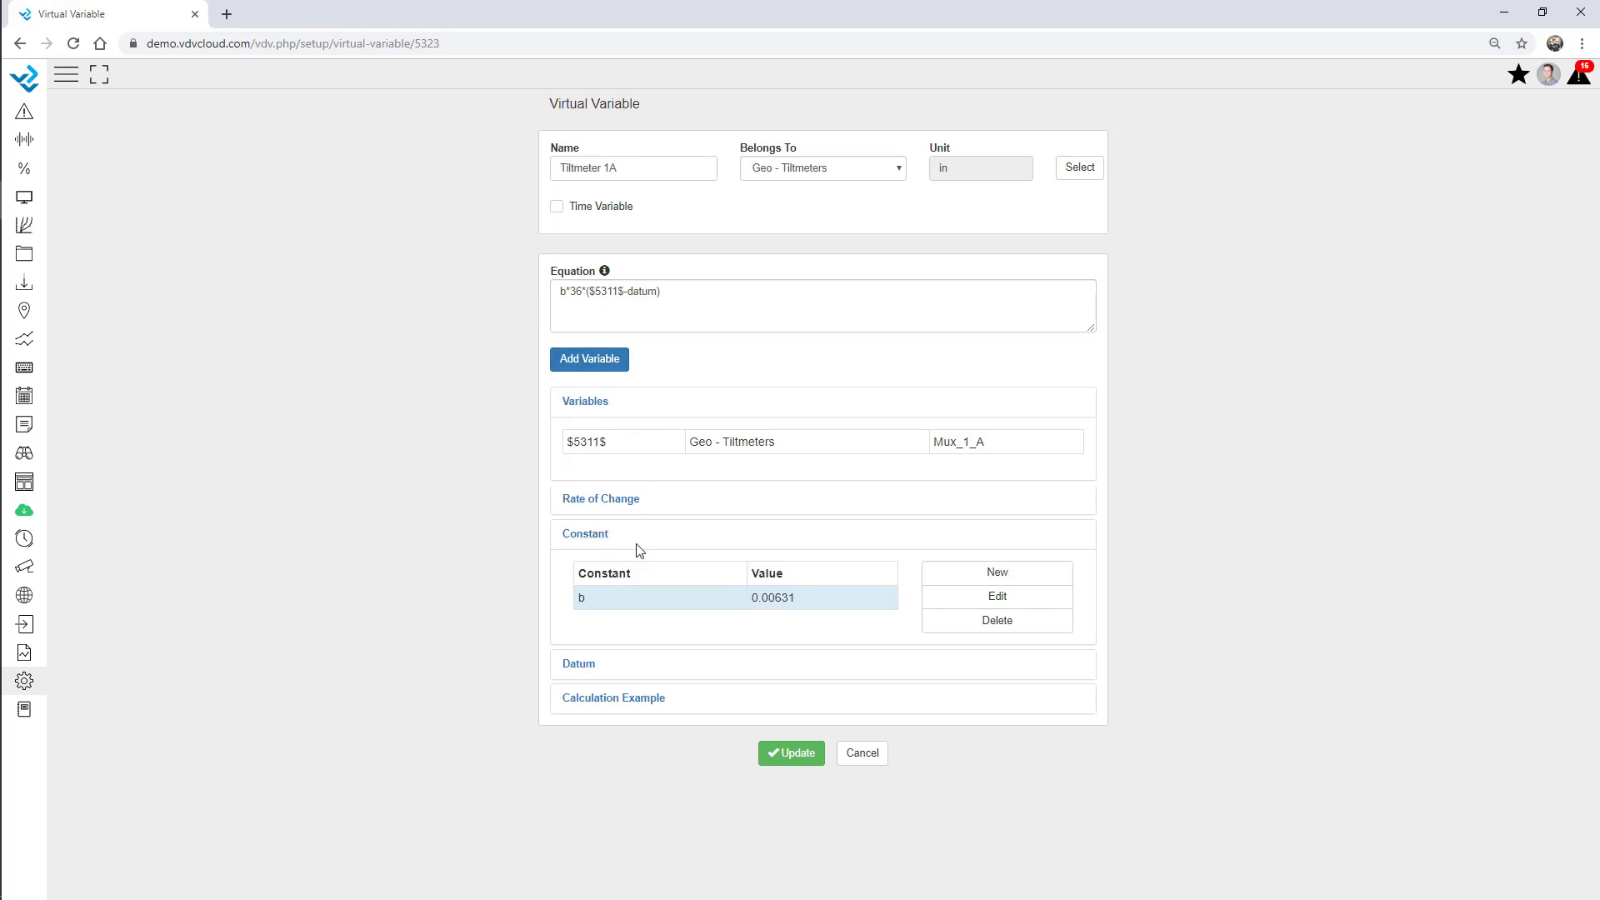
click(603, 536)
Activate rate of change over 24 hours with precision 2.
click(629, 499)
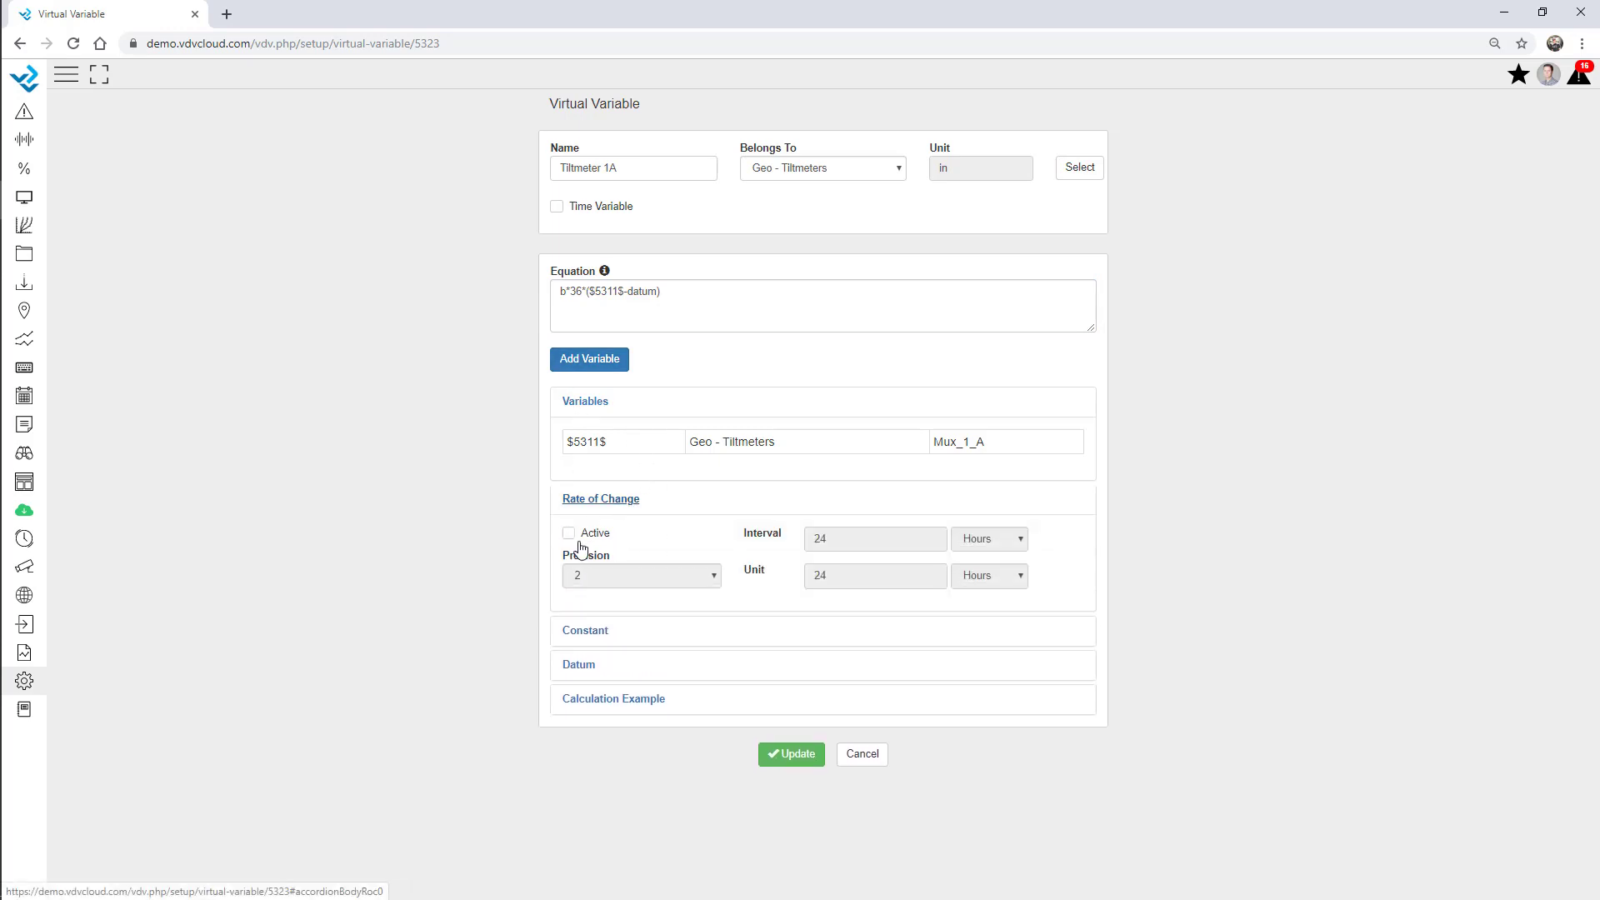
click(569, 533)
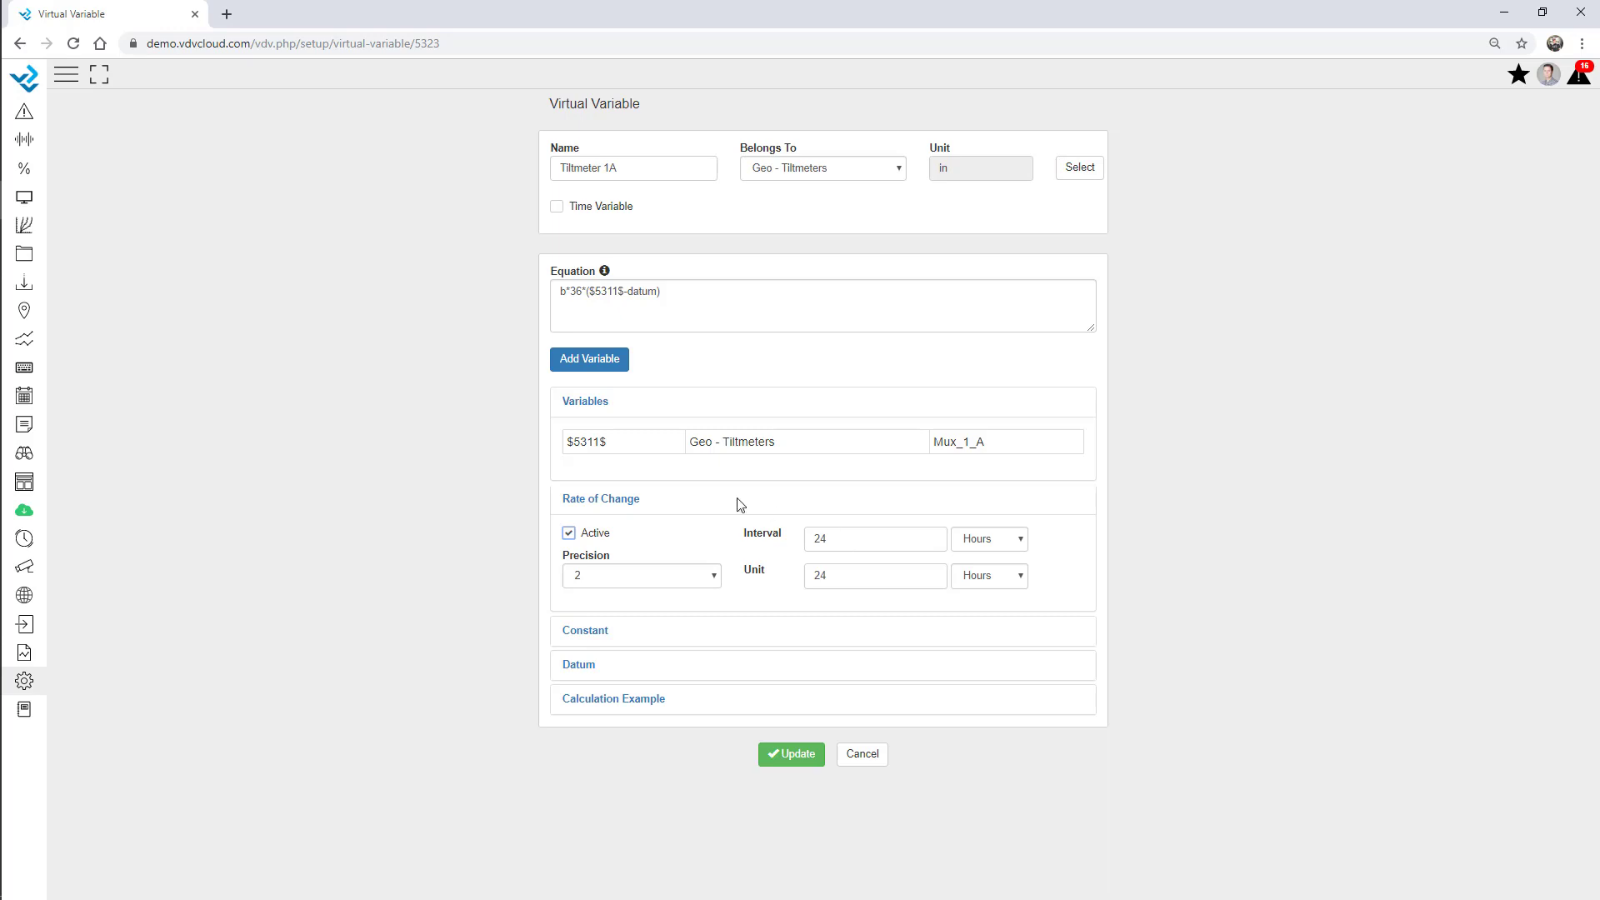
click(604, 503)
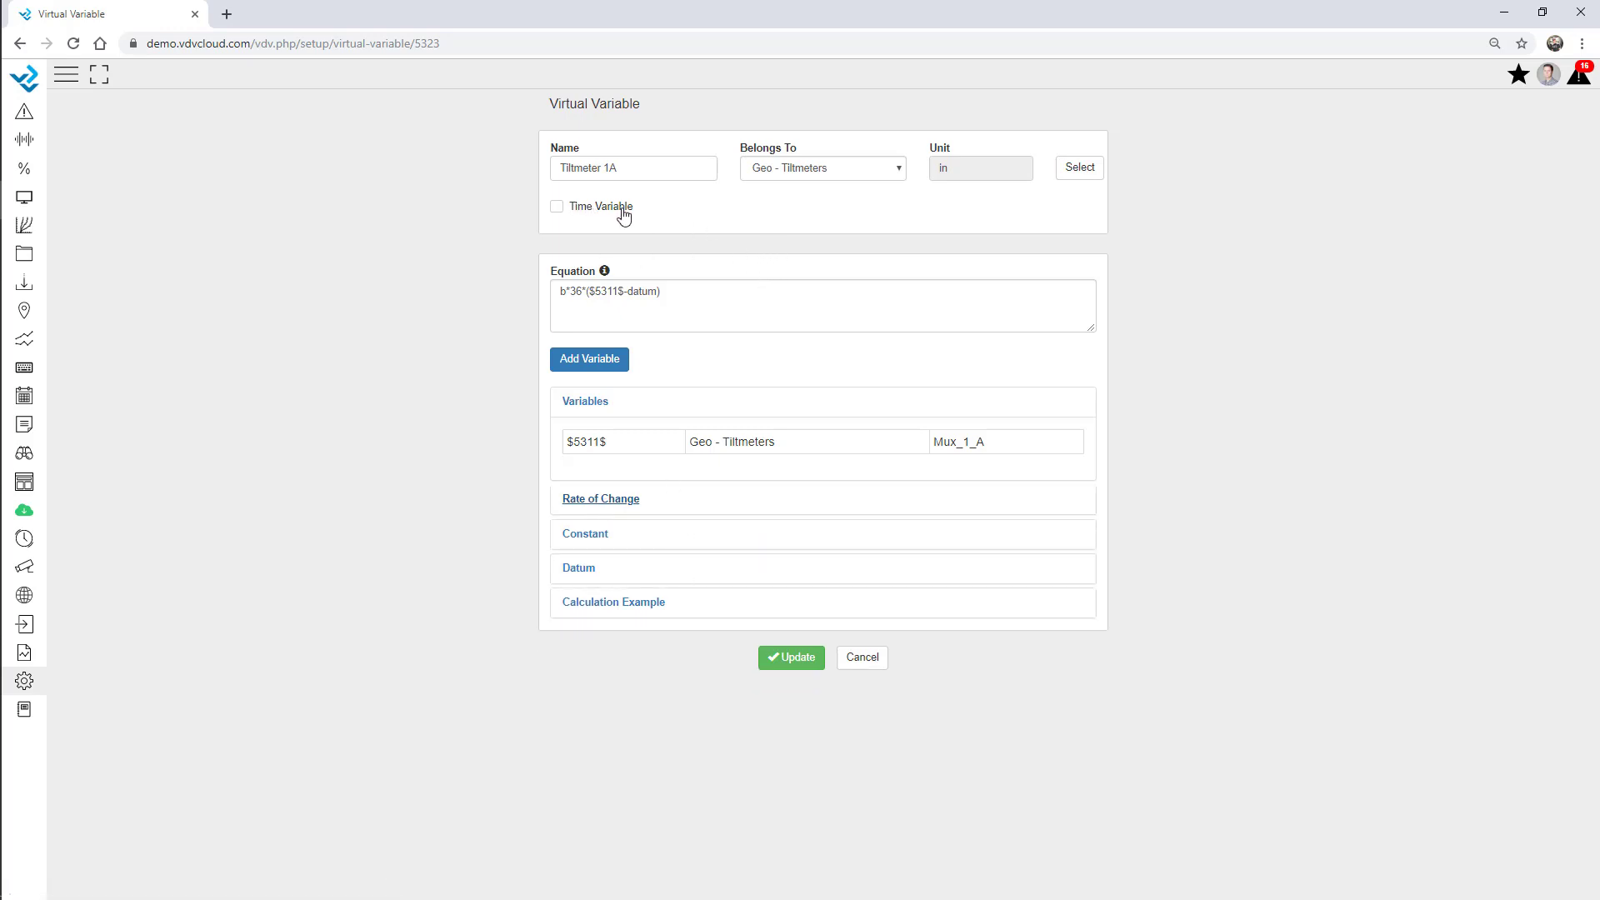
Make Tiltmeter 1A a time variable starting 1 February 2018.
click(556, 207)
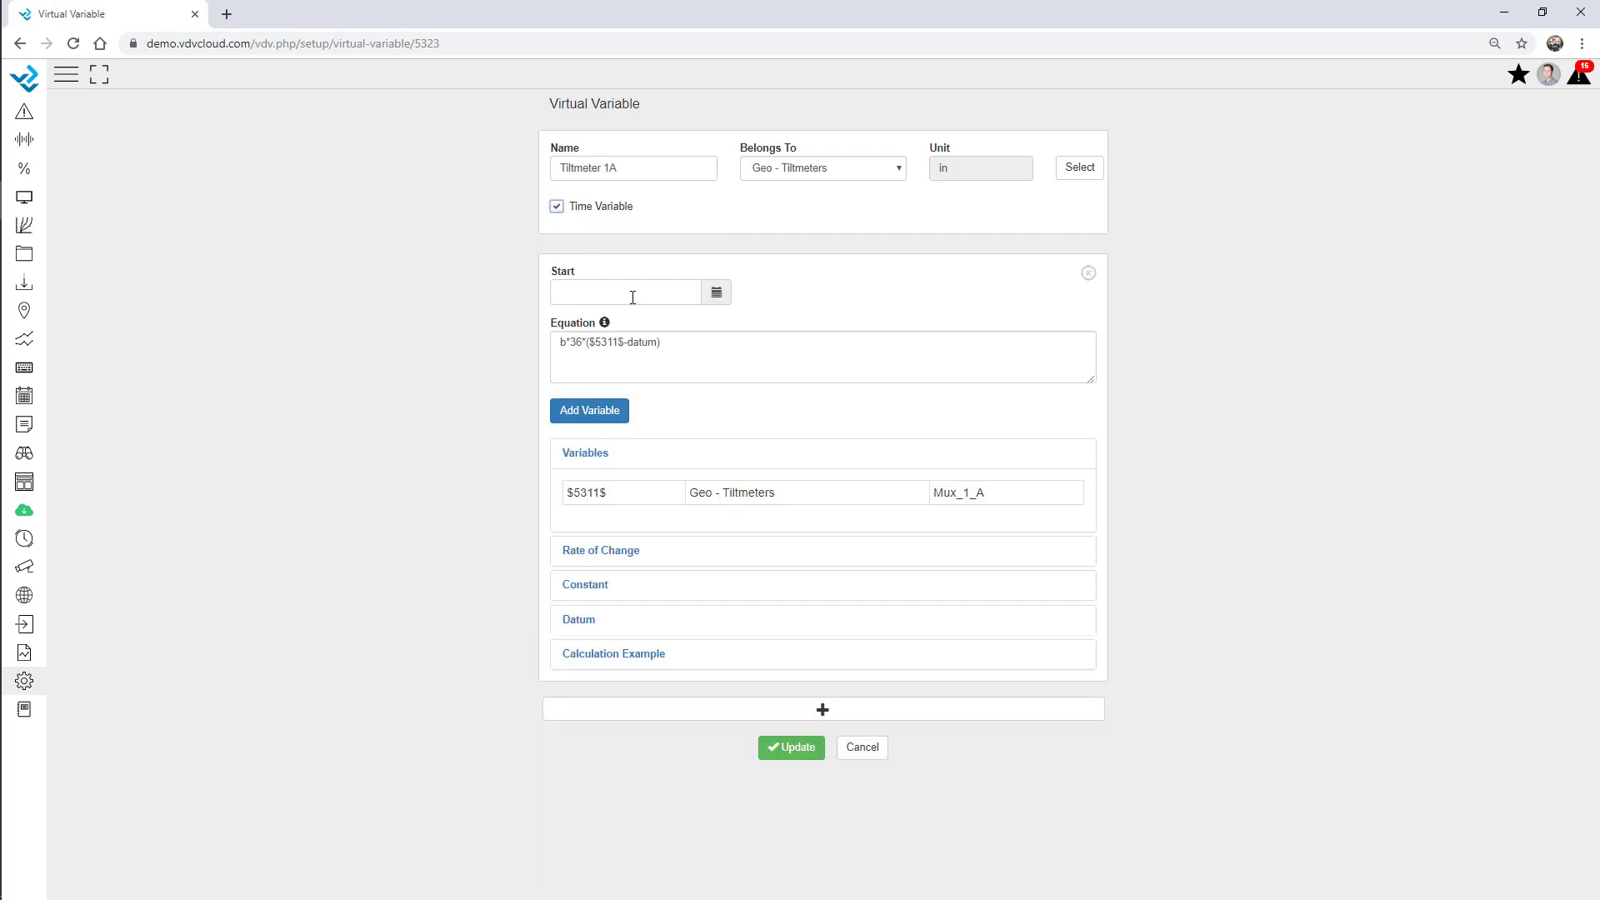
click(590, 292)
click(715, 294)
click(646, 322)
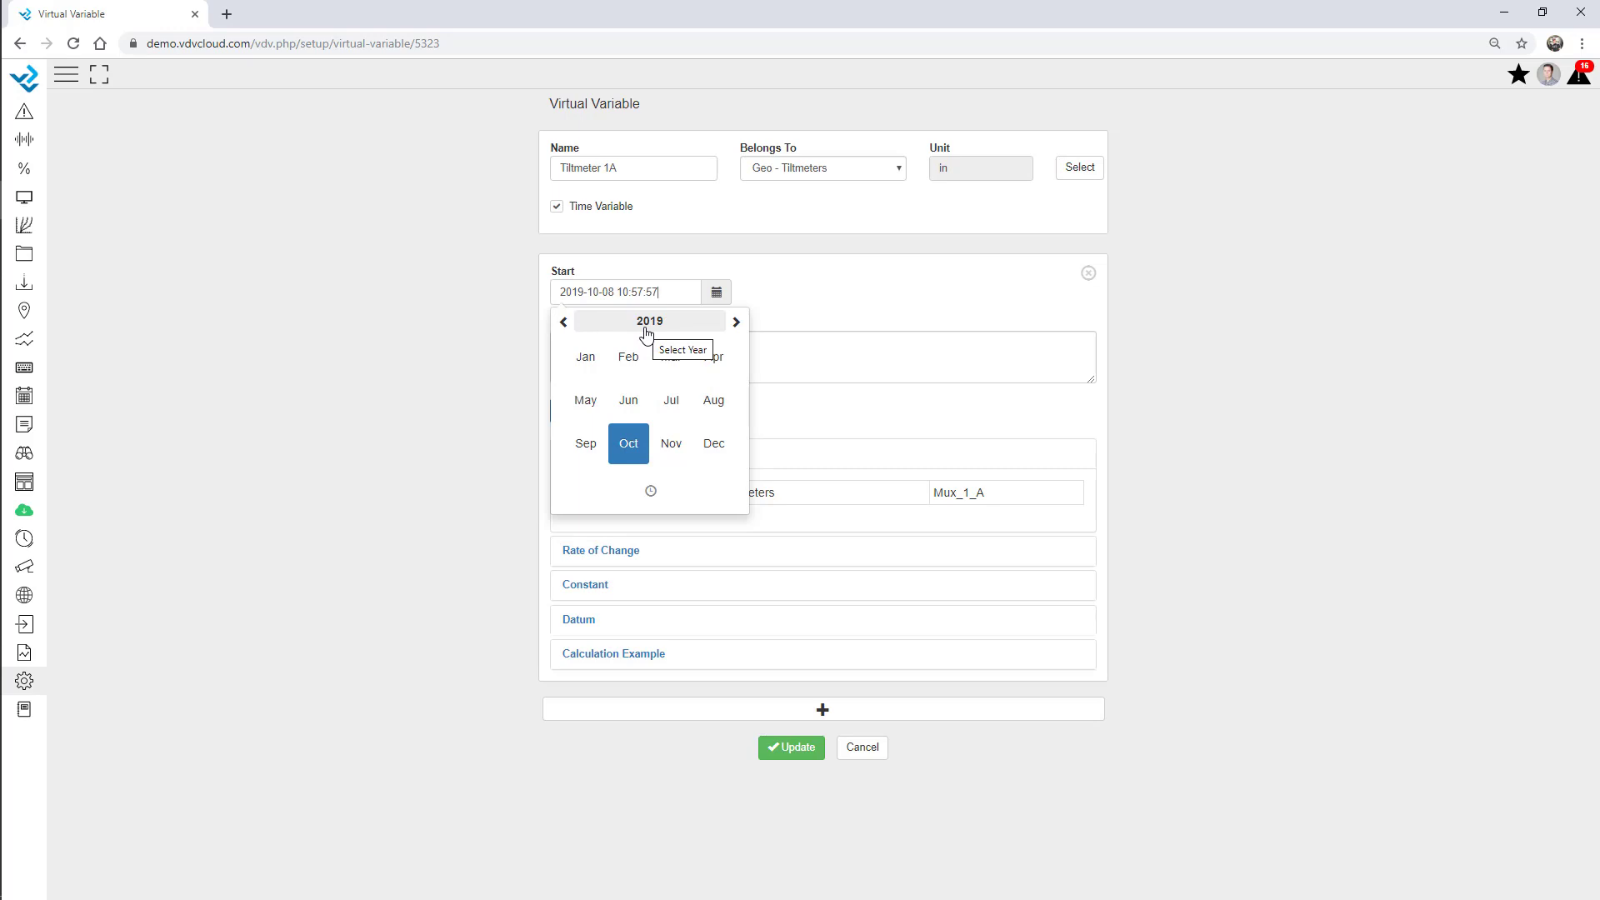
click(563, 322)
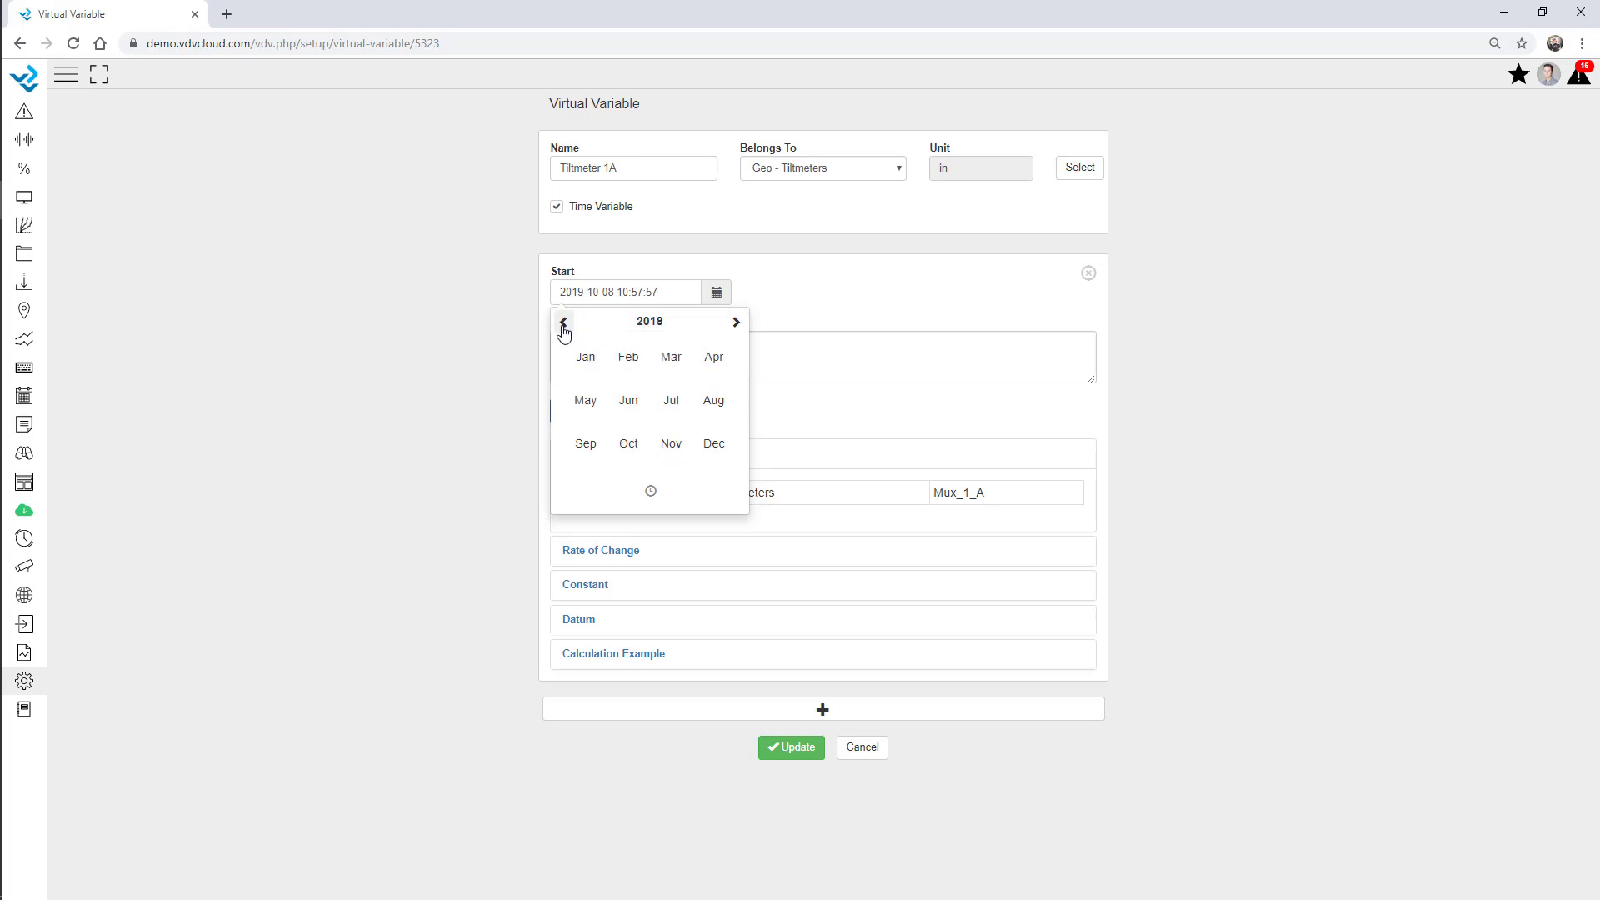
click(631, 380)
click(680, 371)
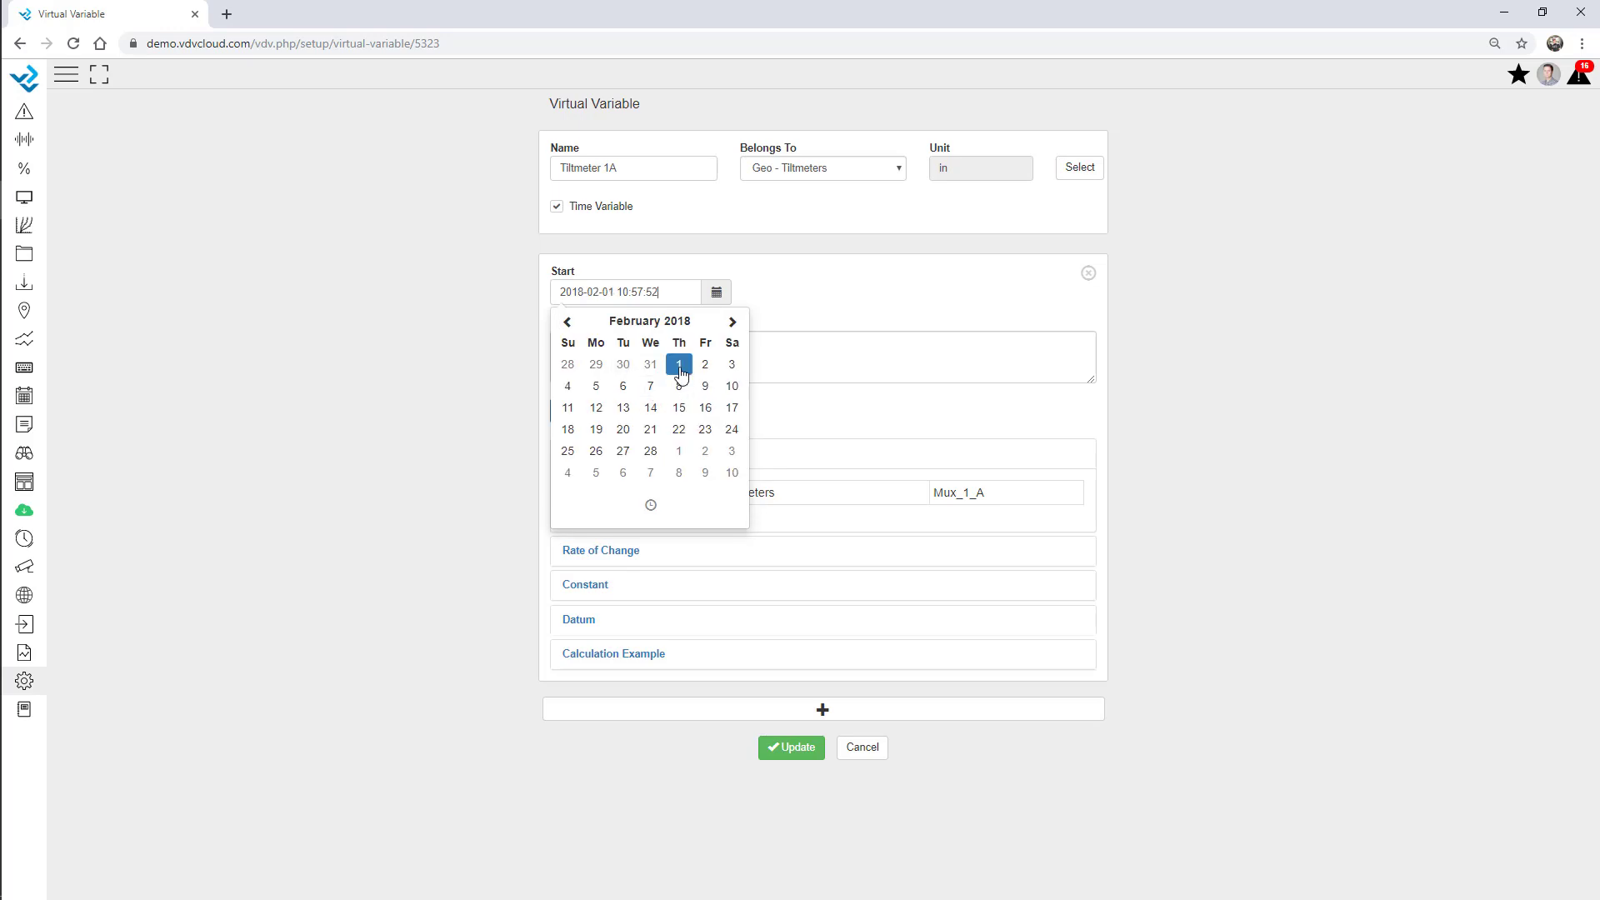
click(789, 300)
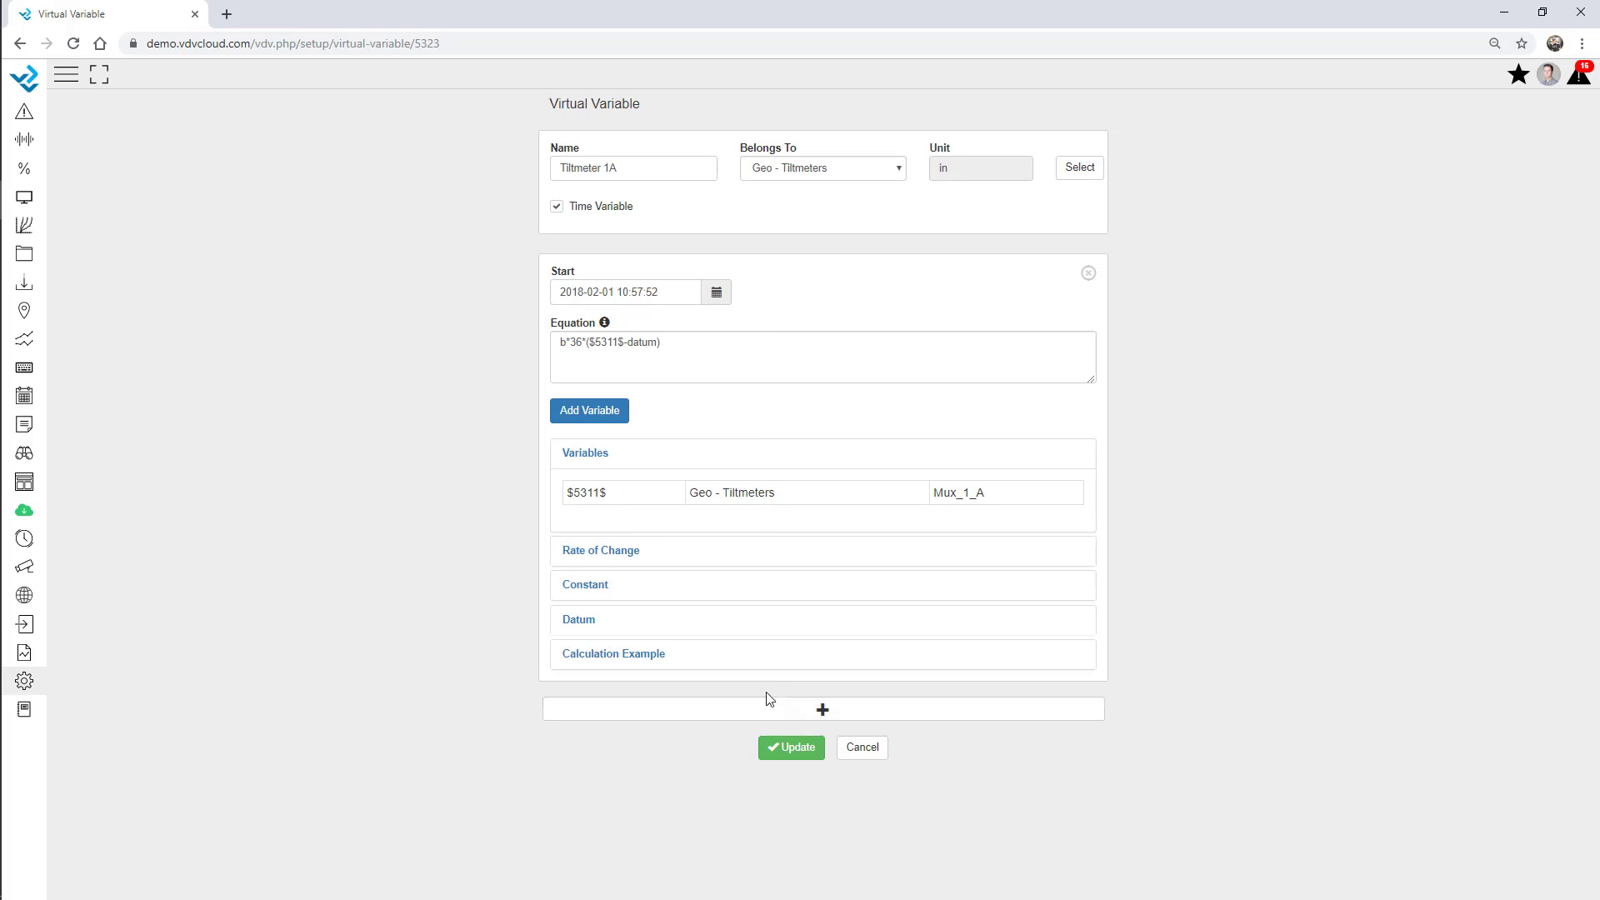
Add a second equation period appending +0.05, starting 7 October 2019.
click(823, 712)
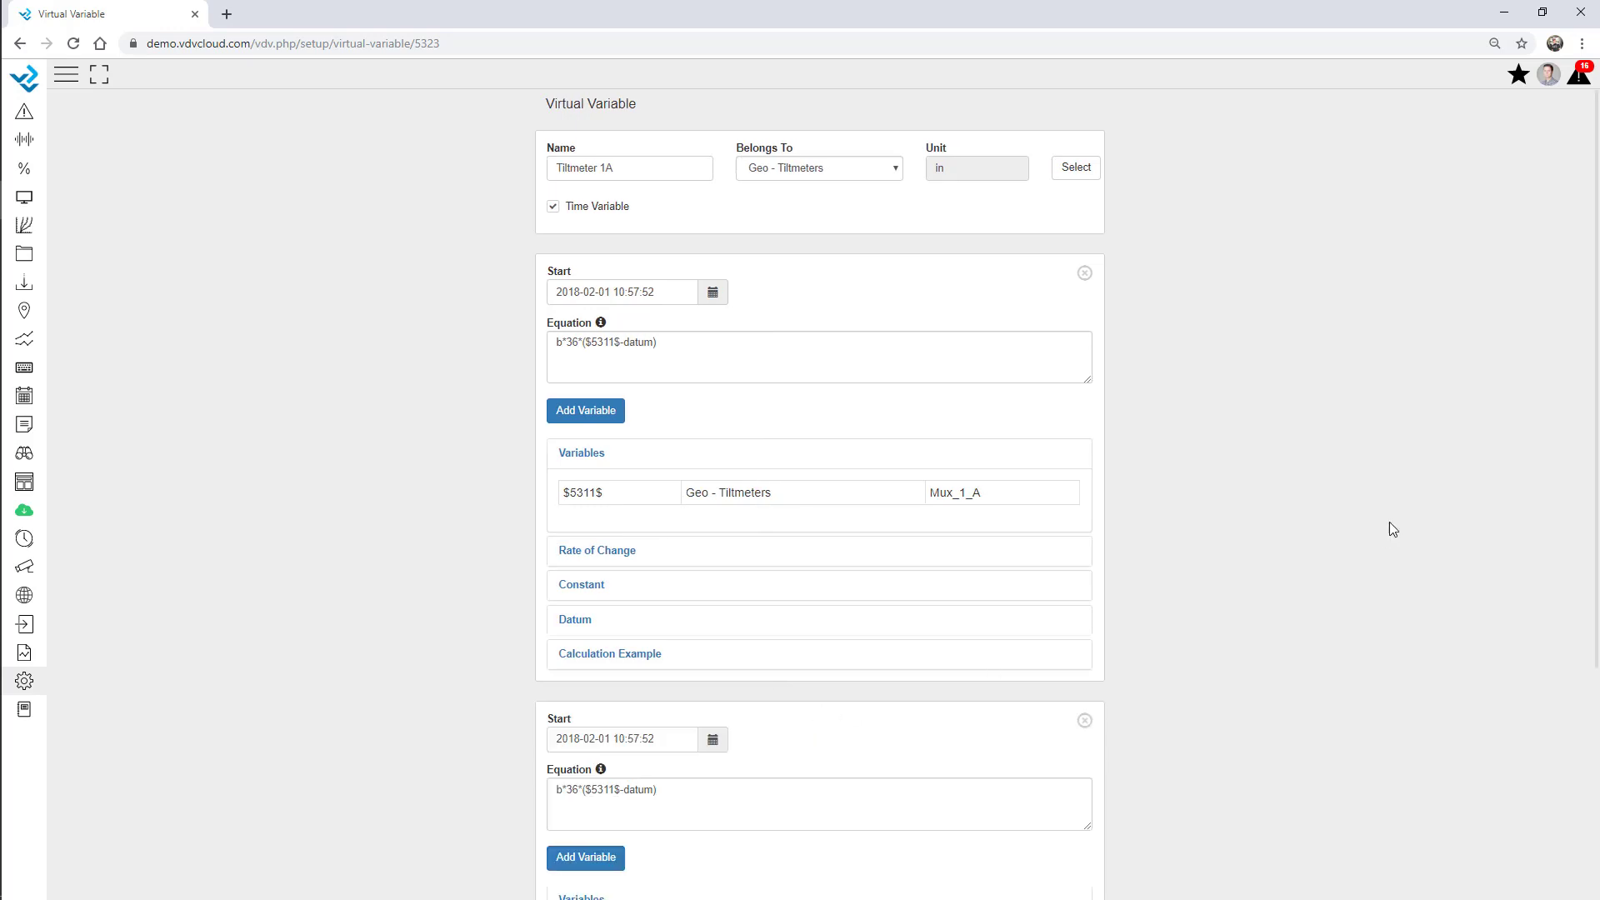
scroll(1388, 522, down, 4)
click(593, 720)
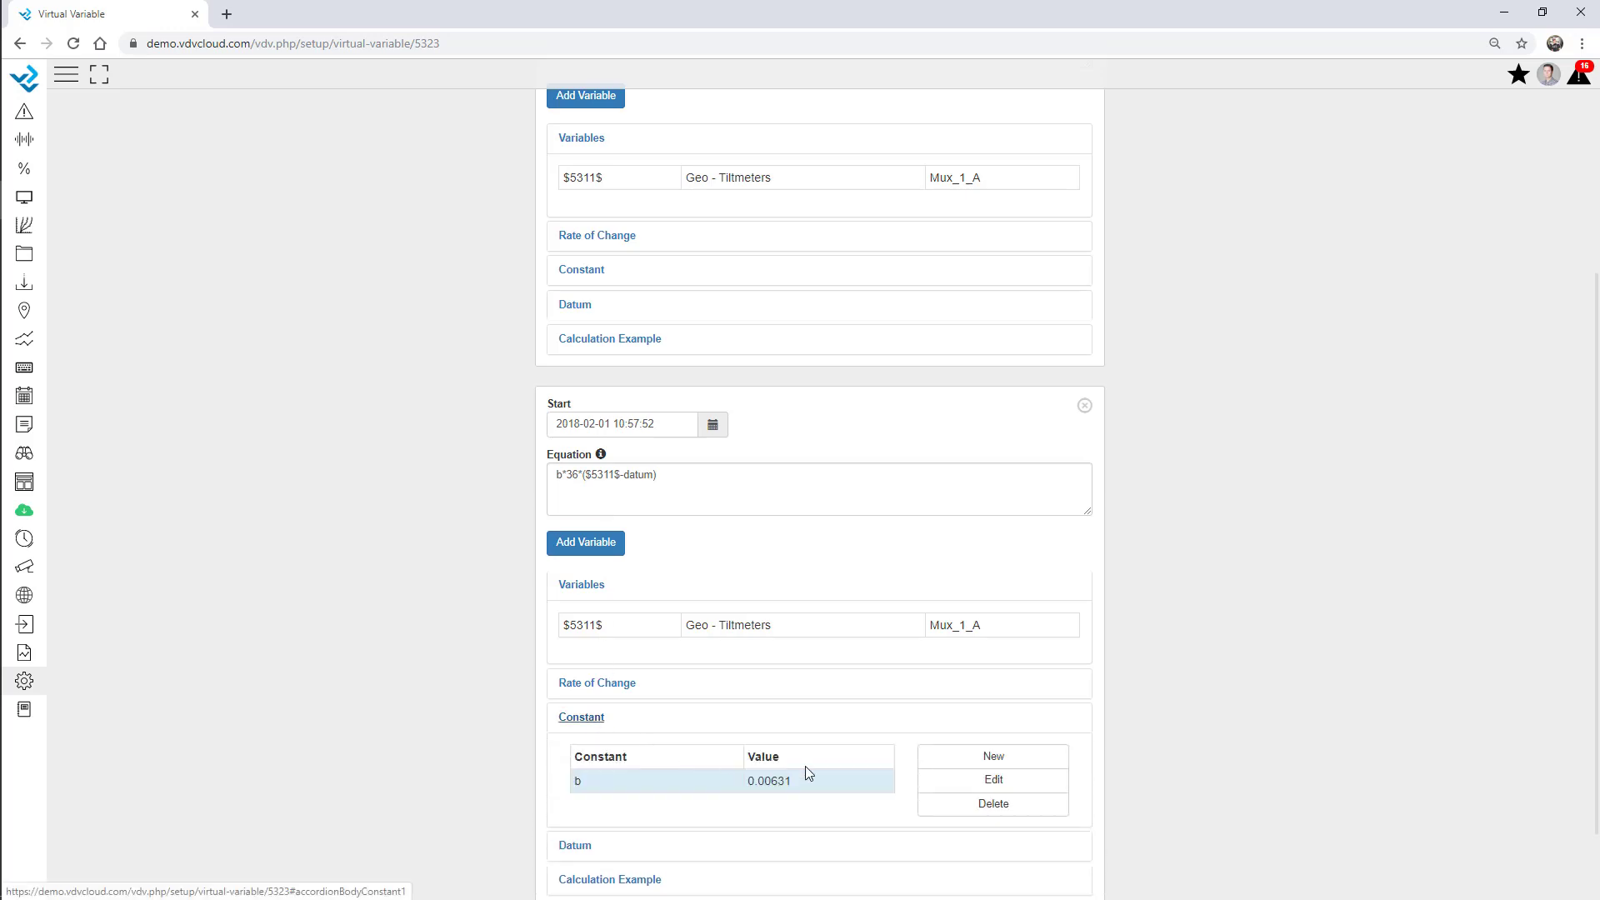
scroll(805, 771, down, 2)
click(679, 381)
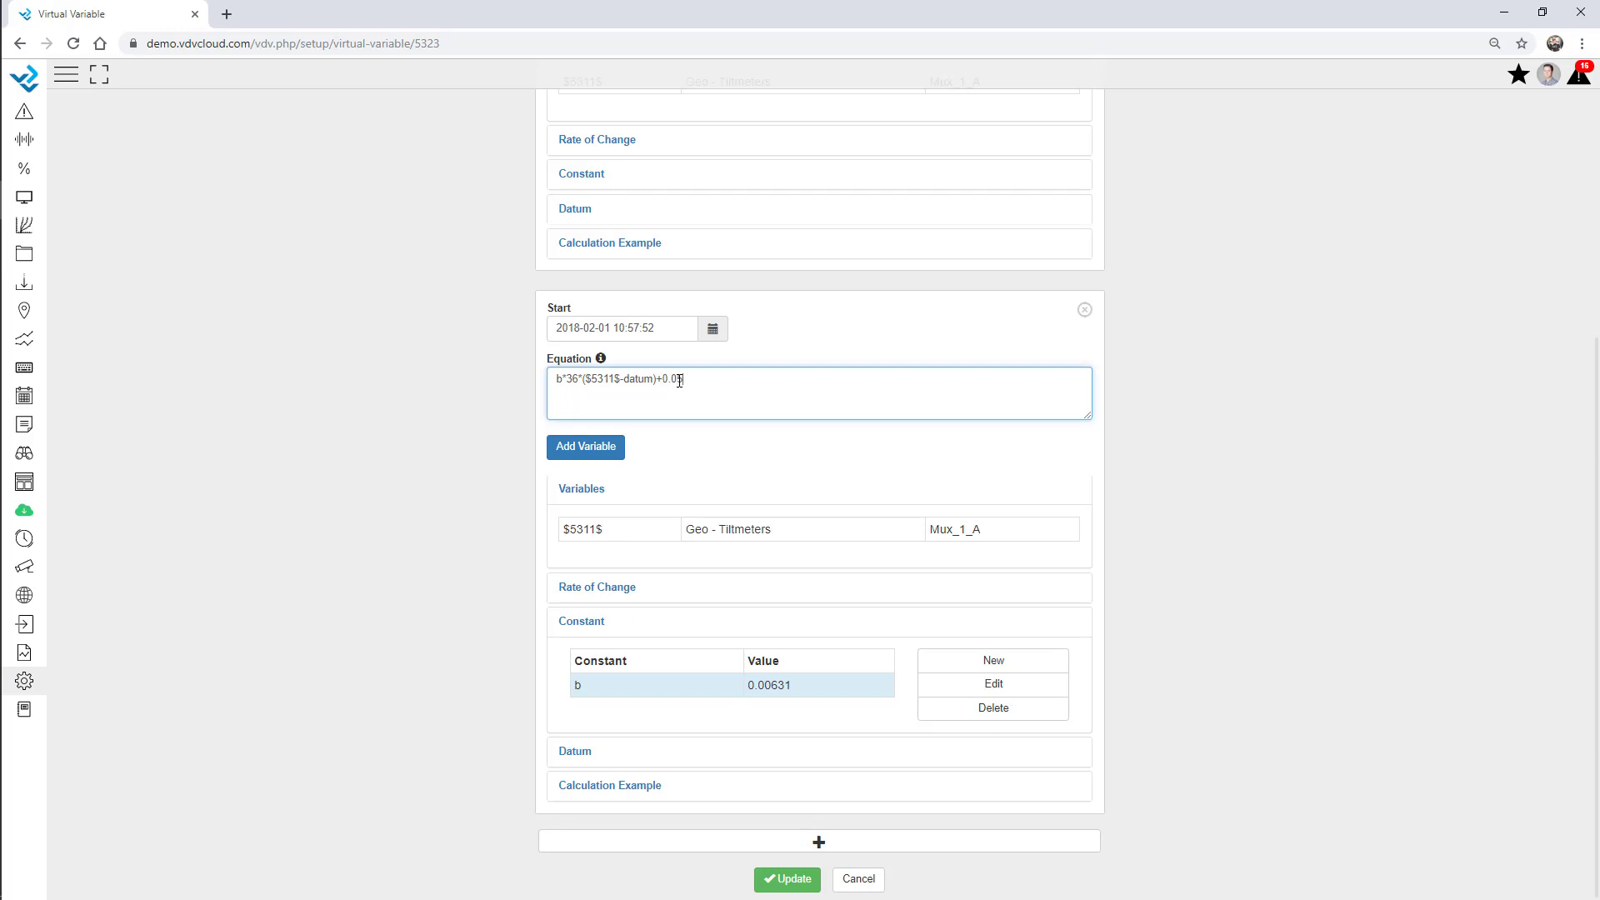
click(480, 418)
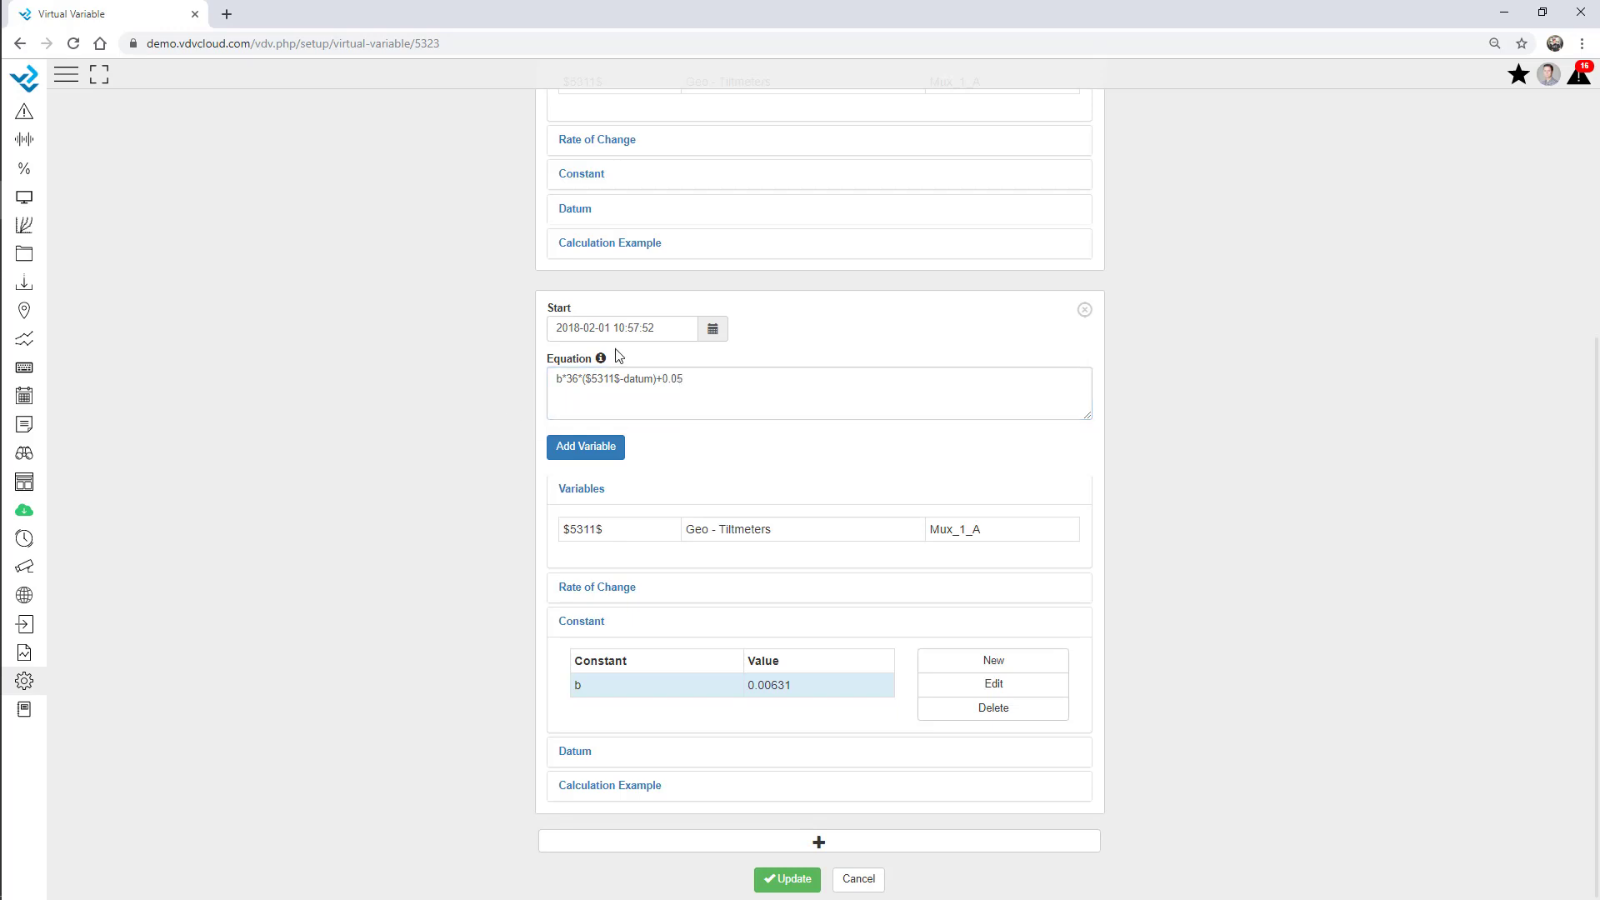
click(712, 333)
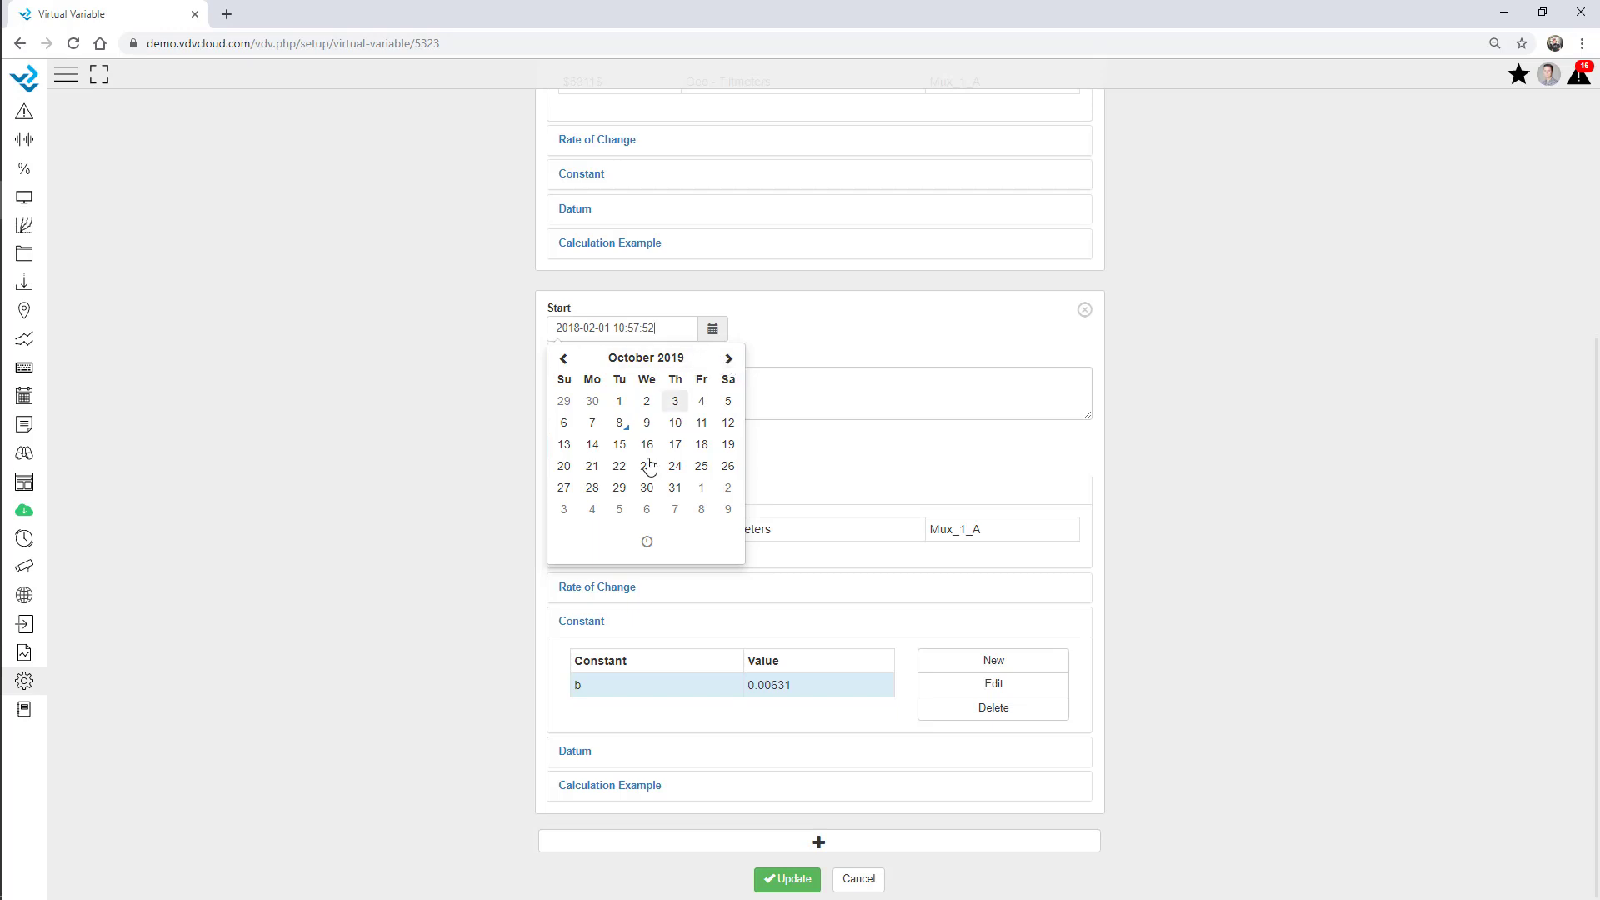
click(592, 422)
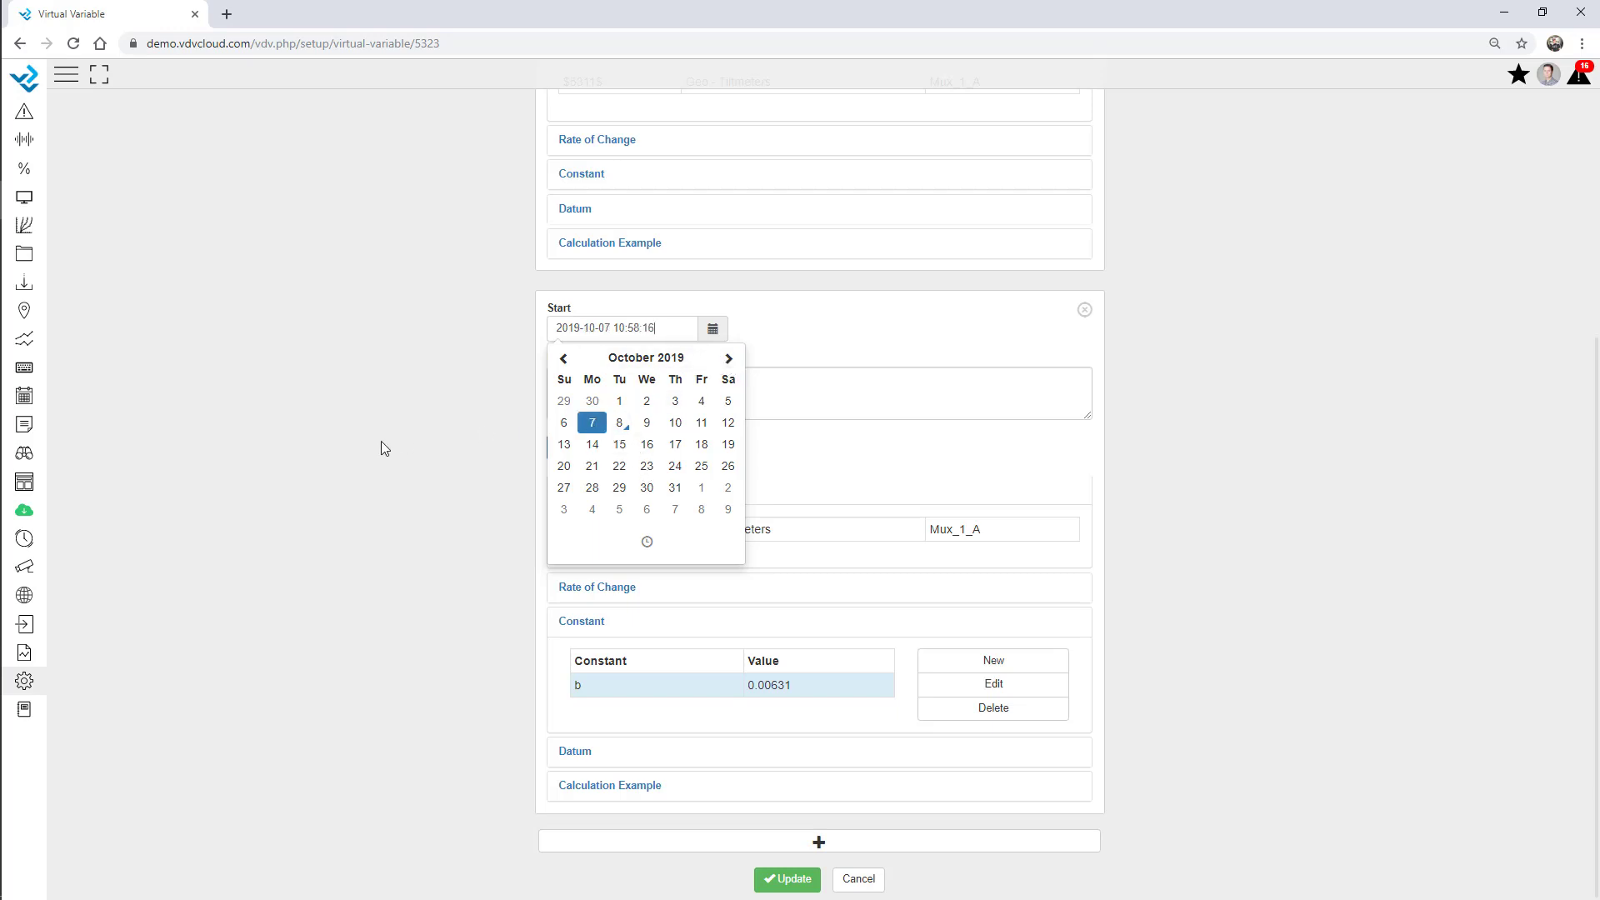
click(442, 435)
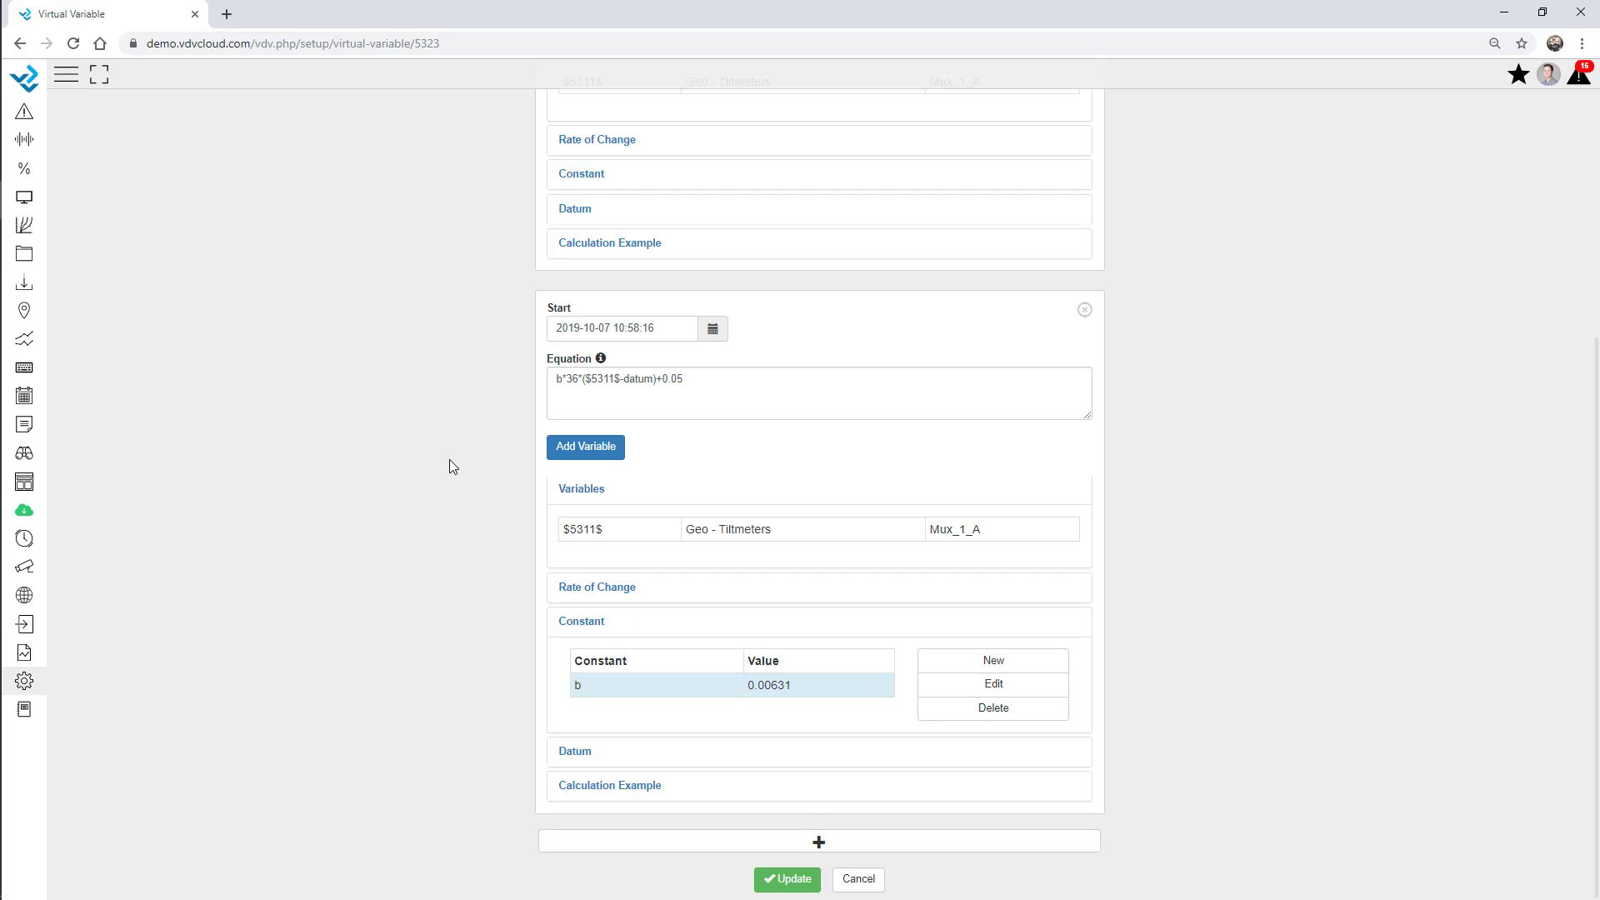
Save the updated Tiltmeter 1A virtual variable.
scroll(685, 400, up, 3)
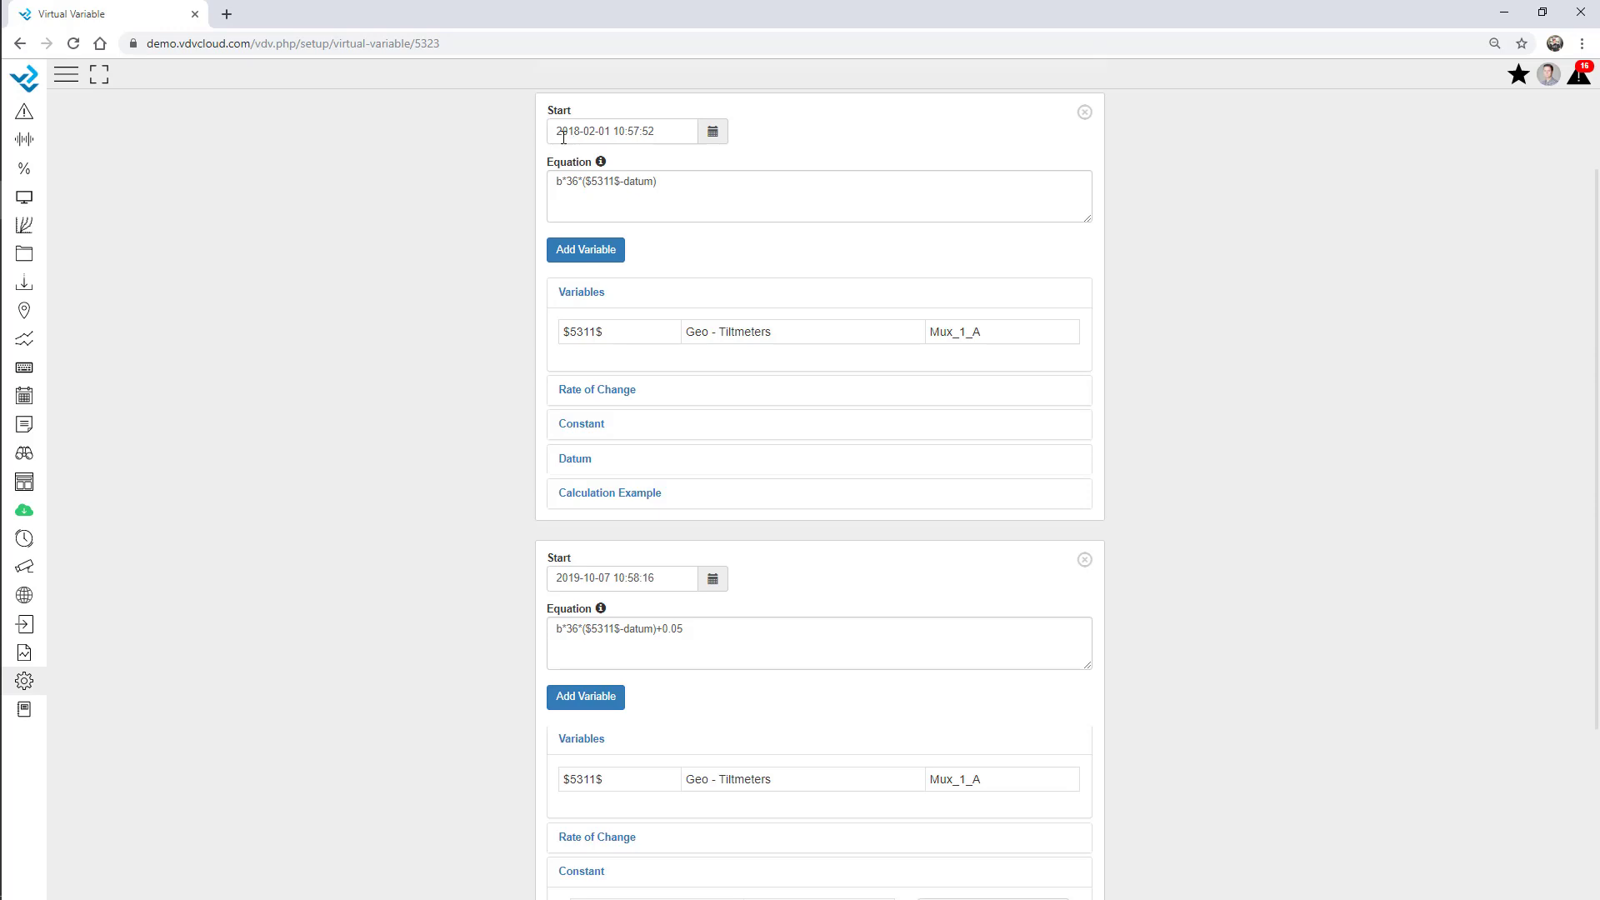
scroll(618, 516, down, 3)
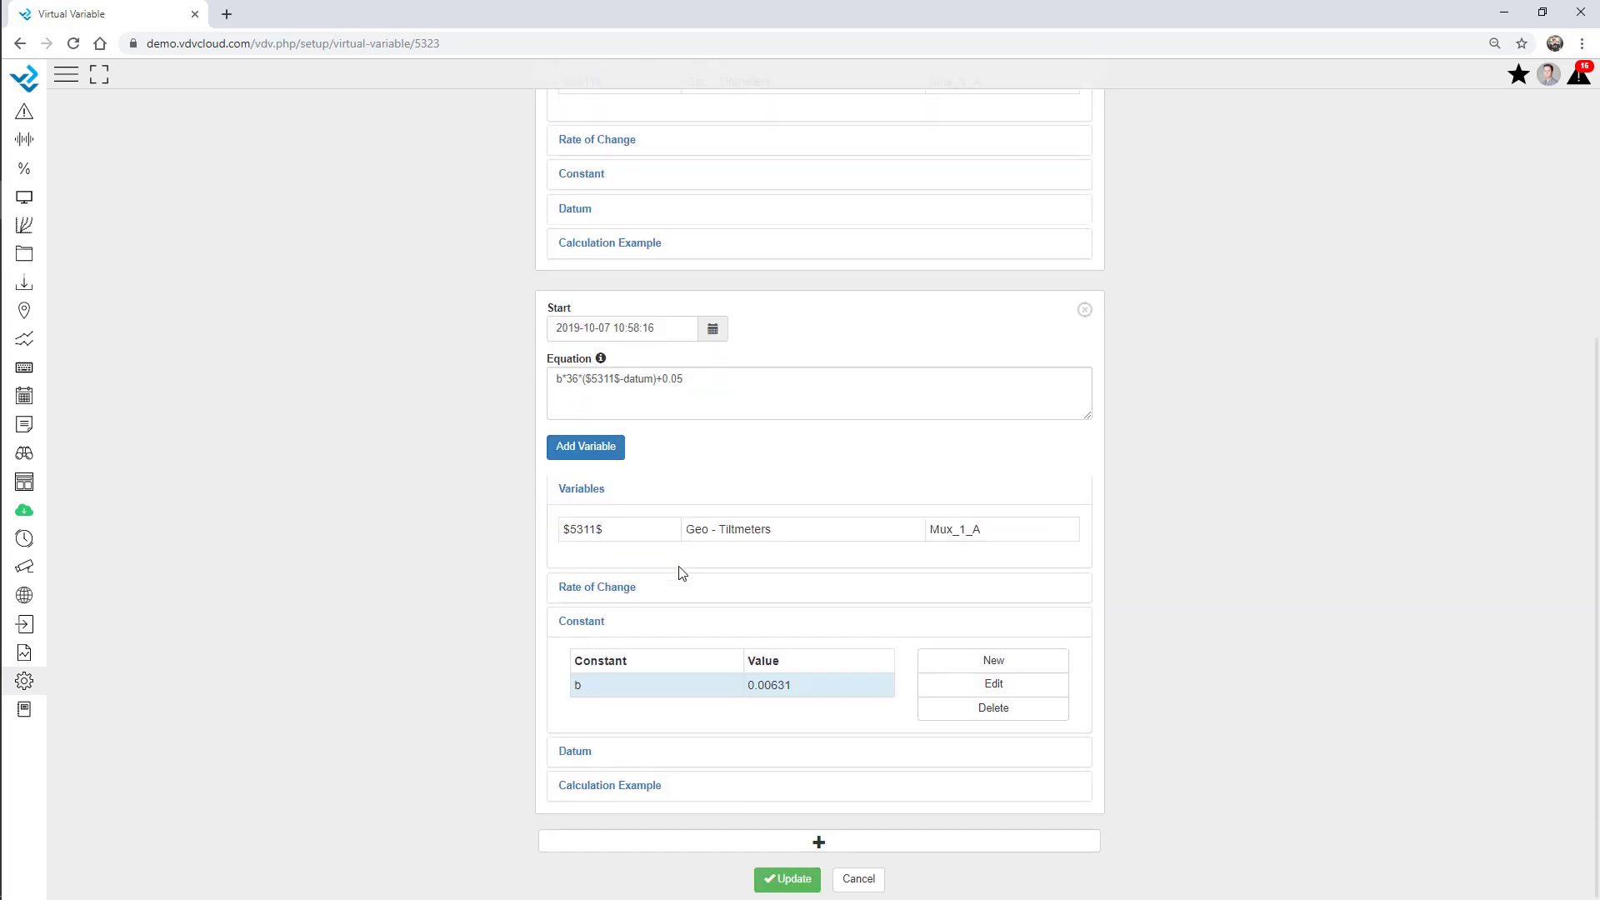
drag(696, 387, 514, 385)
click(427, 393)
click(786, 879)
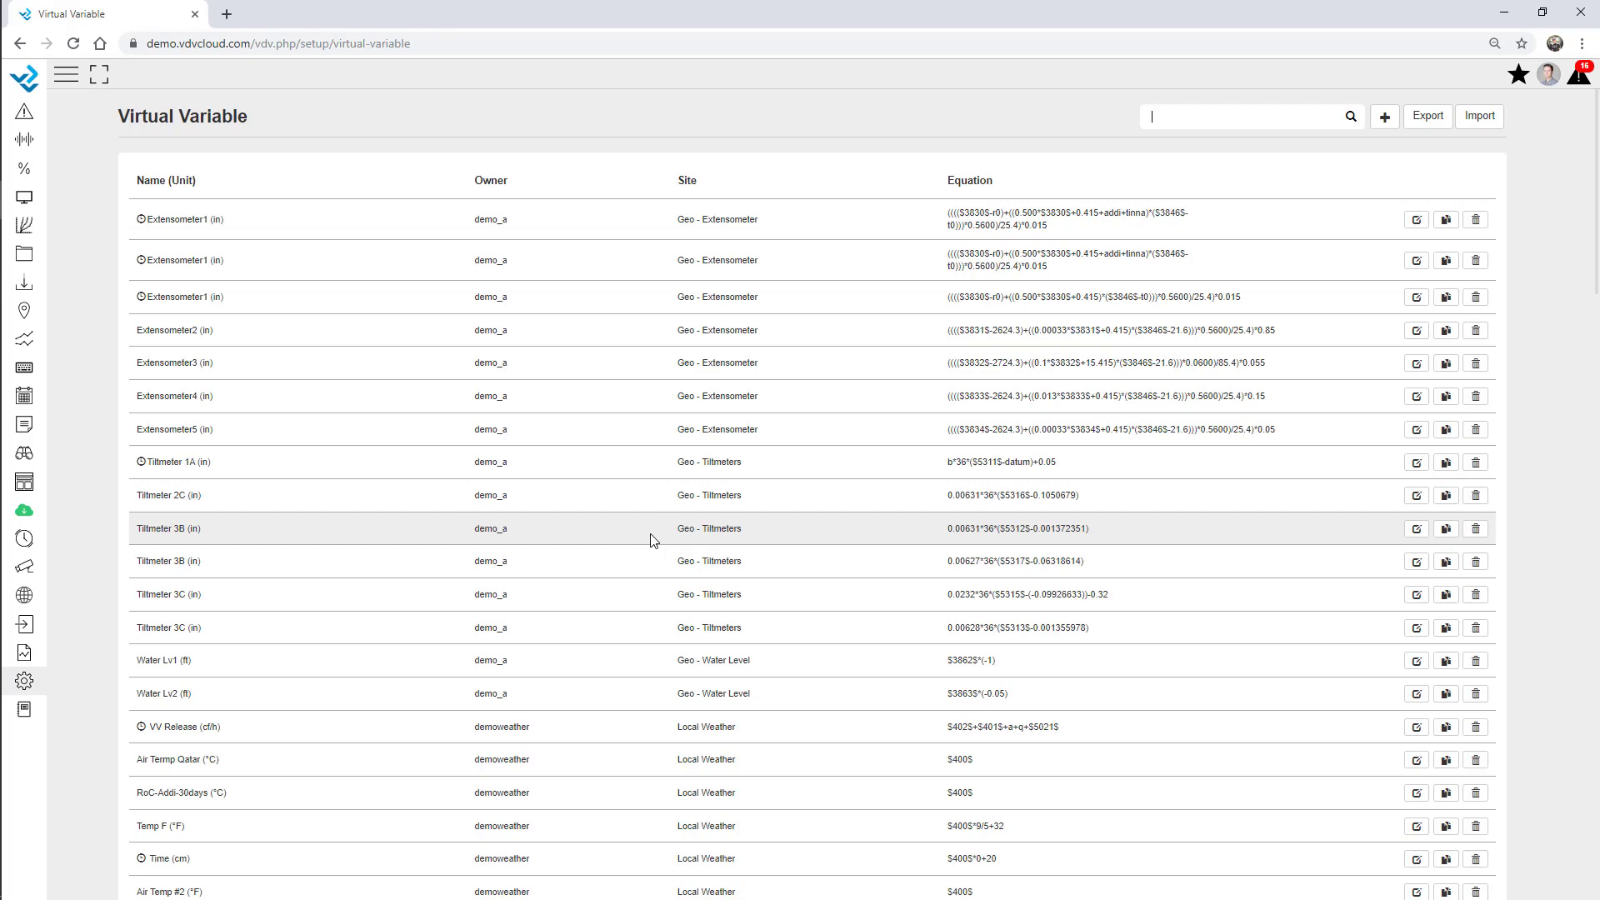
click(24, 683)
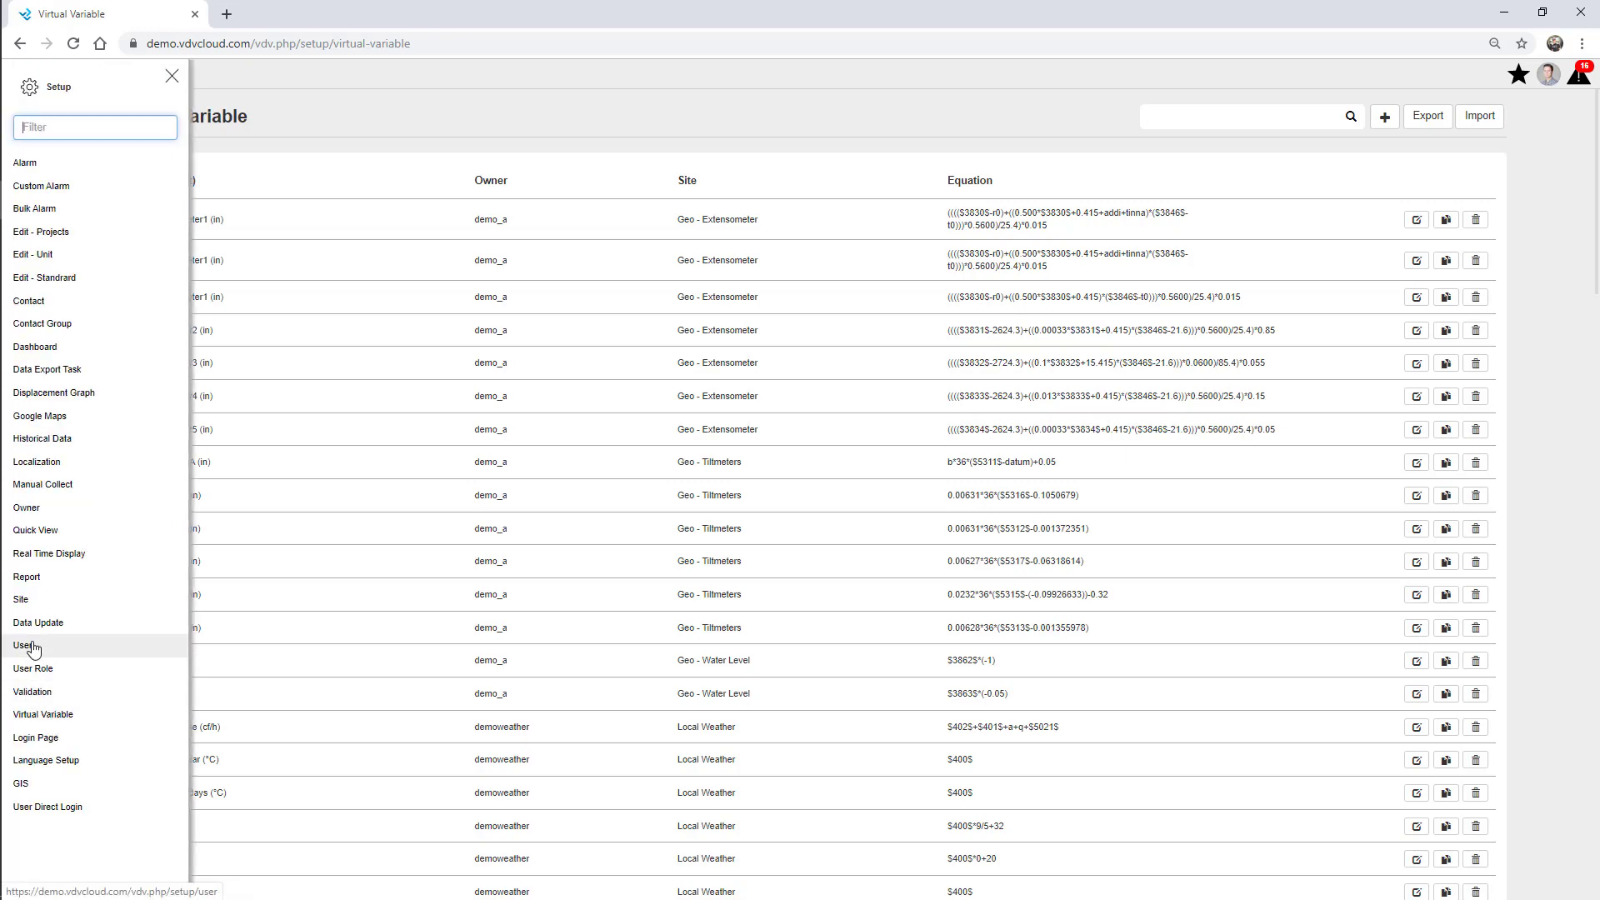
Create a new user and fill in the user name, full name and password.
click(32, 649)
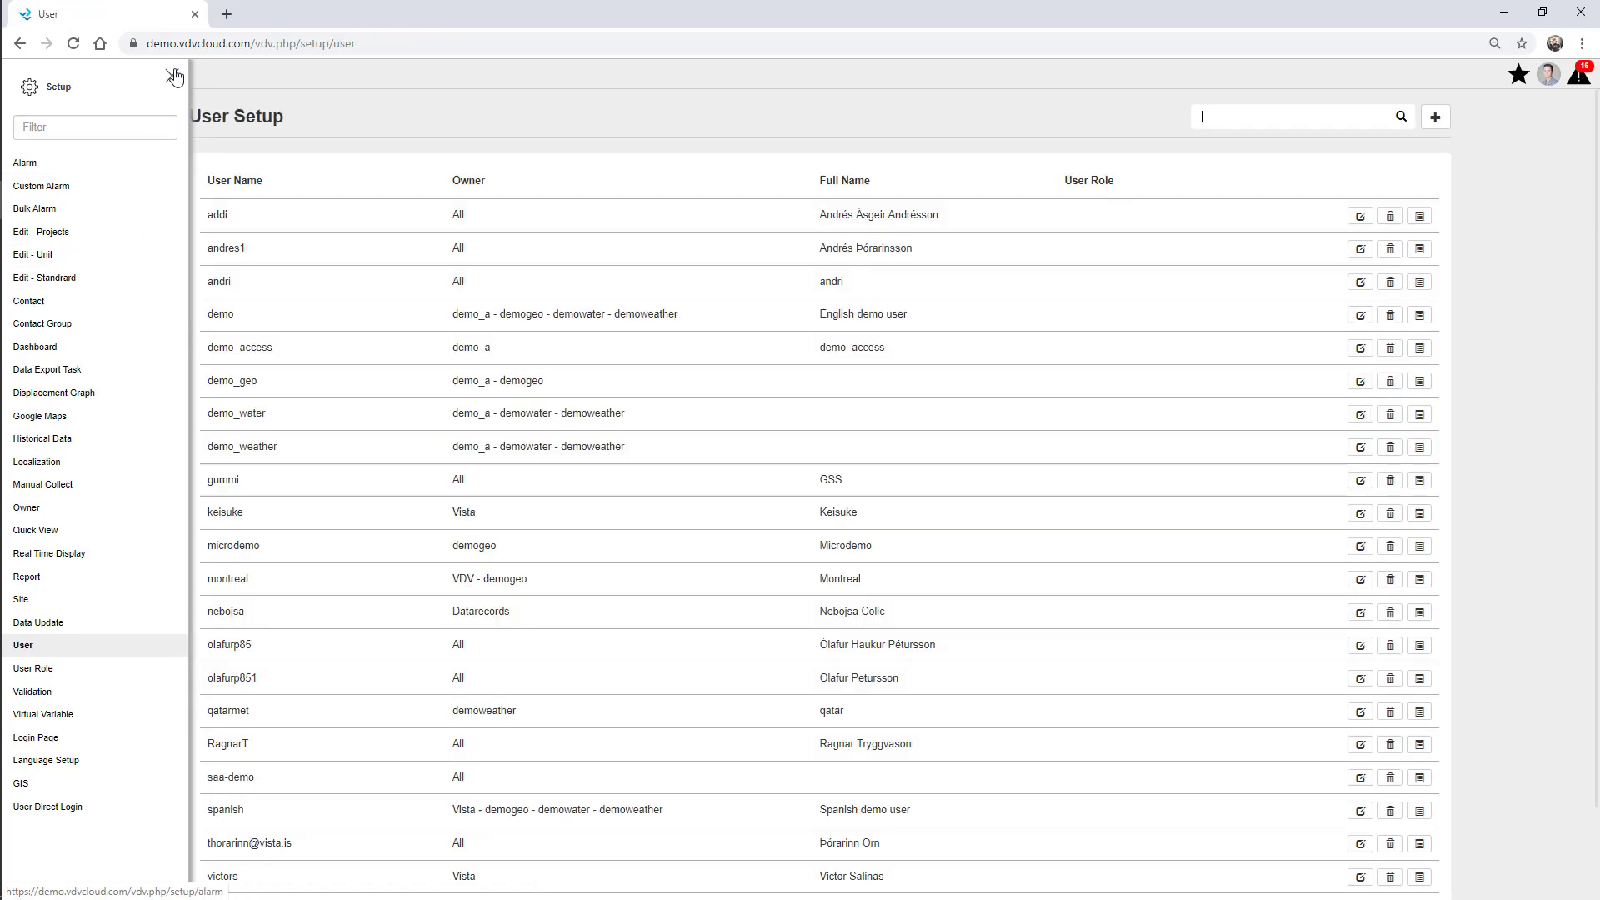
click(171, 76)
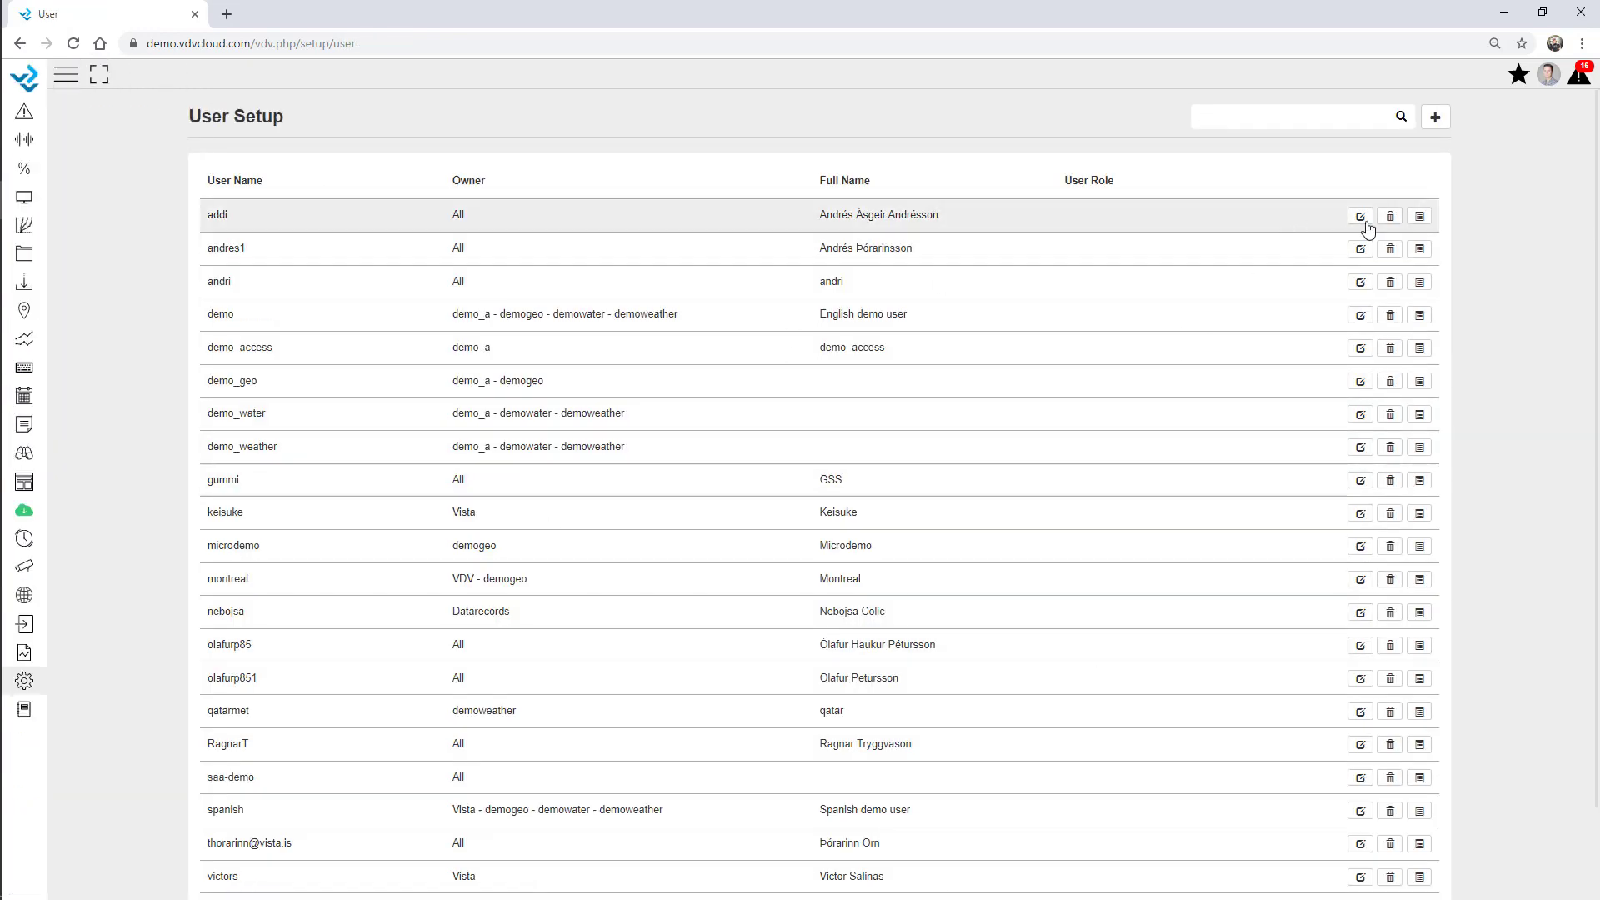
click(1437, 119)
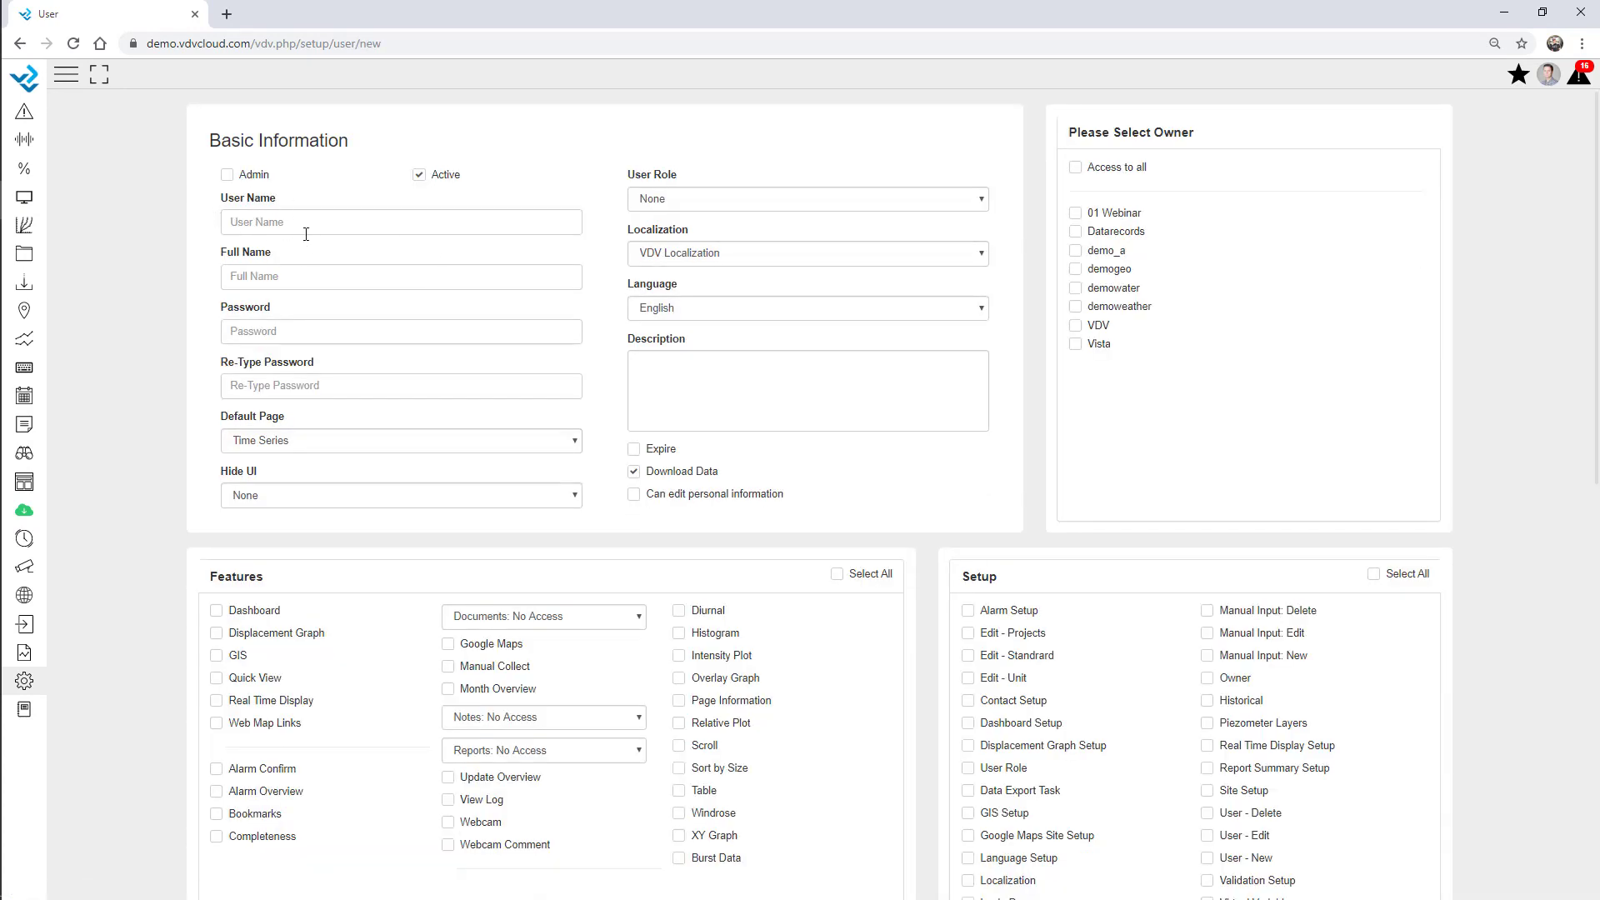
click(300, 221)
text(01webinar)
click(280, 275)
text(Webinar1234)
click(294, 383)
text(1)
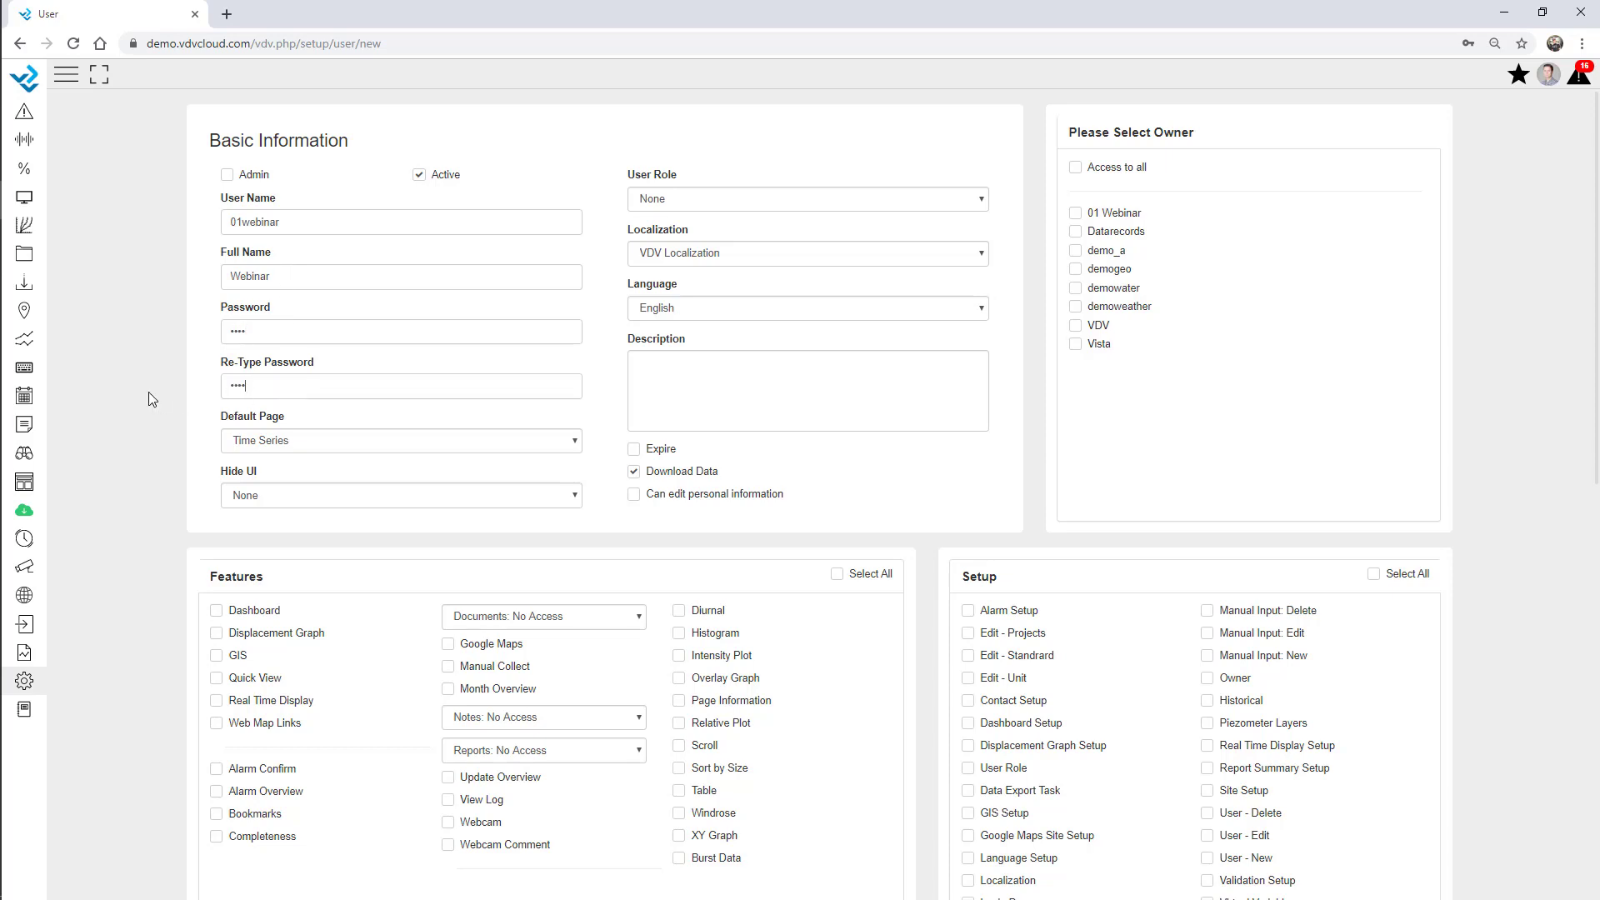
text(234)
Set Dashboard as the default page, leave no expiry date, and assign owner 01 Webinar.
click(248, 442)
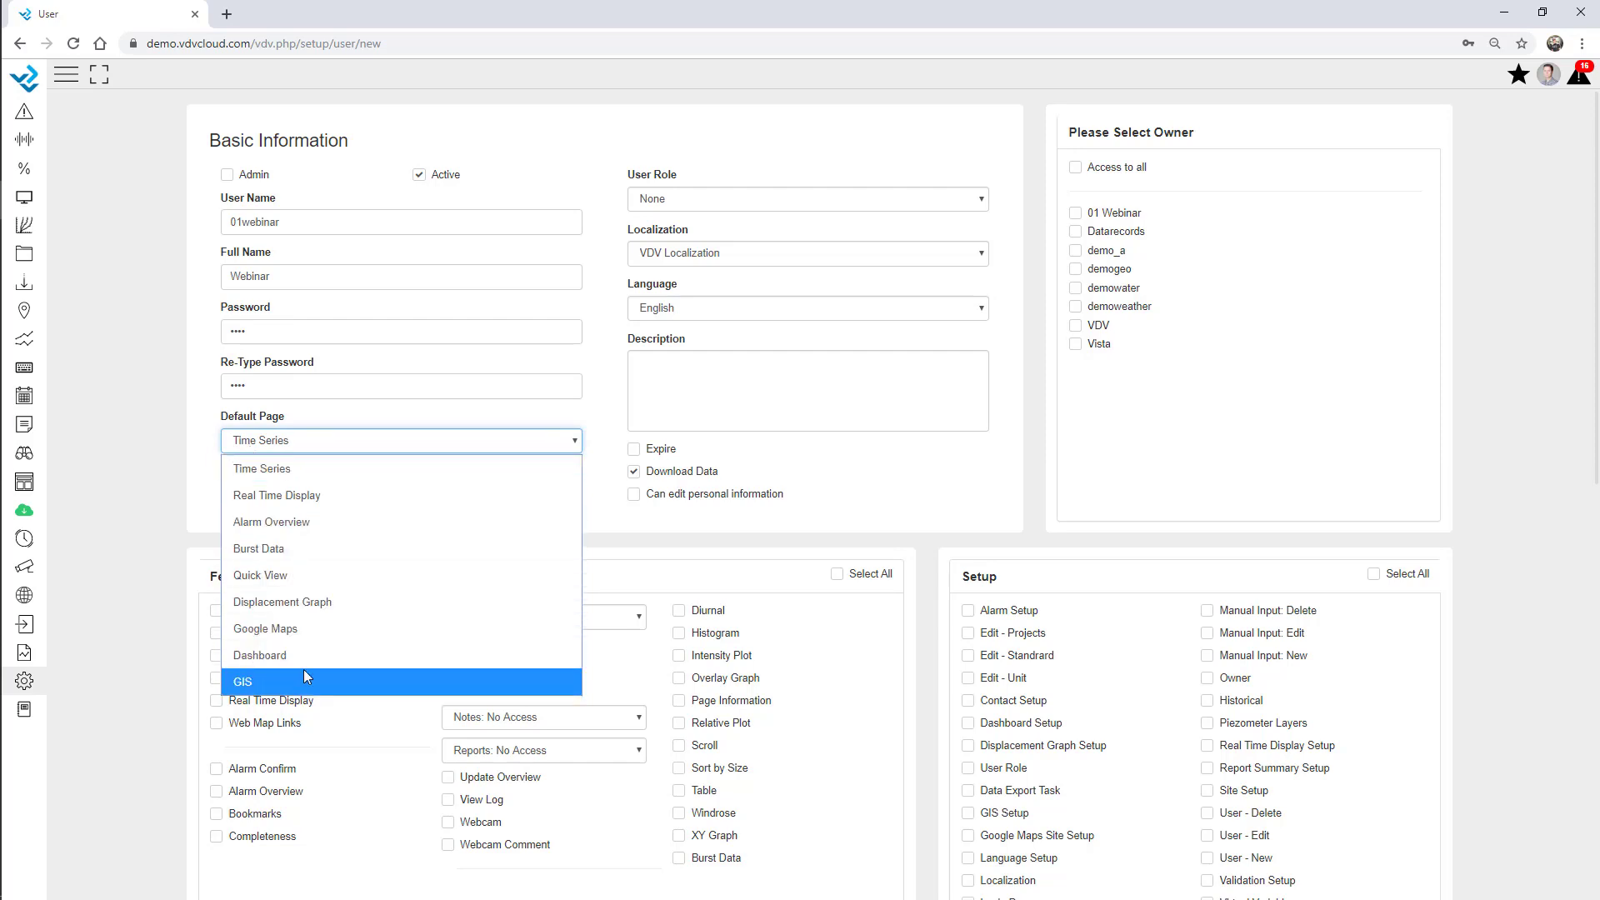
click(286, 652)
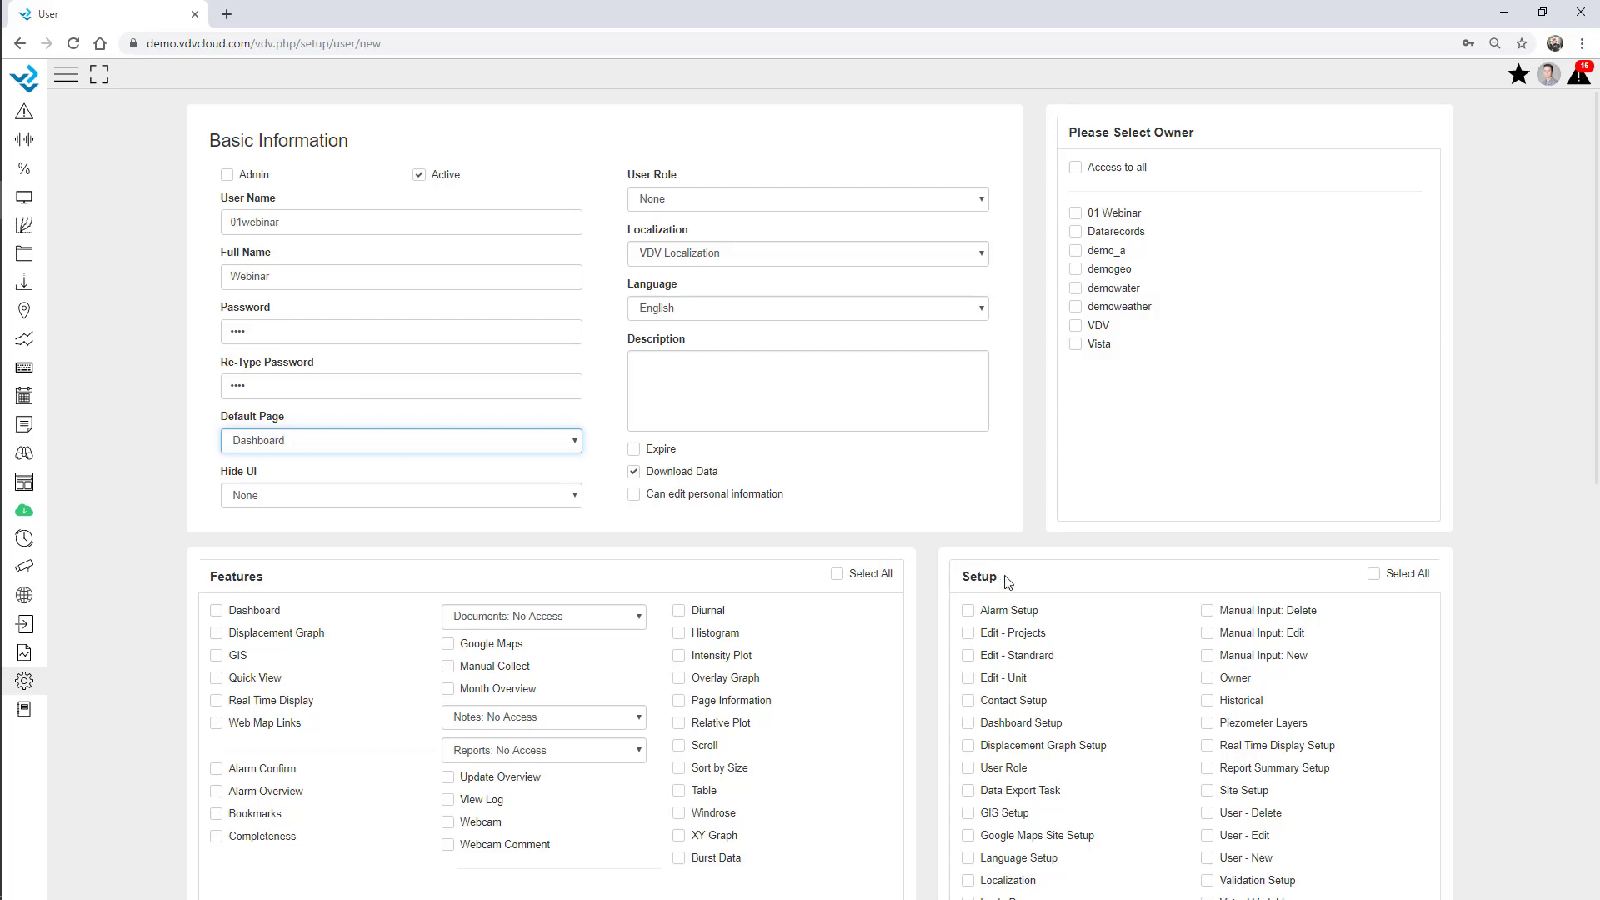
click(635, 449)
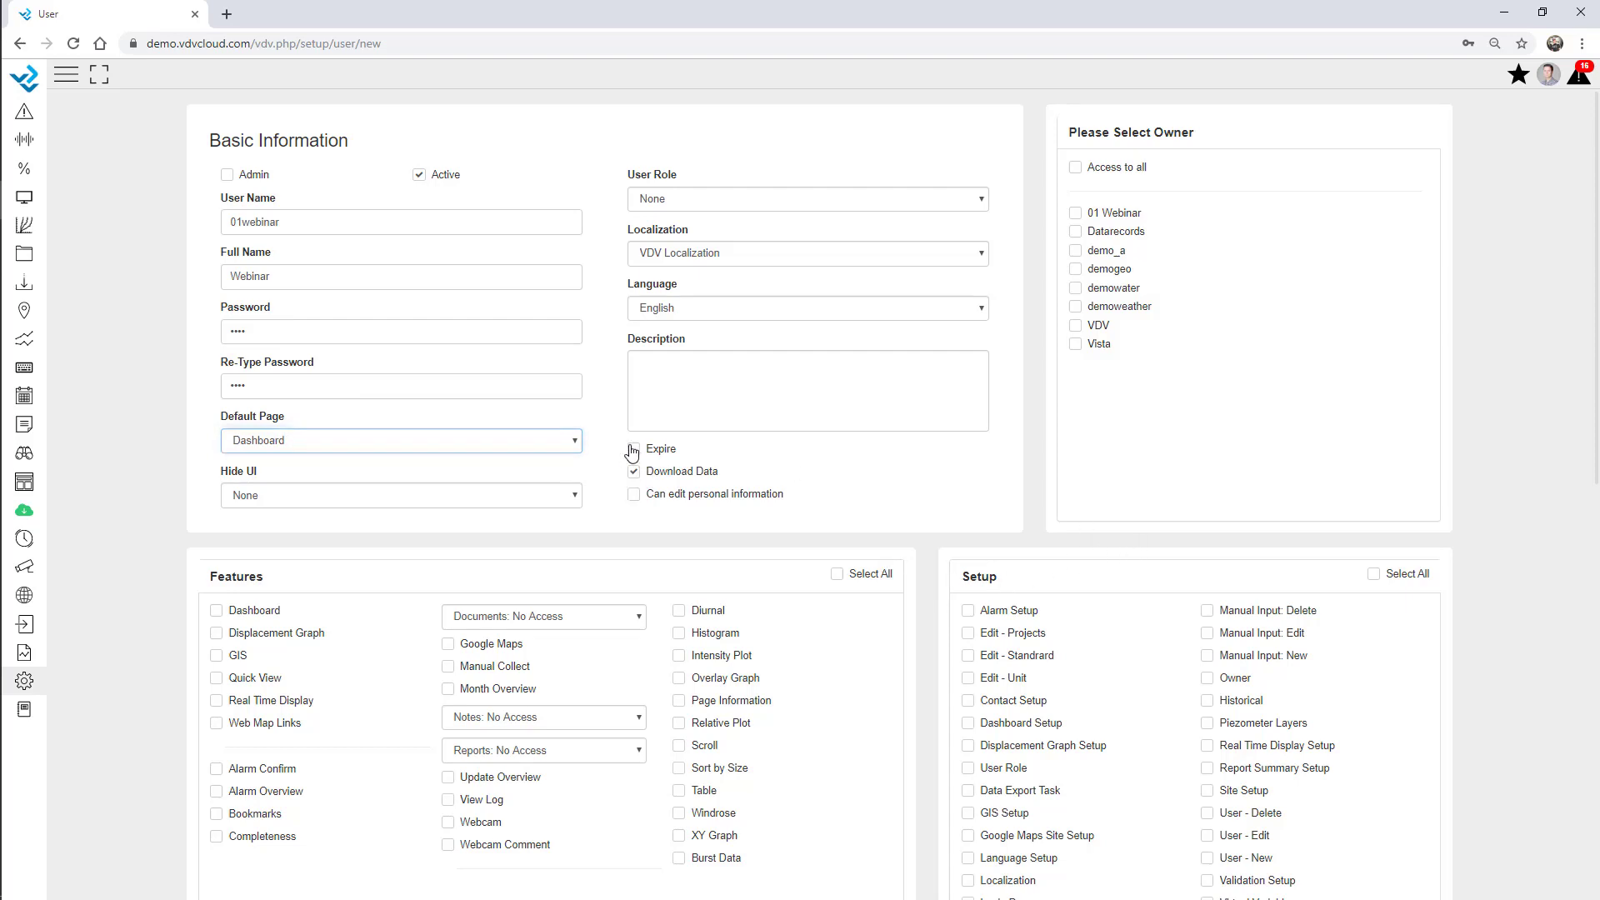
click(642, 477)
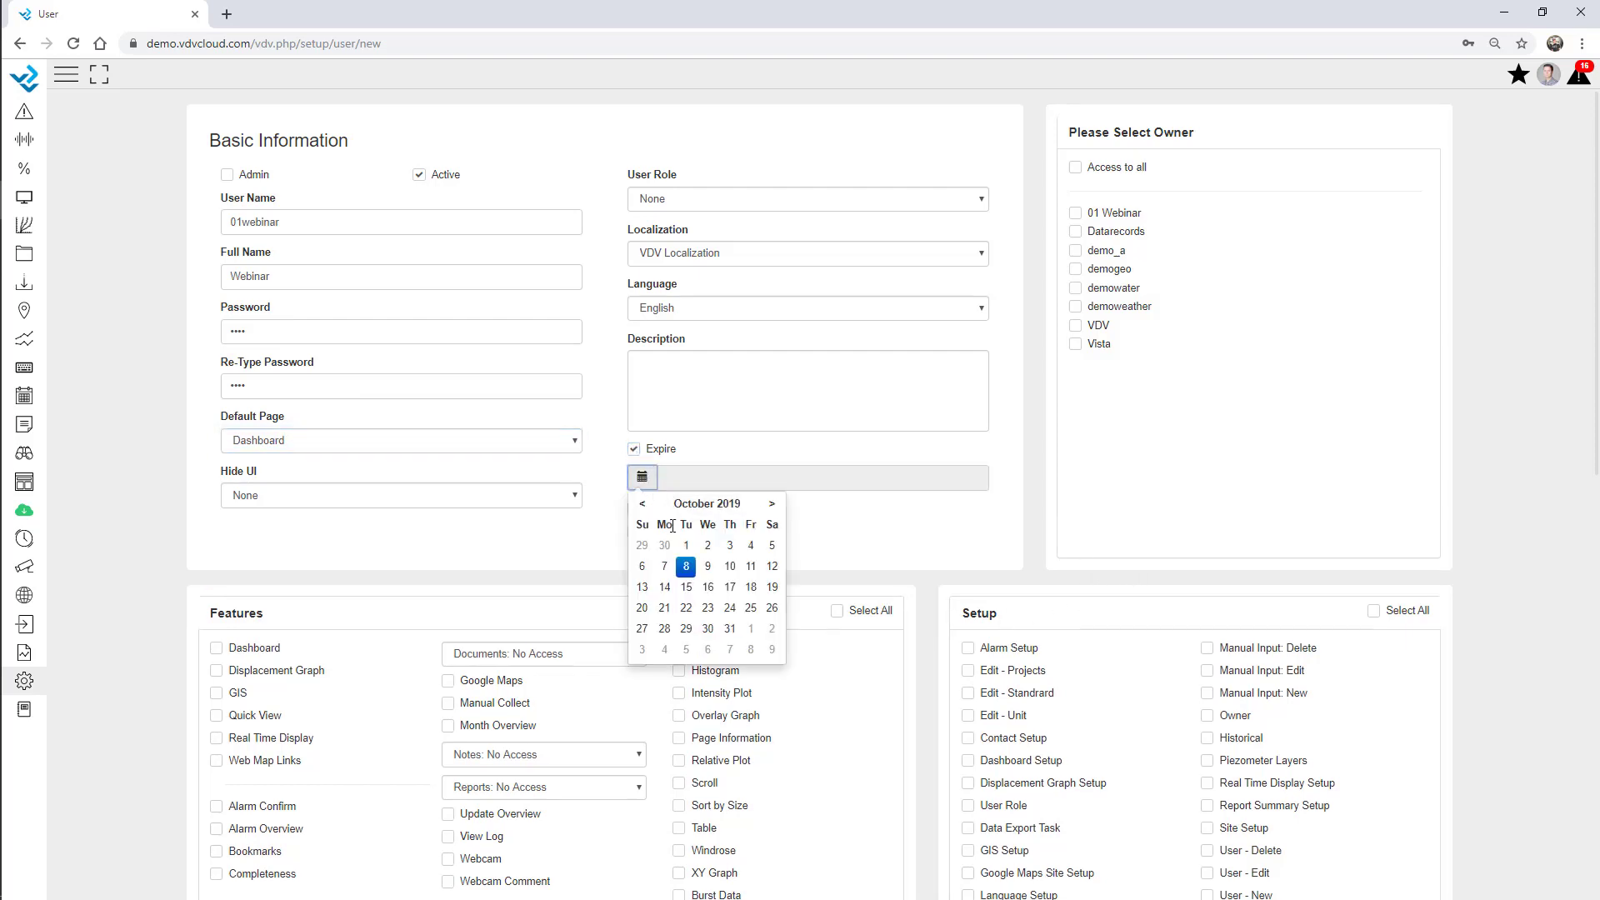
click(771, 505)
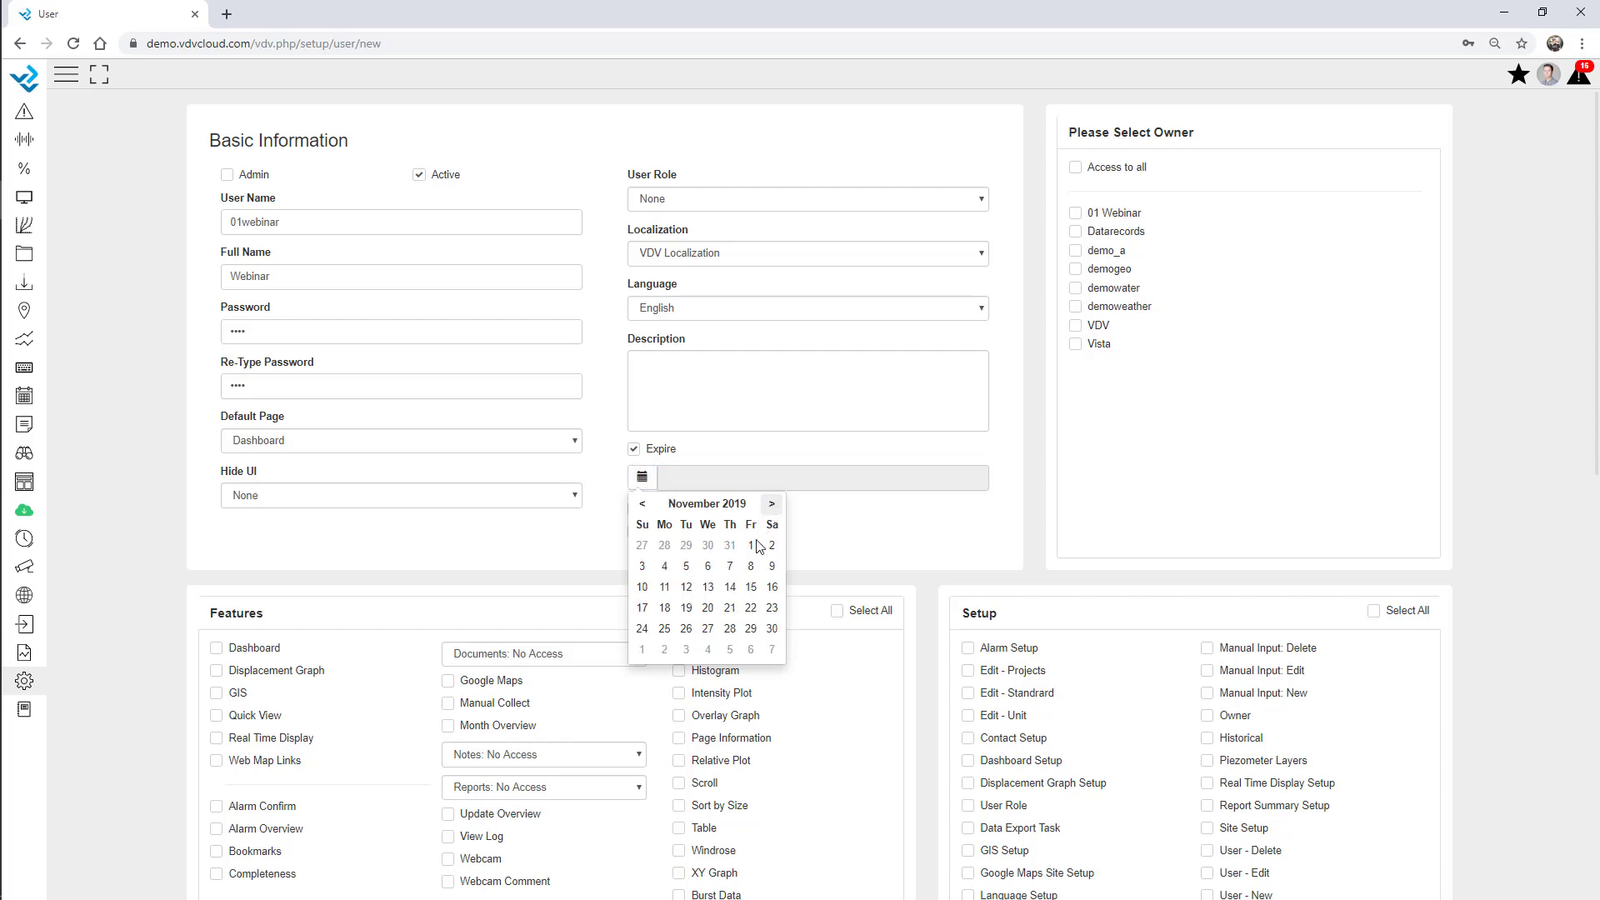
click(751, 547)
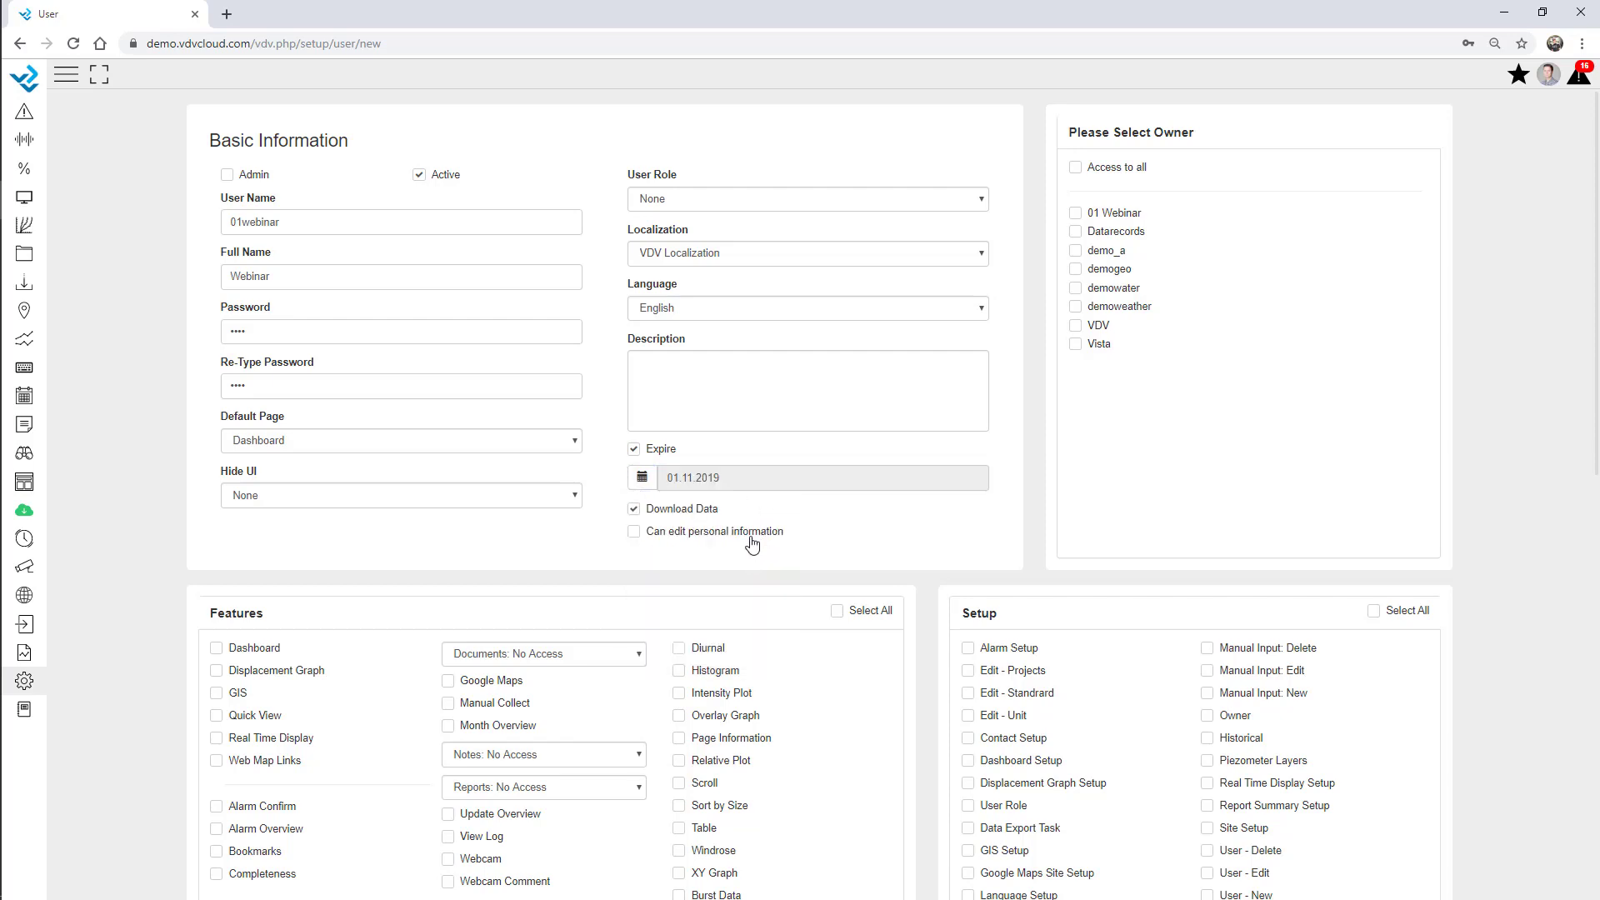
click(635, 450)
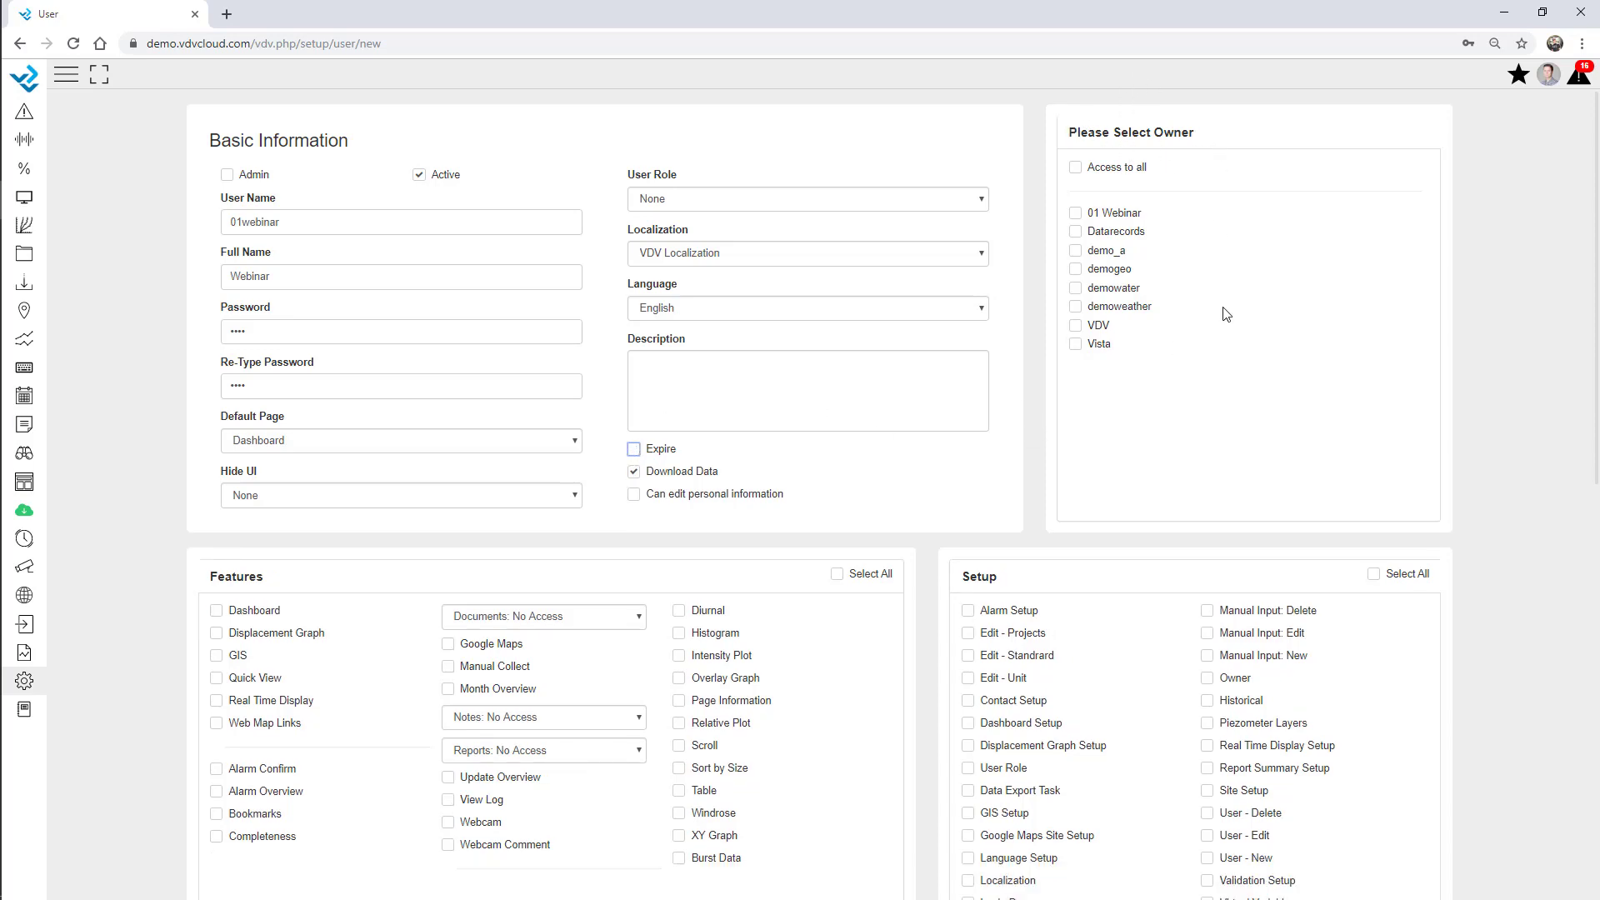
click(1076, 215)
Allow Dashboard, Real Time Display, Alarm Overview and Bookmarks, with Edit access to Documents and Notes.
scroll(186, 475, down, 4)
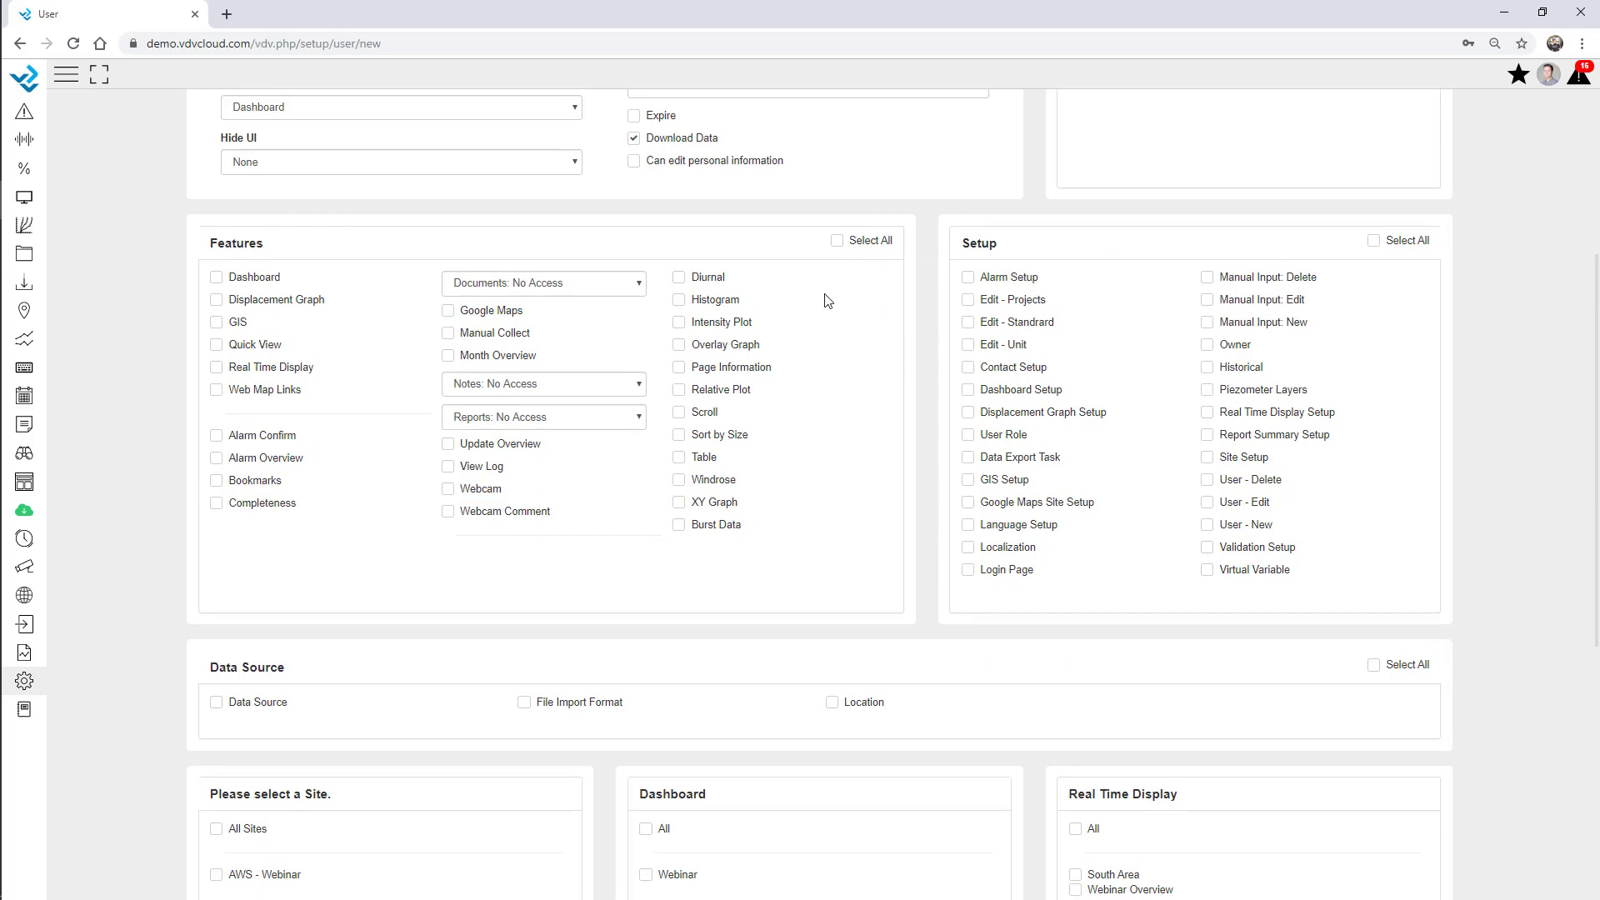
click(218, 278)
click(217, 369)
click(217, 461)
click(218, 482)
click(548, 283)
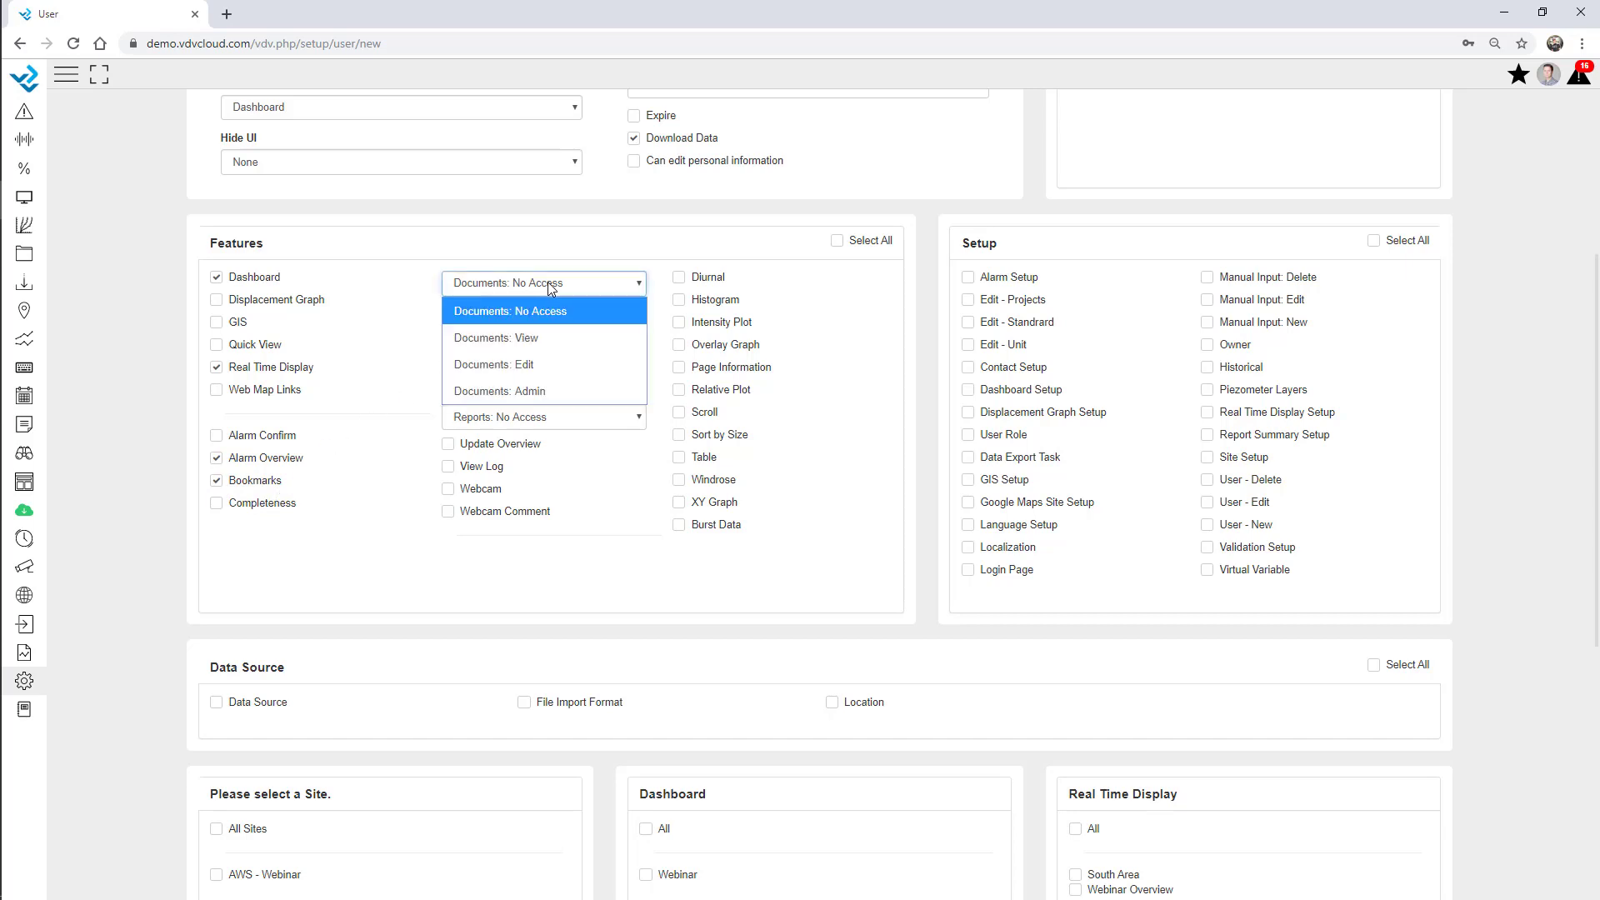
click(548, 367)
click(553, 384)
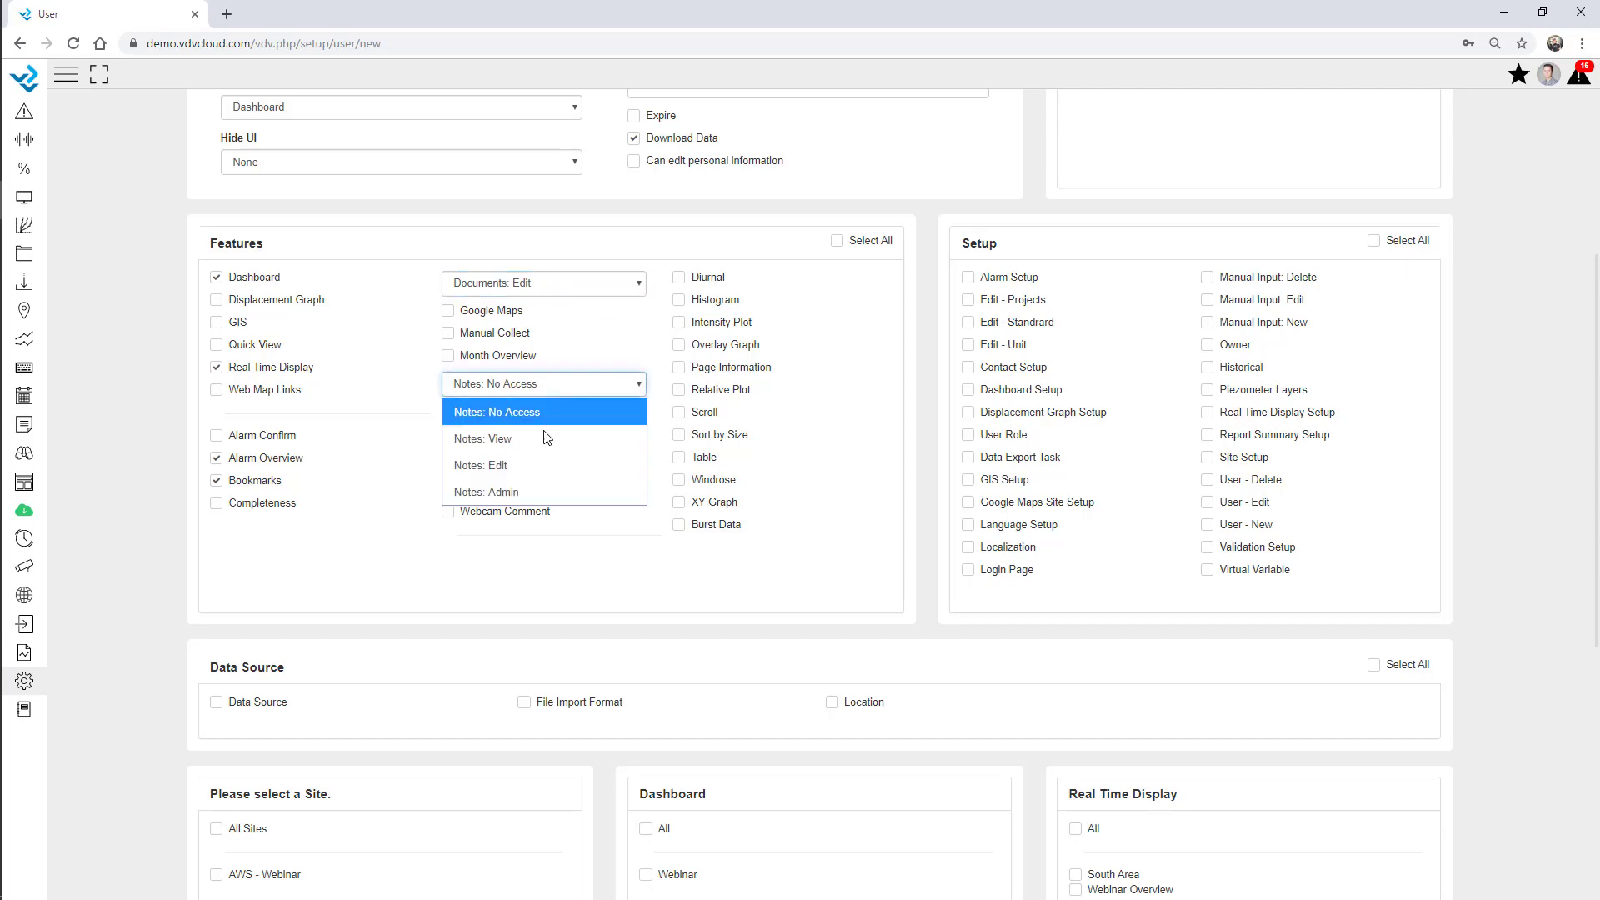
click(533, 465)
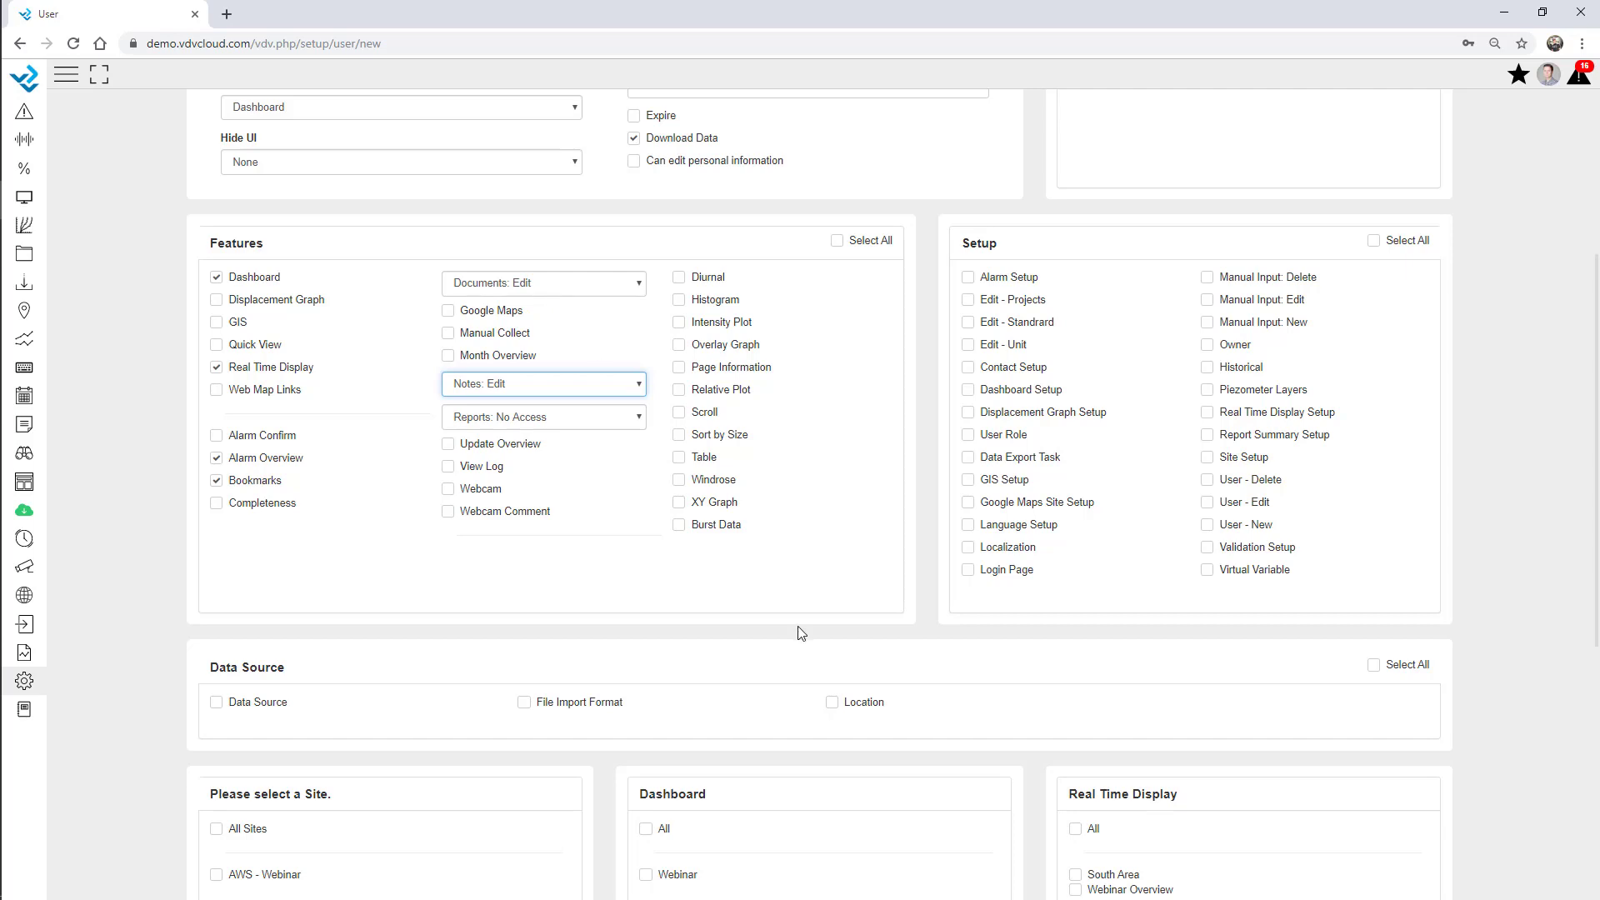
Also allow the Update Overview and Alarm Setup permissions.
click(495, 446)
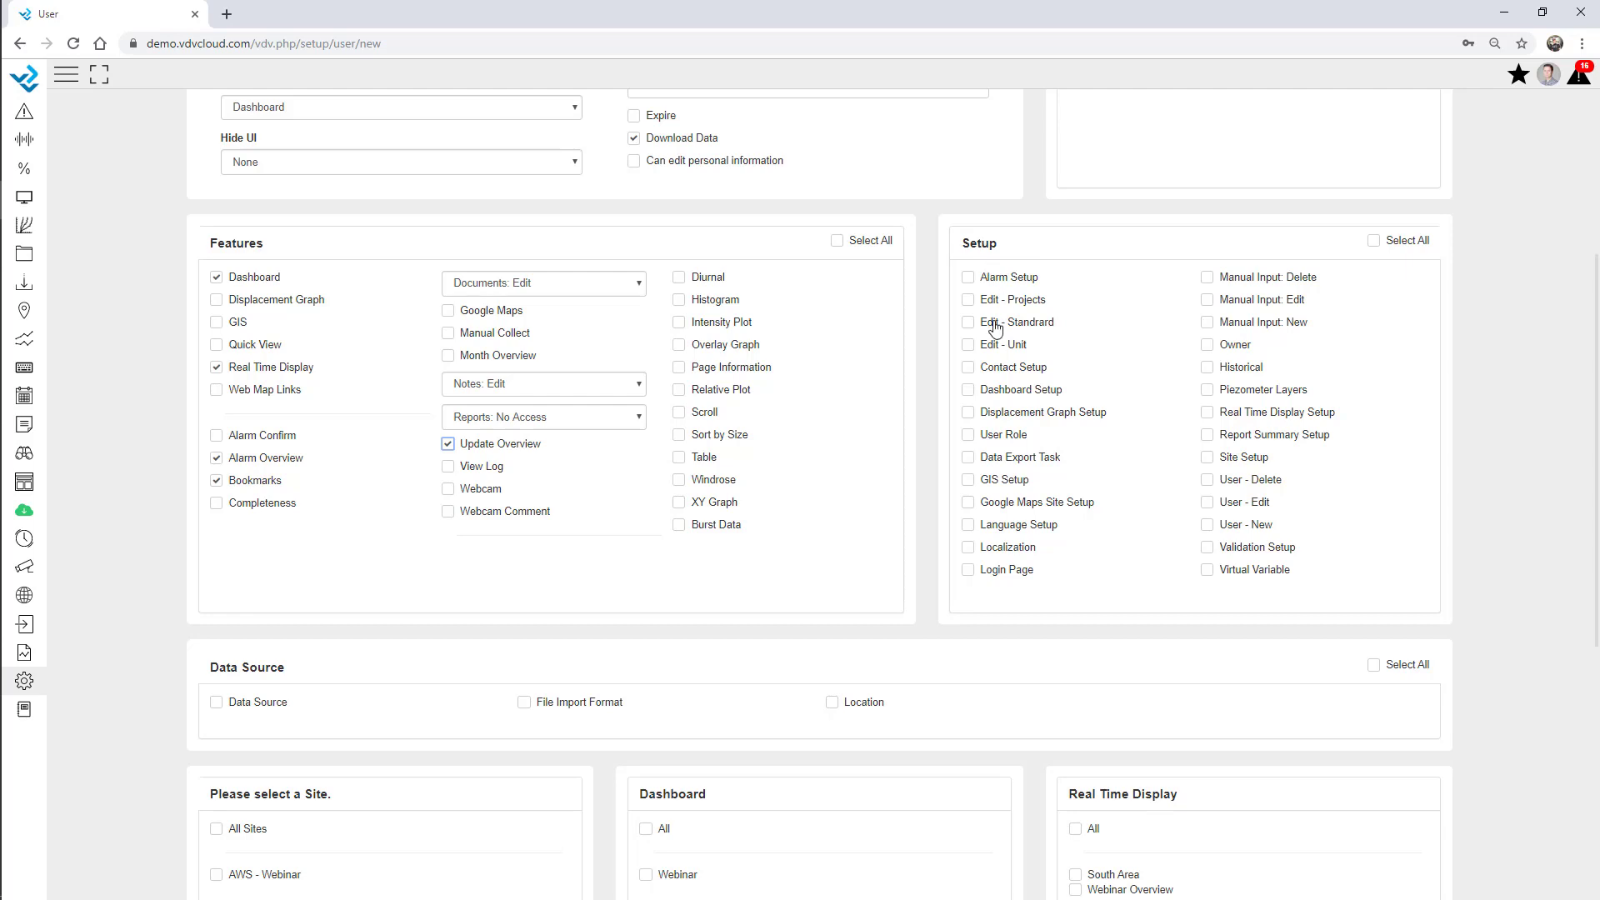
drag(985, 284, 1028, 286)
click(968, 278)
scroll(969, 287, down, 6)
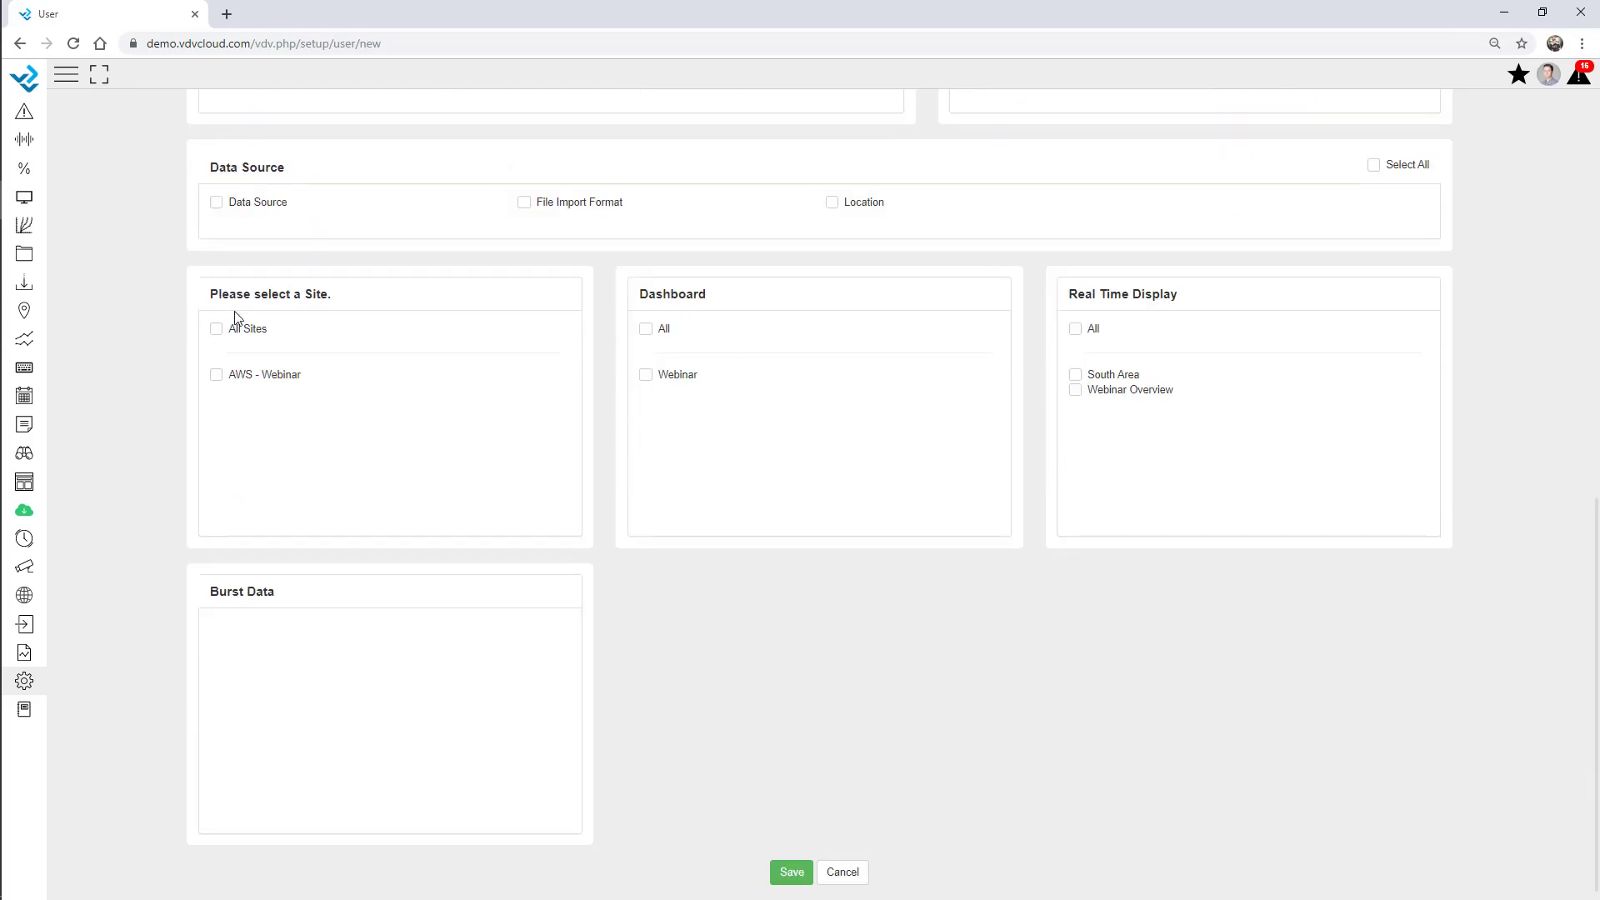
Grant the user access to all dashboards and all real-time displays.
double_click(323, 296)
double_click(672, 295)
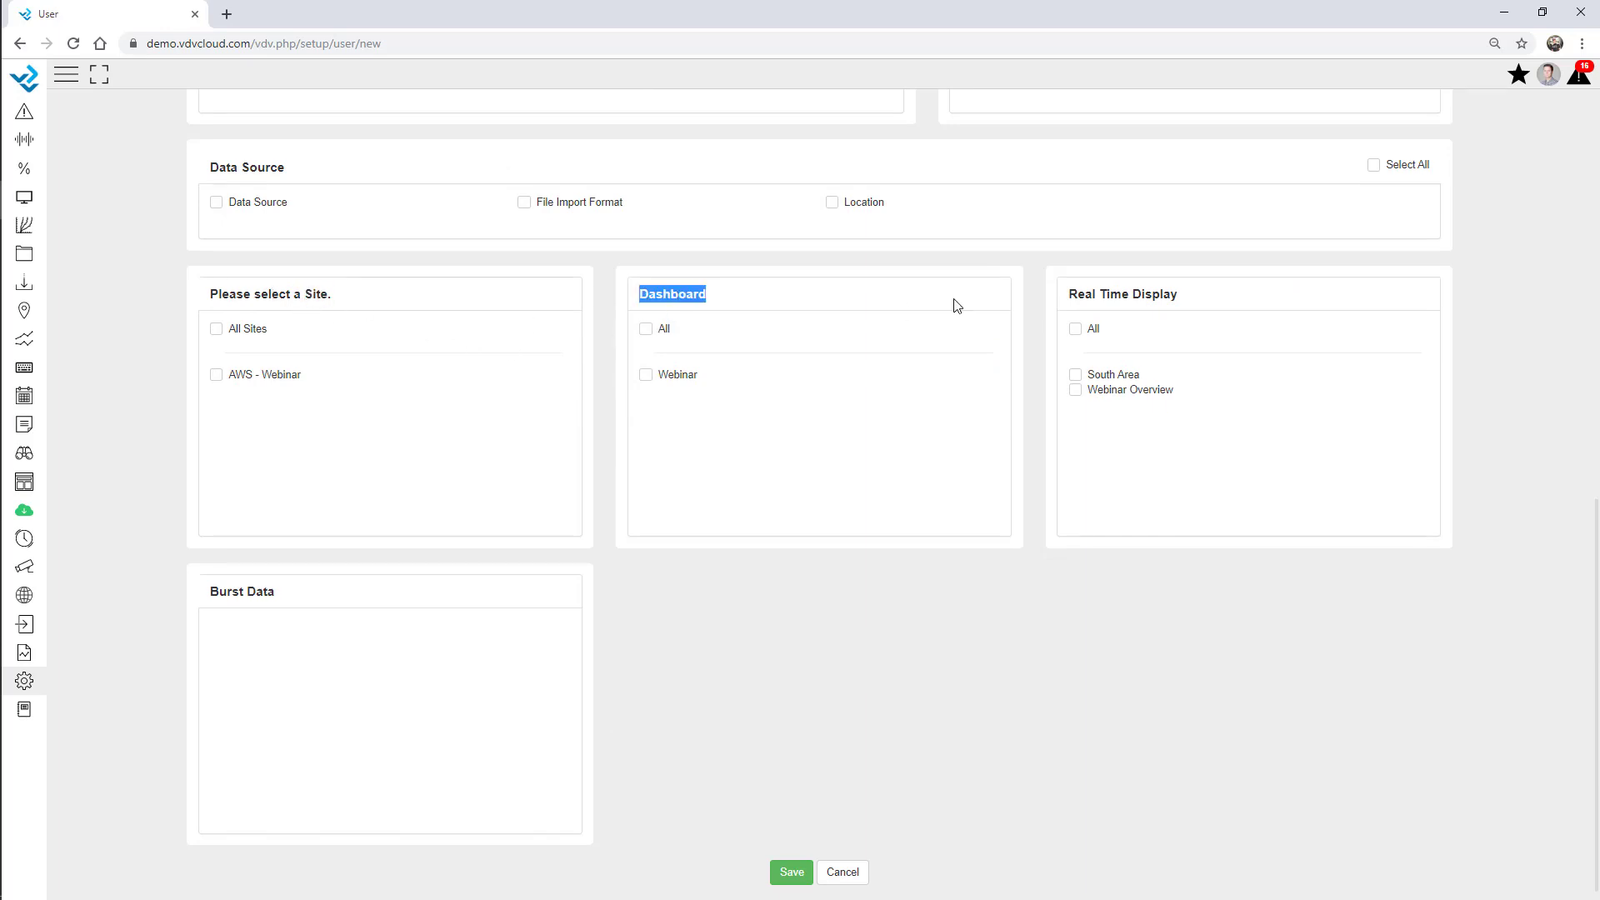
click(1129, 292)
click(646, 329)
click(1075, 330)
click(1076, 390)
click(1075, 330)
Save the new user and decline the browser's password-save offer.
scroll(673, 488, up, 10)
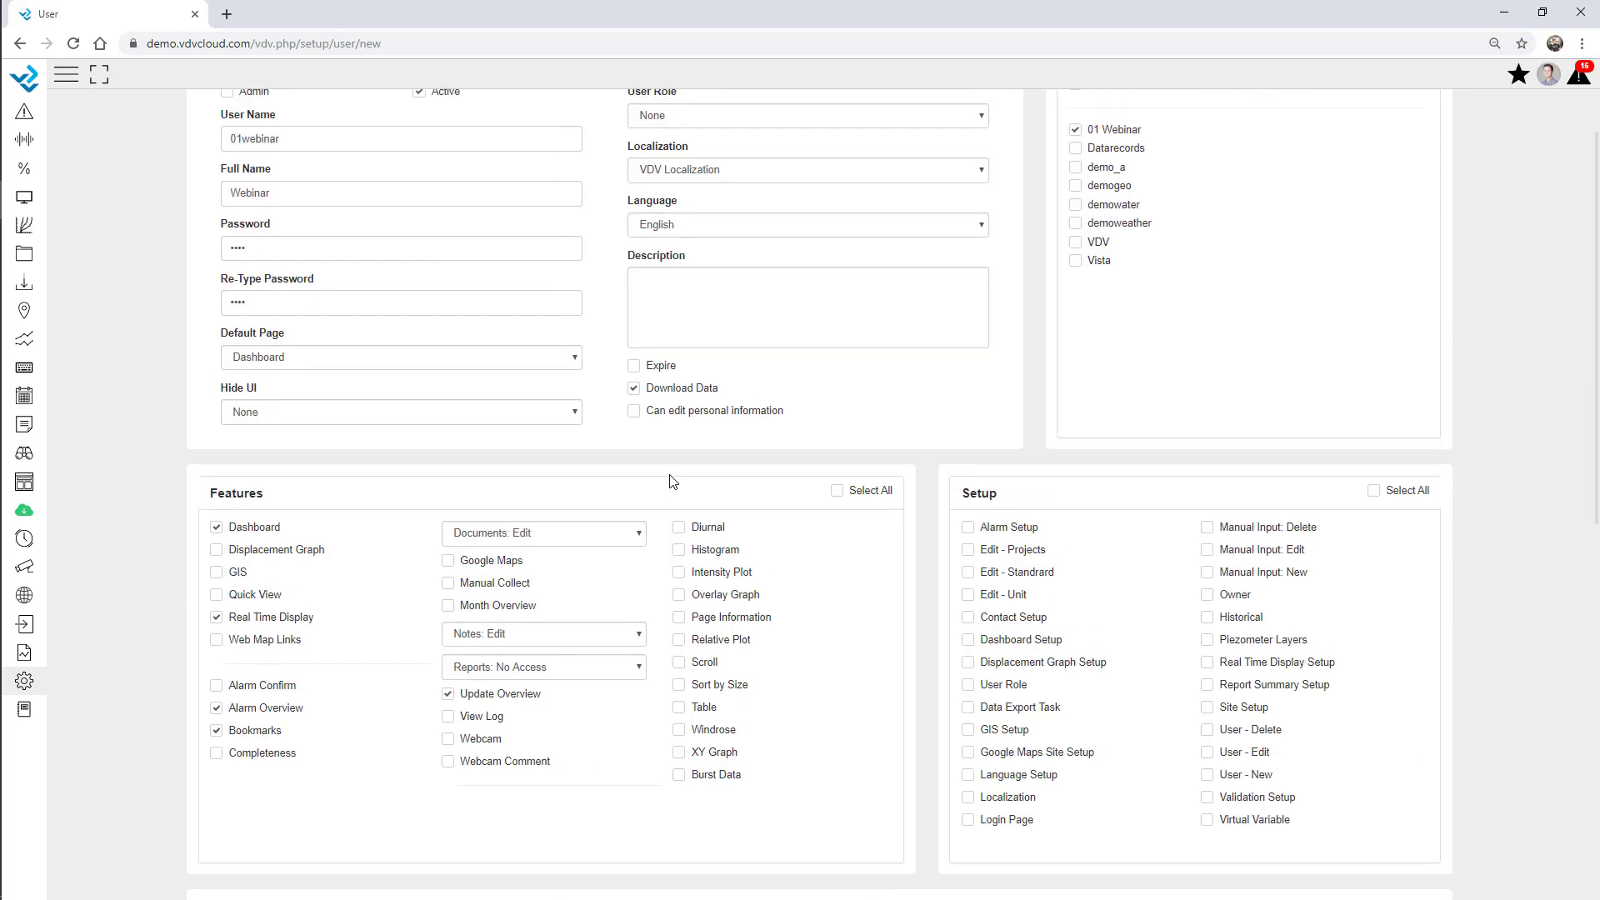
scroll(668, 478, down, 10)
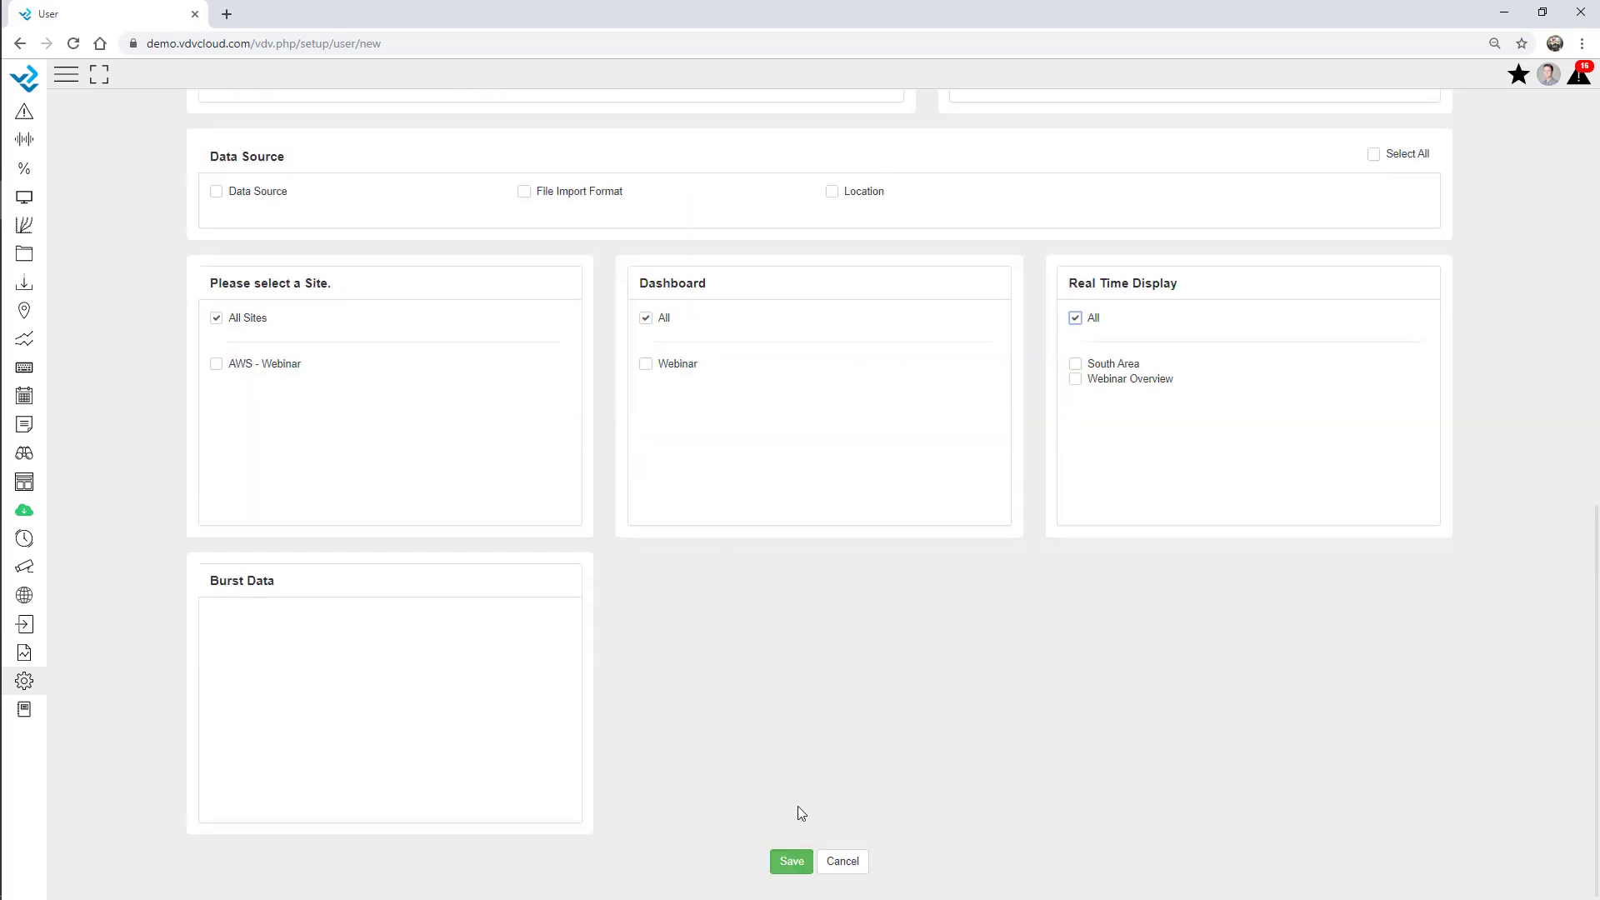
click(792, 862)
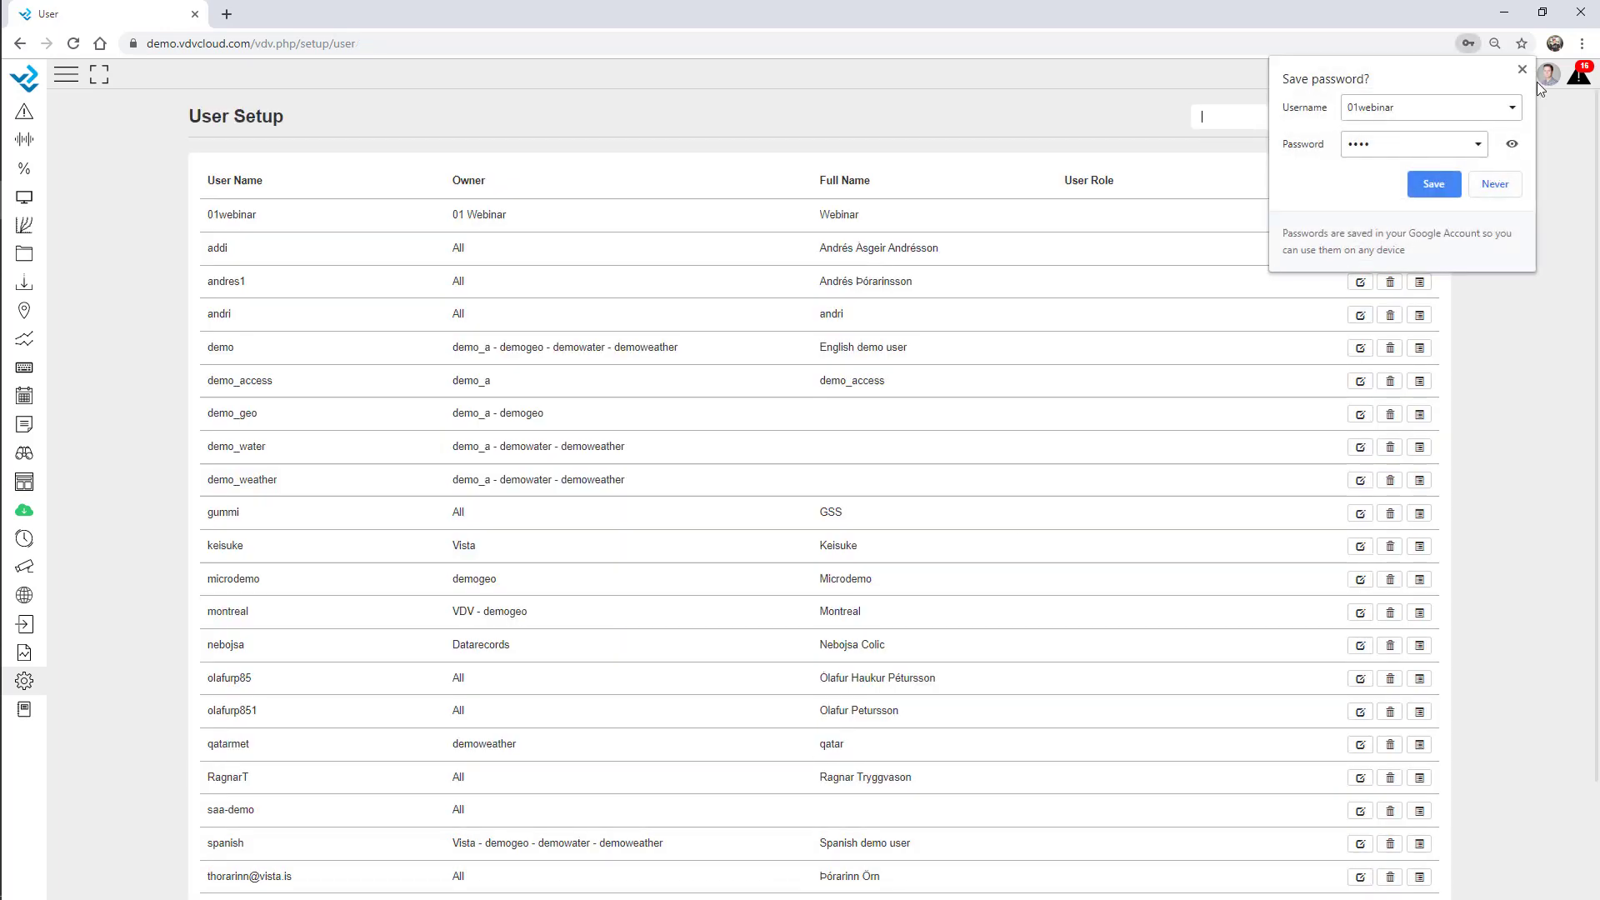
click(1522, 69)
Launch Microsoft Edge, open the demo site and log in as the new user.
key(super+s)
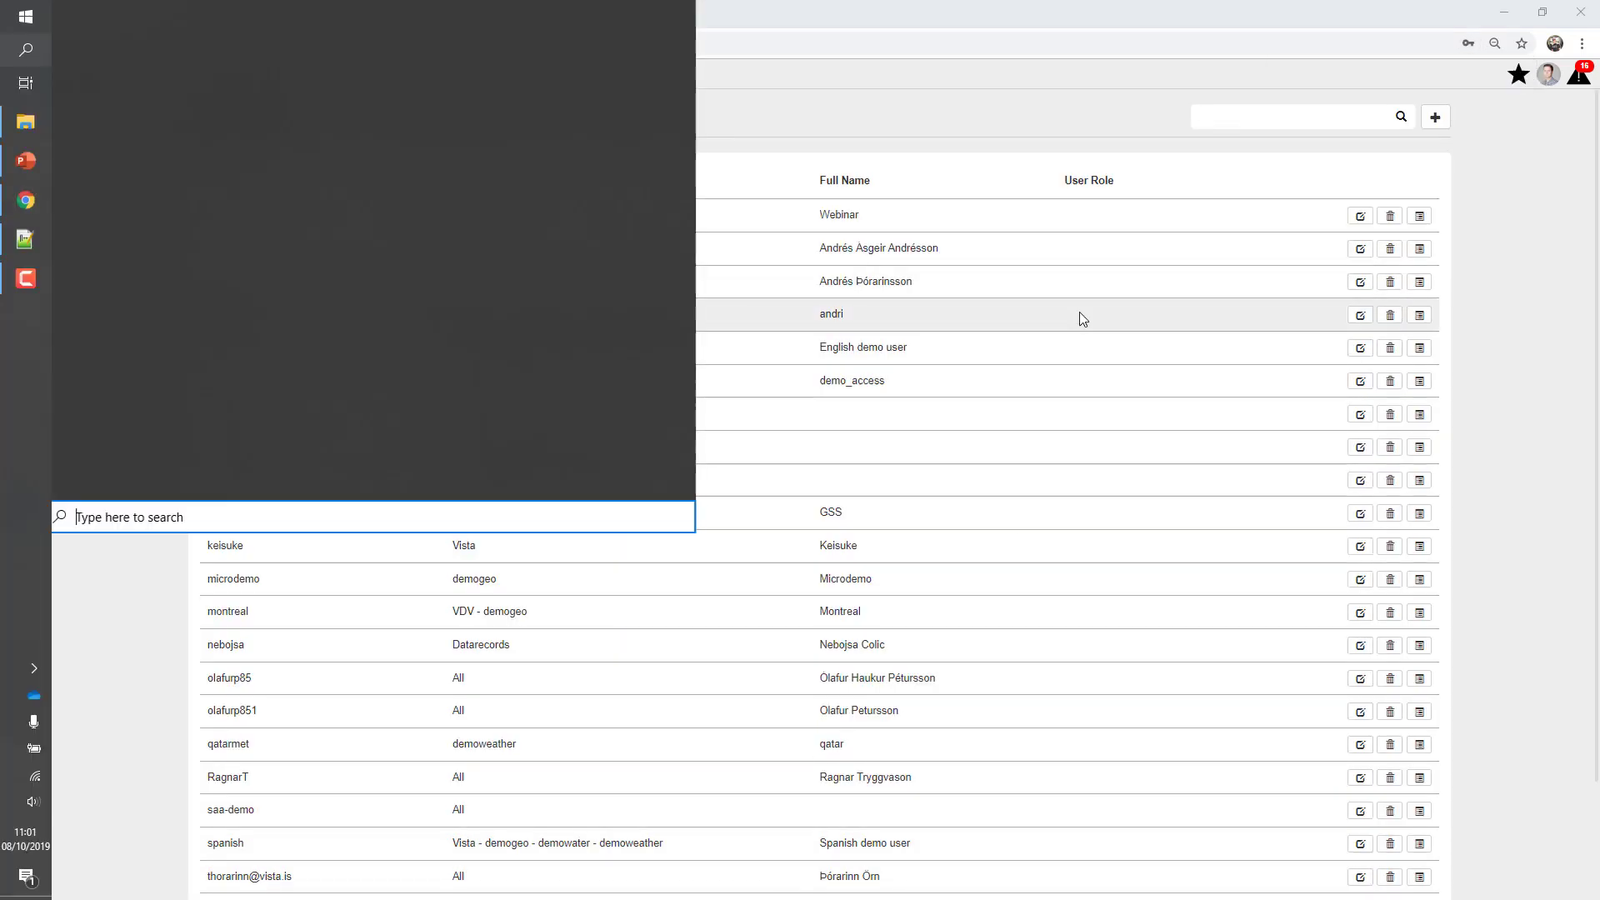
text(edge)
key(Escape)
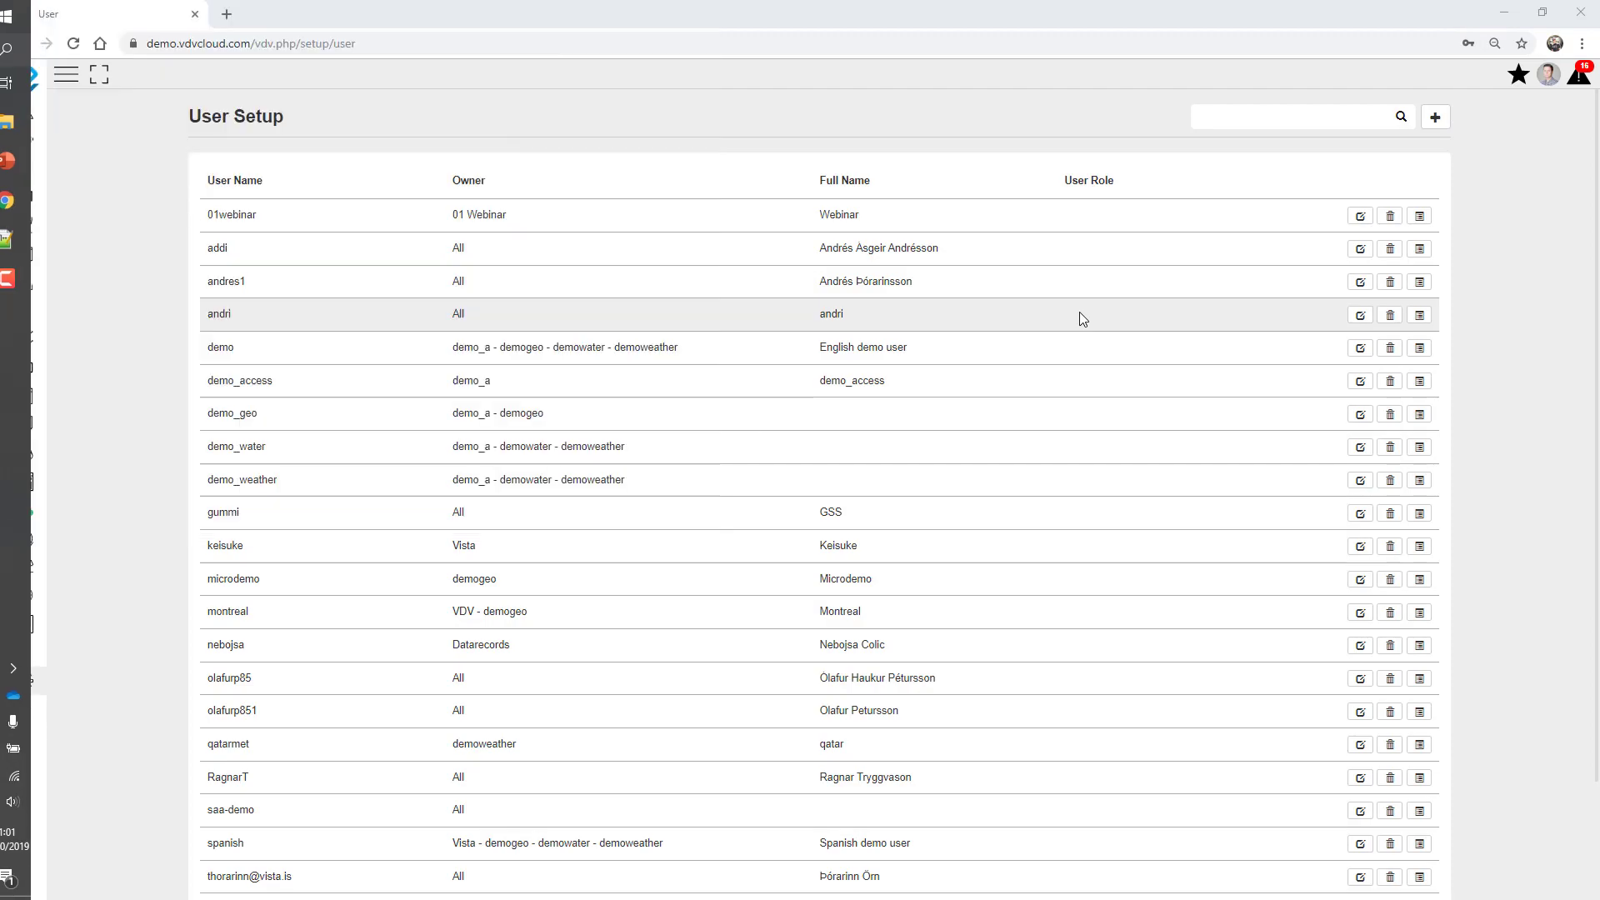
click(449, 44)
text(de)
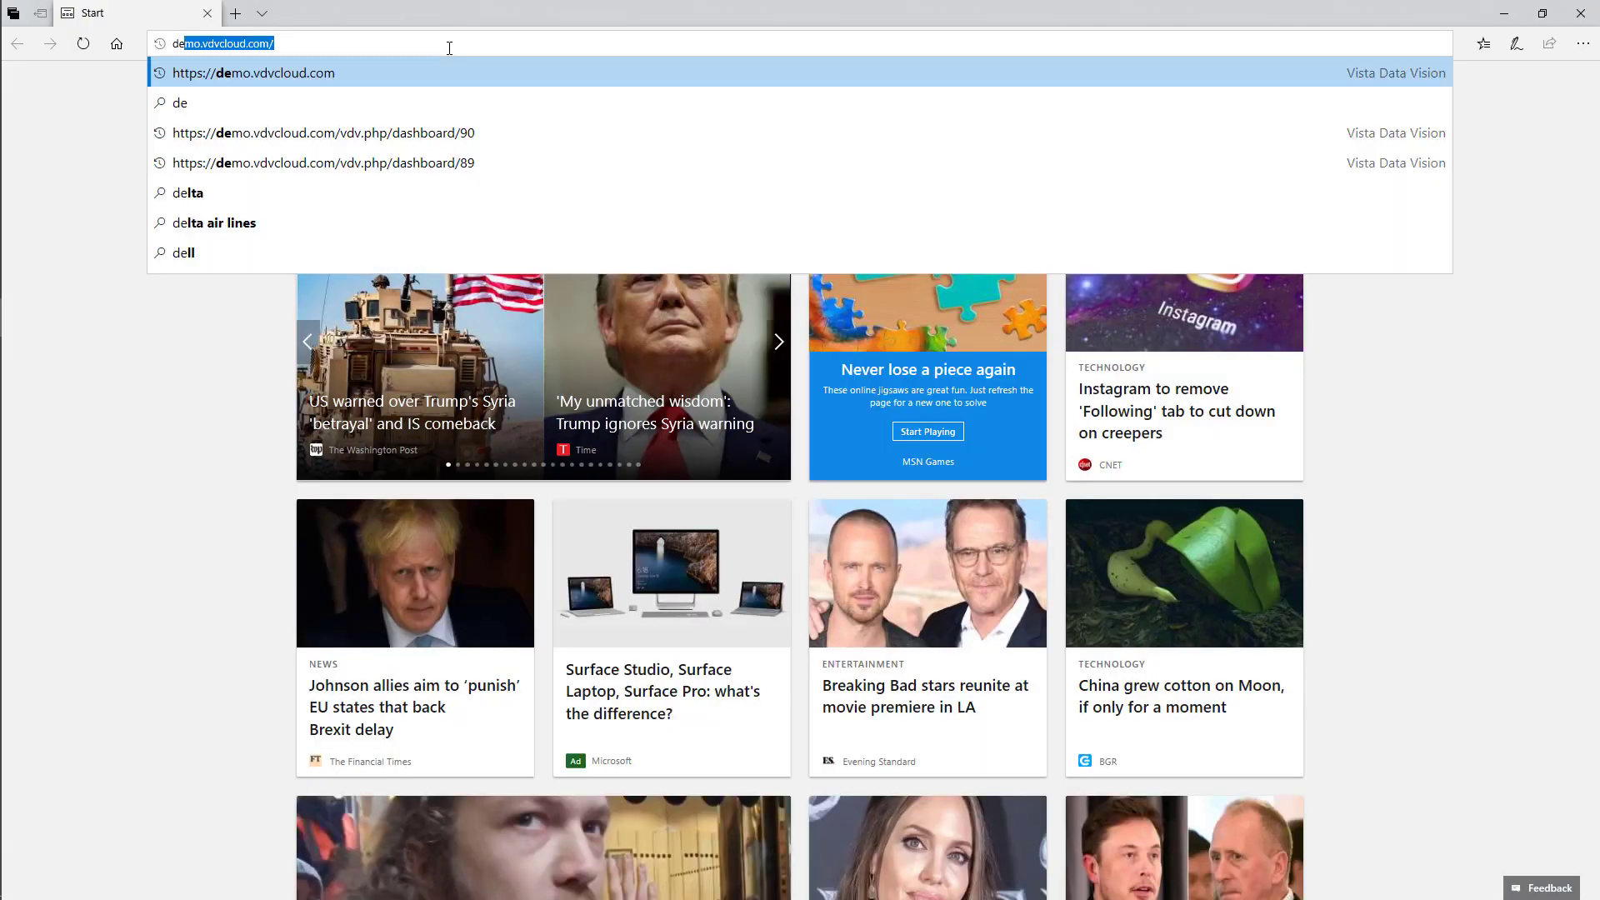
text(mo)
key(Return)
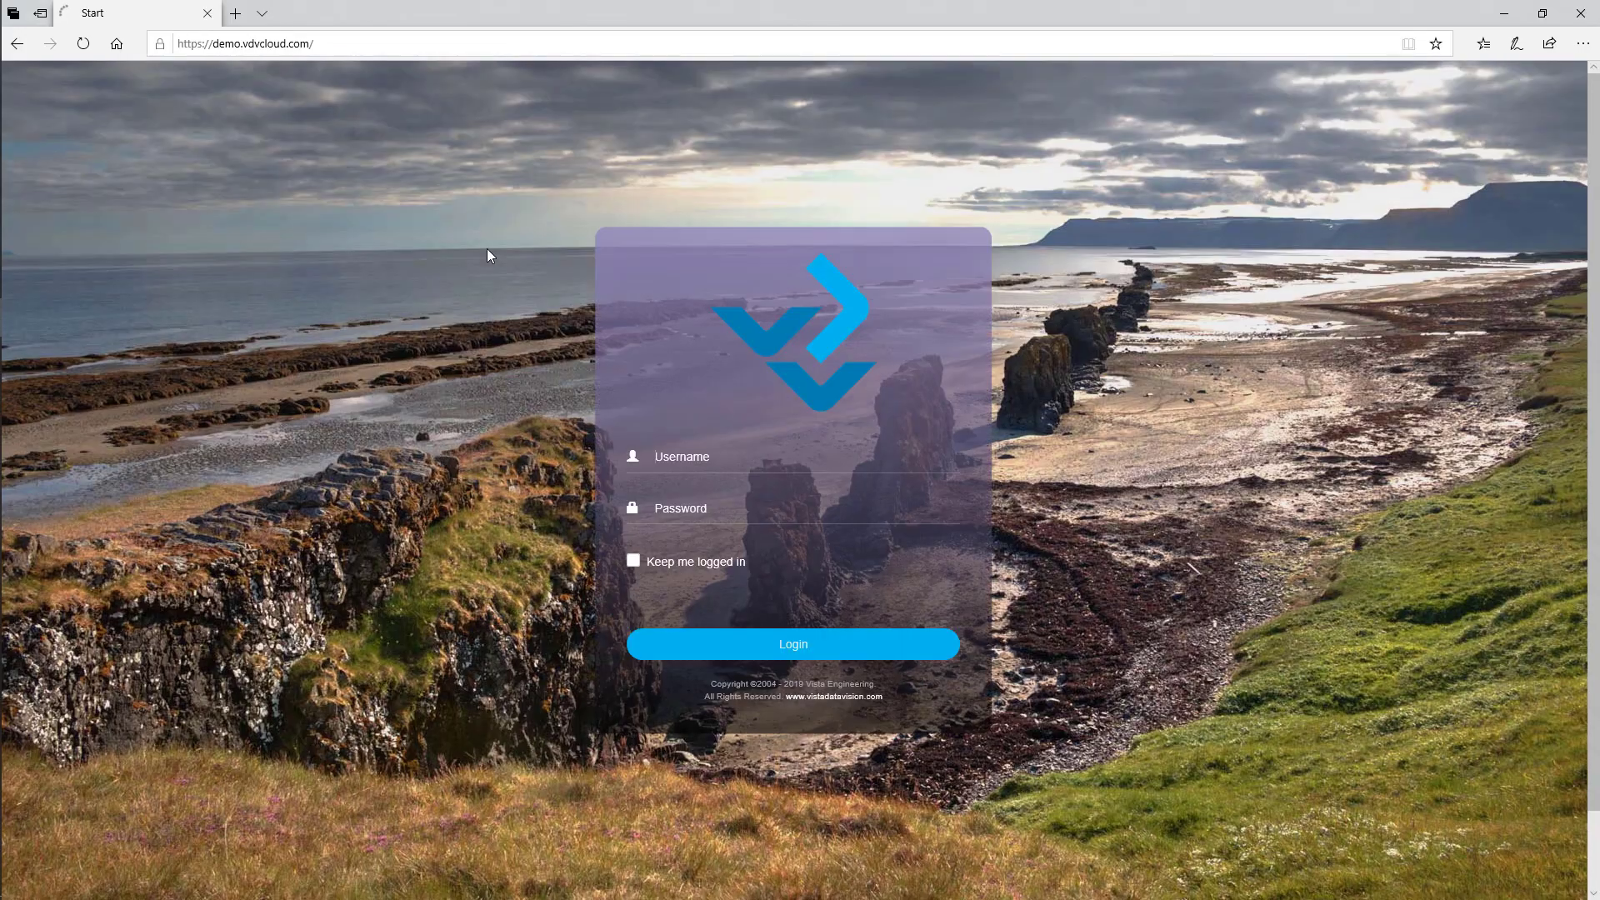
text(01webinar)
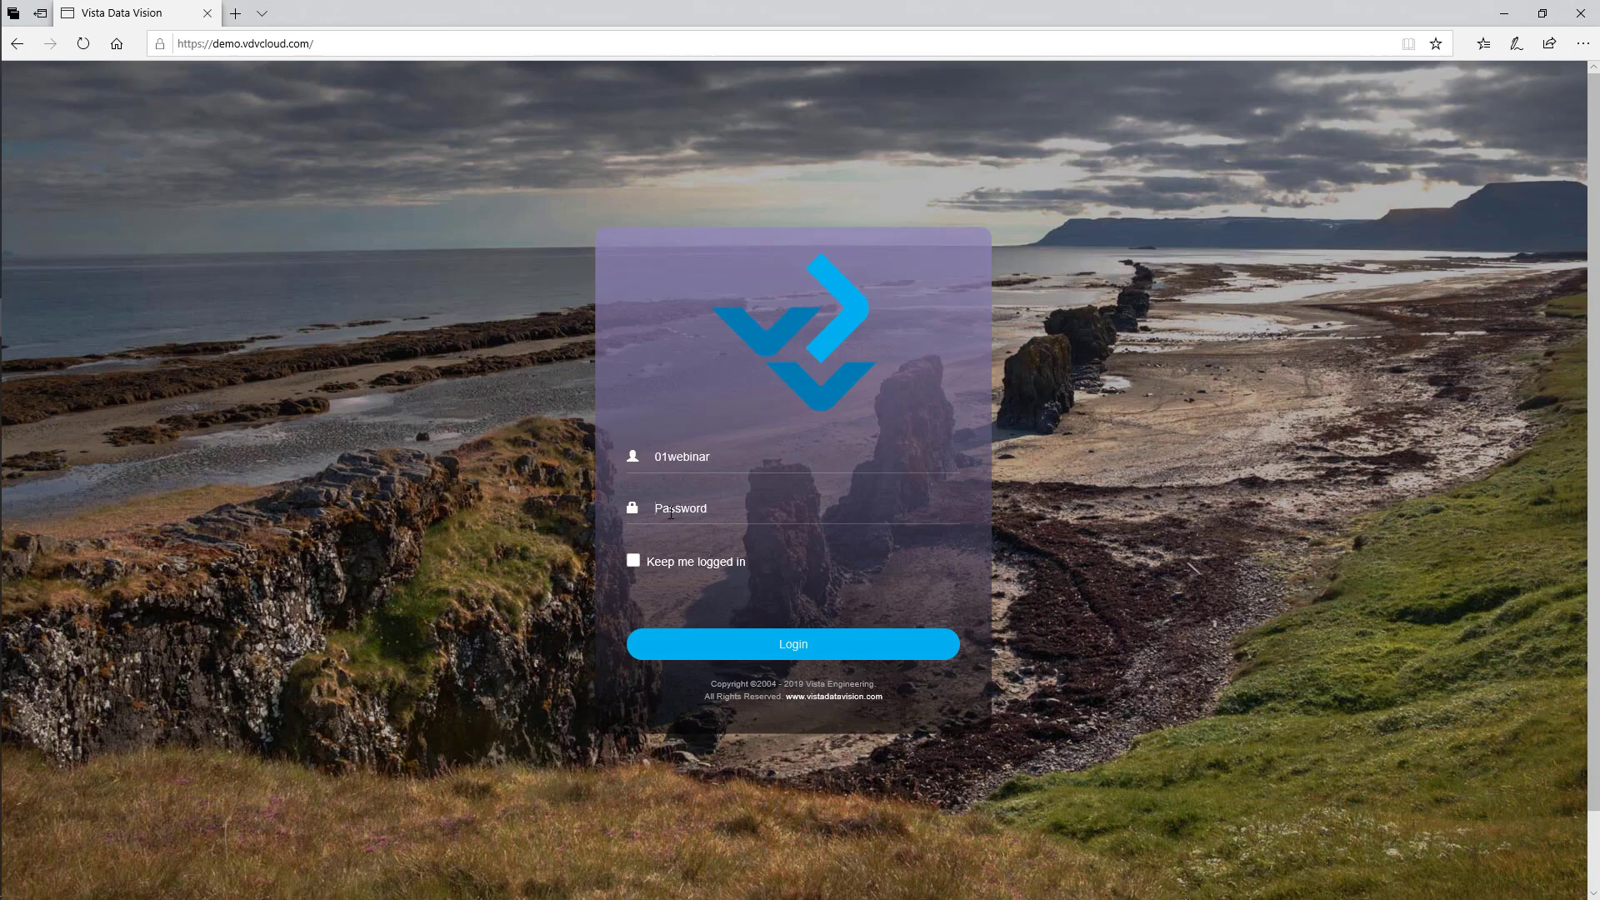
text(••••)
click(748, 650)
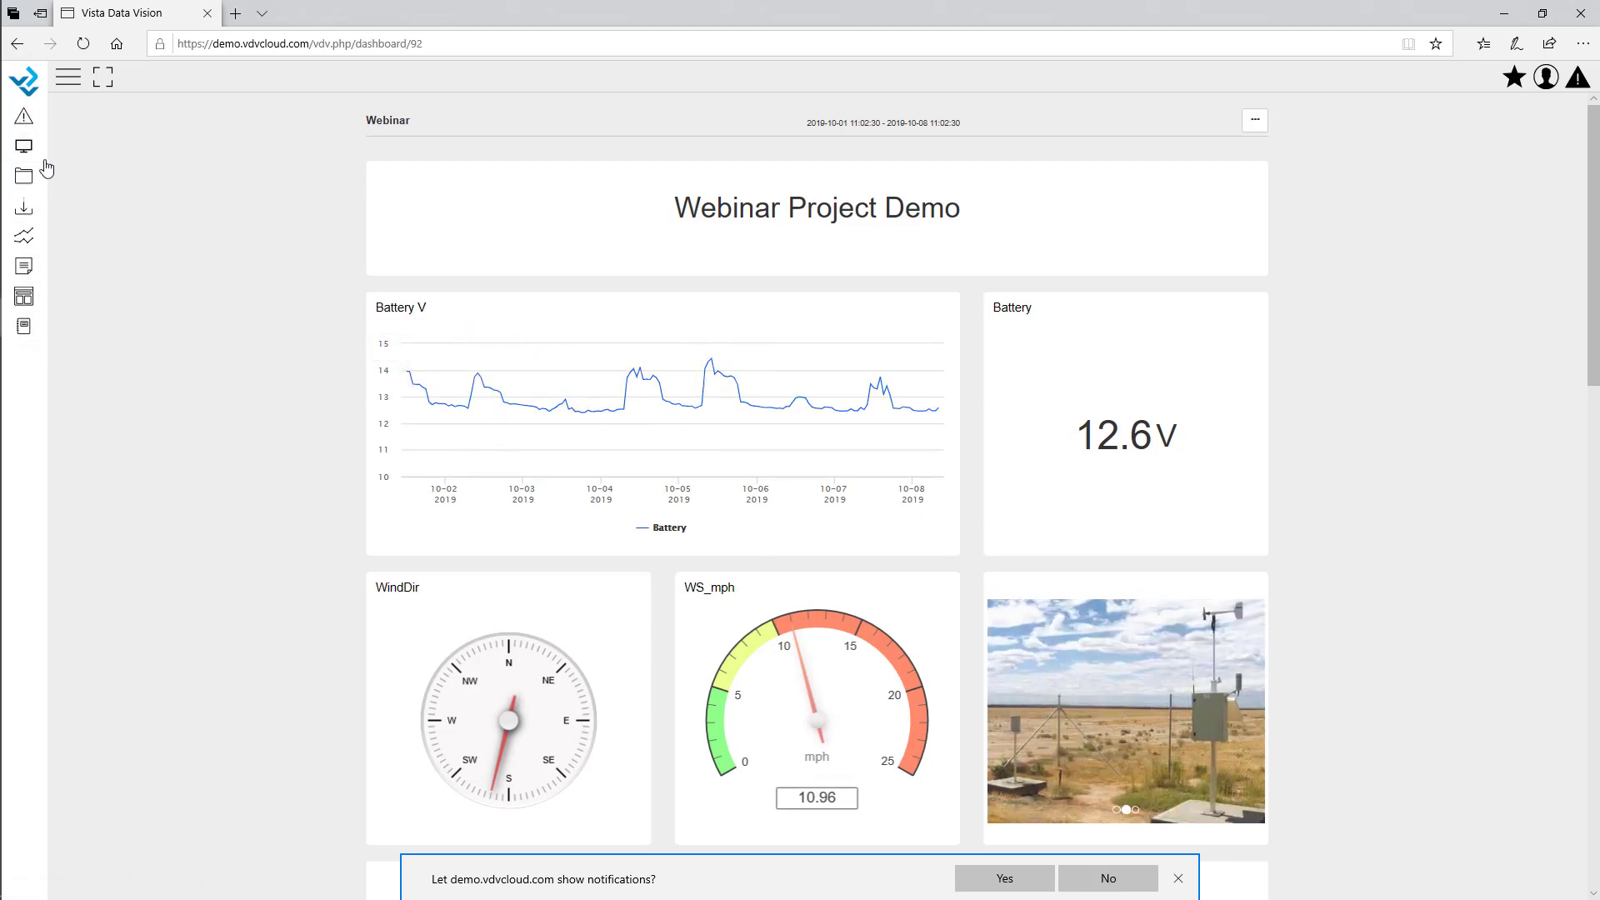
Review the user's alarm overview, dashboards and real-time displays, then minimize Edge.
click(67, 80)
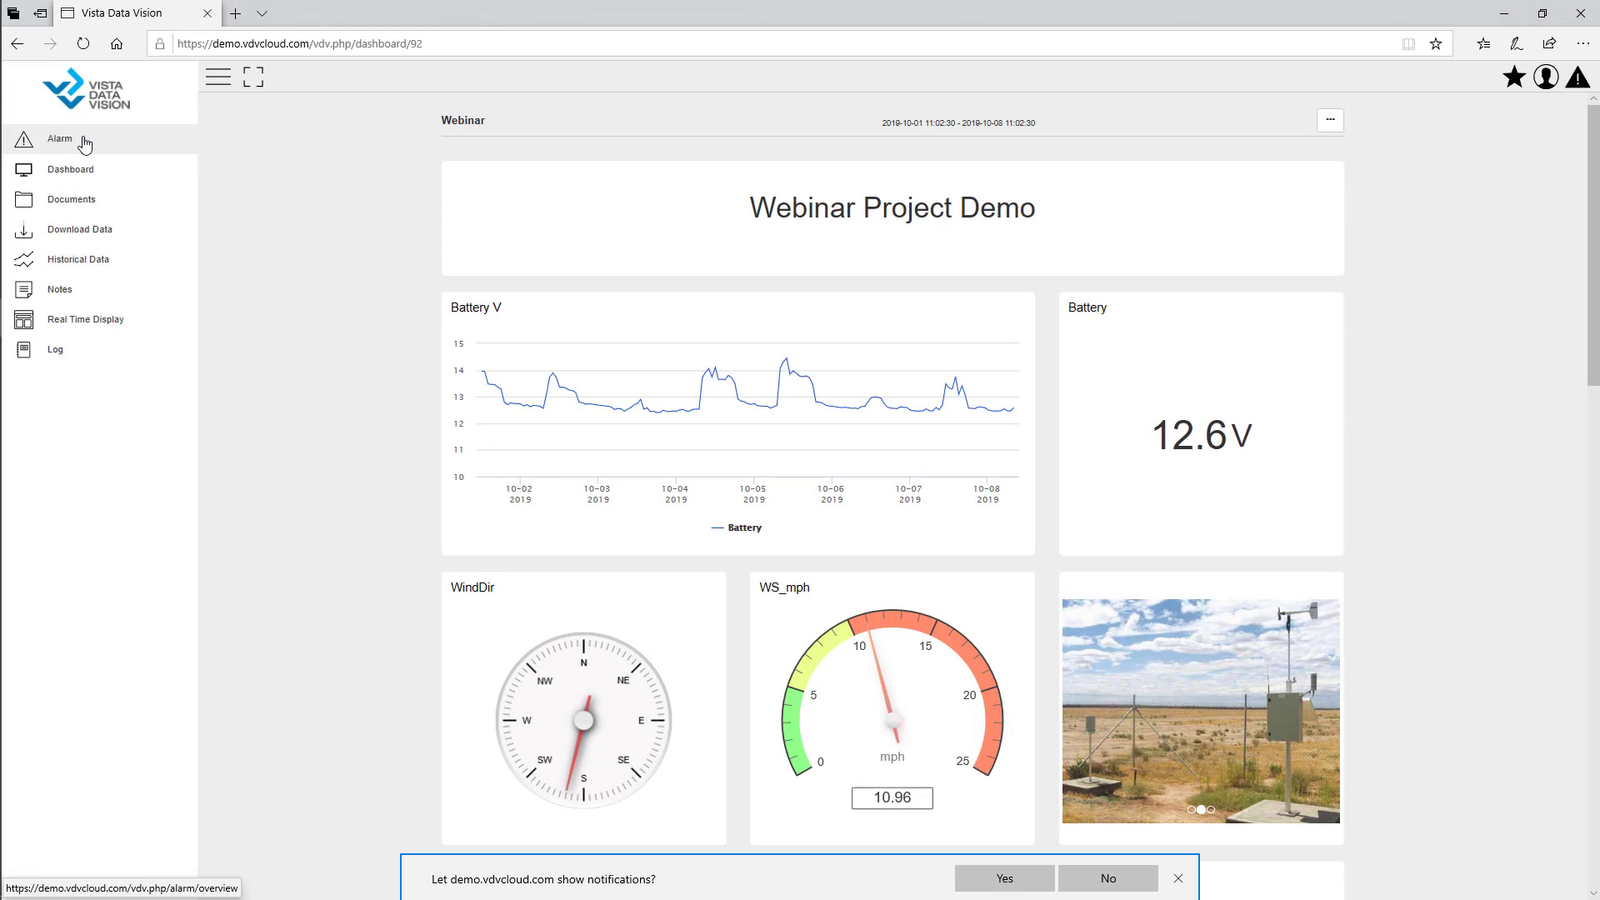
click(85, 144)
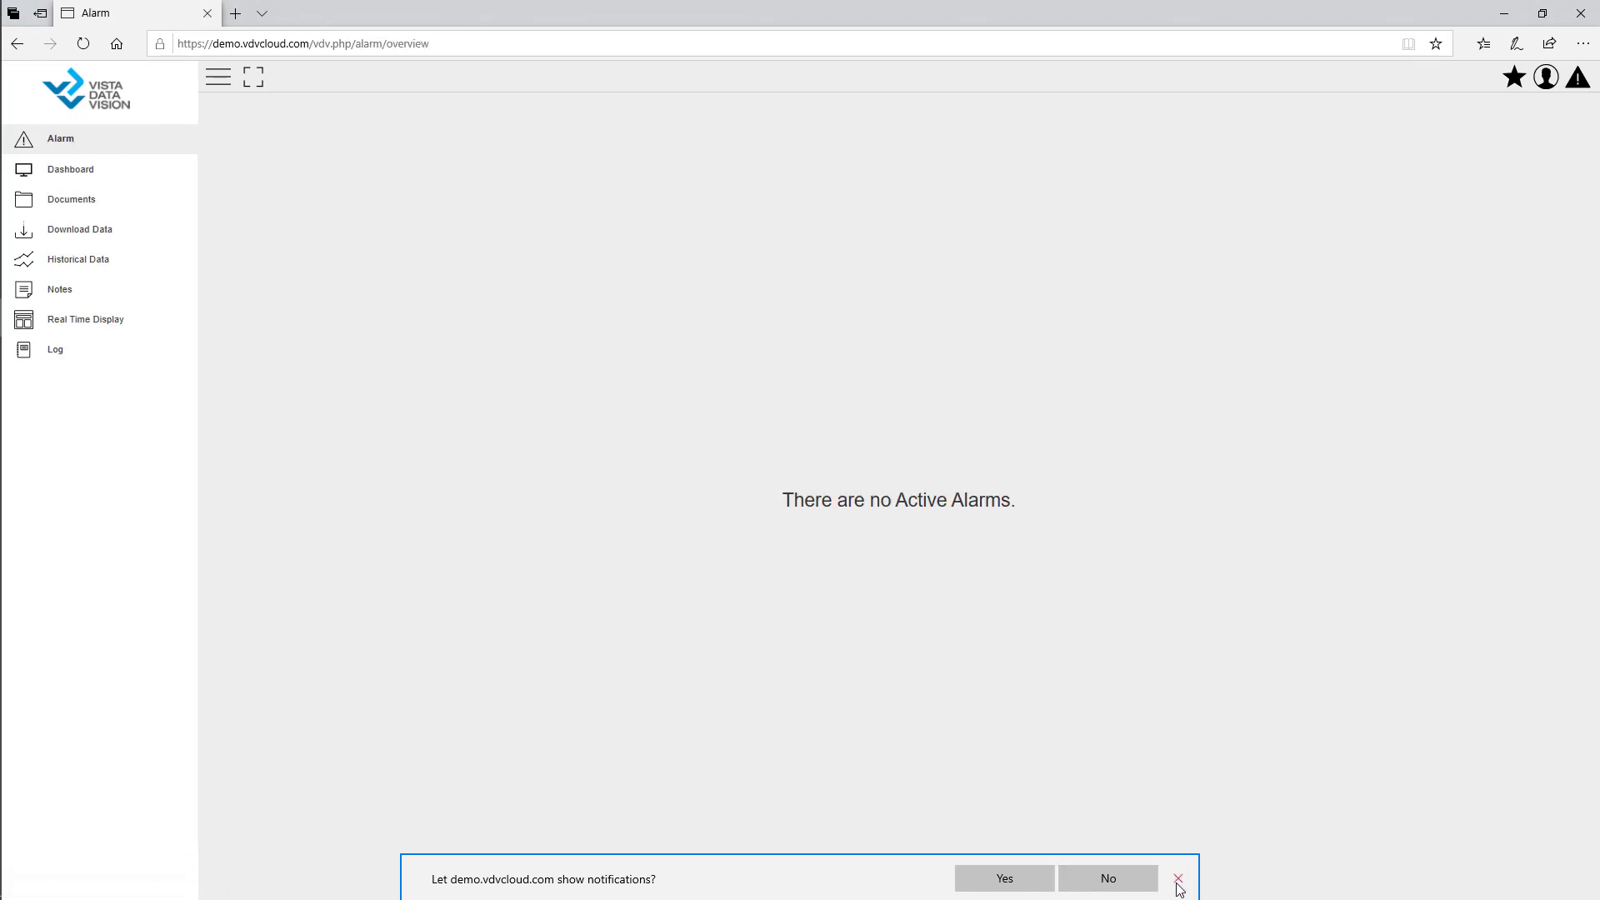
click(1179, 879)
click(70, 175)
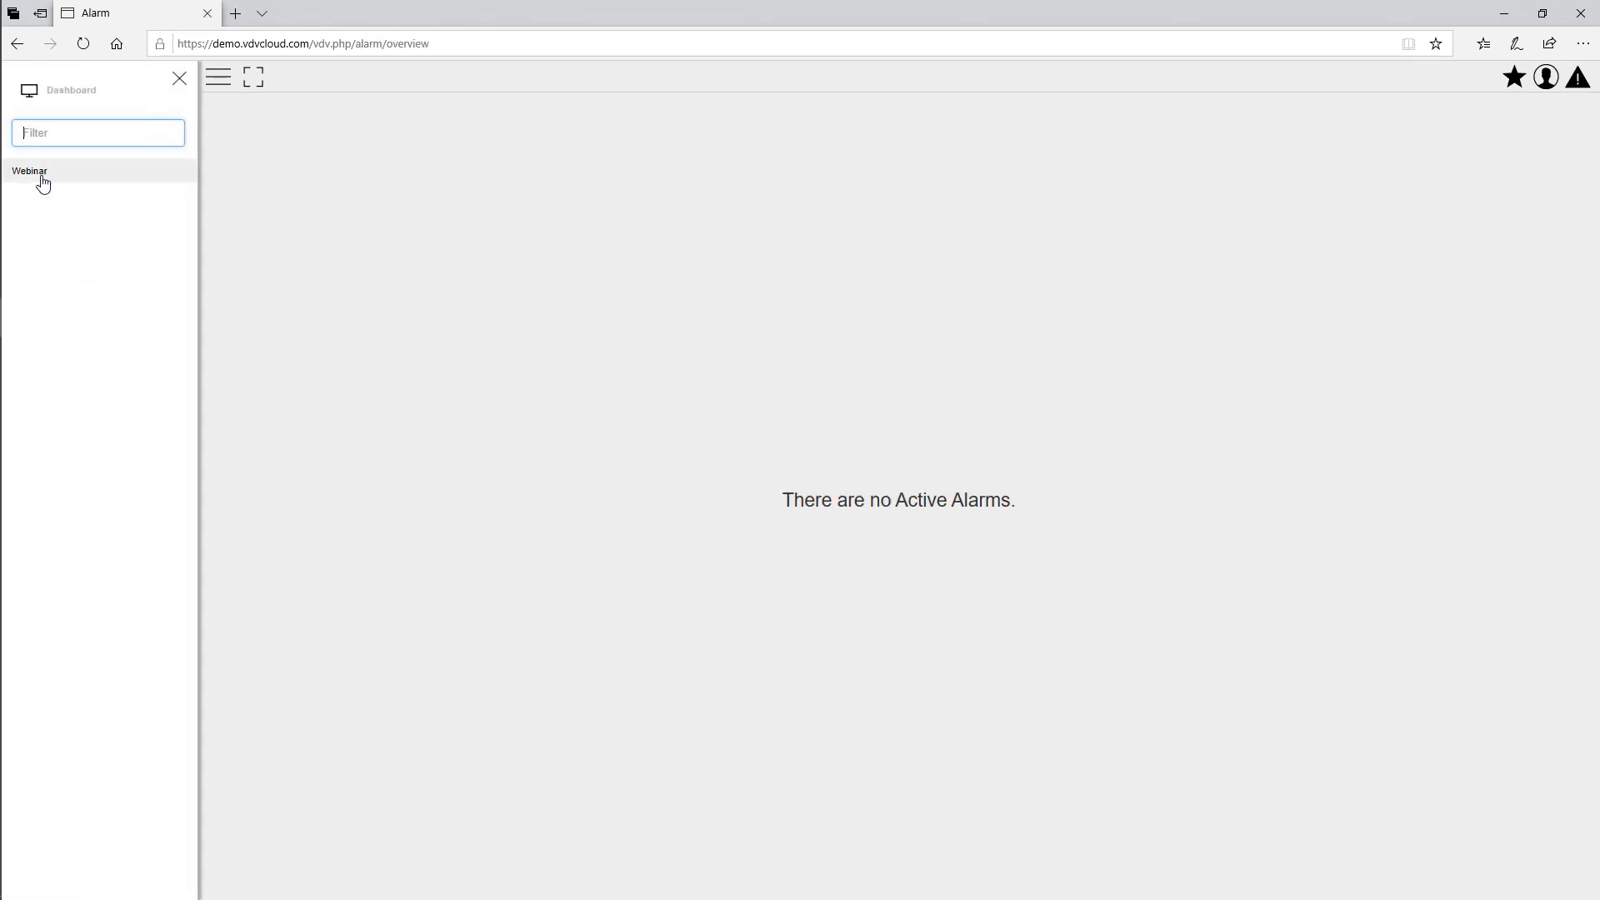
click(181, 81)
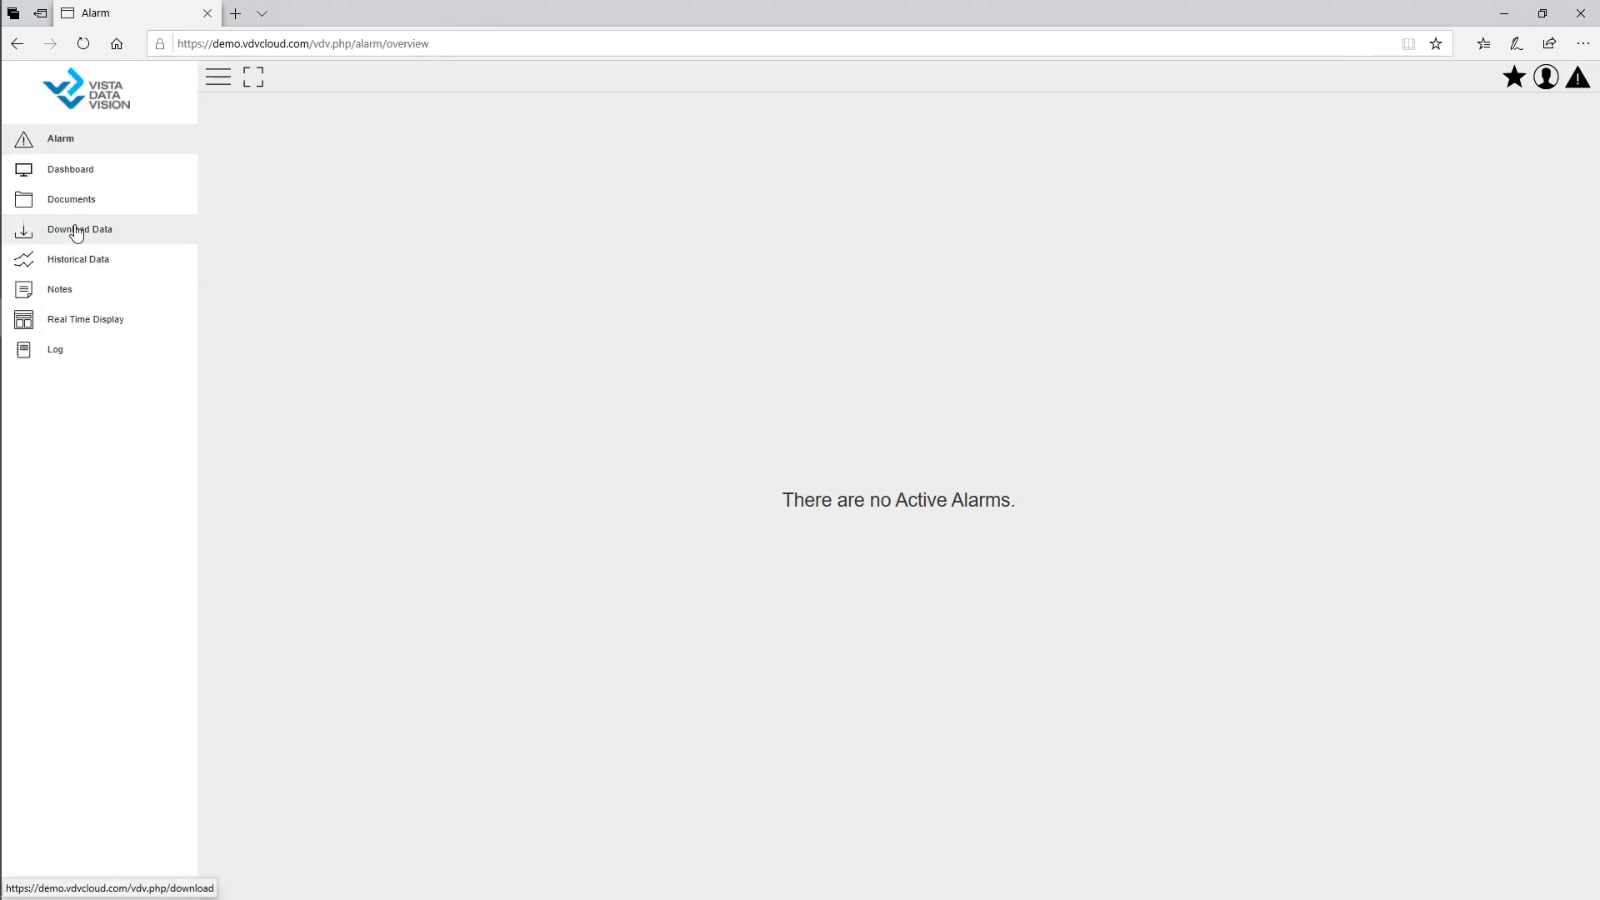
click(94, 326)
click(180, 78)
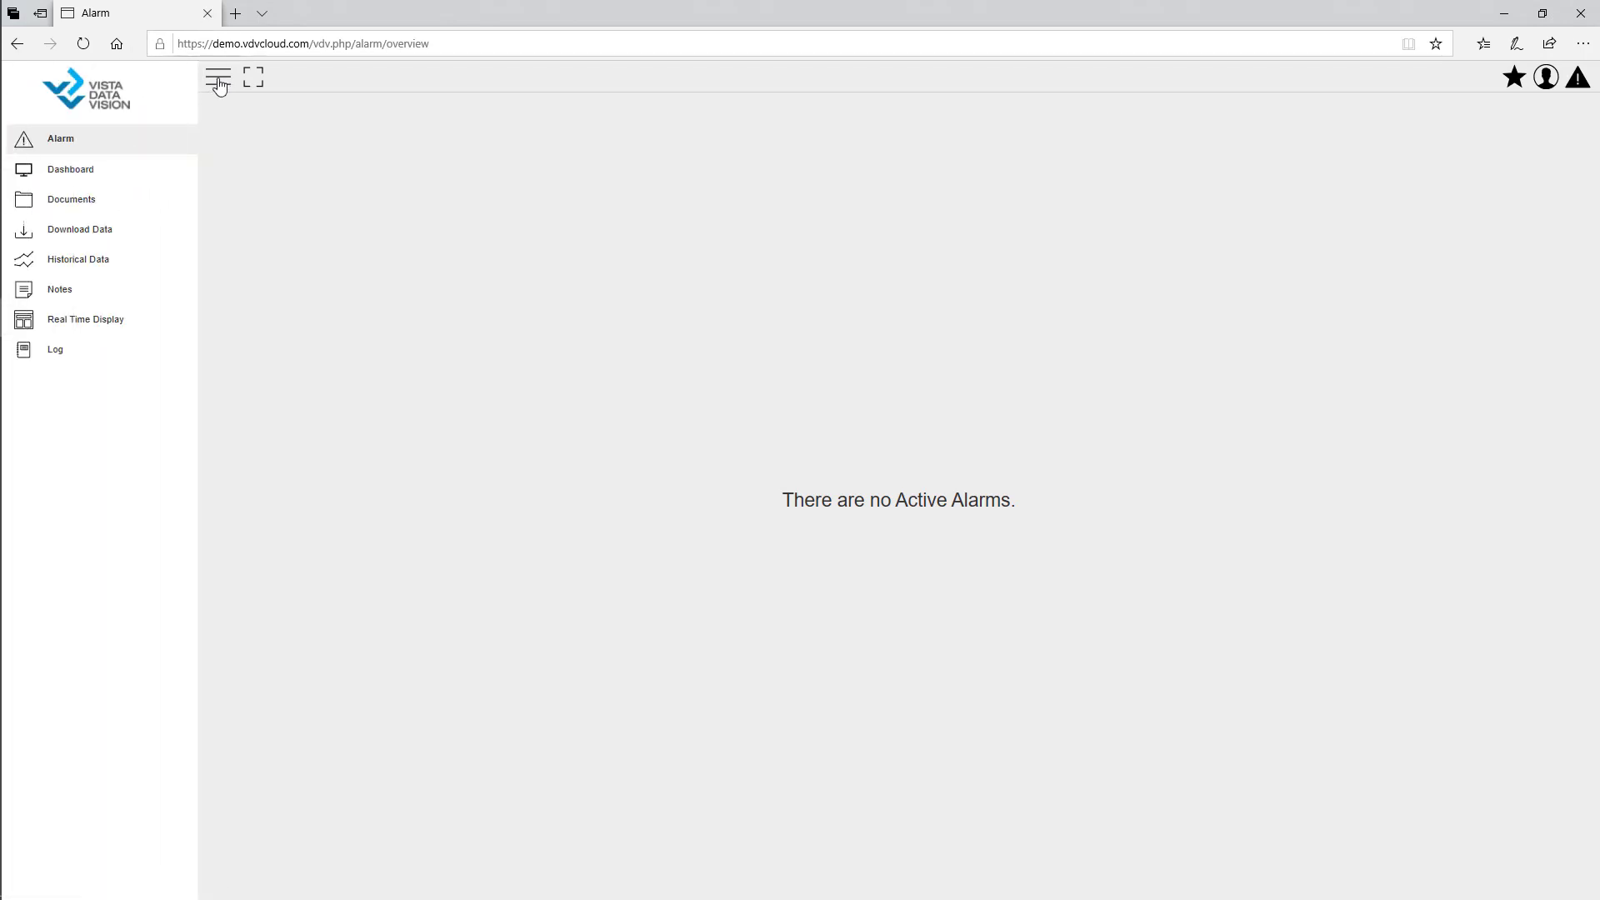
click(218, 77)
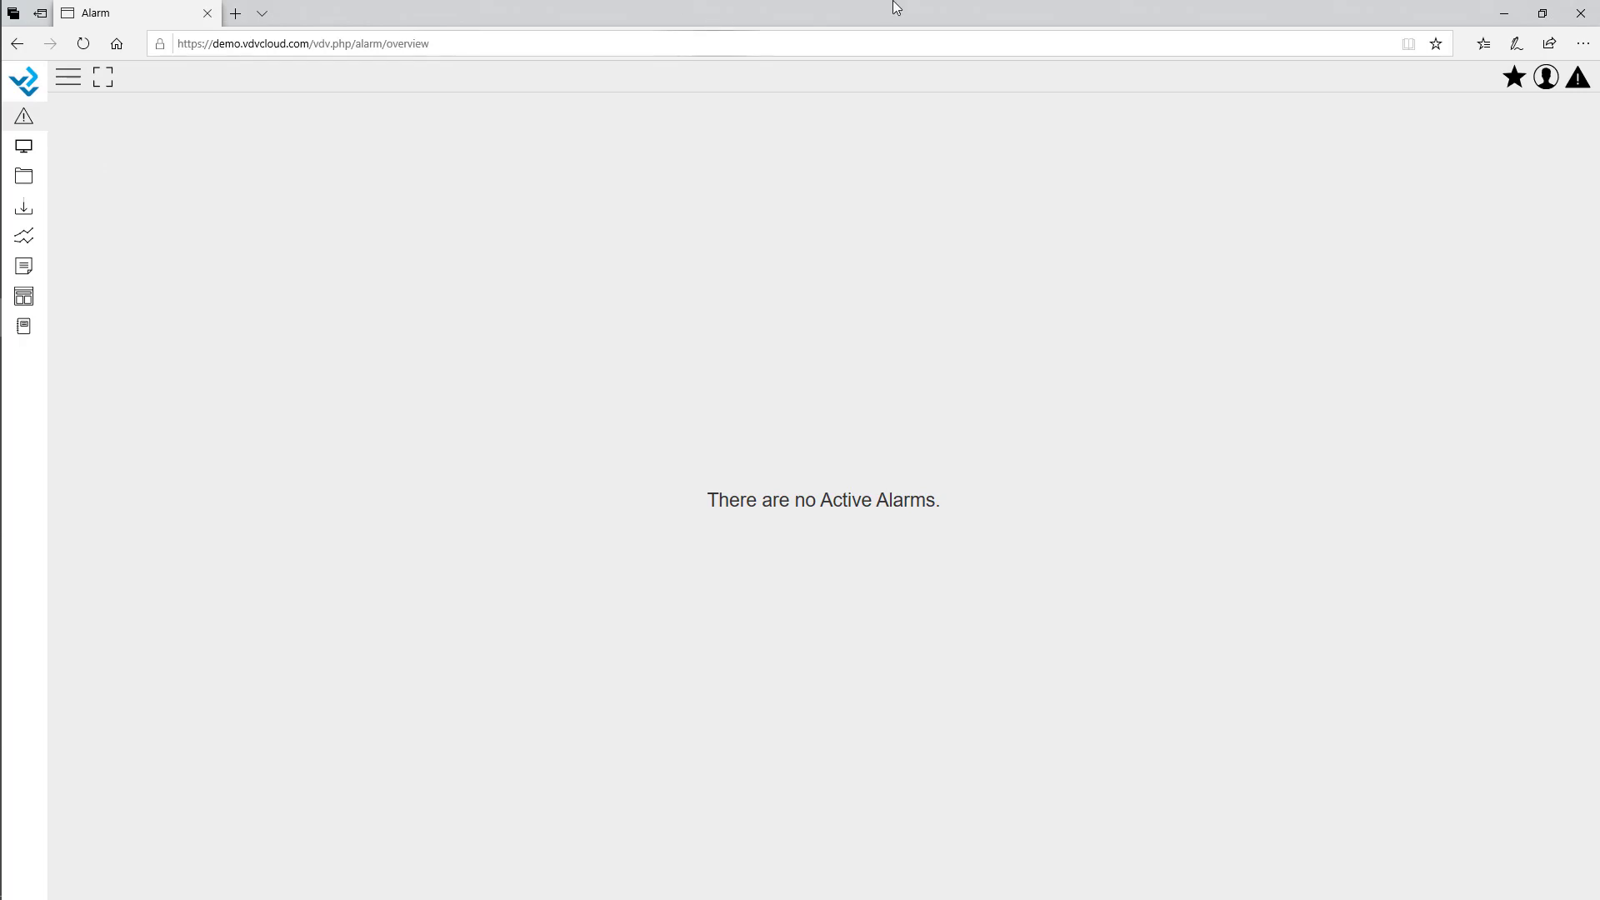
click(1505, 14)
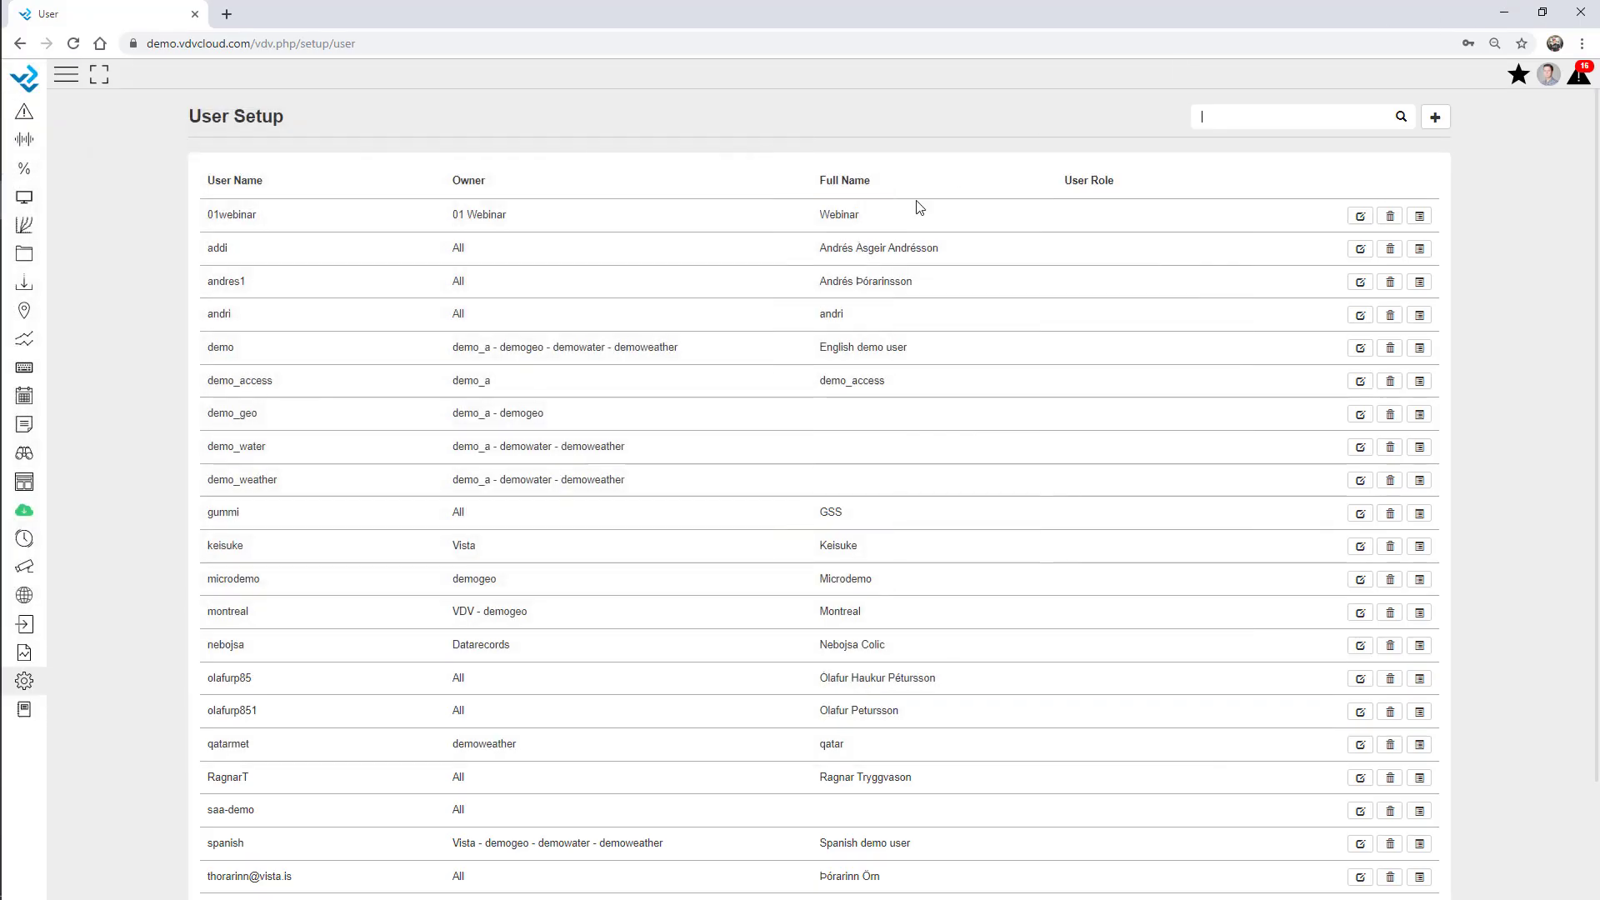
Filter the user list by 'web' and open the webinar user for editing.
click(1281, 121)
text(web)
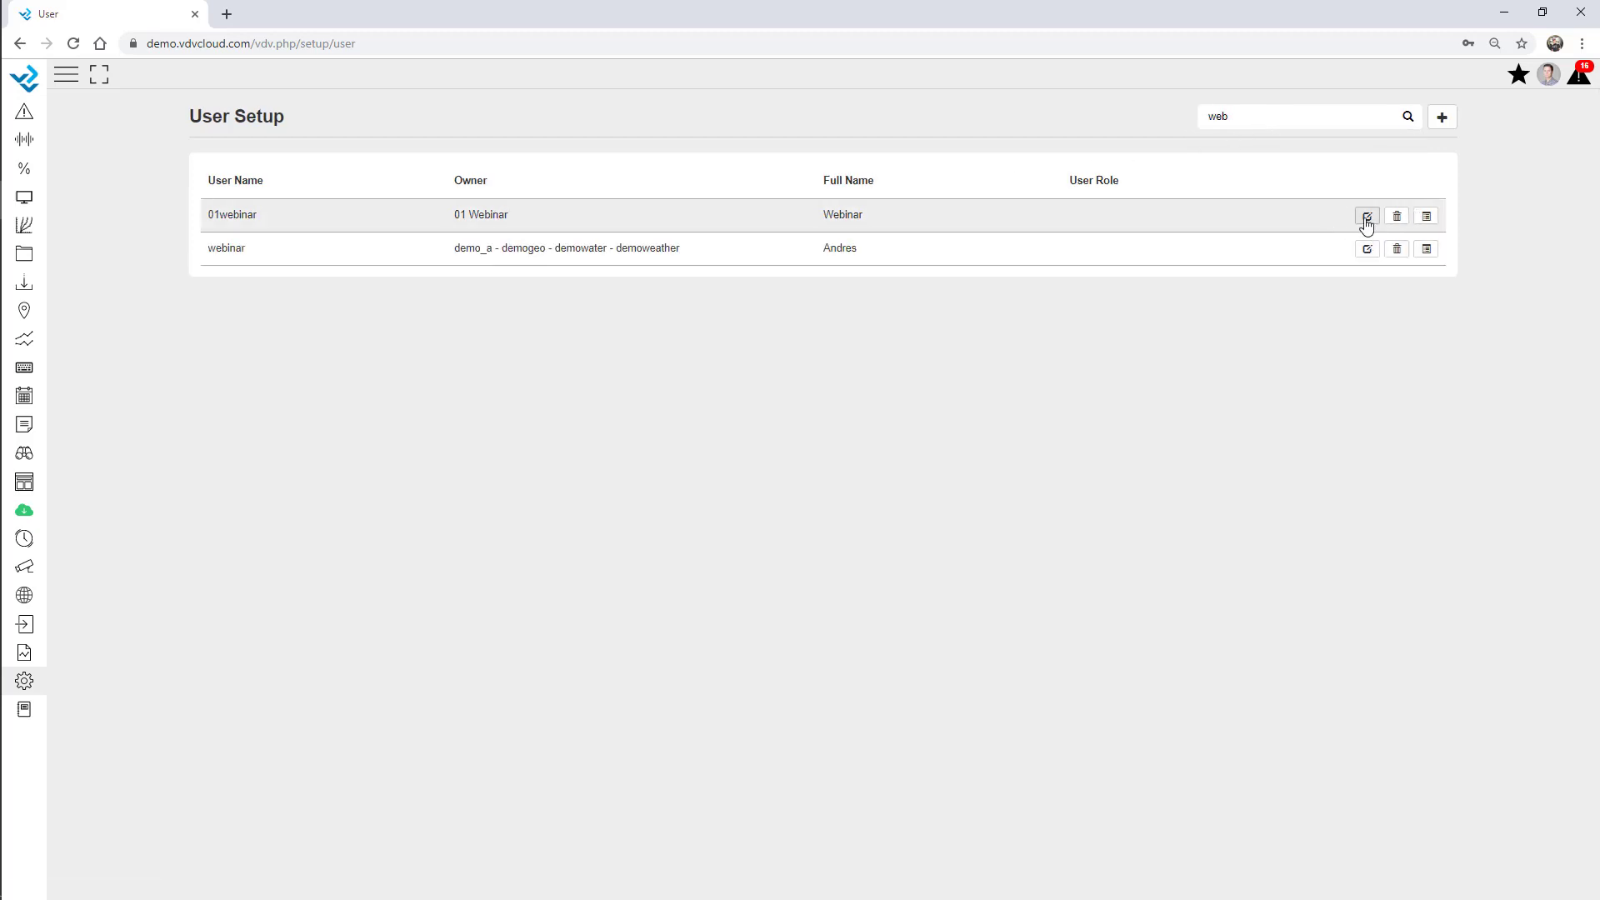
click(1366, 218)
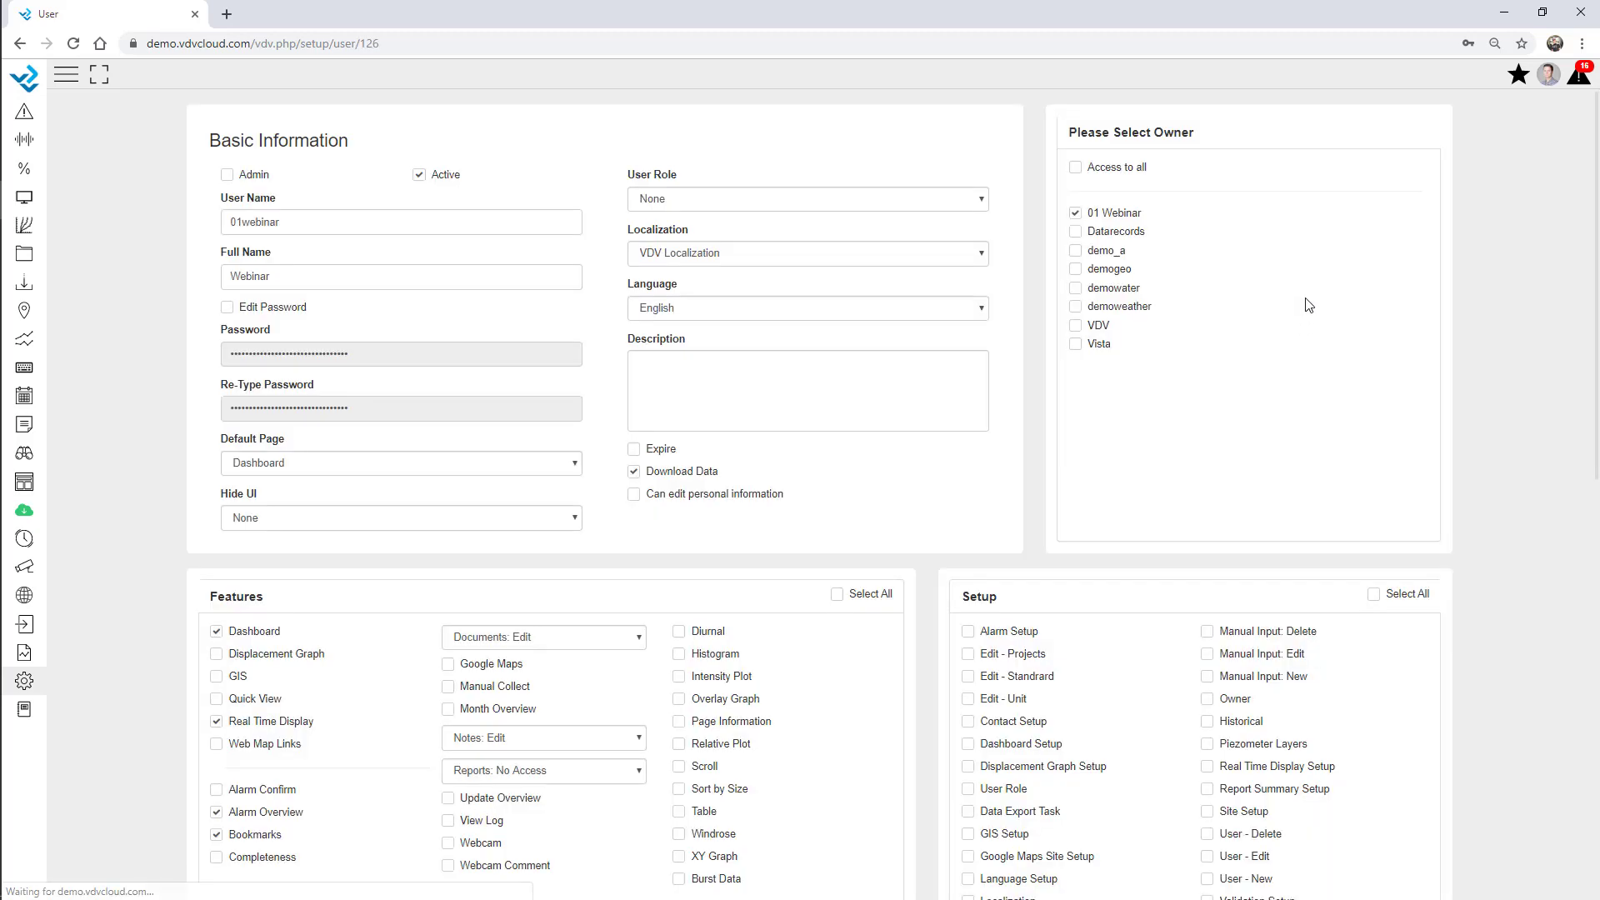
Preview a second owner's extra sites, then save the user still owned by 01 Webinar.
click(1075, 288)
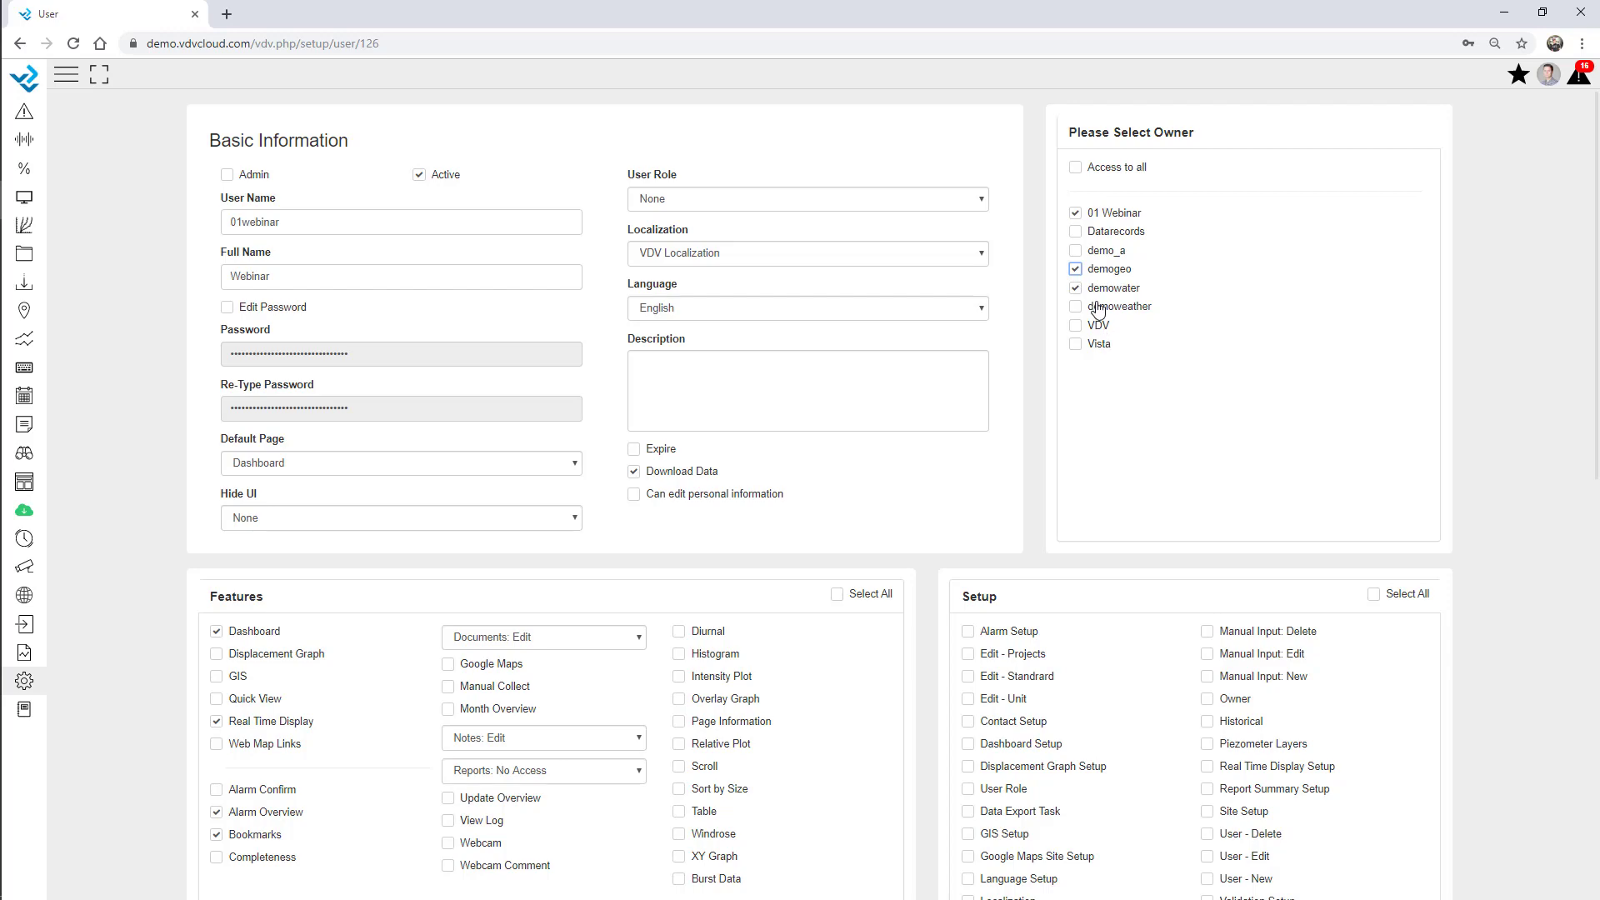
scroll(1498, 317, down, 10)
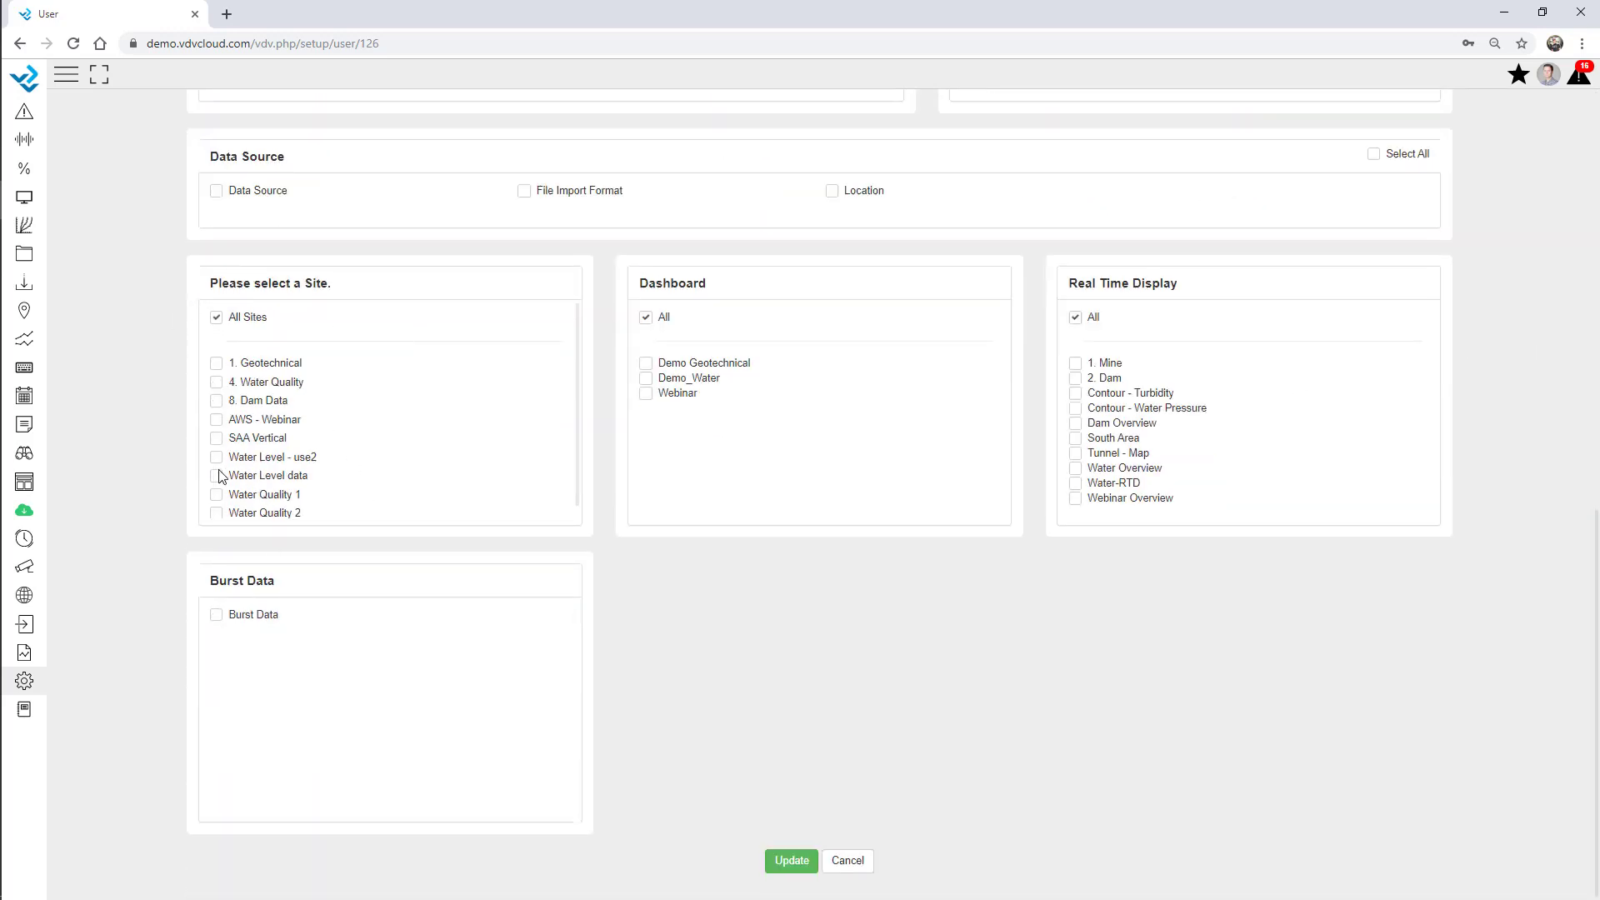
scroll(302, 446, down, 1)
scroll(301, 445, up, 1)
scroll(1178, 425, up, 5)
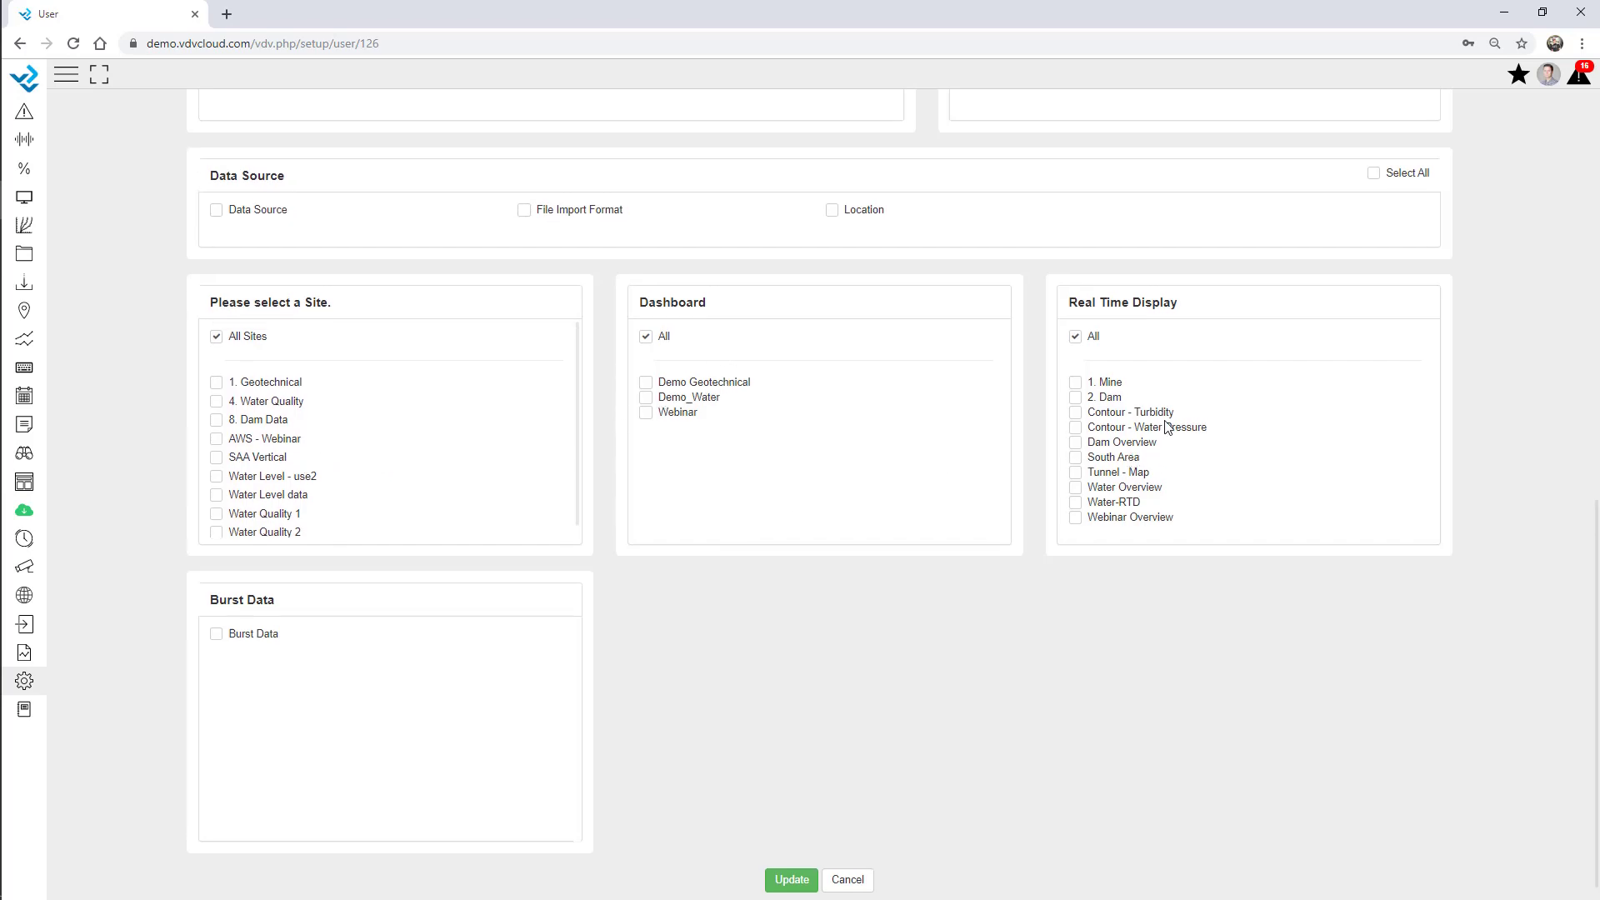
scroll(1290, 415, up, 4)
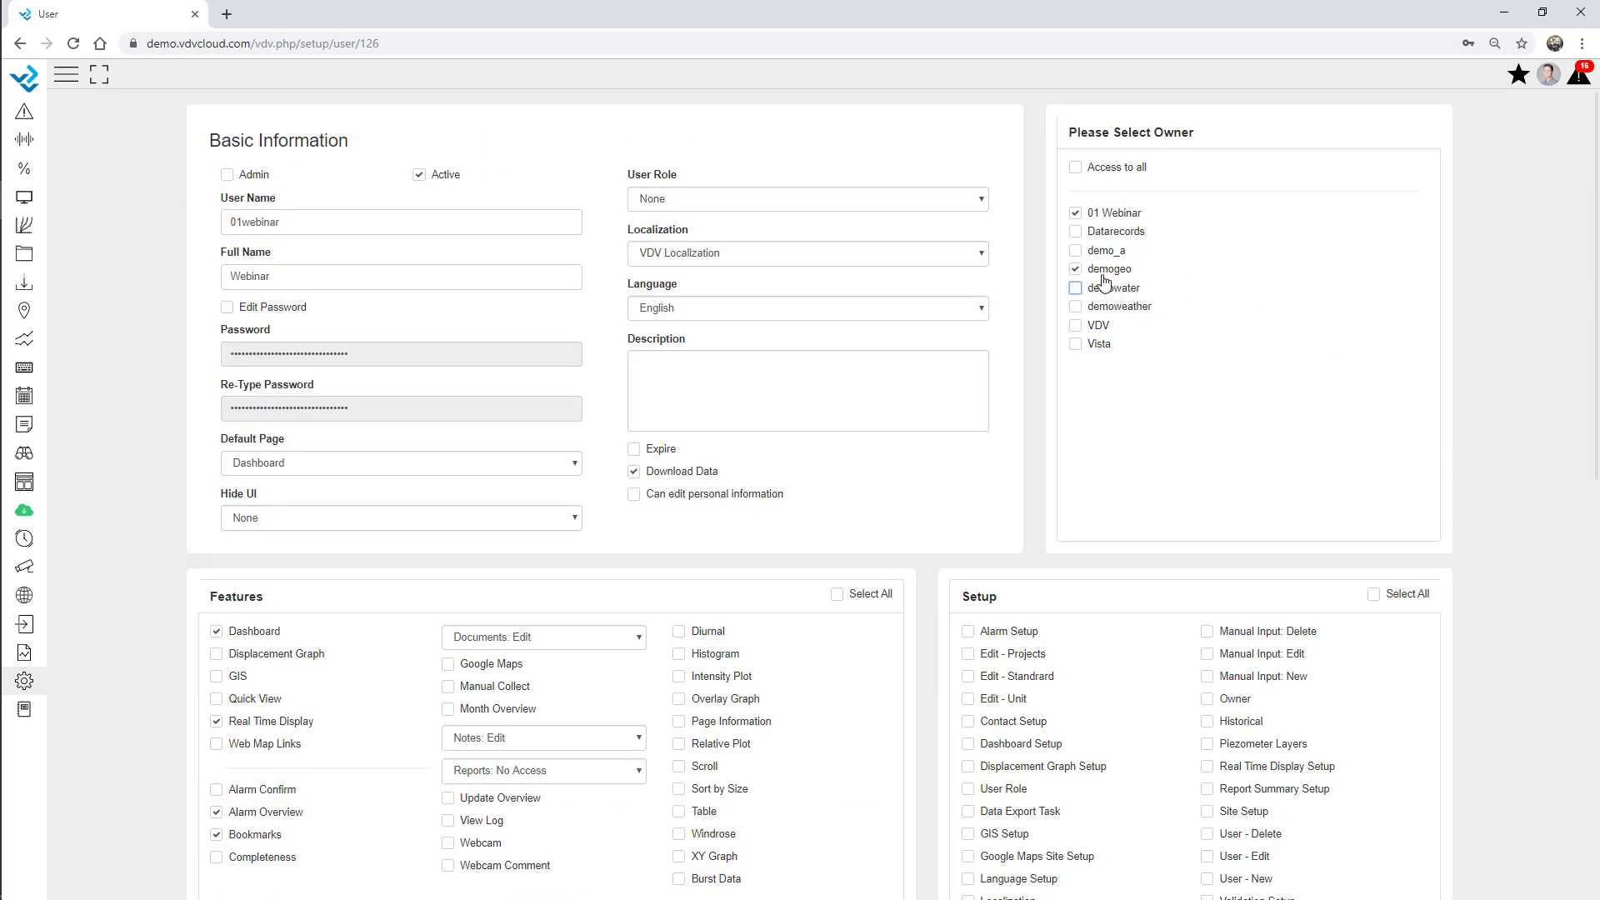
scroll(866, 617, down, 8)
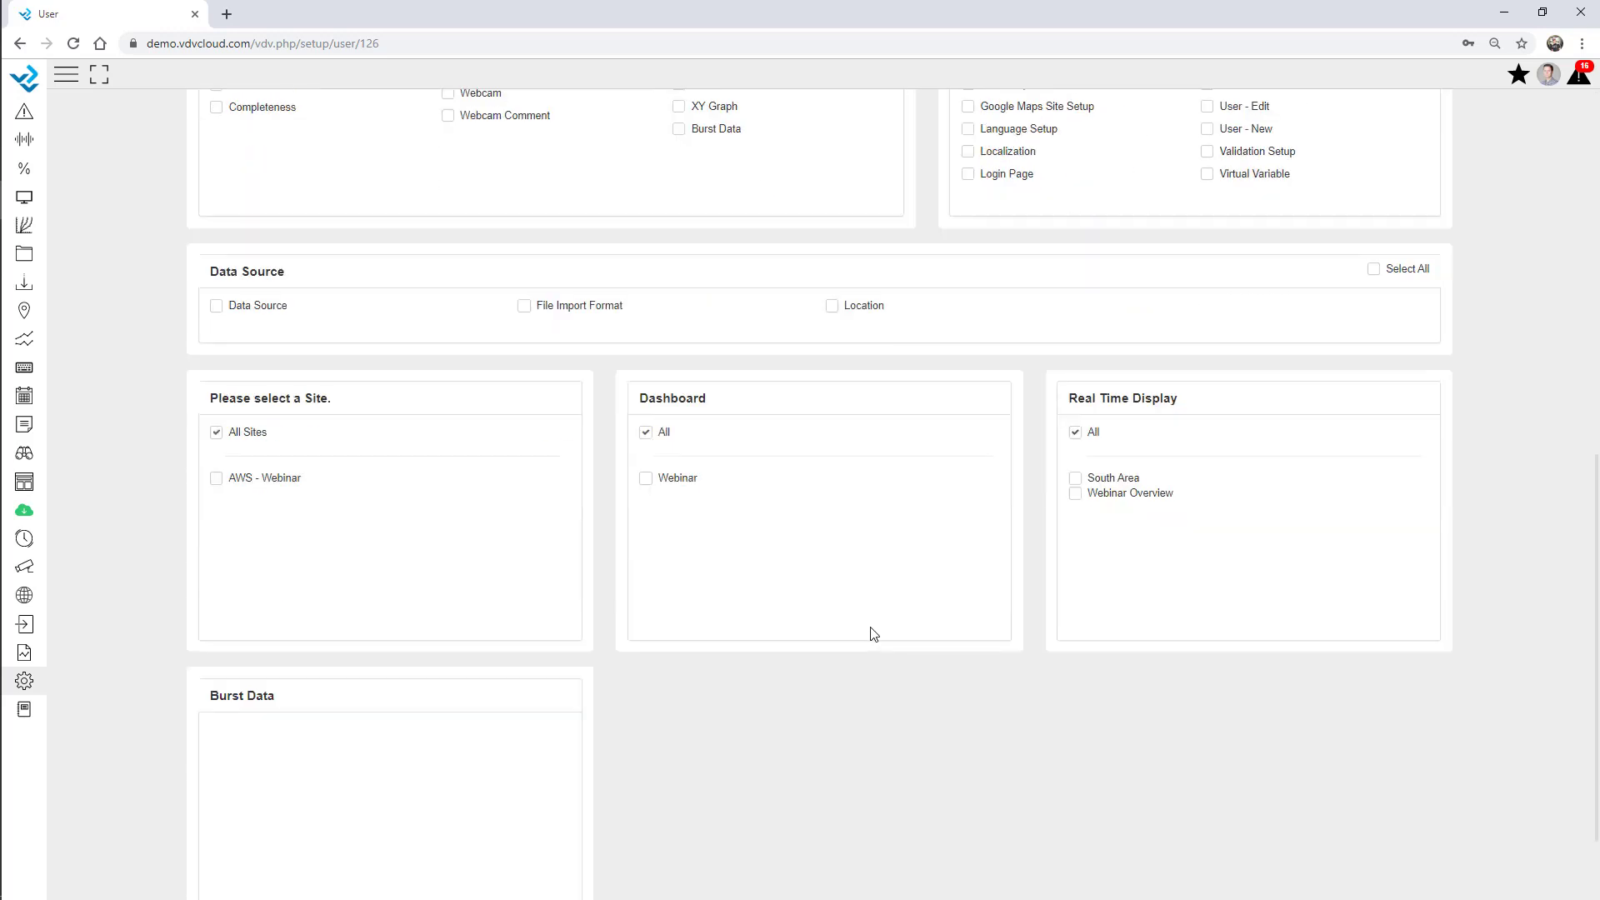
scroll(832, 714, down, 2)
click(793, 864)
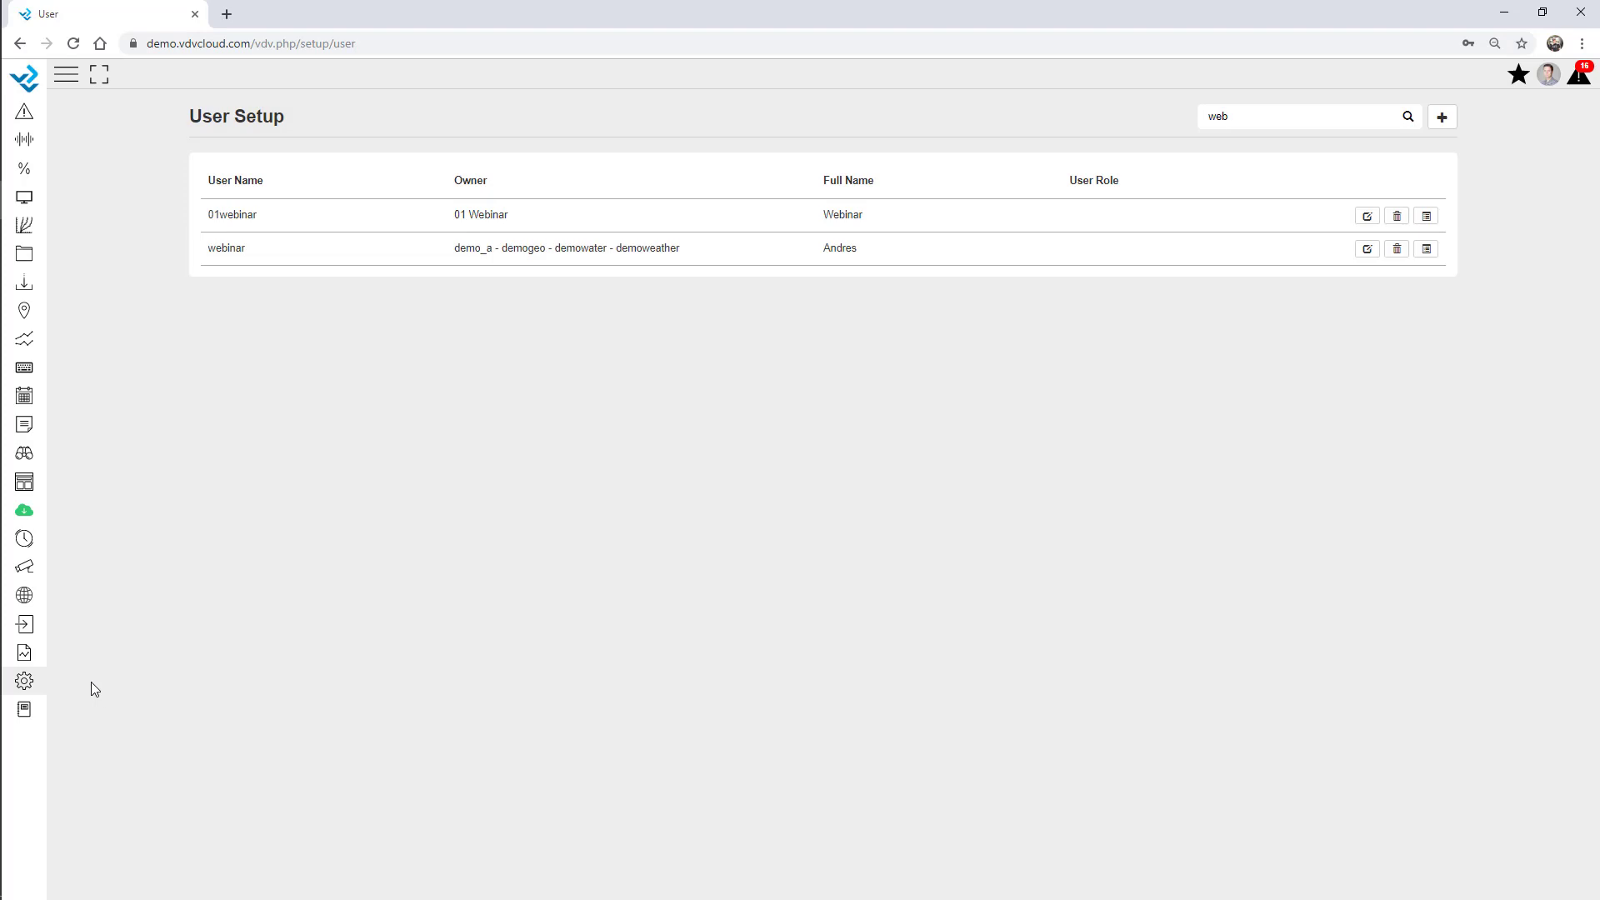
Start a new user role with access to all owners, named Client Template.
click(24, 681)
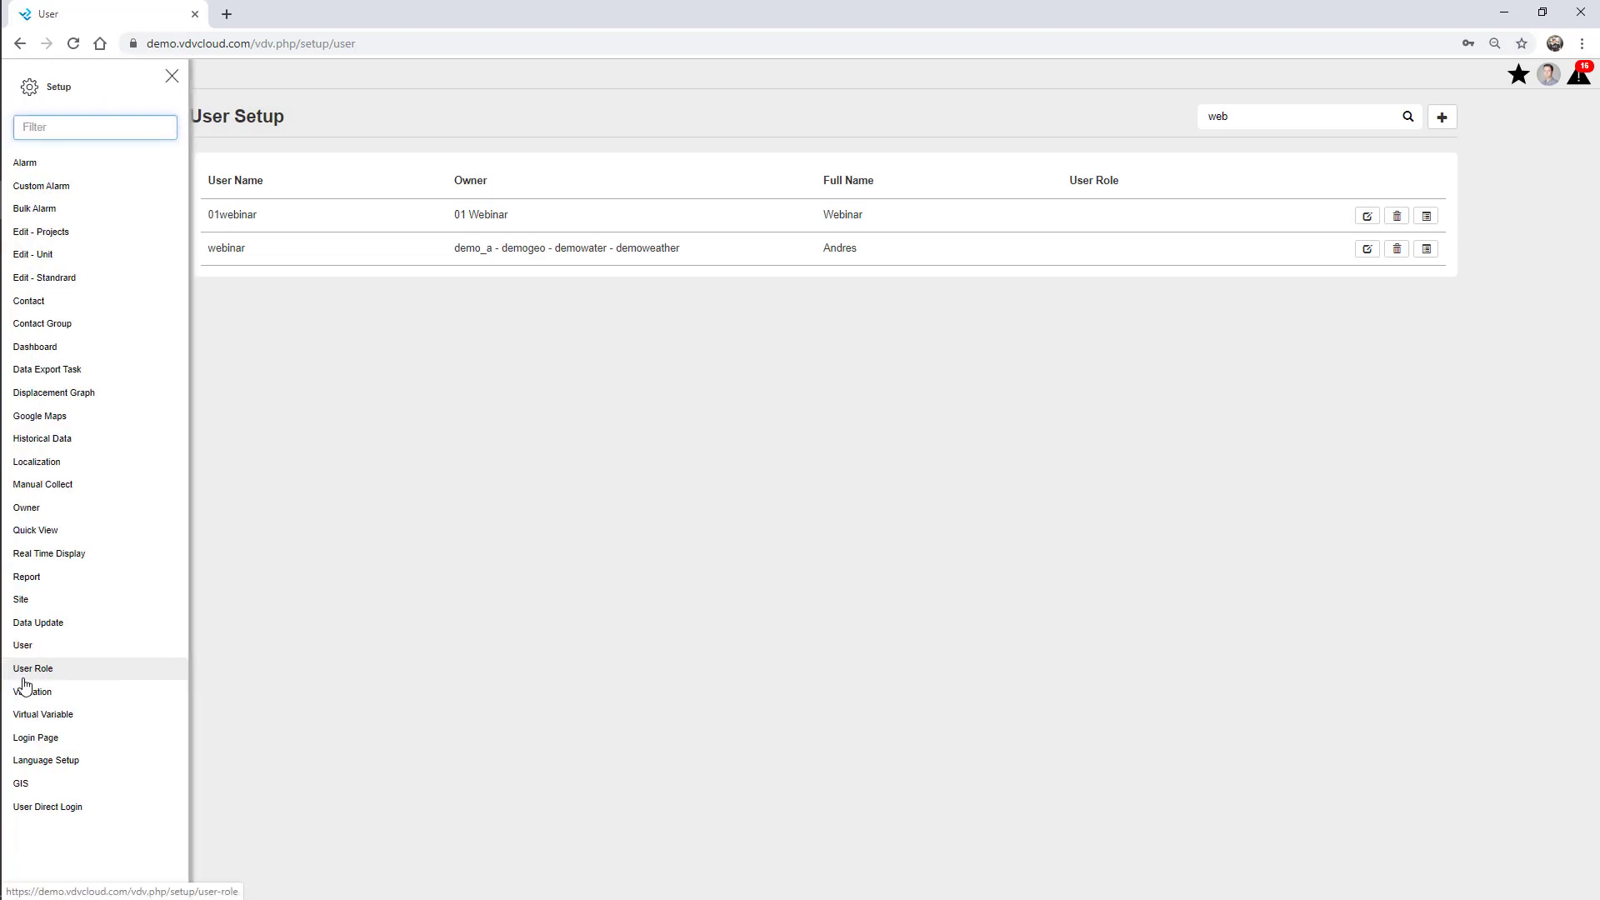
click(30, 669)
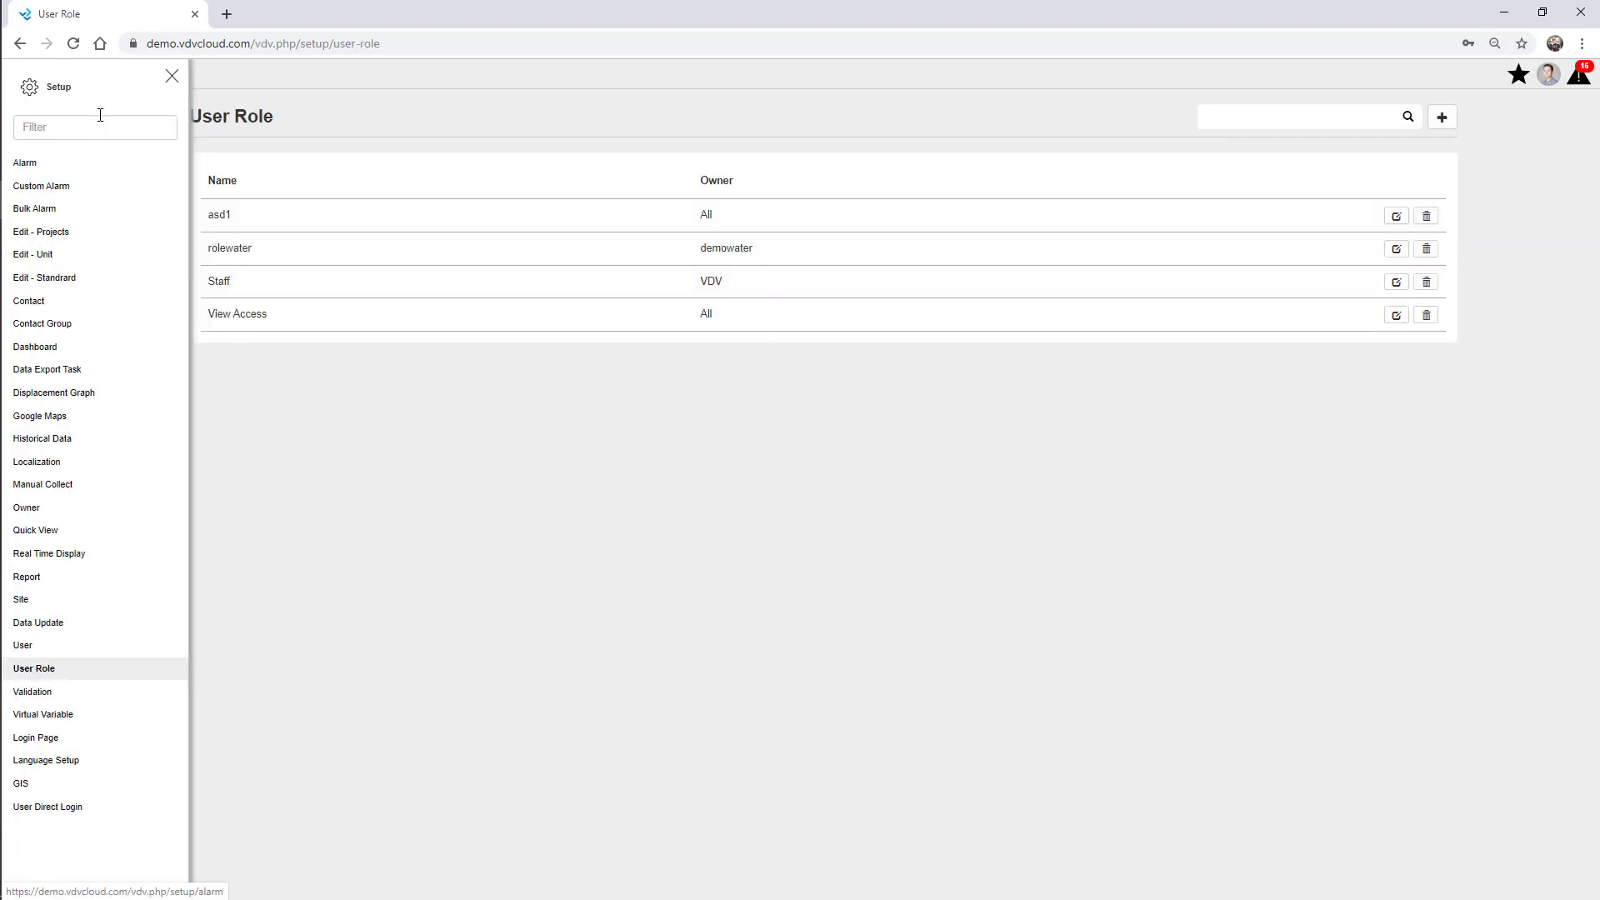
click(172, 77)
click(1442, 117)
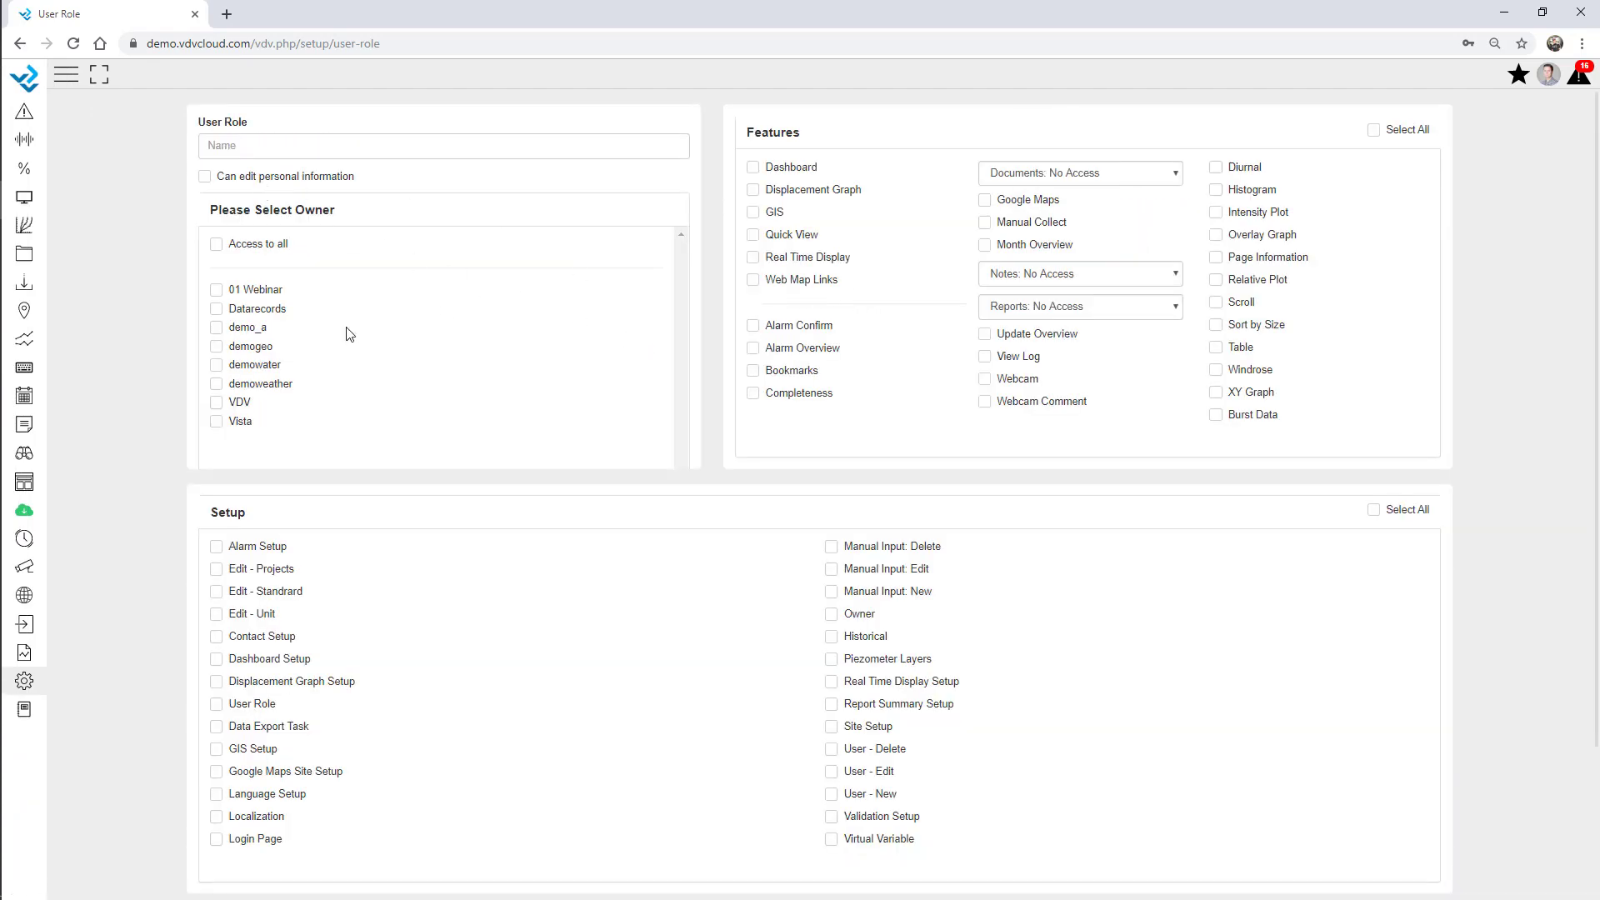
click(216, 244)
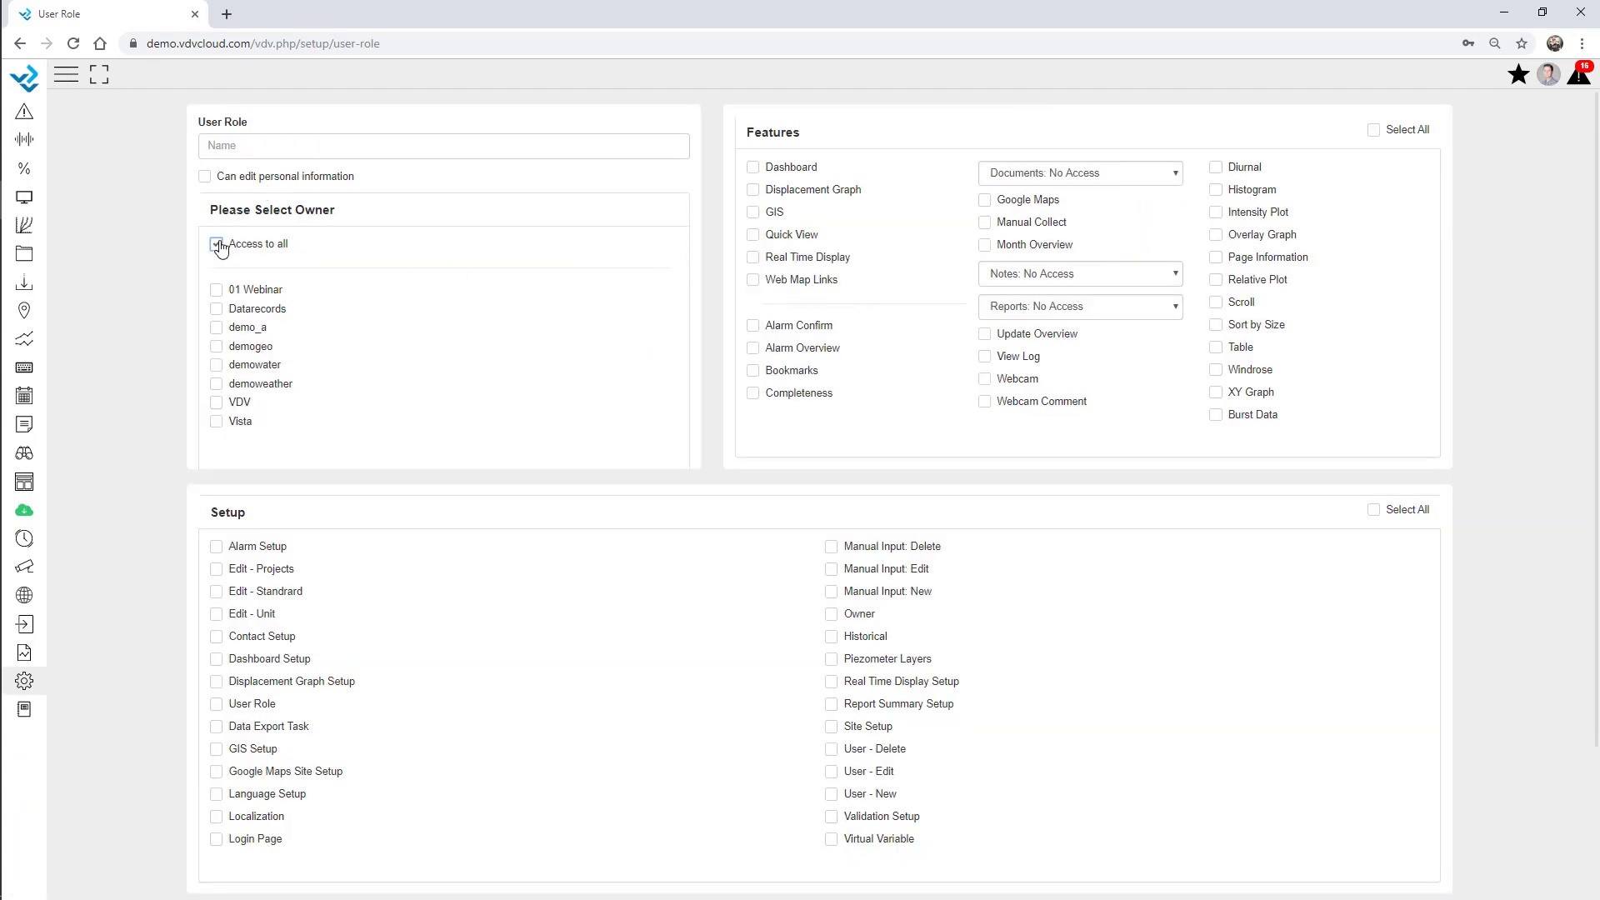
click(248, 147)
Allow Dashboard, Bookmarks, Alarm Overview and Real Time Display, set Documents and Notes to View, and save.
click(790, 167)
click(792, 371)
click(790, 354)
click(799, 258)
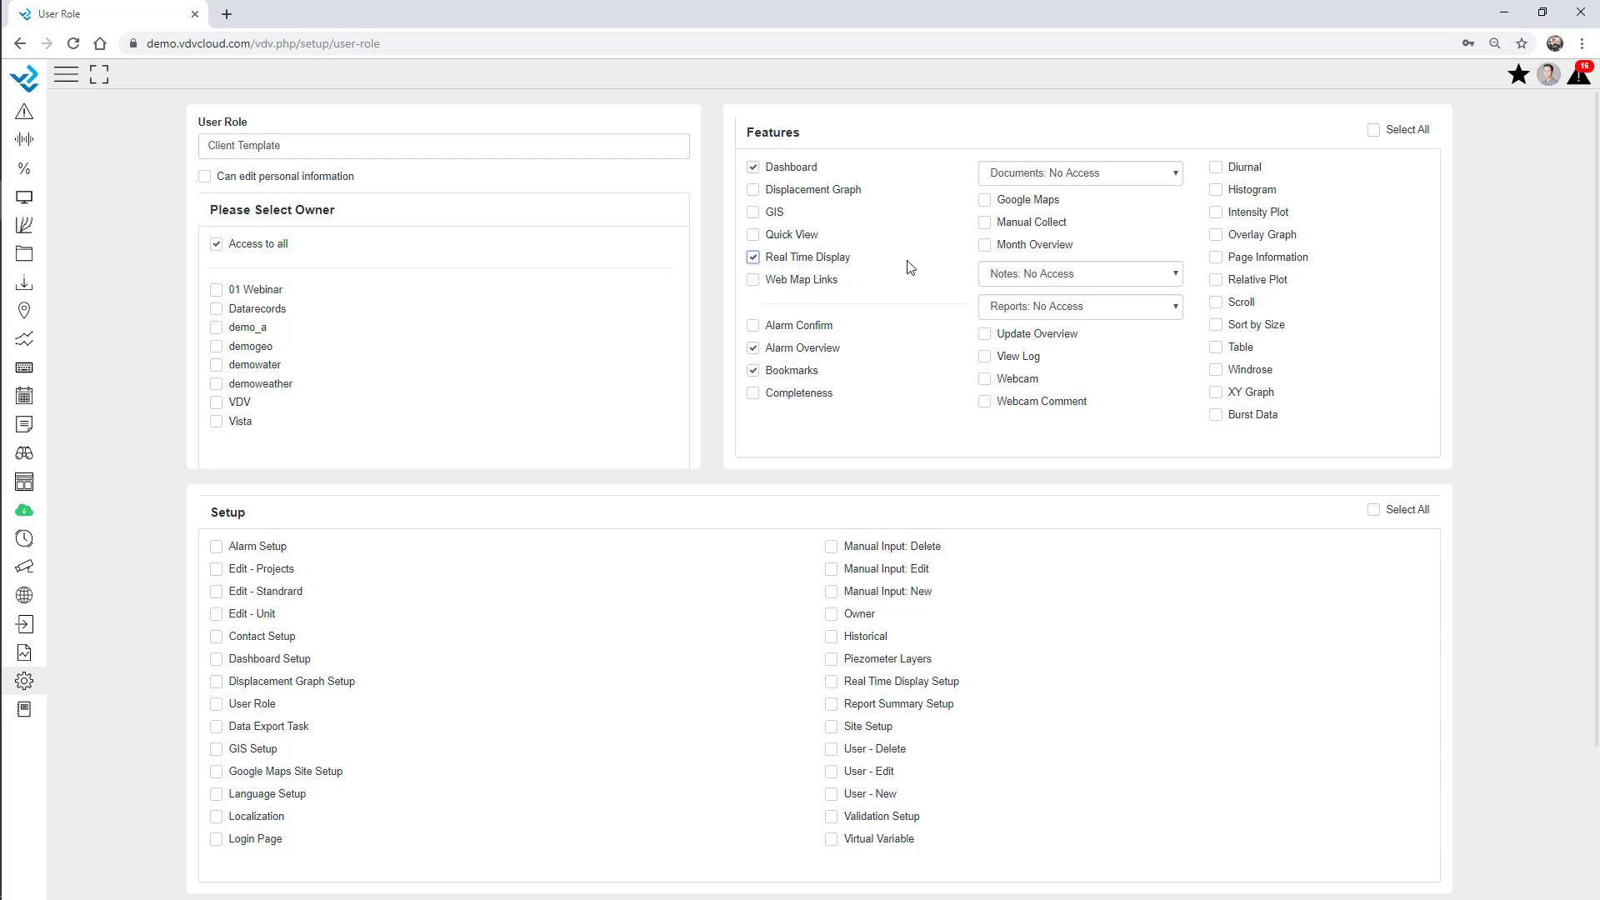
click(1038, 177)
click(1048, 227)
click(1050, 281)
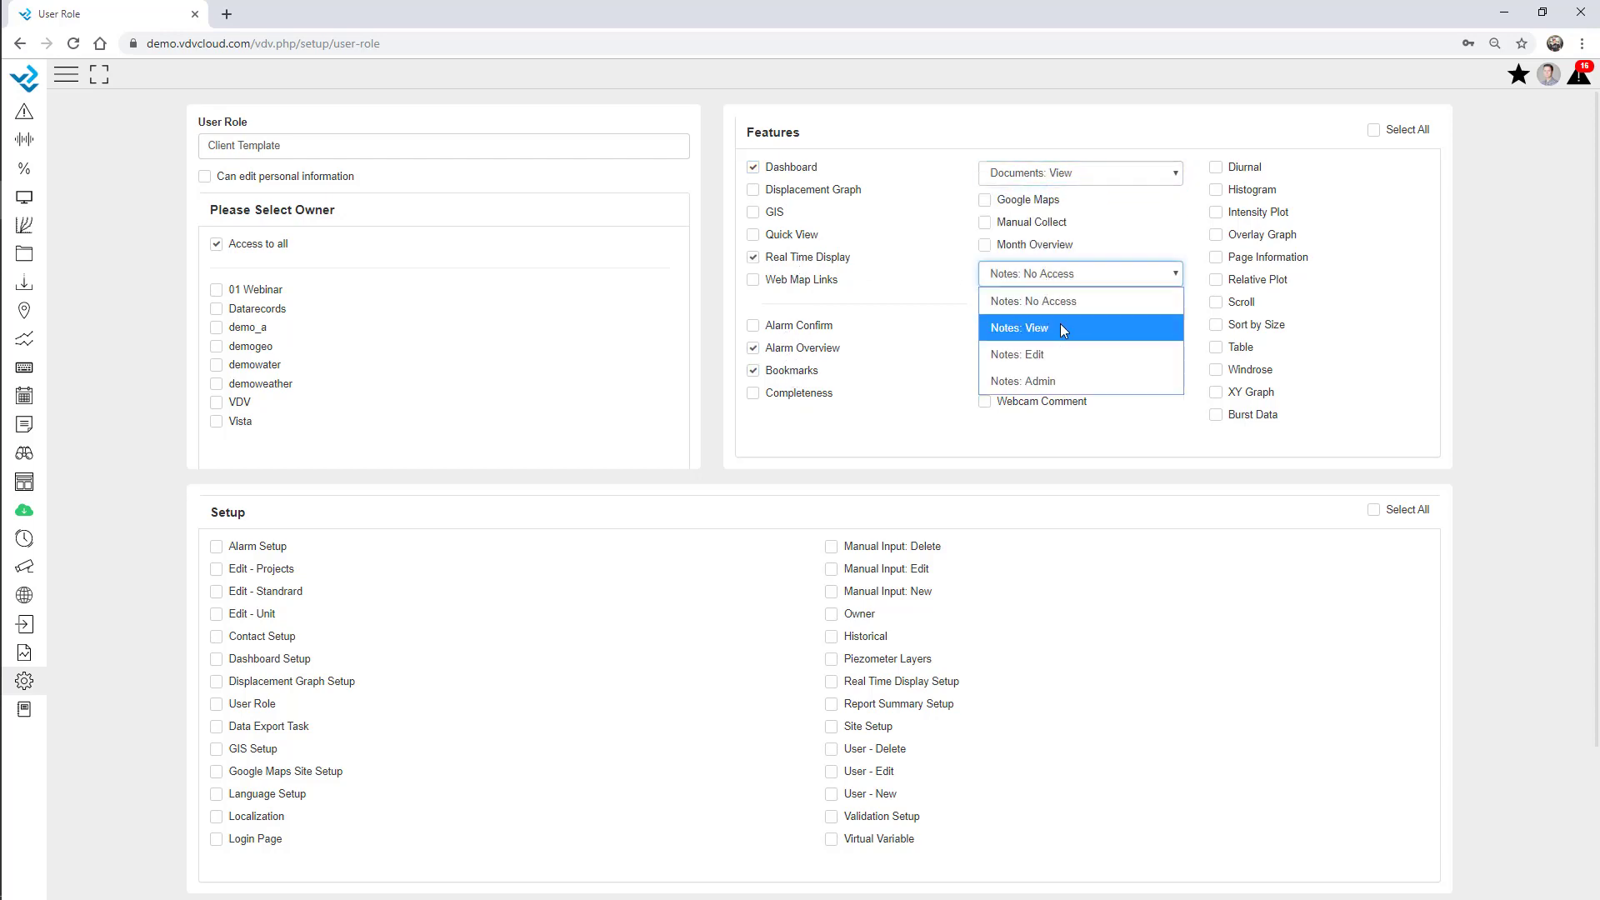
click(1060, 325)
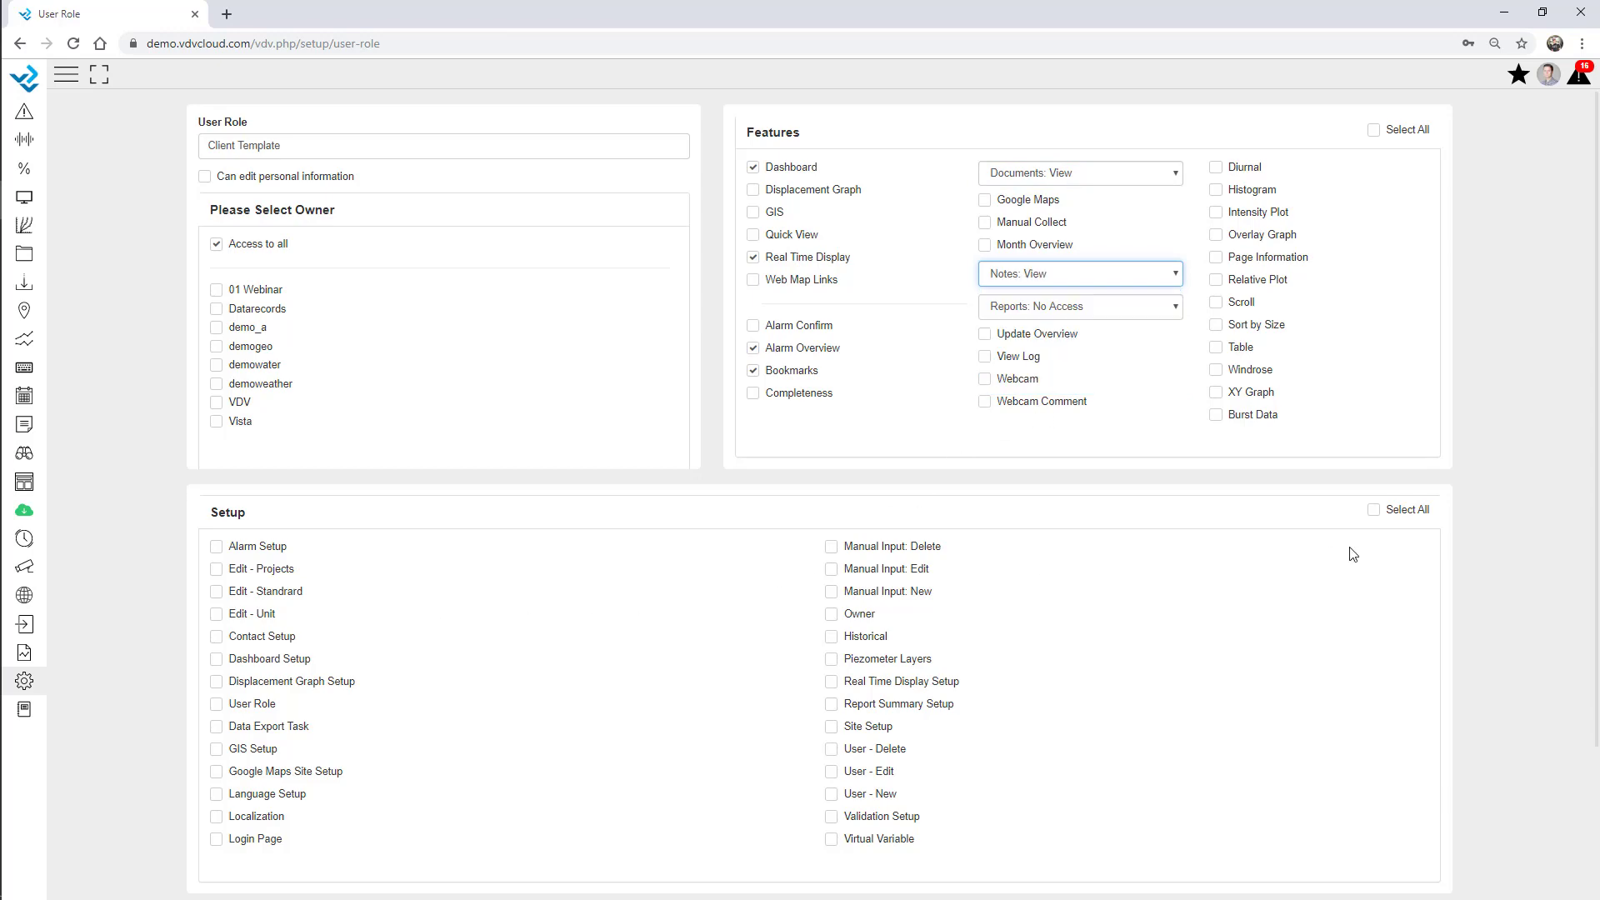
scroll(784, 633, down, 2)
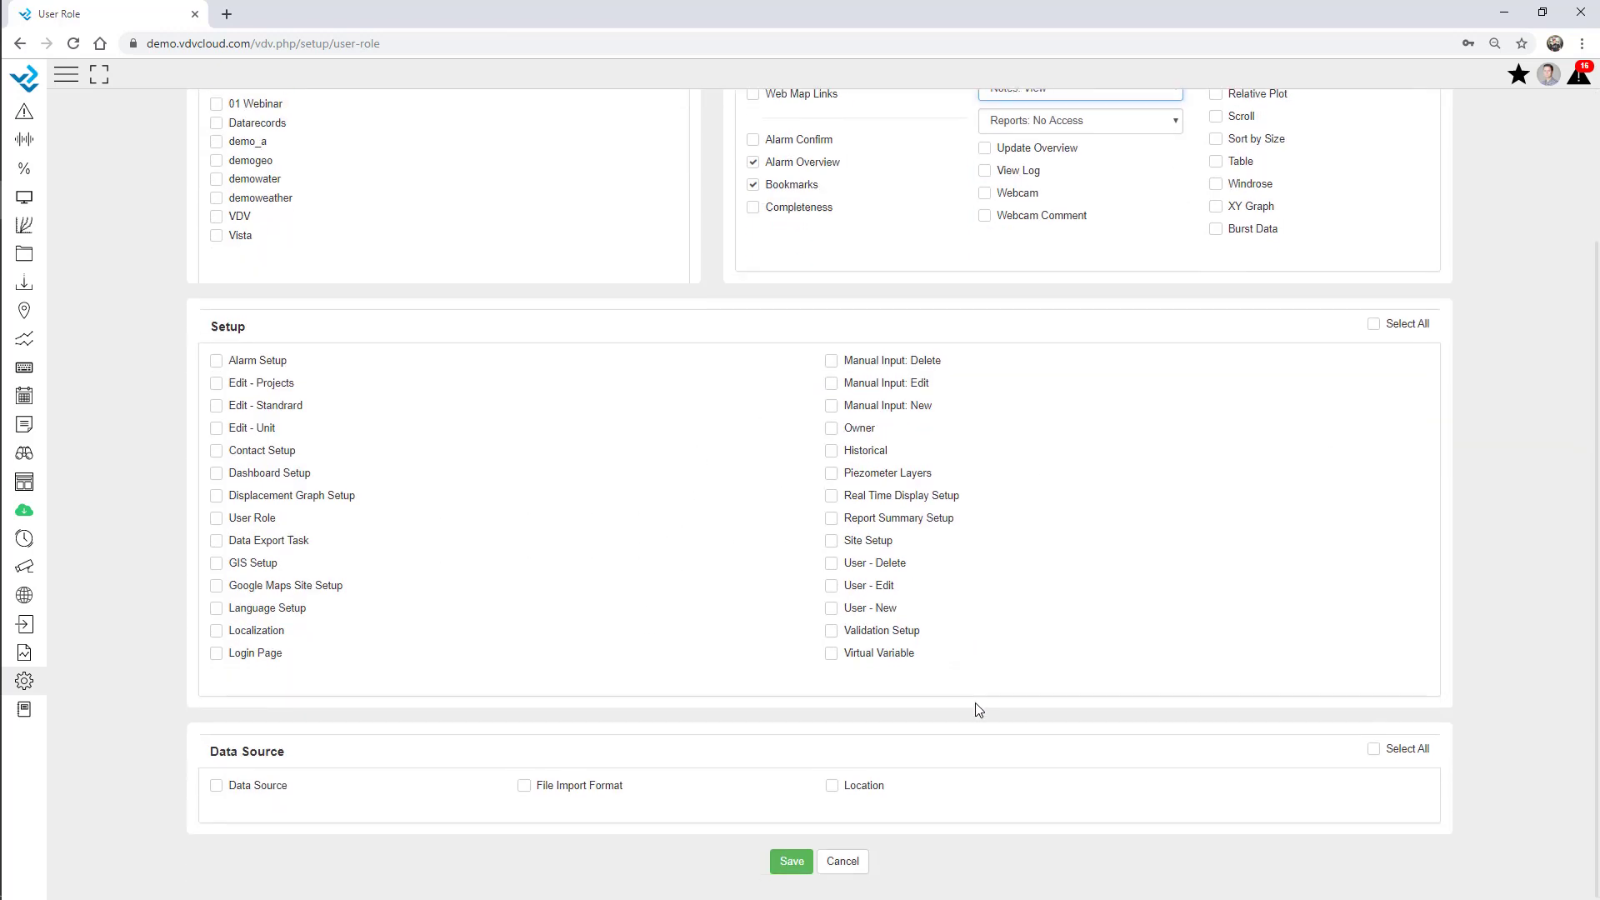
click(792, 861)
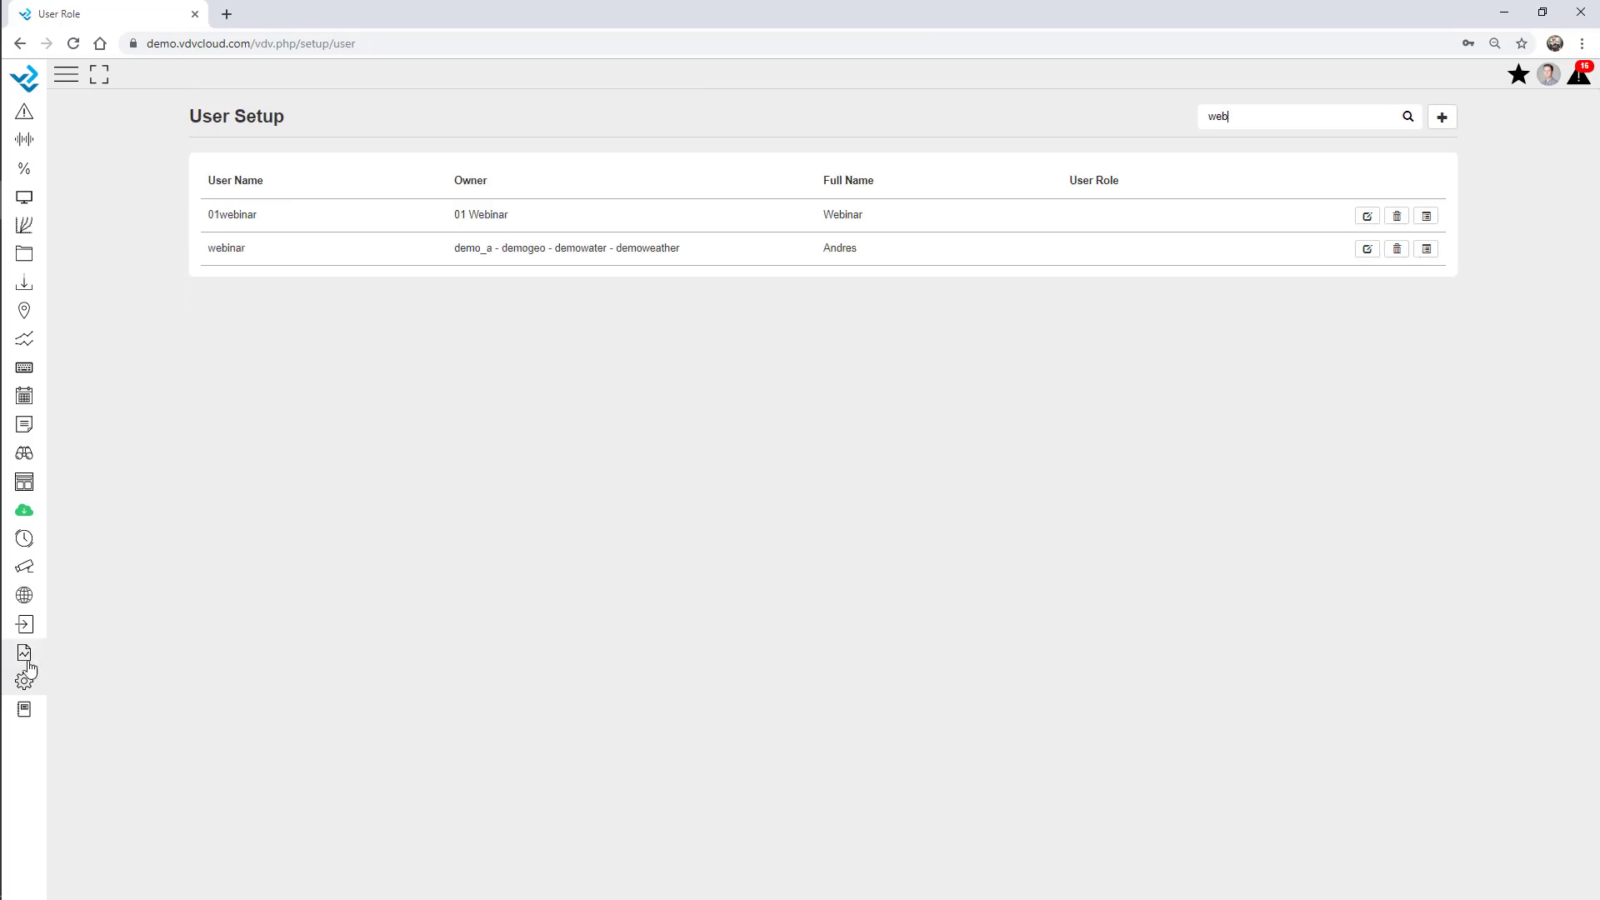
Add a new user with owner 01 Webinar and the Client Template role.
click(25, 679)
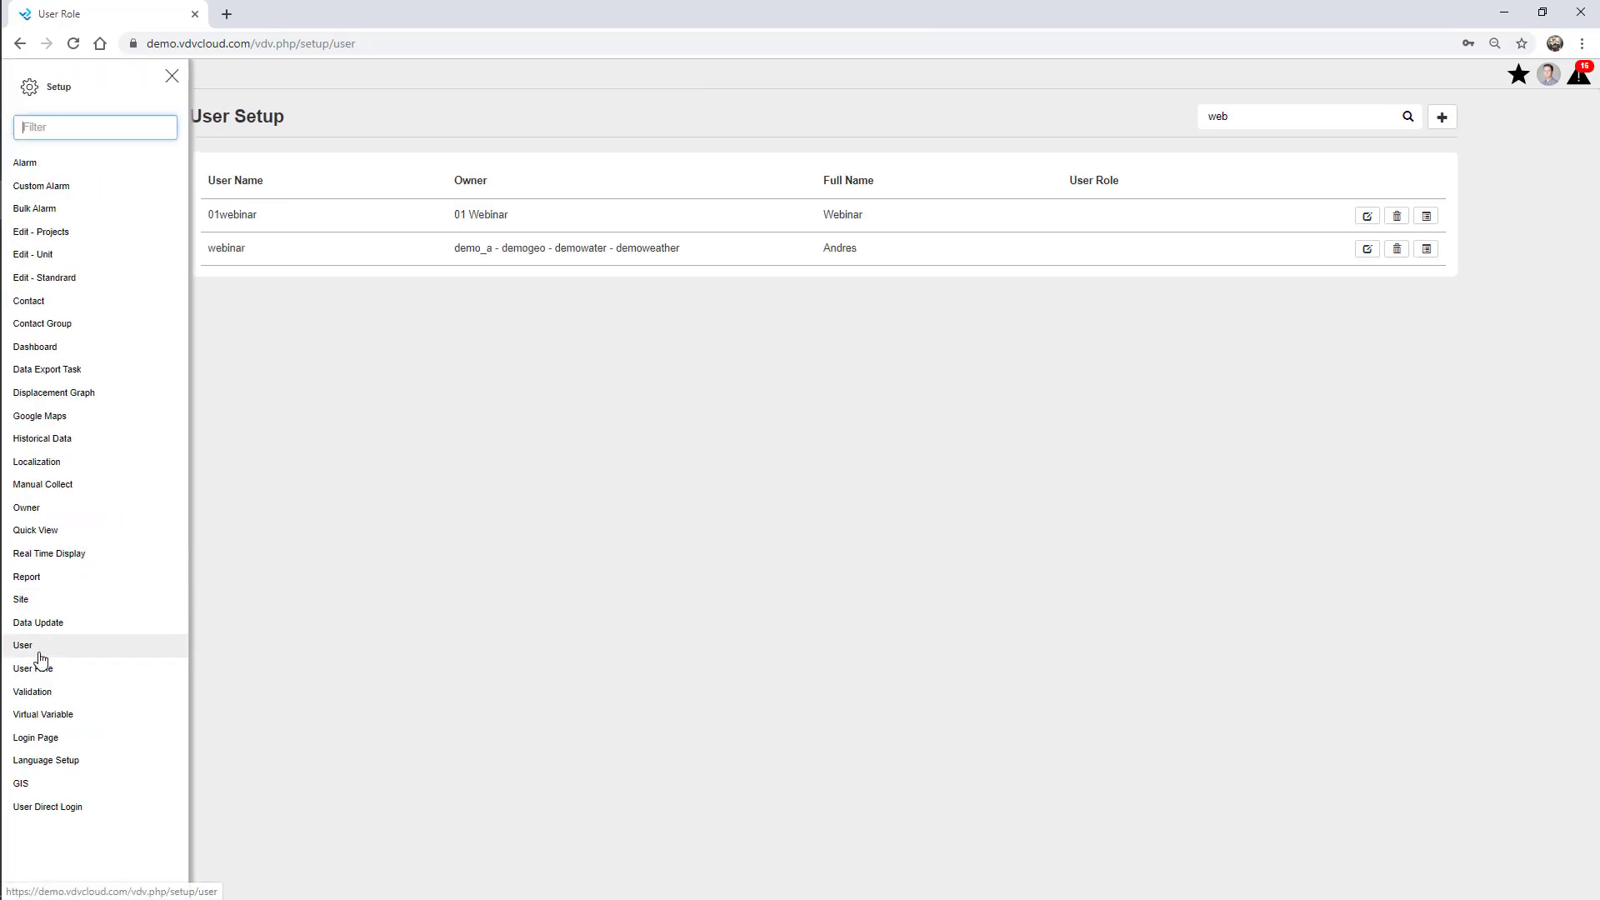
click(172, 76)
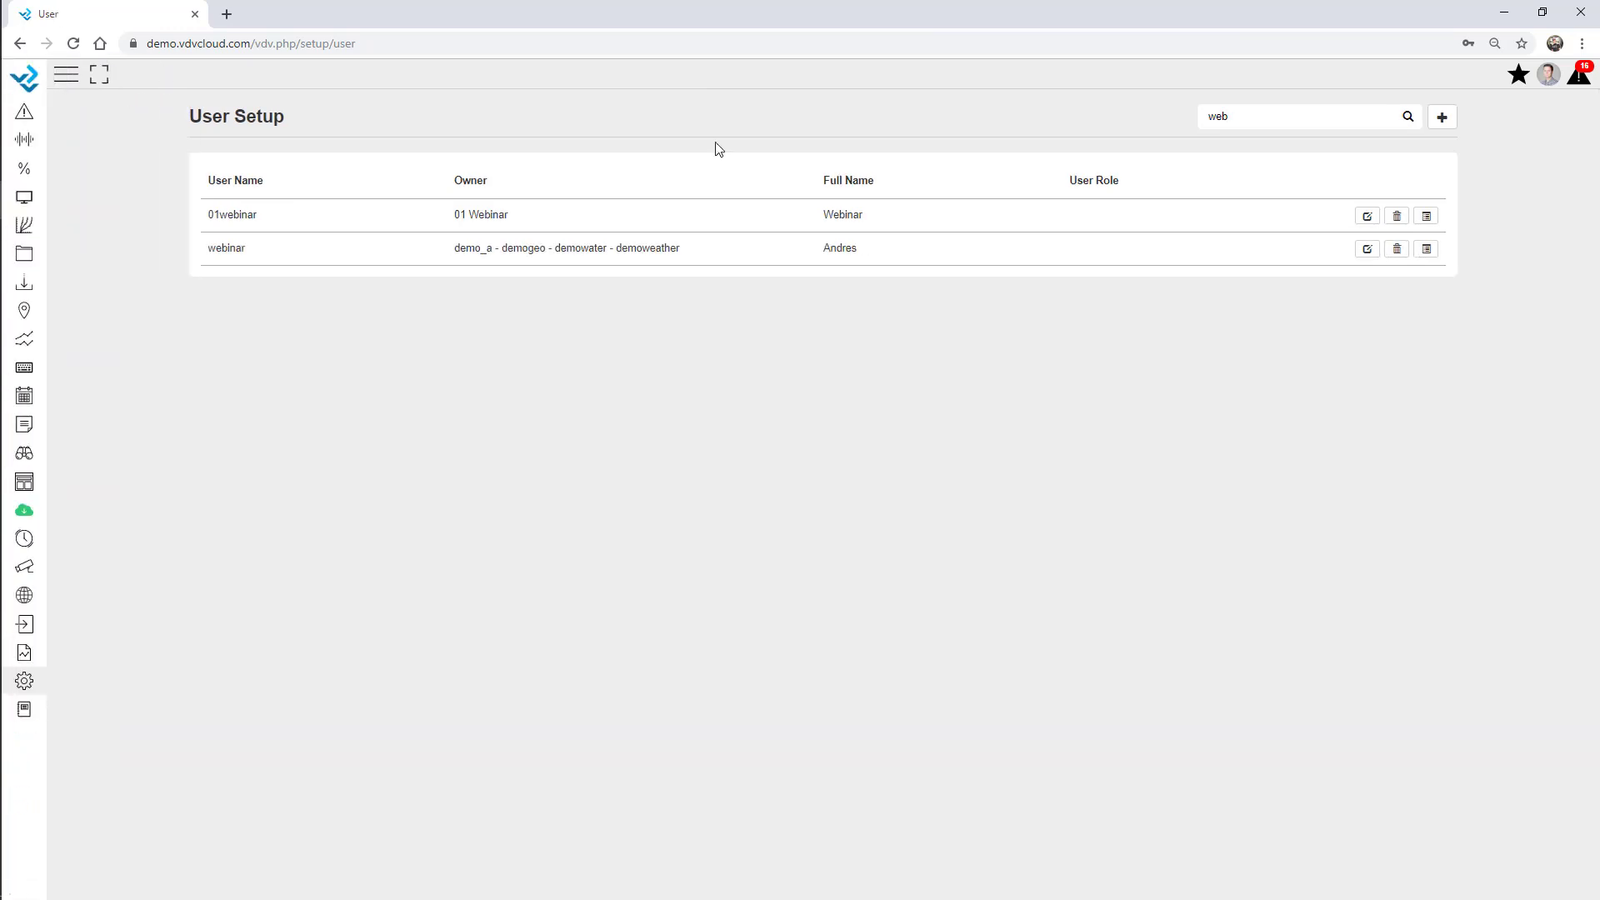
click(1442, 116)
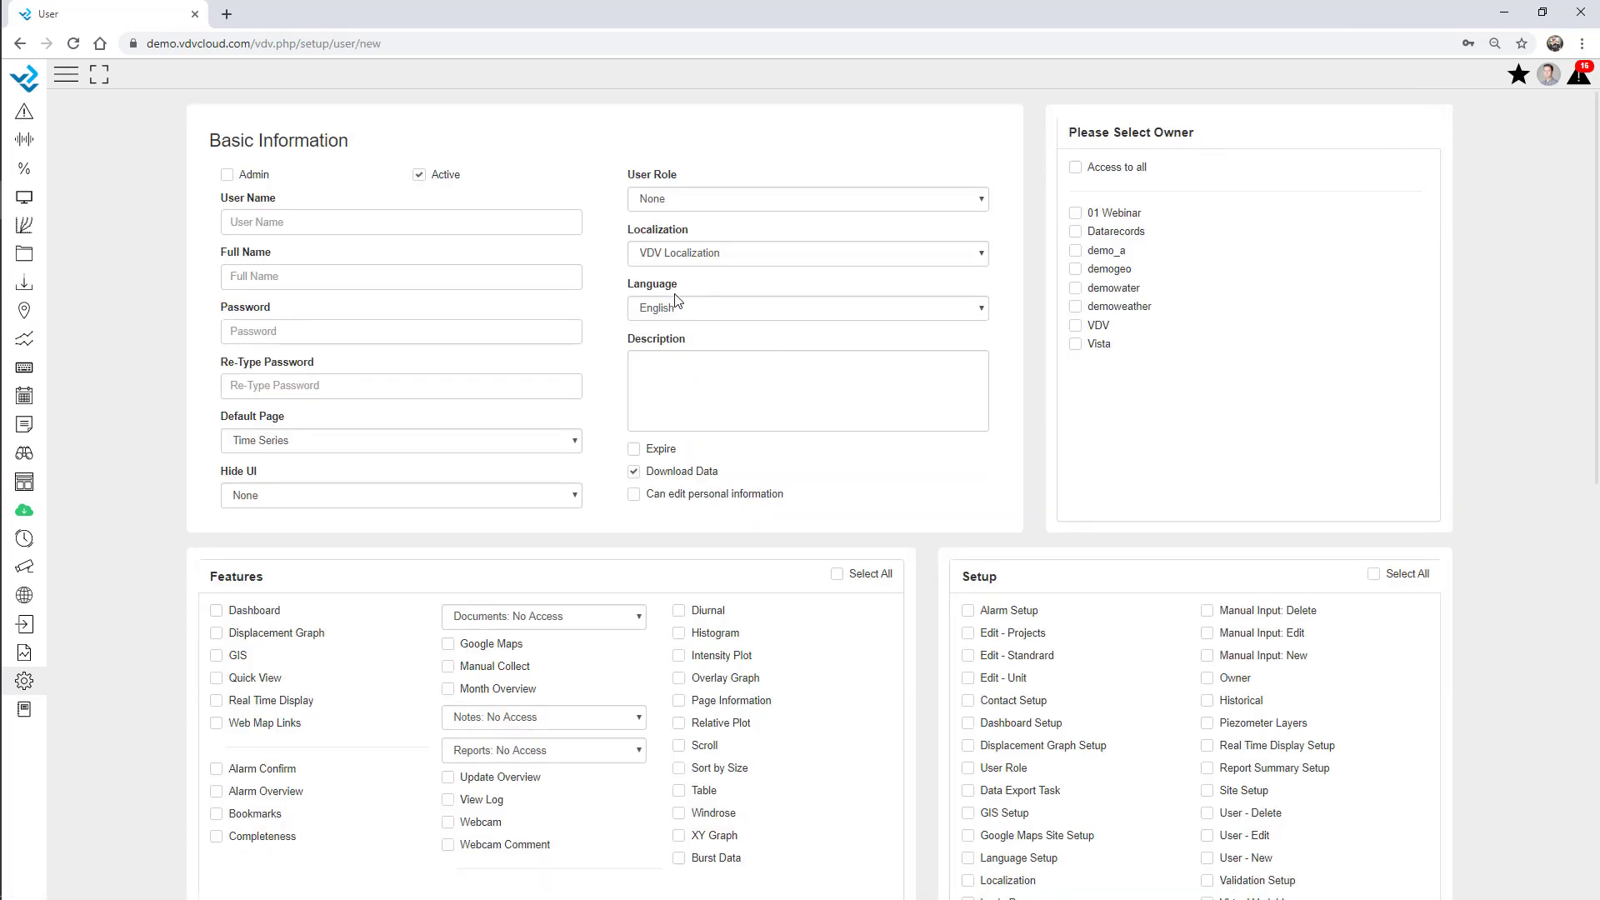
click(680, 199)
click(684, 228)
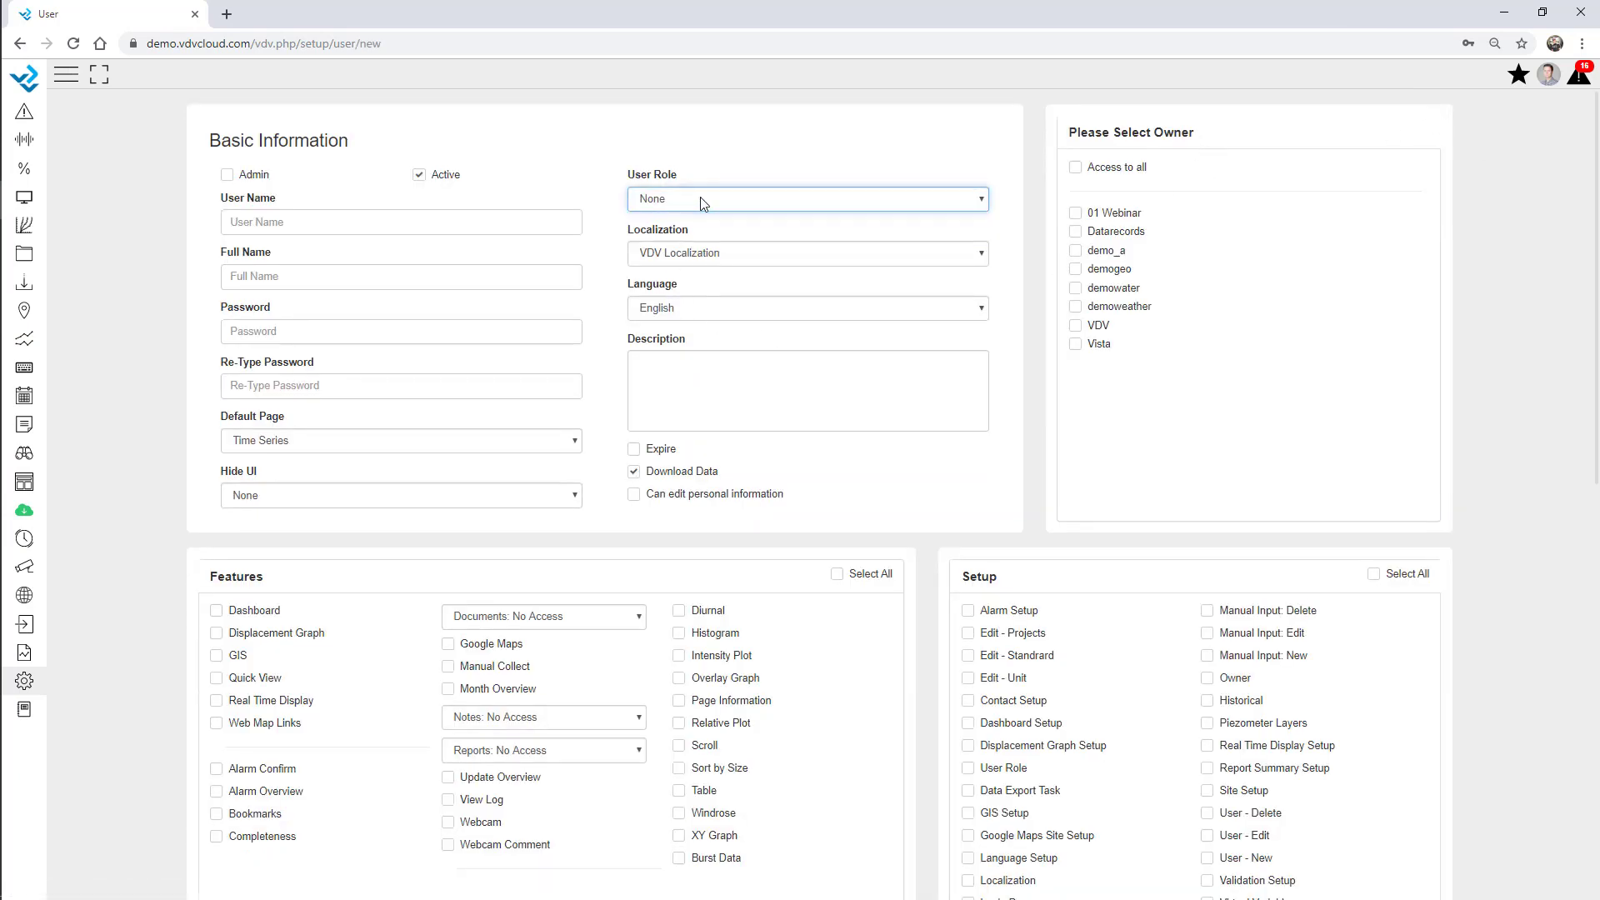
click(1075, 213)
click(750, 205)
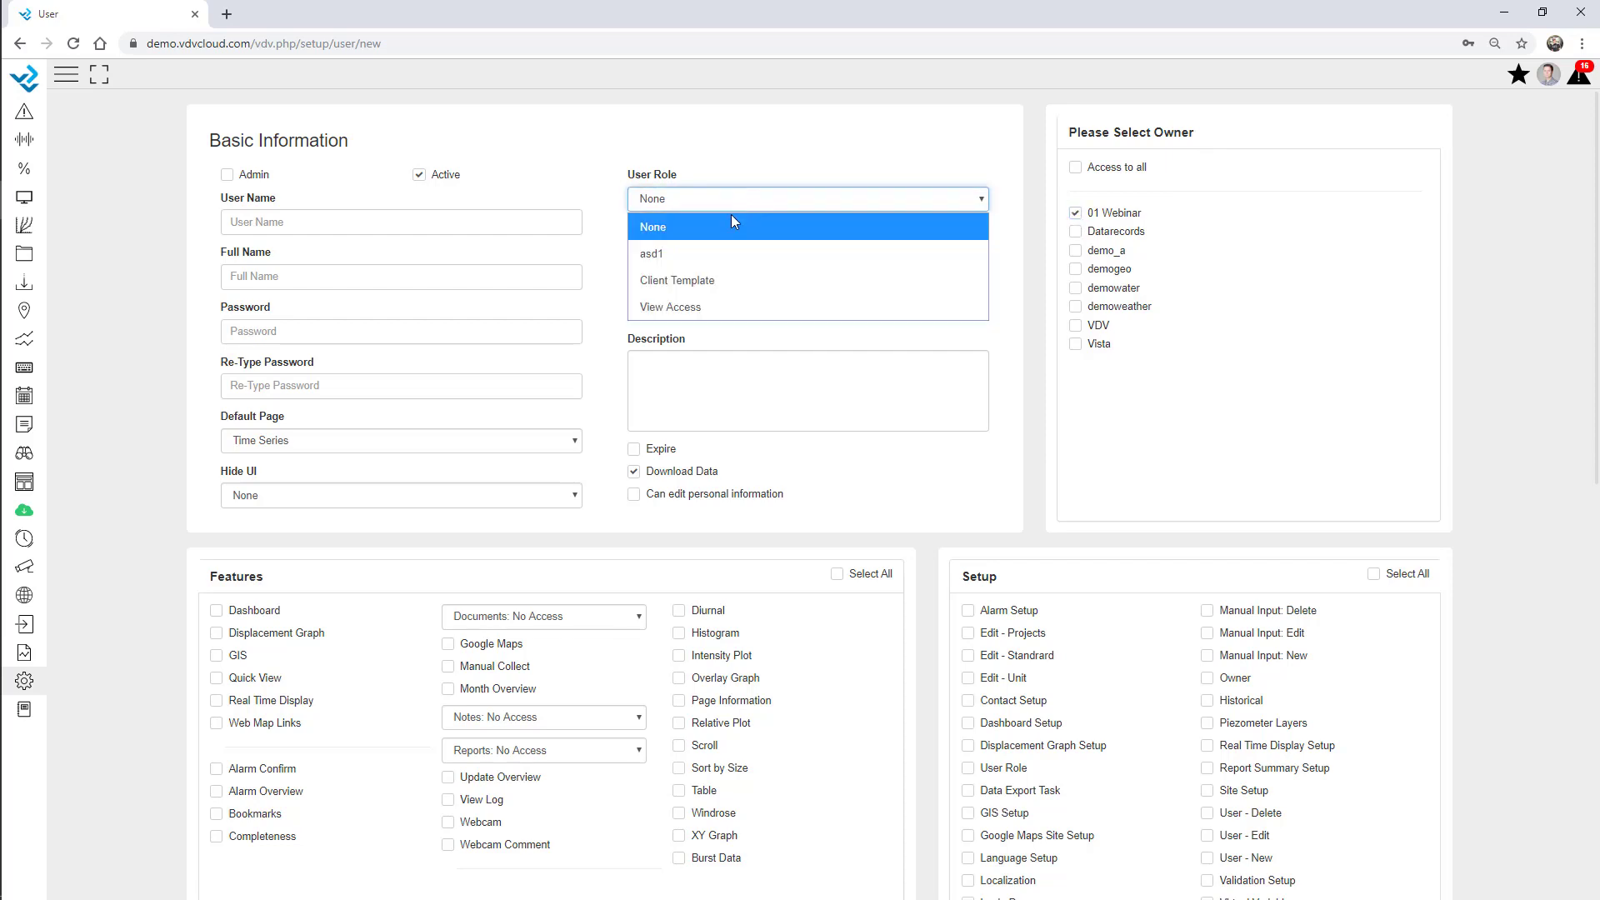
click(697, 278)
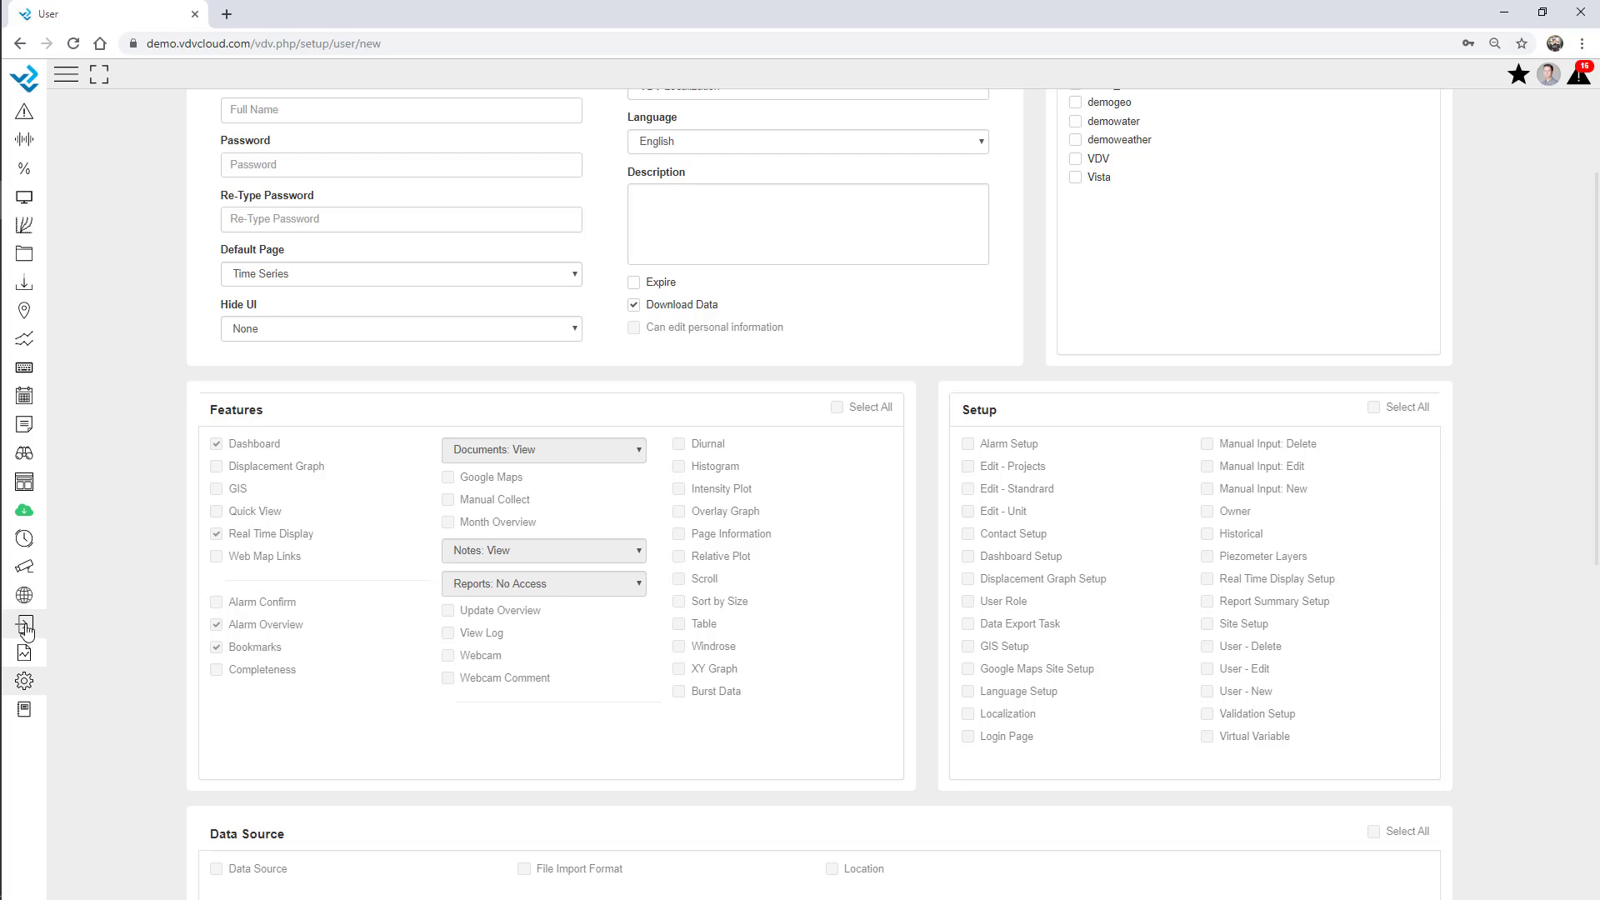
Open the New report for editing and scroll its Monthly Report preview down to Battery Voltage.
click(24, 654)
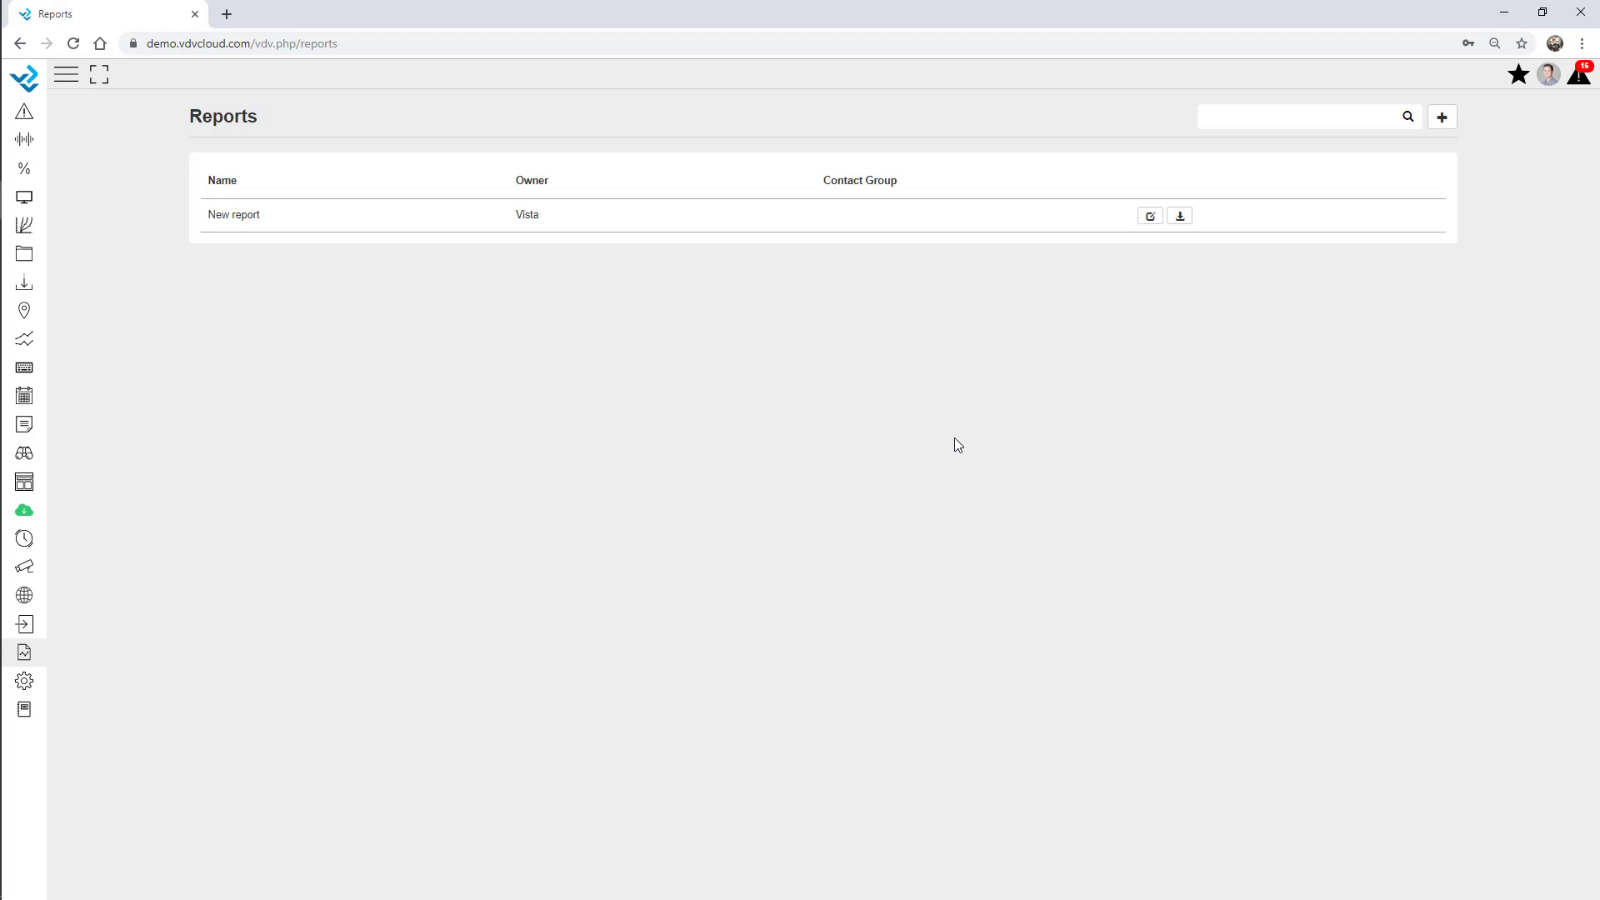
click(1151, 222)
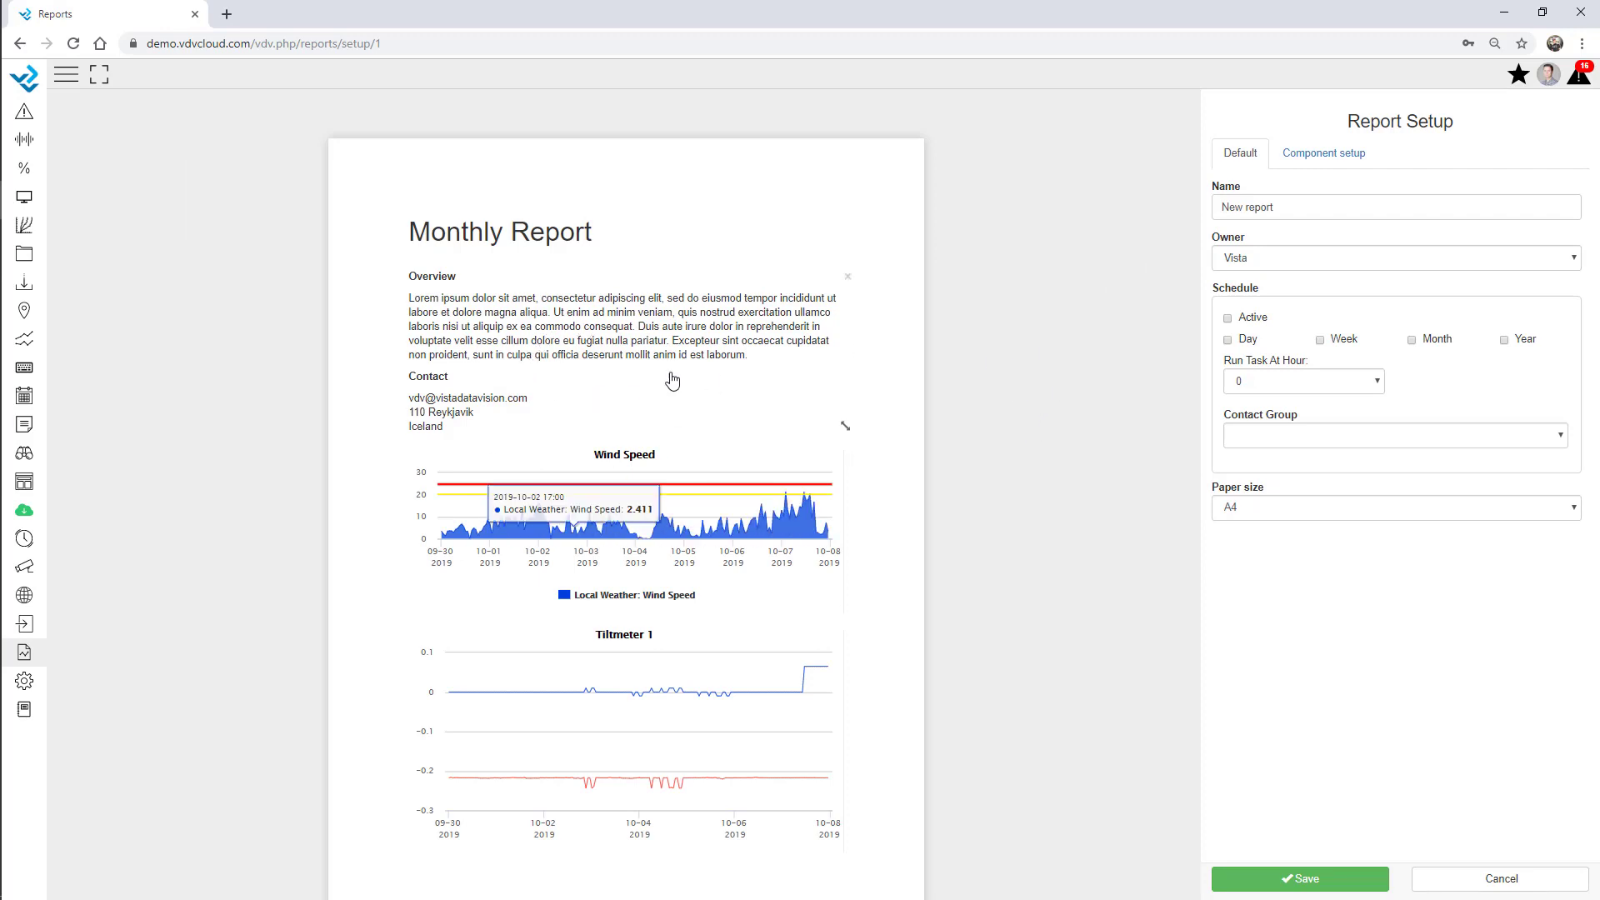
scroll(913, 509, down, 1)
scroll(917, 517, down, 1)
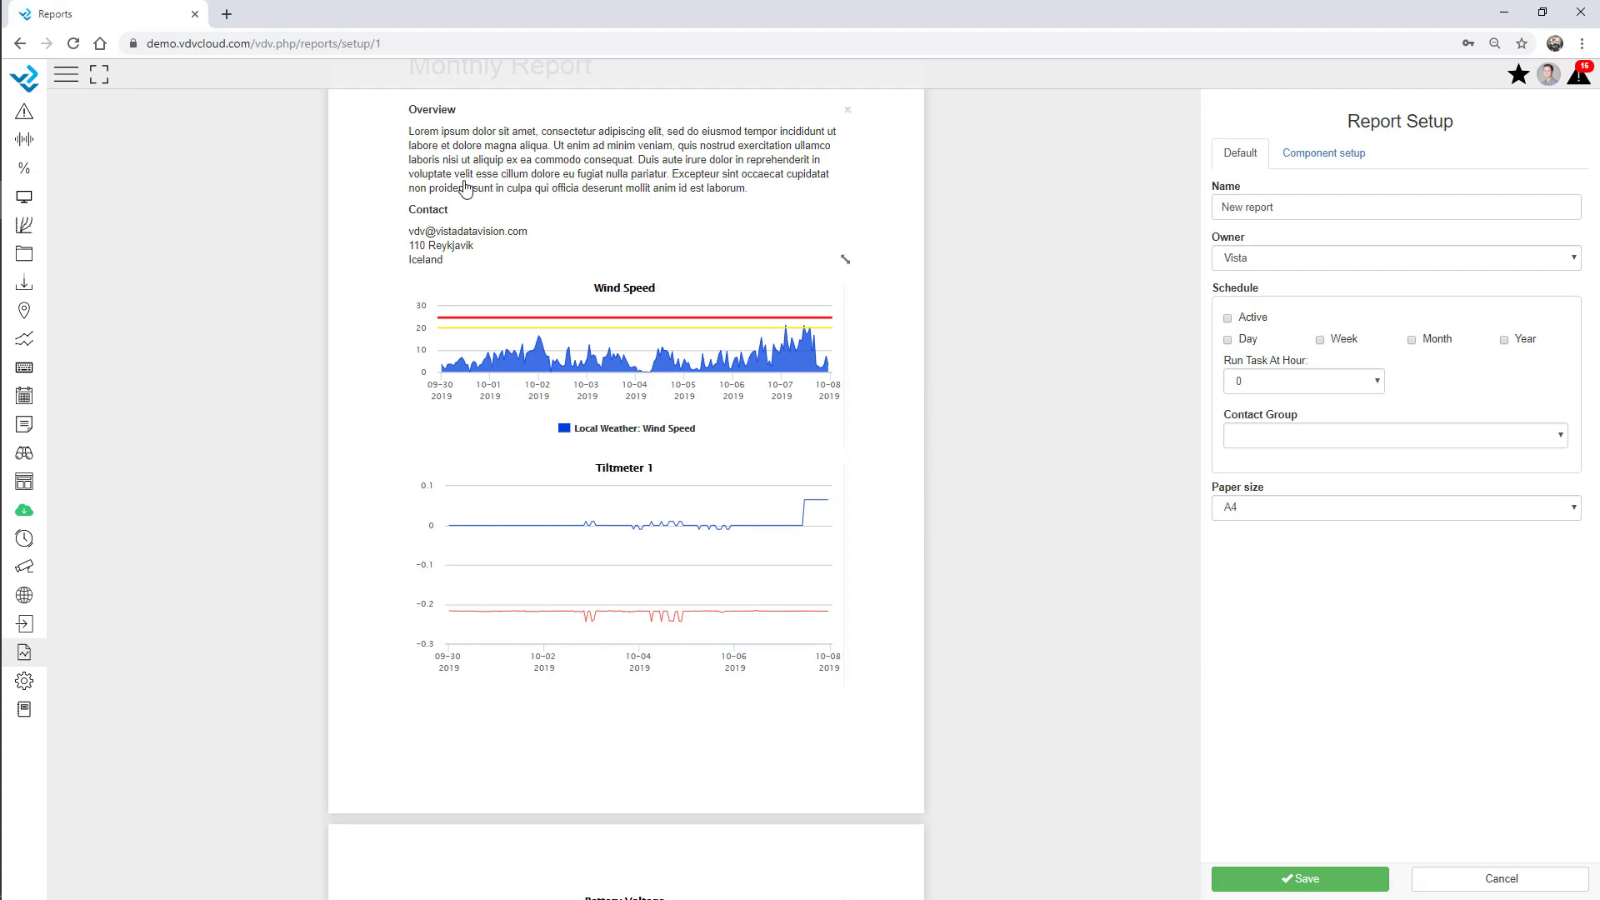
scroll(467, 184, up, 2)
scroll(500, 367, down, 9)
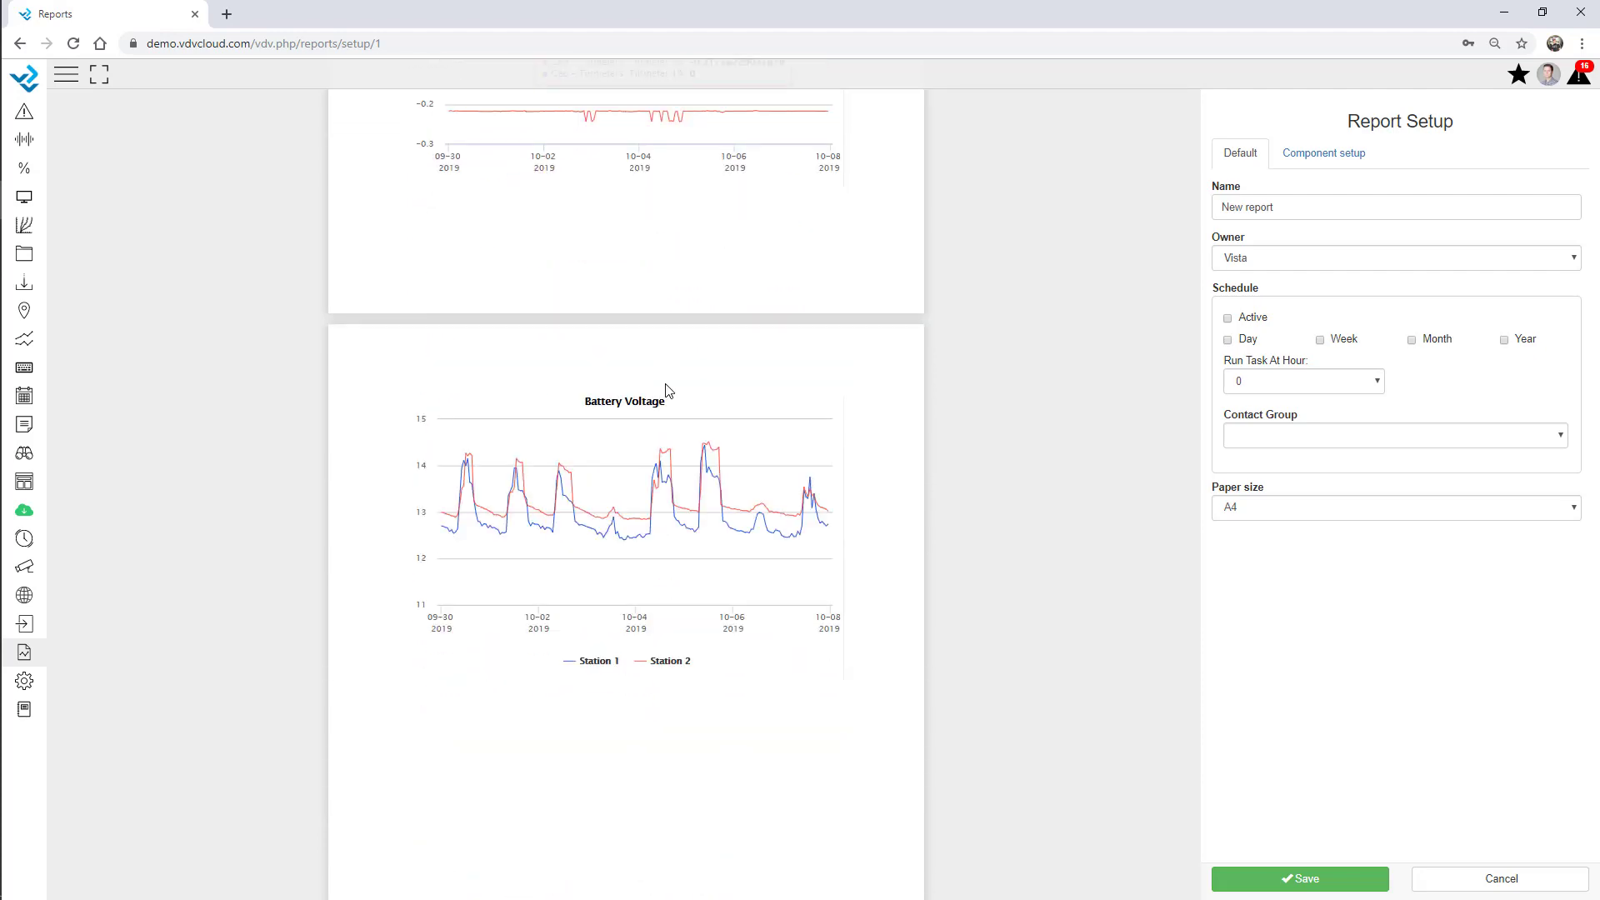
Place the Wind Speed graph below Battery Voltage on page two and drag it taller.
click(1319, 167)
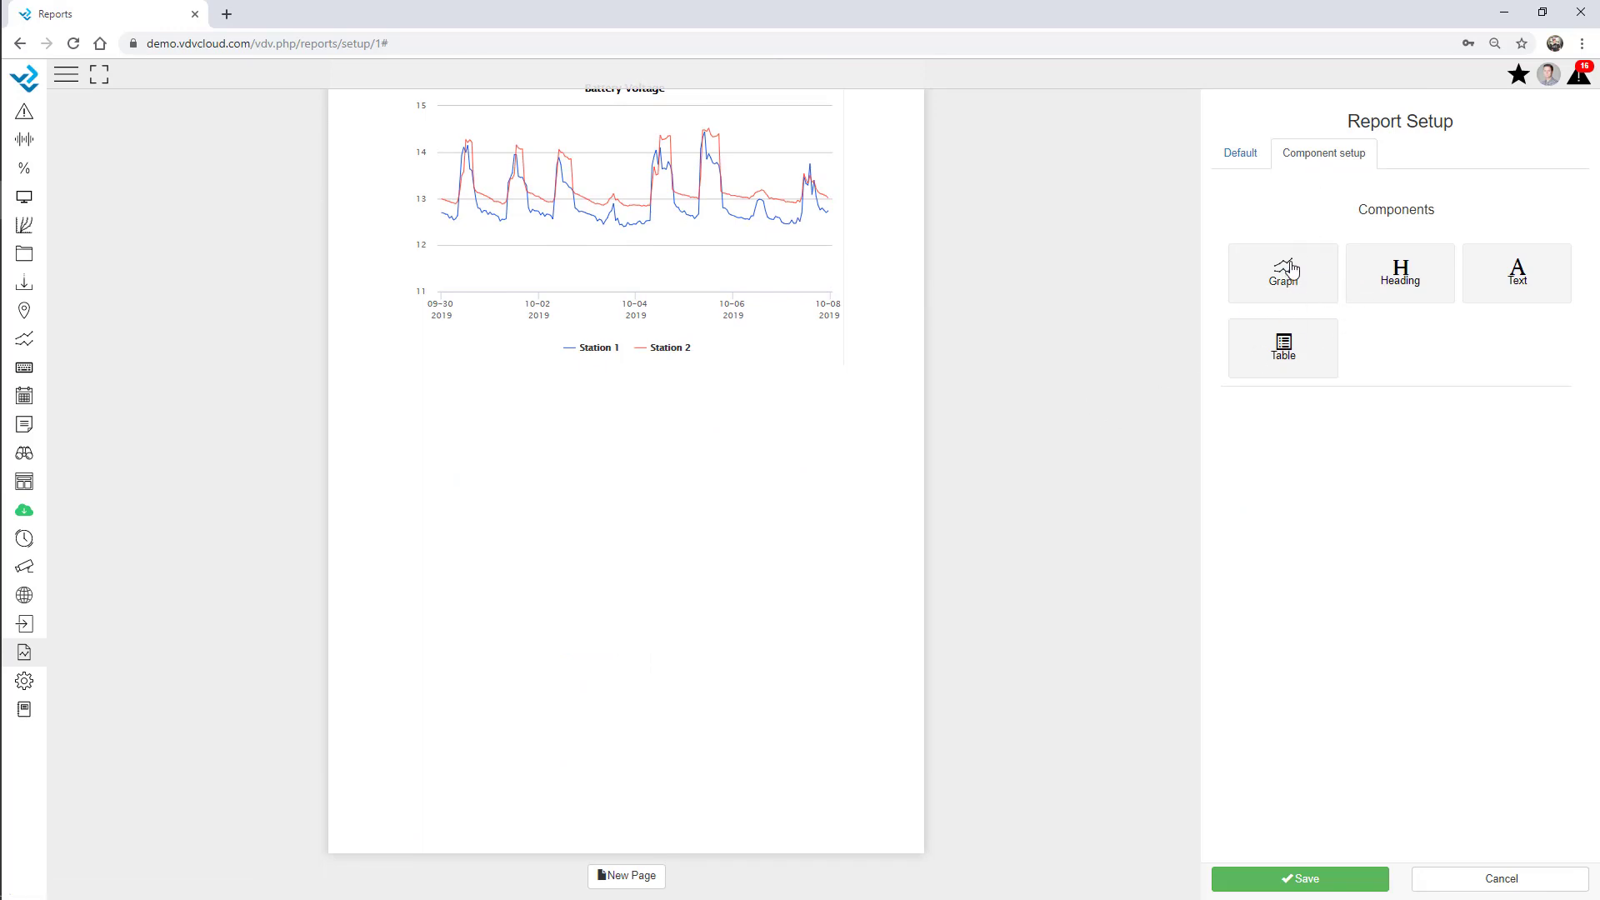
drag(1287, 275, 564, 496)
drag(1268, 285, 736, 511)
click(744, 147)
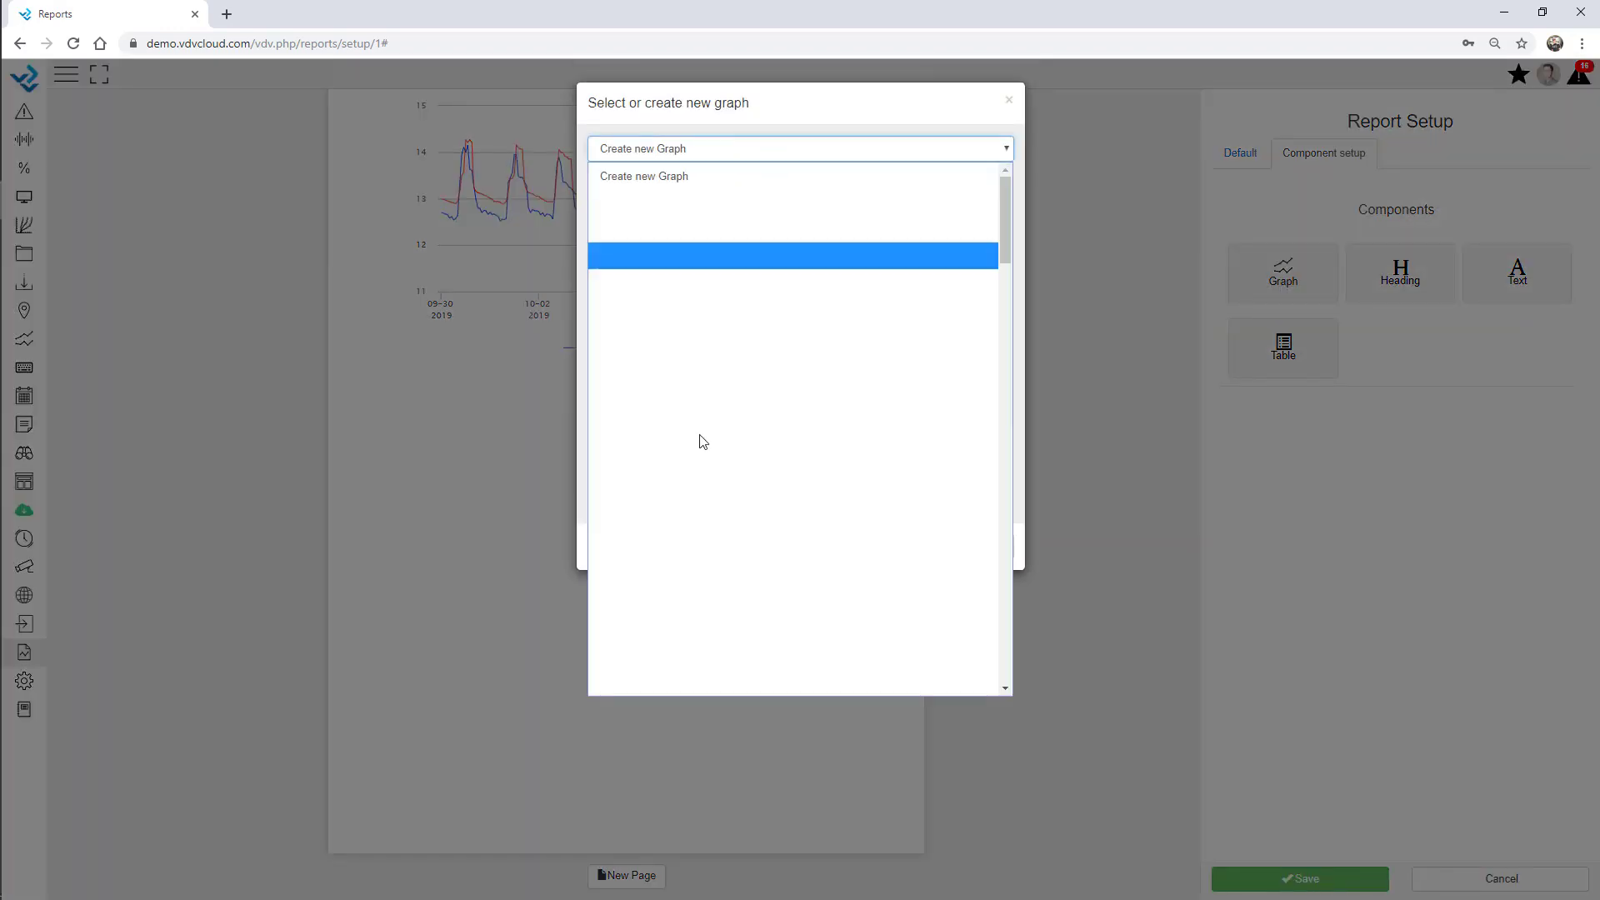
scroll(700, 467, down, 8)
scroll(699, 475, down, 15)
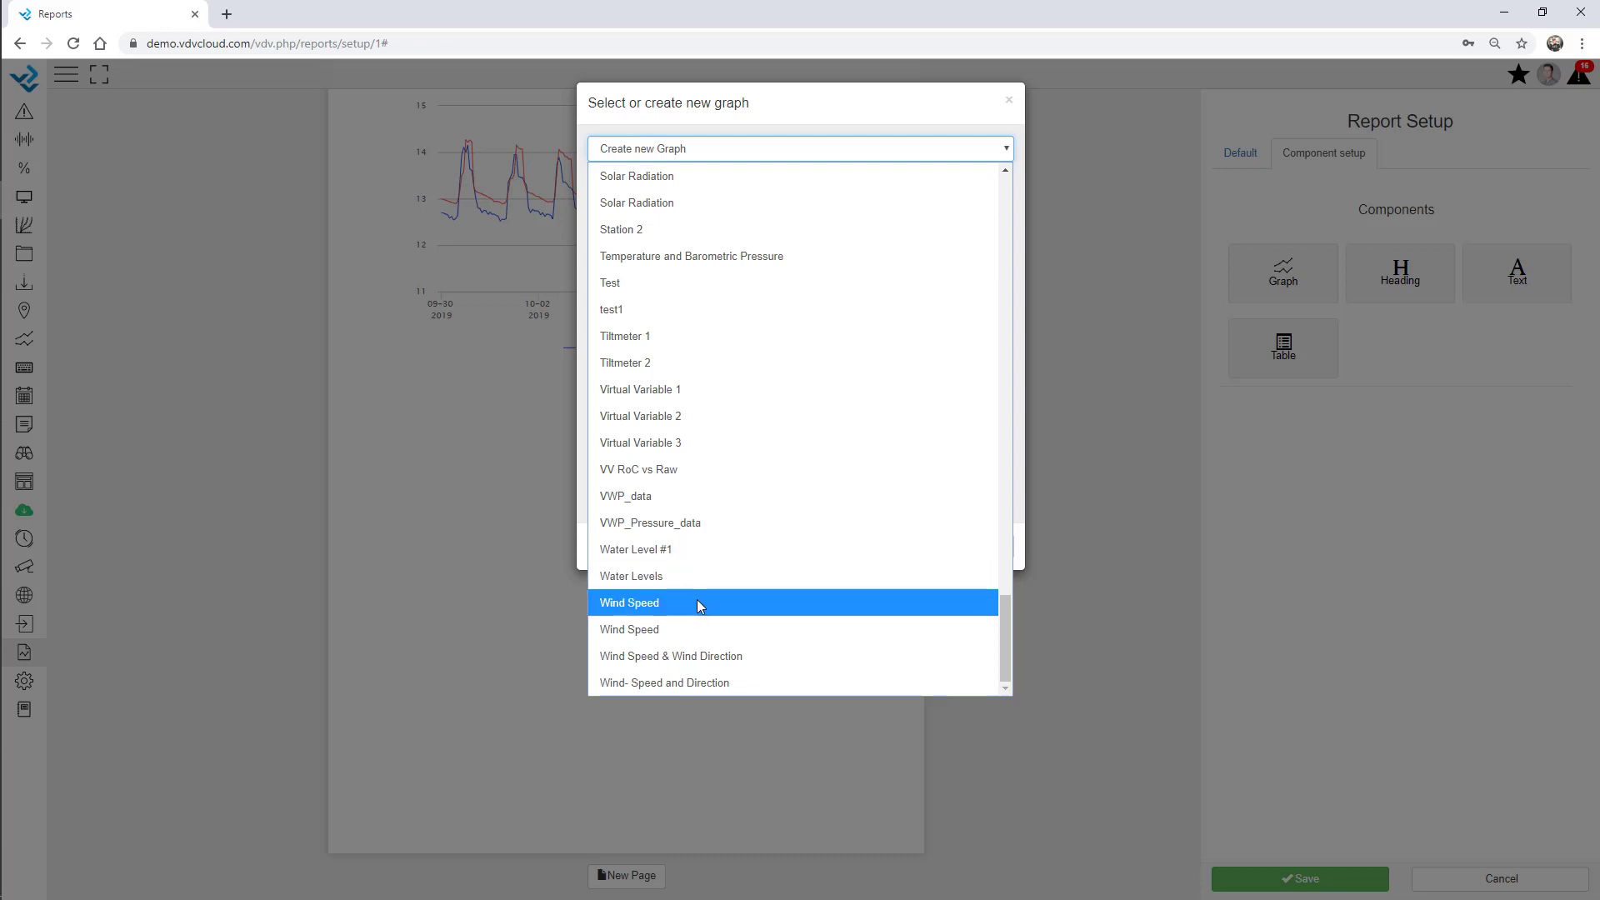
click(702, 634)
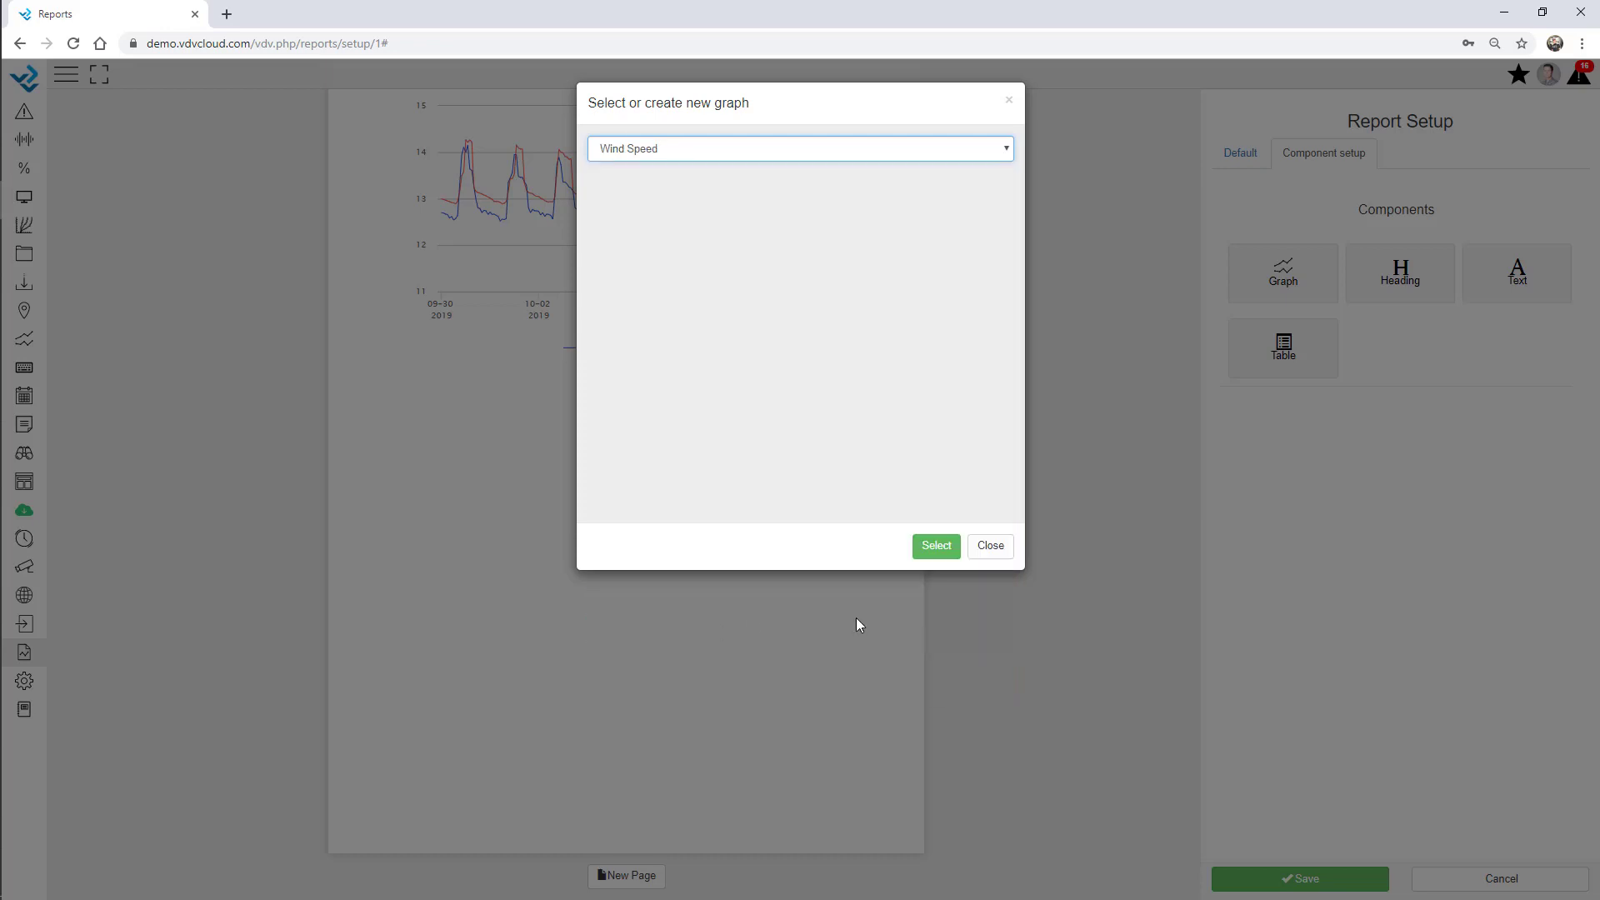
click(935, 546)
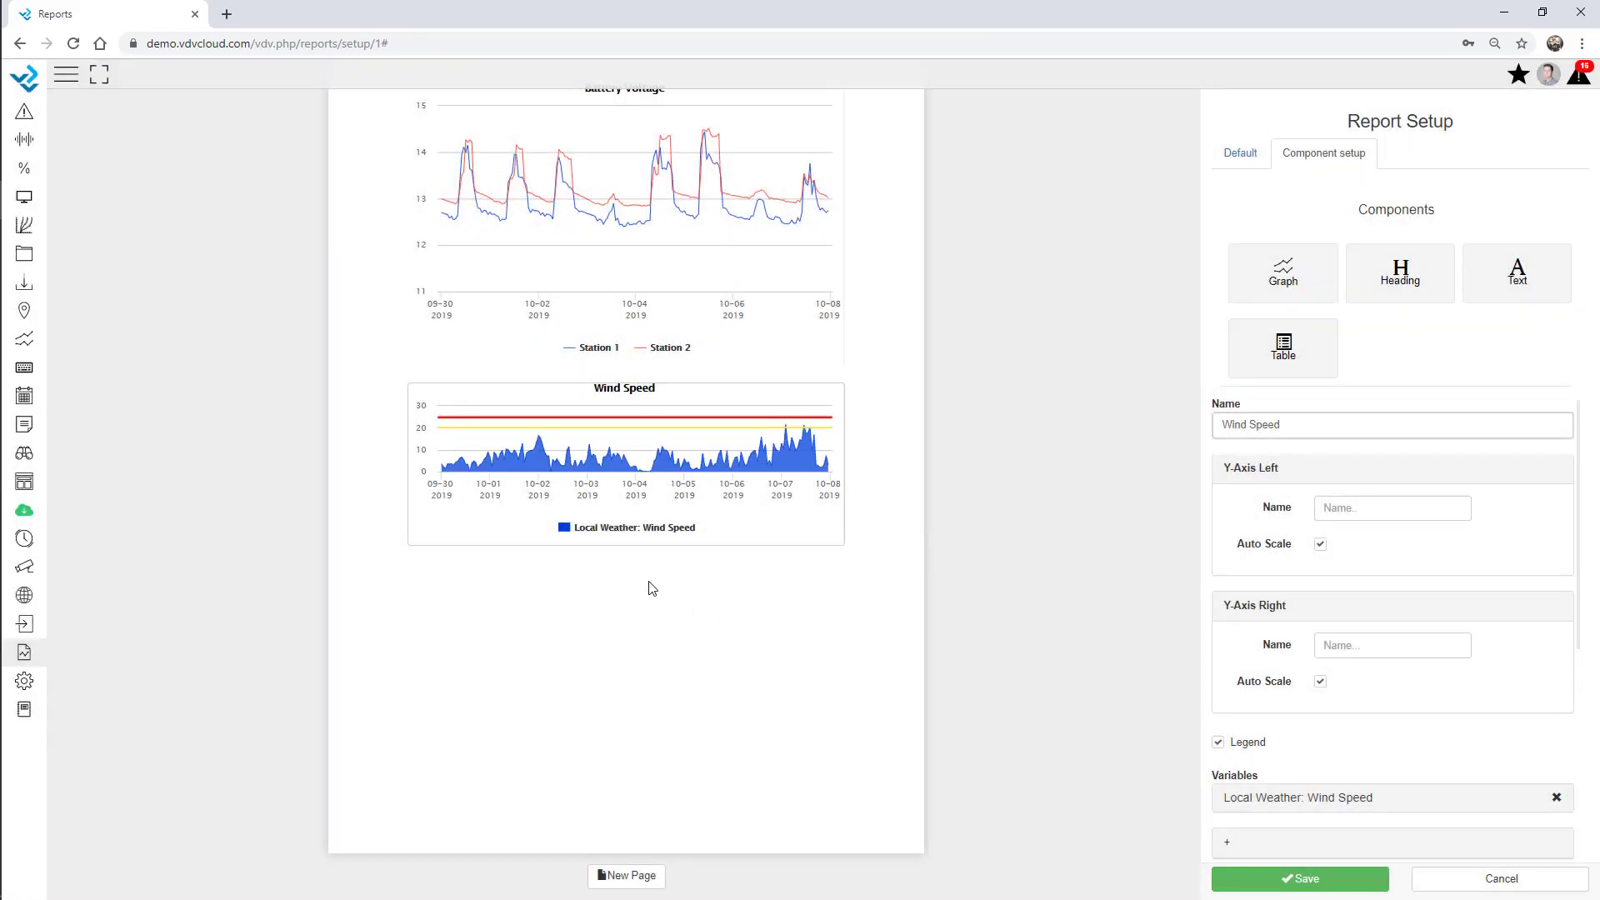
drag(840, 538, 871, 658)
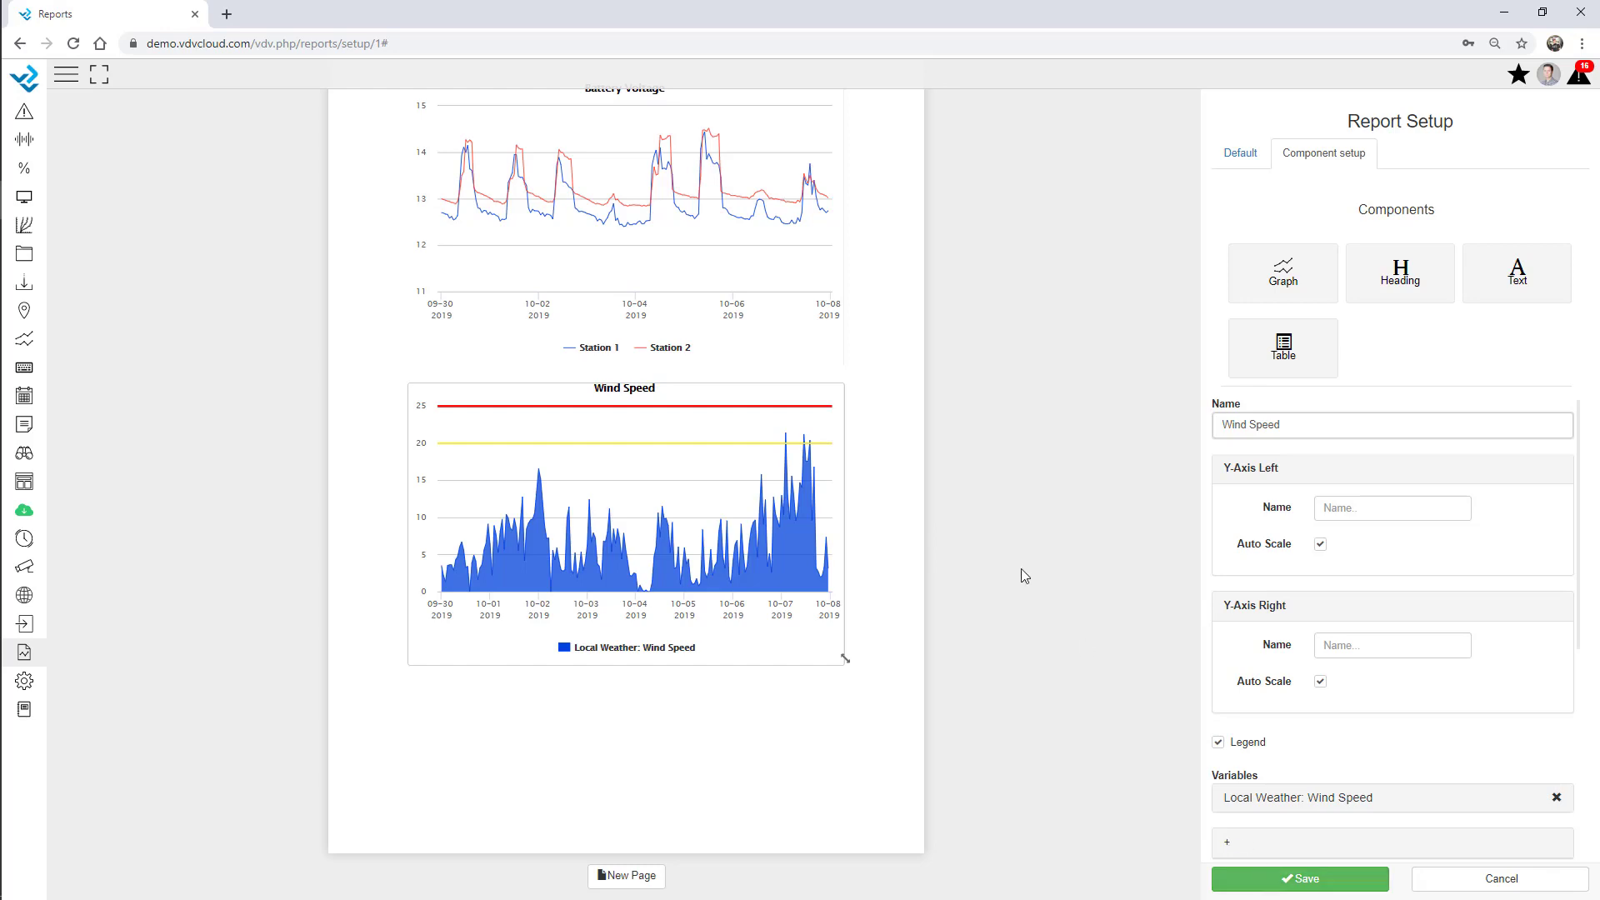
Set owner 01 Webinar, contact group Admin, an active monthly schedule at hour 8, and save.
click(1240, 153)
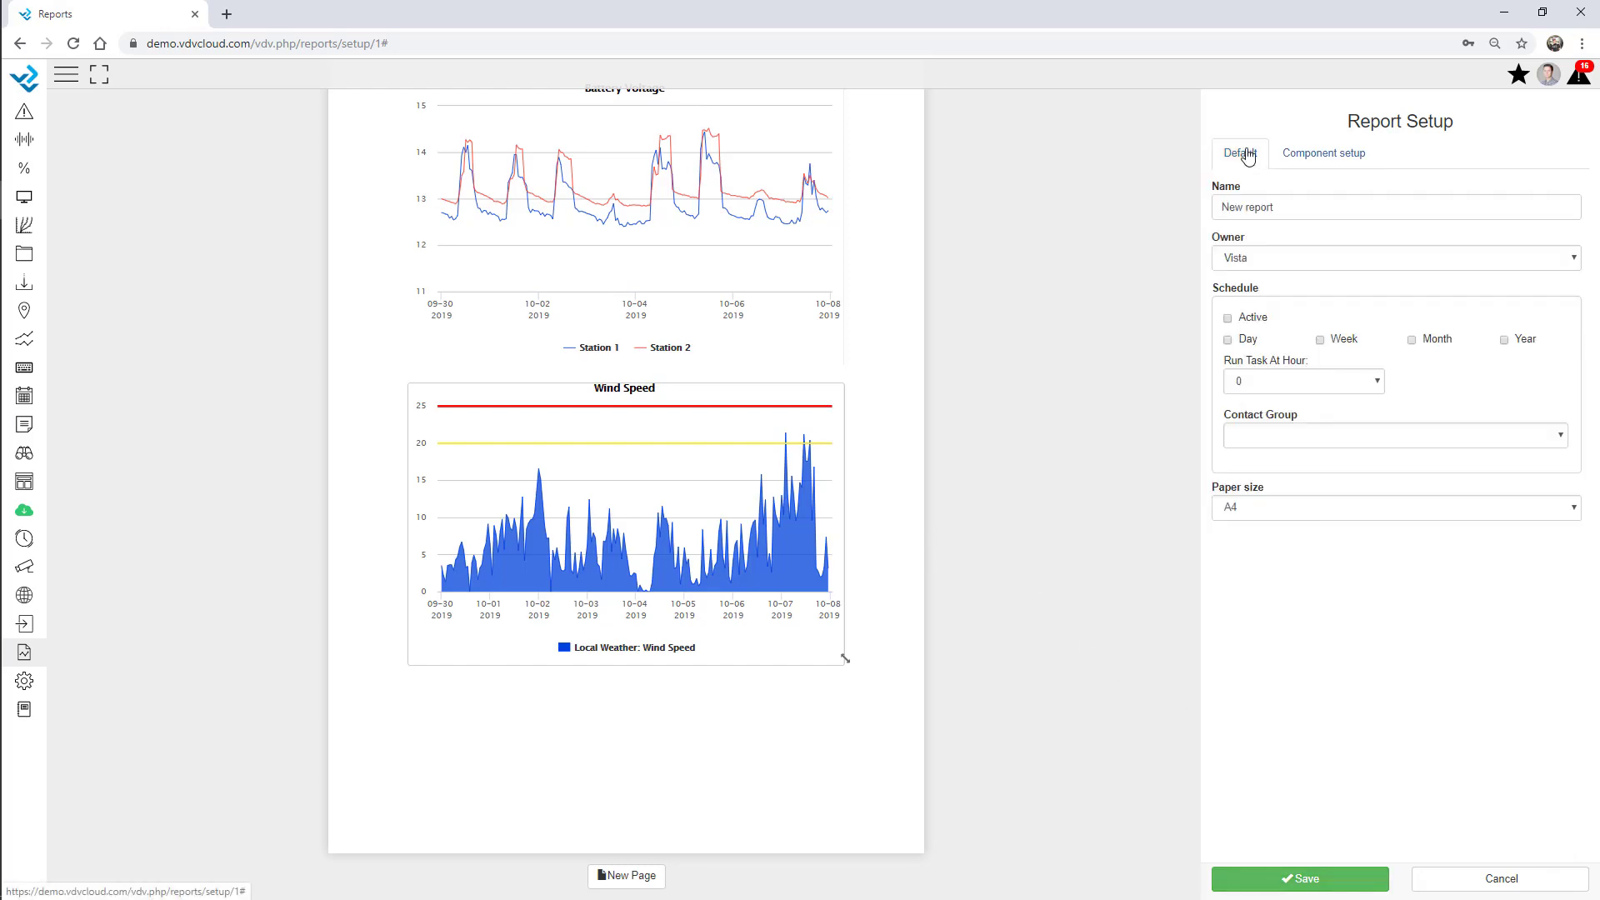
click(1262, 260)
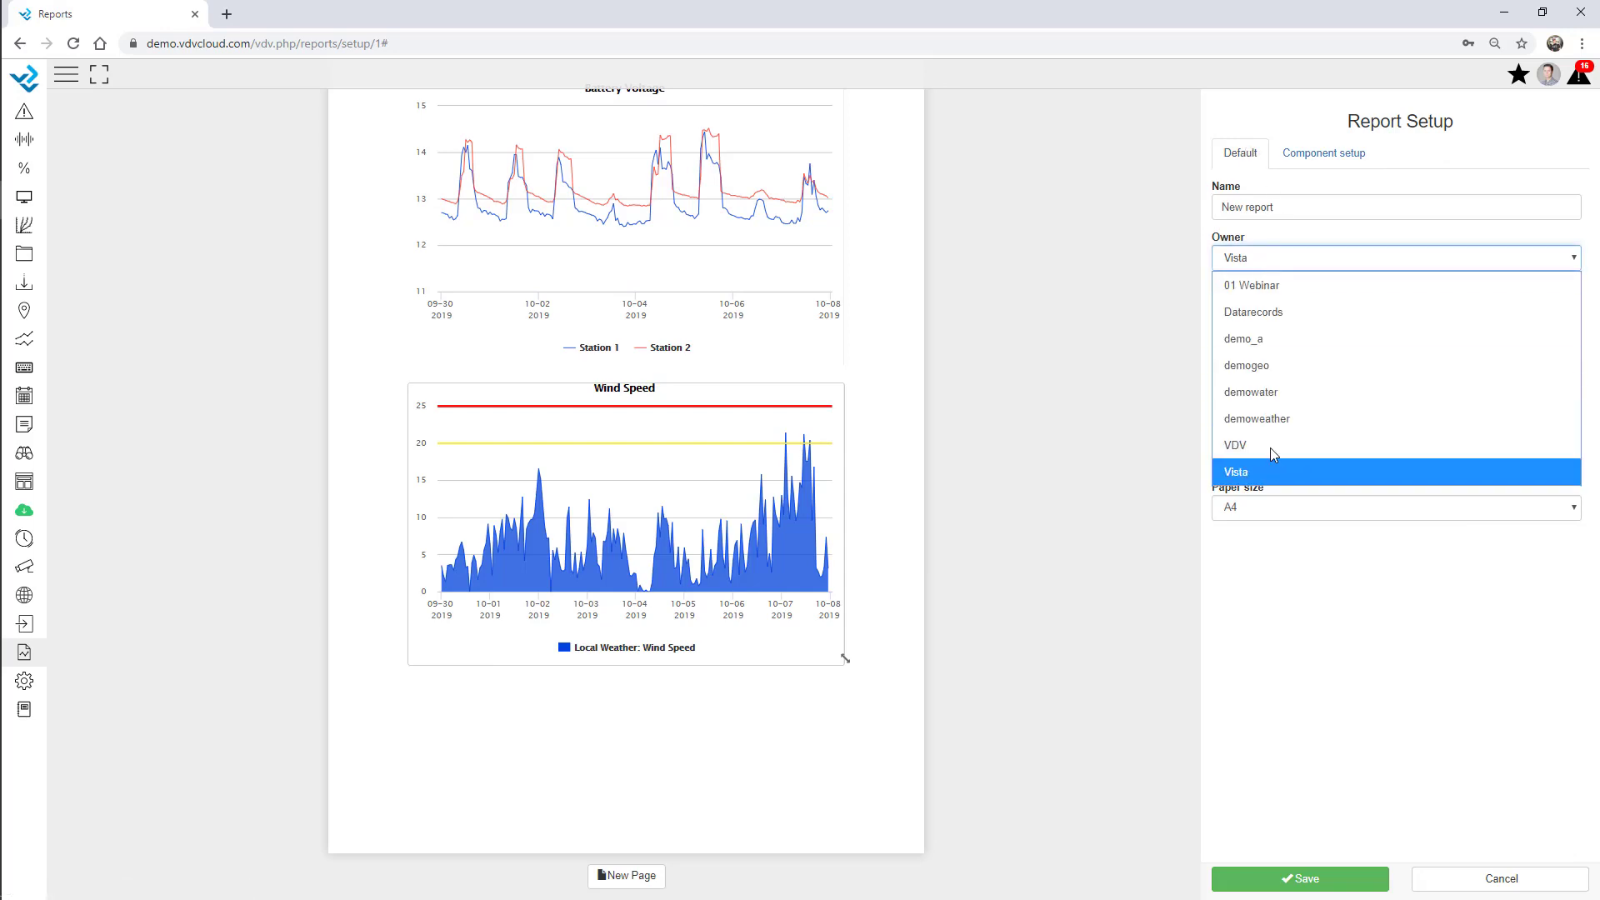
click(1268, 298)
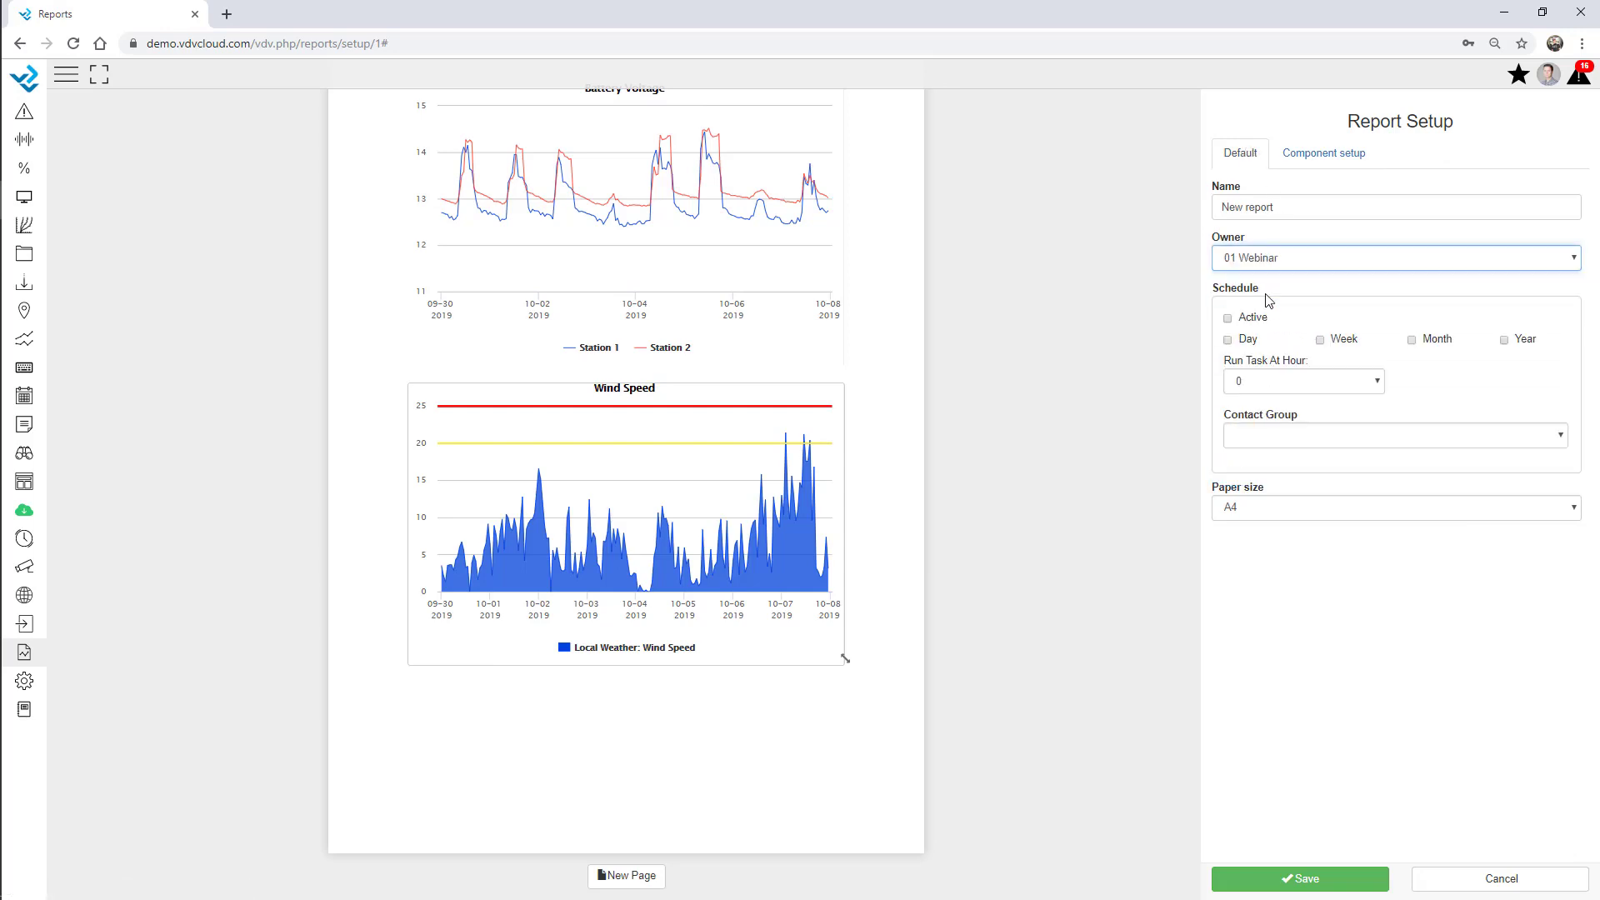
click(1271, 448)
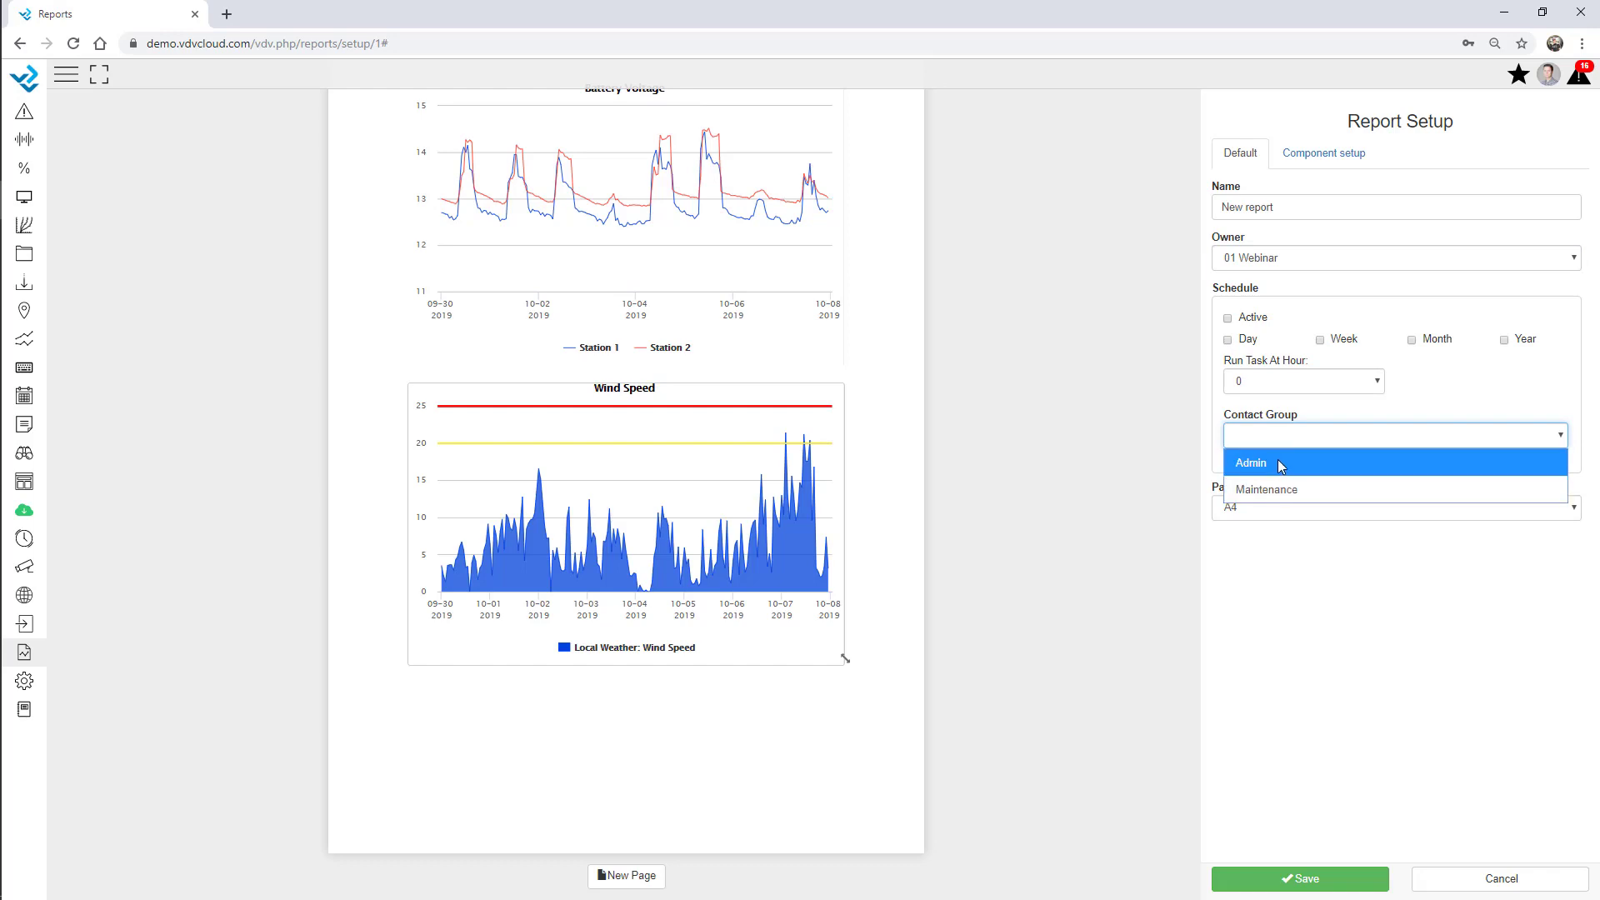
click(1278, 461)
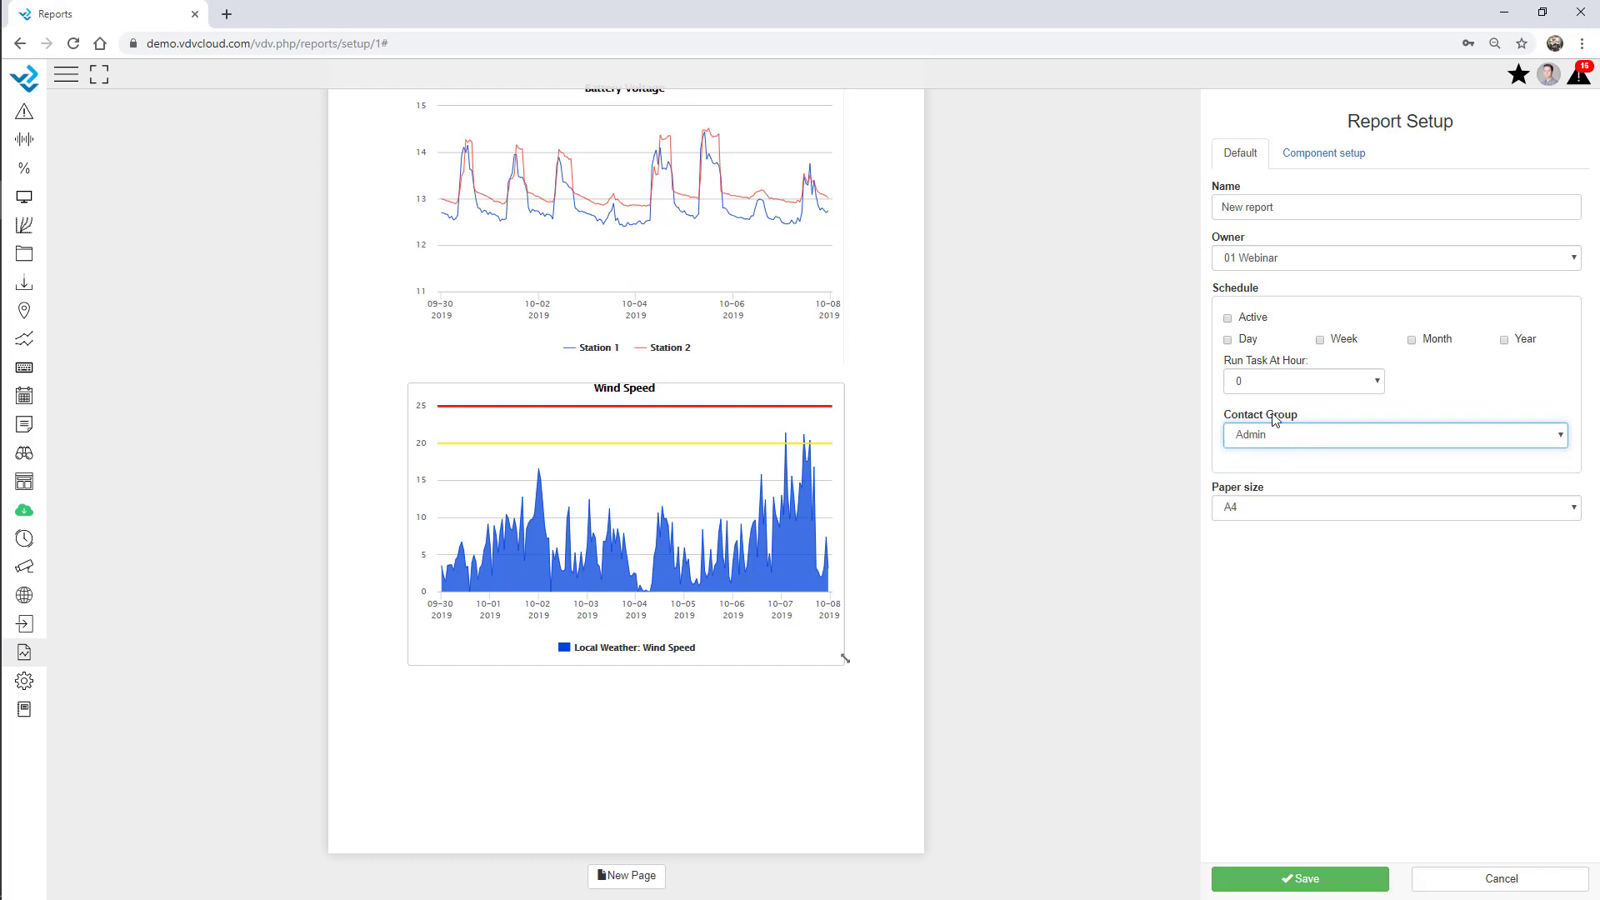
click(1229, 321)
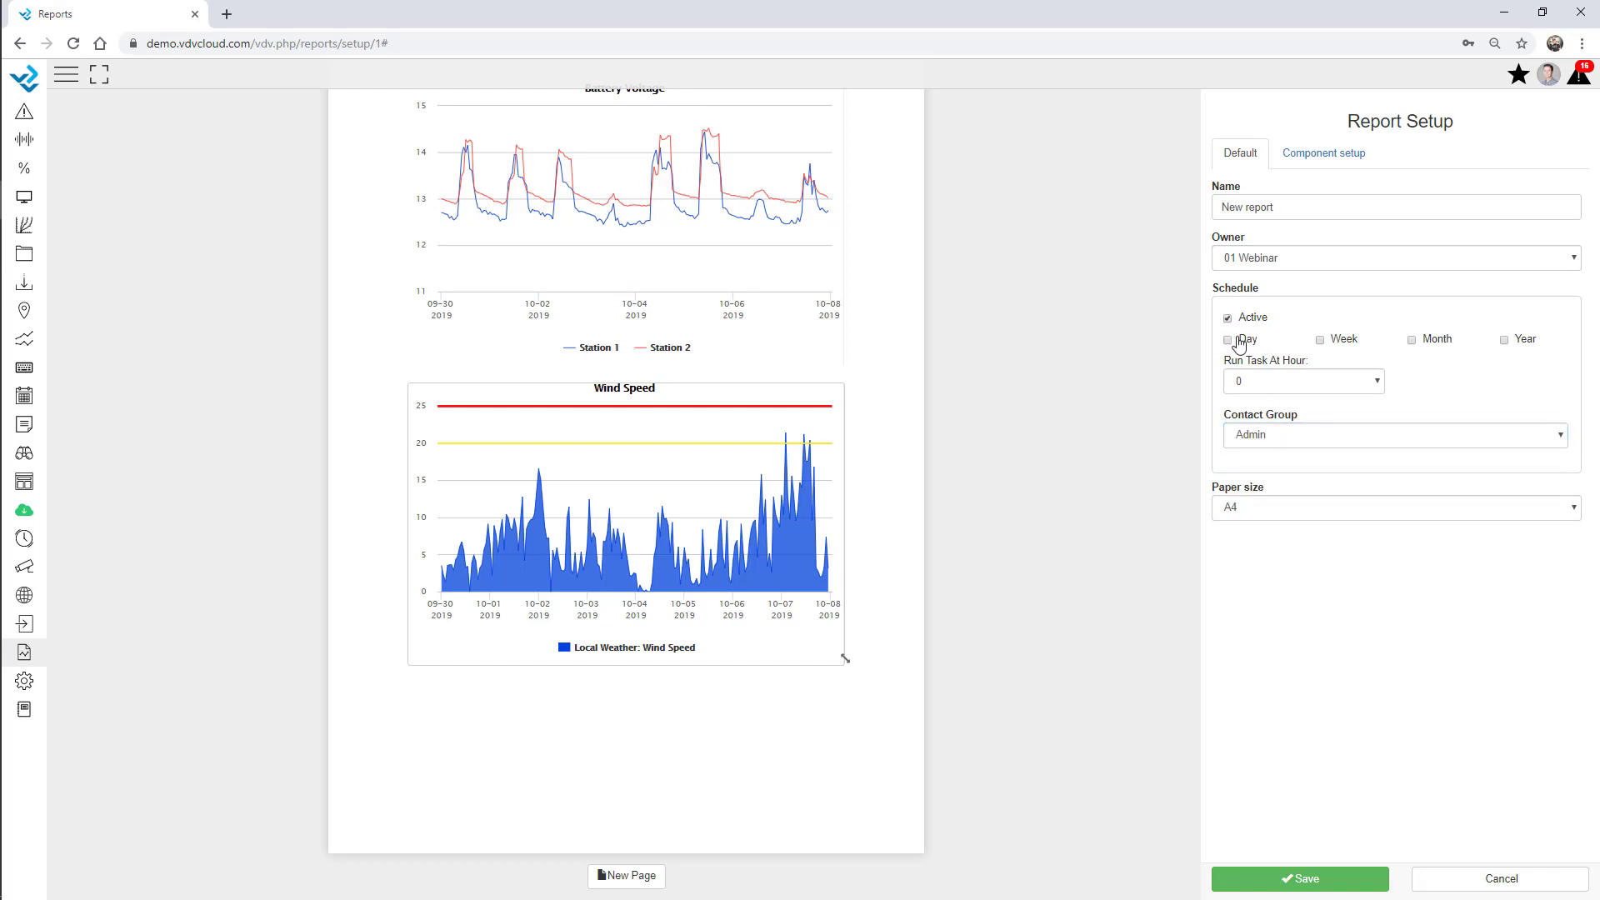
click(1414, 341)
click(1269, 385)
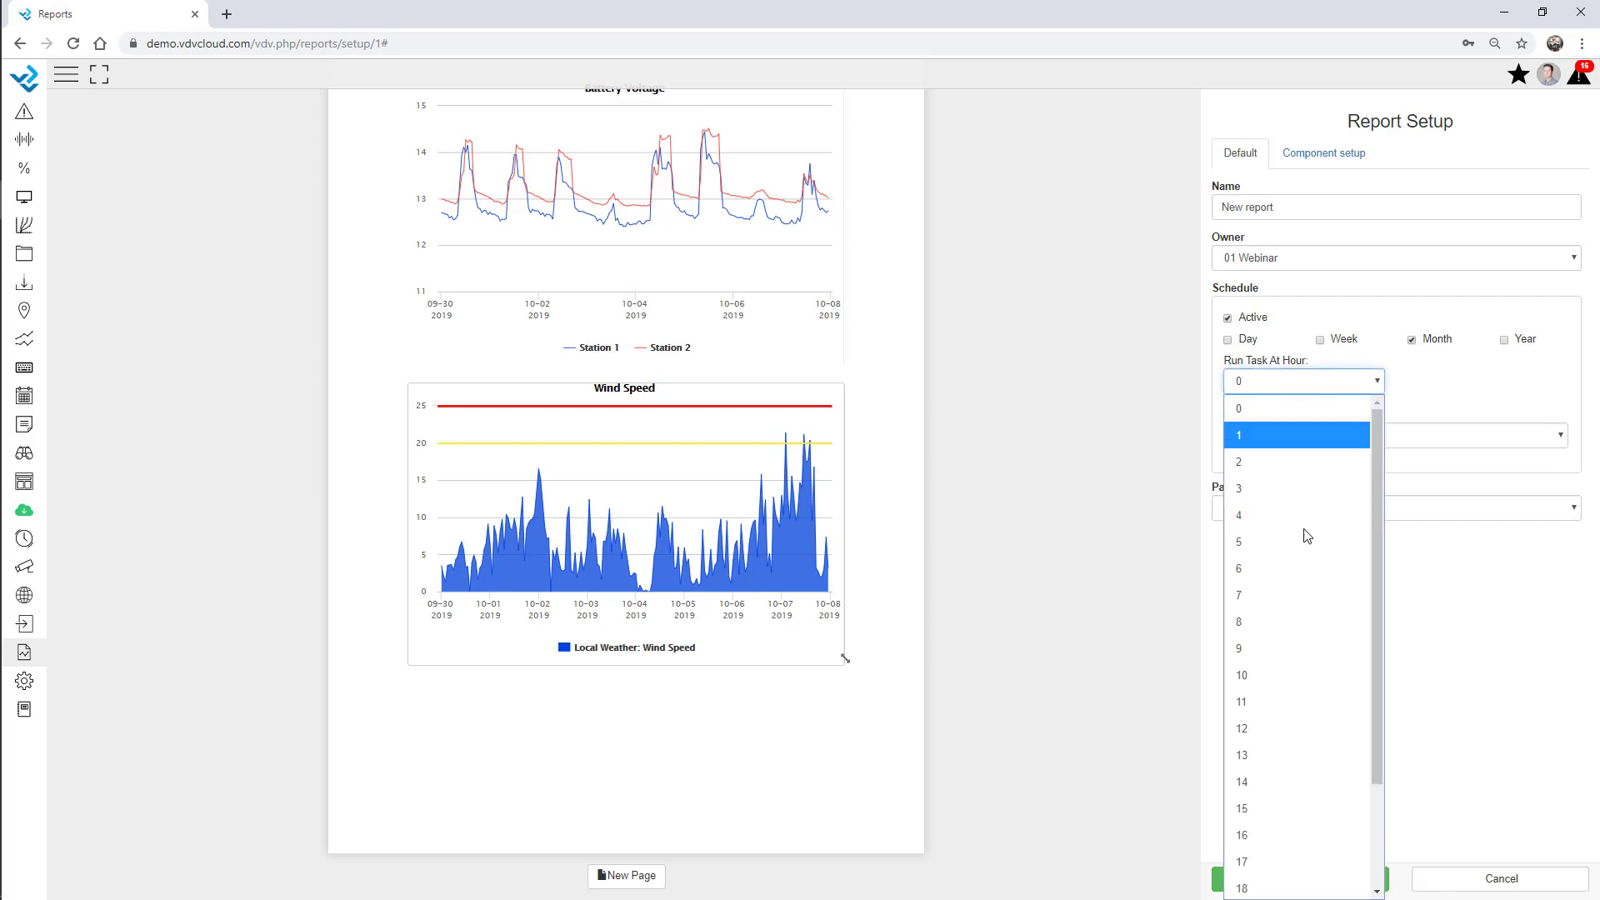
click(1296, 621)
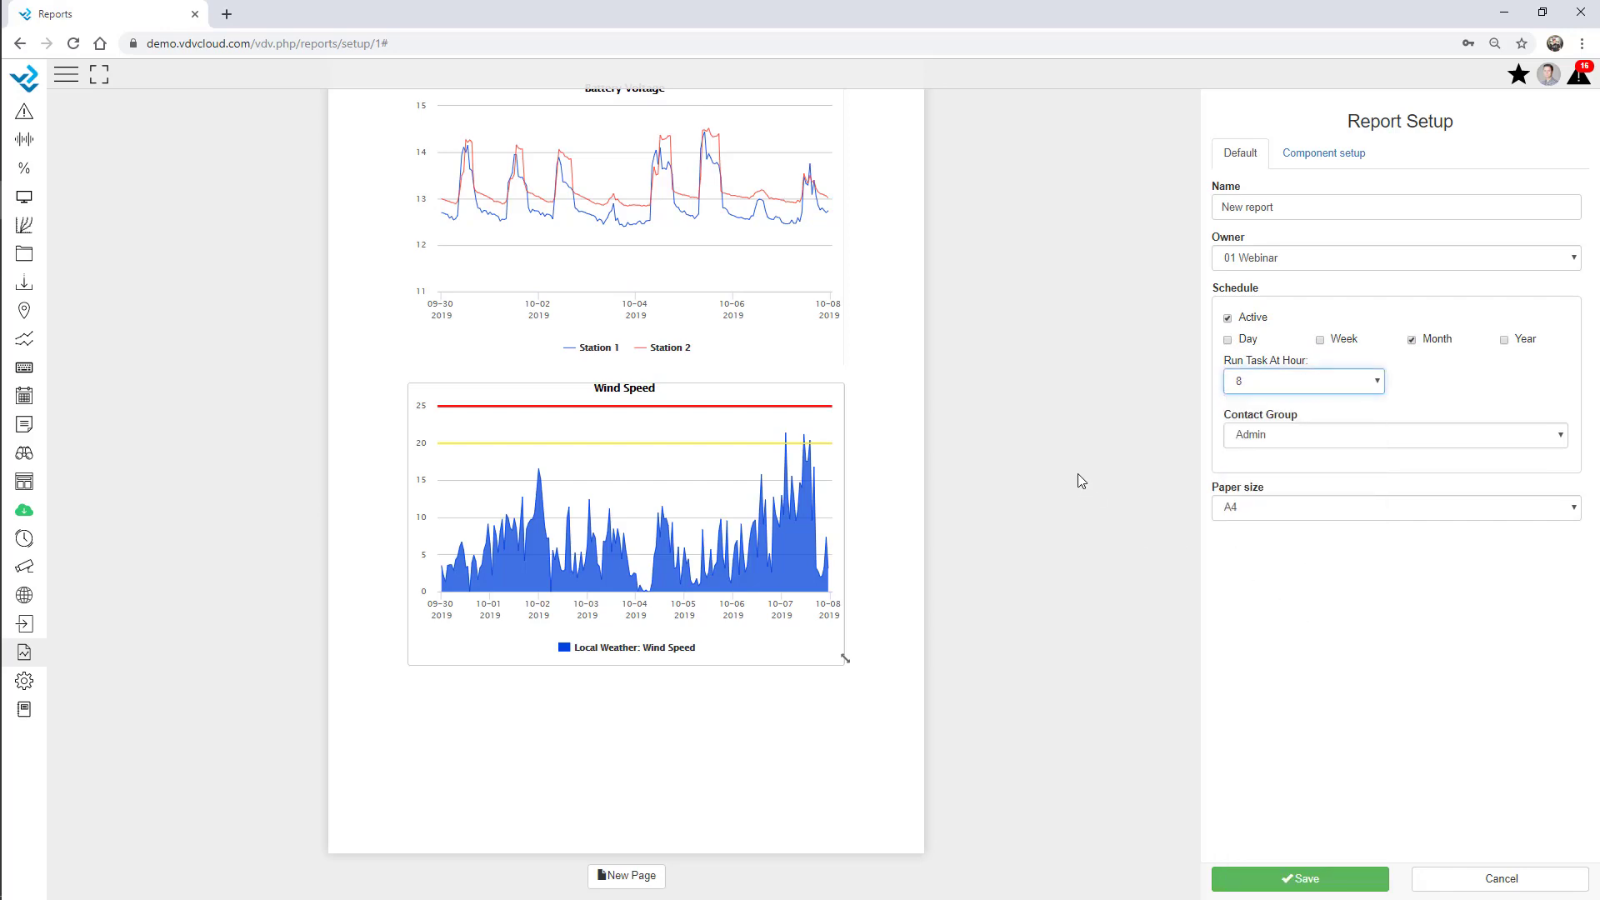
click(1308, 882)
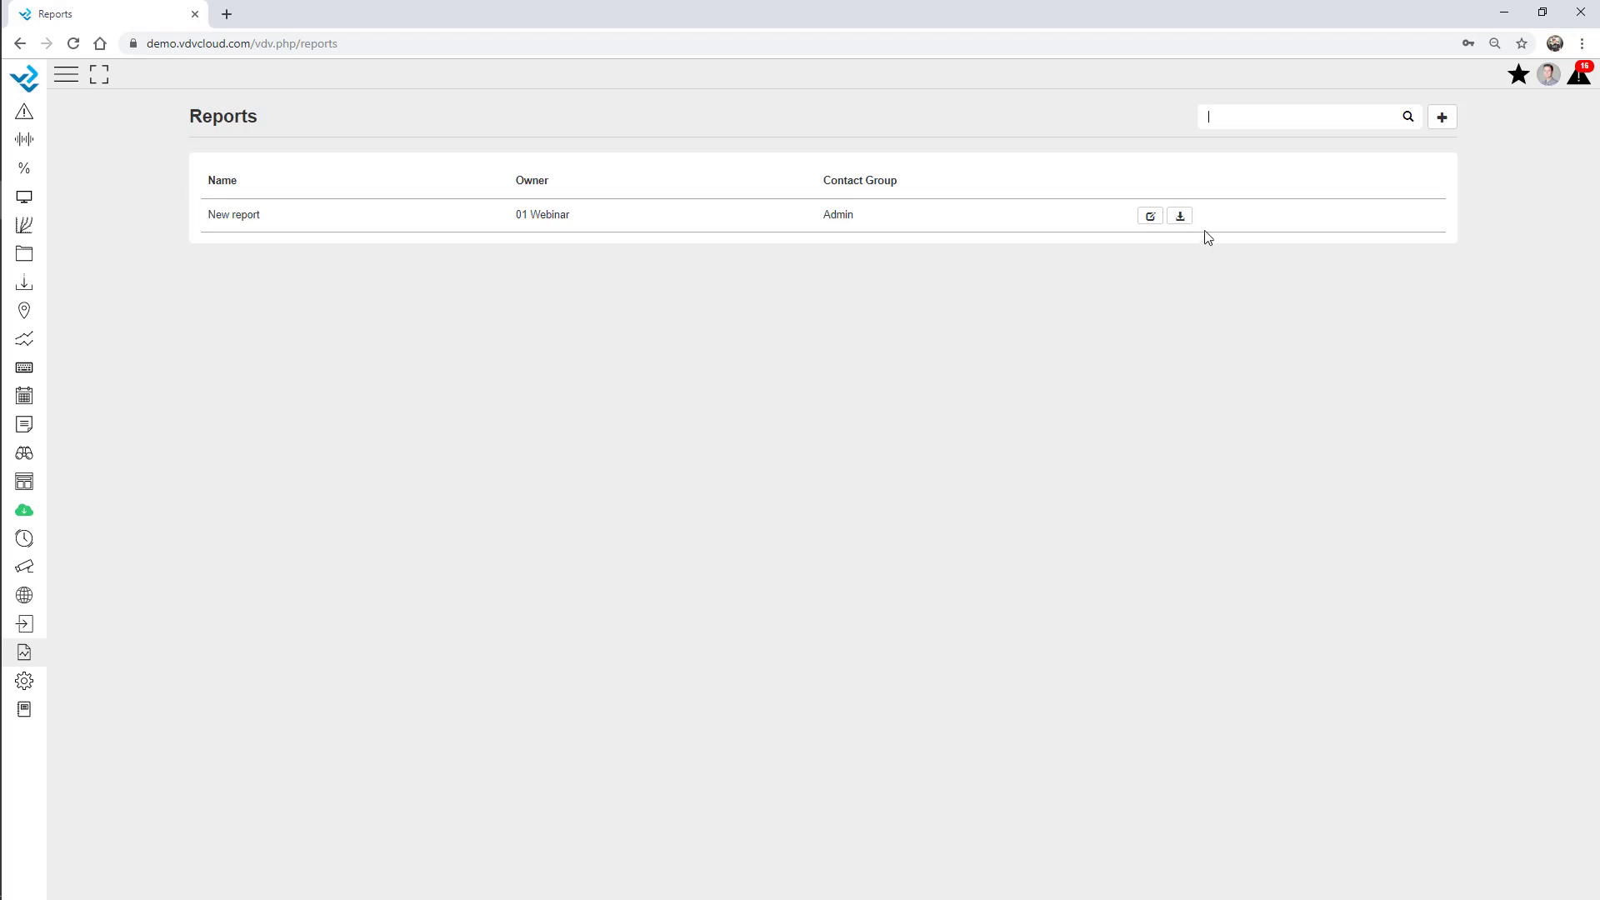
Download the New report as a PDF for 2019-10-01 through 08-10-2019.
click(1181, 218)
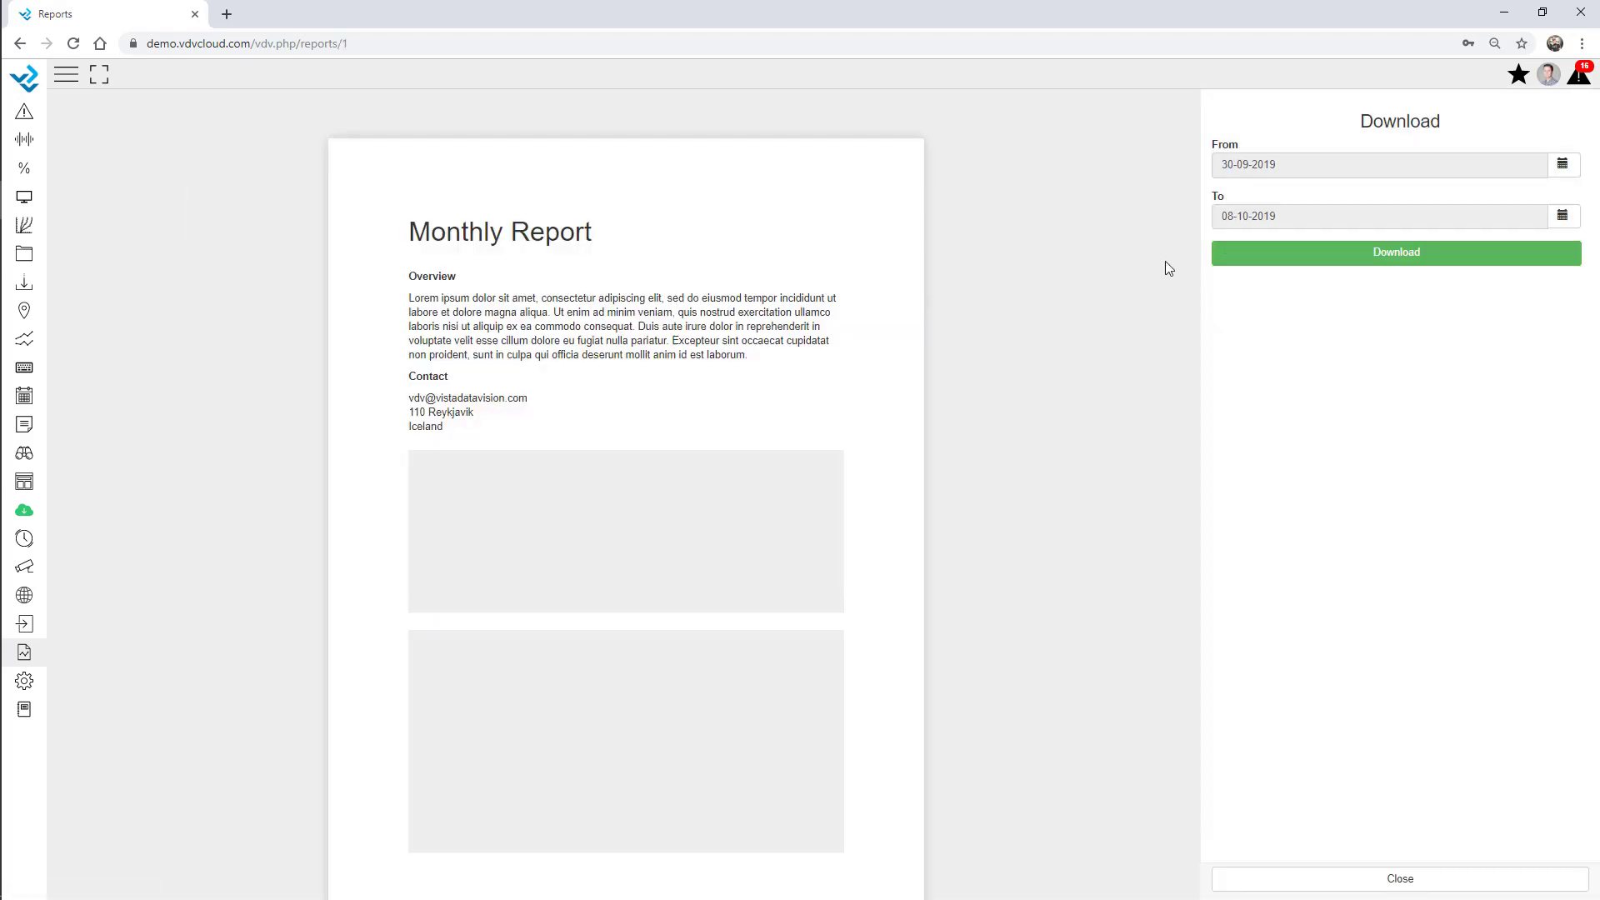
click(1562, 164)
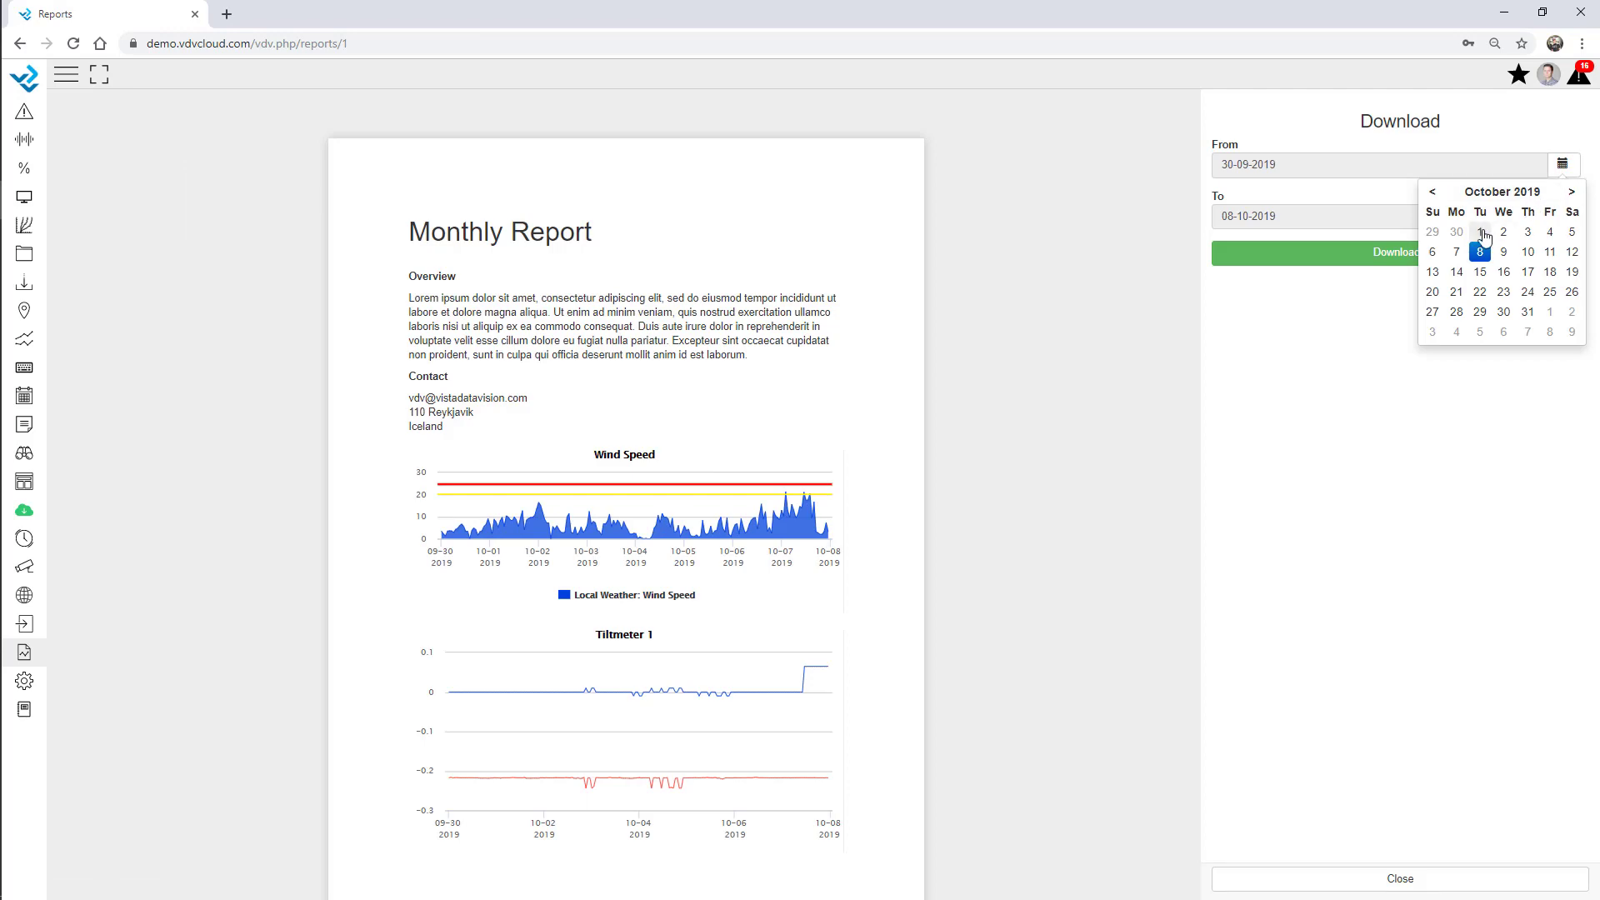
click(1481, 233)
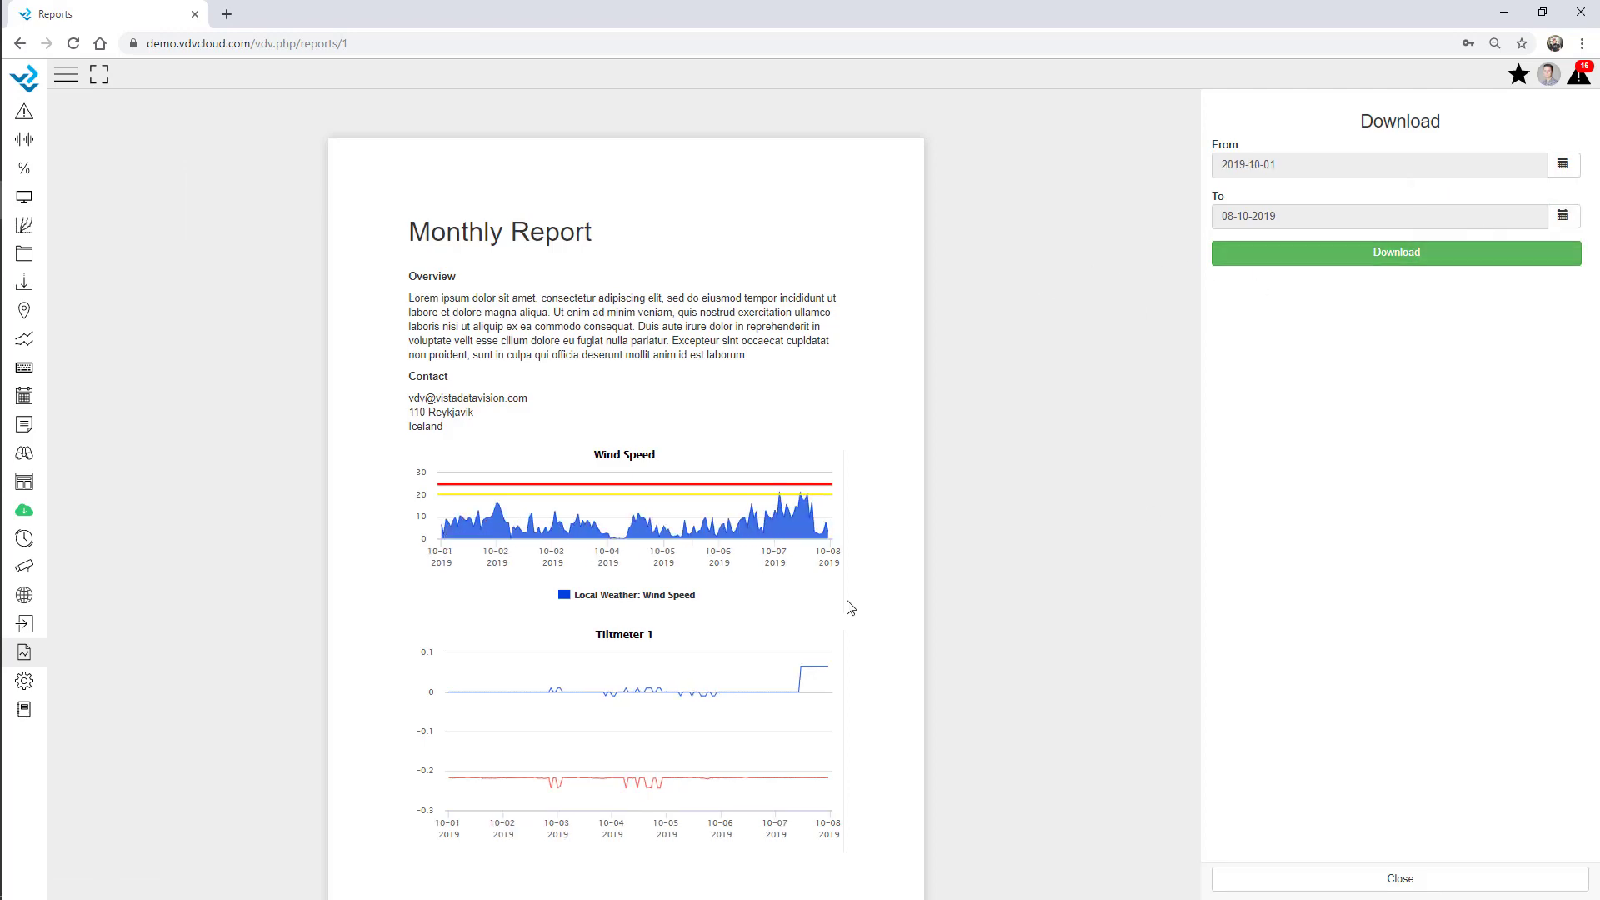
scroll(587, 467, down, 10)
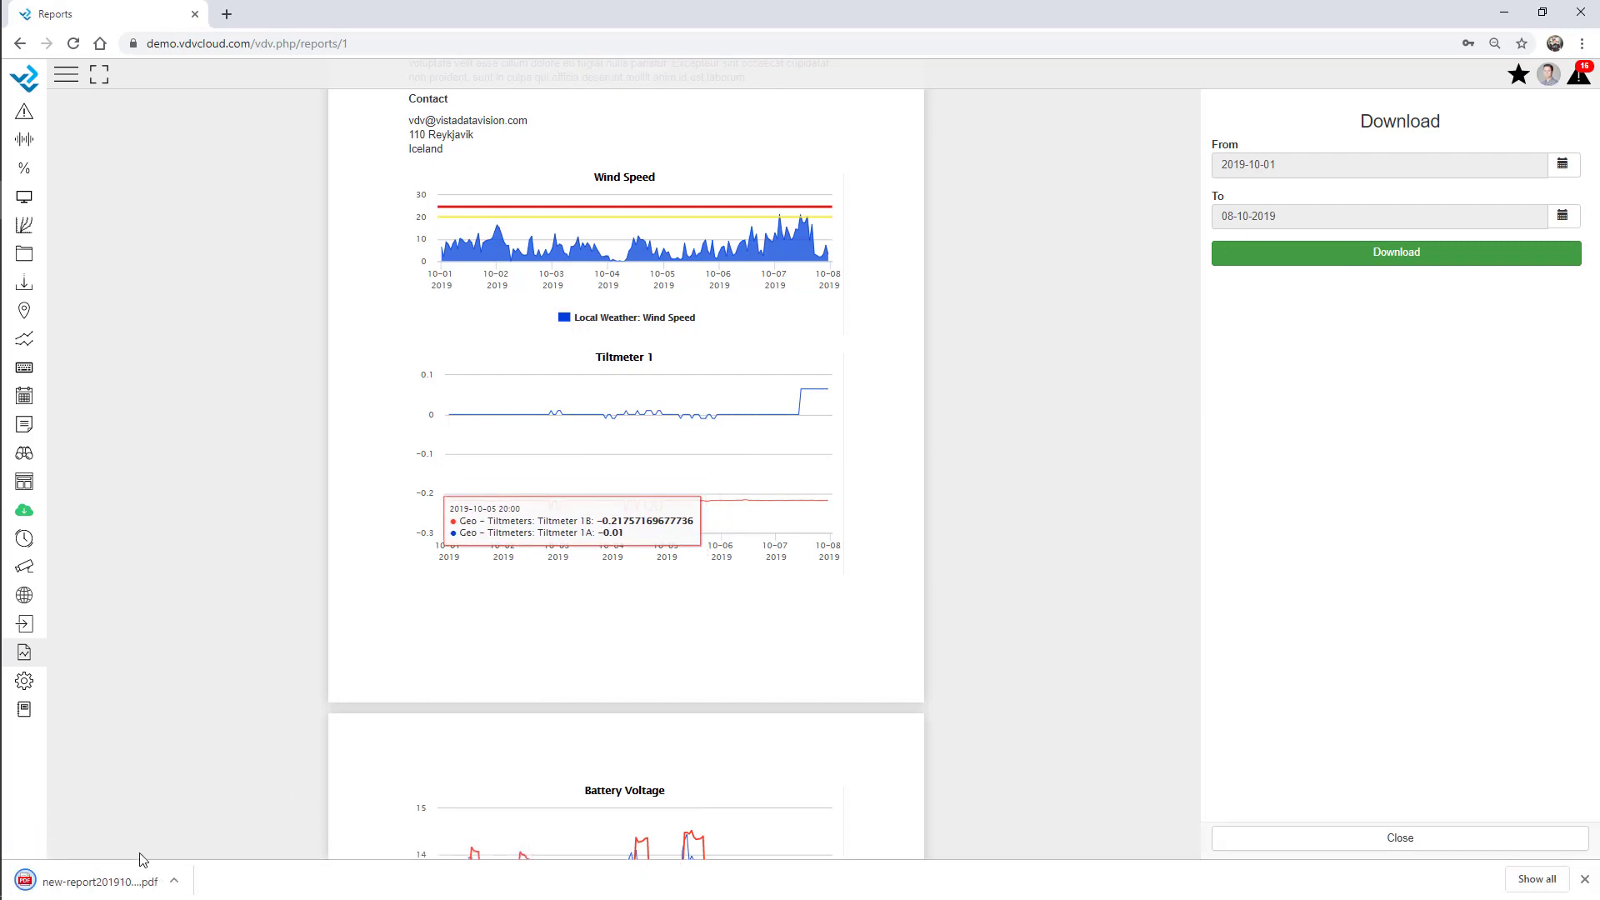
Scroll through the downloaded new-report20191001-20191008.pdf, then close its tab.
click(107, 889)
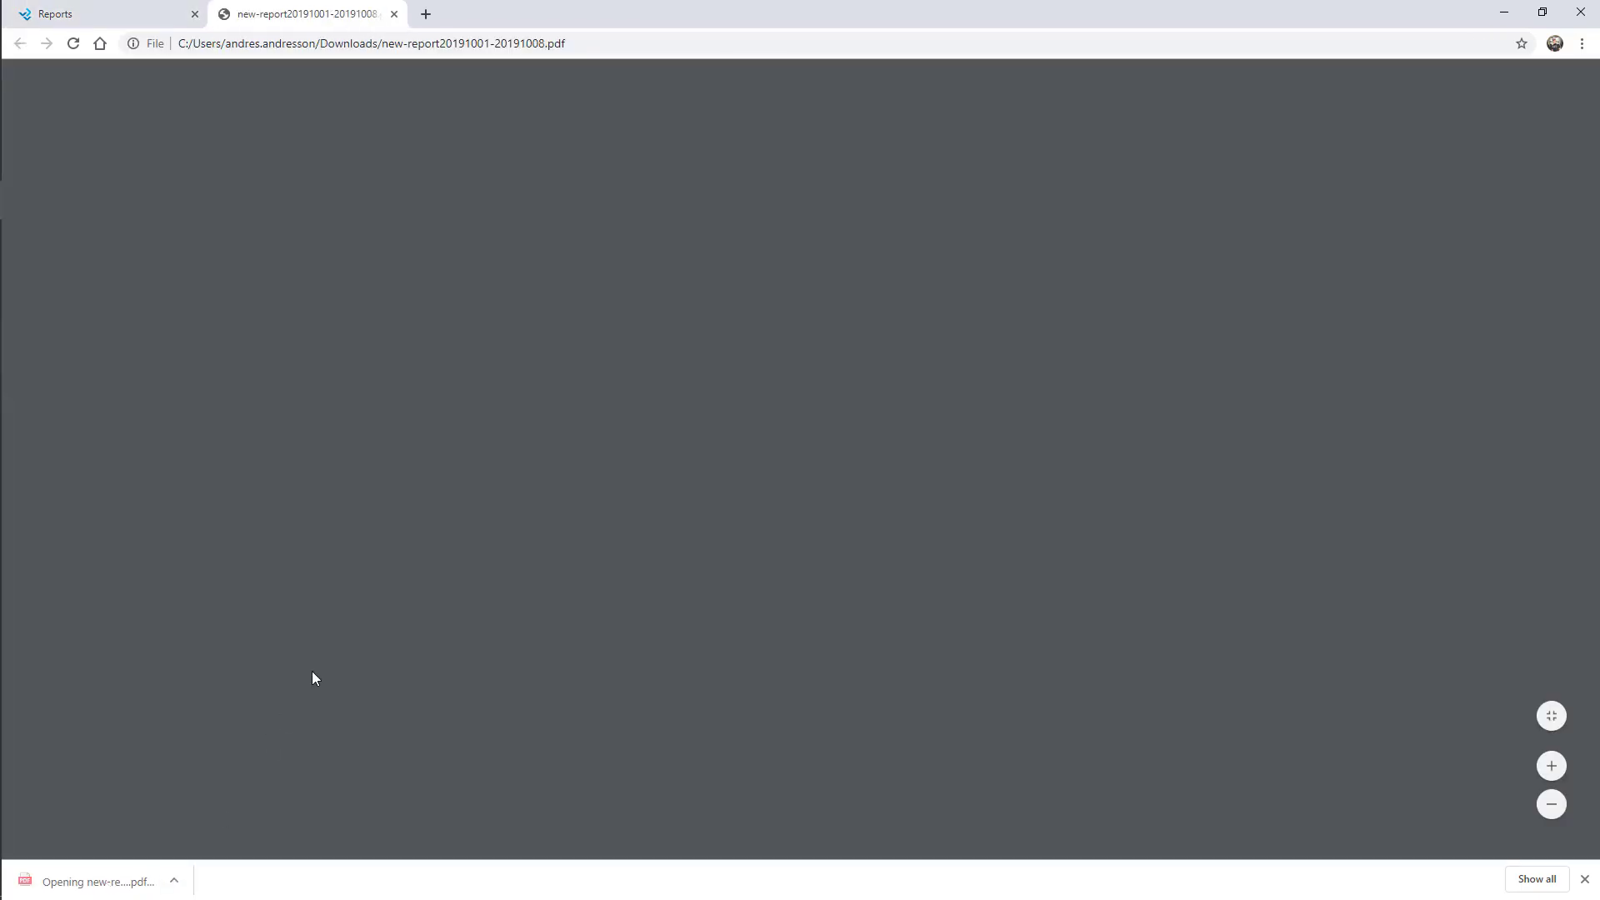
scroll(822, 453, down, 12)
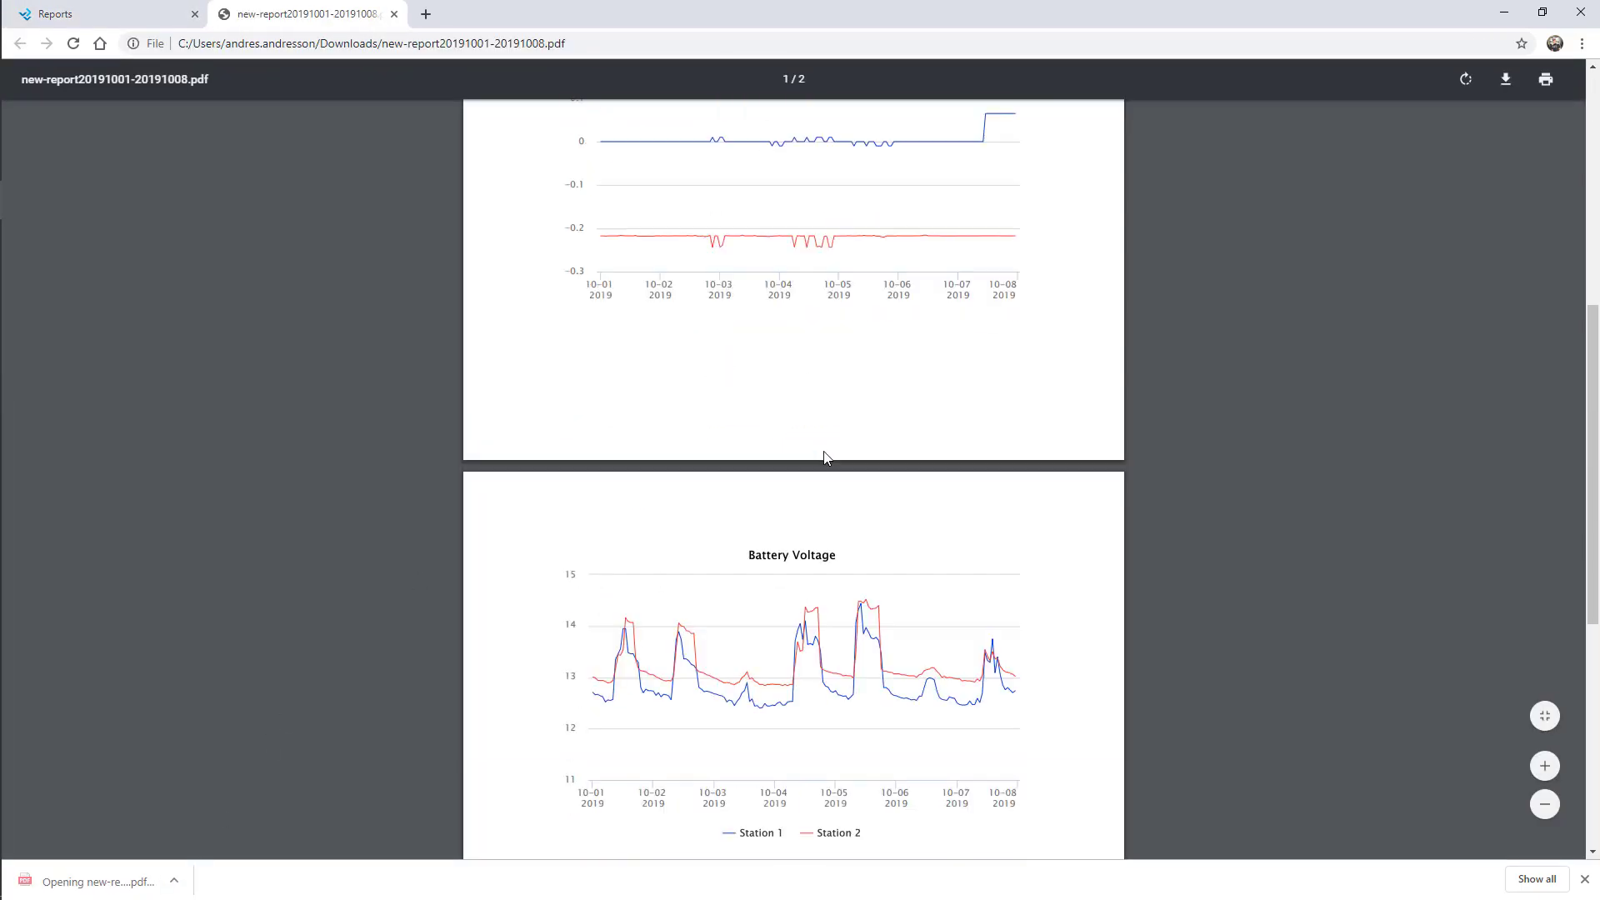
scroll(825, 469, up, 6)
scroll(825, 467, up, 6)
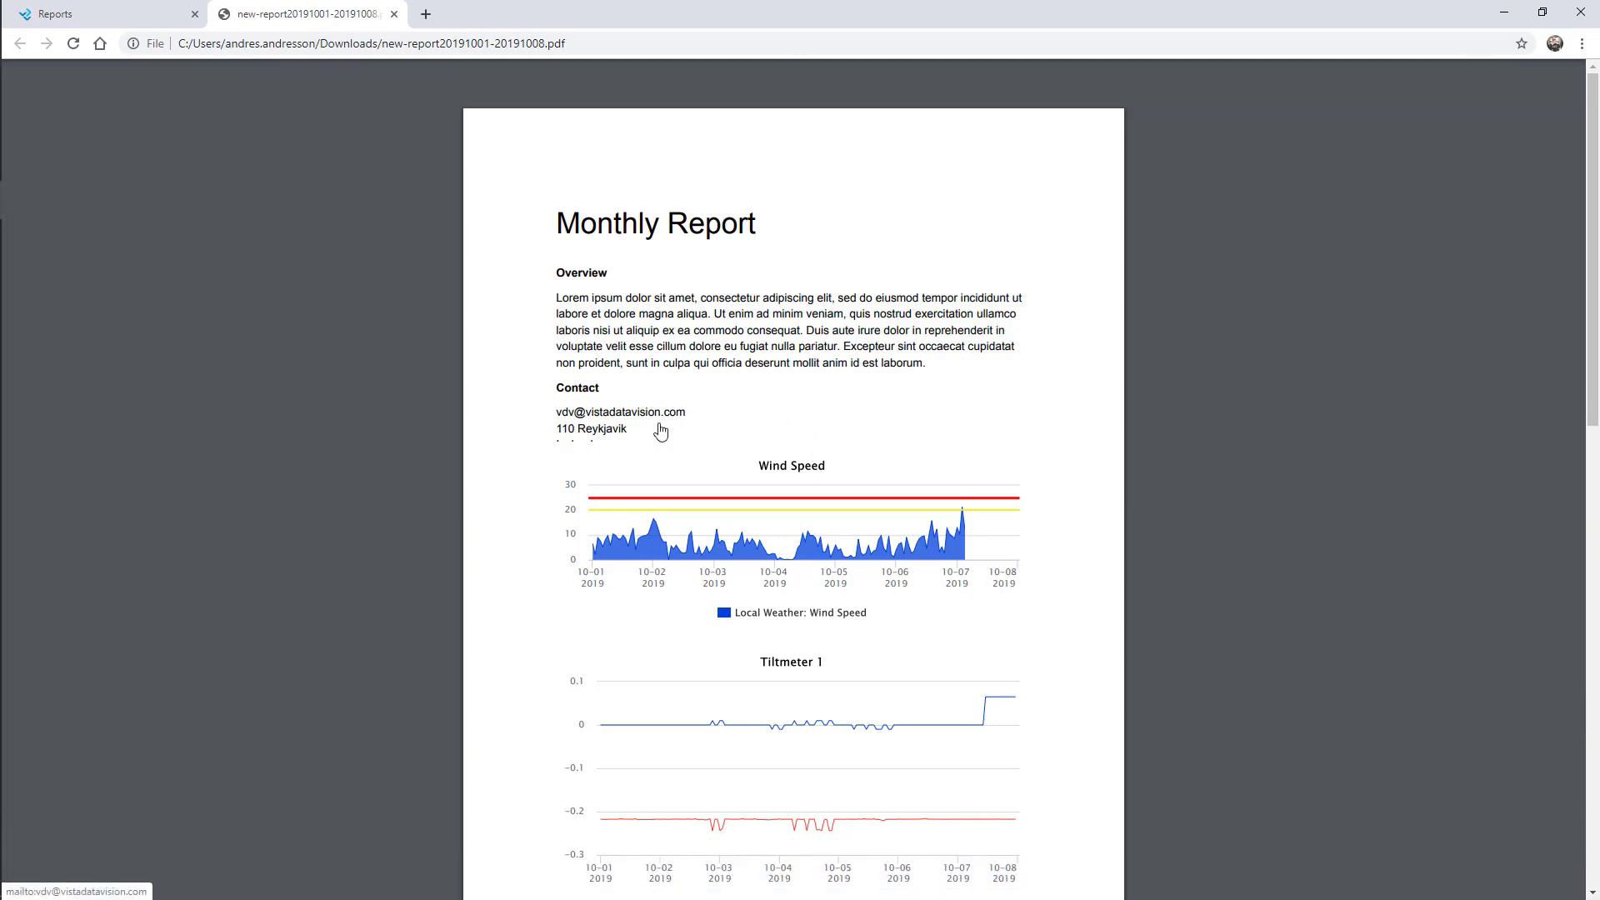
scroll(661, 430, down, 8)
scroll(664, 453, down, 5)
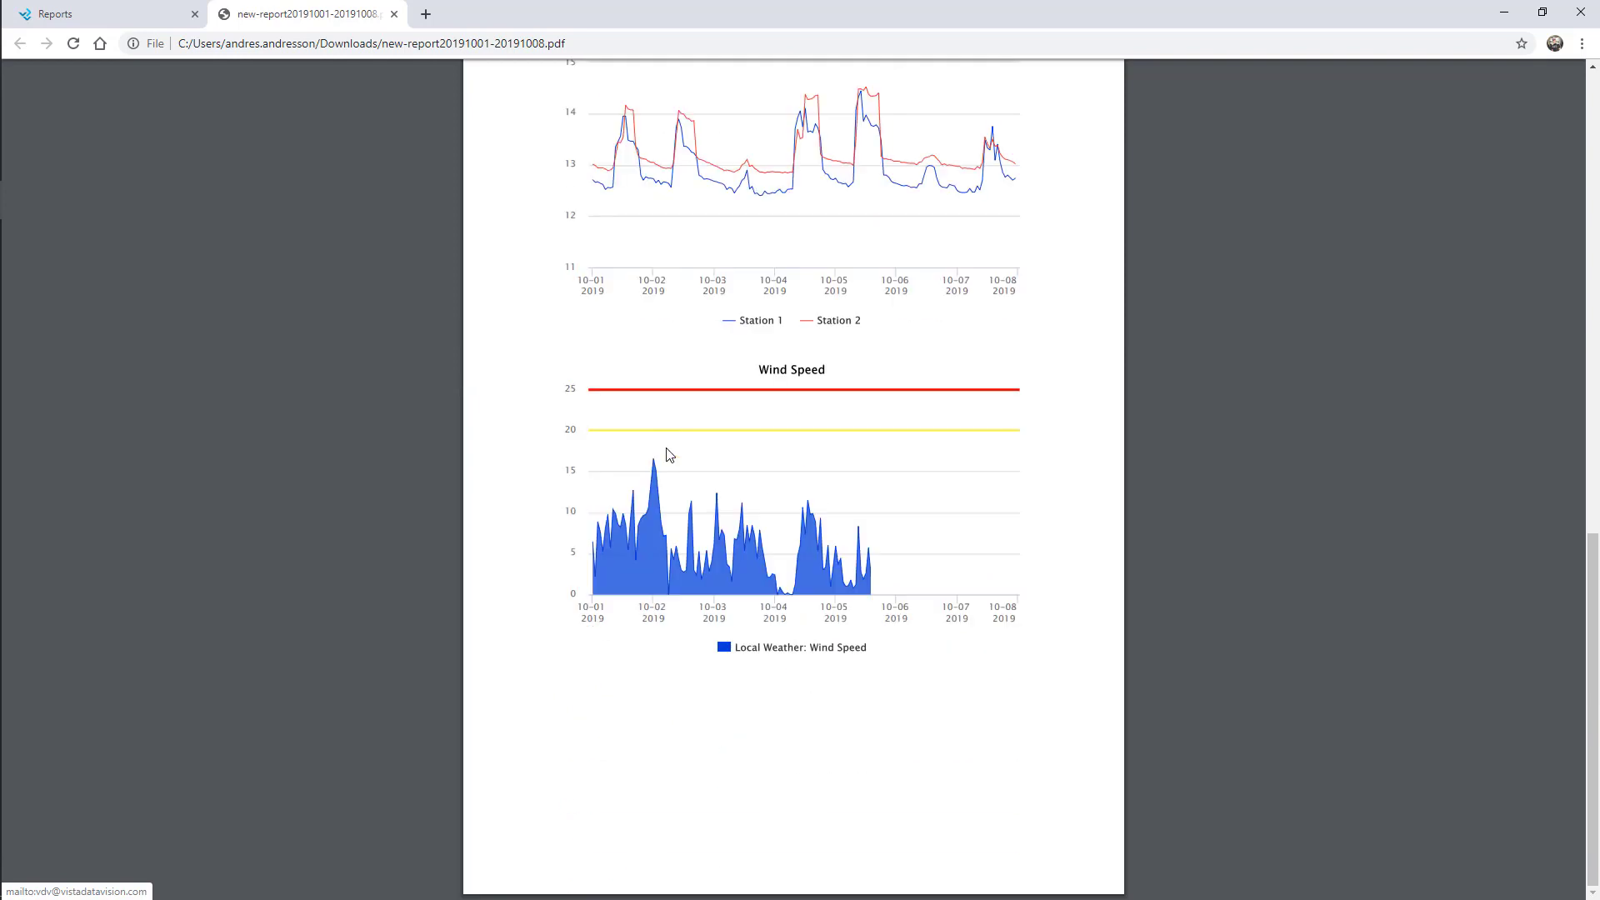
click(394, 14)
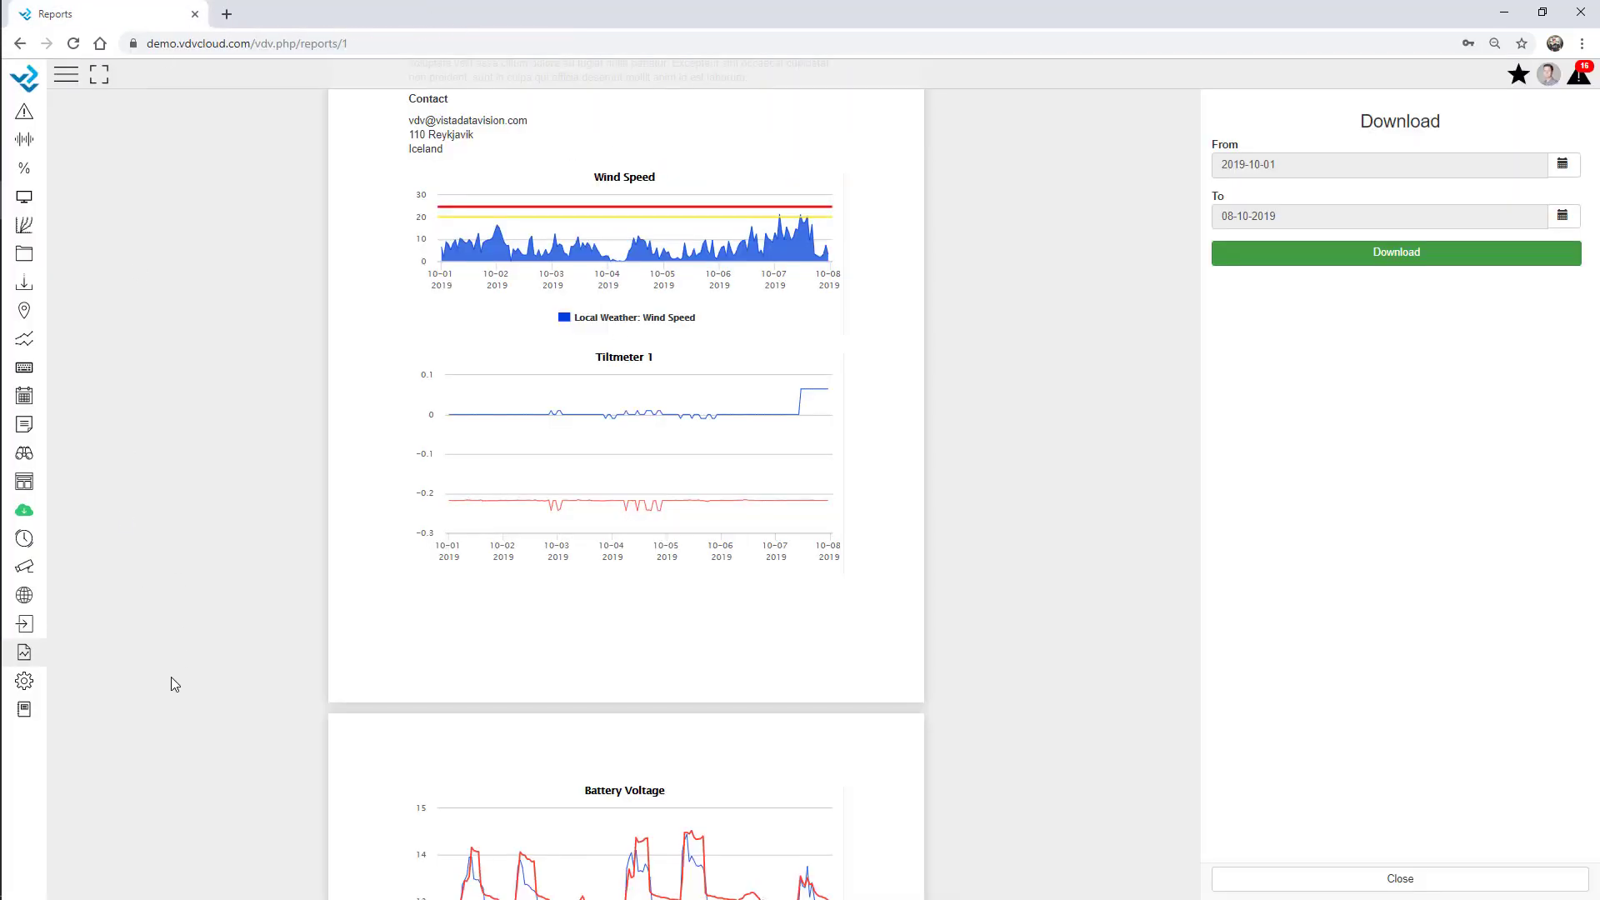
Show the webcam's picture page with the navigation menu expanded and the Filter panel open.
click(24, 566)
click(99, 221)
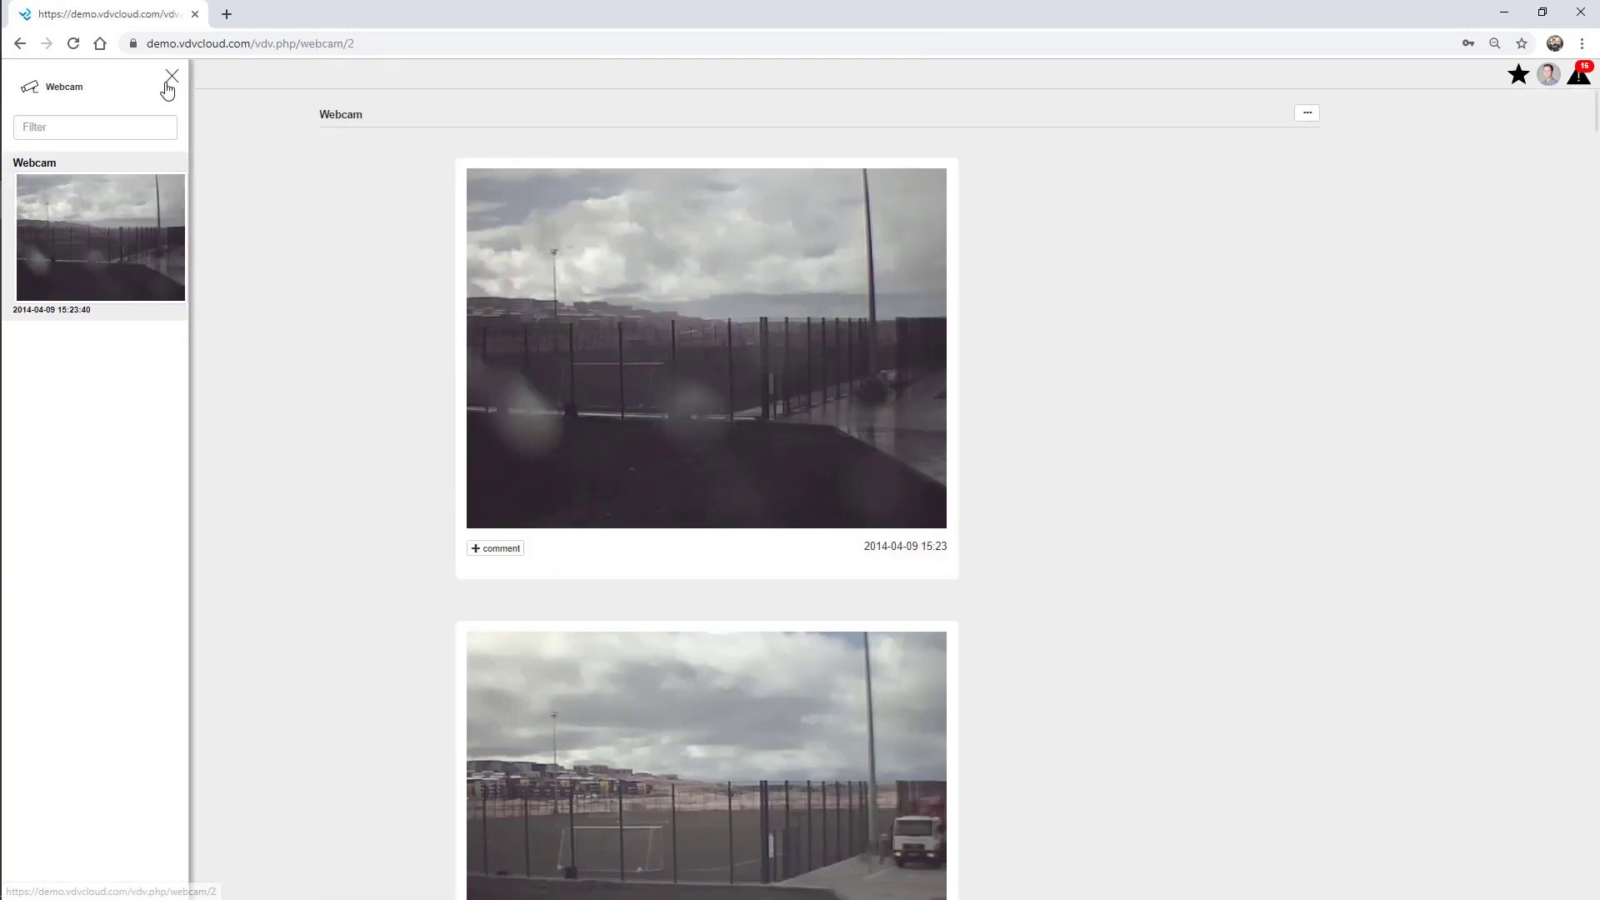
click(171, 76)
click(70, 82)
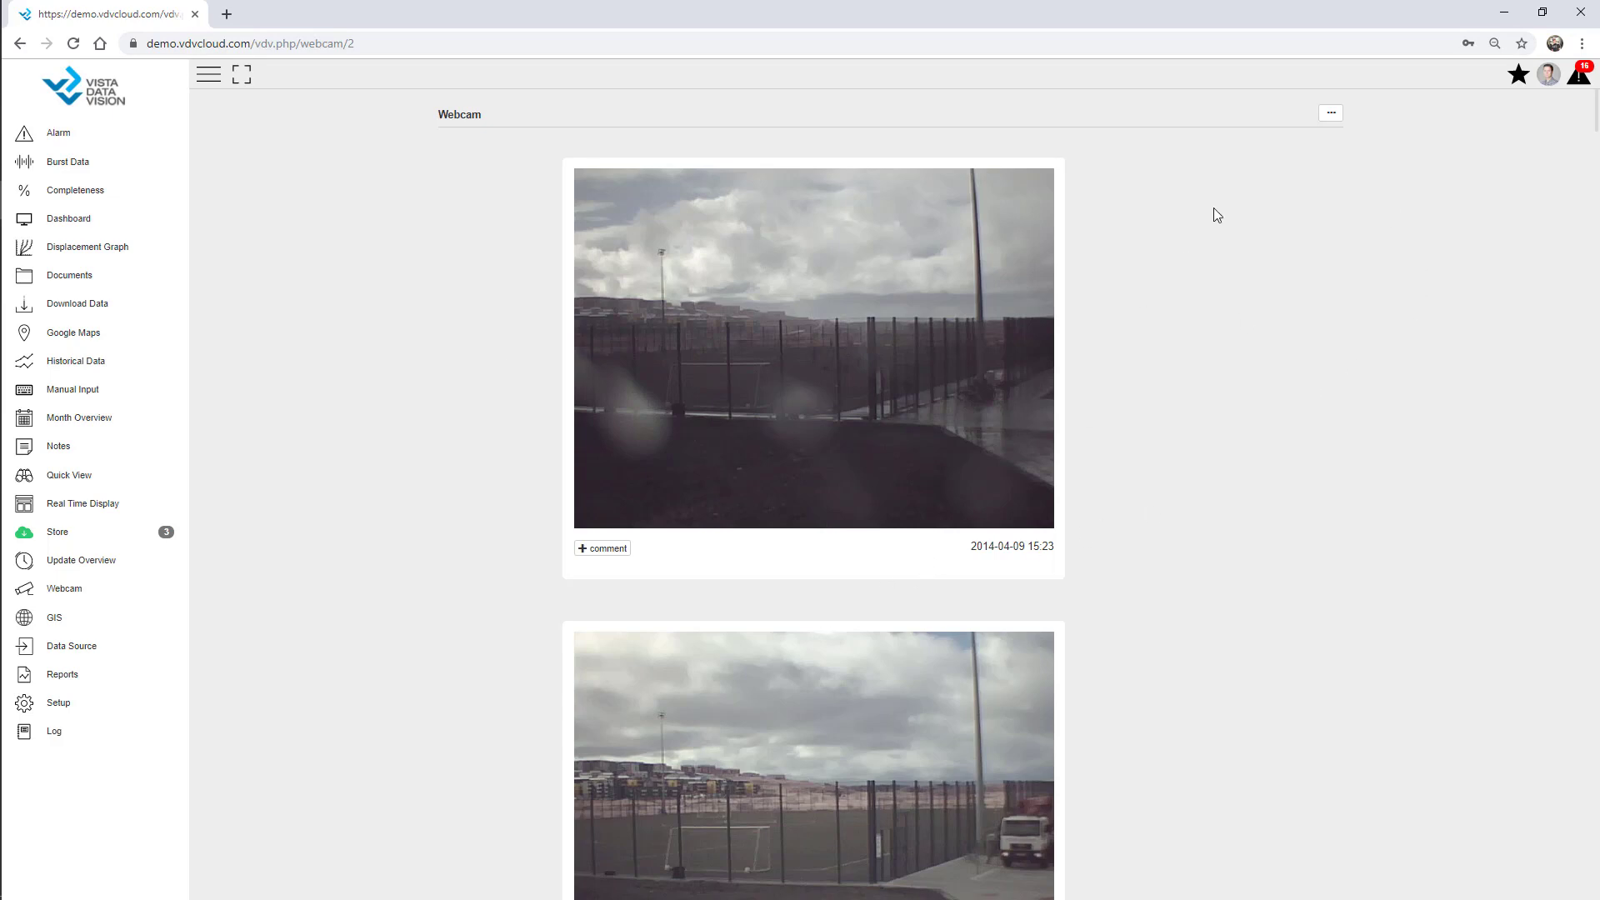
click(1332, 119)
Show webcam pictures as a grid filtered to hours 10 through 12, then close the Filter panel.
click(1485, 242)
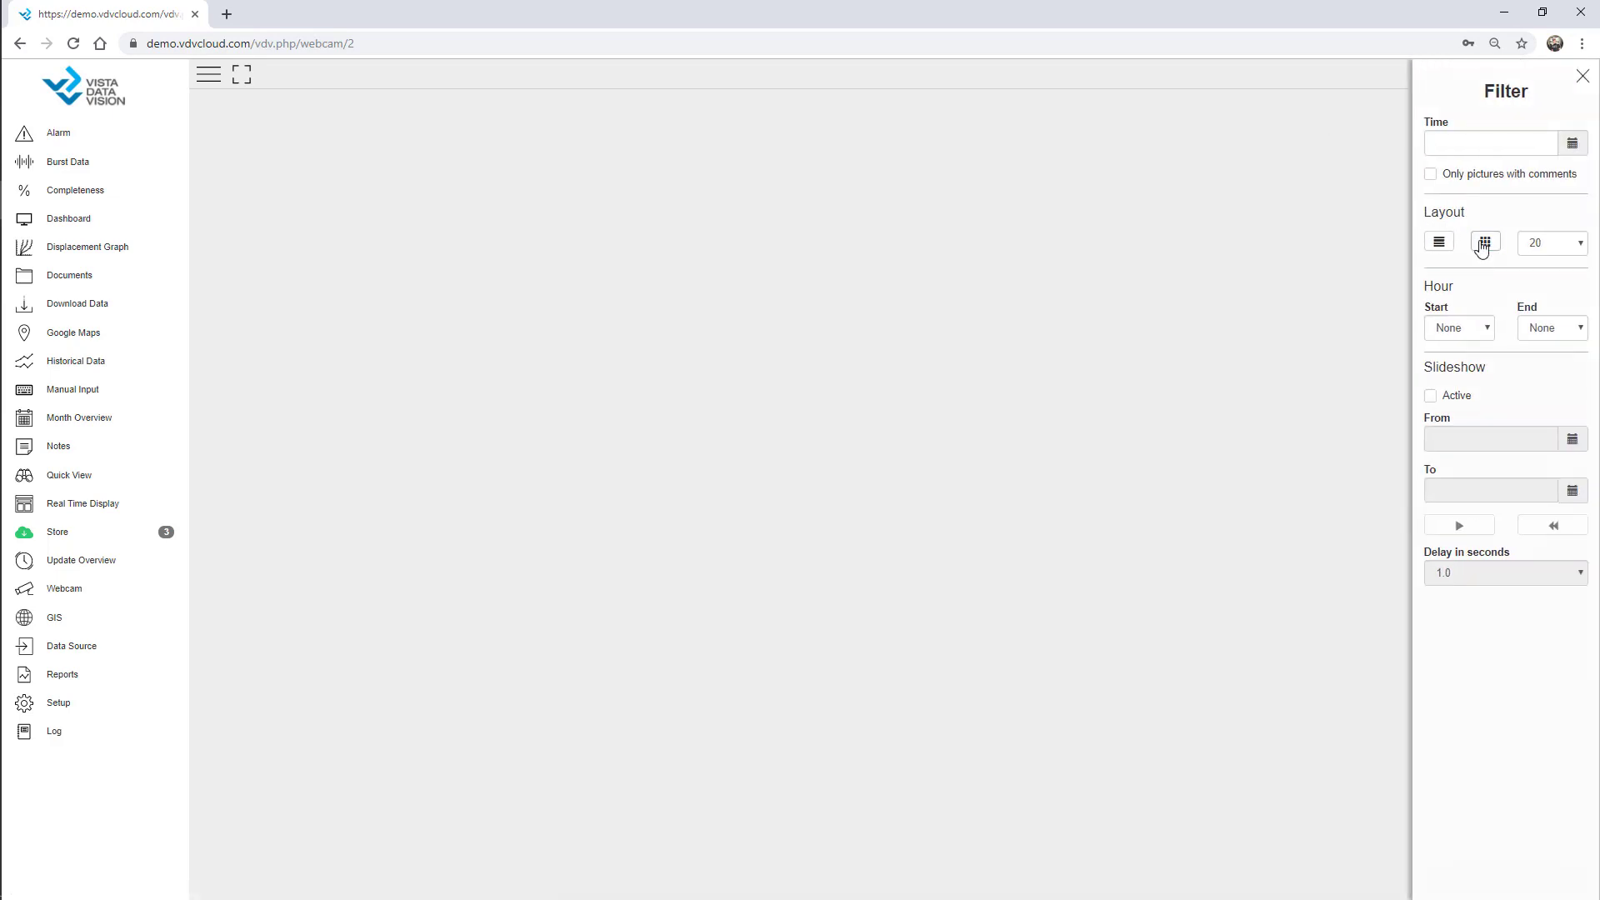
scroll(1200, 396, down, 6)
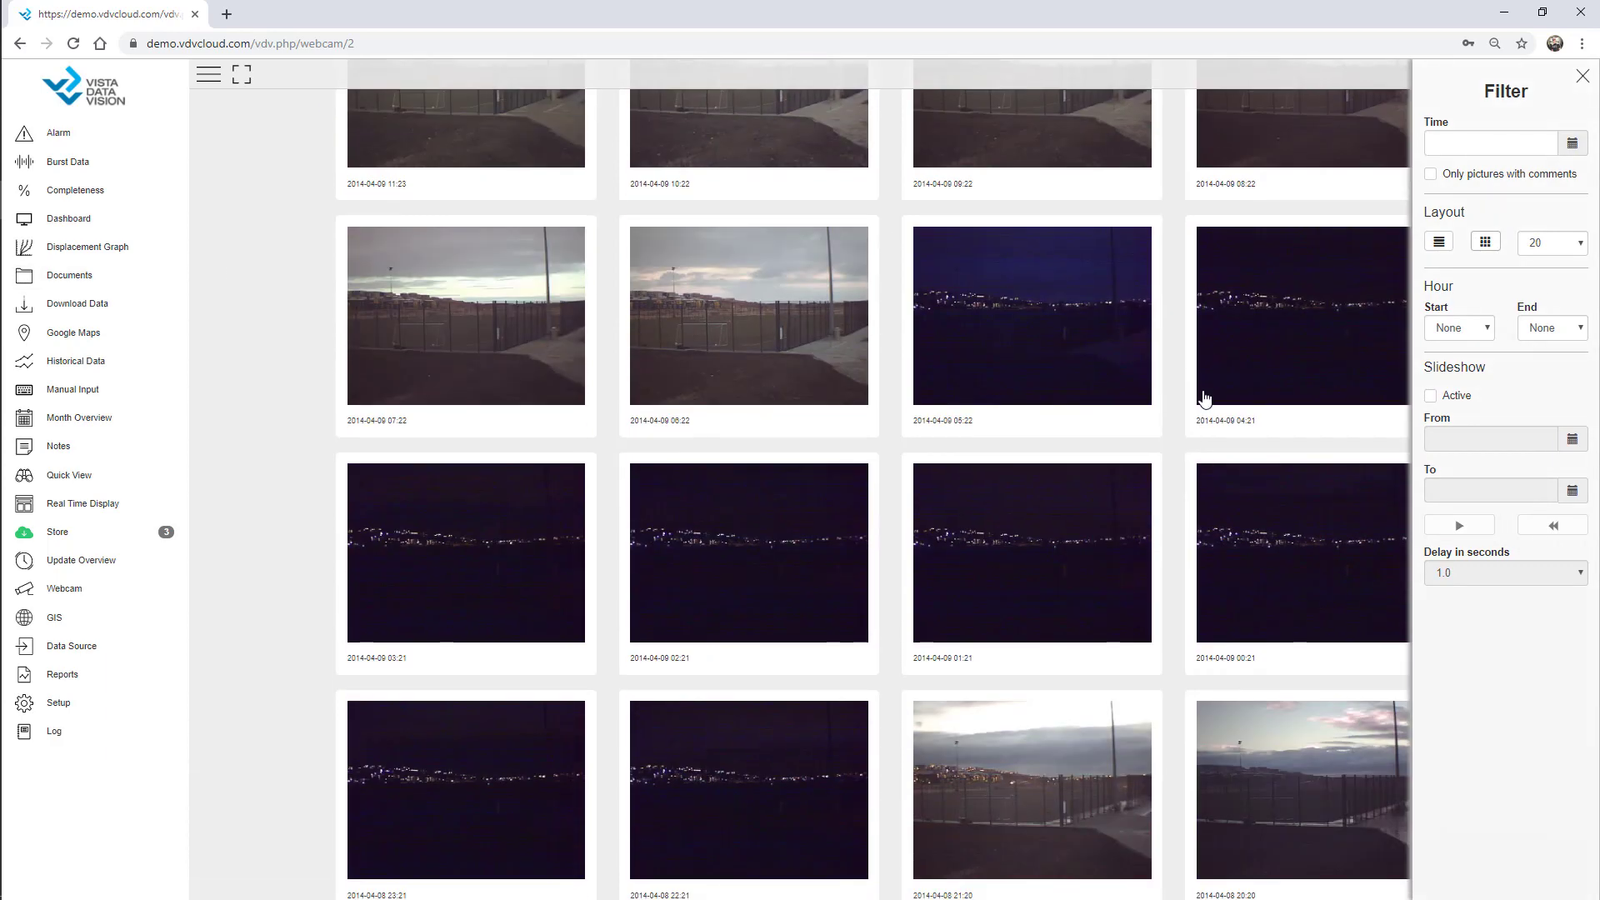
scroll(1198, 396, up, 6)
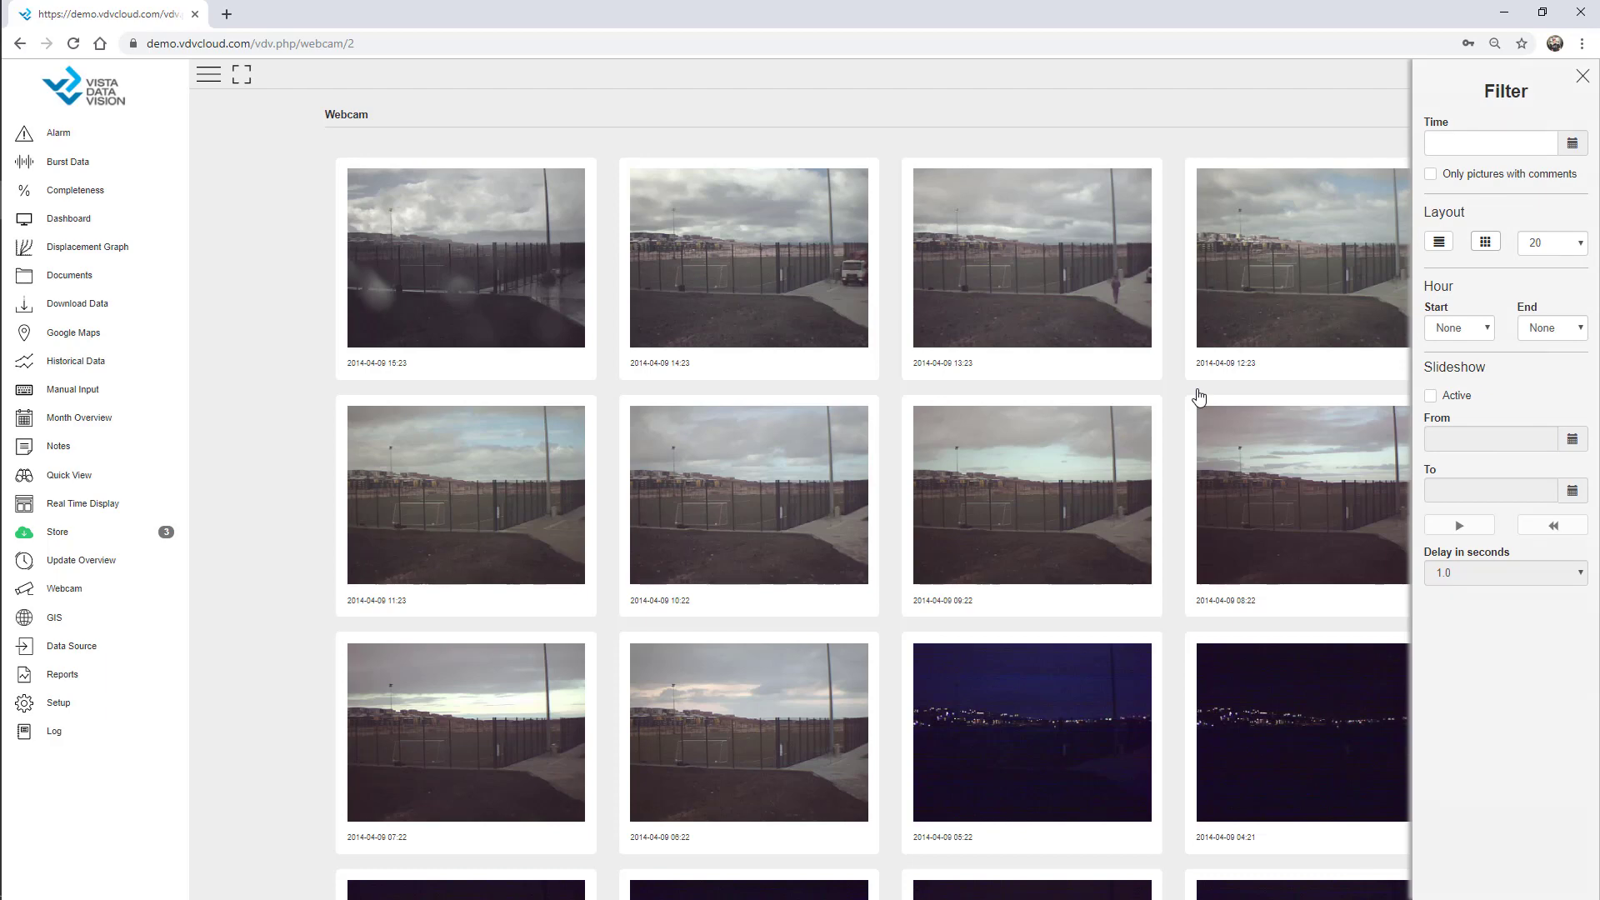
click(1462, 330)
click(1455, 662)
click(1552, 328)
click(1543, 700)
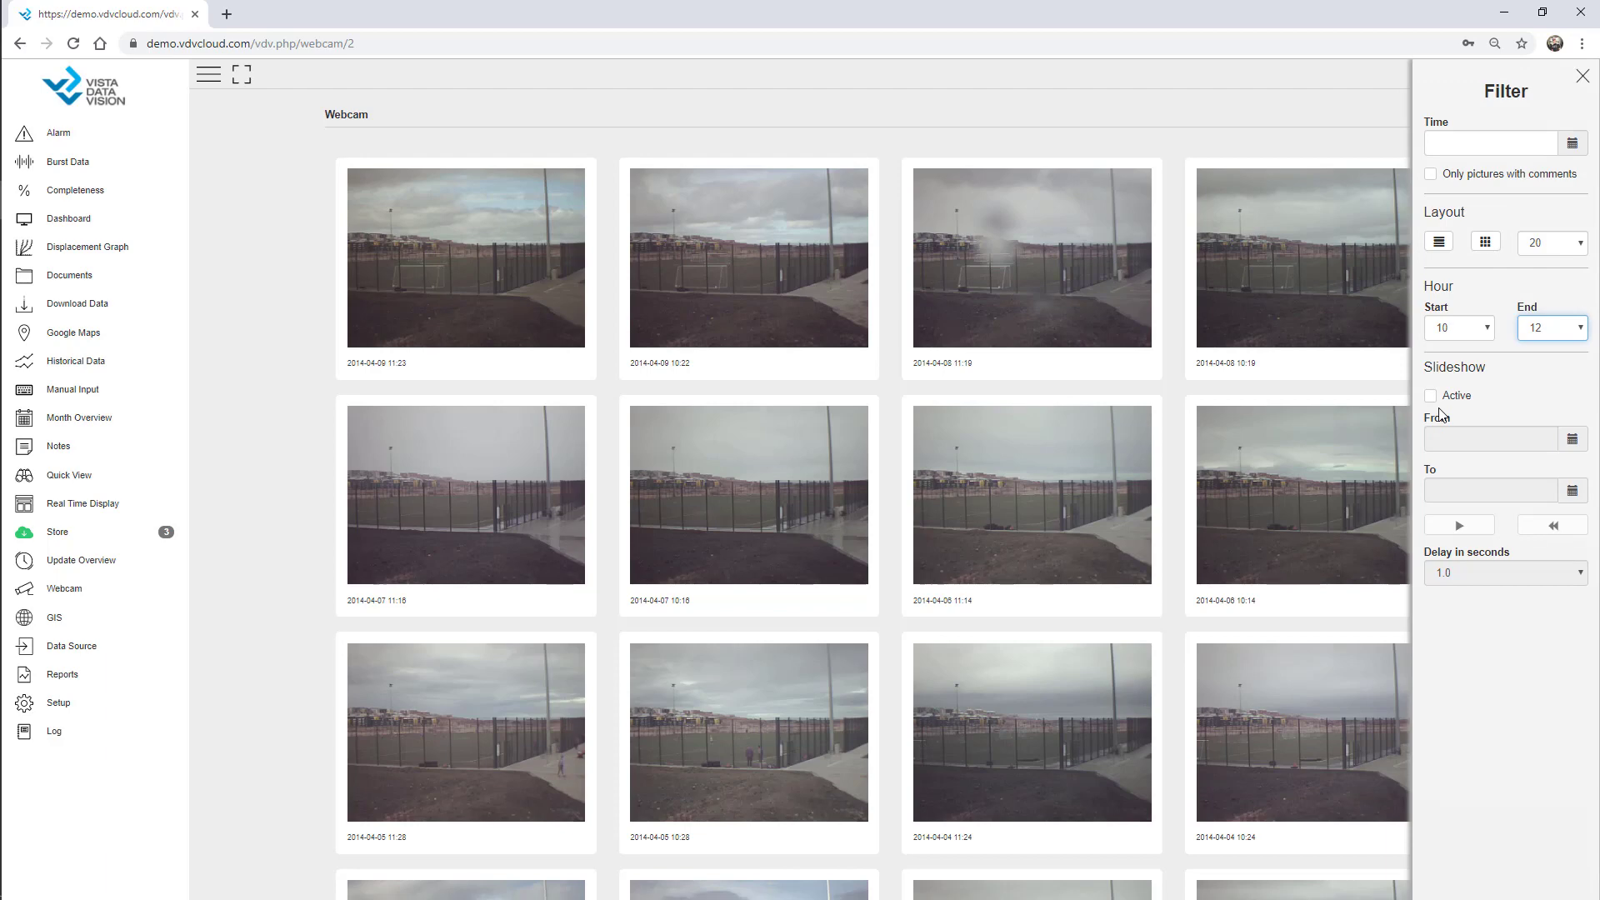
click(1584, 79)
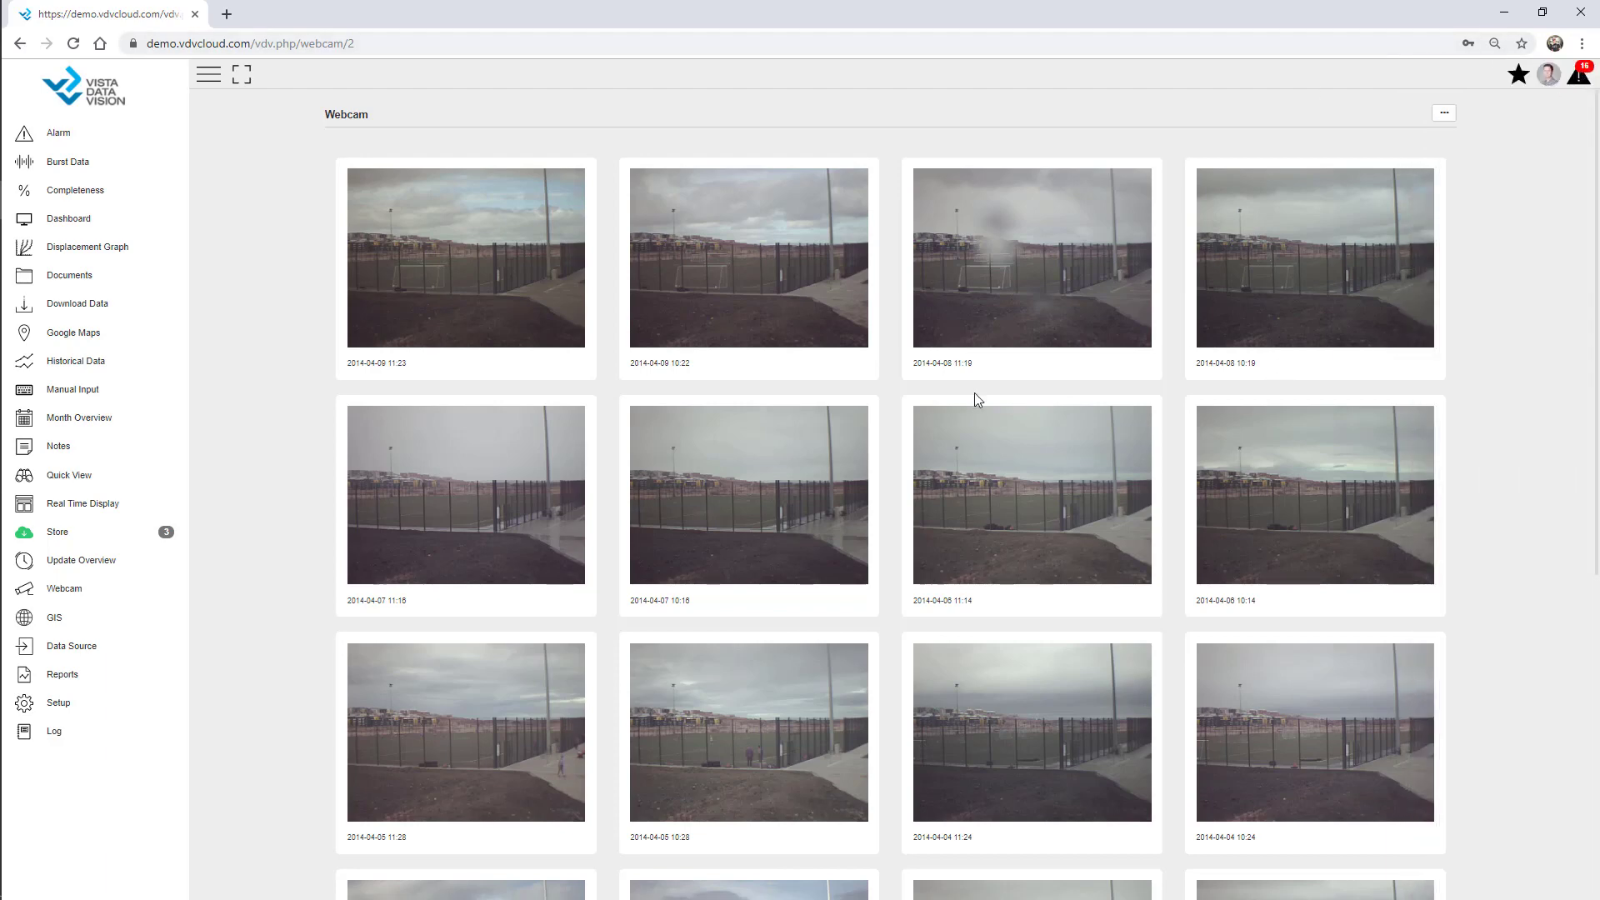
Open the Notes page listing the existing 10 notes.
click(60, 448)
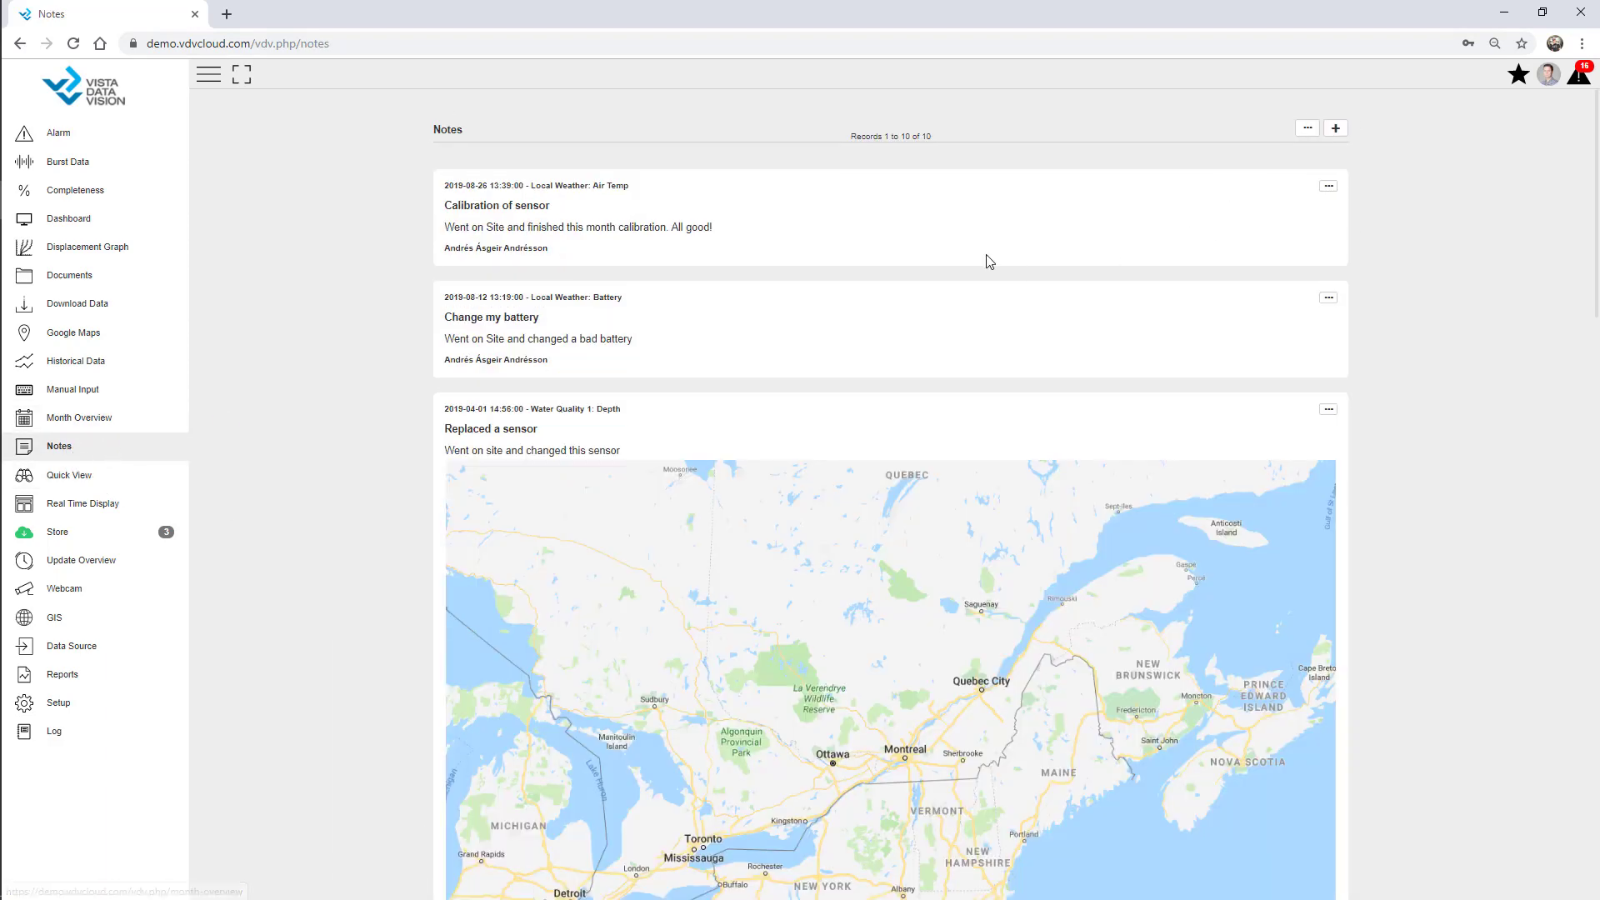
Start a new note attached to the AWS - Webinar site.
click(1337, 133)
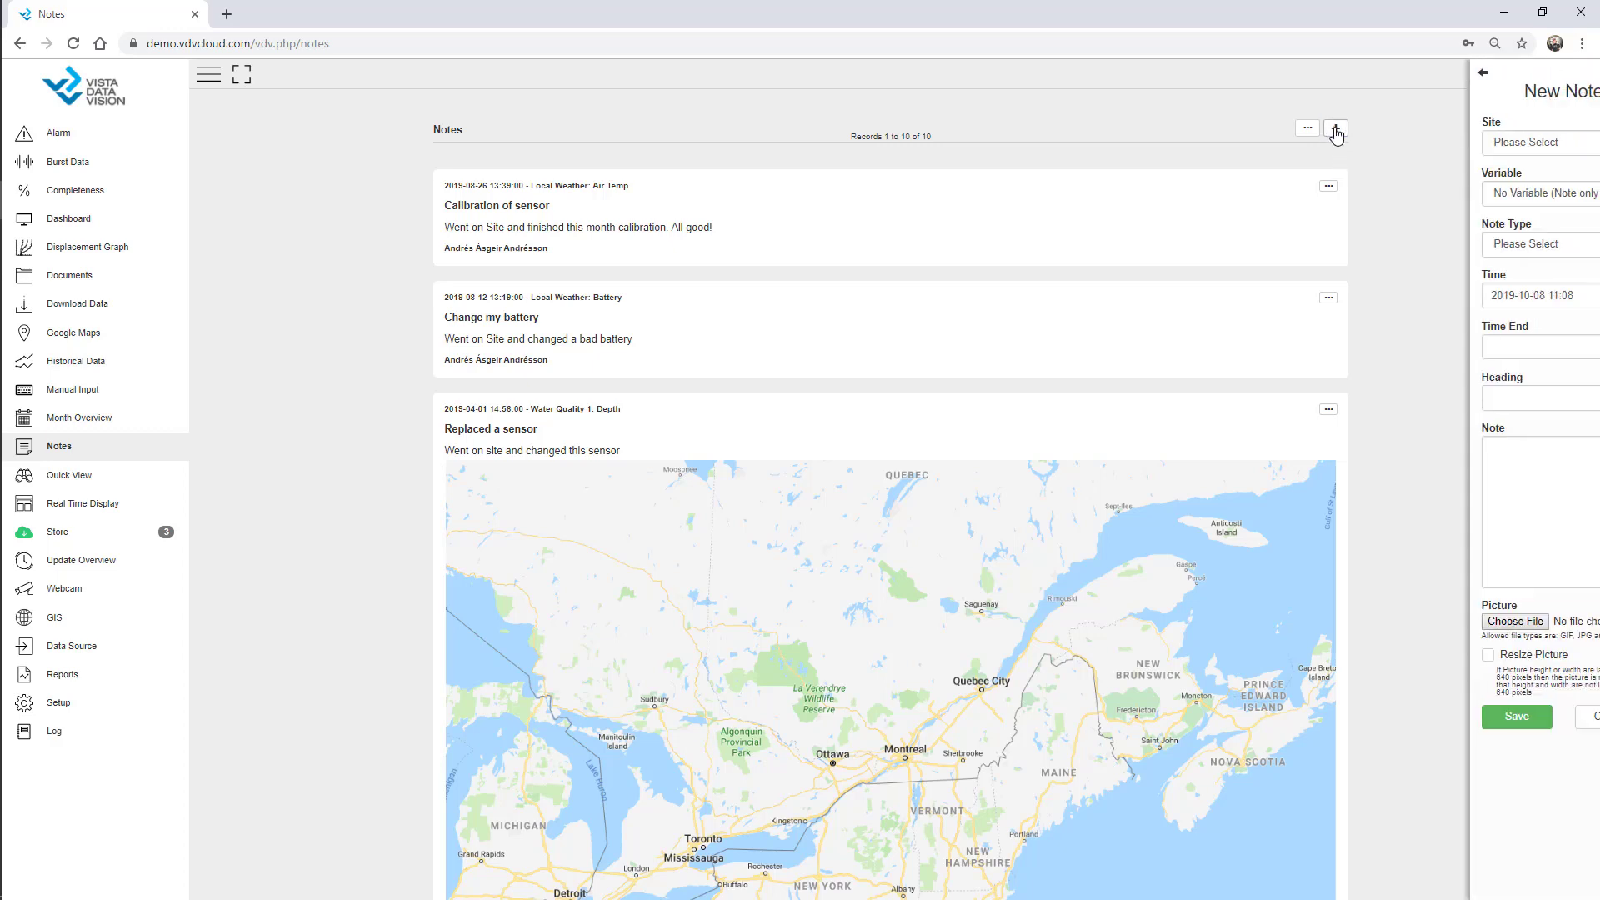
click(1424, 74)
click(1313, 143)
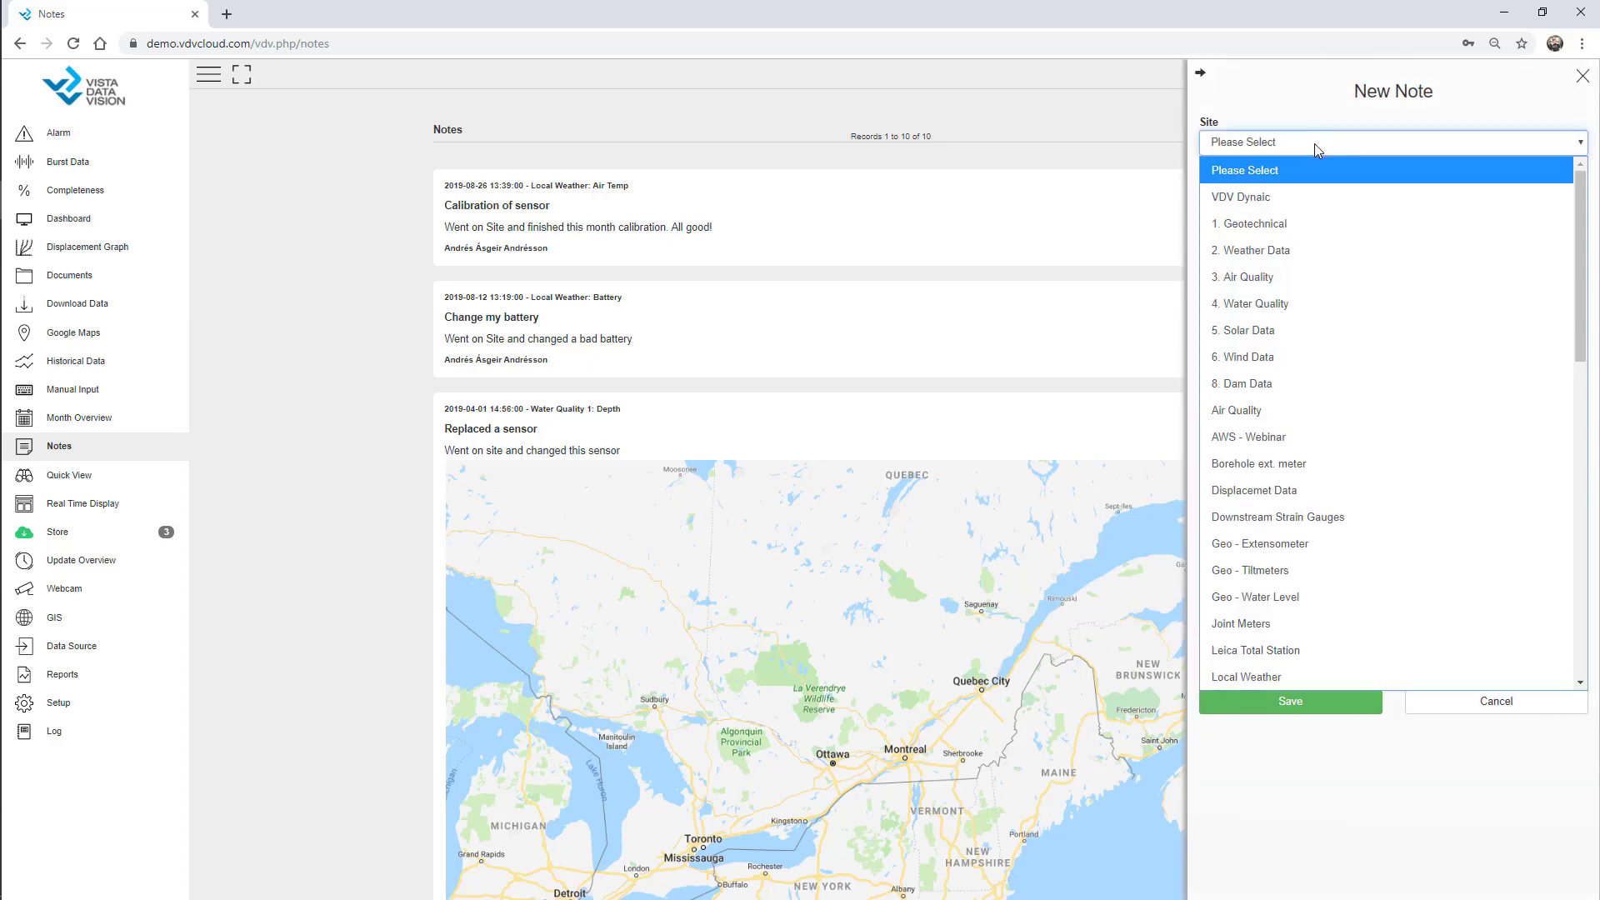
click(1293, 437)
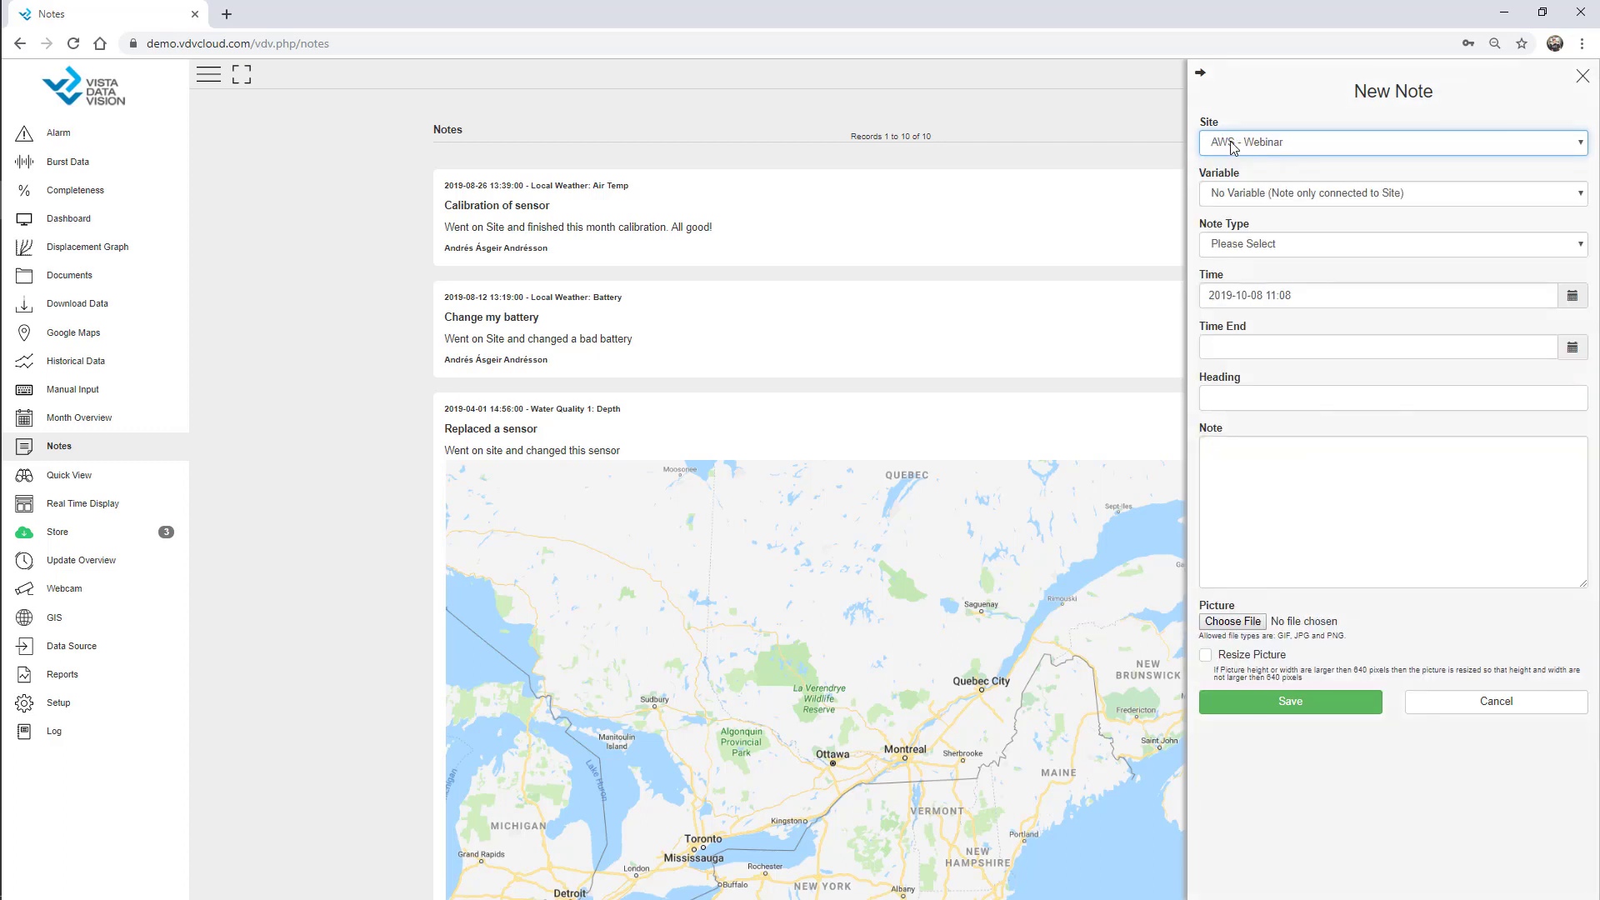
Leave the note unlinked to any variable and set its type to Maintenance.
click(1256, 197)
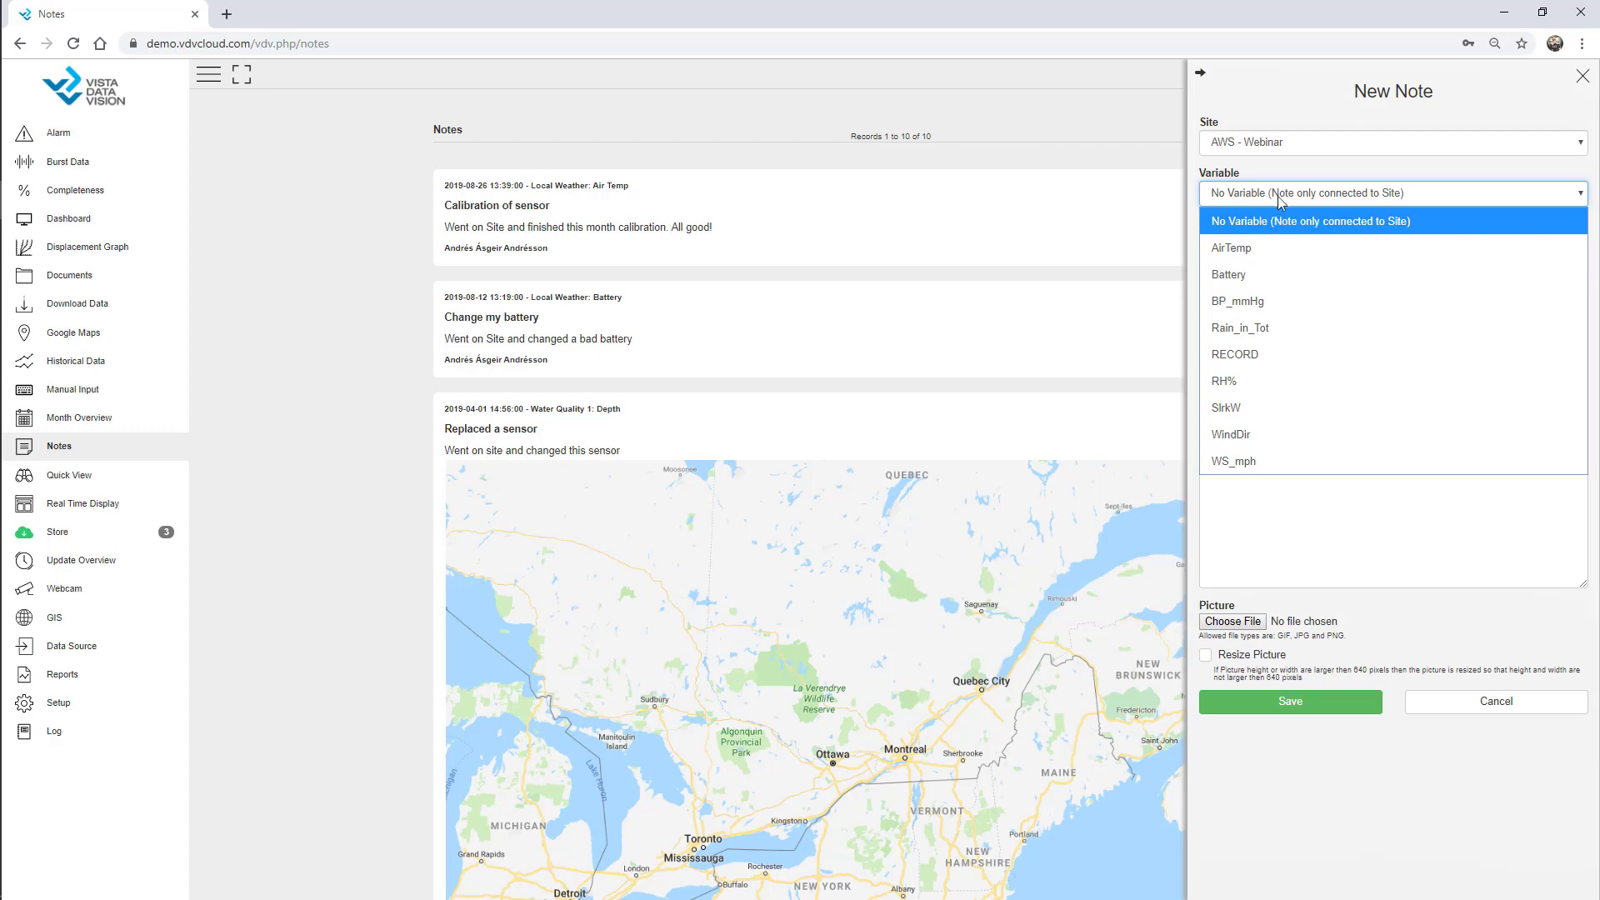
click(1281, 195)
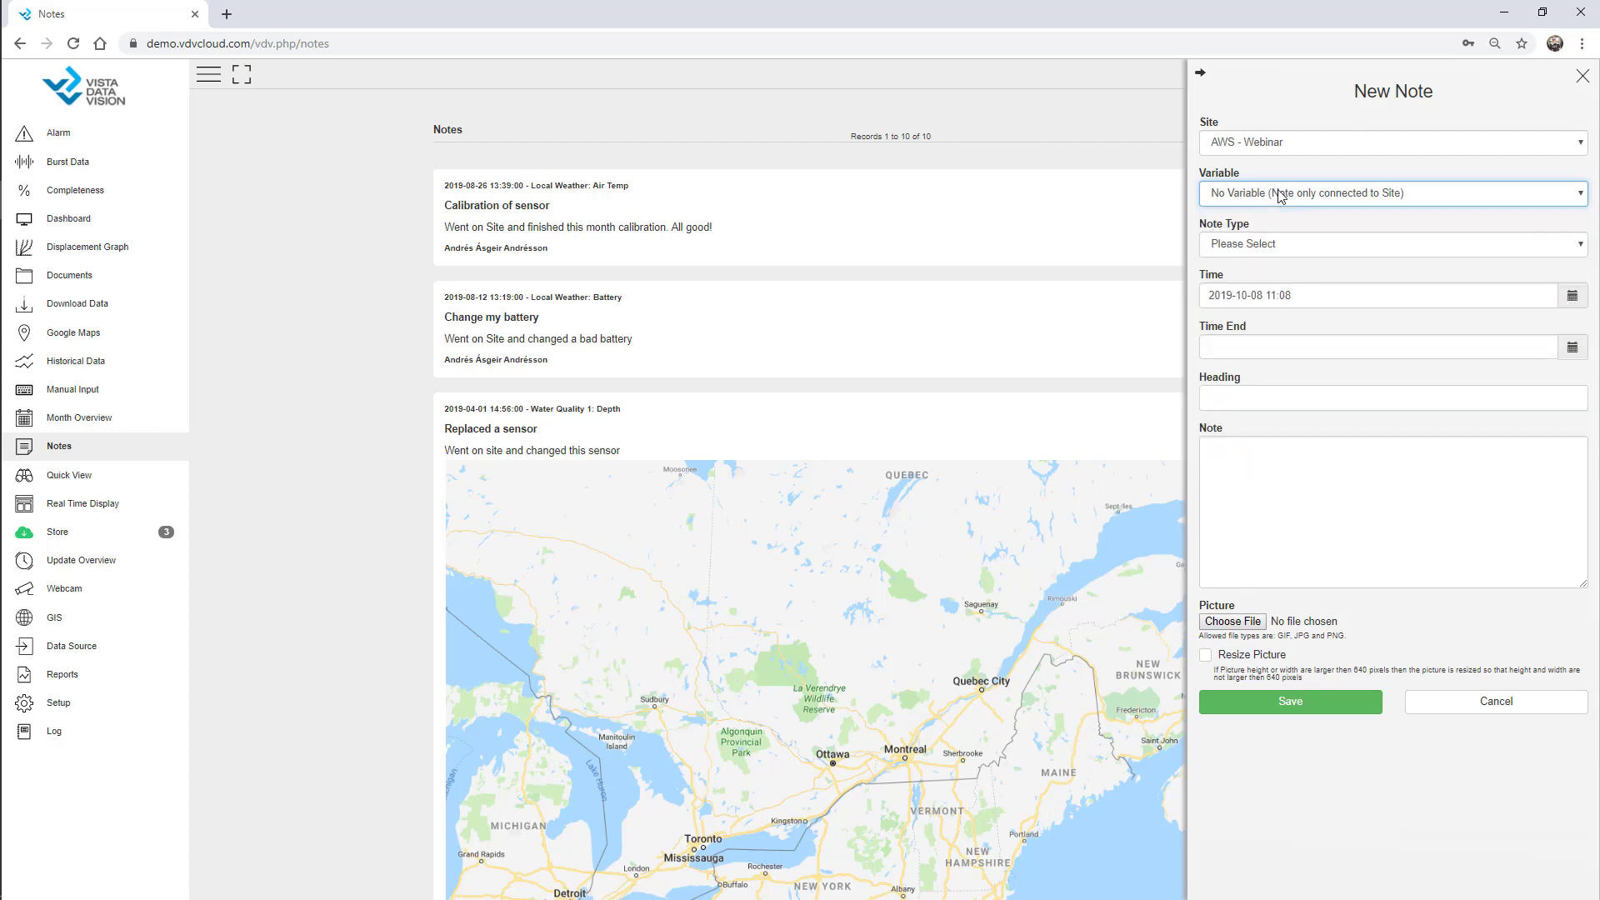
click(1281, 195)
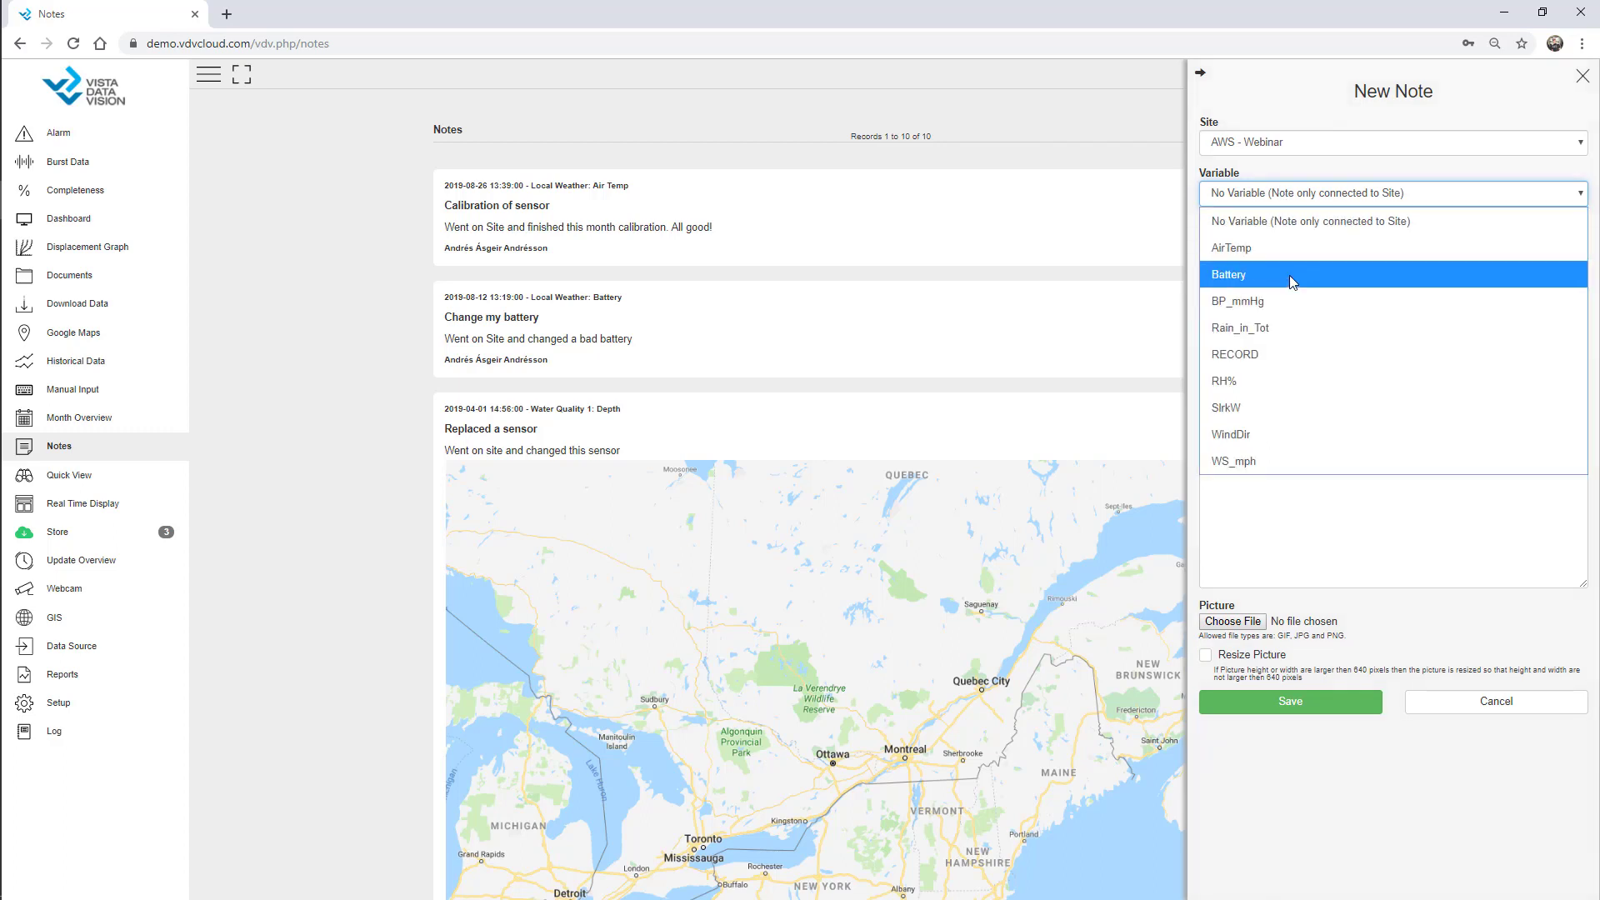
click(1288, 275)
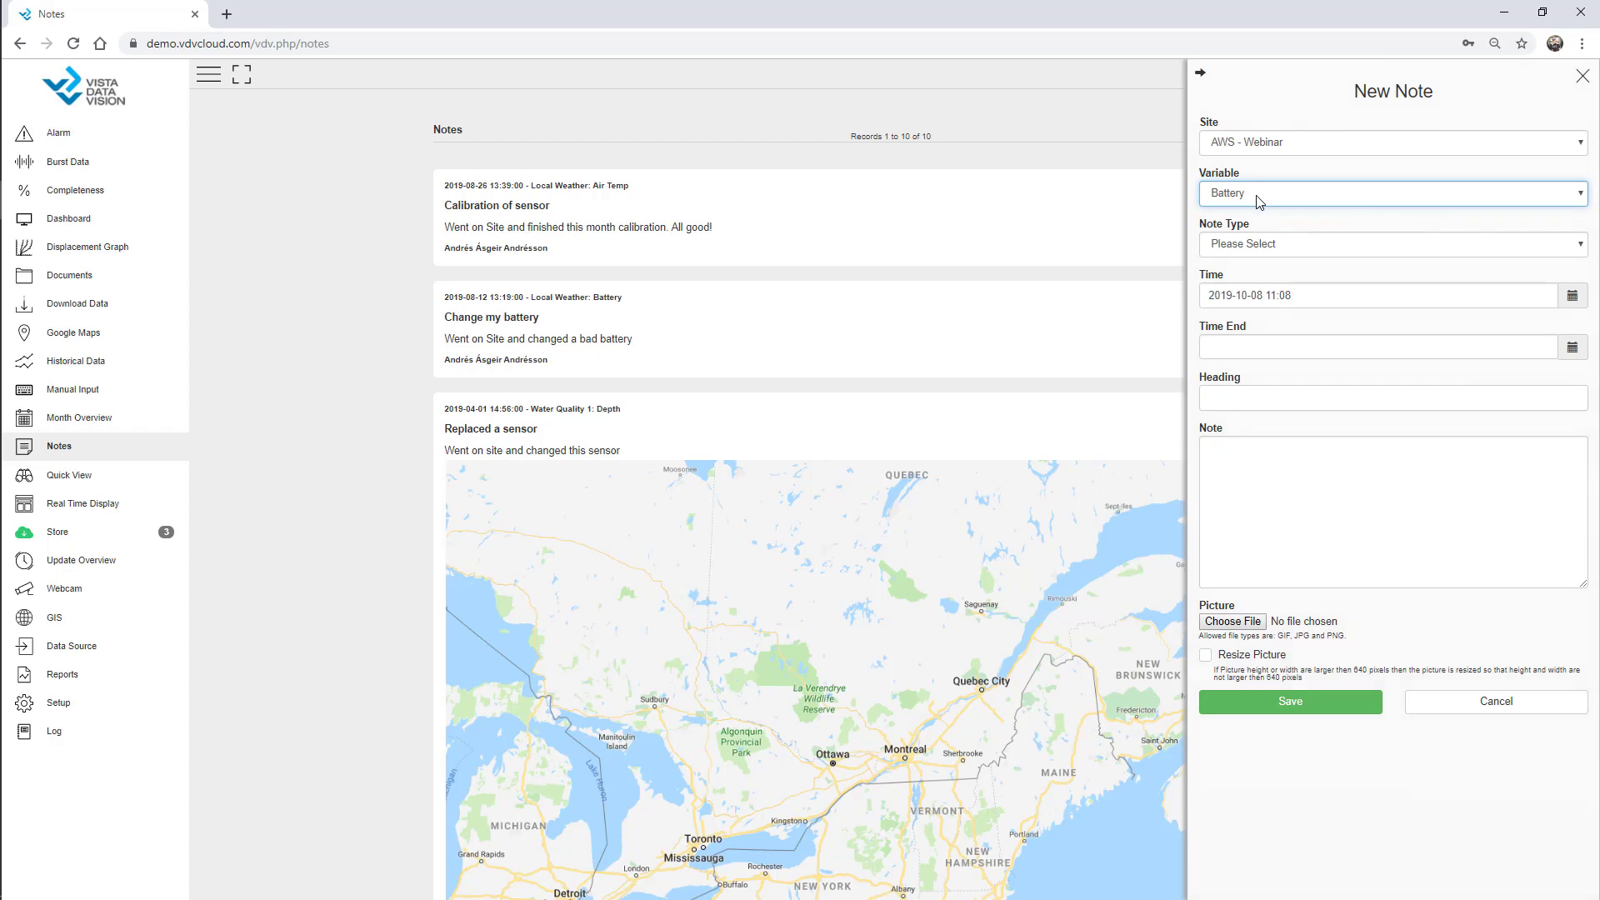
click(1259, 202)
click(1258, 218)
click(1269, 250)
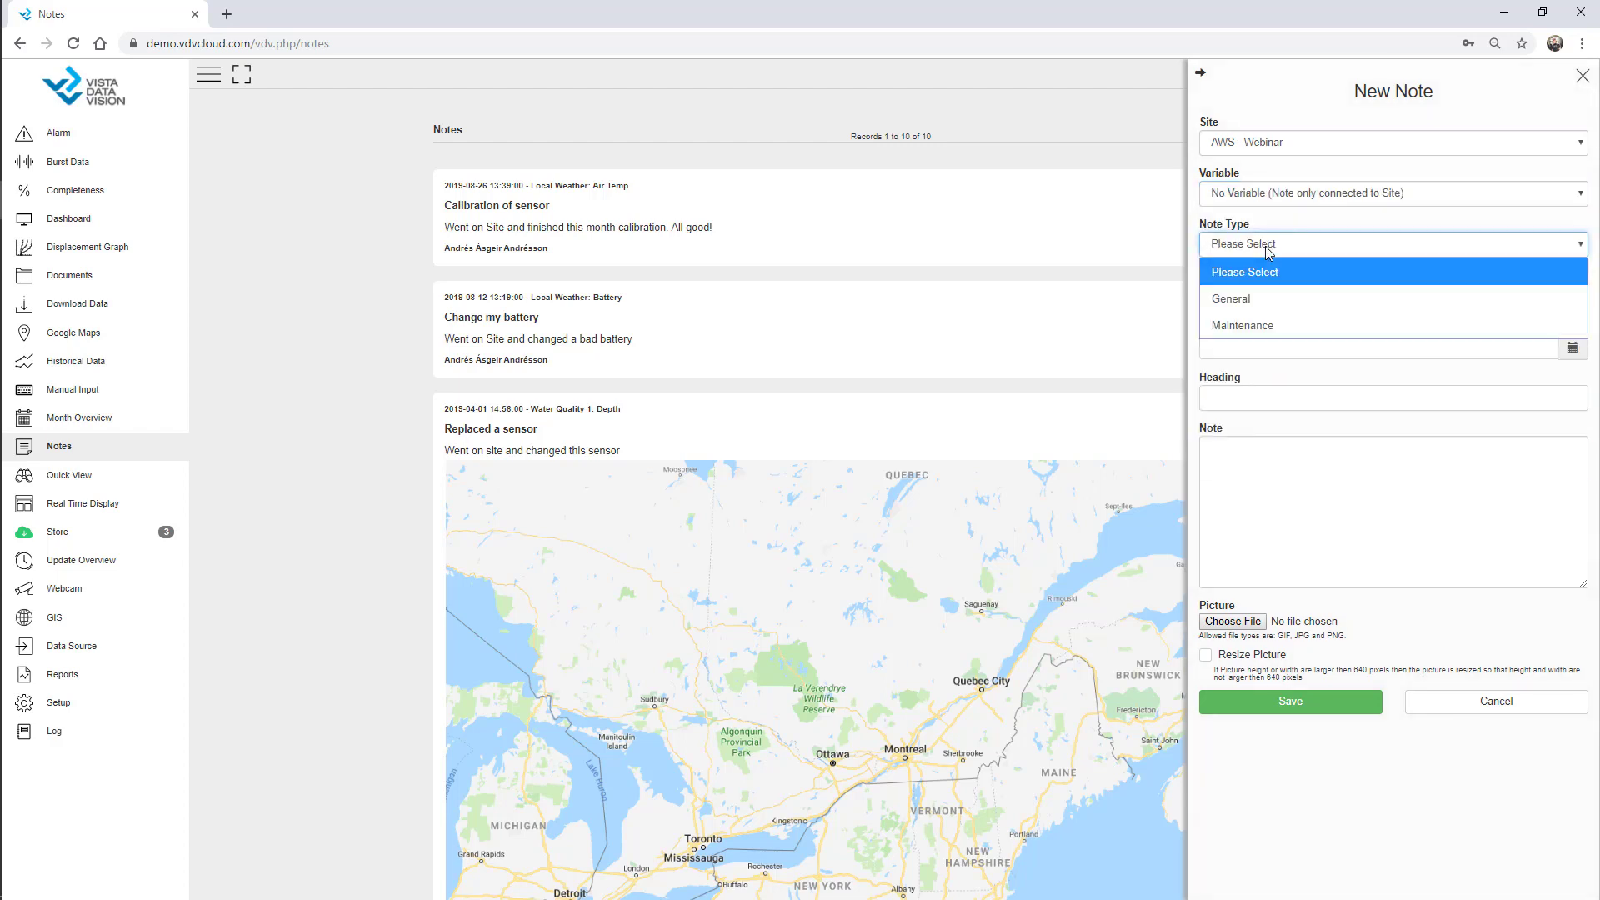
click(1256, 325)
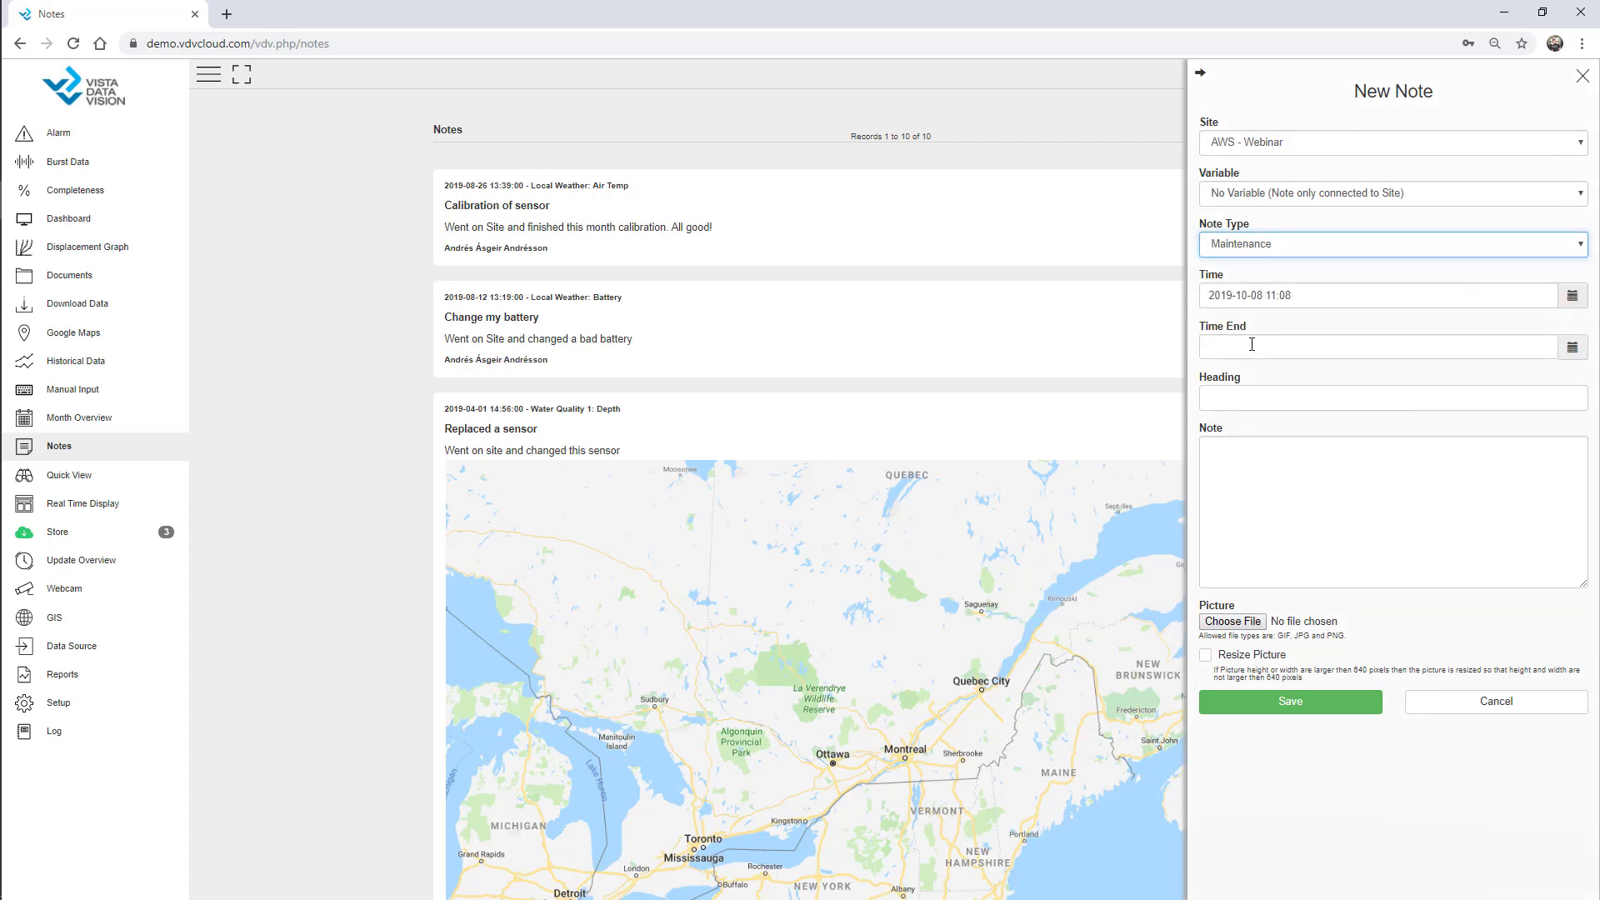
click(1299, 300)
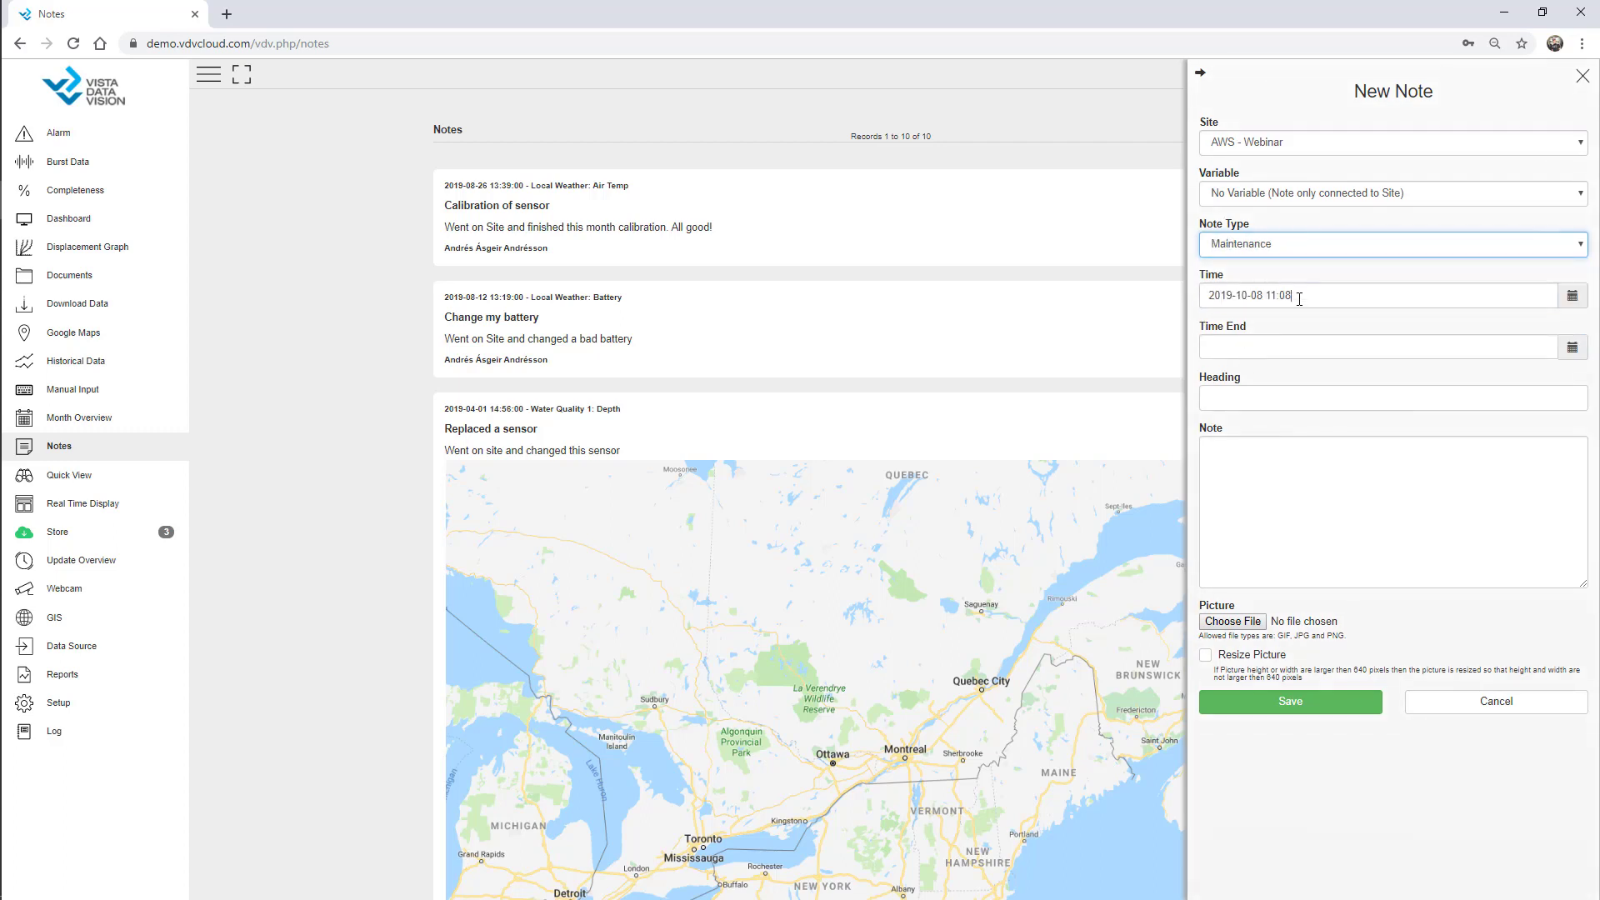
Title the note 'Annual Checkup' with text 'Went on Site and checked the station. All good'.
click(1242, 396)
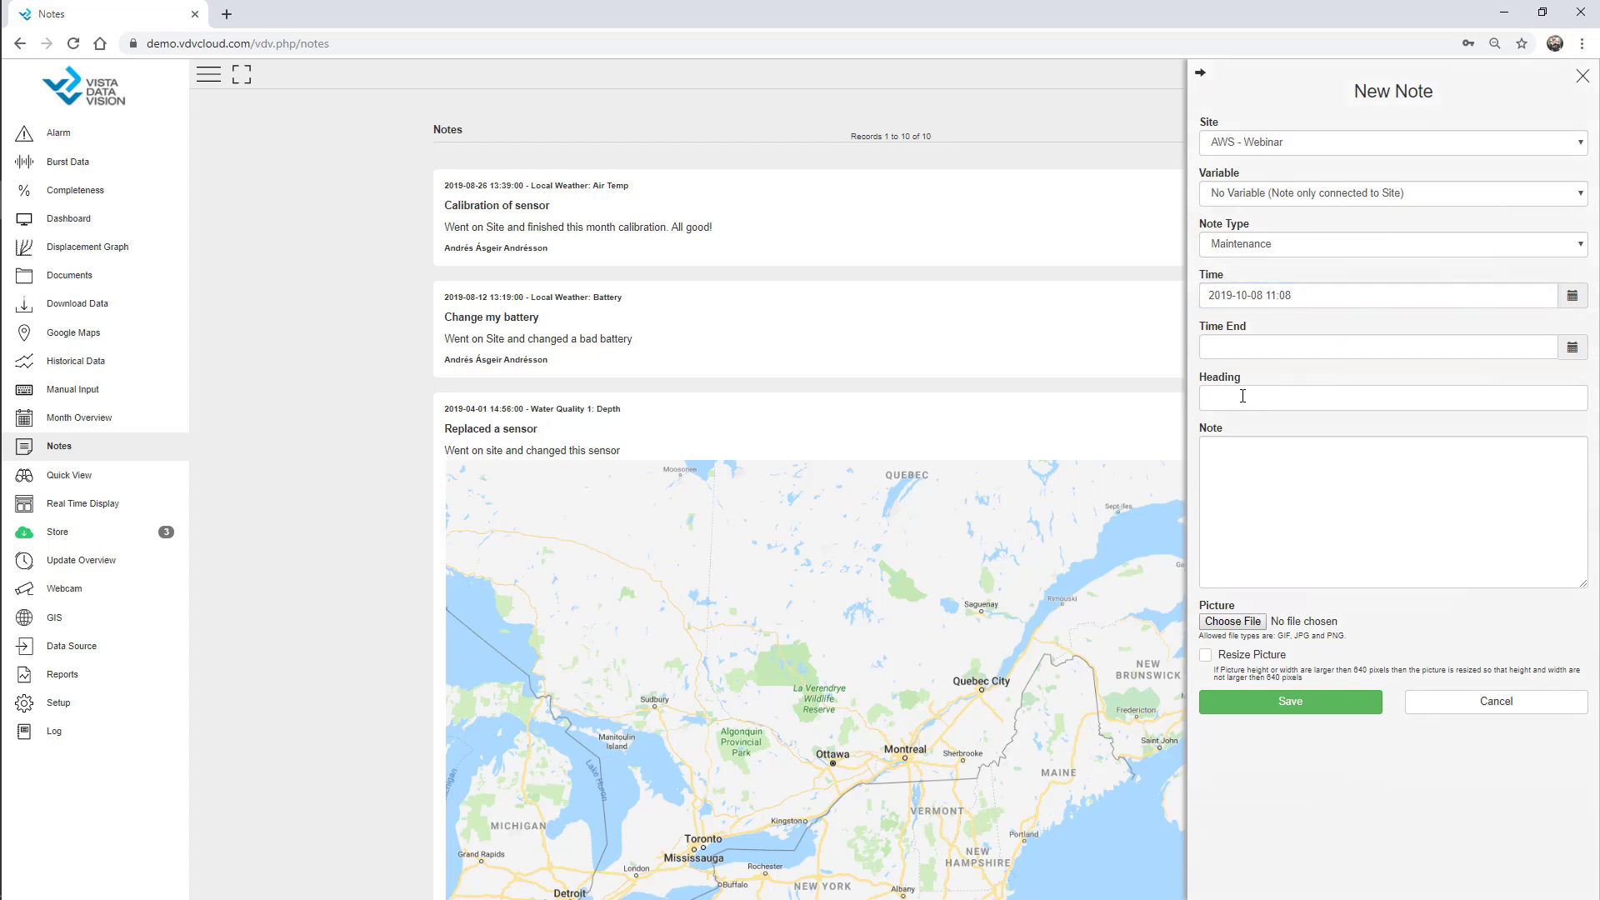
text(Anna)
key(BackSpace)
text(ual Checkup)
key(Tab)
text(We)
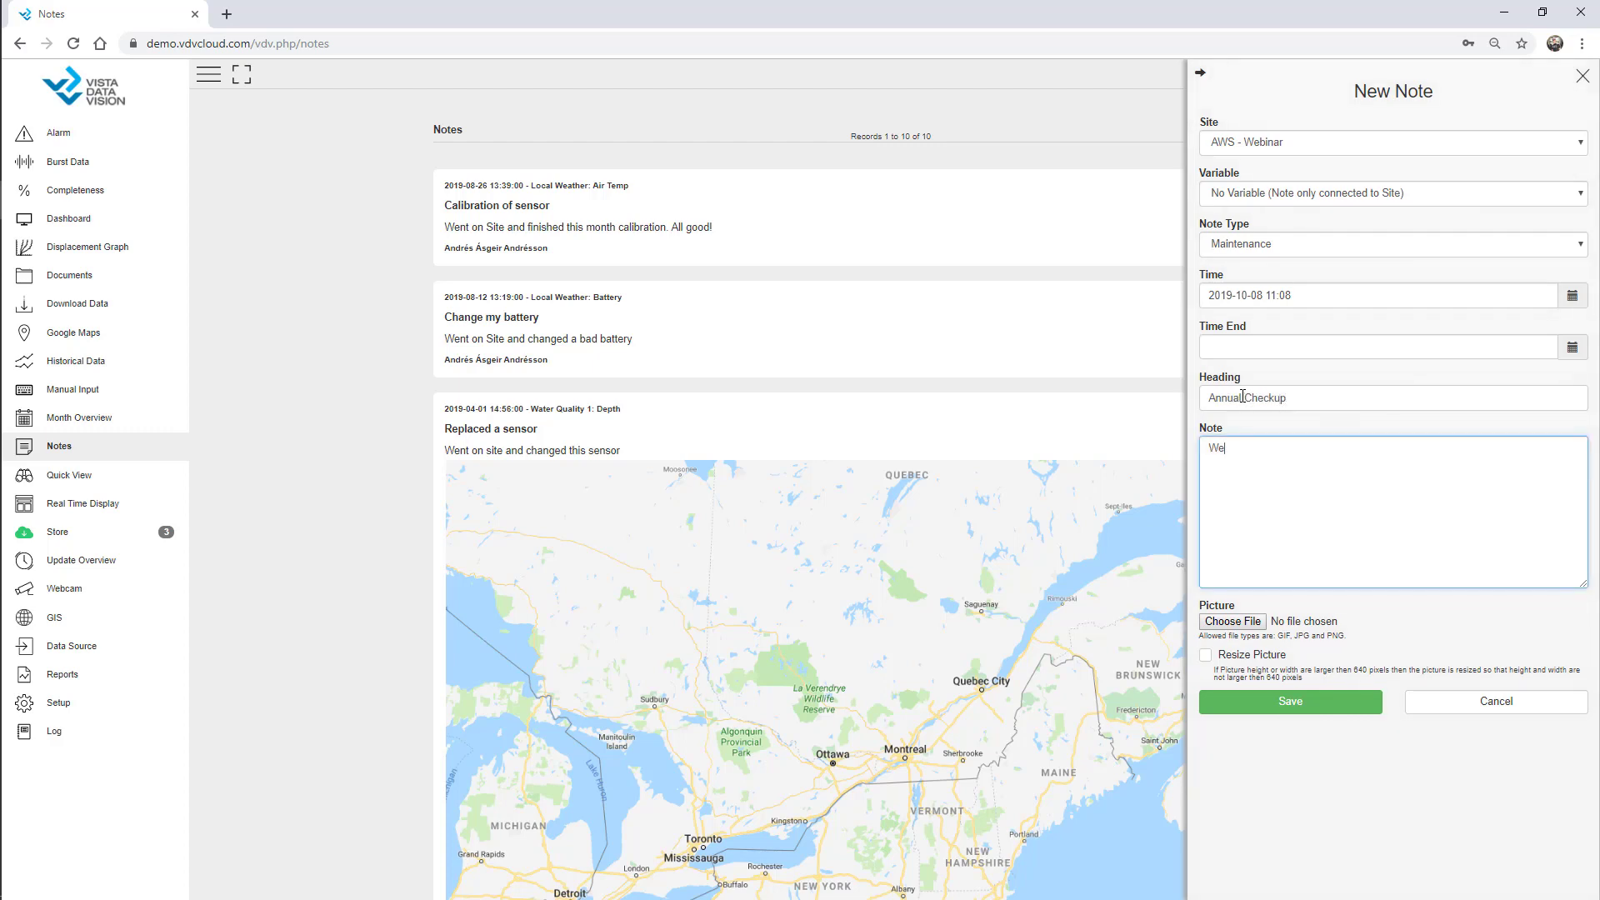
text(nt on Site and checked the station. All good)
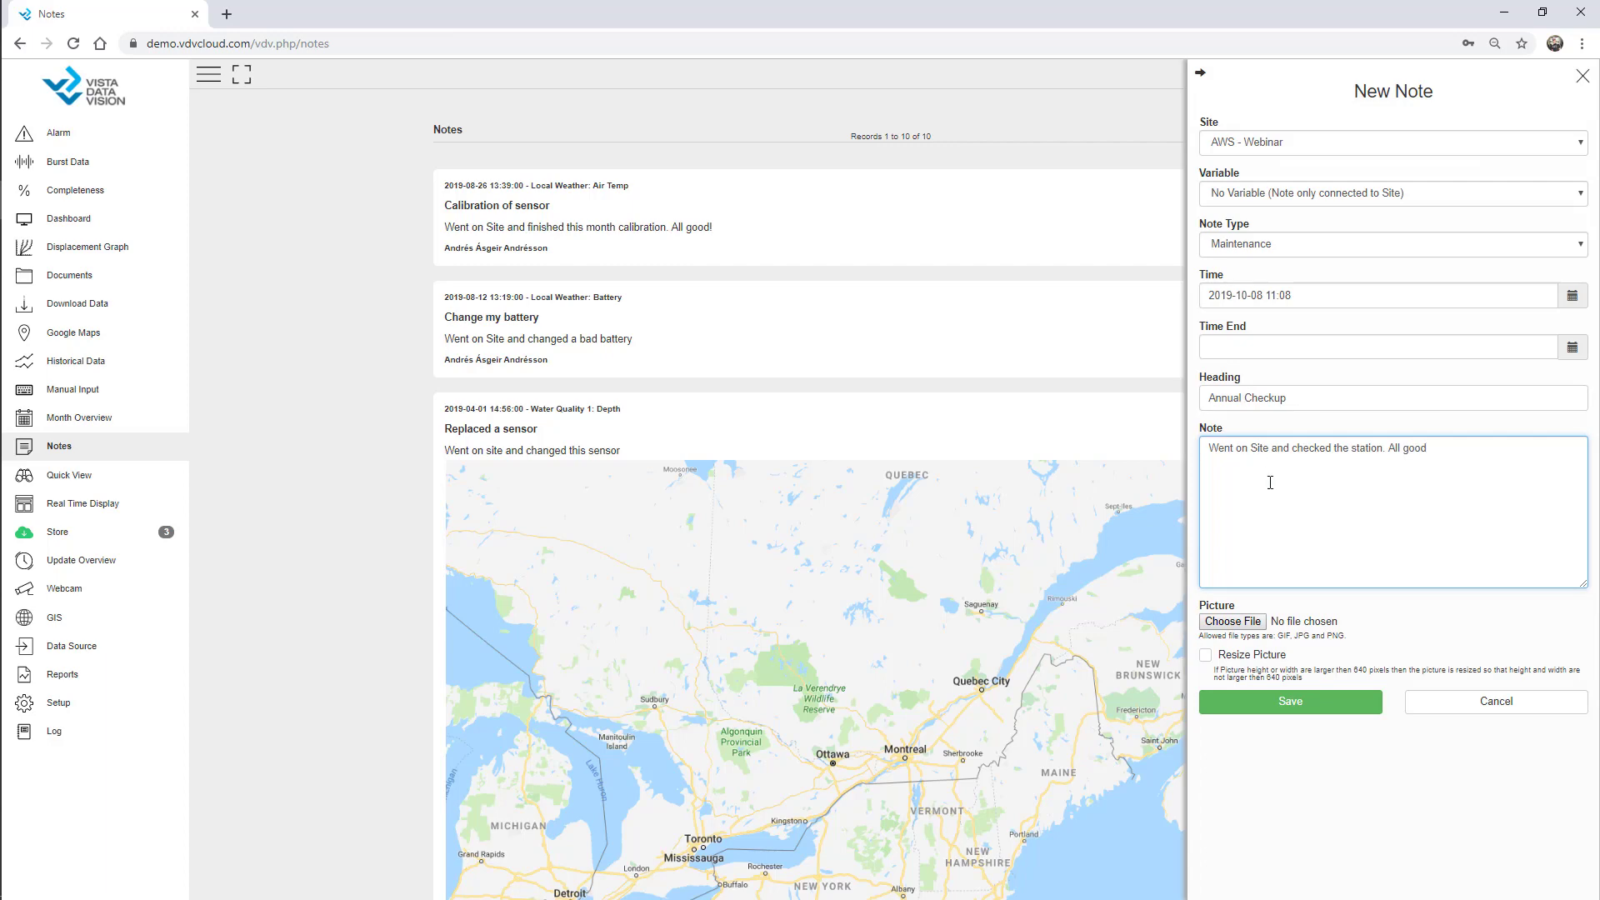
Attach the AWS-2.jpg photo and save the note.
click(1254, 621)
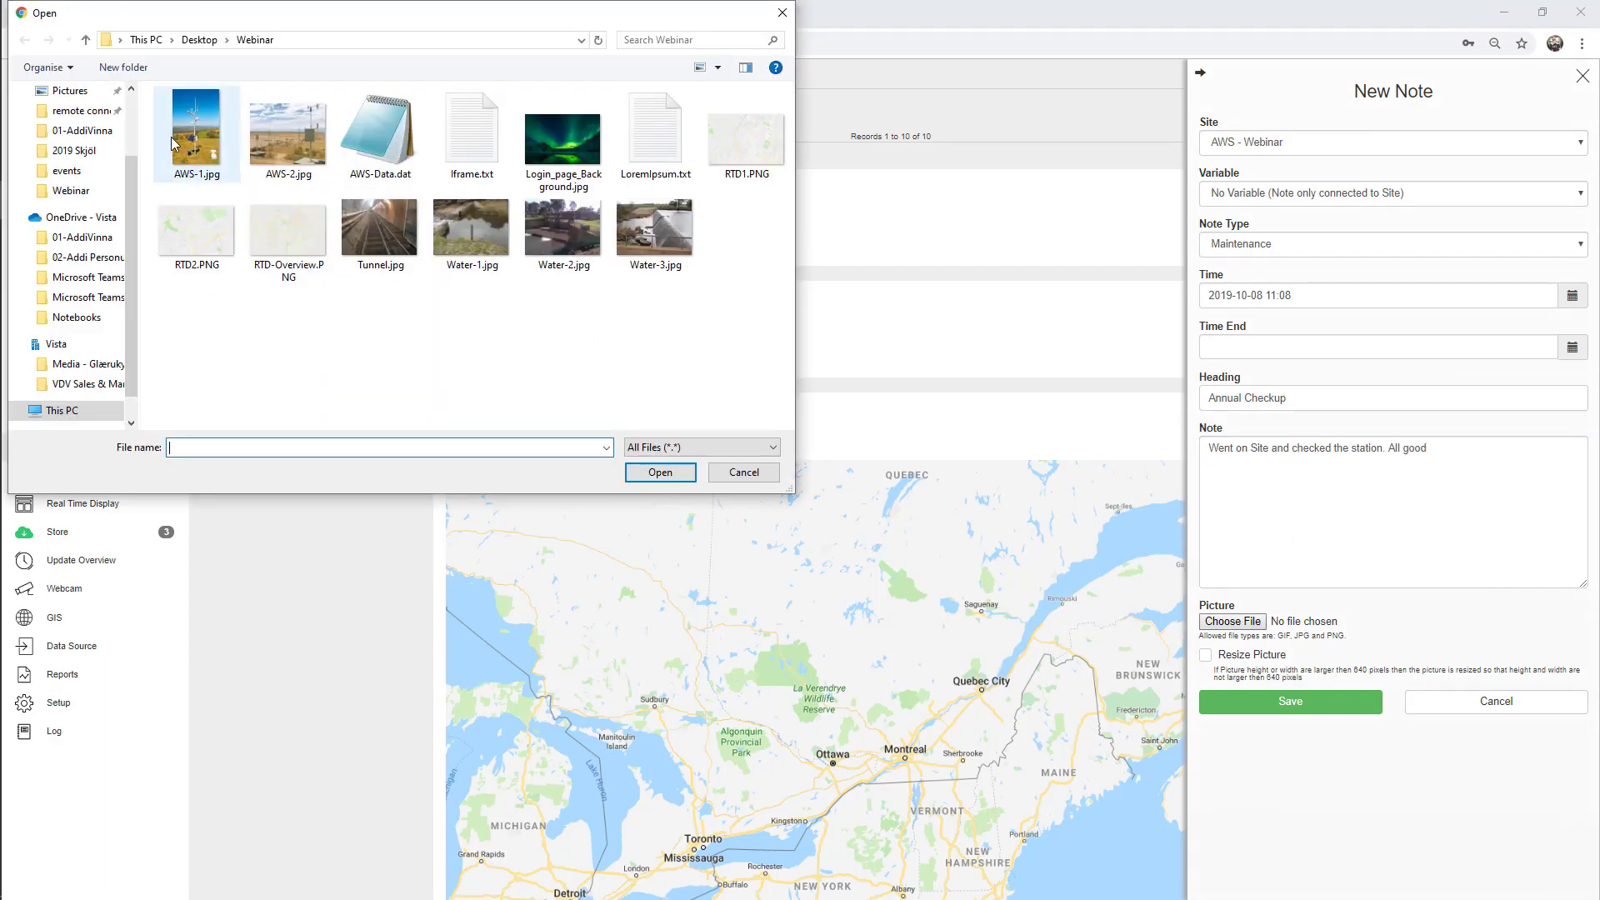
double_click(292, 133)
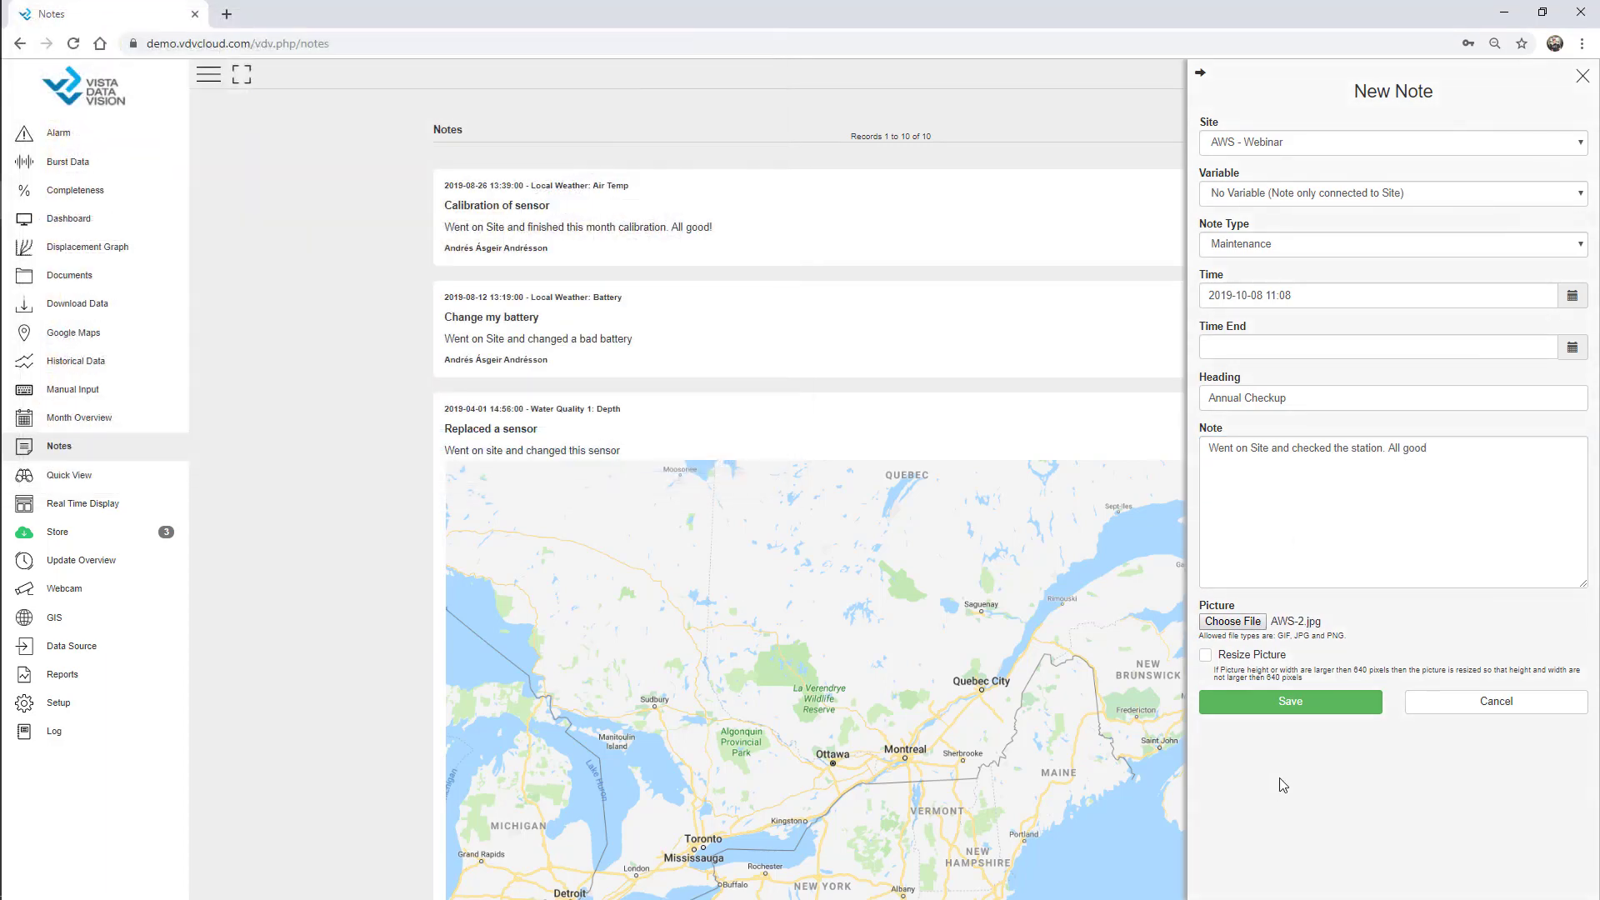
click(1294, 712)
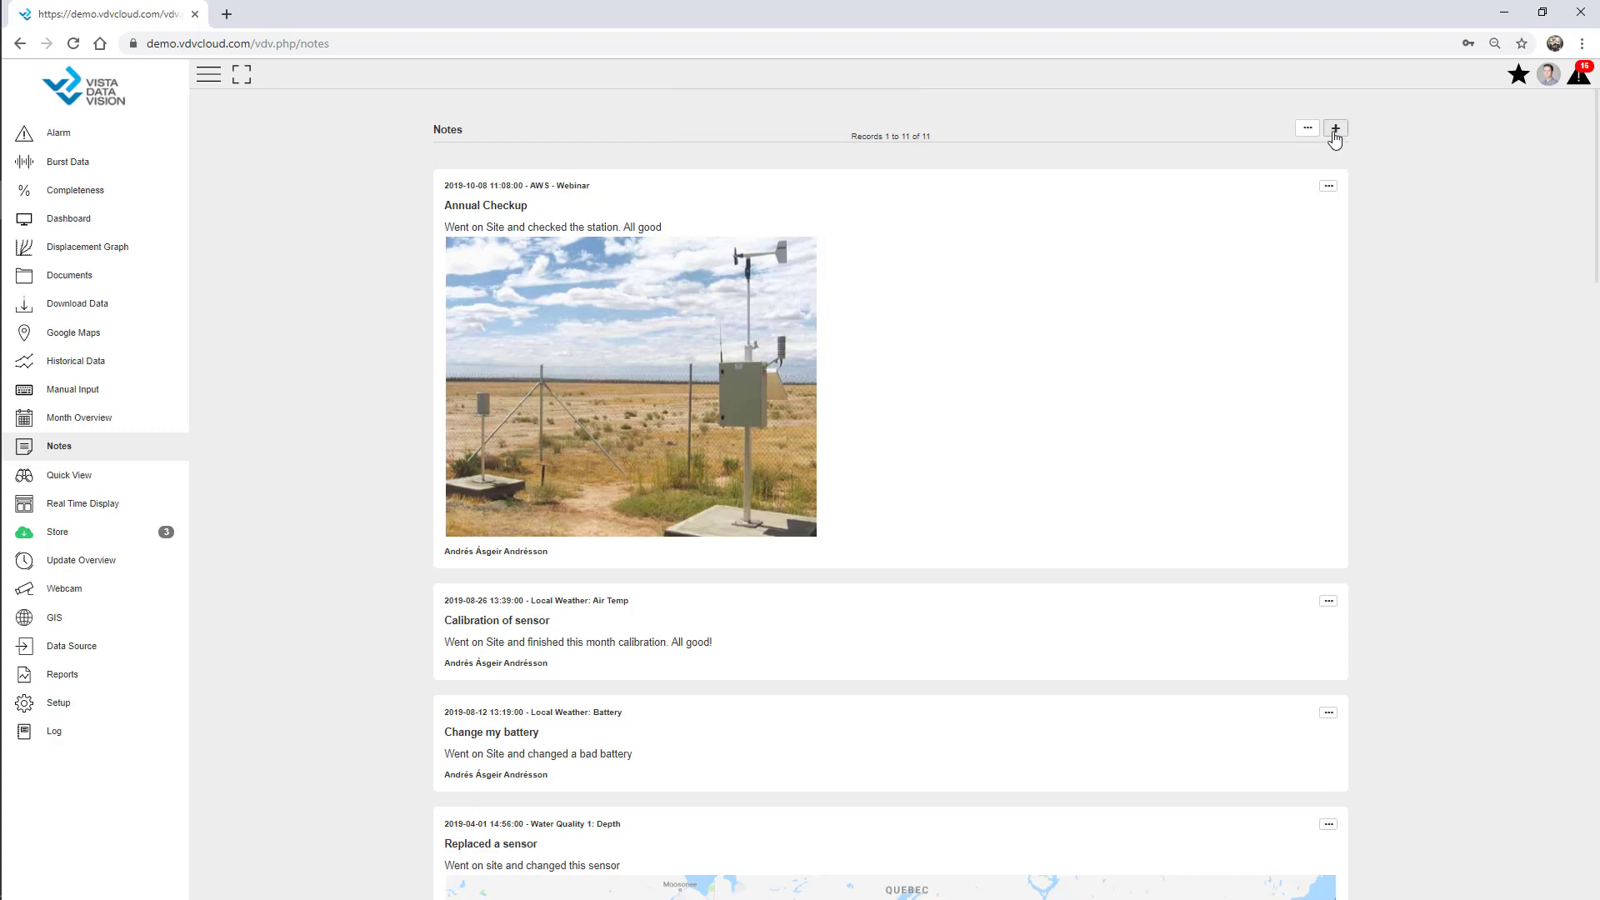
click(1308, 128)
click(1493, 143)
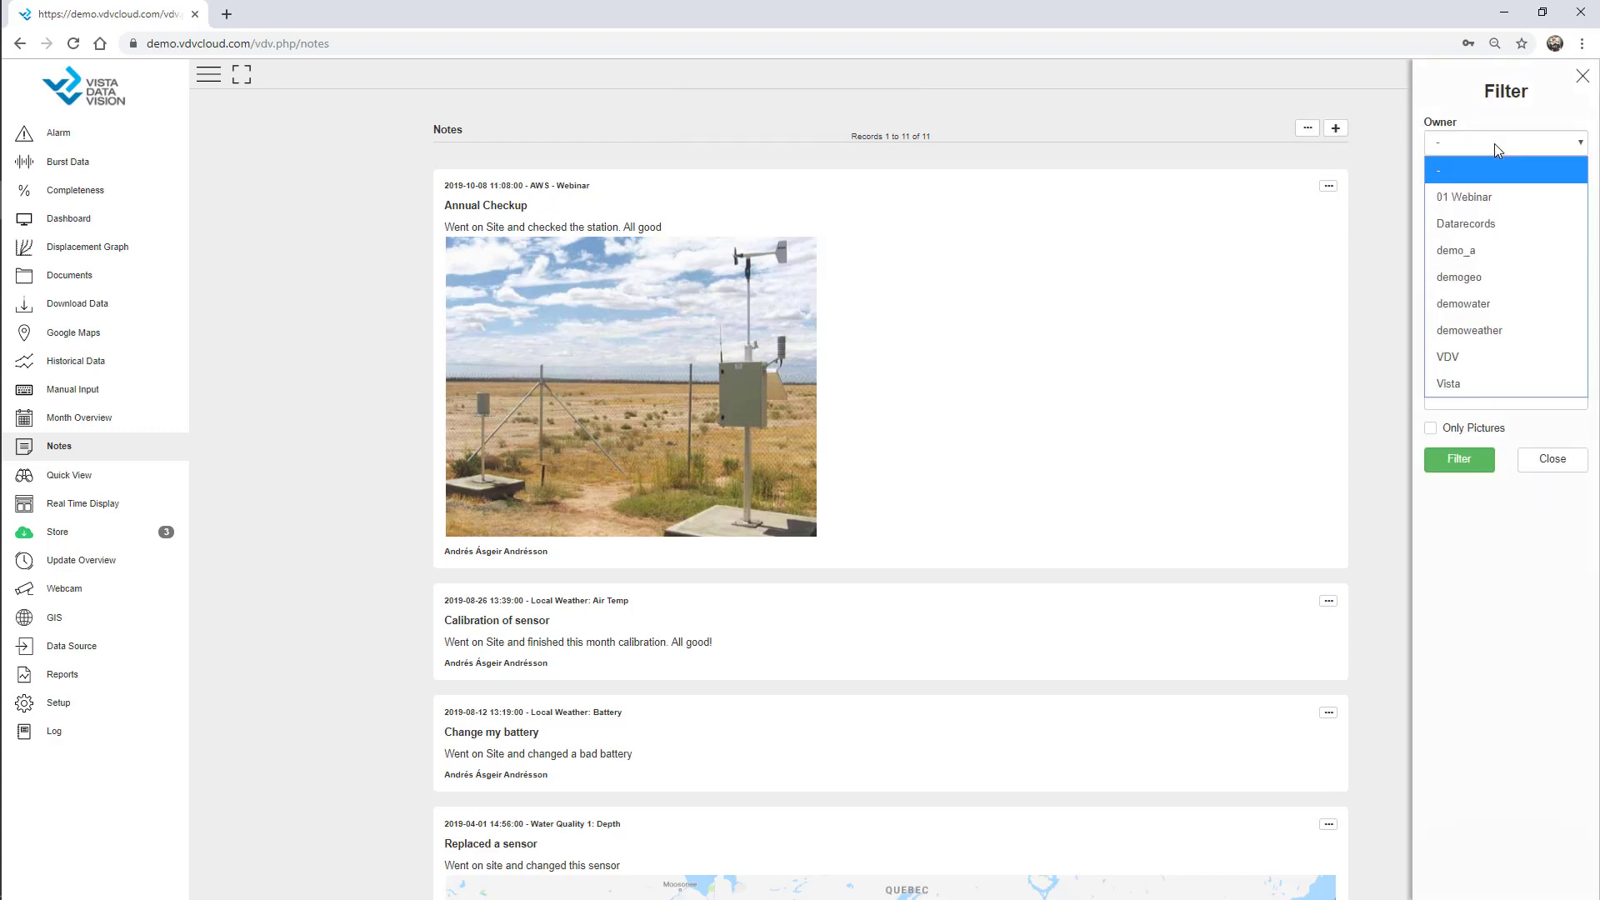
click(1495, 197)
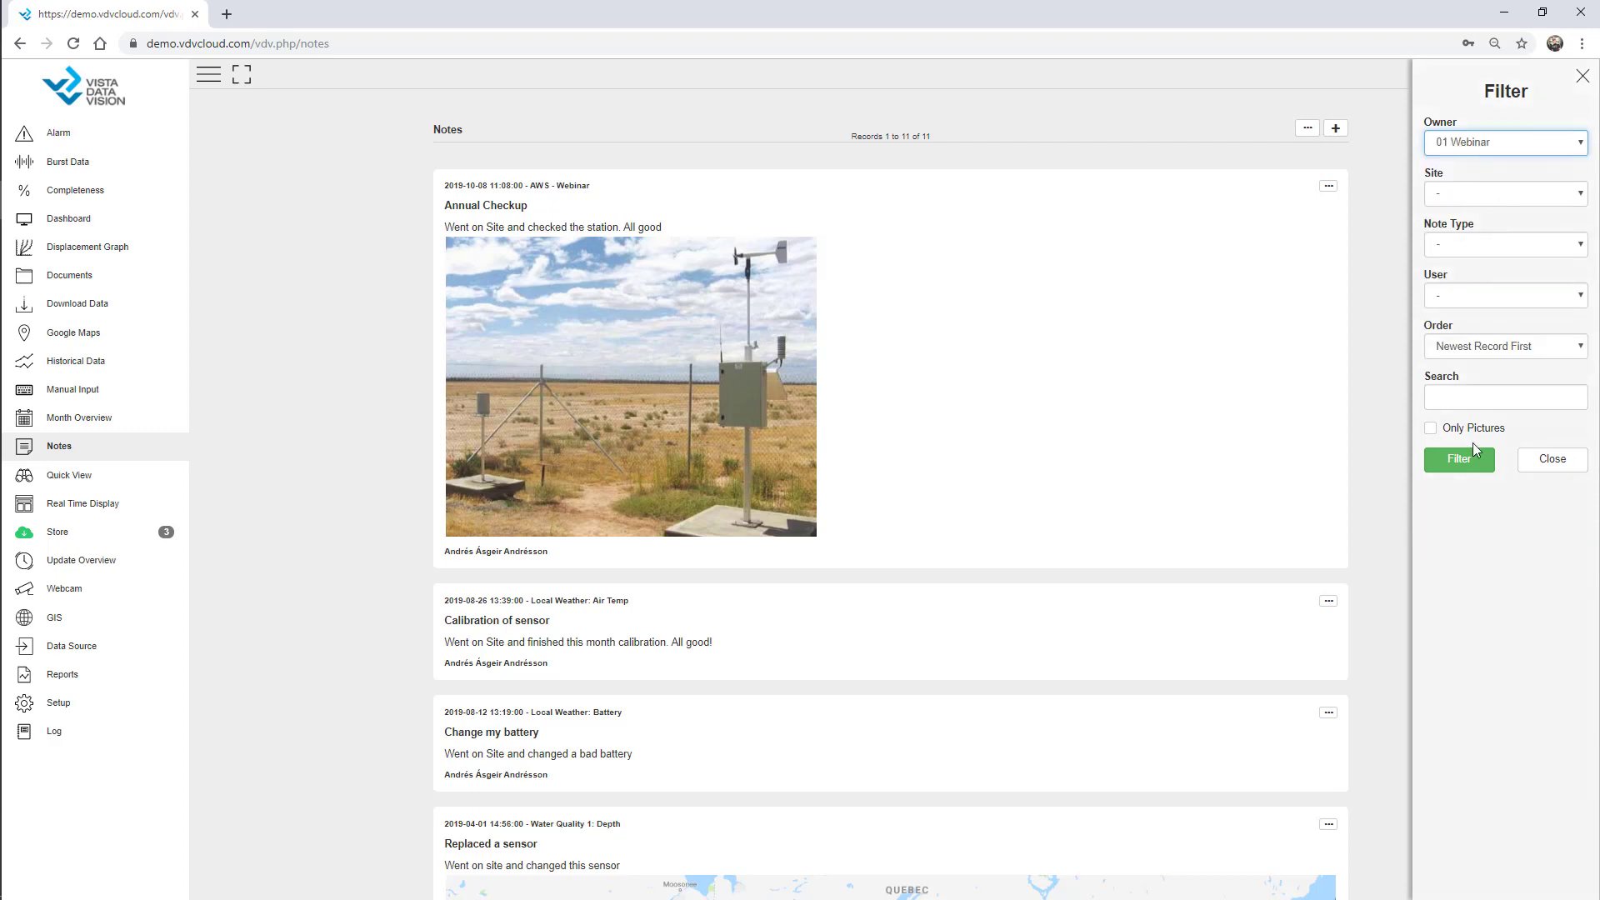
click(1464, 467)
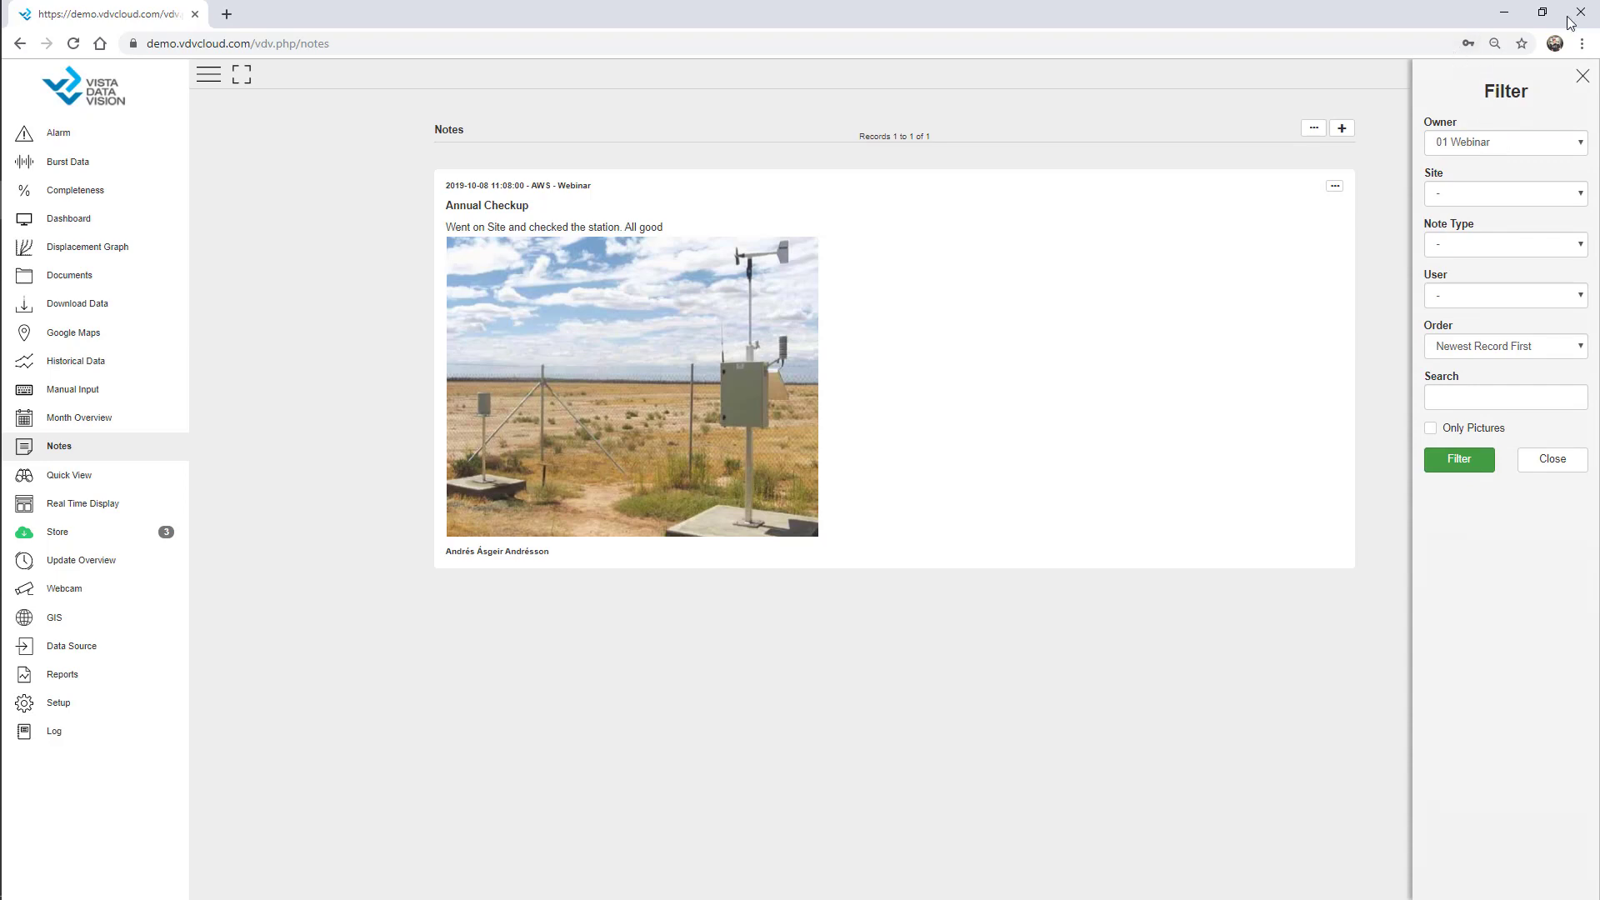
click(1584, 80)
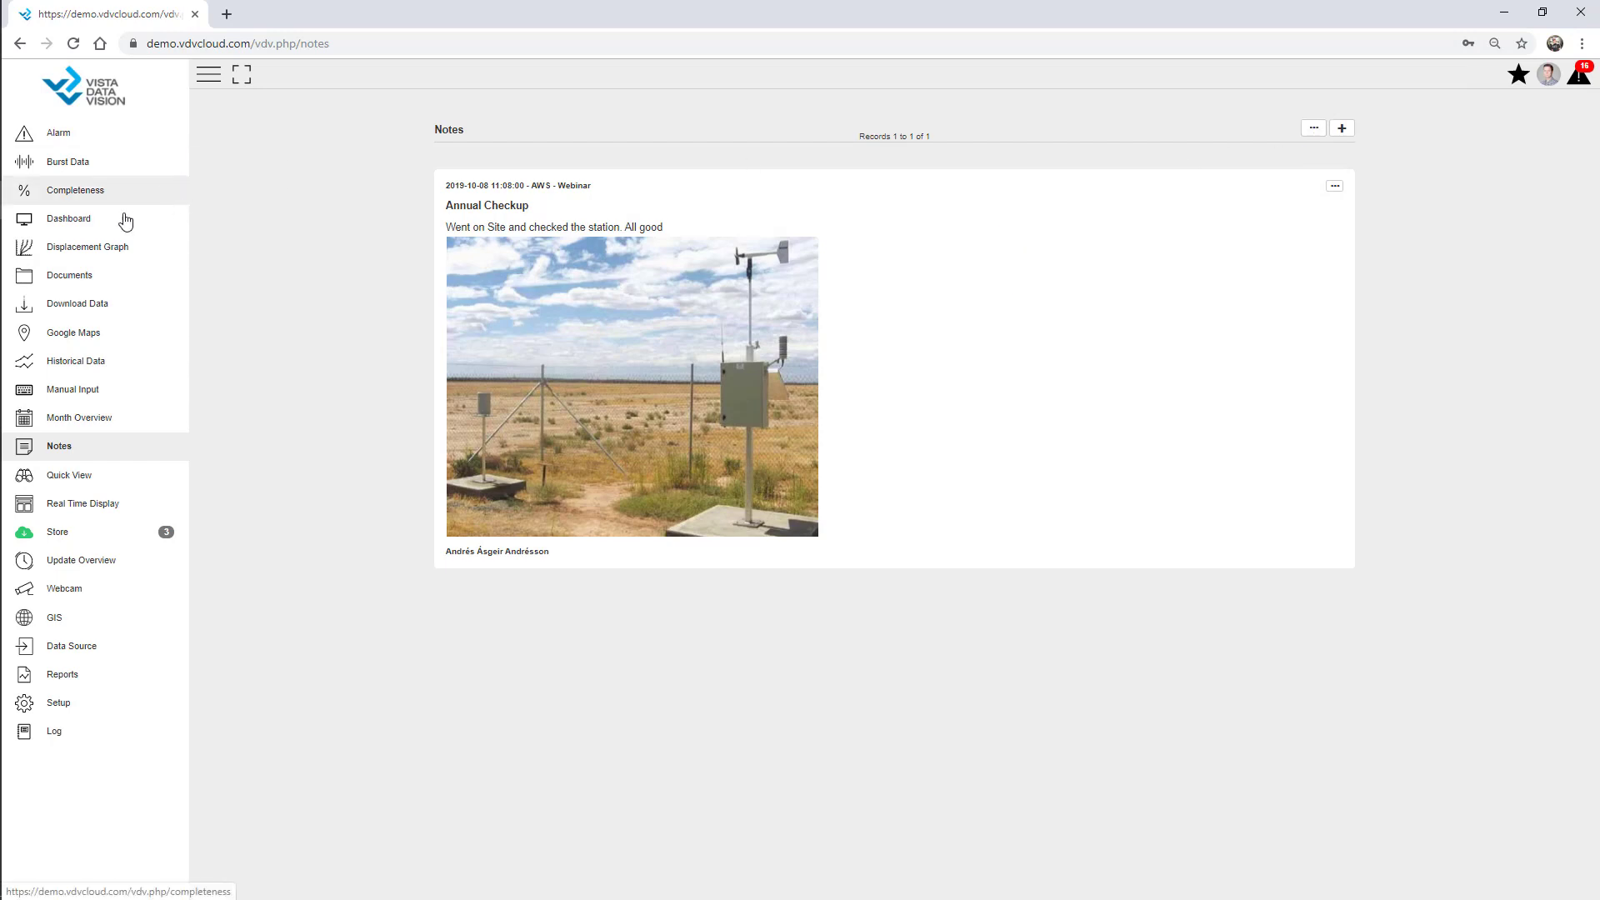
Open Documents, select the Brochures folder and start a new document there.
click(94, 281)
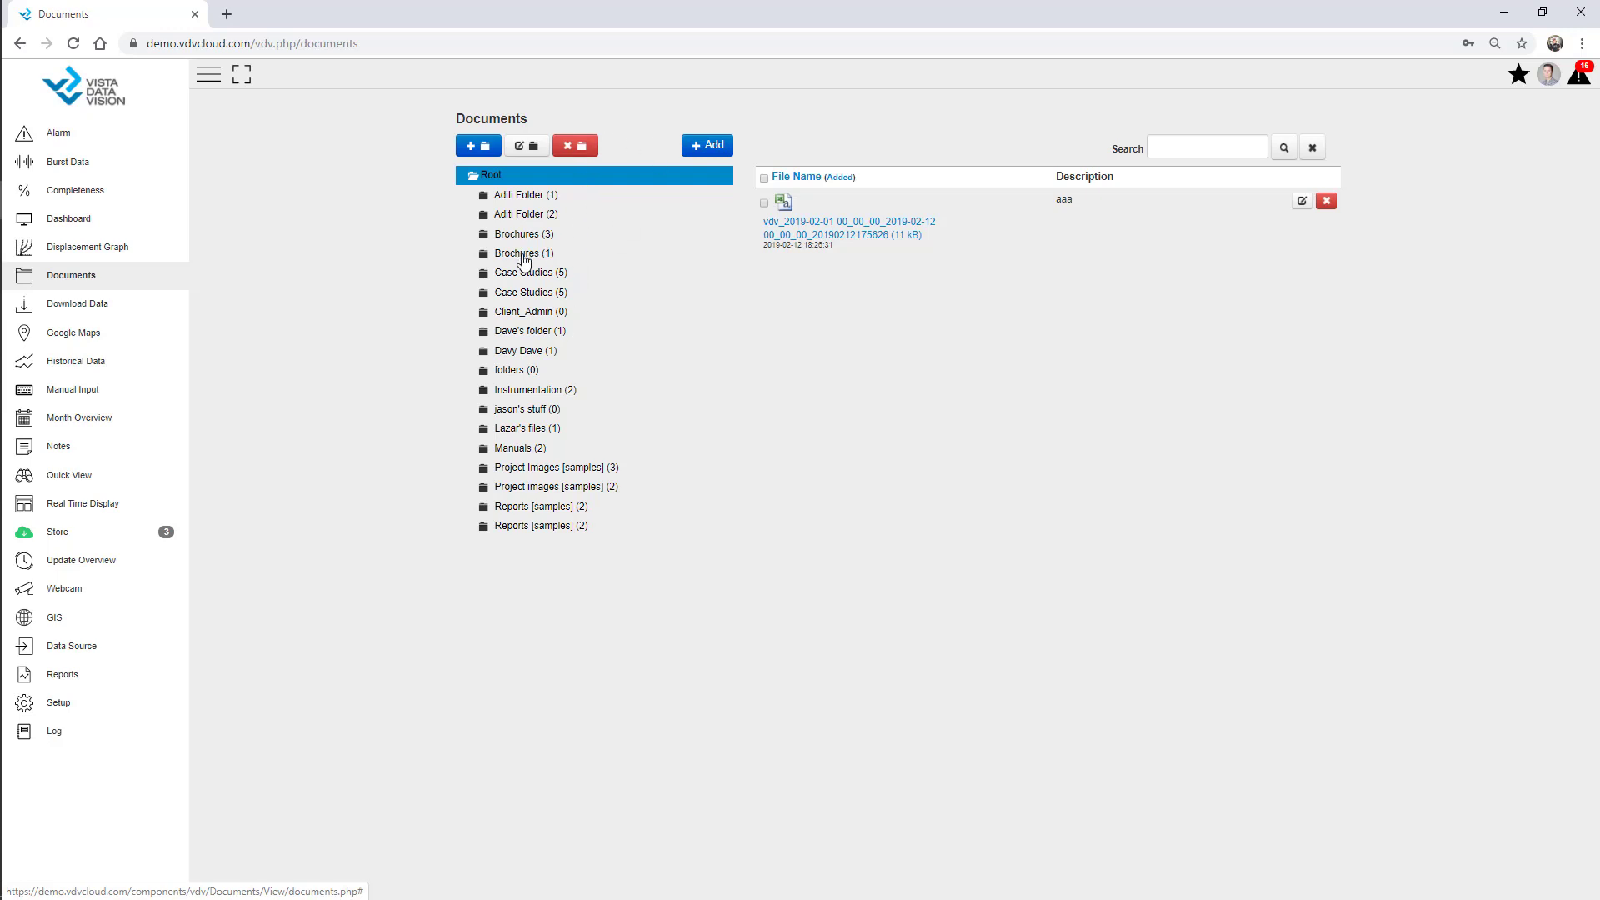
click(531, 257)
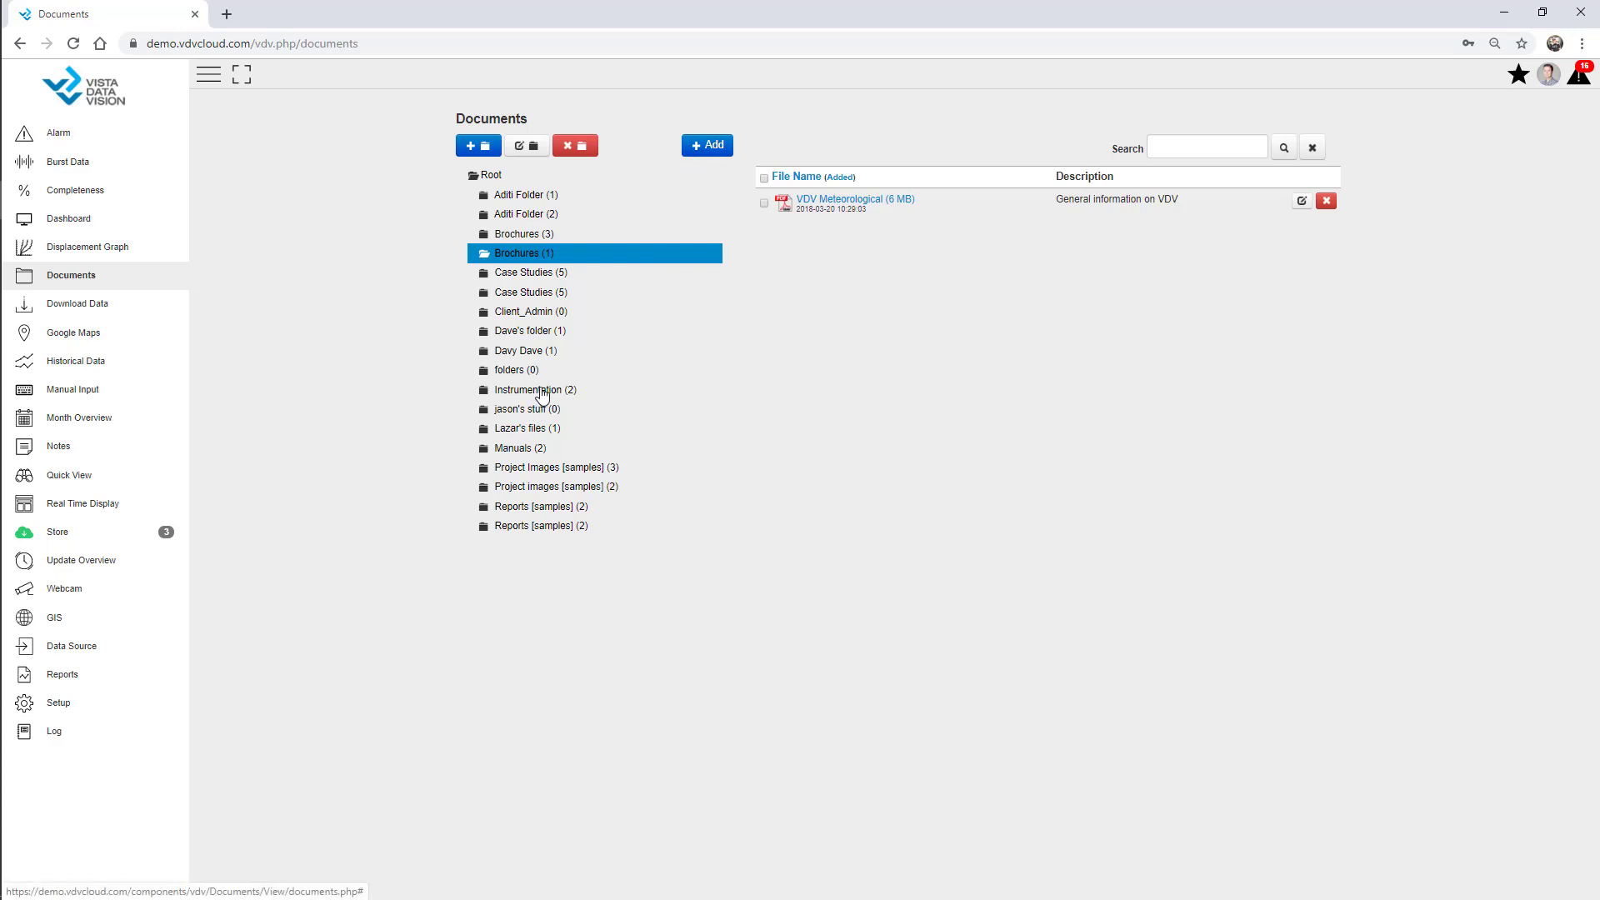
click(708, 145)
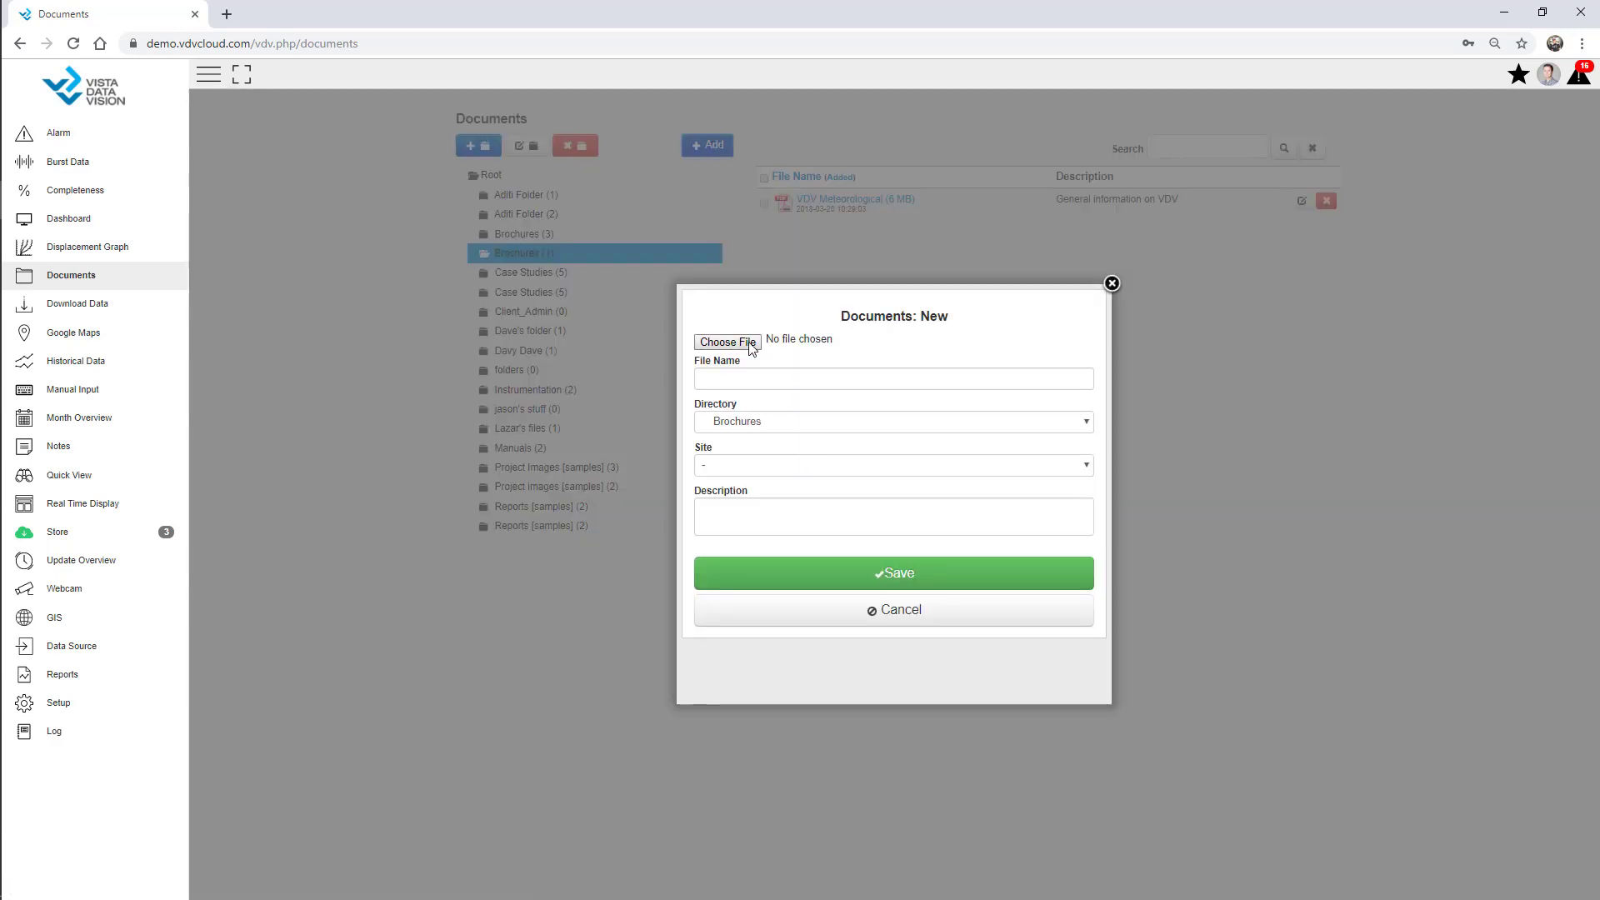
Upload Tunnel.jpg to Brochures with the description 'Site Picture' and save it.
click(751, 349)
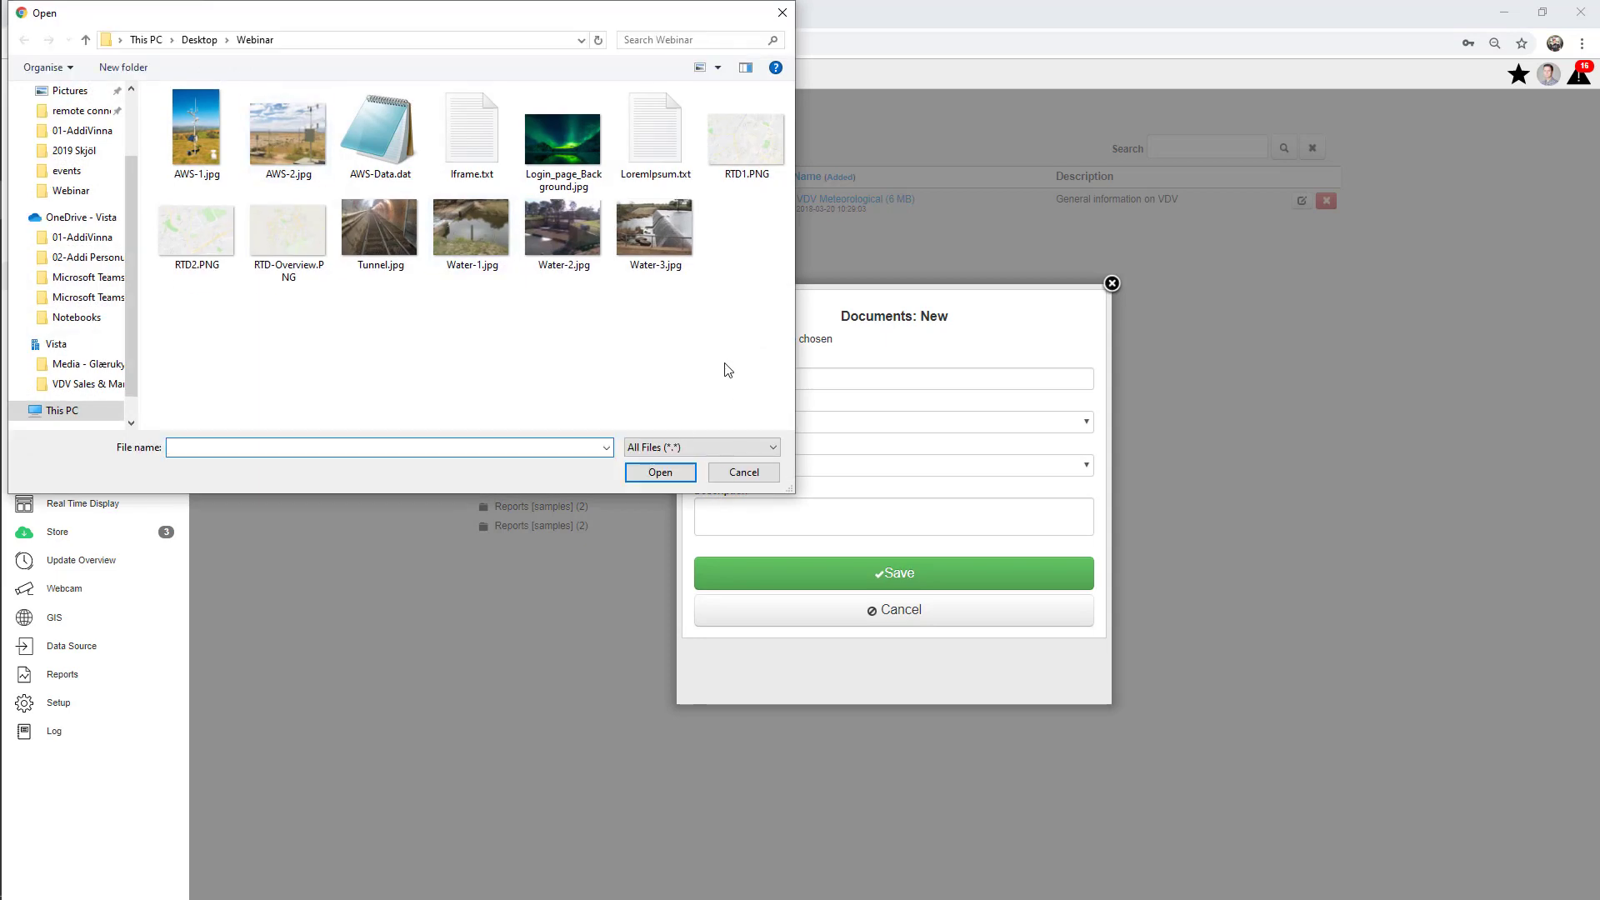
double_click(407, 225)
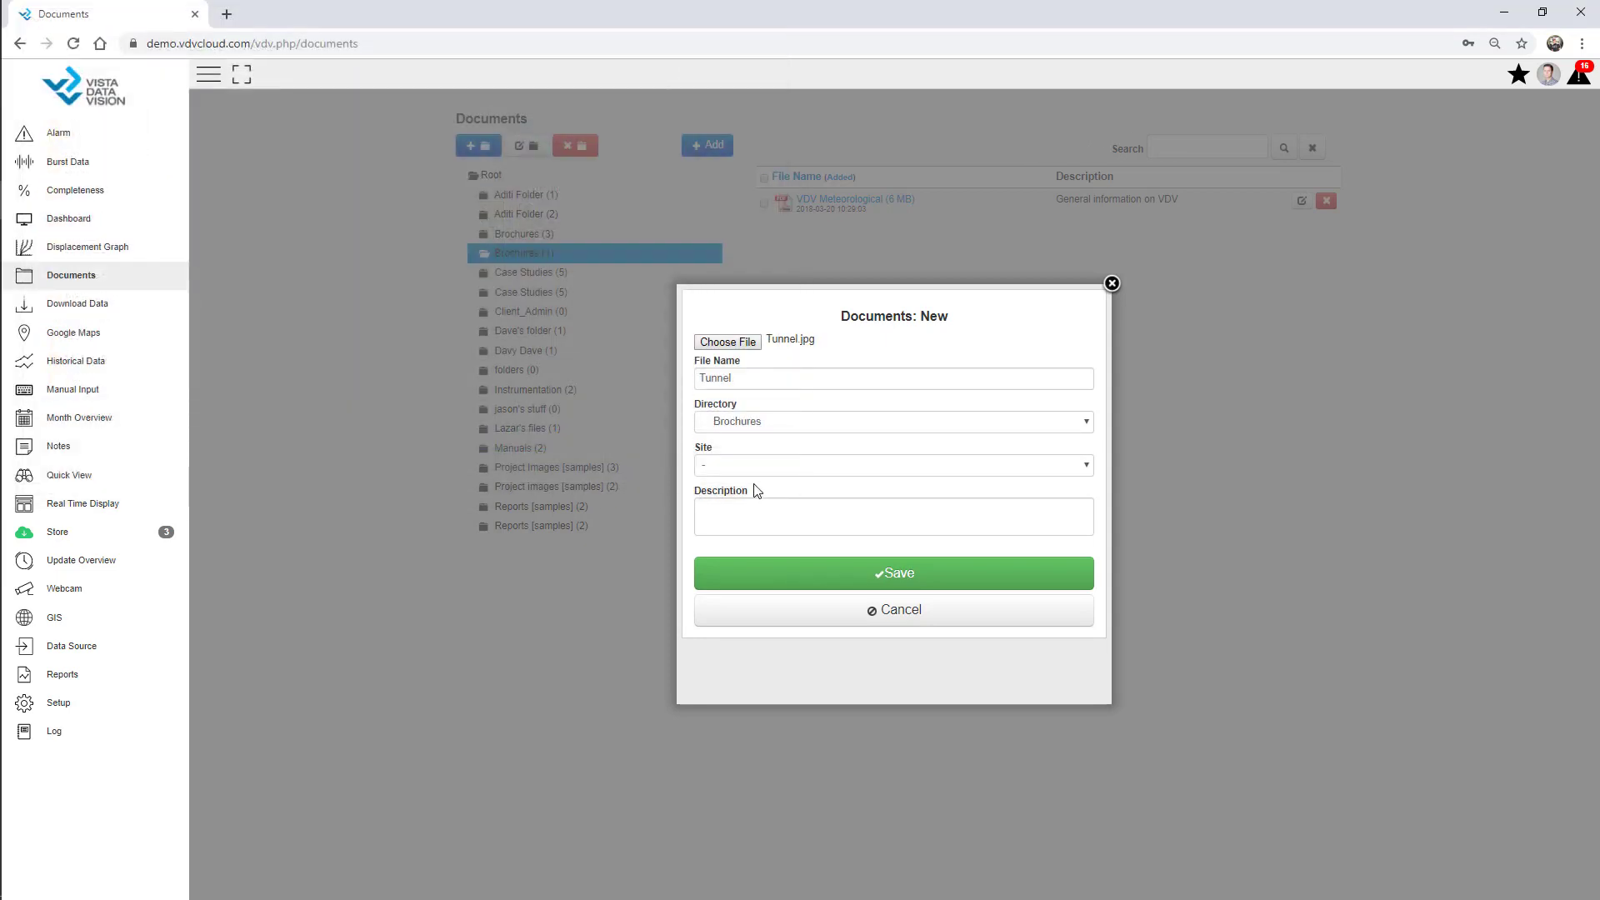
click(748, 516)
text(Site )
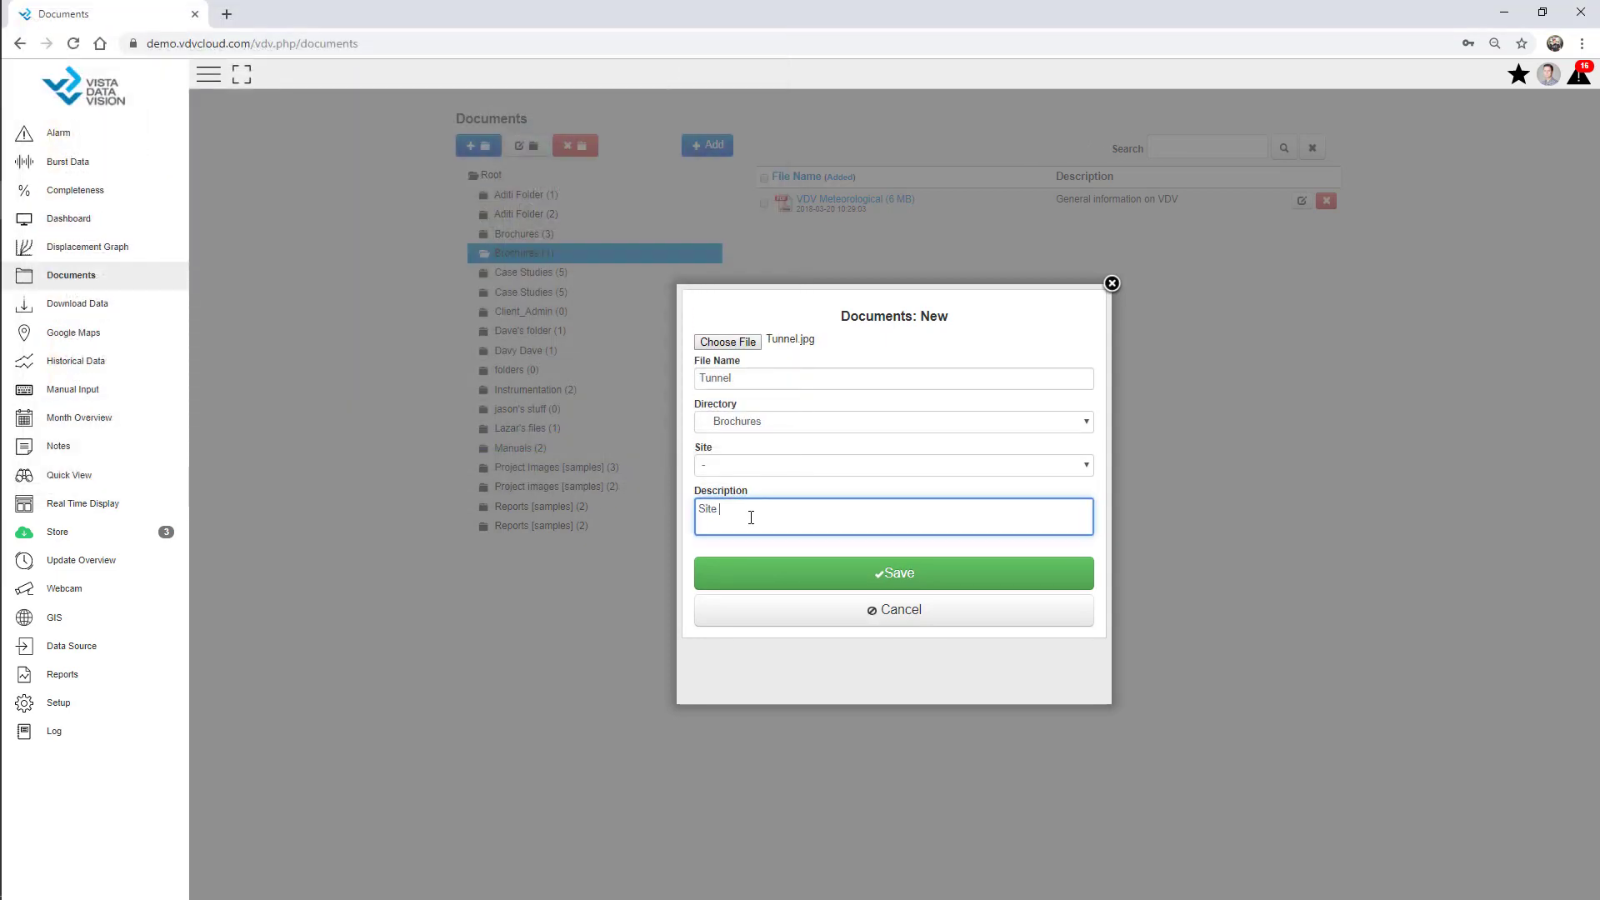
text(Picture)
click(825, 574)
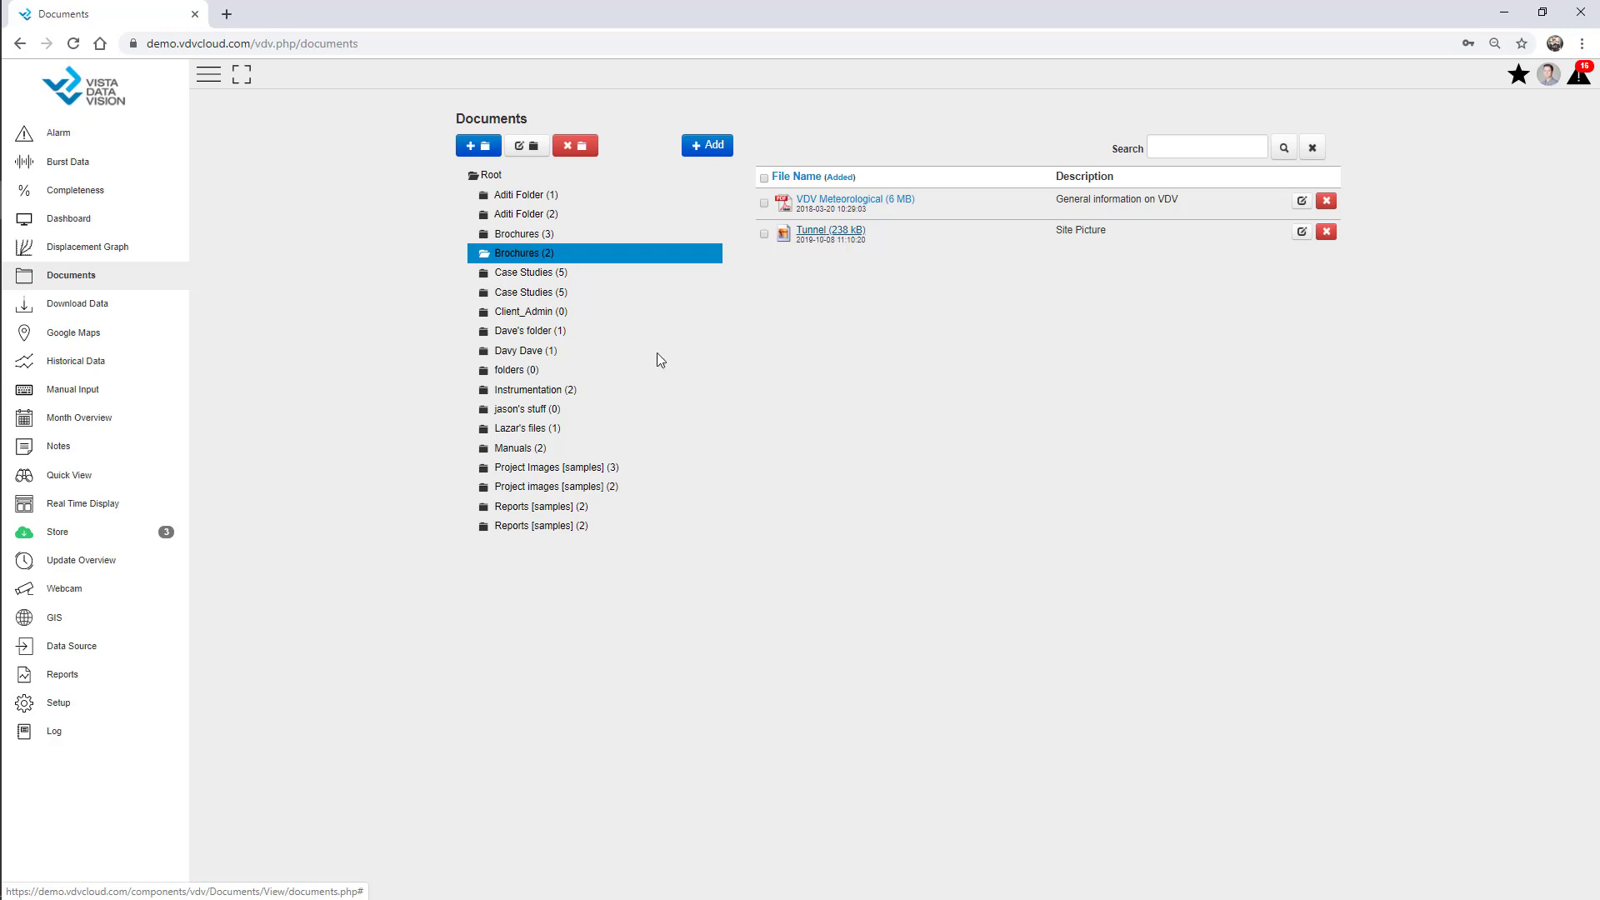
click(84, 709)
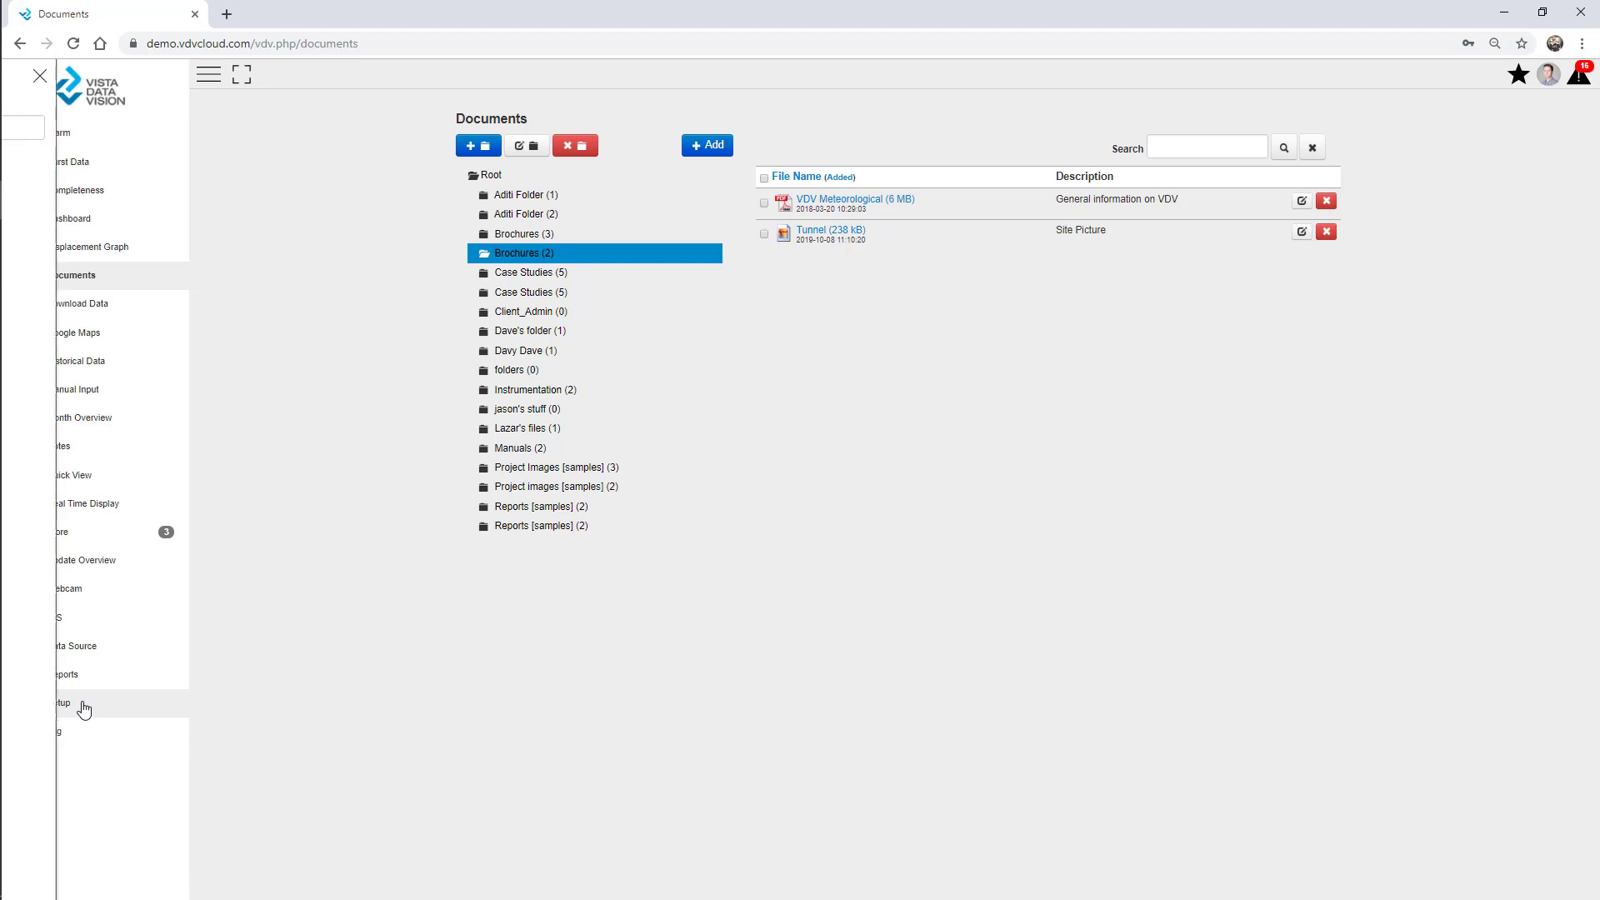
Open User setup and start a blank new-user form.
click(48, 648)
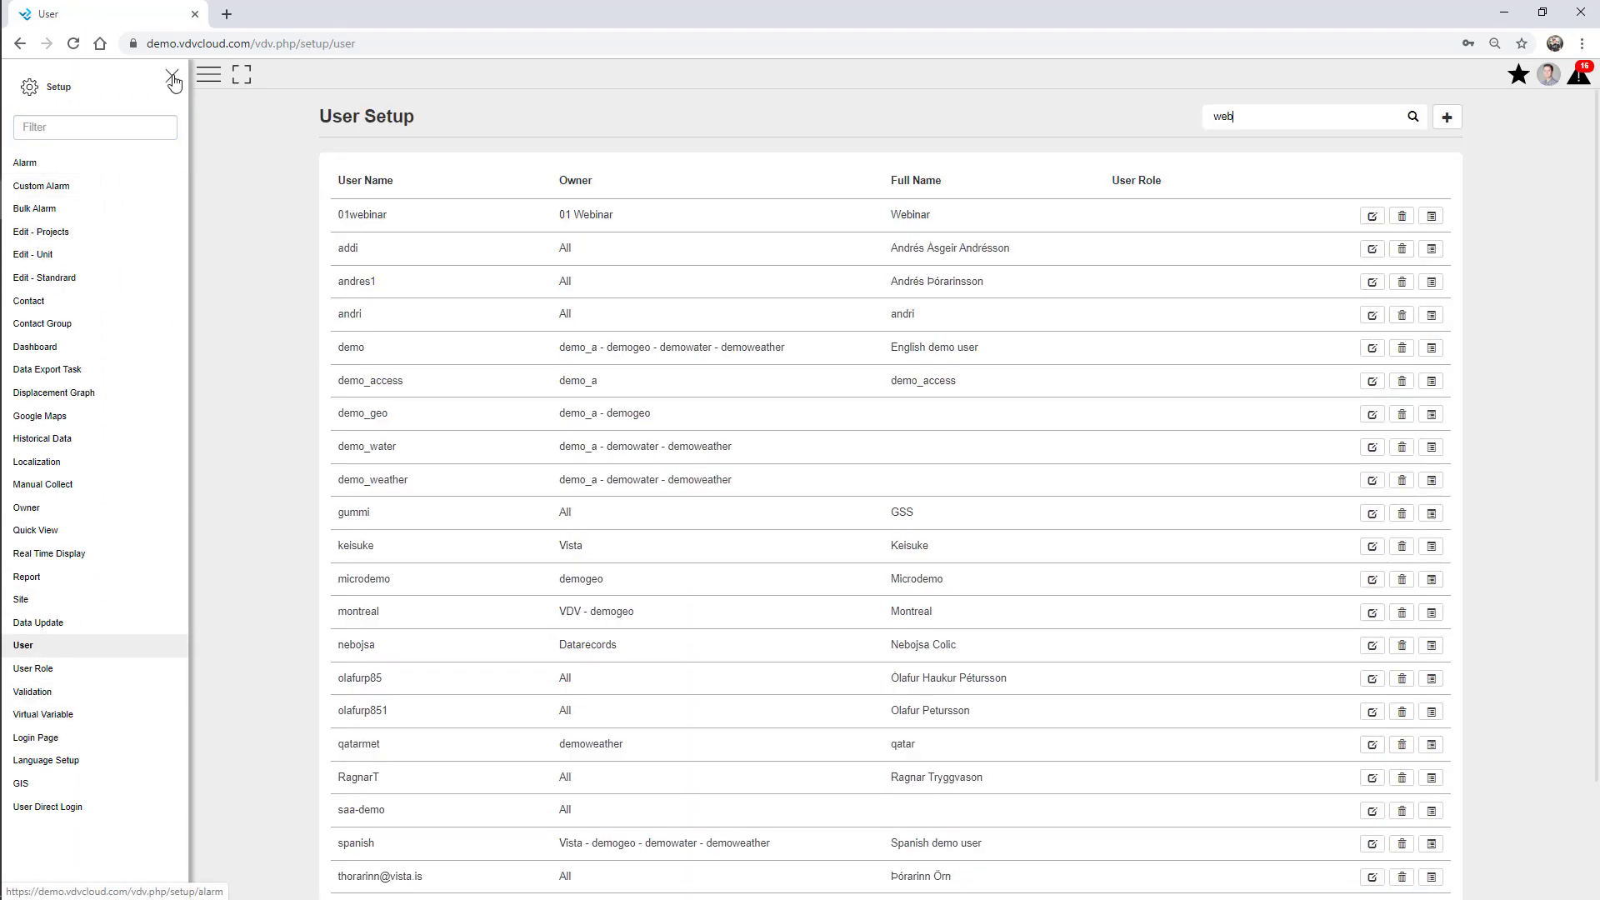
click(172, 76)
click(1459, 126)
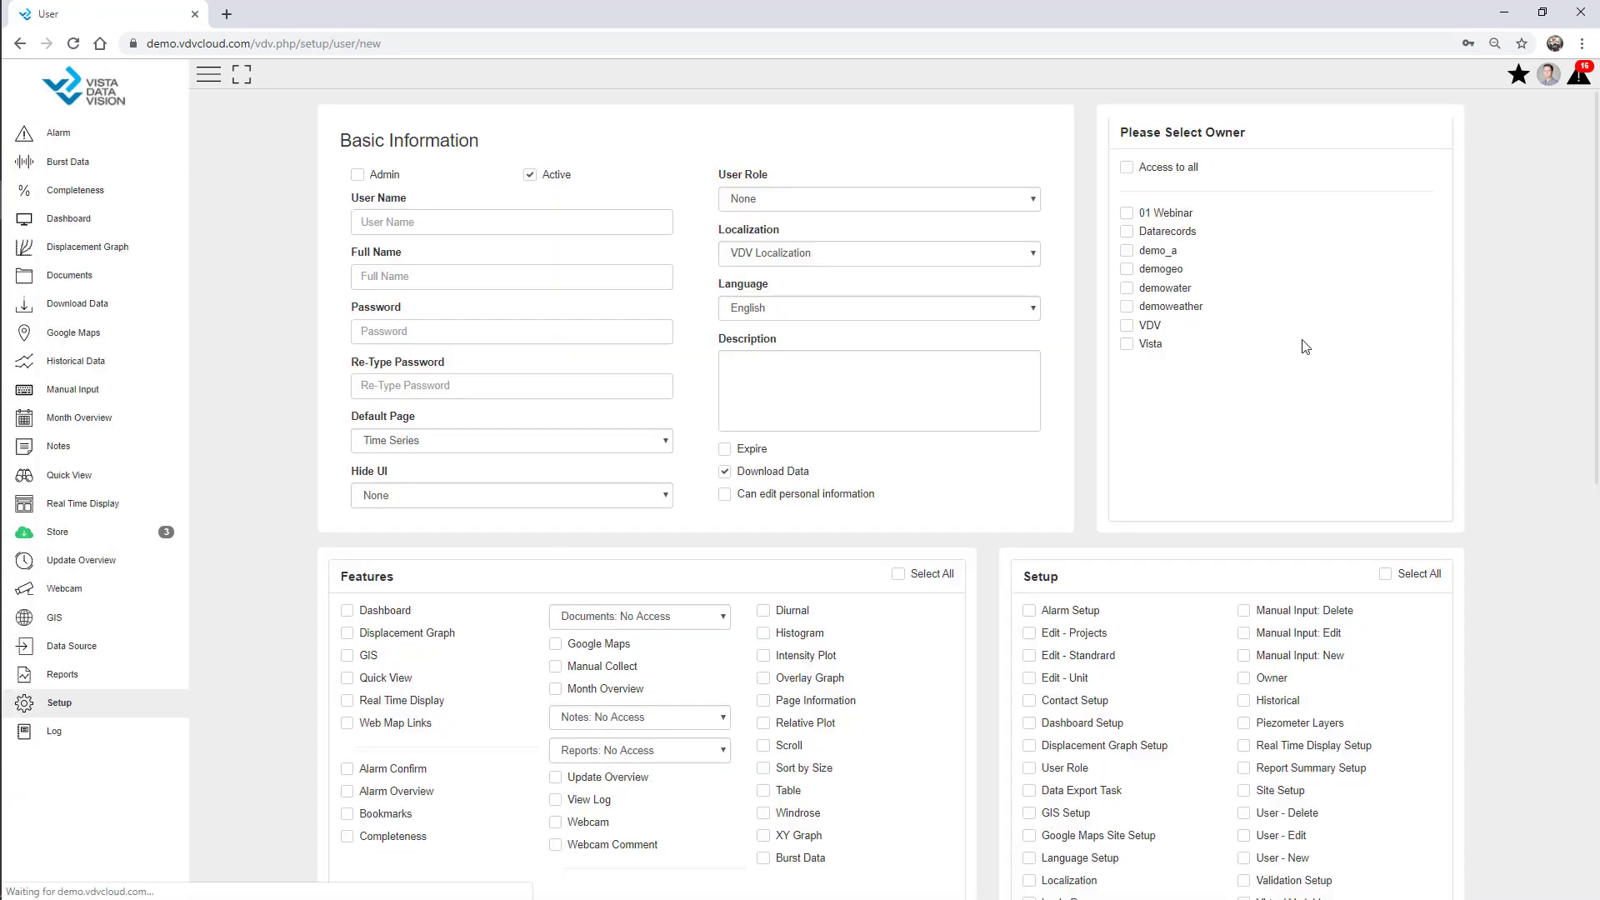
scroll(1203, 346, down, 7)
scroll(829, 350, up, 2)
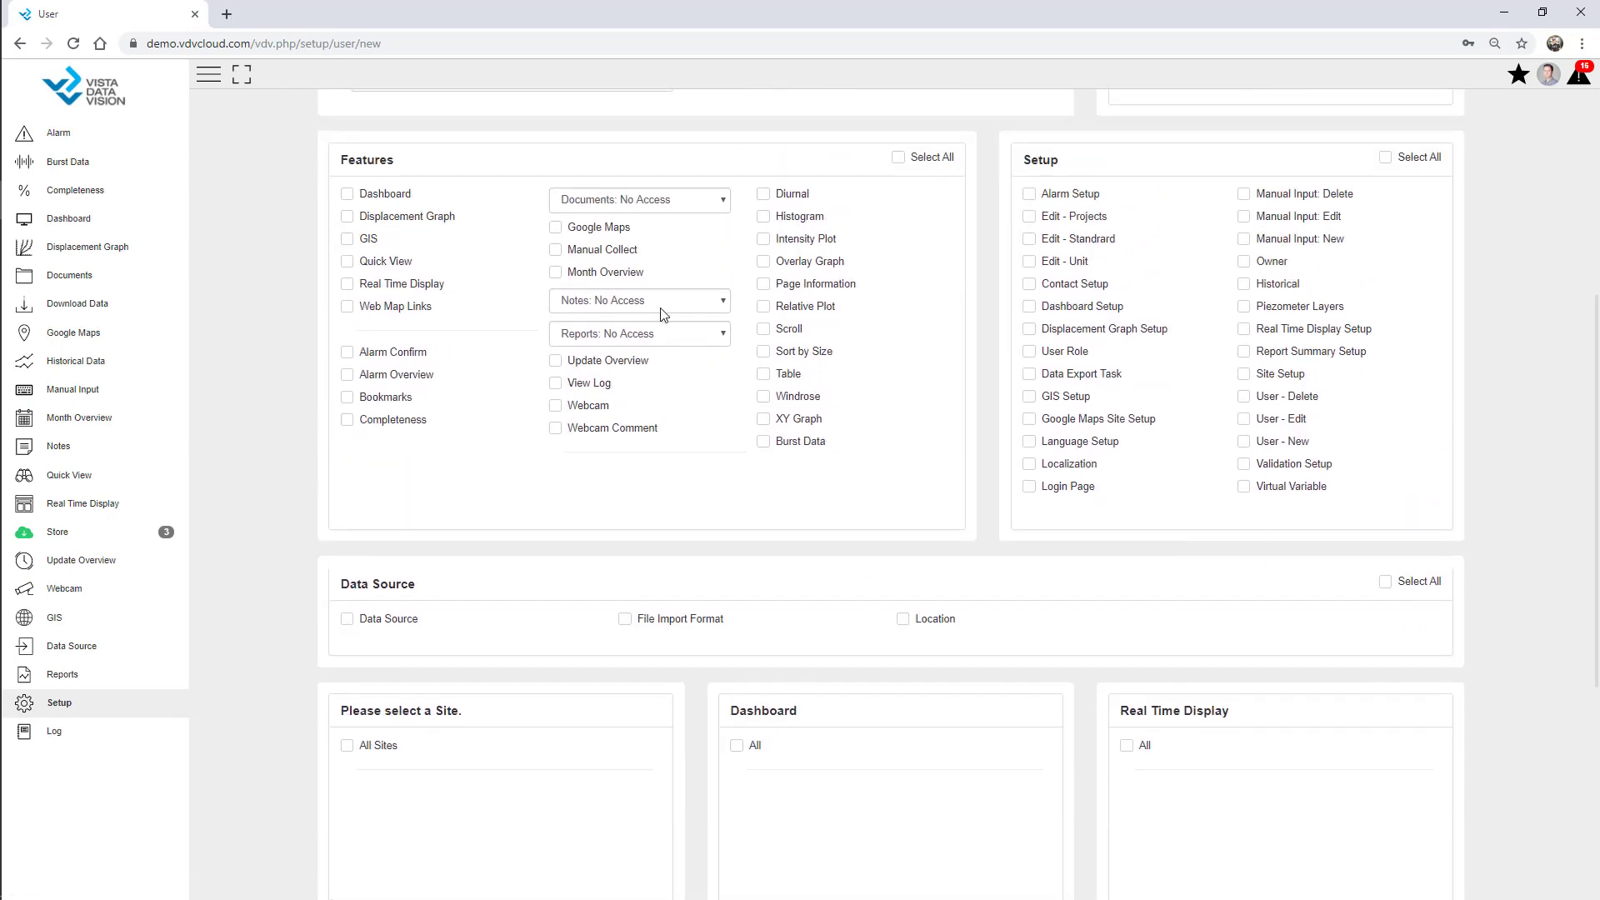
Check the Documents and Notes access-level options, leaving both unchanged.
click(650, 203)
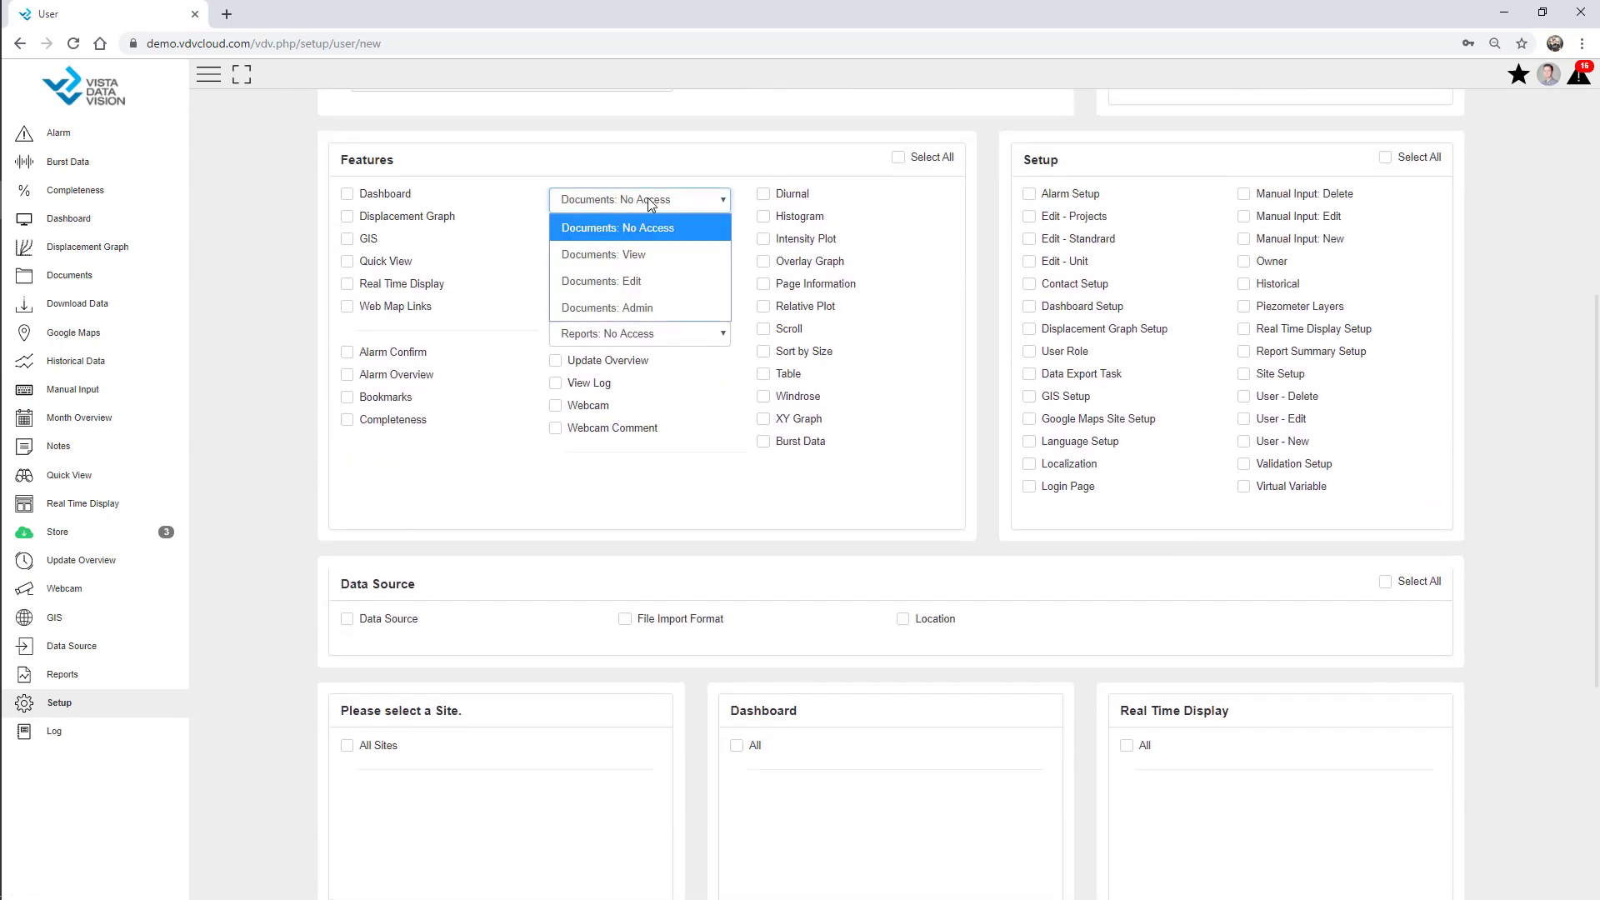
click(716, 149)
click(667, 308)
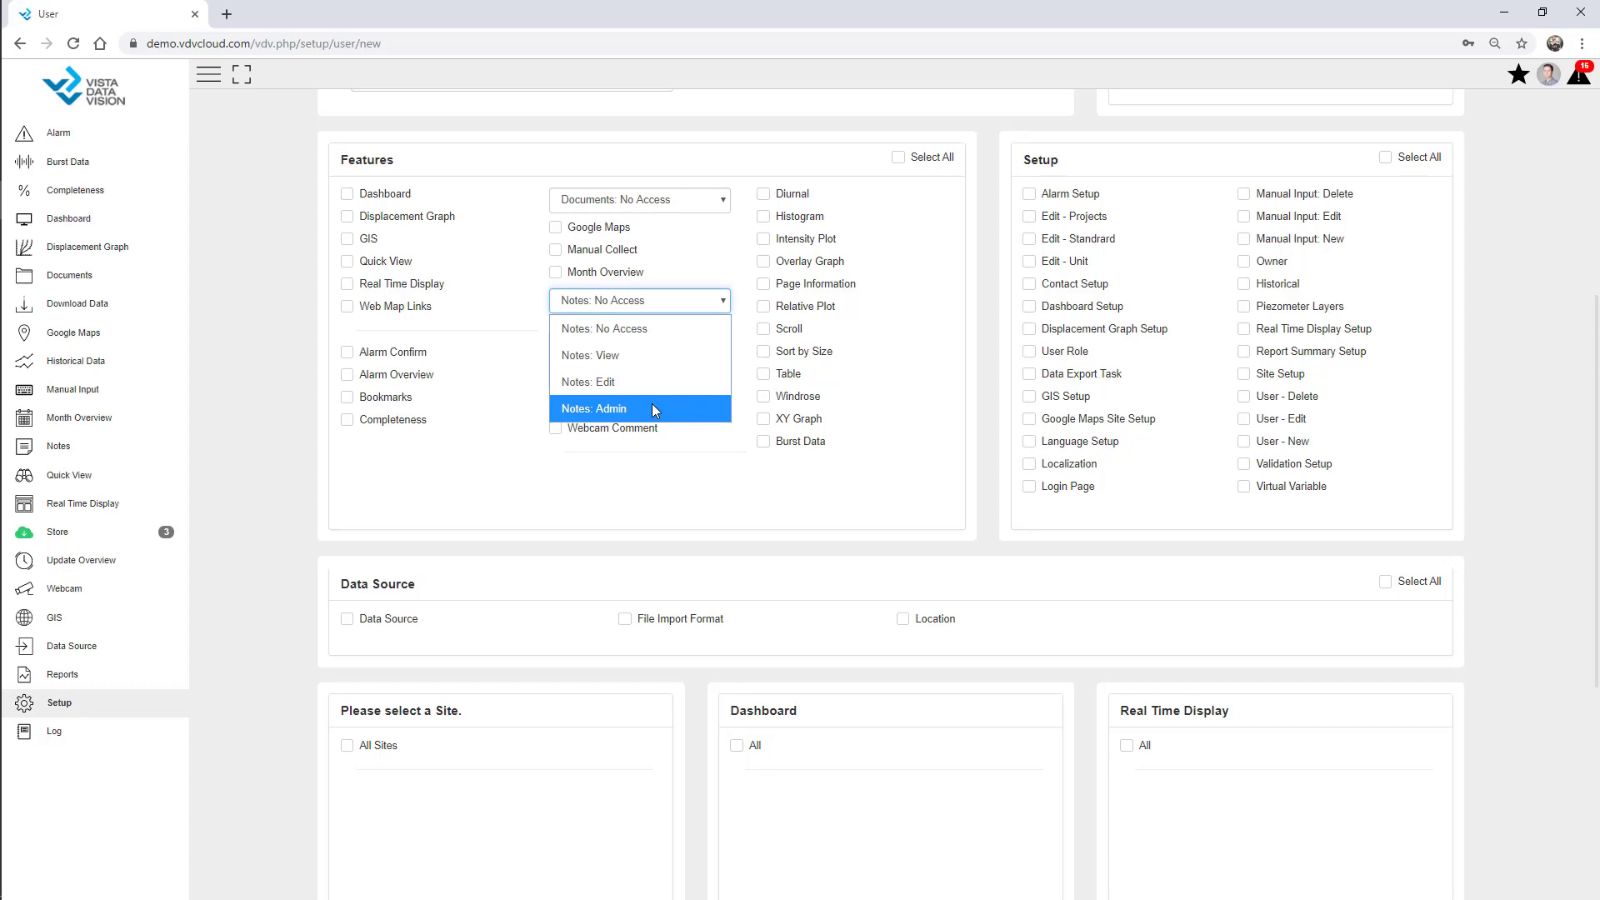
click(275, 287)
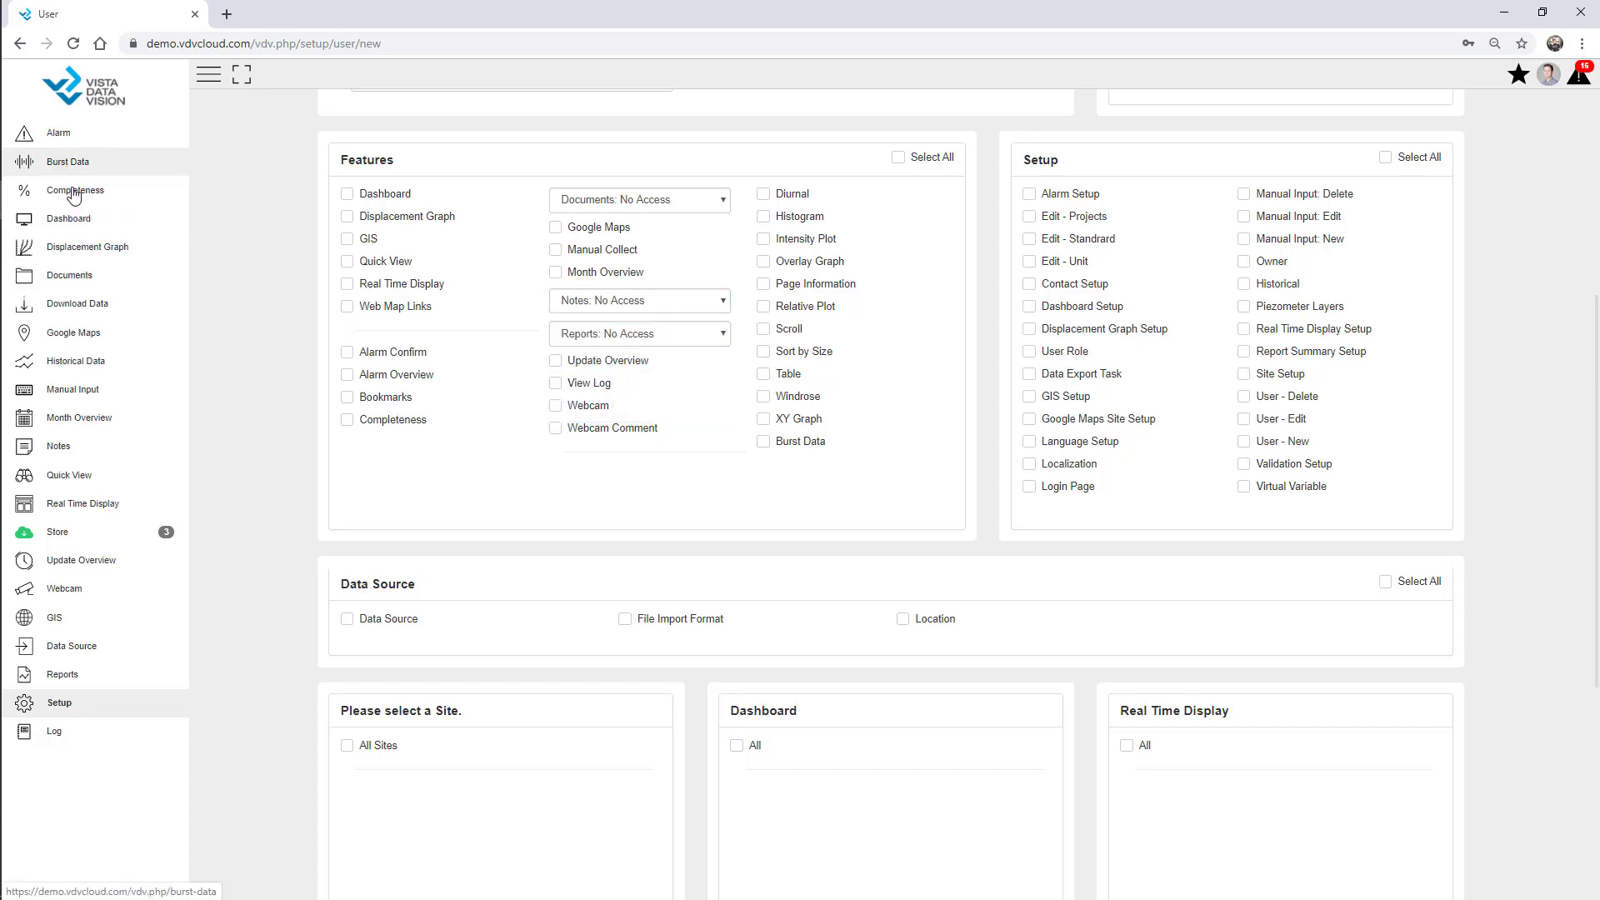
click(90, 305)
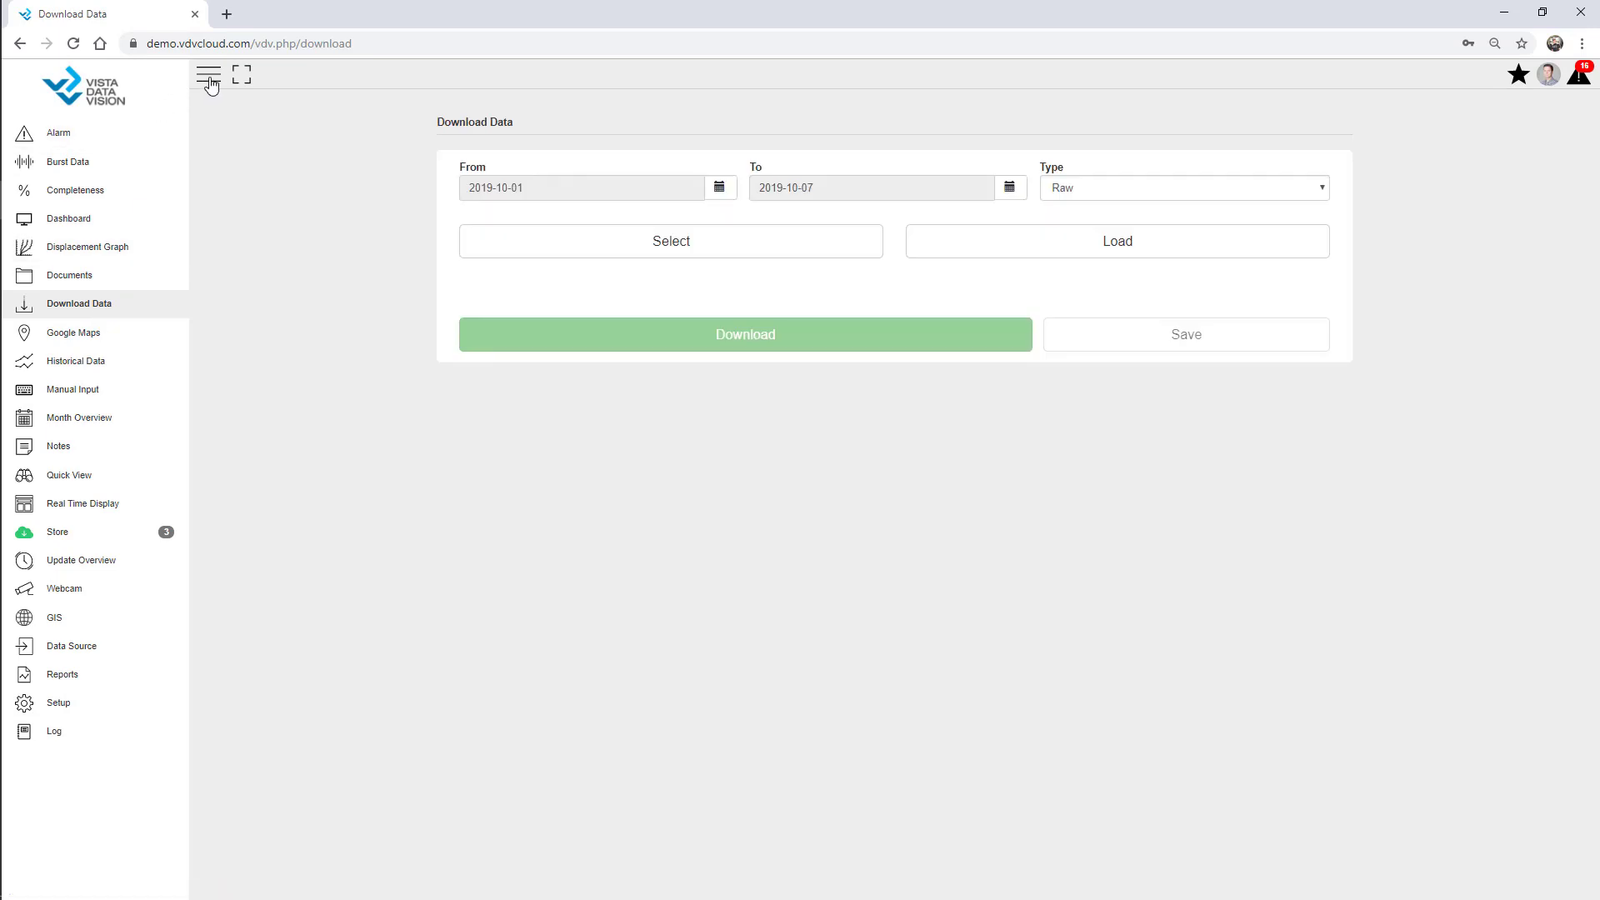
Download AWS - Webinar's Battery, Rain_in_Tot, RH%, WindDir and WS_mph as a raw CSV and open it.
click(209, 78)
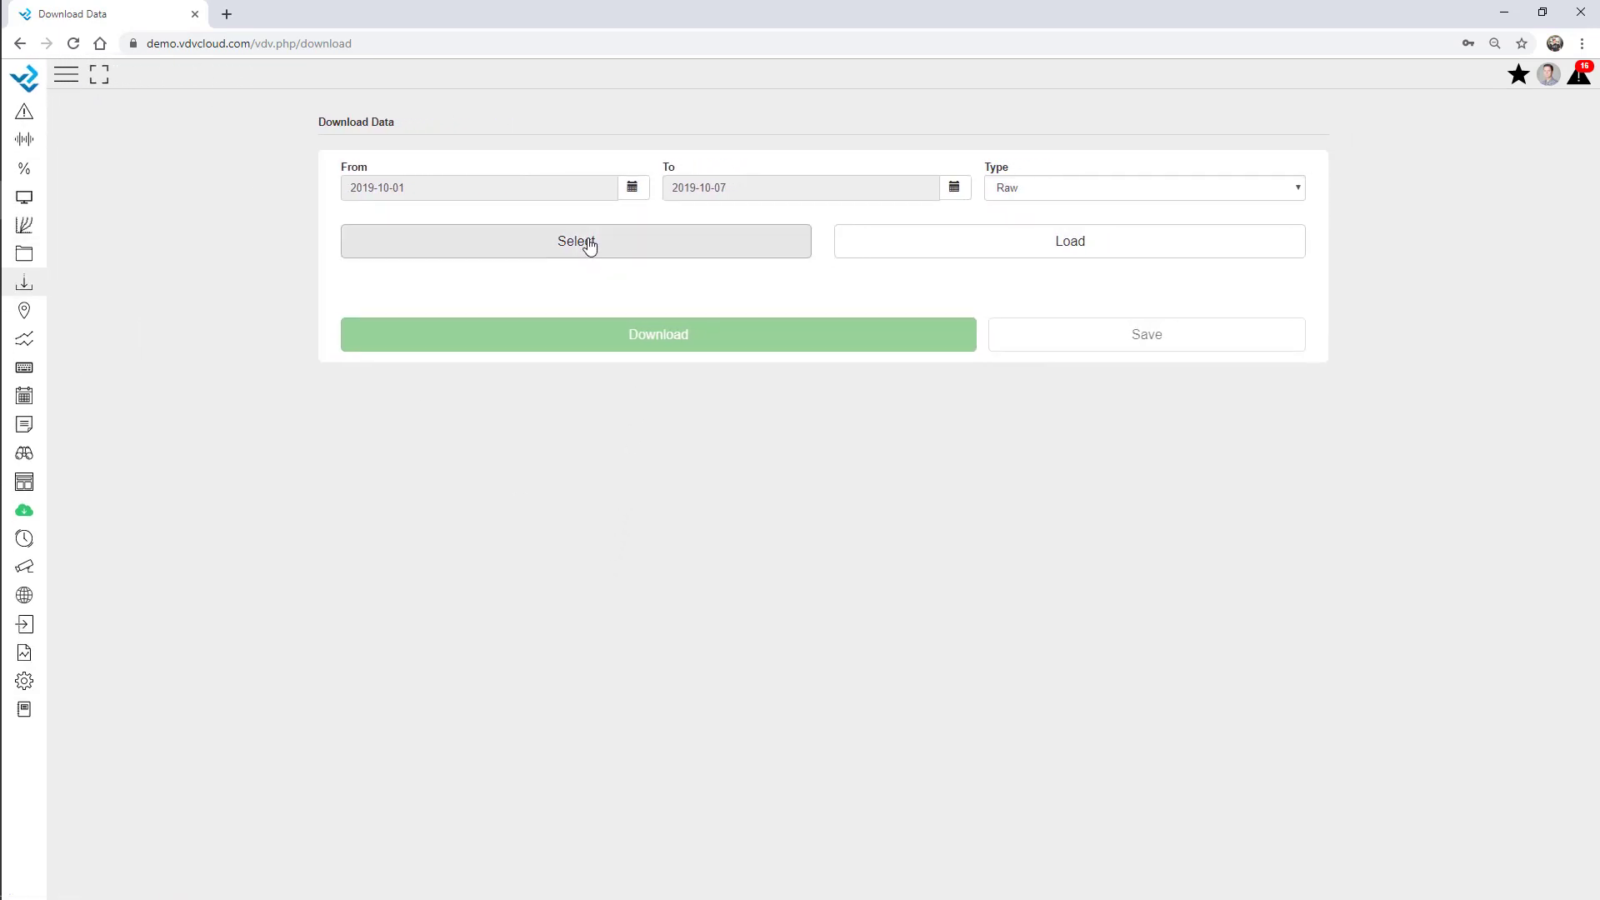
click(589, 244)
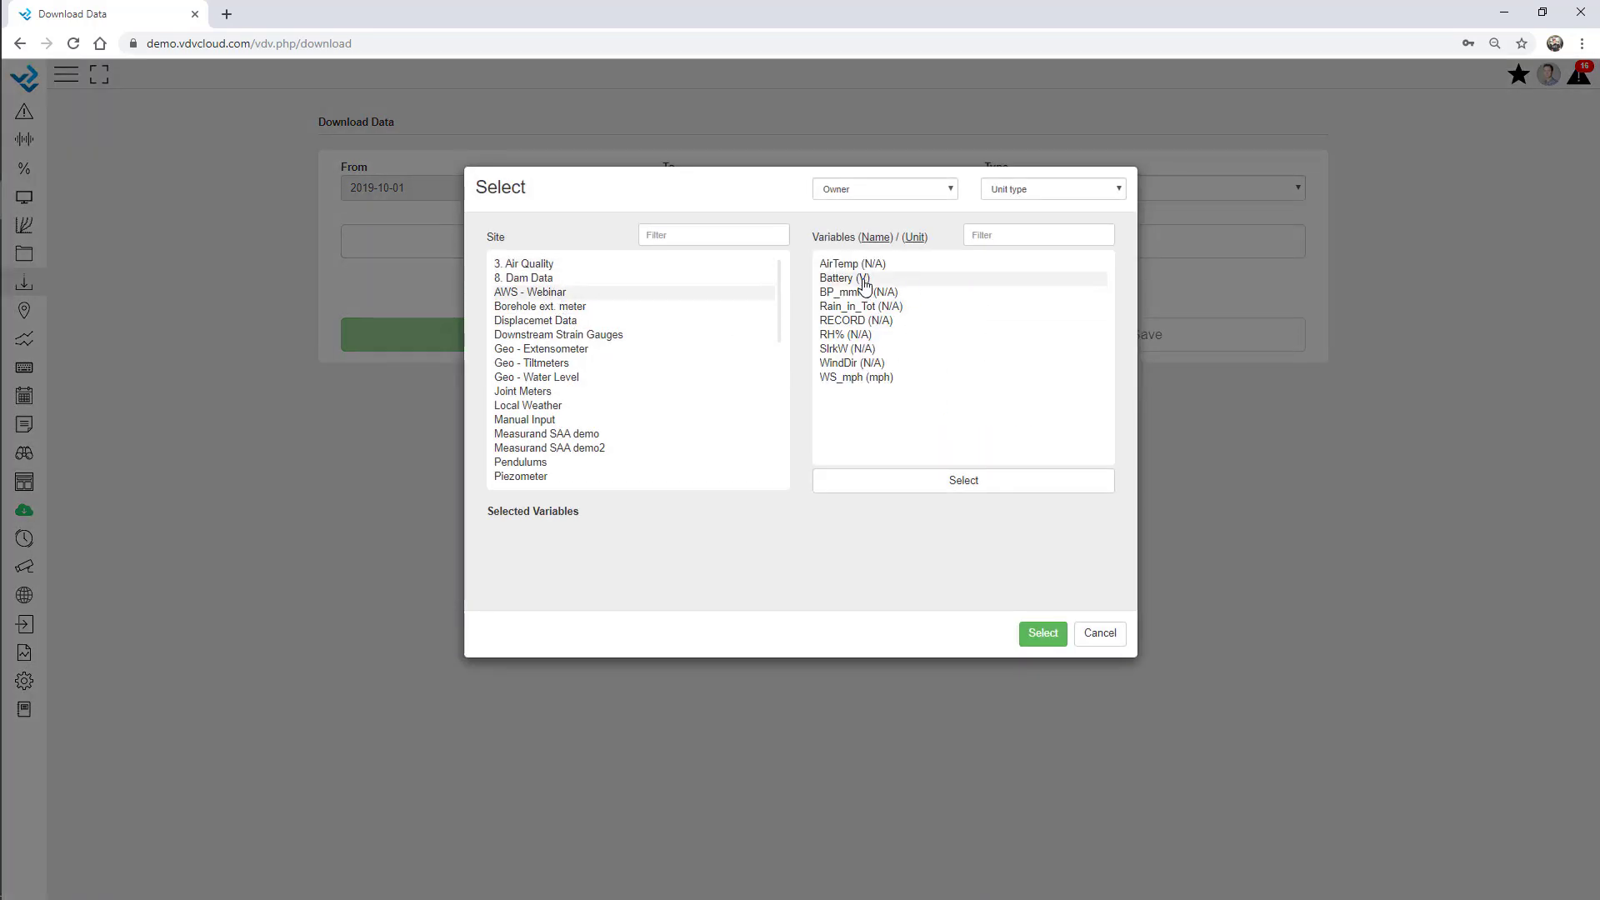
click(863, 280)
click(860, 308)
click(838, 335)
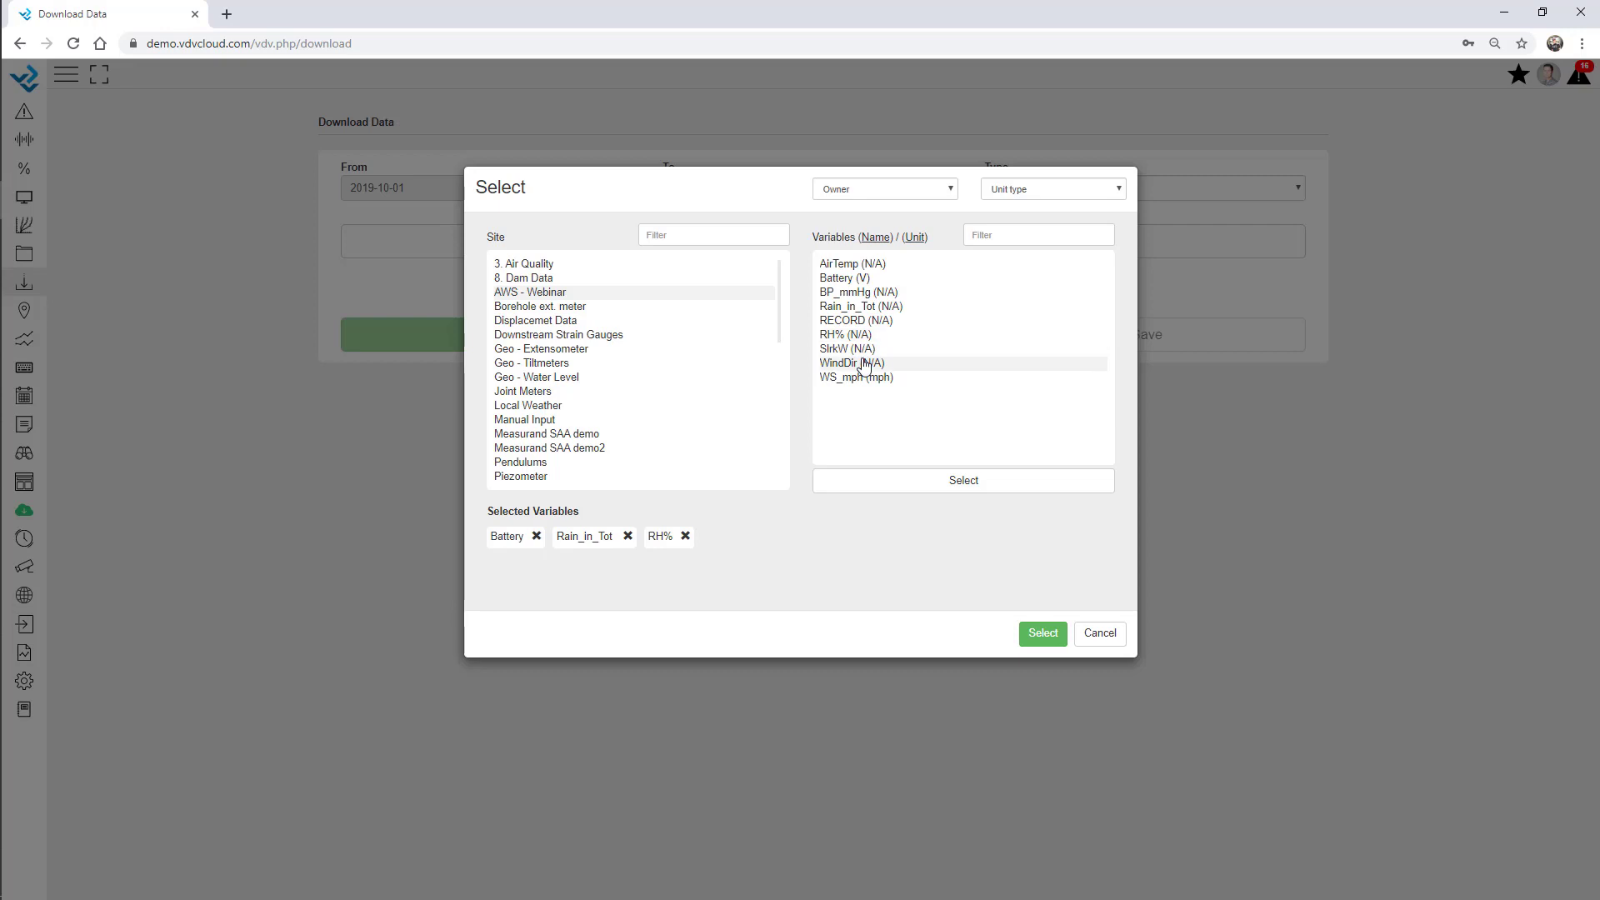
click(863, 364)
click(864, 379)
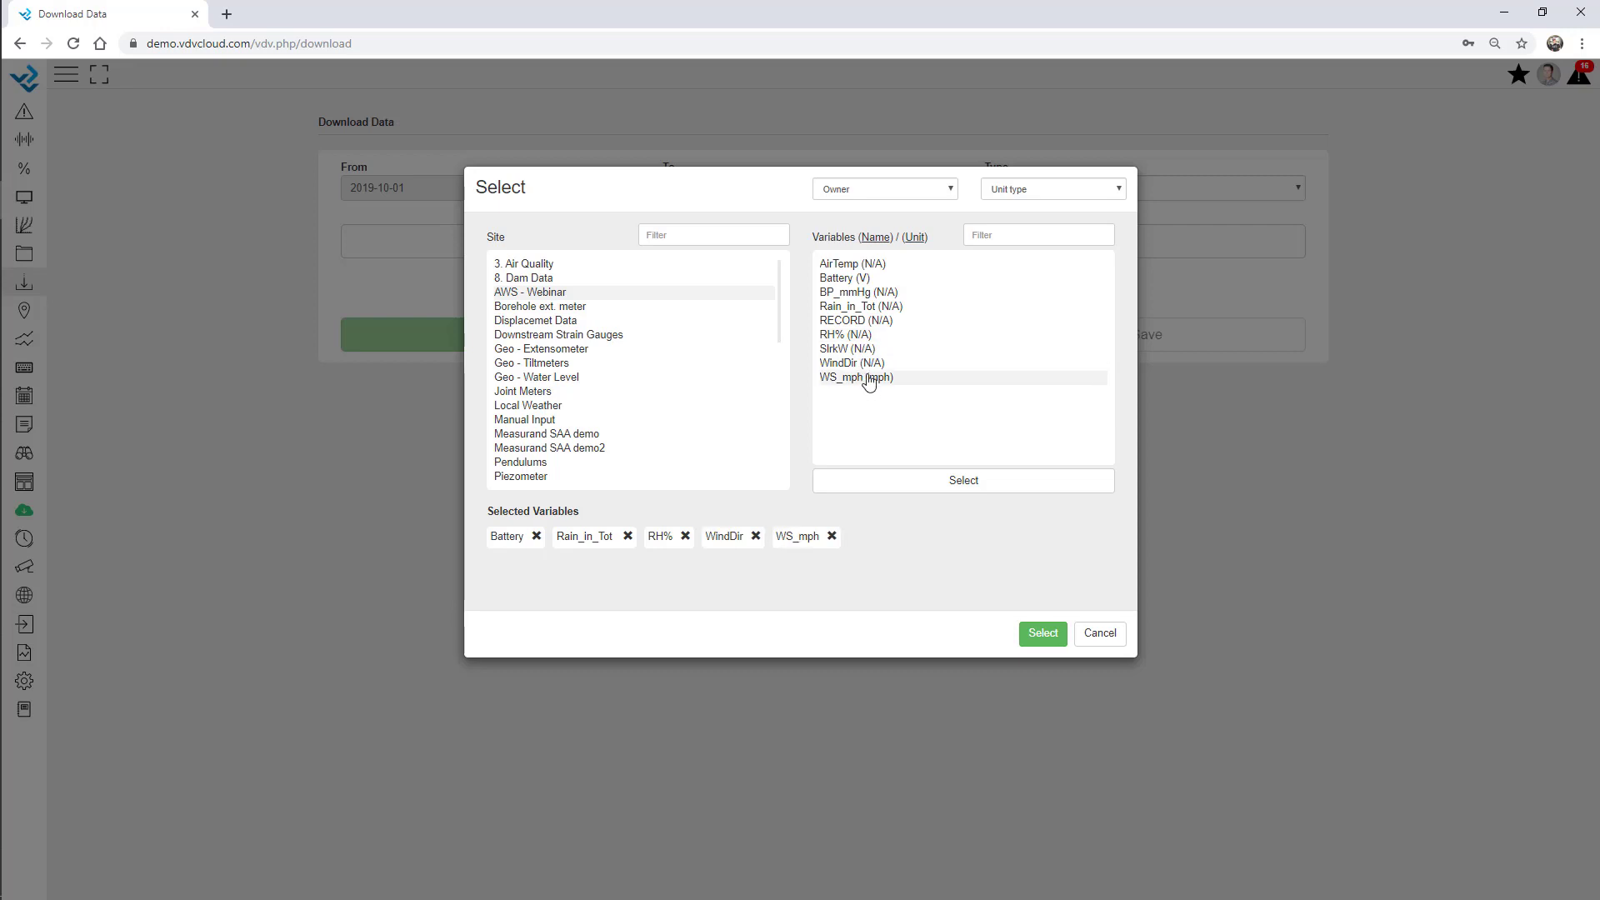
click(1043, 634)
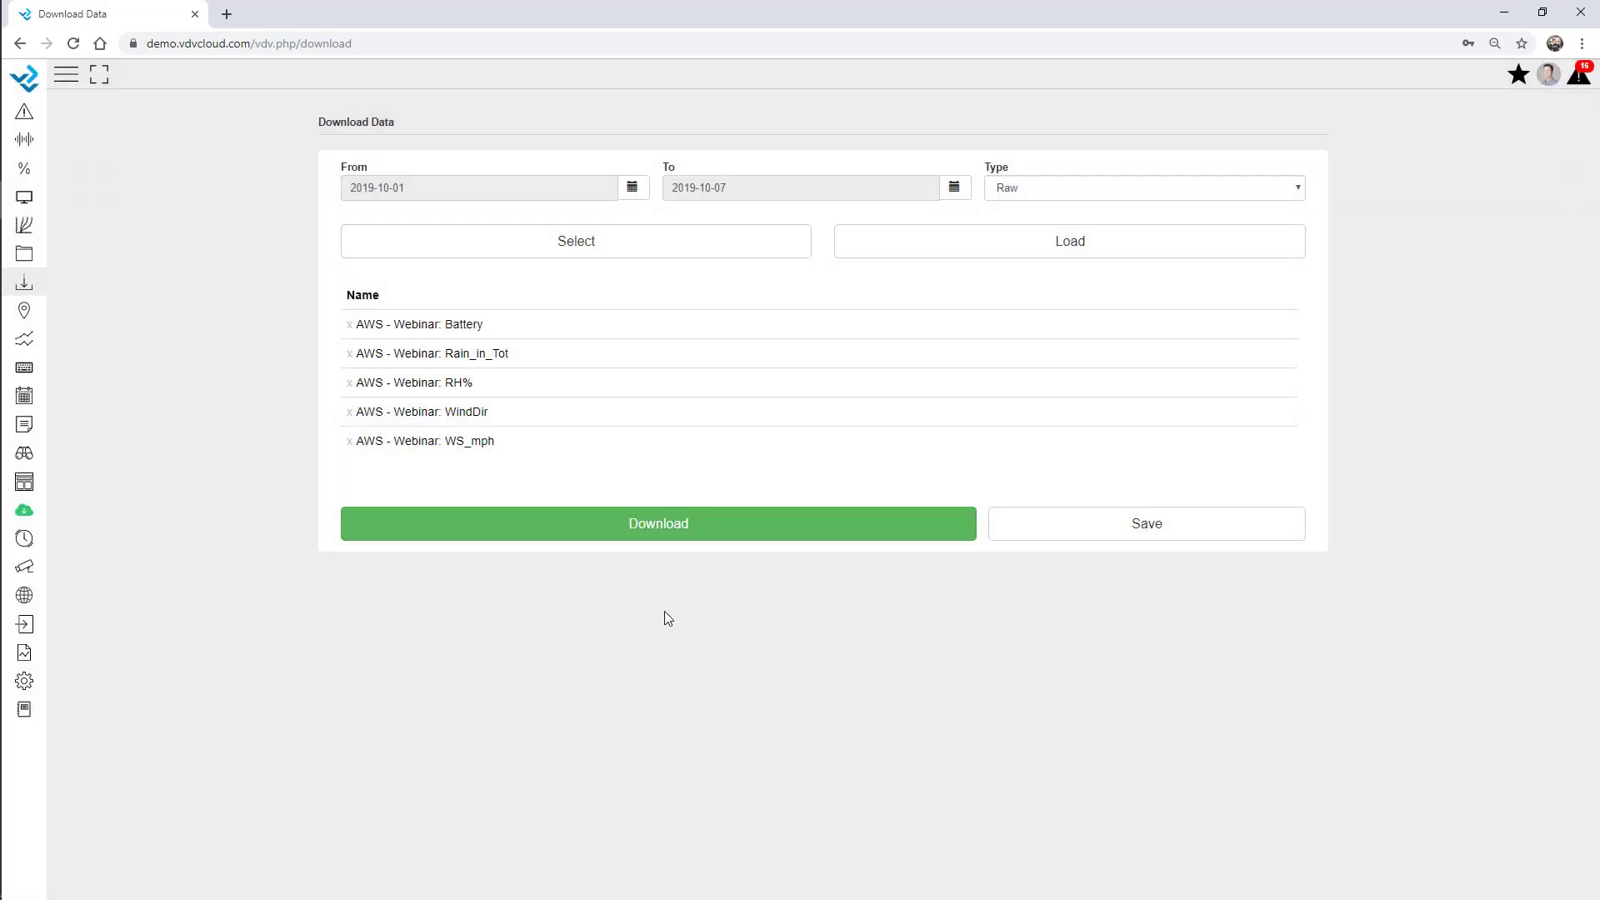
click(625, 533)
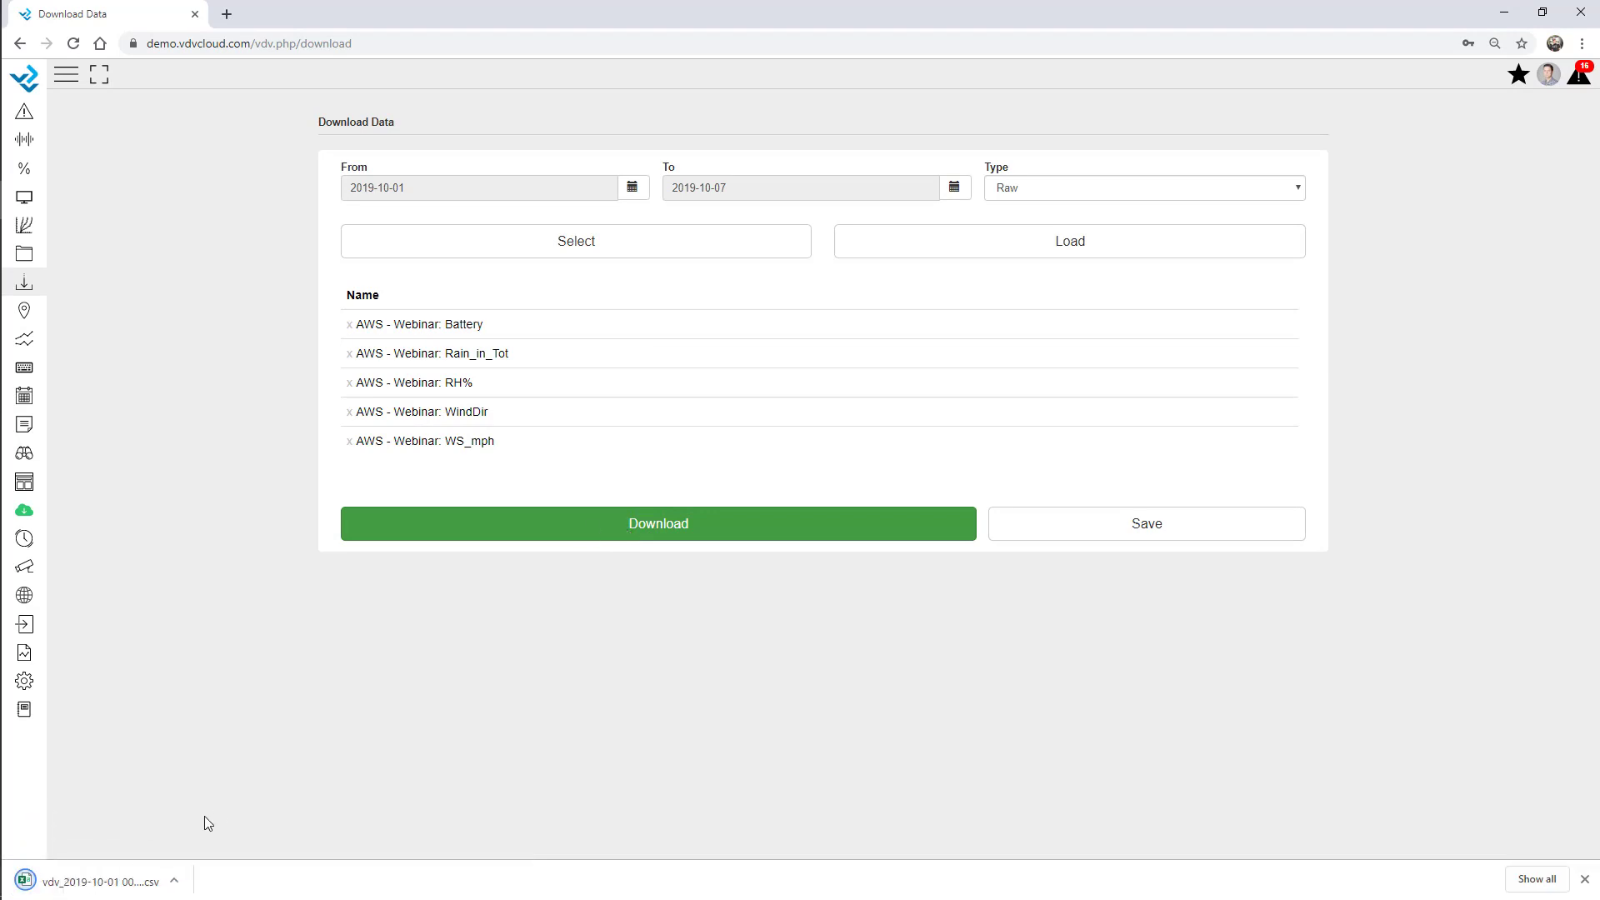
click(140, 882)
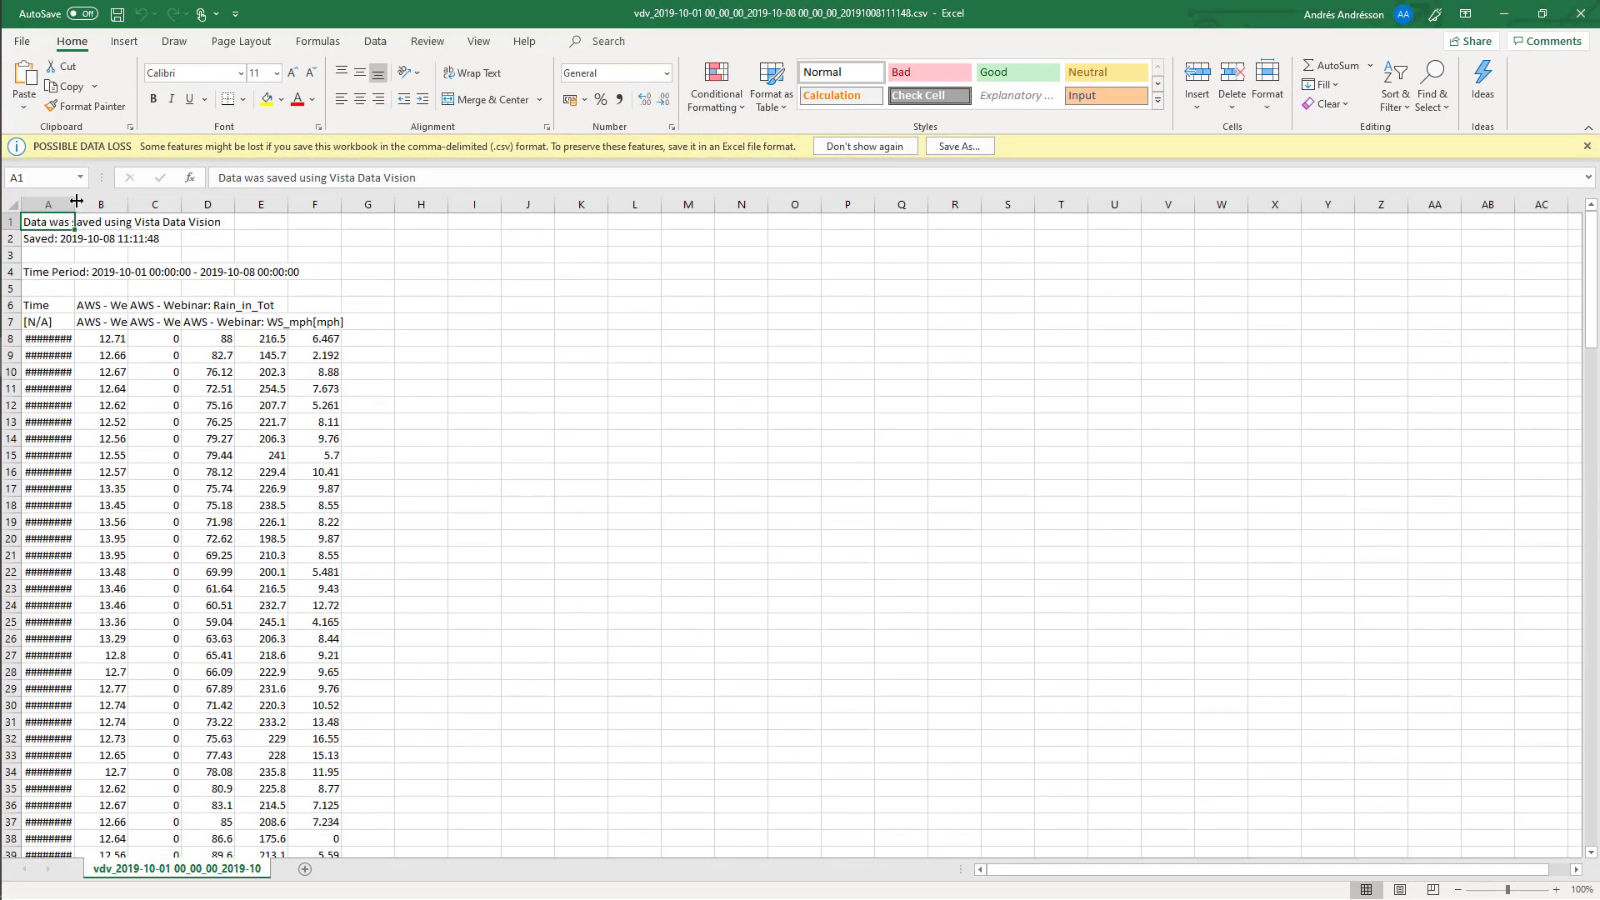
Widen column A to reveal the timestamps, then minimize Excel.
drag(76, 201, 200, 202)
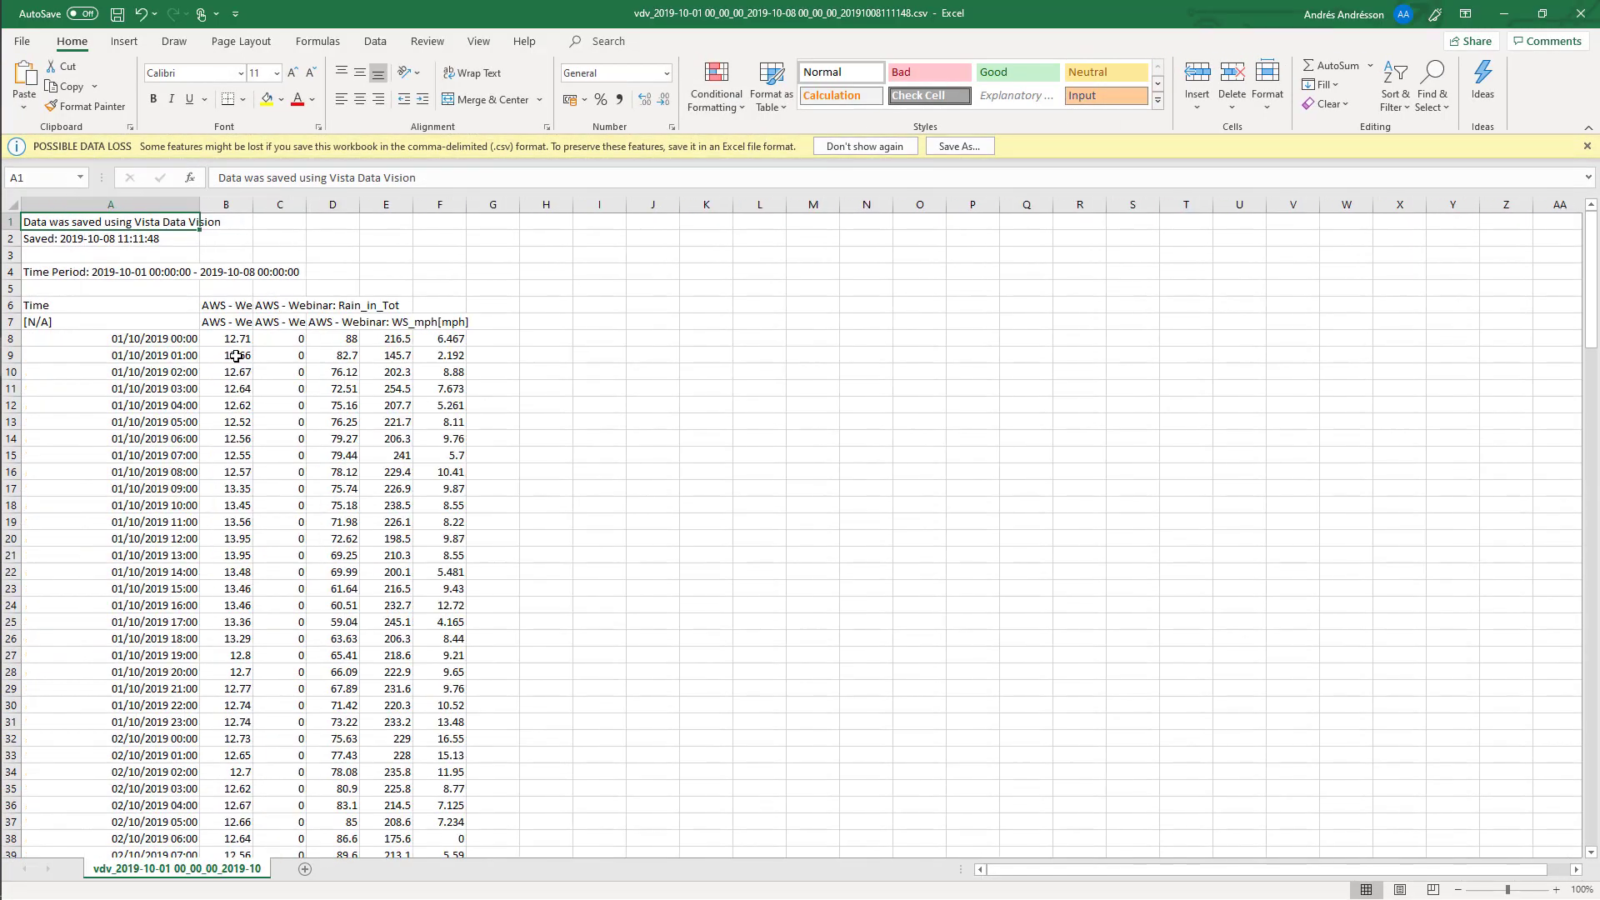
key(Down)
key(Down)
key(Down)
key(Down)
key(Down)
key(Down)
key(Down)
key(Down)
key(Down)
key(Down)
key(Down)
key(Down)
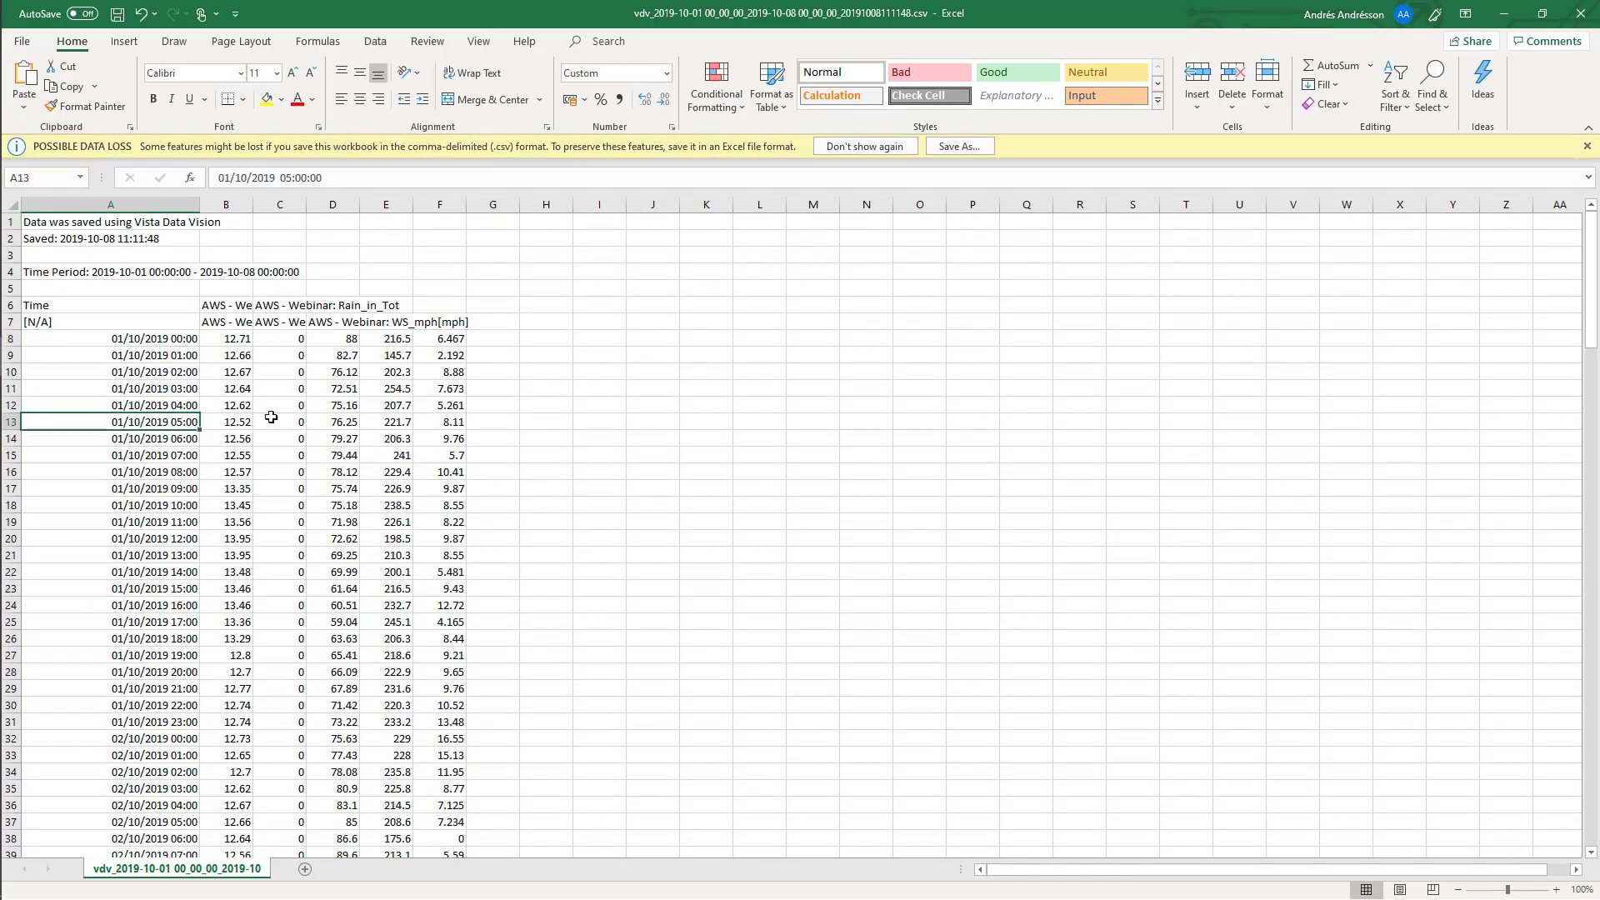
click(1507, 15)
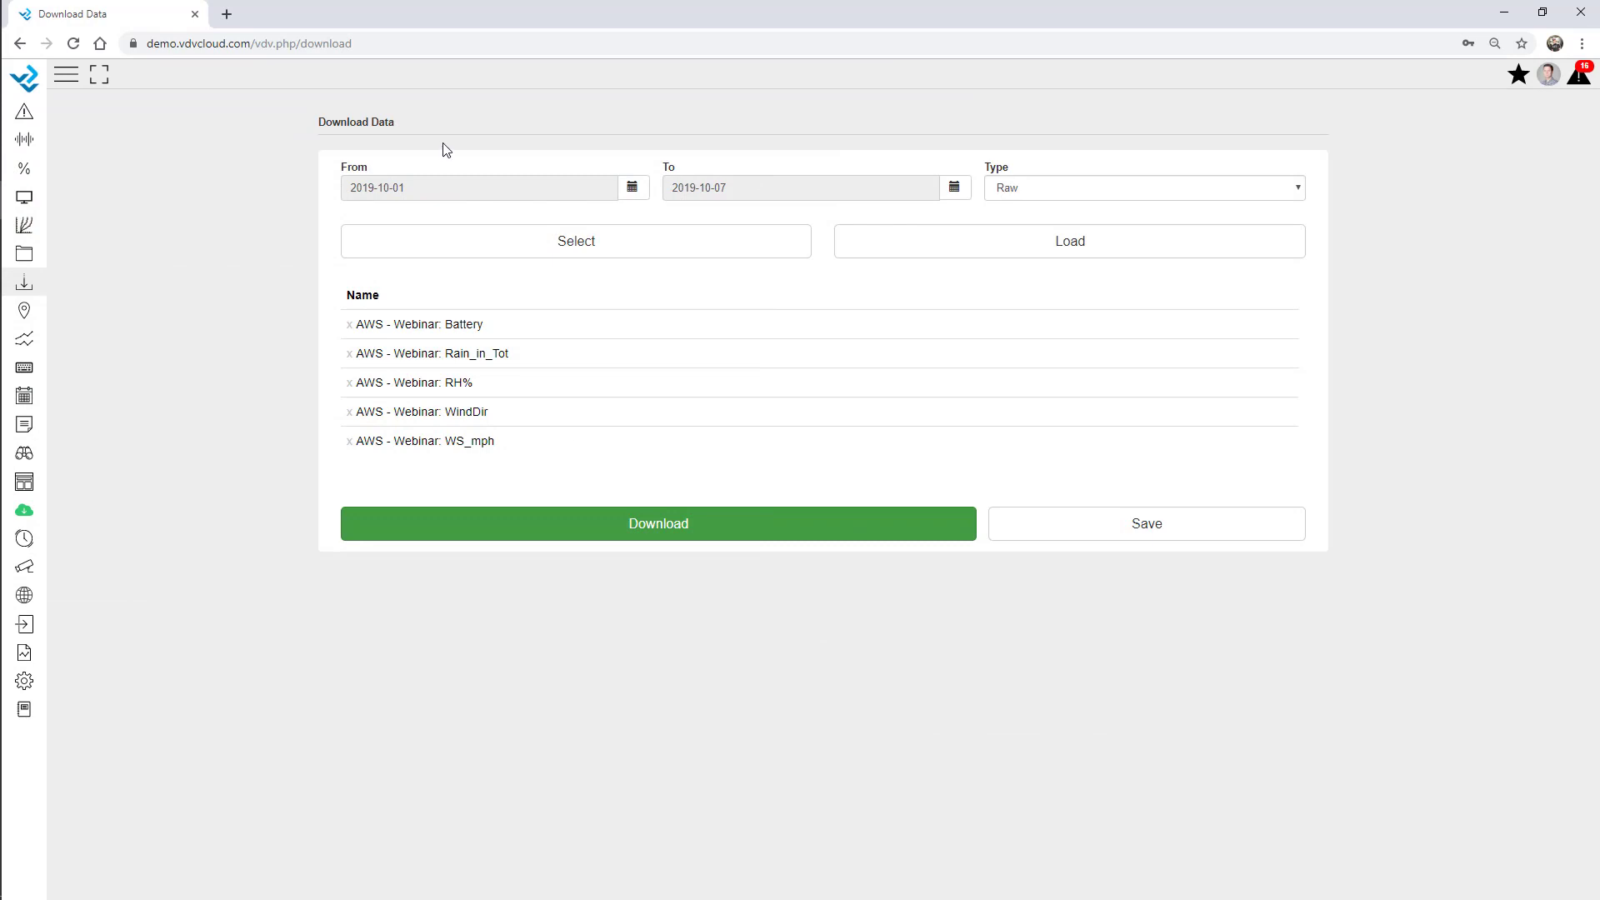
Add Geo - Extensometer variables Extensometer1, Extensometer3 and Extensometer4 to the selection.
click(510, 238)
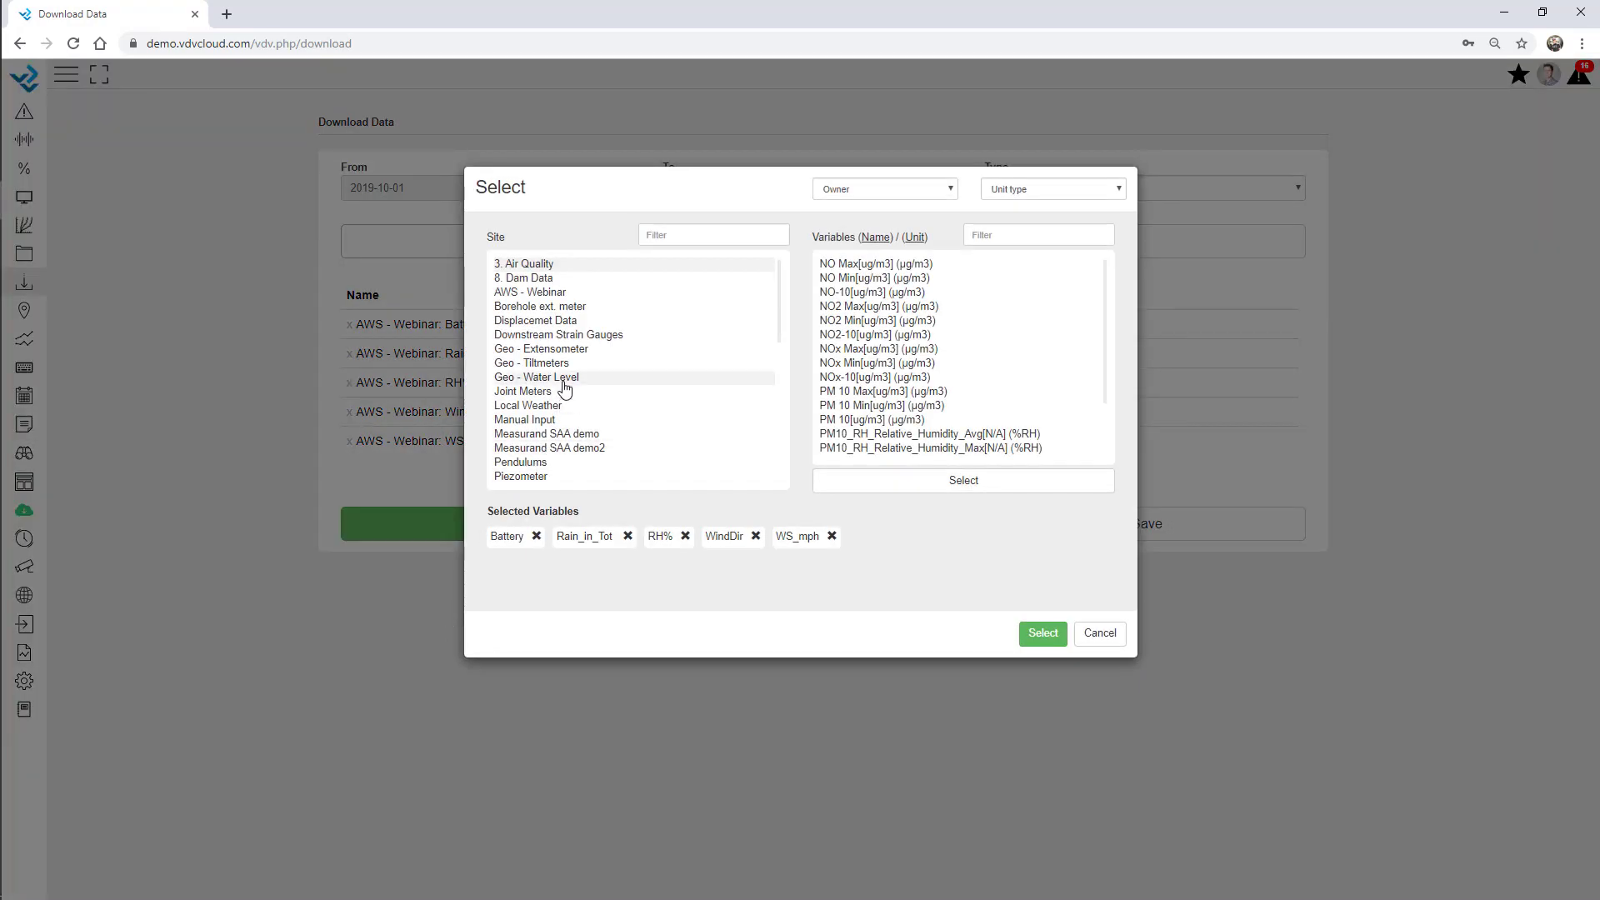
click(572, 350)
scroll(957, 388, down, 3)
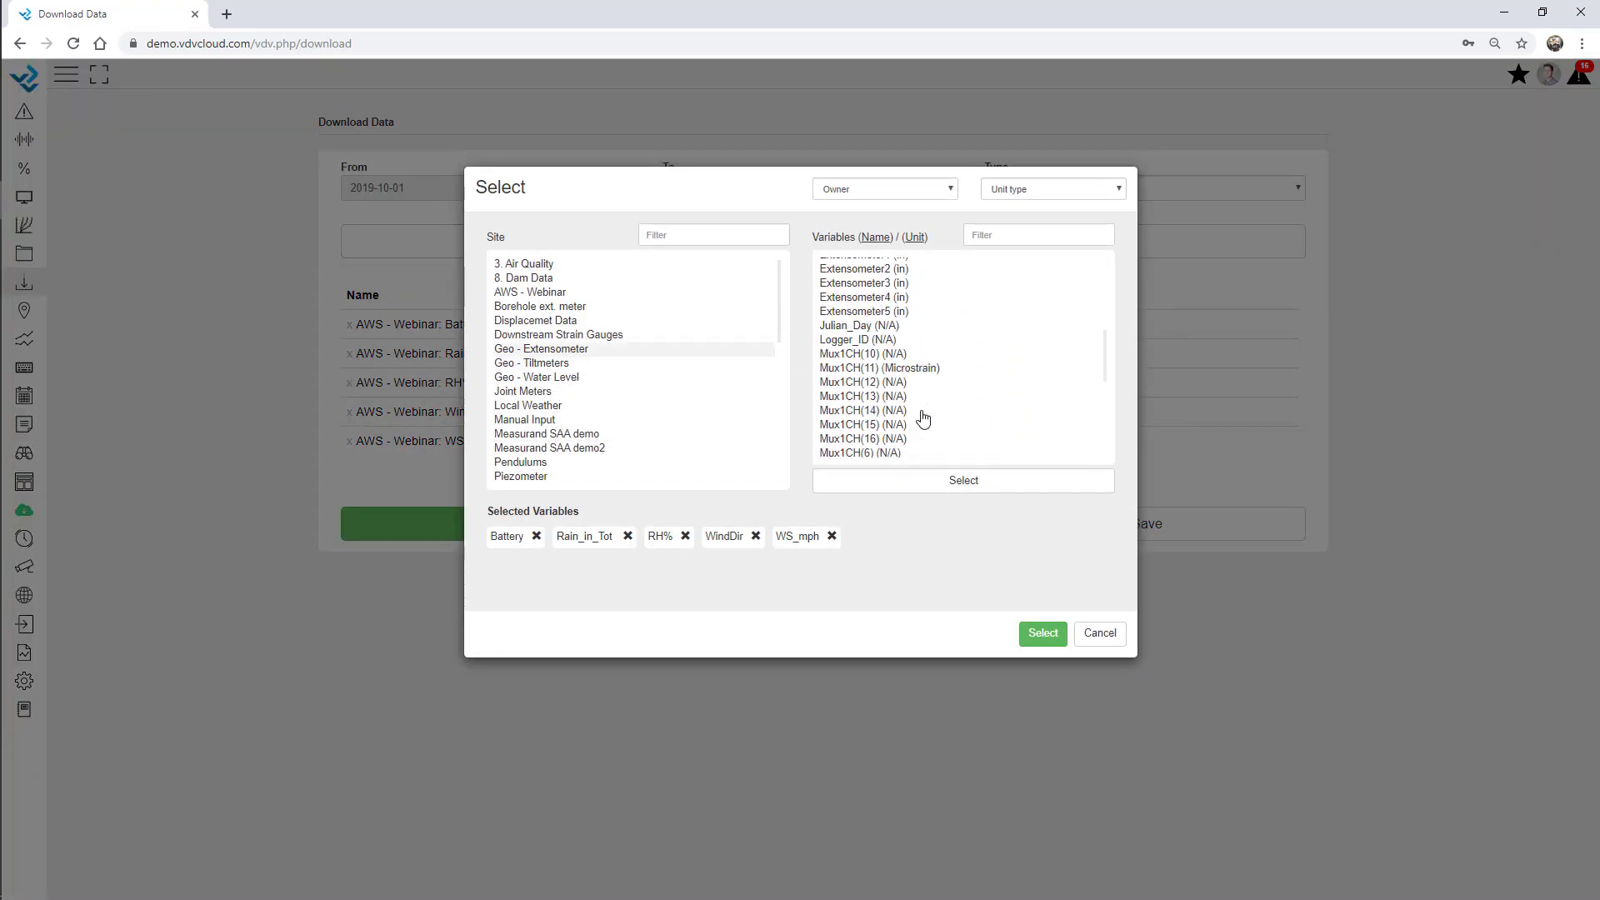
scroll(900, 383, up, 1)
double_click(890, 324)
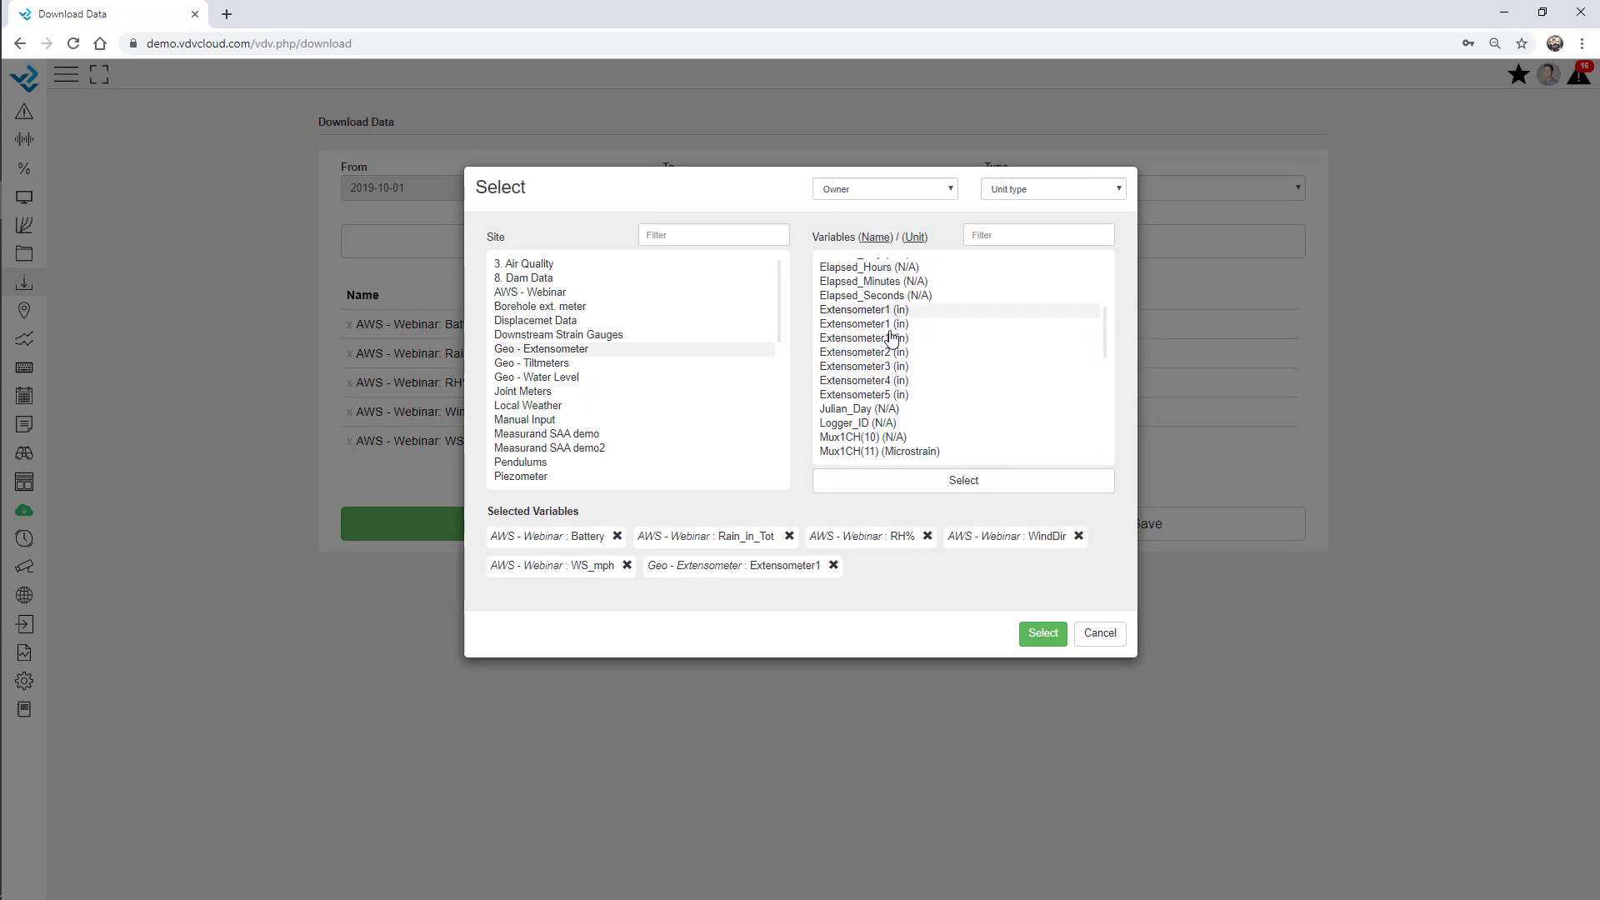
double_click(892, 339)
double_click(892, 367)
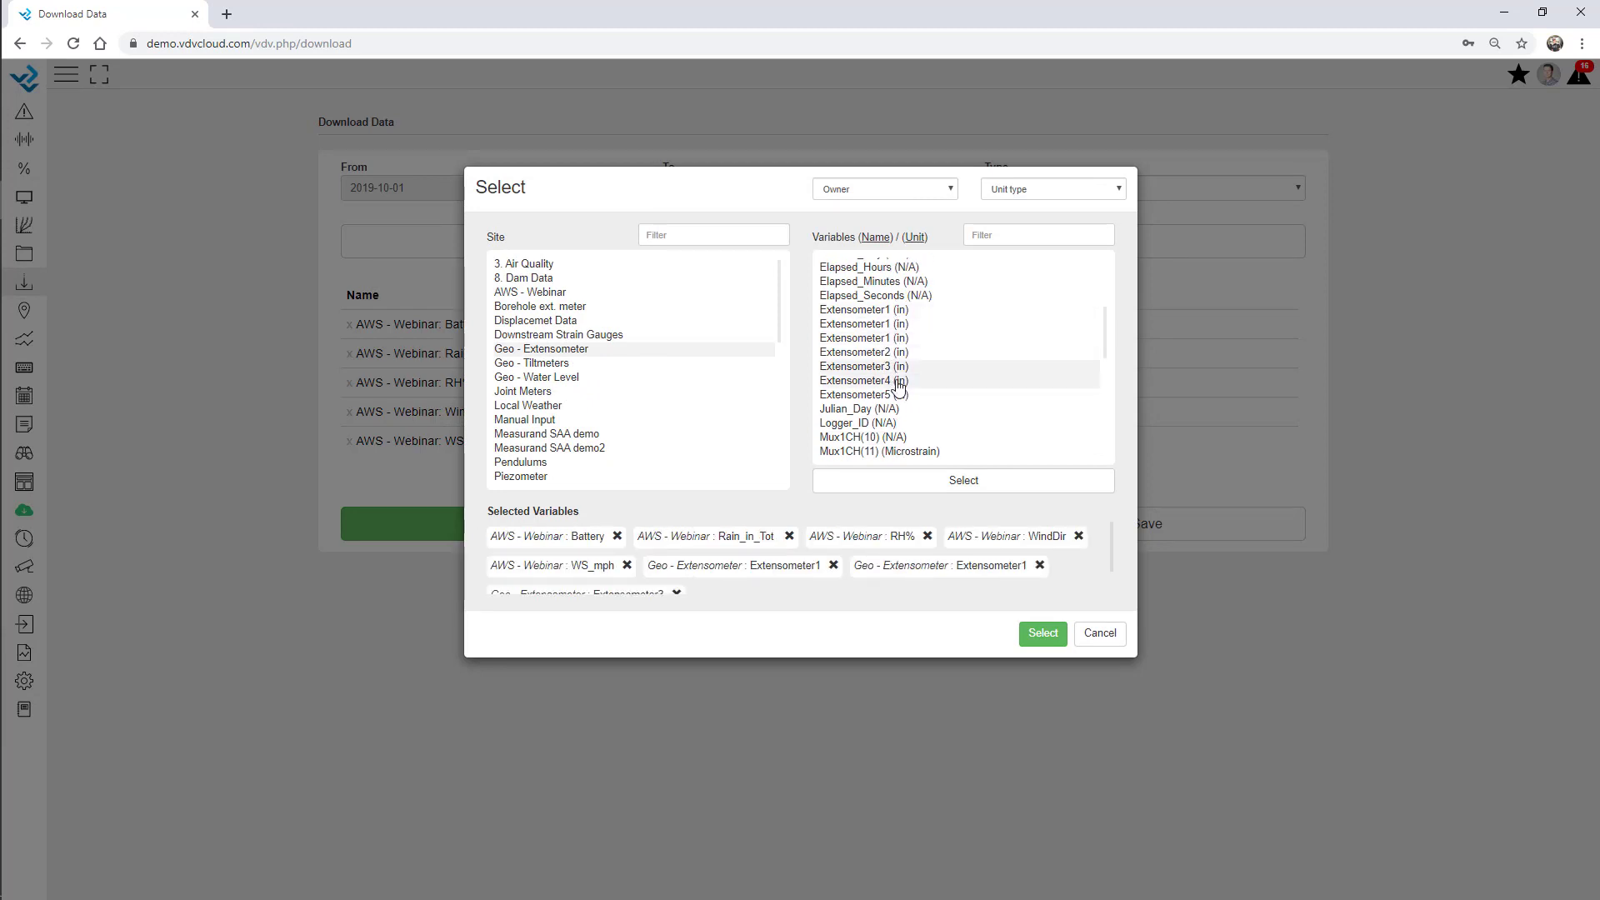
double_click(892, 381)
click(1042, 634)
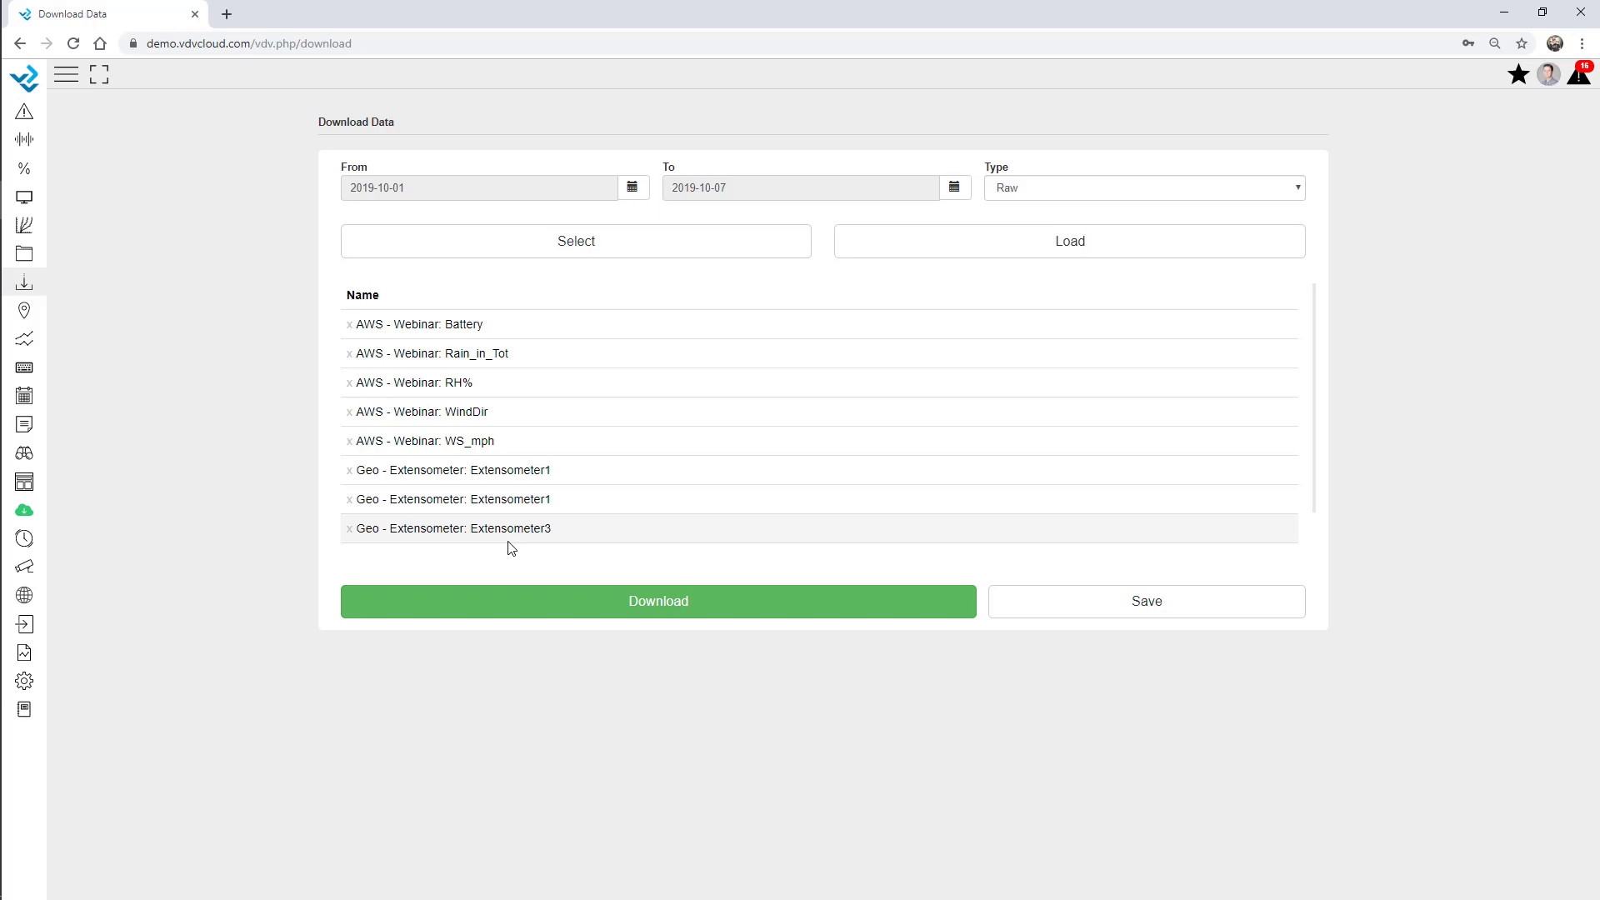
Set the start date to 1 January 2019 and download the raw data.
click(647, 194)
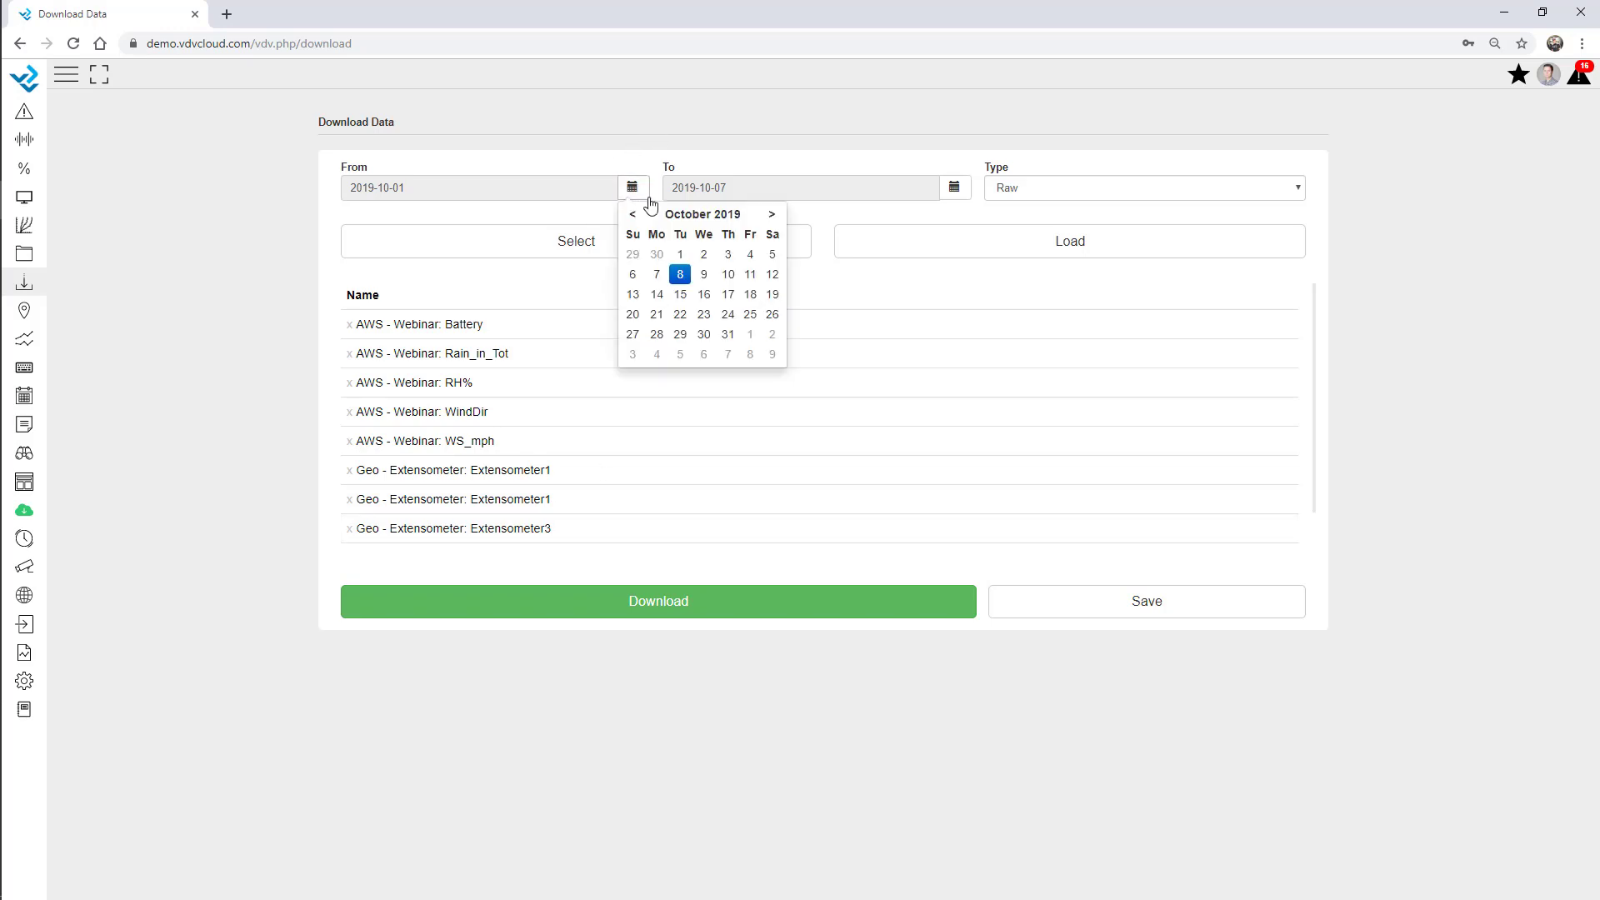
click(635, 215)
click(635, 216)
click(634, 216)
click(634, 215)
click(633, 216)
click(633, 216)
click(634, 216)
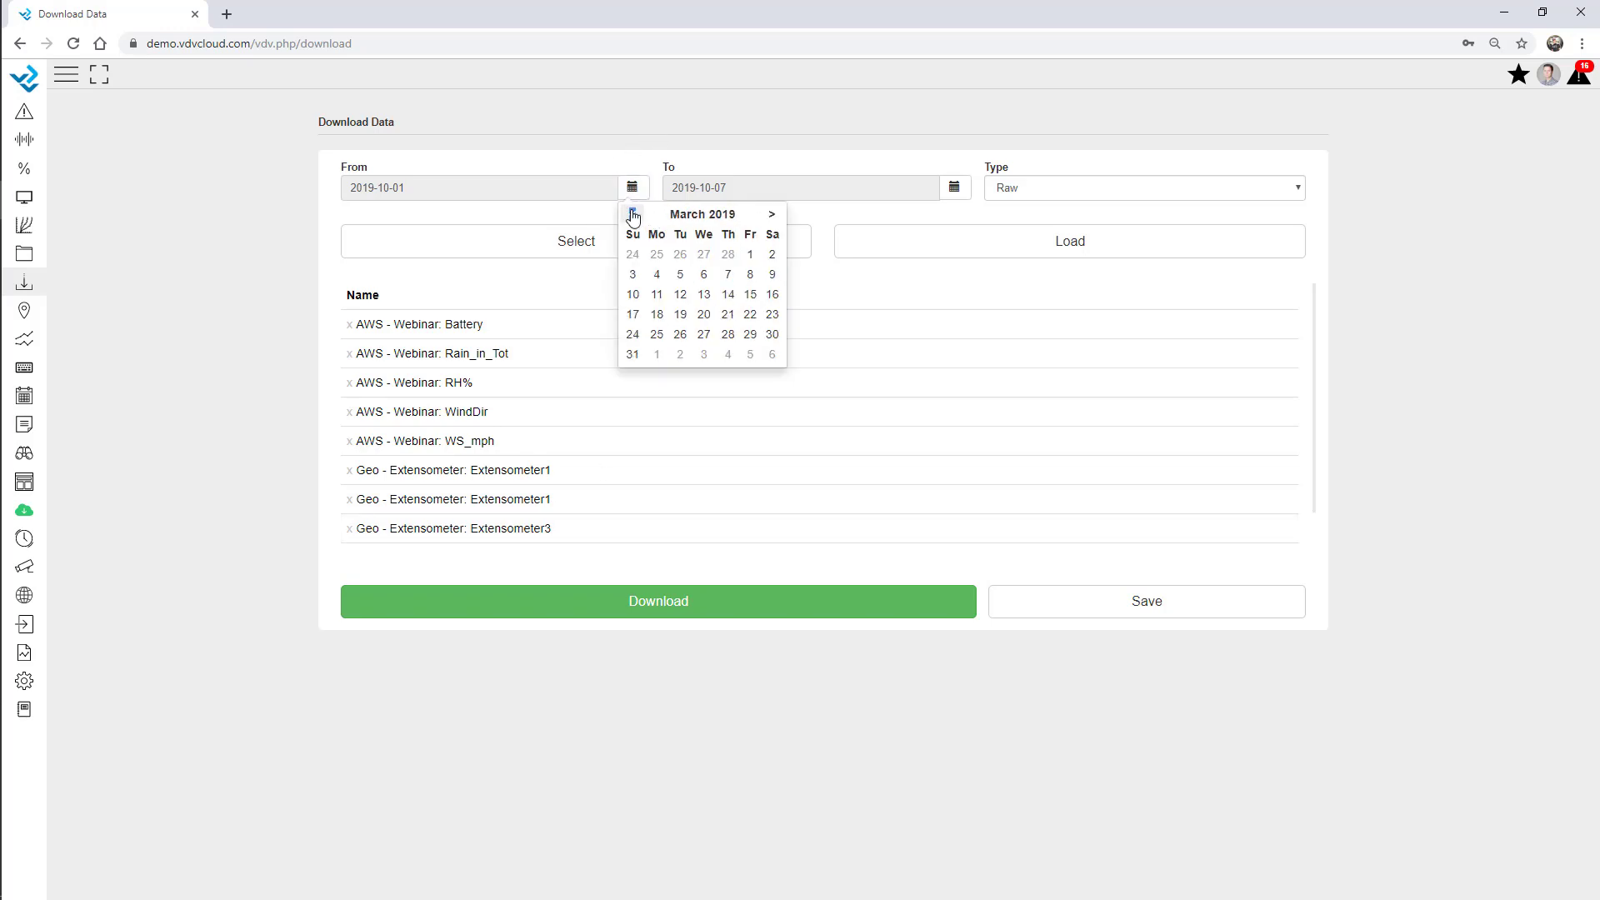
click(633, 216)
click(634, 216)
click(679, 255)
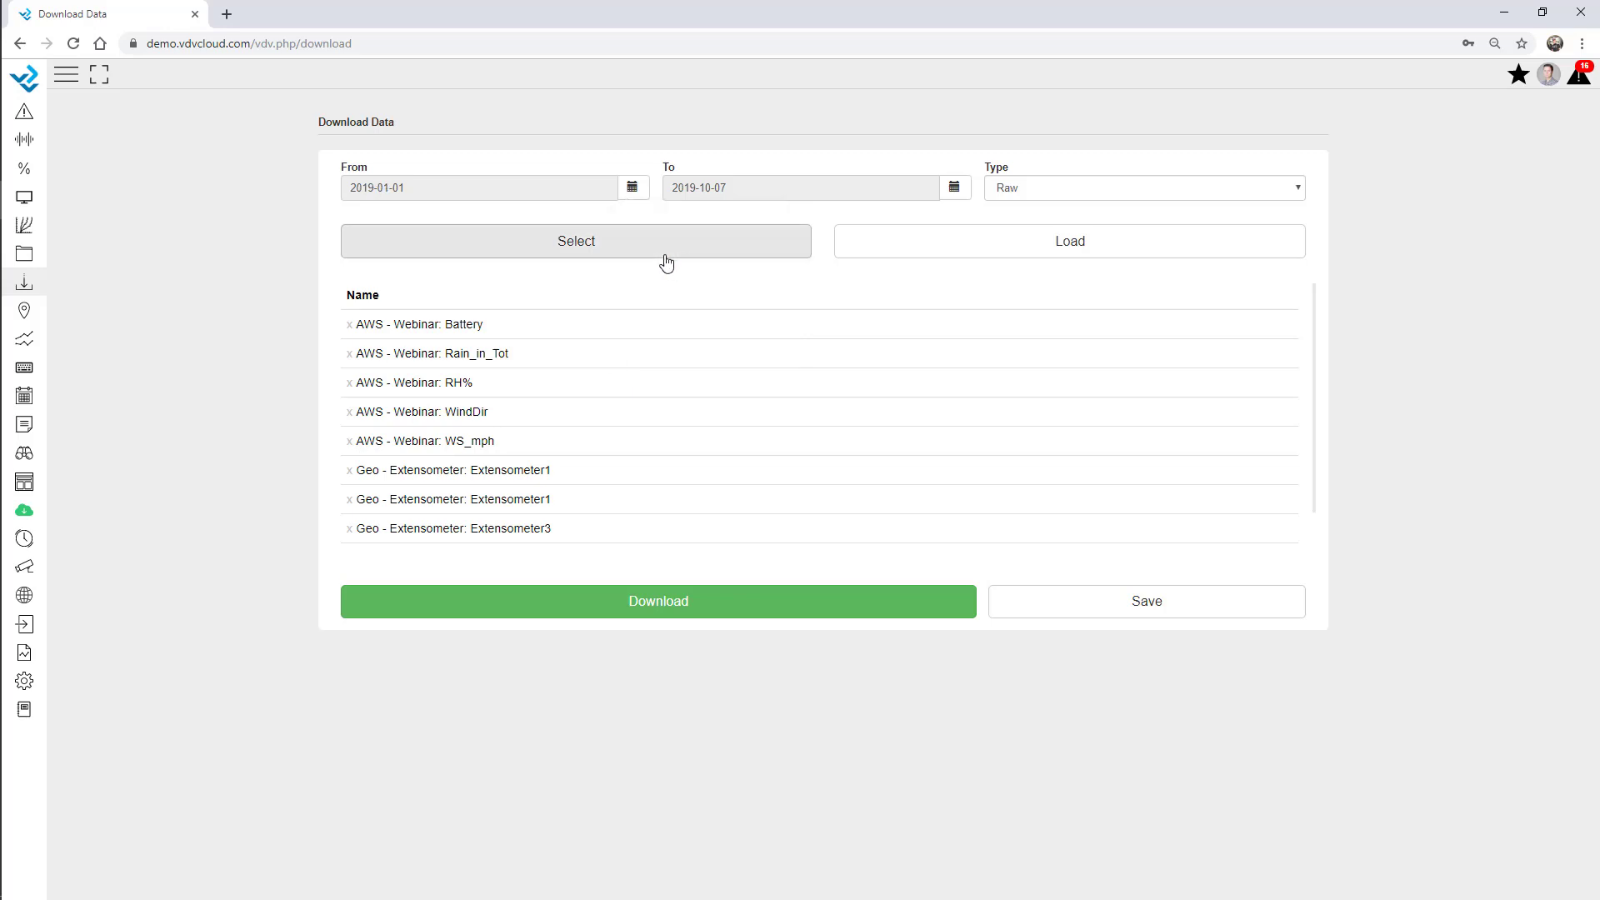
click(679, 608)
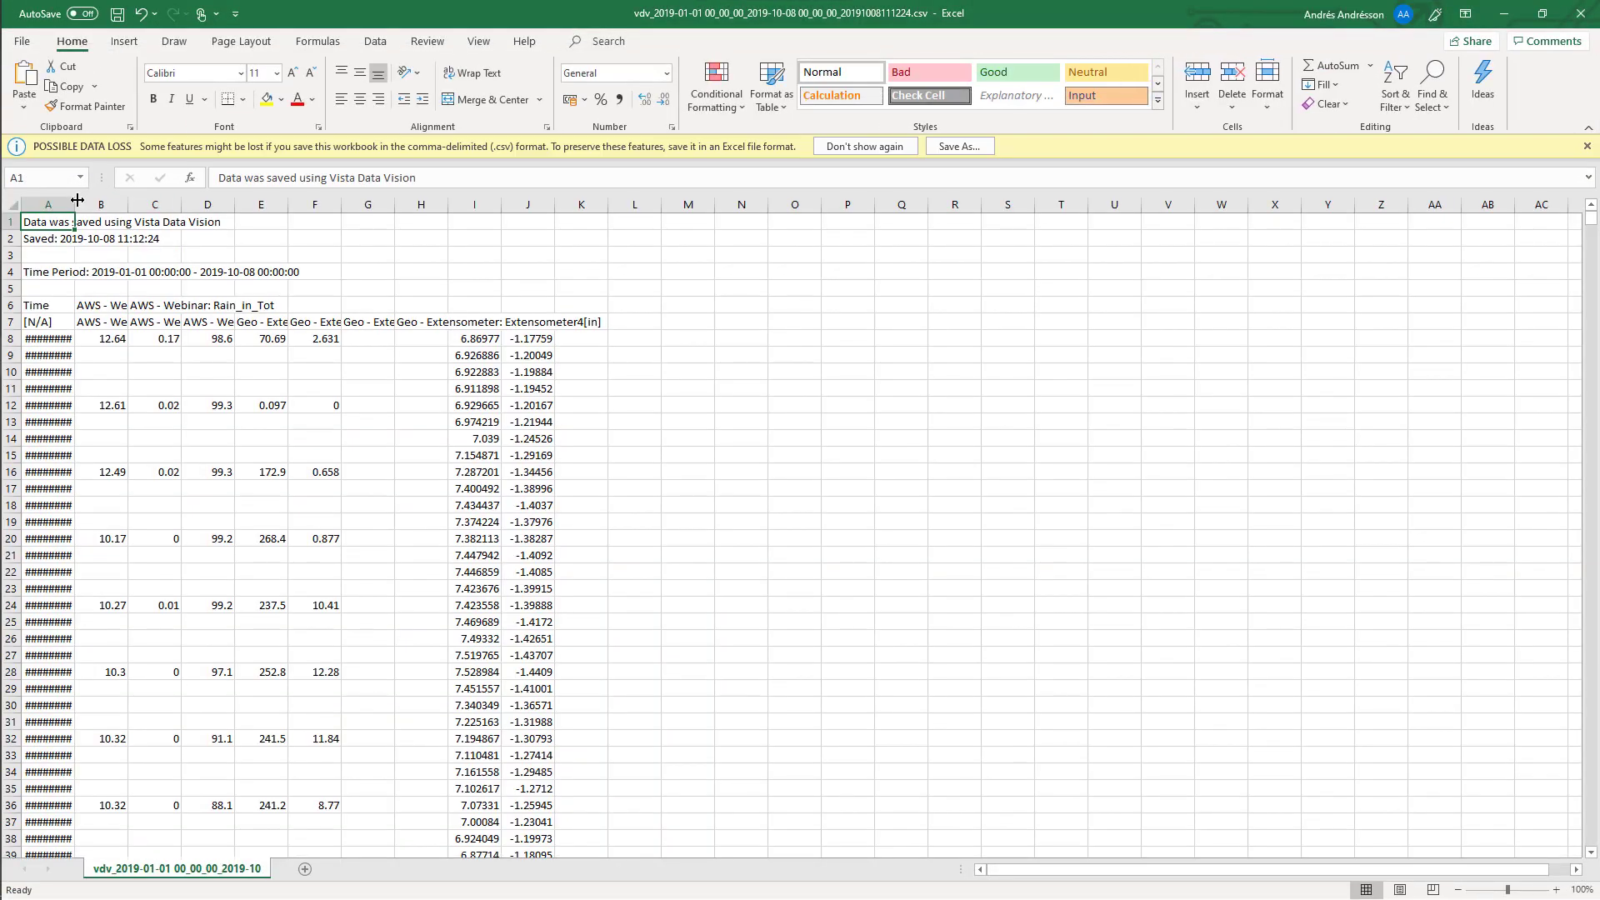
Widen column A and inspect the row 7 headers, including Extensometer4 in J7.
drag(75, 203, 200, 232)
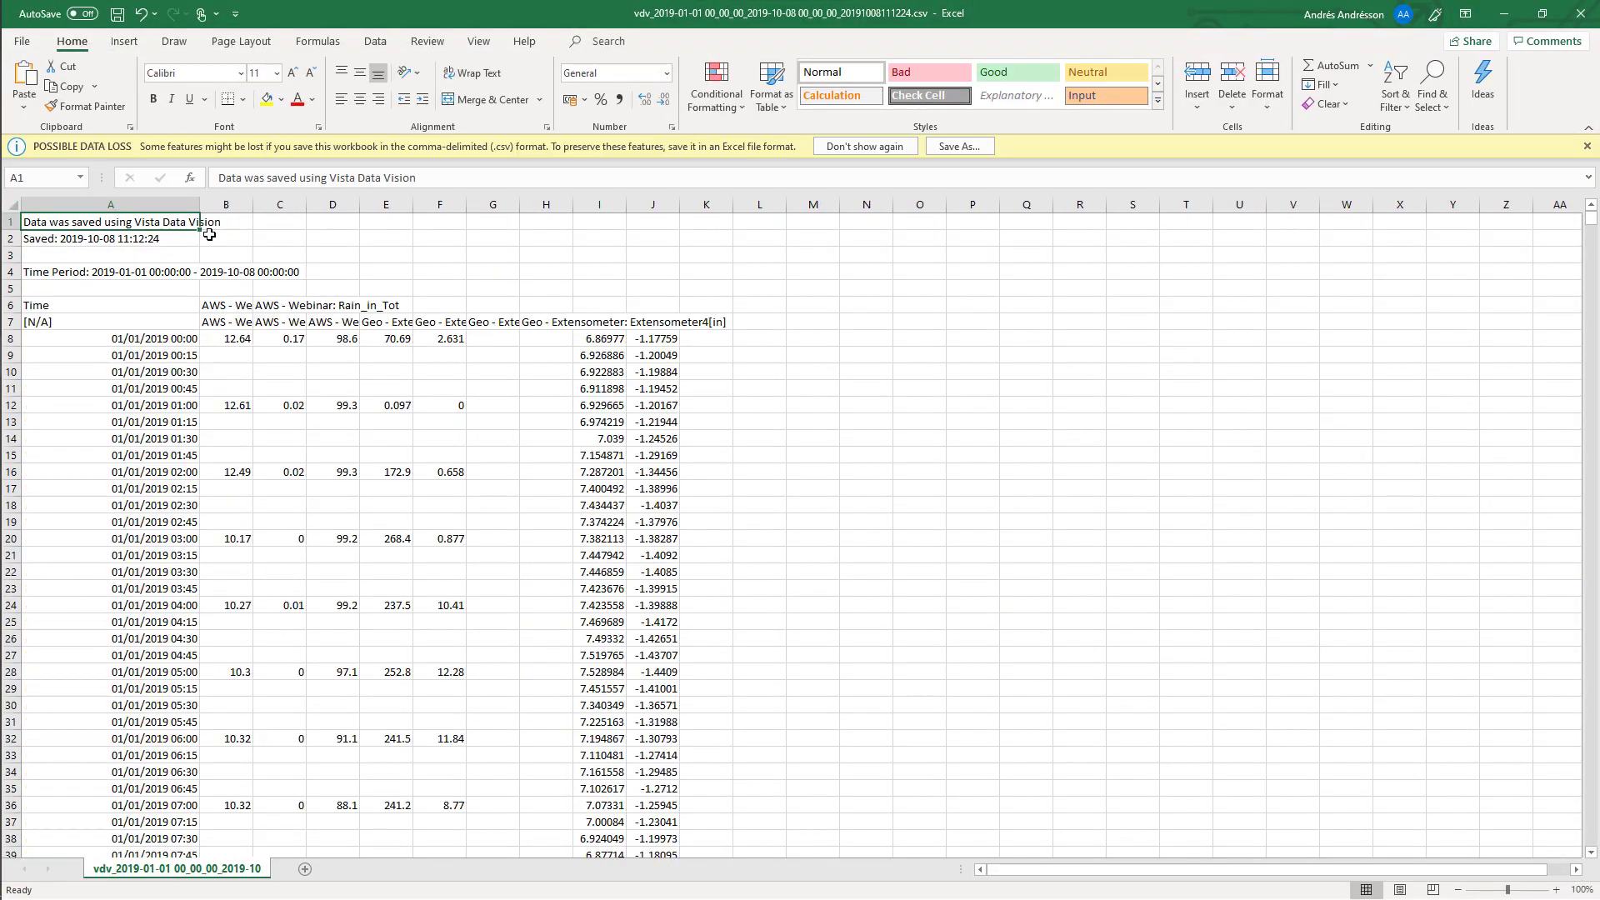
click(591, 325)
click(650, 326)
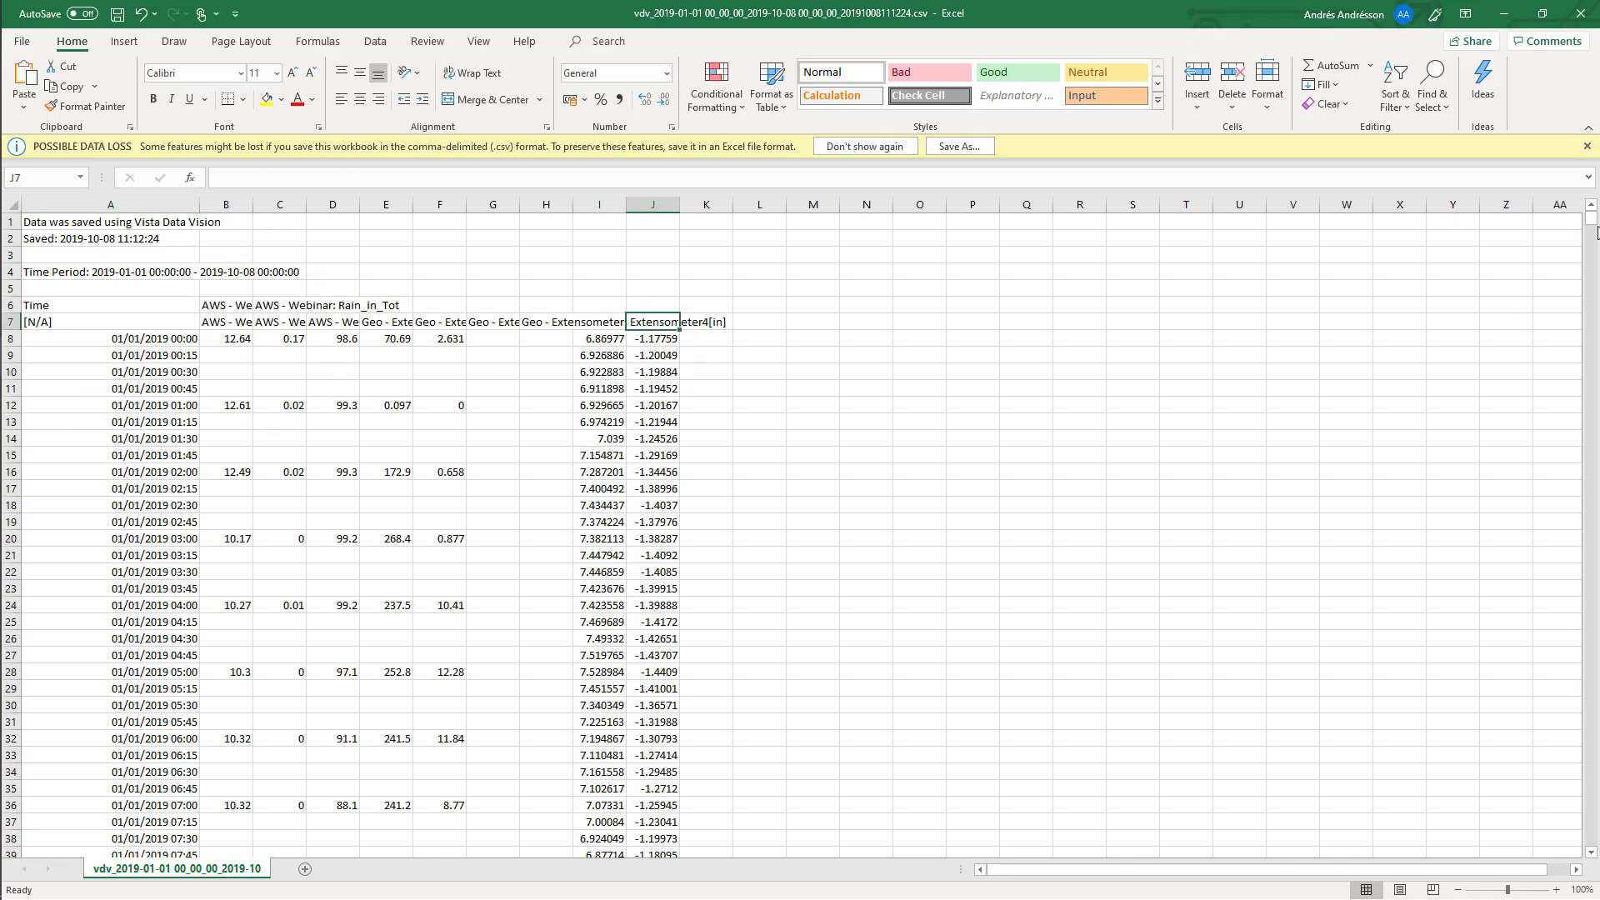
mouse_move(1592, 227)
mouse_down()
mouse_move(1586, 535)
mouse_move(1590, 221)
mouse_up()
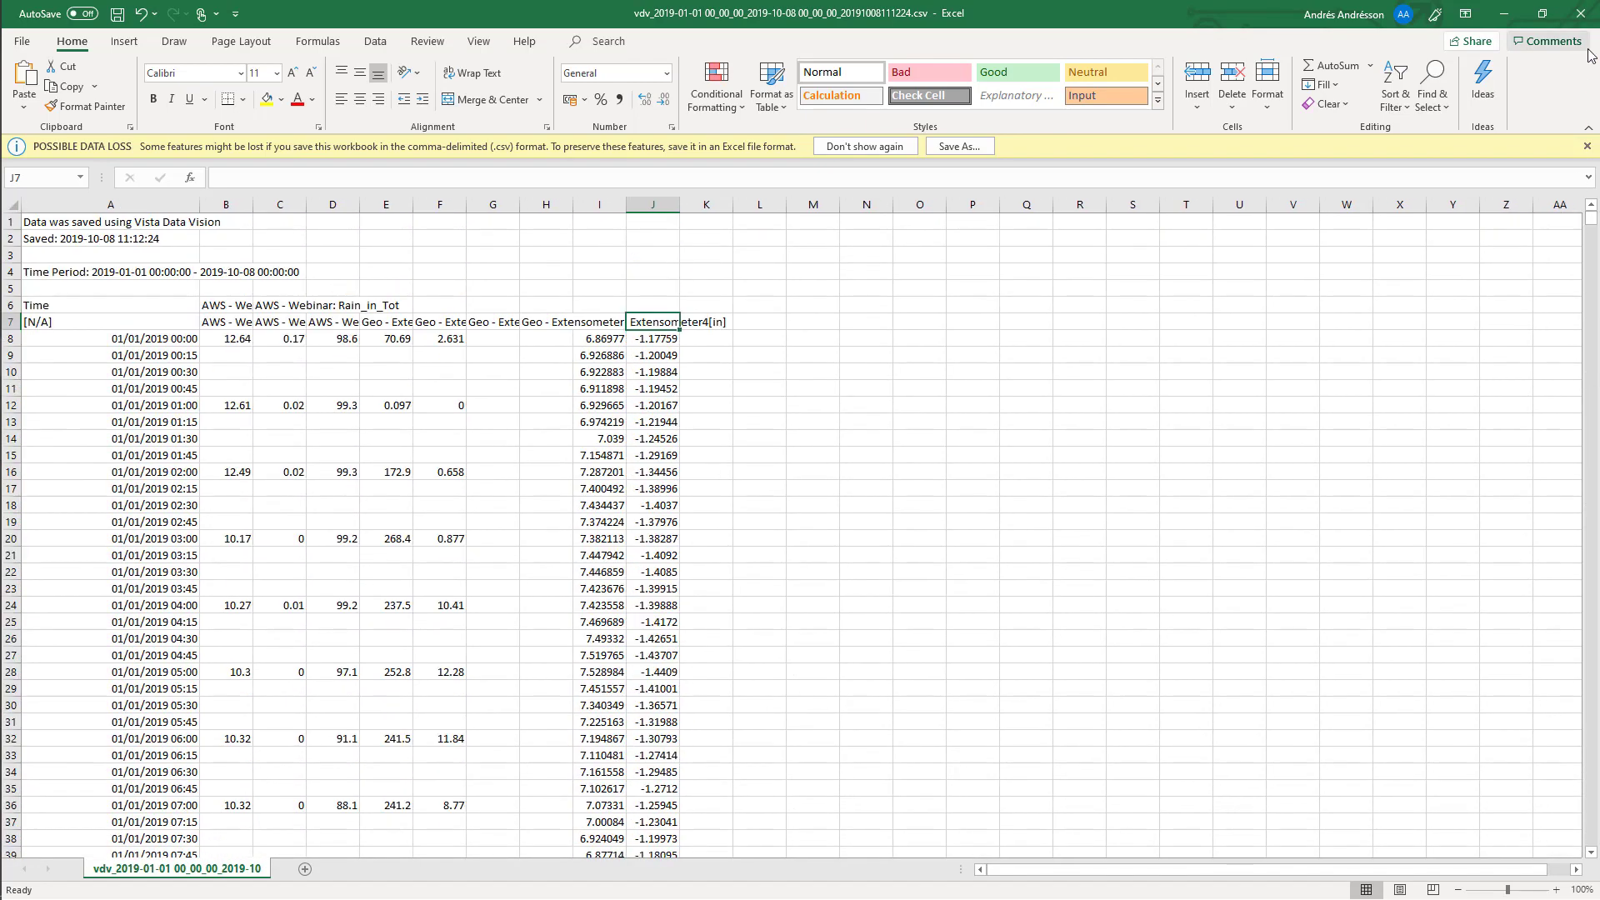
Close both CSV workbooks without saving changes.
click(1581, 13)
click(789, 487)
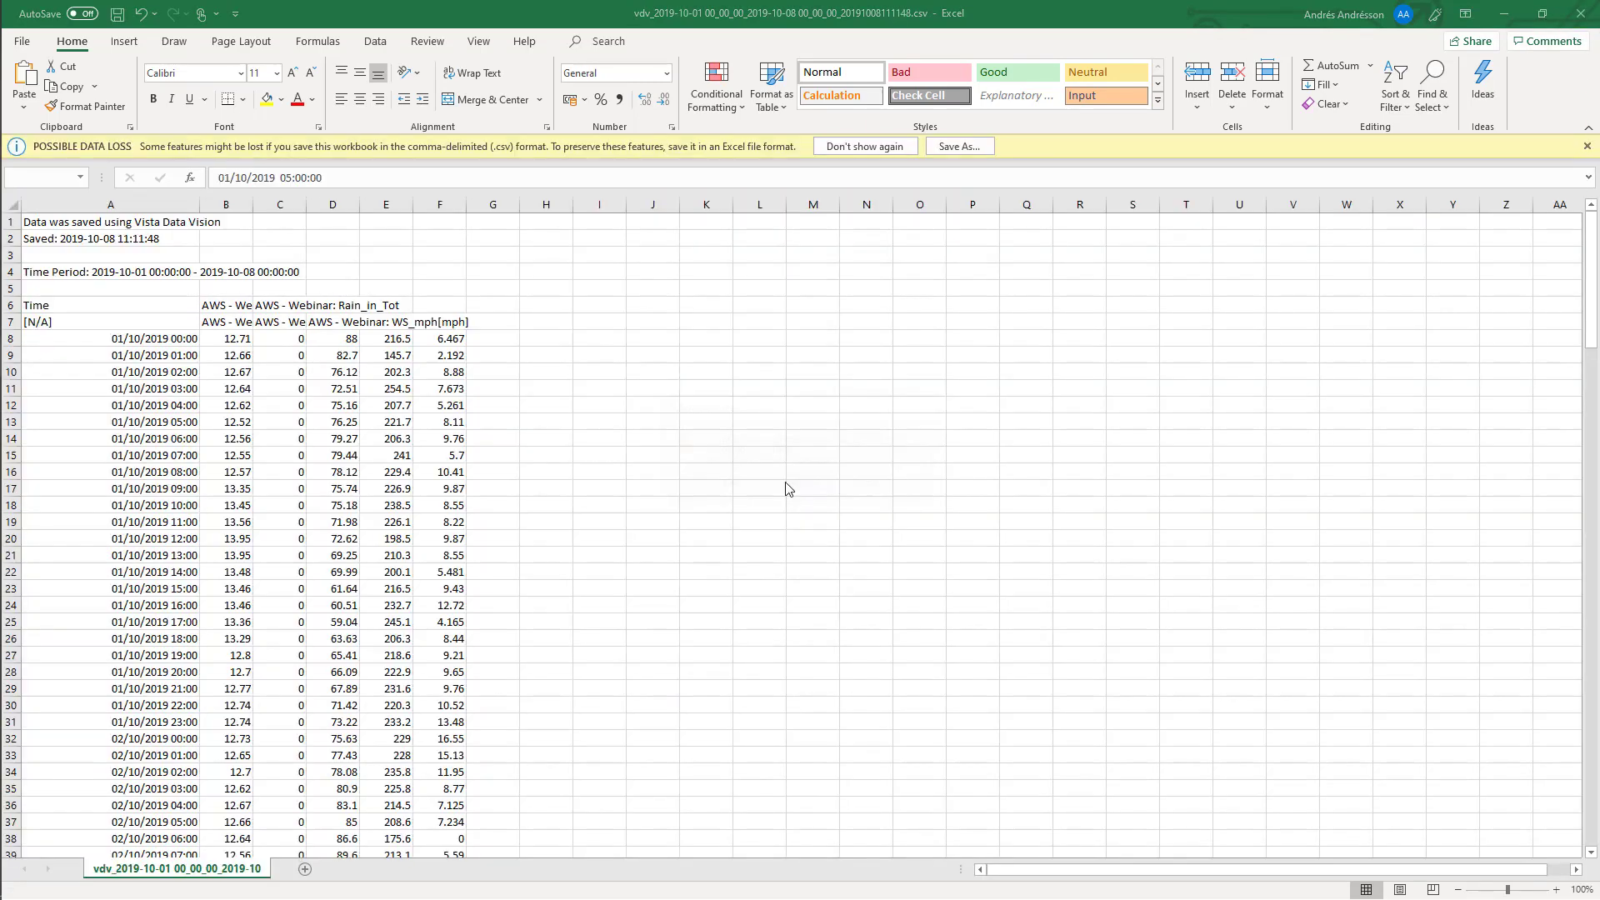
click(1581, 13)
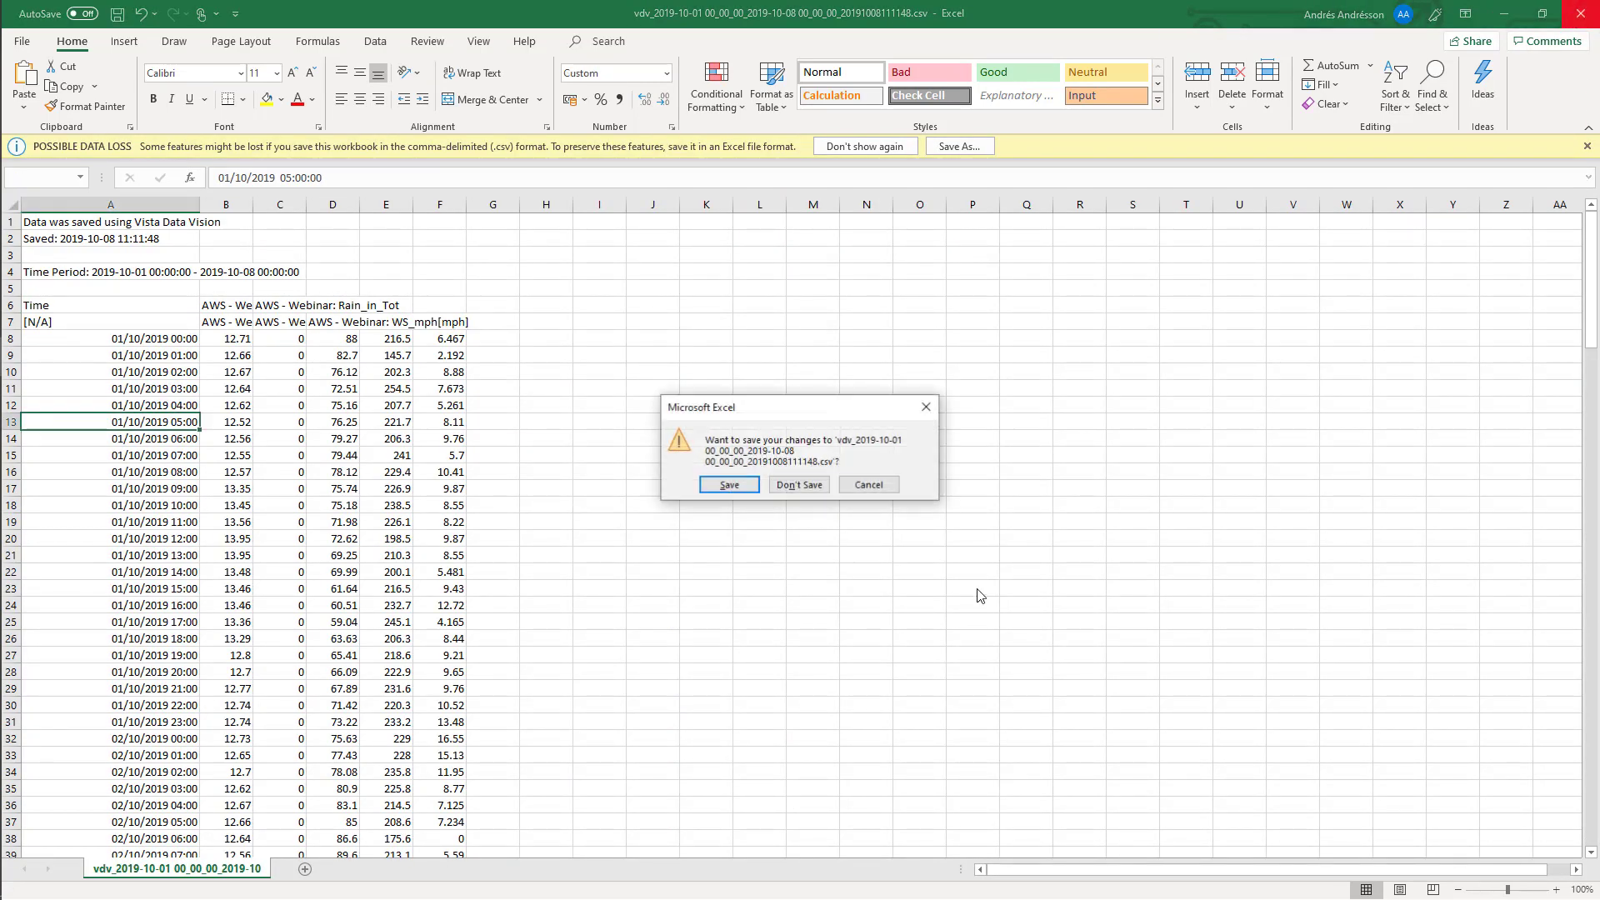
click(794, 484)
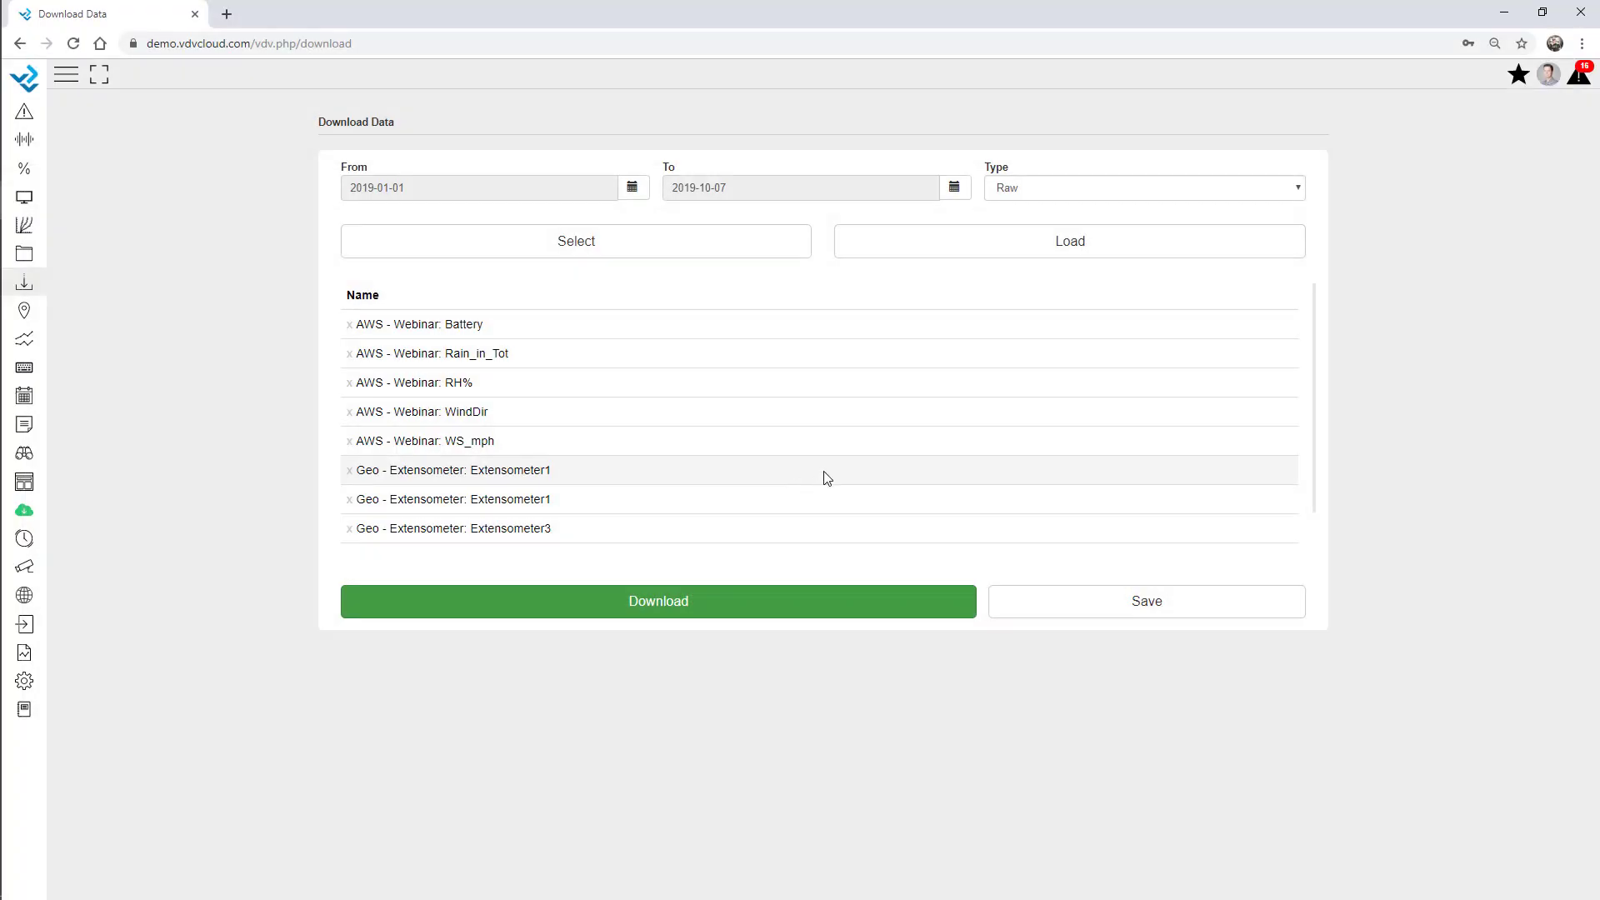
Change the download type to Summary with a monthly period.
click(1050, 189)
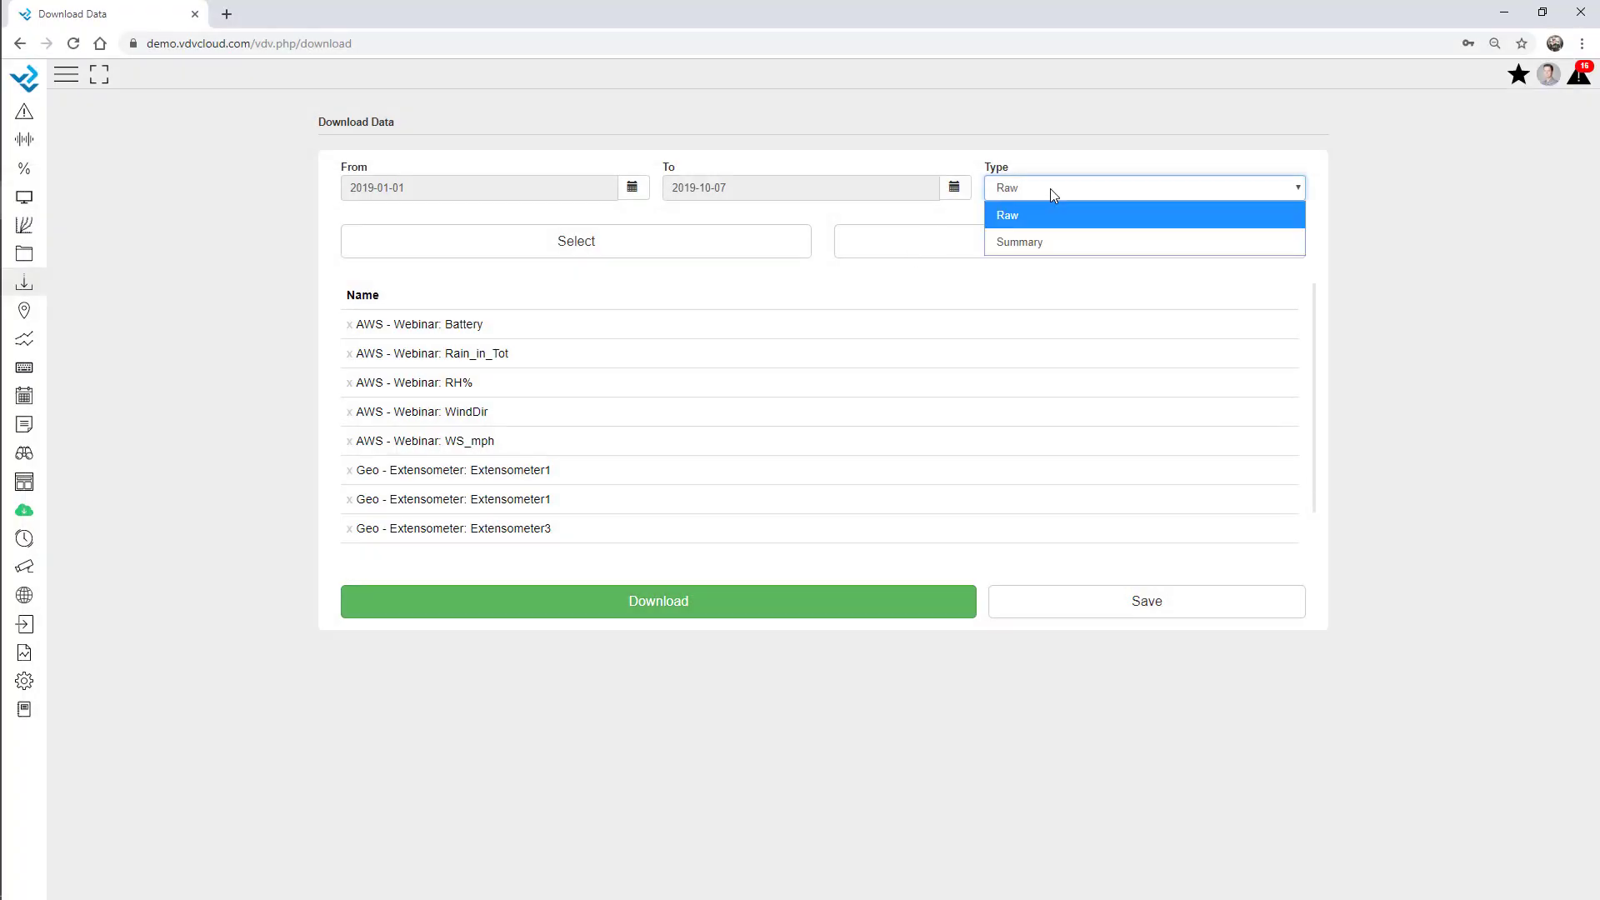
click(1047, 241)
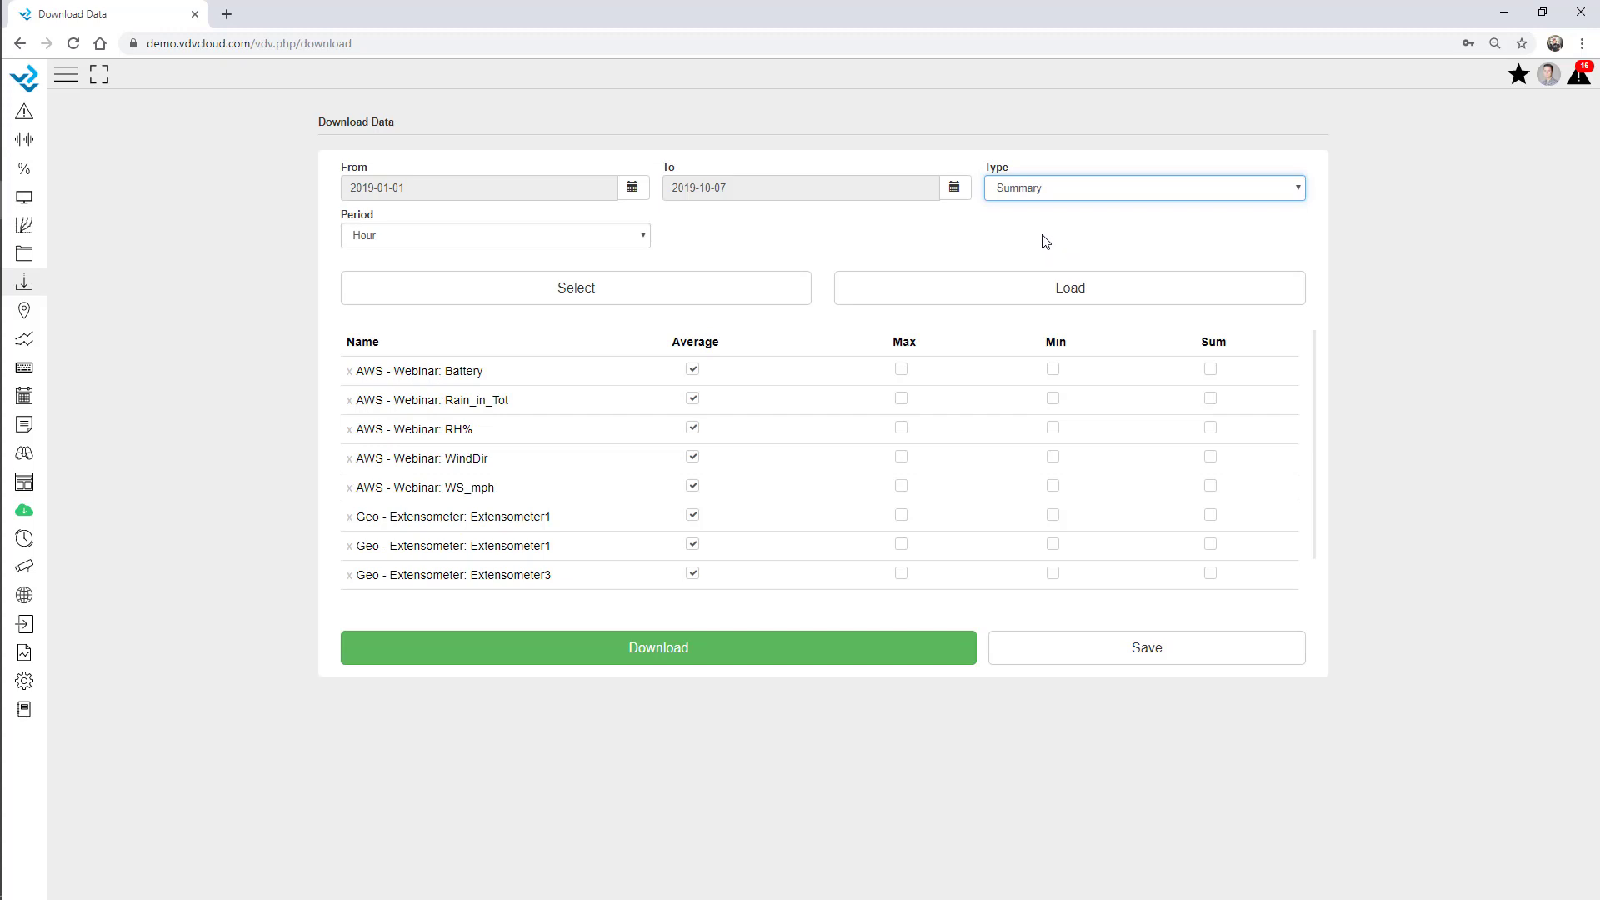
click(429, 236)
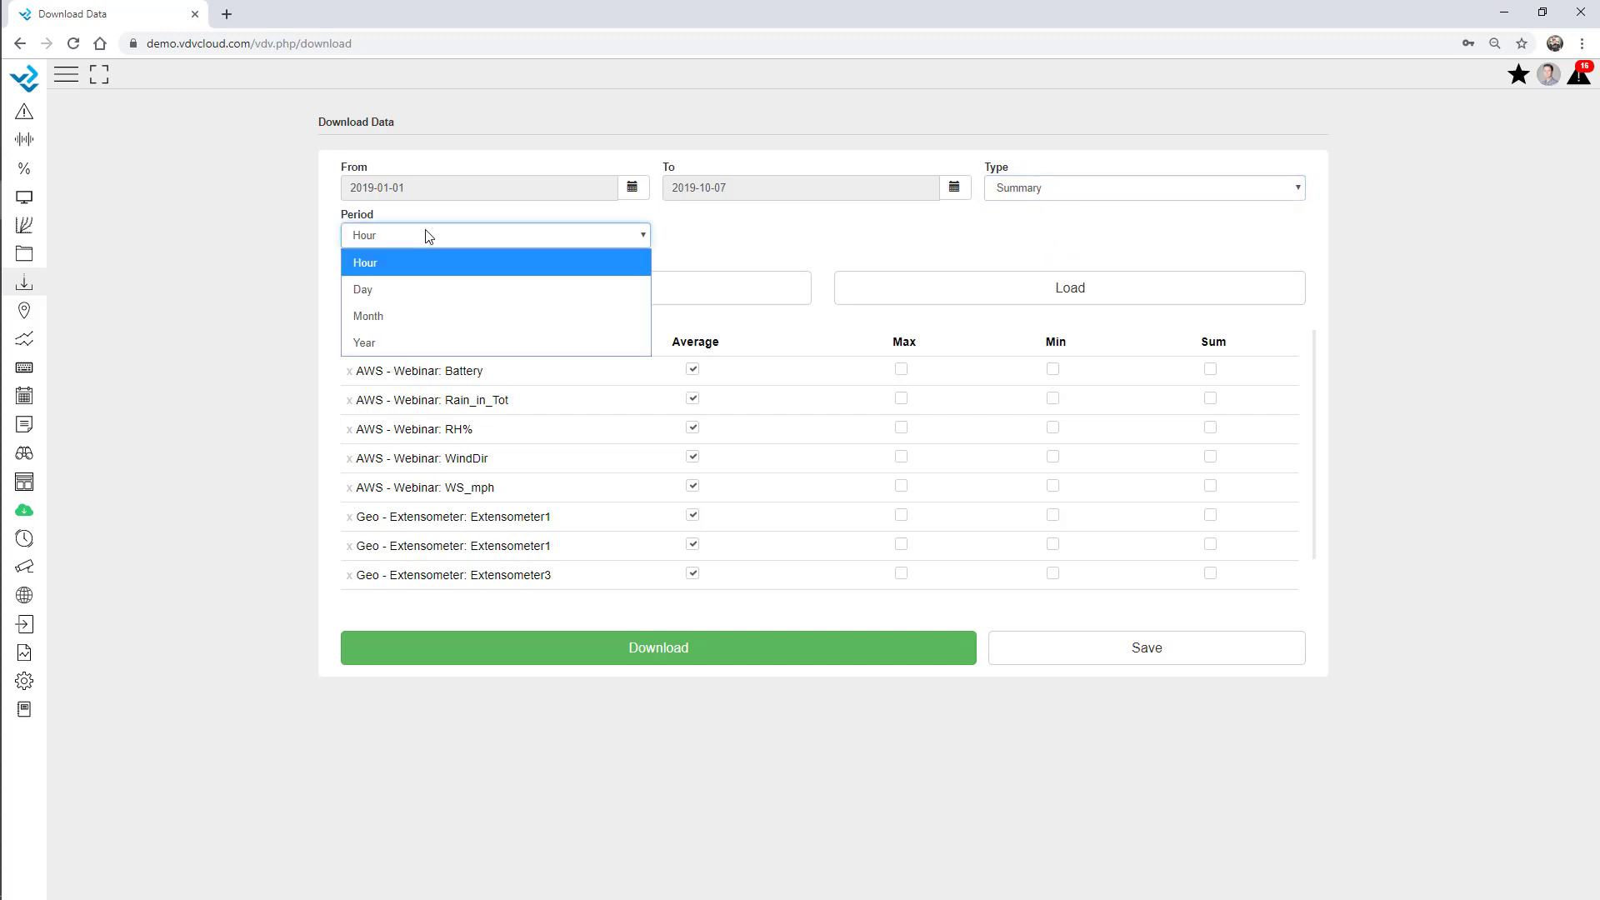
click(407, 316)
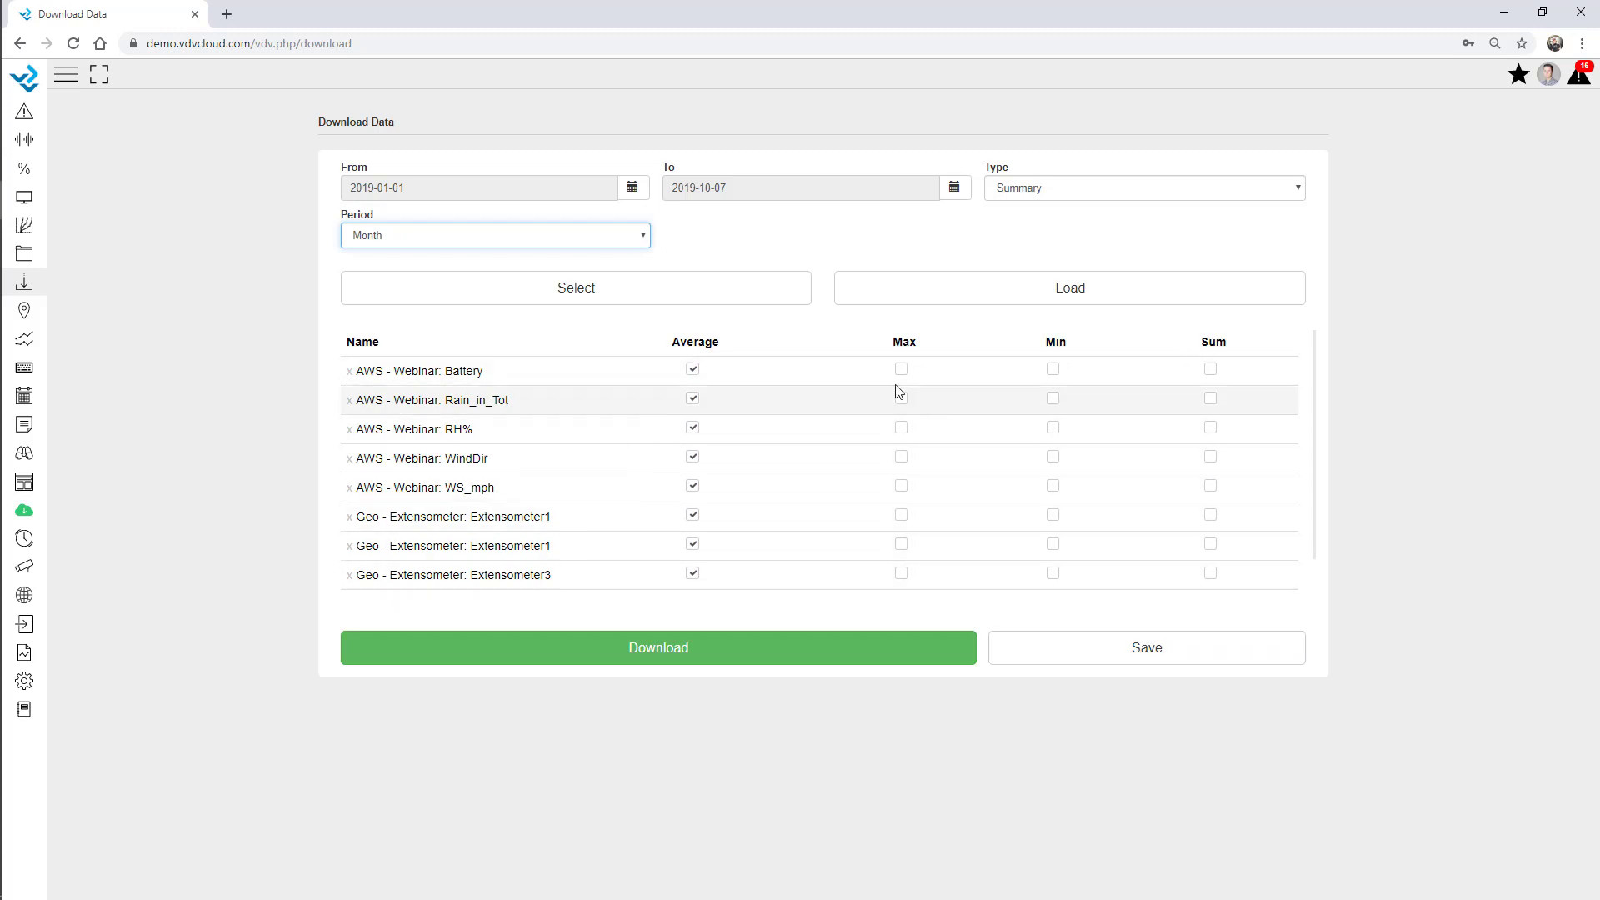
Drop the average for Rain_in_Tot and add a maximum for WS_mph and Battery.
click(692, 399)
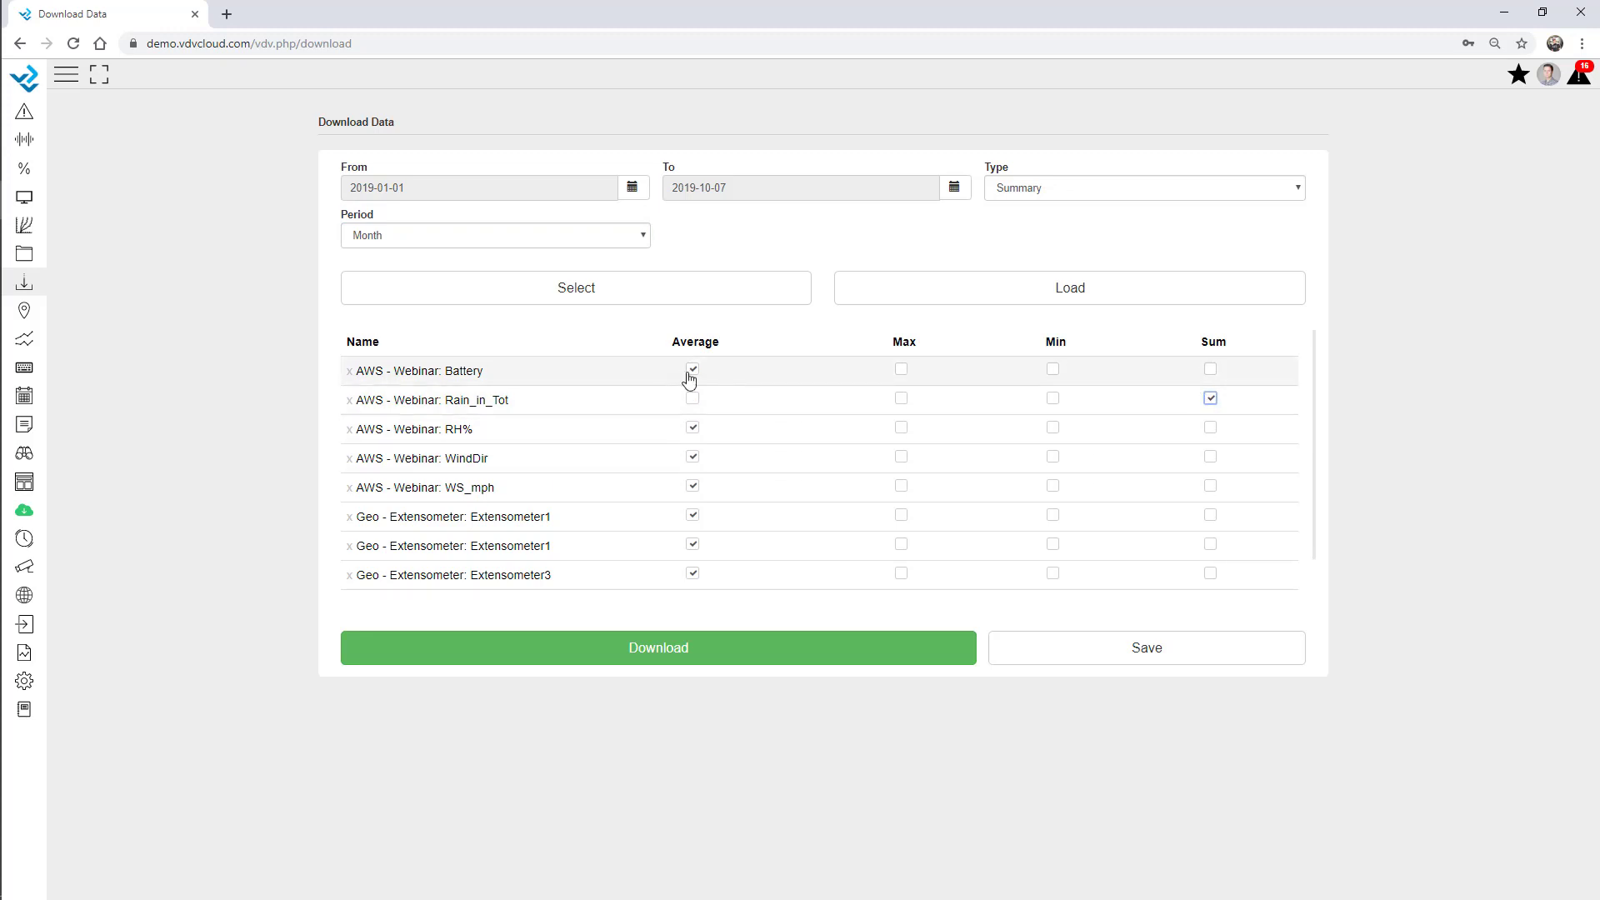
click(692, 487)
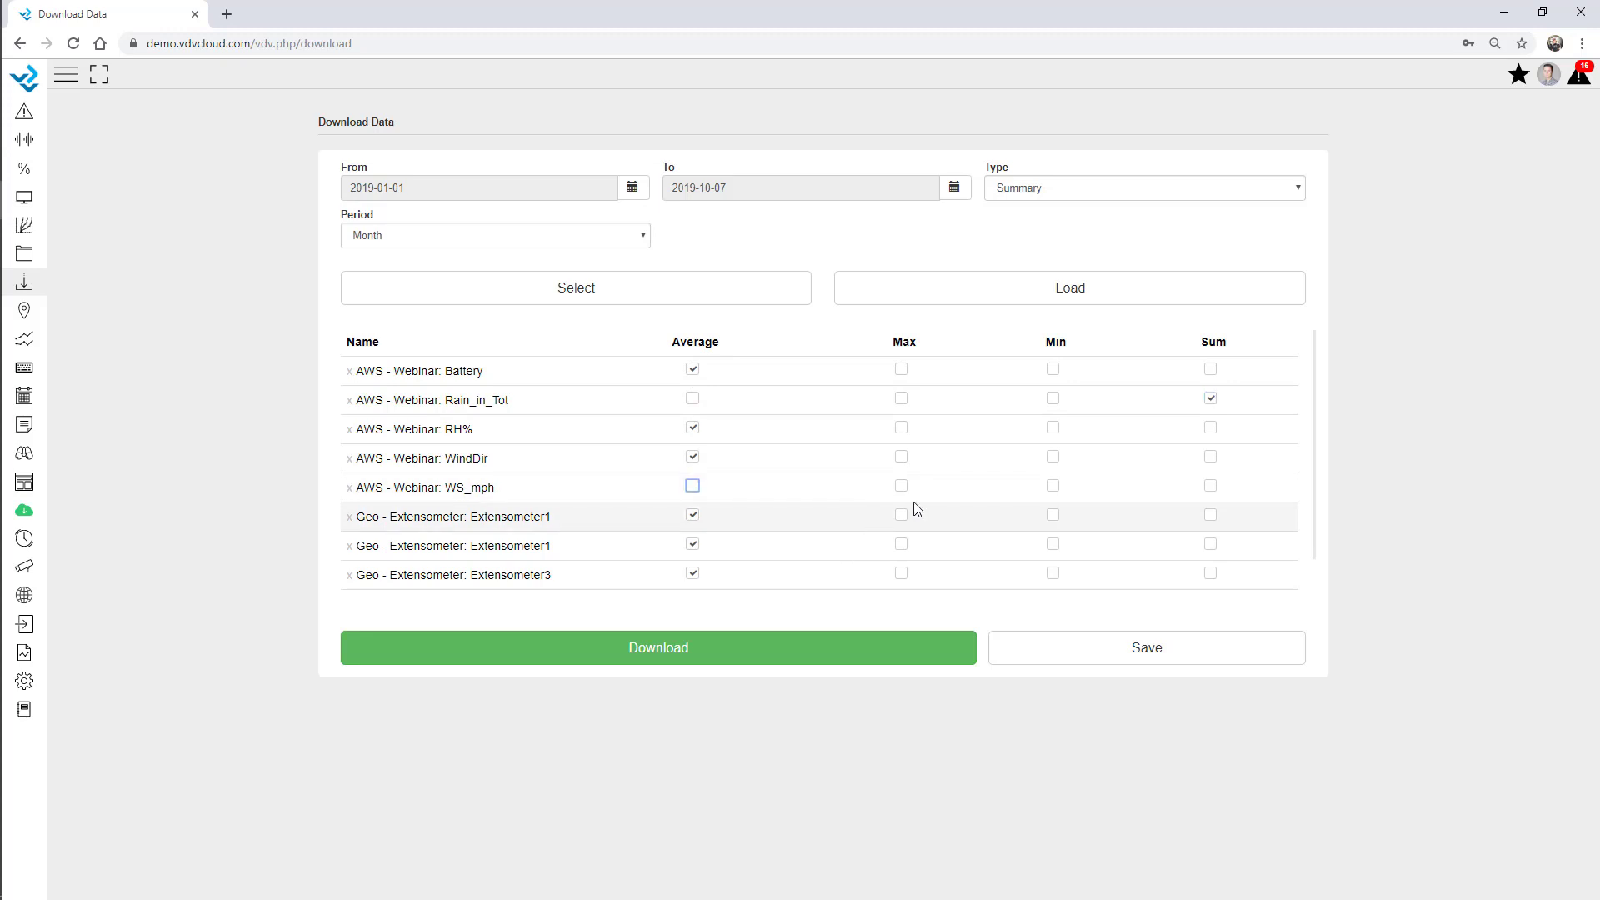
click(901, 485)
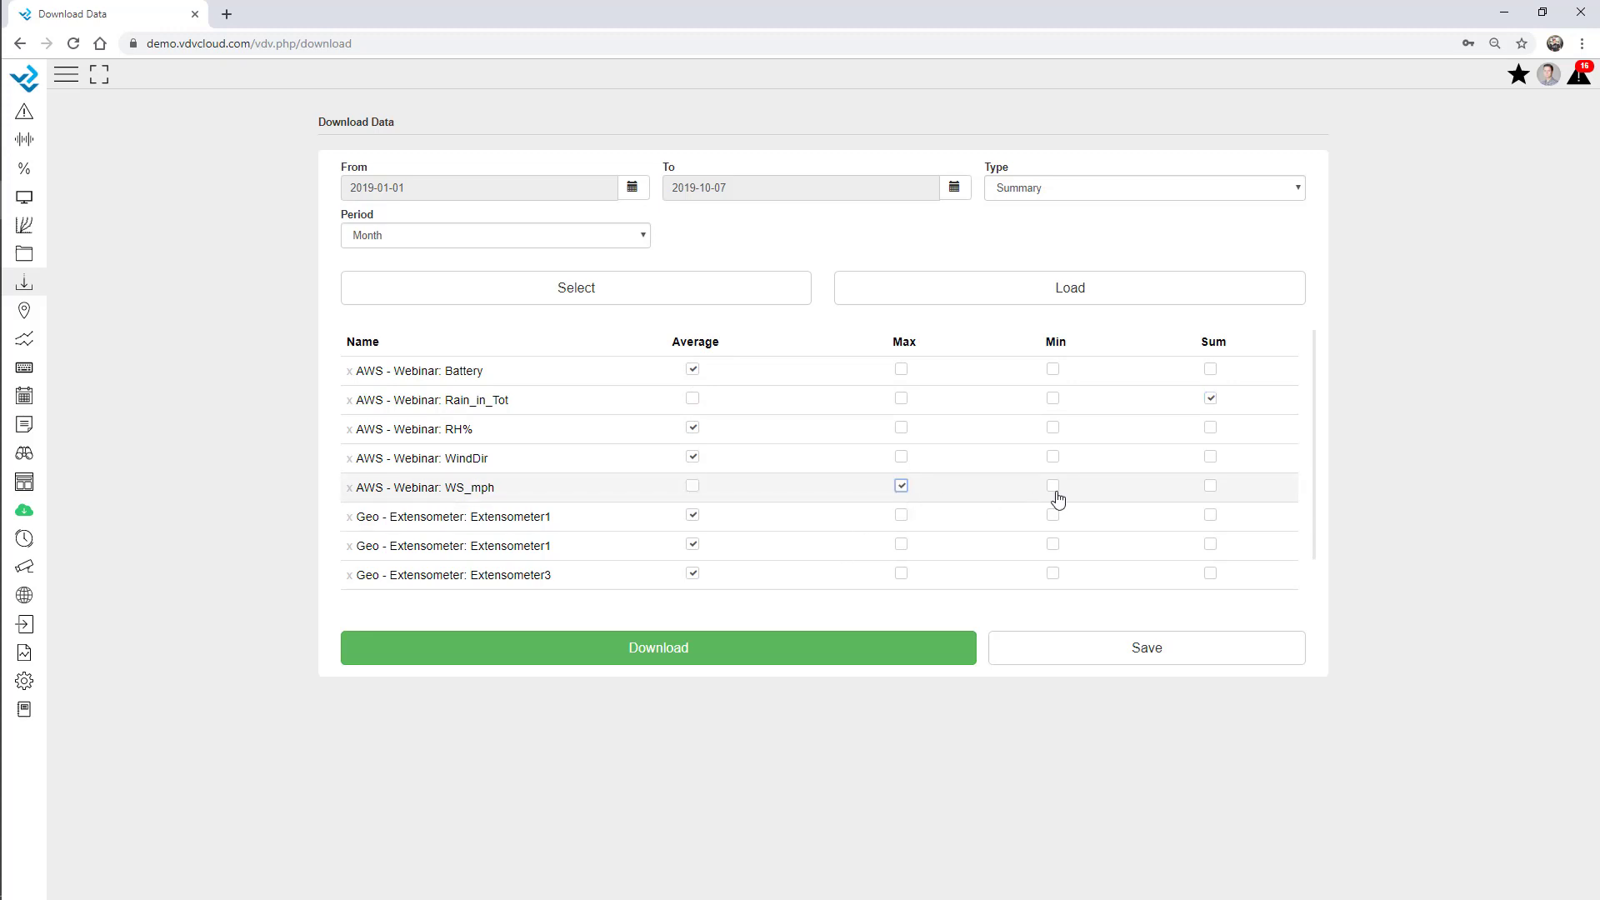
click(692, 487)
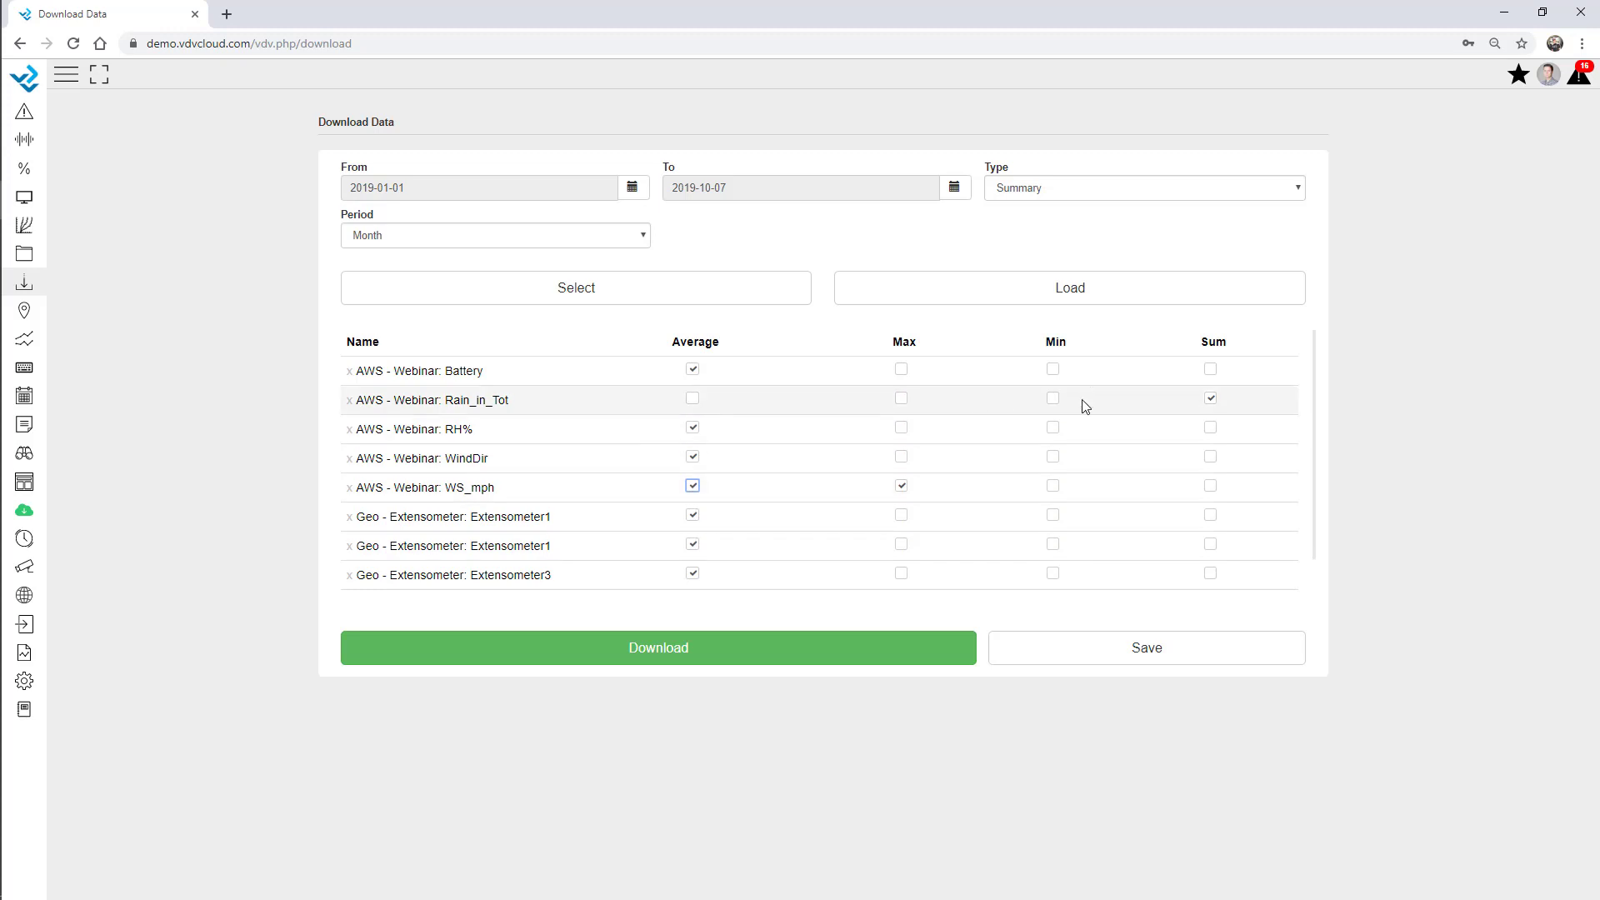
click(902, 371)
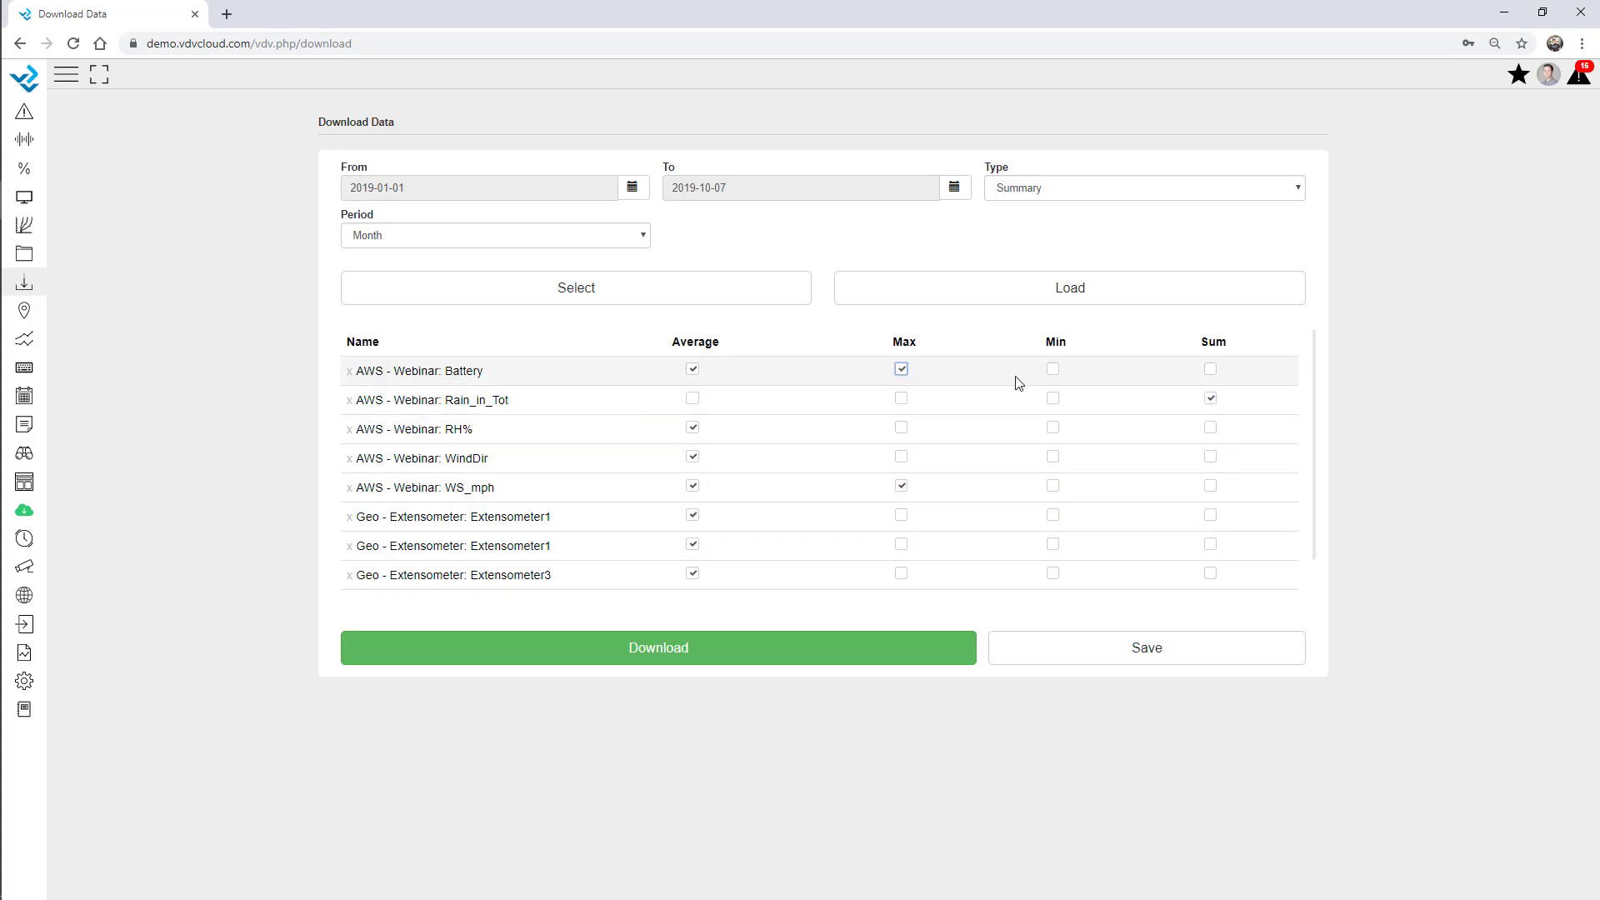
click(1054, 372)
click(1053, 370)
Drop the Battery maximum and the three Geo Extensometer variables, keeping only the AWS - Webinar variables.
click(903, 371)
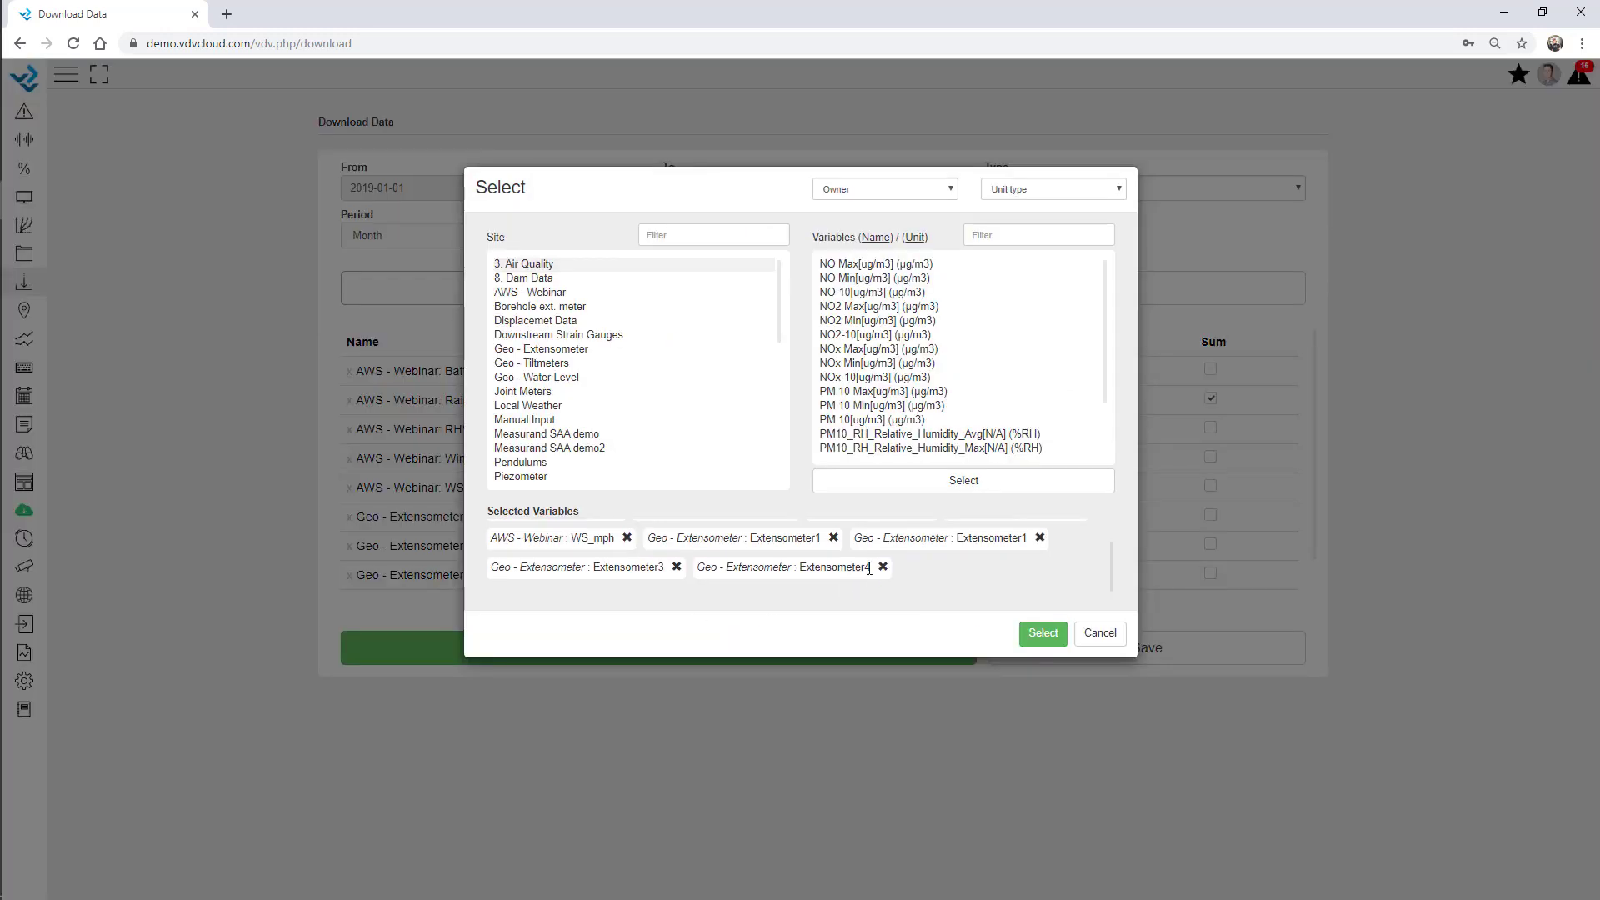
click(884, 567)
click(833, 539)
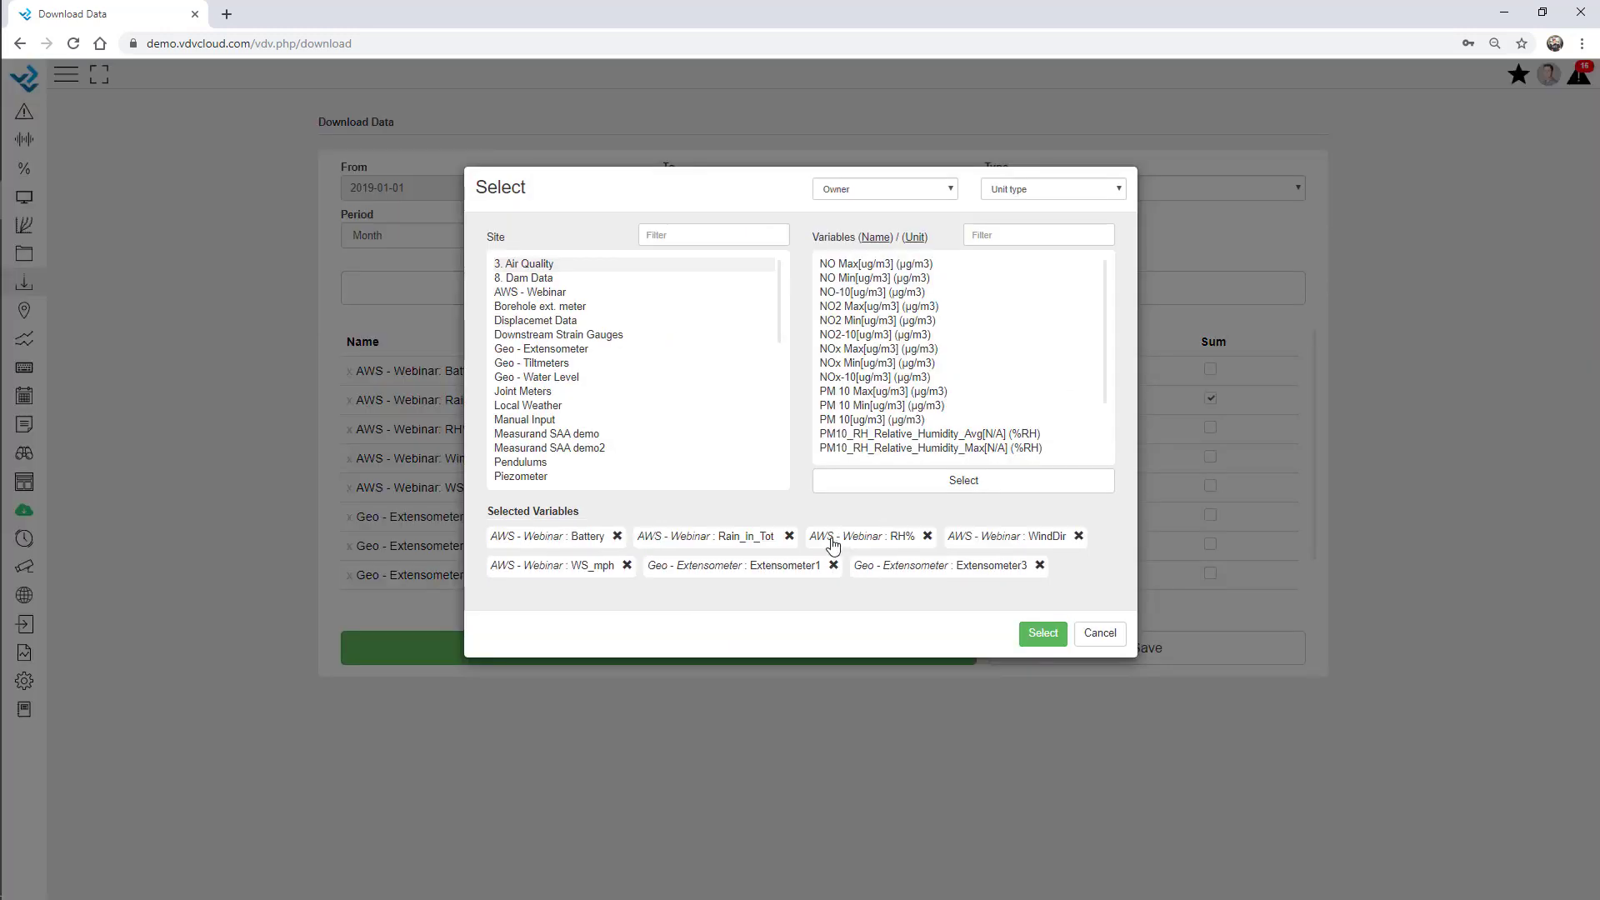
click(833, 567)
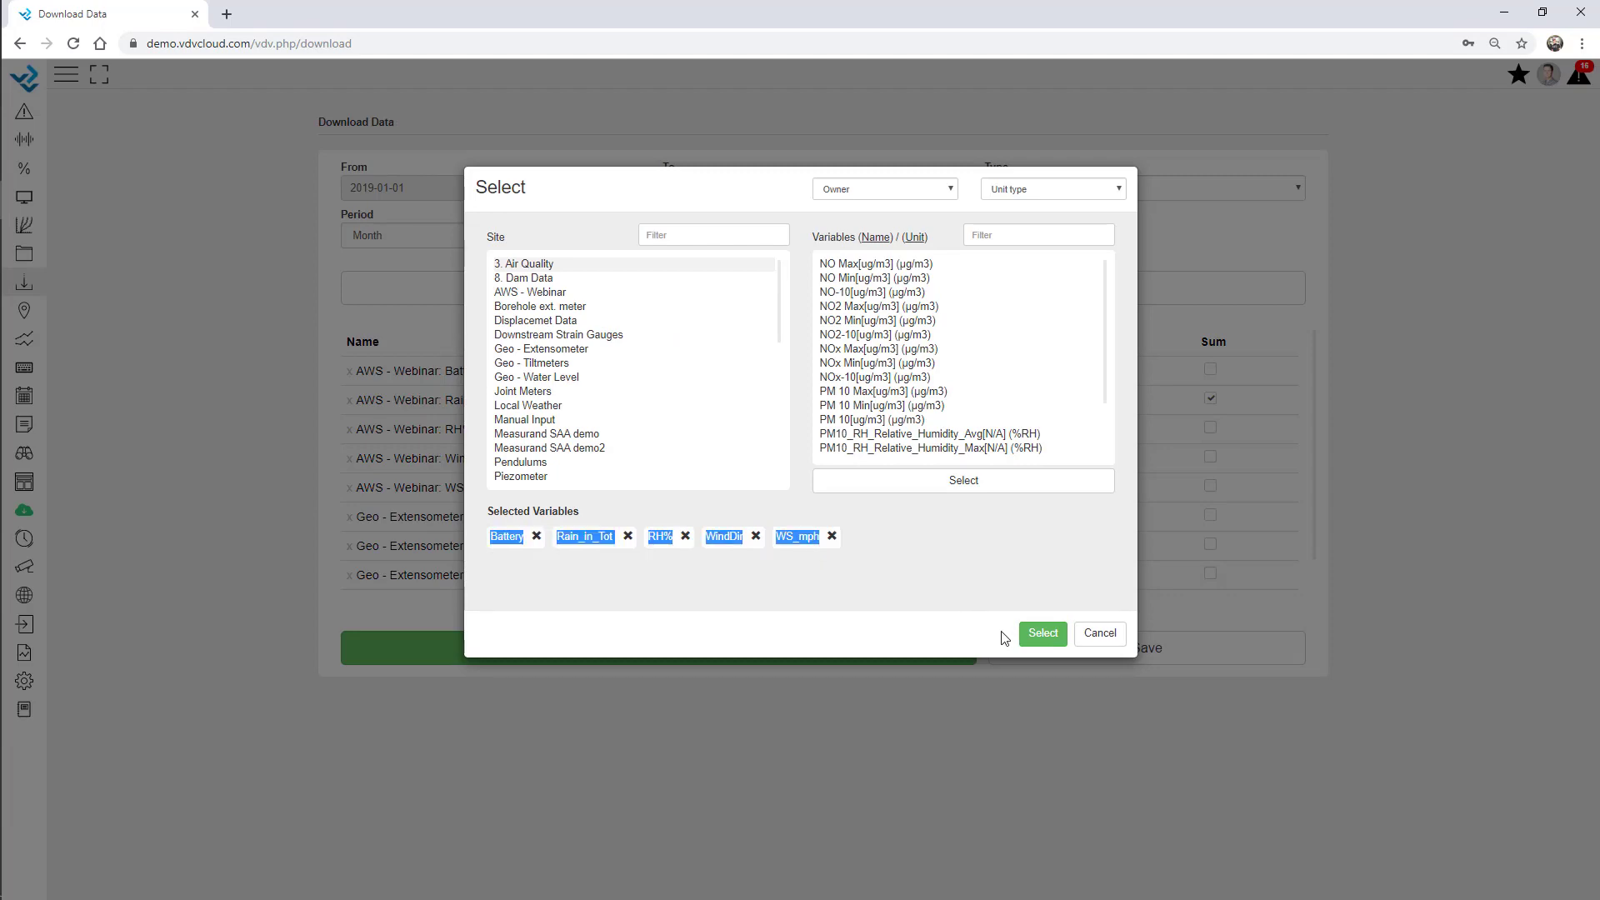
click(1042, 634)
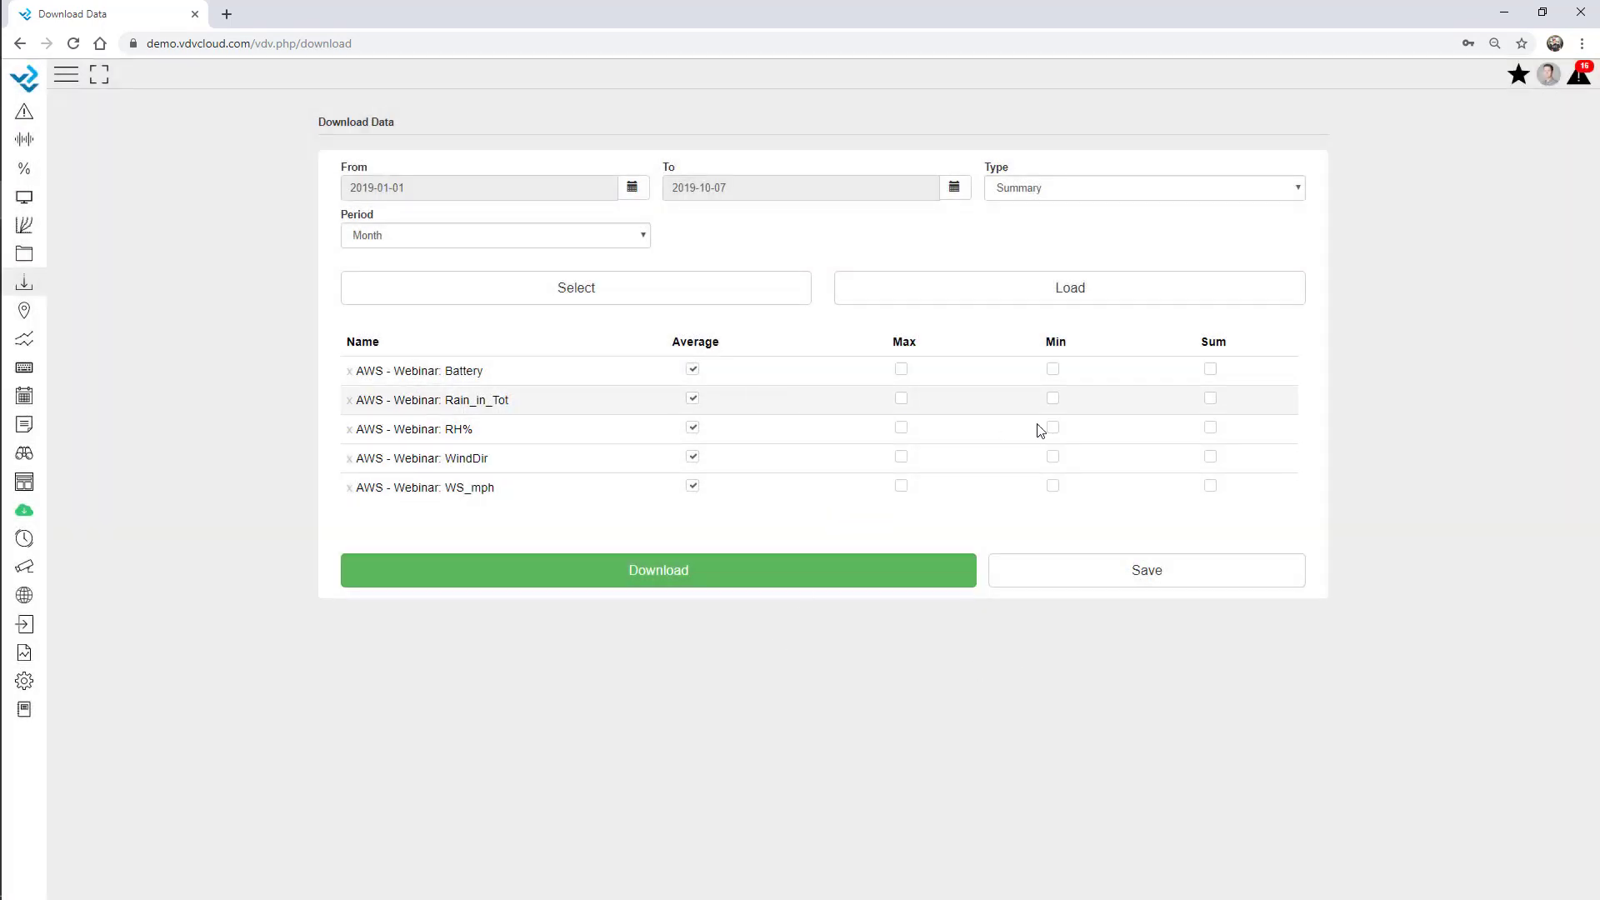
Sum Rain_in_Tot instead of averaging it, add the WS_mph maximum, and download the CSV into Excel.
click(1212, 398)
click(692, 399)
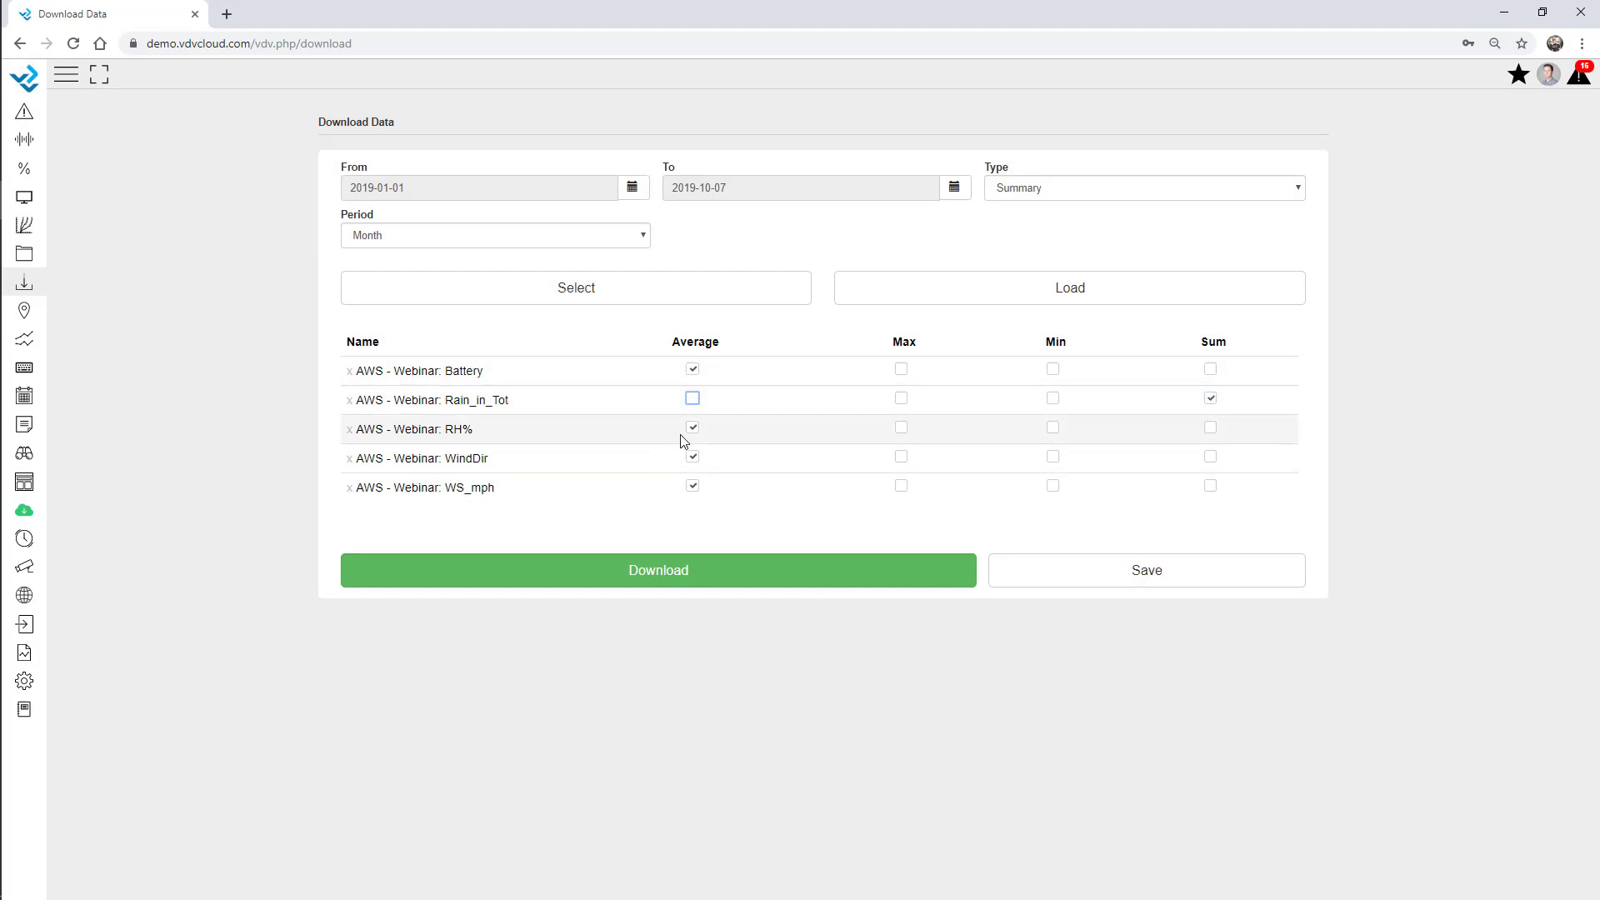
click(901, 487)
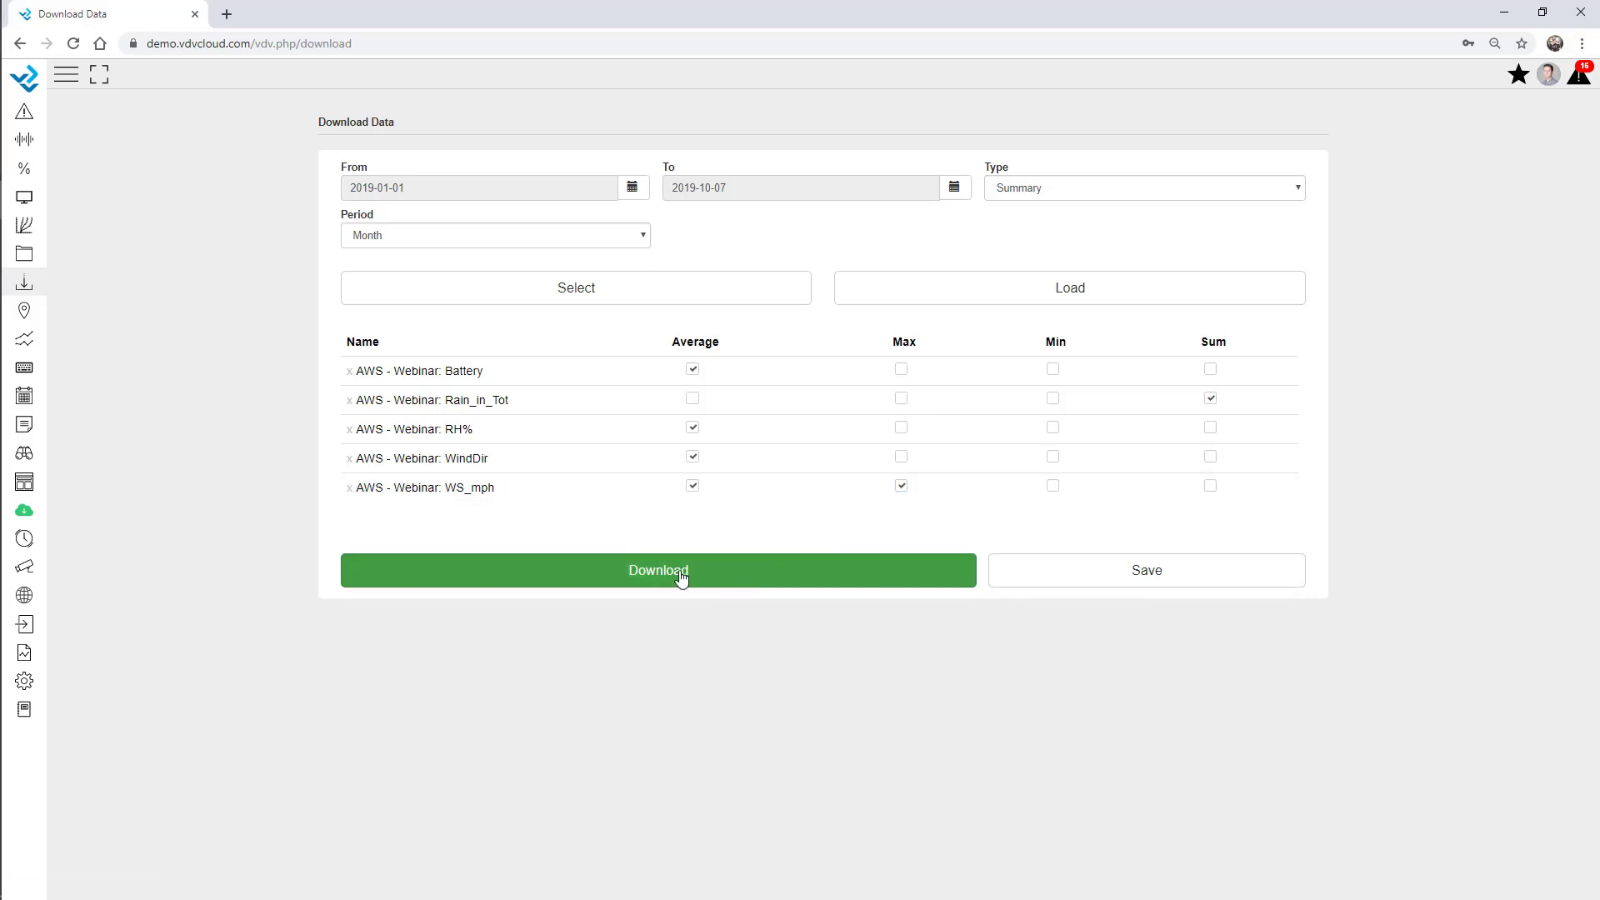
click(750, 575)
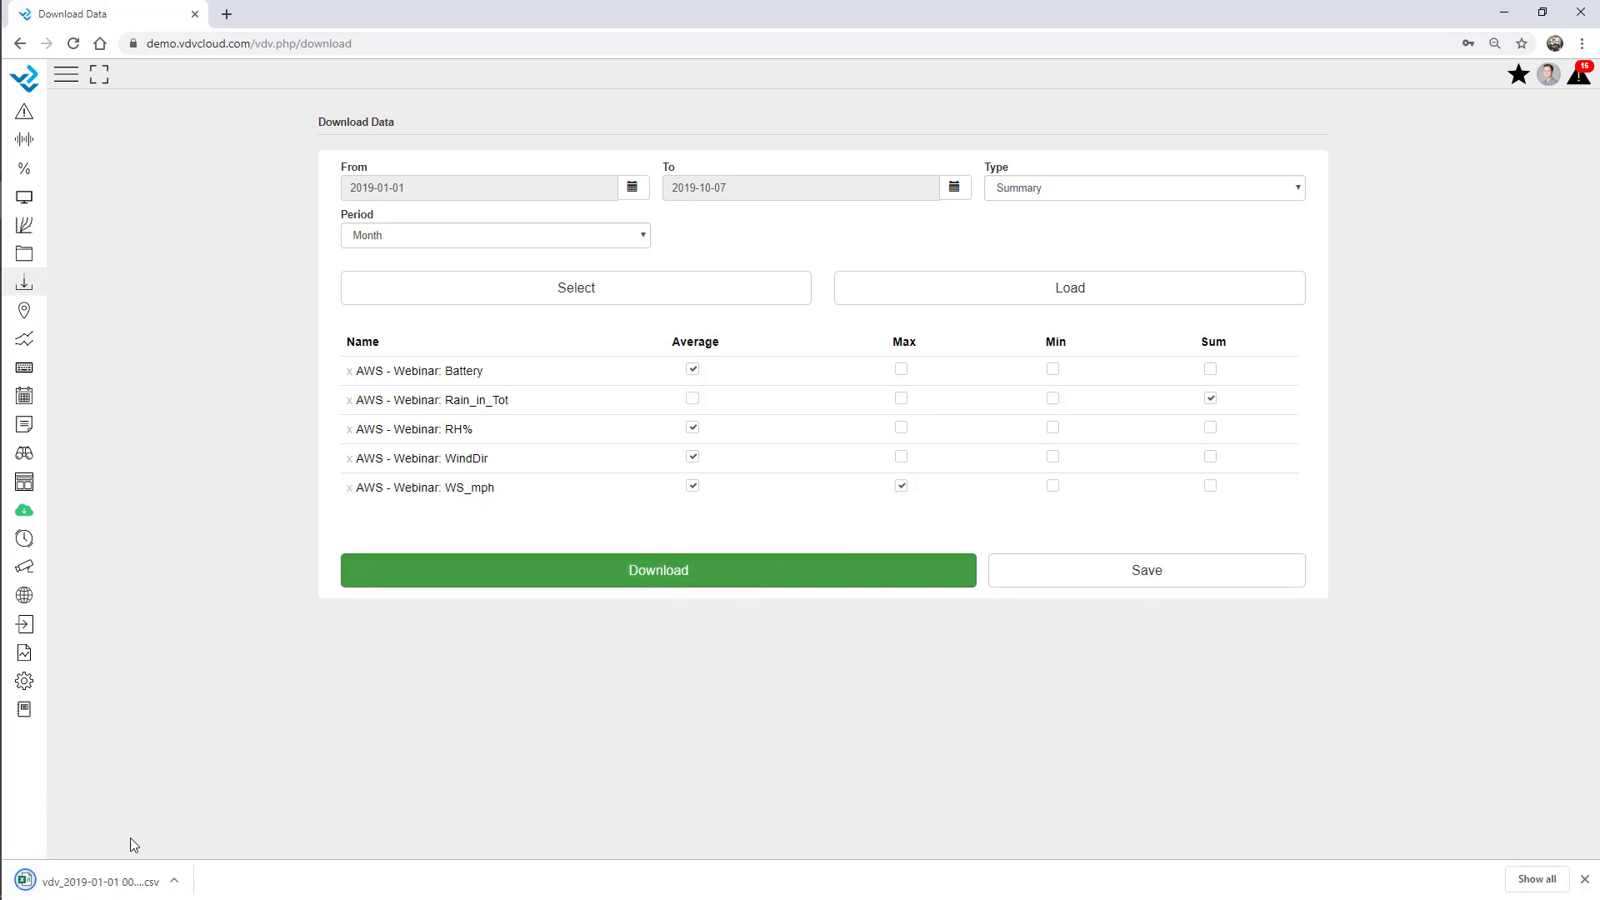
click(125, 882)
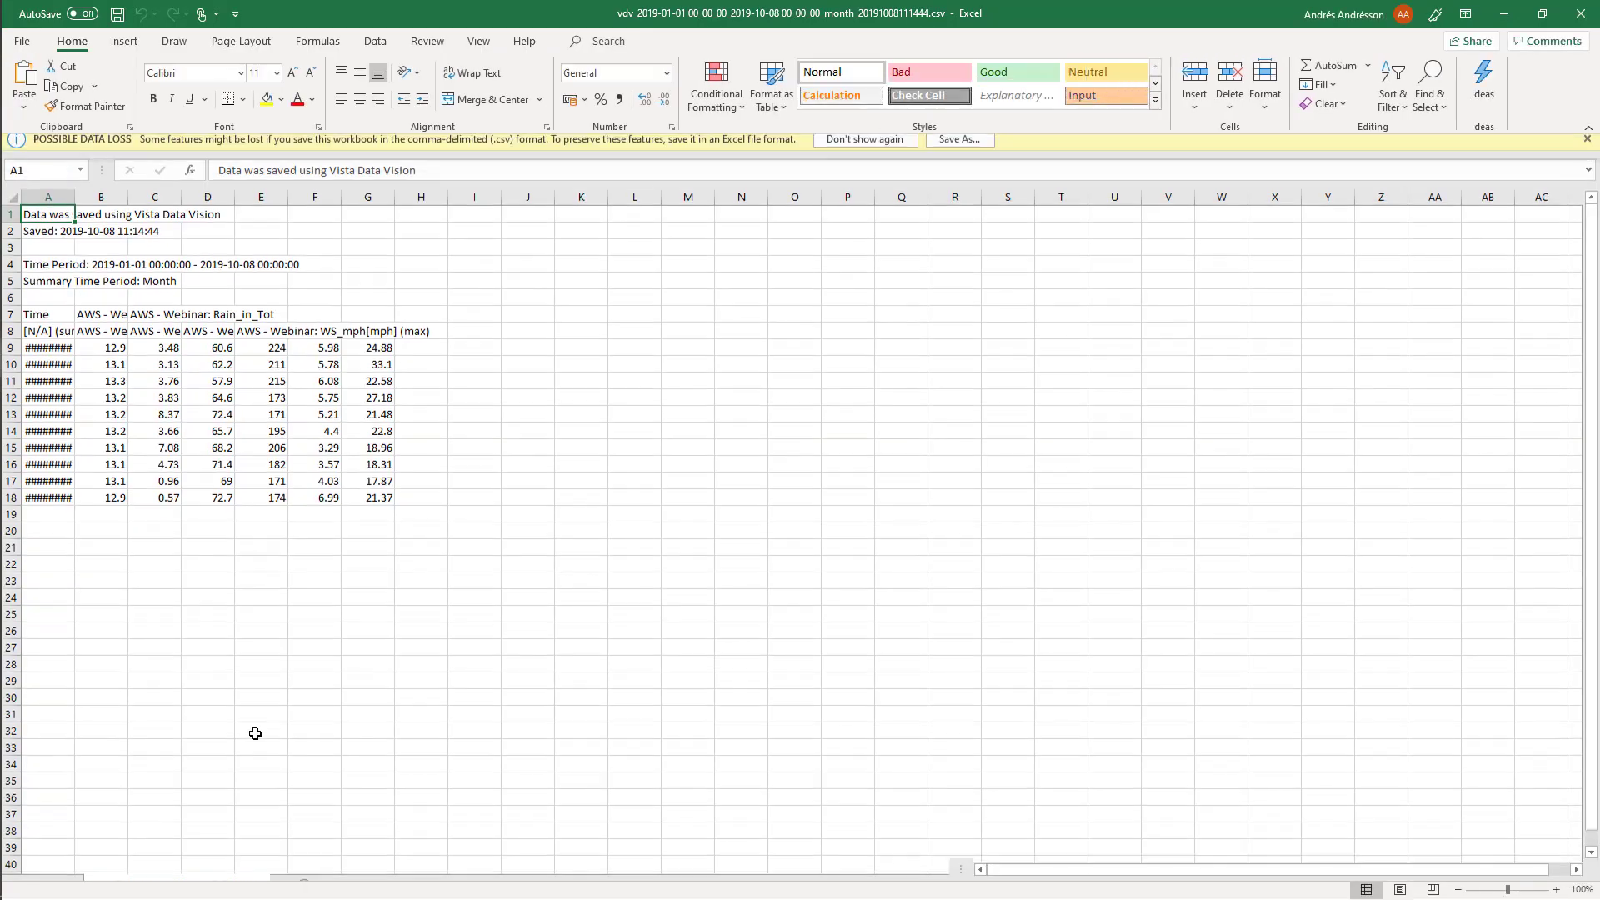
Widen column A to read the monthly dates, check cell B12, then minimize Excel.
drag(75, 206, 121, 216)
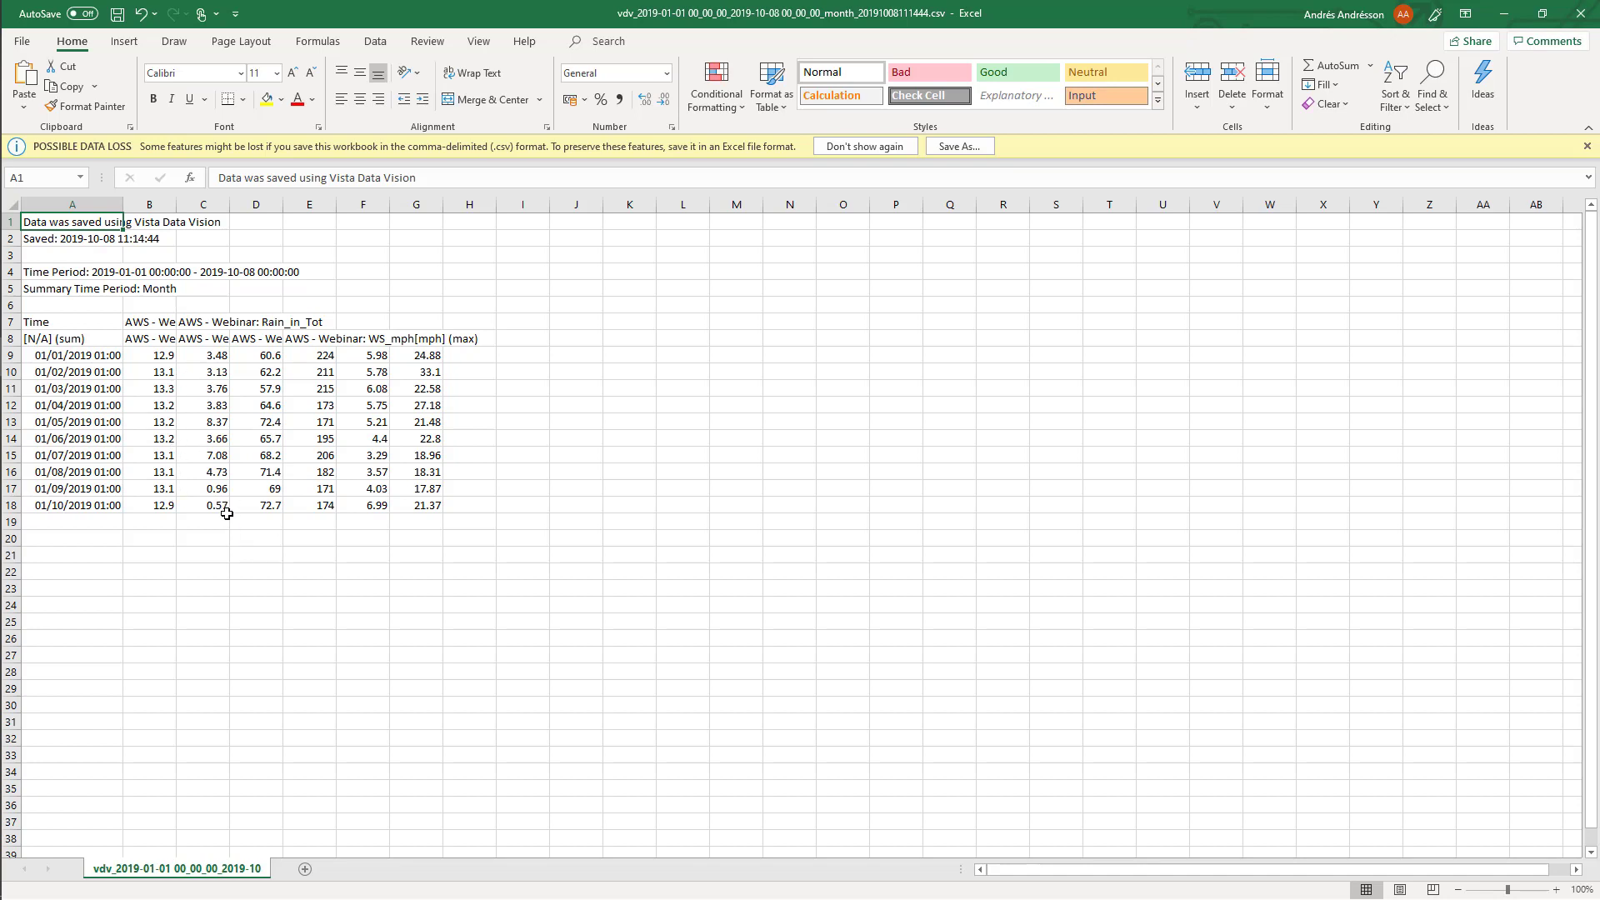
click(168, 408)
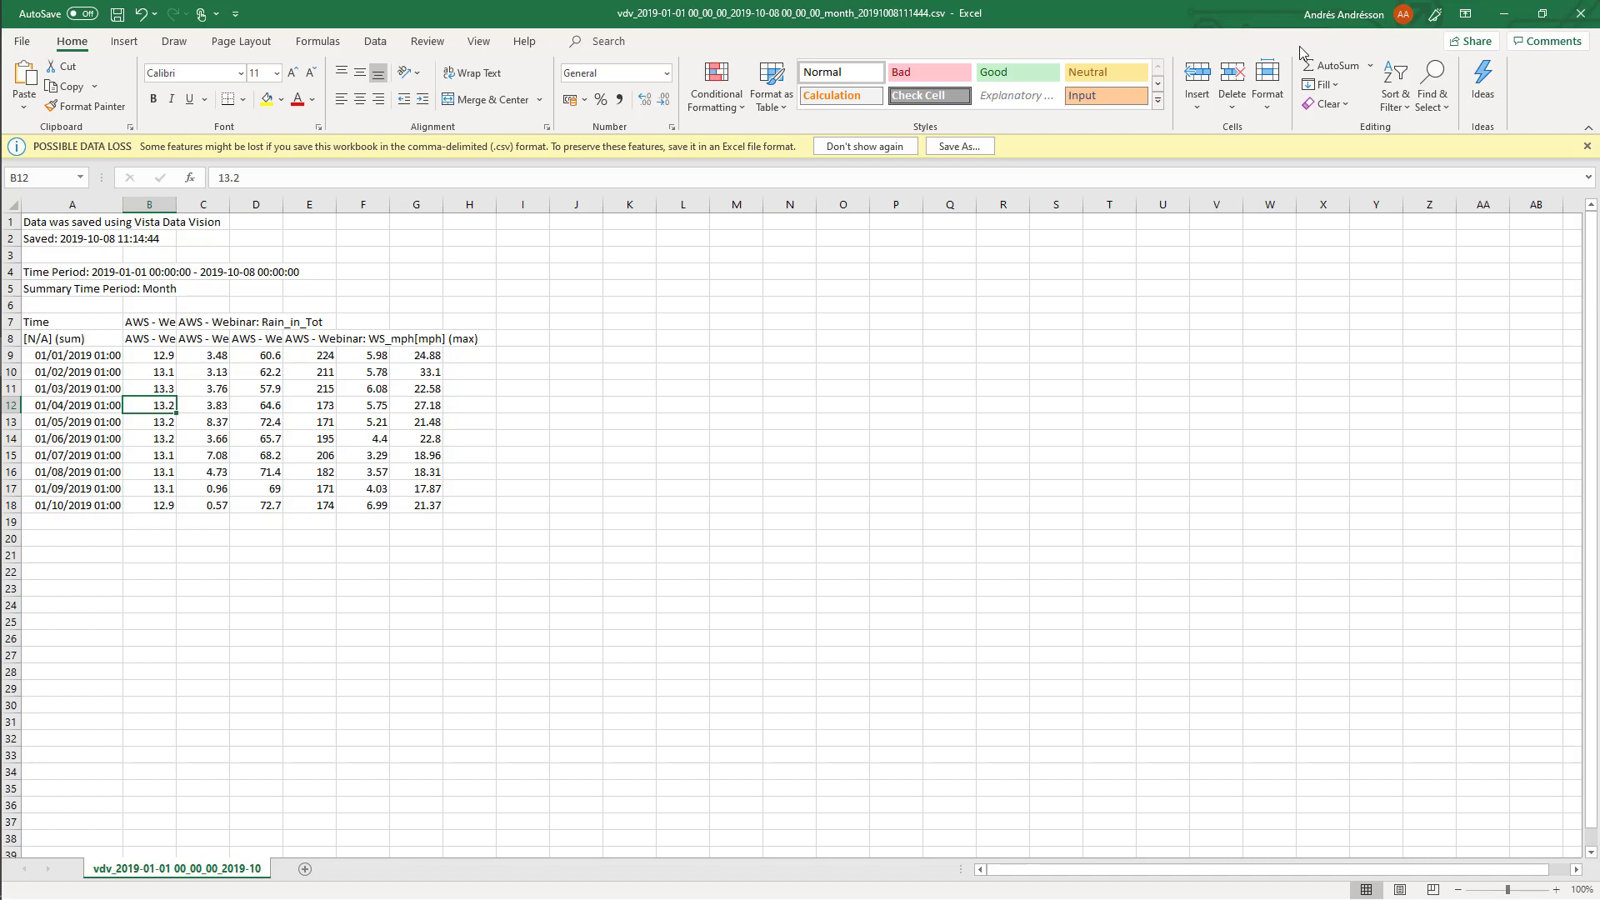
click(1507, 15)
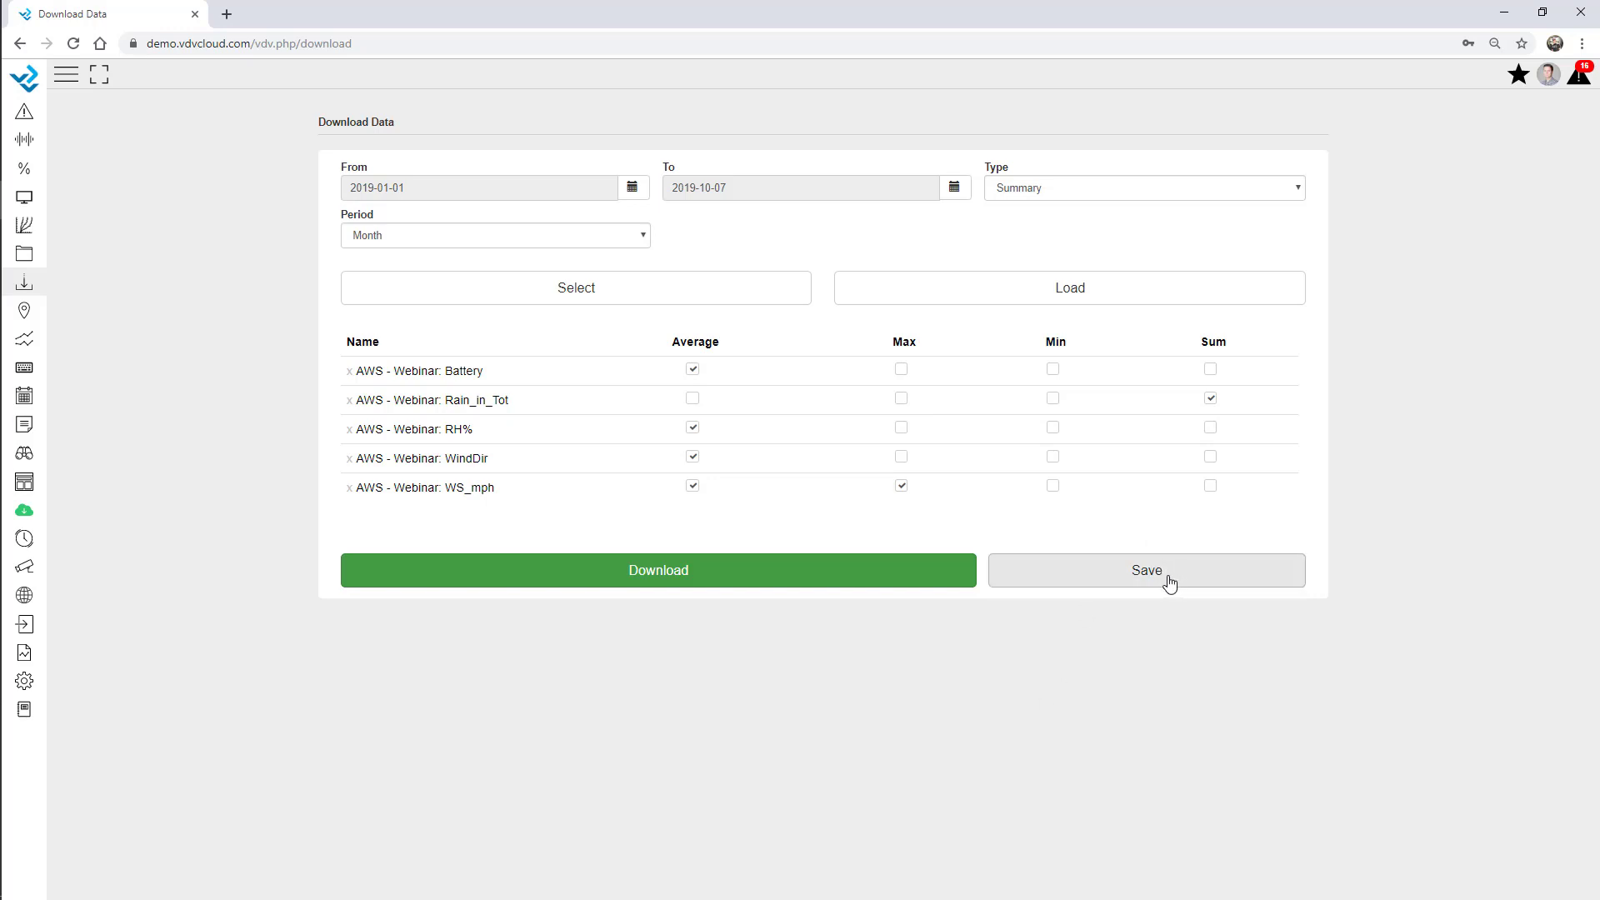
Save the current download settings as a template named 'Monthly Template'.
click(1208, 580)
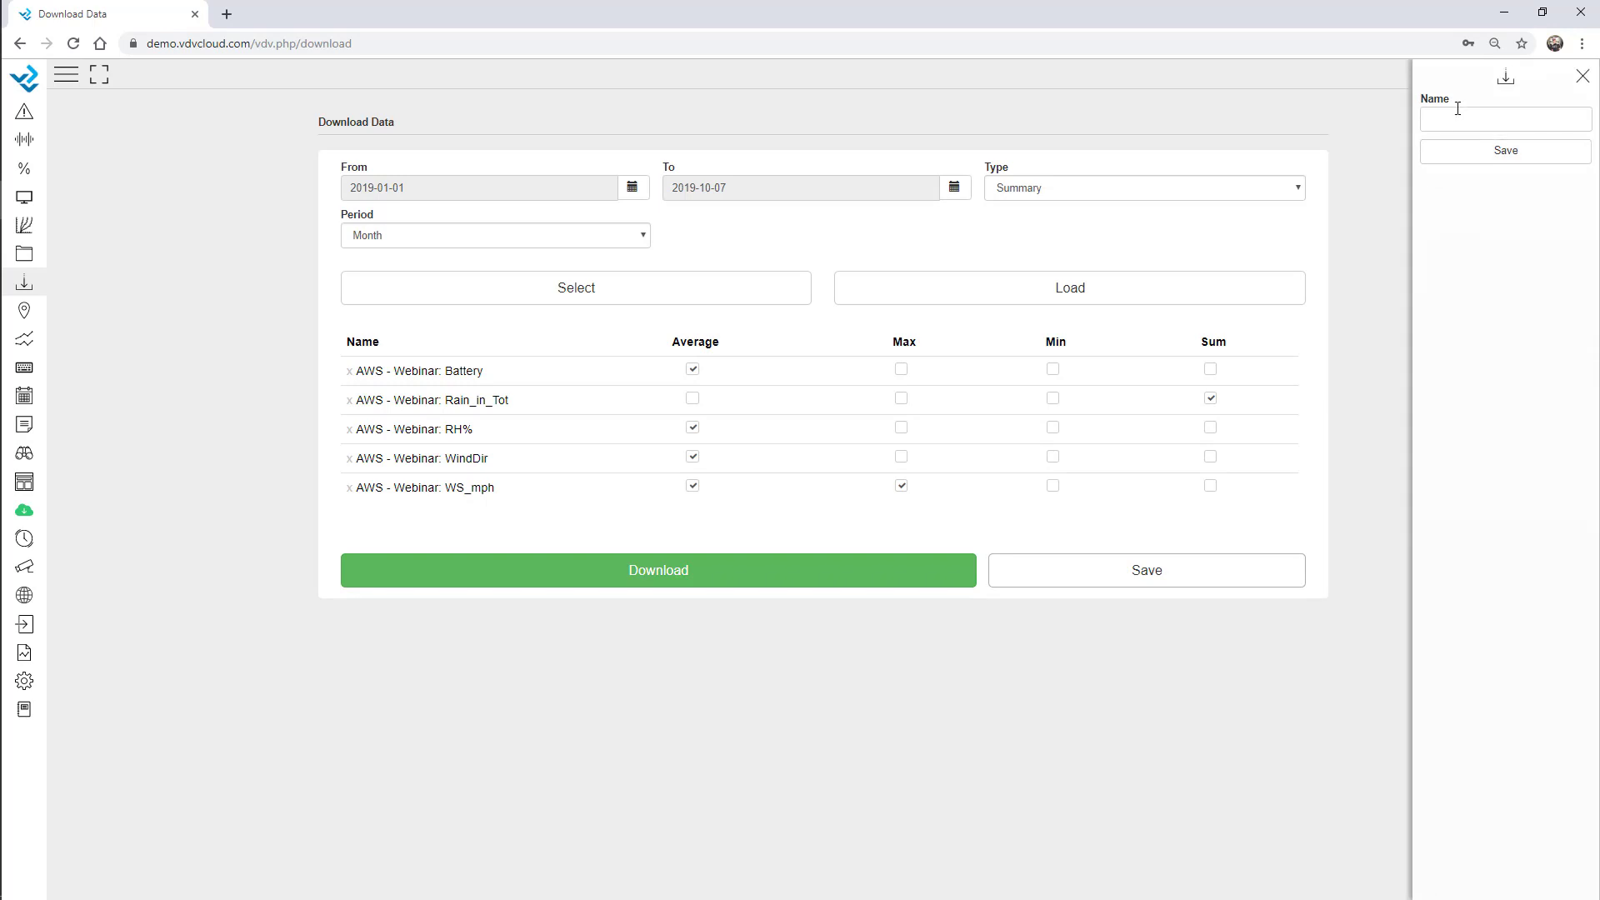
text(Monthly Template)
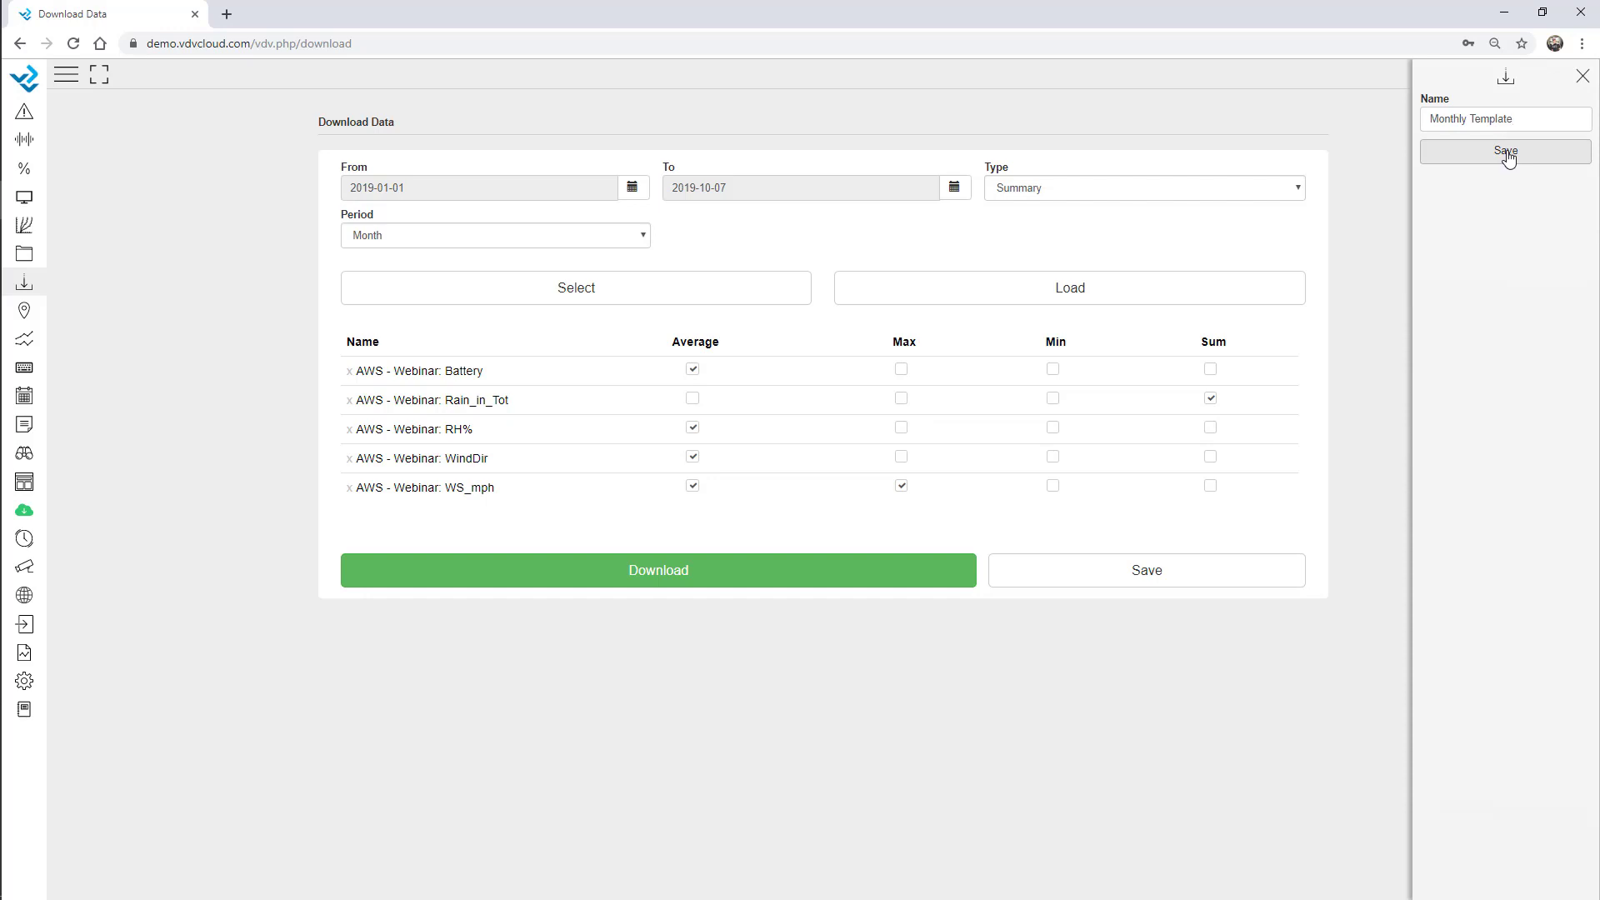
click(1507, 159)
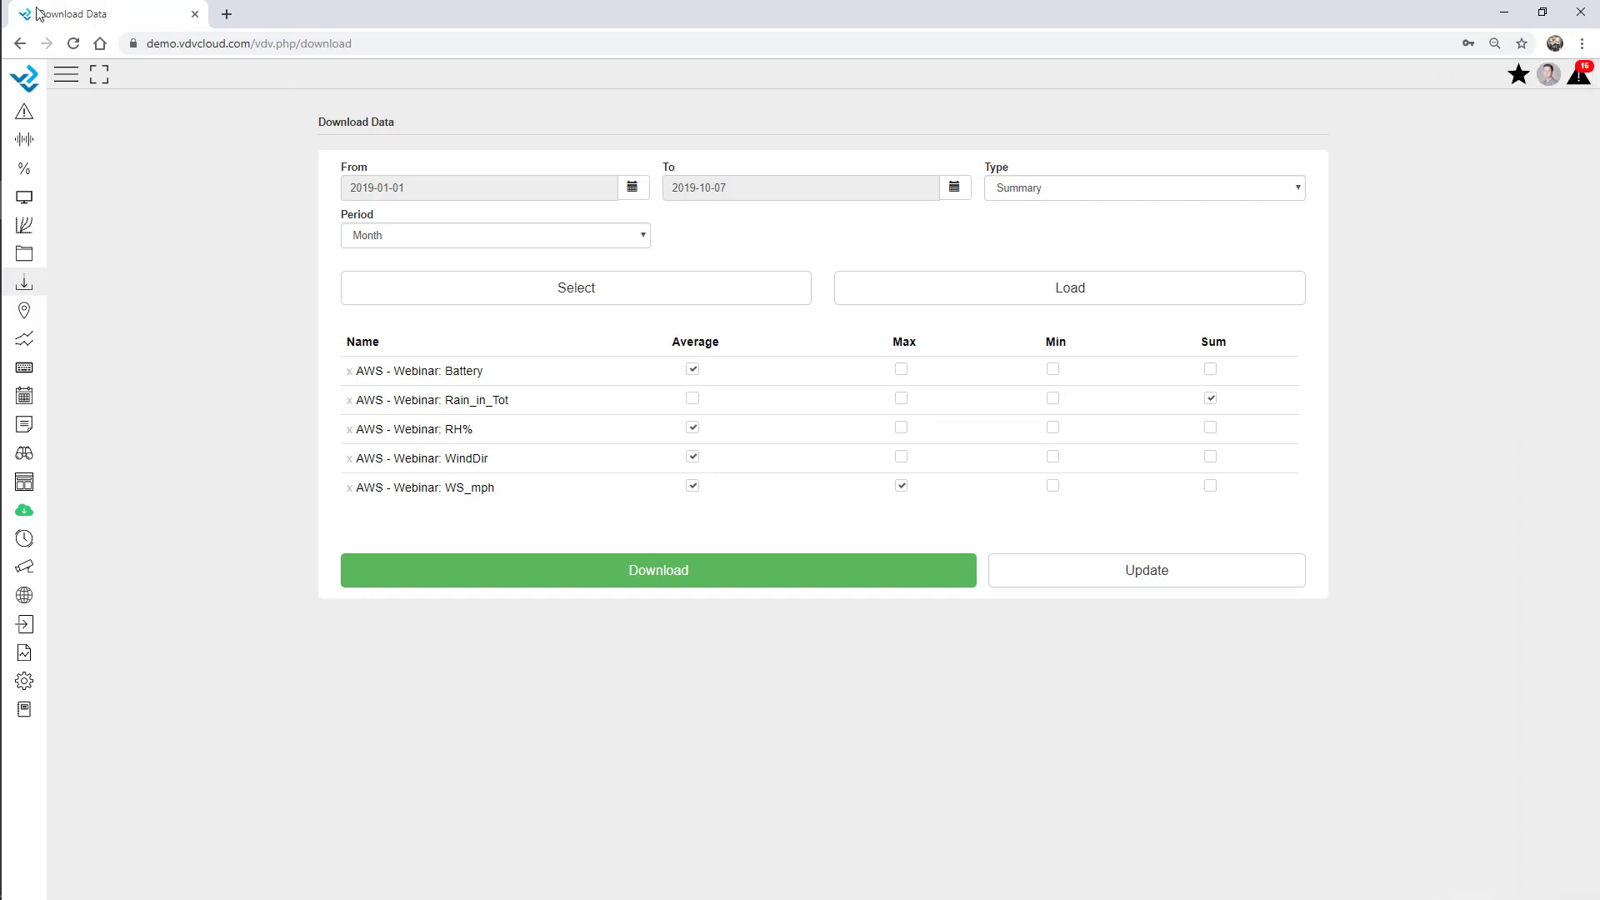
Reload the page and load Monthly Template from the saved templates list.
click(74, 44)
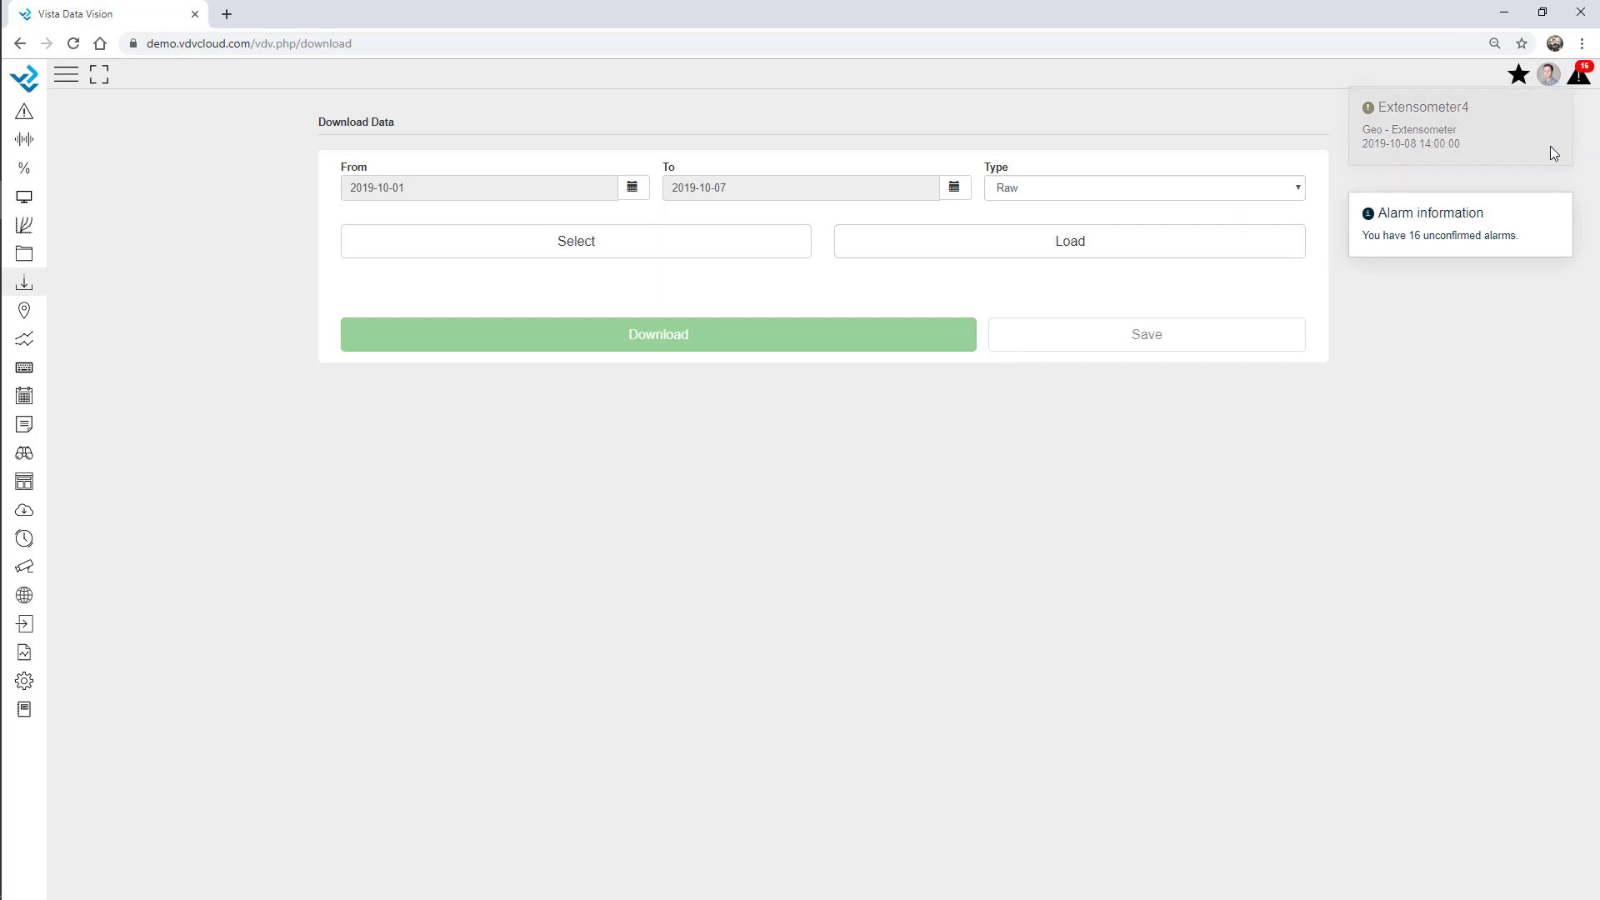
click(1158, 242)
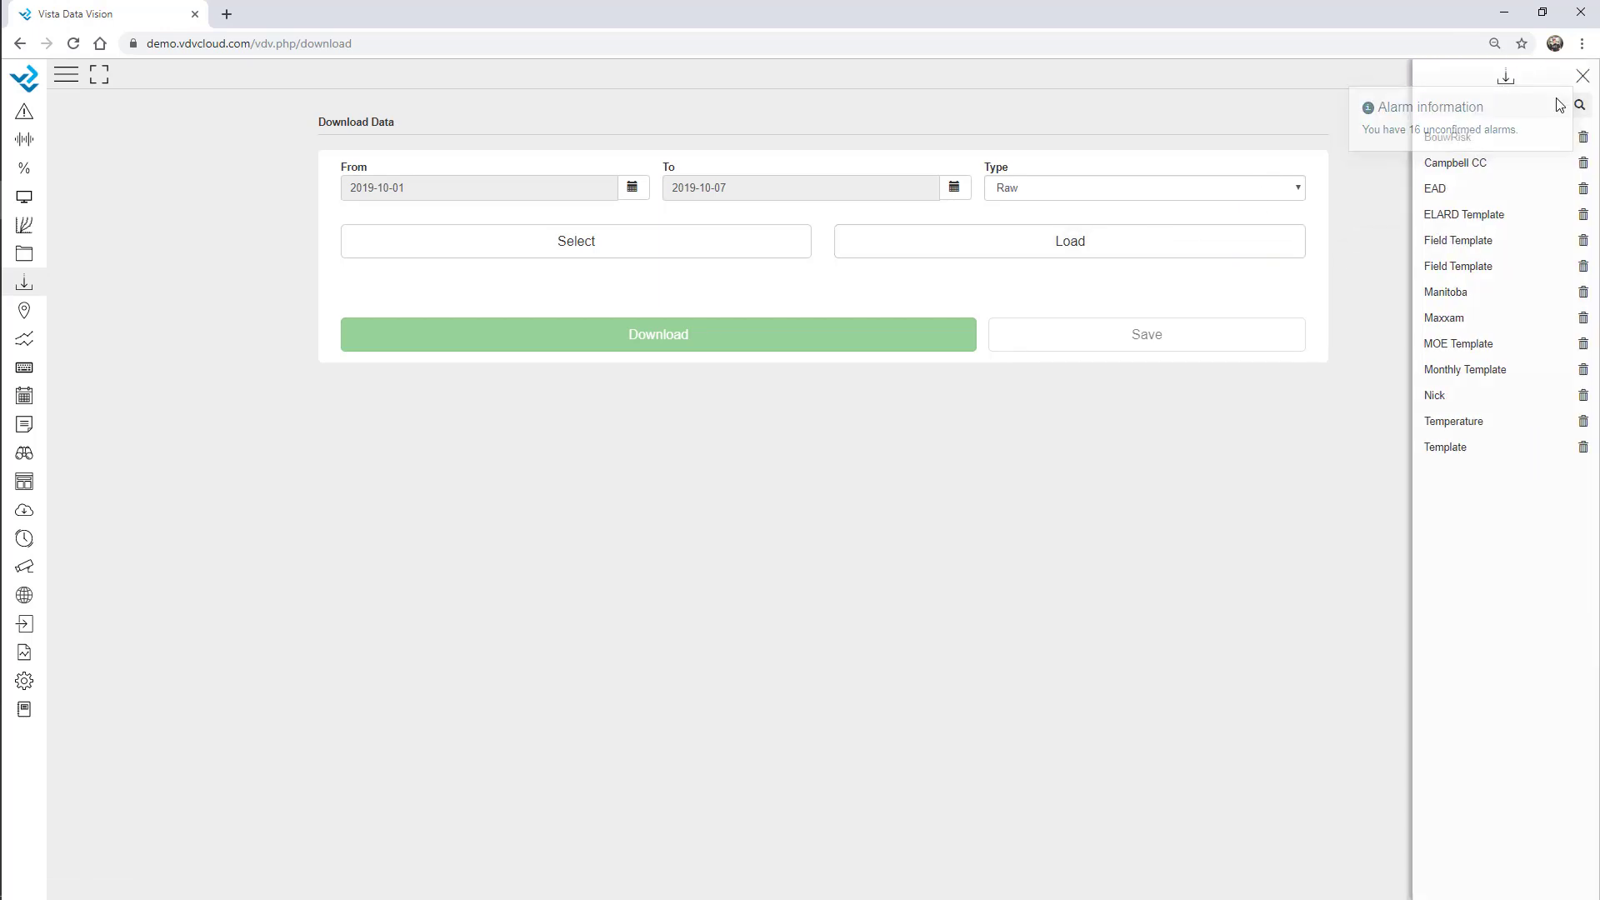
click(1470, 370)
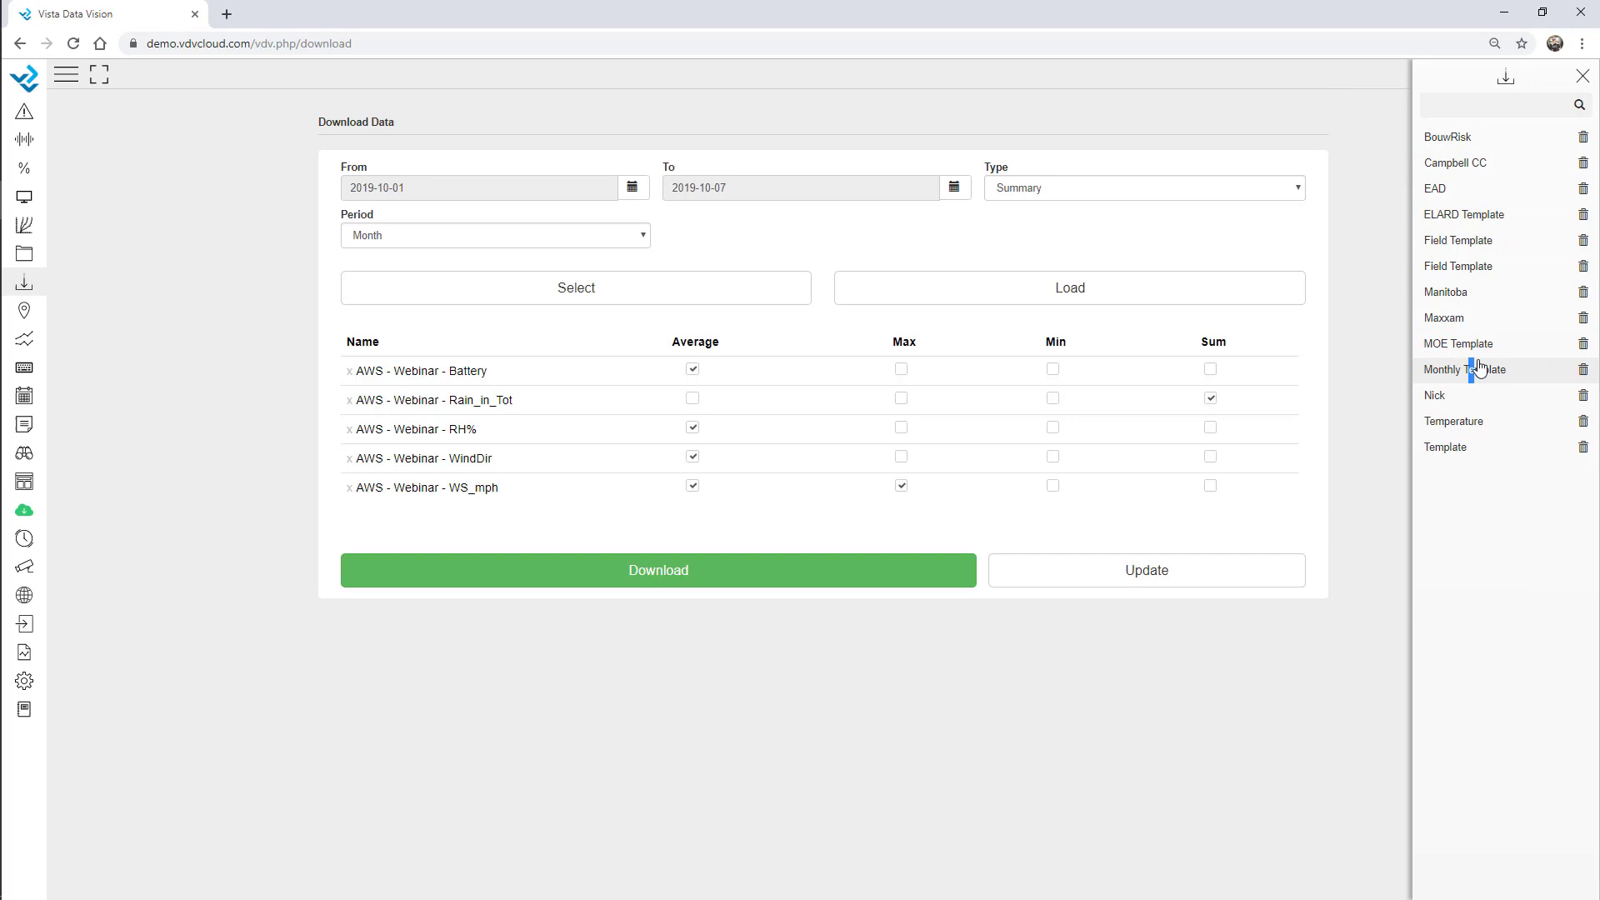
click(1580, 79)
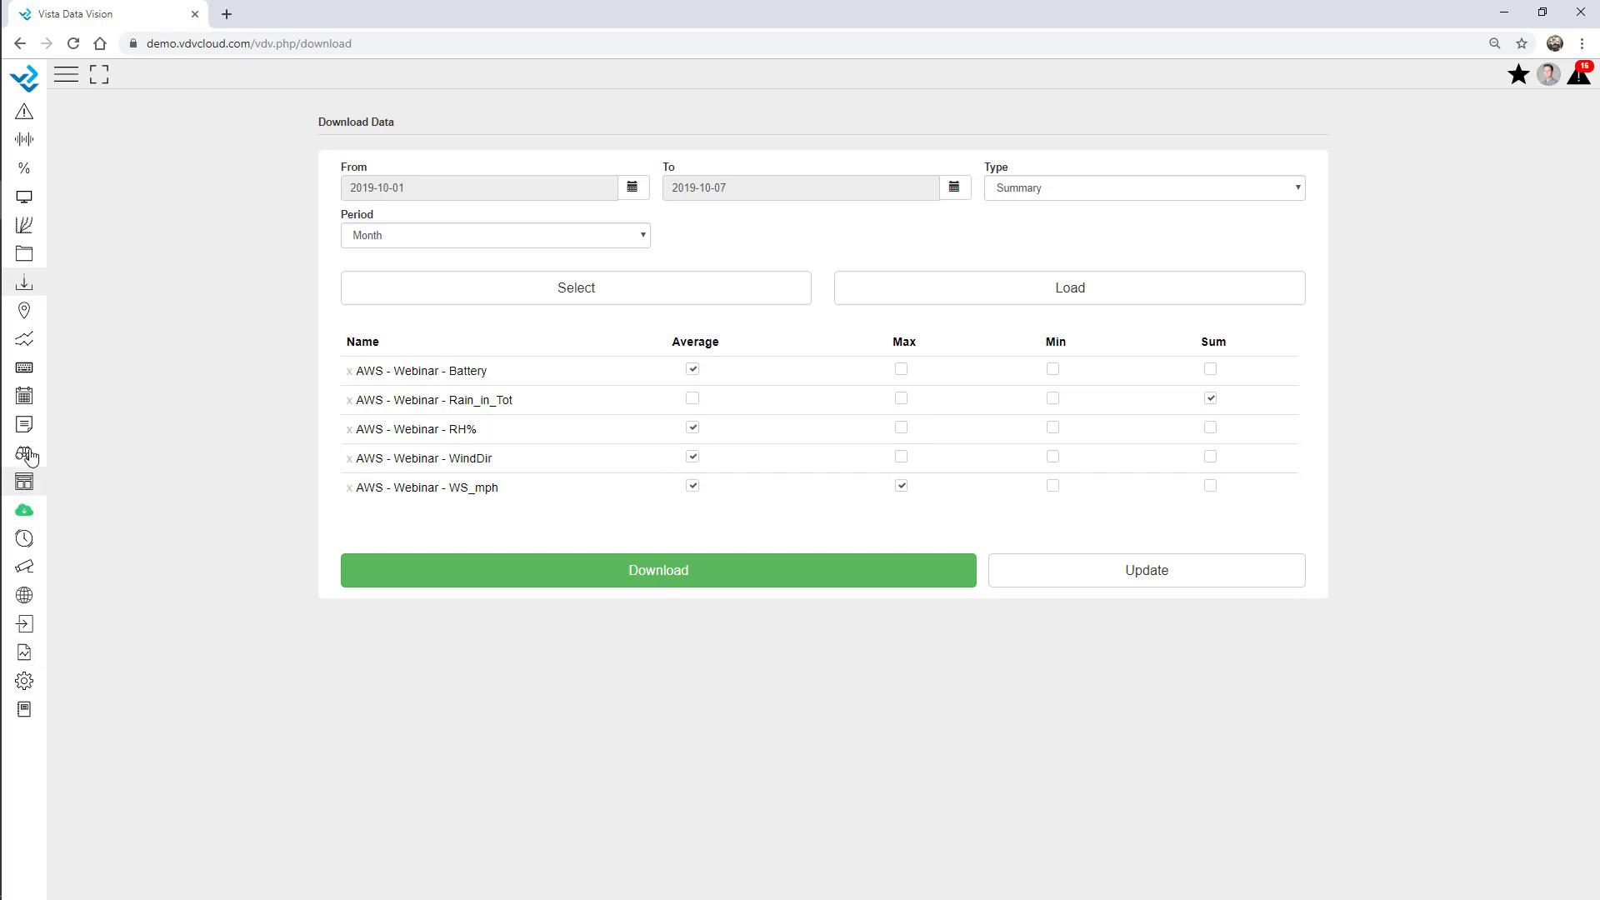
Edit the Manual Input dataset, replacing the 02:30 Wind Speed value 6.239 with 7.
click(23, 373)
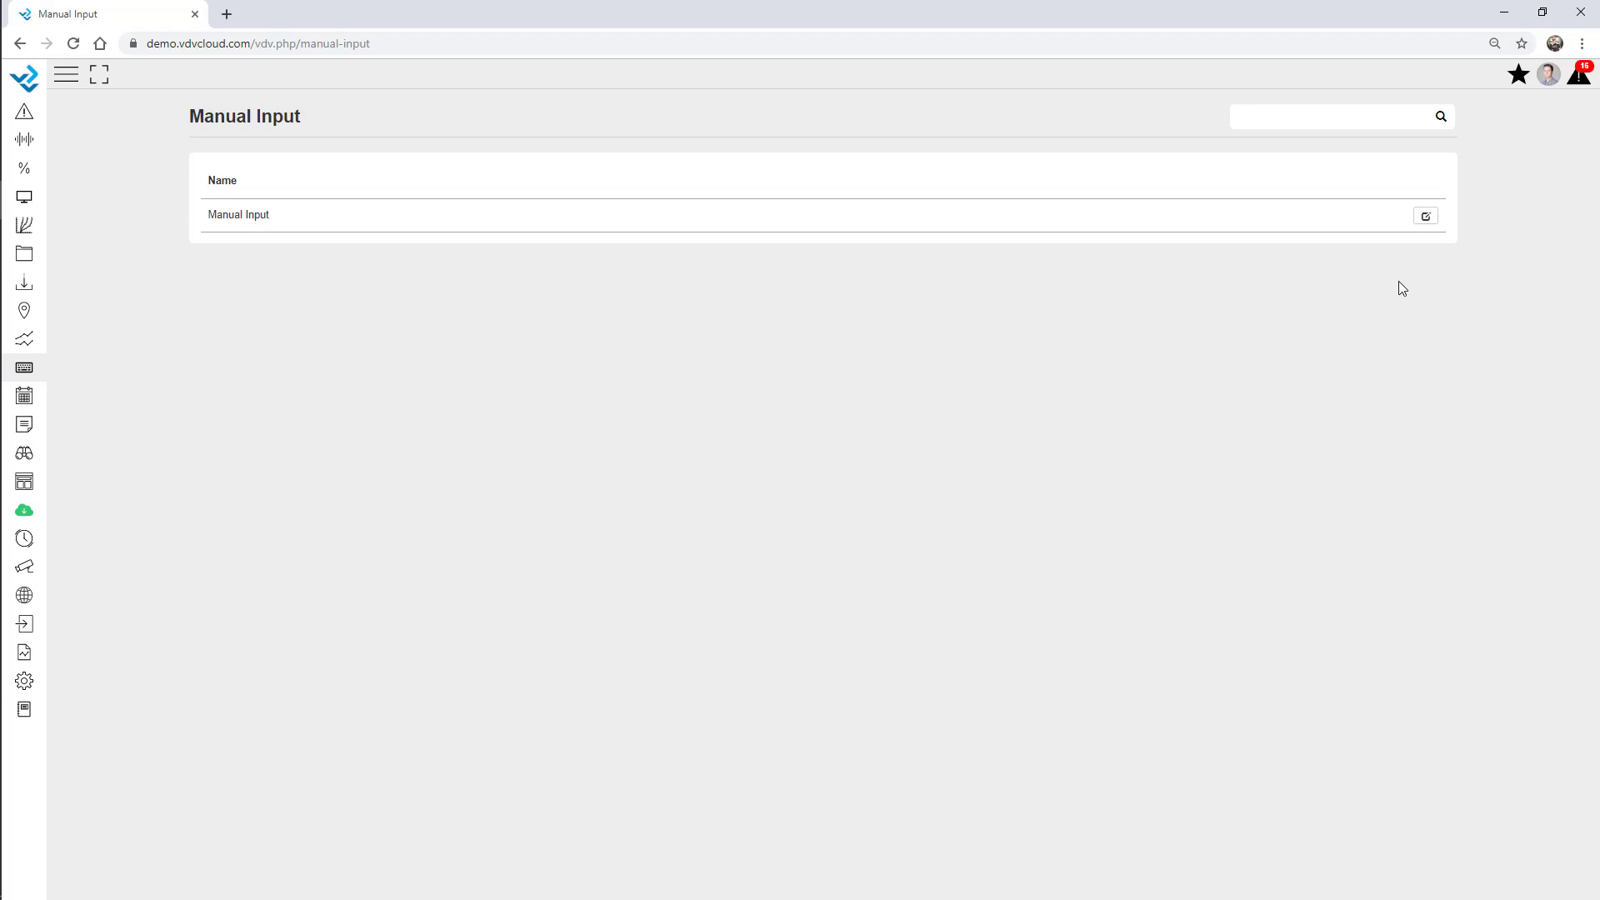
click(1426, 217)
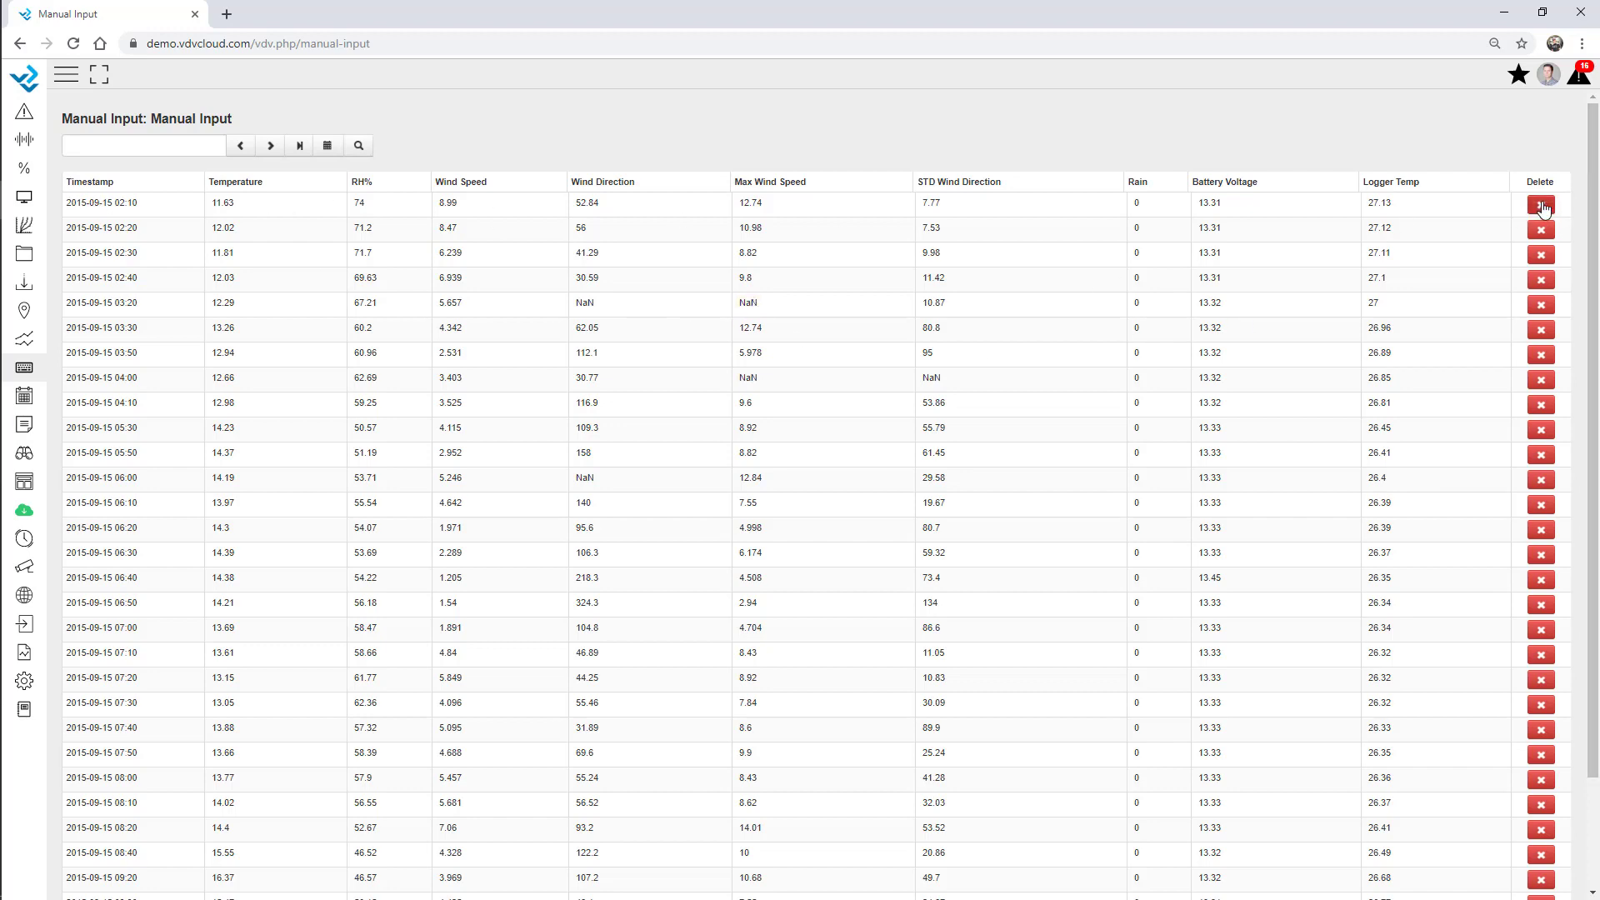
click(445, 253)
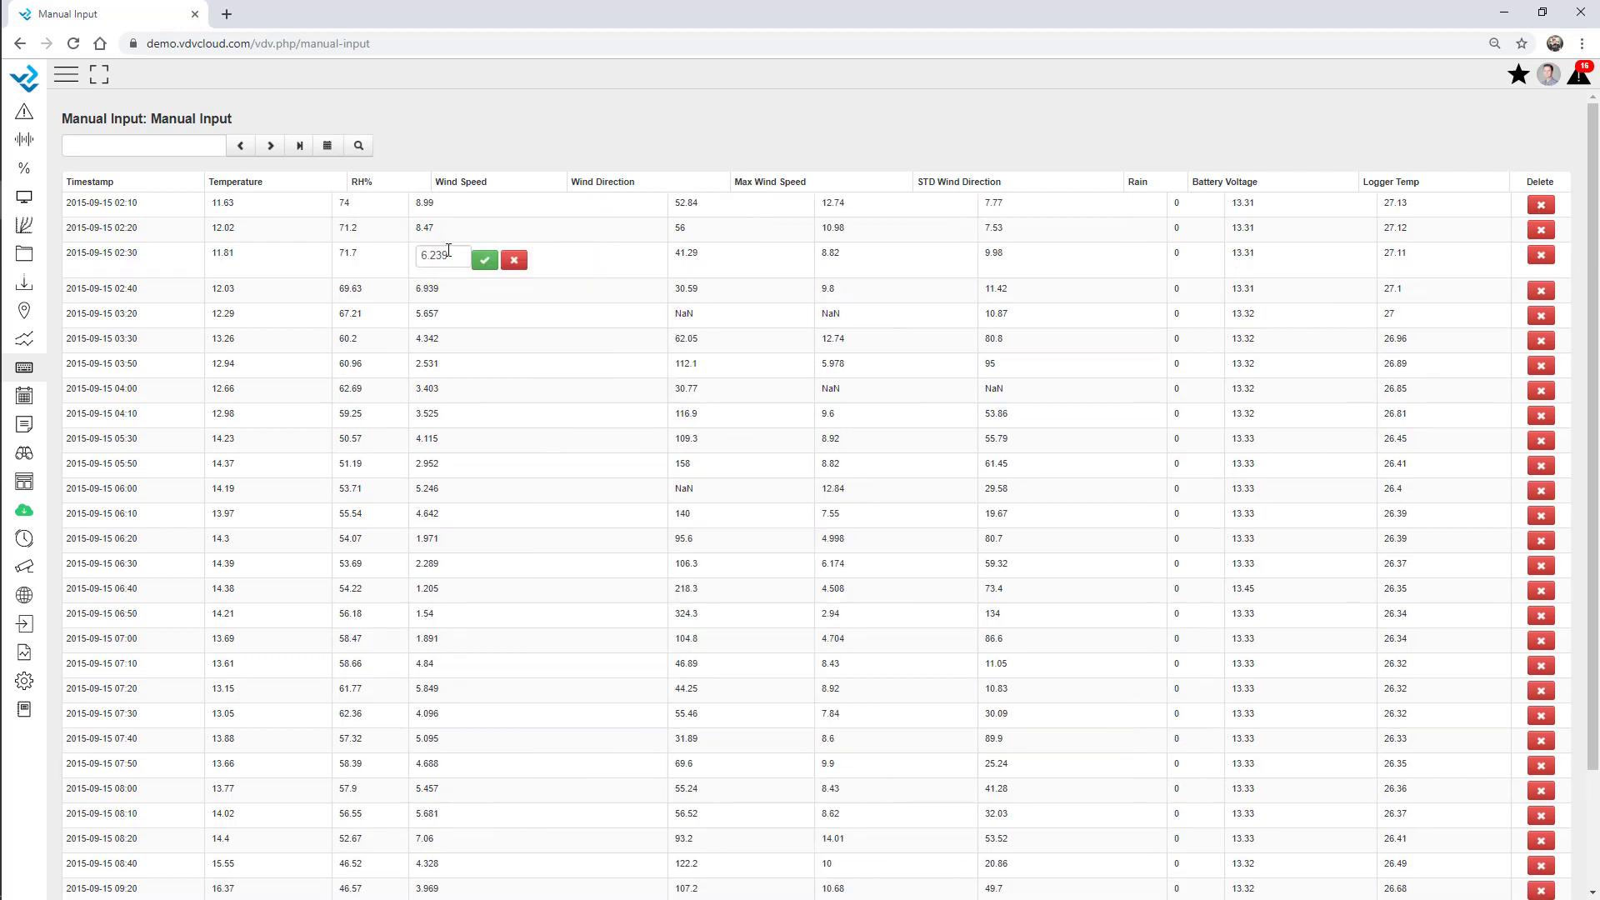
drag(448, 250, 401, 253)
text(7)
click(484, 260)
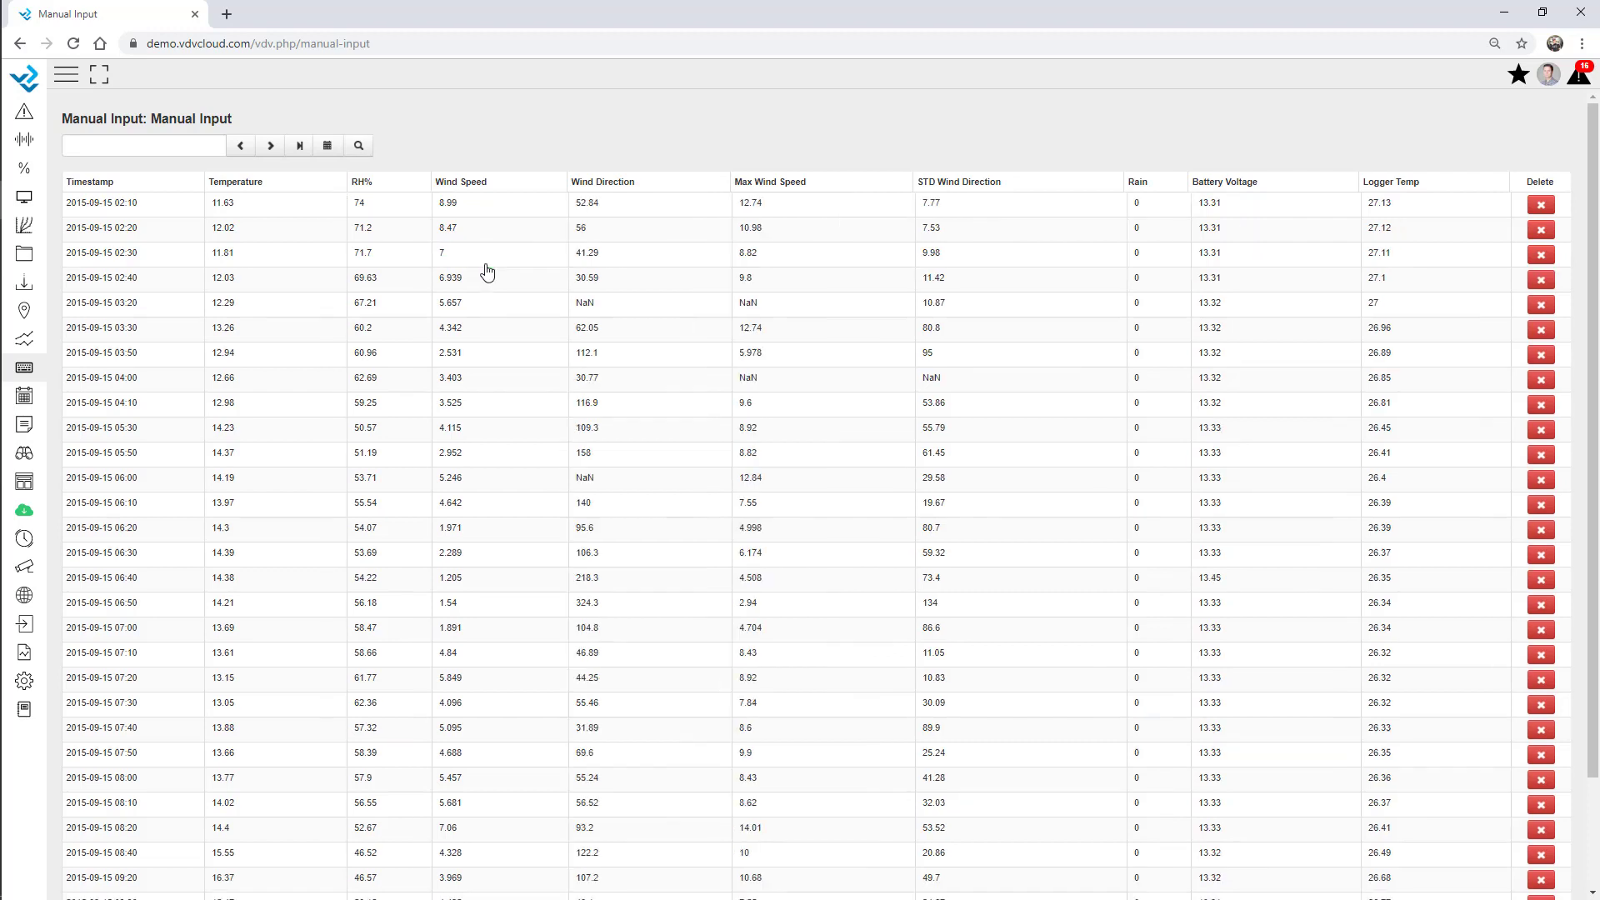
Add a new Manual Input record dated 16 September.
scroll(457, 258, down, 2)
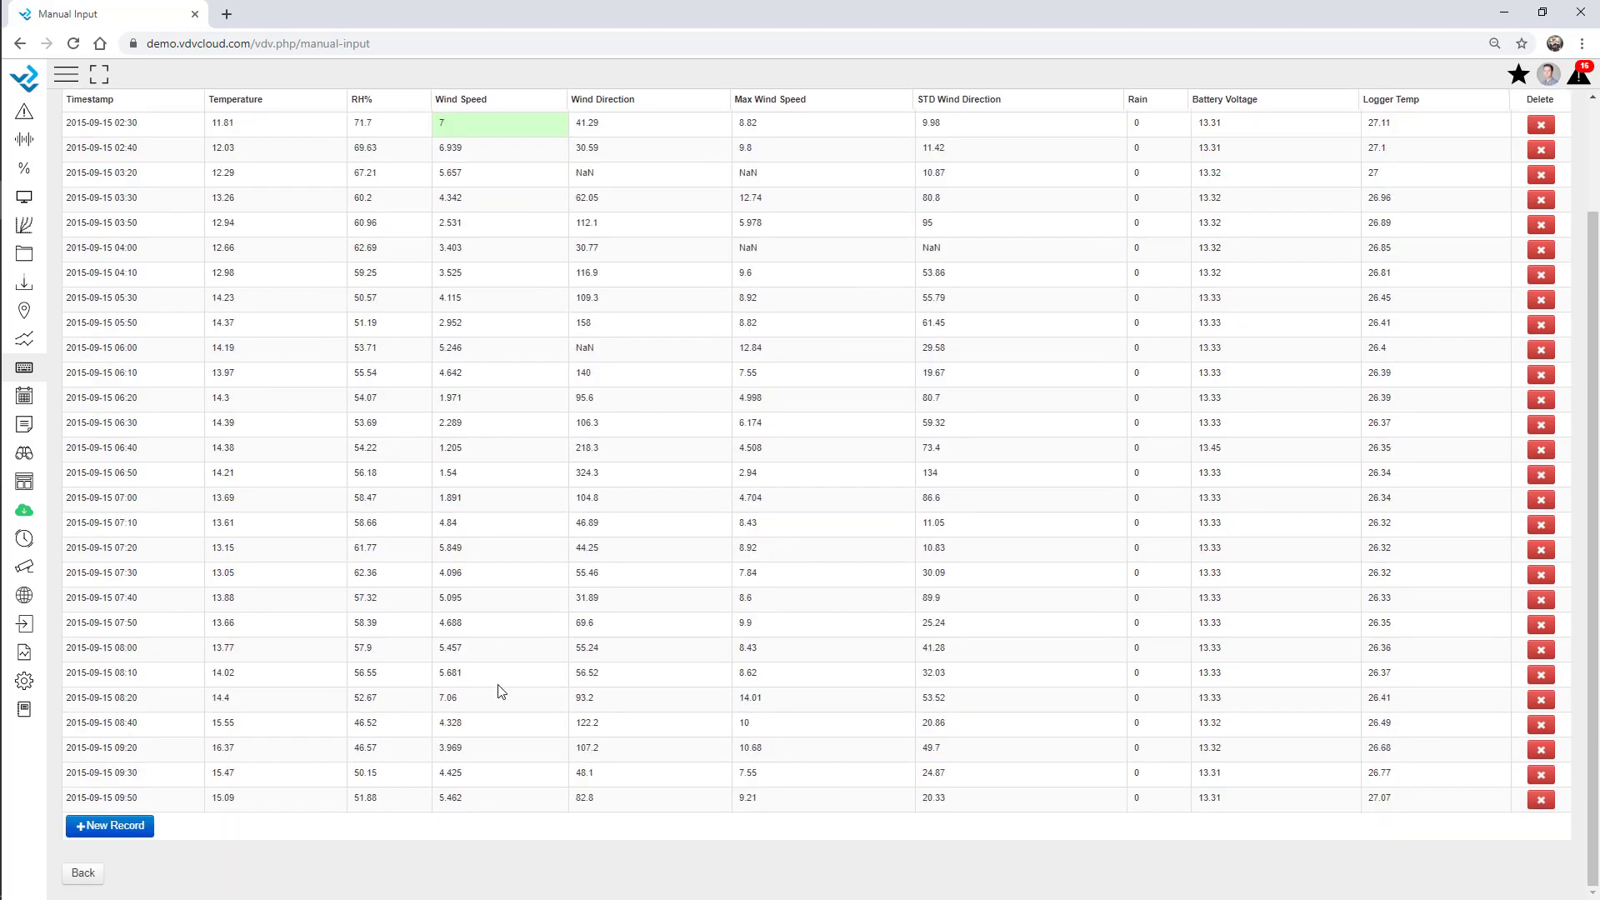
click(101, 830)
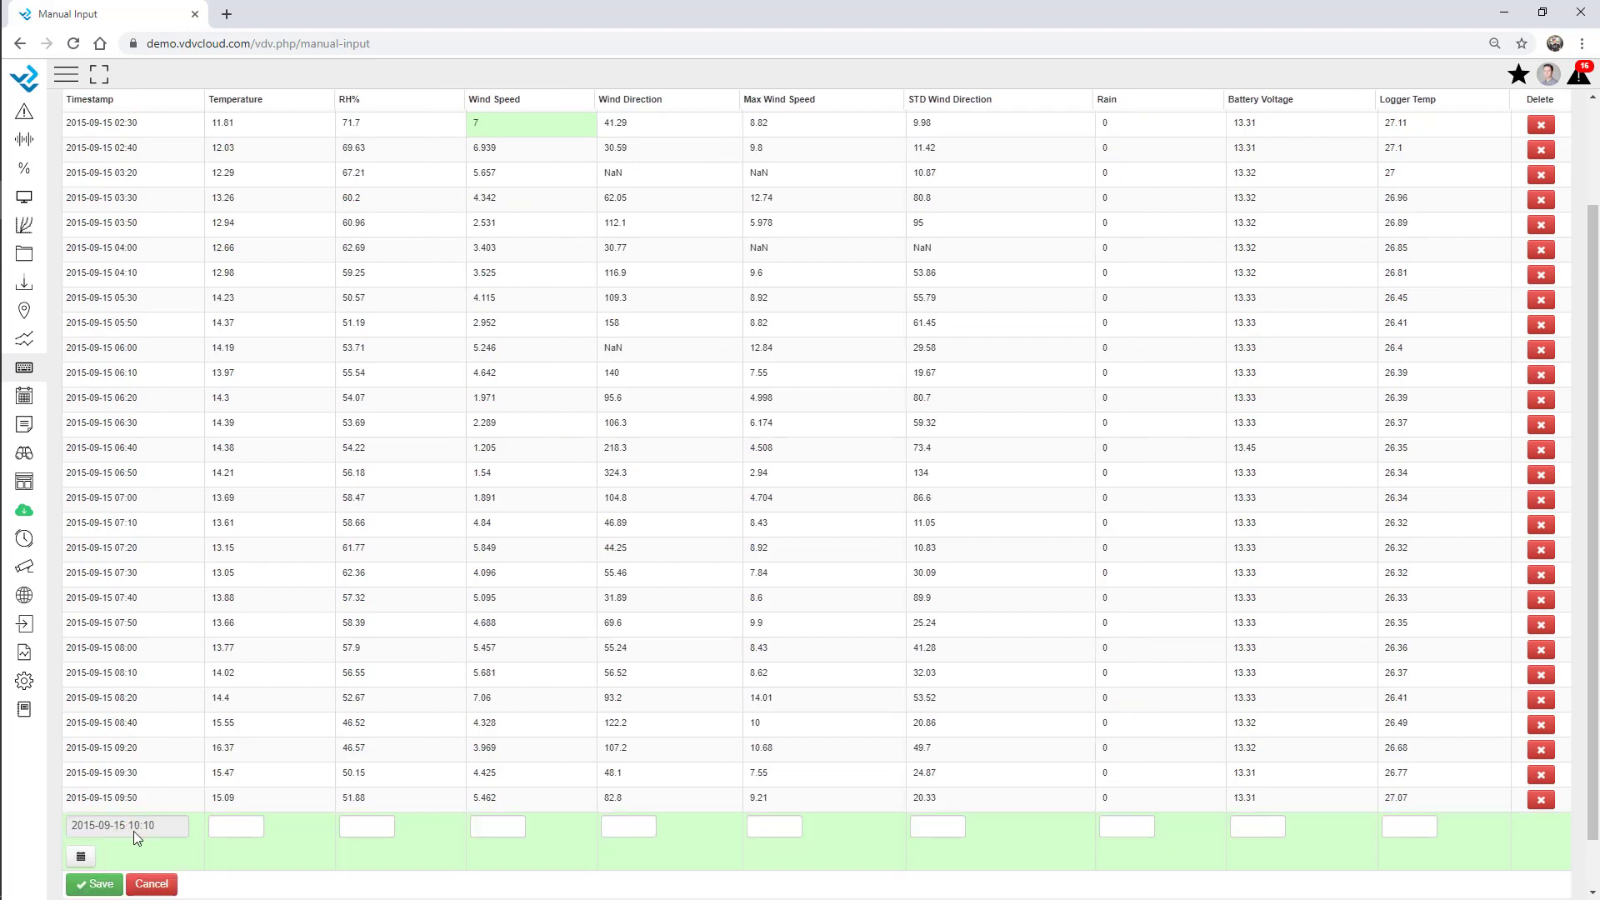
scroll(125, 825, down, 1)
click(81, 798)
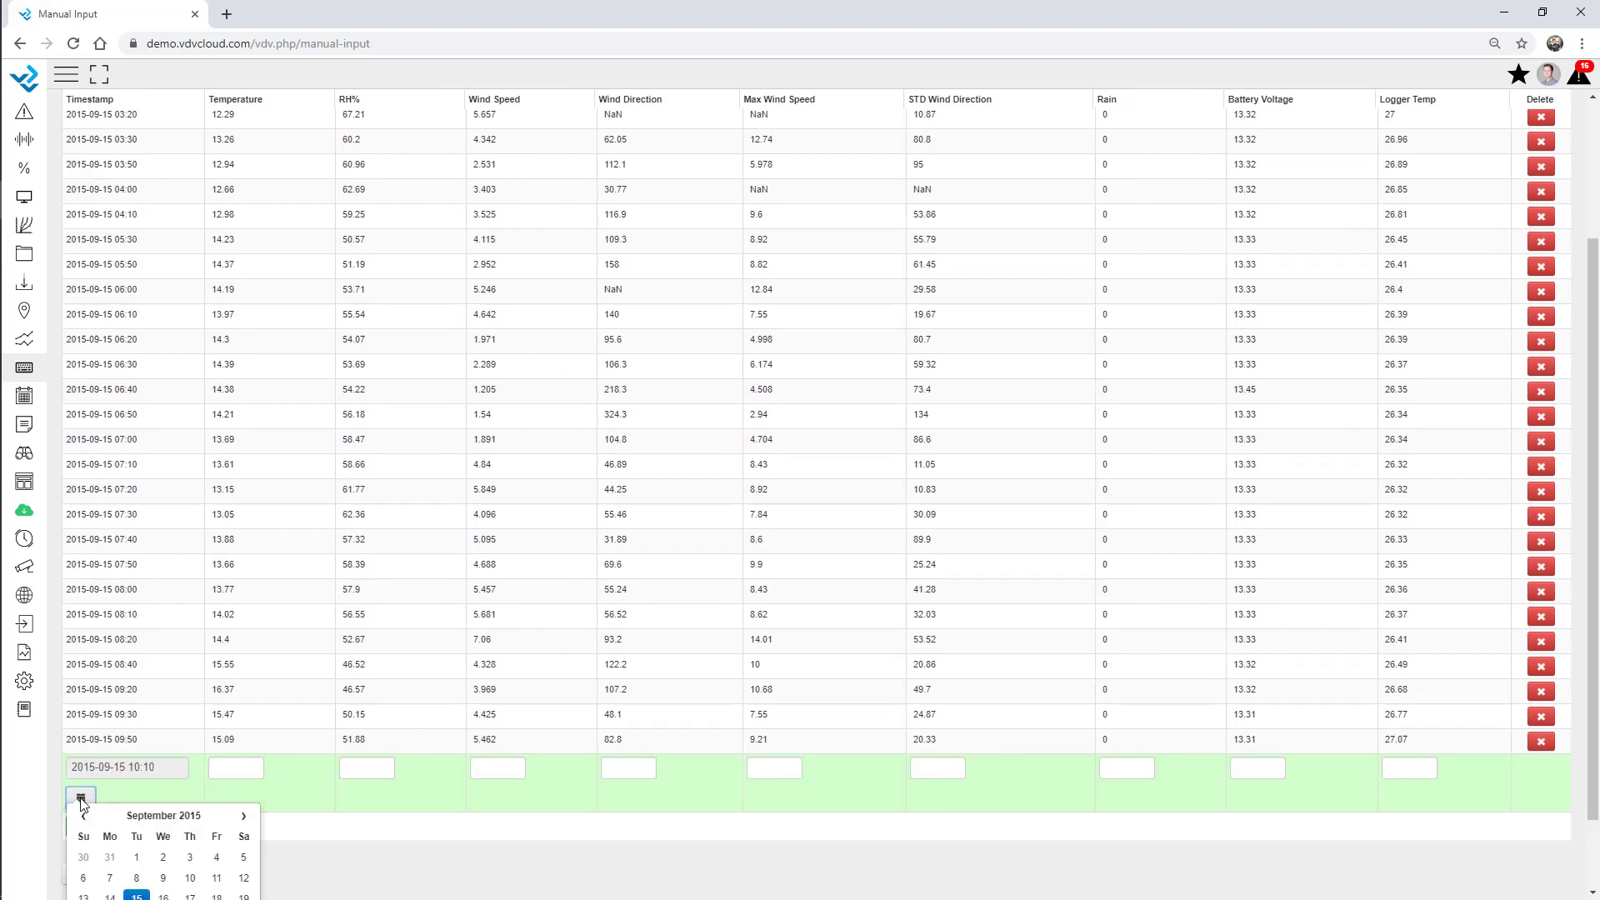
scroll(81, 796, down, 2)
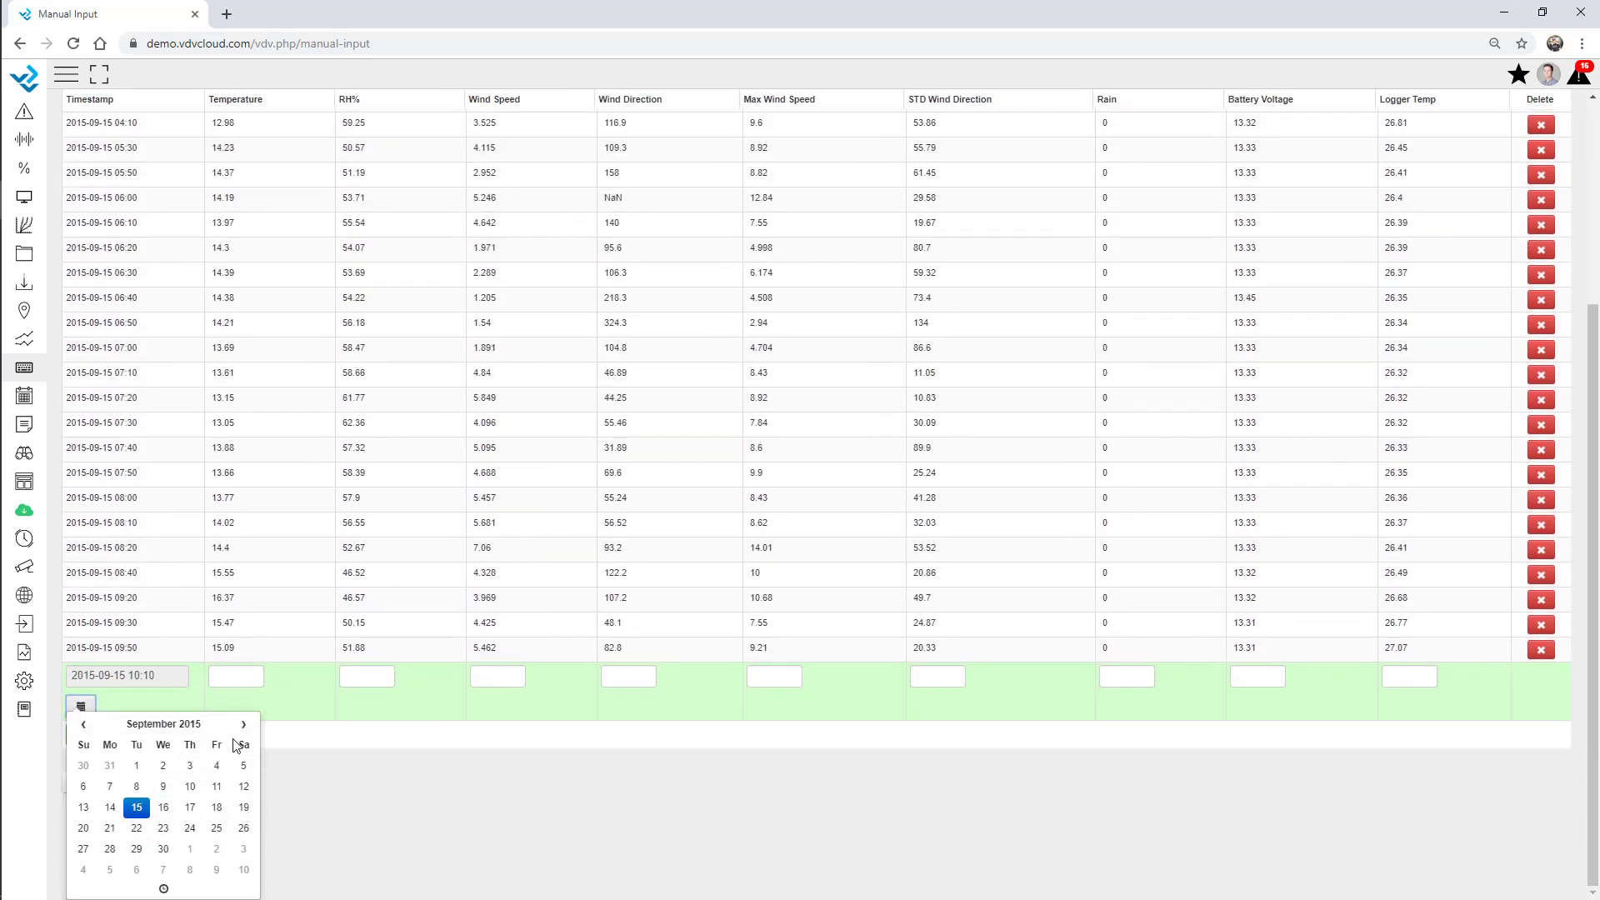
click(164, 813)
click(375, 767)
Fill the new record with Temperature 15, RH% 51, Wind Speed 5 and Wind Direction 8.
click(228, 771)
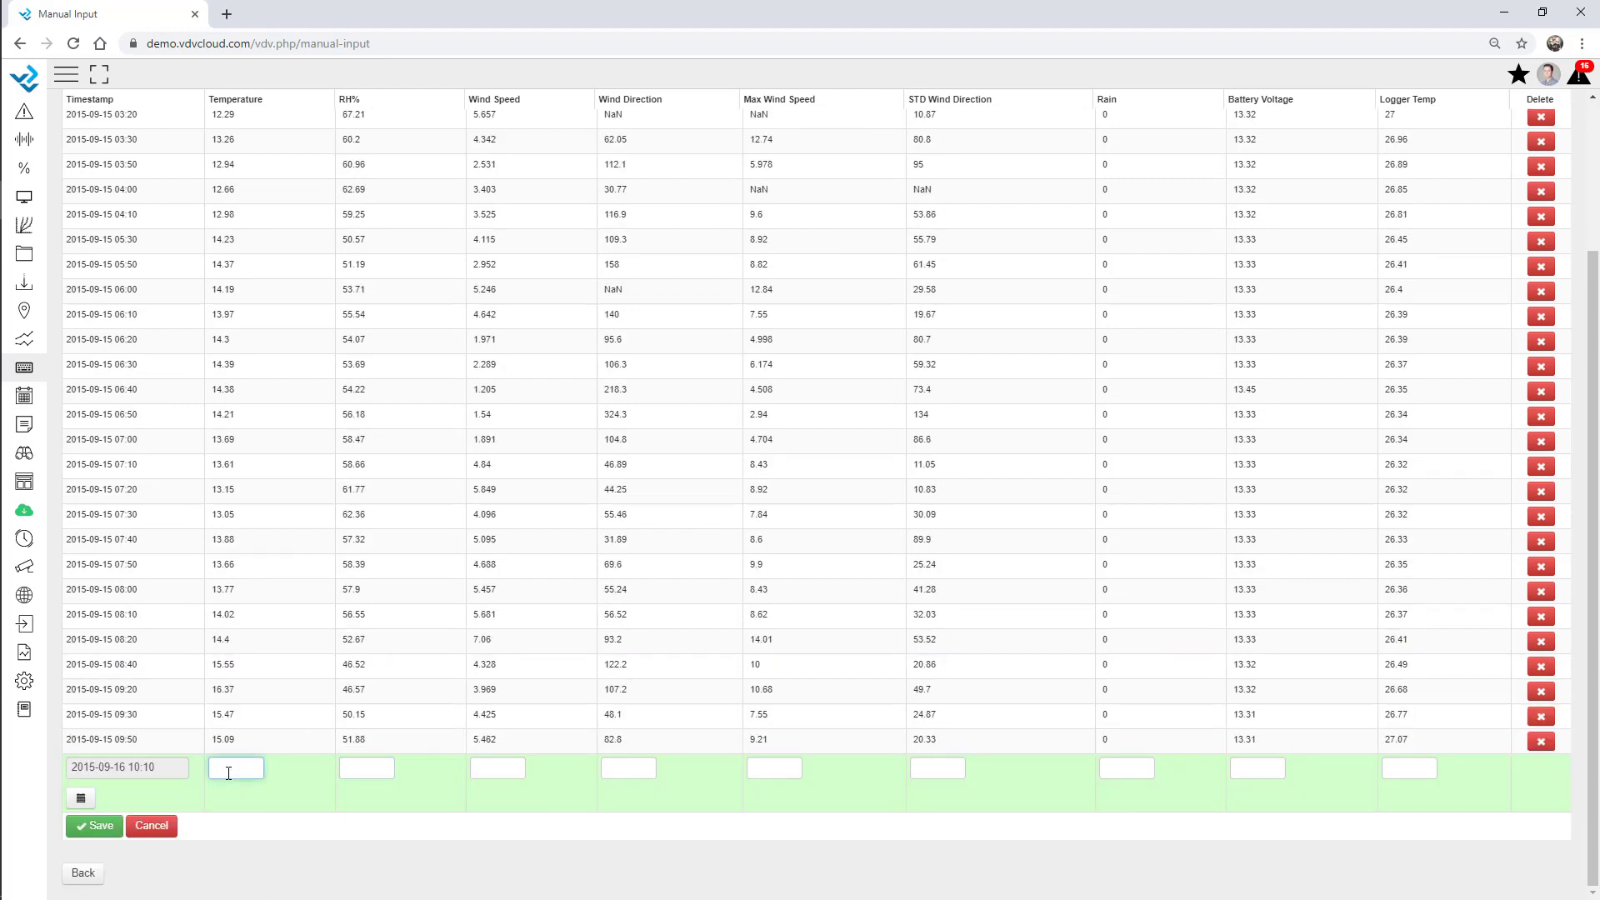
text(15)
click(360, 771)
text(51)
click(501, 768)
text(5)
click(626, 769)
text(86)
click(772, 761)
text(8)
click(930, 760)
Cancel the unsaved record and go back to the Manual Input list.
scroll(435, 468, up, 3)
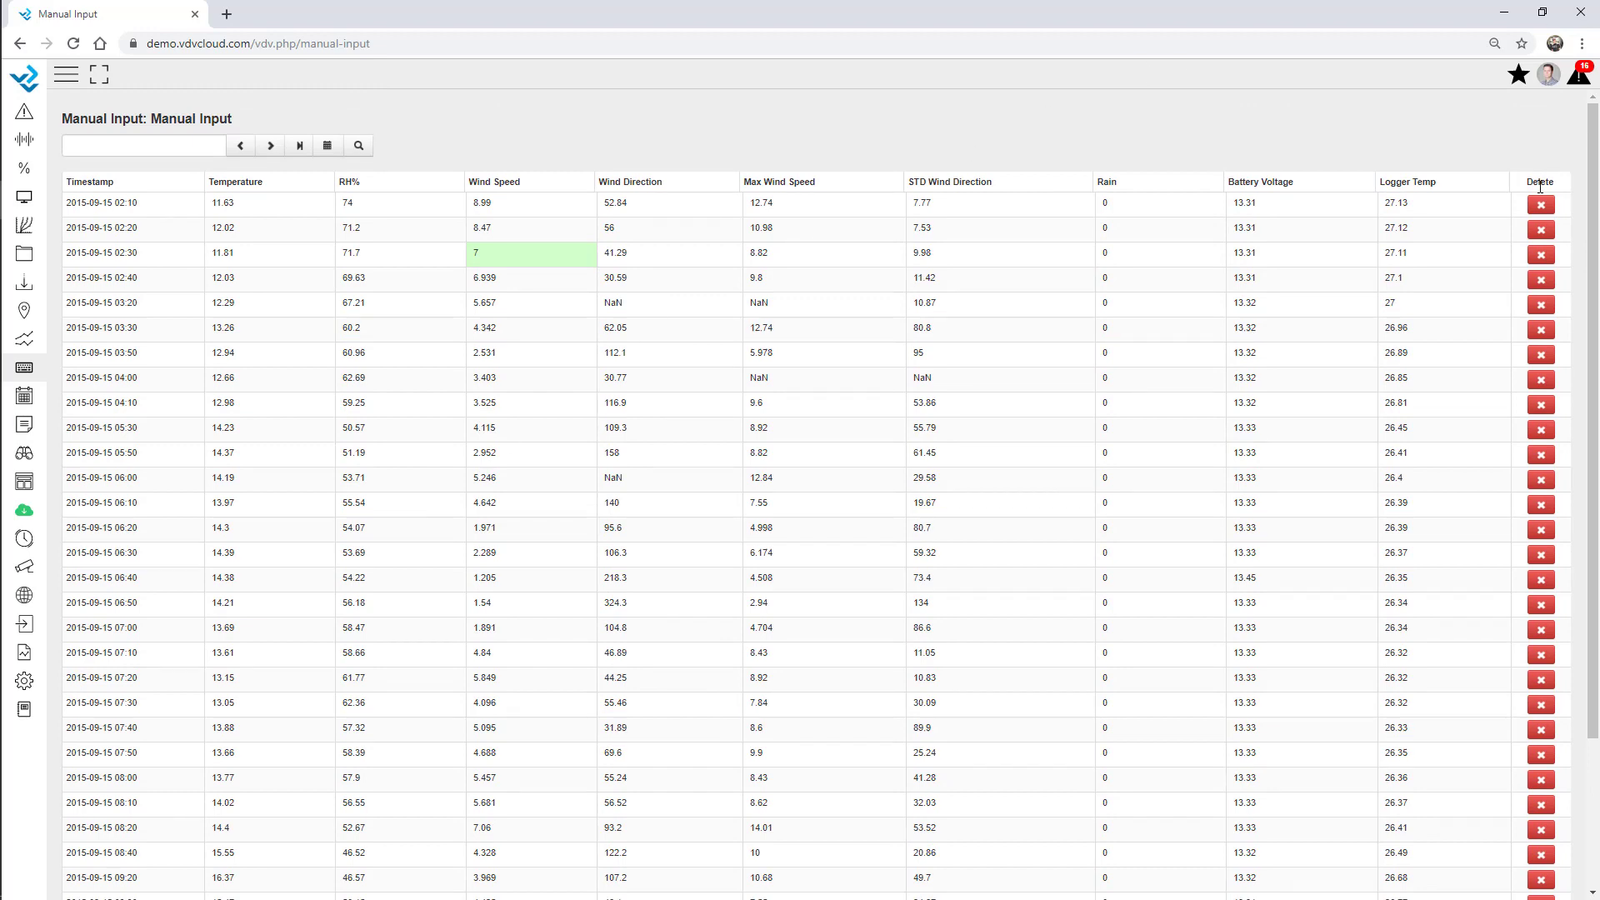
scroll(888, 609, down, 1)
scroll(886, 611, down, 2)
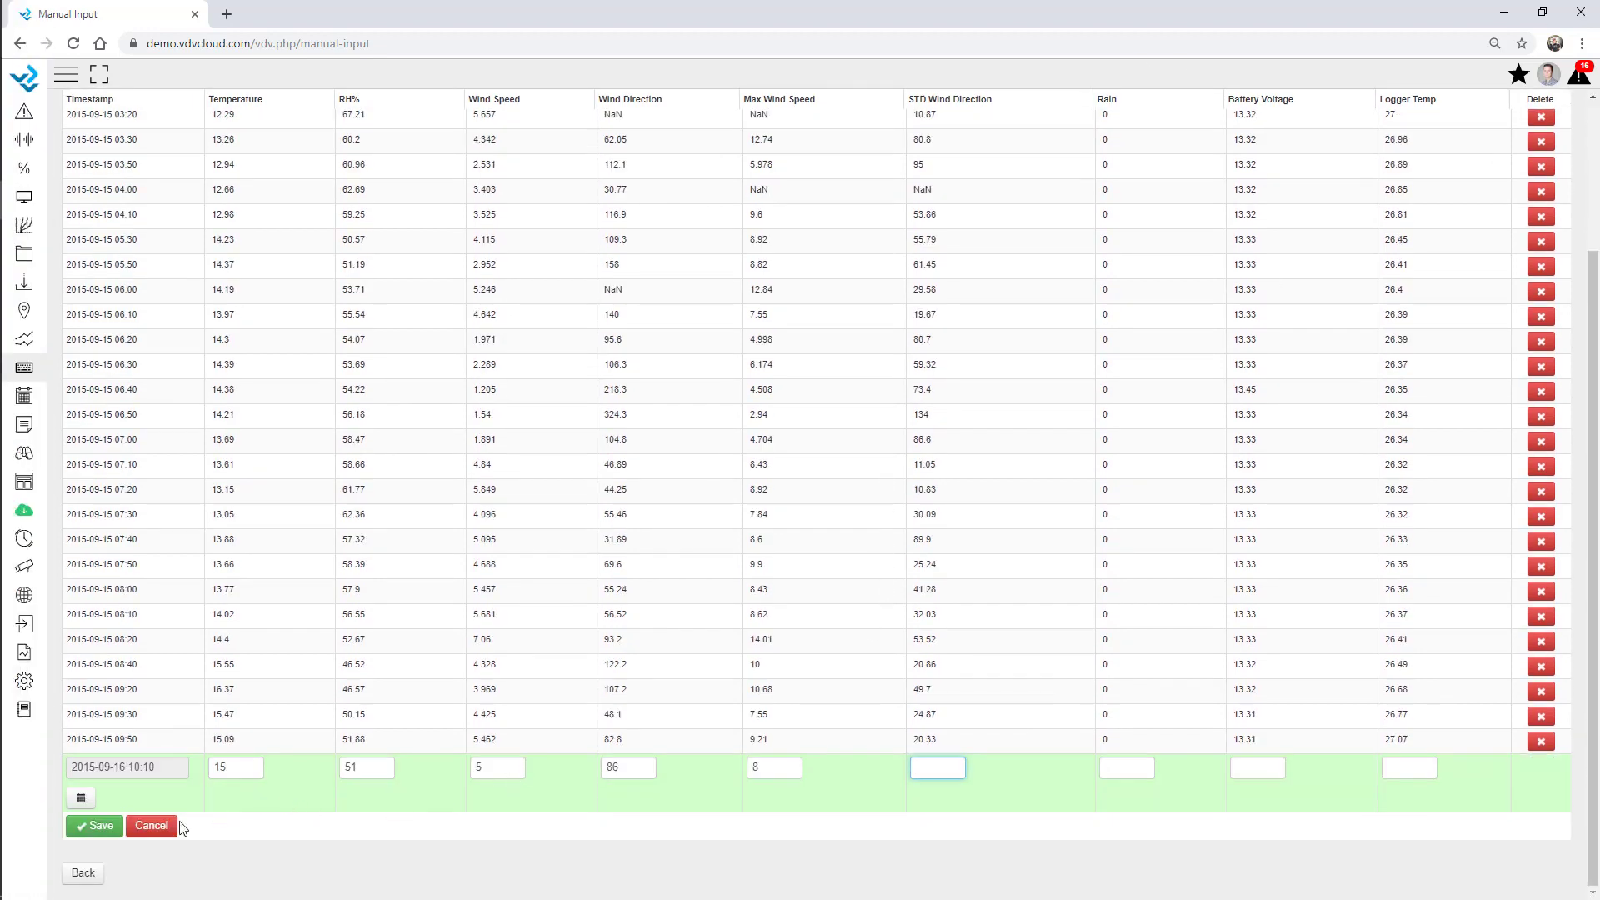
click(140, 833)
click(87, 882)
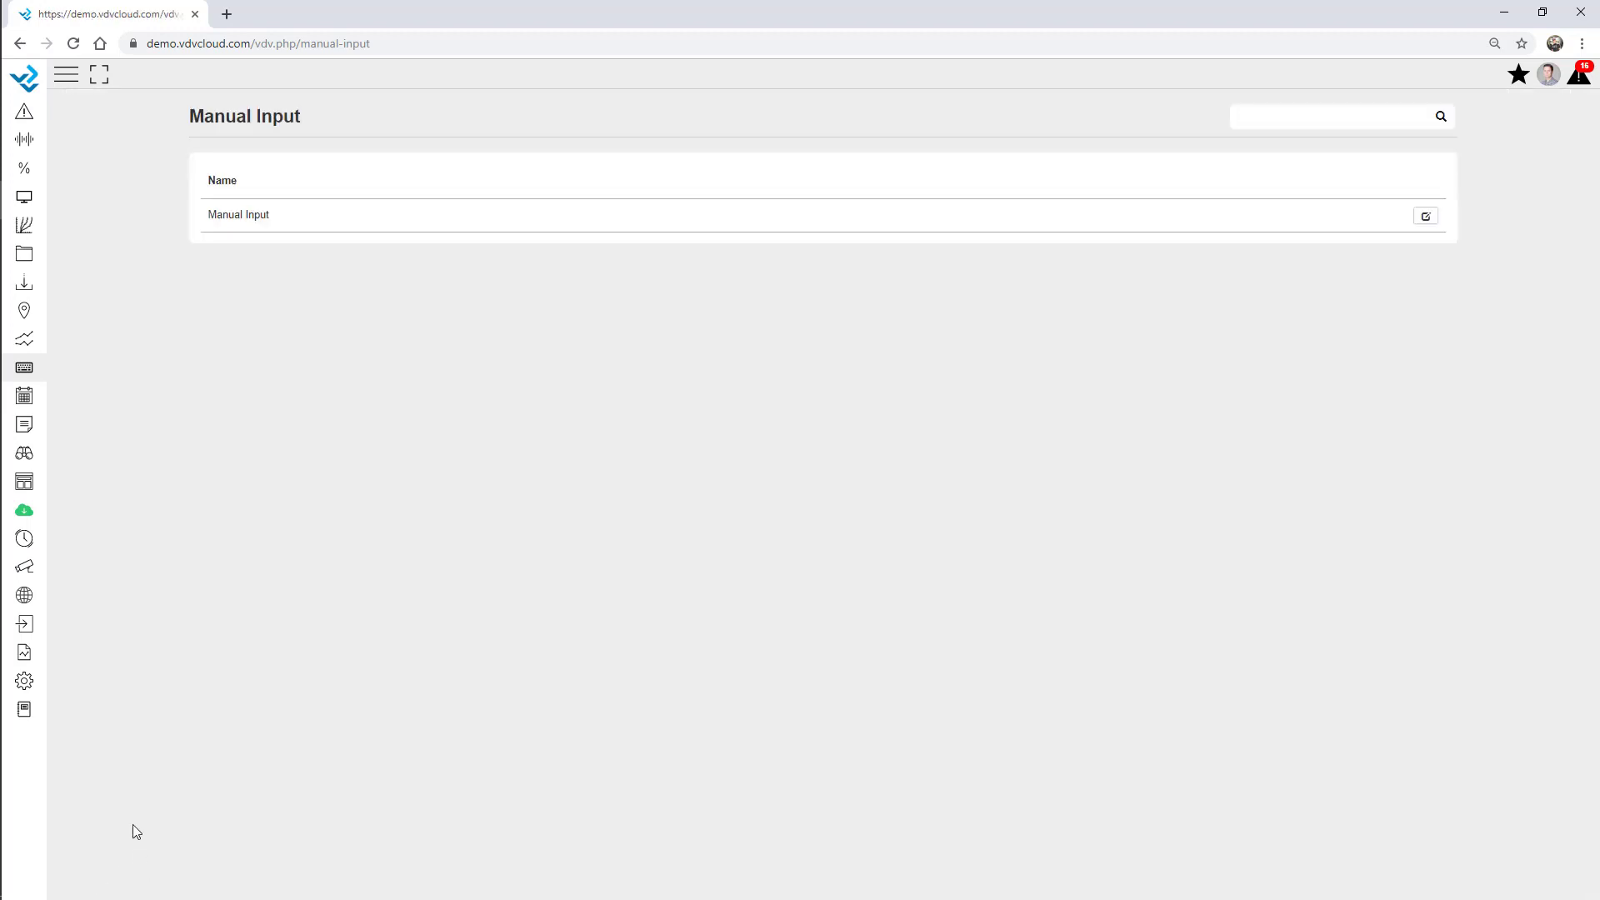
Open the Validation setup page by filtering the setup pages for 'va'.
click(25, 681)
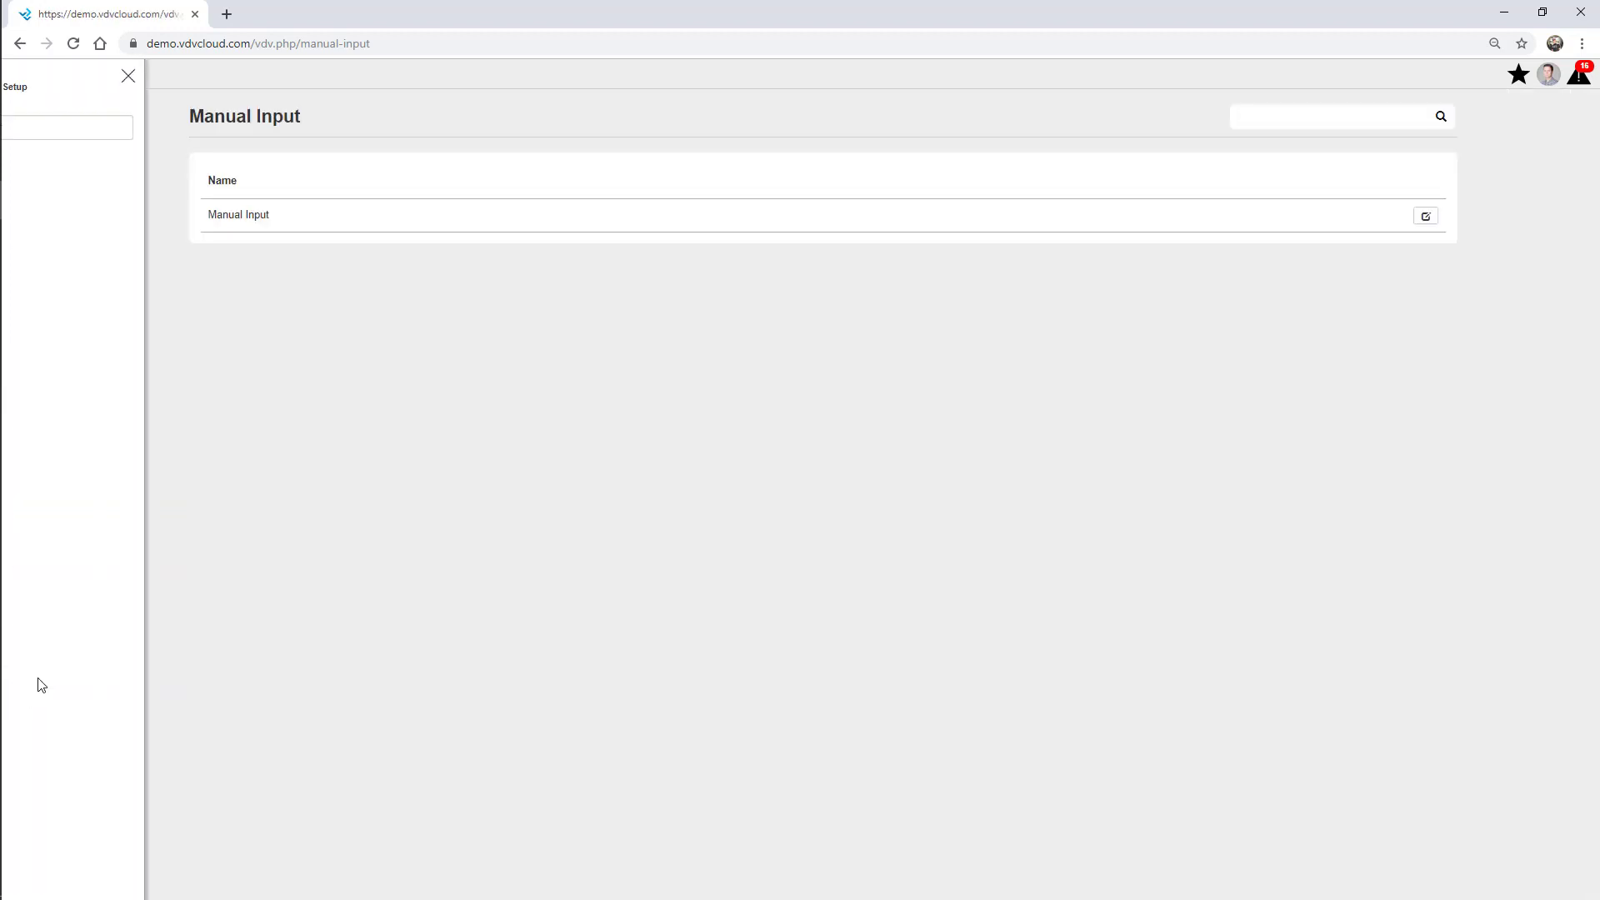
click(100, 130)
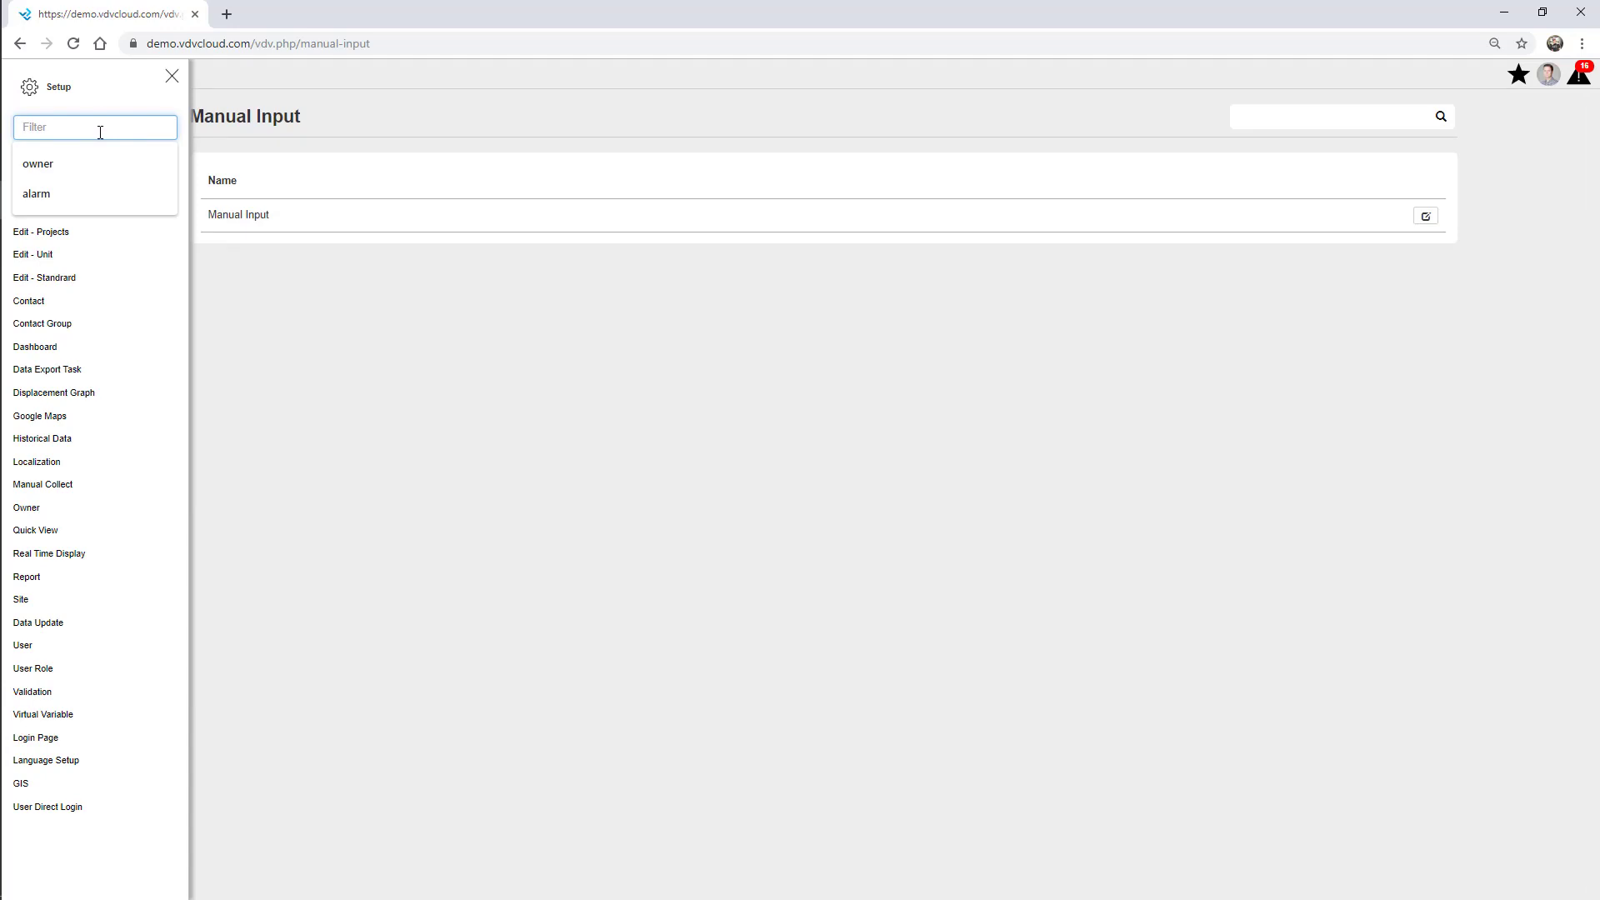
text(vali)
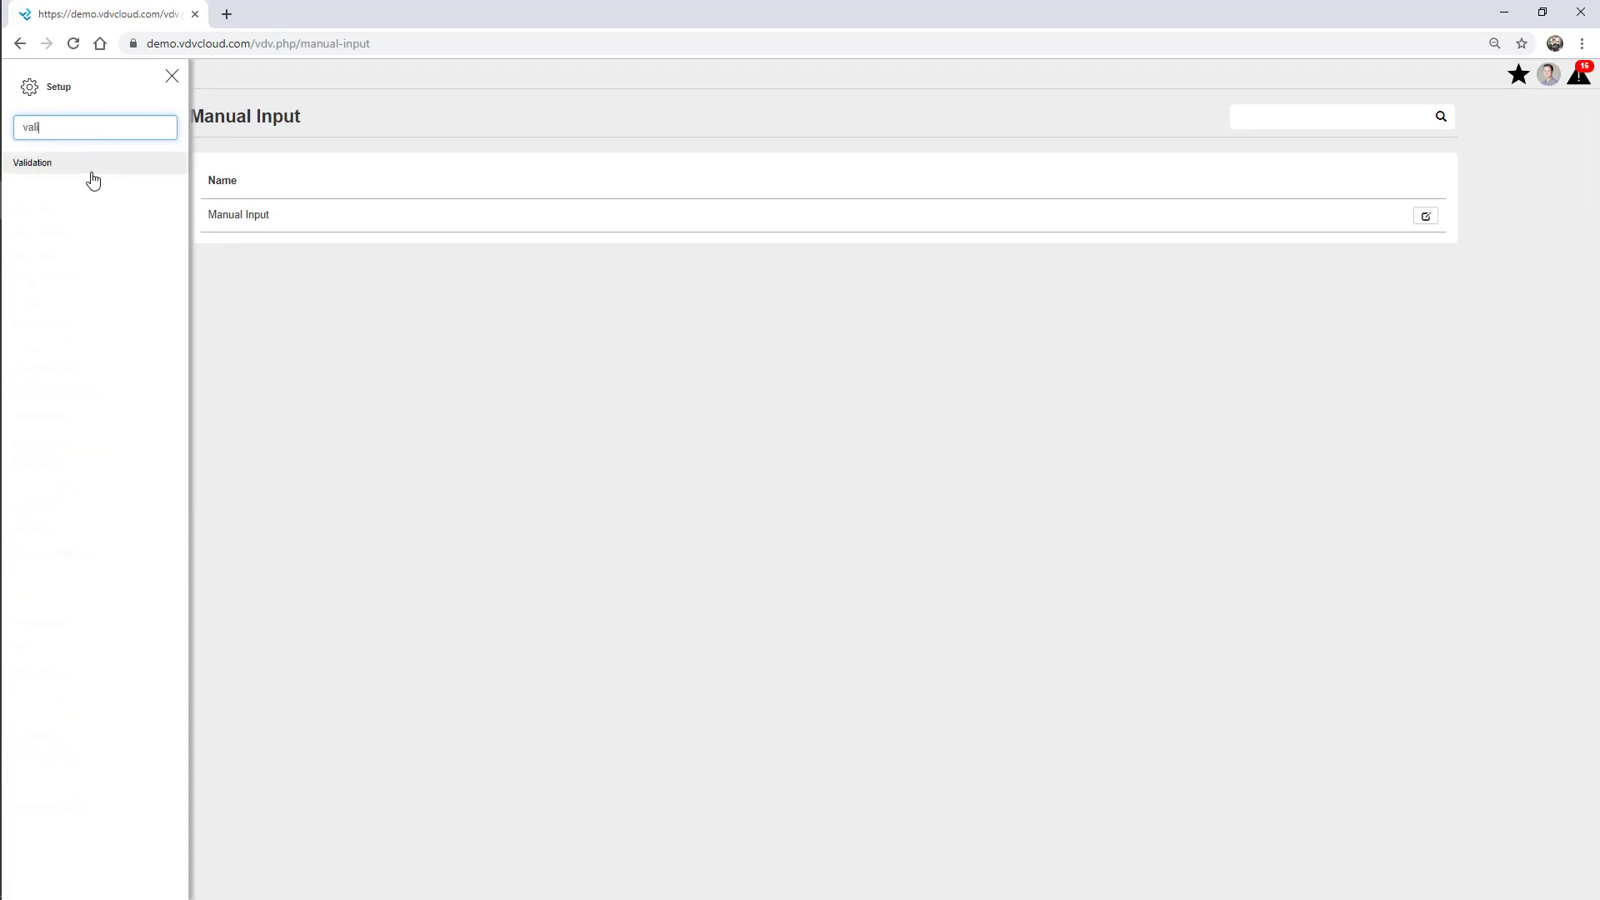
click(85, 169)
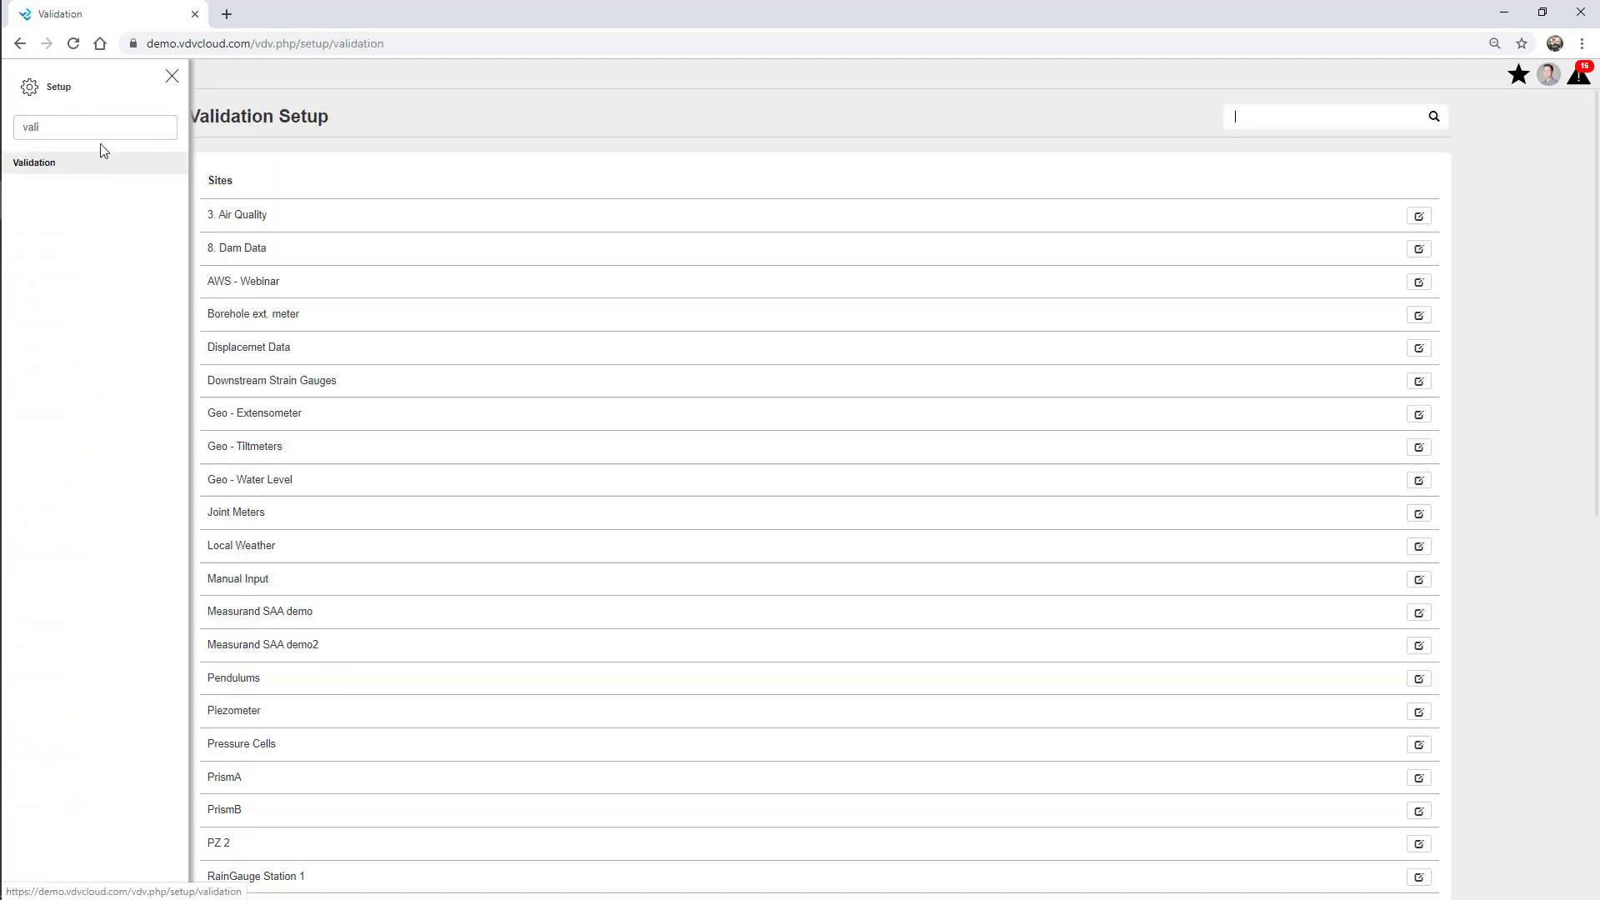
click(172, 76)
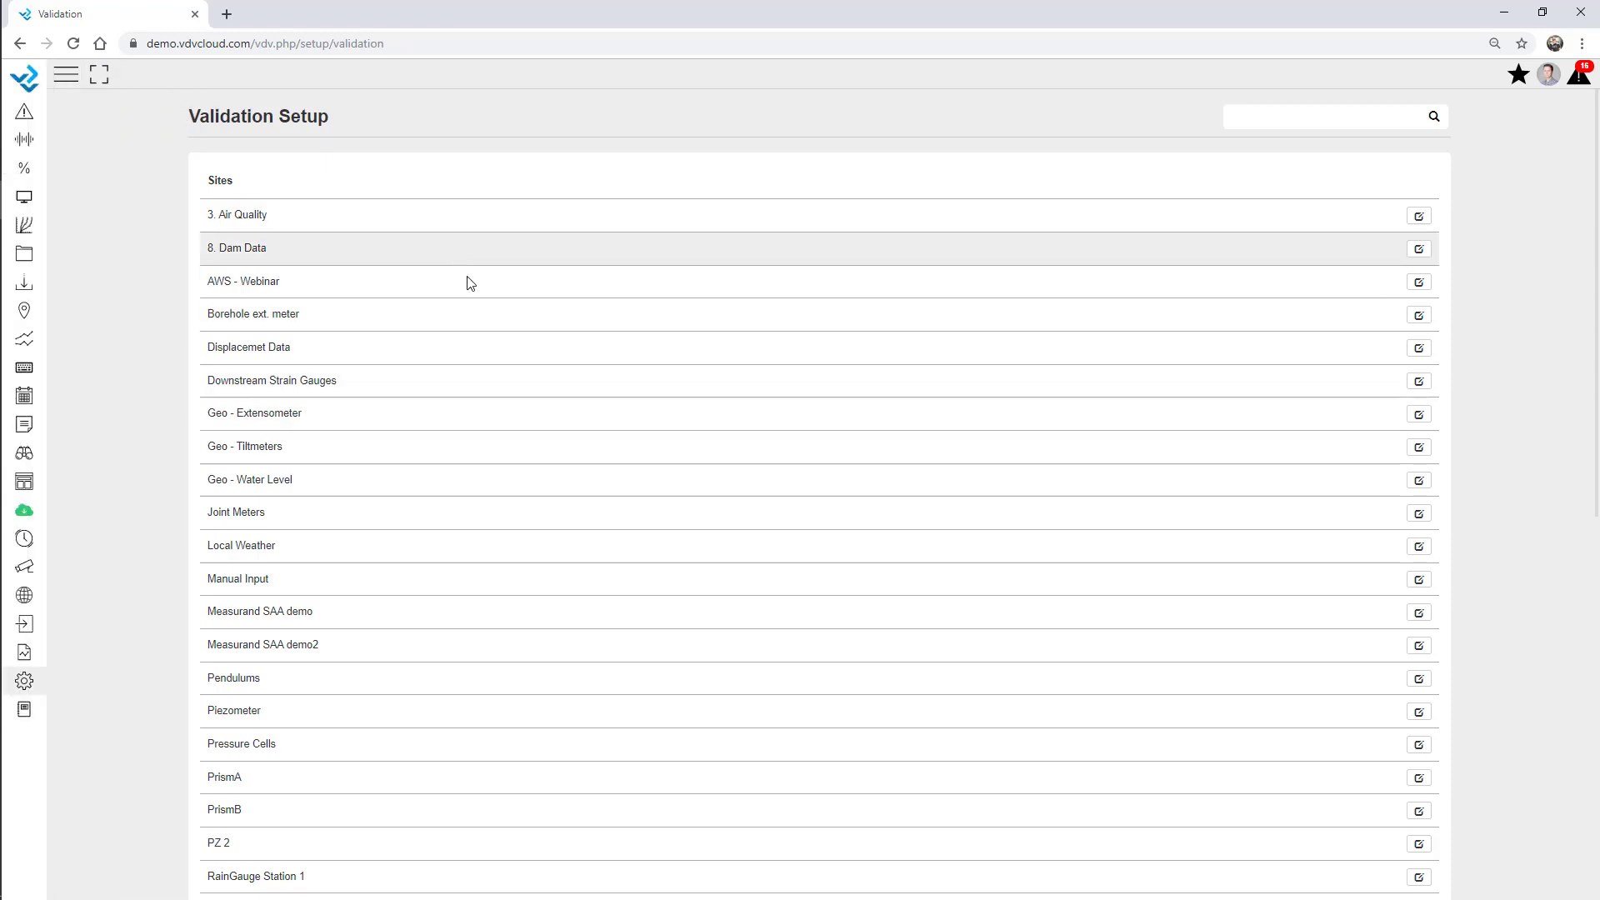
Open AWS - Webinar validation and make AirTemp active, checking its -6000 to 6000 limits.
scroll(579, 479, down, 3)
scroll(593, 489, up, 3)
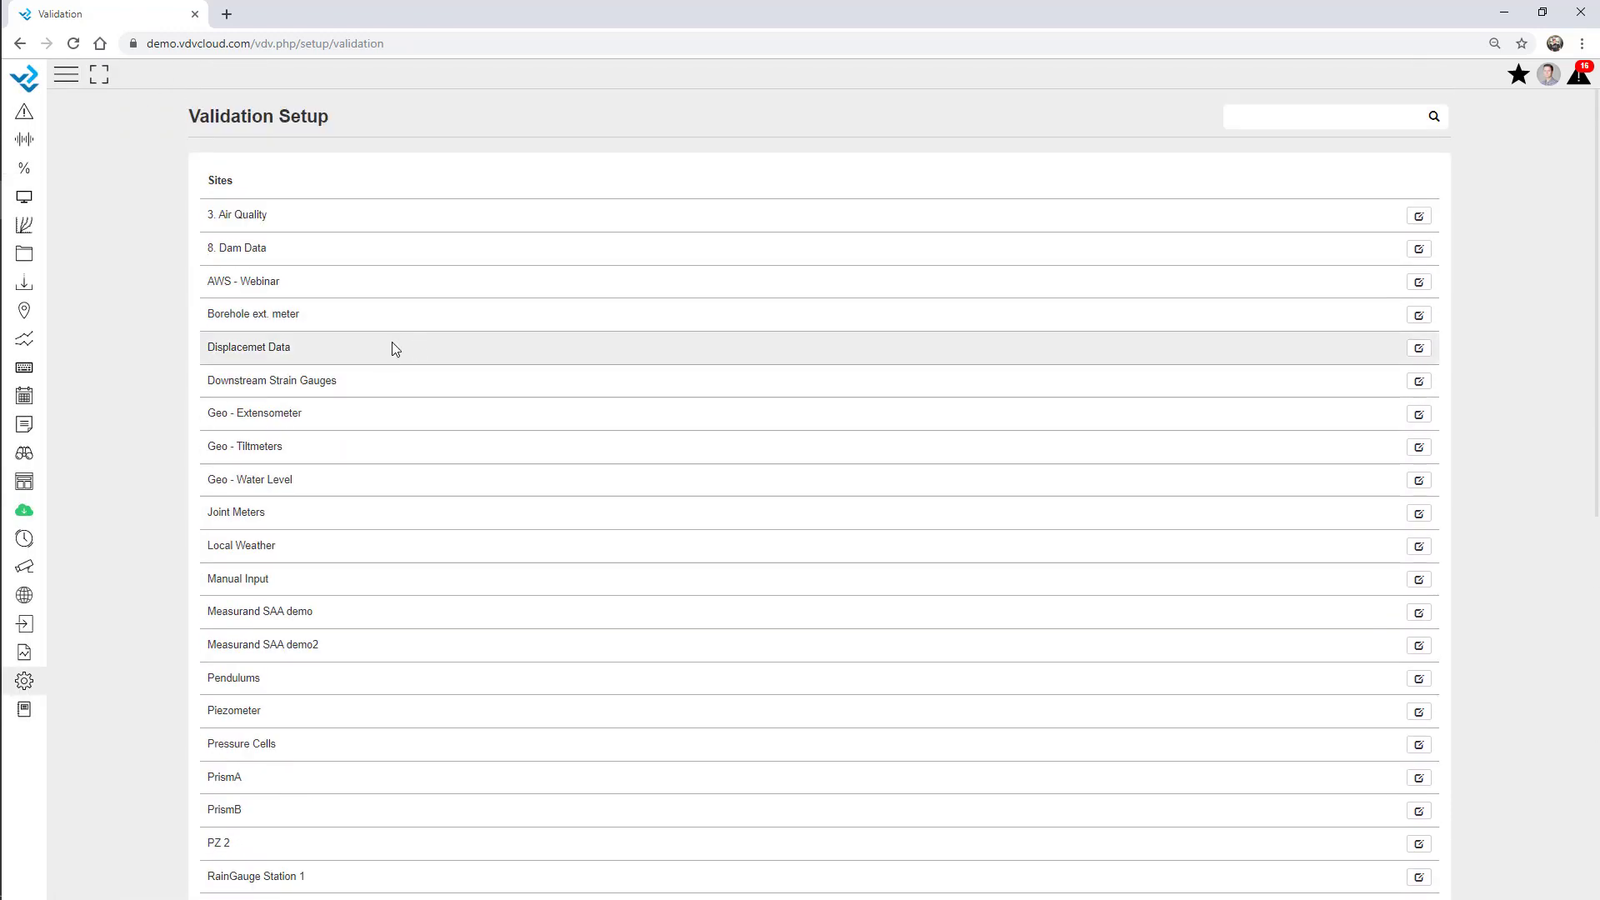
click(1419, 282)
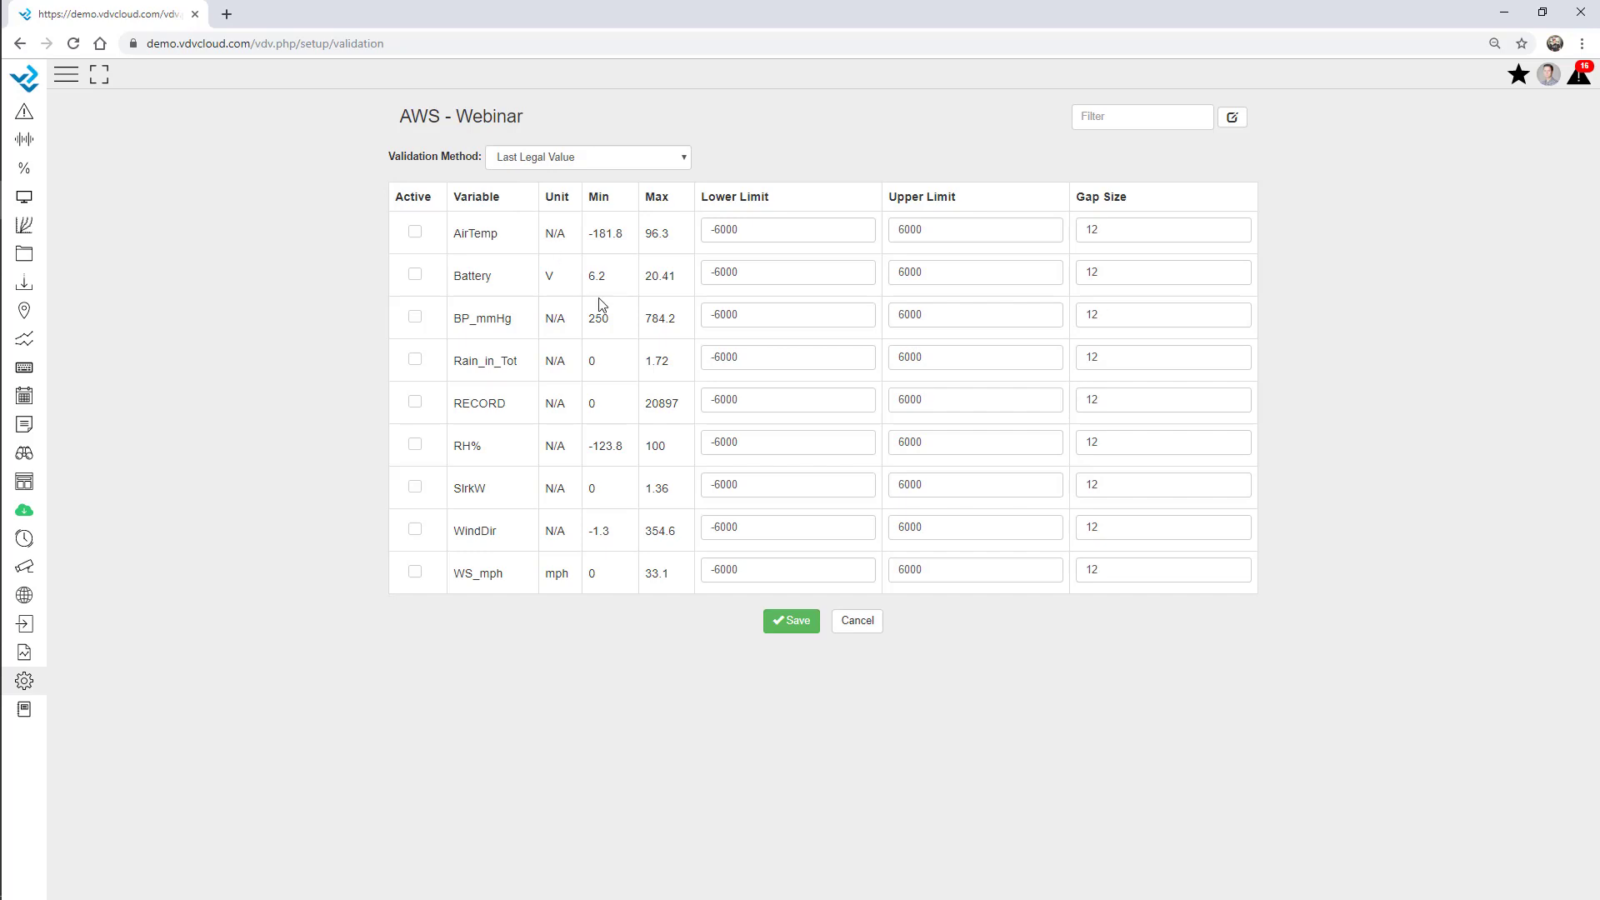
click(415, 234)
drag(763, 230, 686, 231)
drag(968, 233, 874, 233)
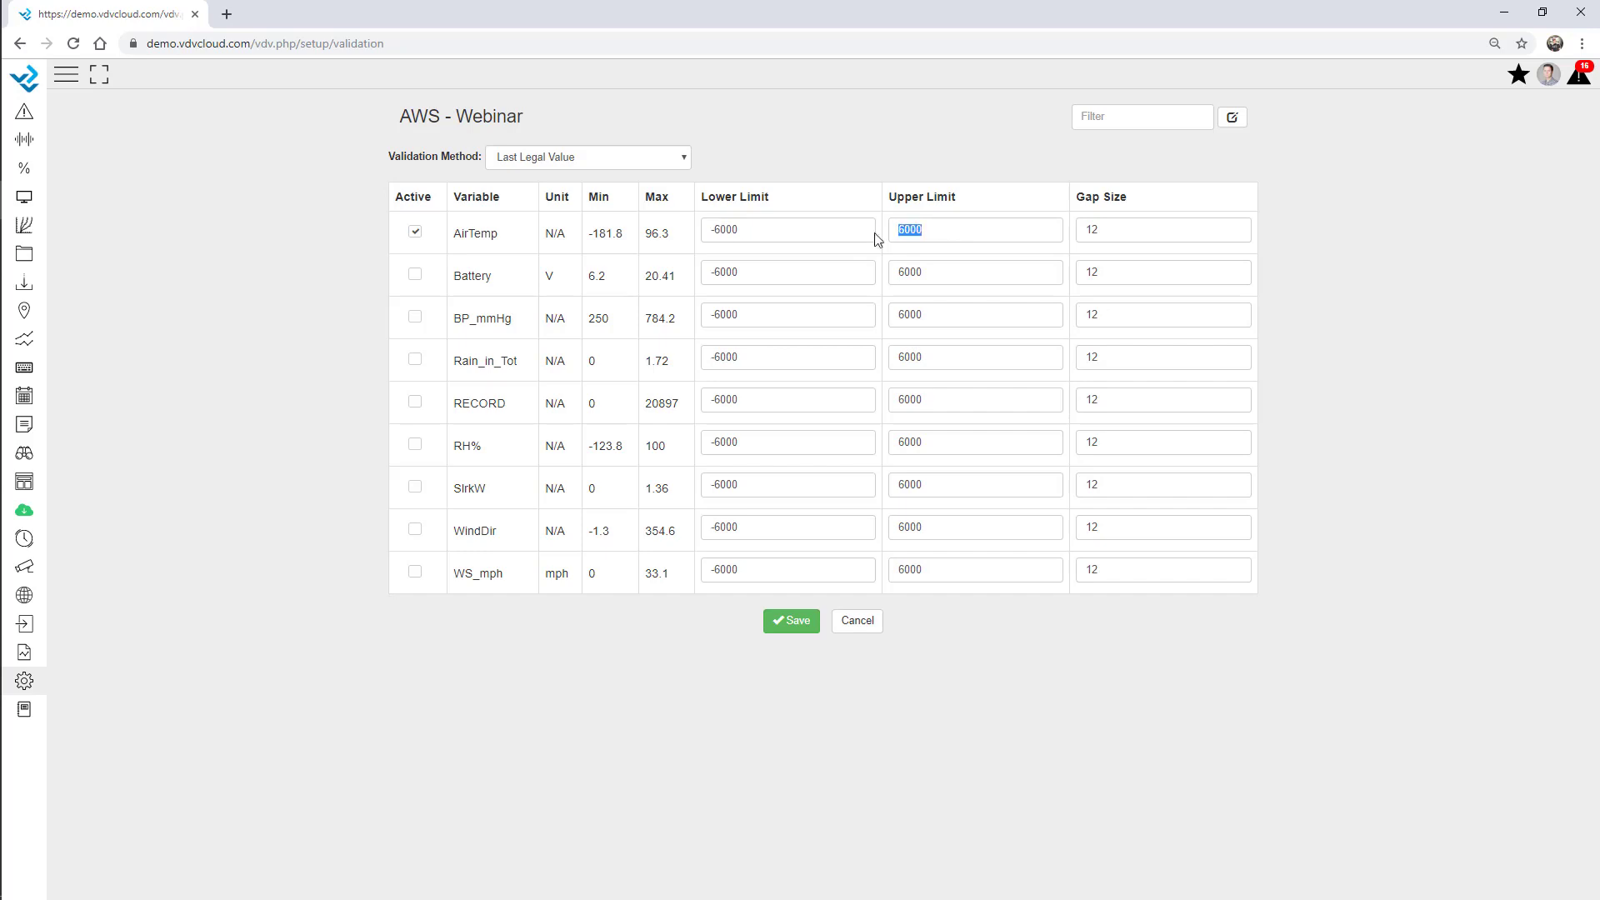
Set the validation method to Replace Validated Values with NULL.
click(608, 159)
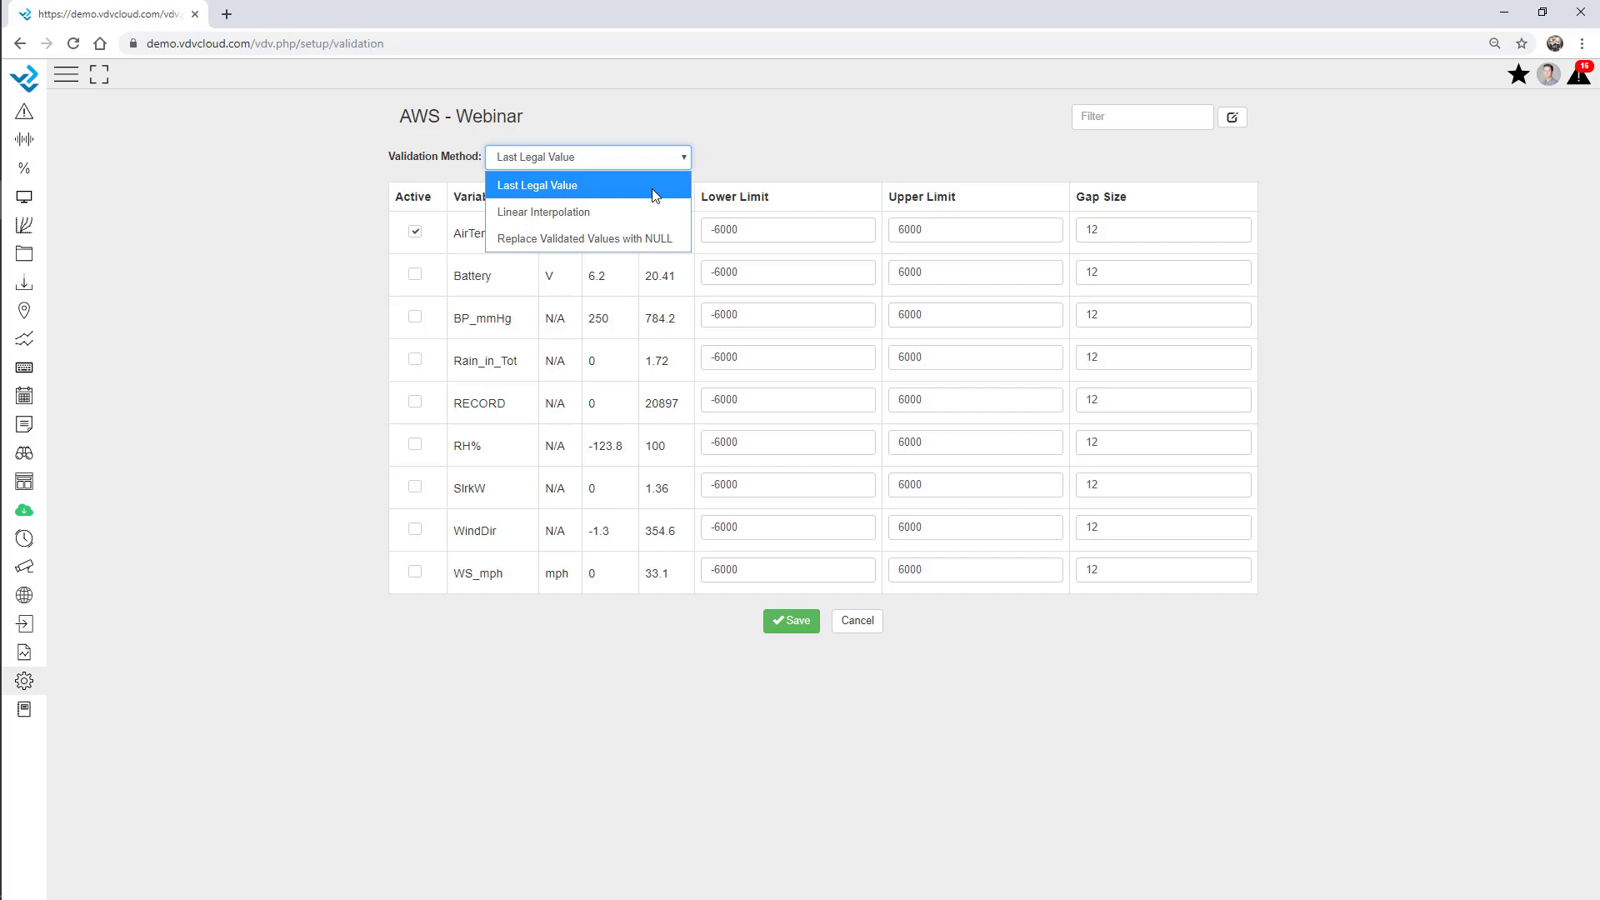
click(635, 238)
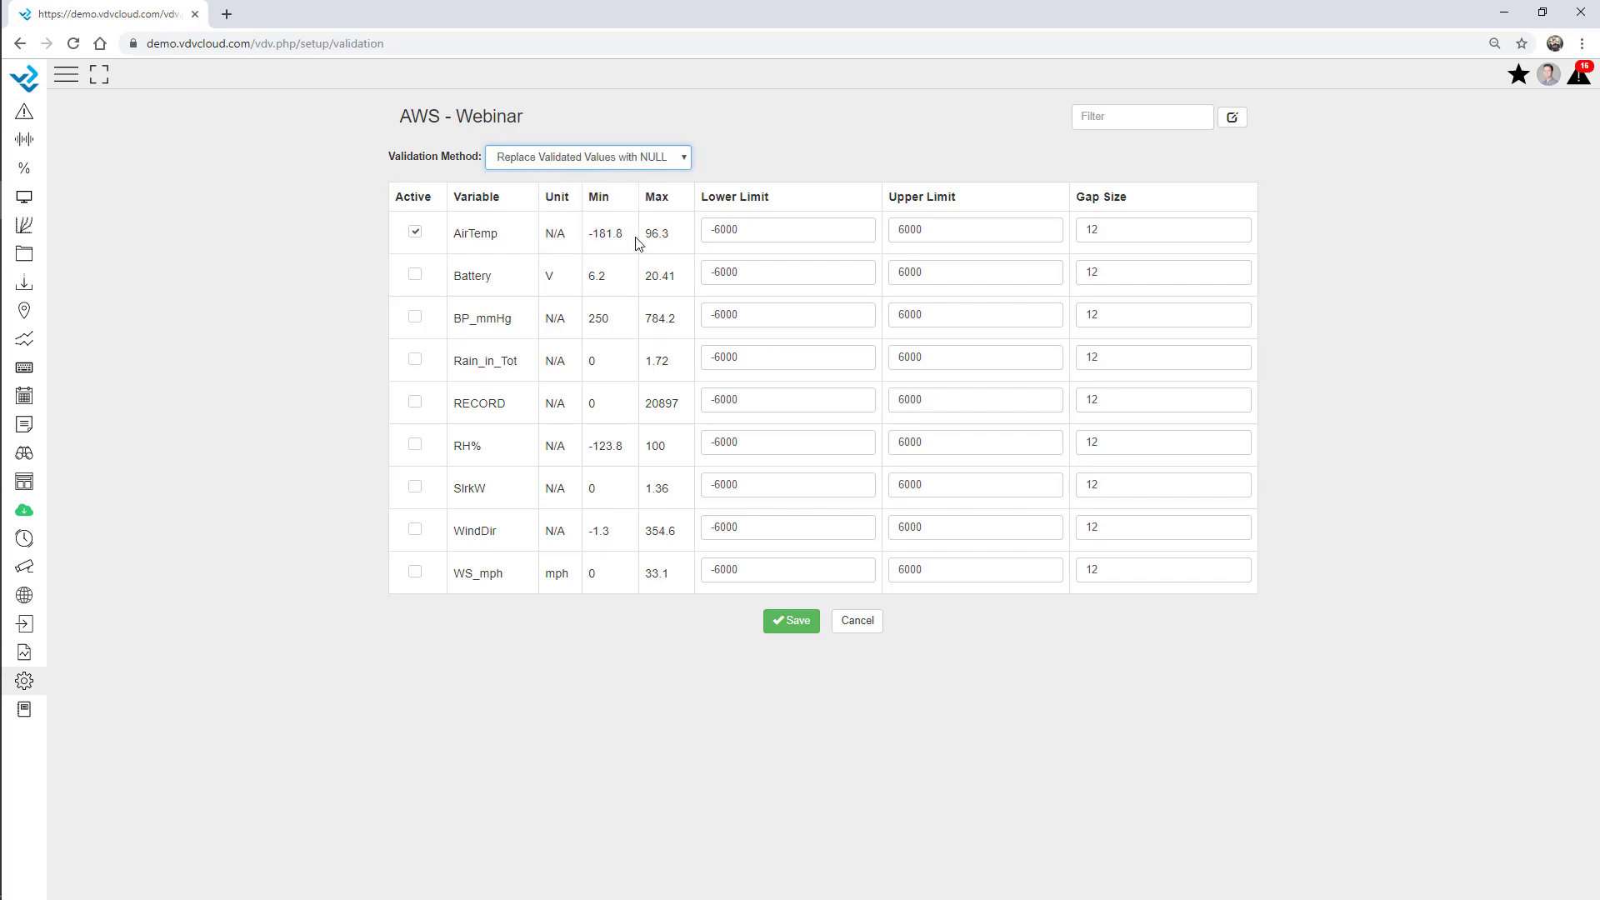
double_click(656, 197)
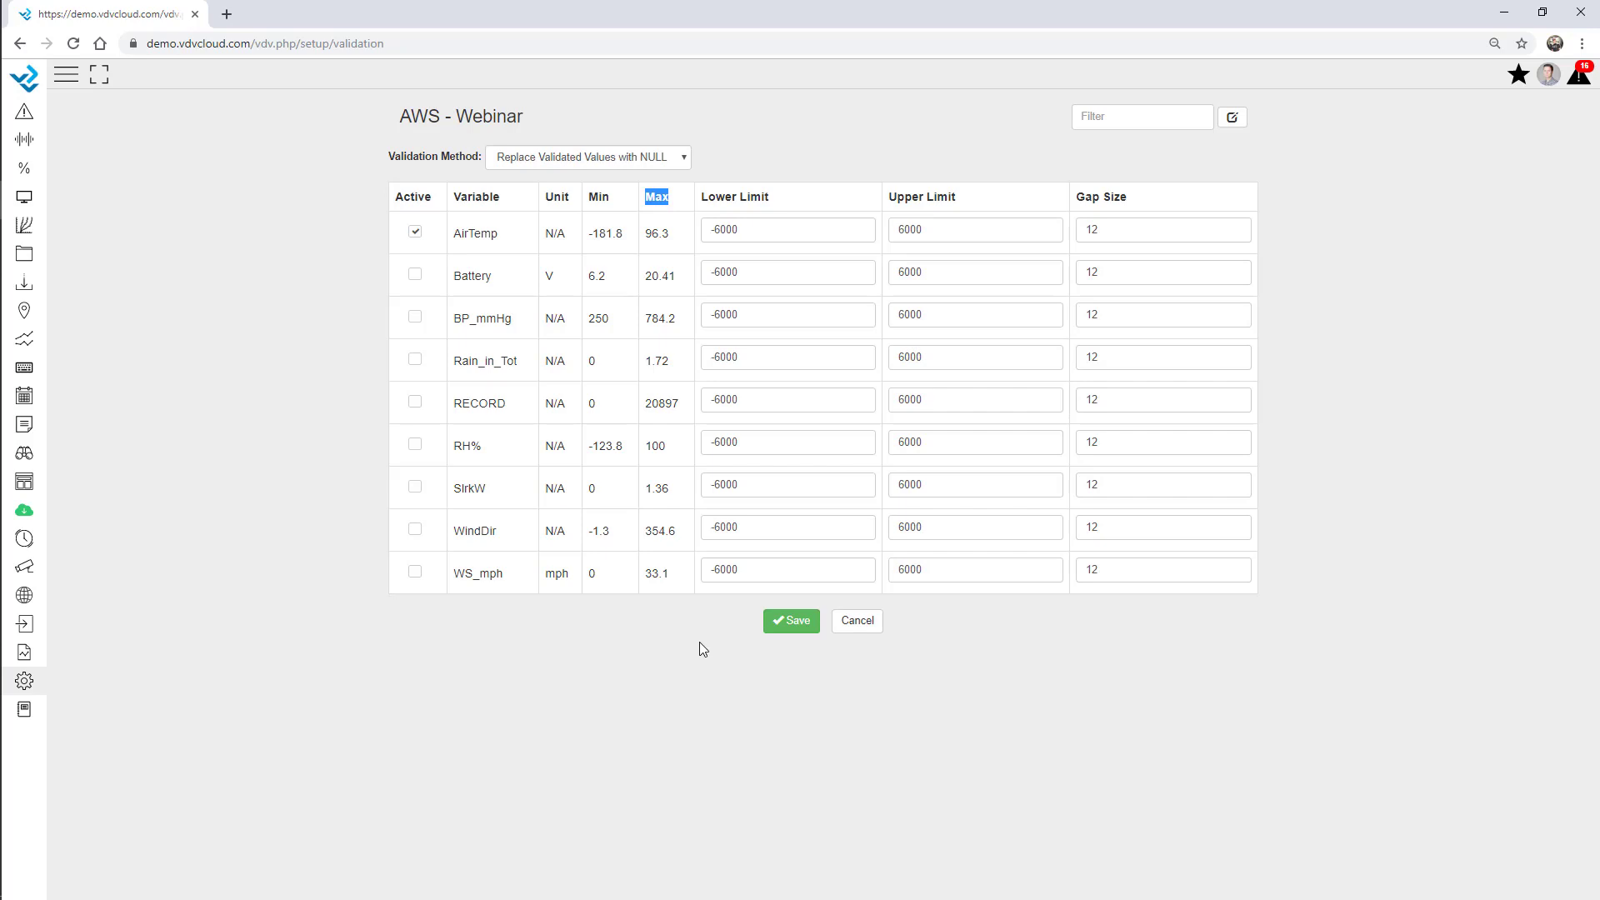
Change AirTemp's gap size from 12 to 4.
click(1095, 230)
drag(1097, 230, 1083, 230)
click(1126, 232)
drag(1125, 231, 1065, 235)
text(4)
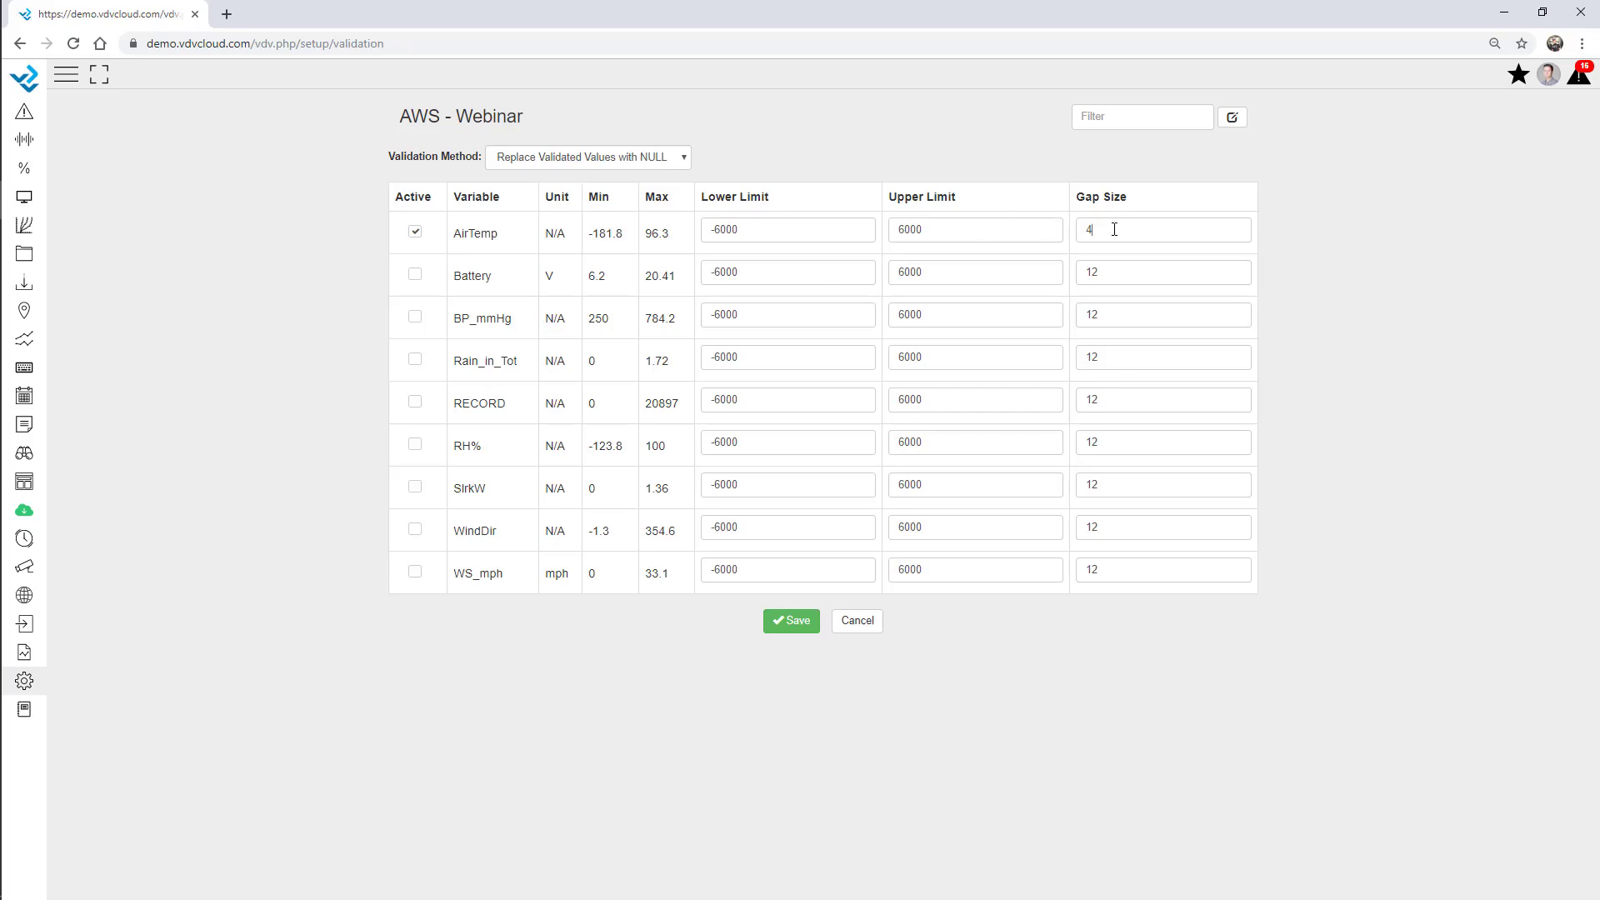
Check AirTemp's -6000 and 6000 limit fields, then bring up the Setup page list.
drag(781, 232, 650, 229)
click(963, 232)
click(25, 682)
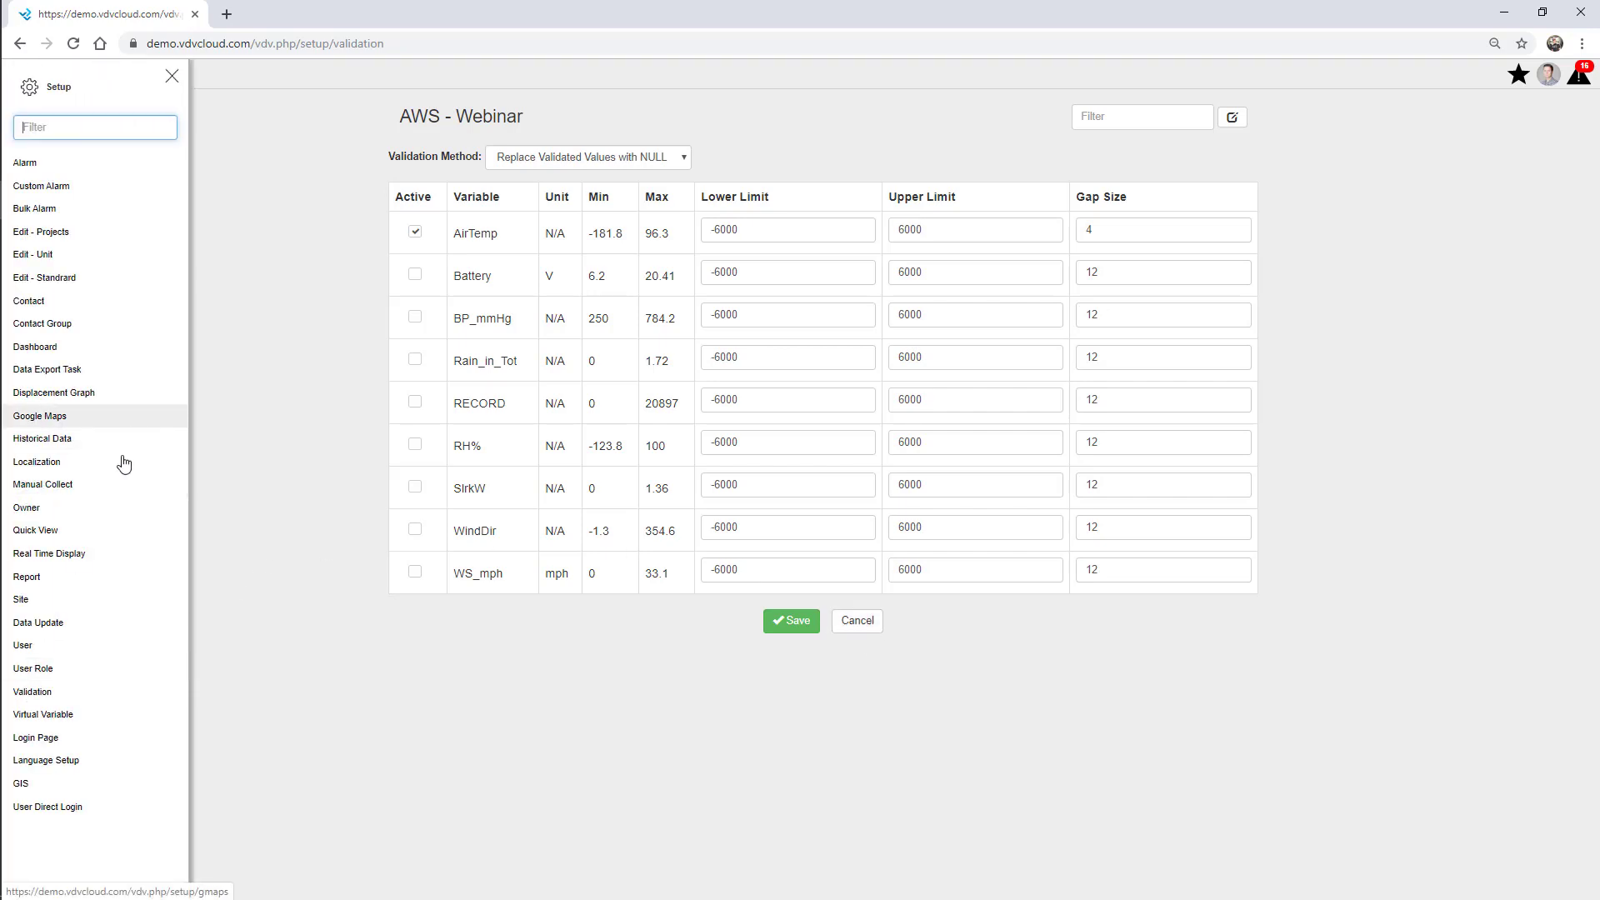
Open Localization and edit VDV Localization, keeping the YYYY-mm-dd date and 24 Hours formats.
click(47, 463)
click(172, 77)
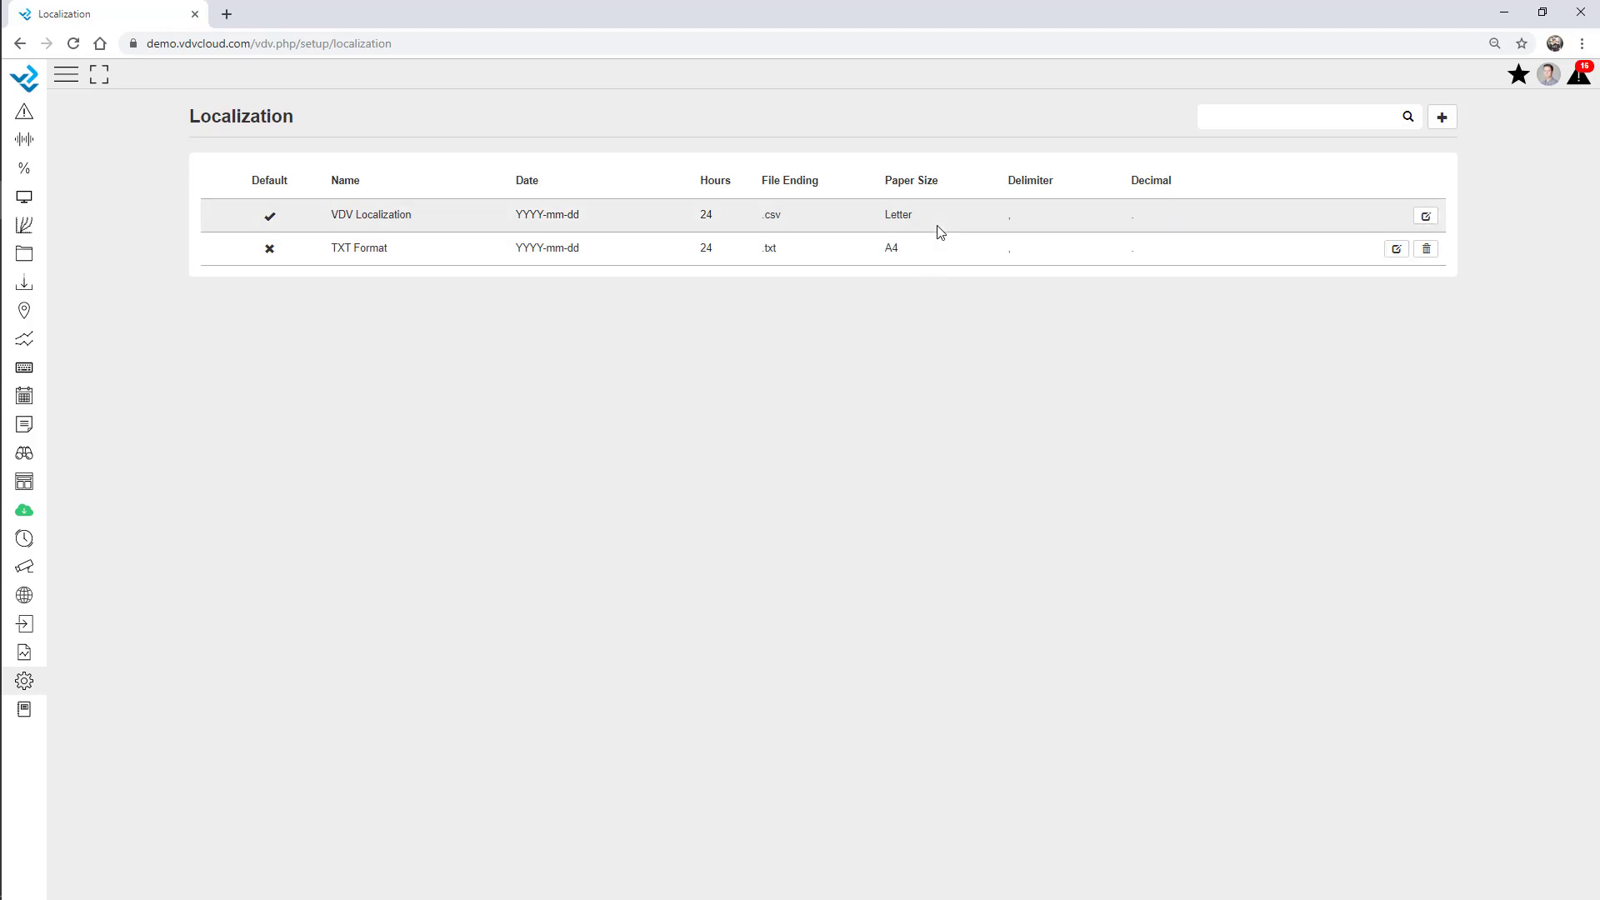
click(1426, 216)
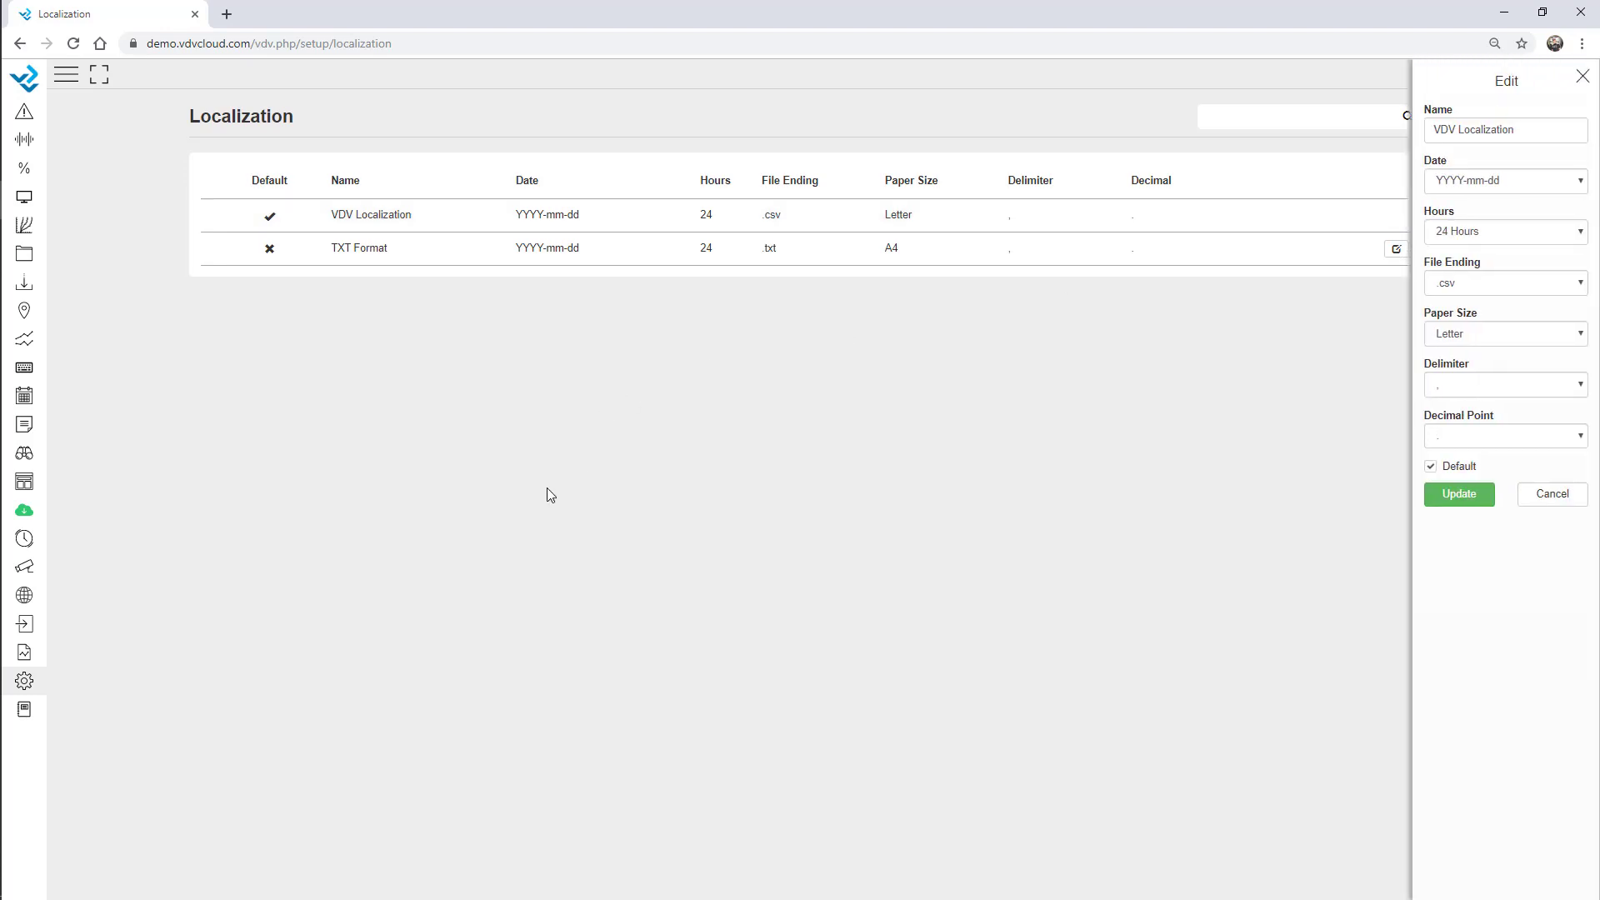
click(1510, 187)
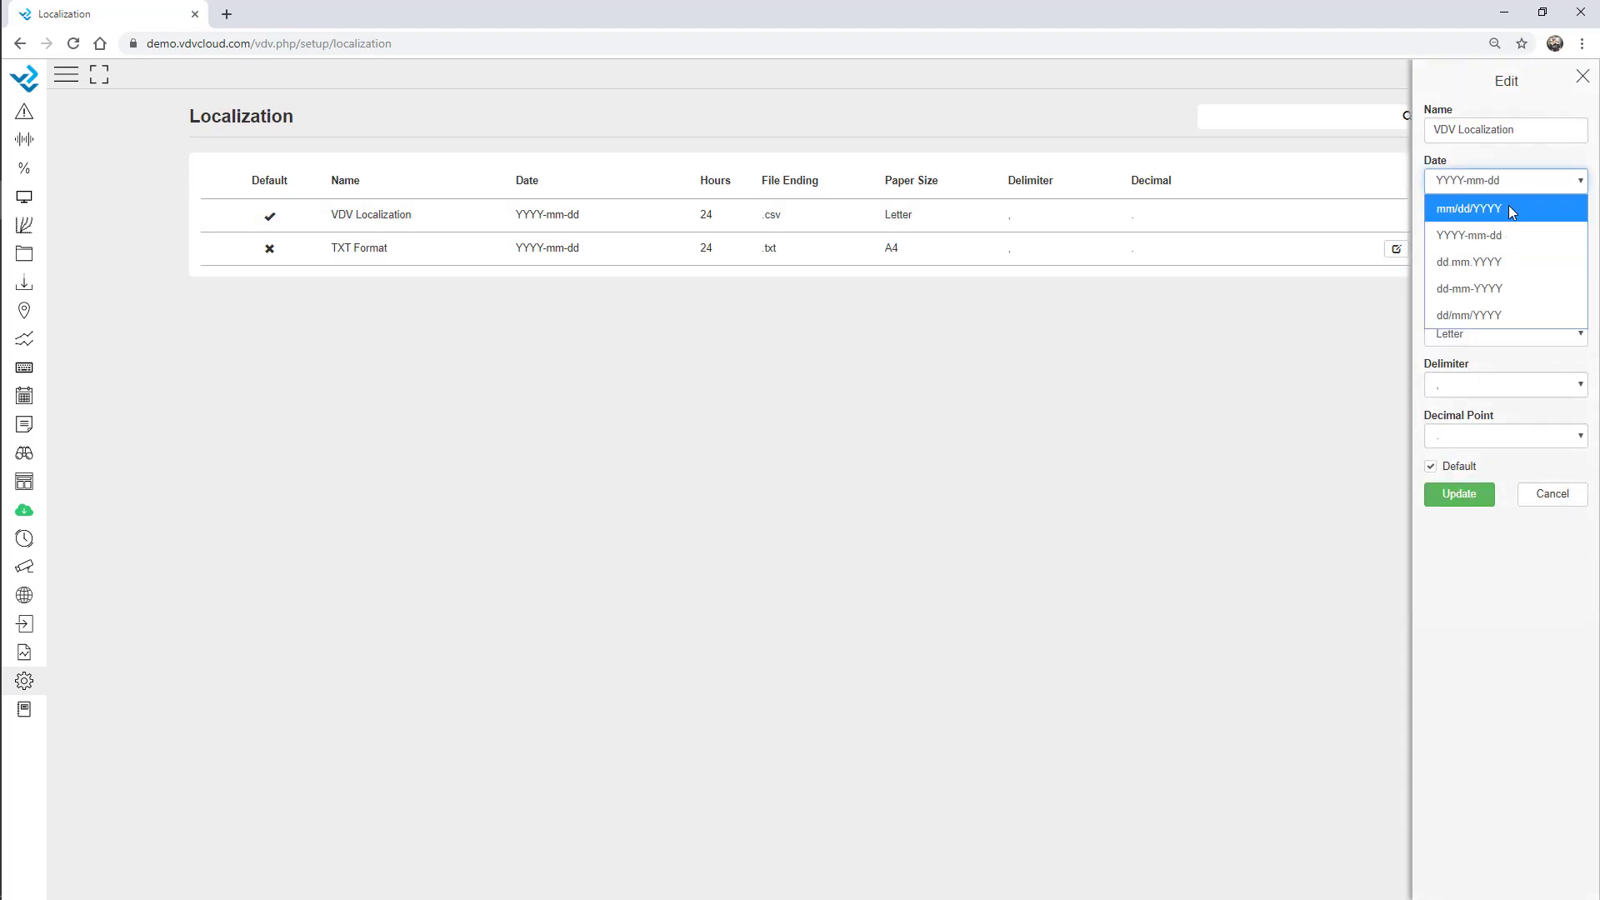
click(1546, 659)
click(1500, 238)
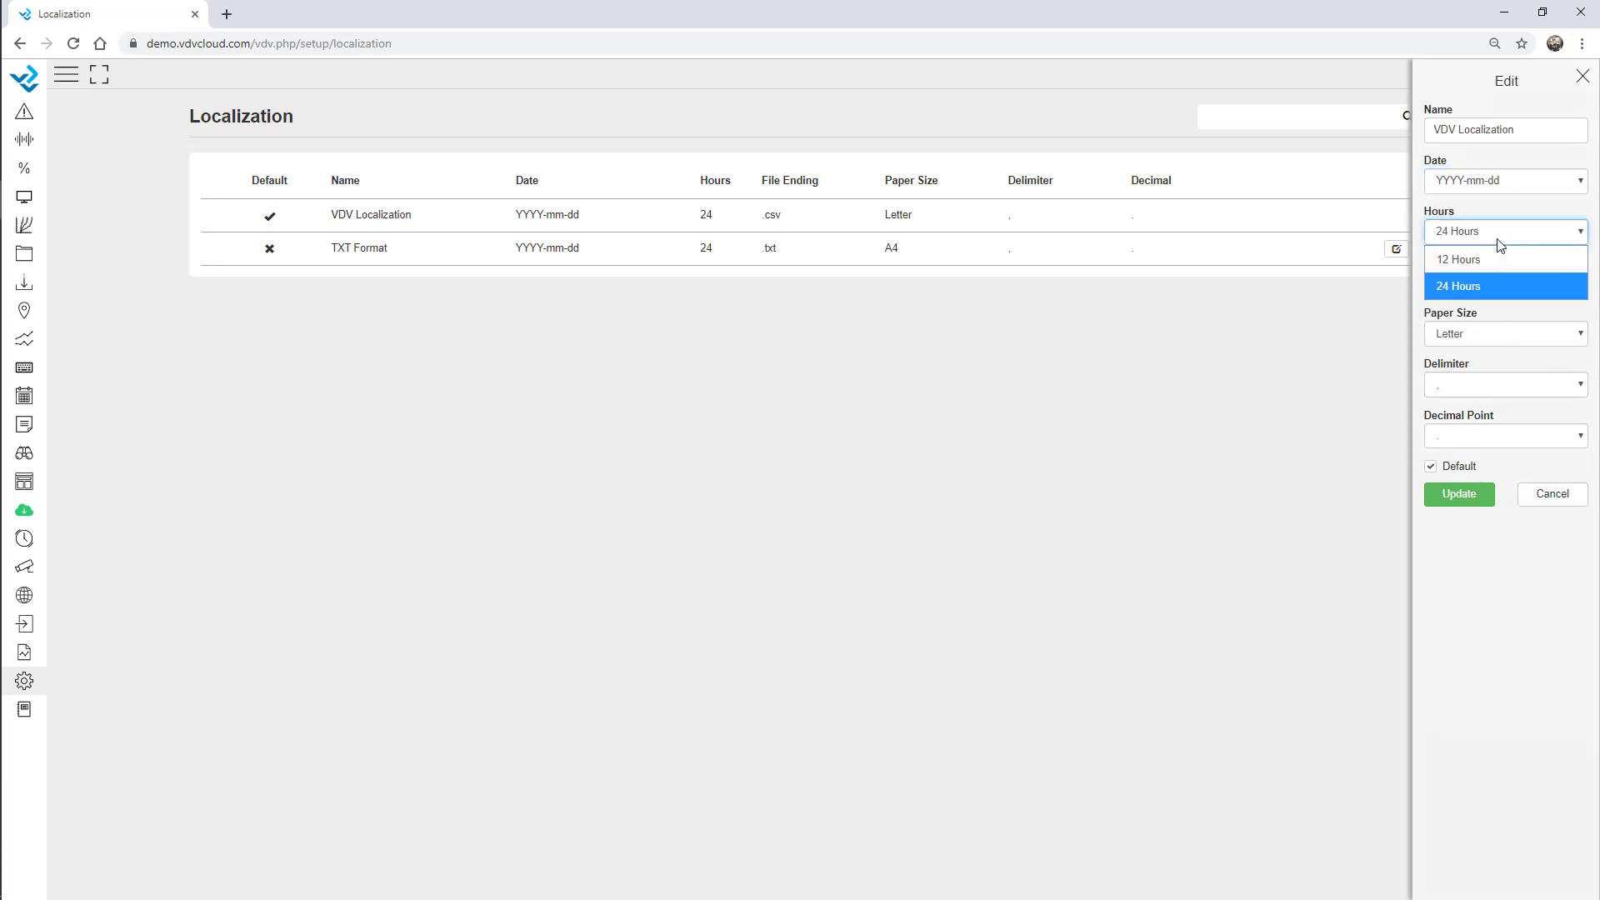
click(1567, 606)
Keep the .csv file ending and Letter paper size, cancel the edit, and reopen the setup list.
click(1517, 280)
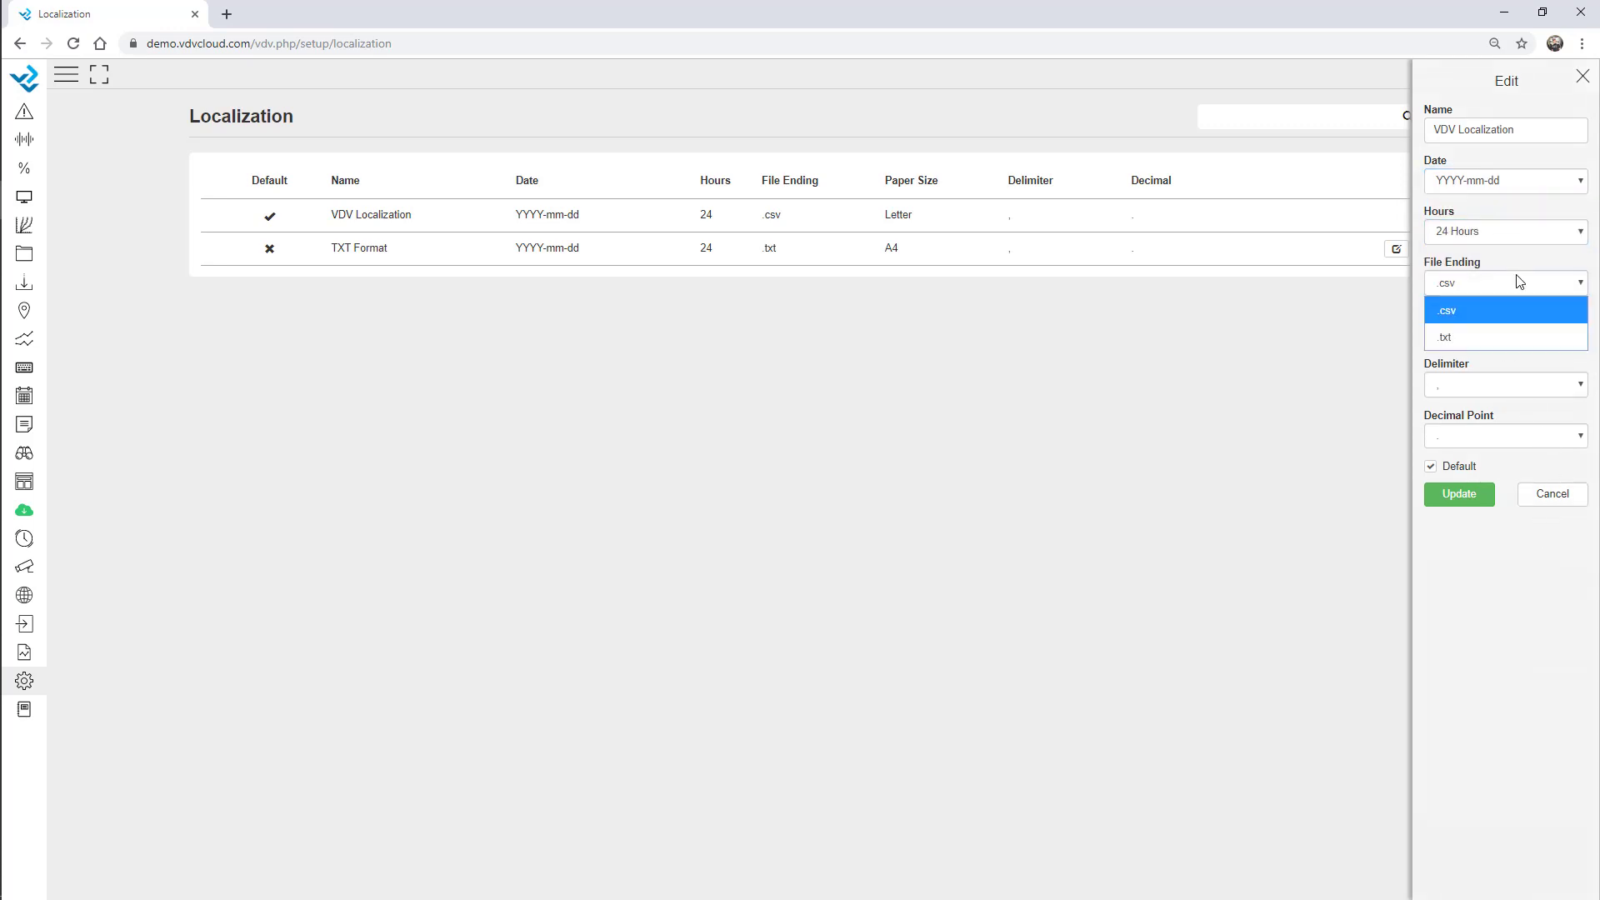
click(1531, 604)
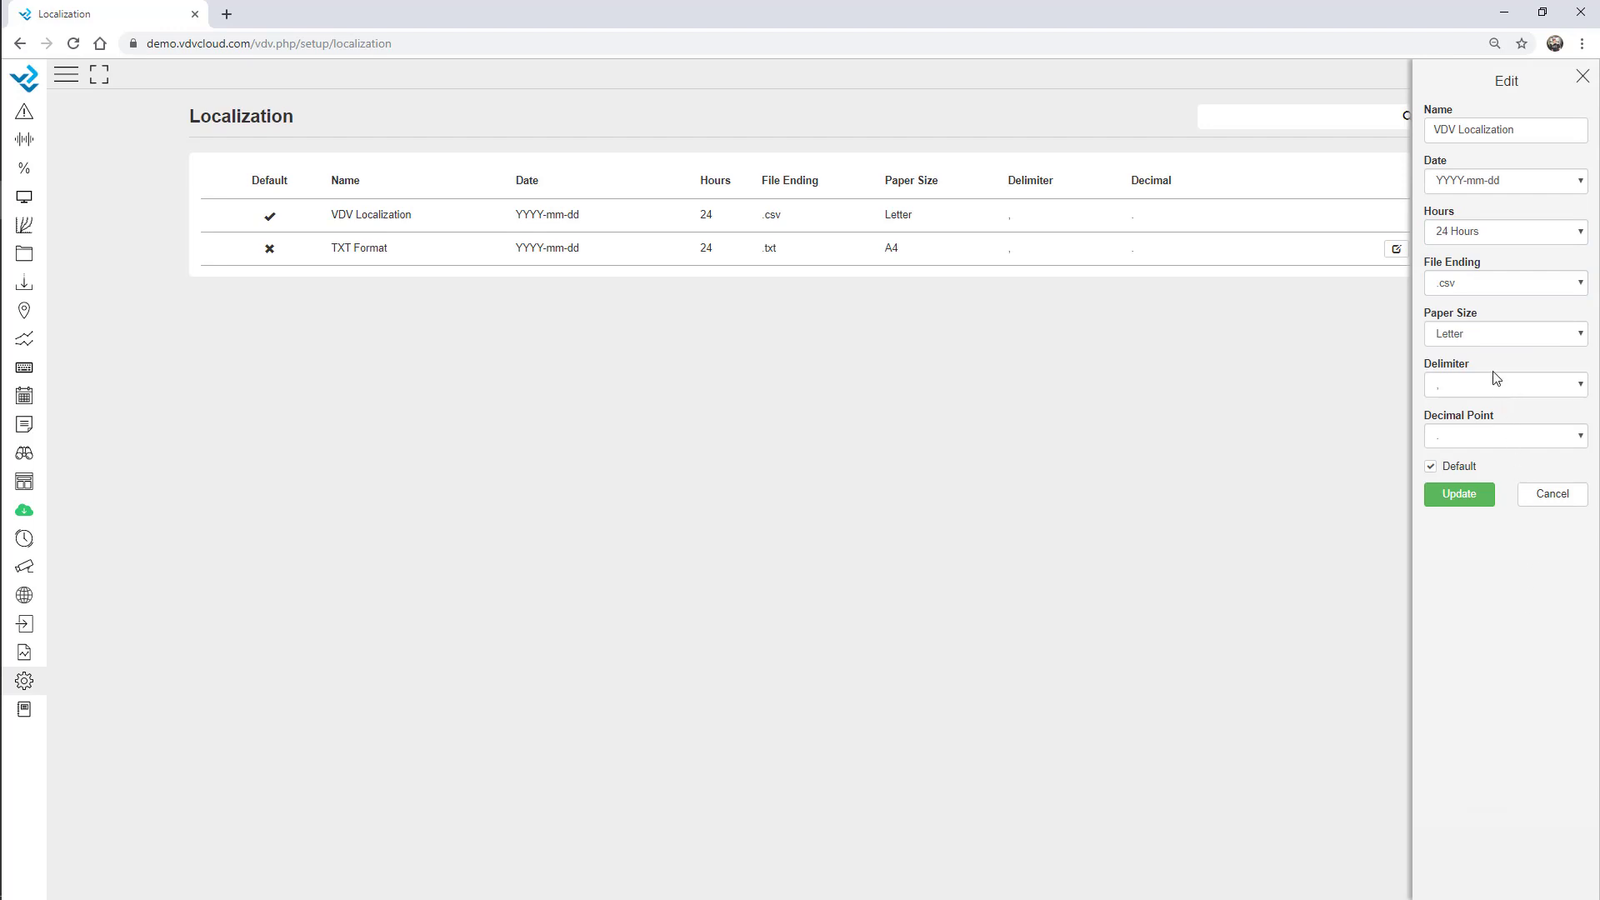
click(1483, 341)
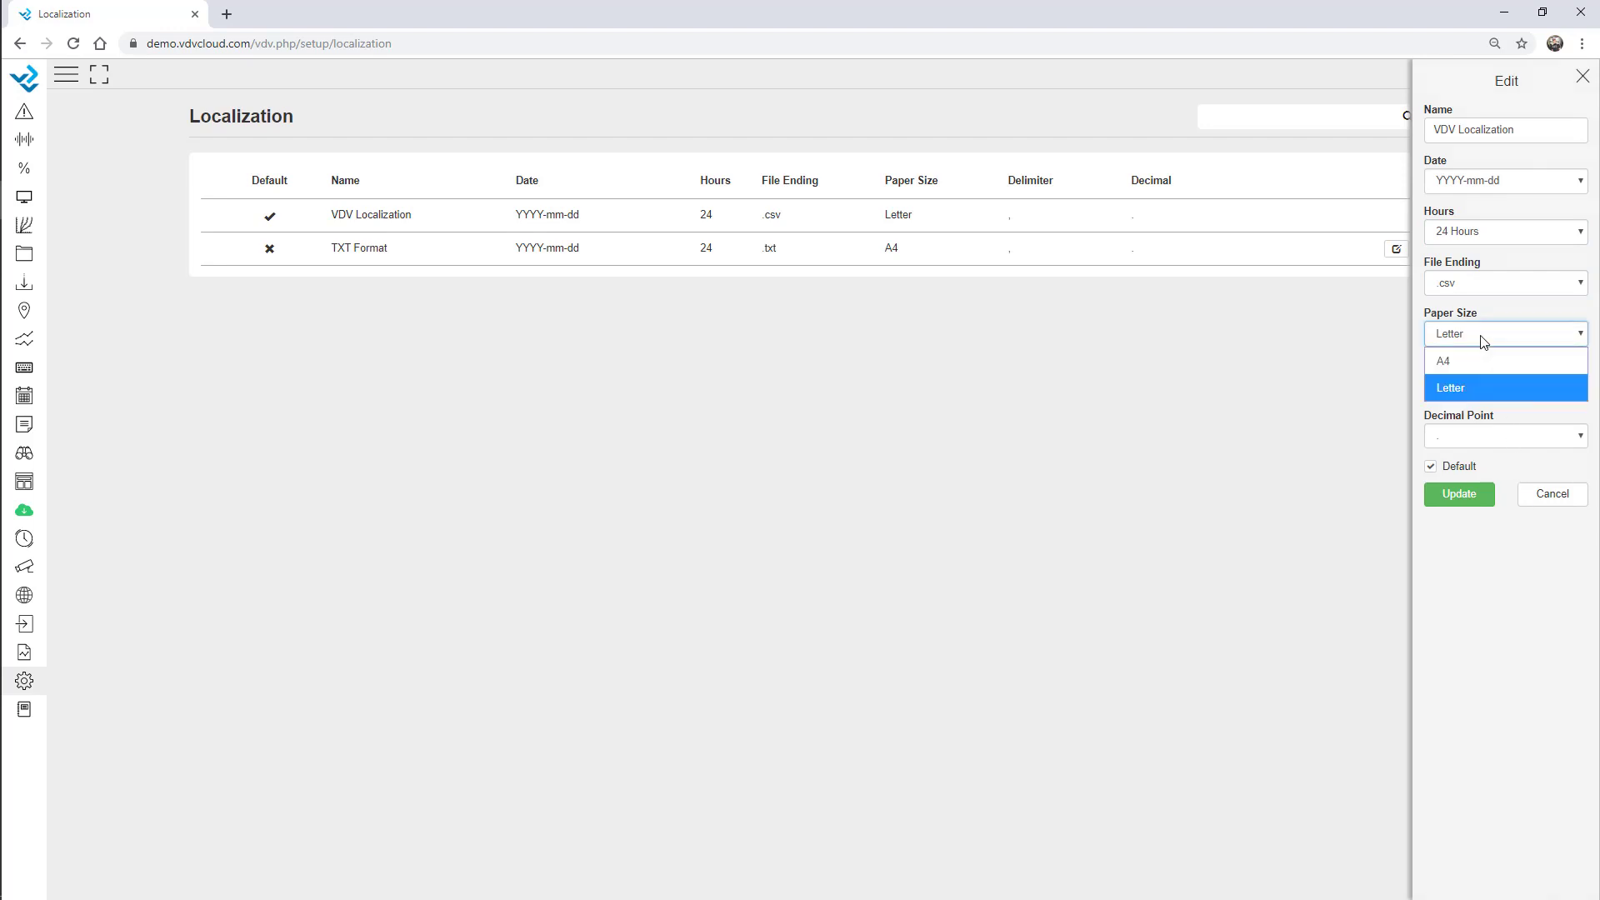
click(1492, 482)
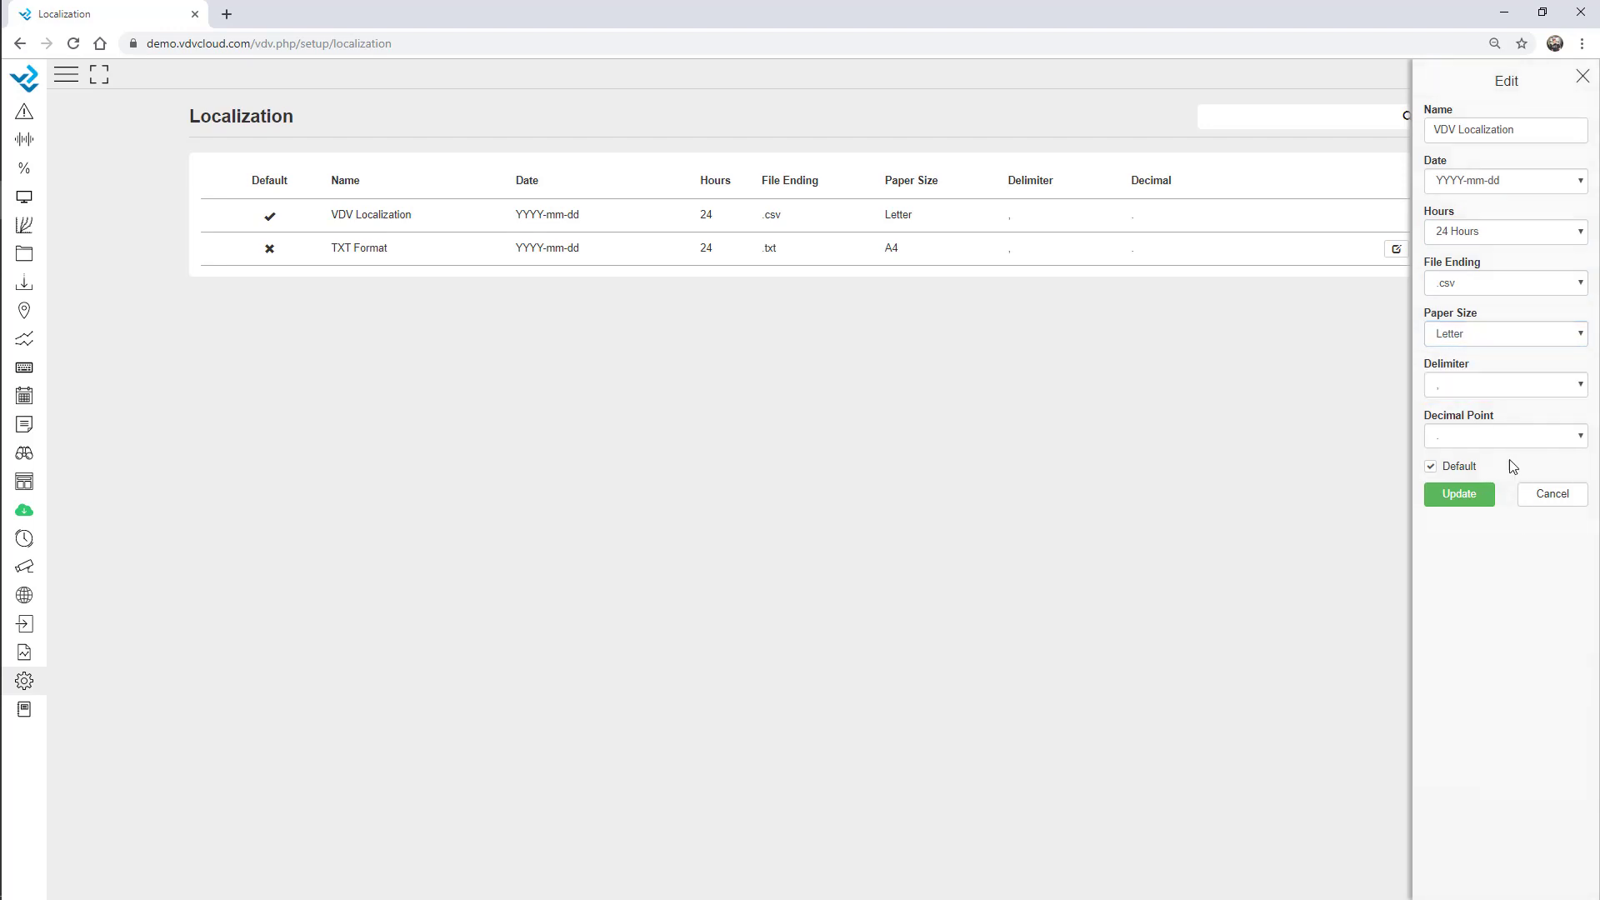
click(1548, 500)
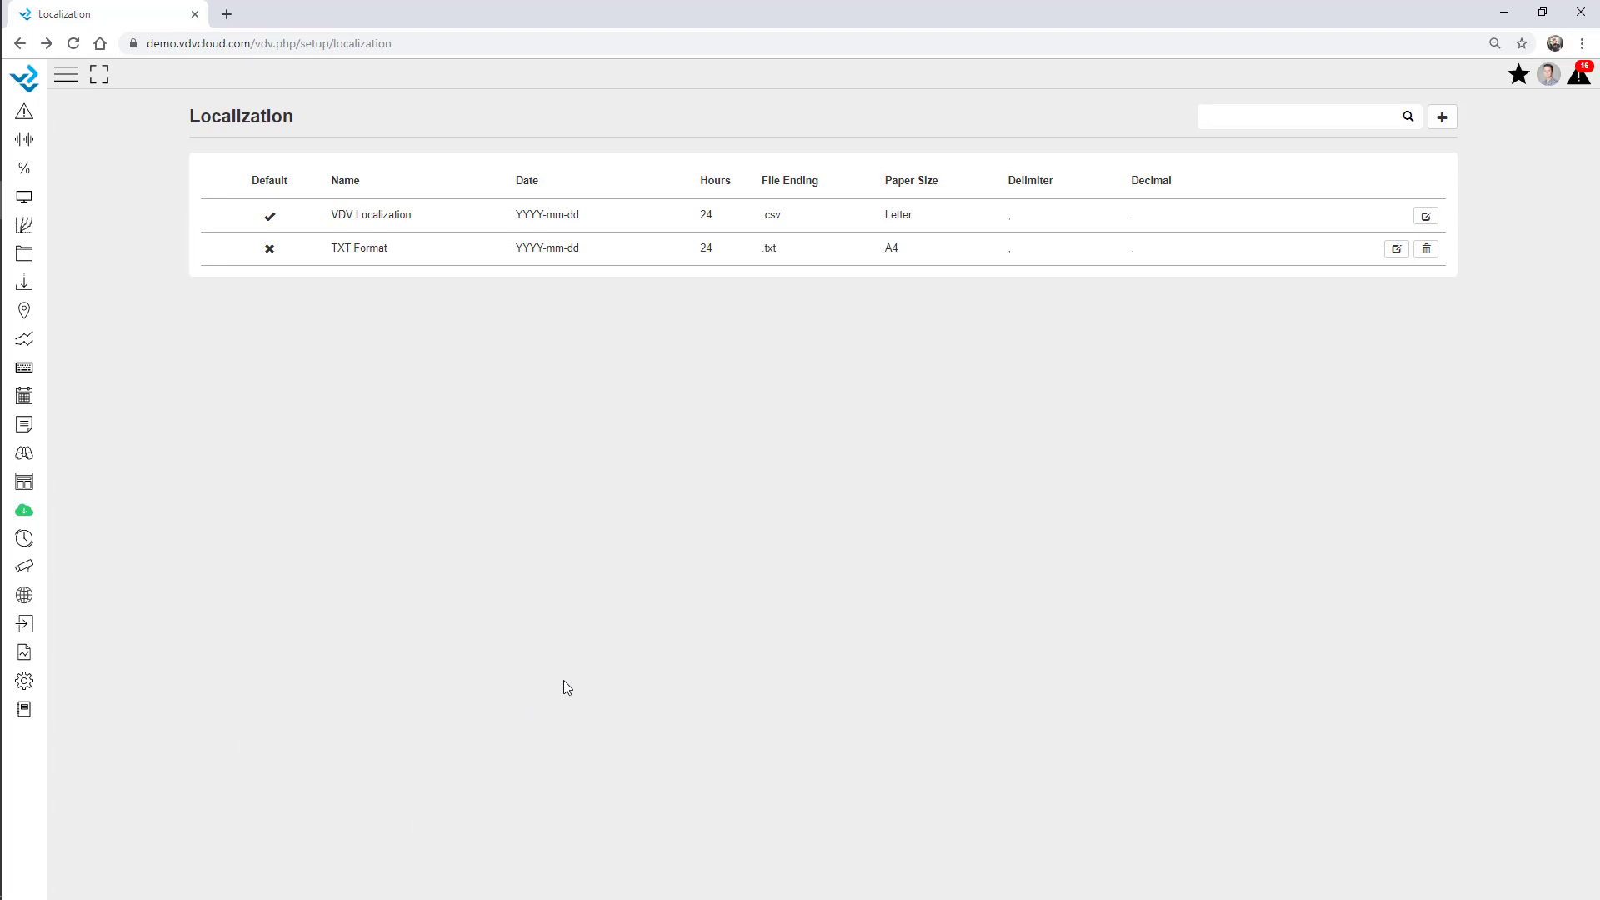
click(25, 682)
In Login Page settings, start a new login page with the uploaded aurora image as background.
click(63, 729)
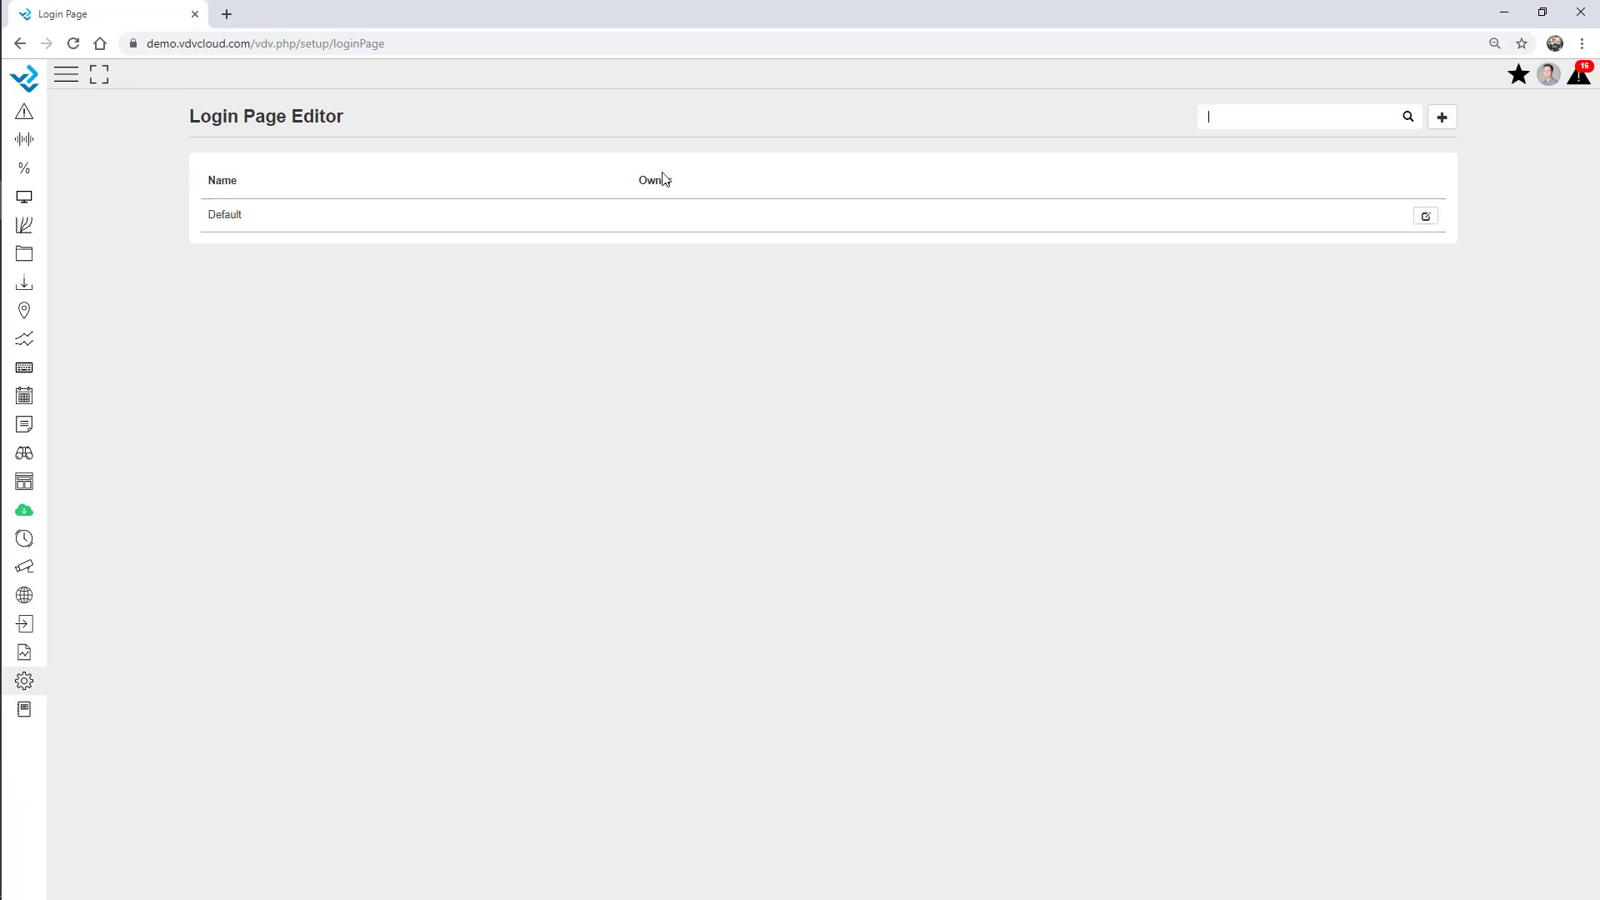
click(1443, 119)
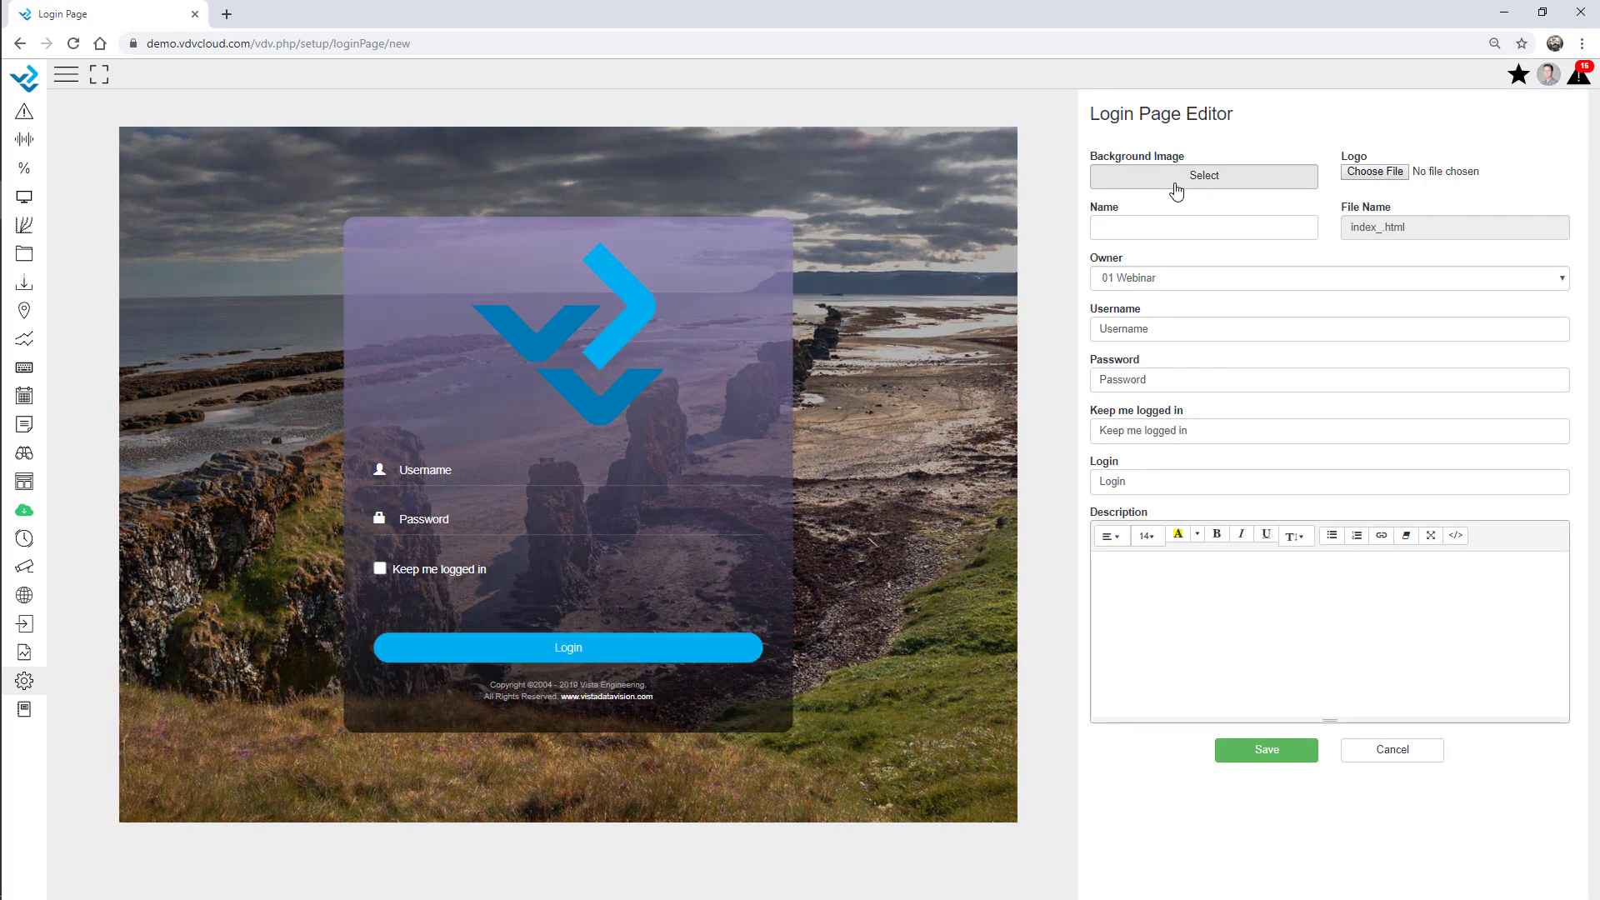
click(1176, 185)
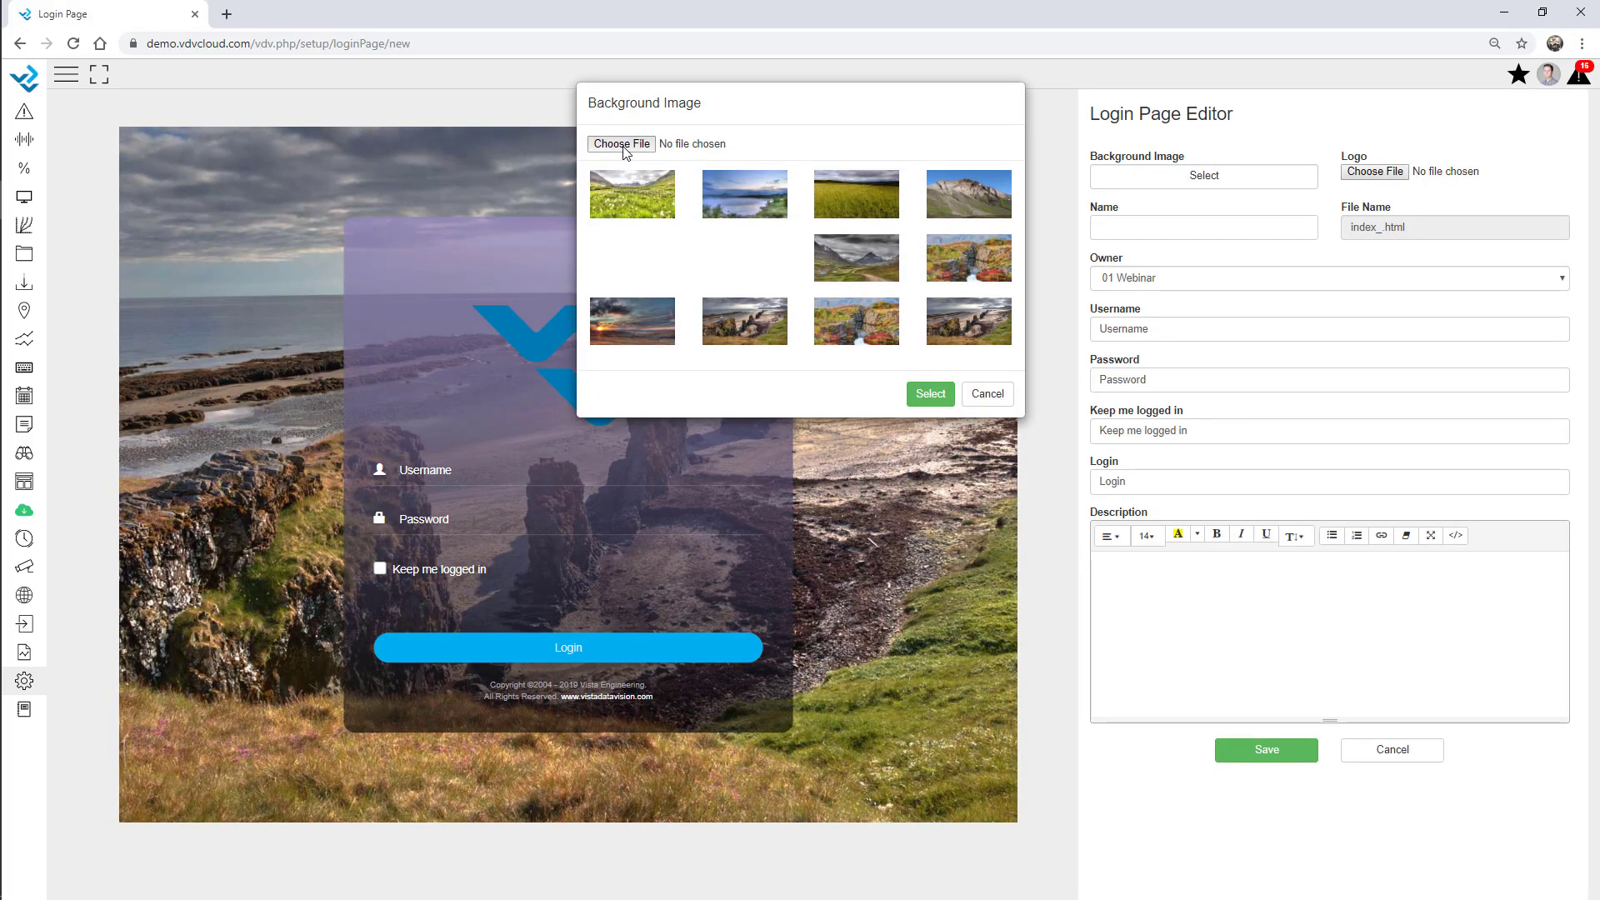
click(622, 144)
double_click(550, 136)
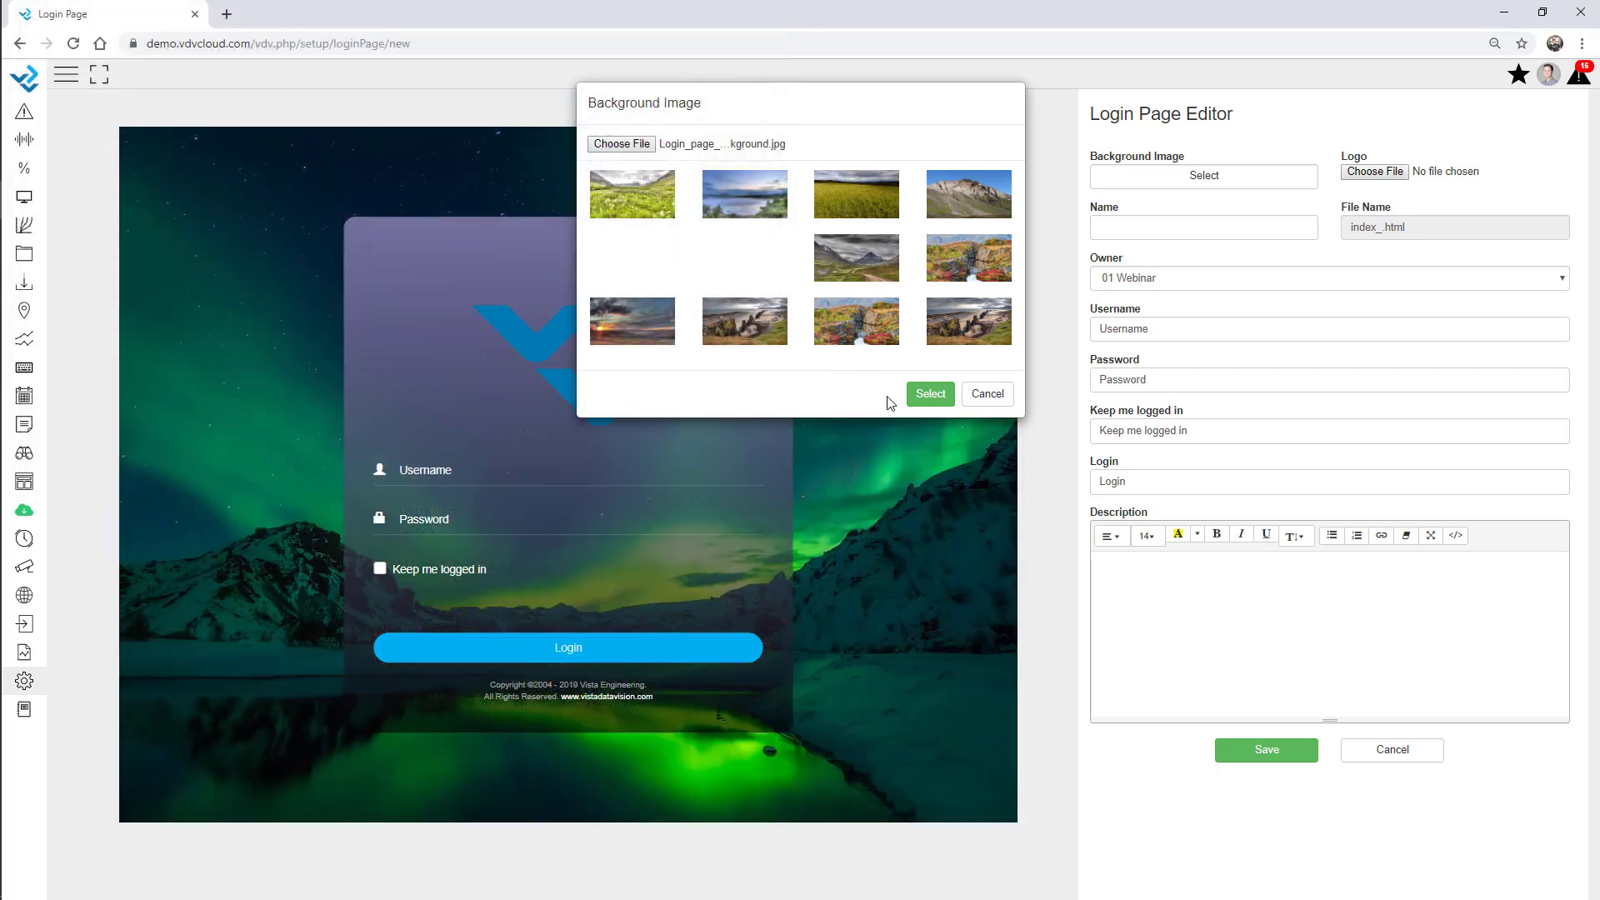
click(930, 393)
Name the login page 'webinar', describe it as 'Webinar Description', and save it.
click(1164, 229)
text(w)
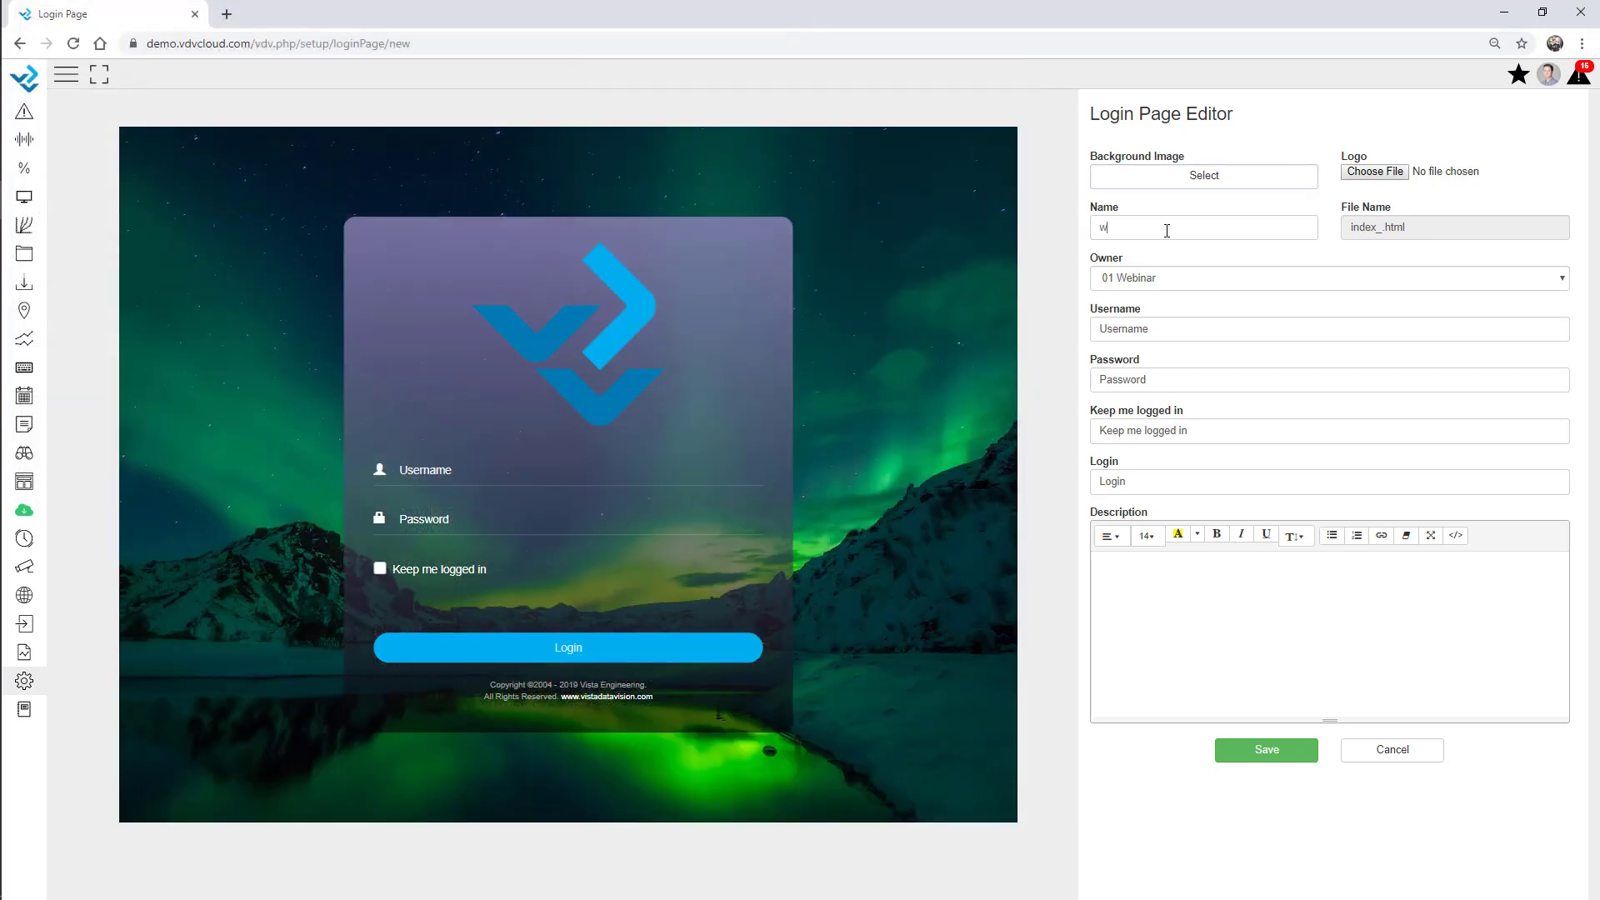
text(ebinar)
click(1177, 593)
text(Webinar )
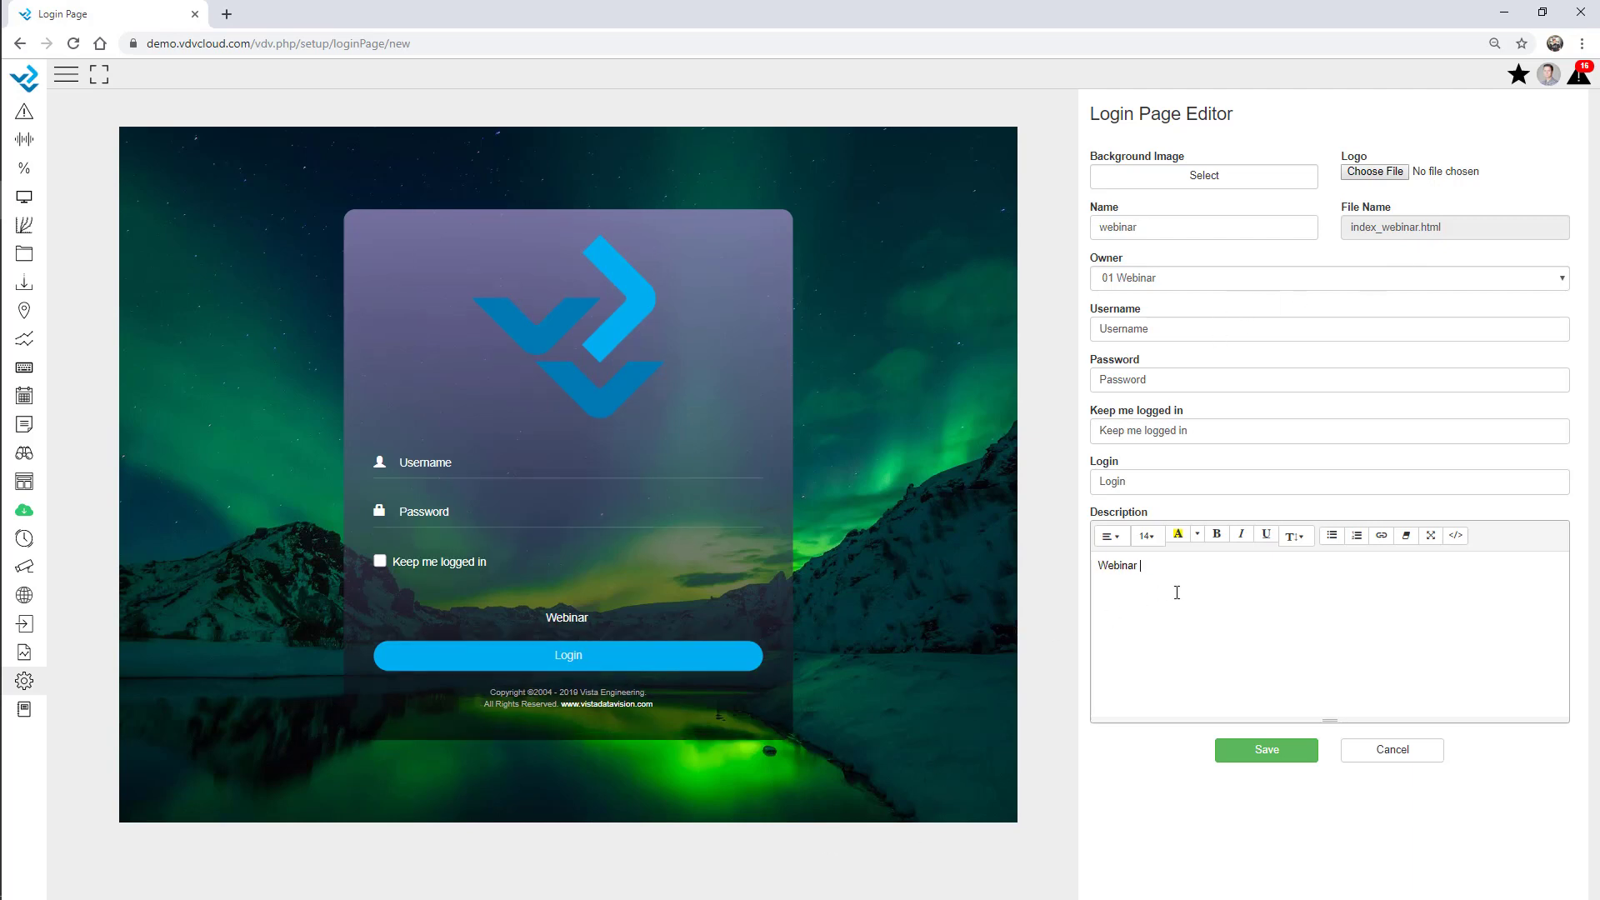
text(Description)
double_click(1139, 328)
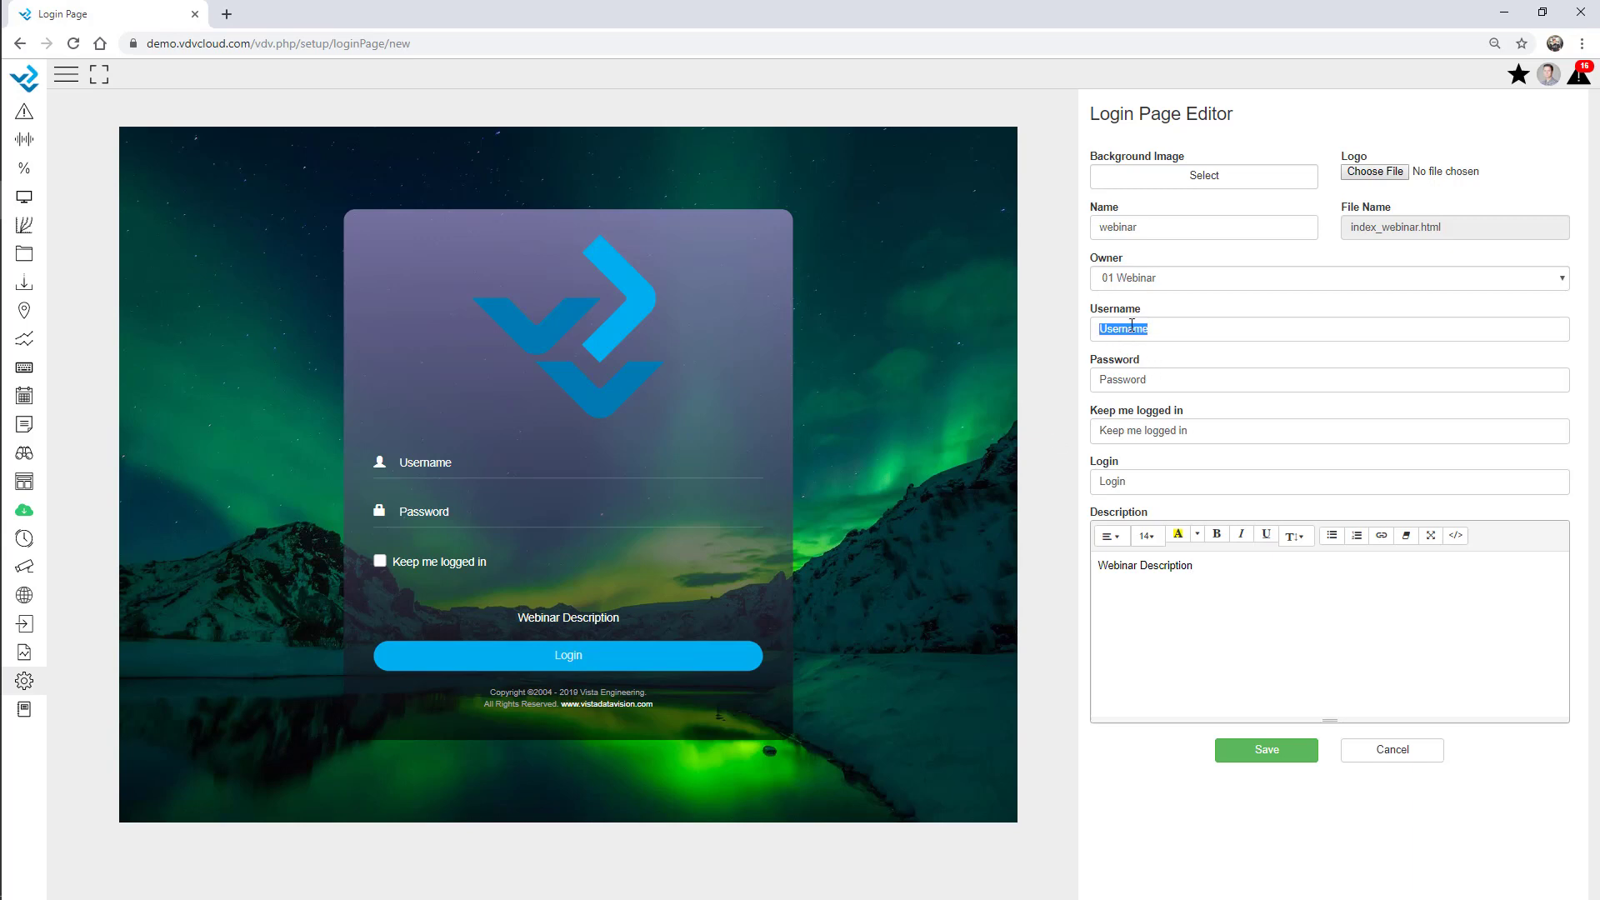
click(1162, 380)
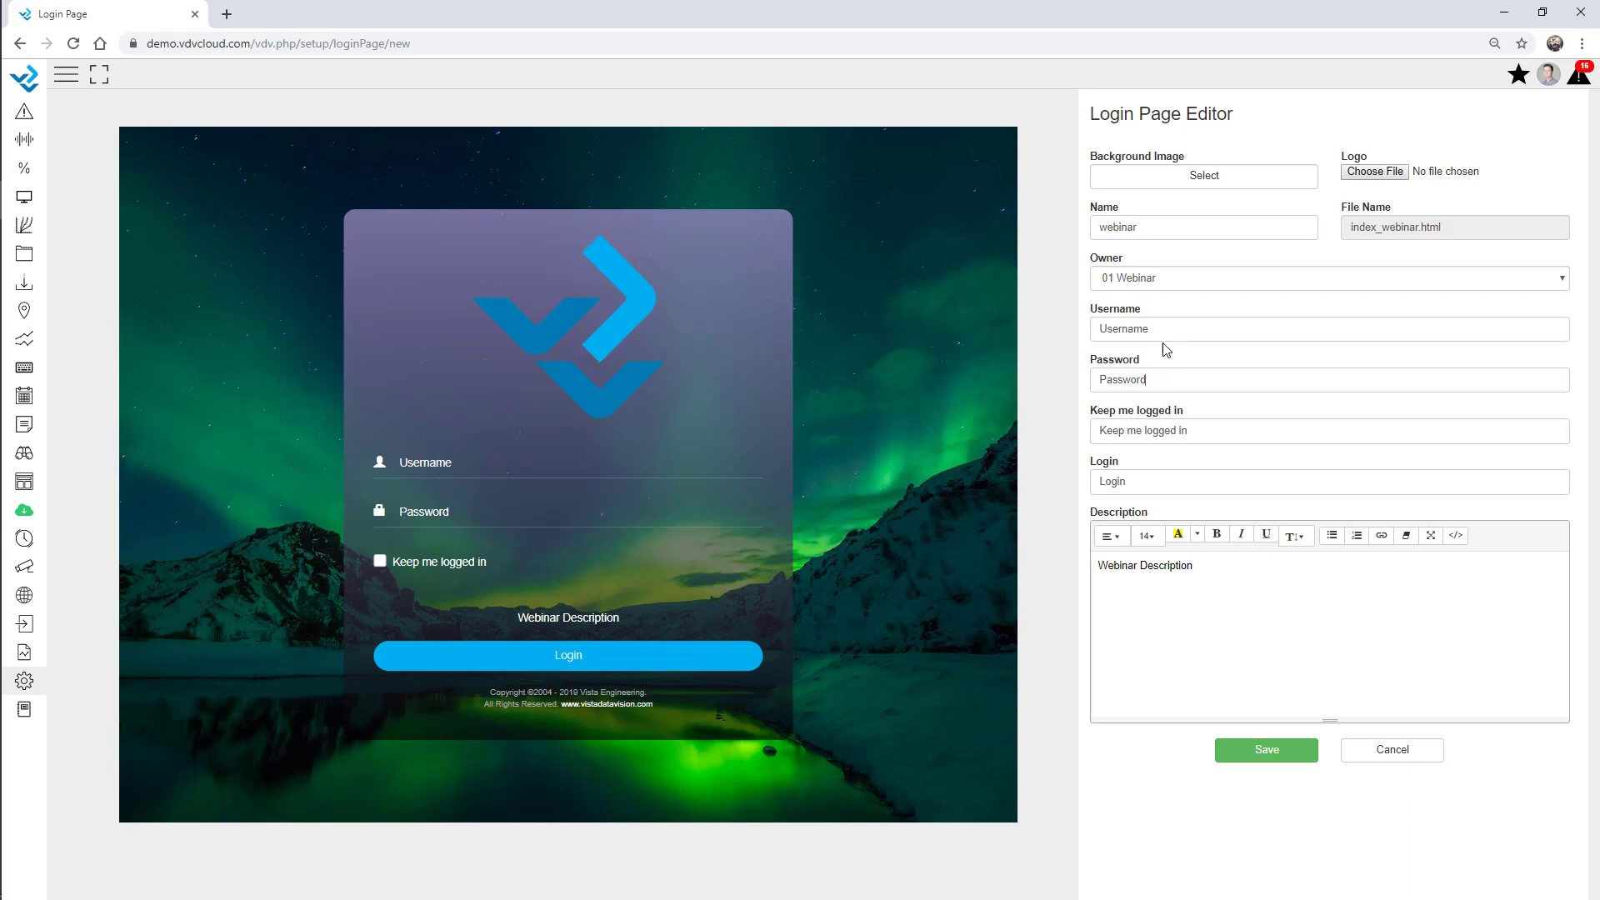
click(1268, 750)
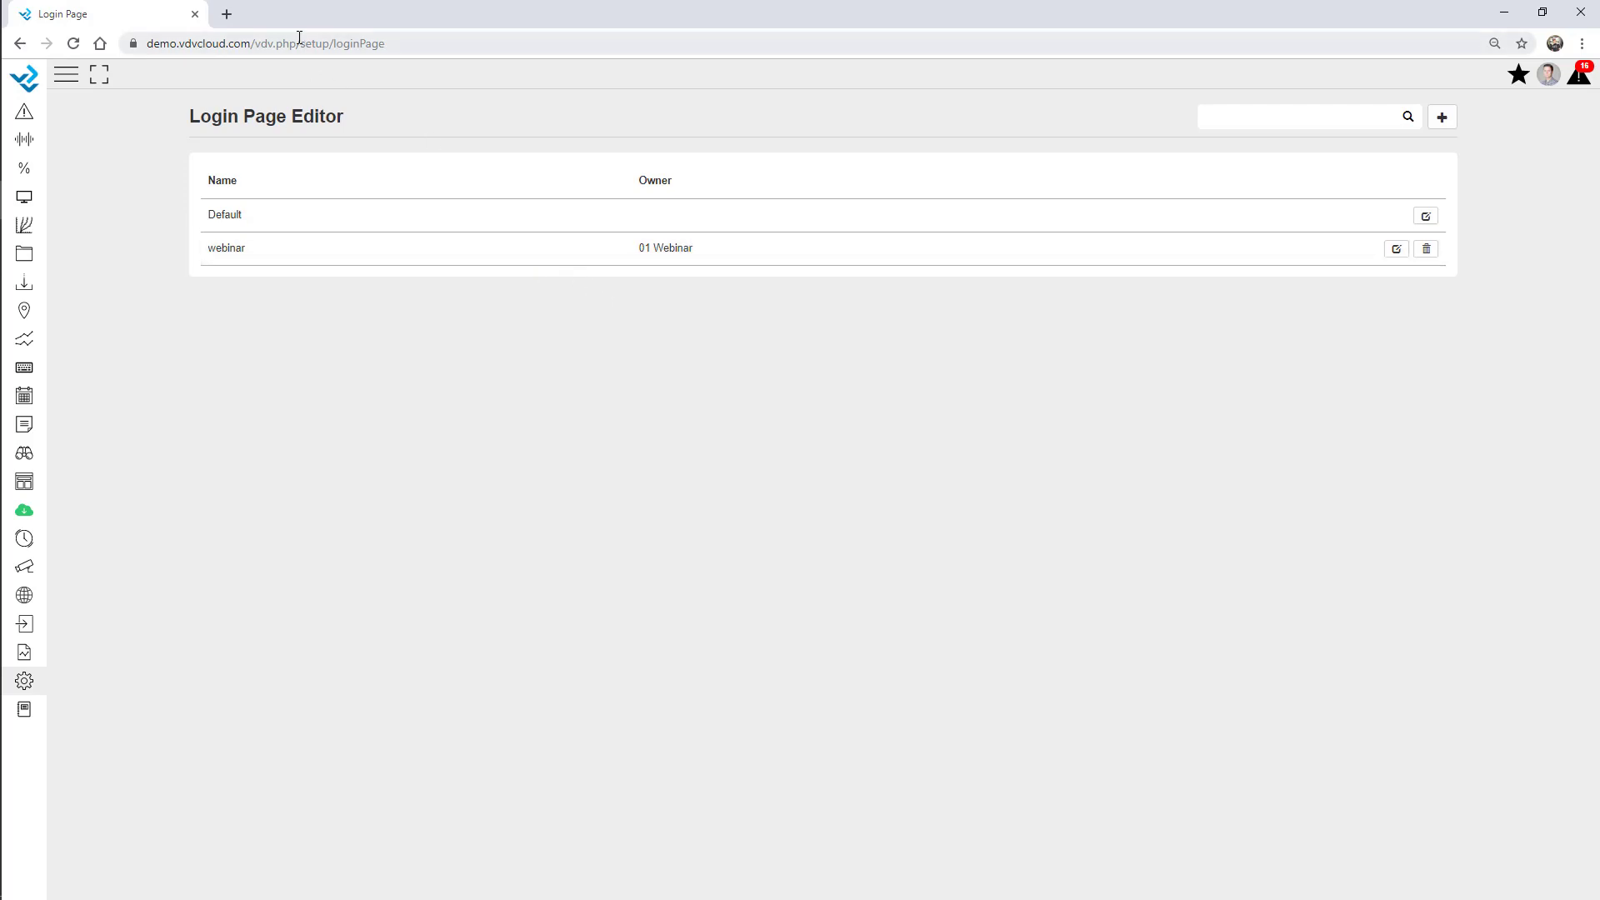
In a new tab, log in with the webinar account at demo.vdvcloud.com/index_webinar.html.
click(227, 14)
text(demo.vdvcloud.com/)
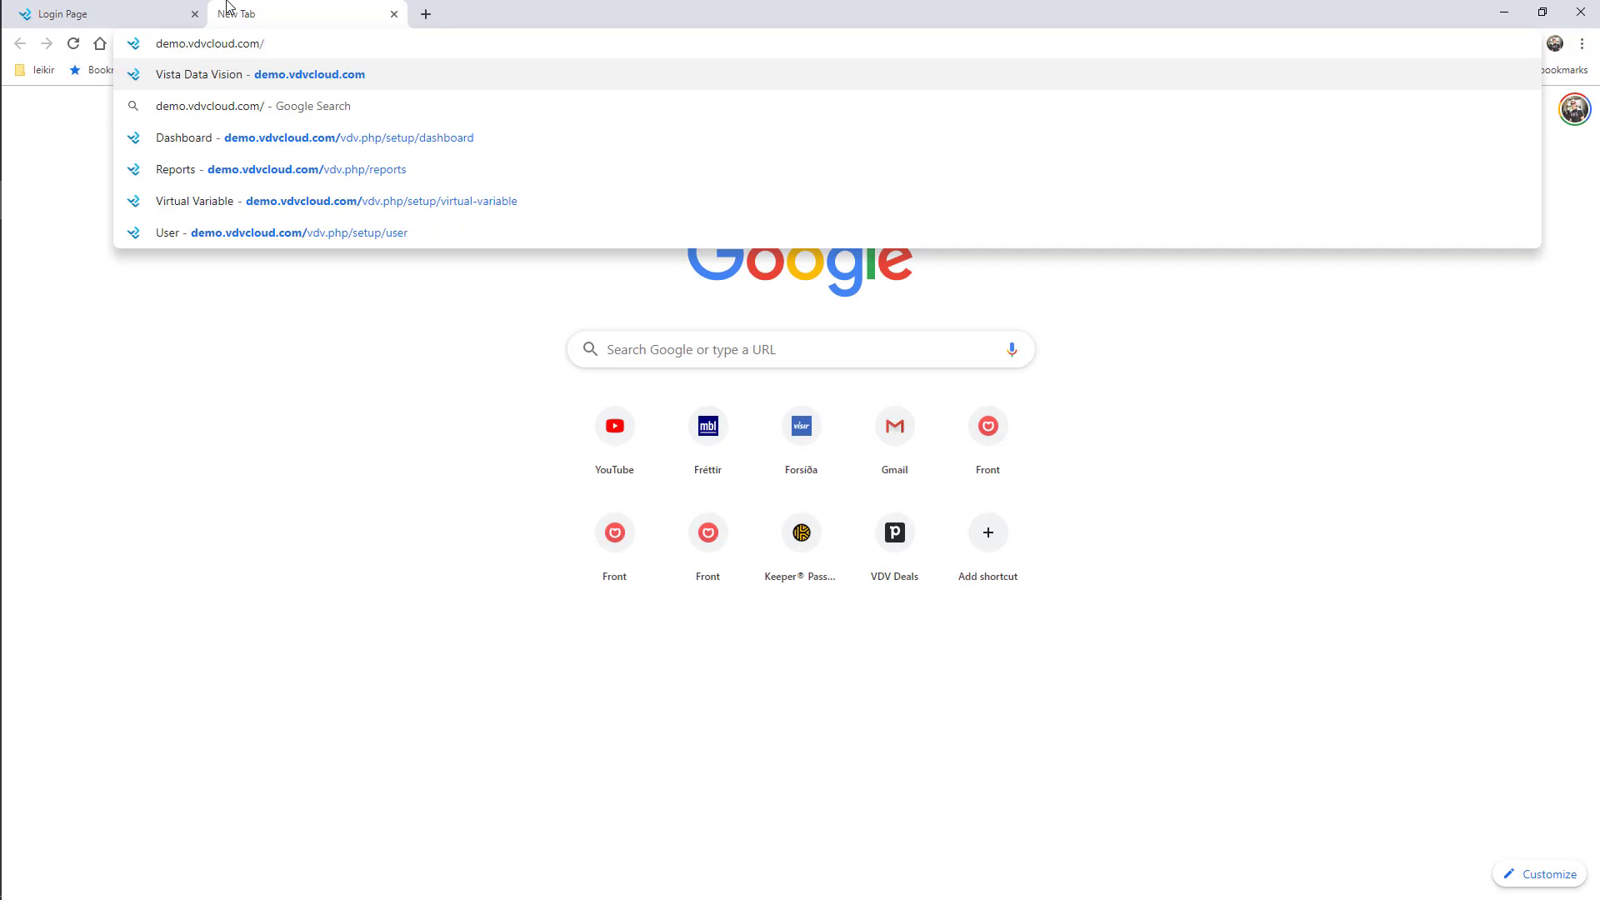
text(index_w)
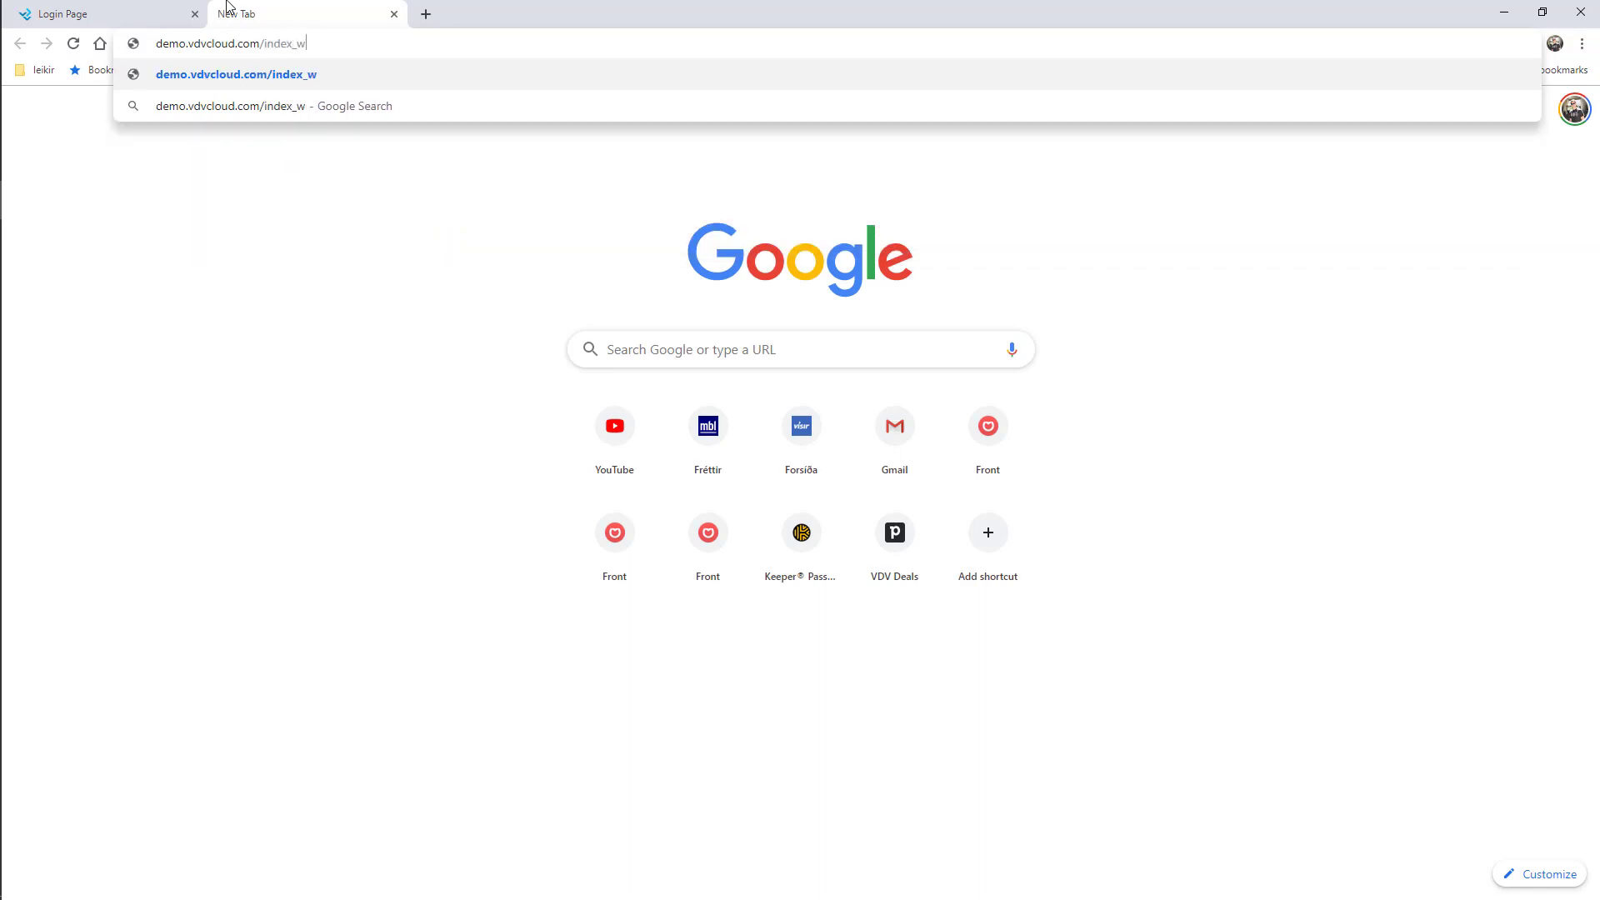
text(ebinar.html)
key(Return)
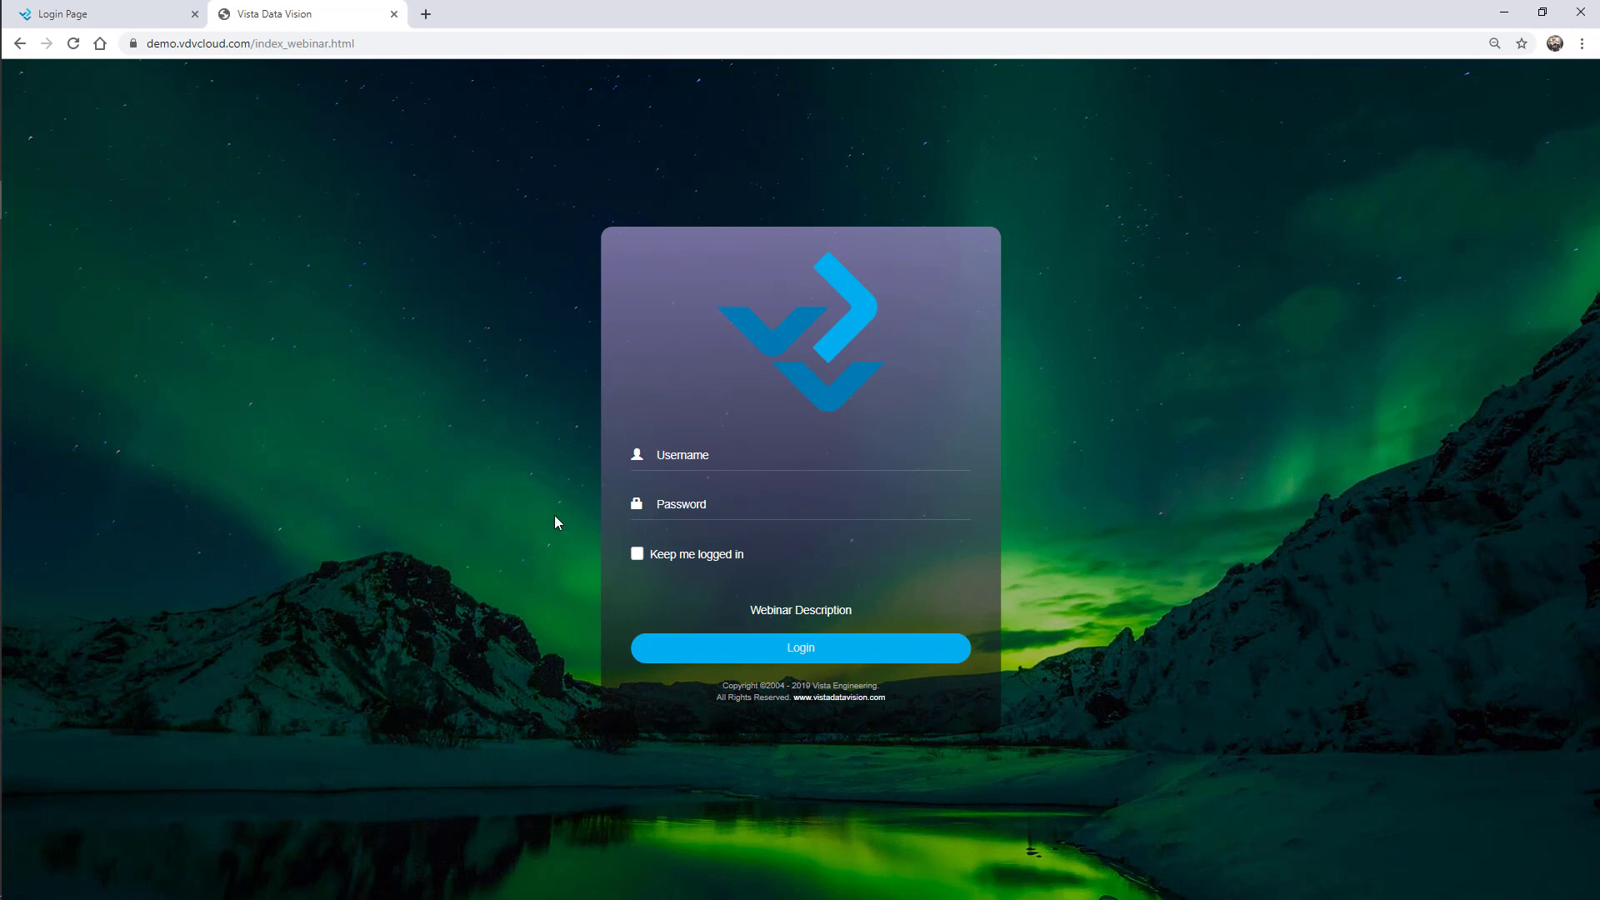
text(01webinar)
key(Tab)
text(demo)
key(Return)
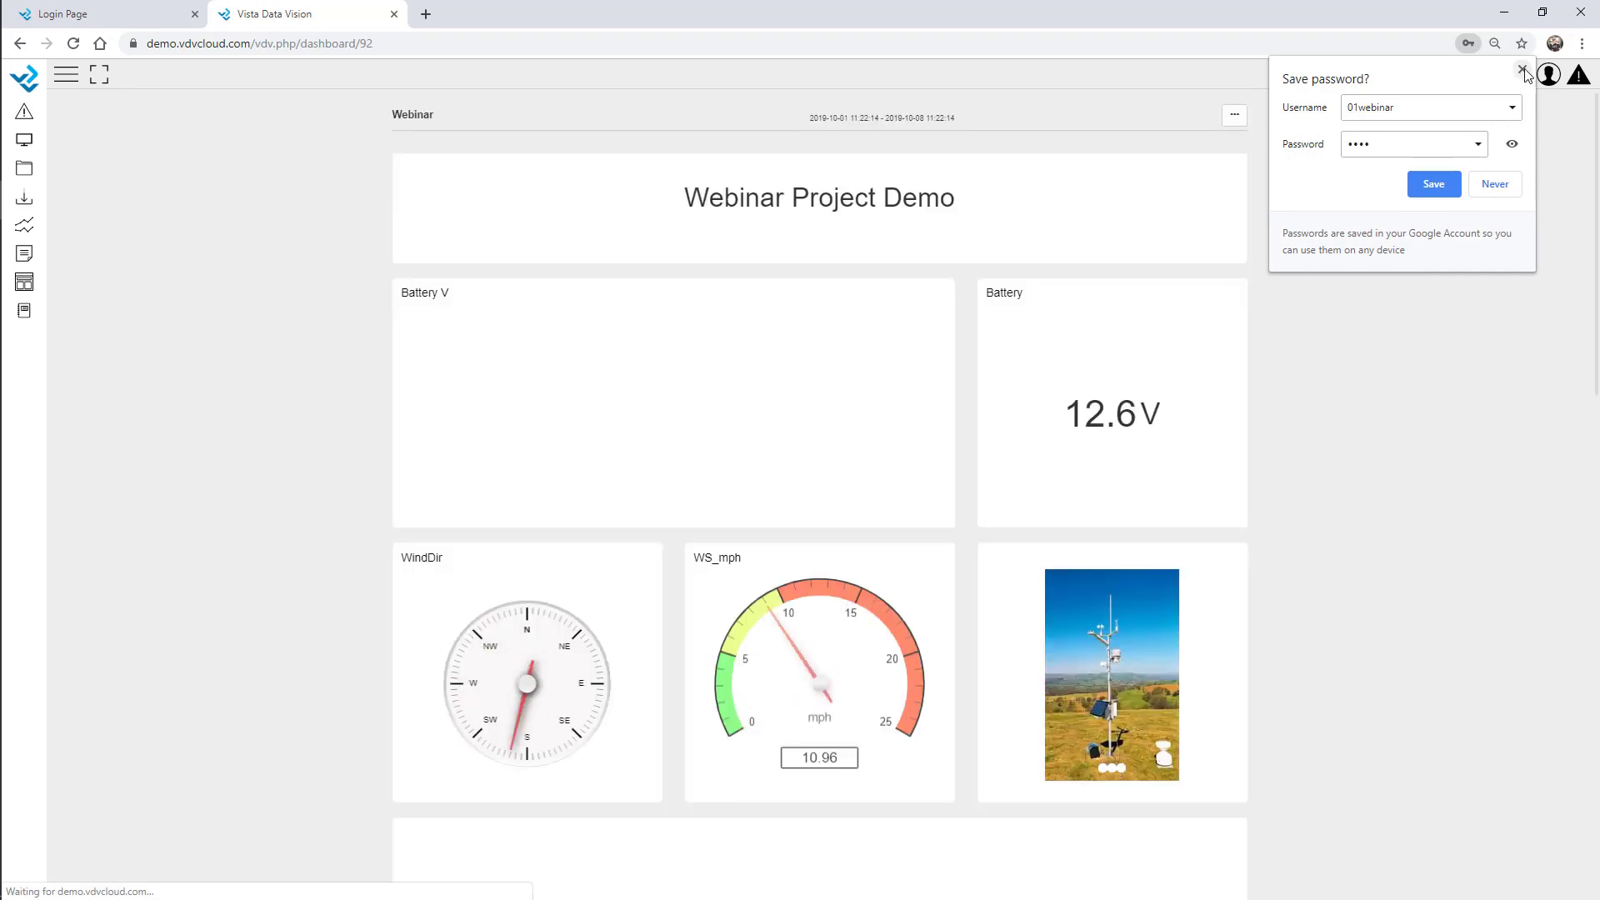
click(1524, 72)
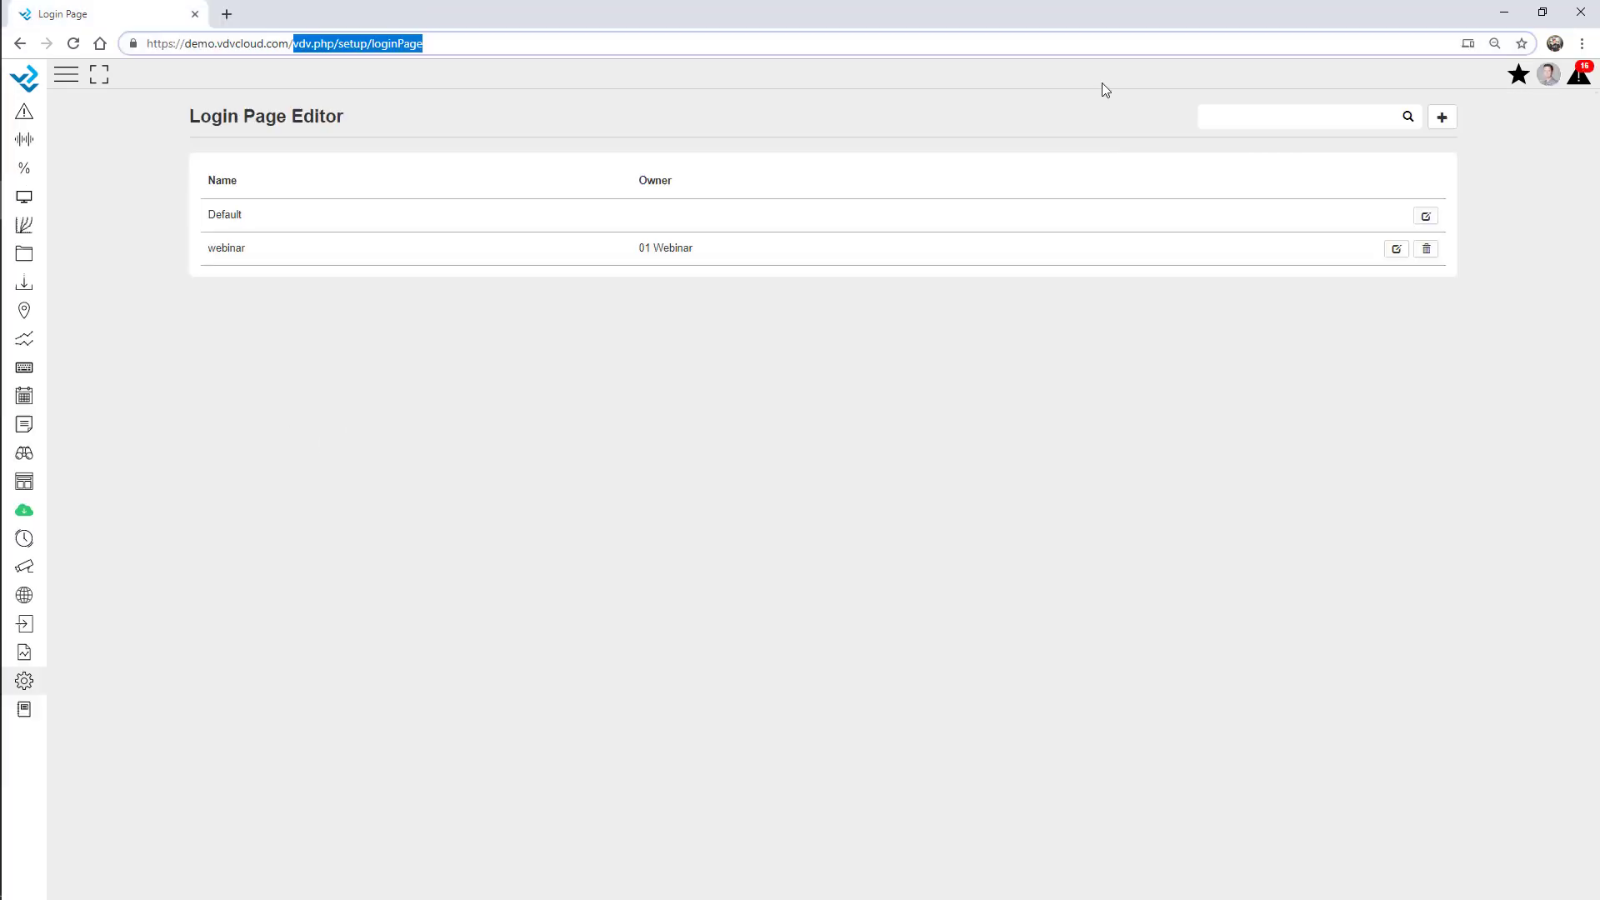
Log in again through the main demo.vdvcloud.com page and dismiss both alarm notifications.
key(BackSpace)
key(Return)
click(698, 459)
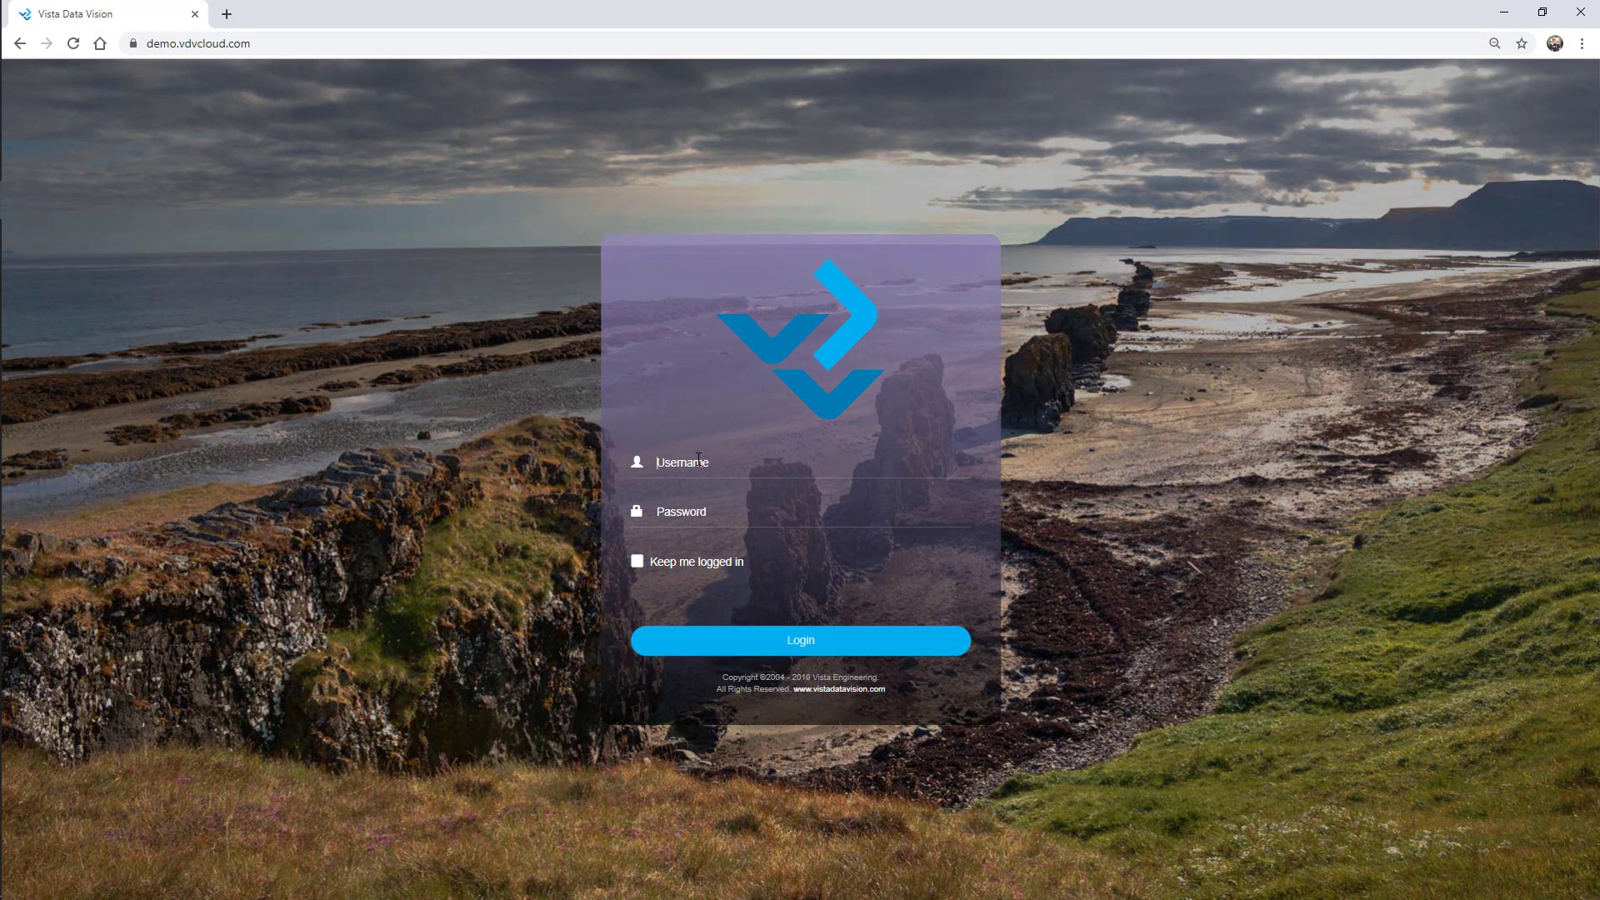
text(addi)
key(Tab)
text(••••••)
key(Return)
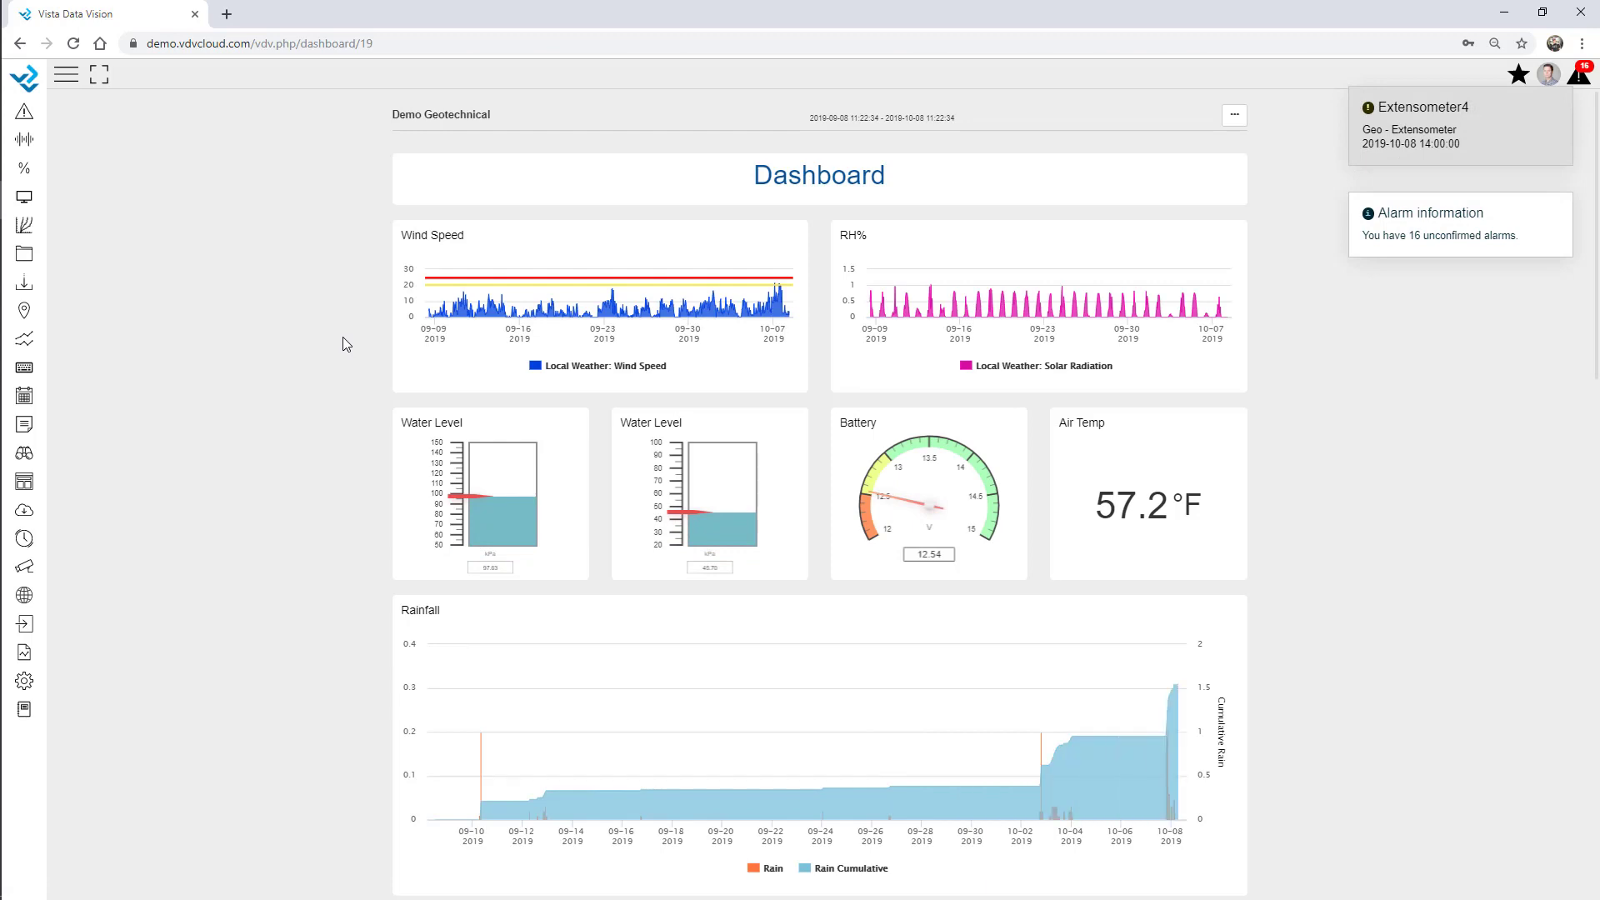
click(1554, 102)
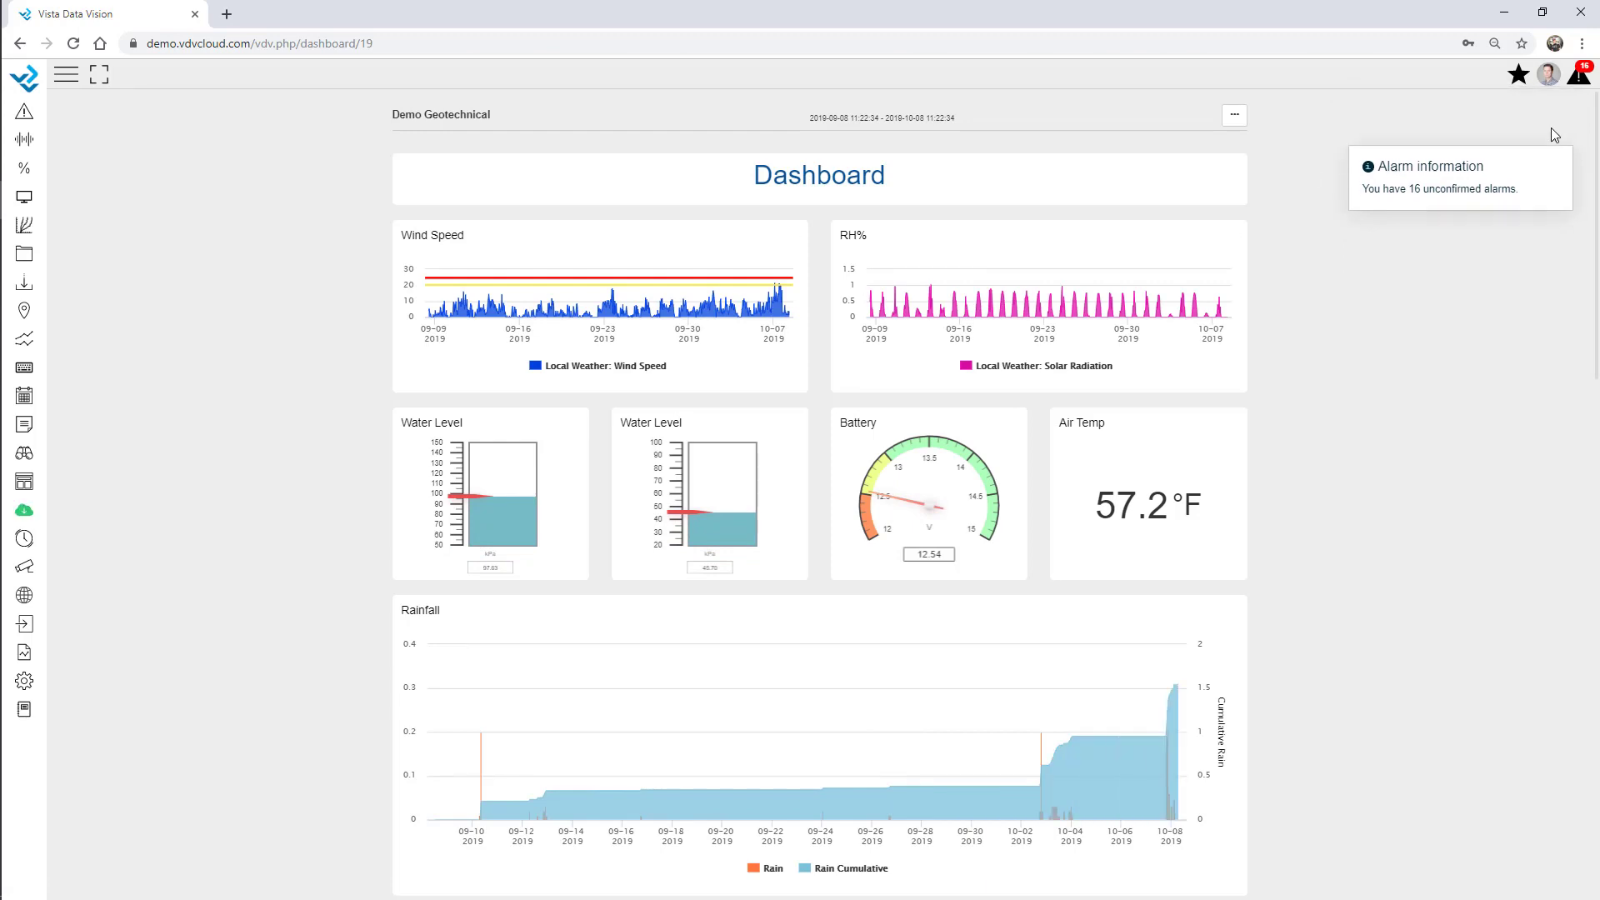
click(1555, 103)
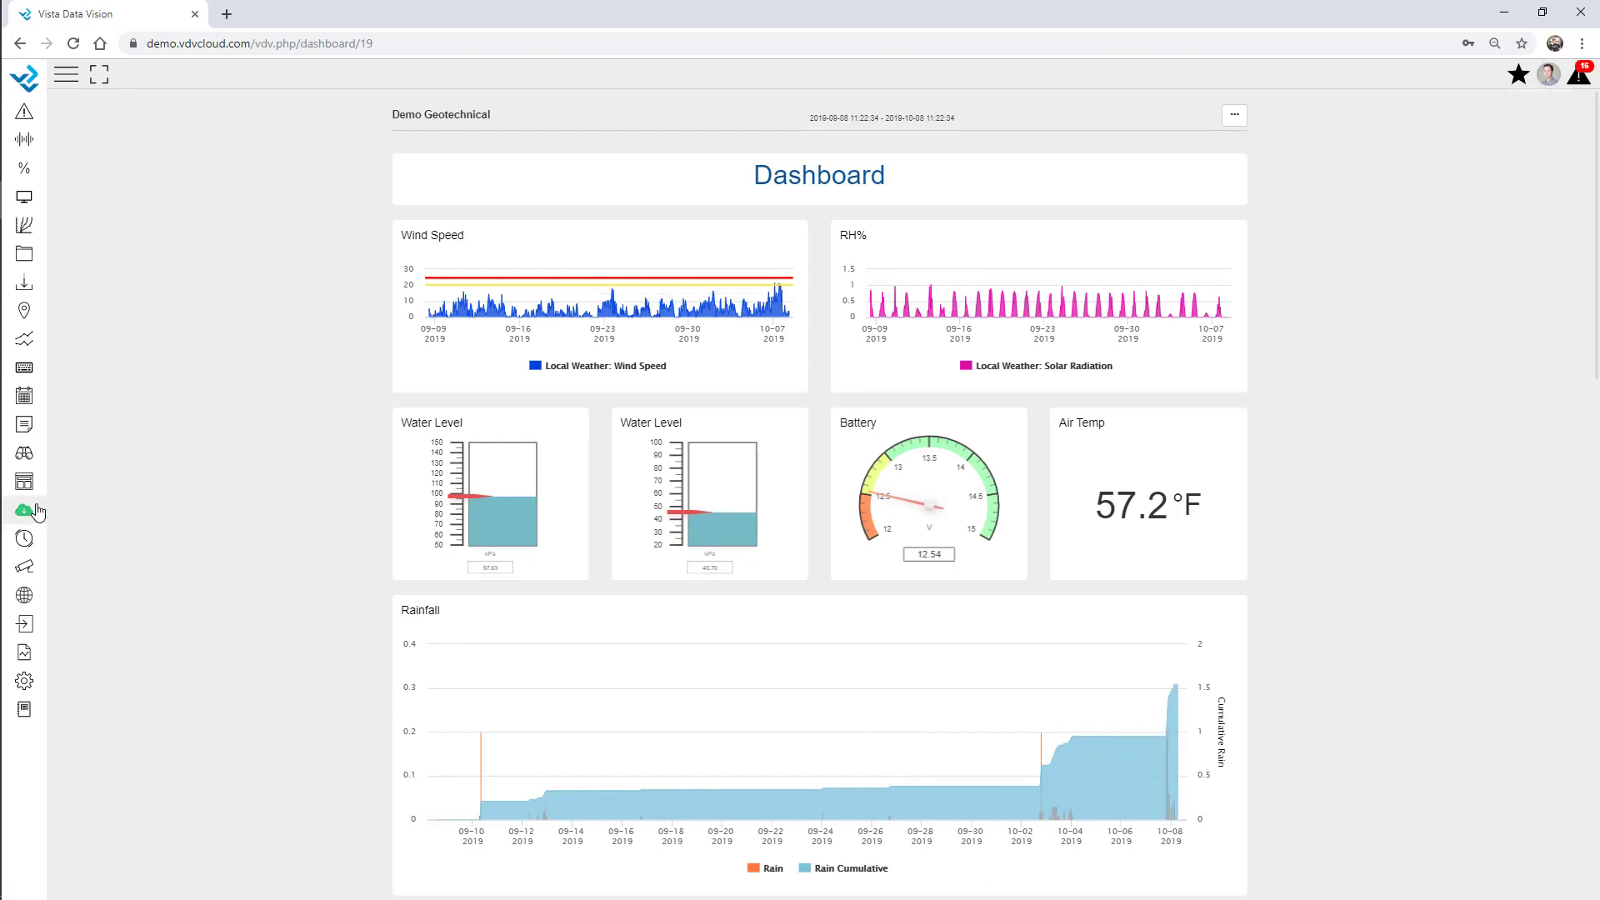
Open the Store of add-on components from the sidebar's cloud icon.
click(24, 510)
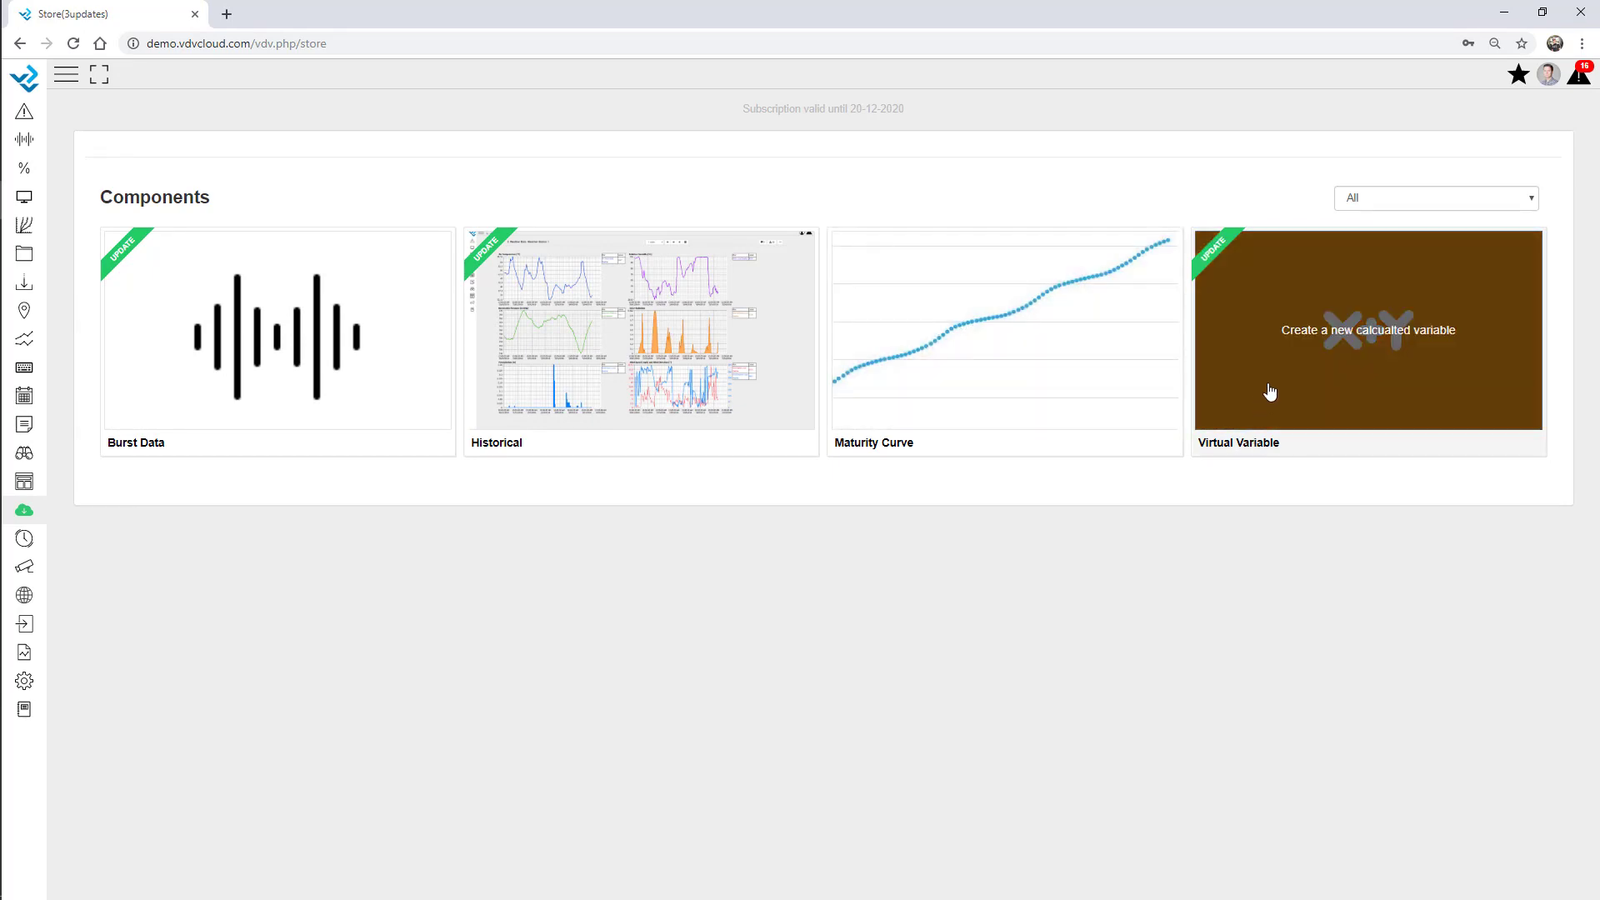
Install the Virtual Variable 1.1.3 update with password confirmation, then dismiss the alarm notices.
click(1267, 392)
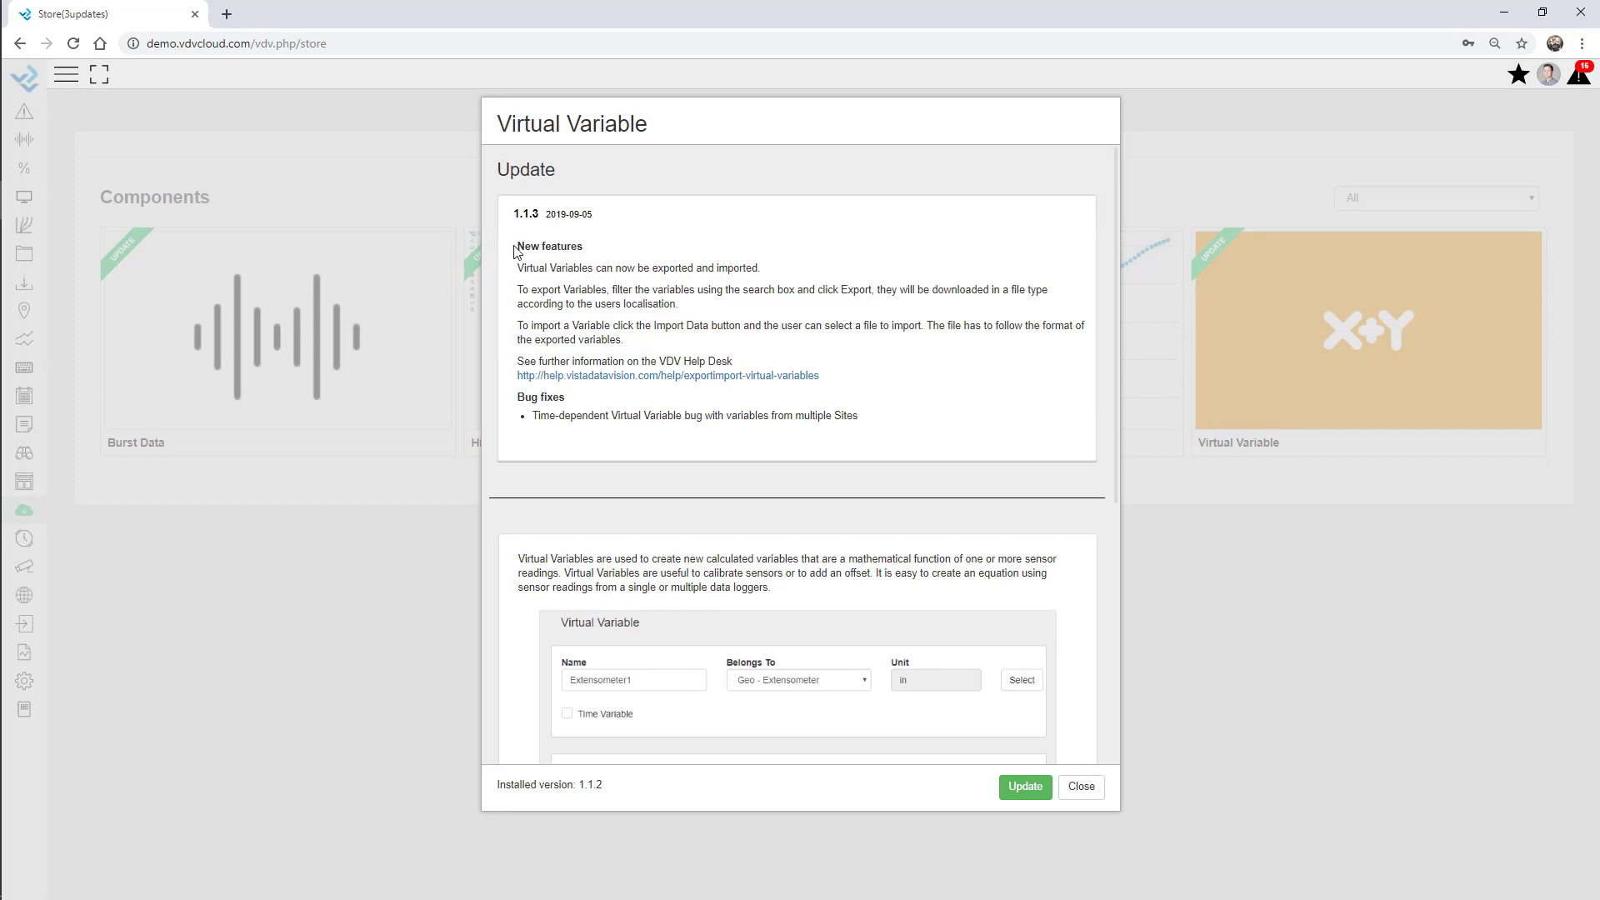
drag(514, 245, 880, 457)
click(882, 429)
click(1025, 787)
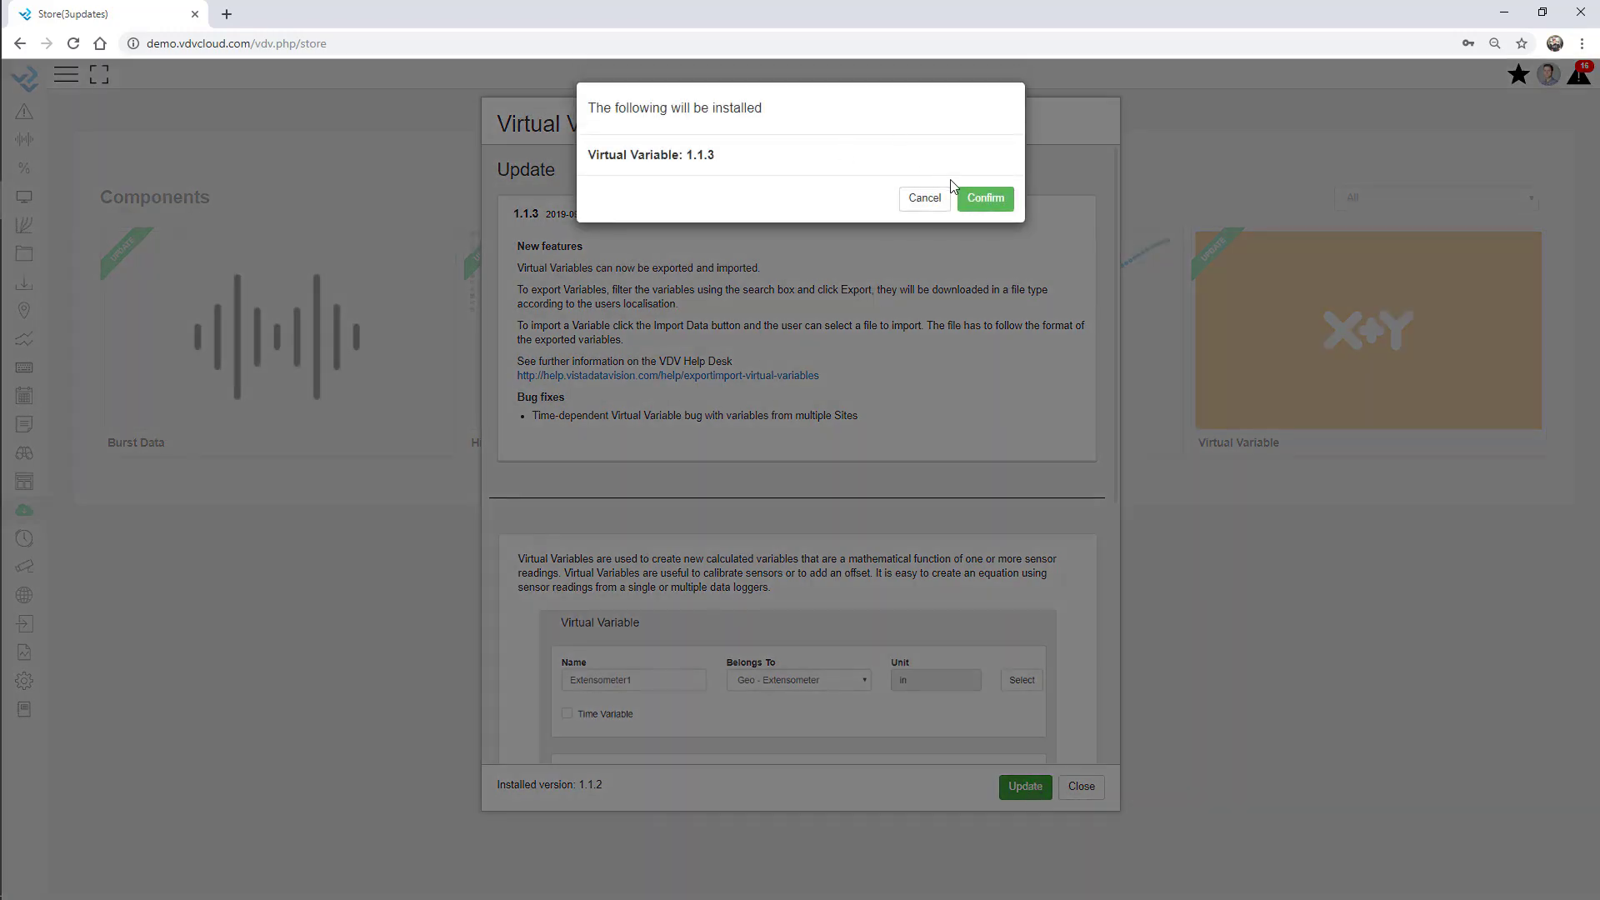
click(981, 198)
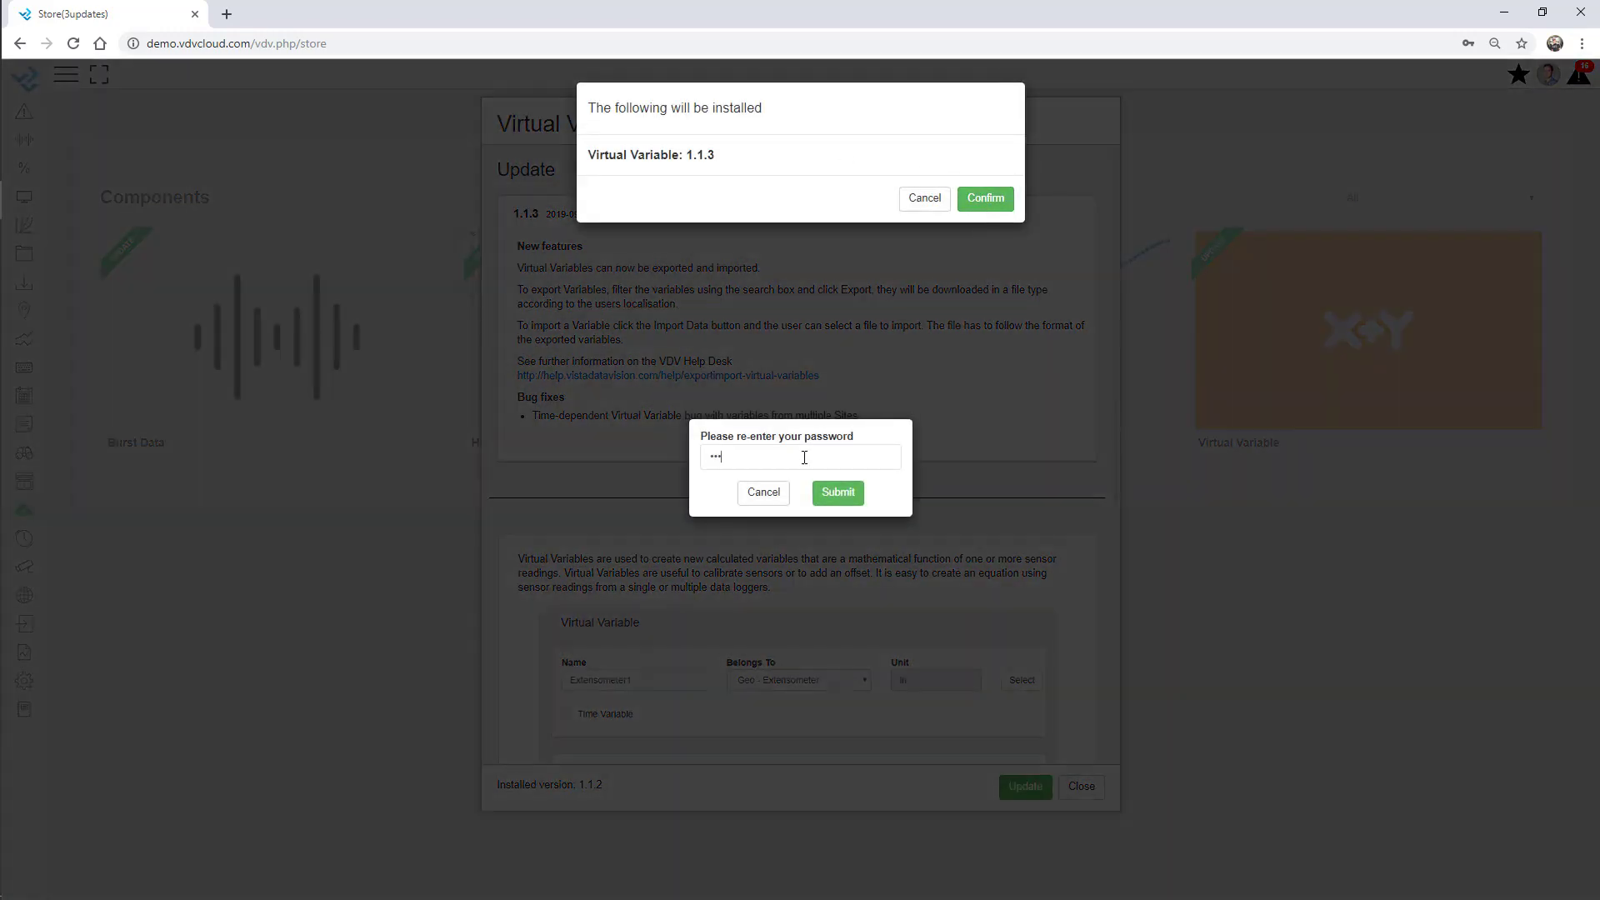
click(839, 492)
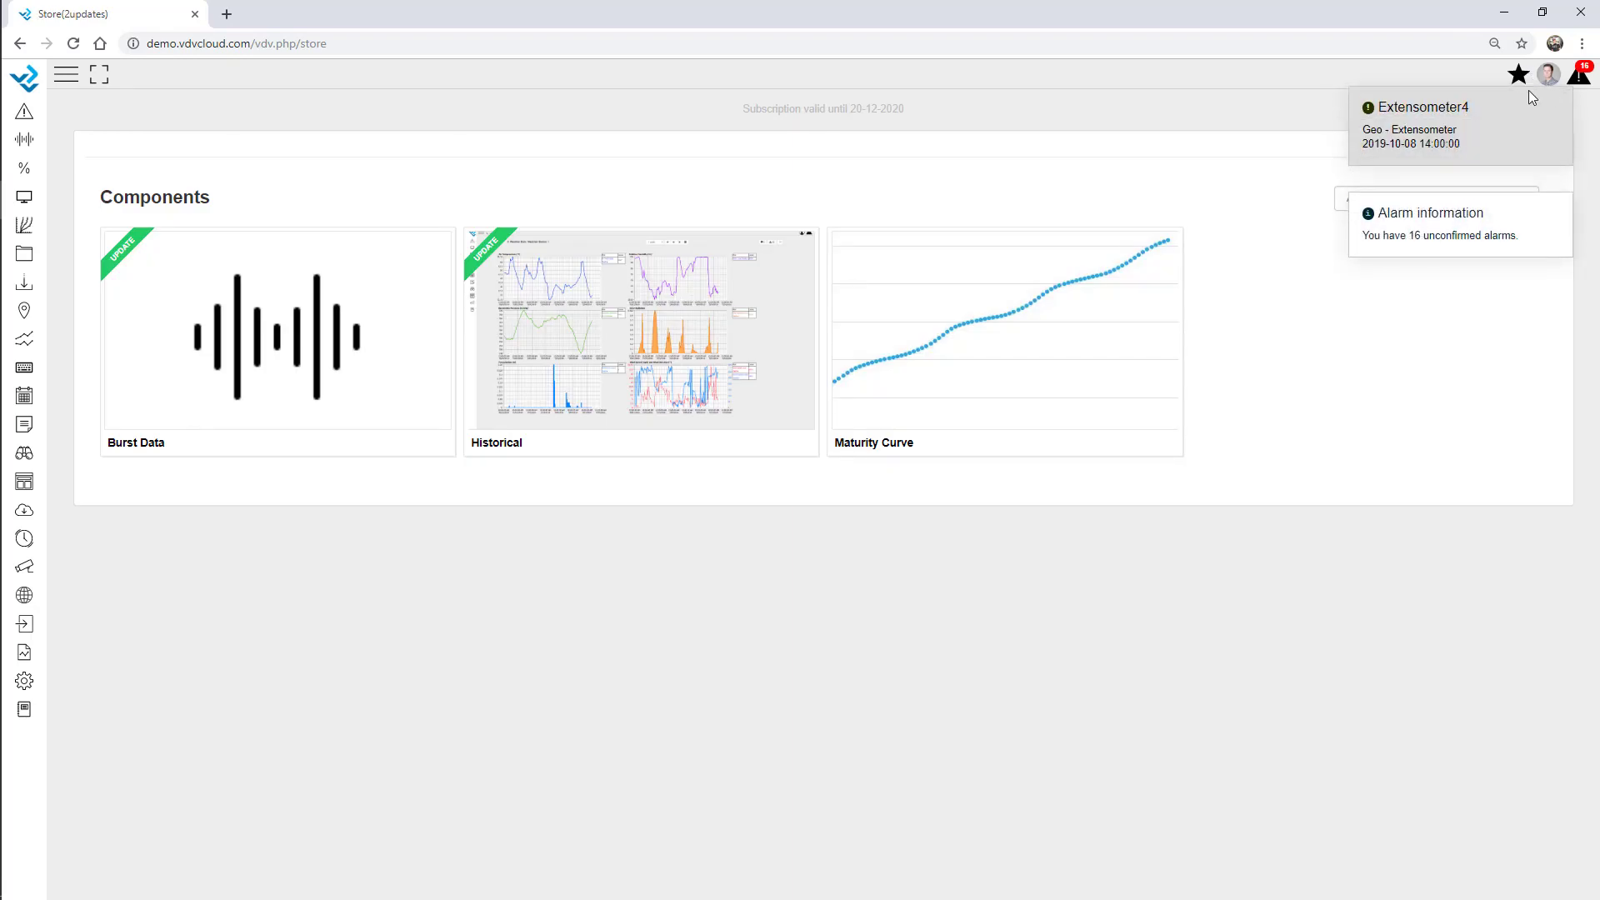
click(1555, 106)
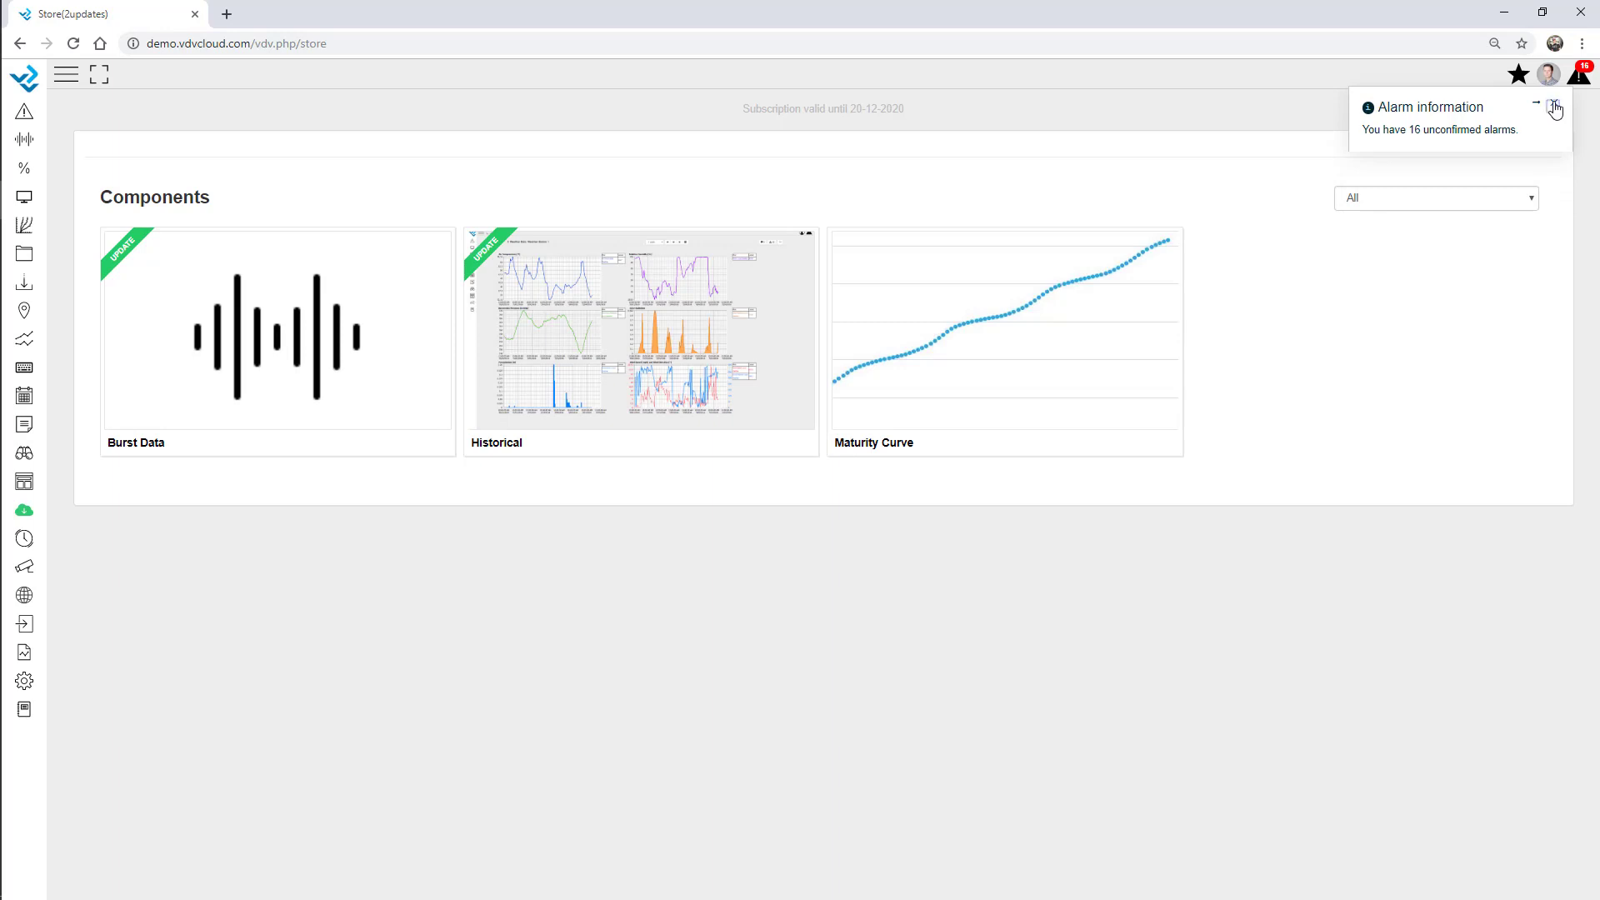
click(1550, 107)
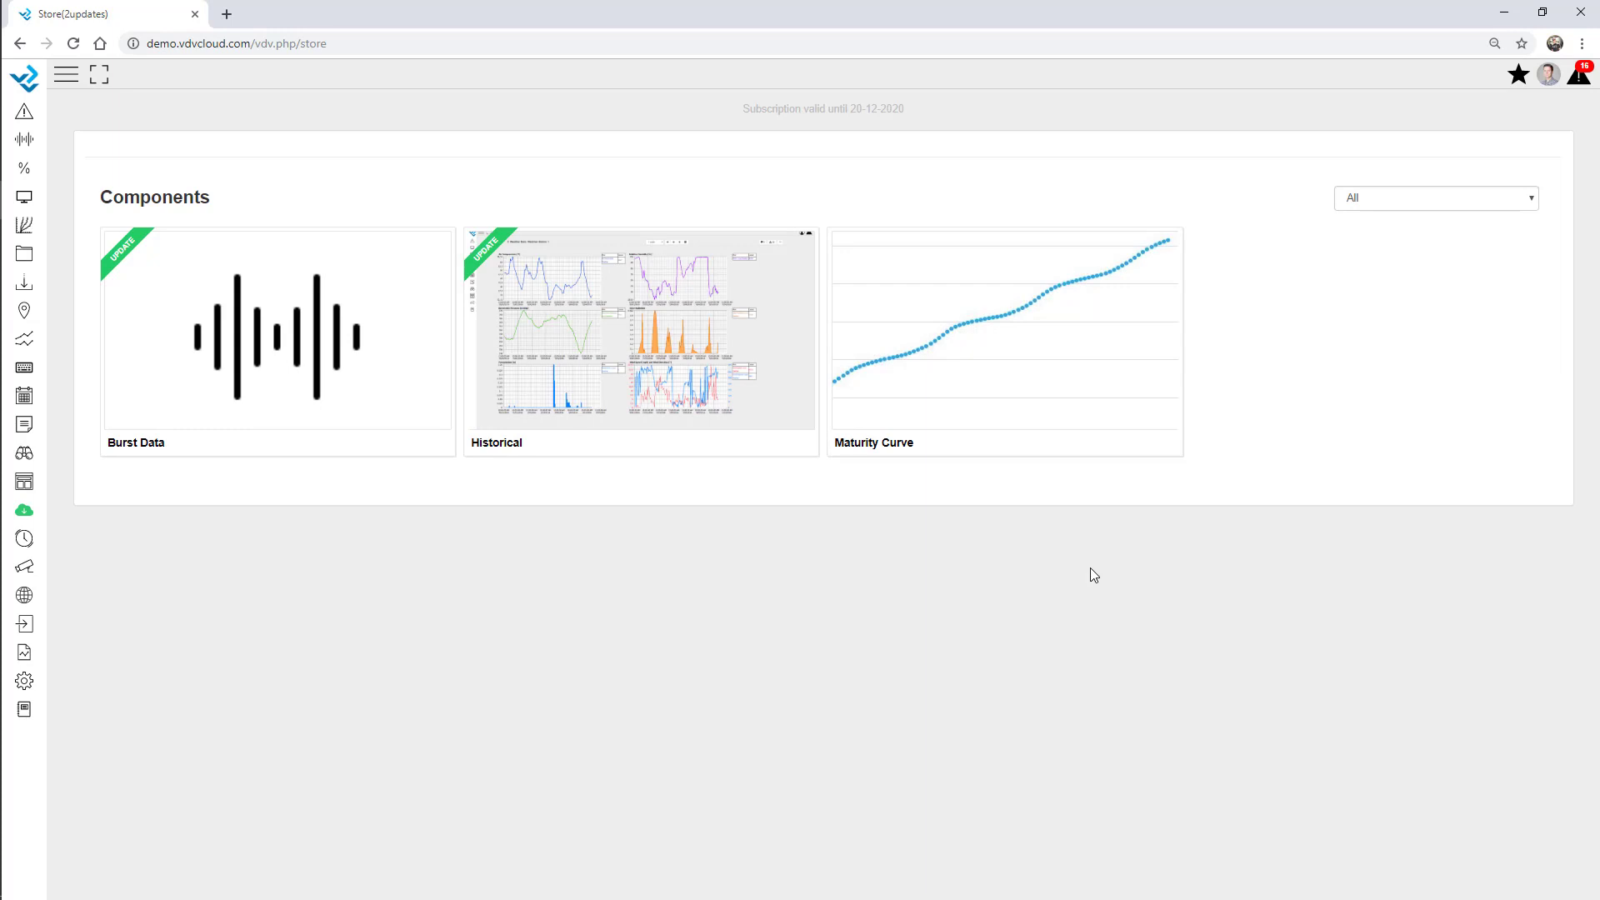
Expand the side menu and open the Webinar dashboard.
click(66, 74)
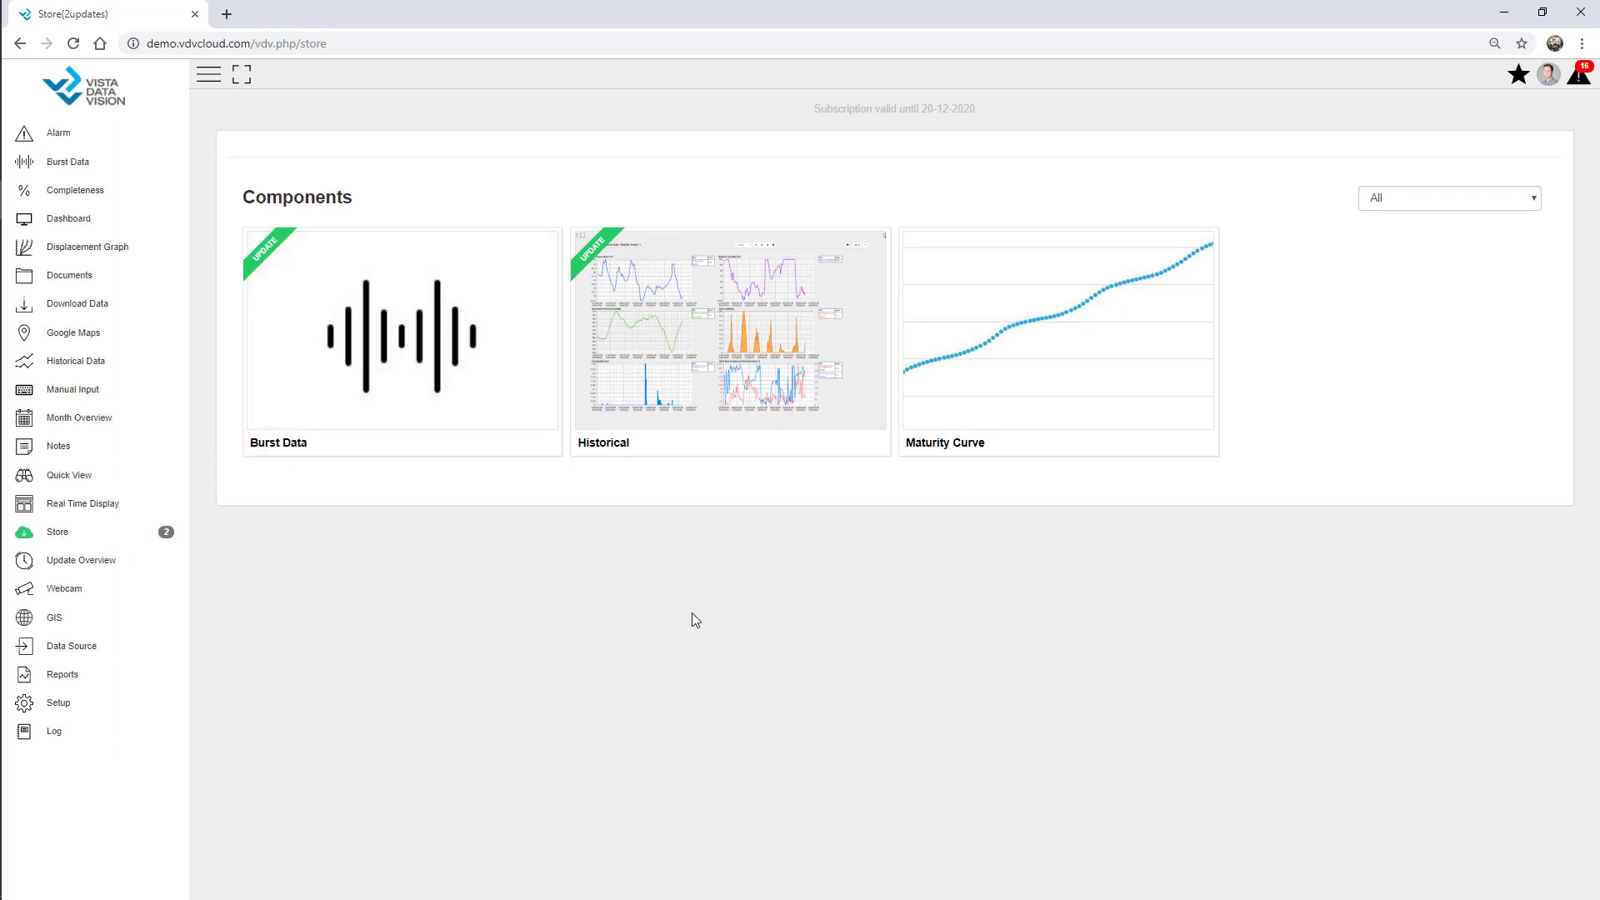
click(1519, 74)
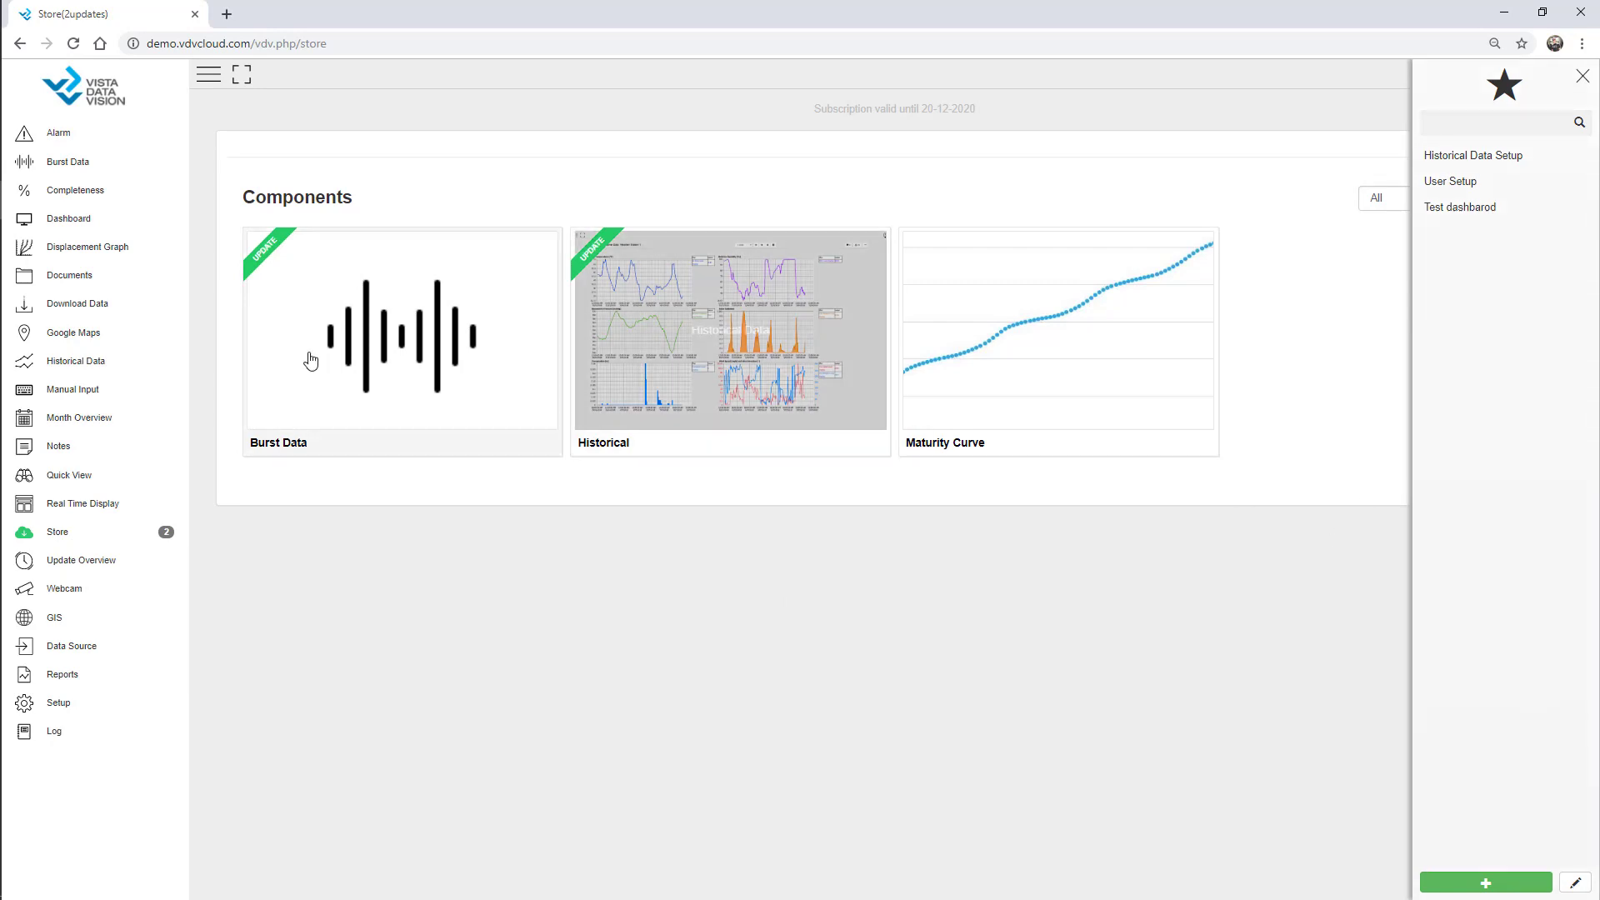
click(76, 220)
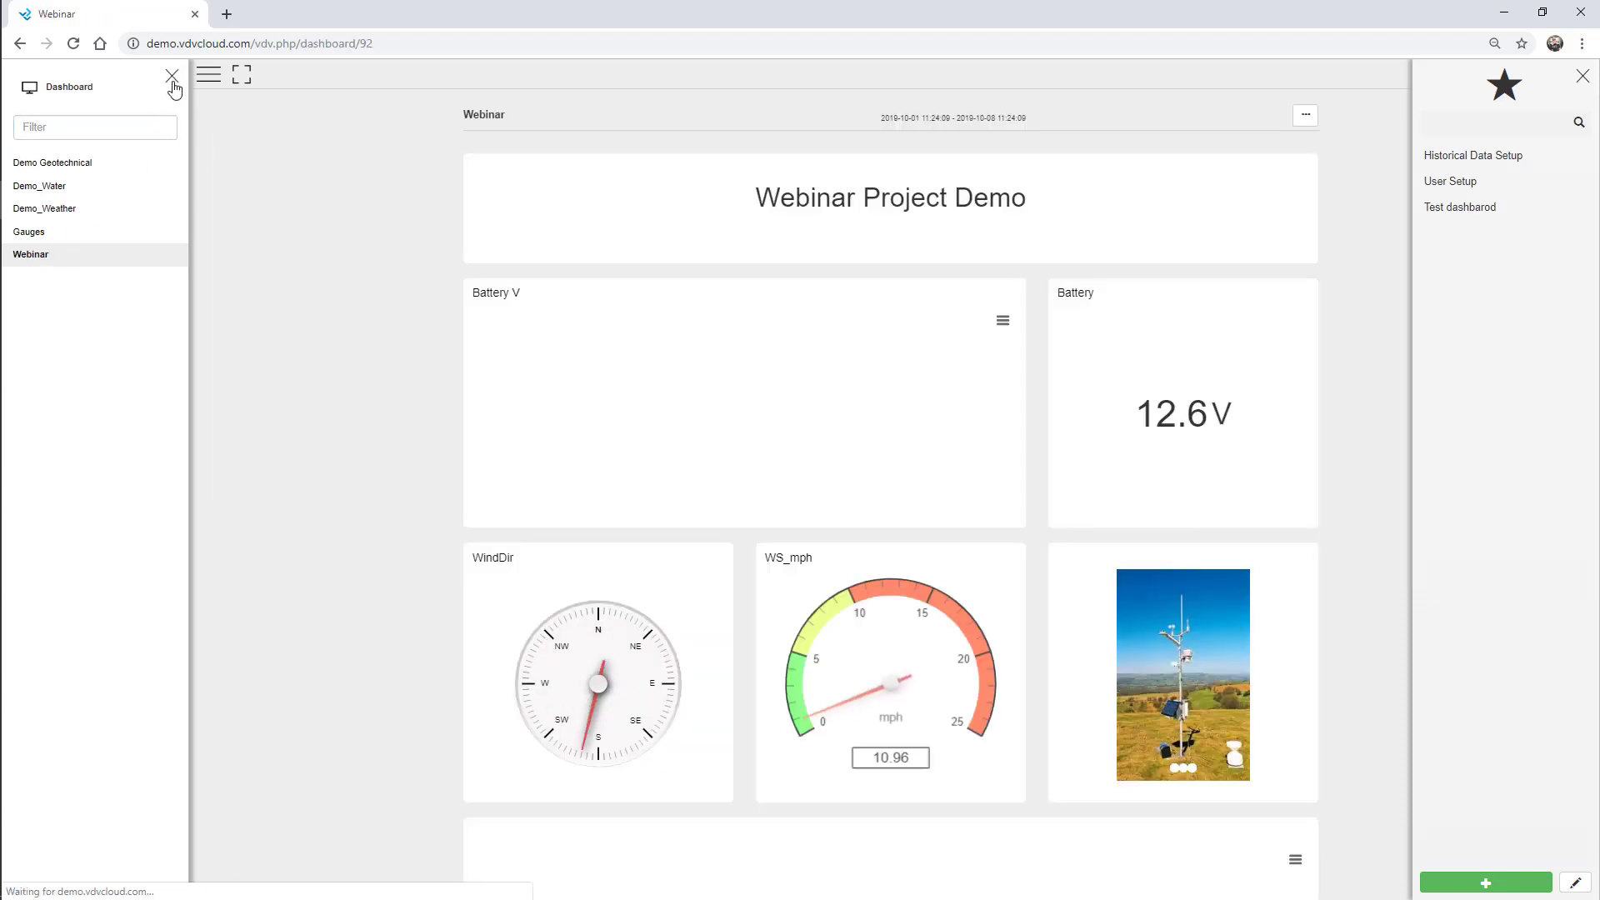
click(172, 76)
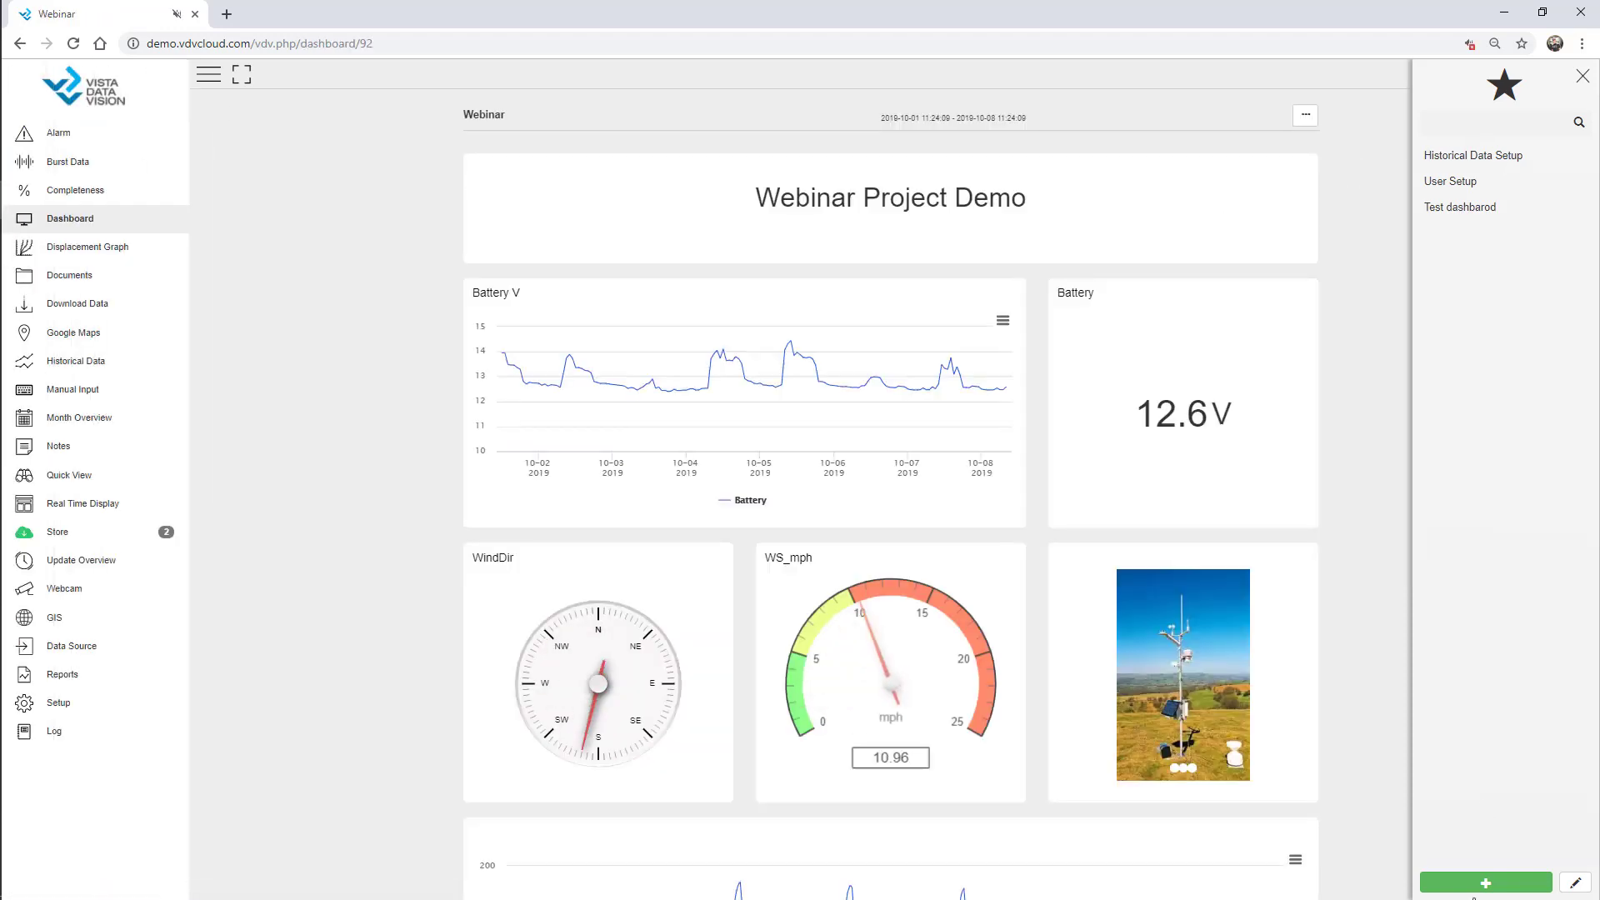
Save the dashboard as the favourite 'Webinar Dashboard', then bring up the setup page list.
click(1486, 883)
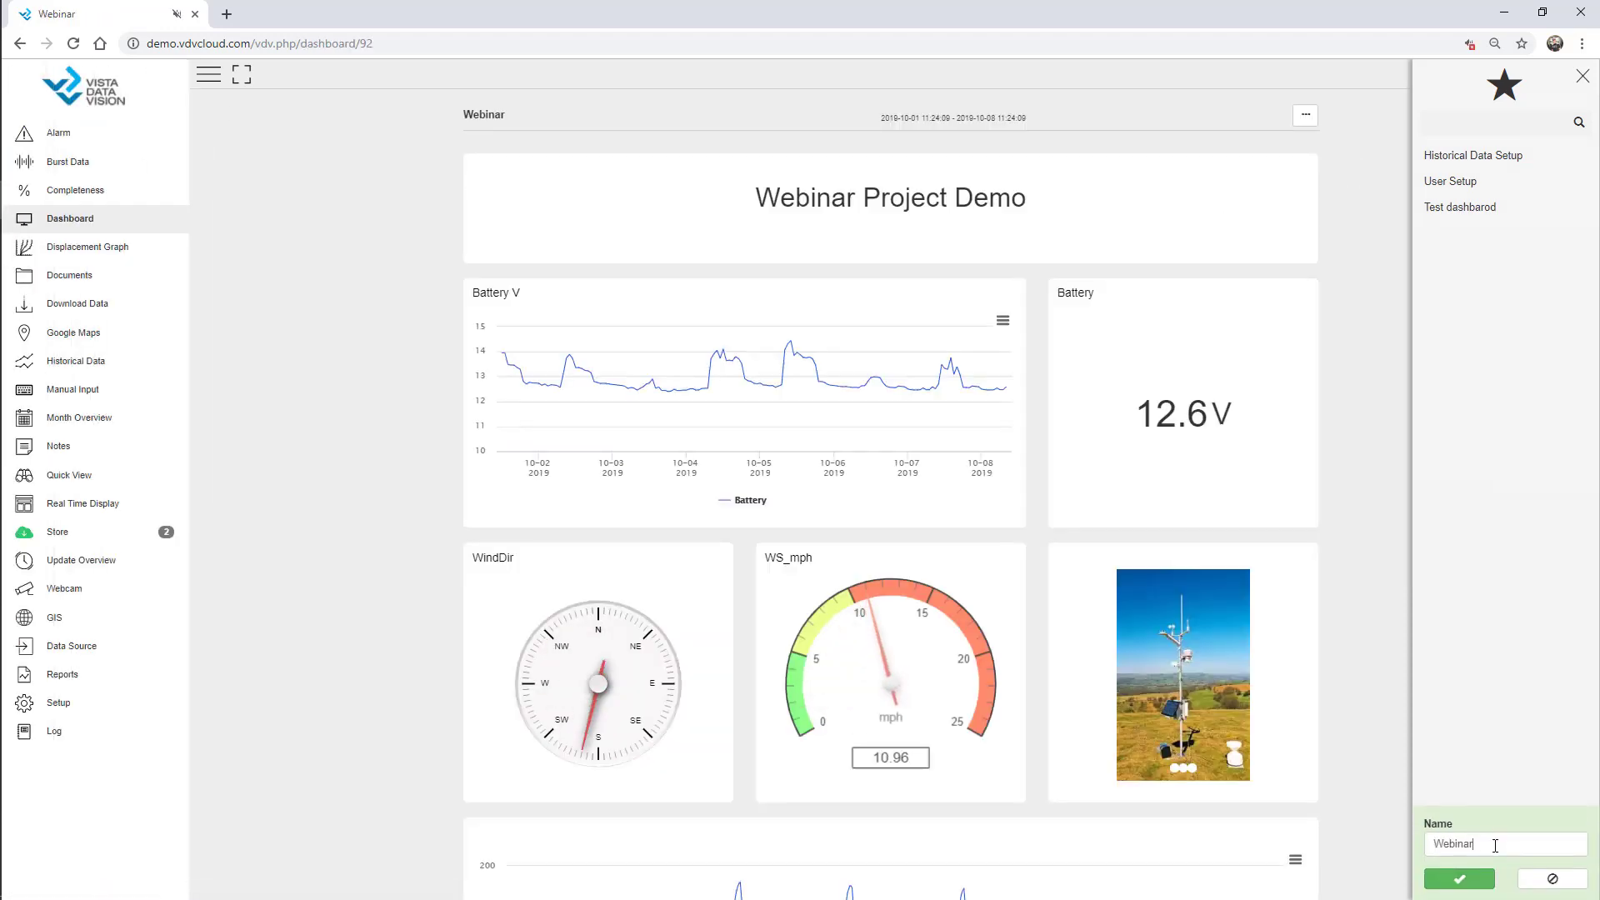
text(Dashboard)
click(1459, 879)
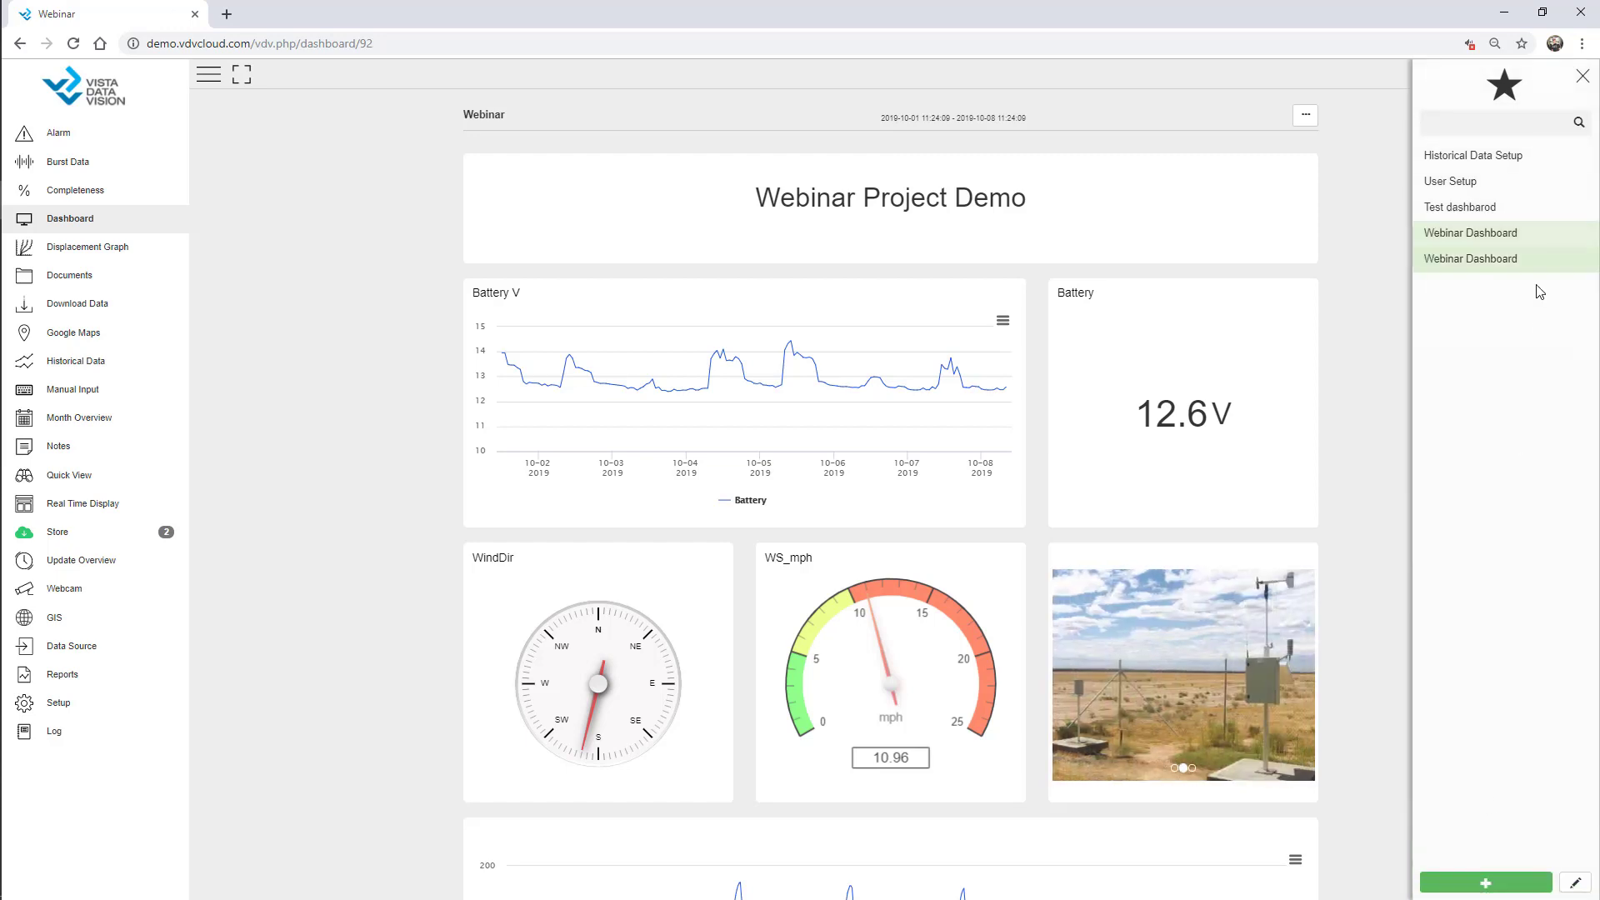
click(1583, 76)
mouse_move(17, 317)
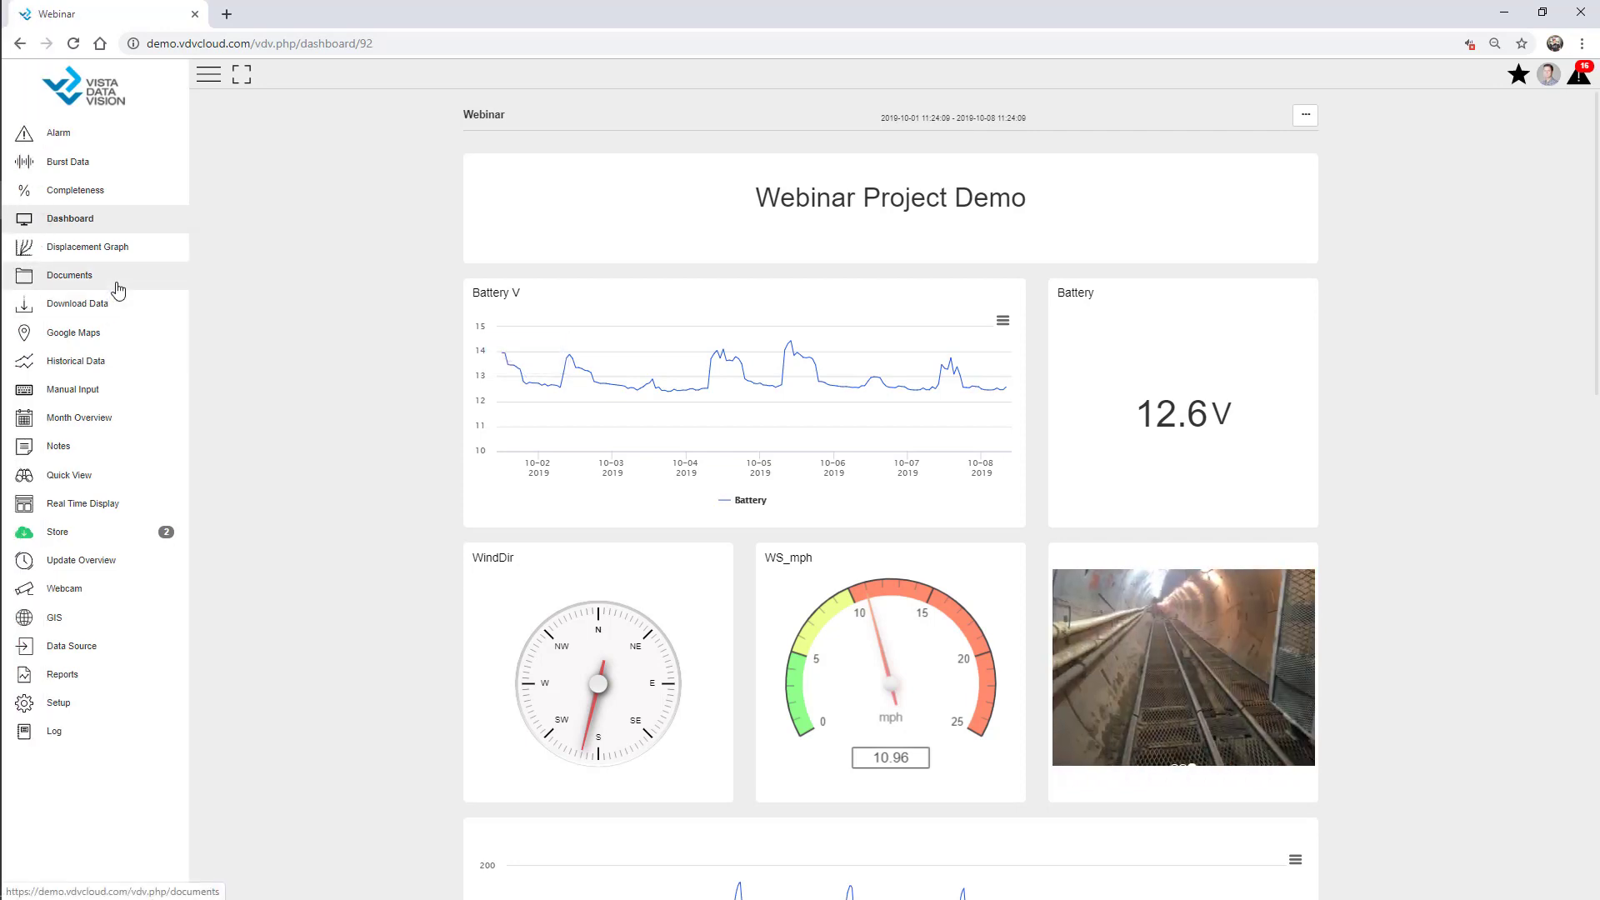
click(70, 704)
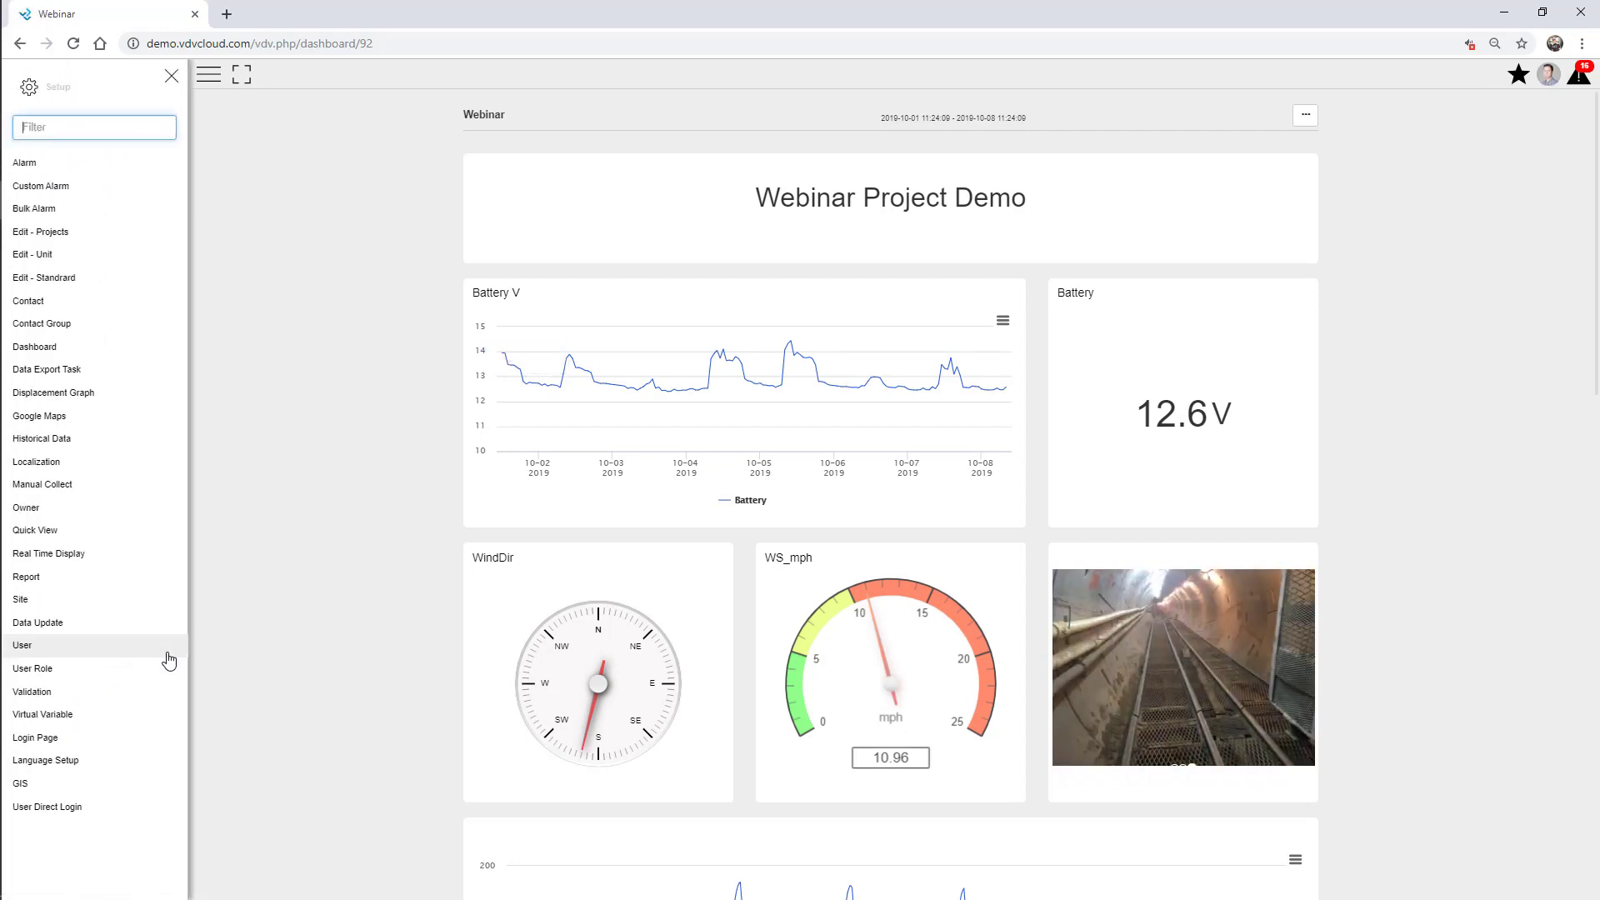
Add the Contact setup page to the favourites.
click(63, 305)
click(172, 76)
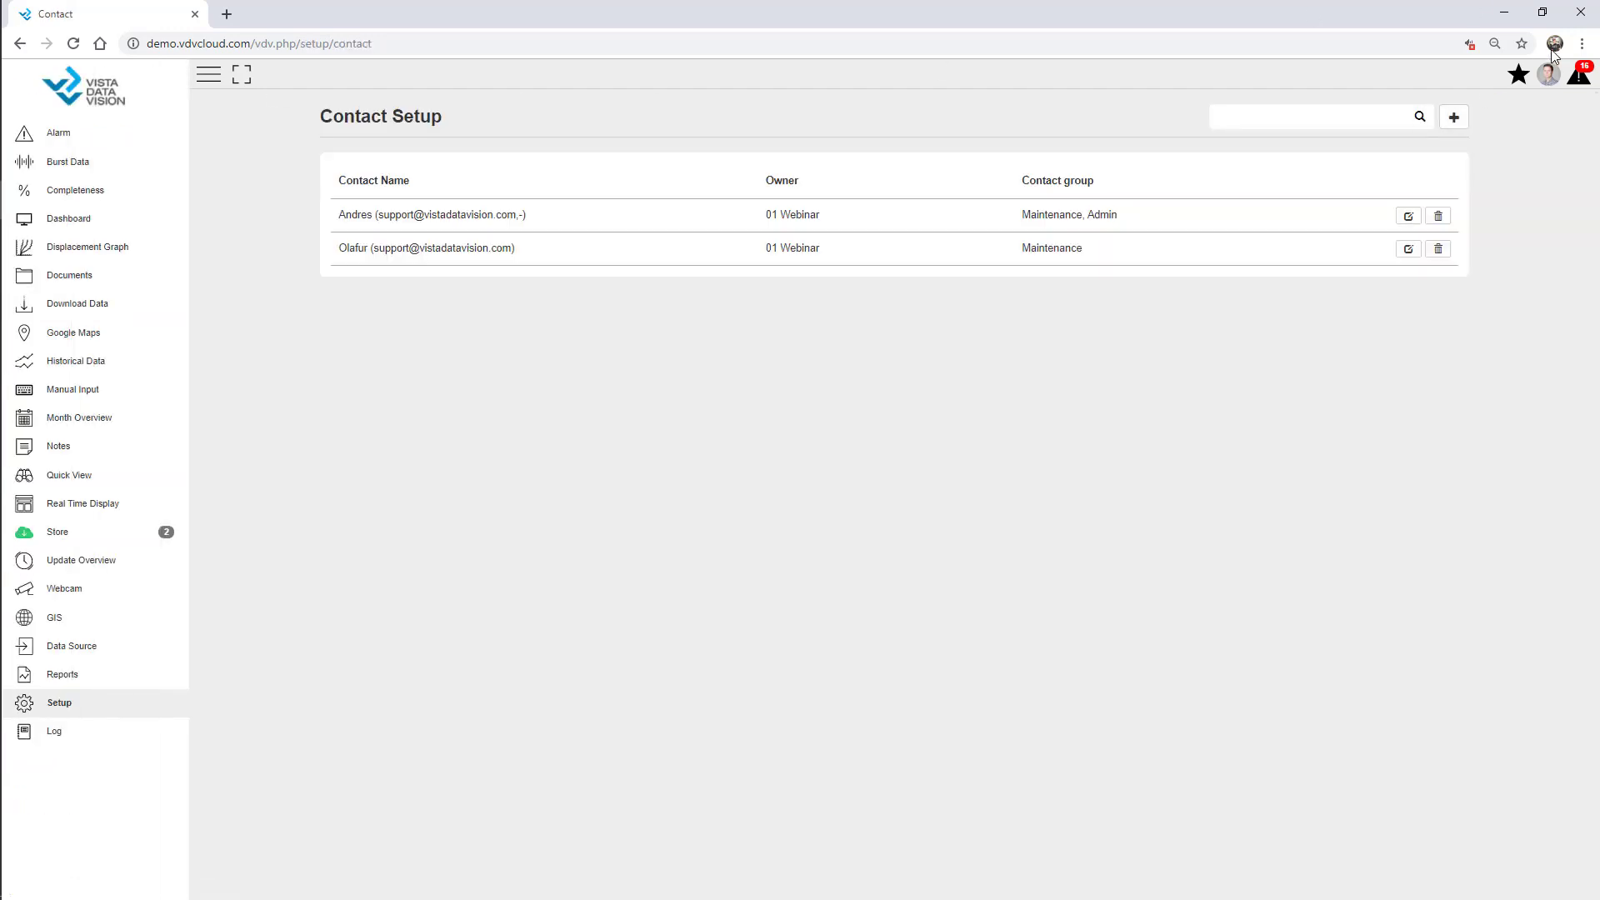
click(1519, 75)
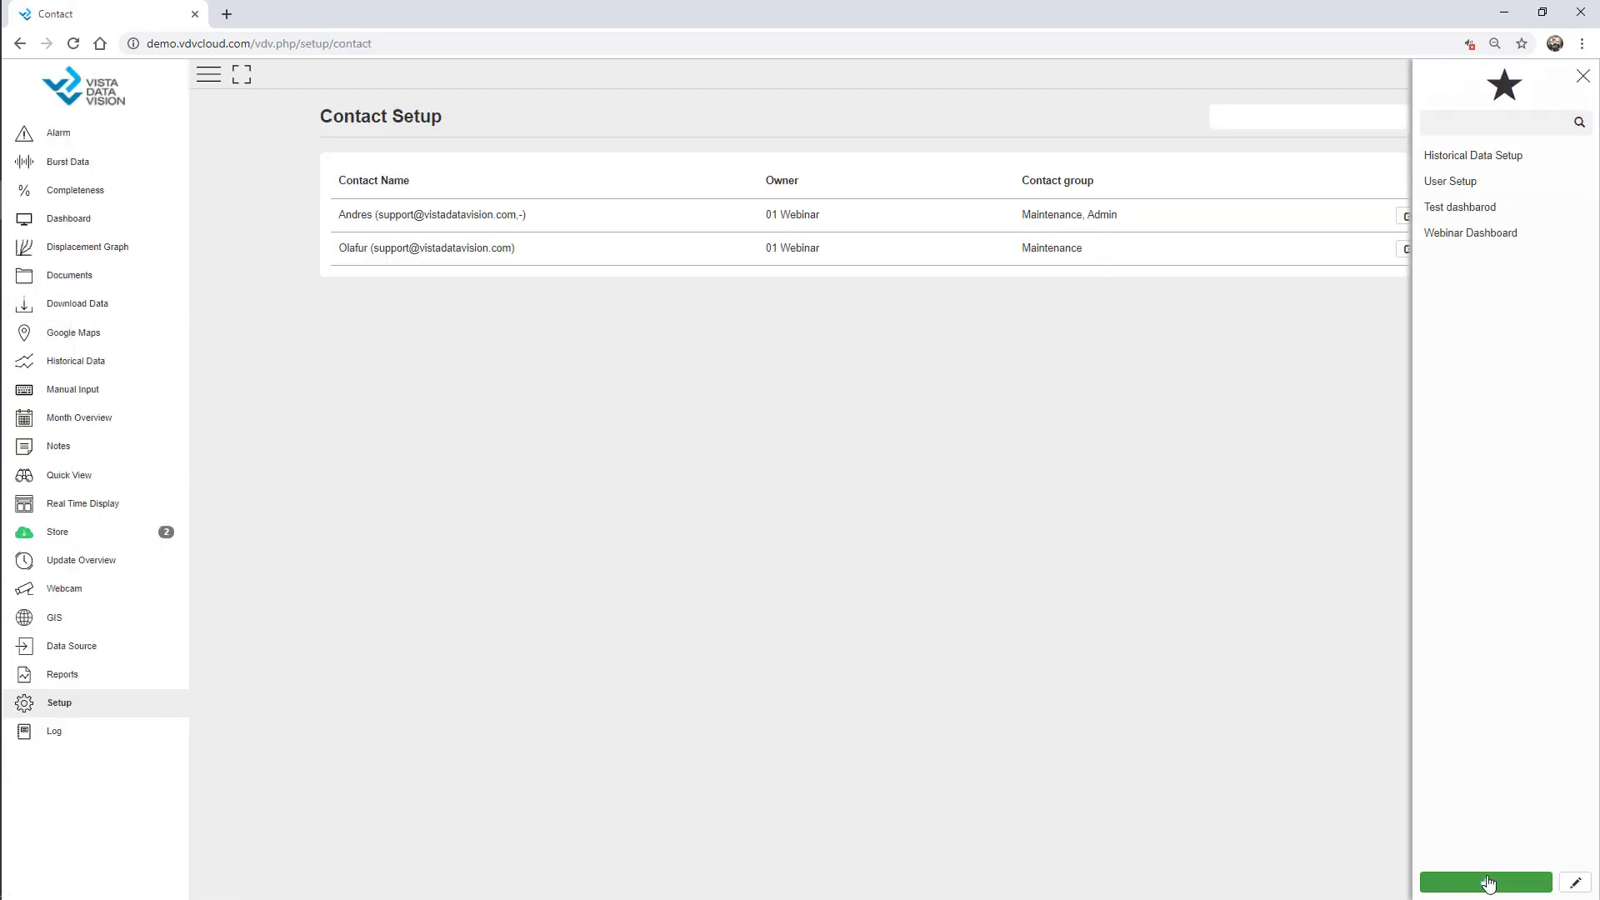
click(1488, 883)
click(1467, 876)
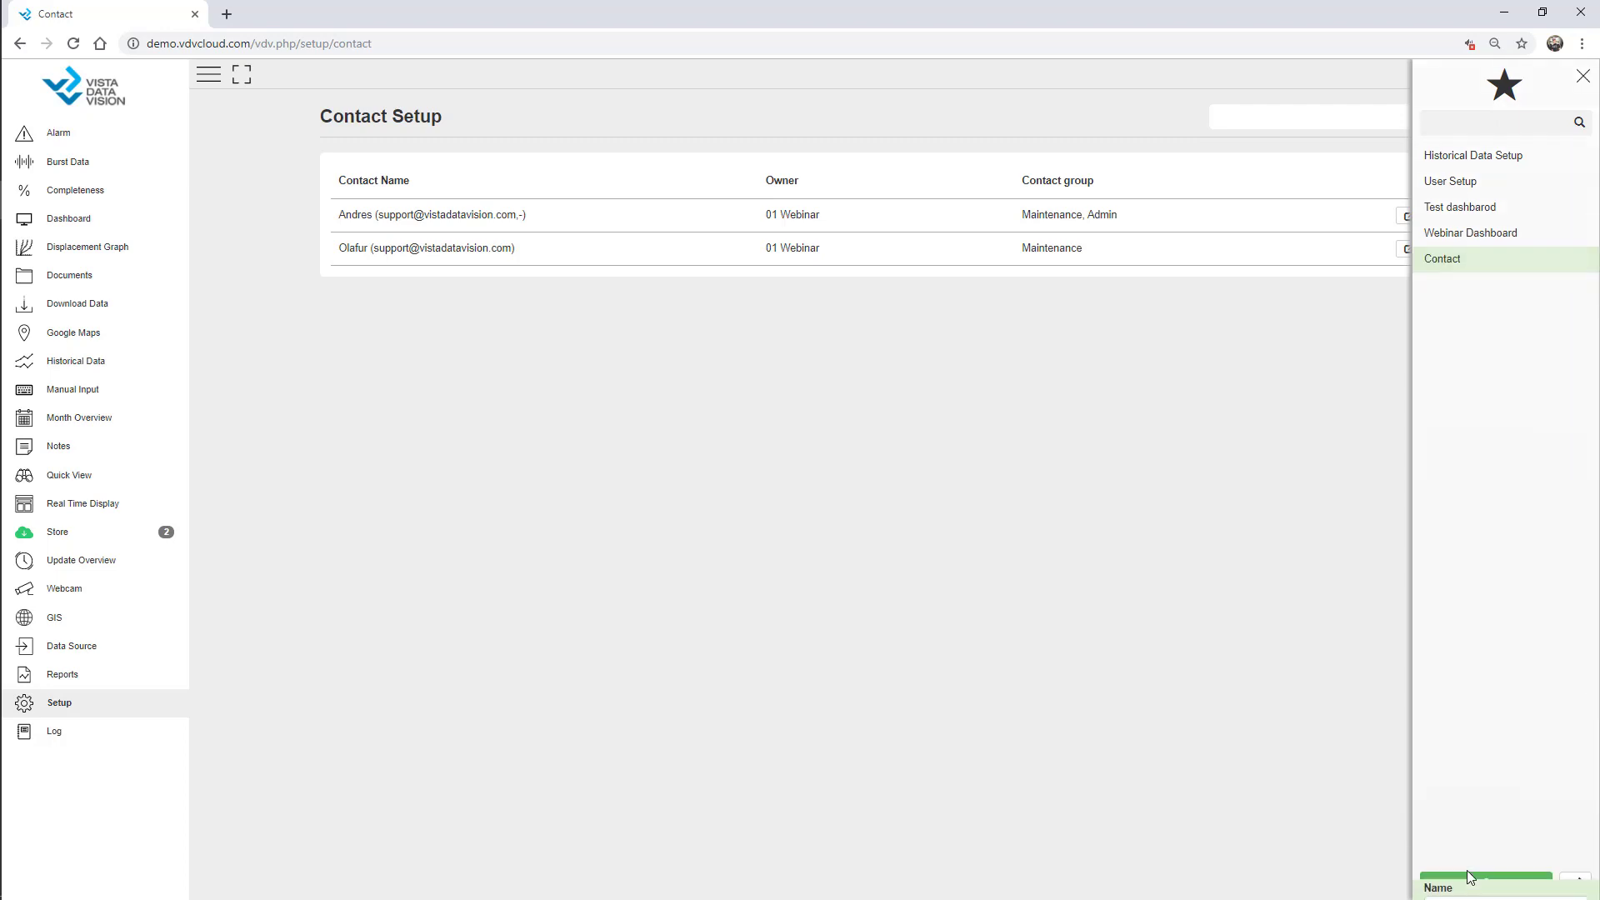
From Alarm Overview, verify the Contact and Webinar Dashboard favourites open their pages, then collapse the menu.
click(88, 136)
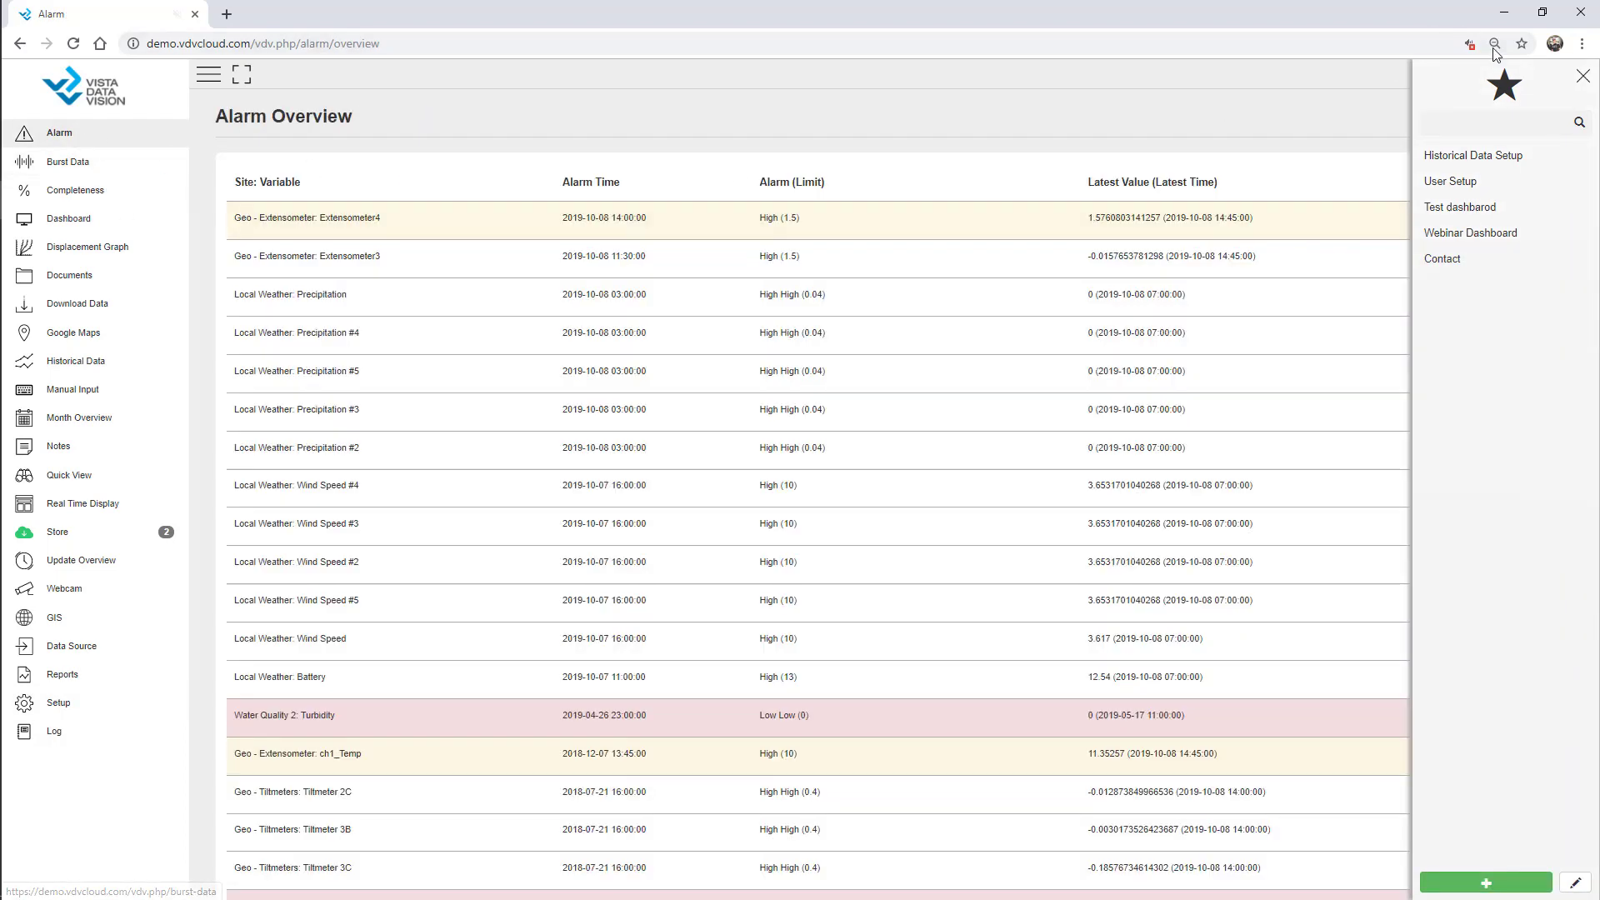
click(1583, 76)
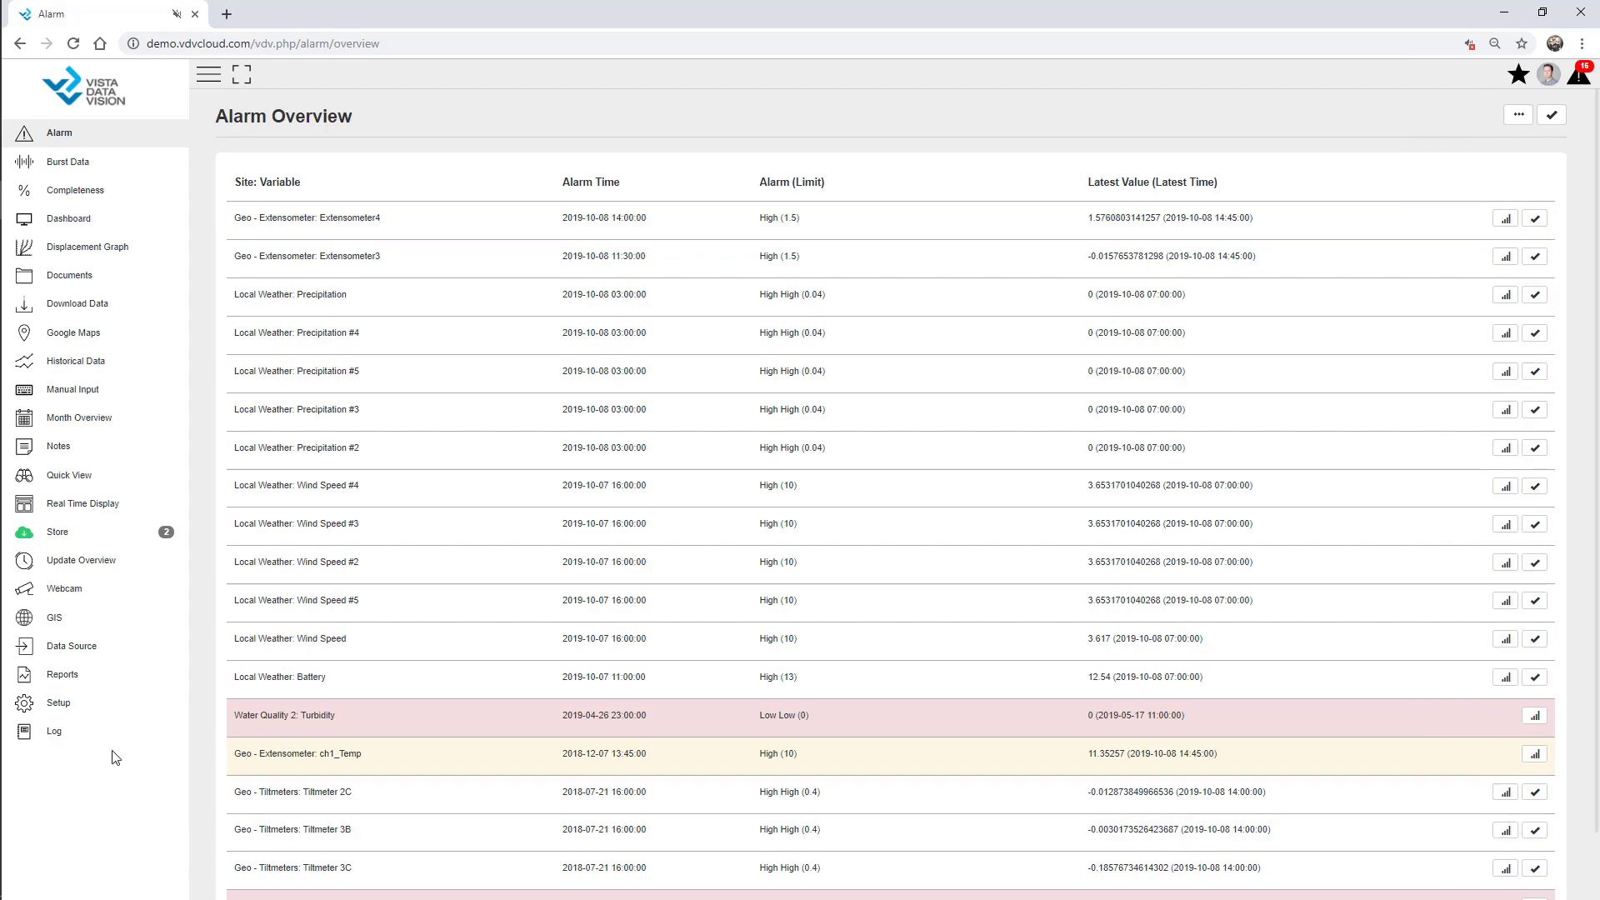
click(1519, 80)
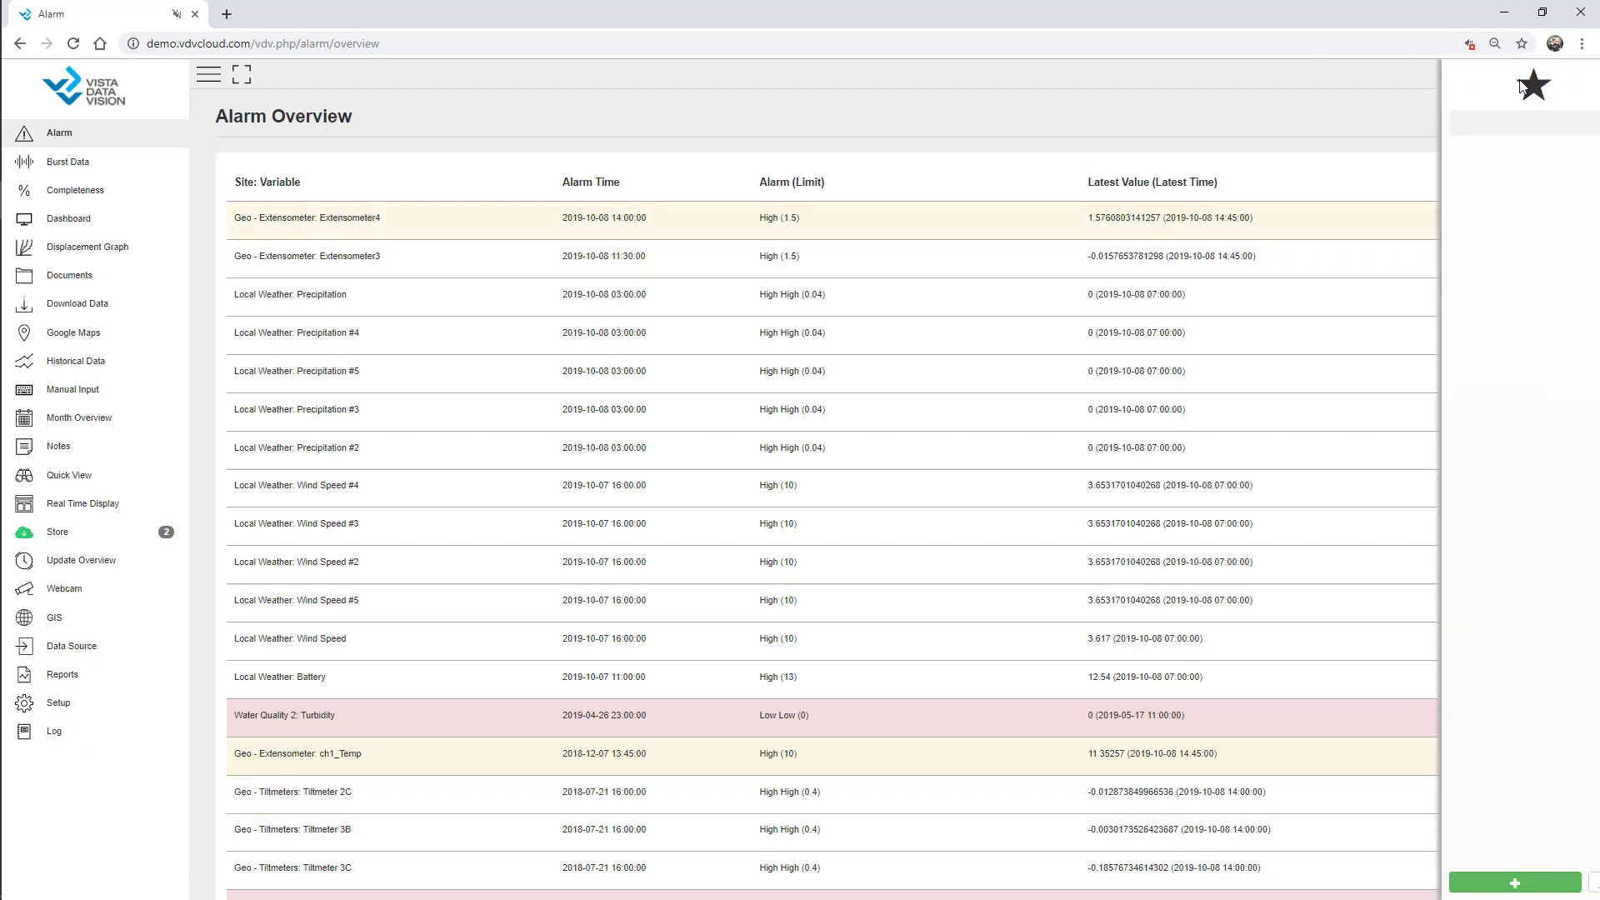
click(1449, 261)
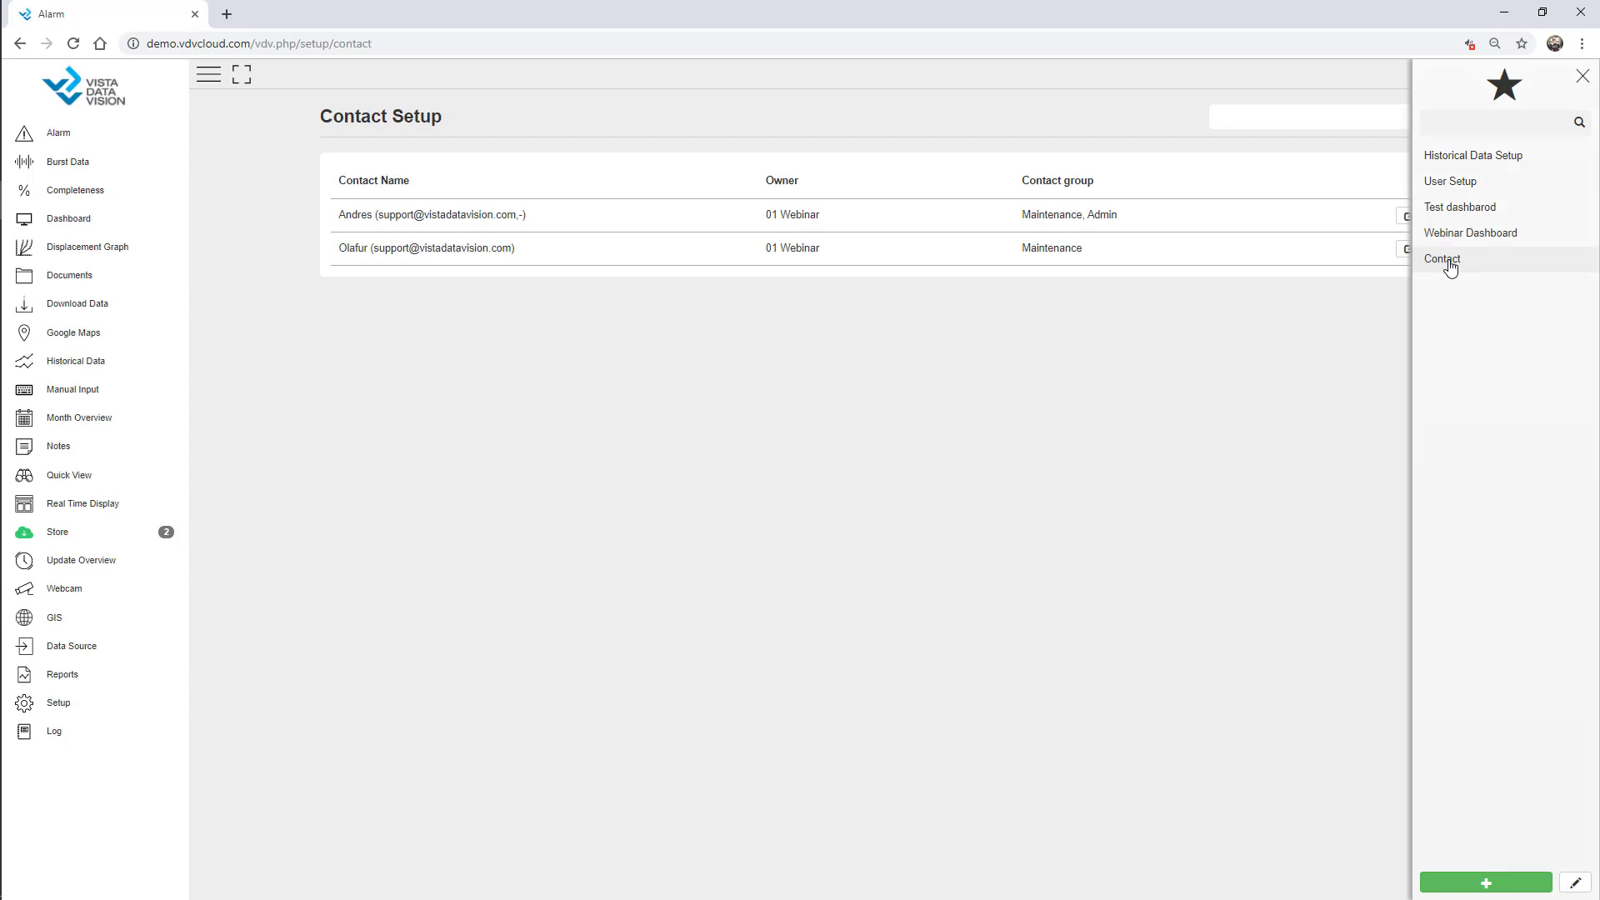
click(1462, 243)
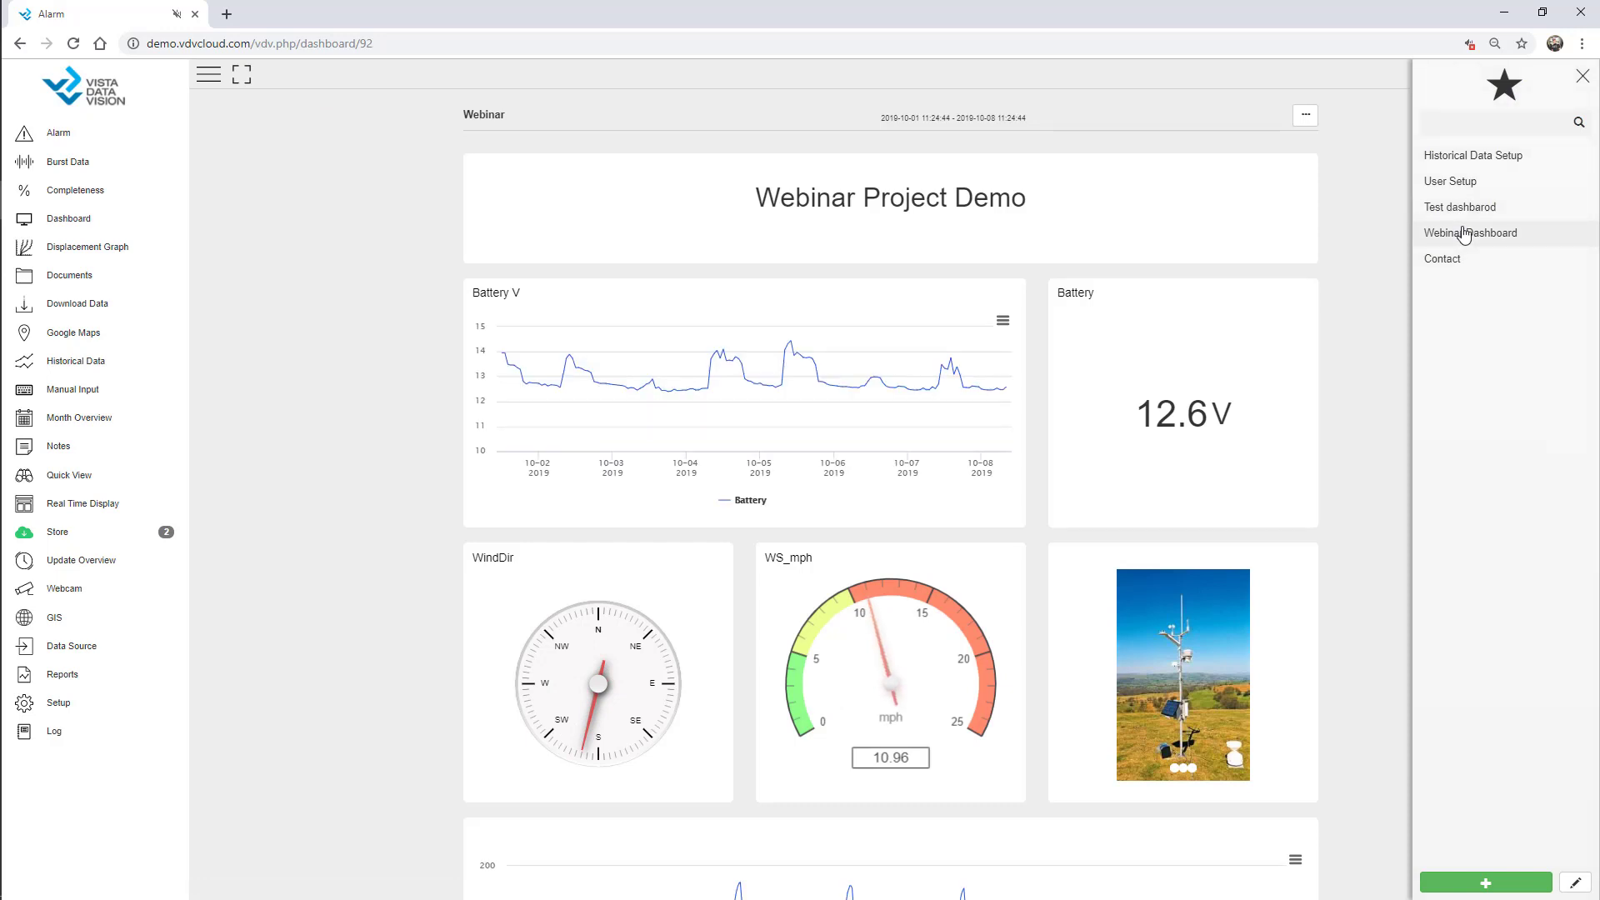
click(1583, 78)
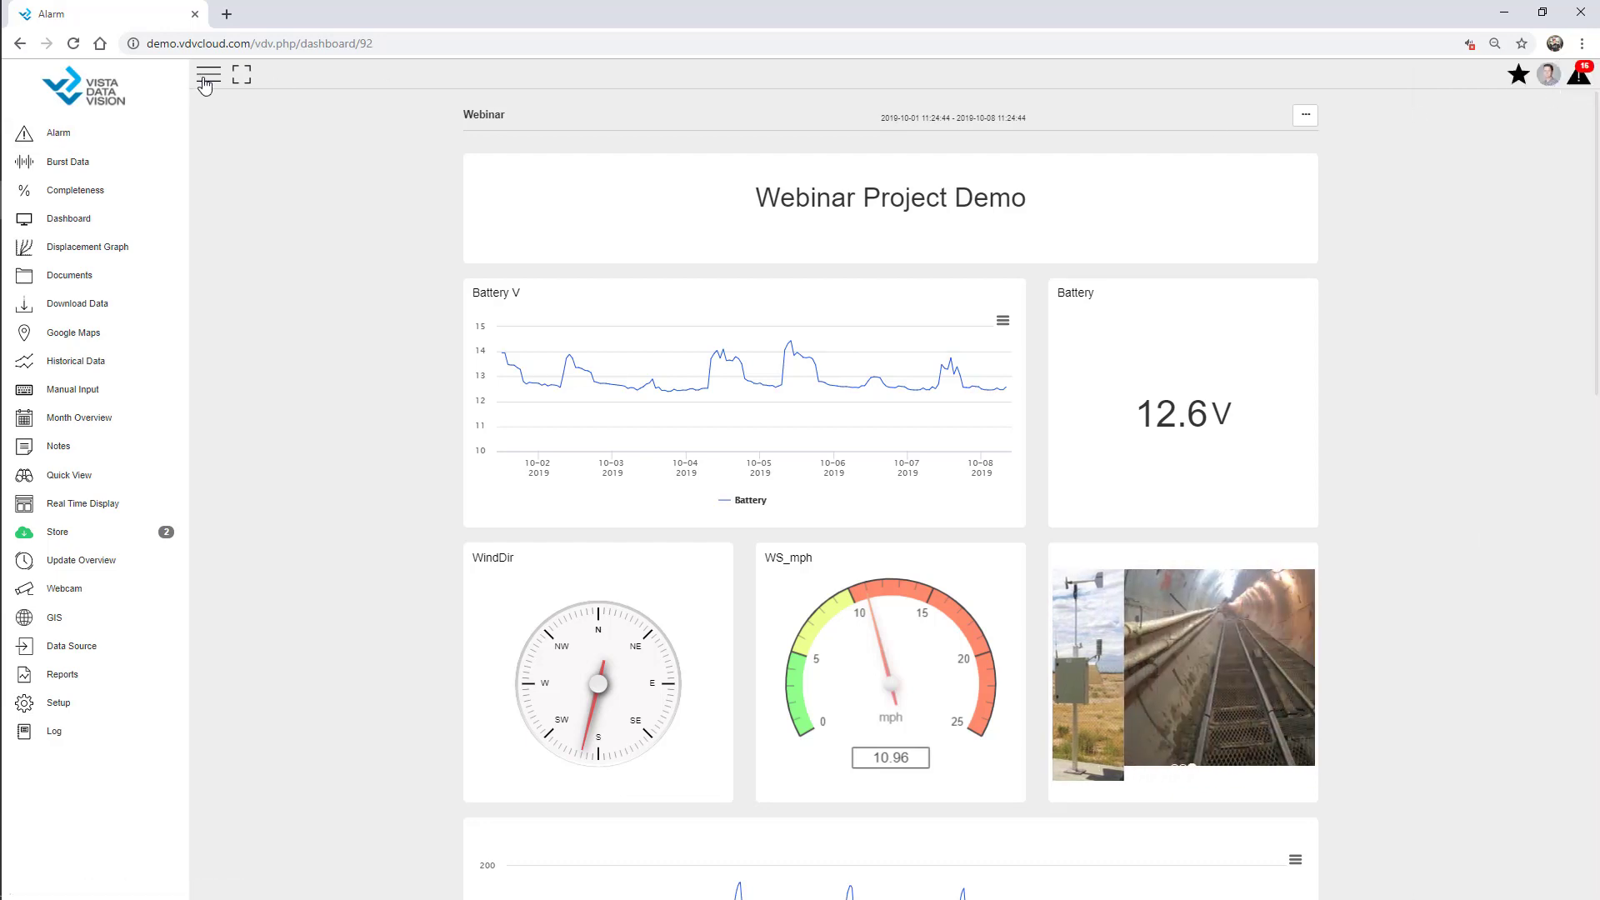
click(206, 79)
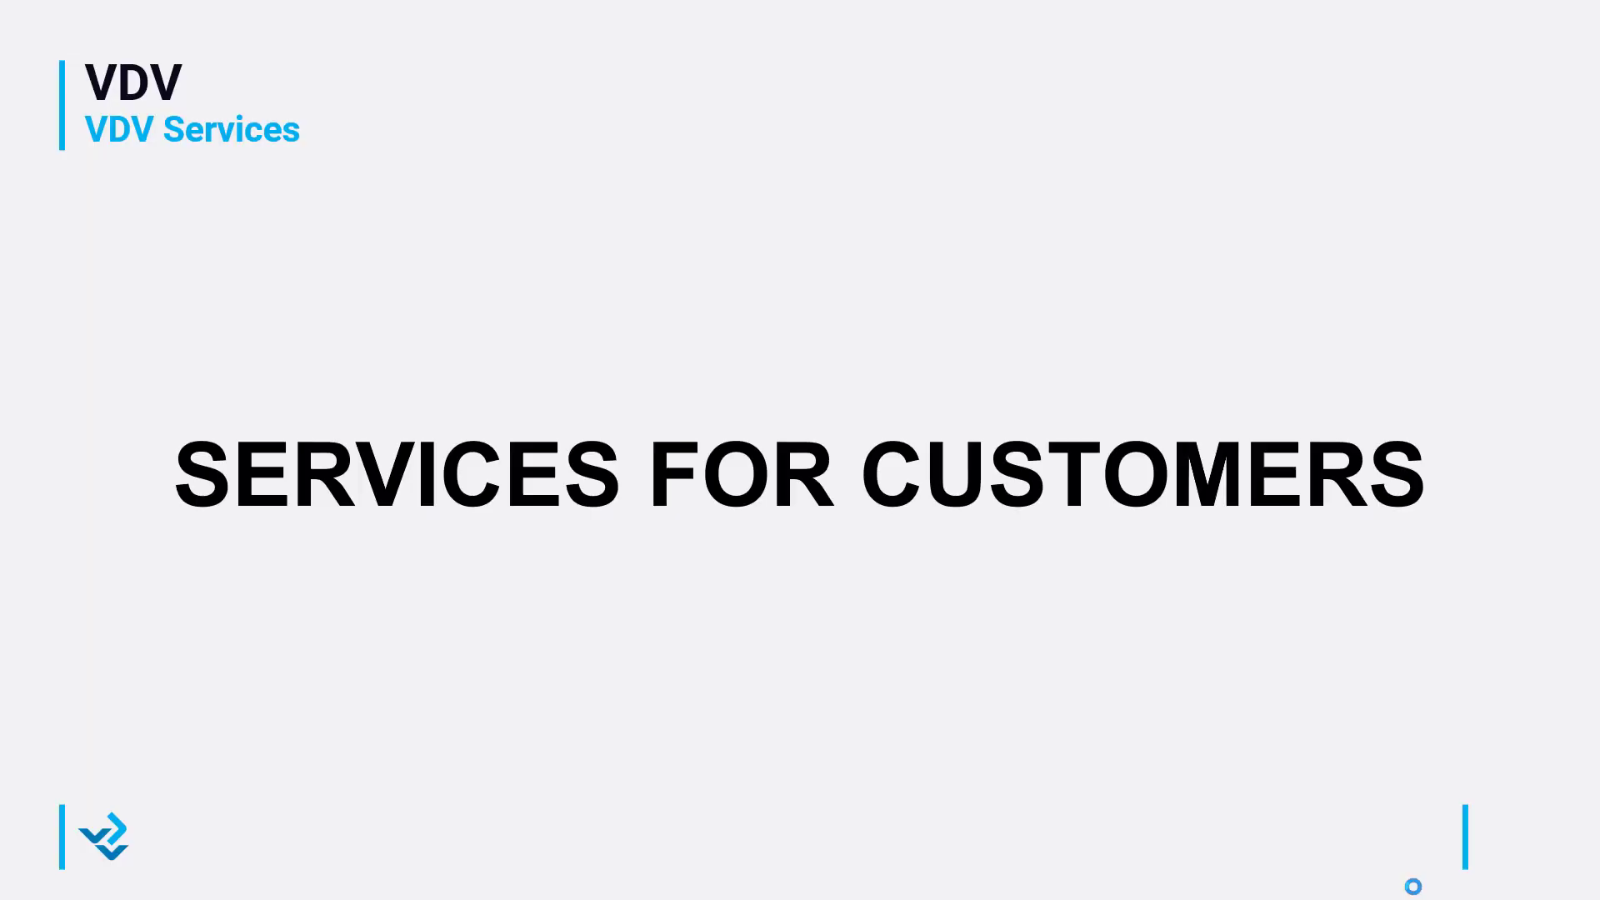